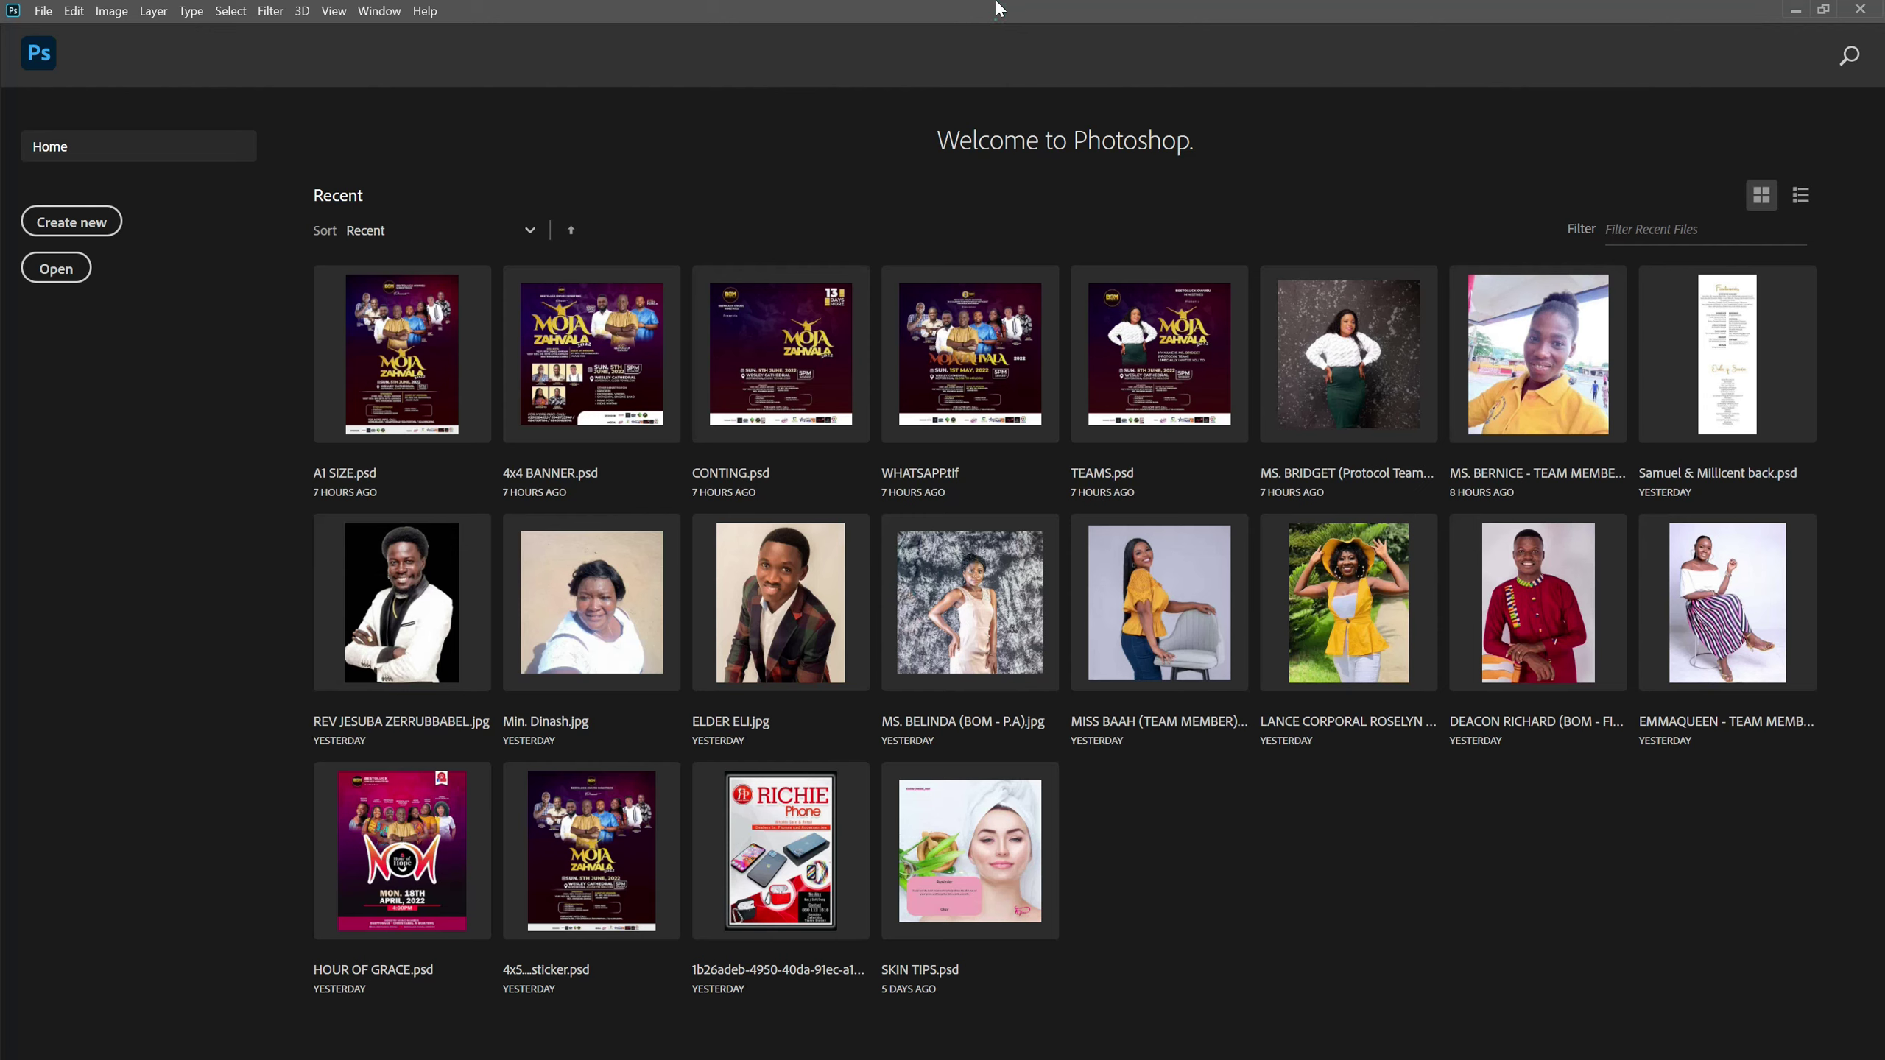
Open BRO JAY MINISTRY.psd from Recent and zoom the canvas to about 30%.
left_click(1820, 9)
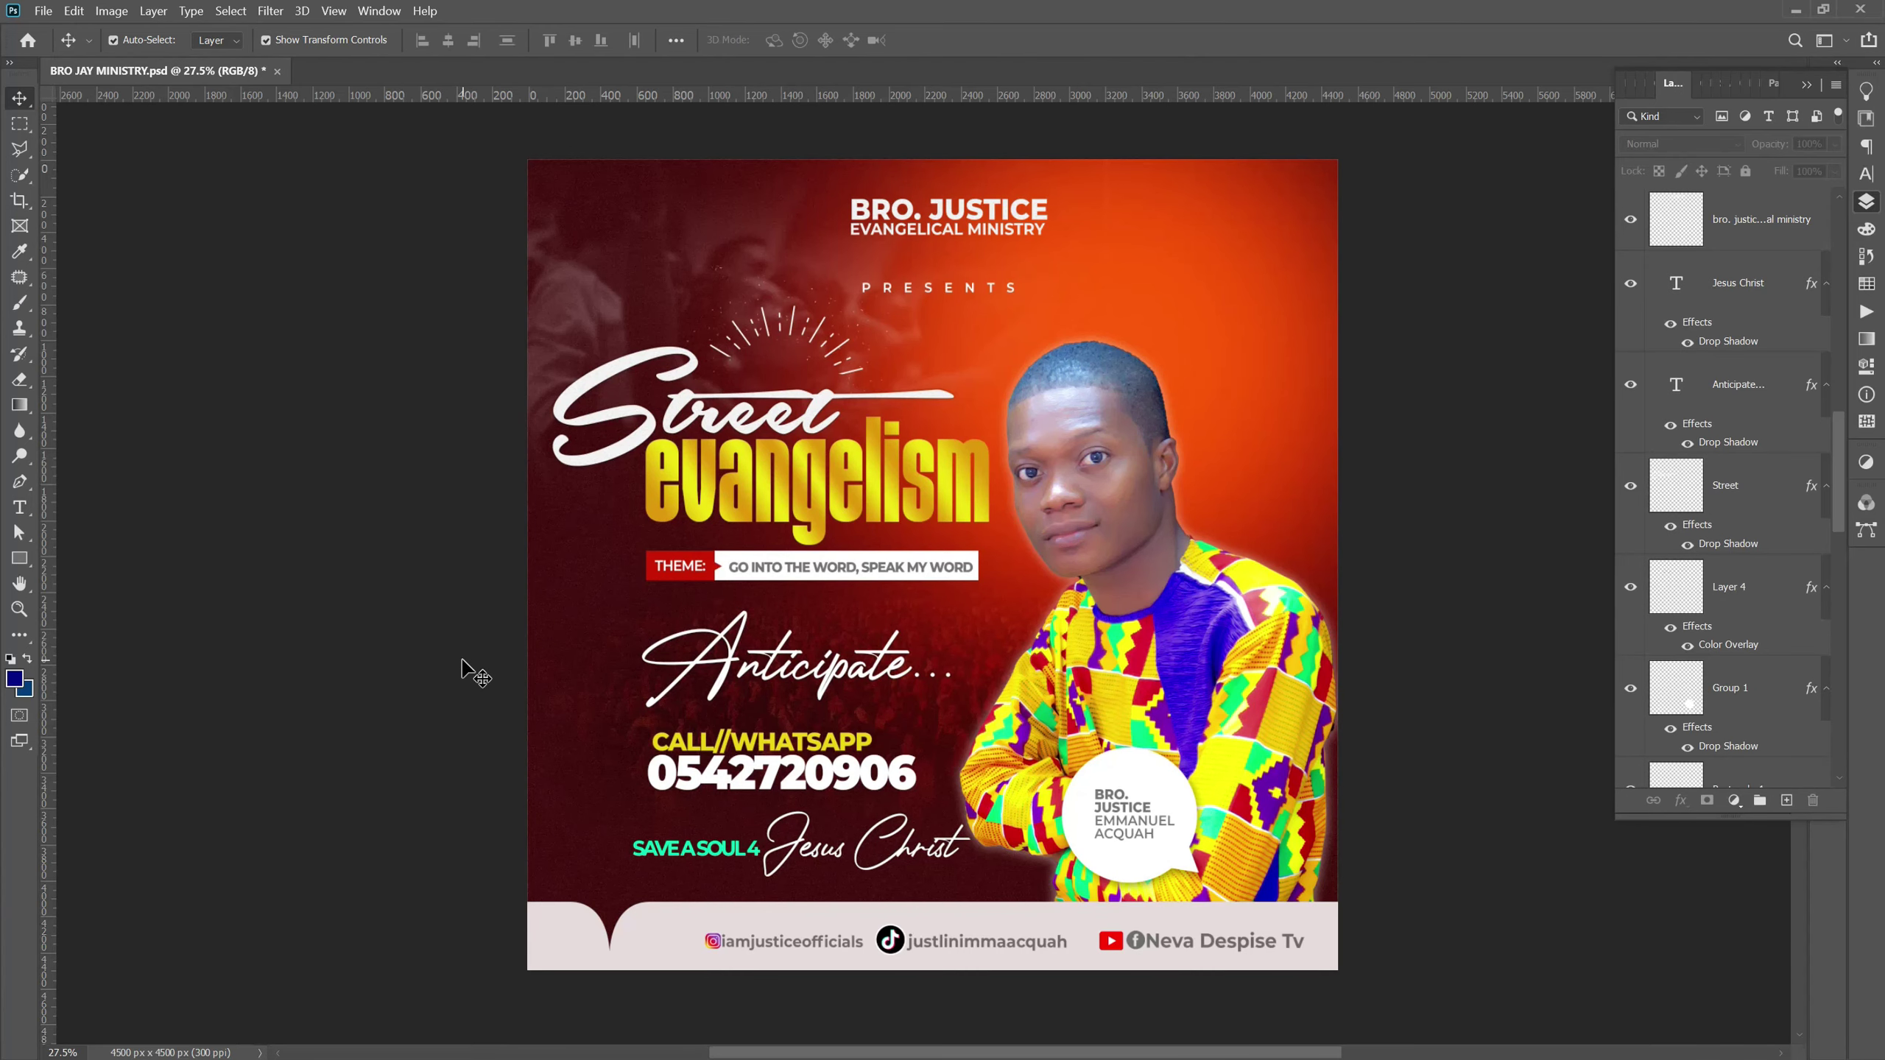
scroll(762, 484, "up", 1)
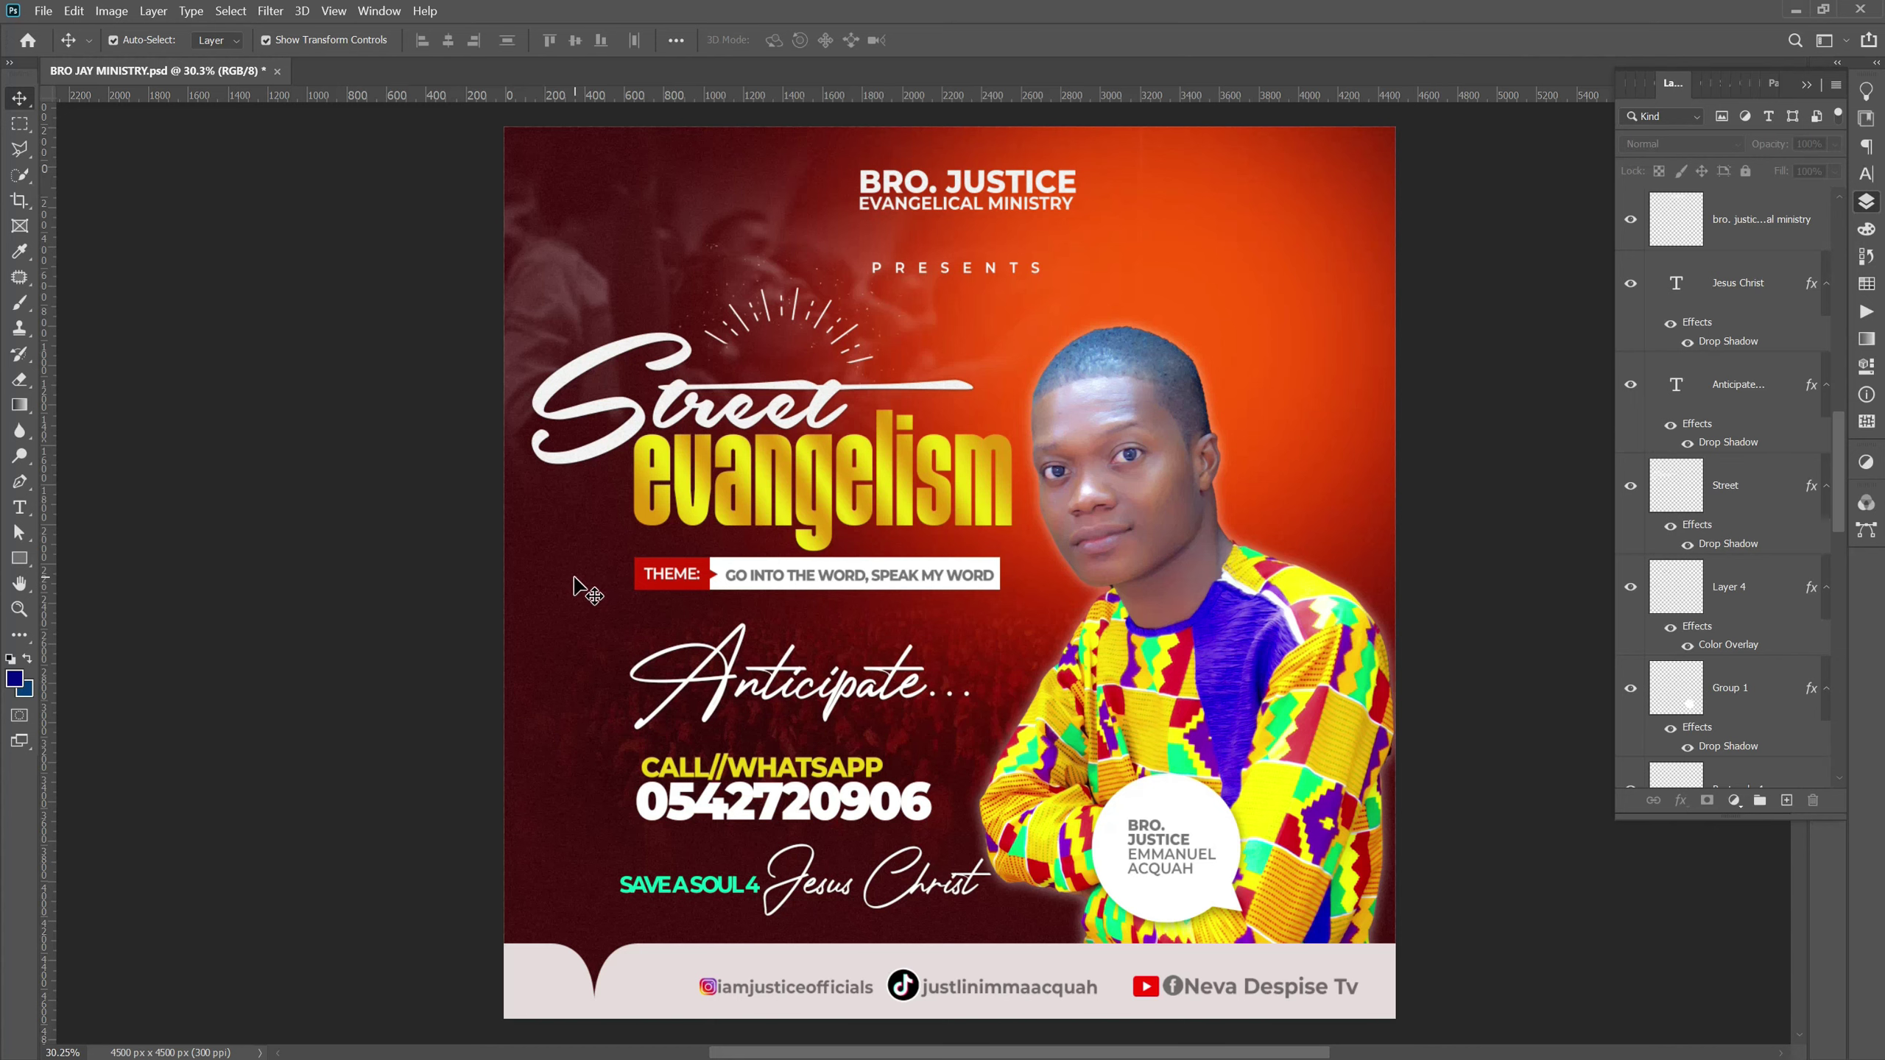
scroll(597, 553, "down", 1)
scroll(663, 549, "up", 1)
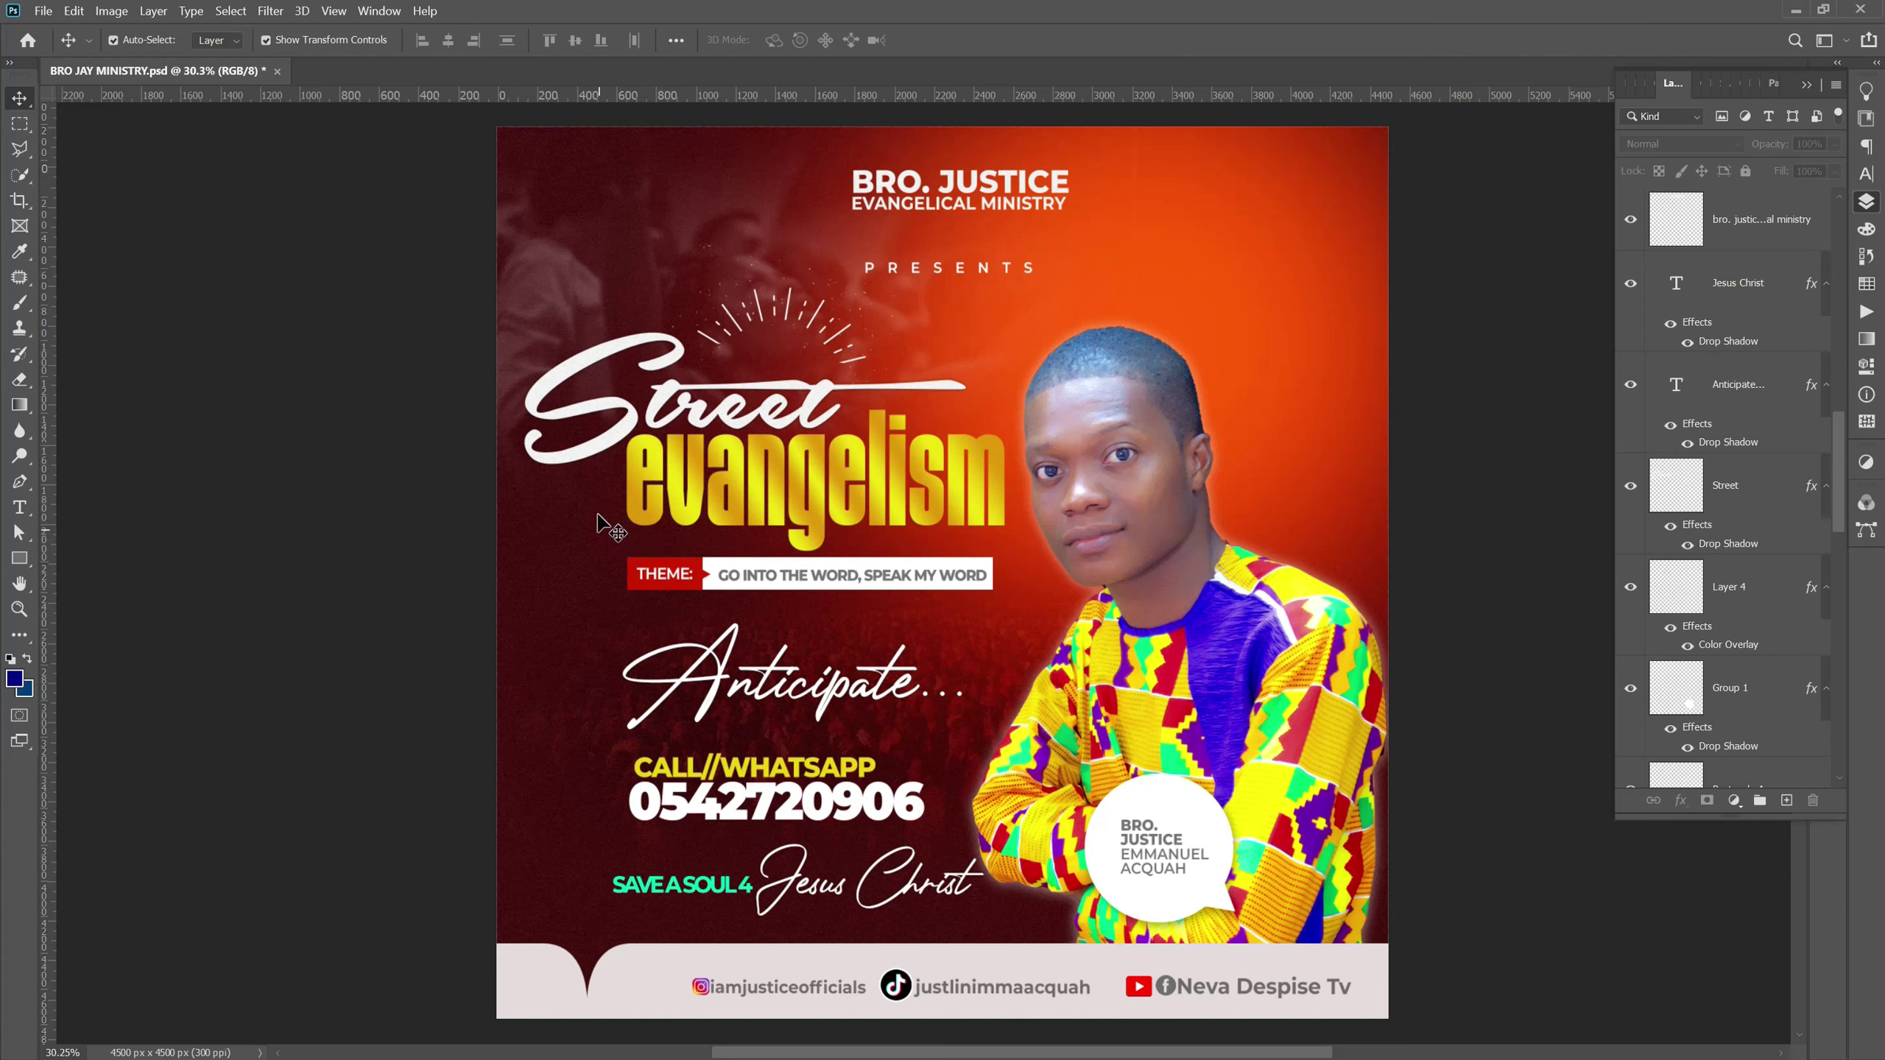
left_click(45, 11)
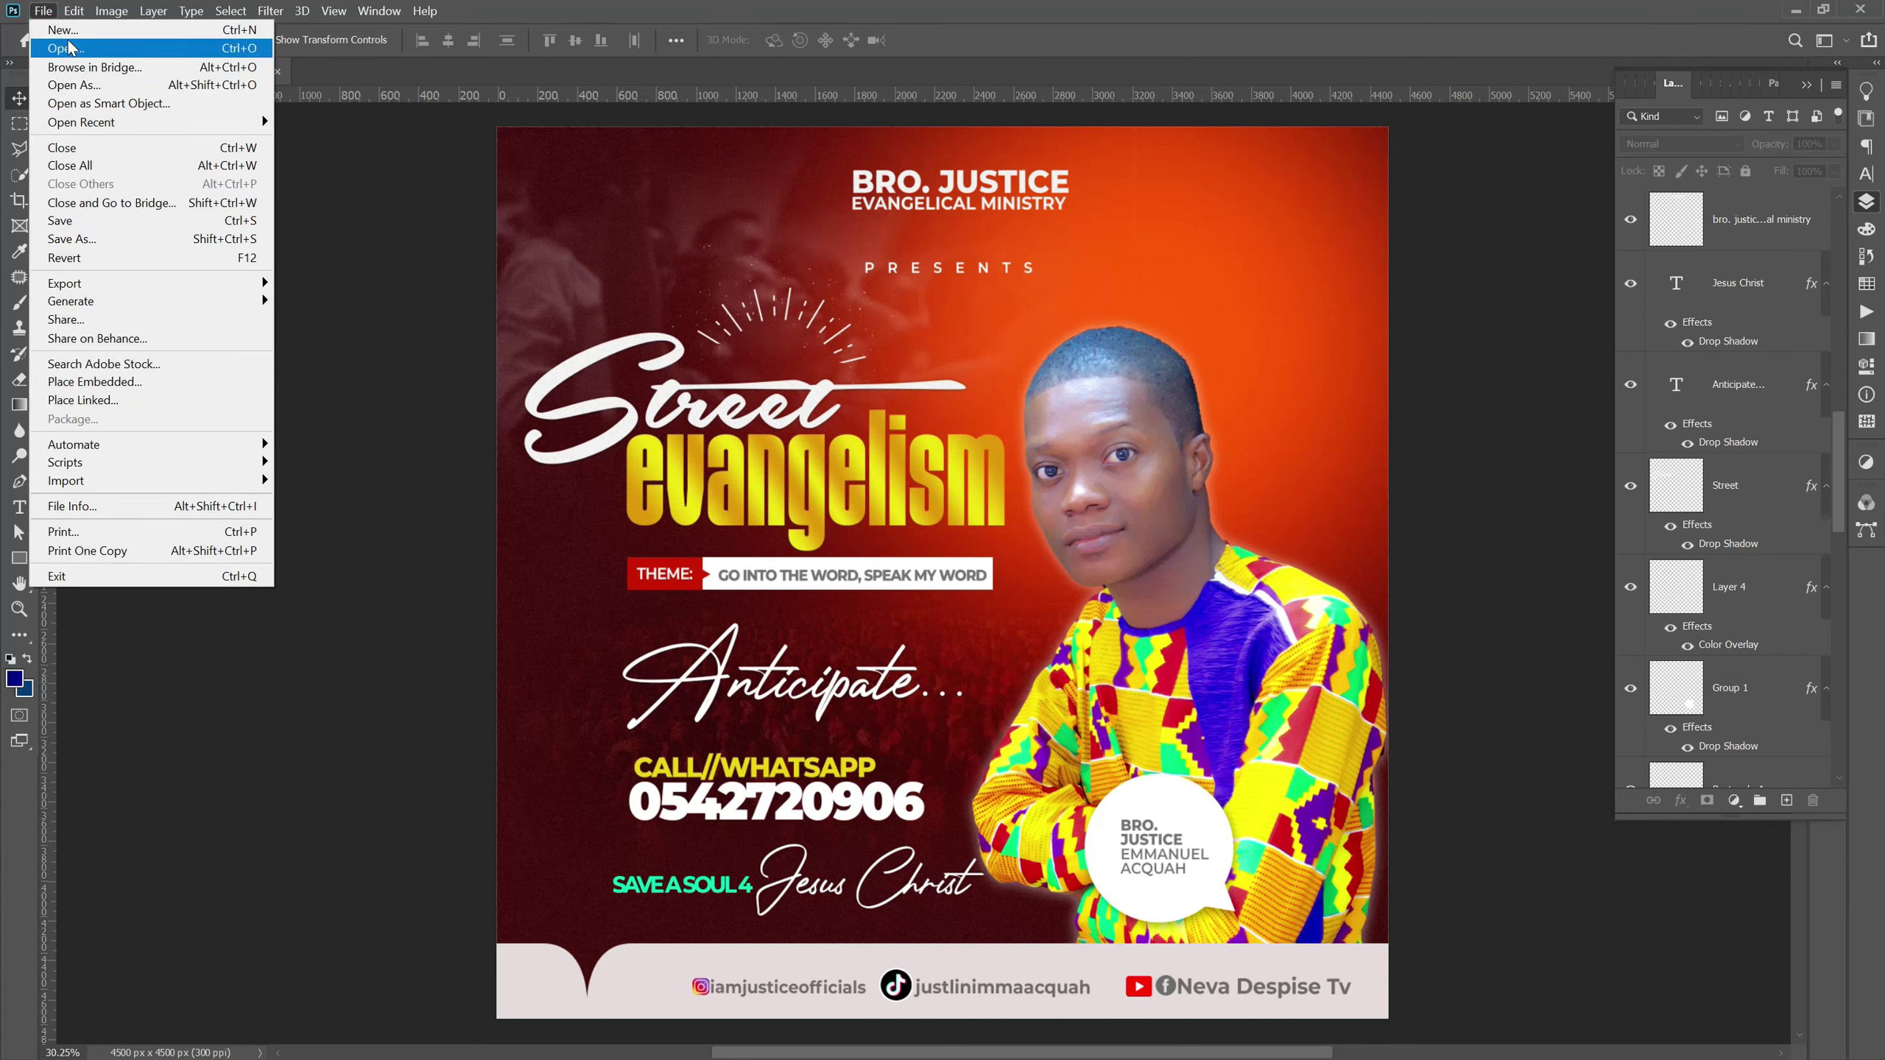
left_click(63, 30)
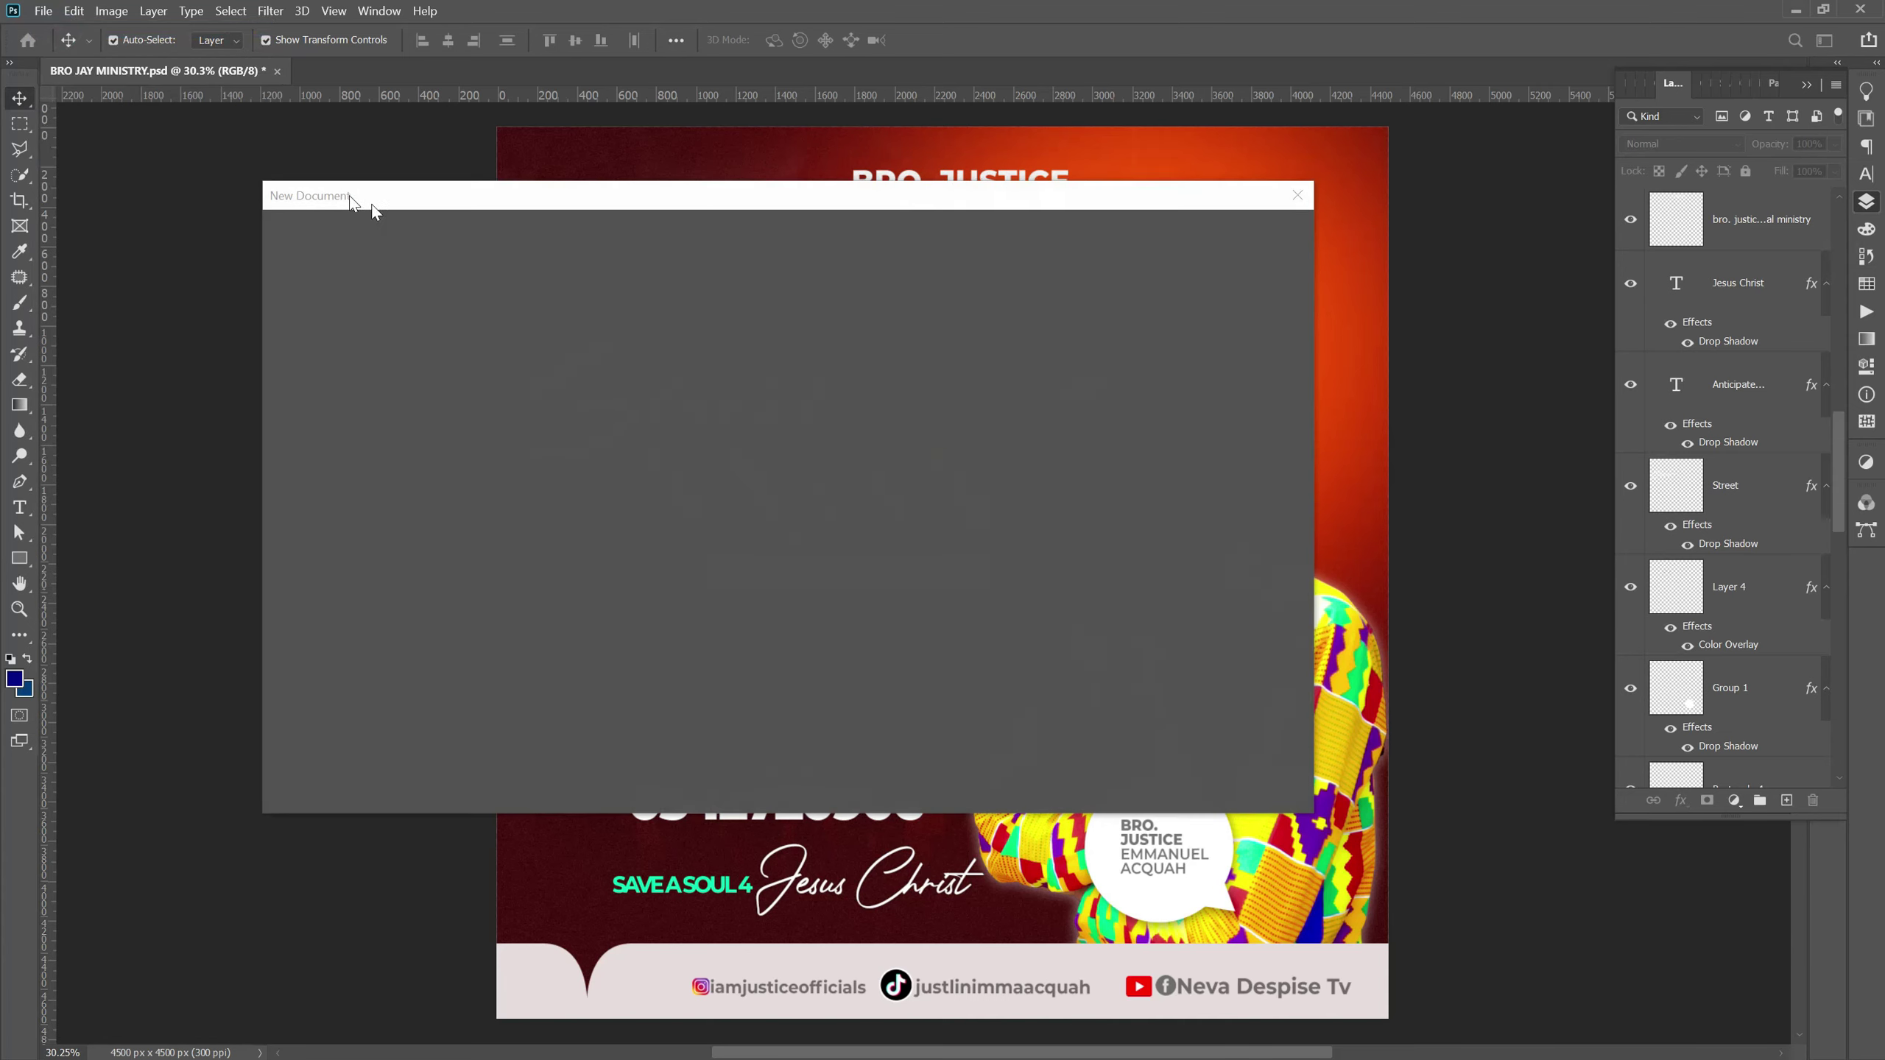
left_click(1298, 197)
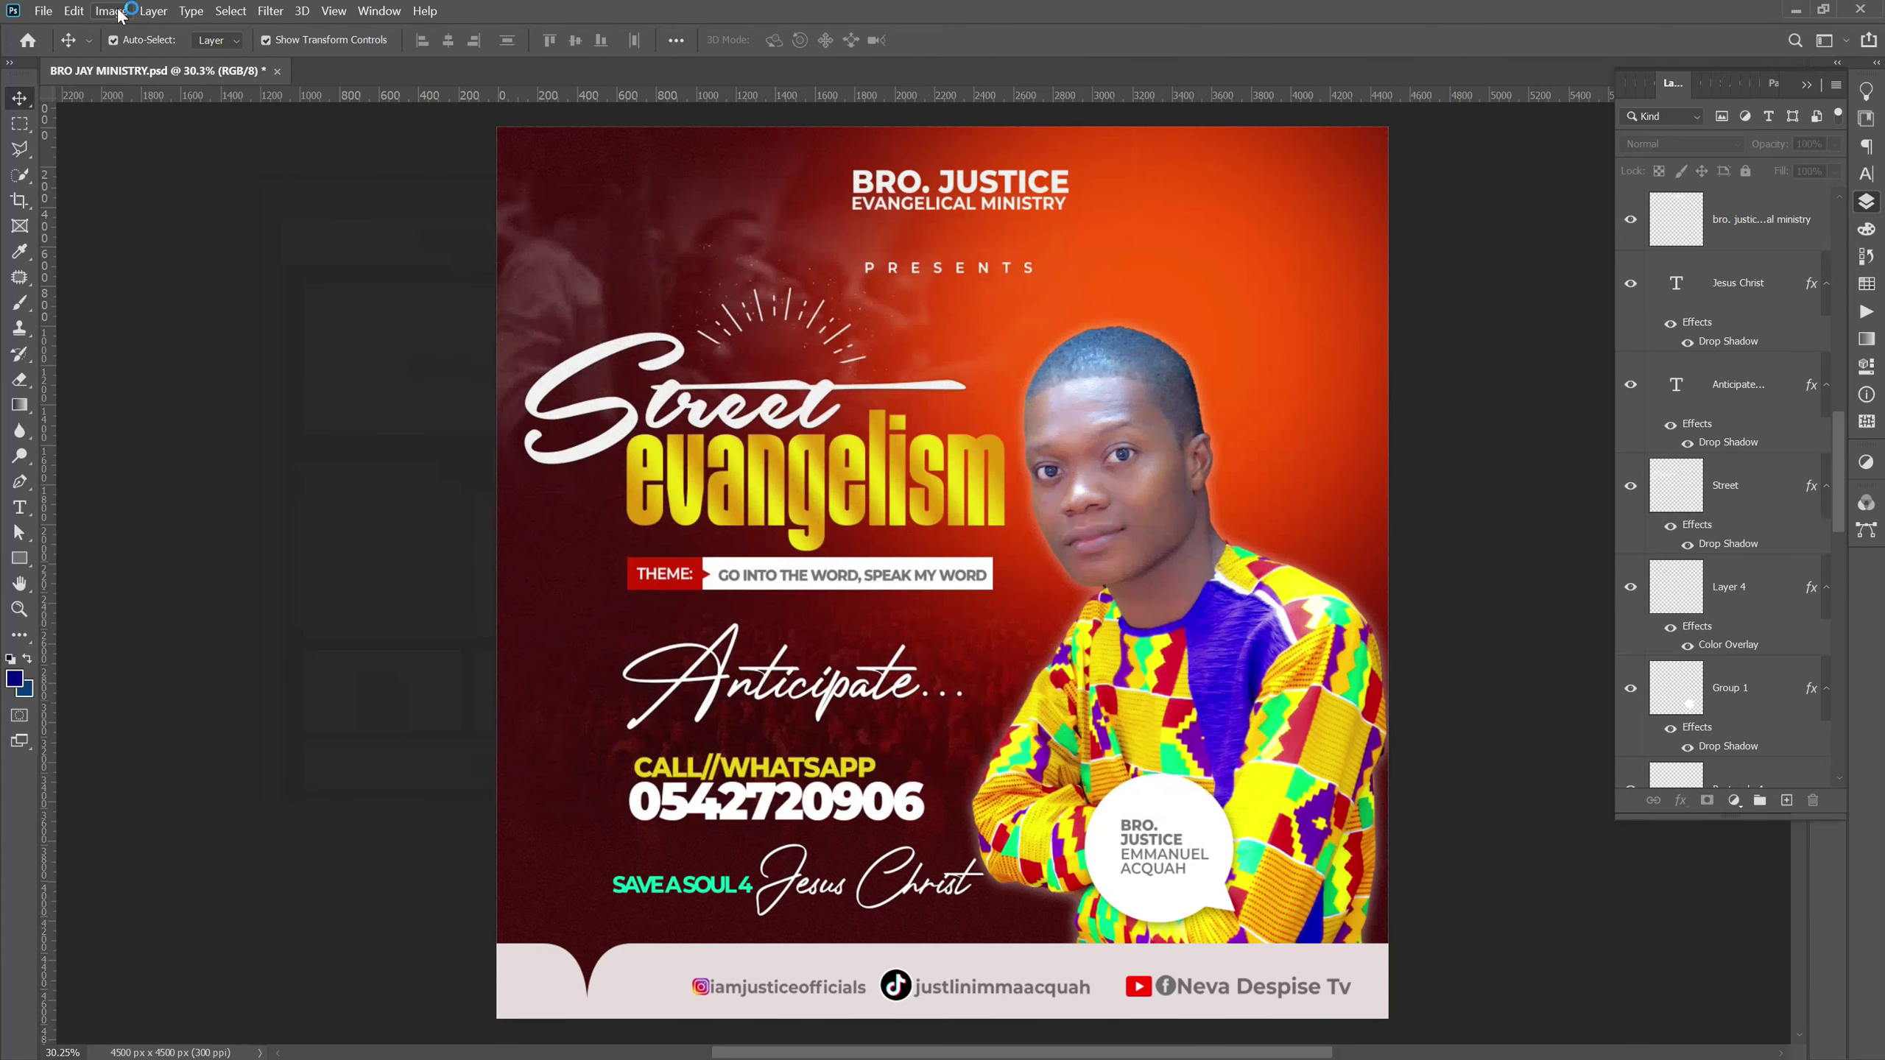
left_click(111, 10)
left_click(111, 11)
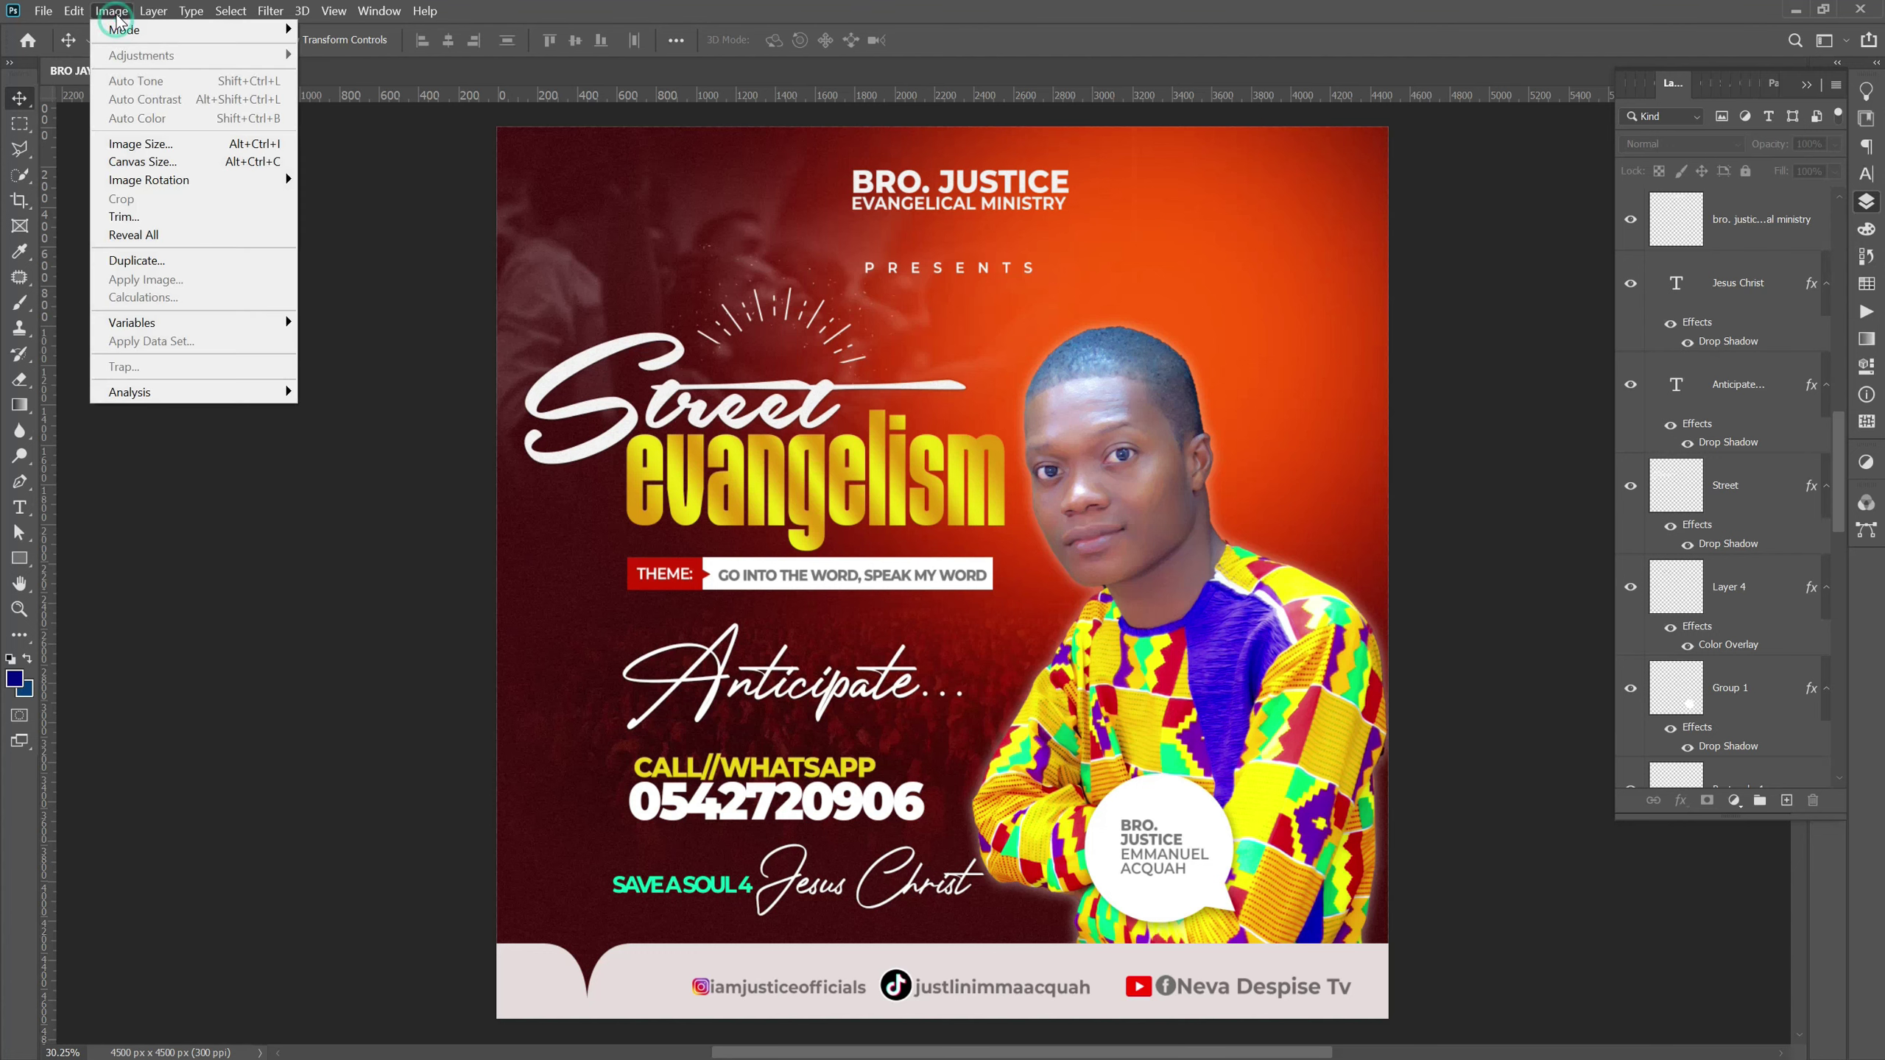
left_click(149, 149)
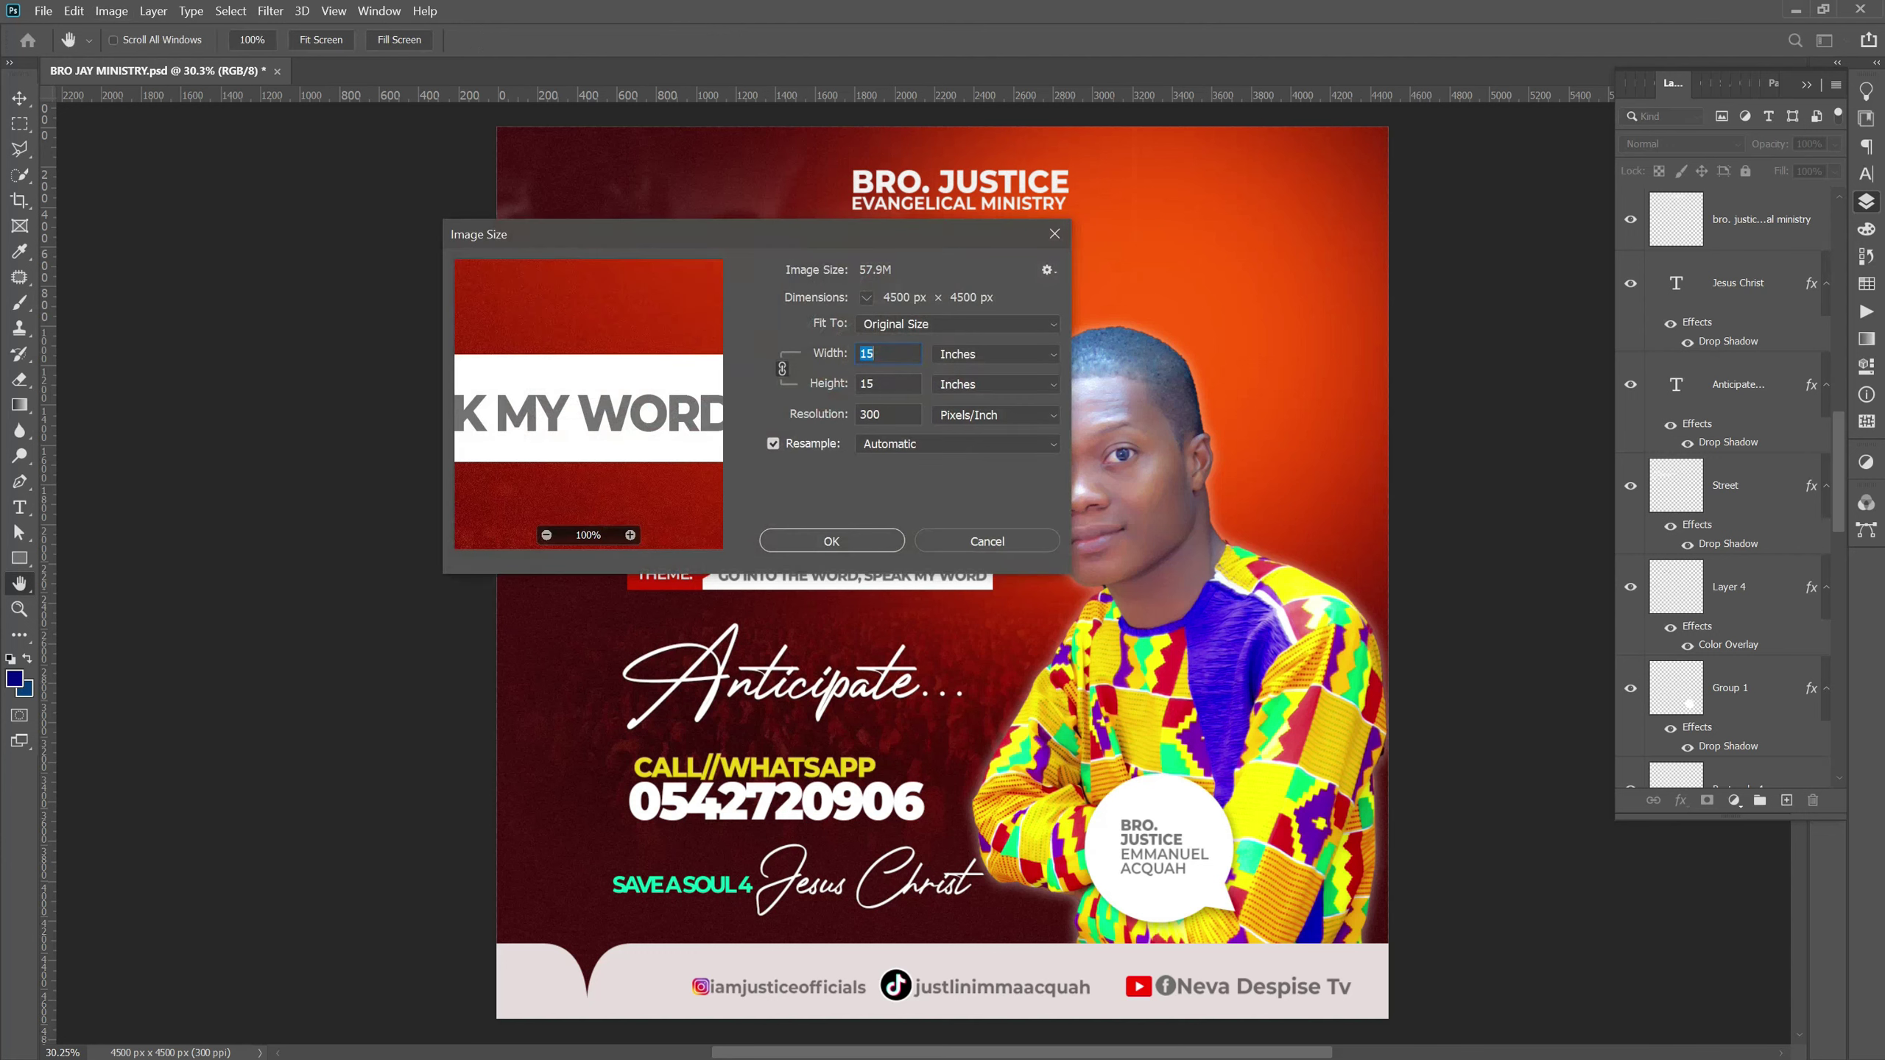
key("Right")
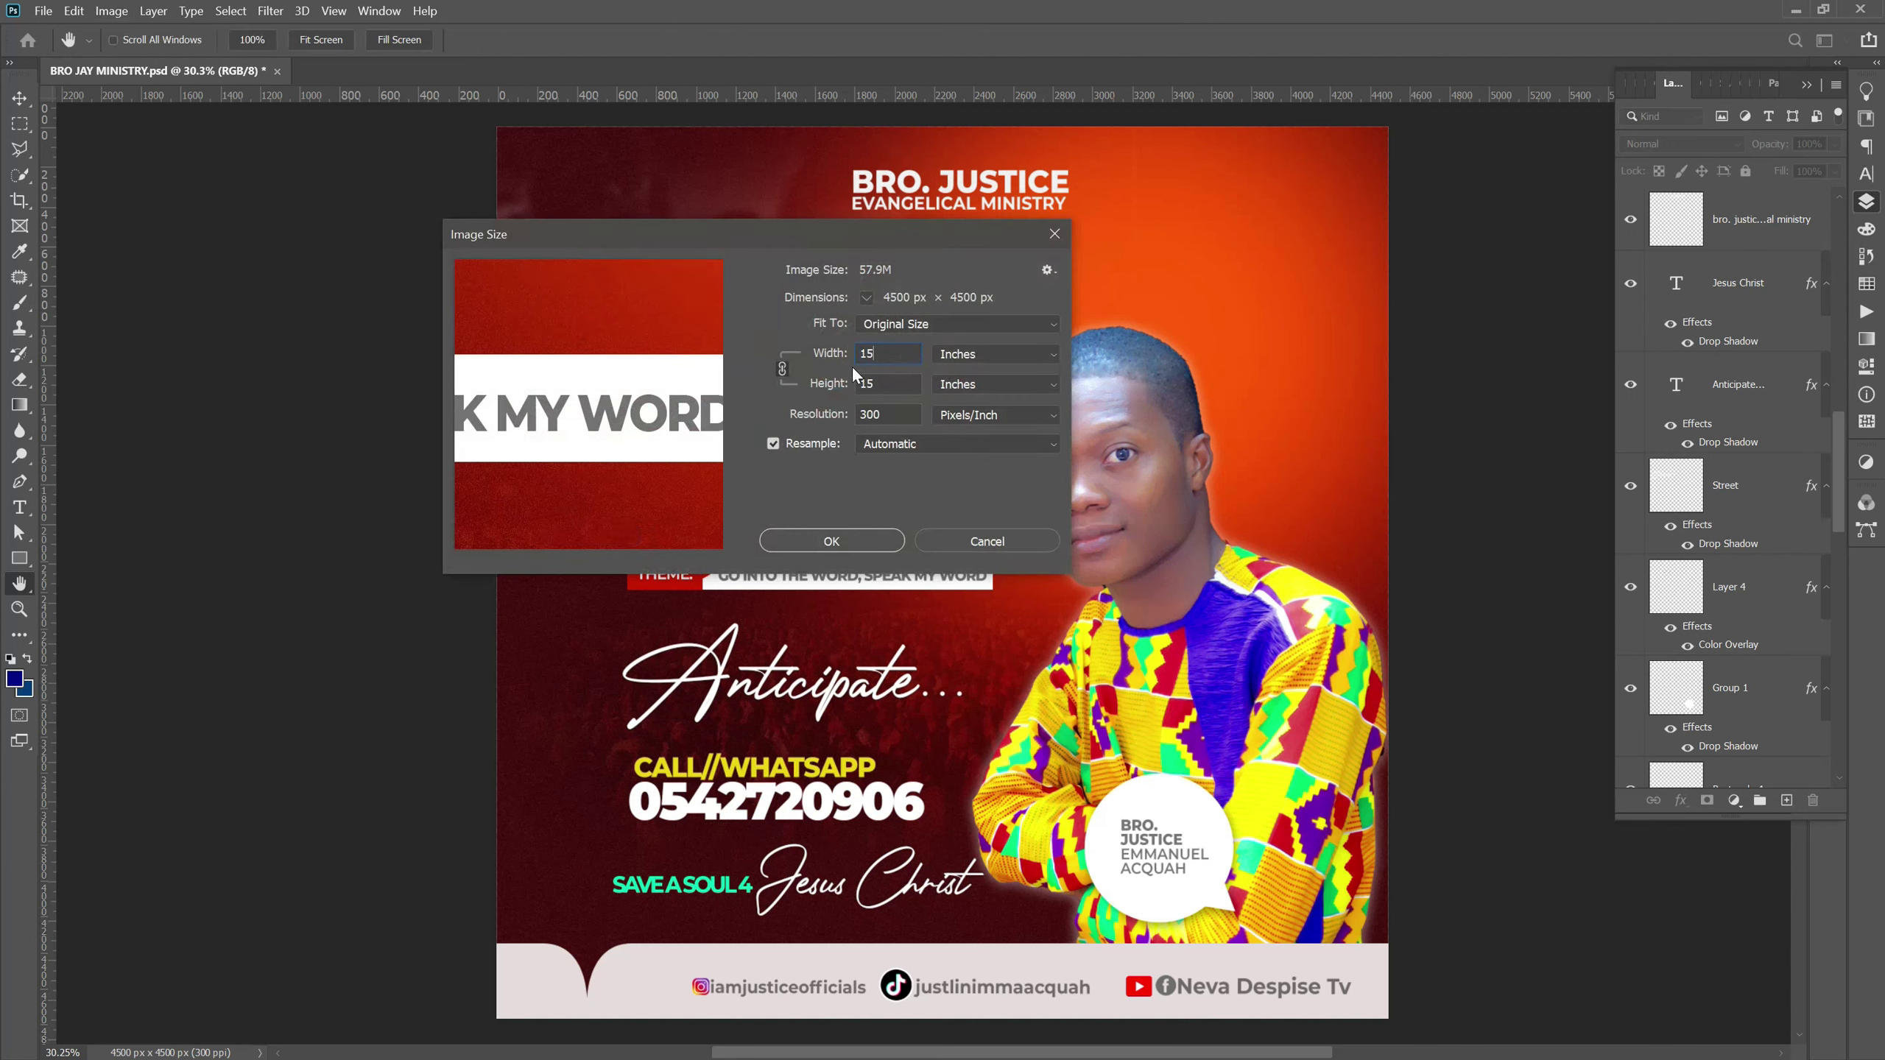
key("Up")
left_click(1053, 234)
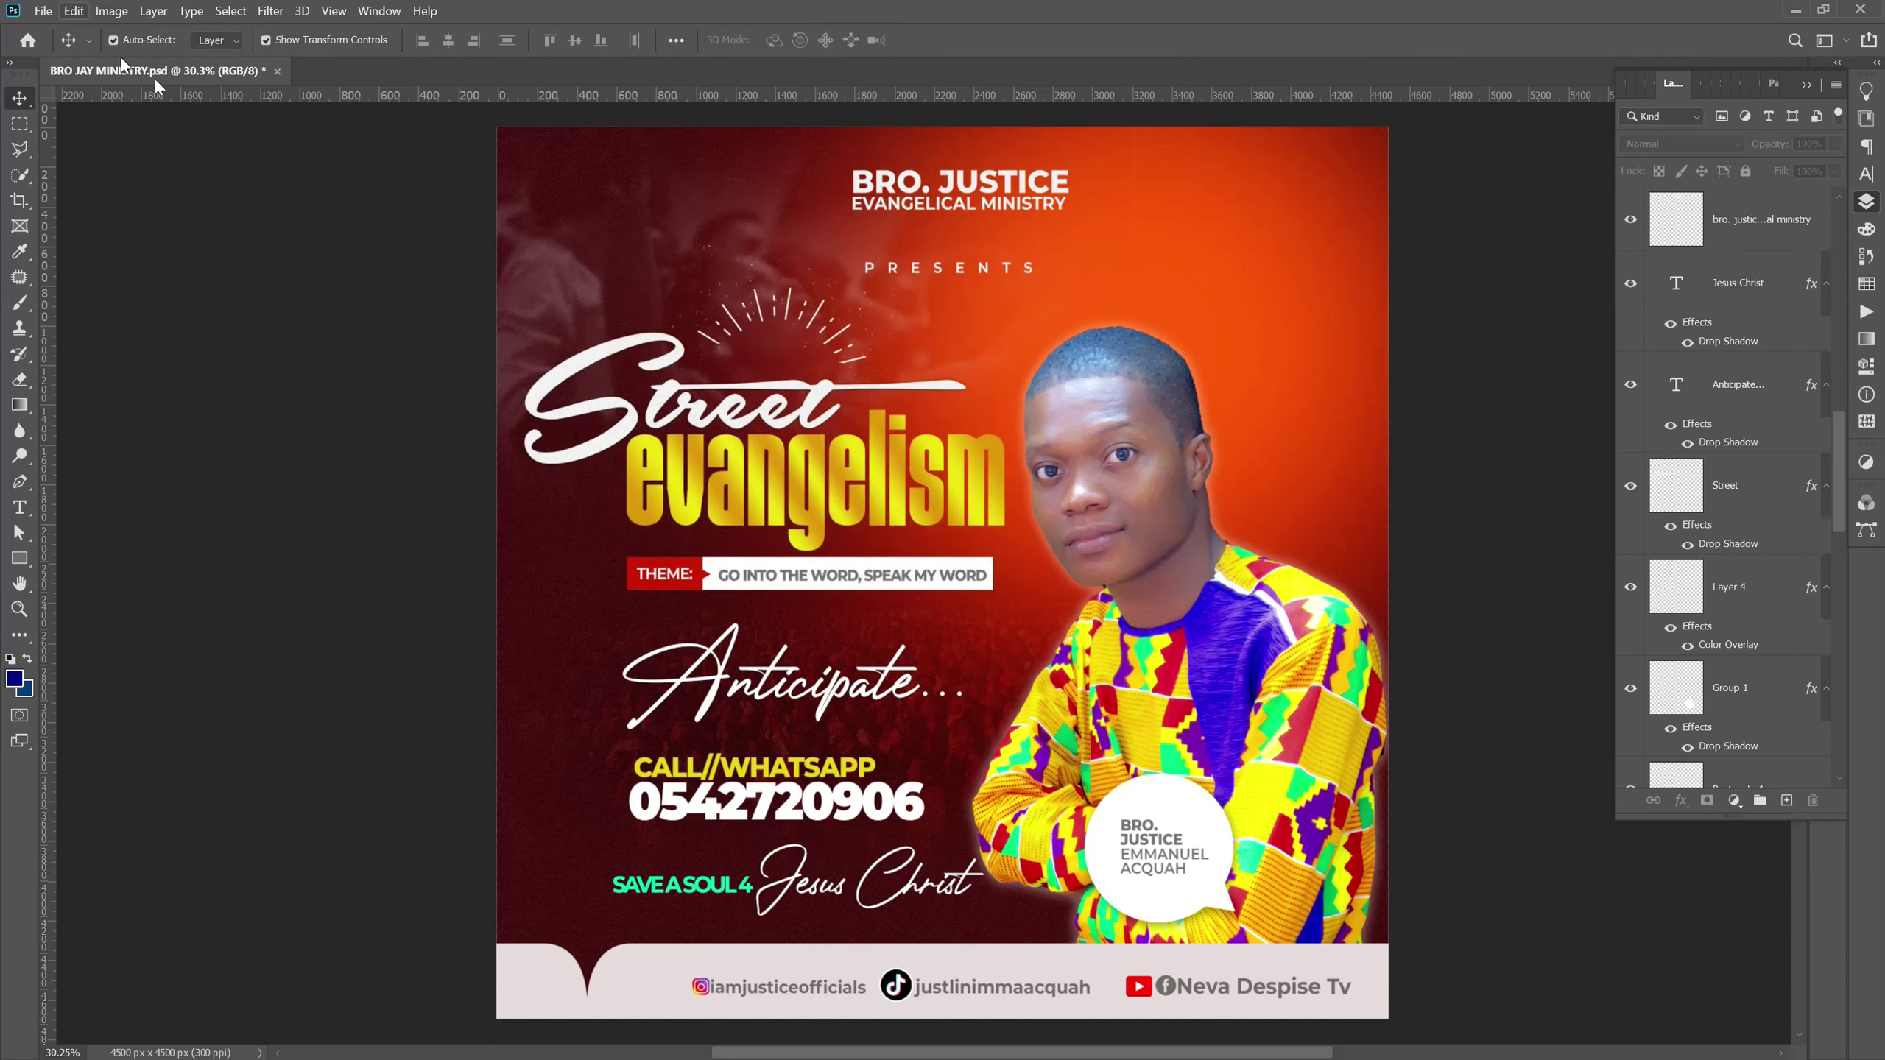
Browse the document tab's context menus and the File menu without changing anything.
right_click(571, 71)
left_click(557, 66)
right_click(553, 71)
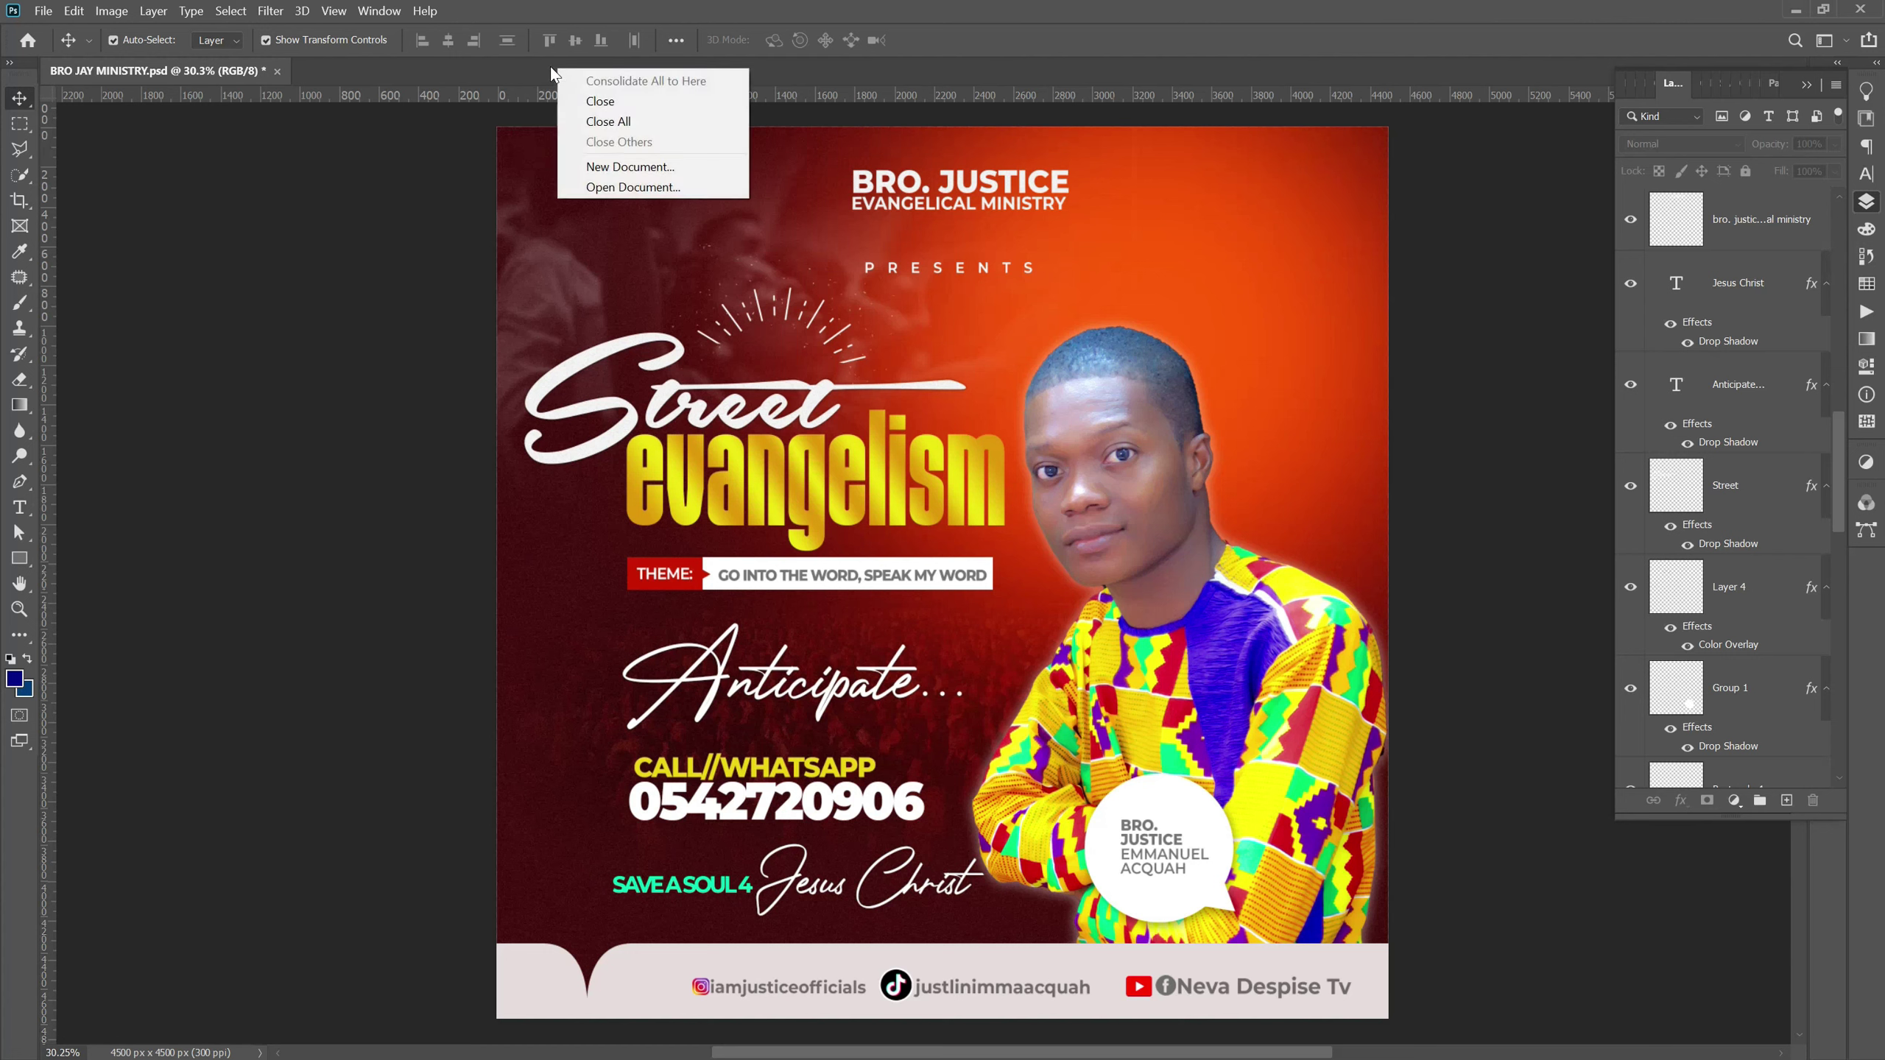
left_click(524, 92)
right_click(512, 93)
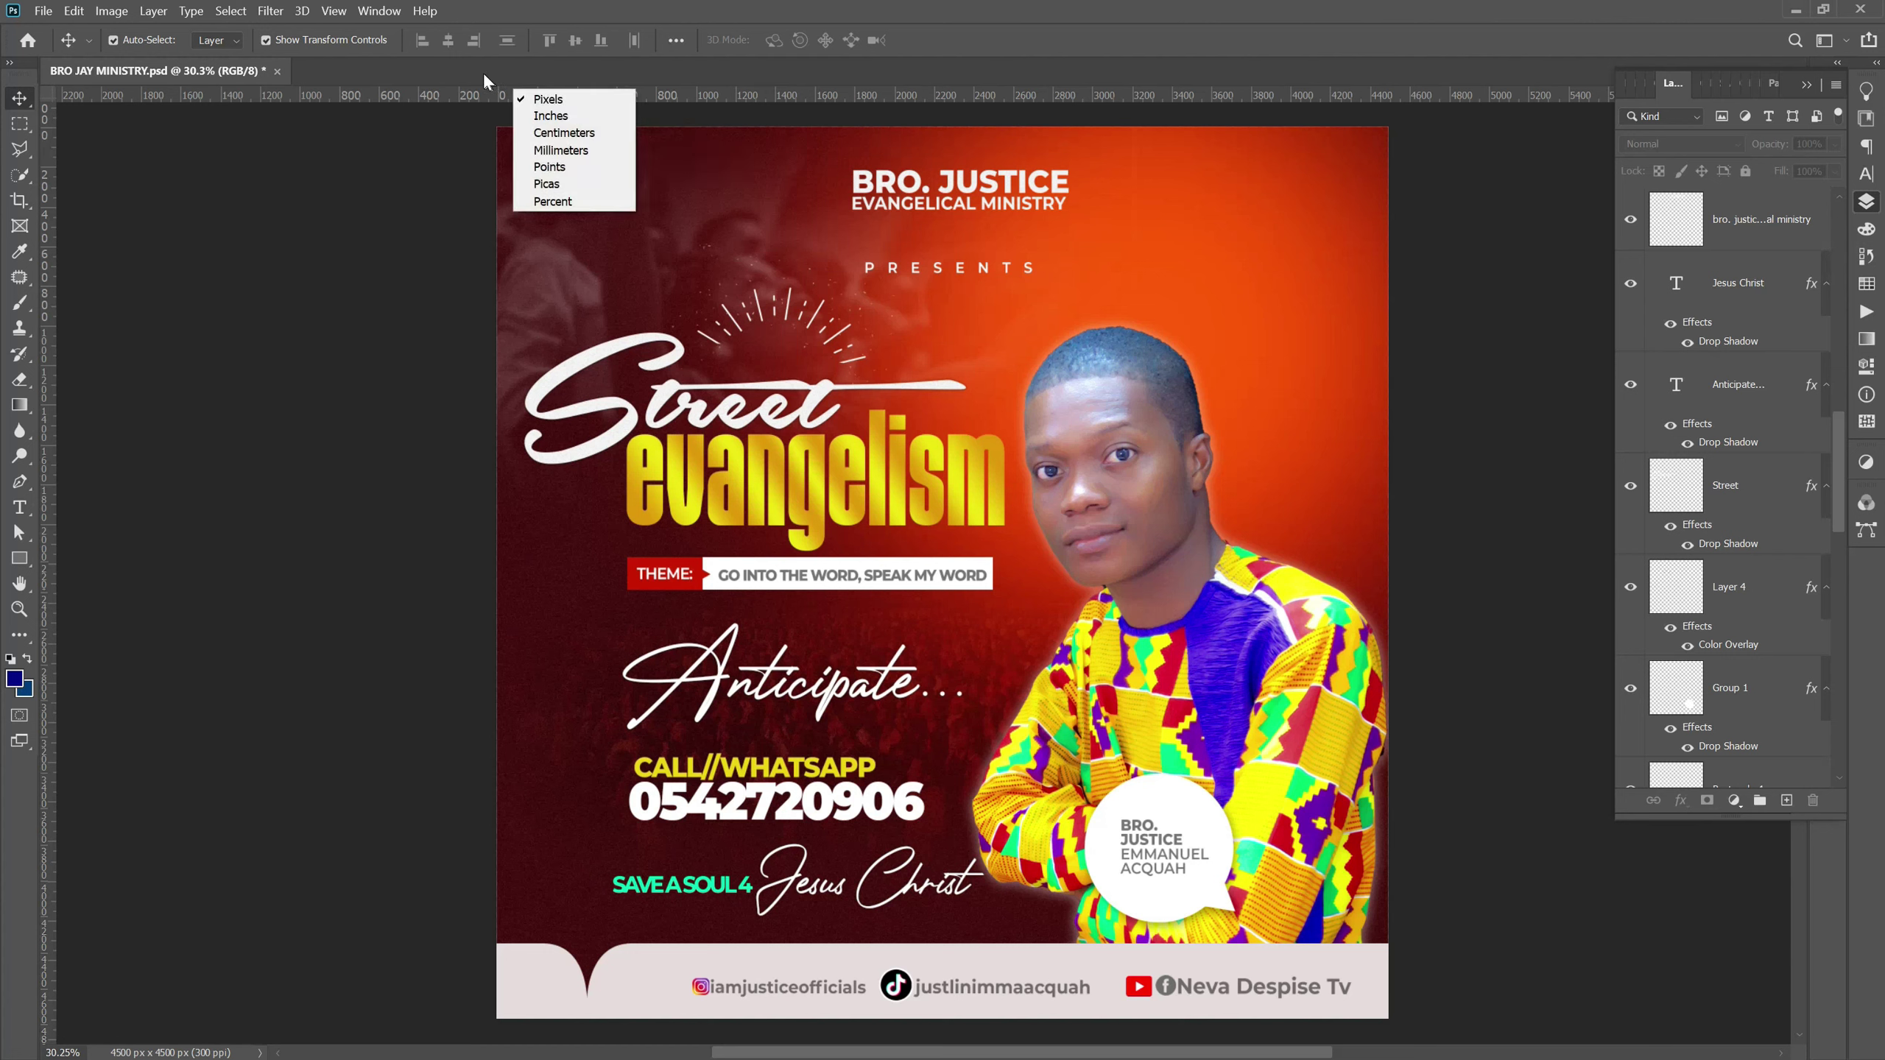
left_click(518, 64)
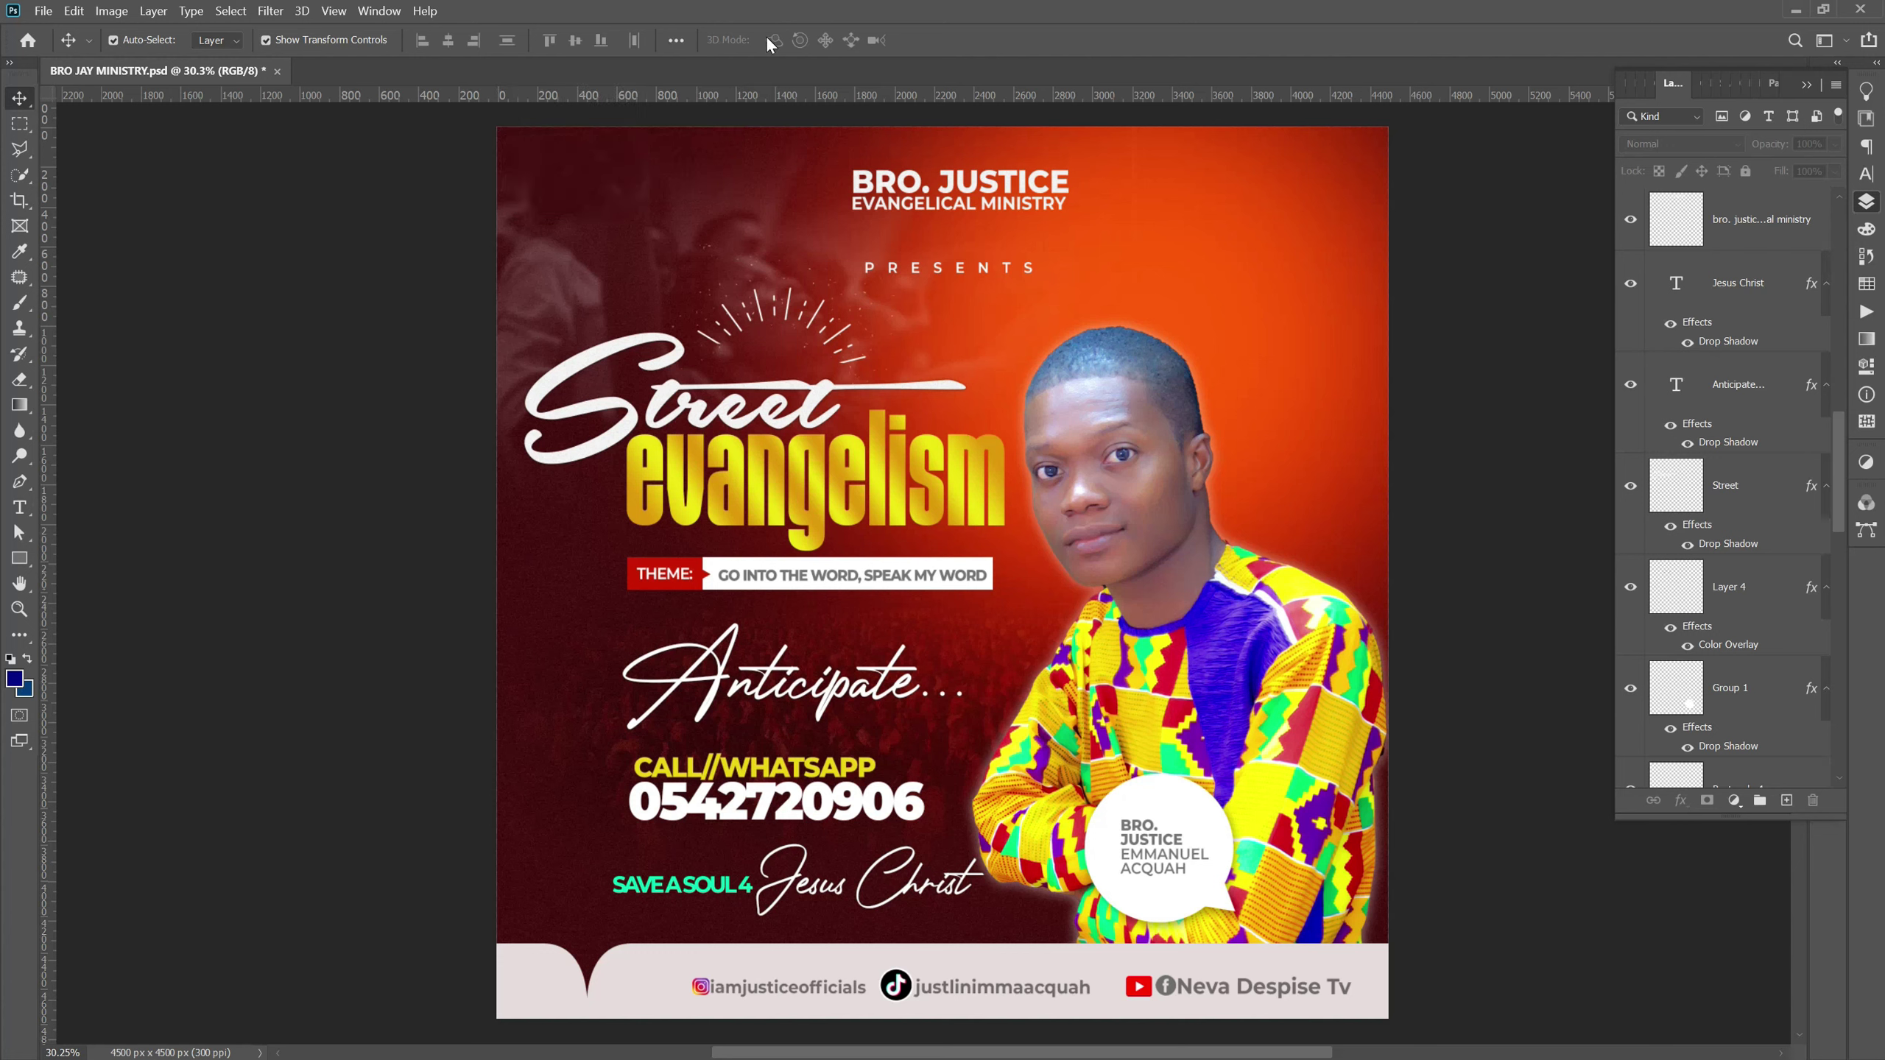
right_click(721, 69)
right_click(645, 75)
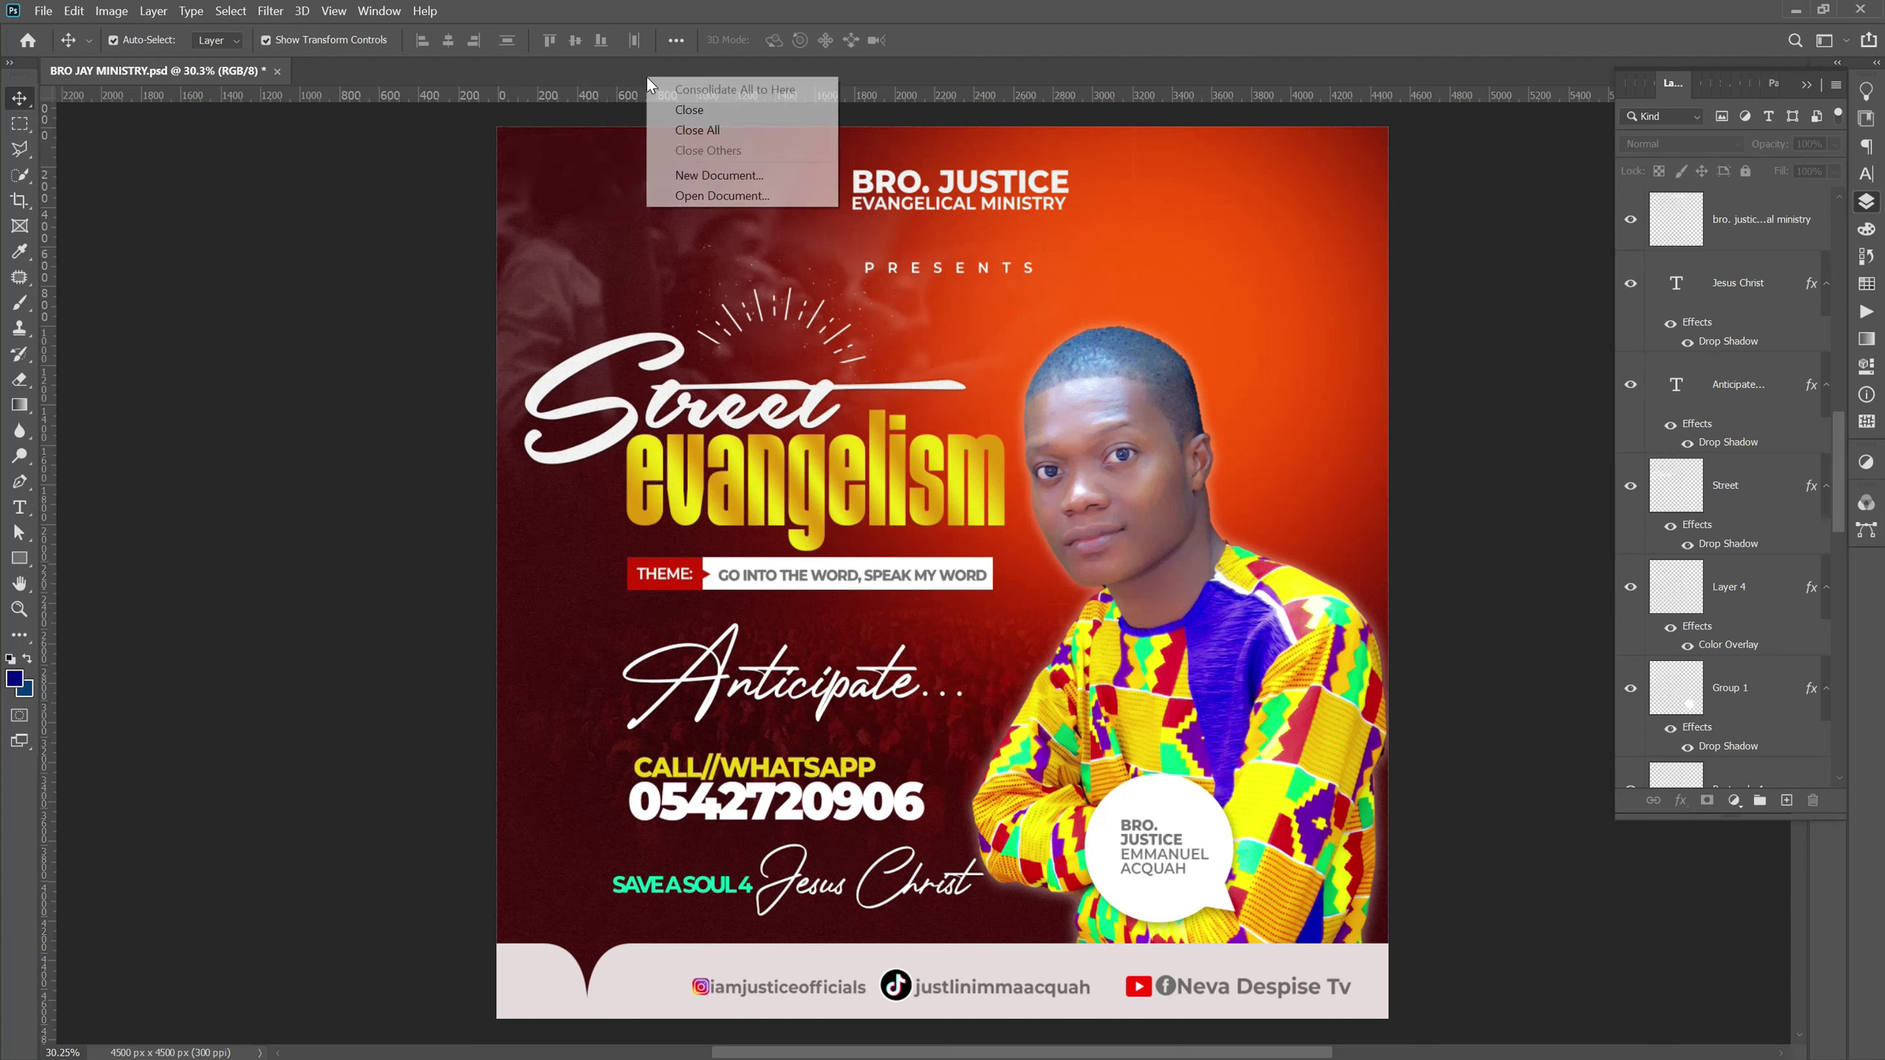
right_click(606, 66)
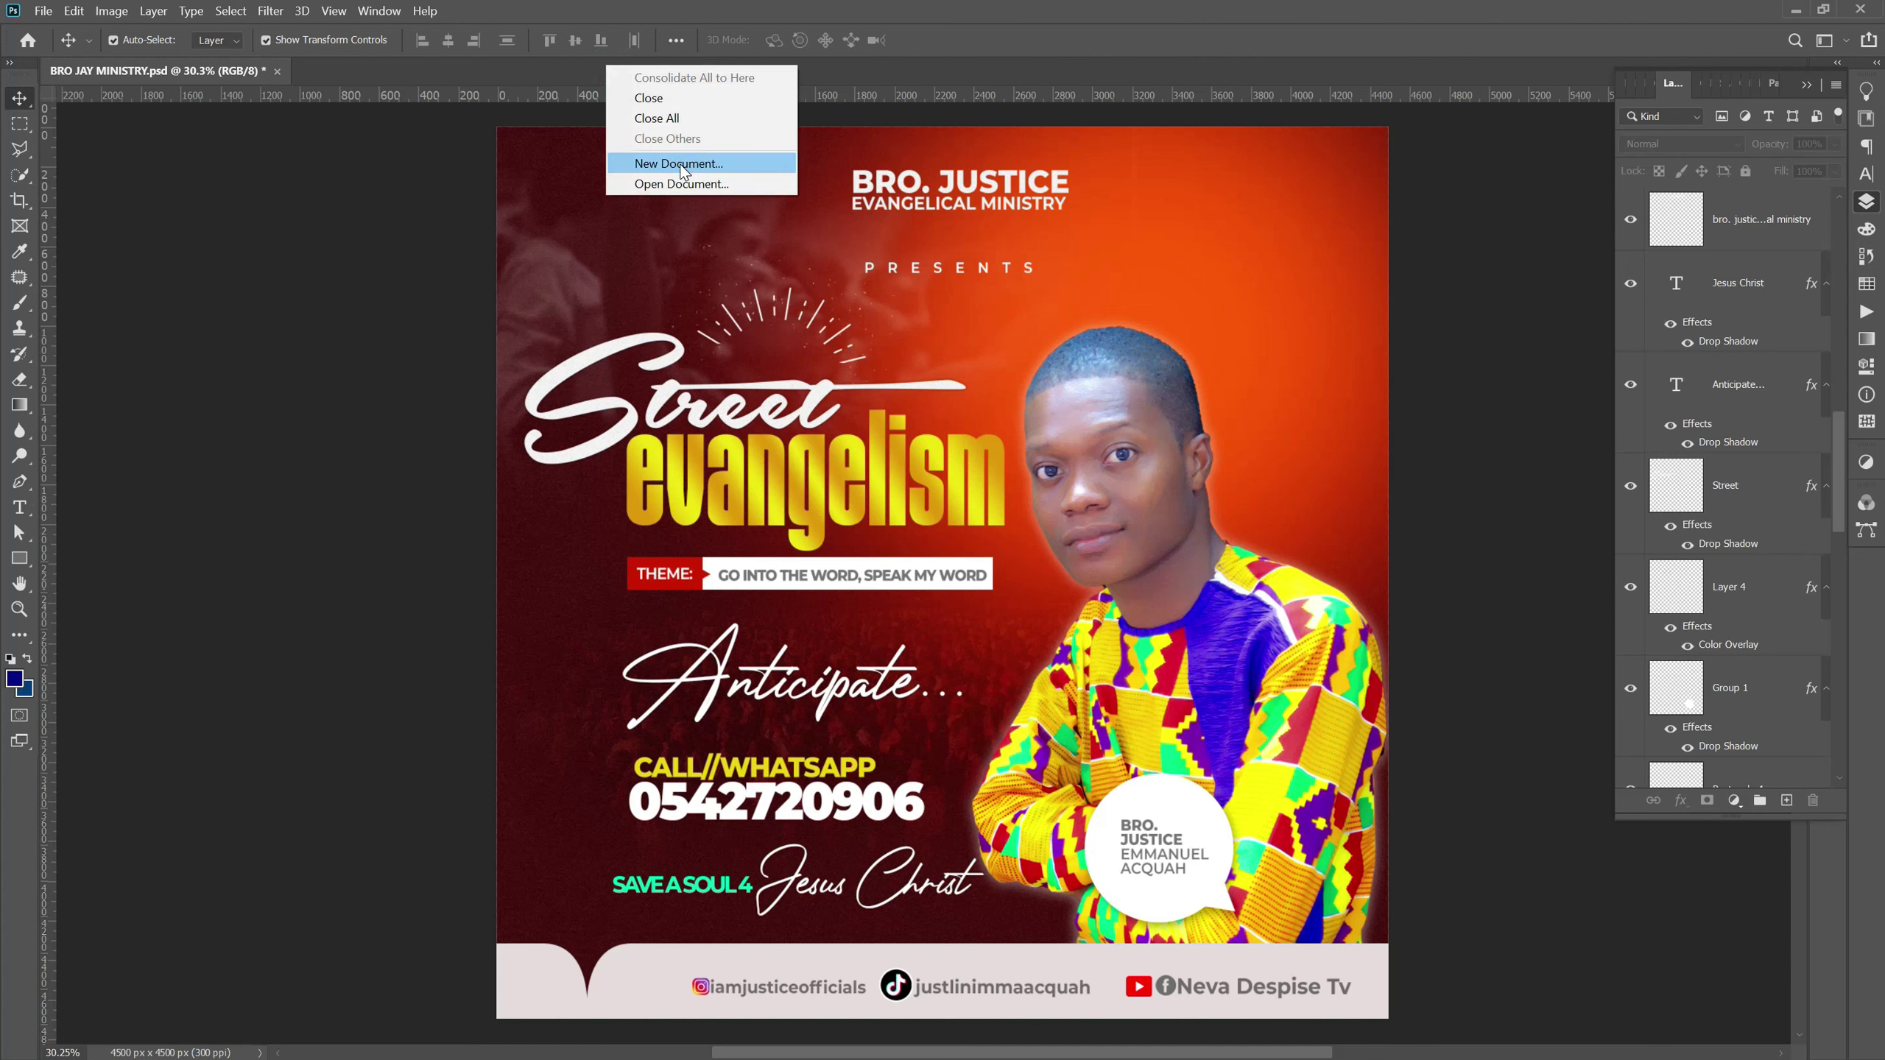
left_click(43, 10)
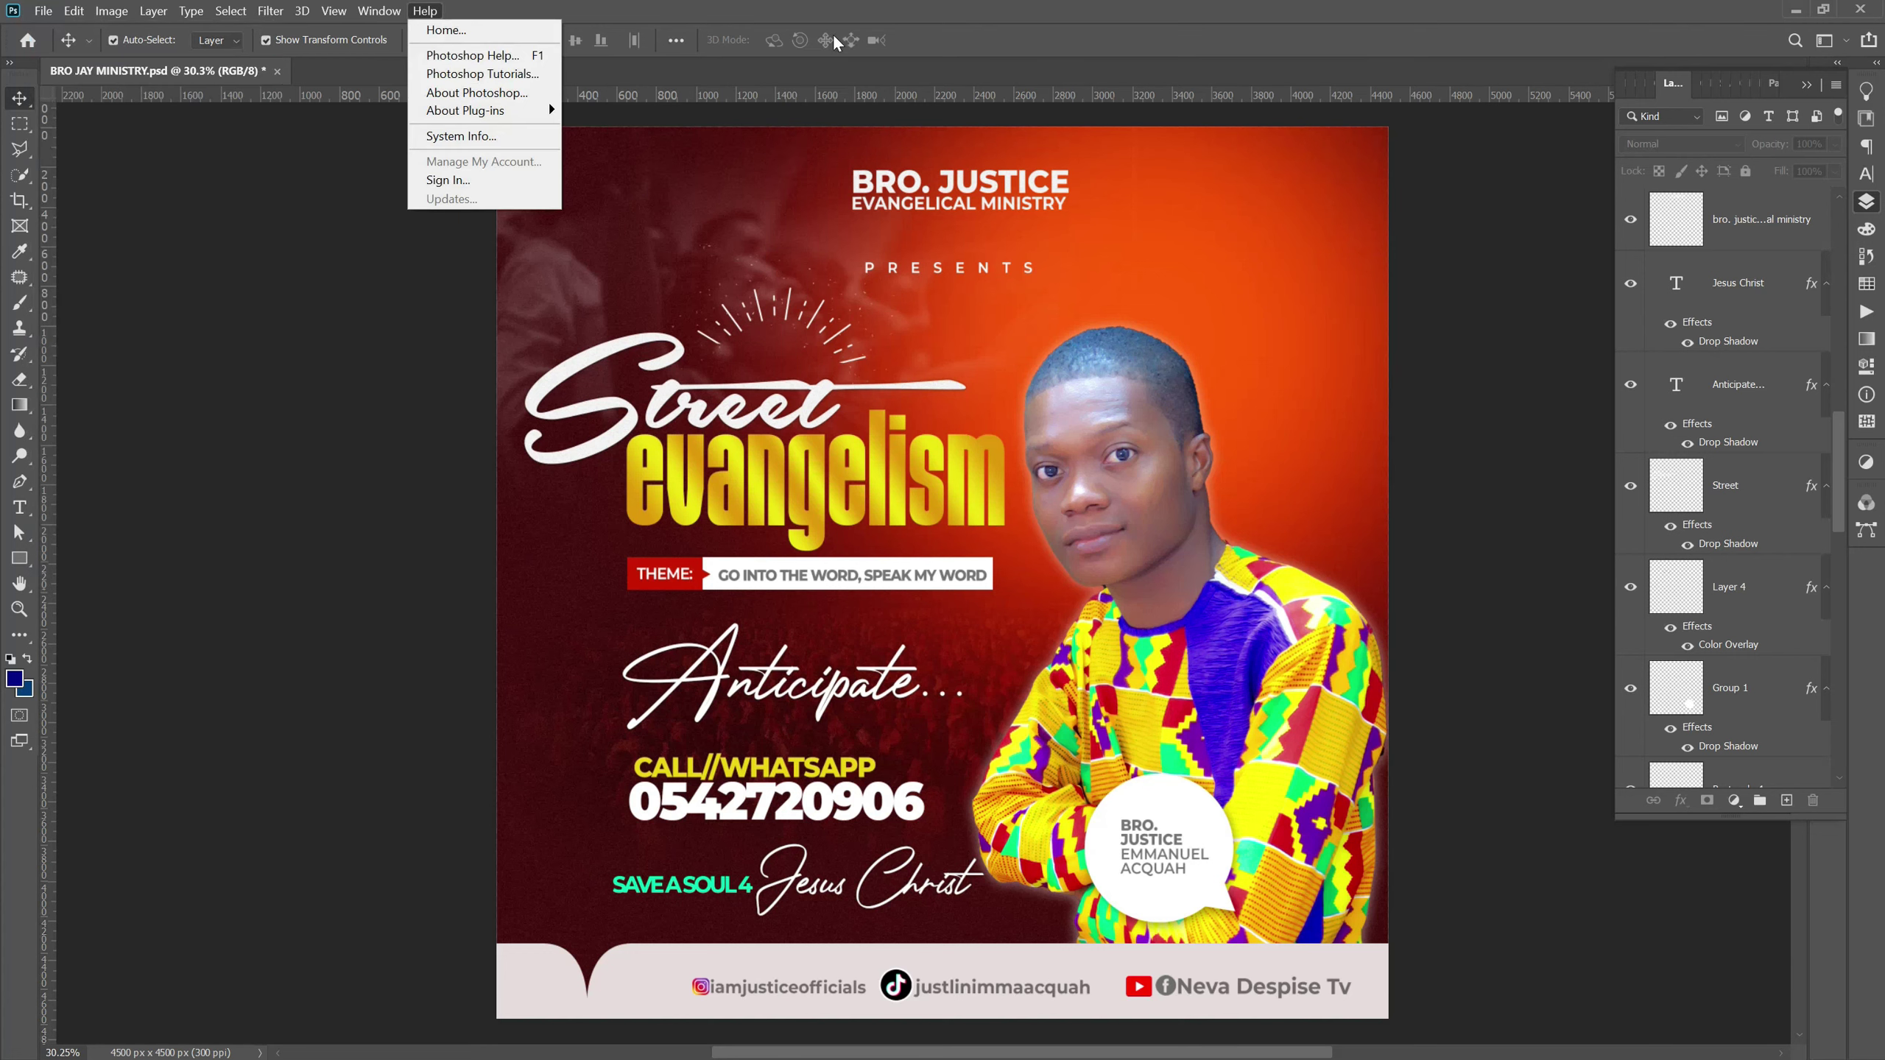
left_click(813, 8)
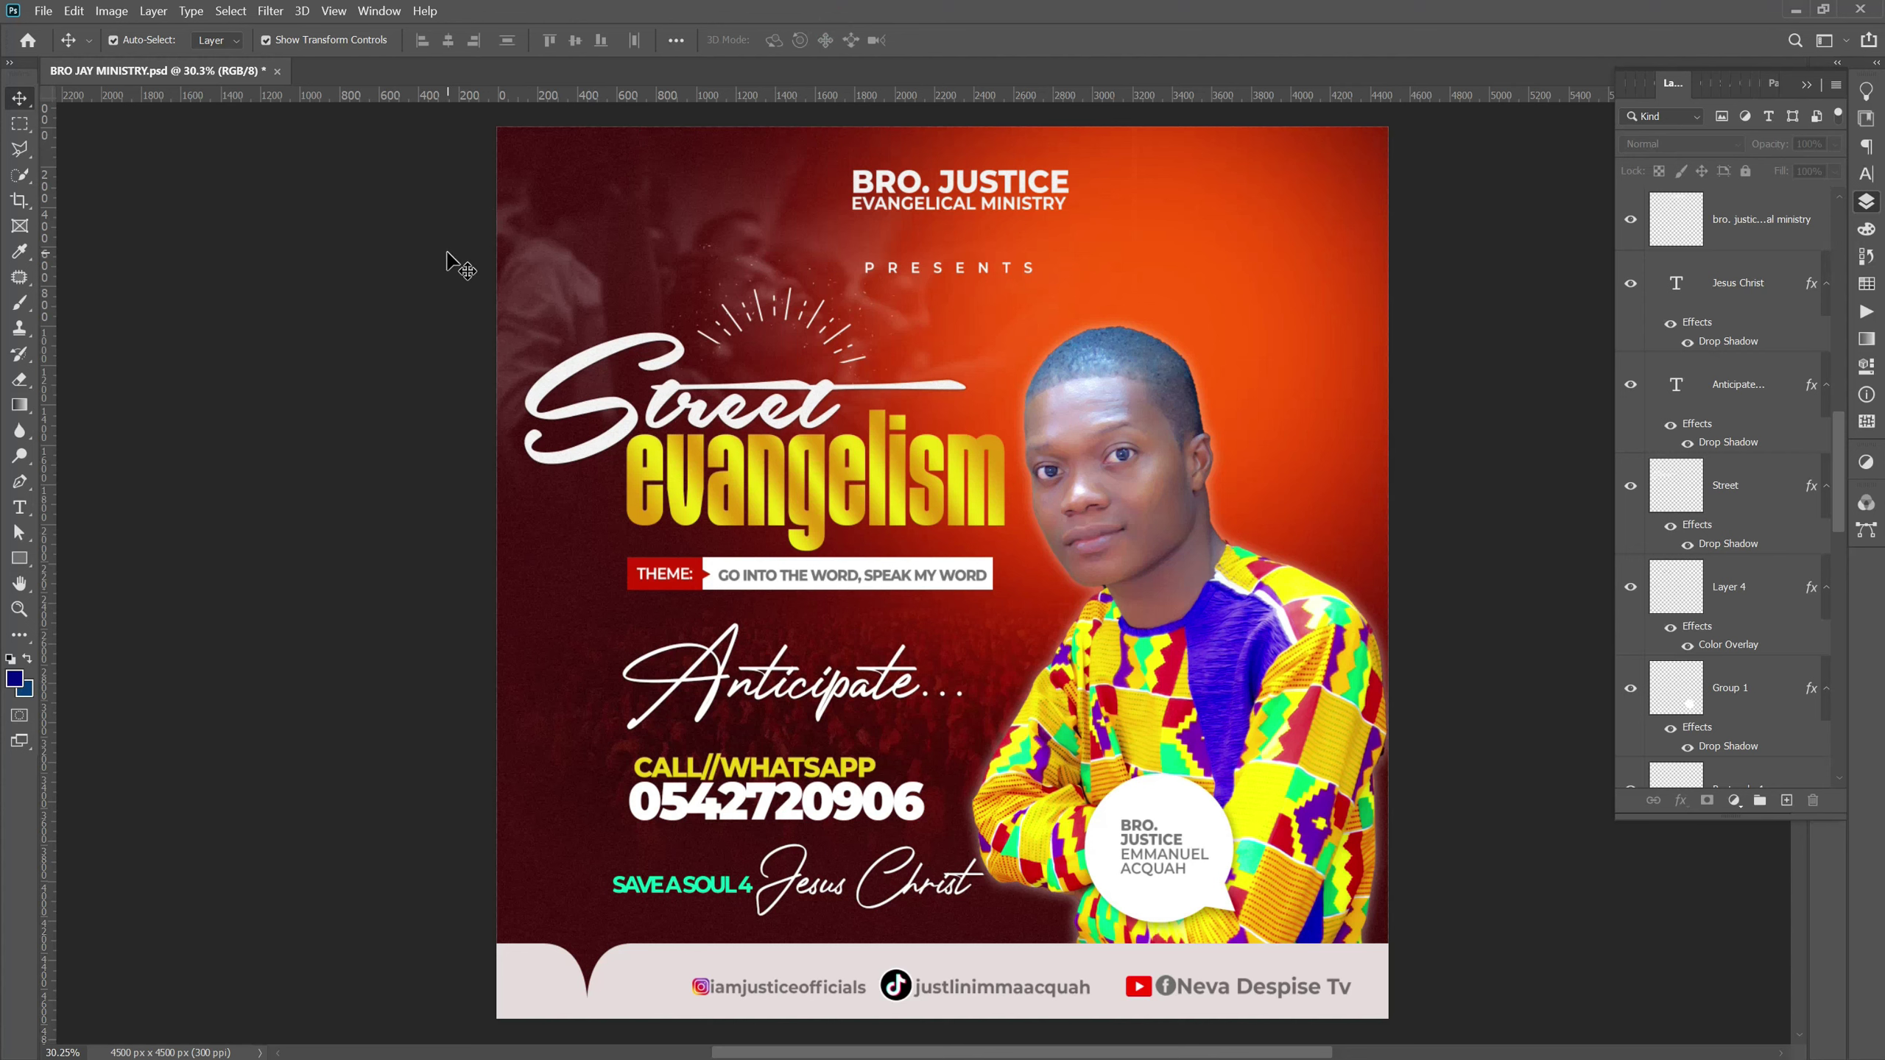
Create a new 15 × 15 inch, 300 ppi document with a White background.
key("ctrl")
key("ctrl+n")
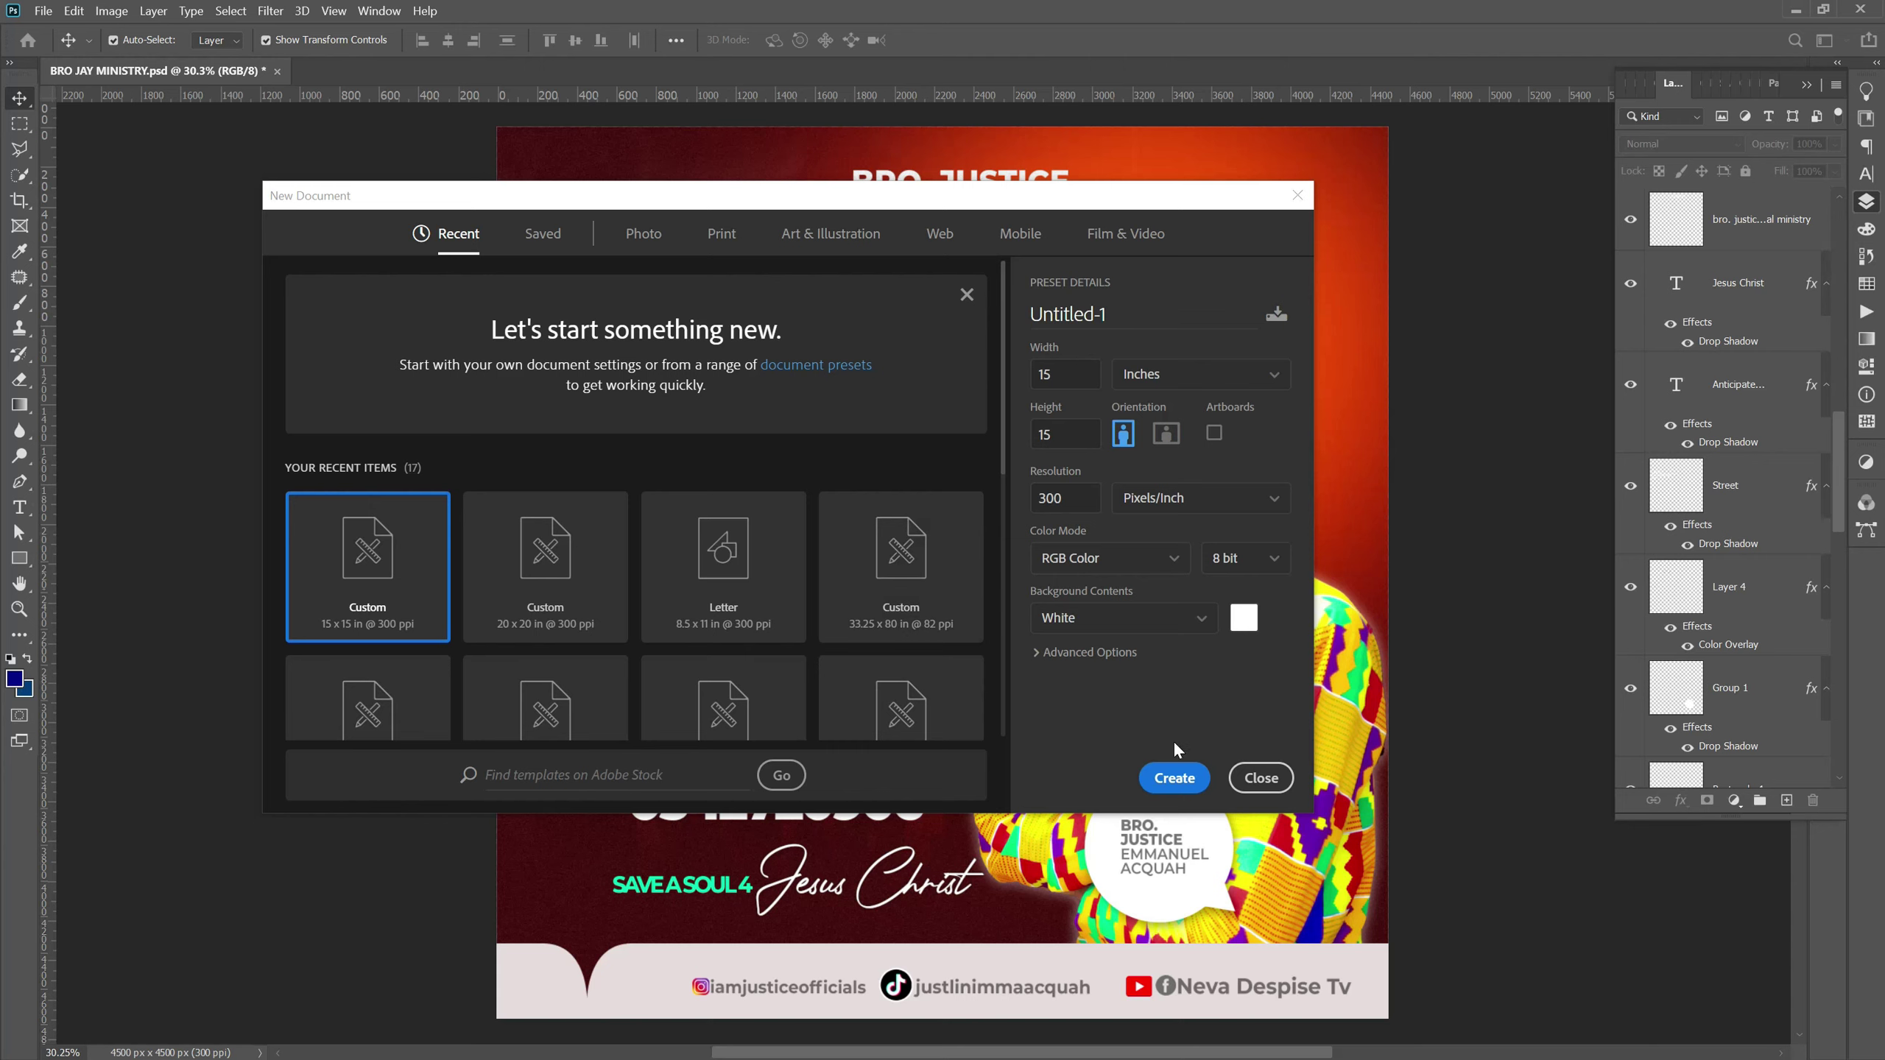
left_click(1171, 780)
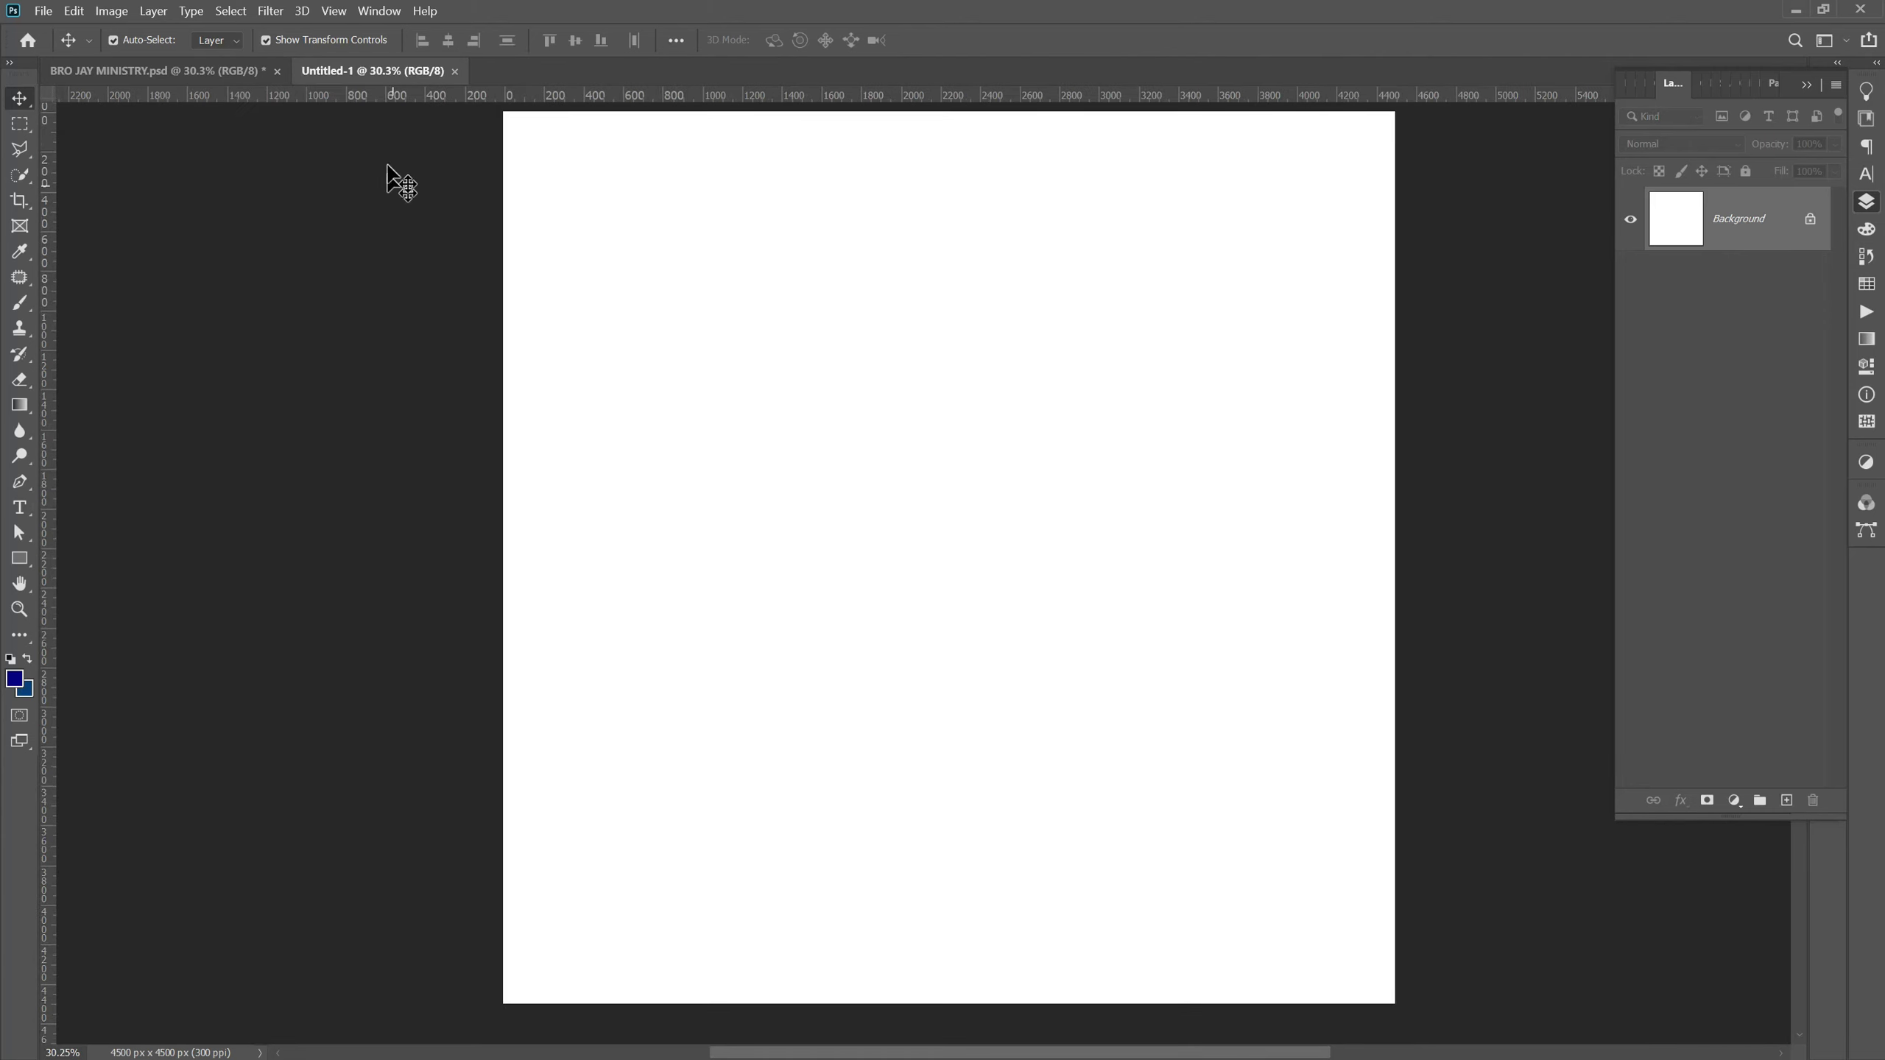
View Help > System Info, then close it.
left_click(399, 12)
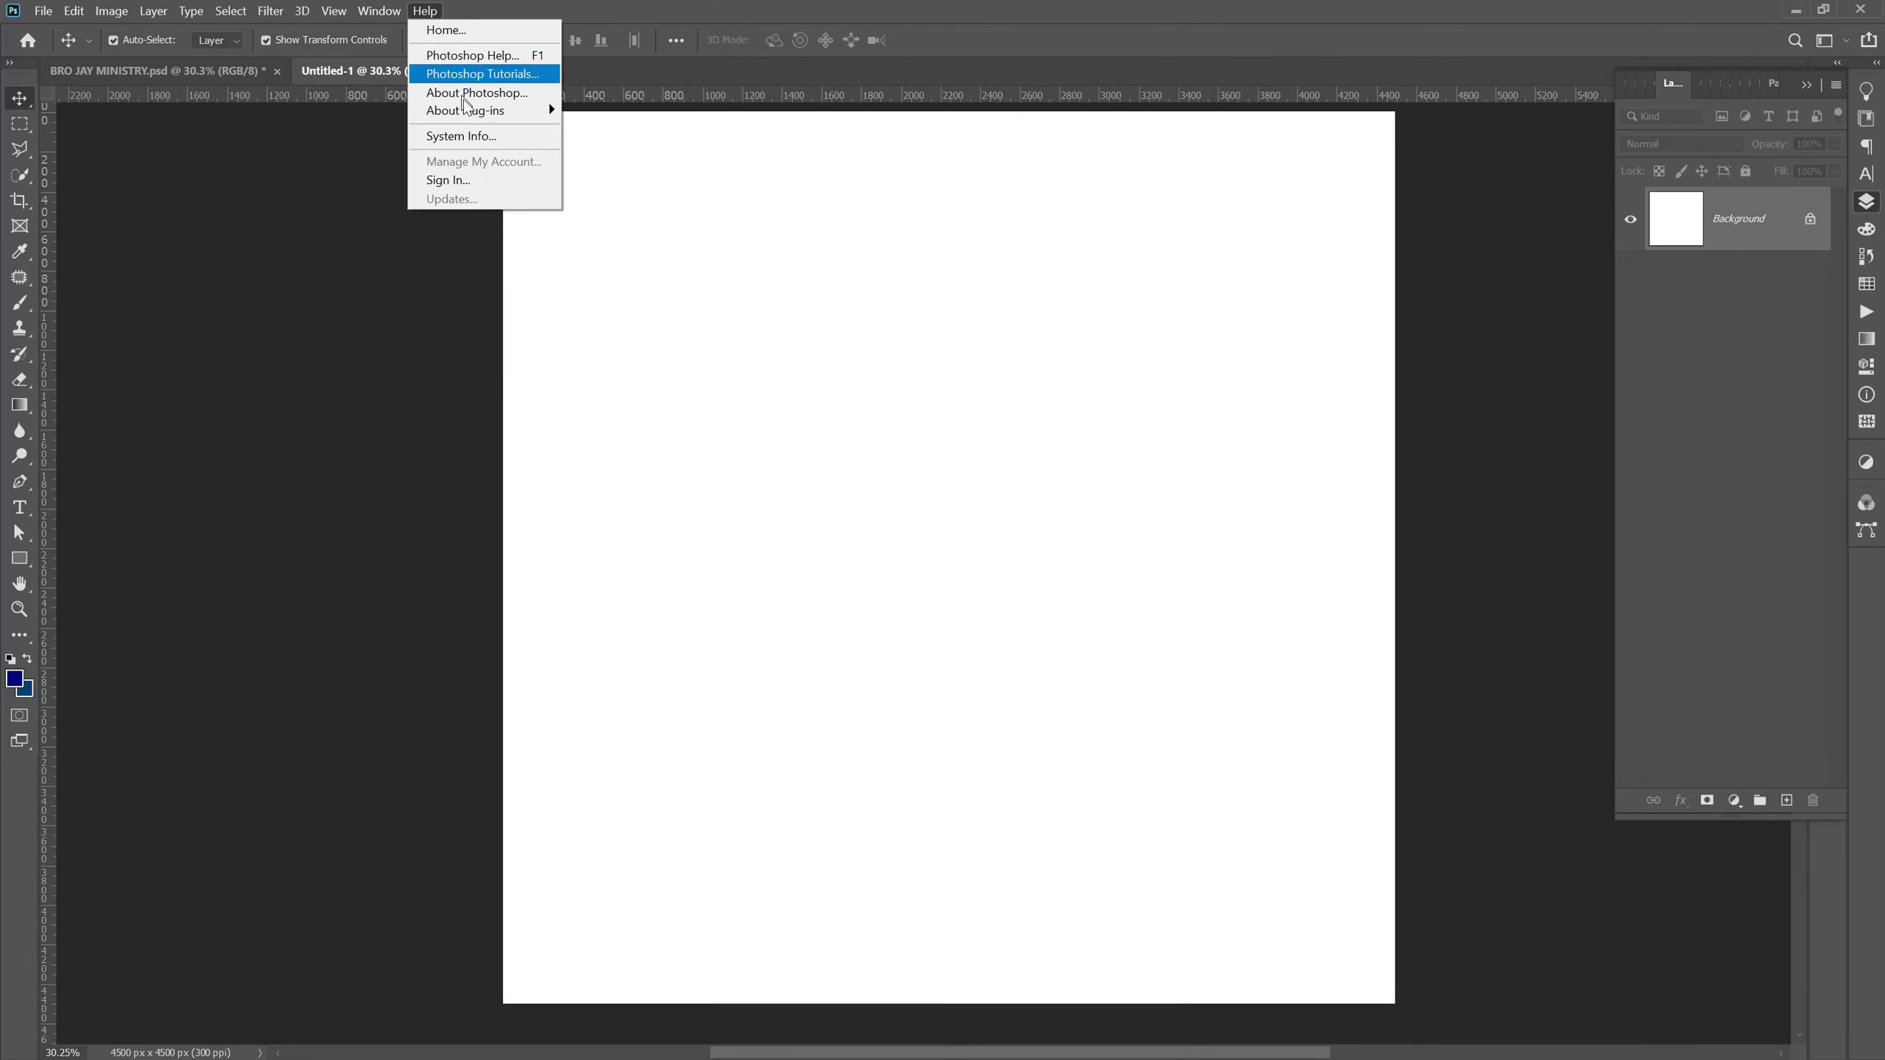
left_click(484, 137)
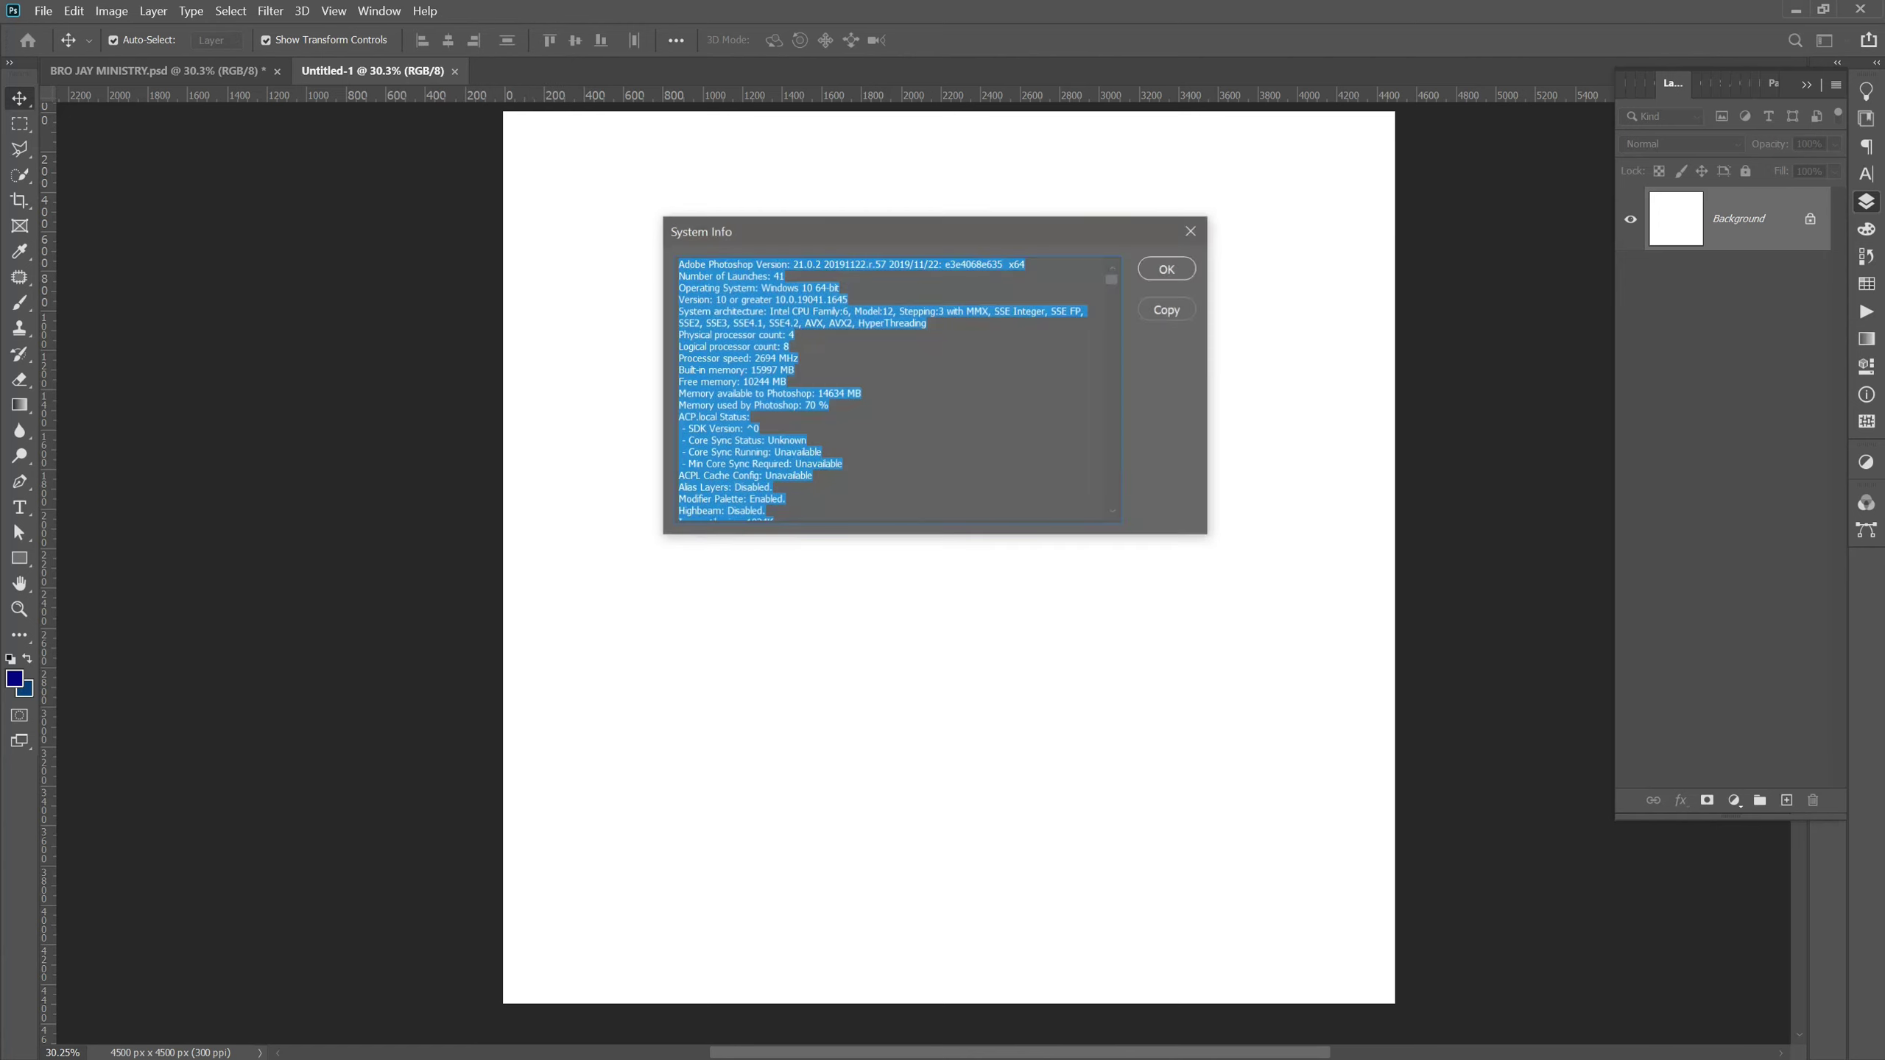
left_click(764, 311)
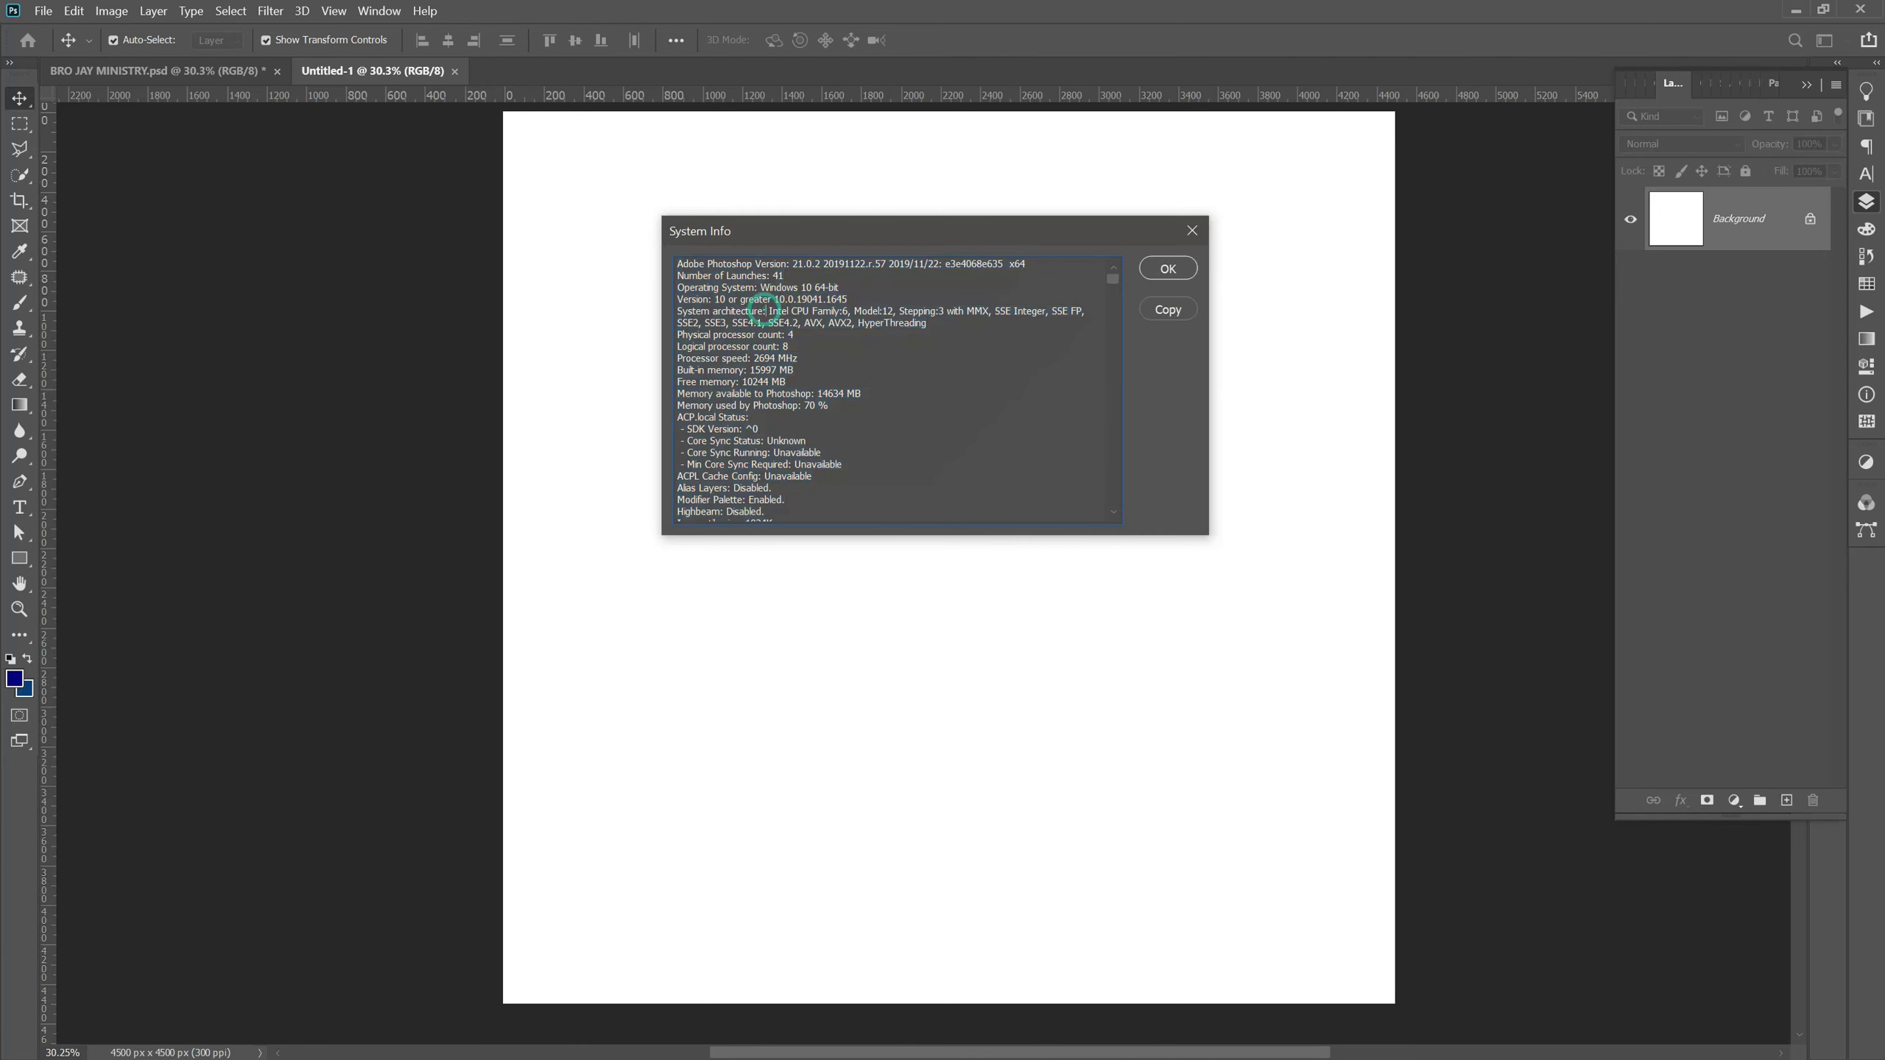
left_click(1193, 234)
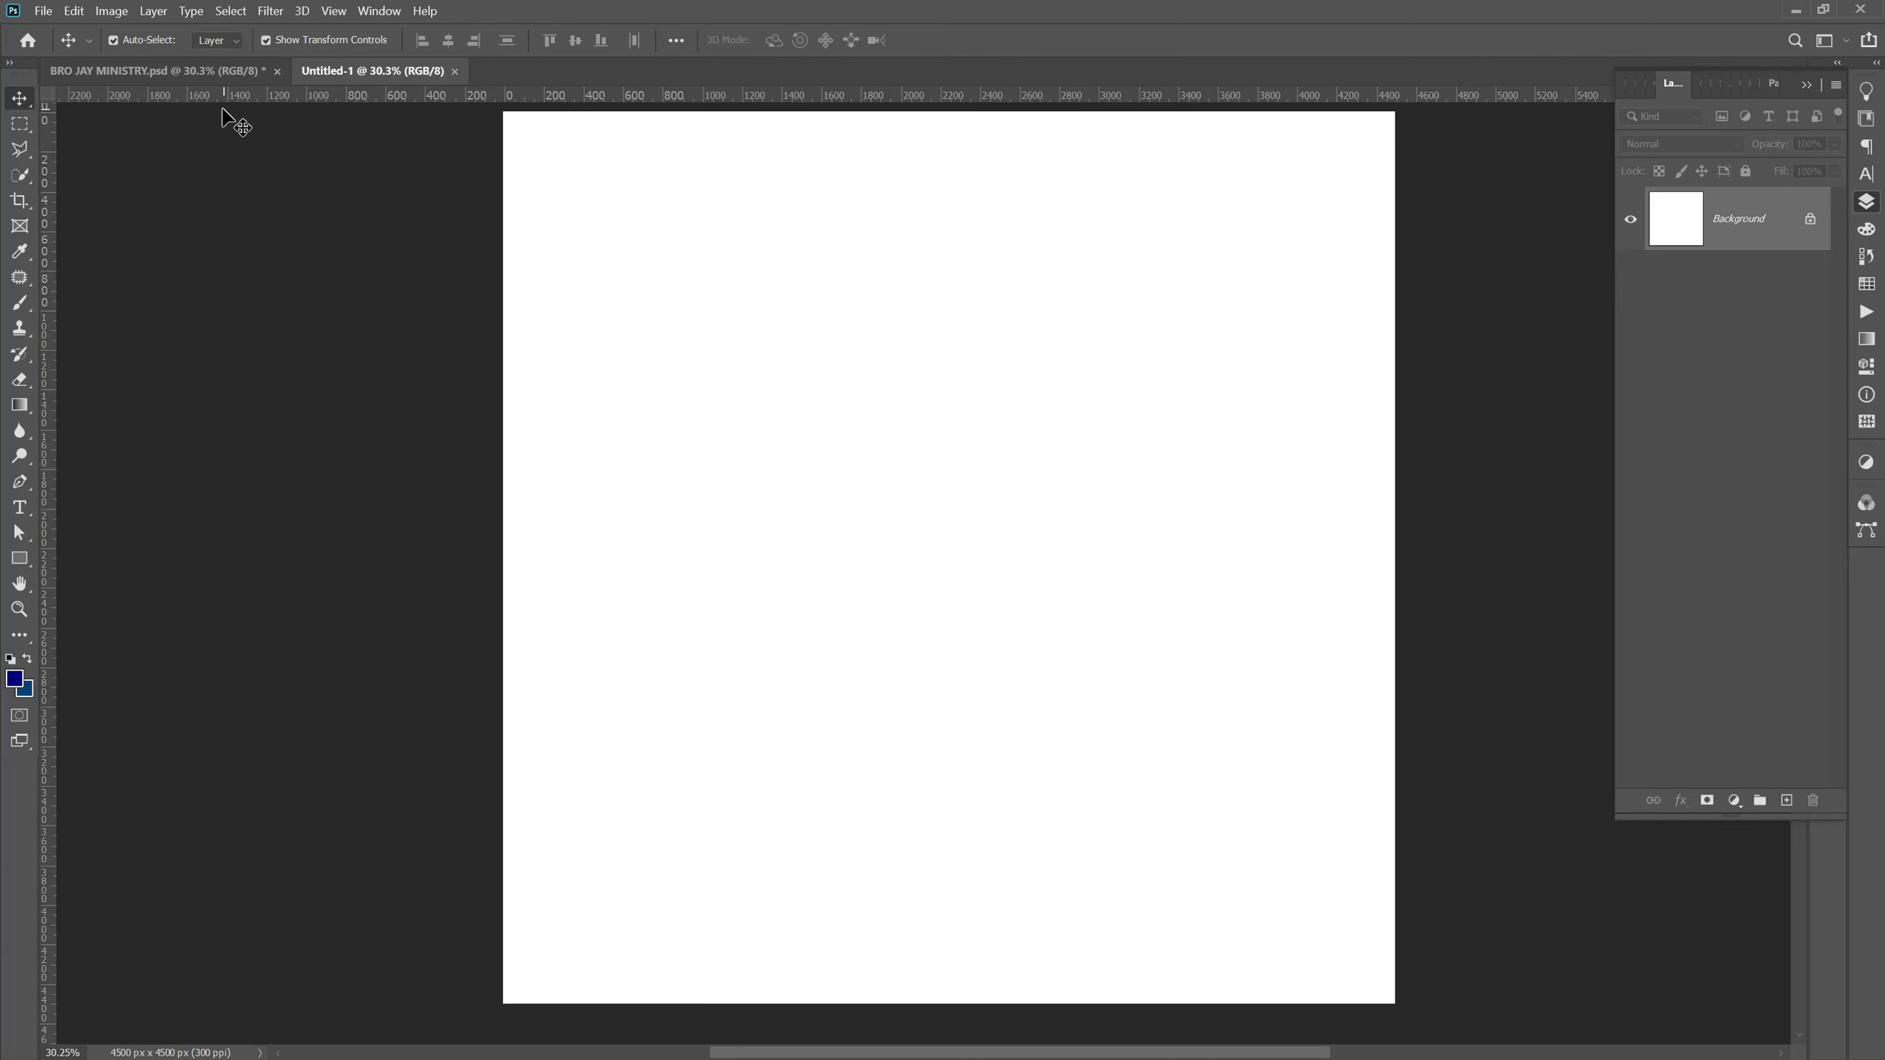
On the poster, sample the dark red background as the foreground colour.
left_click(225, 71)
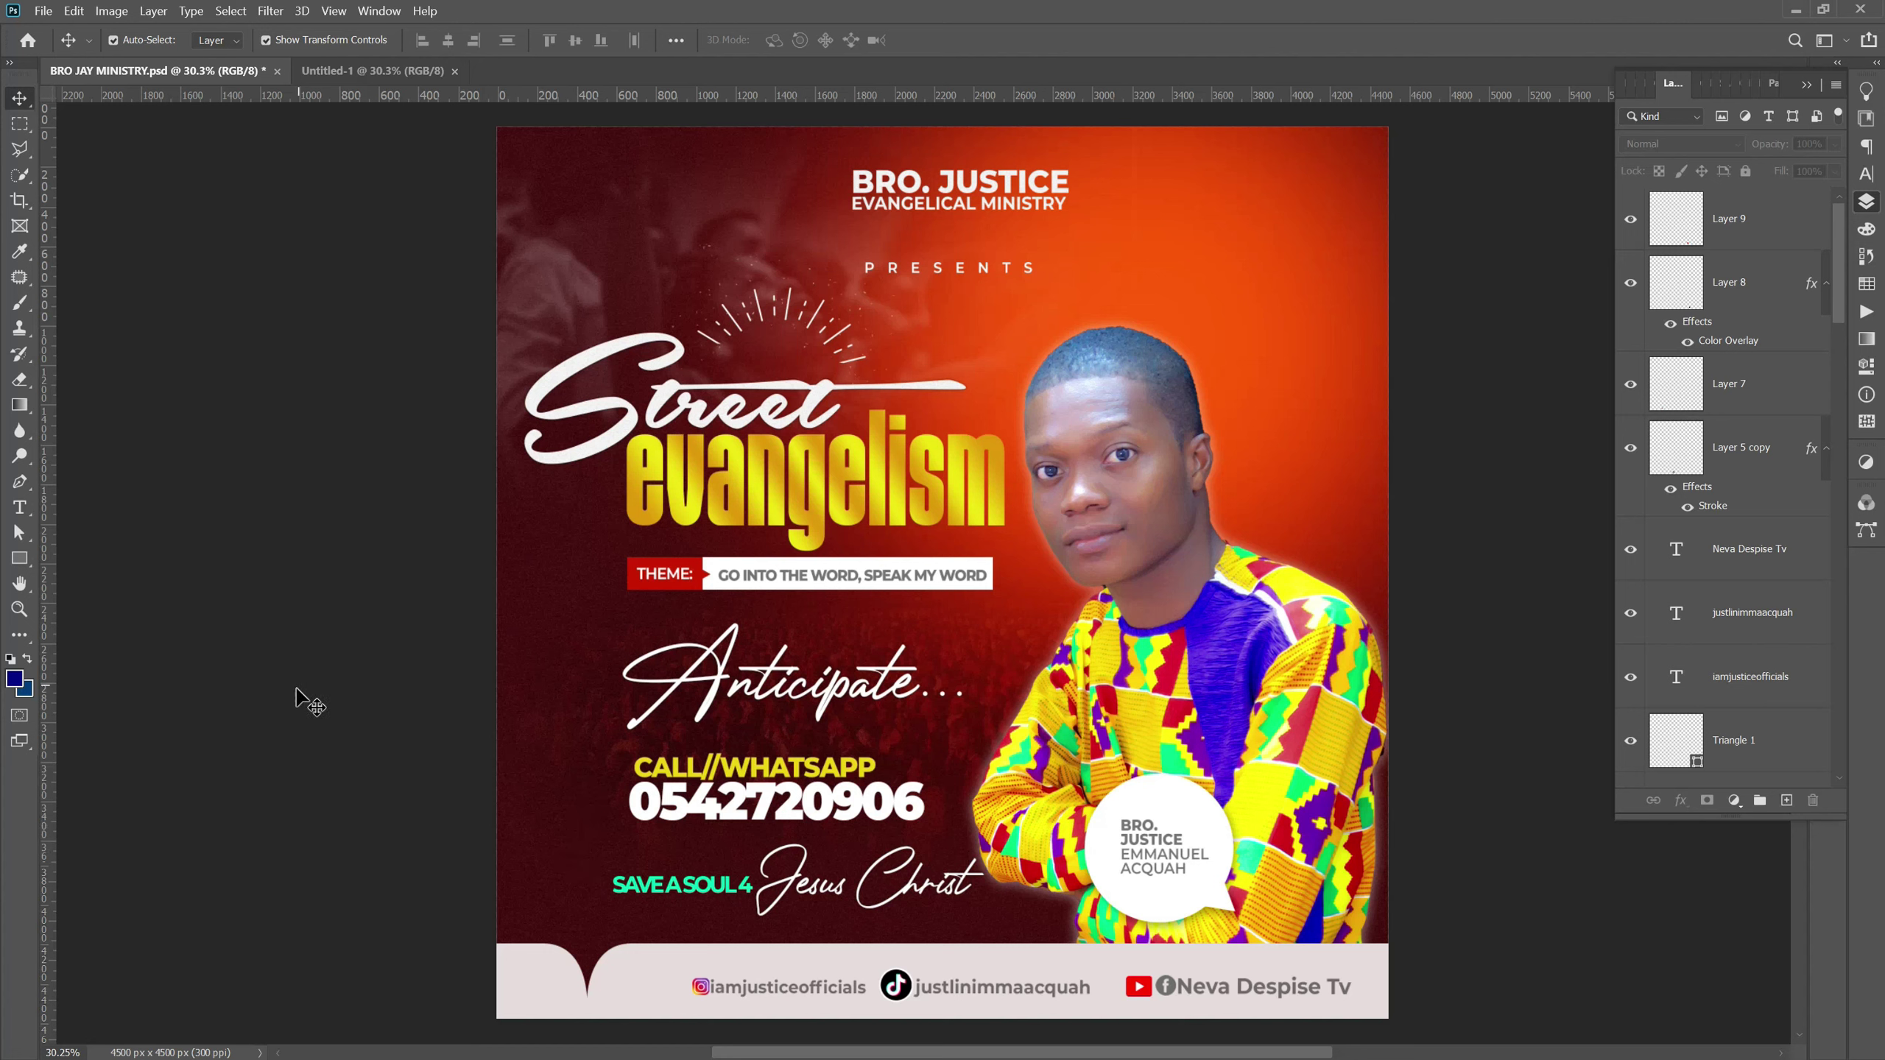
left_click(14, 679)
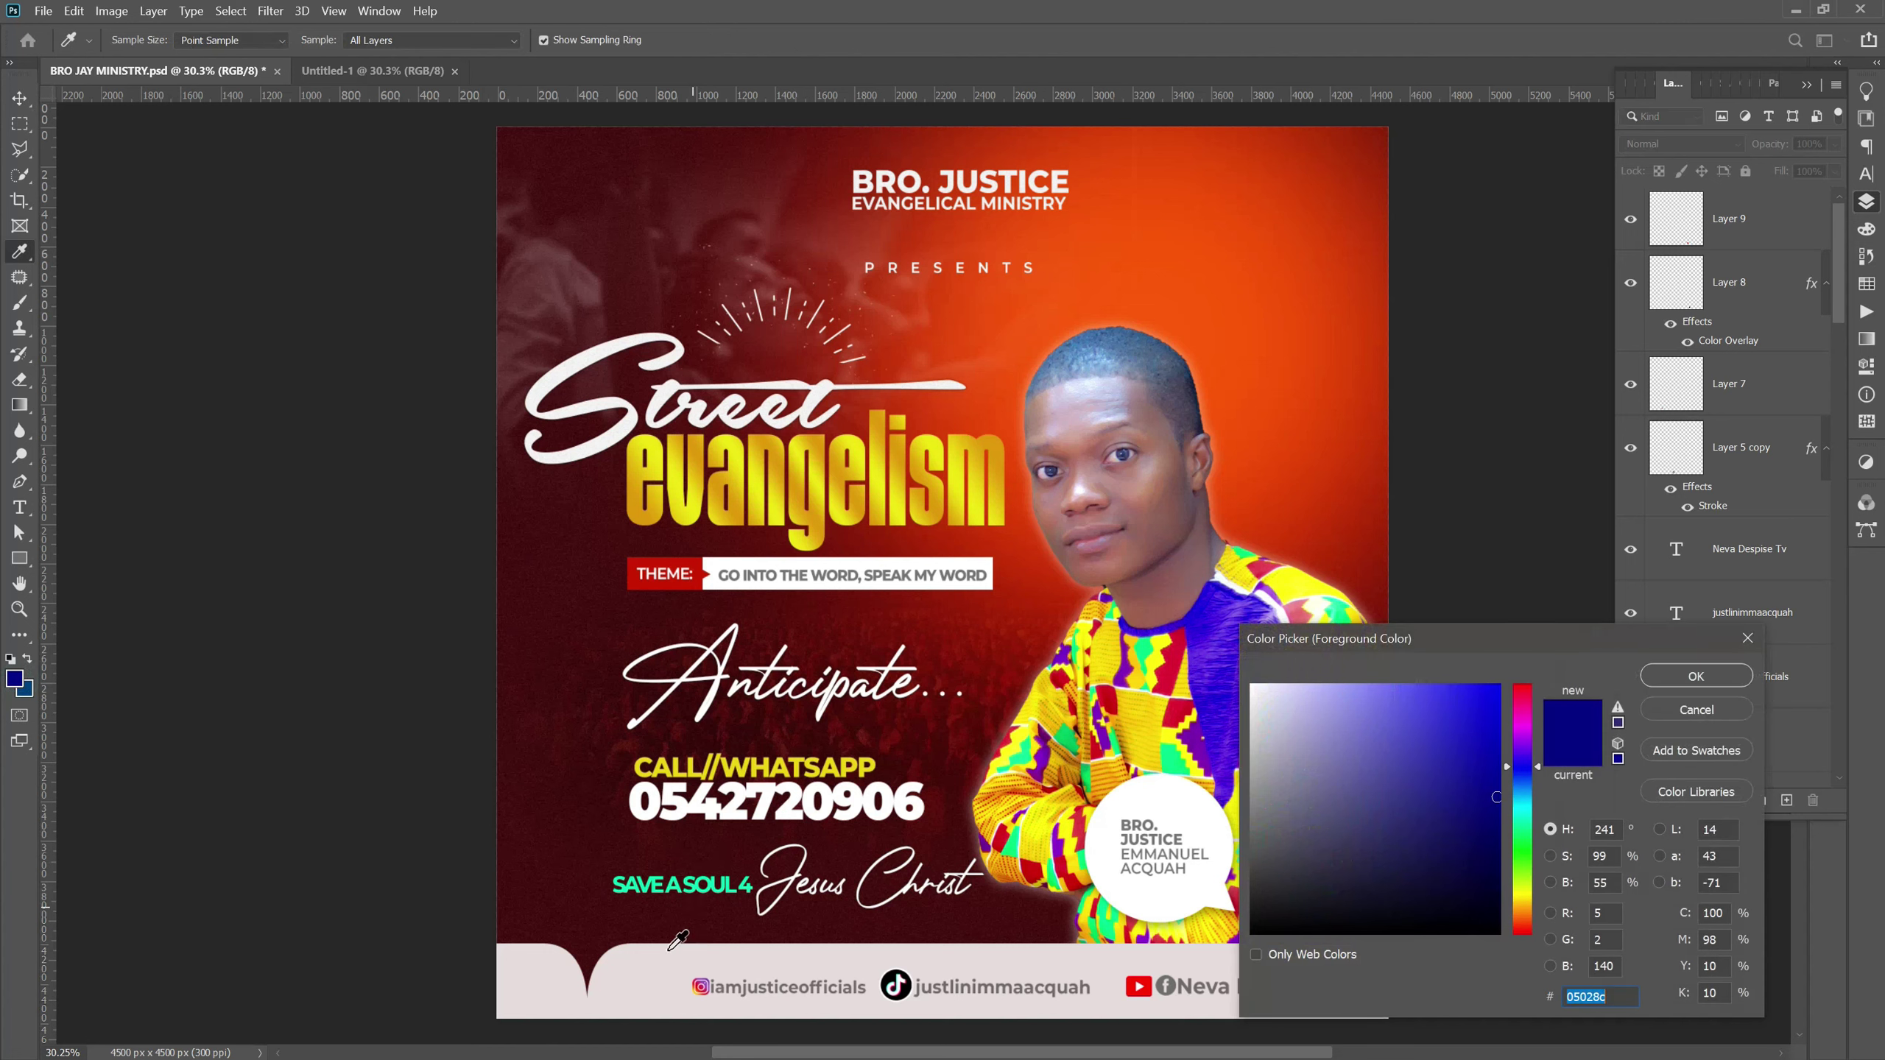
left_click(589, 965)
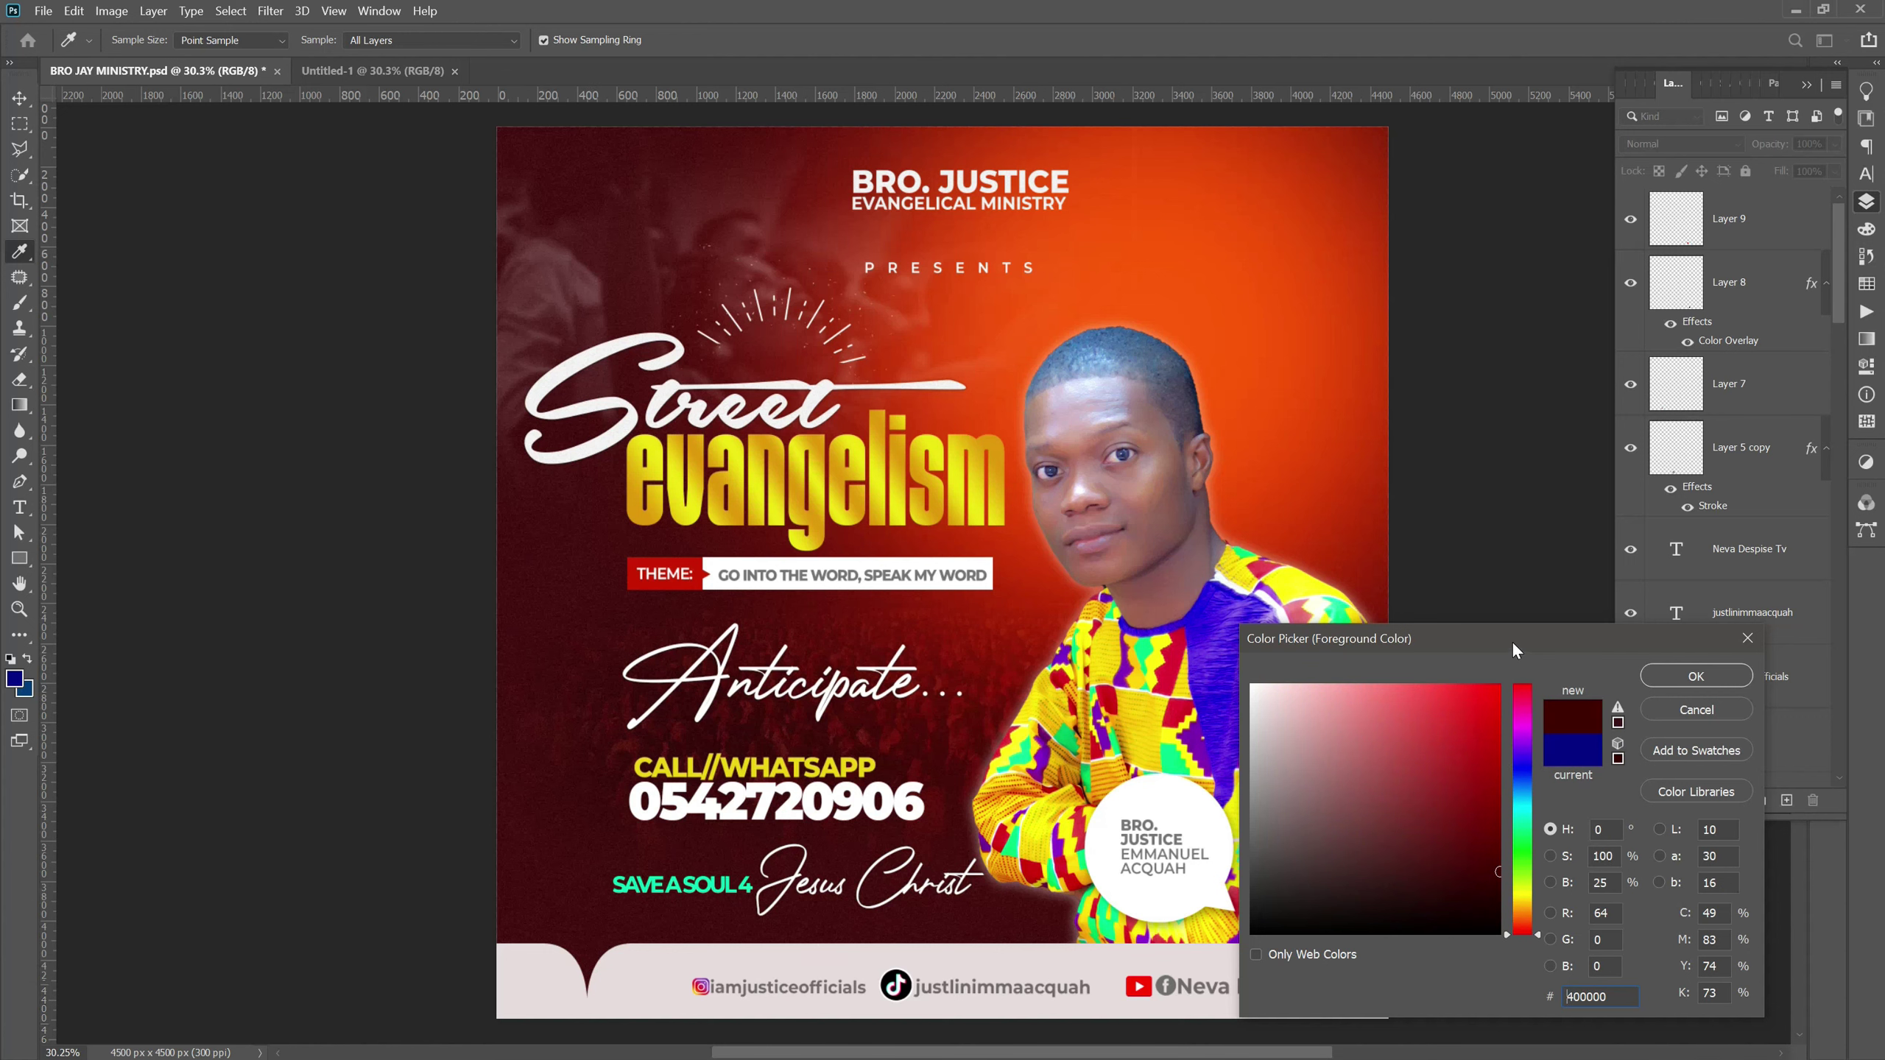
left_click_drag(1511, 640, 1094, 298)
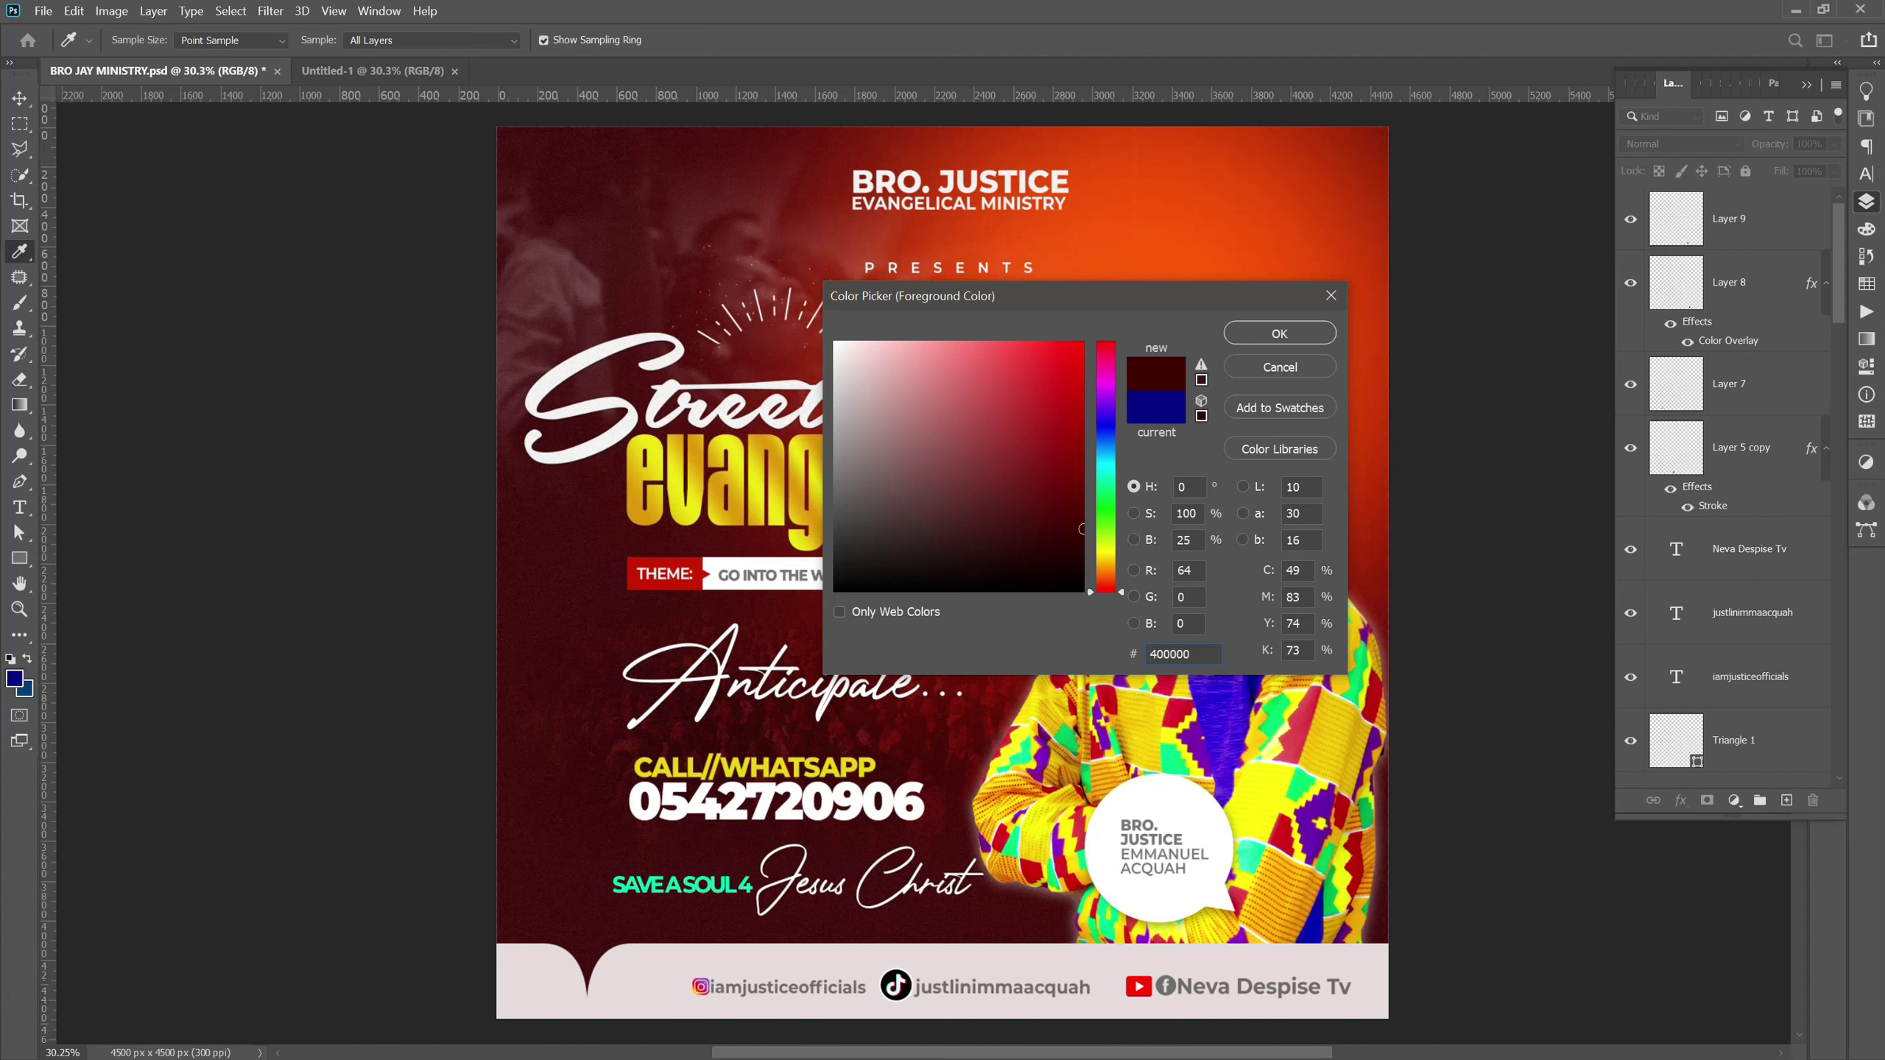
left_click(1279, 334)
Select the Rectangle 5 layer and hide the white social-media bar.
right_click(565, 995)
left_click(611, 915)
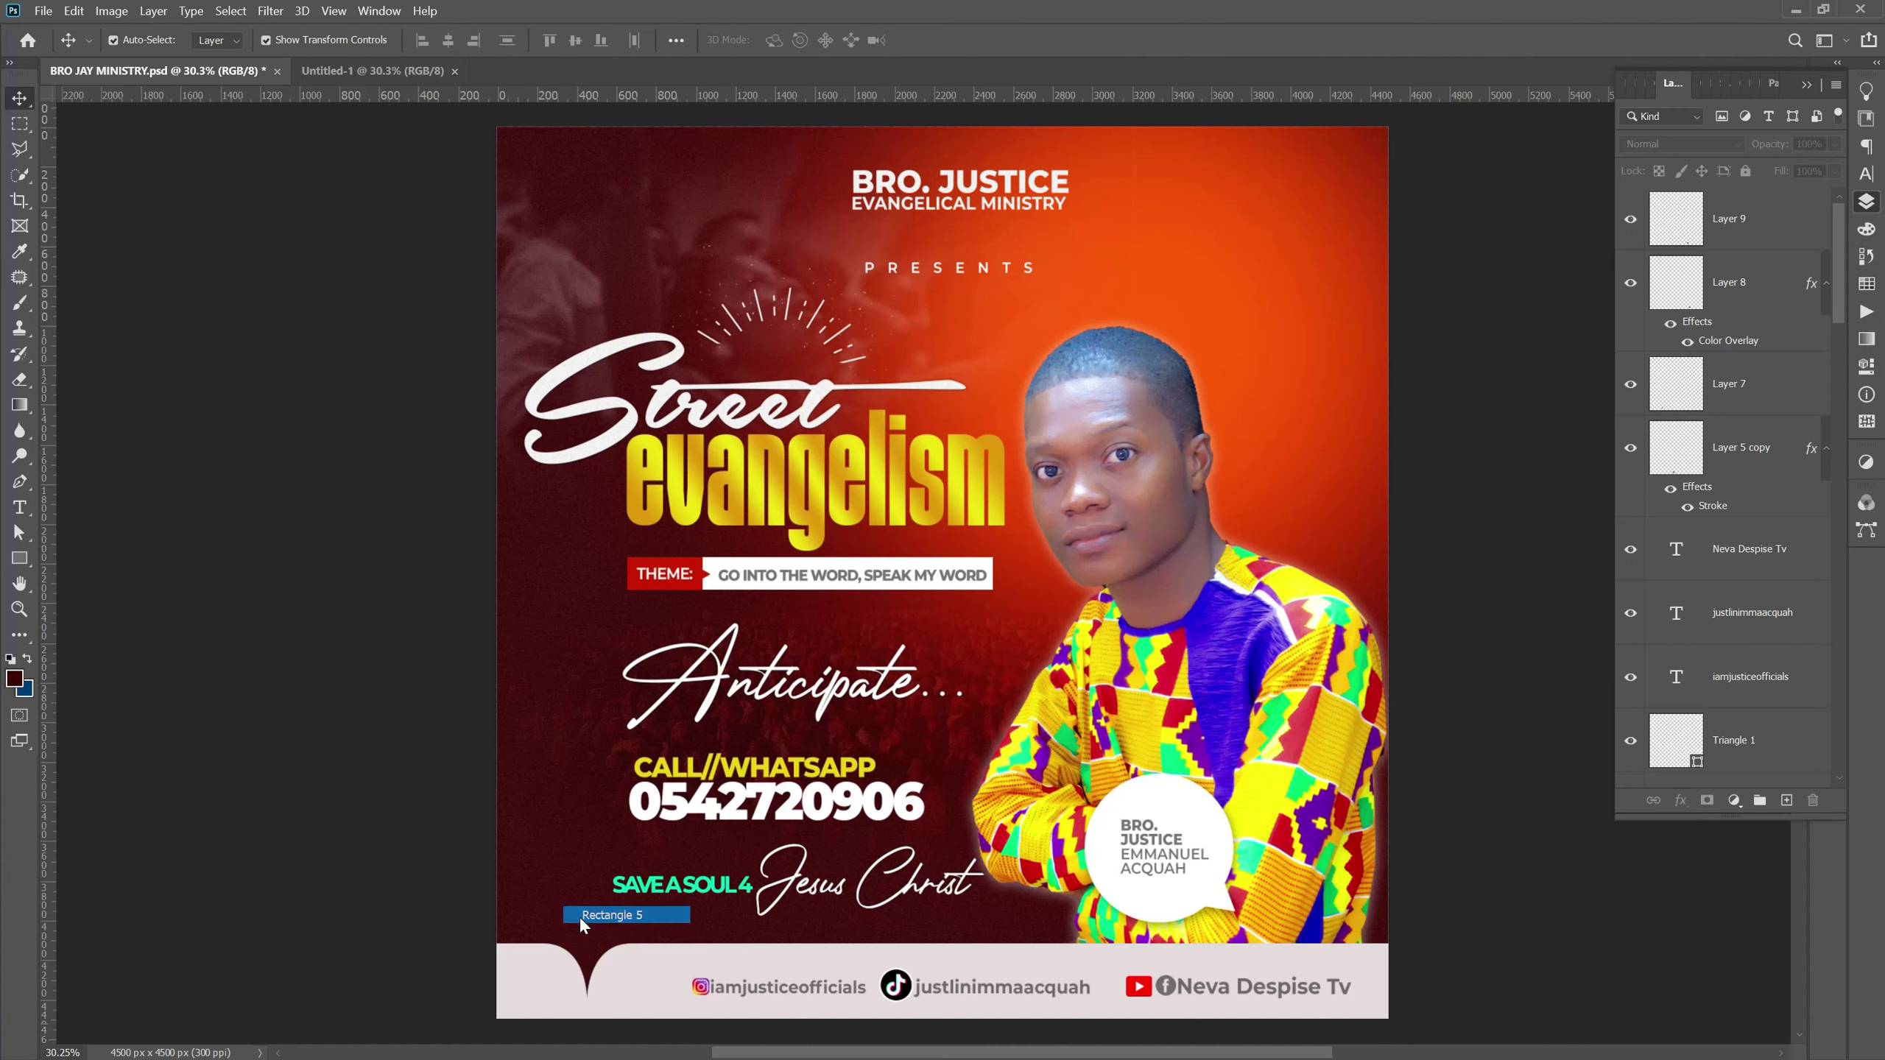
left_click(1630, 755)
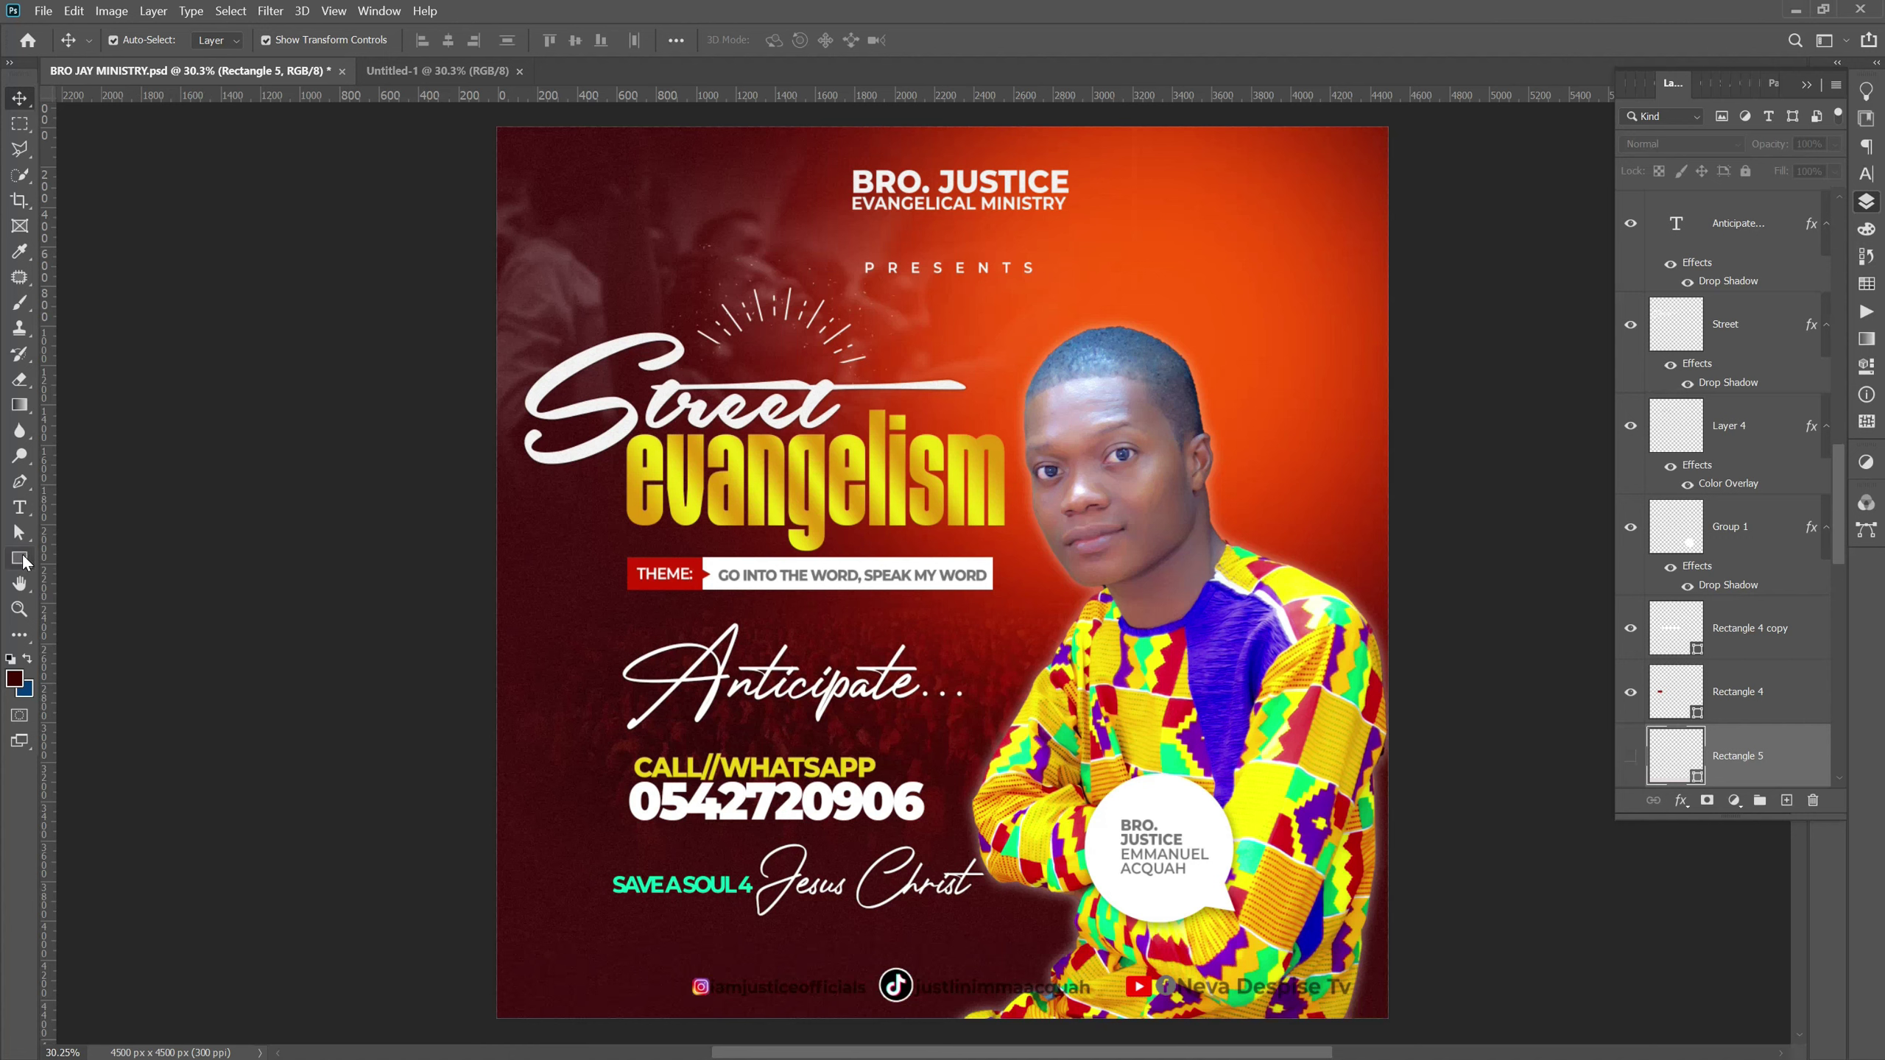
left_click(1628, 756)
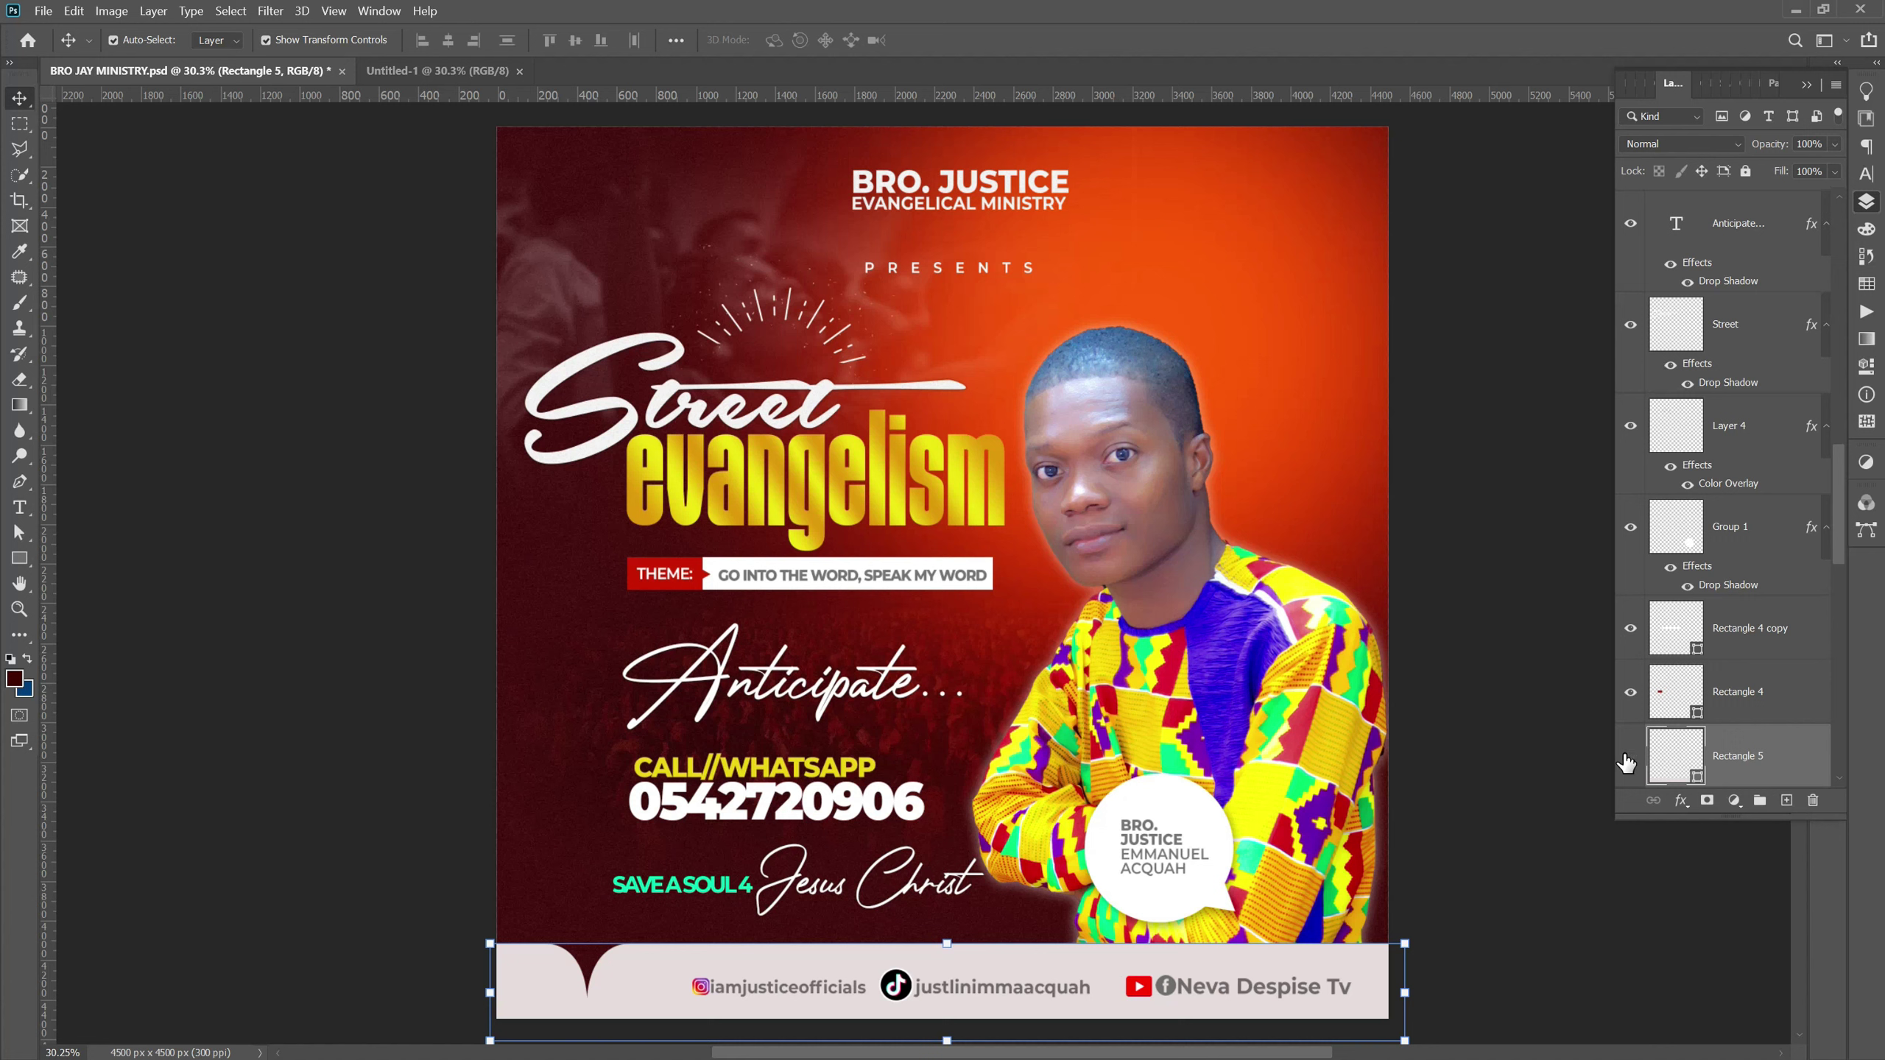
left_click(1629, 757)
Resample the dark red background as foreground colour, then show Rectangle 5 again.
left_click(12, 680)
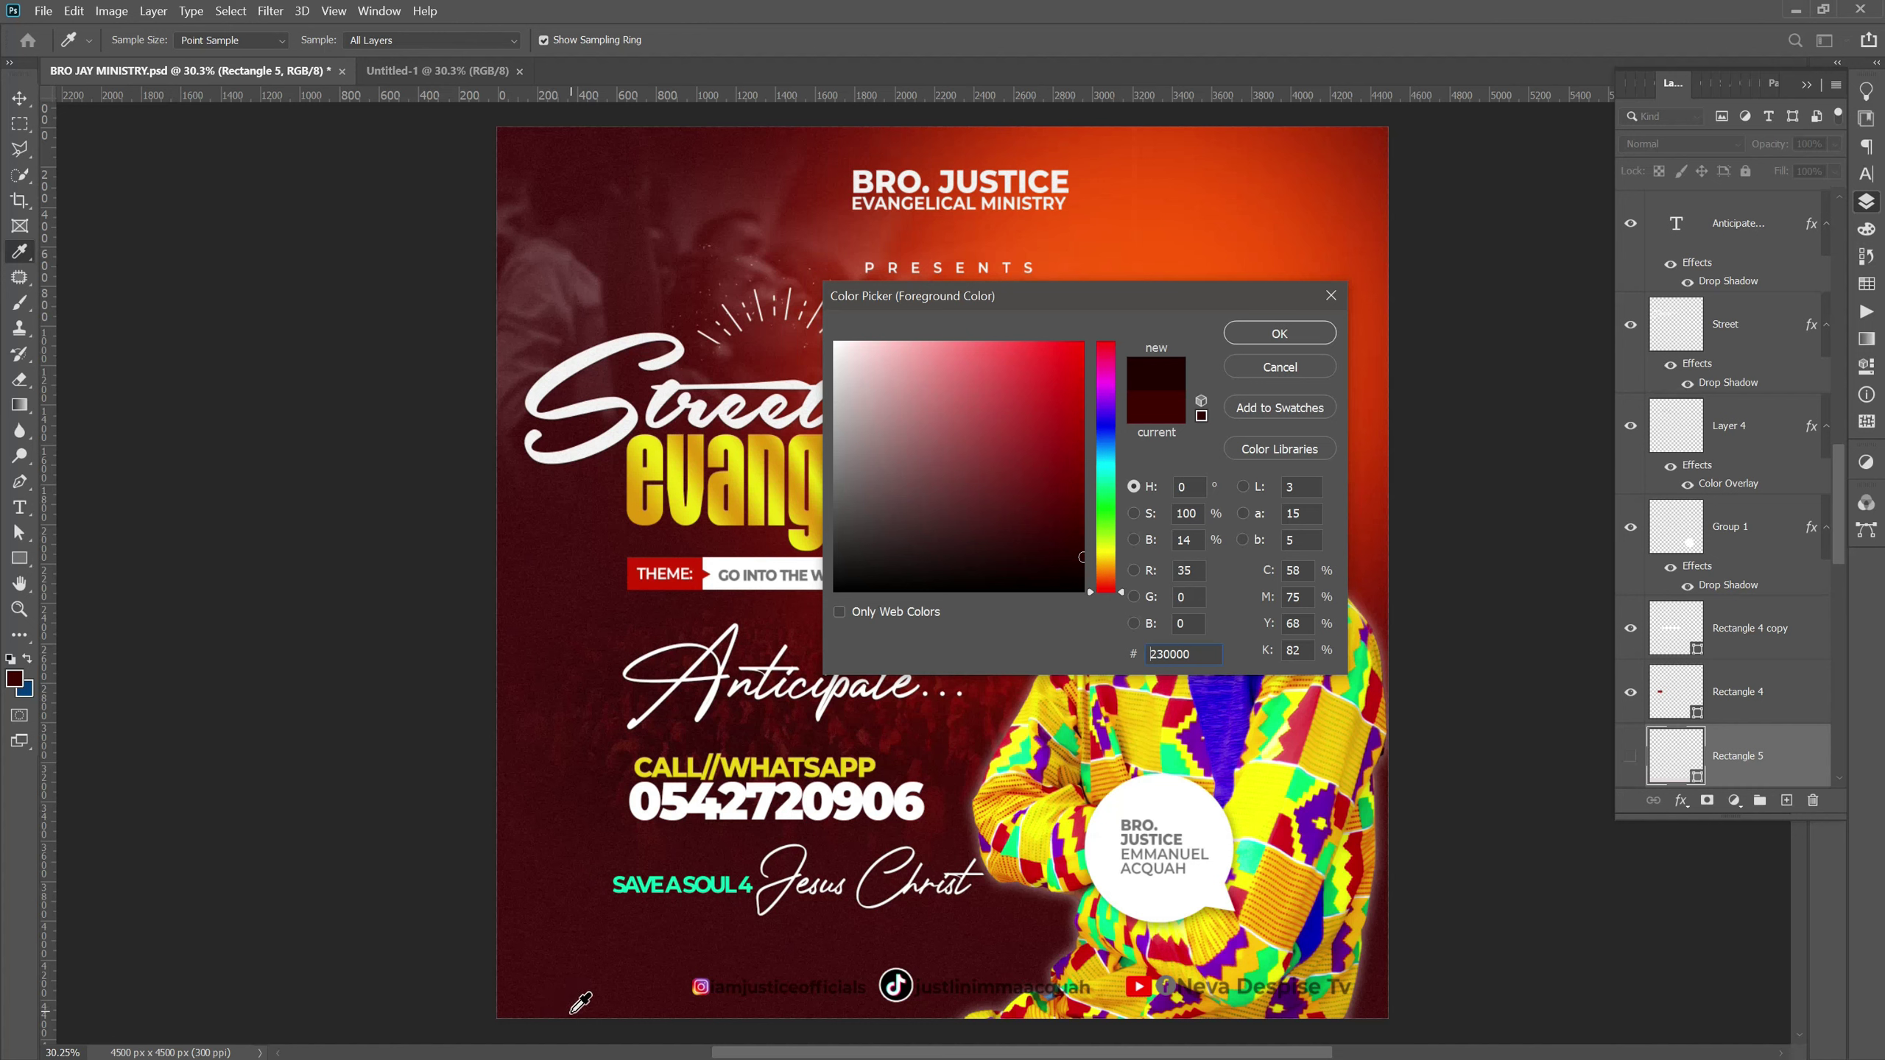
left_click_drag(585, 1000, 597, 1004)
left_click(1260, 331)
key("v")
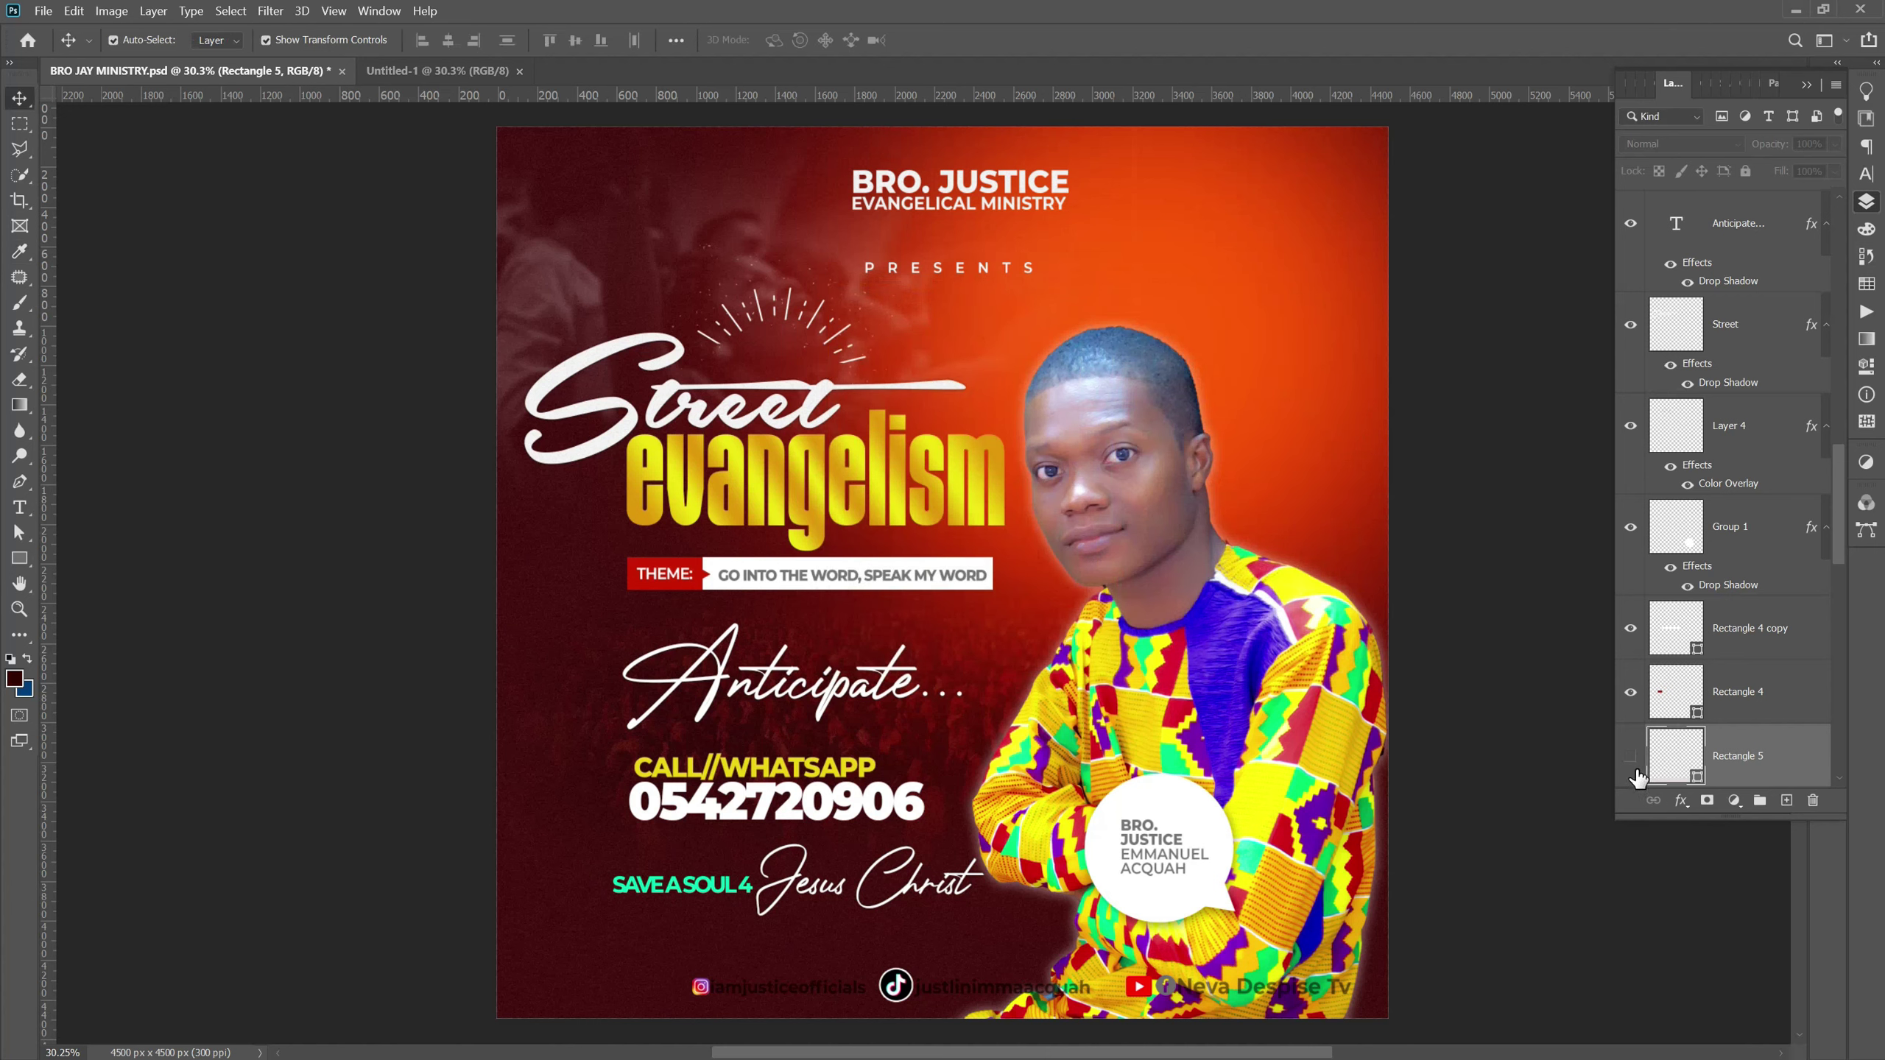
left_click(1630, 756)
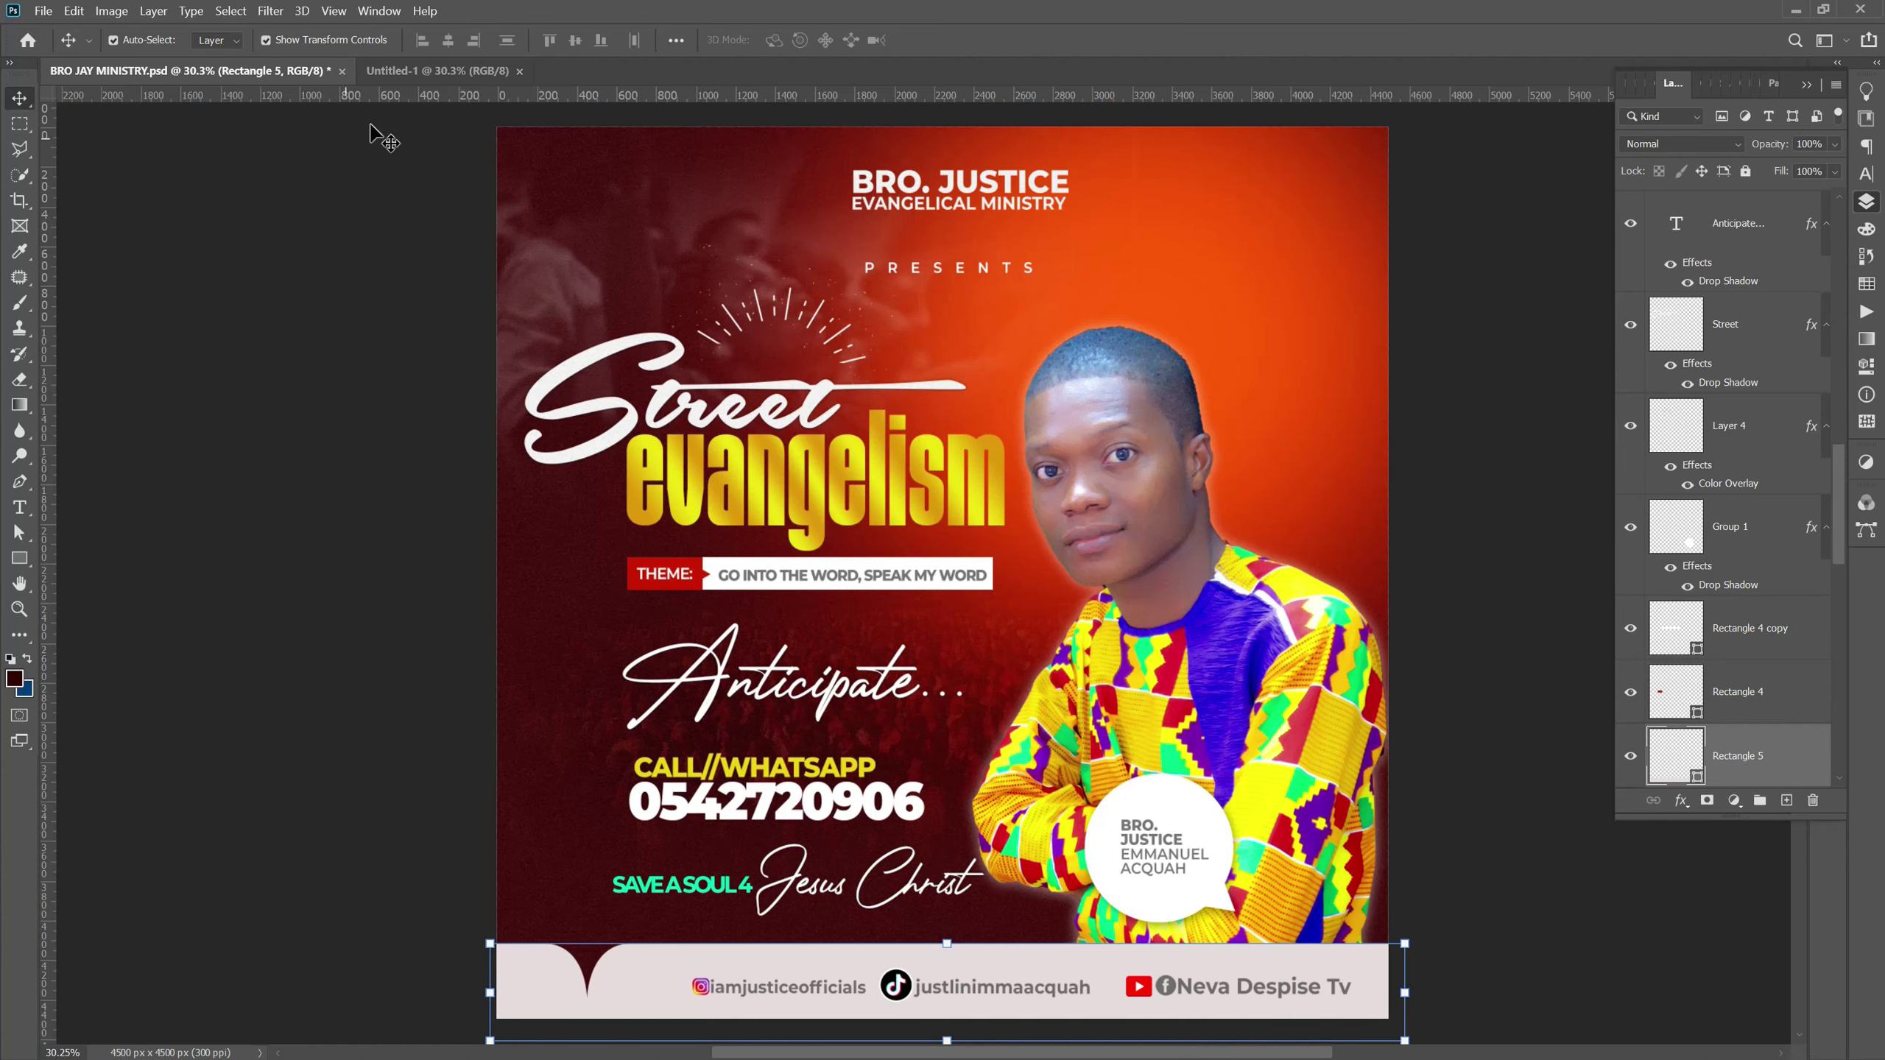
Draw a dark red Rectangle 1 spanning the entire Untitled-1 canvas, corner to corner.
left_click(438, 71)
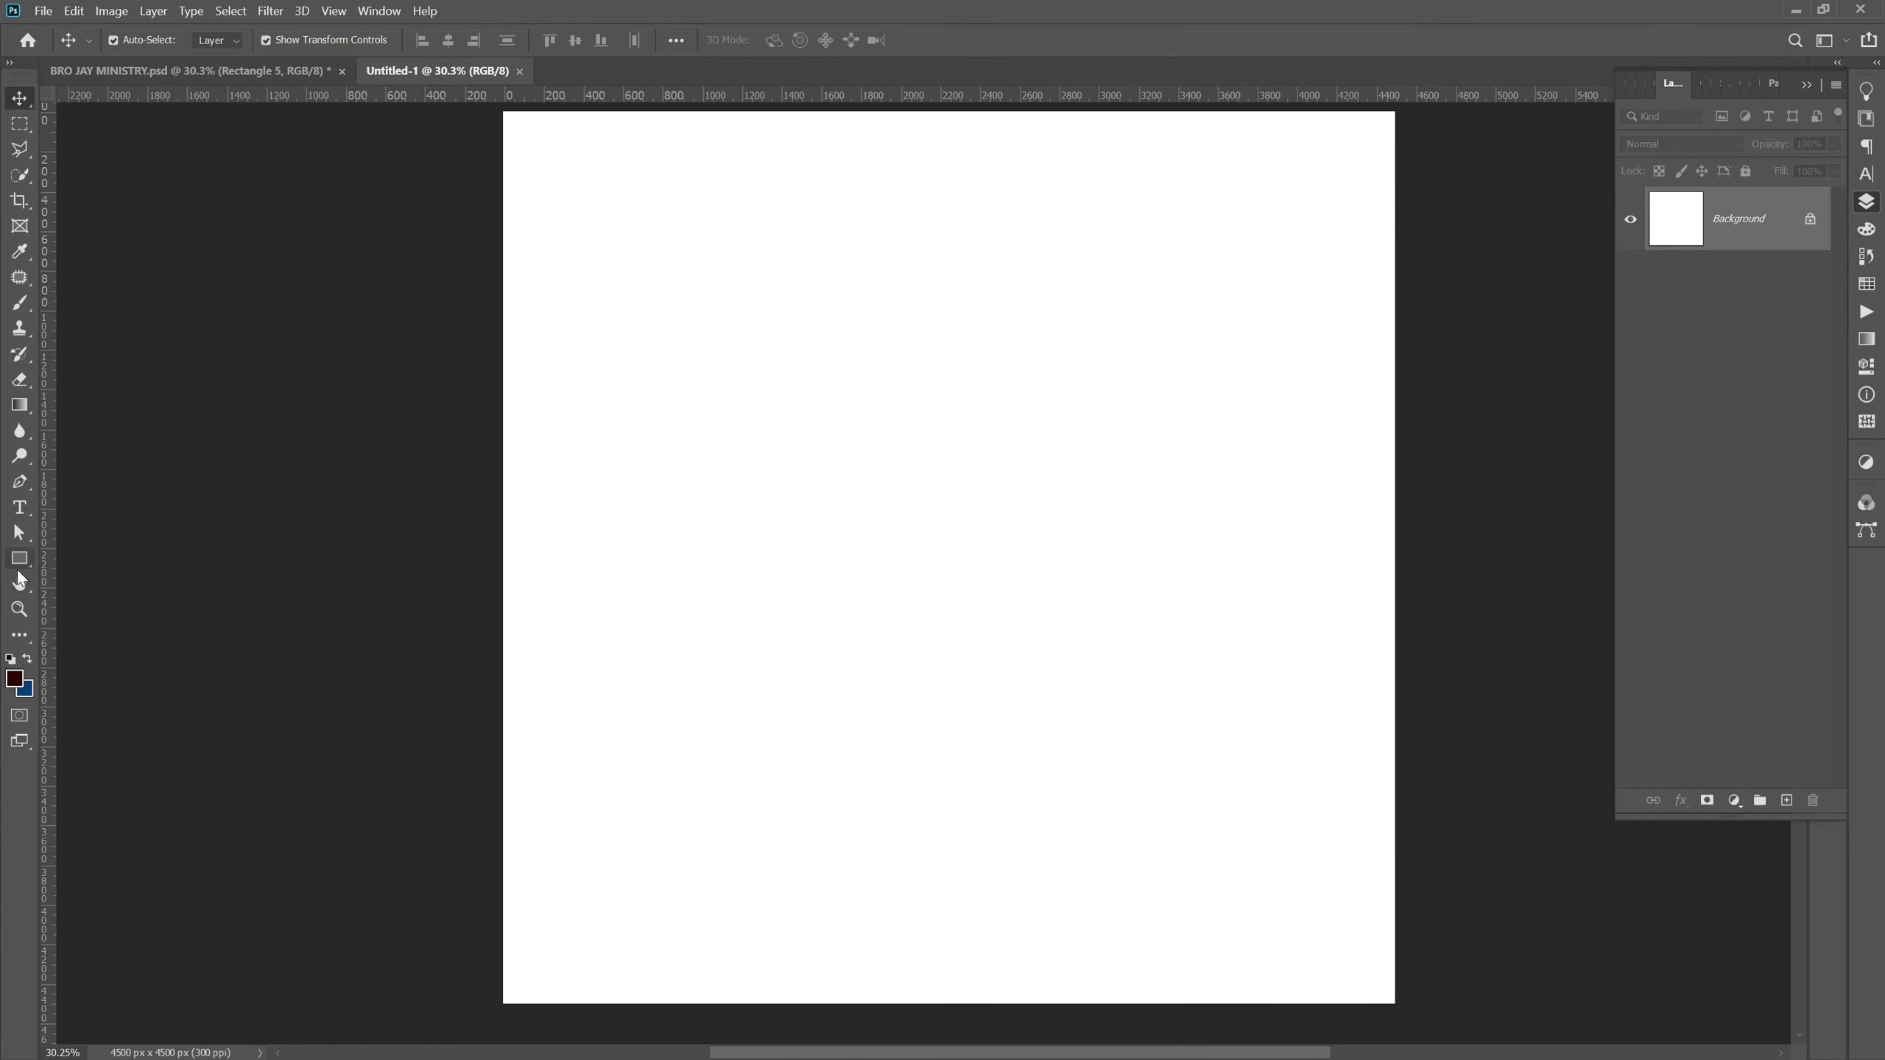
left_click(25, 563)
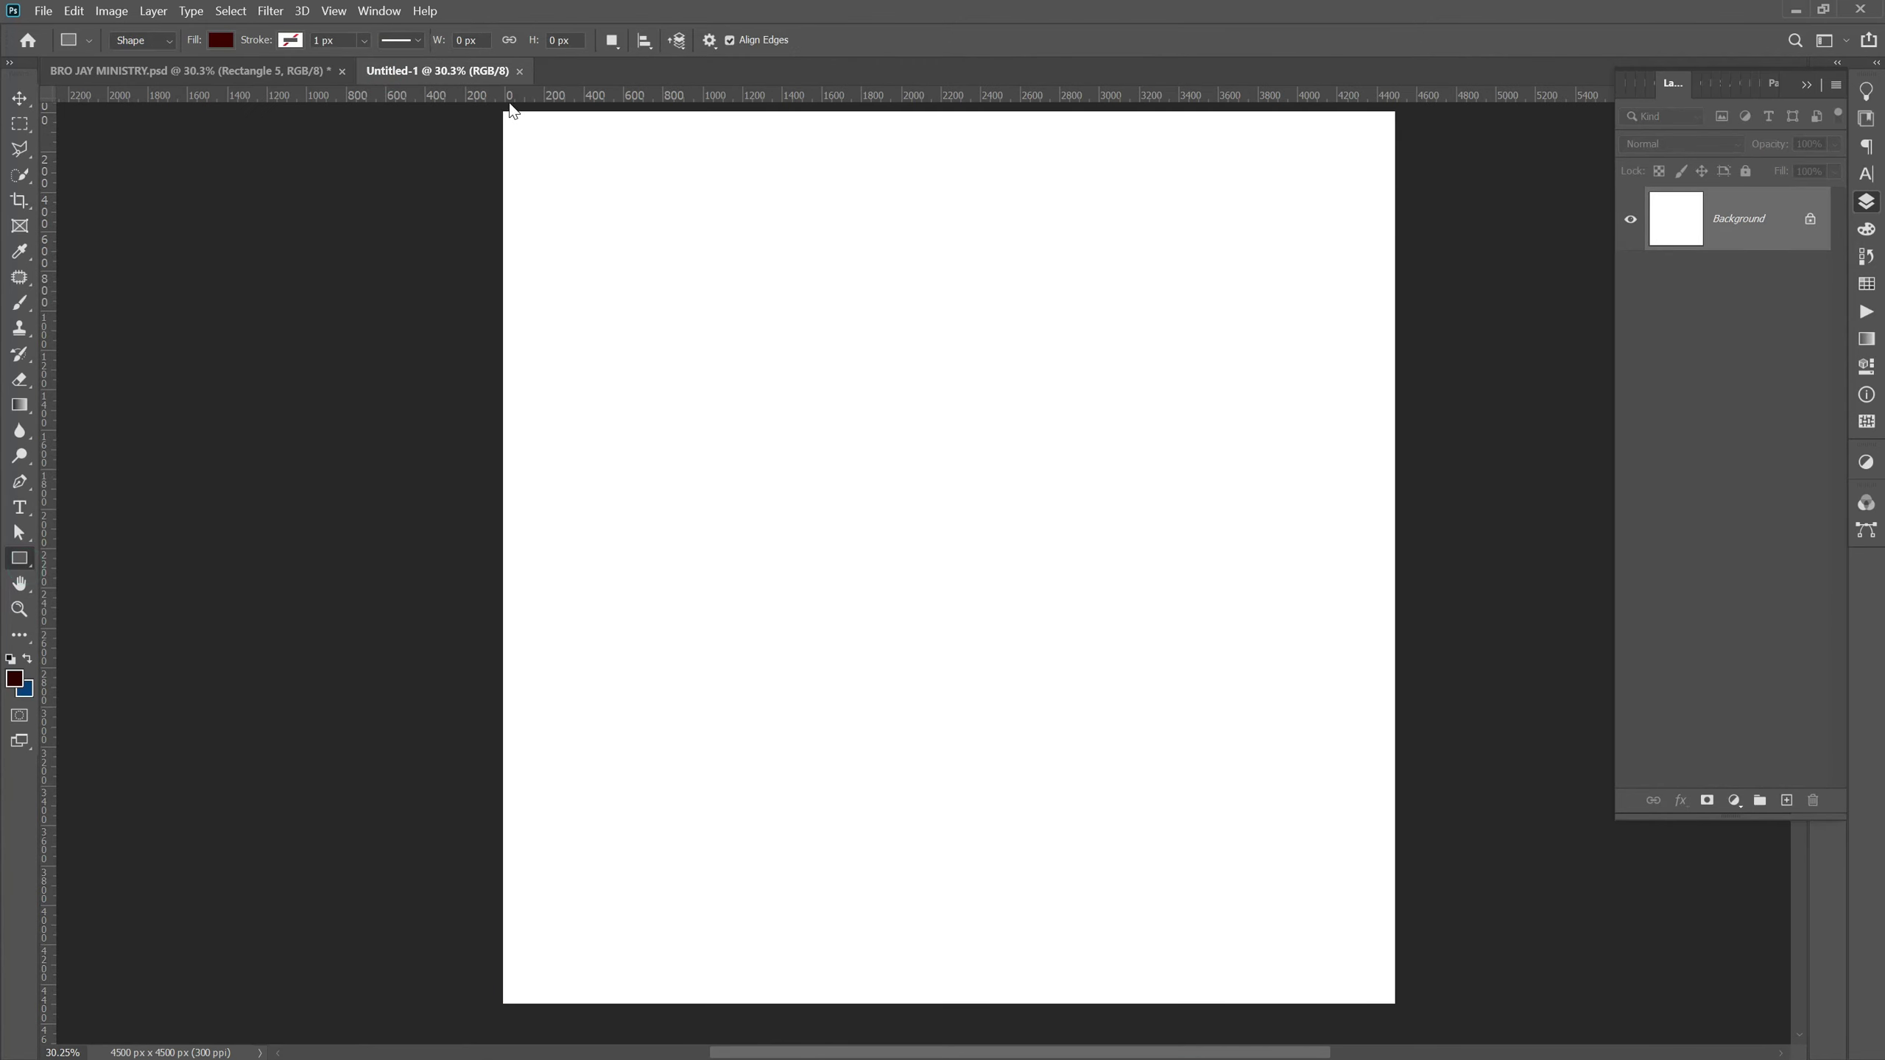
left_click_drag(497, 108, 1419, 993)
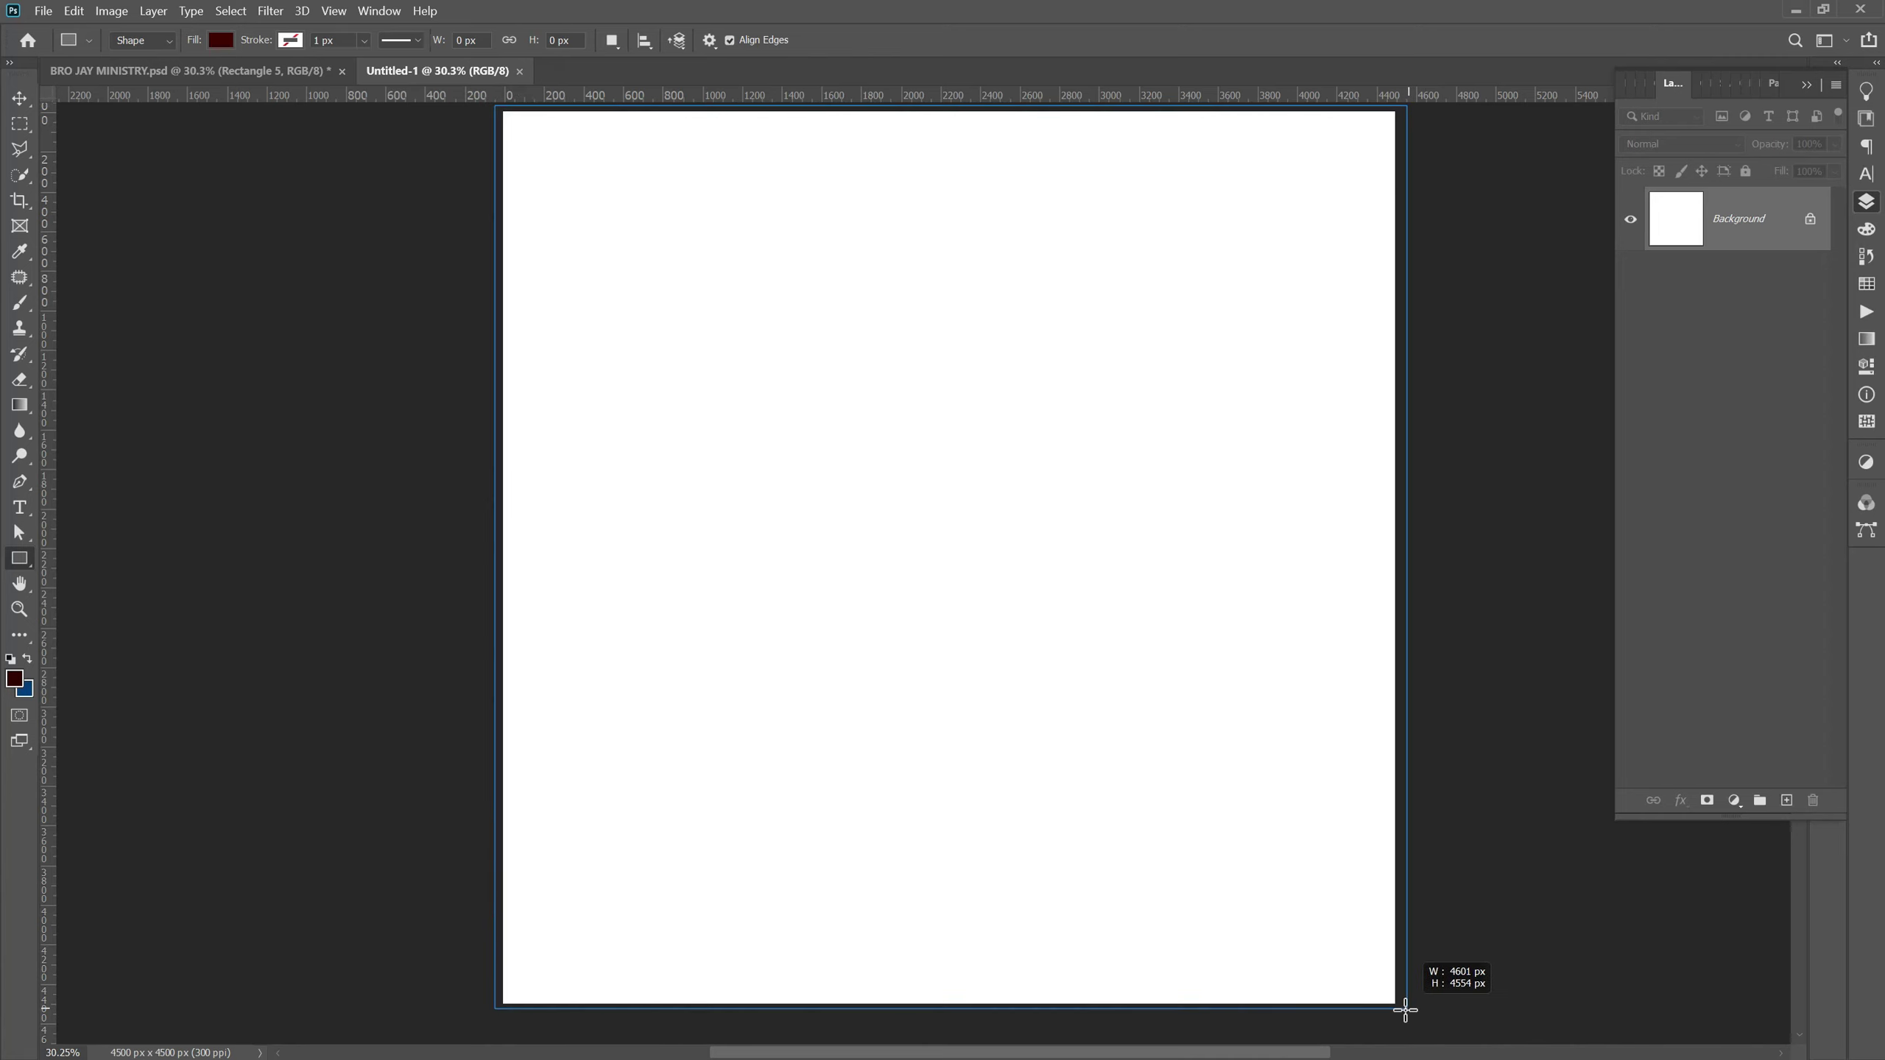
left_click_drag(1419, 992, 1404, 1008)
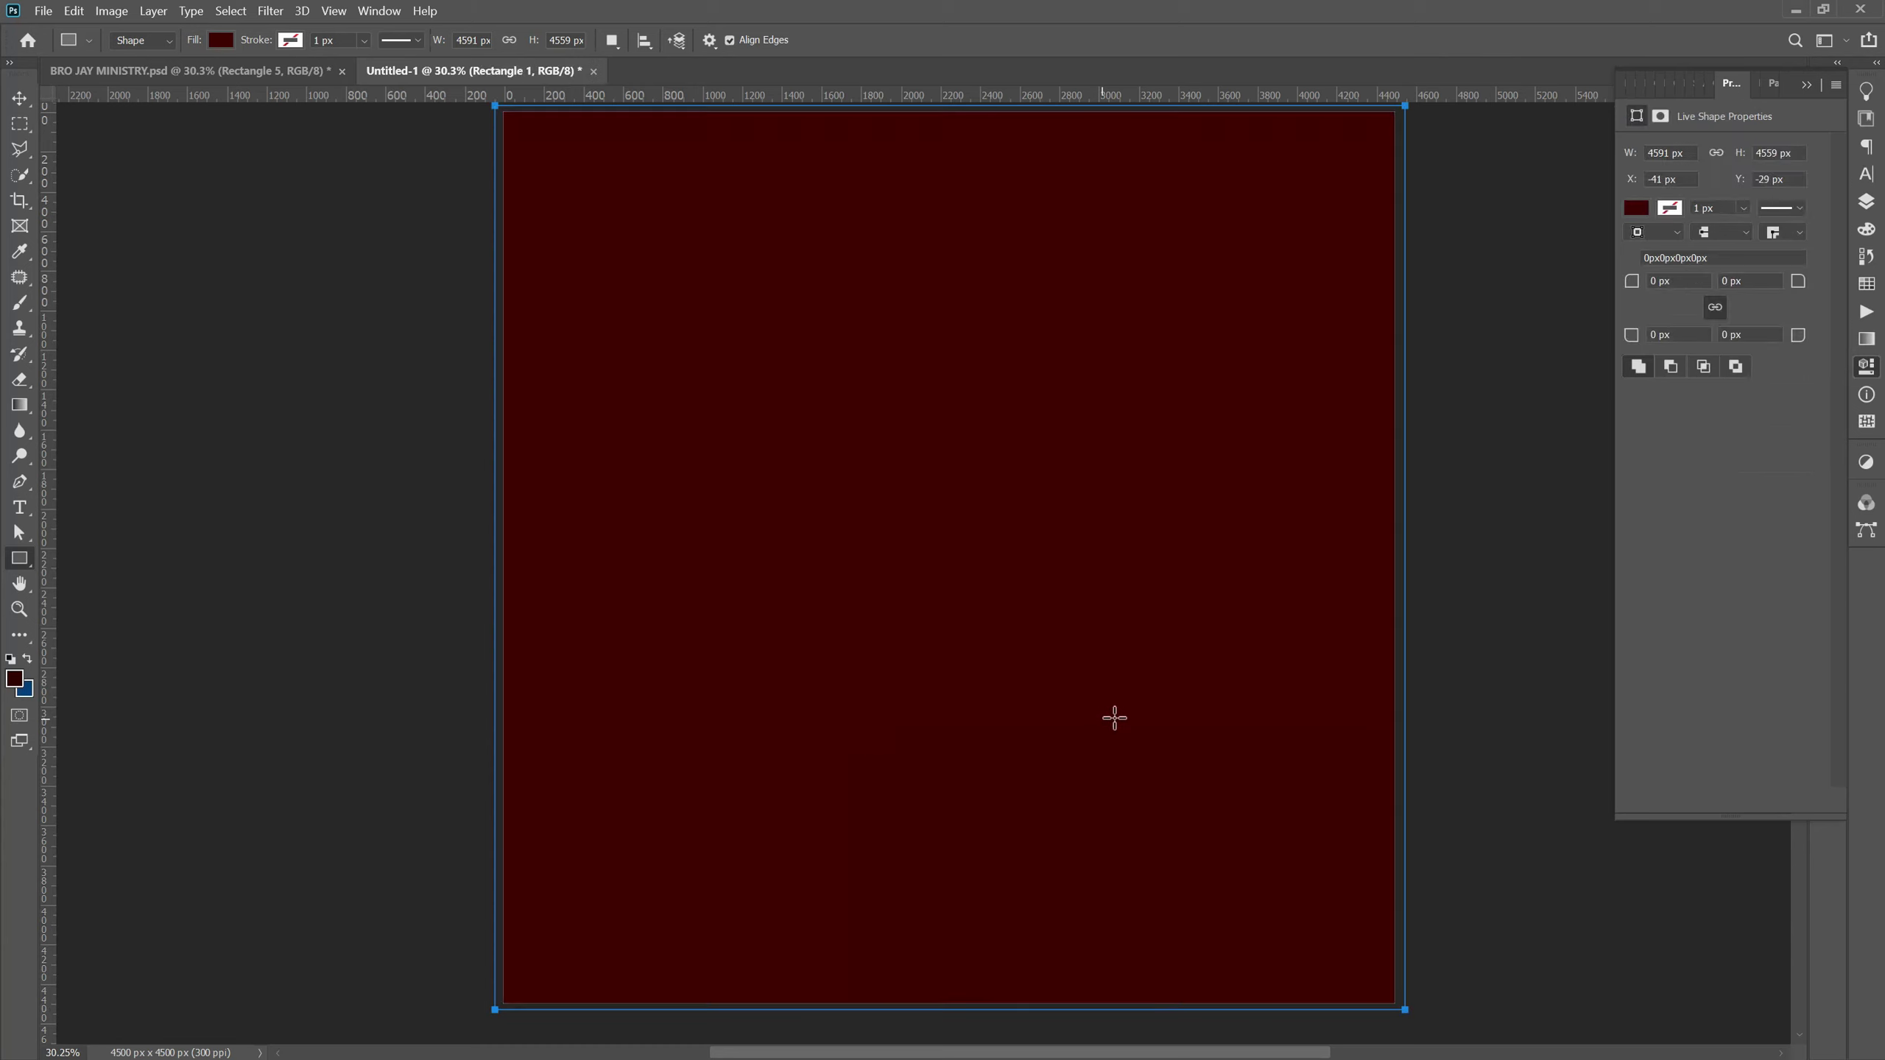
left_click(26, 98)
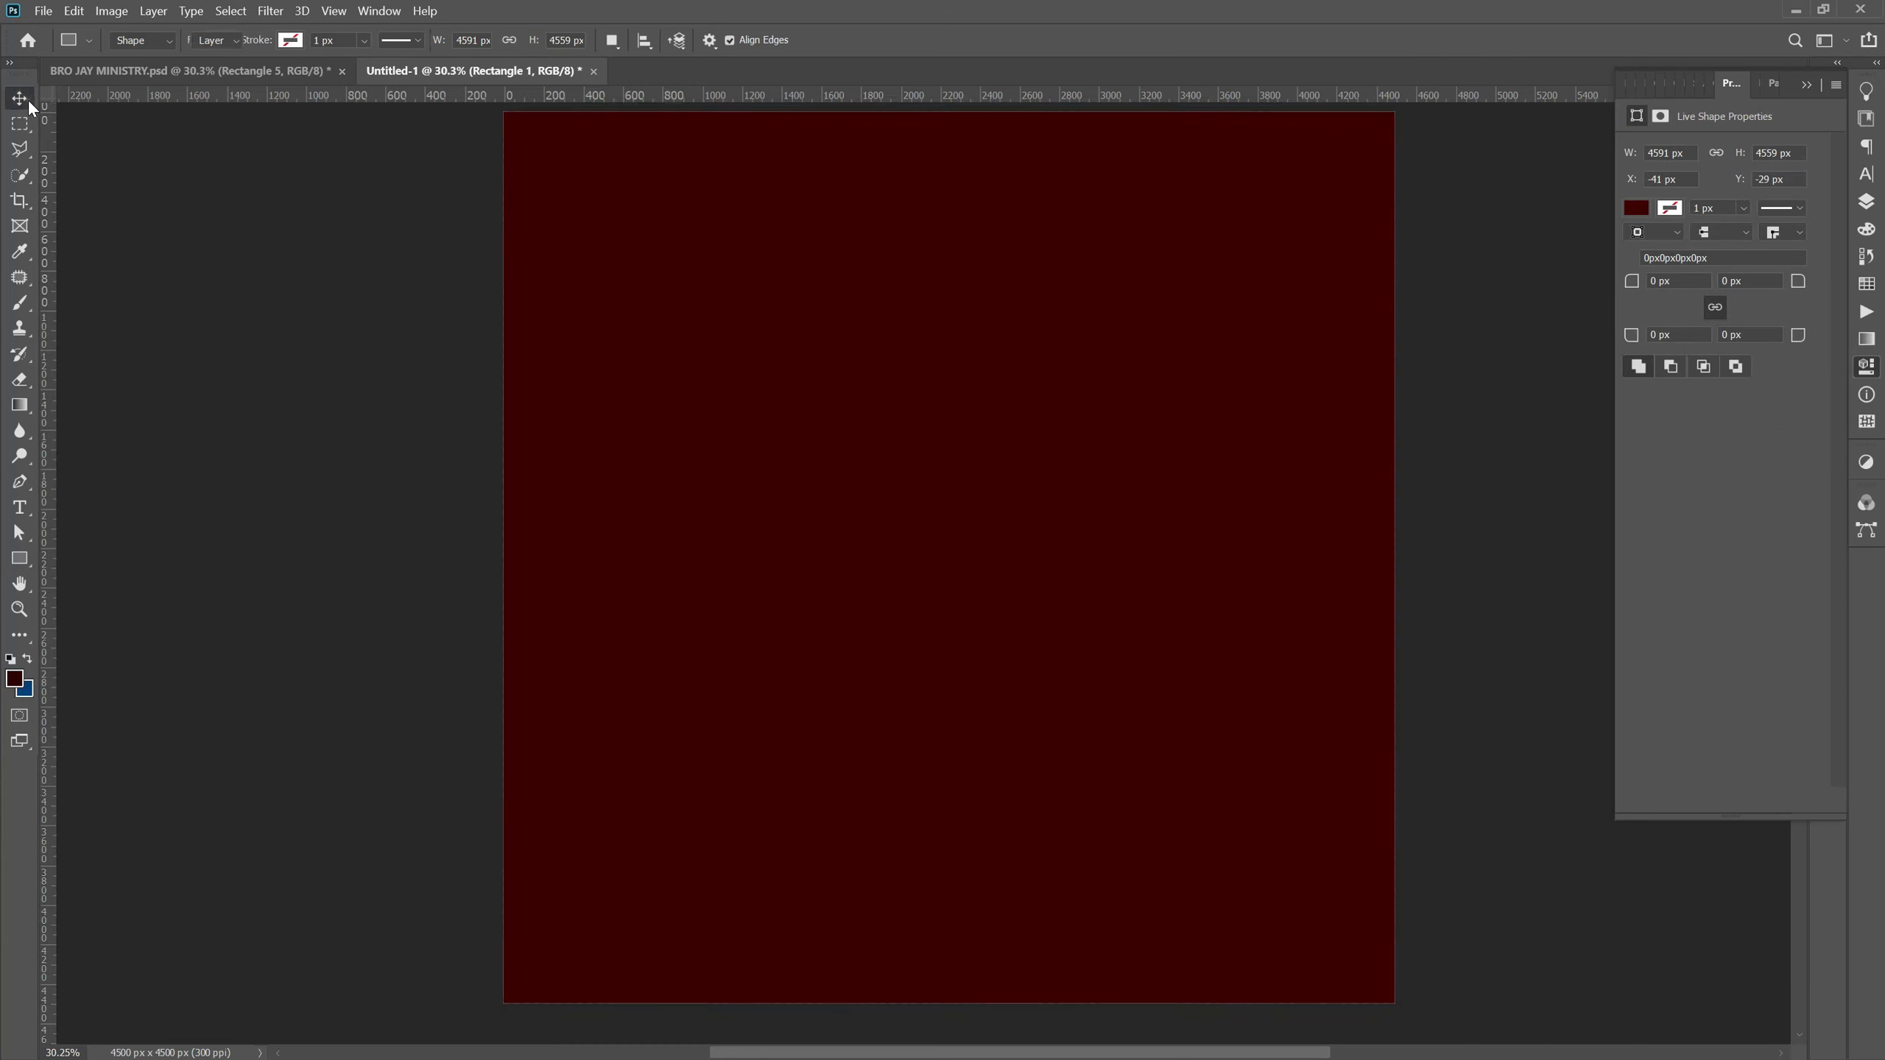
left_click(205, 527)
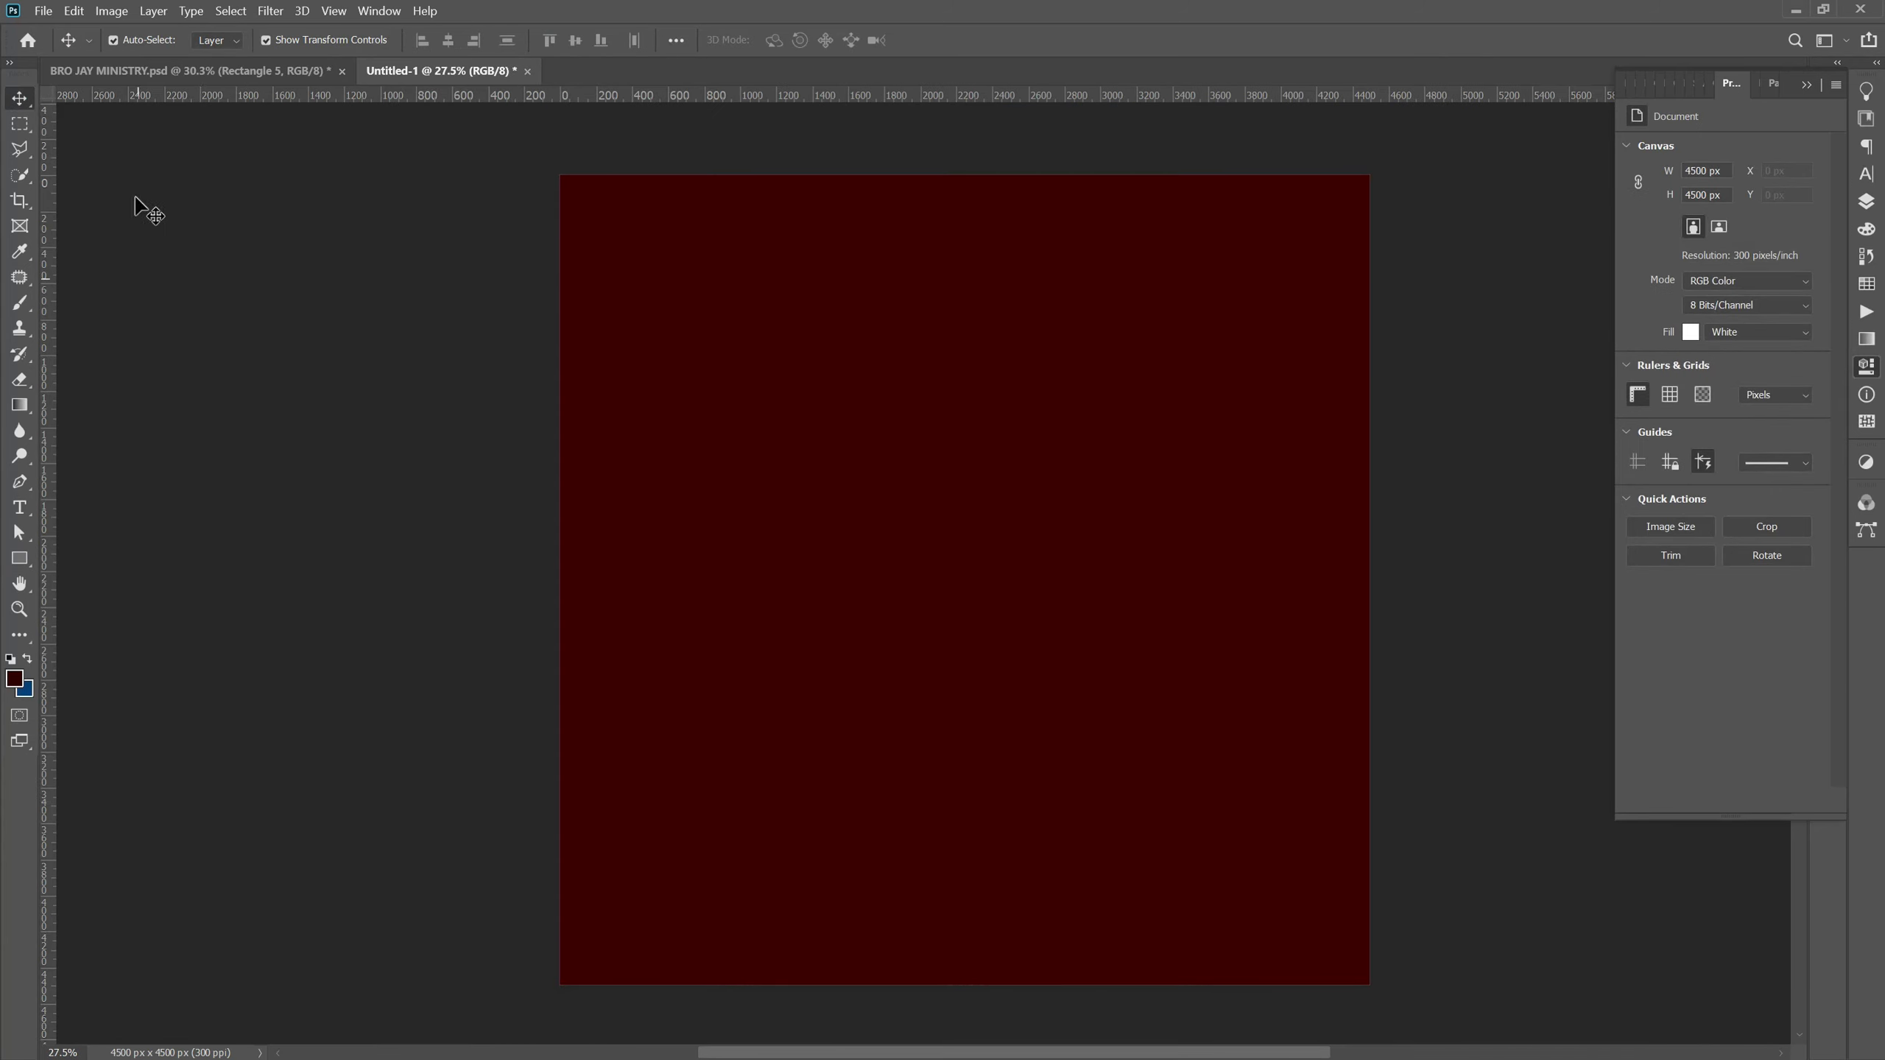
left_click(180, 73)
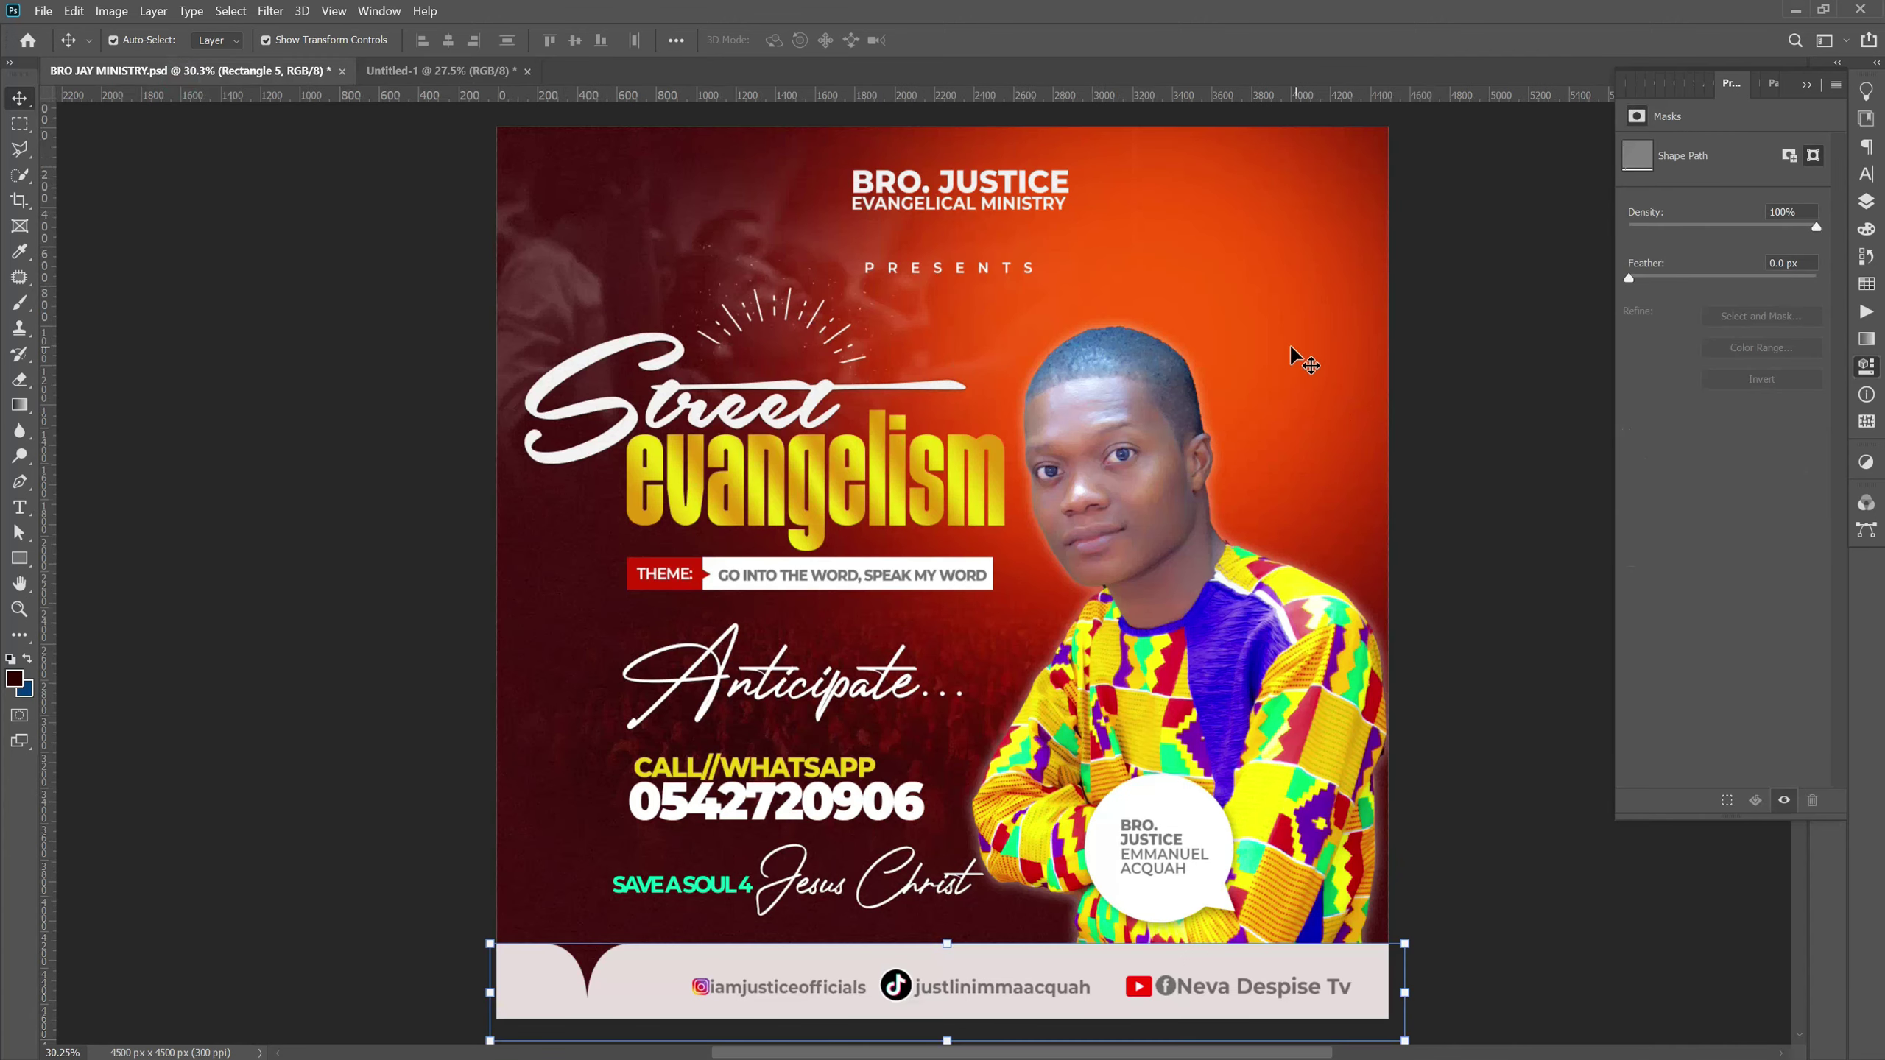
left_click(398, 71)
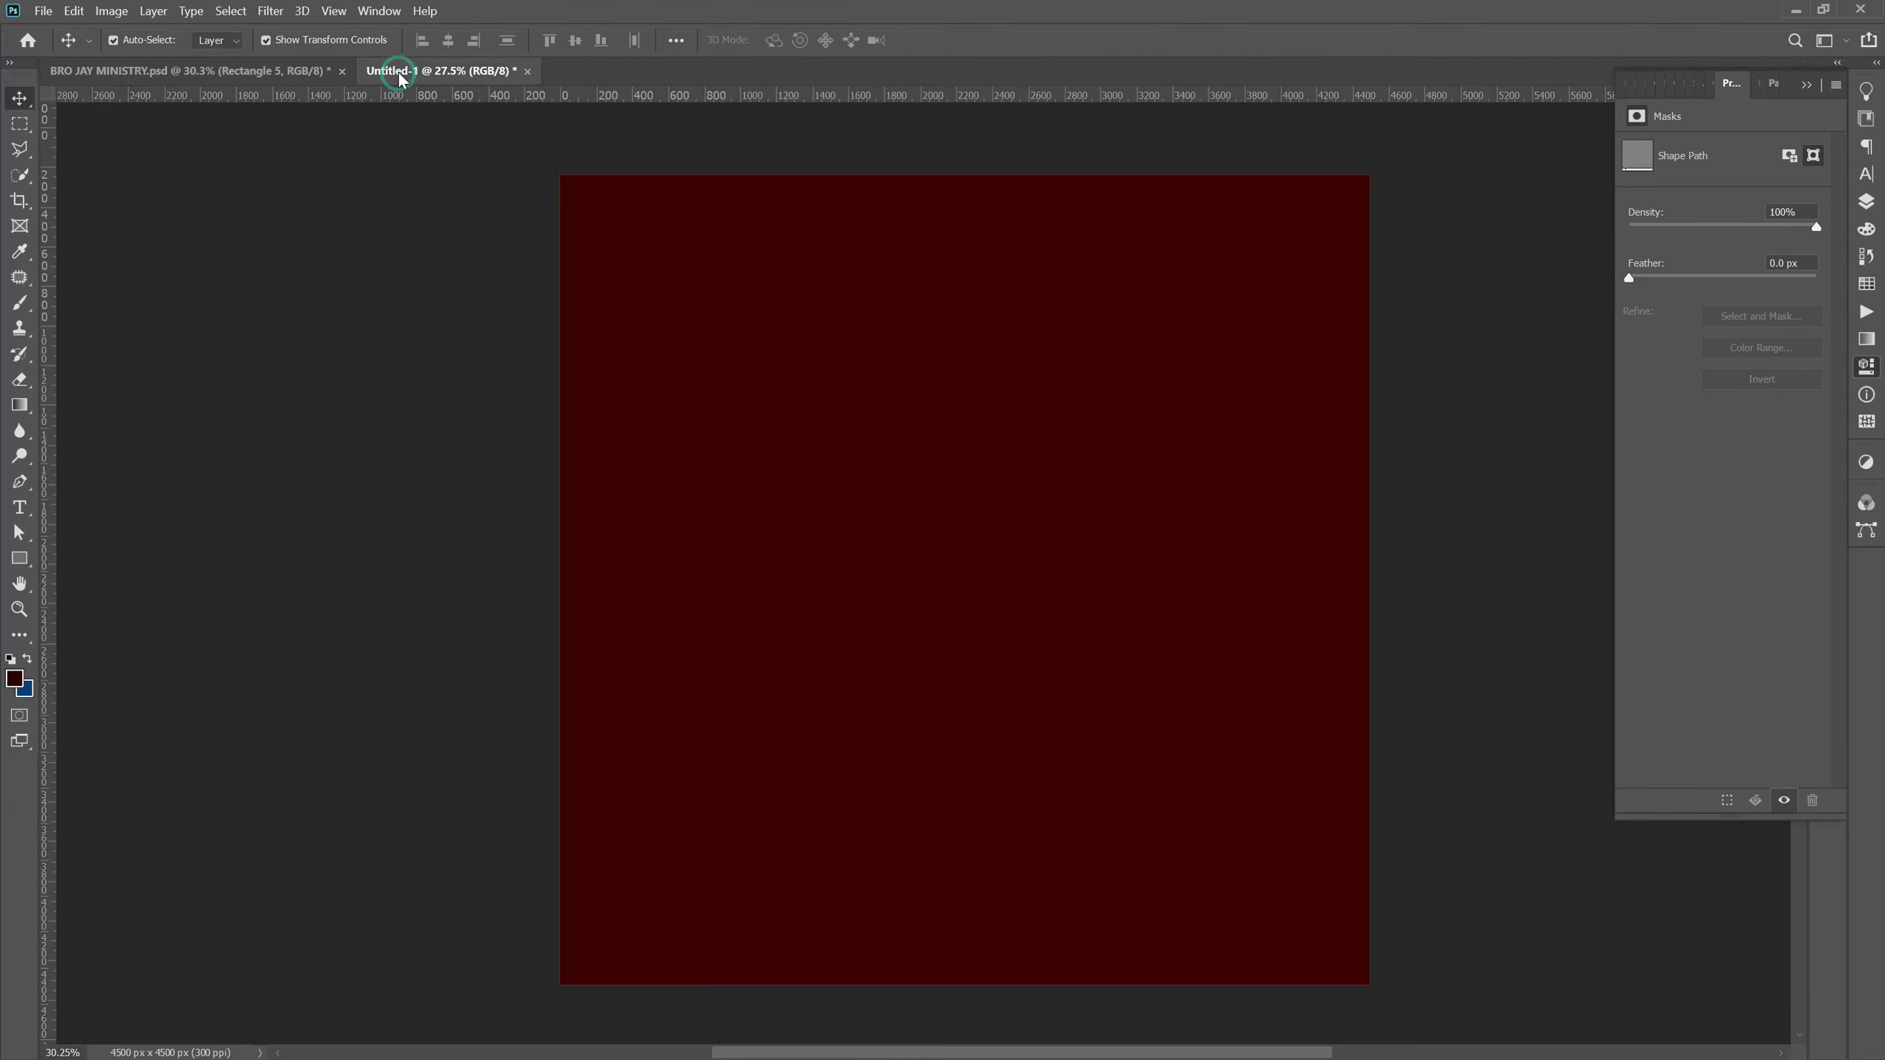
Float the Untitled-1 tab and dock it at the right edge beside the flyer.
left_click_drag(397, 71, 376, 188)
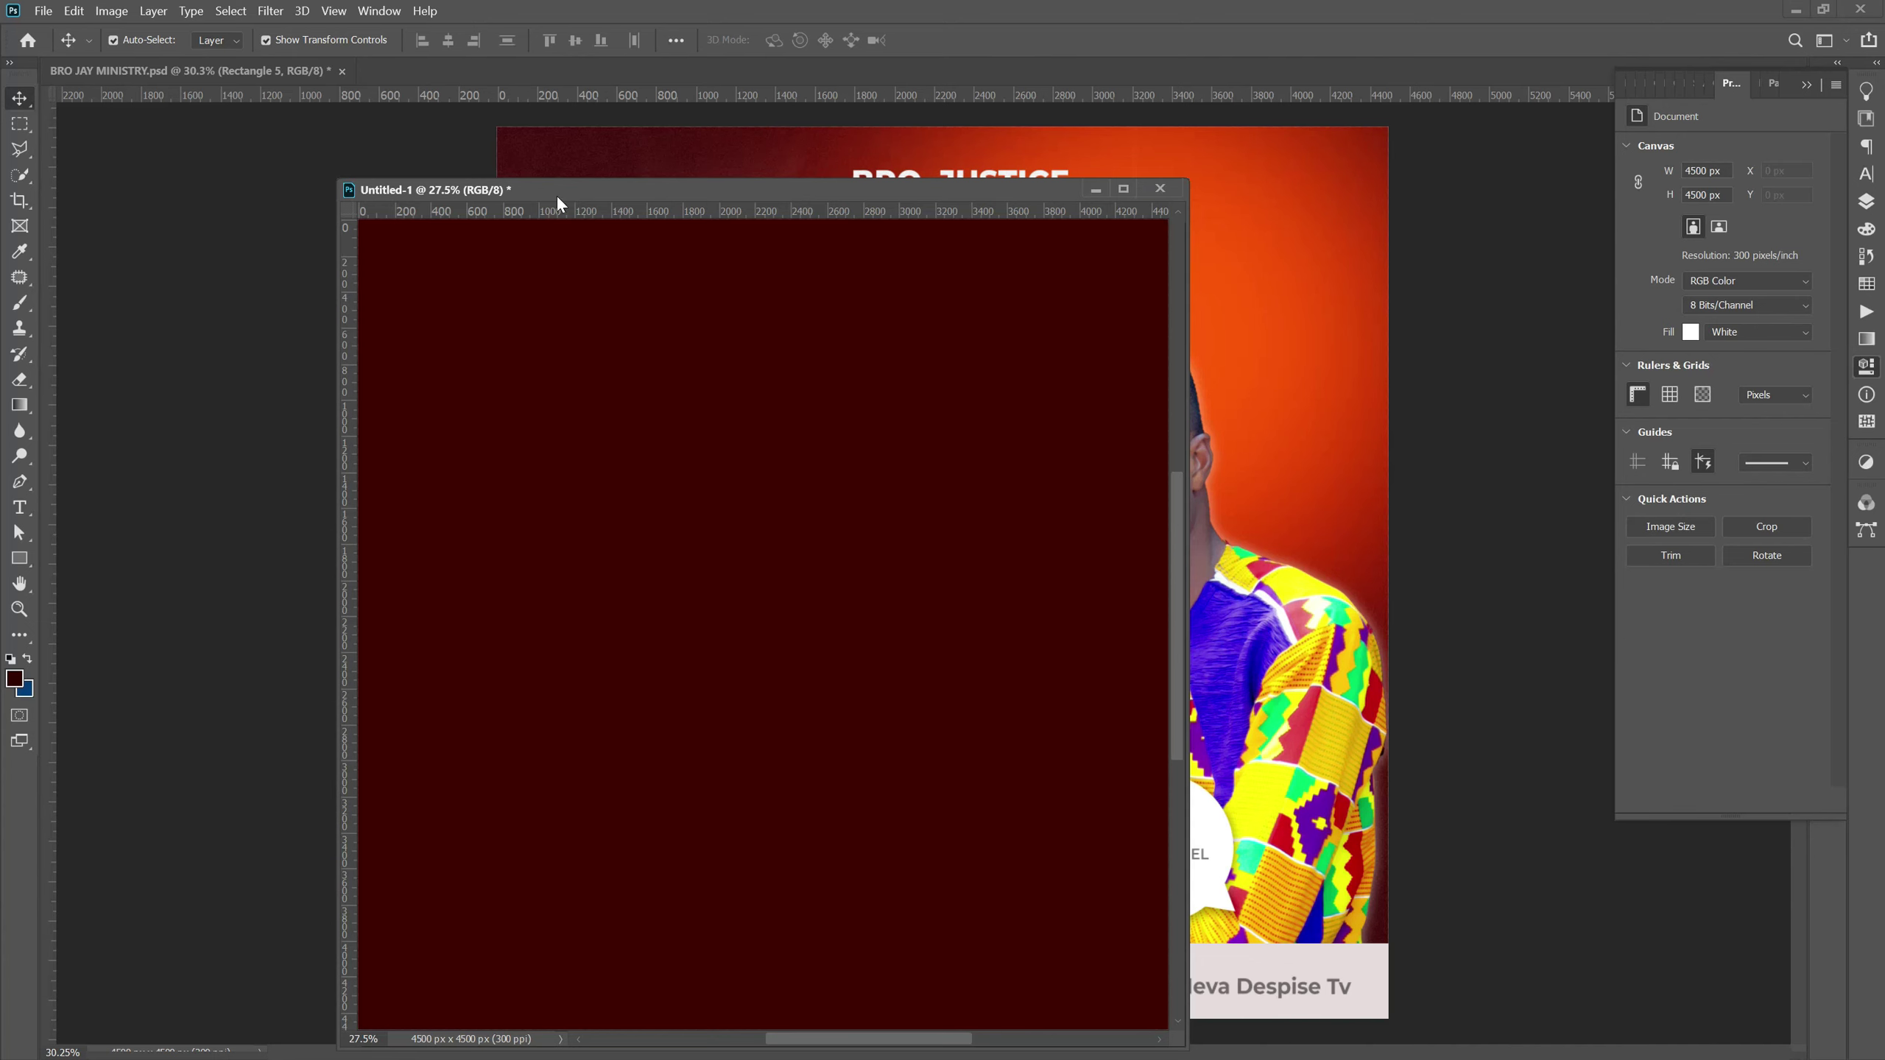
mouse_move(556, 194)
left_mouse_down()
mouse_move(1494, 213)
mouse_move(1475, 199)
mouse_move(1823, 86)
mouse_move(1440, 299)
mouse_move(1798, 256)
mouse_move(1307, 303)
mouse_move(1647, 319)
mouse_move(1779, 286)
left_mouse_up()
left_click(1802, 82)
left_click_drag(1789, 284, 1803, 273)
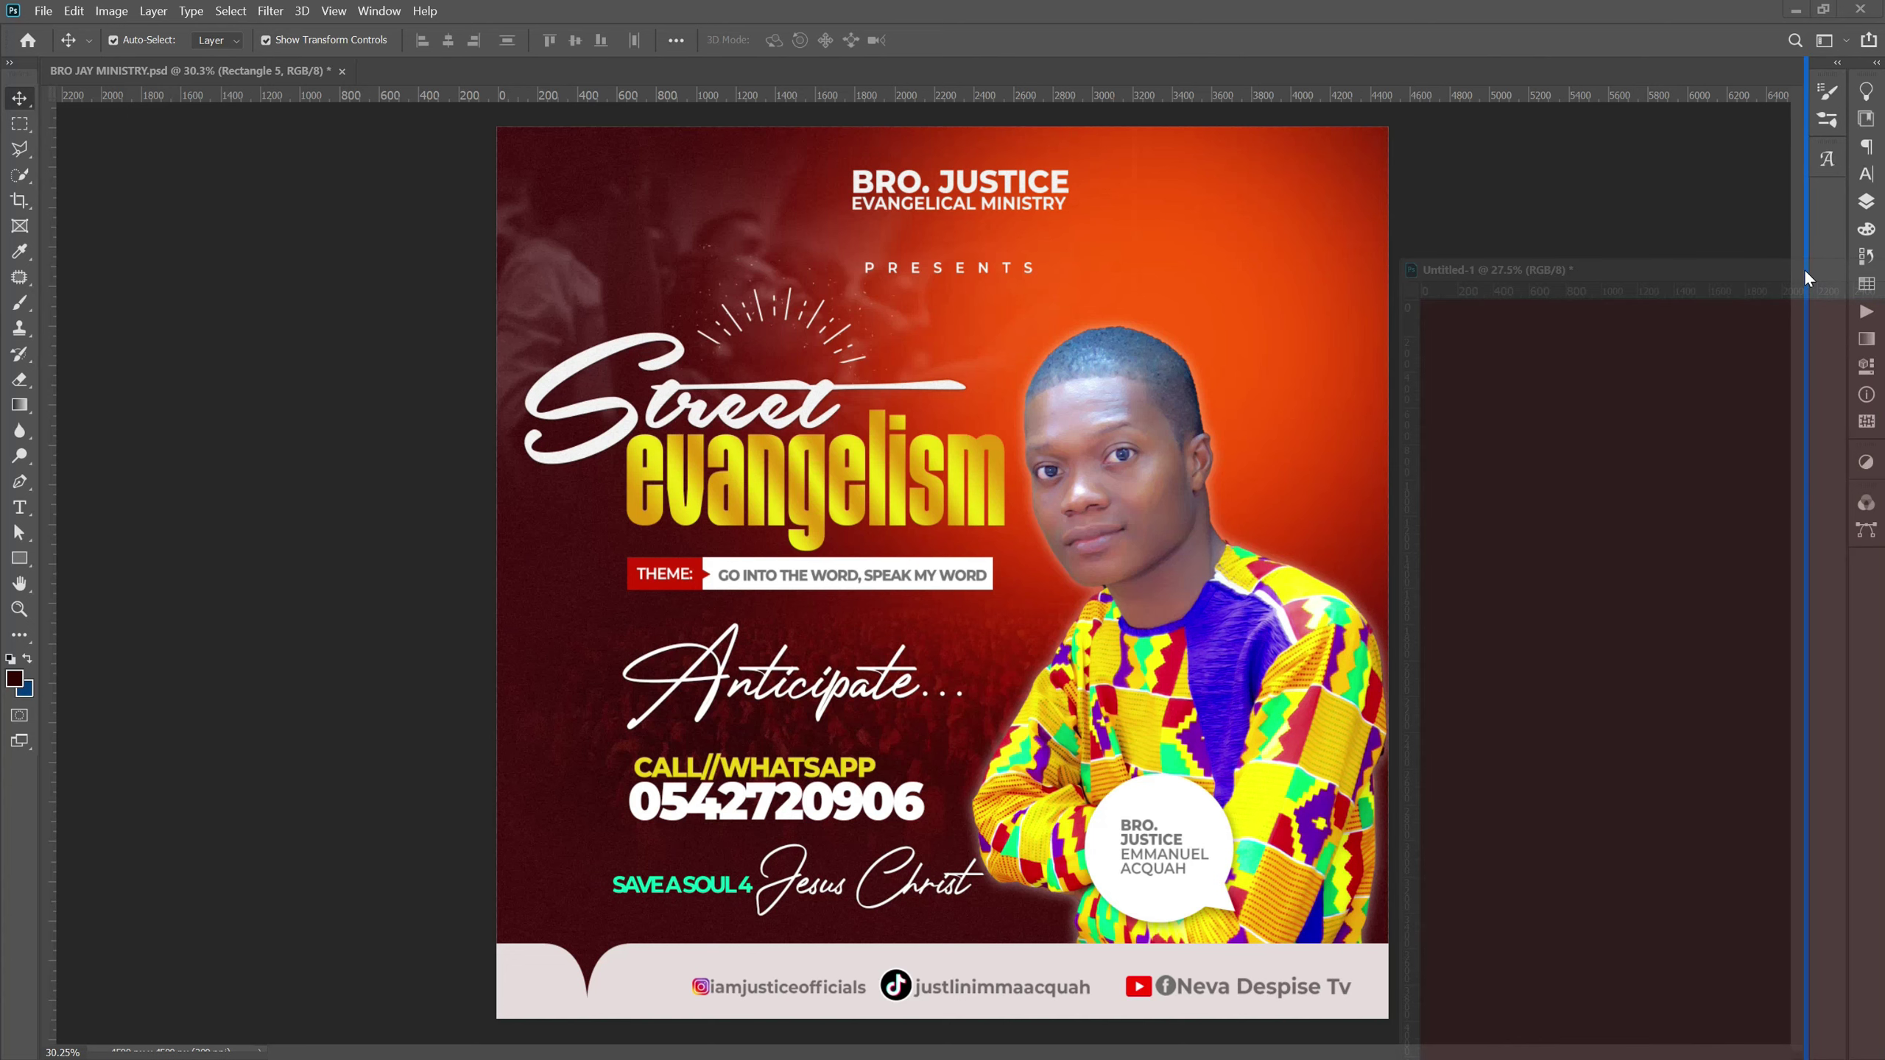
left_click_drag(1804, 268, 1803, 270)
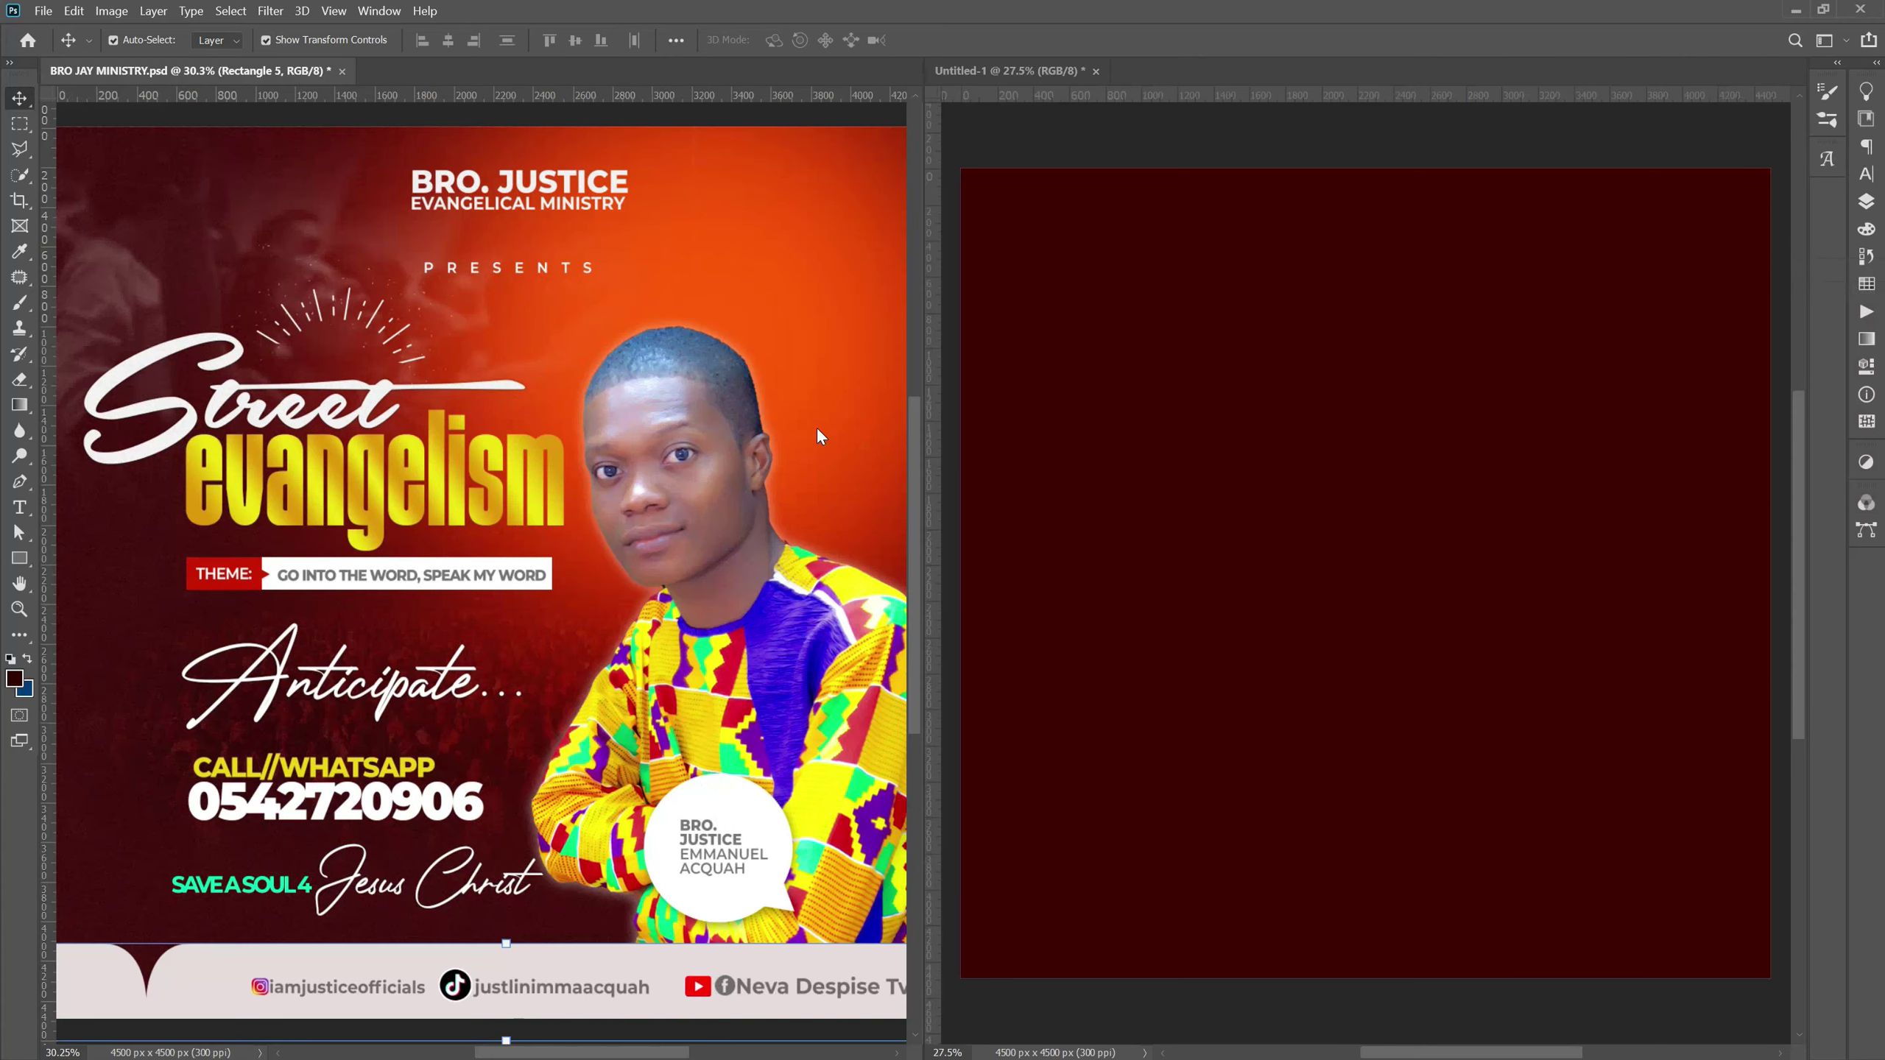
Zoom the flyer to 25% and sample its orange glow as the foreground colour.
left_click(449, 581)
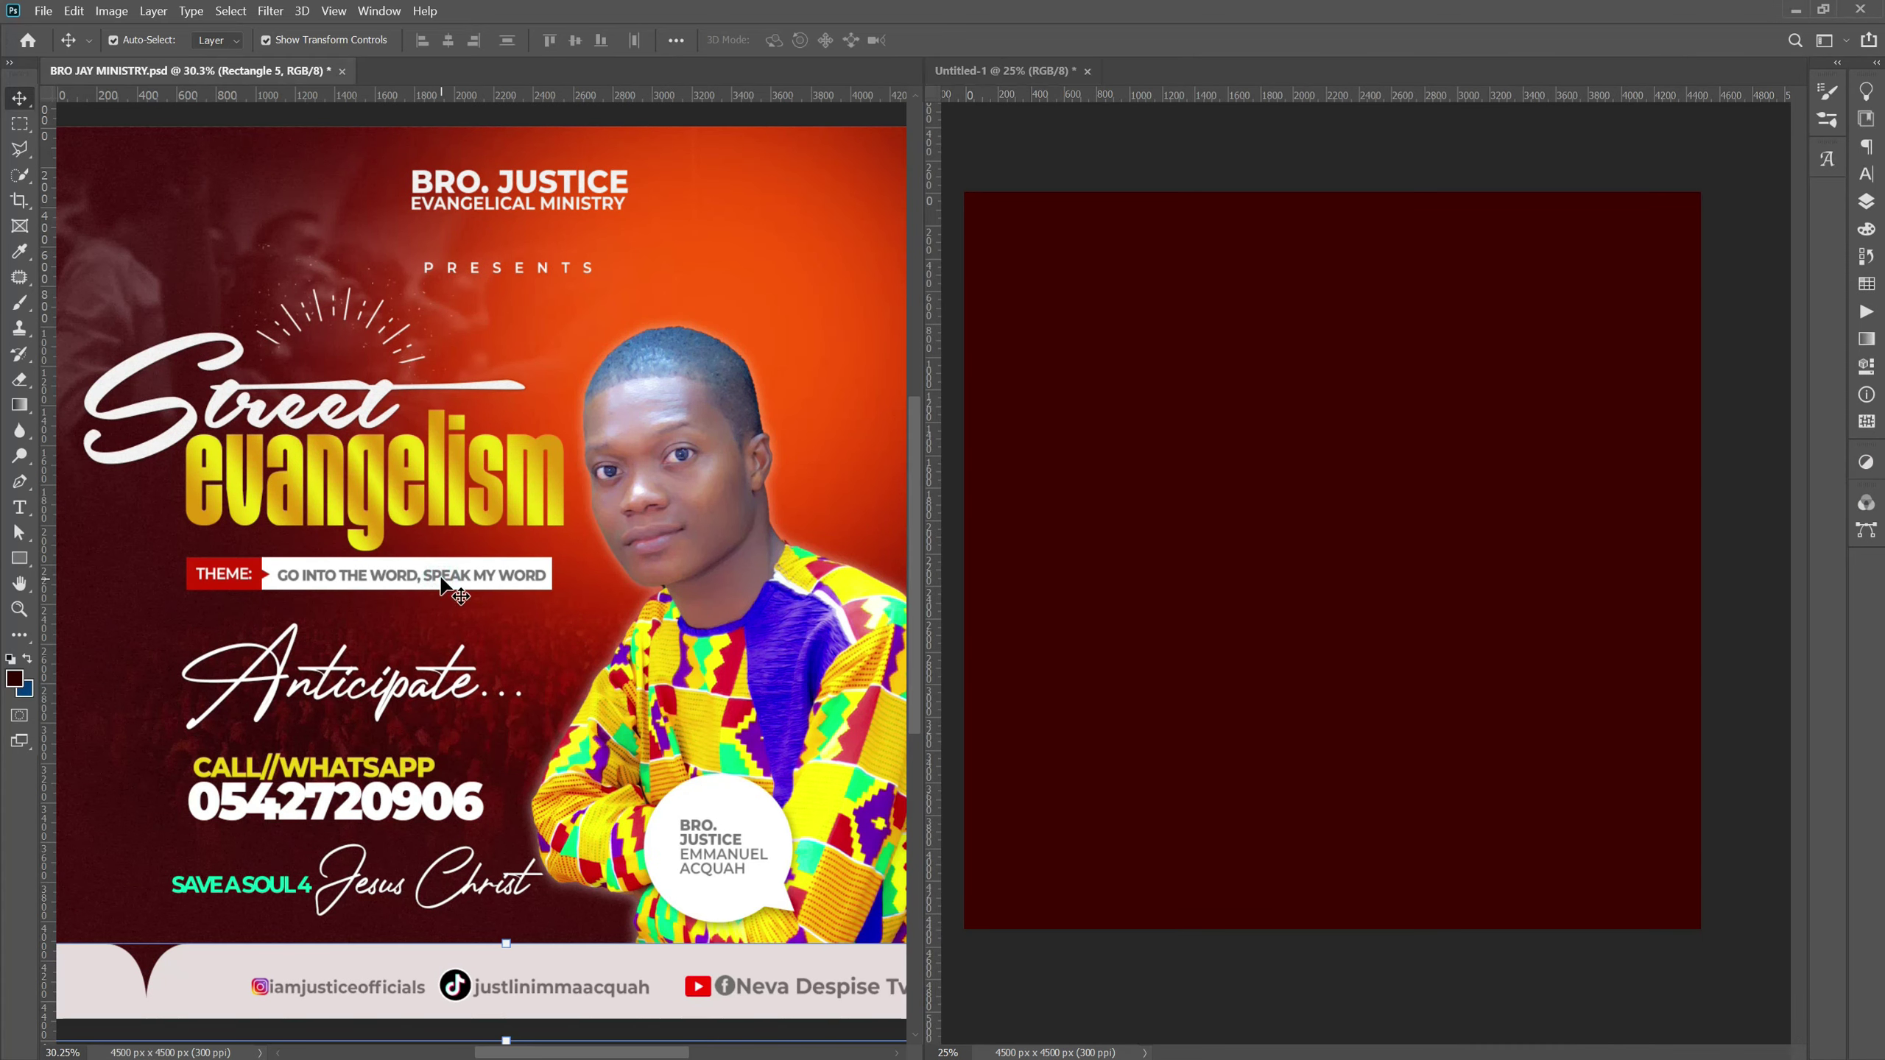
key("ctrl+minus")
left_click(635, 1001)
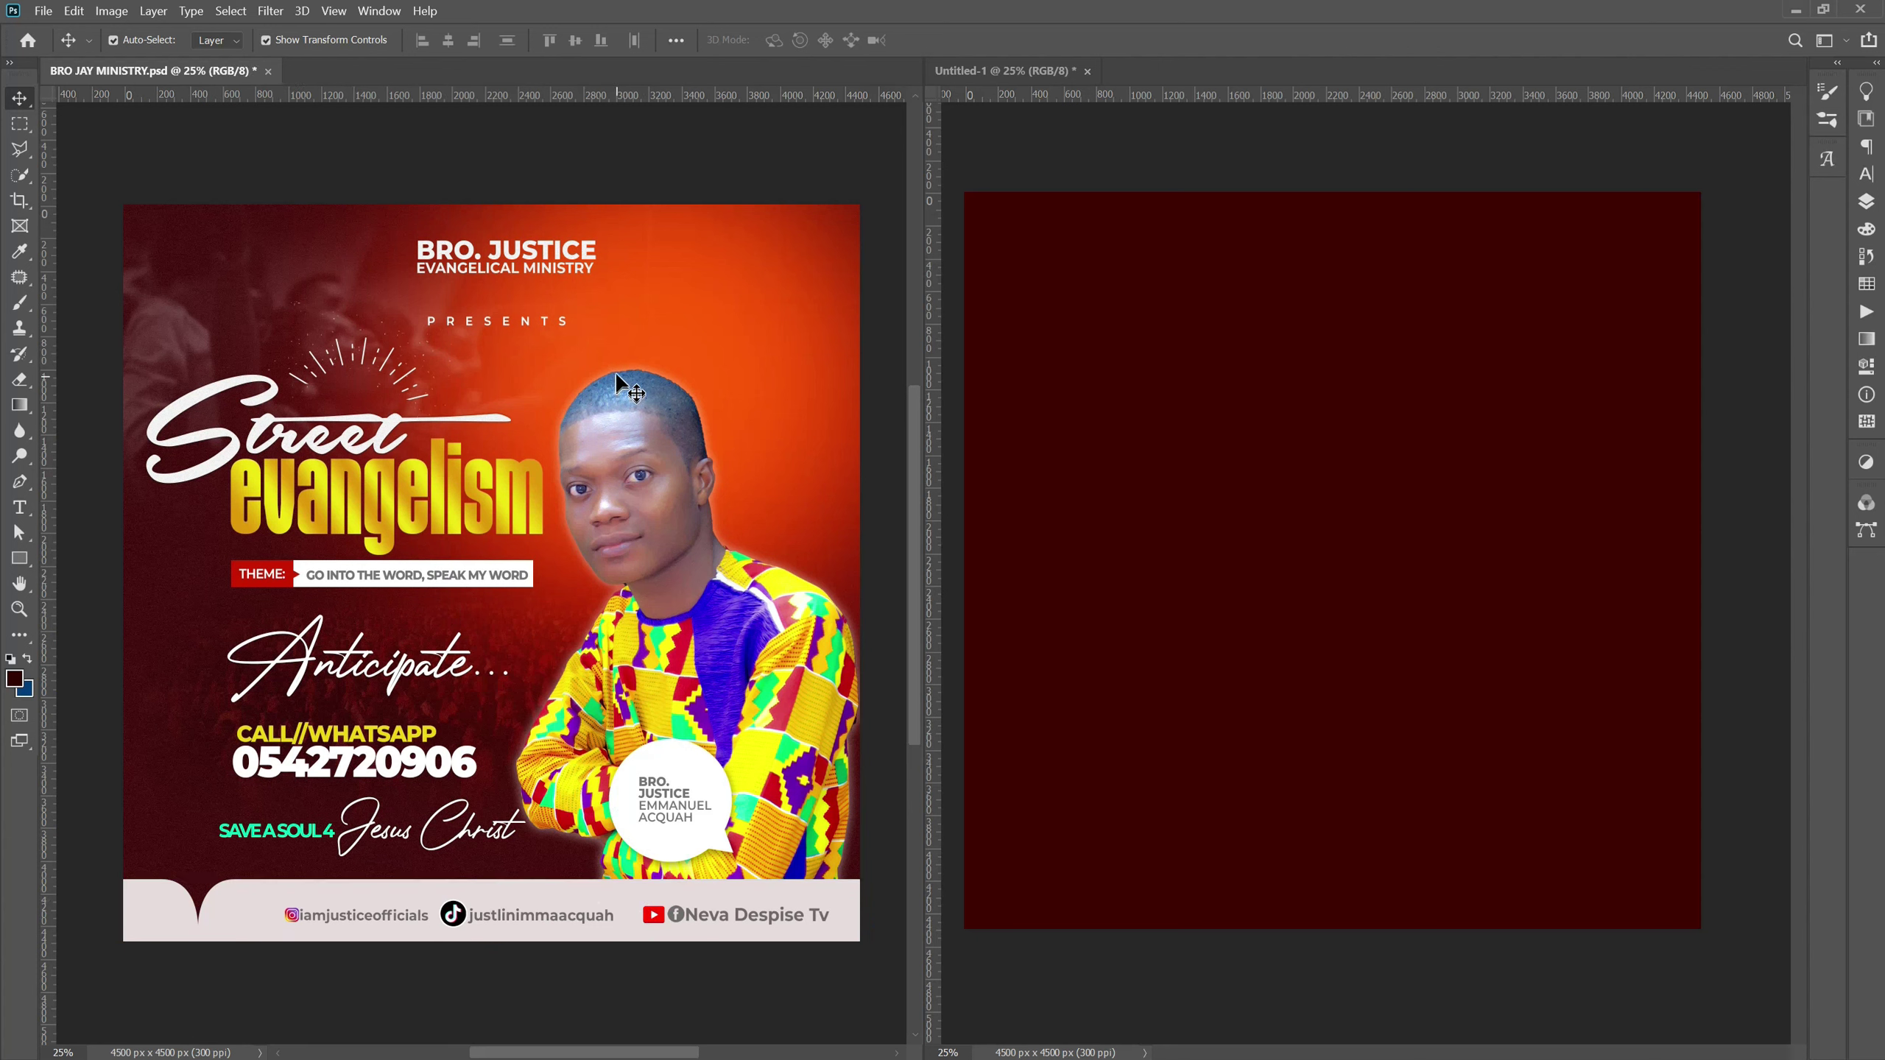
left_click(15, 678)
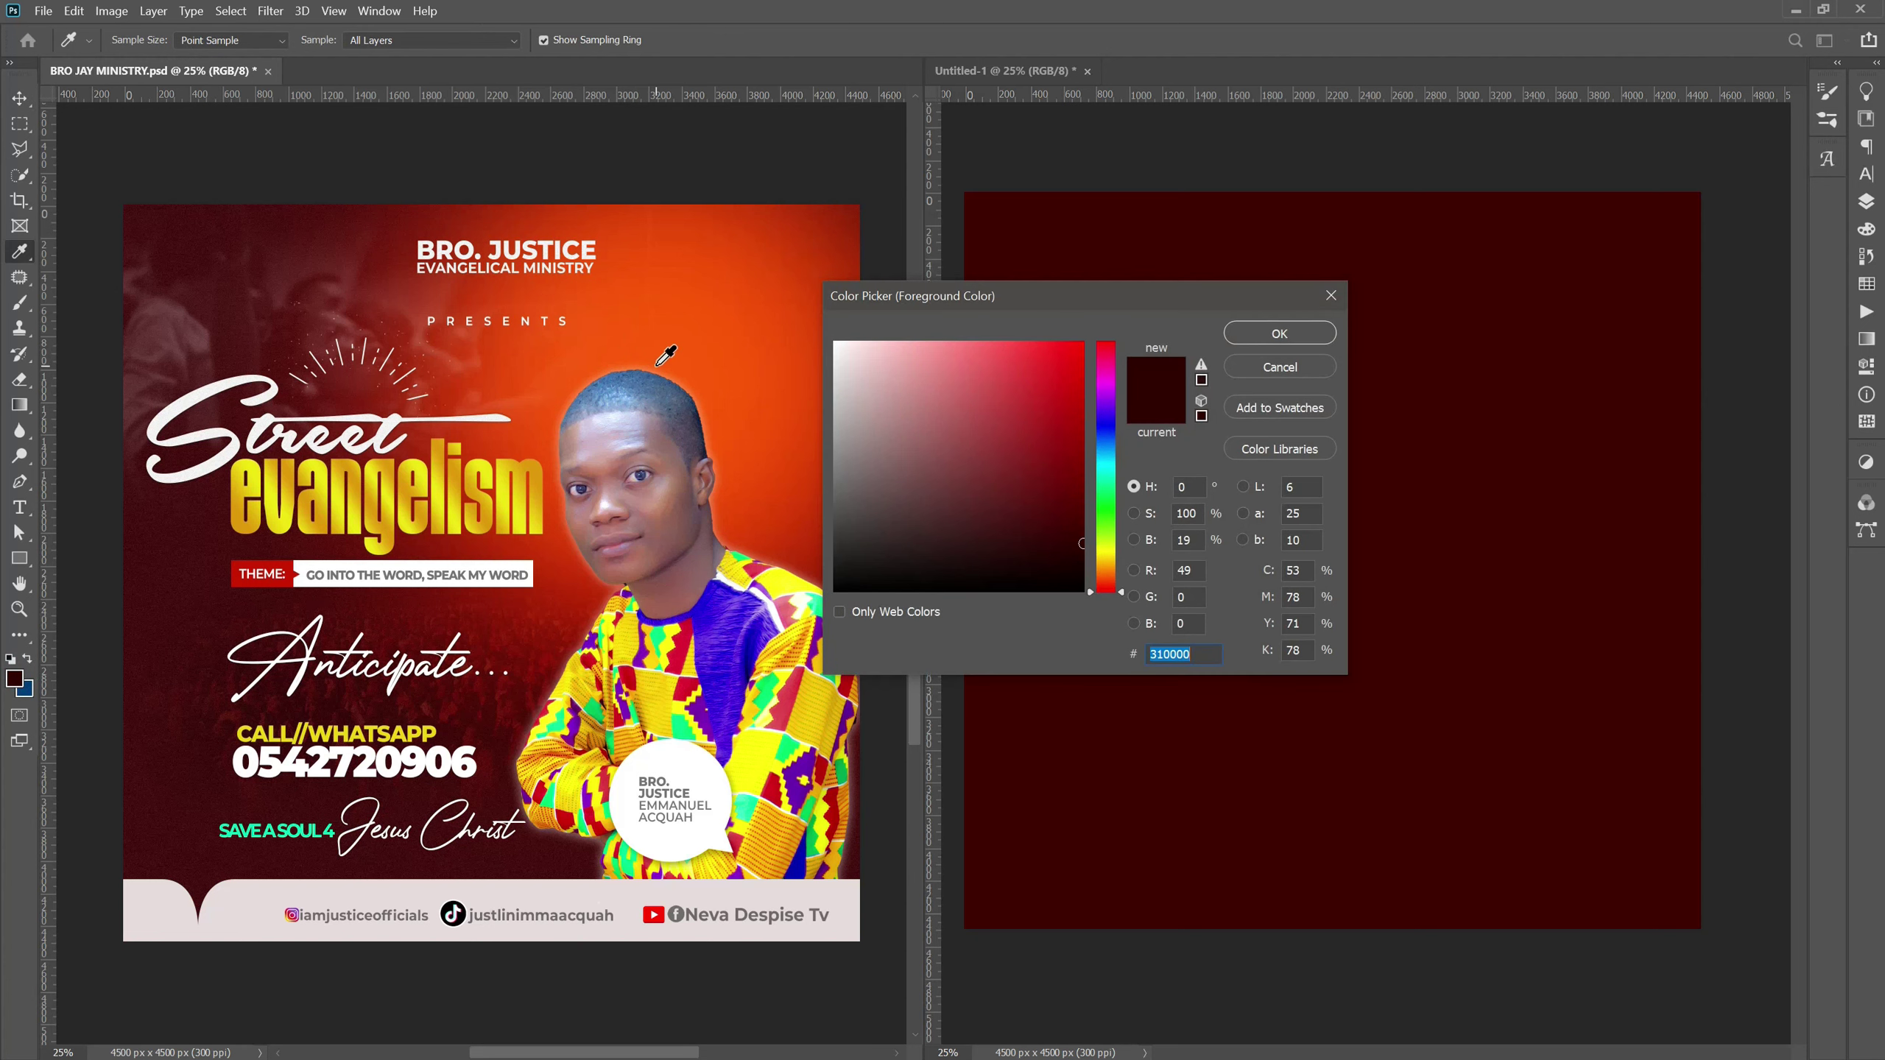
left_click(665, 357)
left_click(1276, 338)
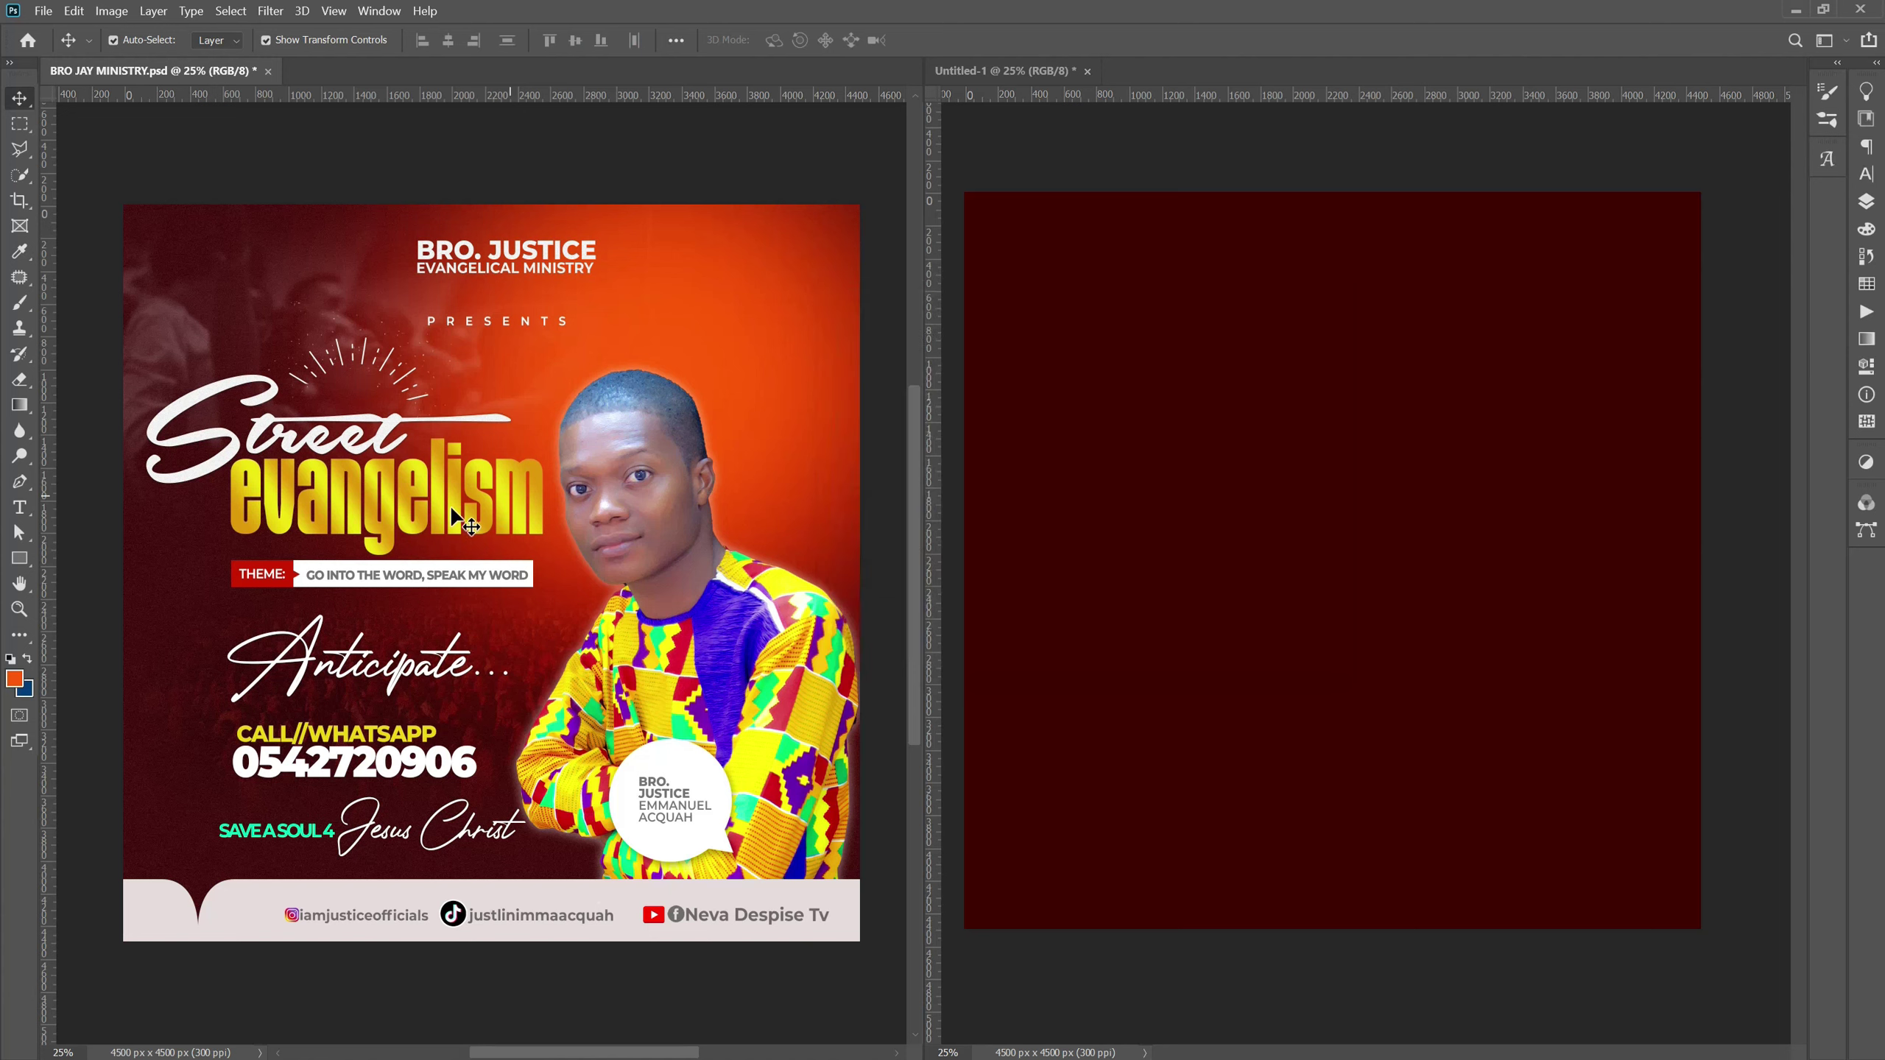
Sample a deep red (#9c1e08) from the flyer as the background colour.
left_click(27, 691)
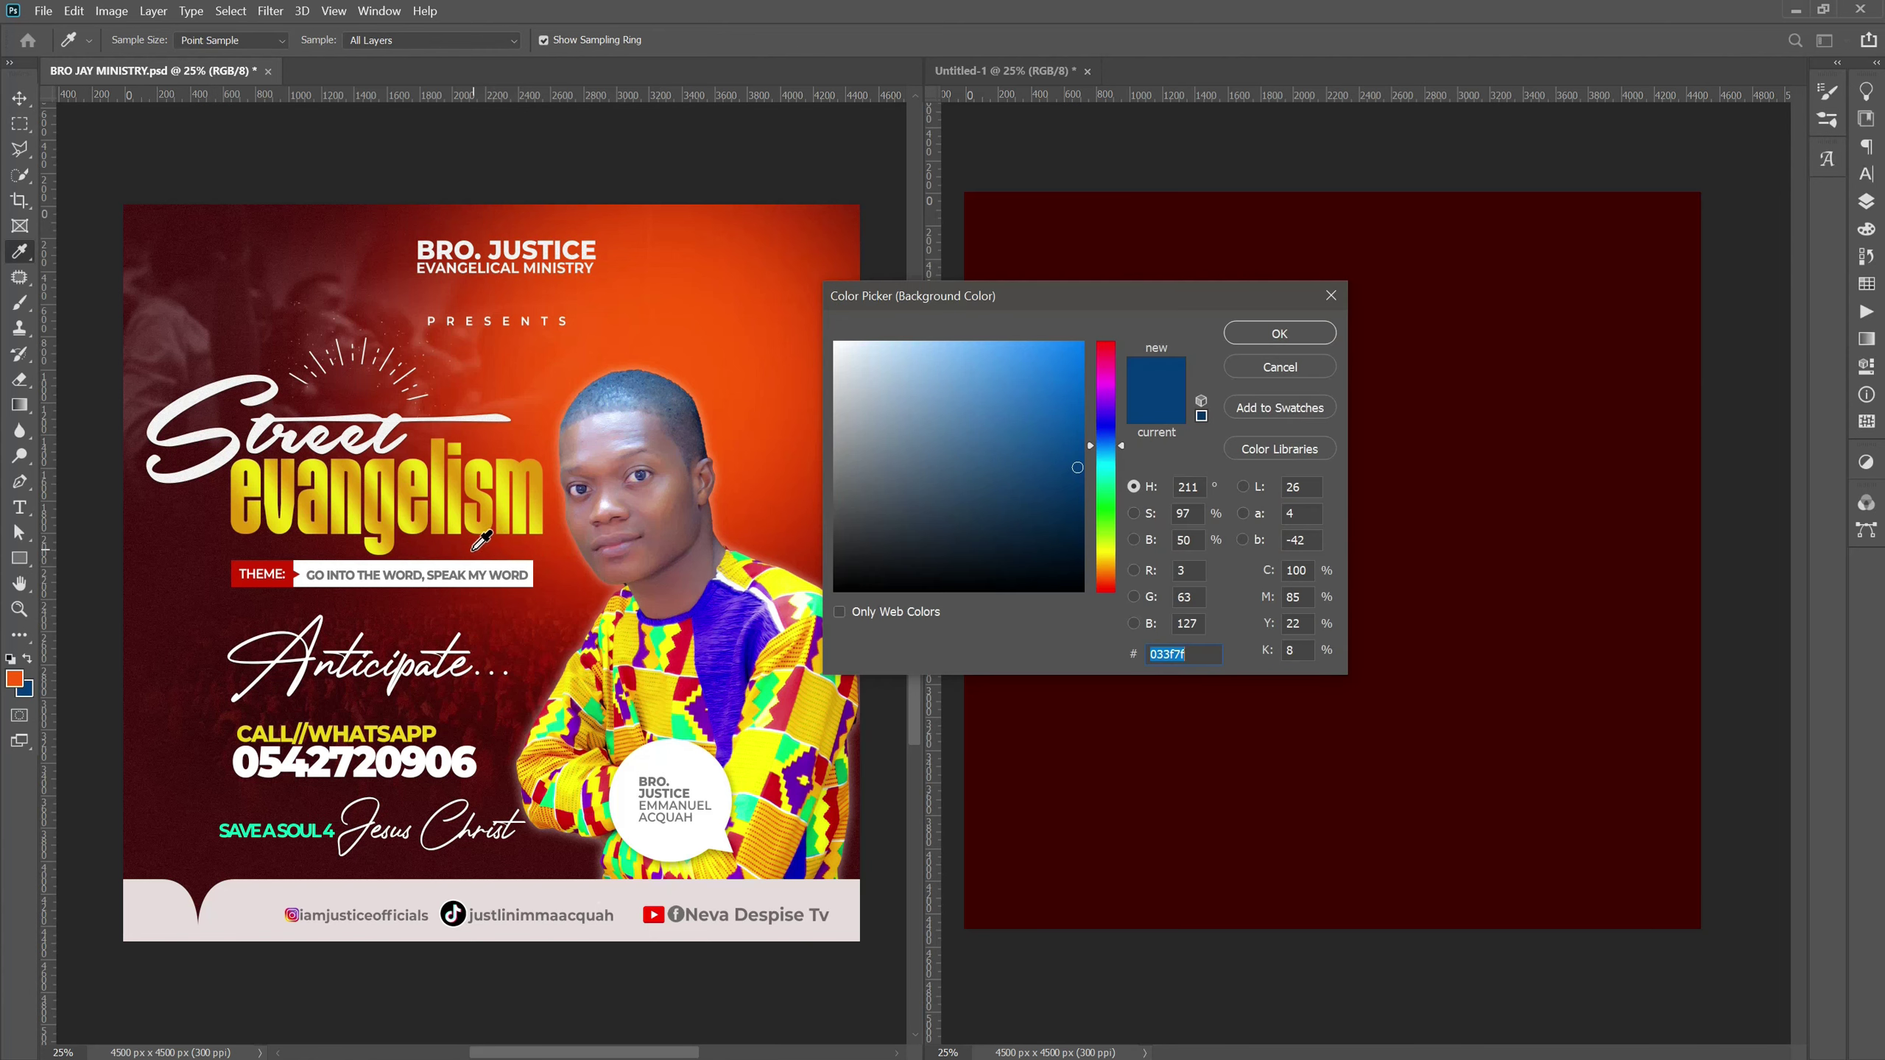
left_click(470, 550)
left_click(462, 554)
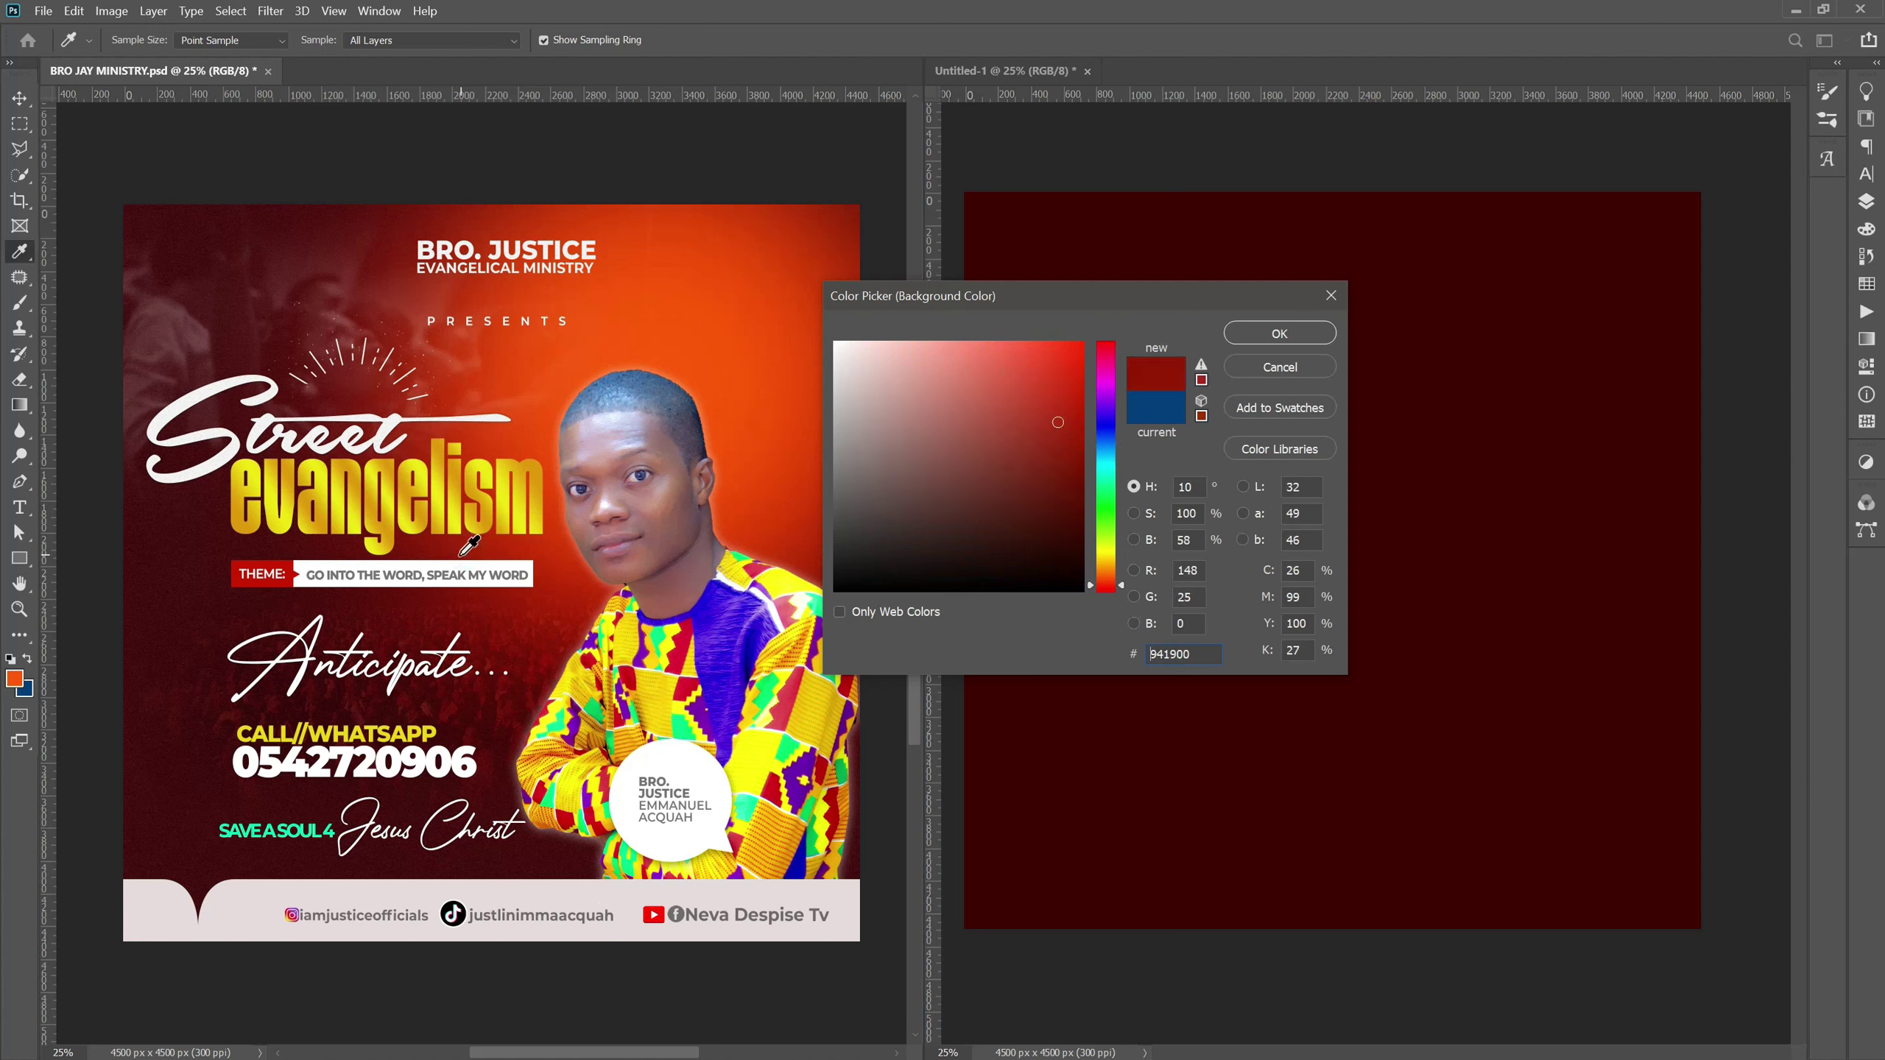
left_click(455, 556)
left_click(452, 553)
left_click(1256, 338)
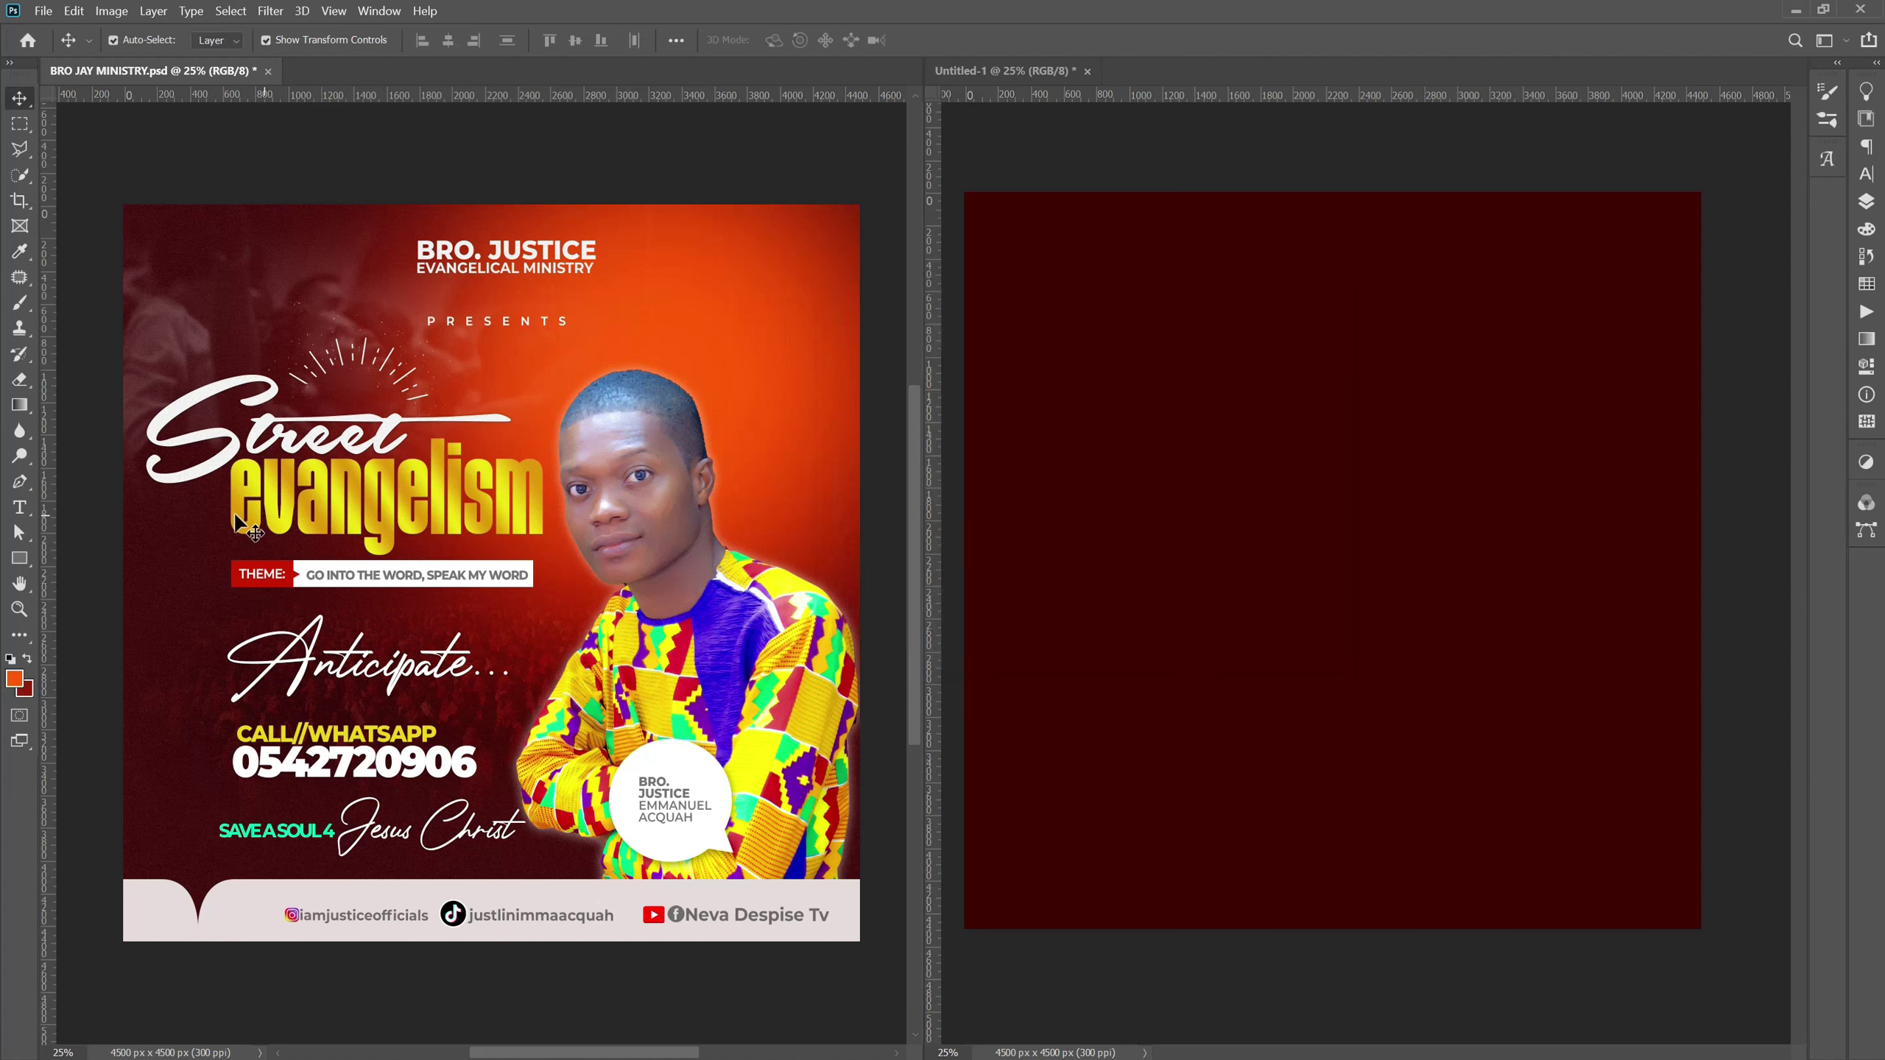
left_click(17, 561)
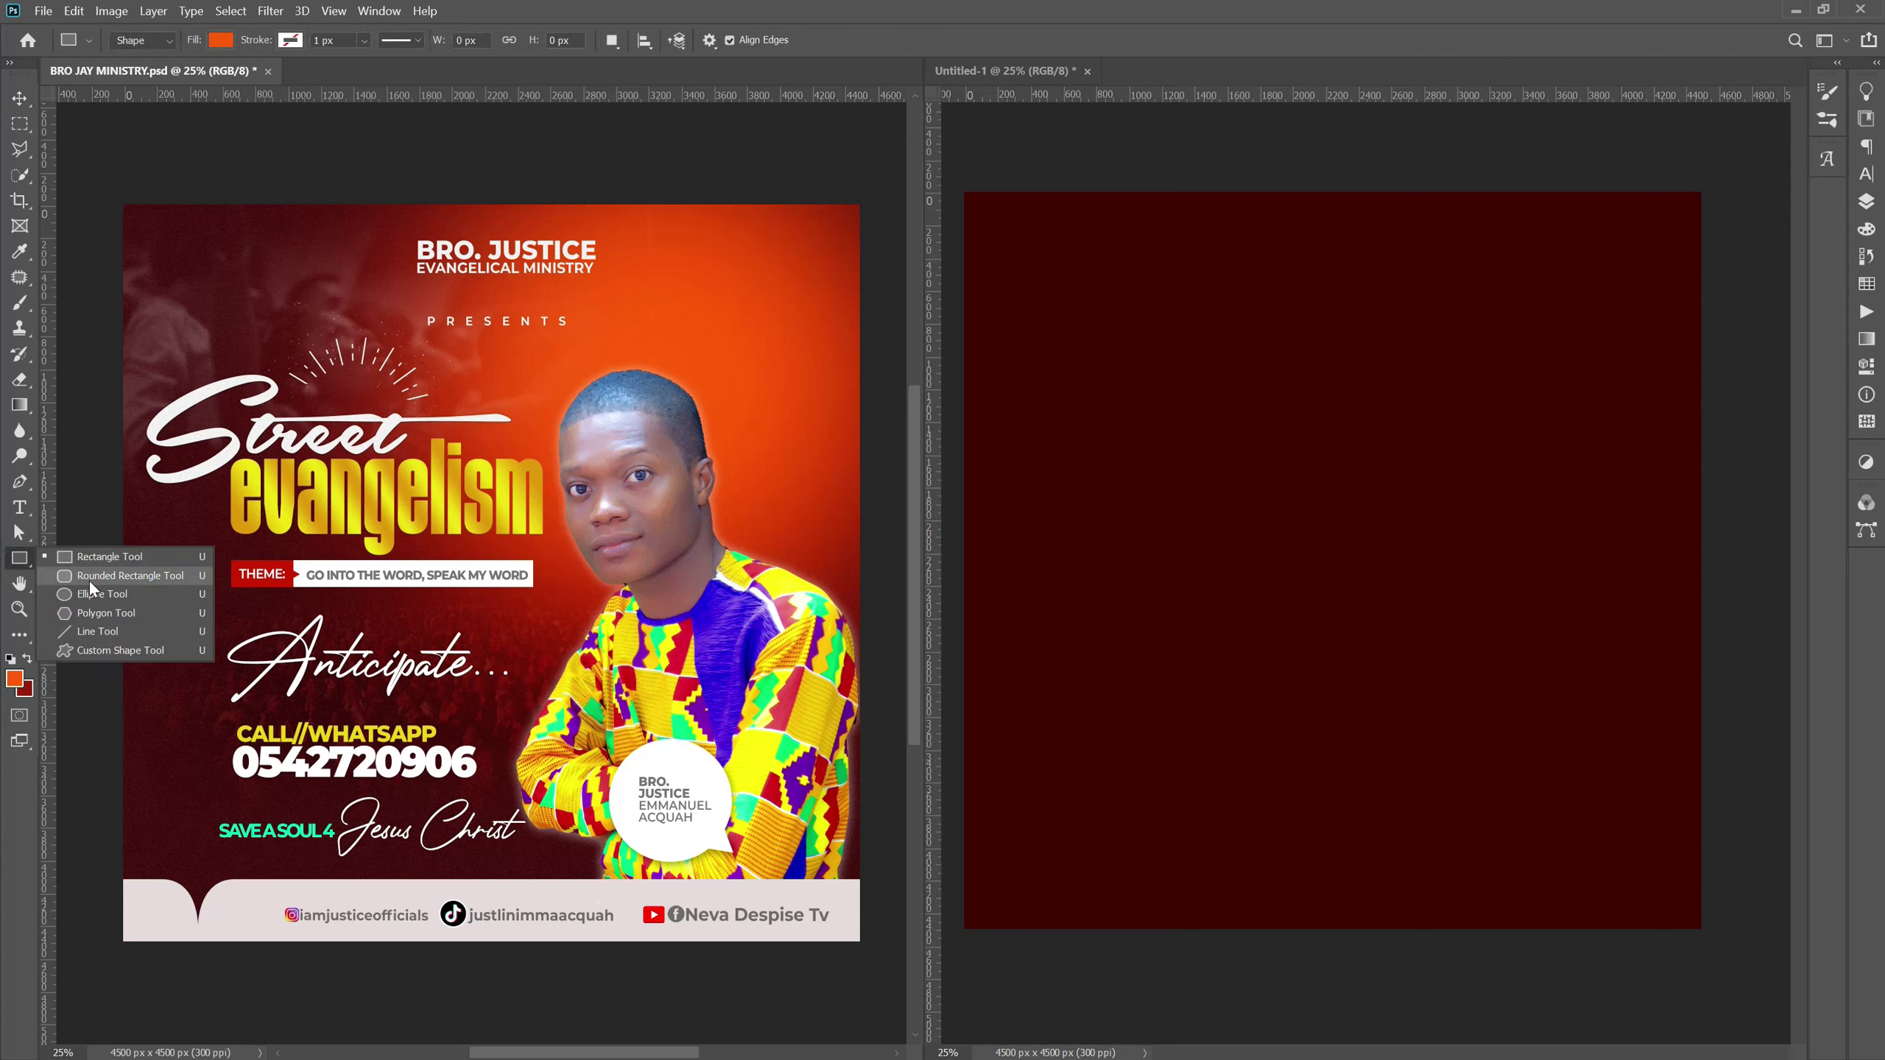
Draw a large orange circle with the Ellipse tool on Untitled-1.
left_click(87, 592)
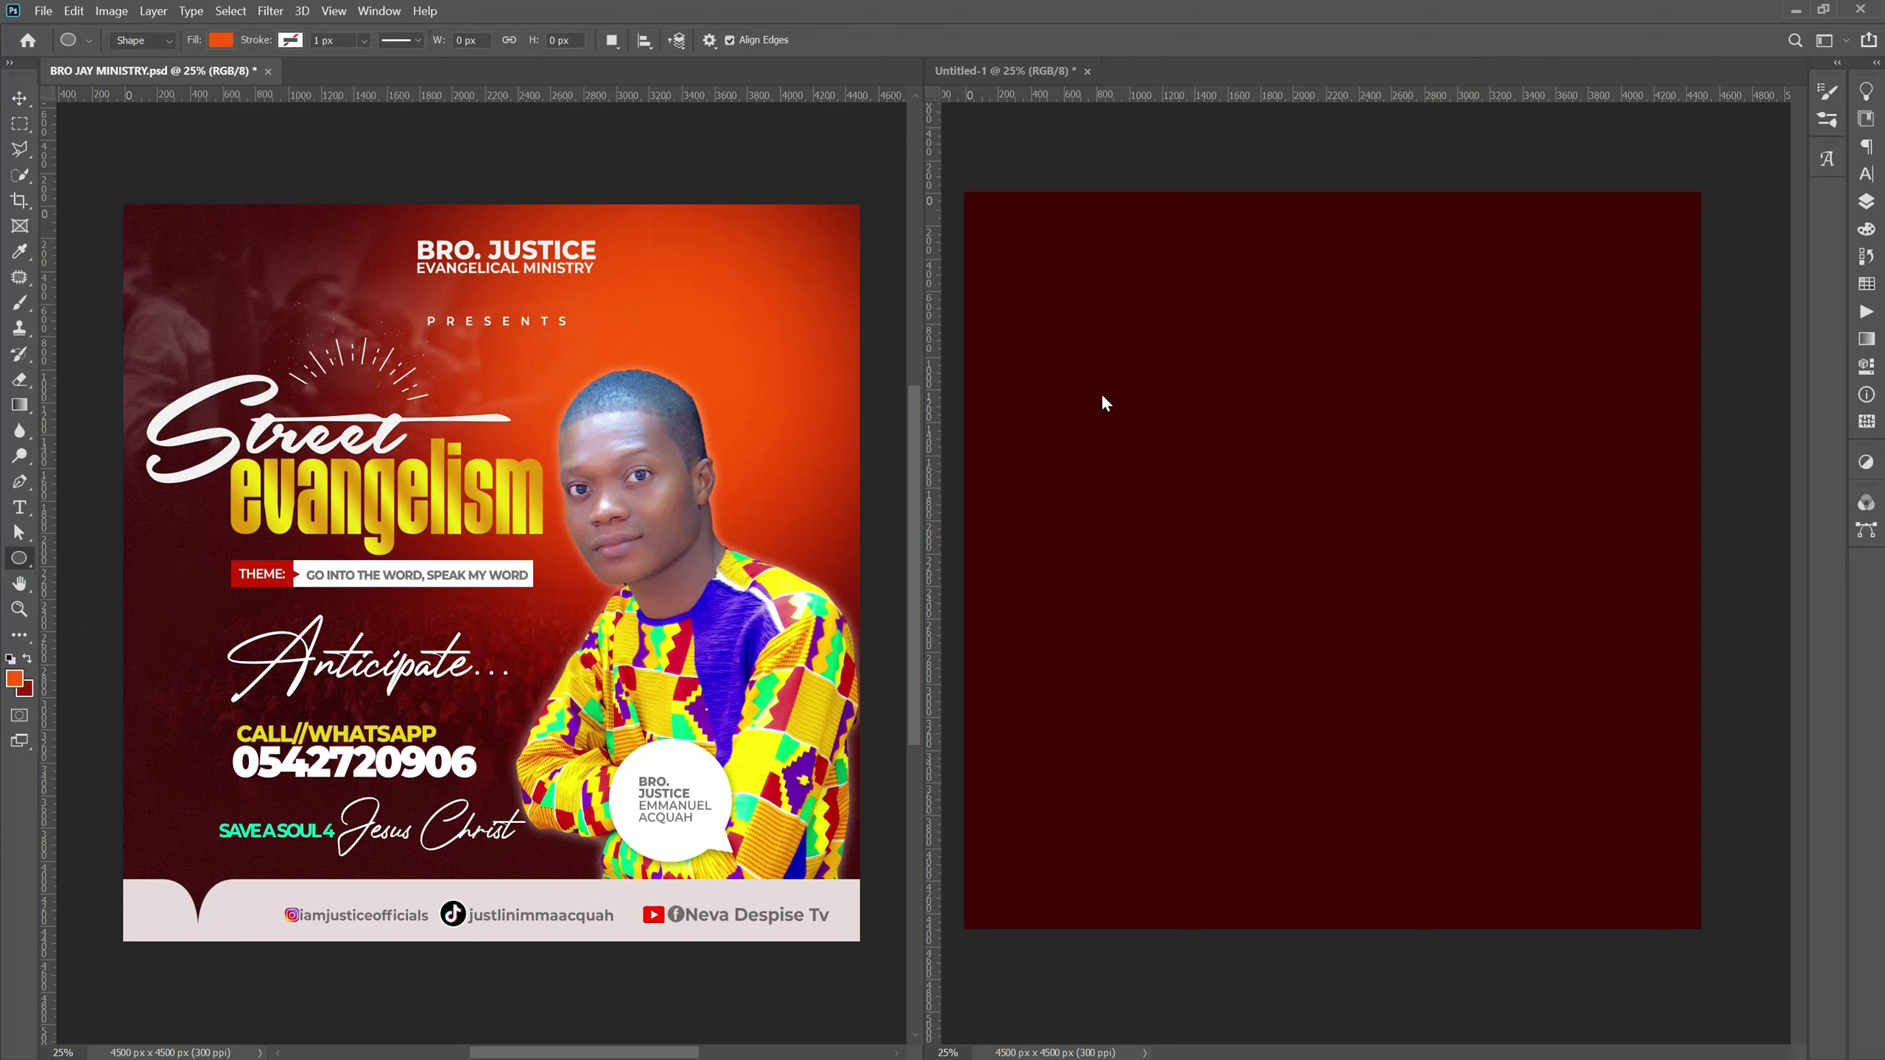
left_click(1295, 297)
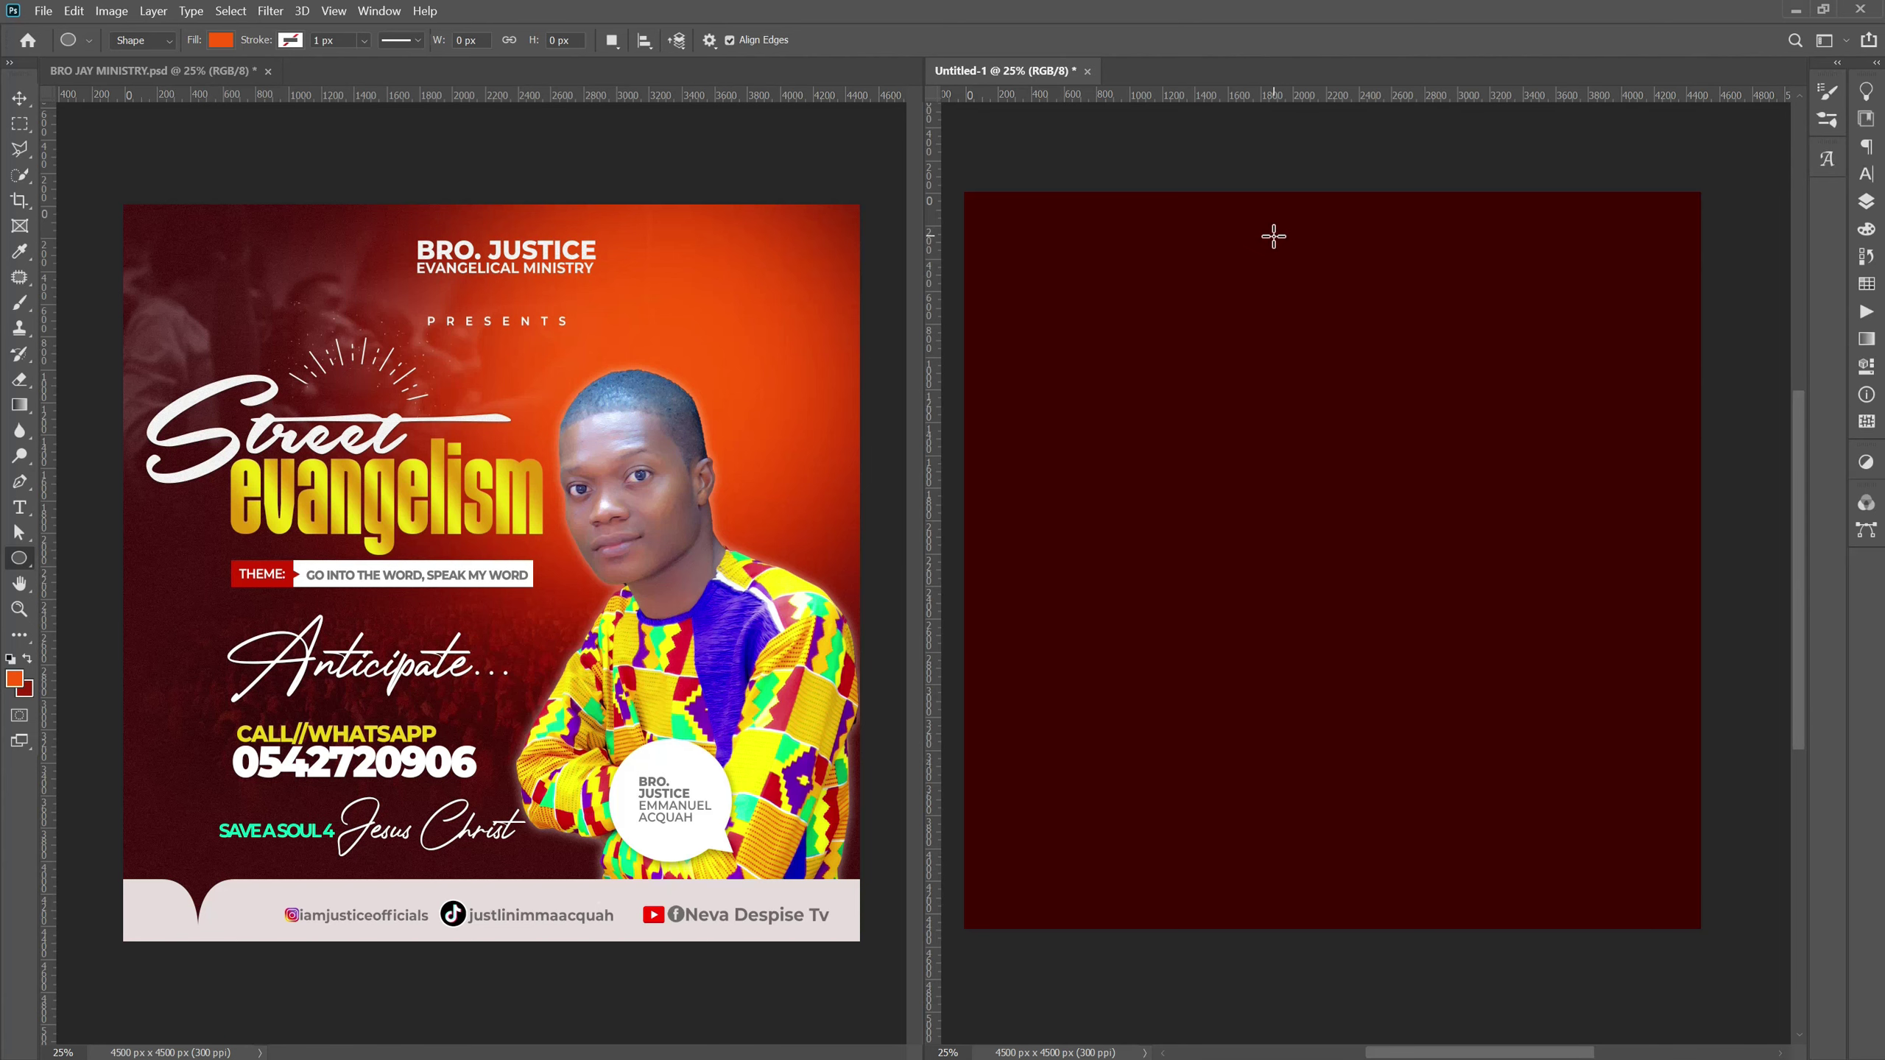
left_click_drag(1273, 236, 1752, 715)
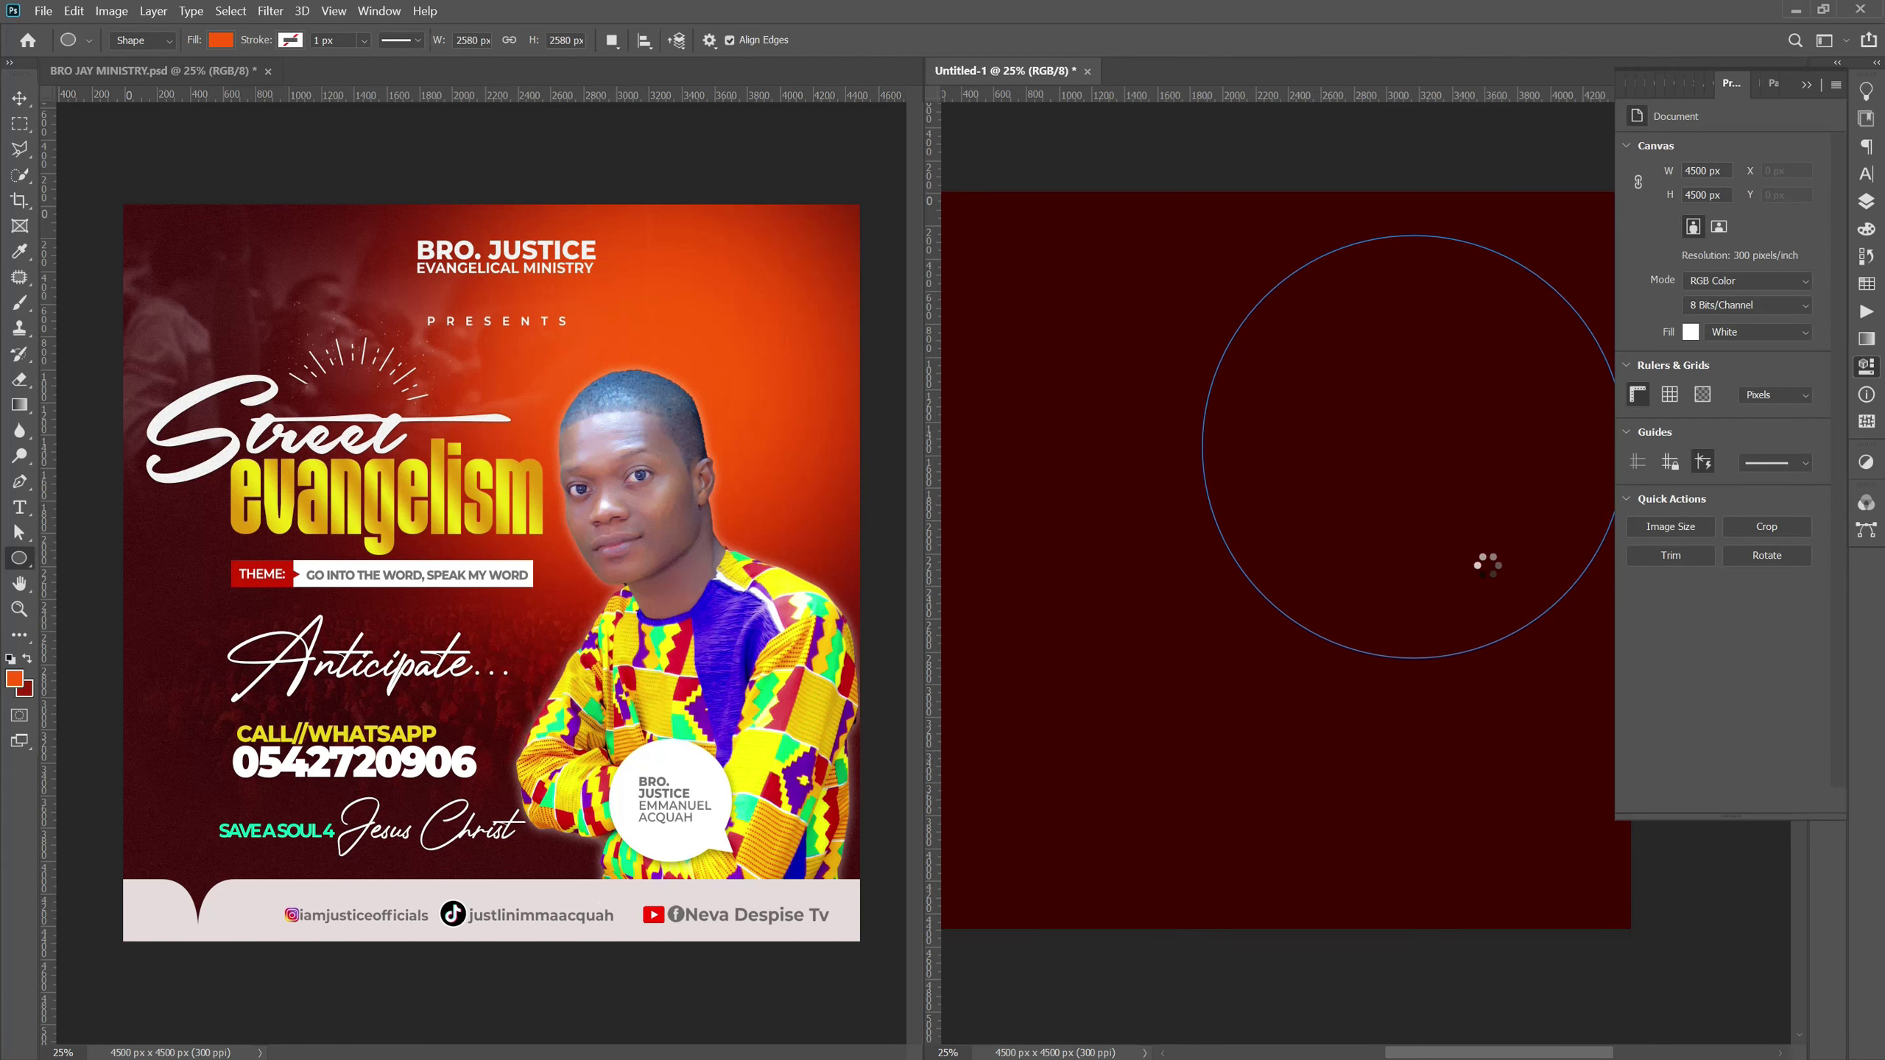
left_click(19, 98)
left_click(1066, 606)
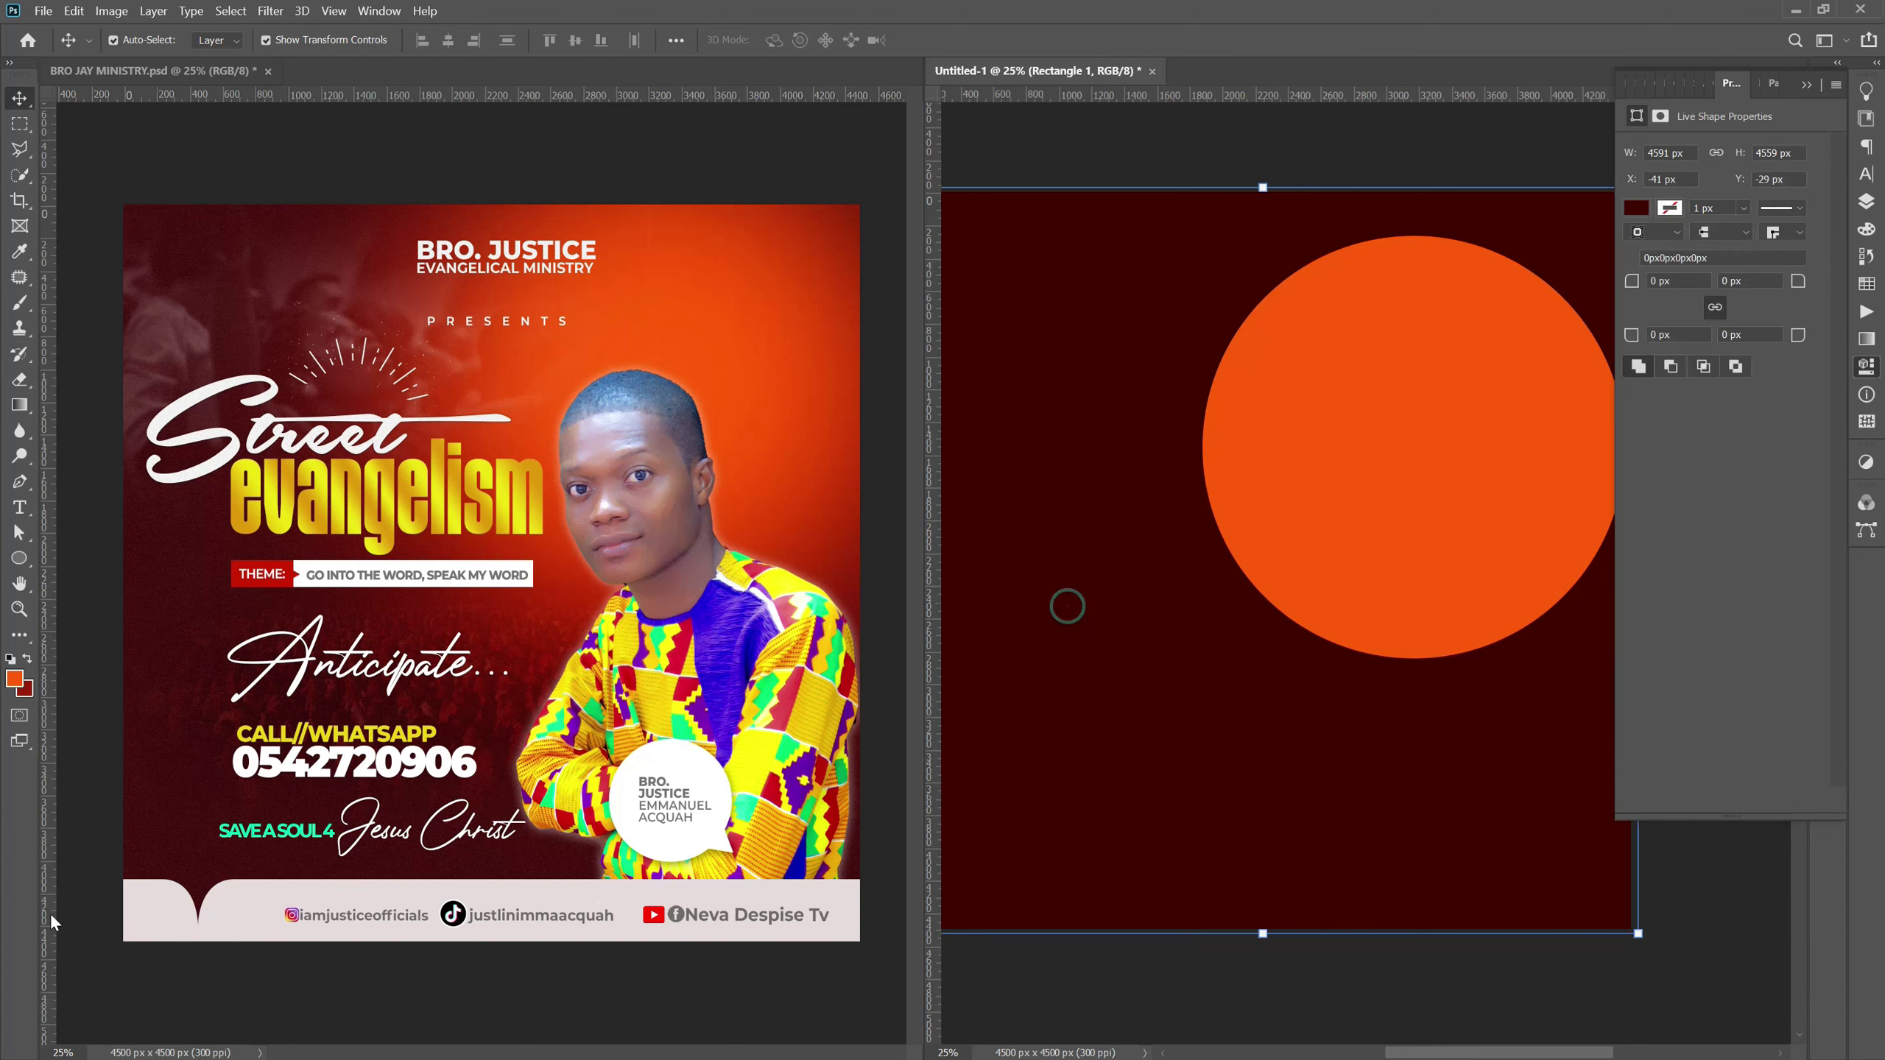
On a new layer, draw a 2916 × 2916 px dark red circle overlapping the orange circle's lower part.
left_click(28, 658)
left_click(19, 557)
mouse_move(1837, 199)
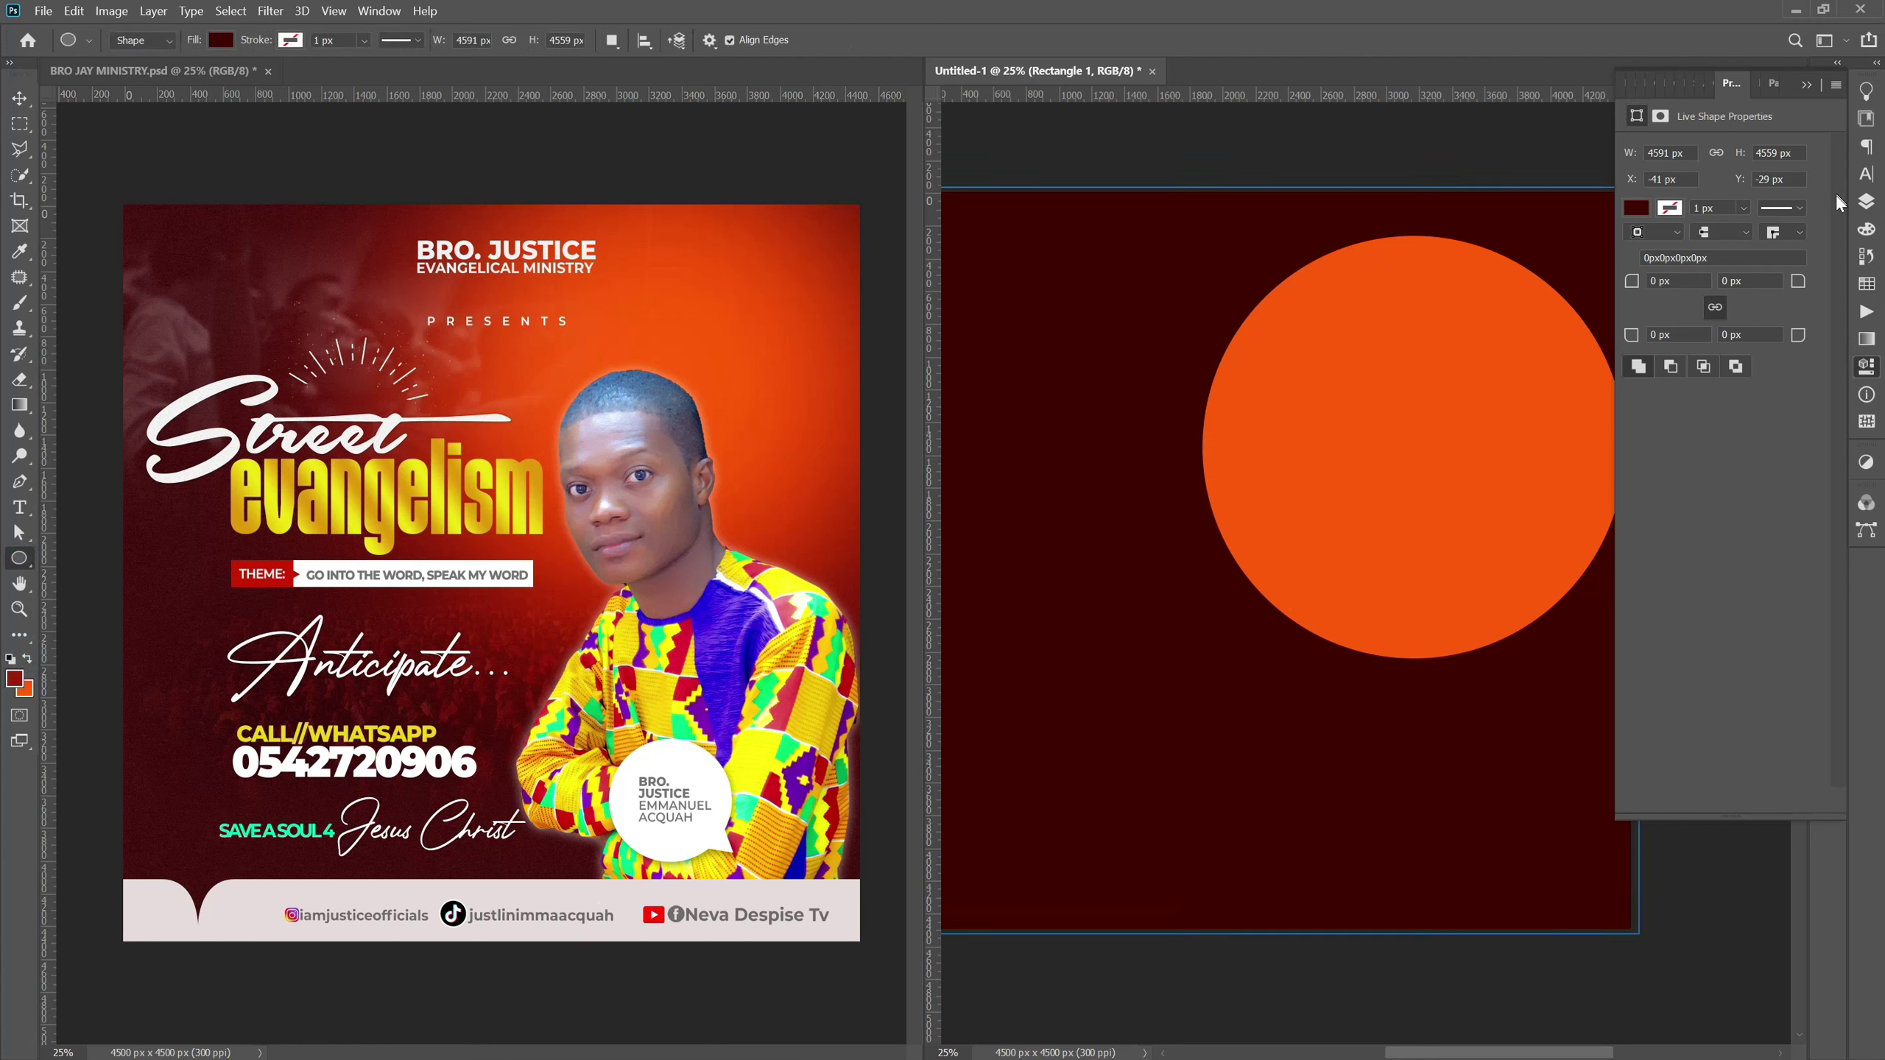
left_click(1866, 201)
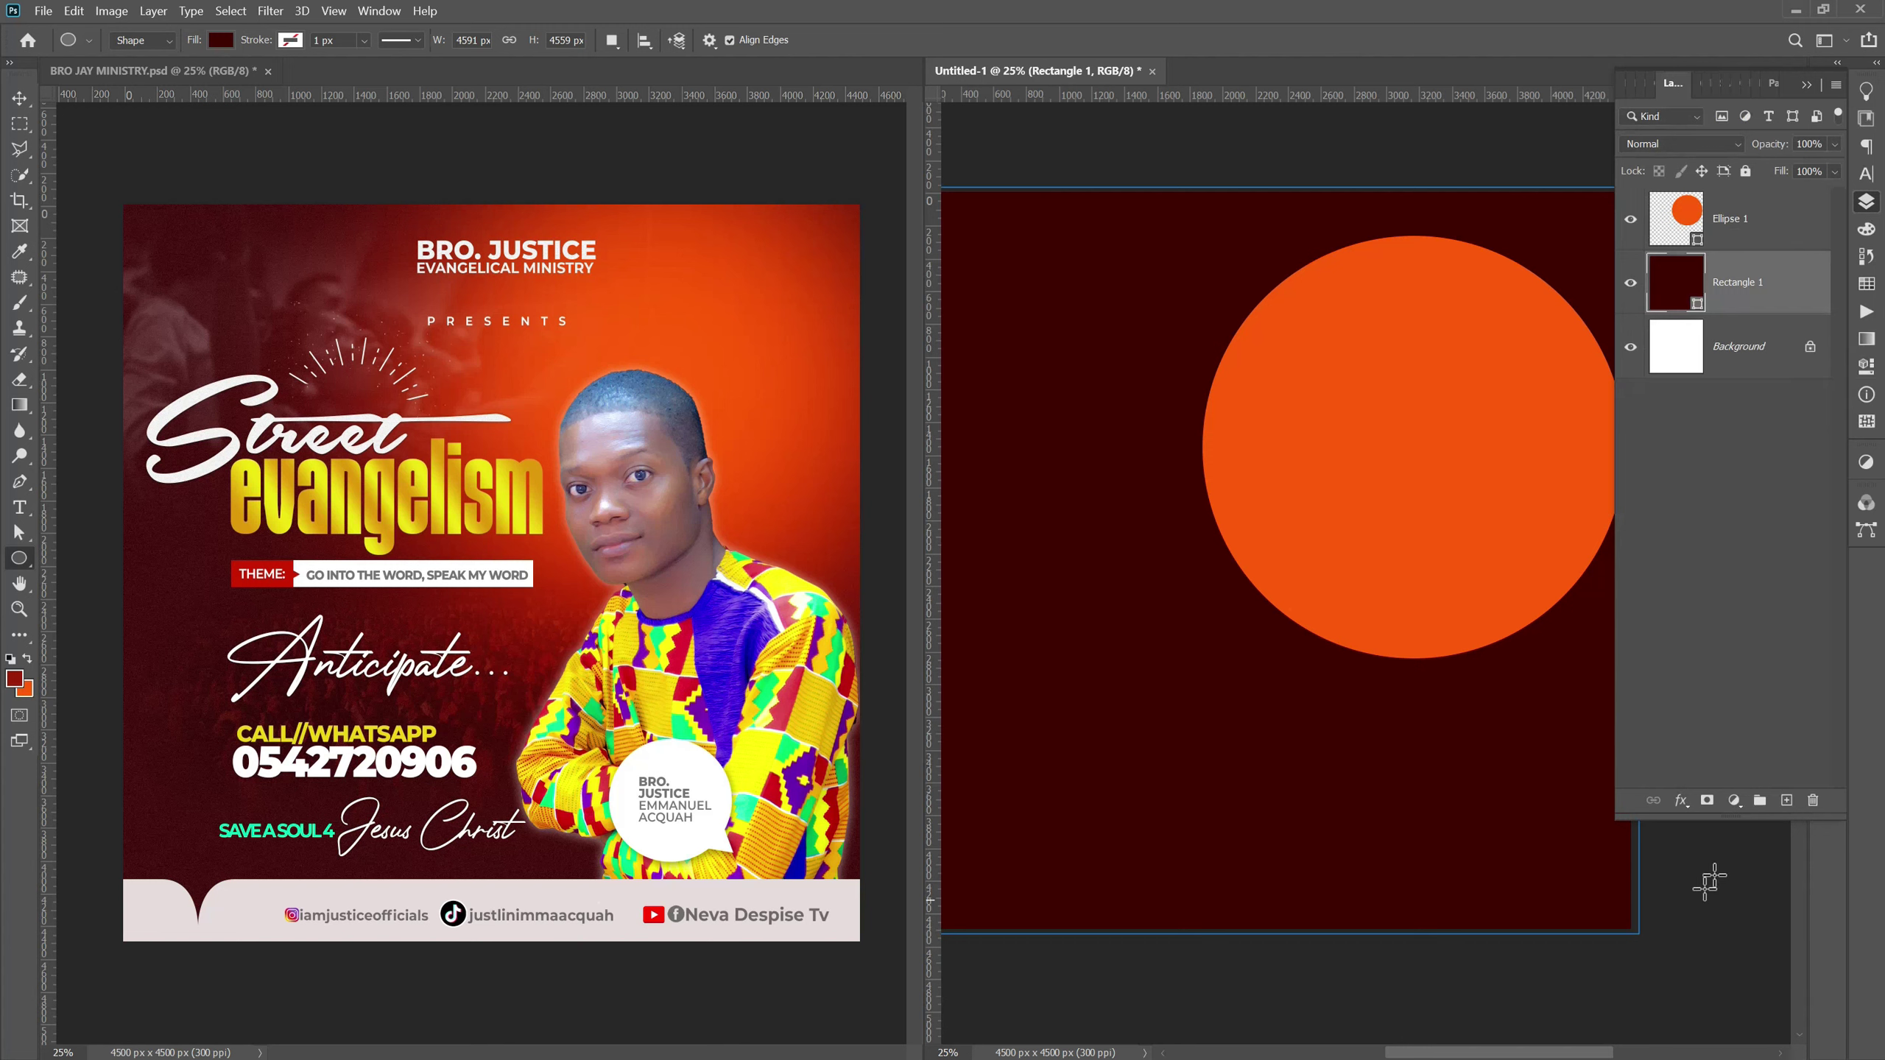
left_click(1786, 799)
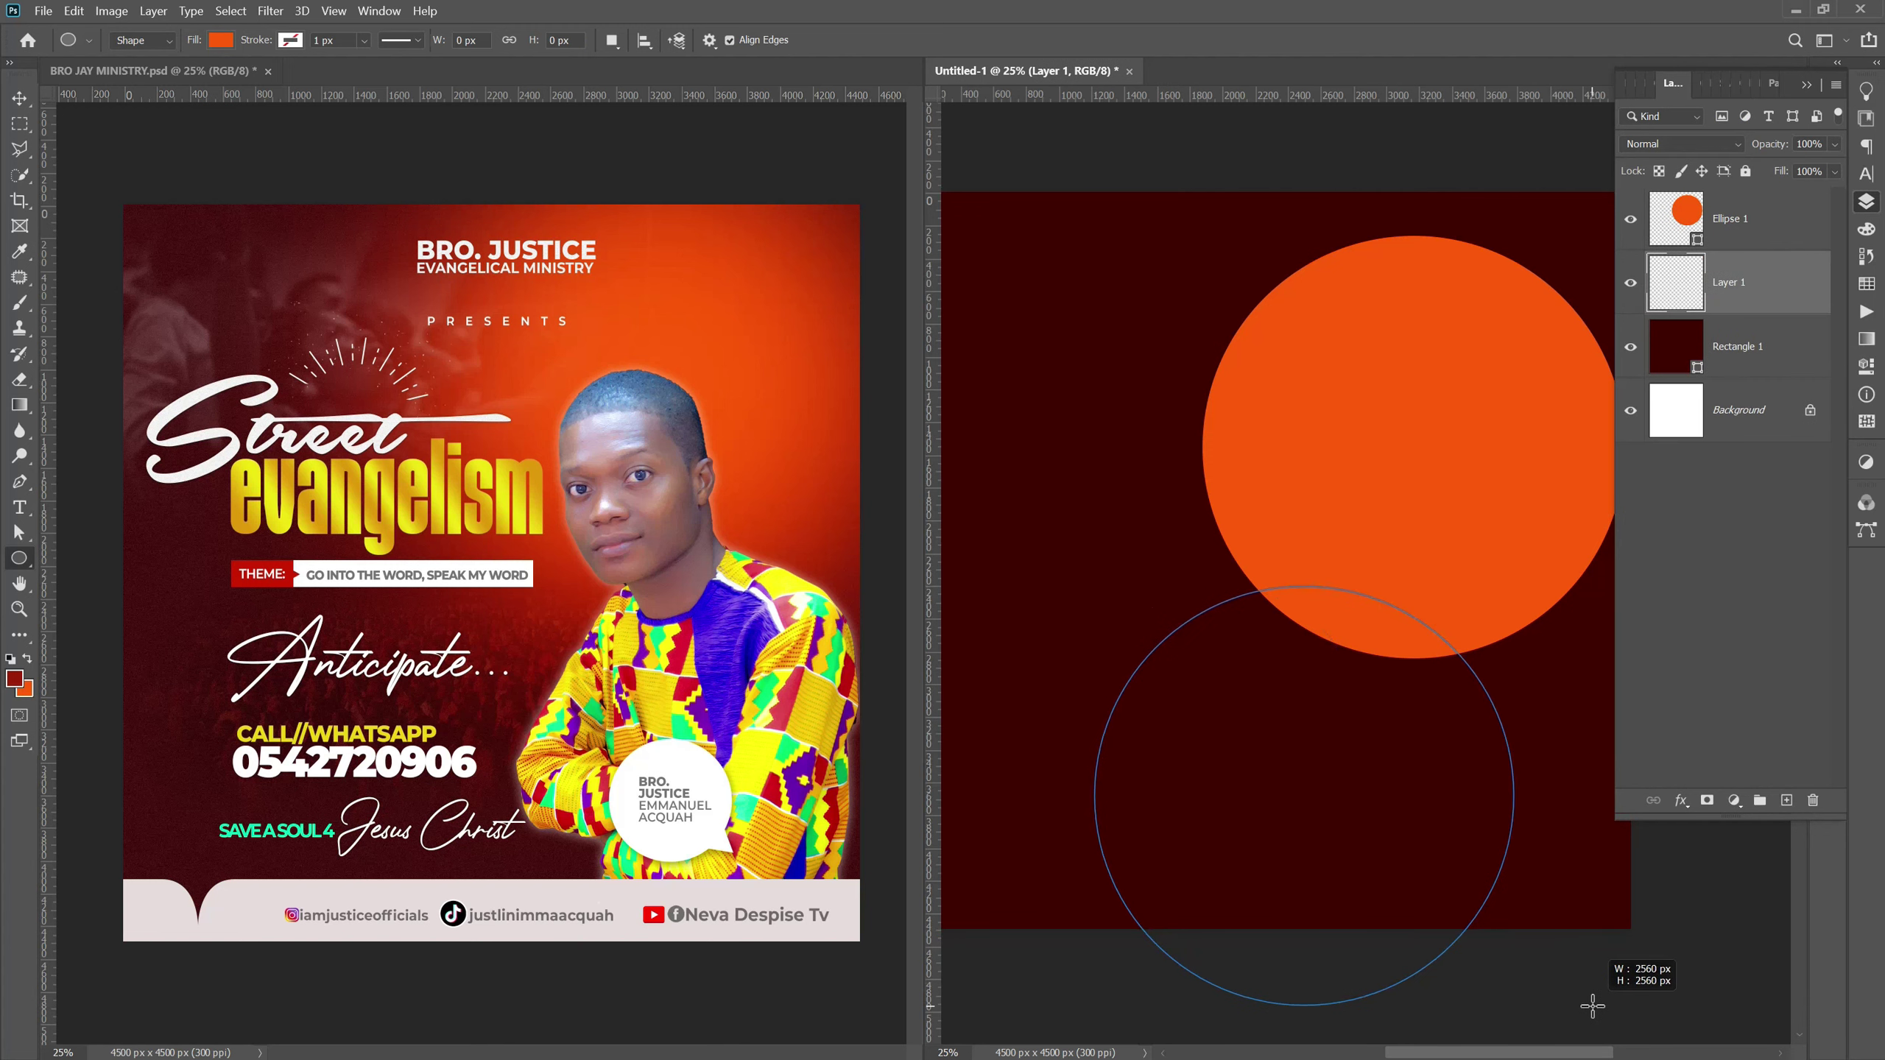
left_click_drag(1096, 588, 1513, 1005)
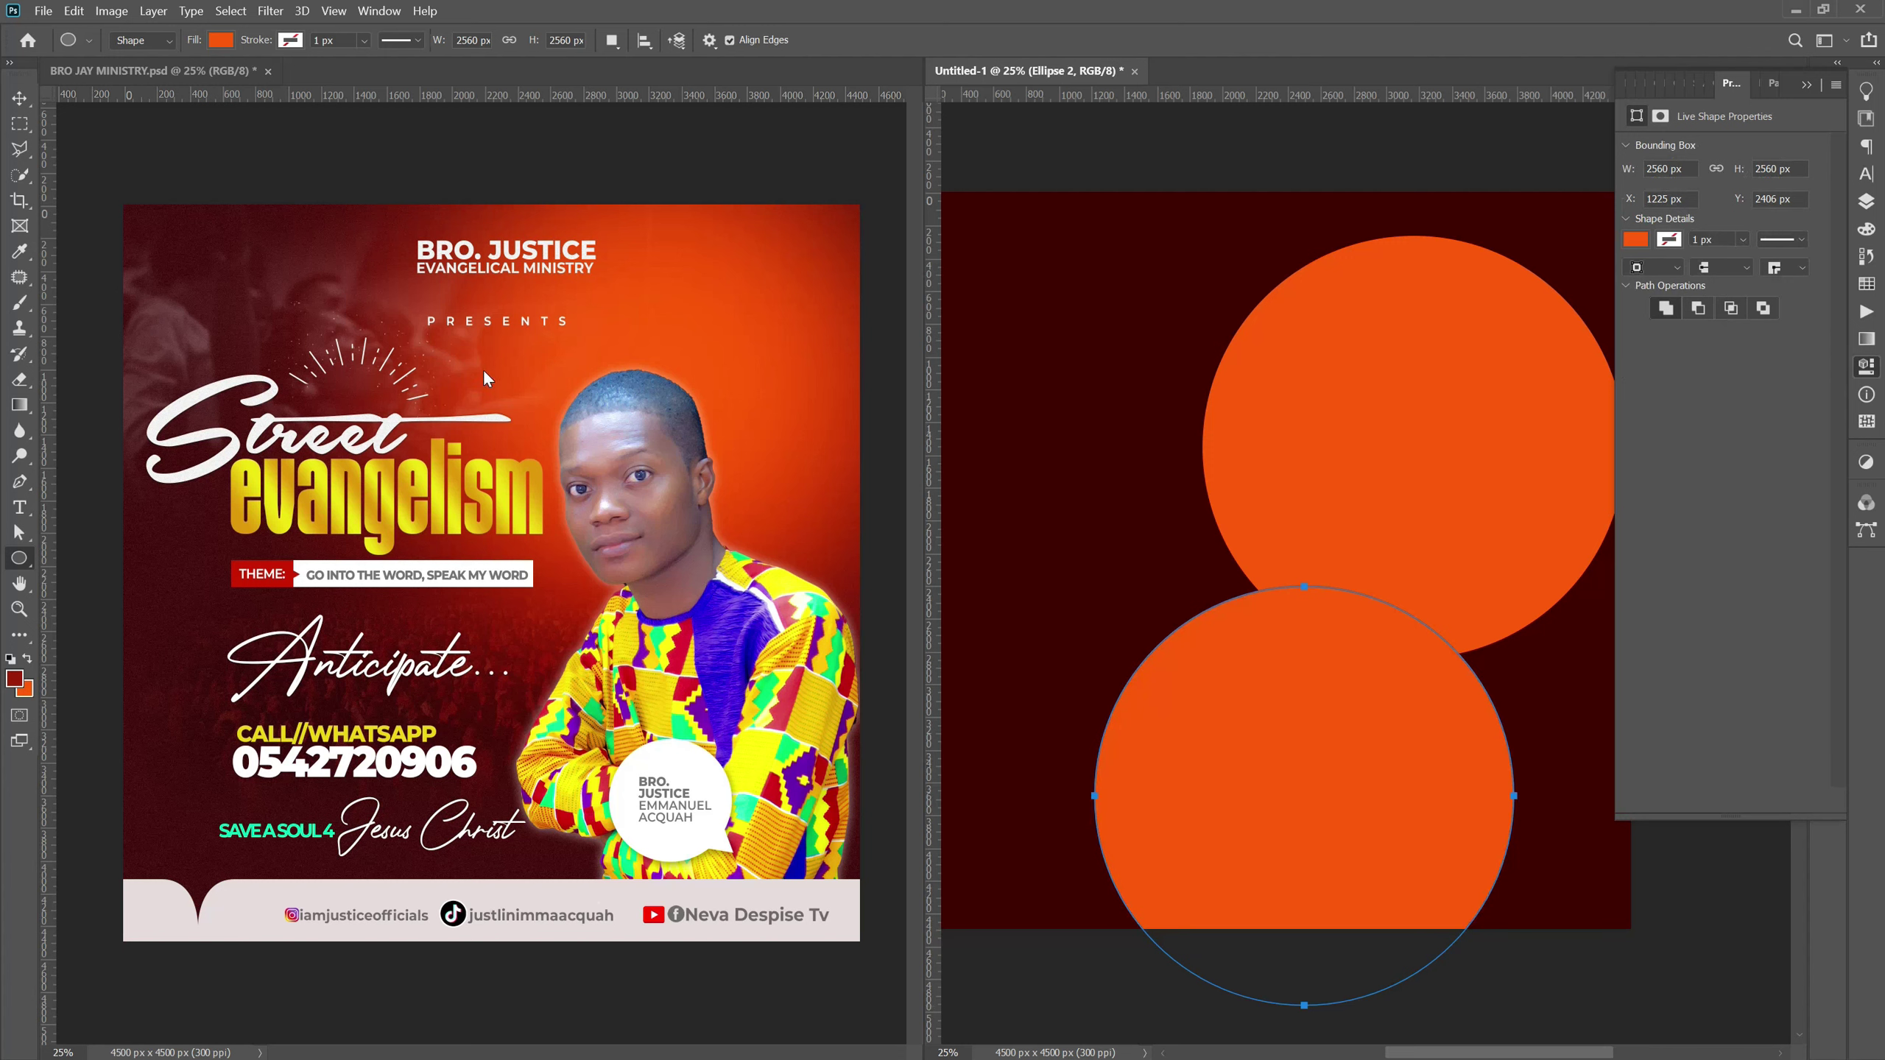
key("ctrl+z")
key("x")
key("x")
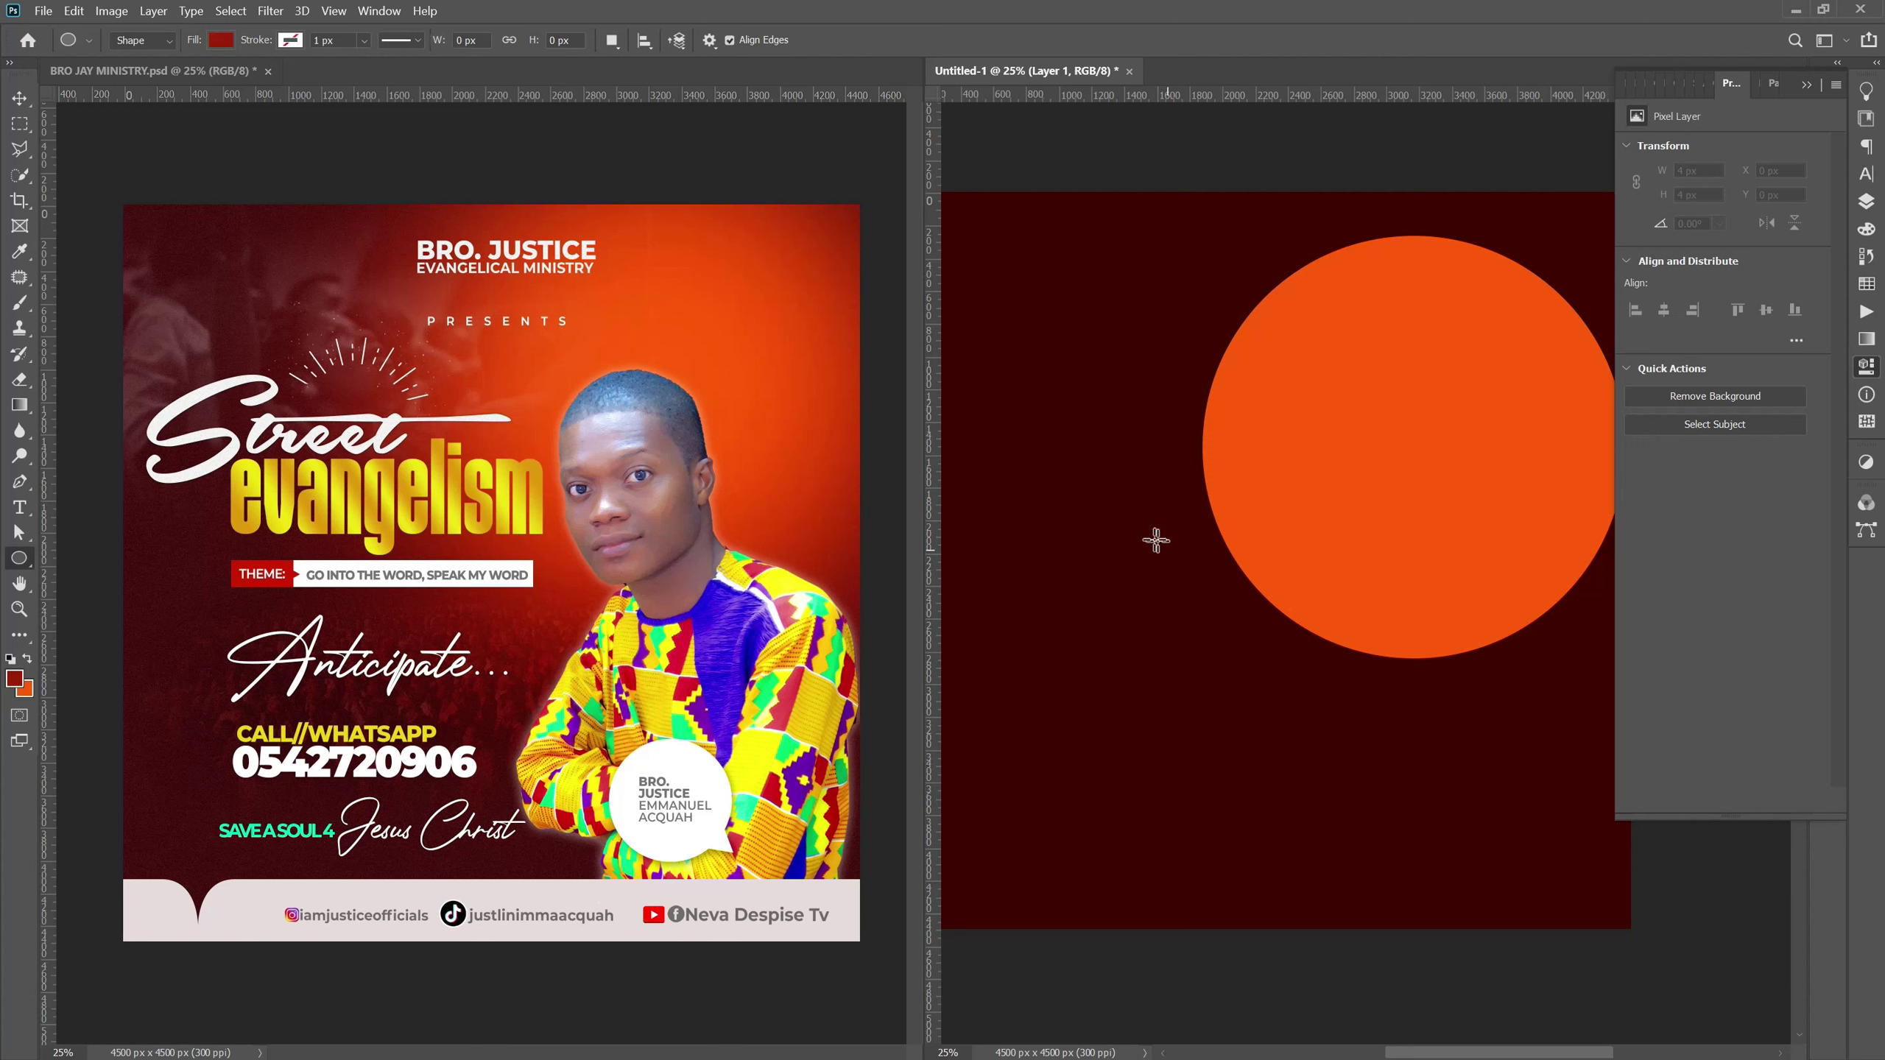
left_click_drag(1069, 477, 1547, 955)
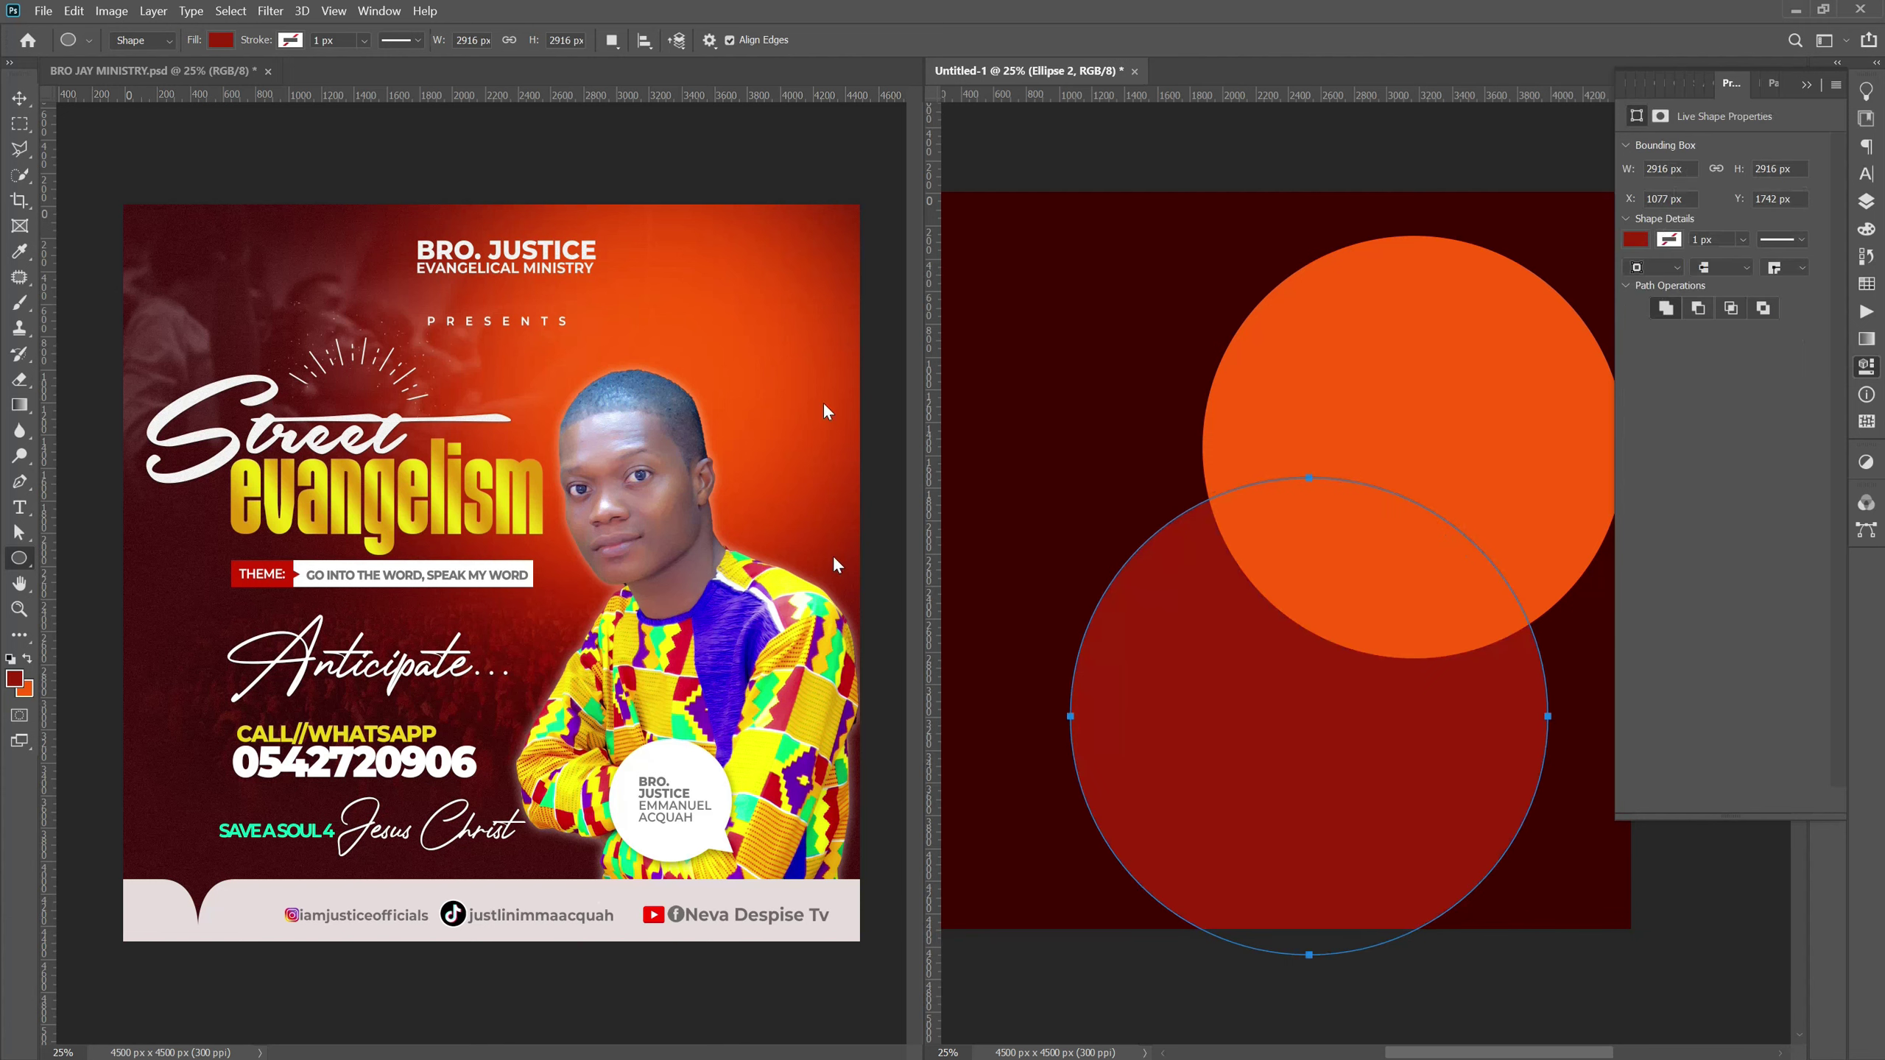
Shrink the orange circle to about 58% and move it to the lower-left.
left_click(19, 98)
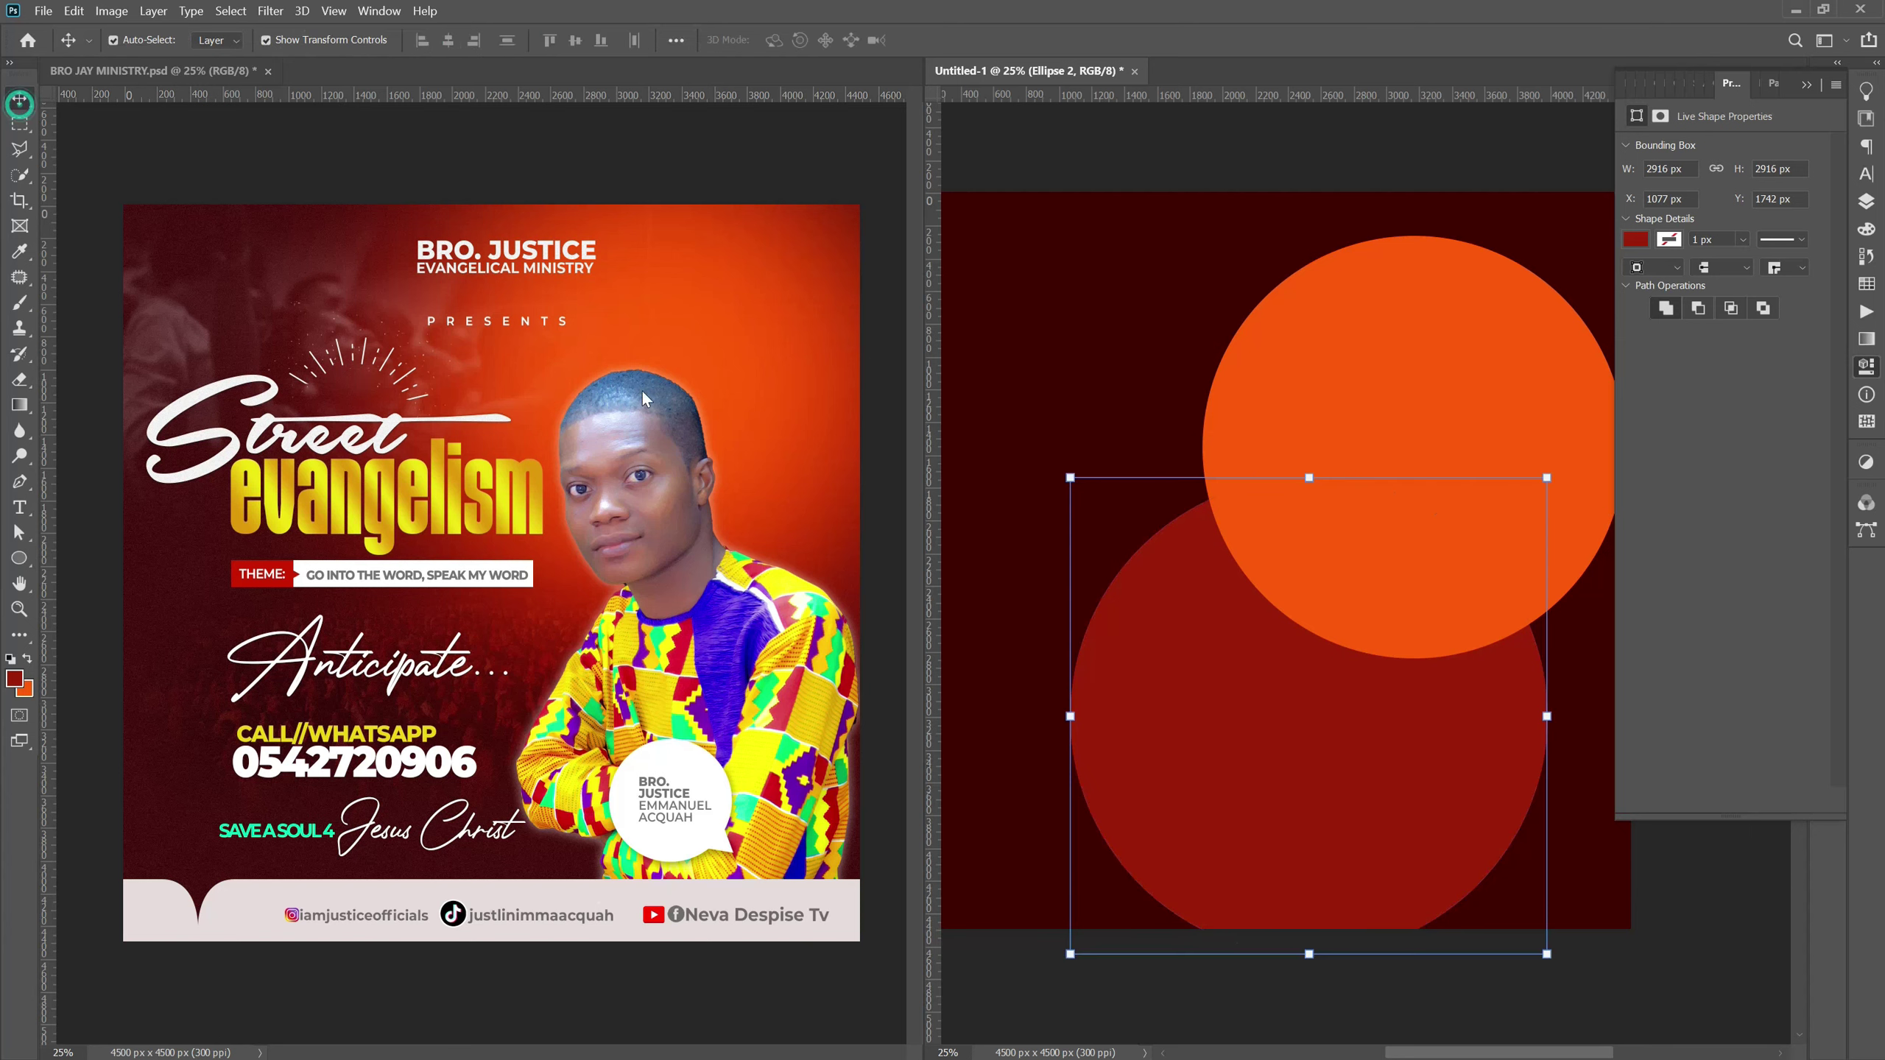
left_click_drag(1379, 870, 1320, 694)
scroll(1315, 702, "down", 1)
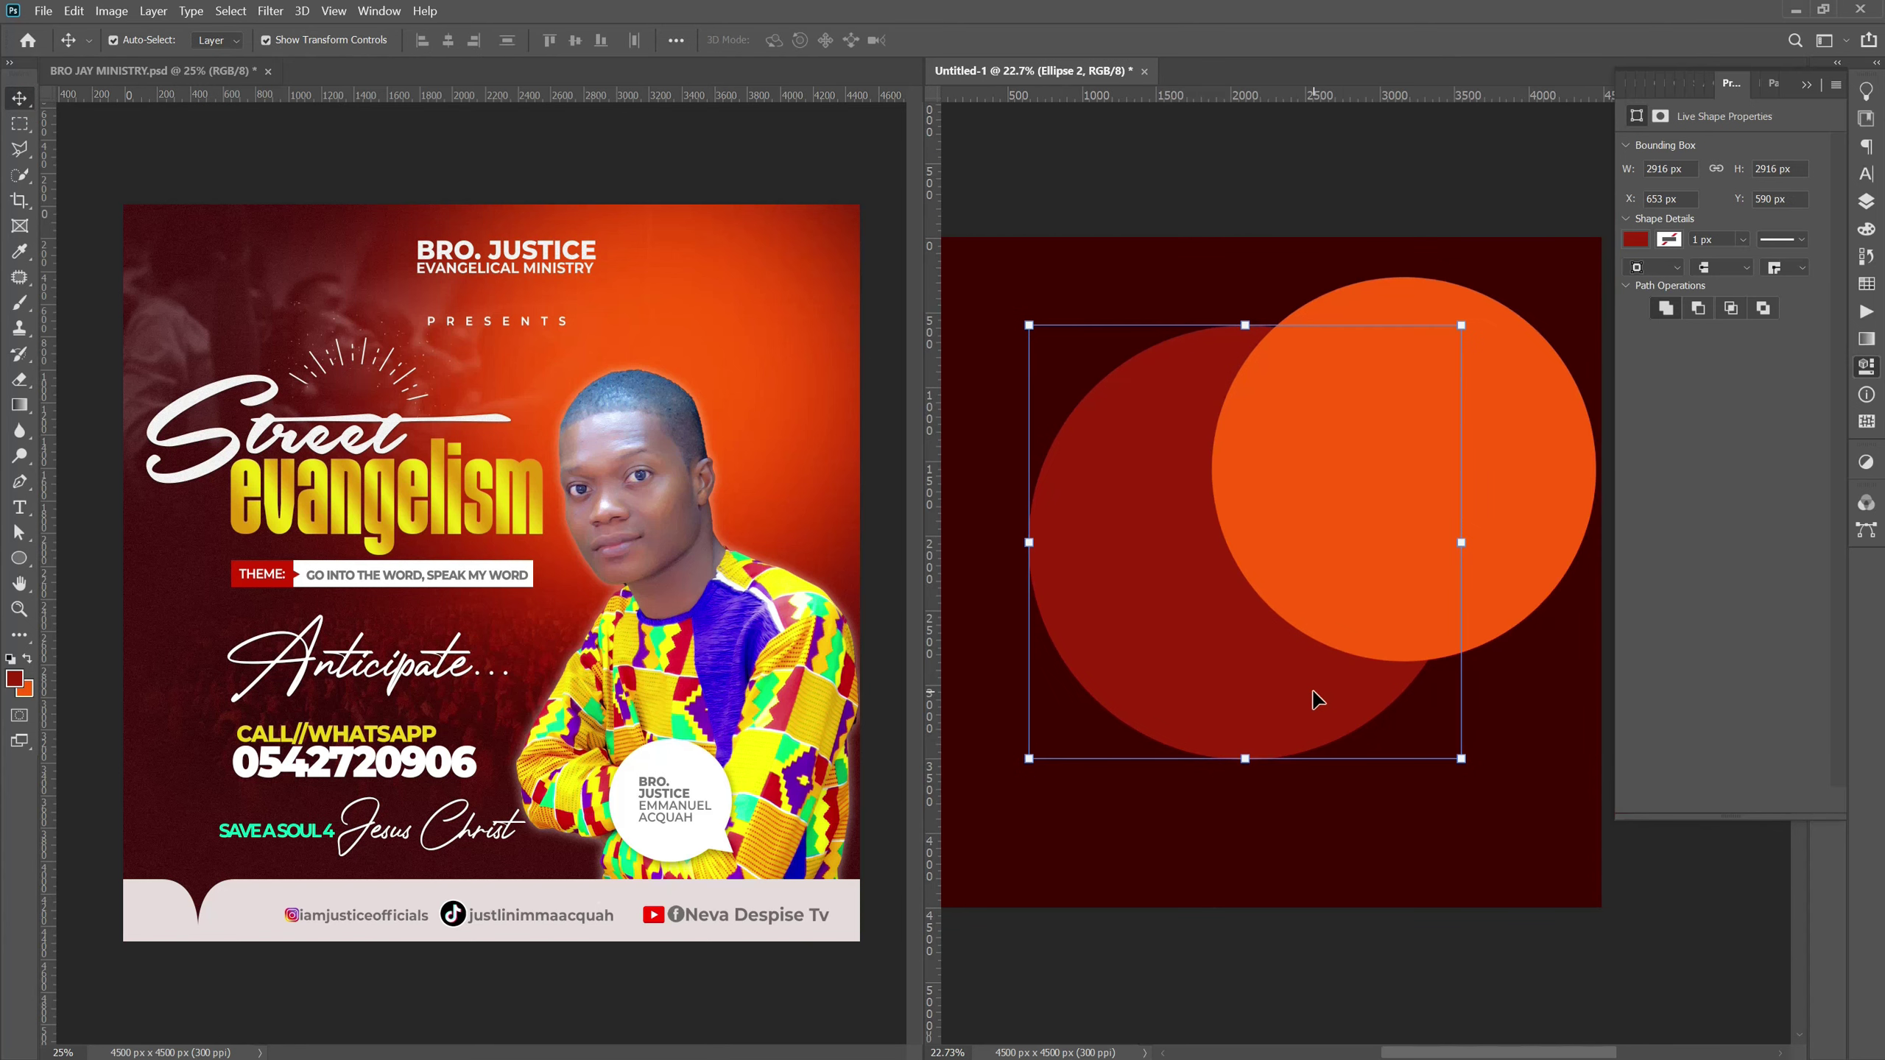
scroll(1315, 701, "down", 1)
left_click(1358, 509)
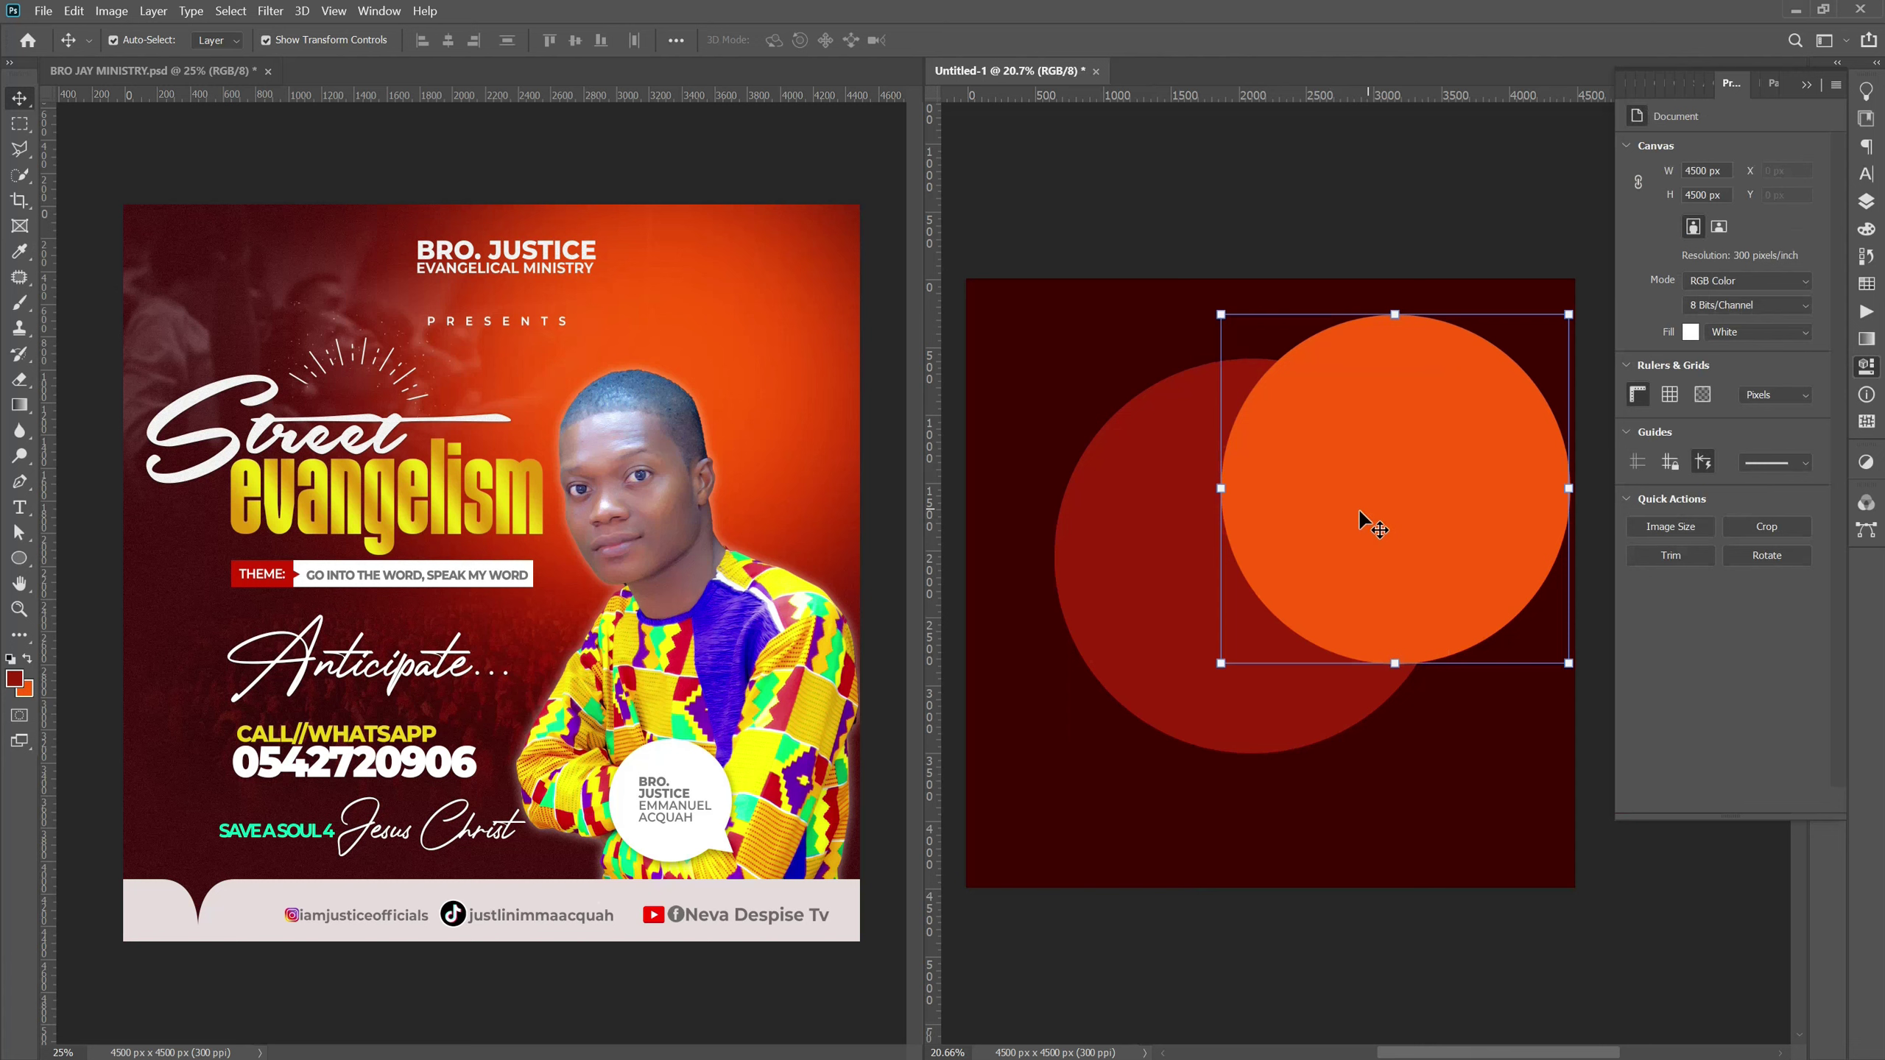
left_click_drag(1401, 315, 1395, 460)
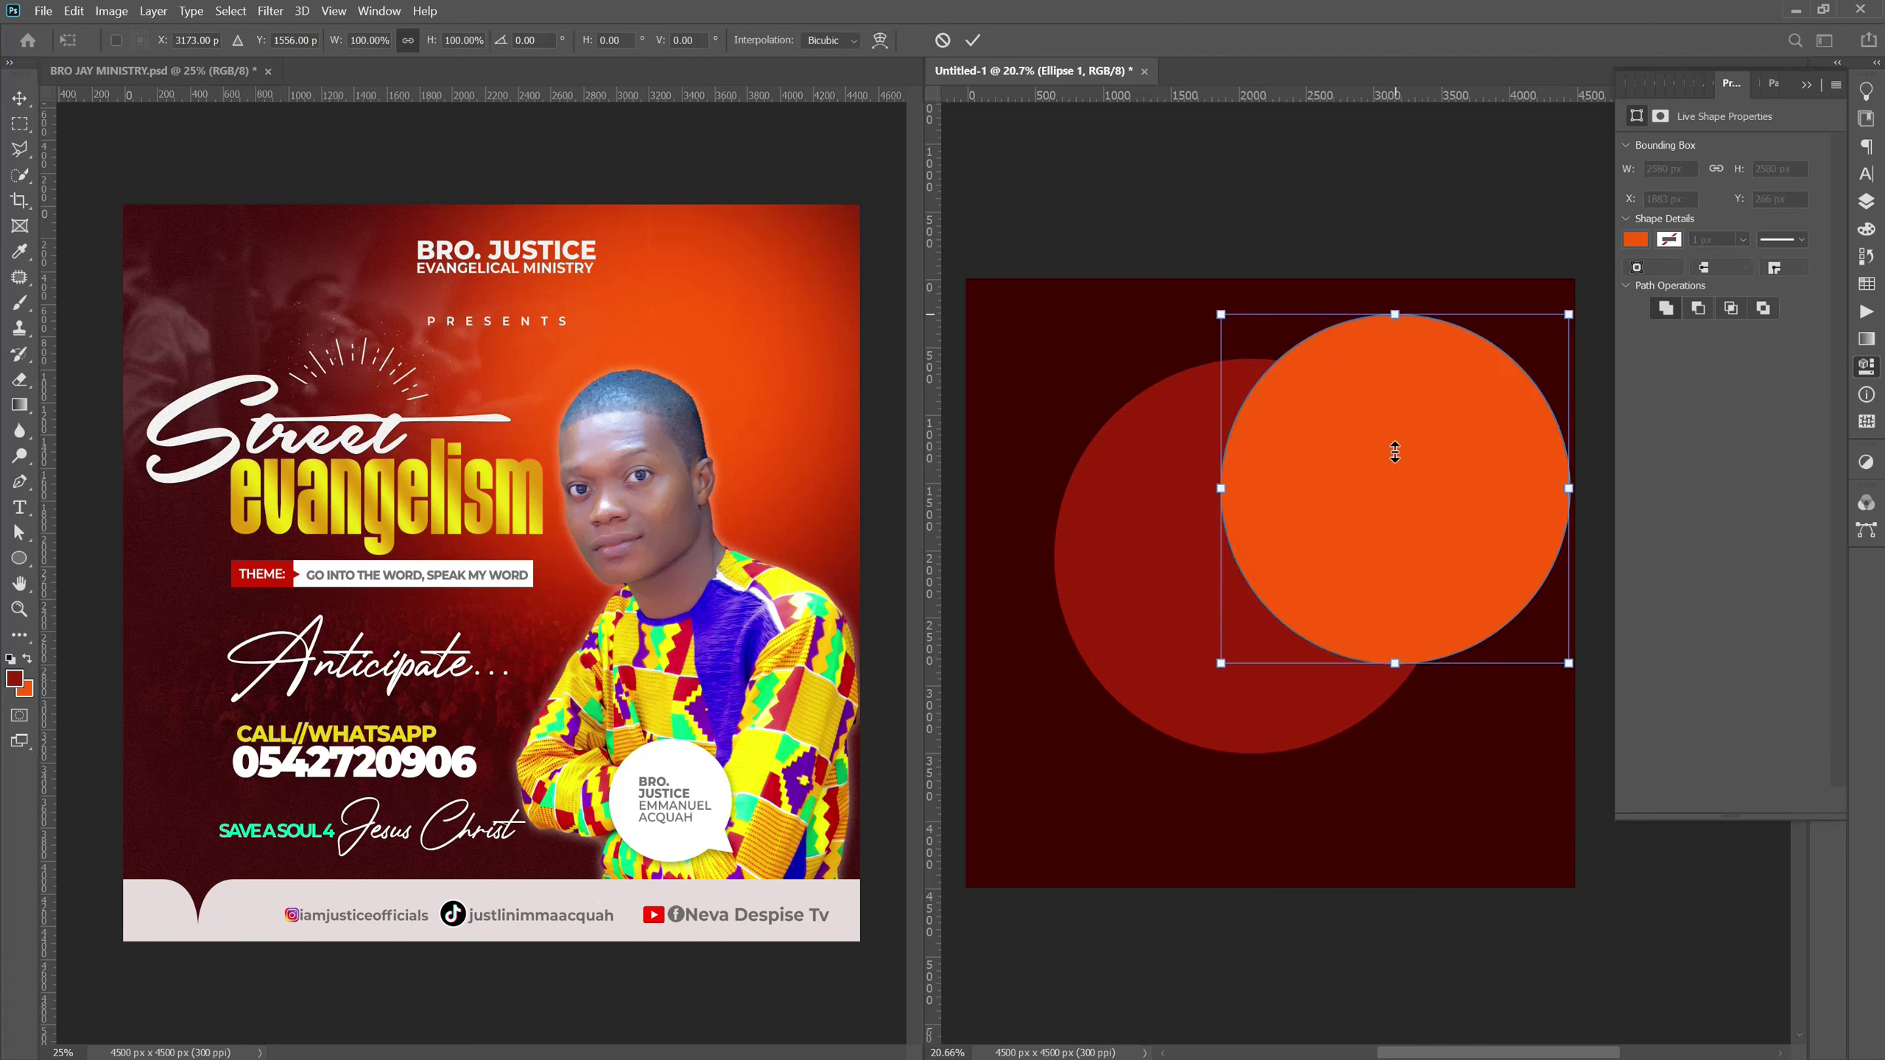
key("Return")
left_click_drag(1374, 541, 1147, 753)
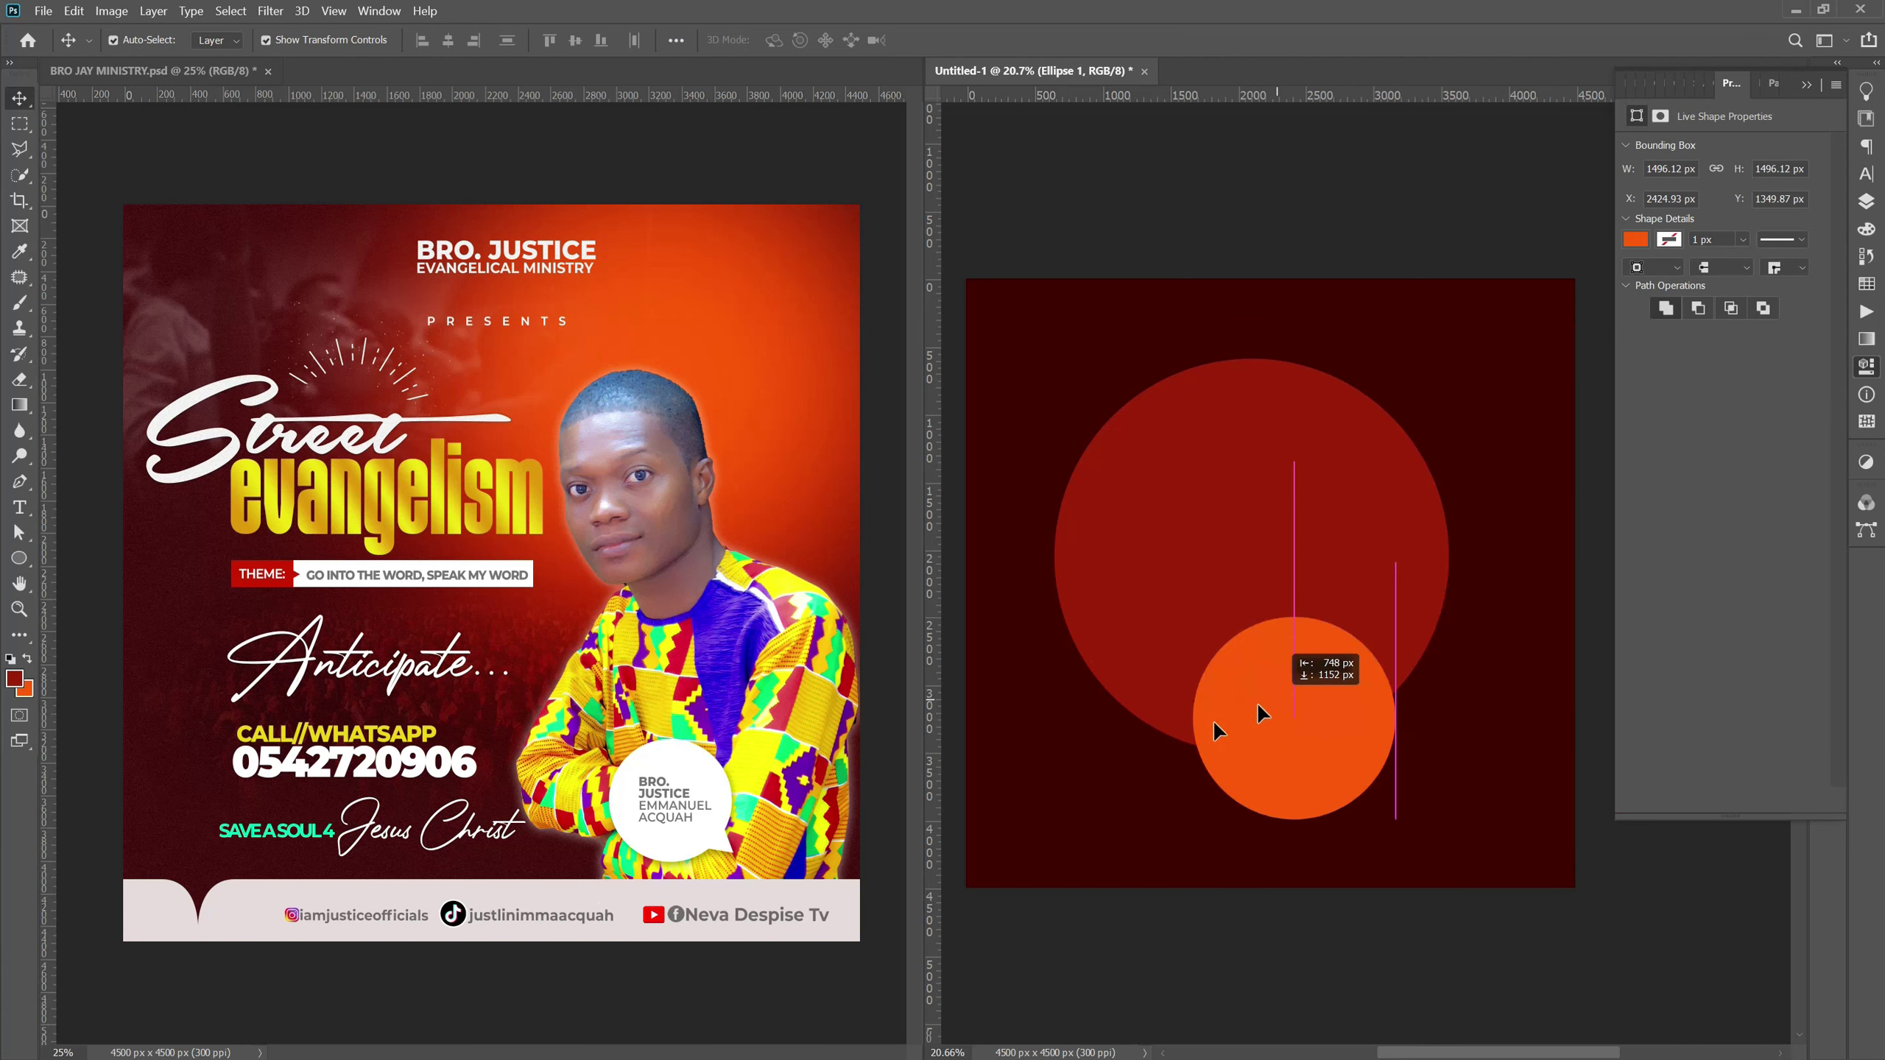
Move the dark red circle to the top-right and enlarge it to about 121%.
left_click_drag(1168, 617, 1290, 472)
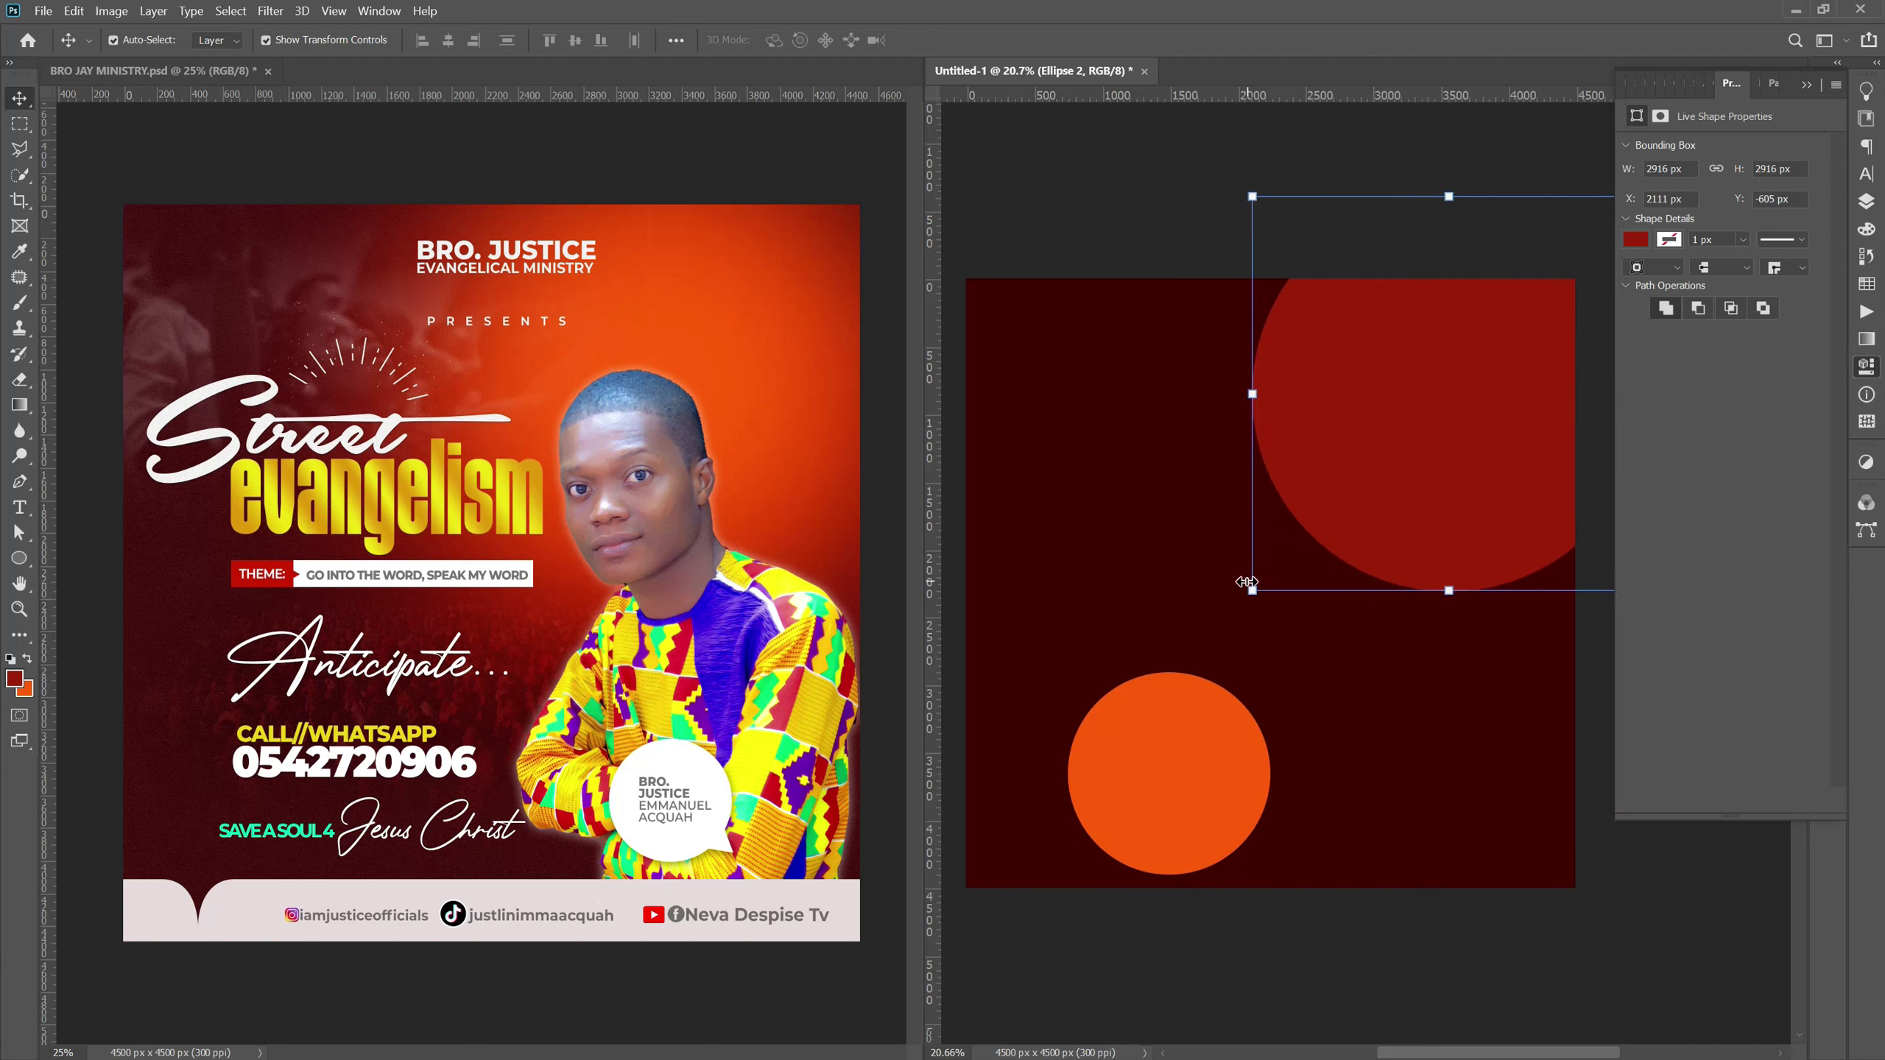
left_click_drag(1246, 581, 1164, 623)
key("Return")
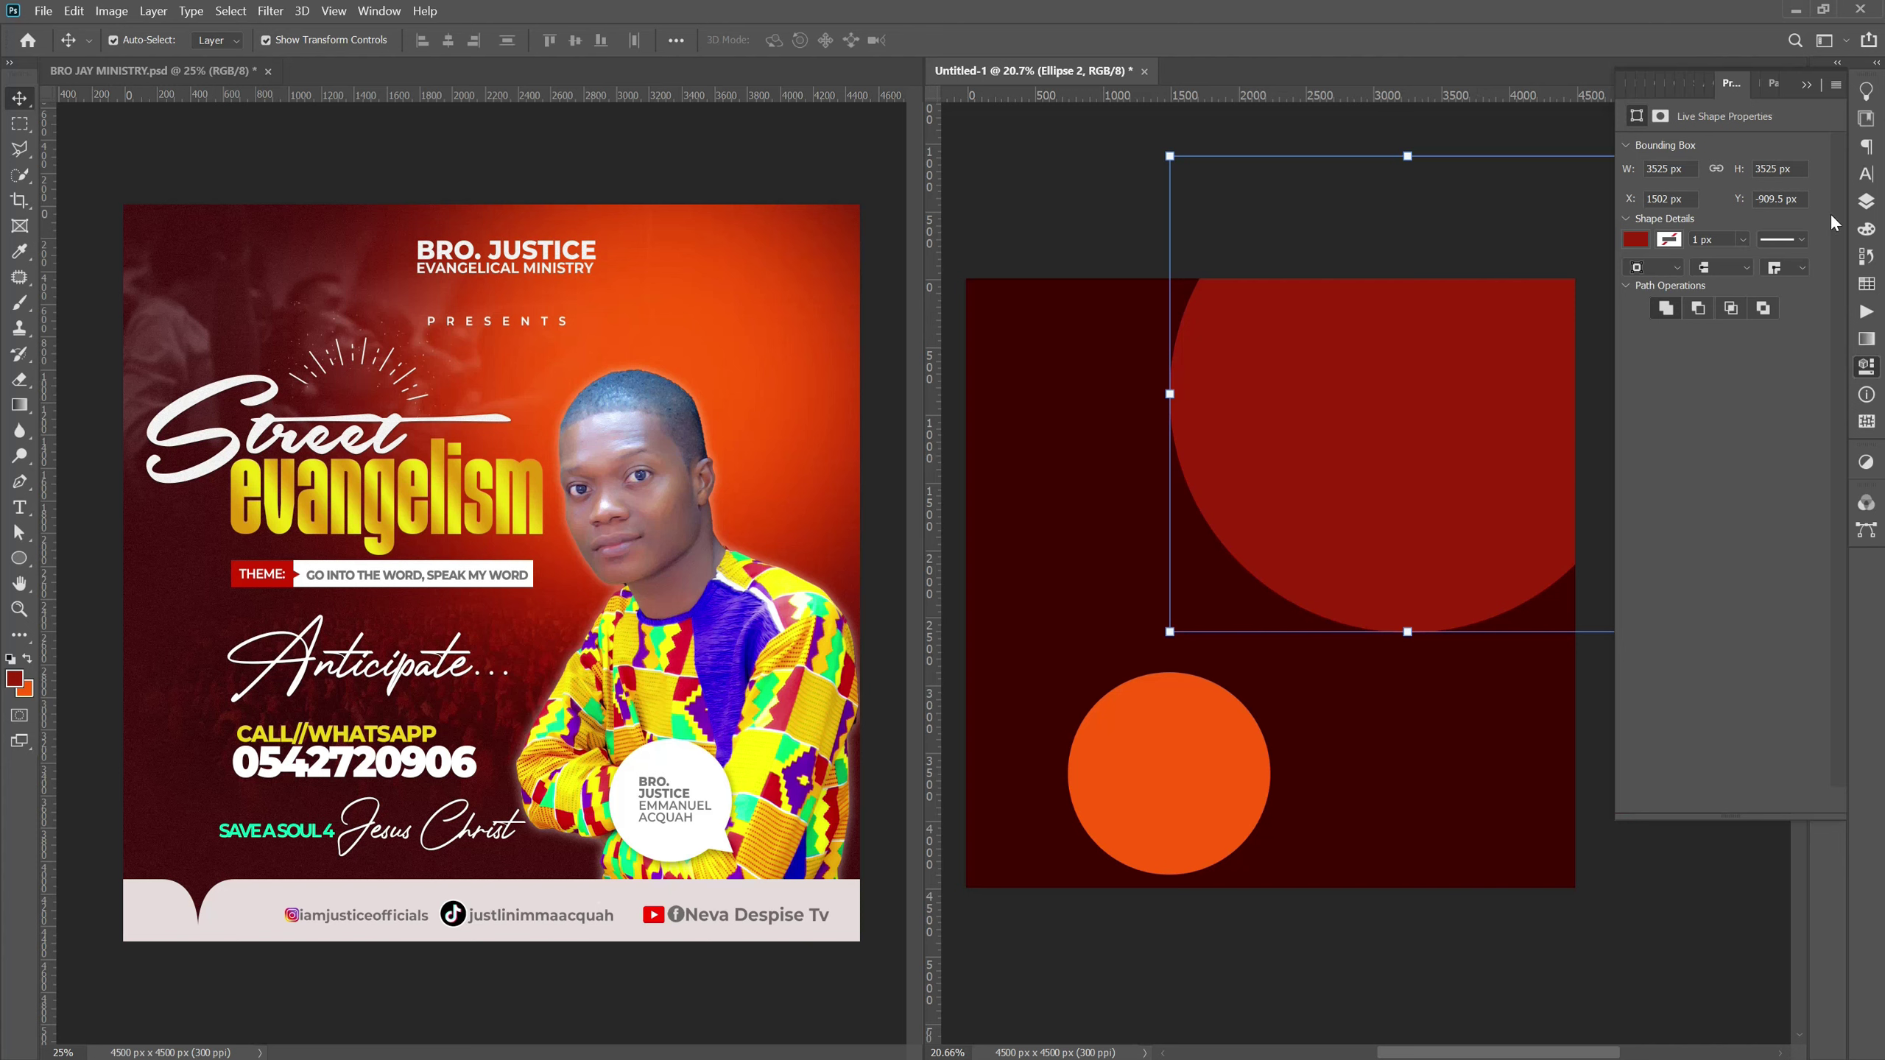
Rasterize the Ellipse 2 layer and nudge the red circle left and down.
left_click(1866, 202)
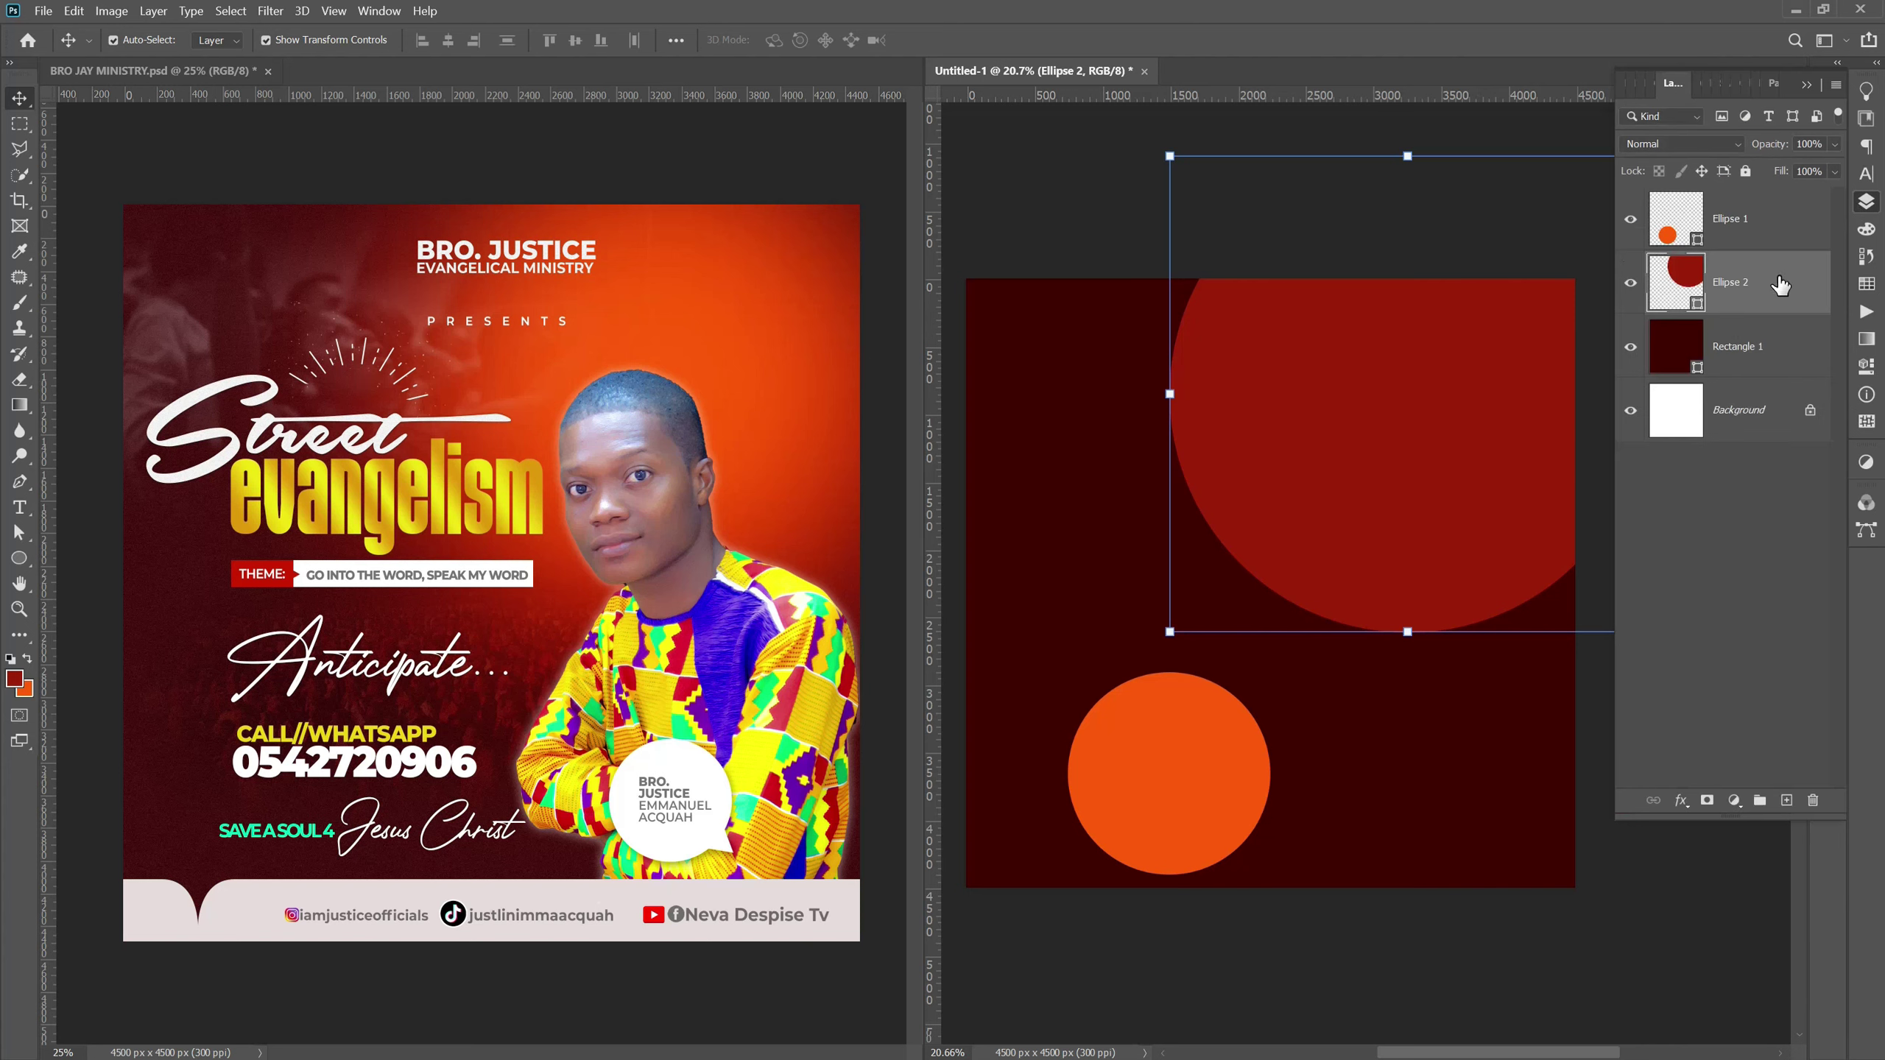
right_click(1774, 286)
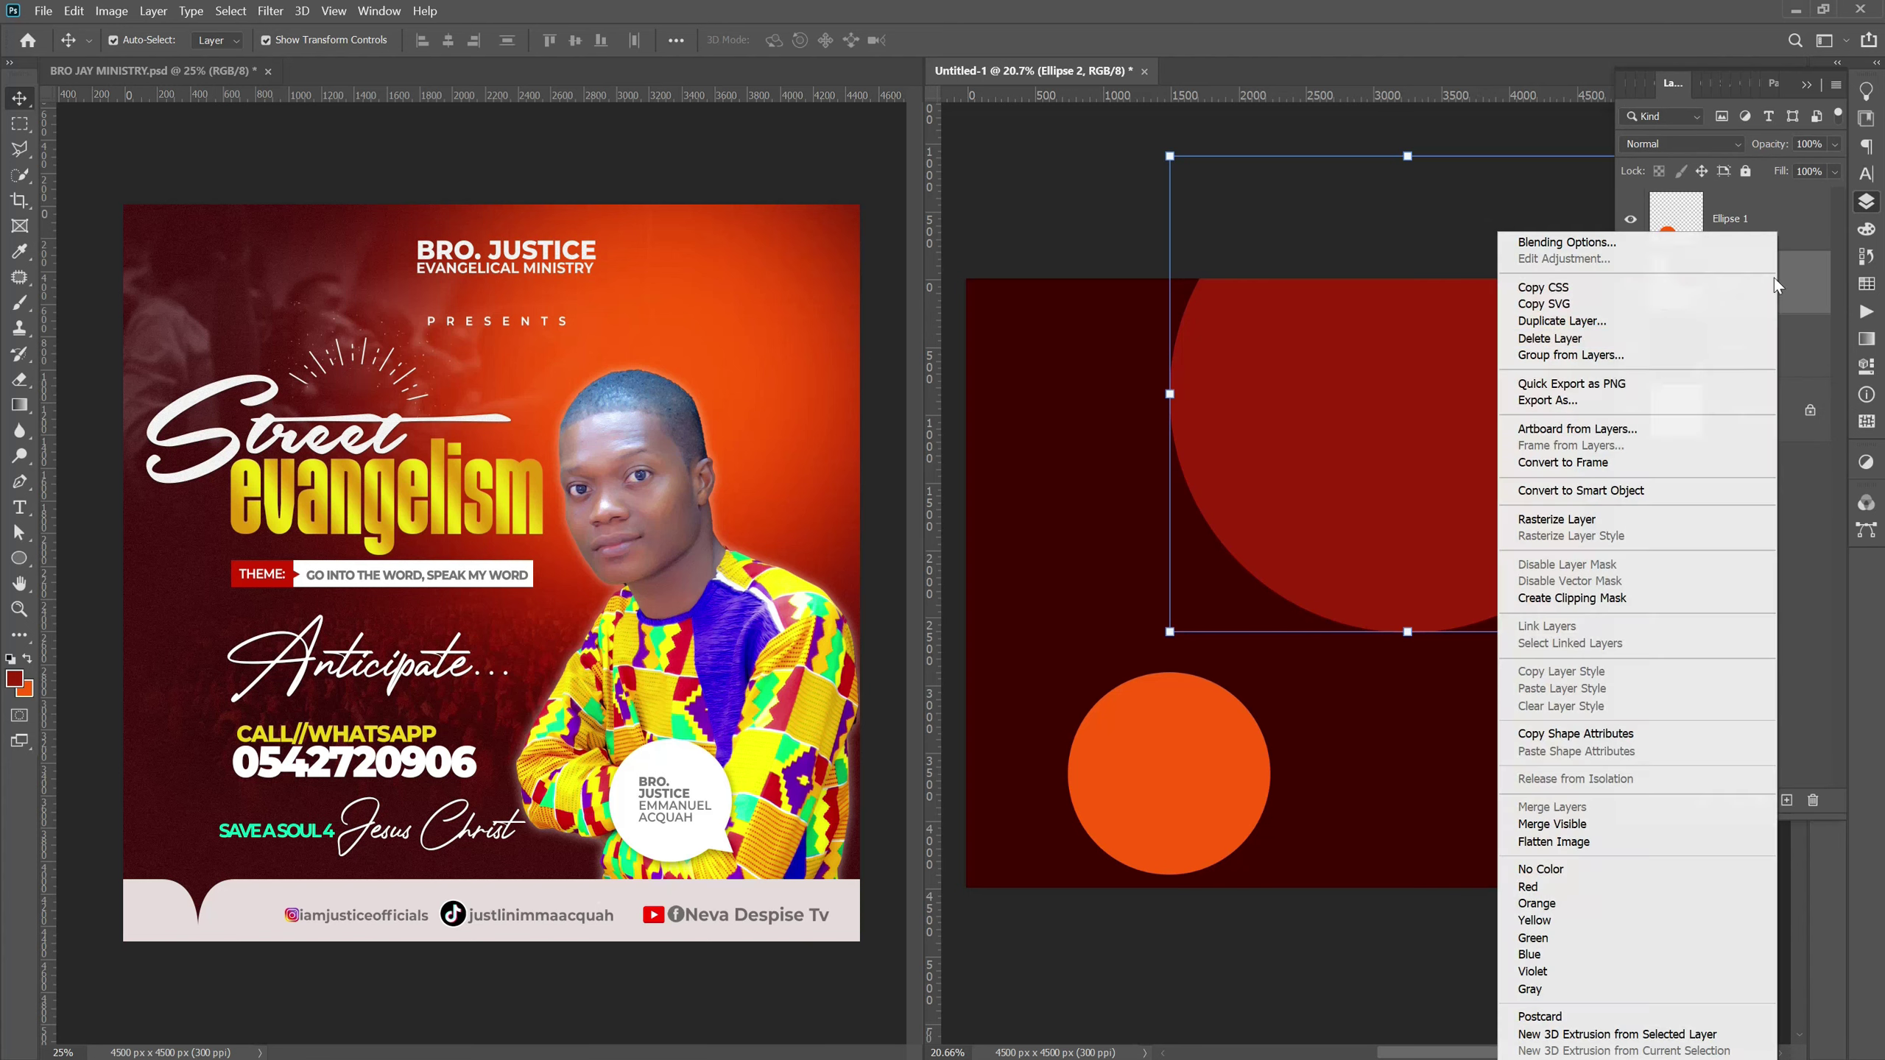
left_click(1553, 524)
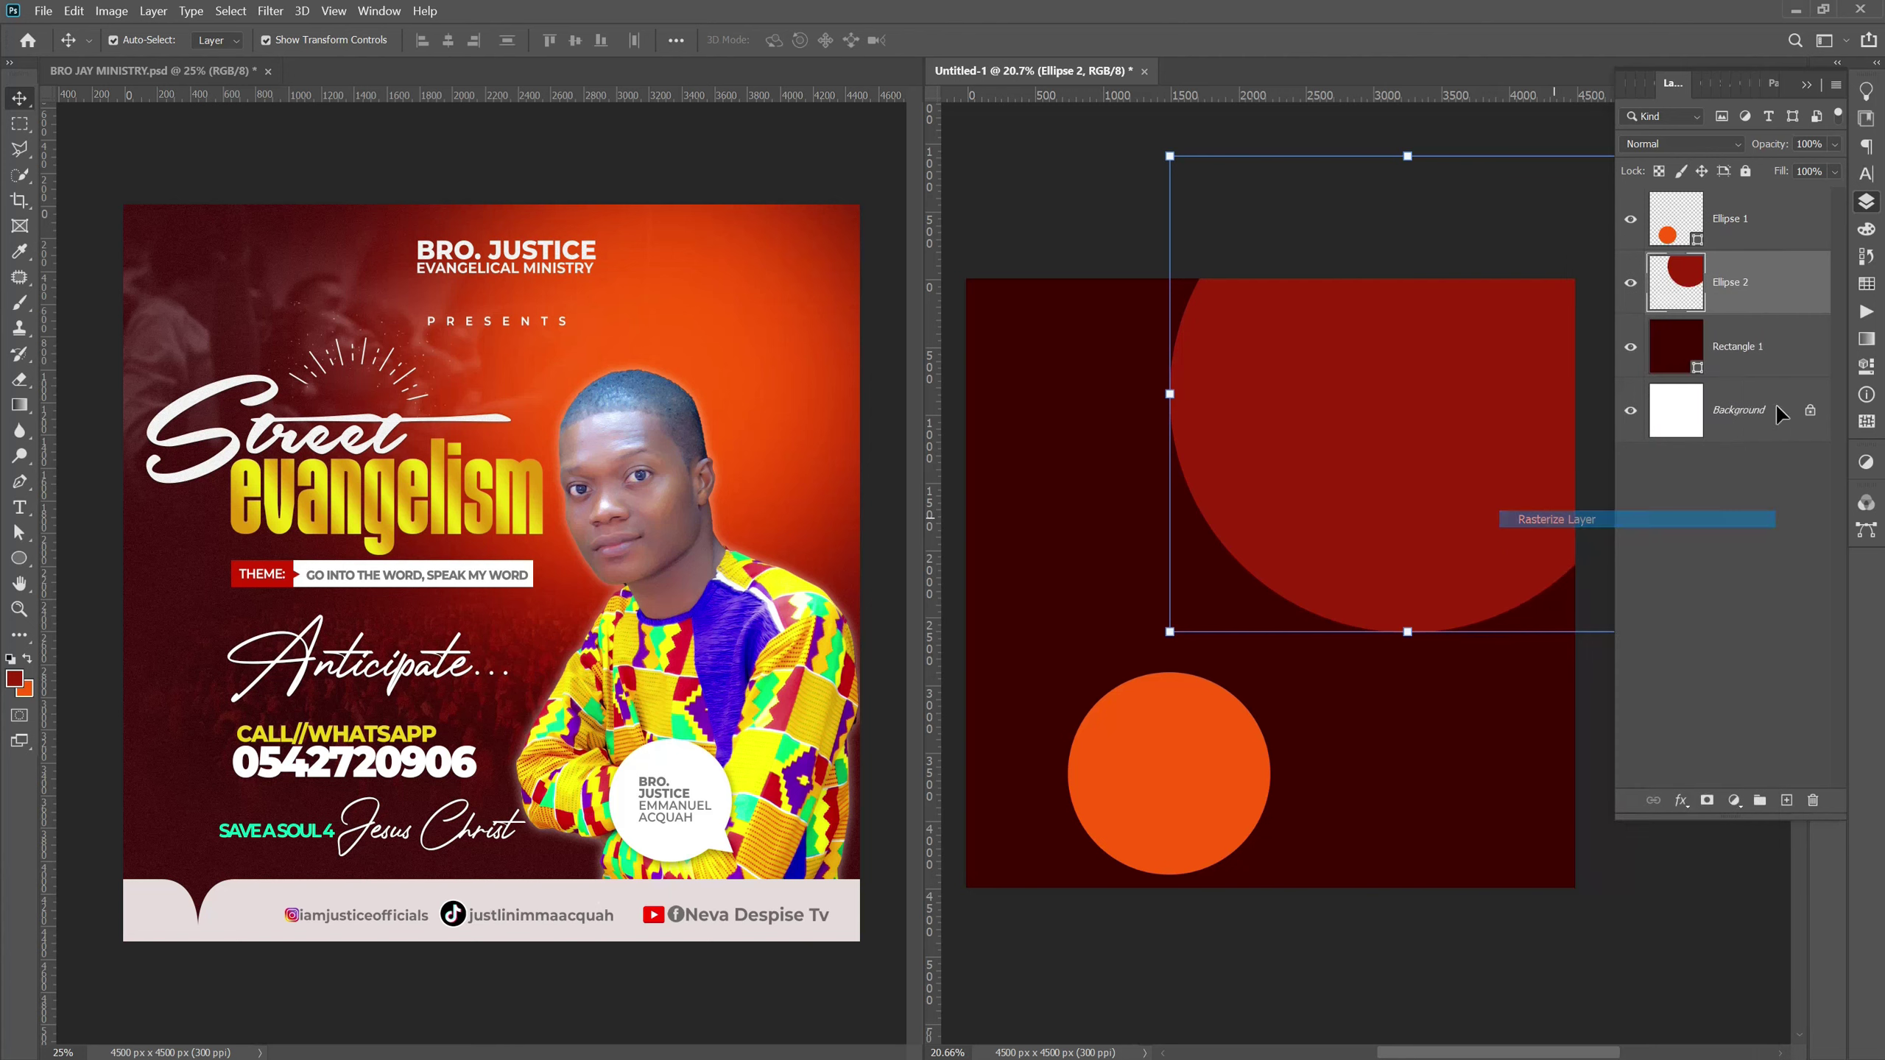
right_click(1803, 280)
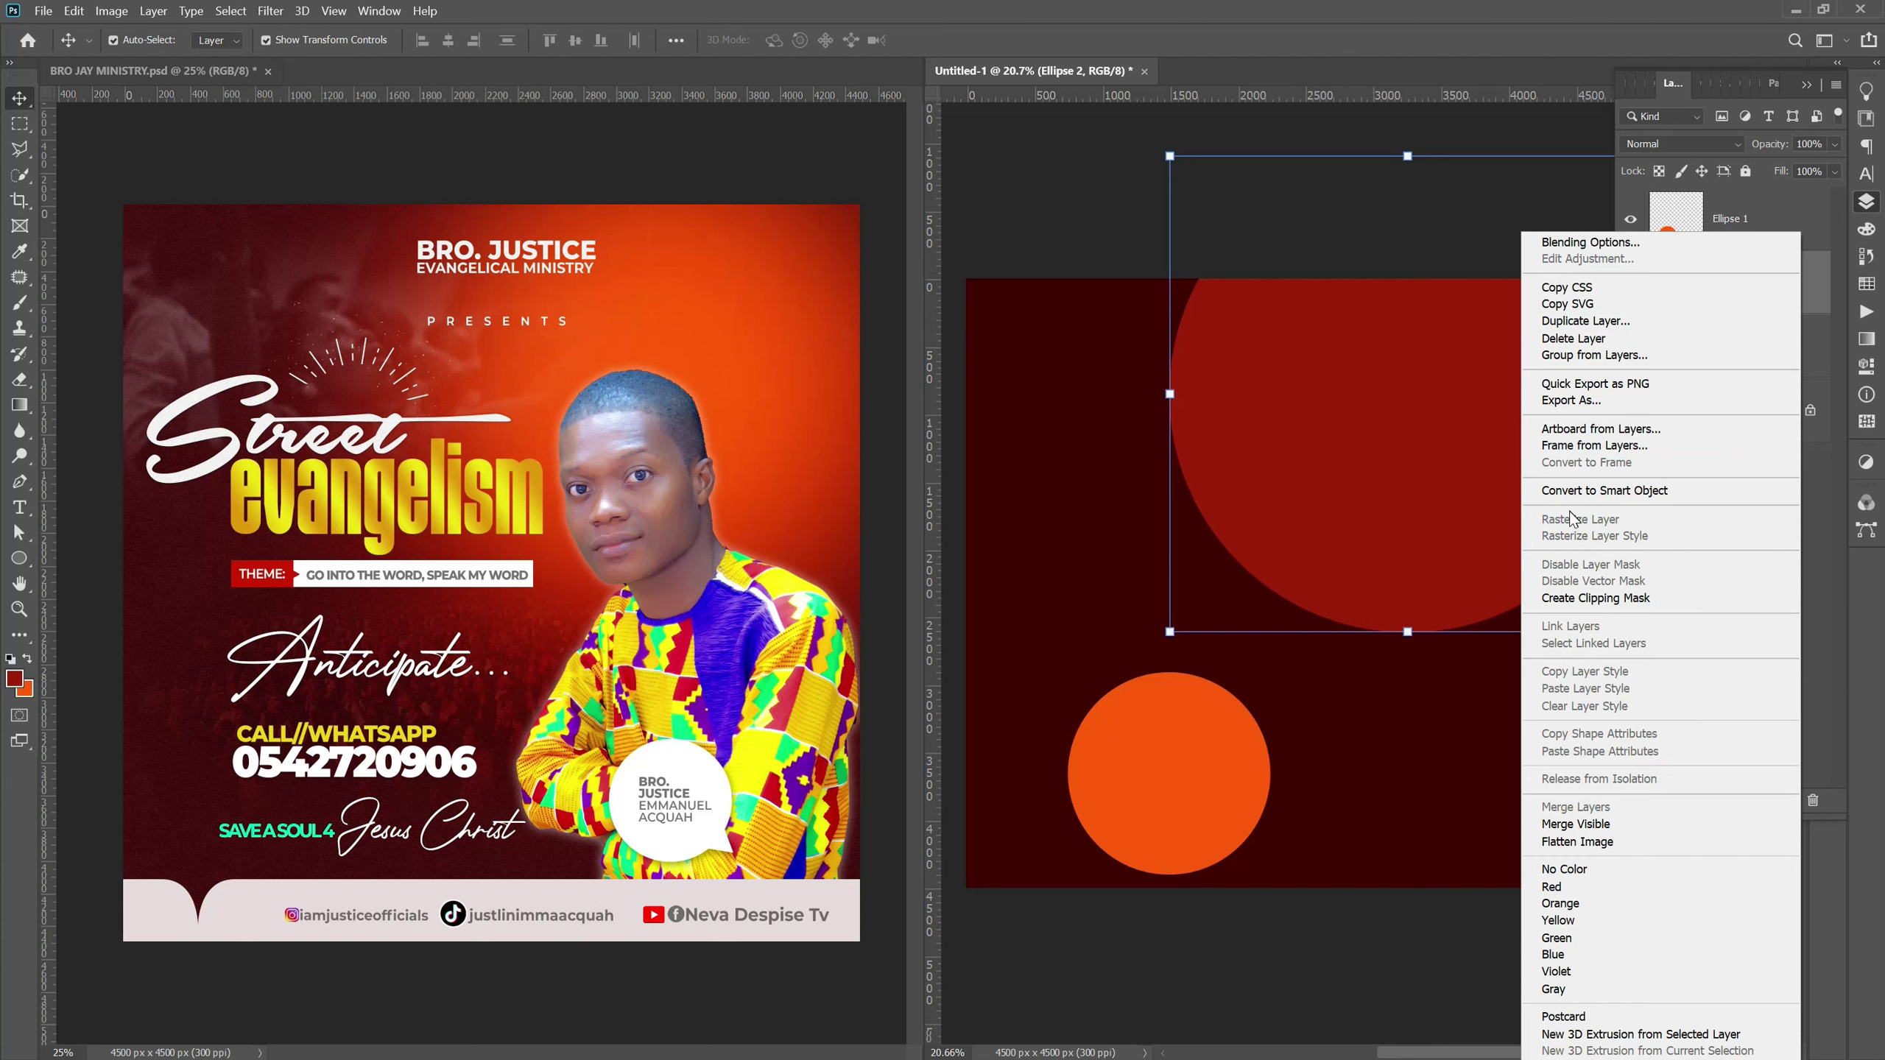
left_click(1459, 465)
left_click_drag(1401, 501, 1376, 528)
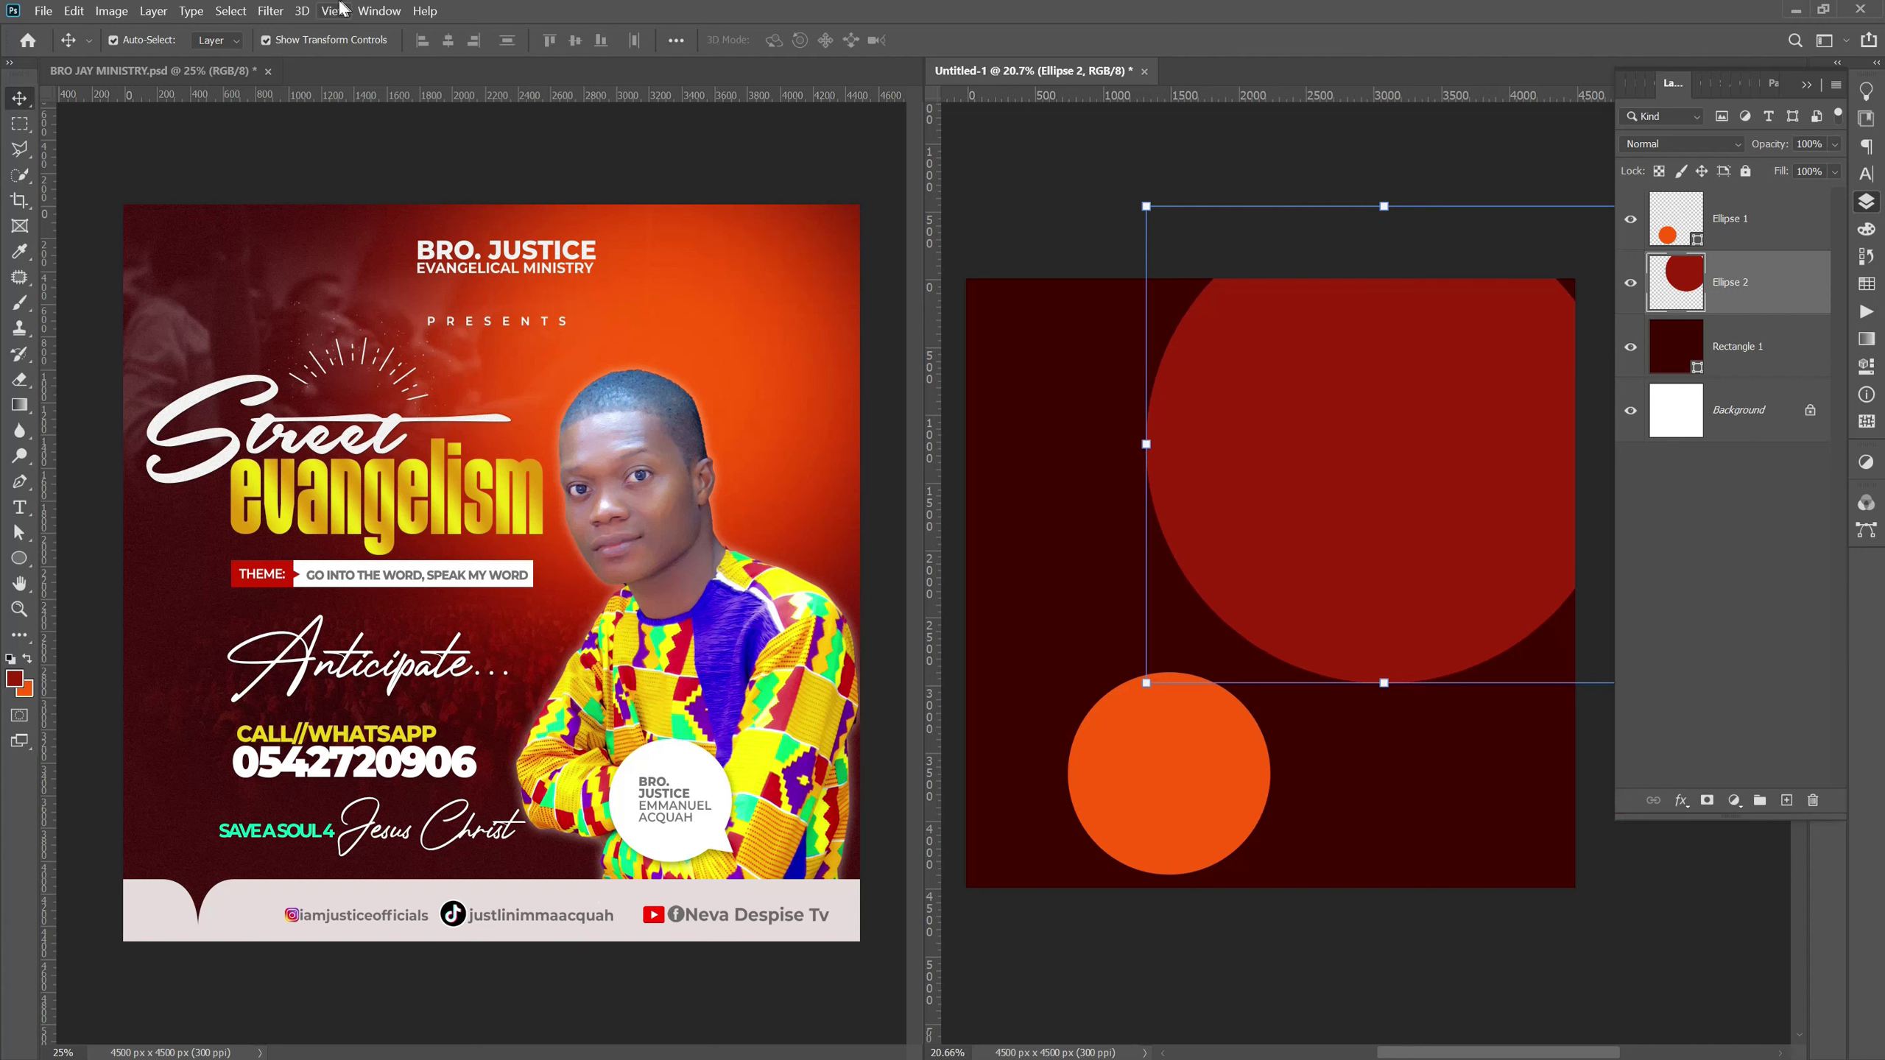
Apply a Gaussian Blur of about 539 px radius to the red circle.
left_click(266, 13)
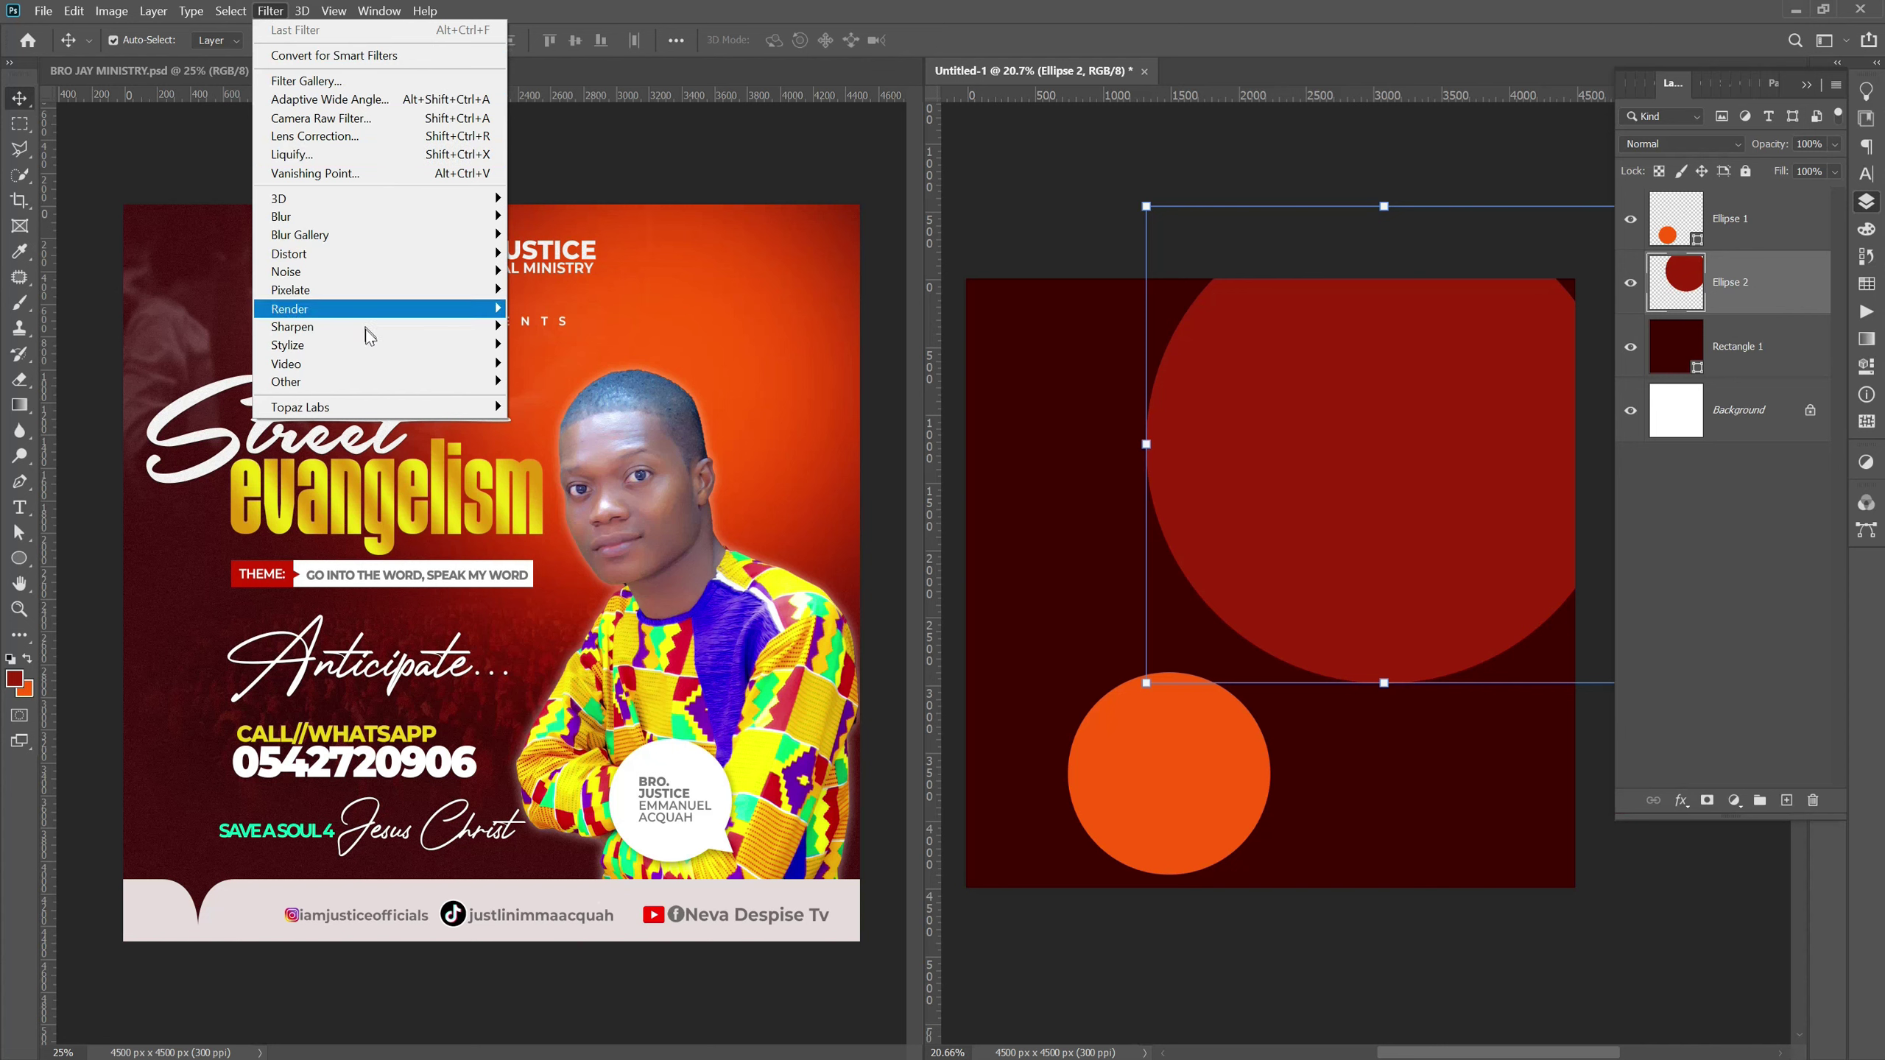
mouse_move(324, 217)
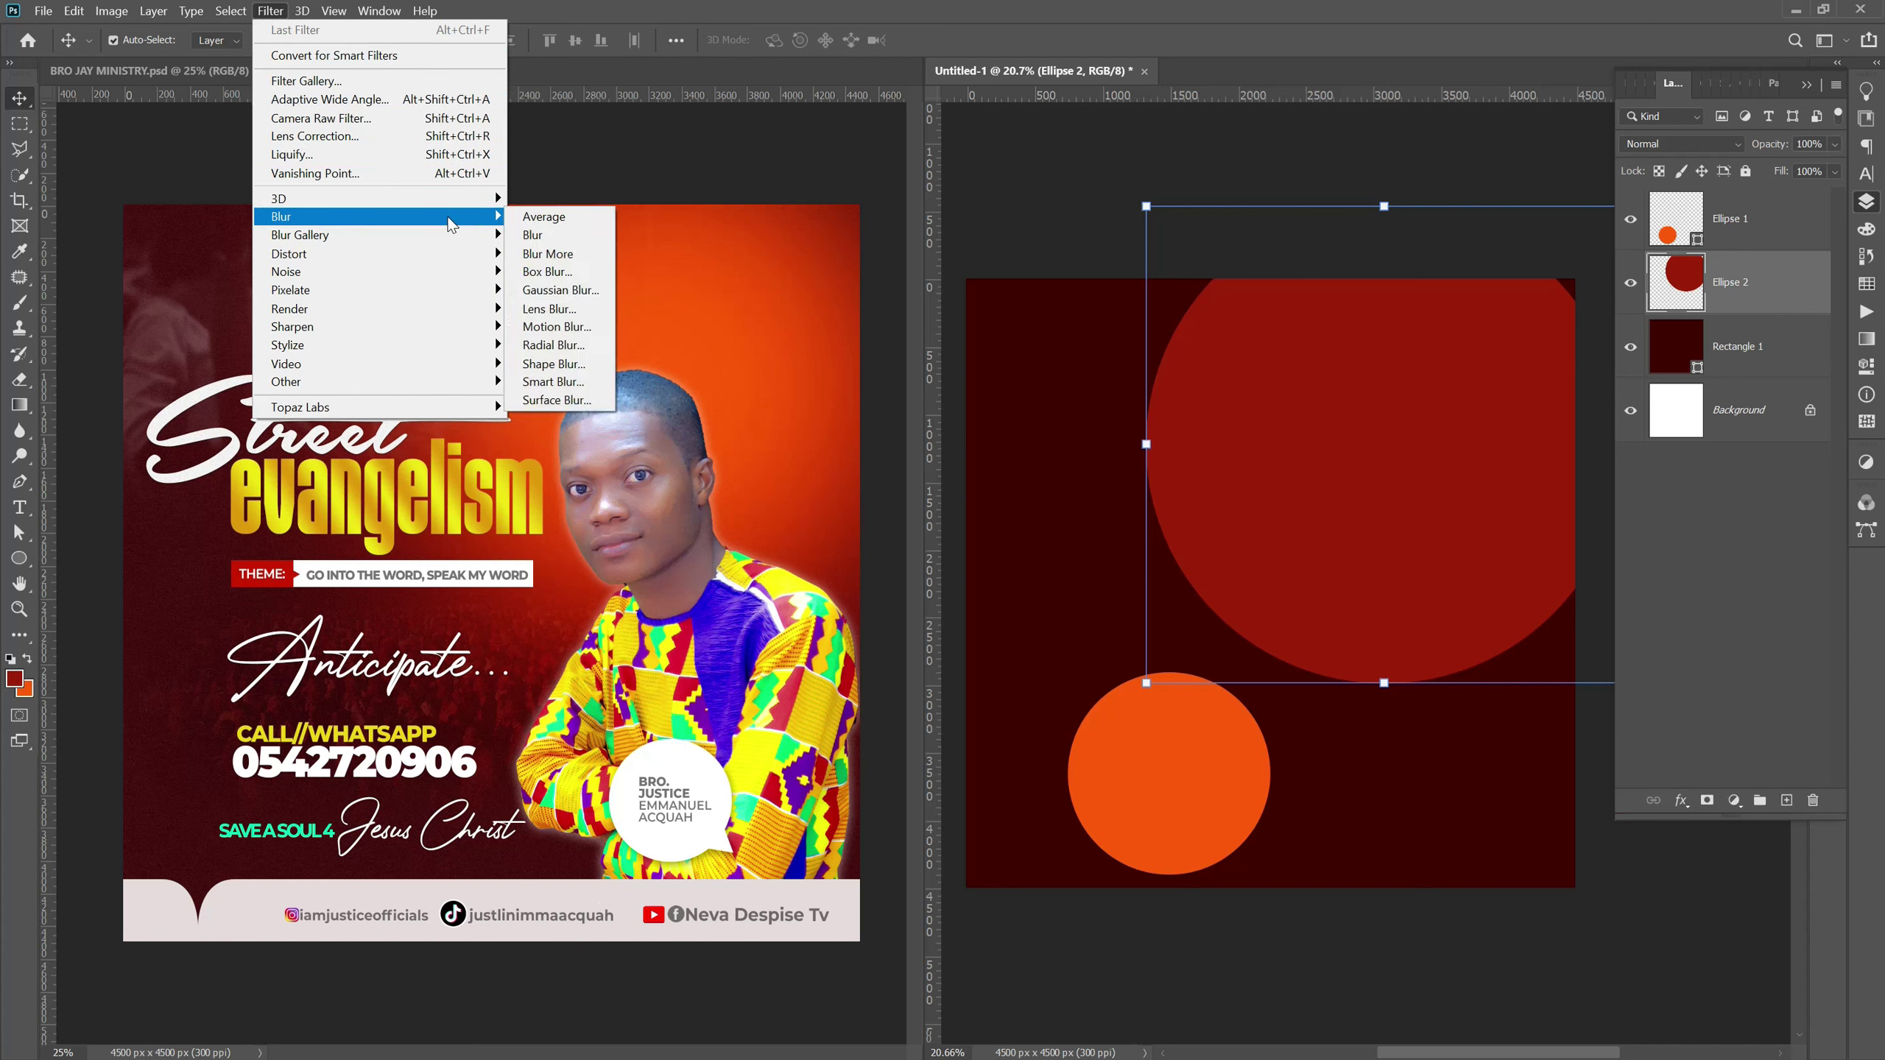
left_click(536, 289)
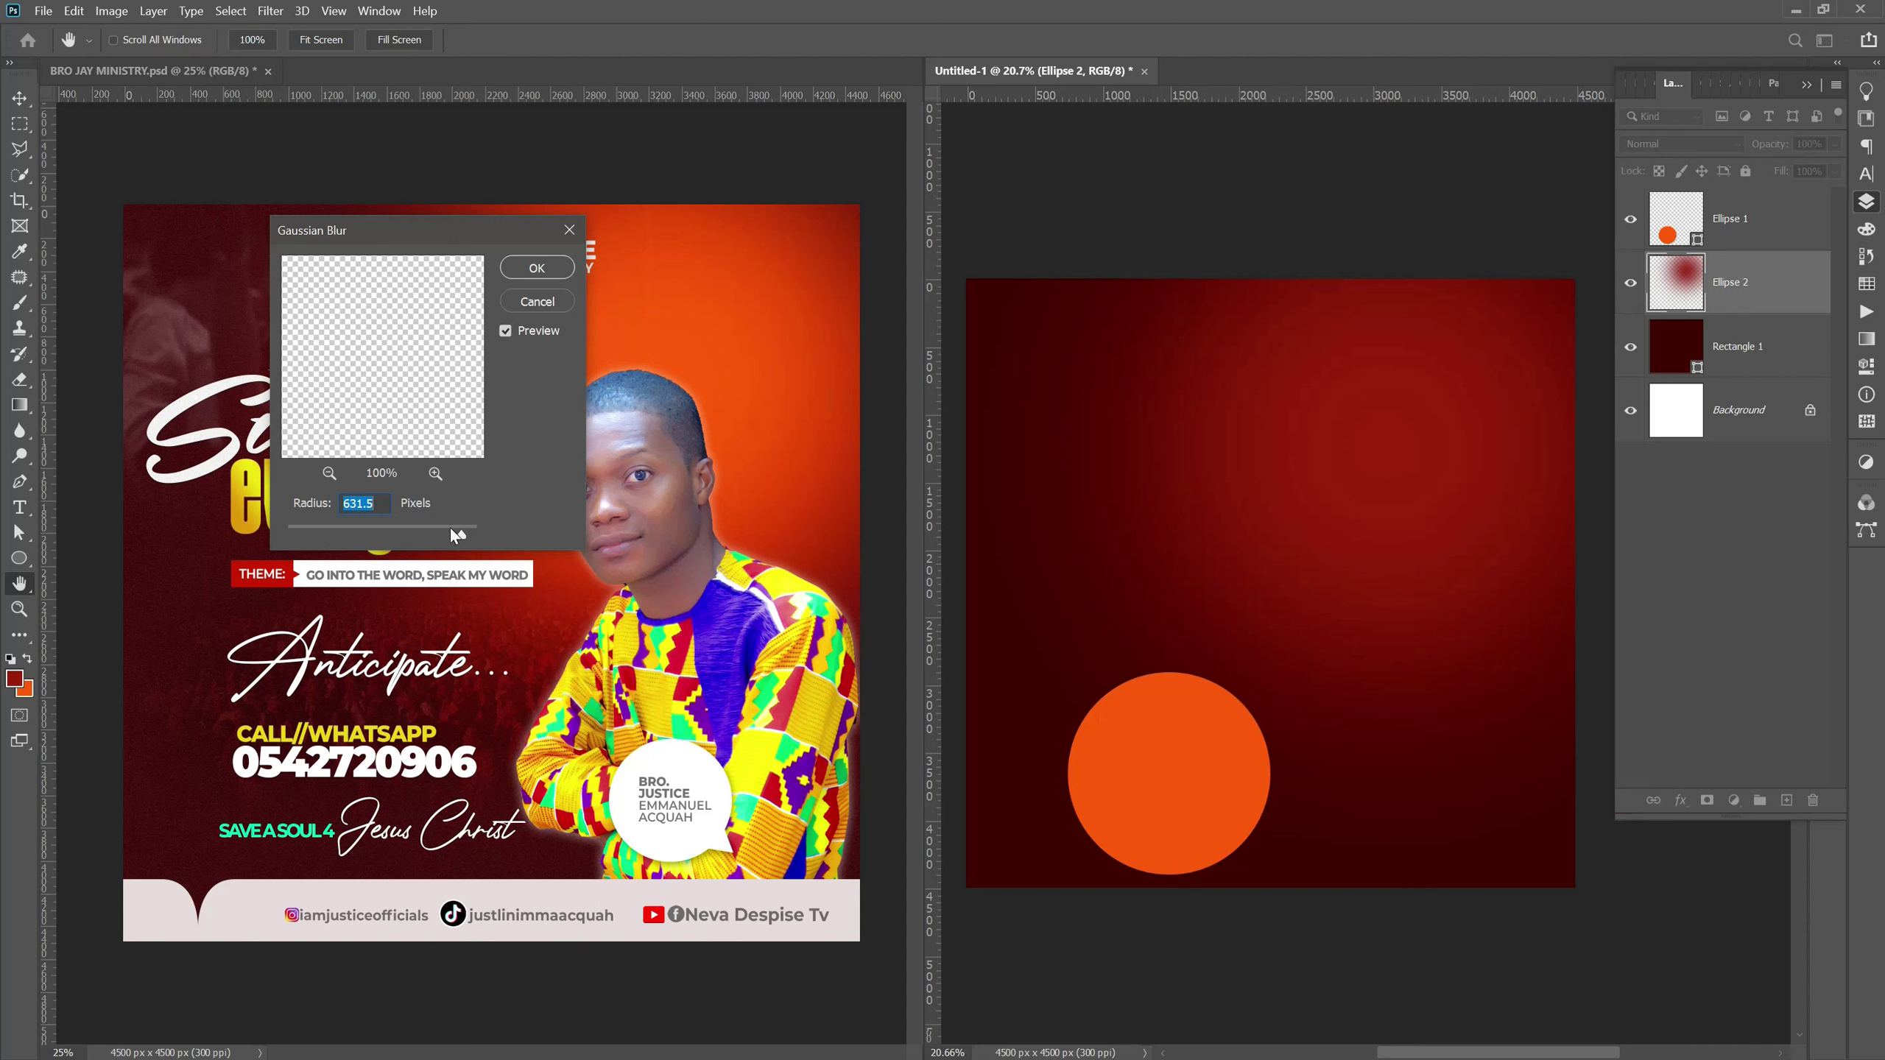
left_click_drag(458, 535, 452, 537)
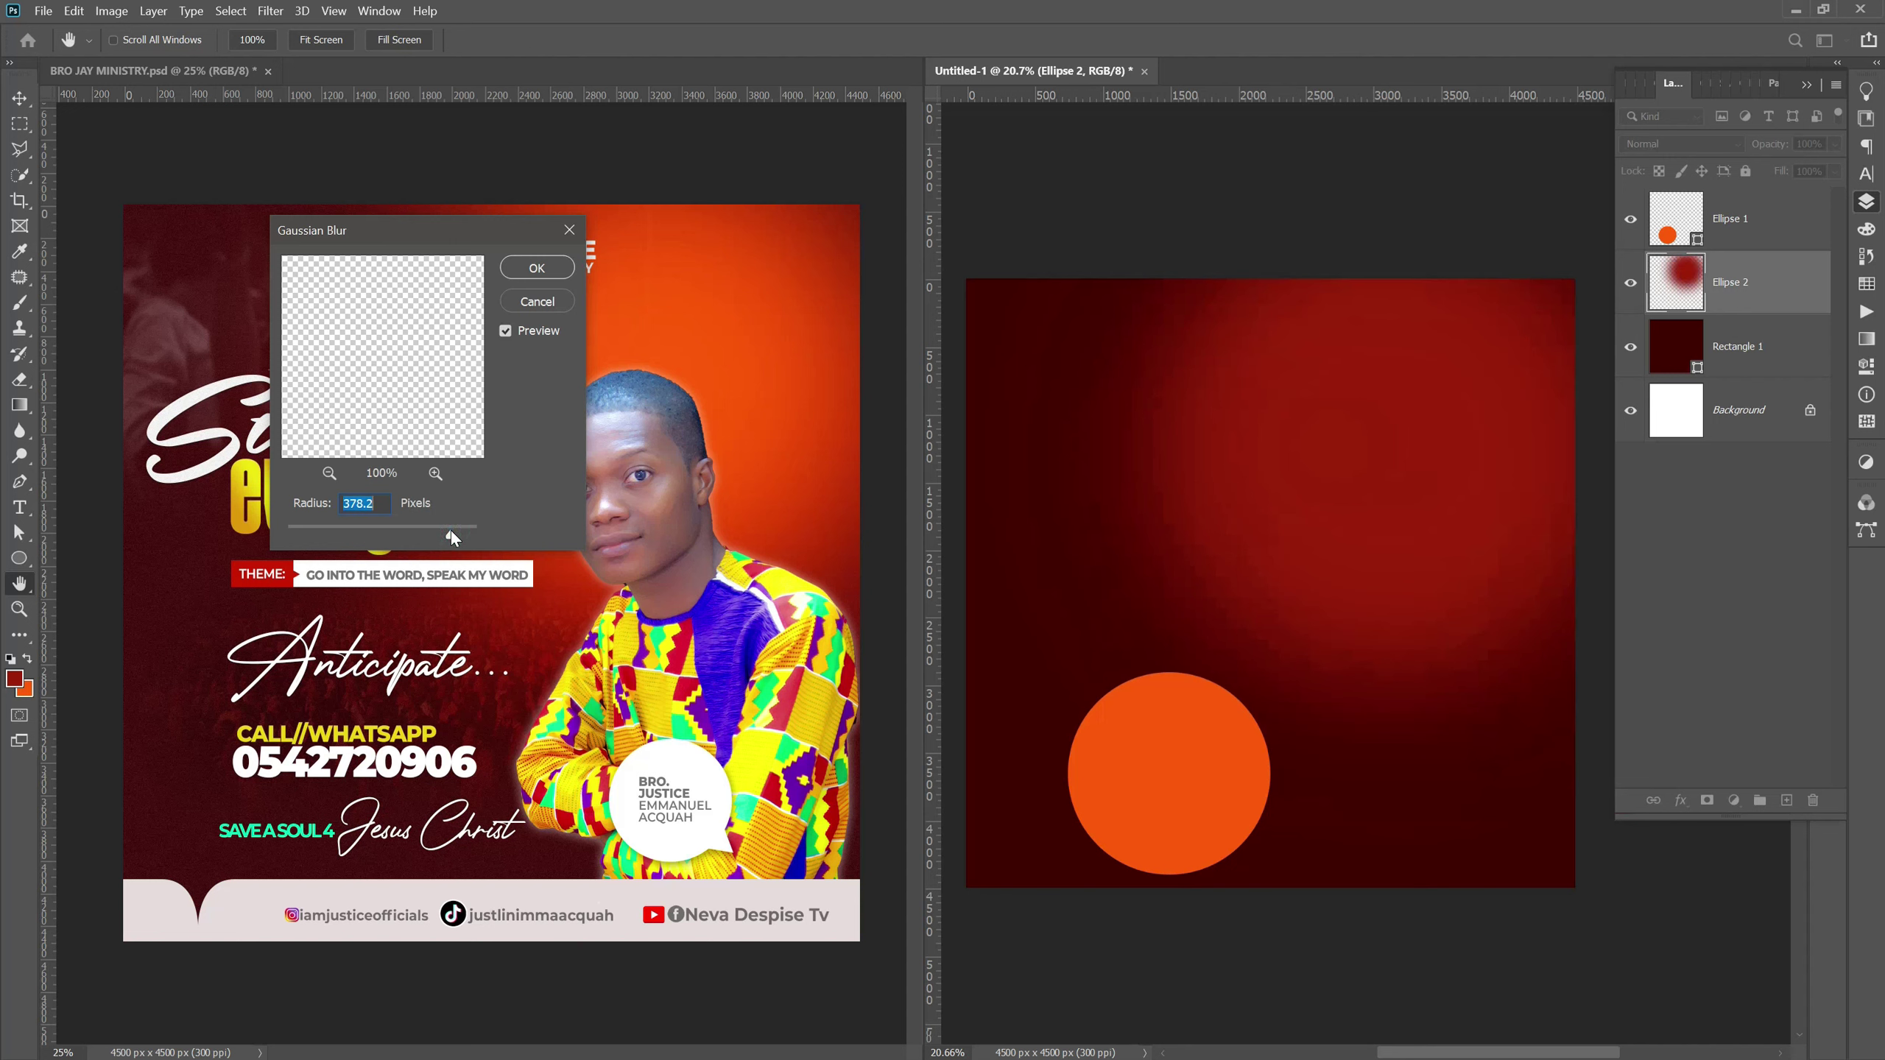
left_click(460, 532)
left_click(536, 267)
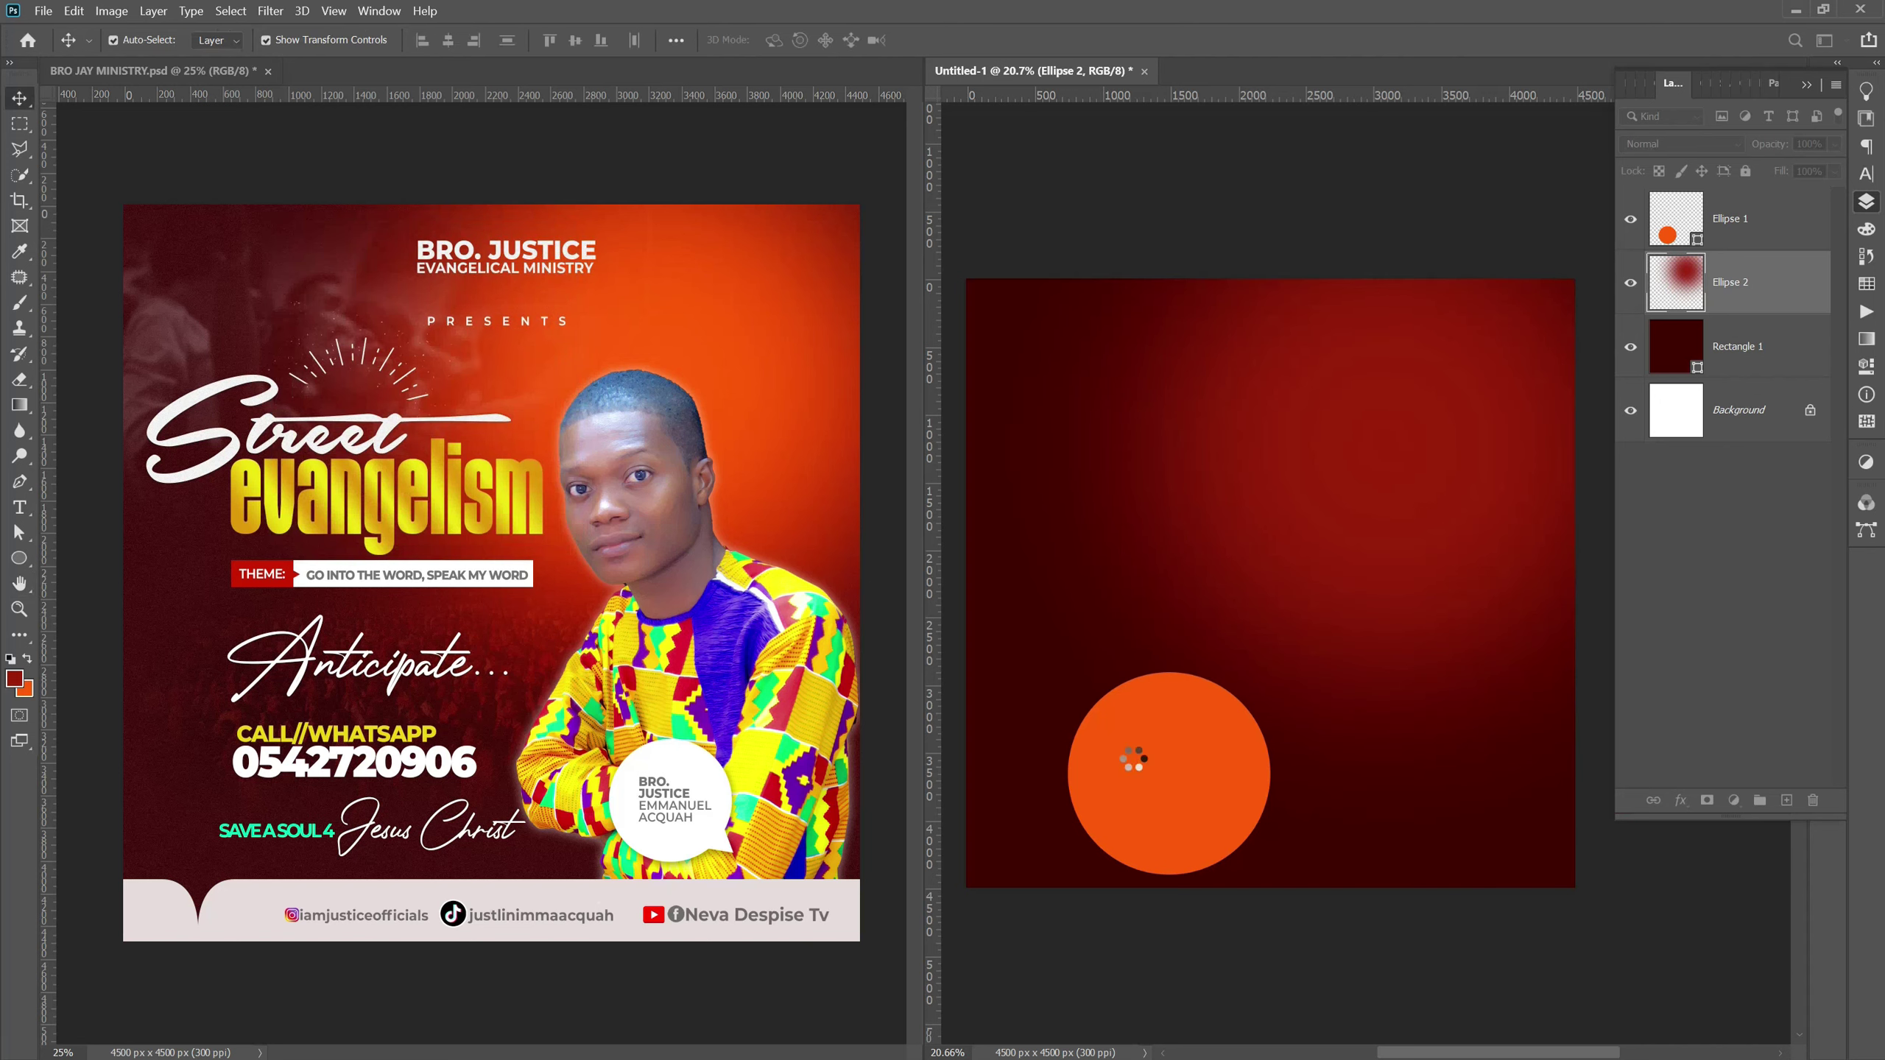
Move the orange circle to the upper-right, scale it to about 173%, and rasterize it.
left_click_drag(1129, 793, 1361, 460)
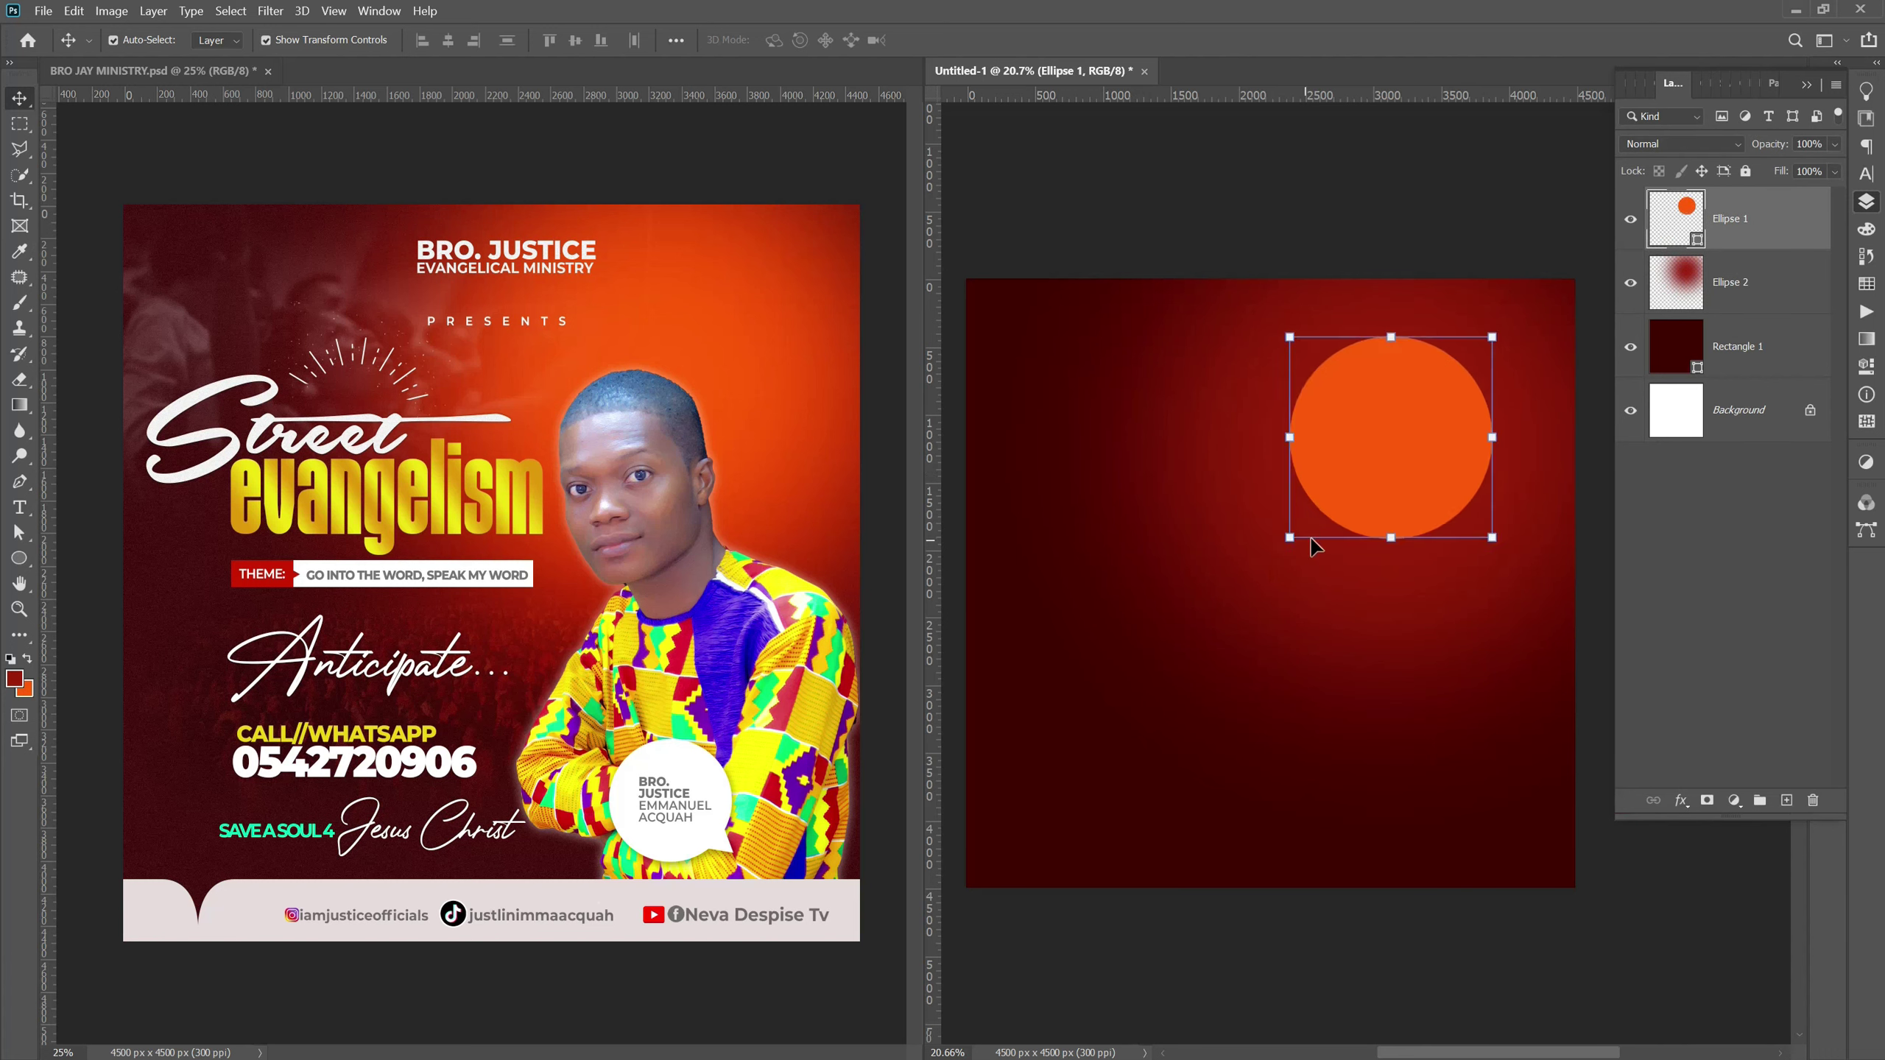
left_click_drag(1291, 539, 1206, 621)
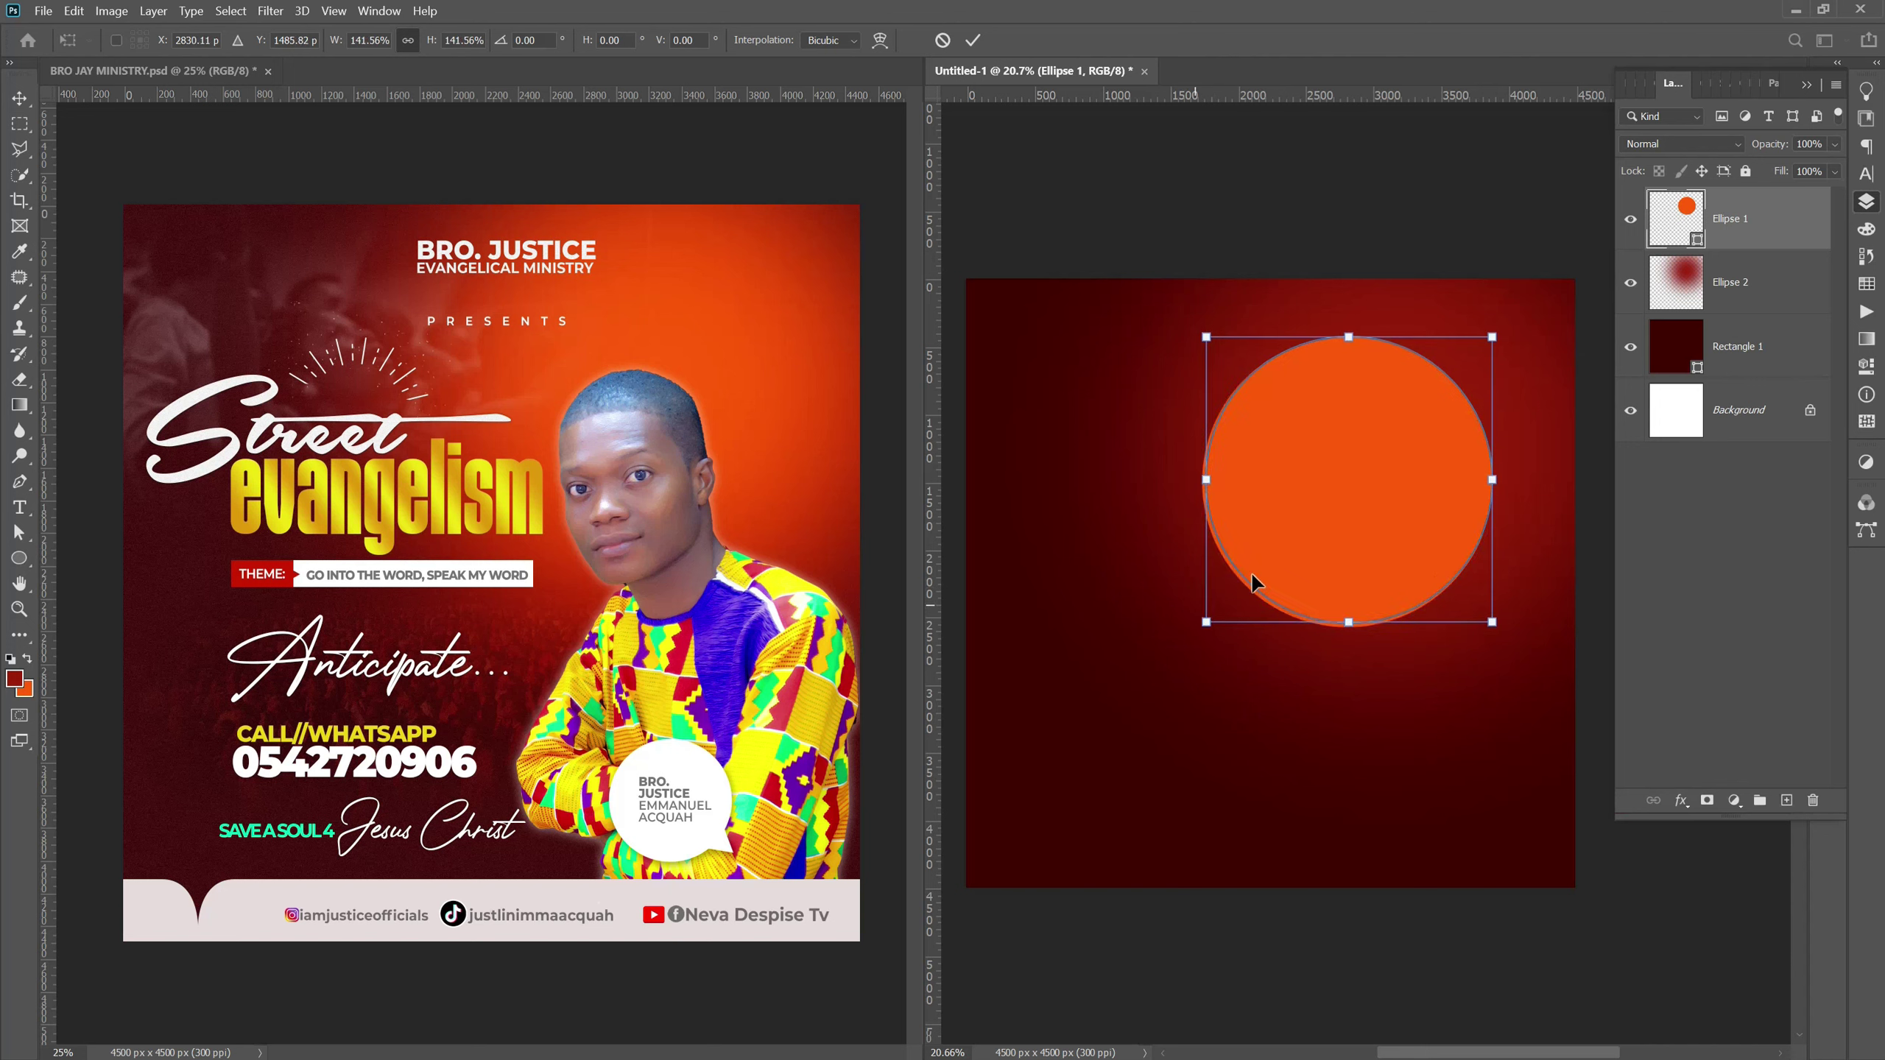
mouse_move(1492, 337)
left_mouse_down()
mouse_move(1568, 304)
mouse_move(1599, 232)
left_mouse_up()
key("Return")
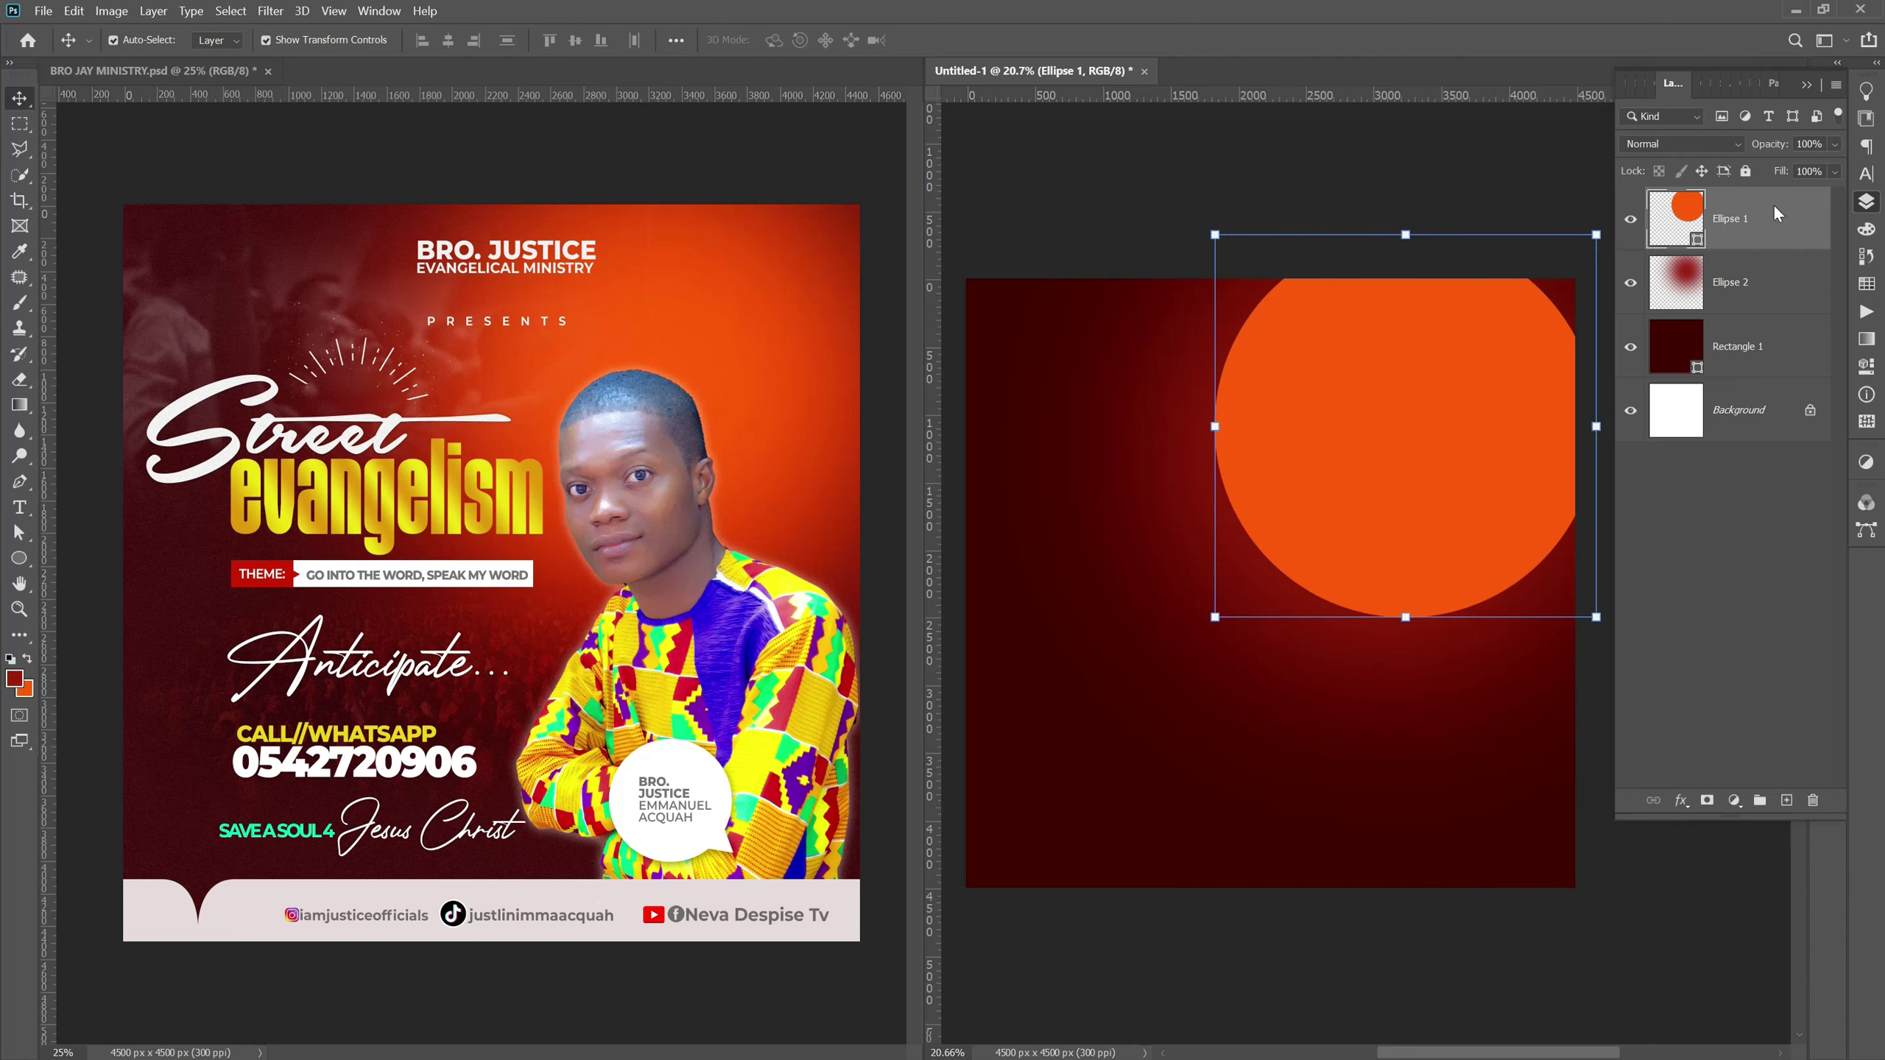
right_click(1776, 213)
left_click(1676, 494)
left_click_drag(1316, 483, 1341, 483)
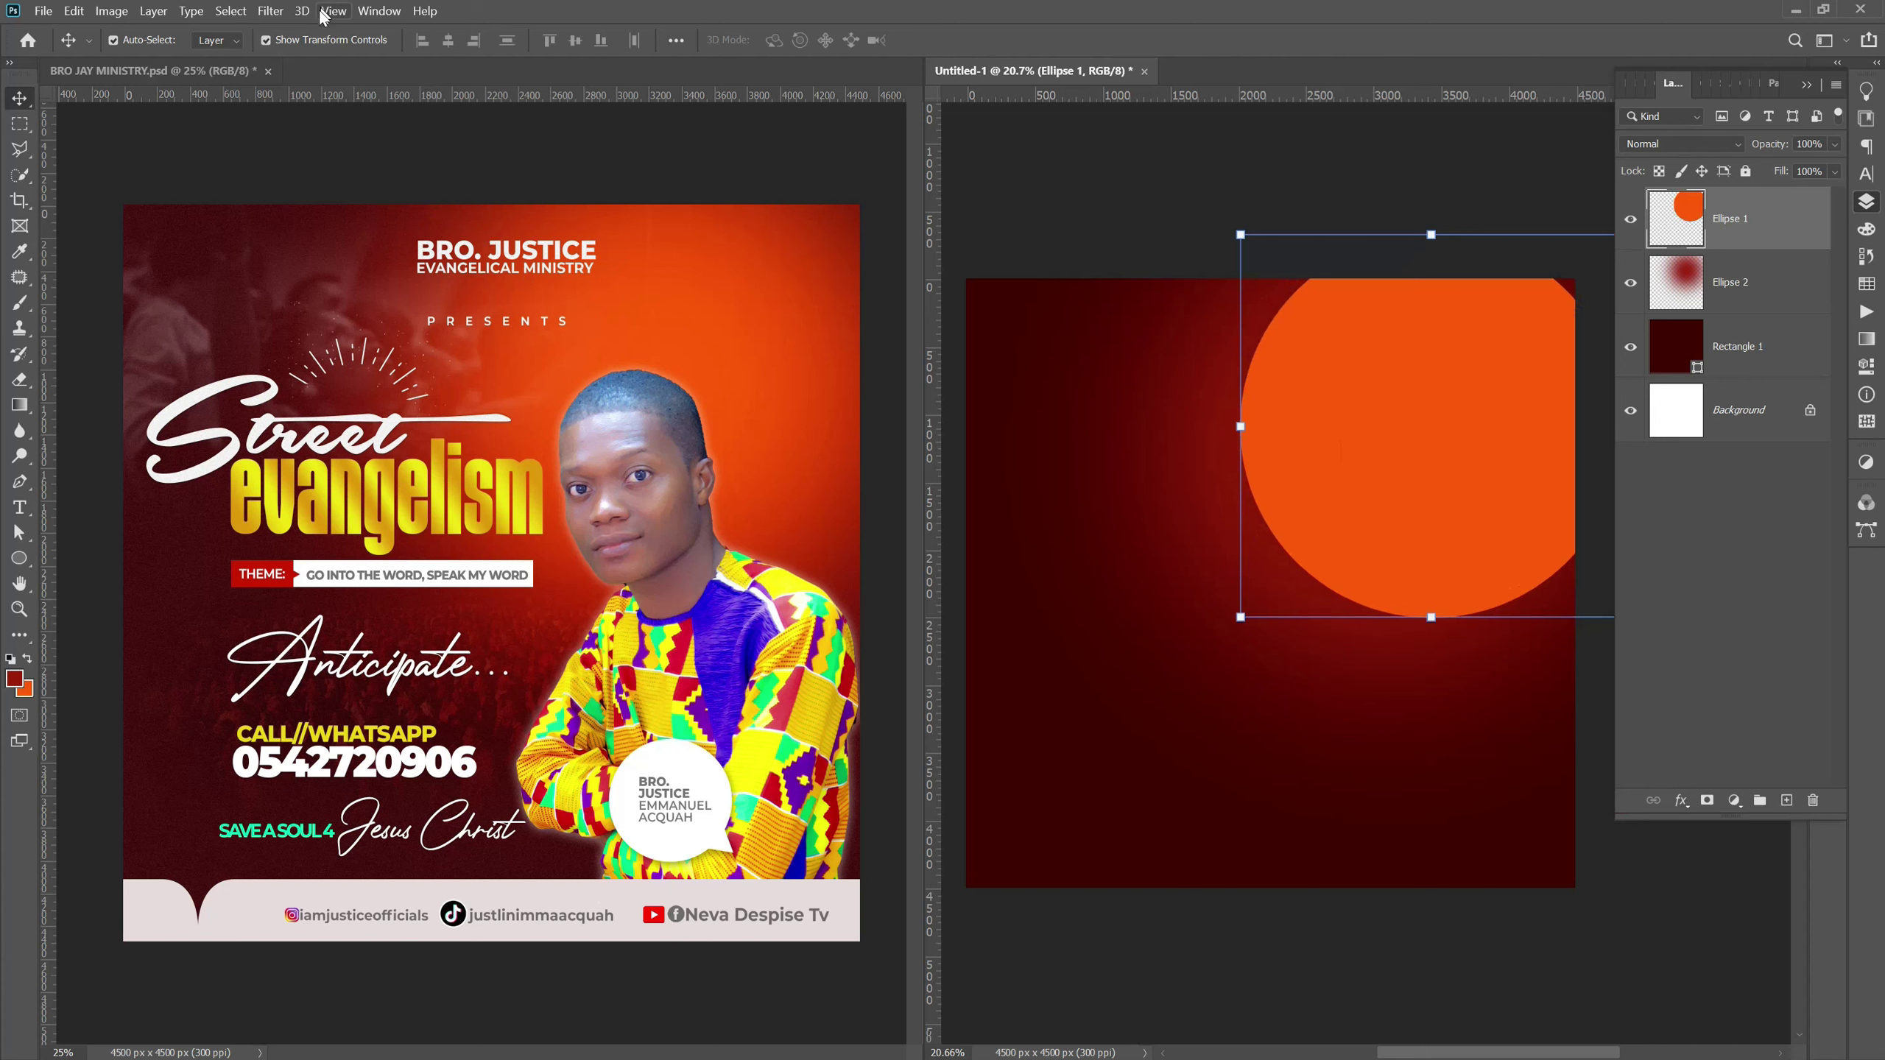
left_click(272, 11)
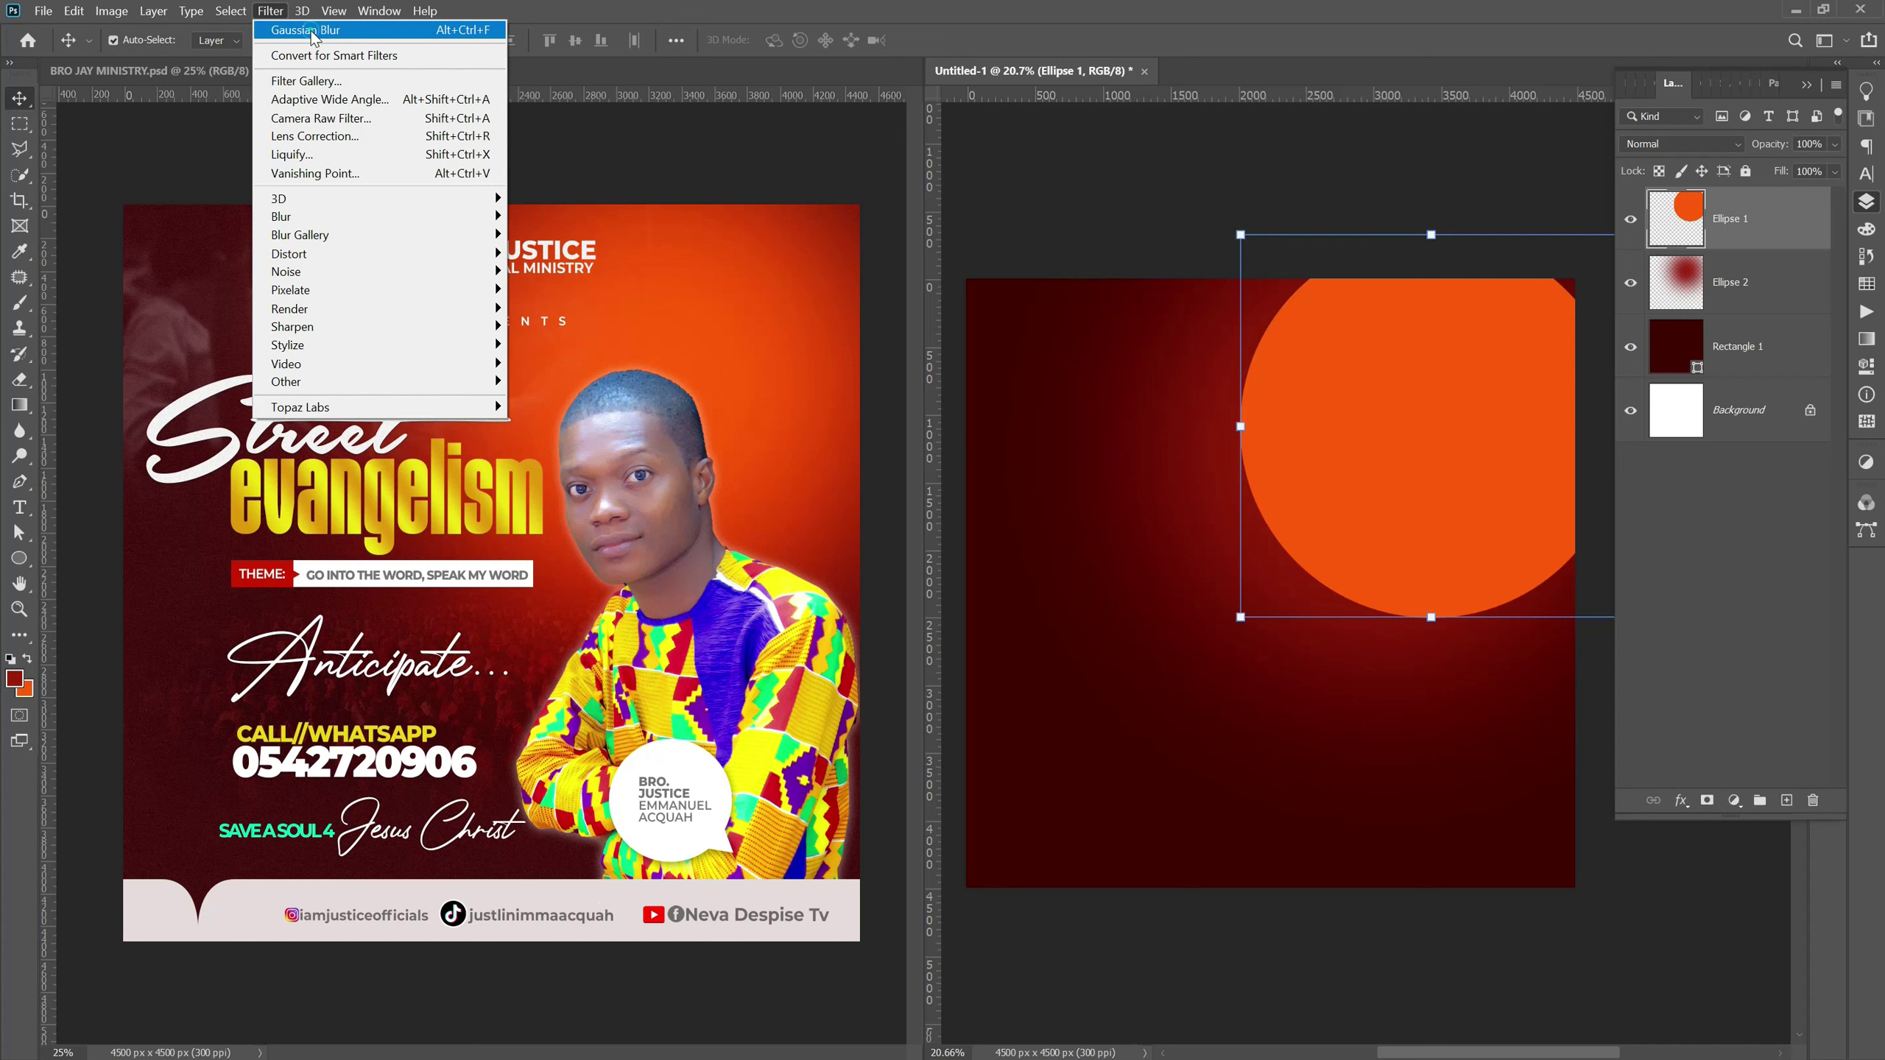
Enlarge the dark red glow (Ellipse 2) to about 107%.
left_click(305, 30)
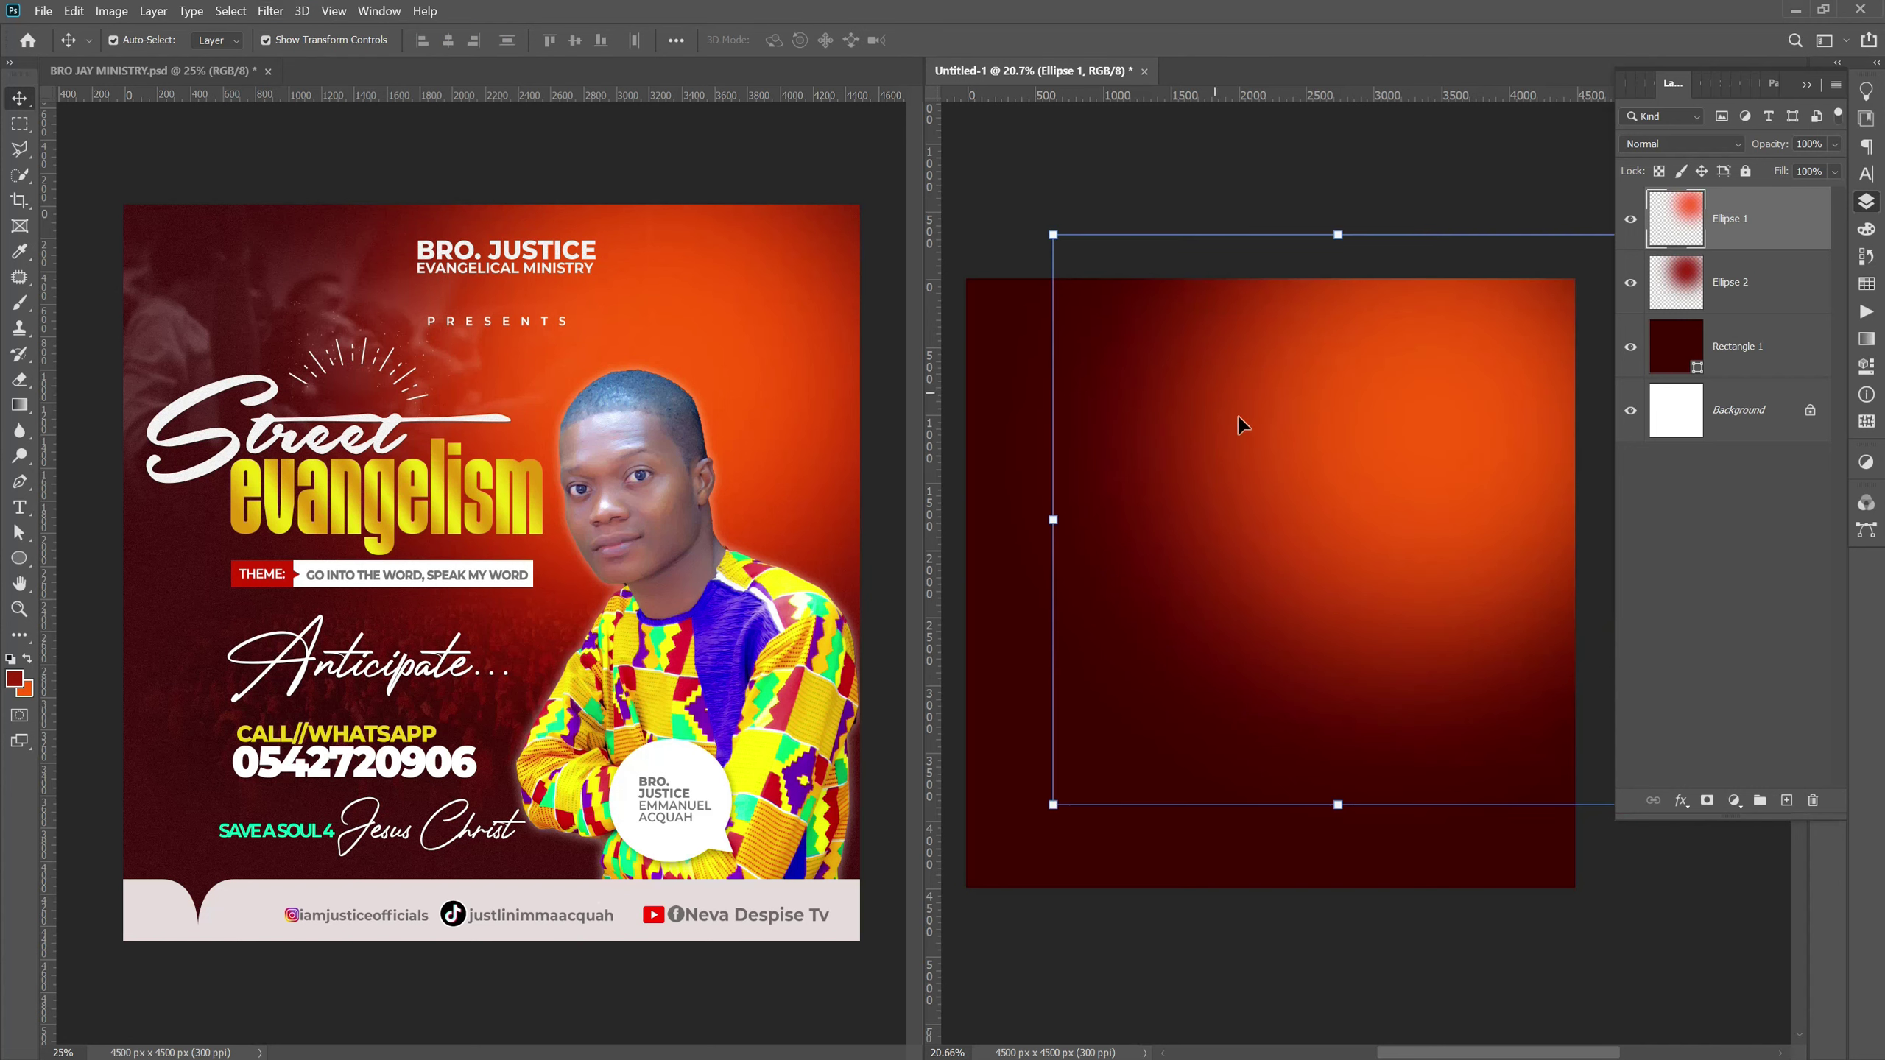
left_click(1267, 697)
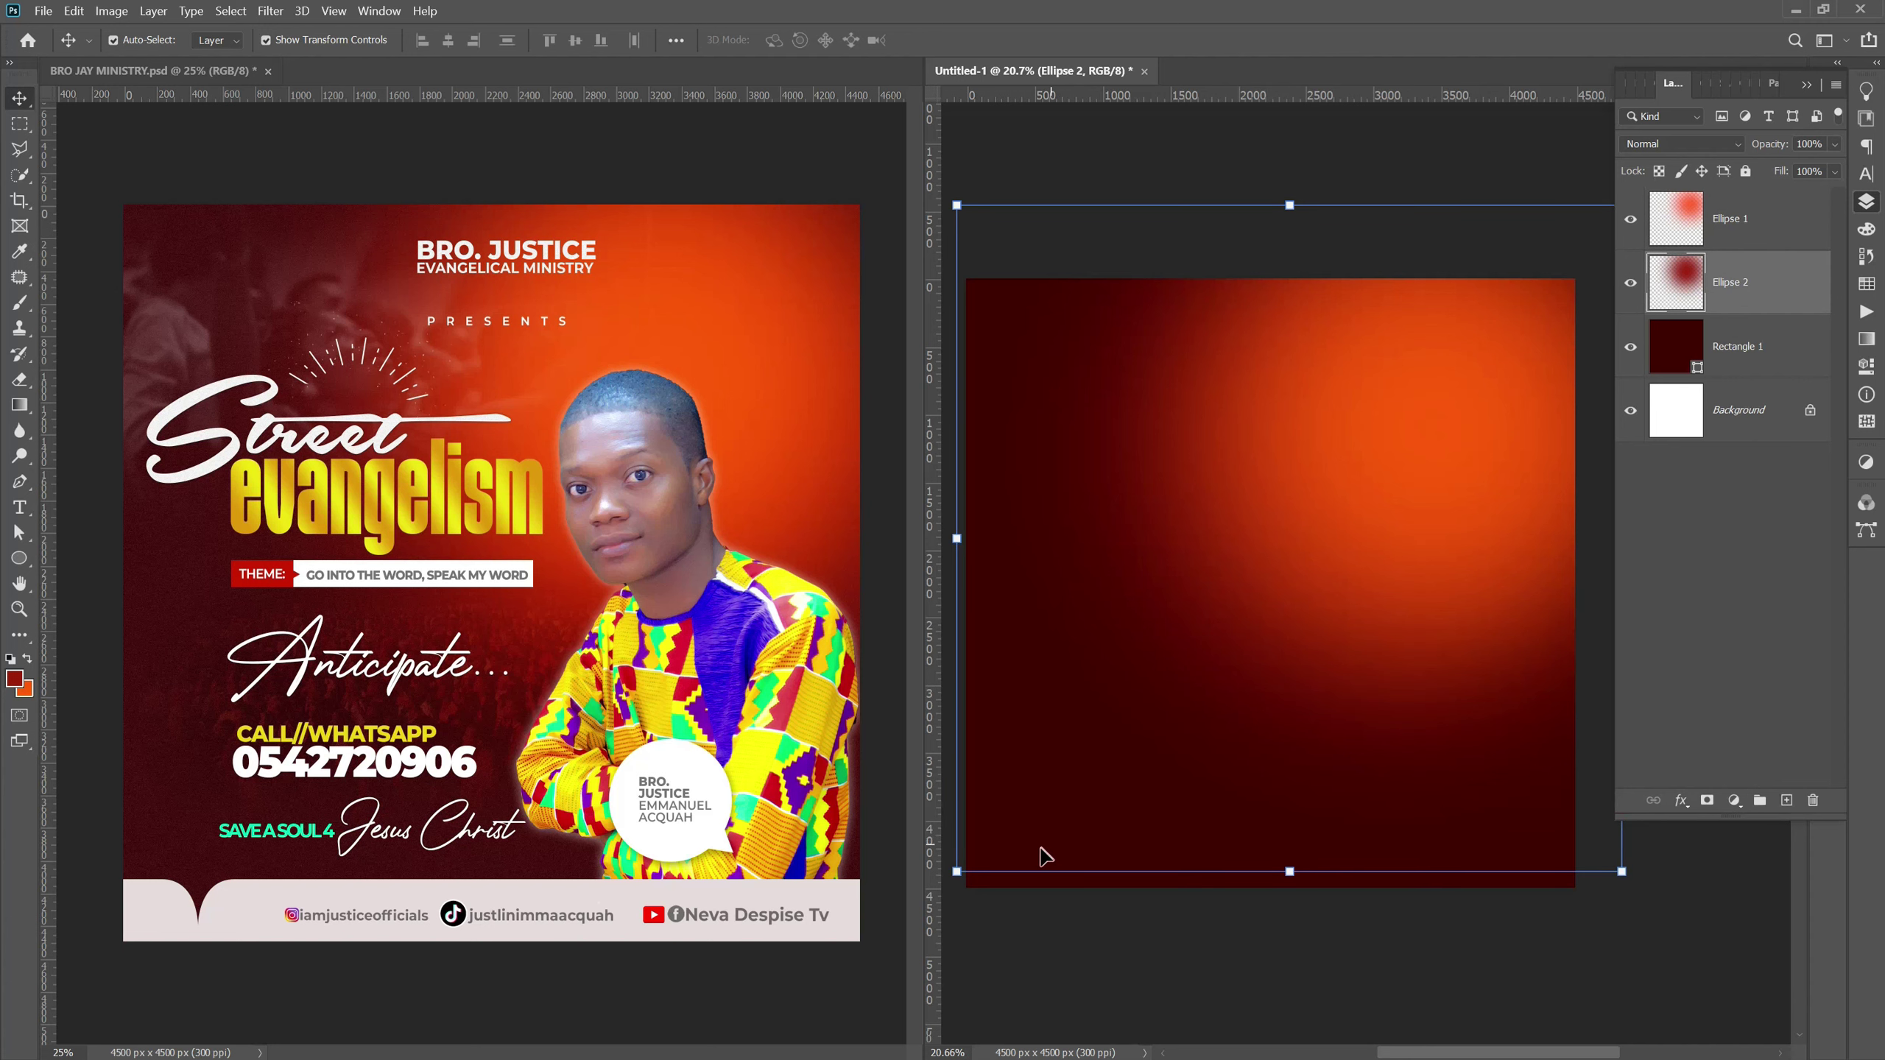
left_click_drag(957, 872, 946, 885)
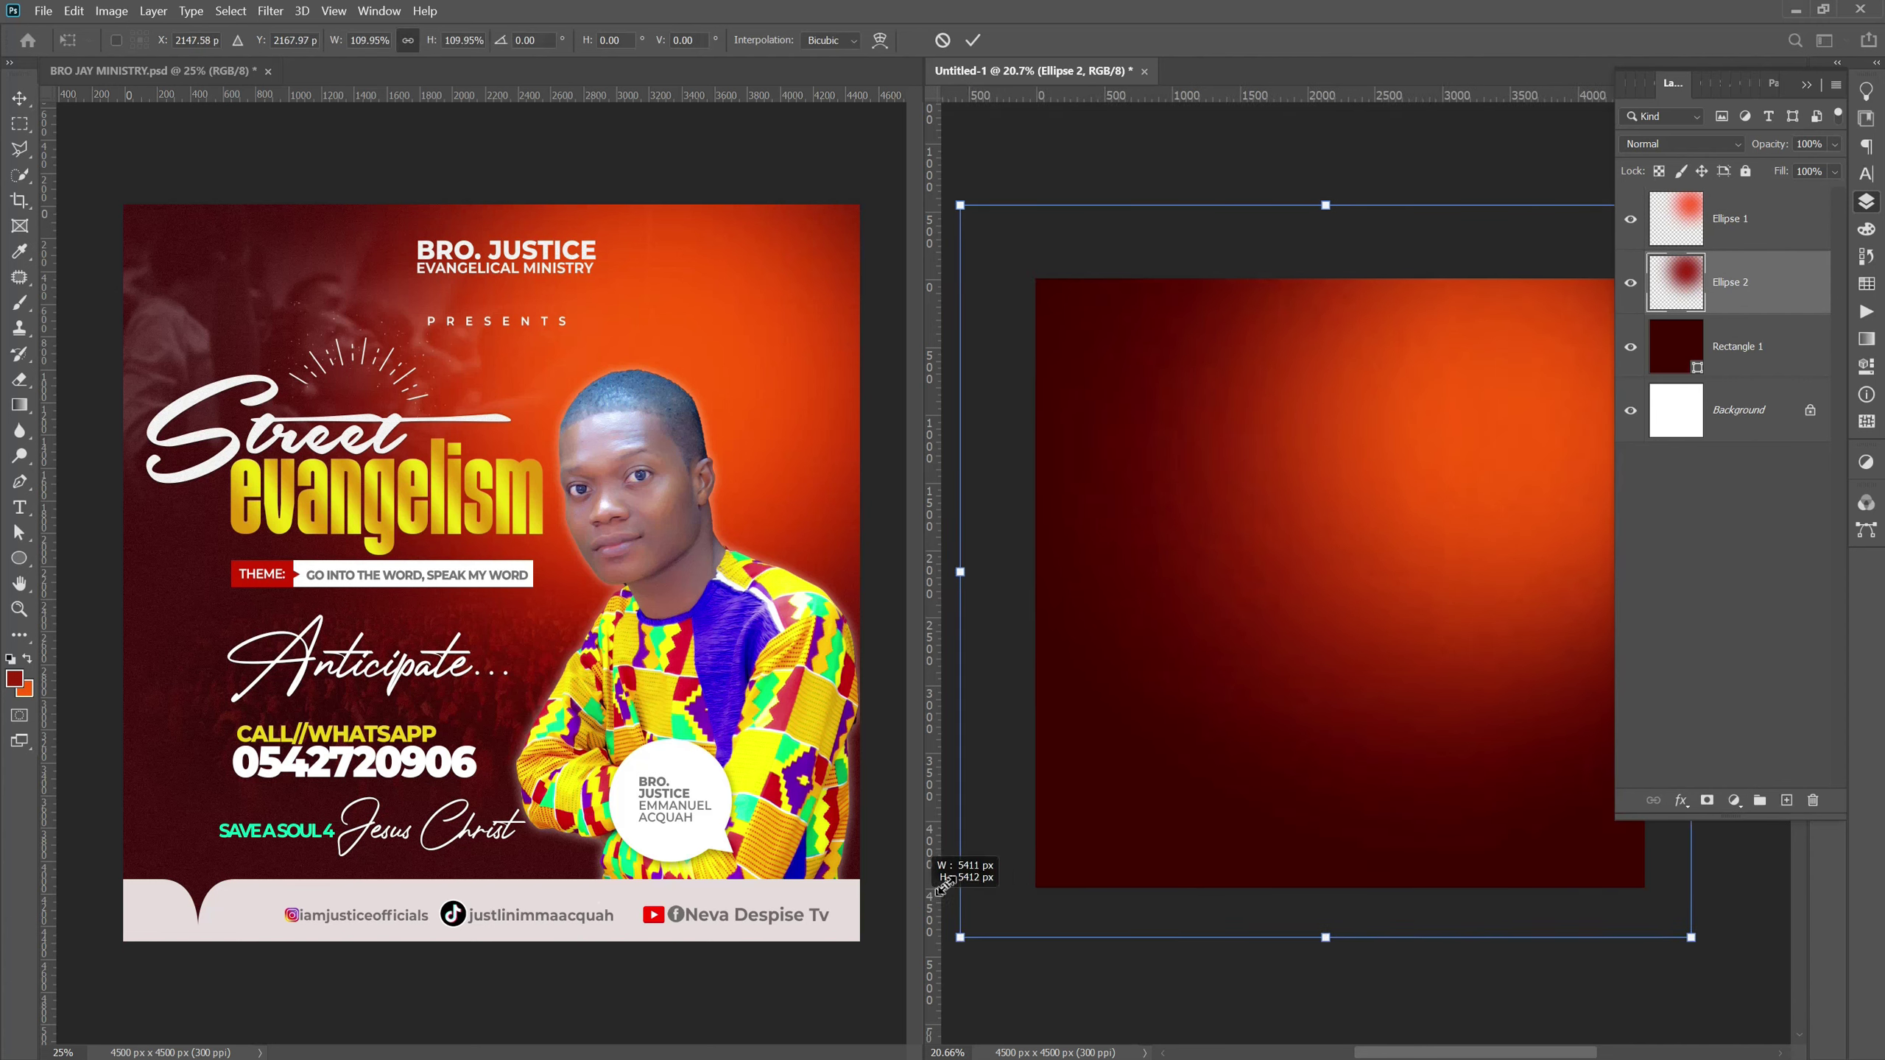
key("Return")
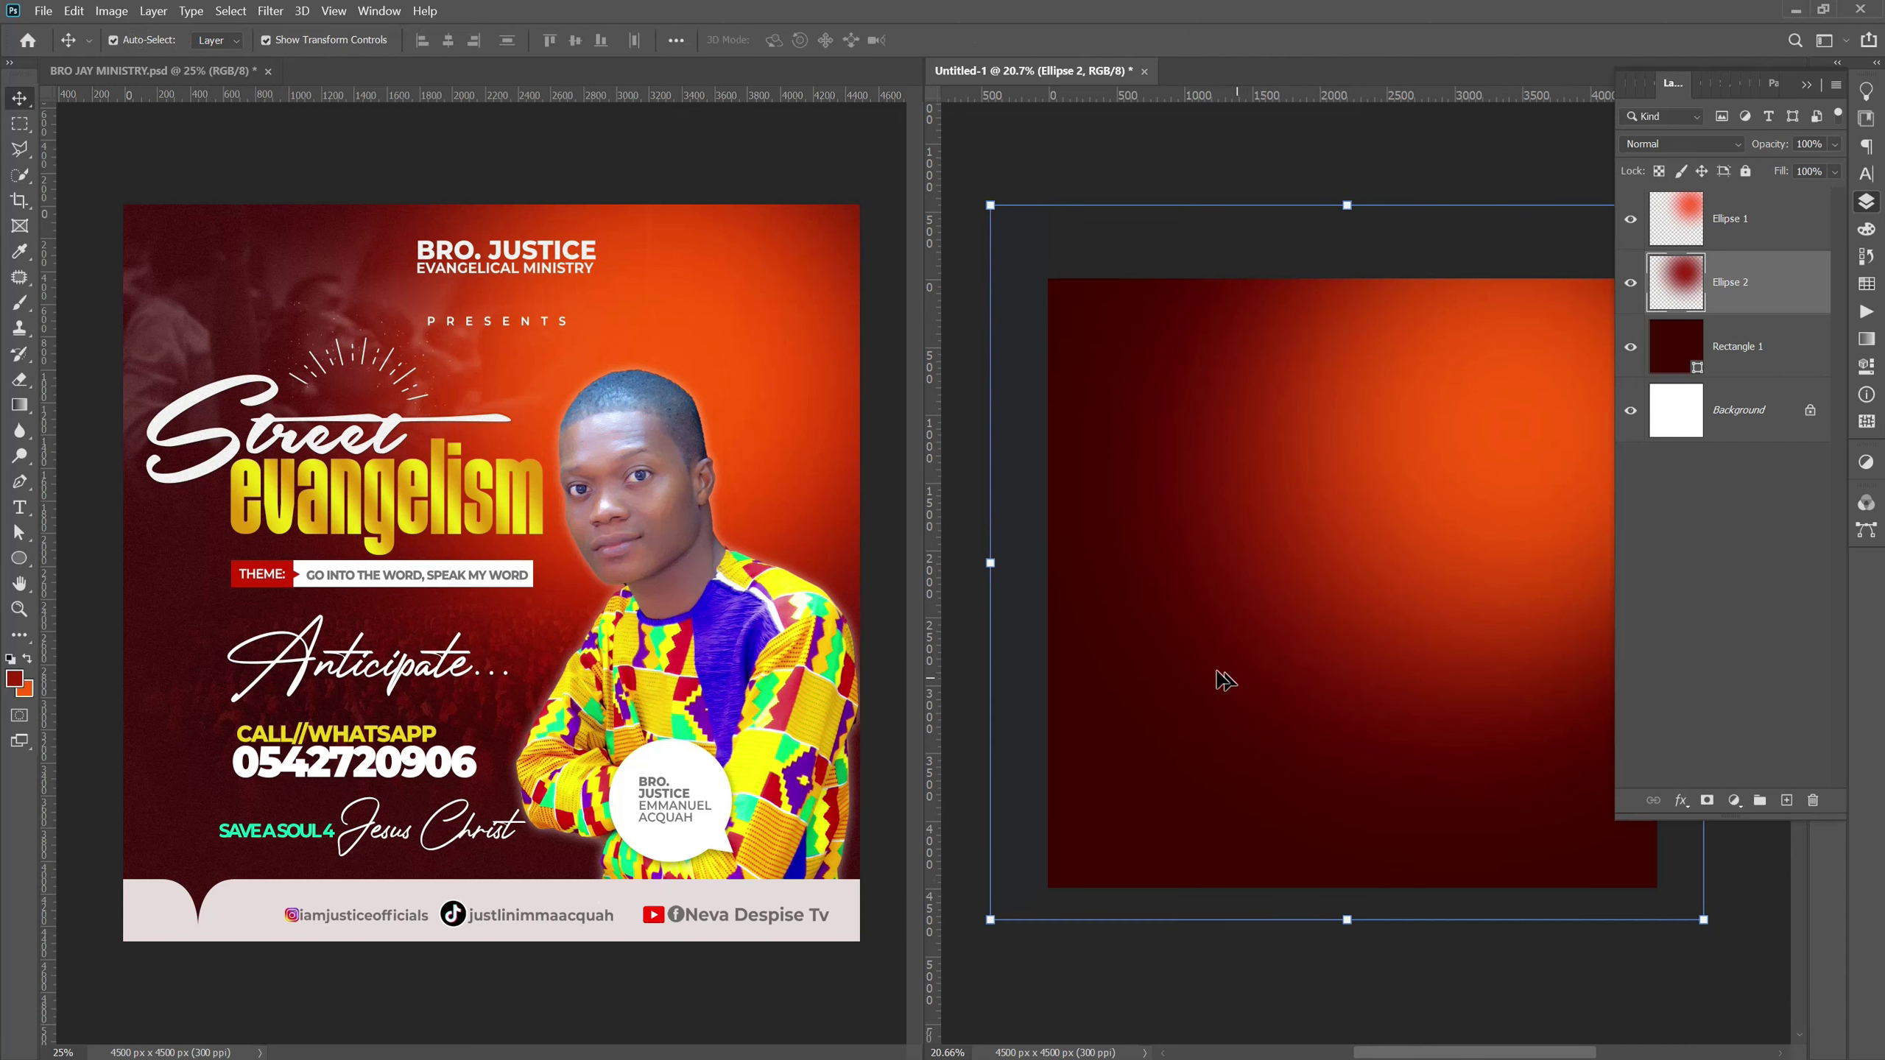
Move the orange glow (Ellipse 1) up and to the right.
scroll(1110, 658, "down", 1)
scroll(1107, 653, "down", 1)
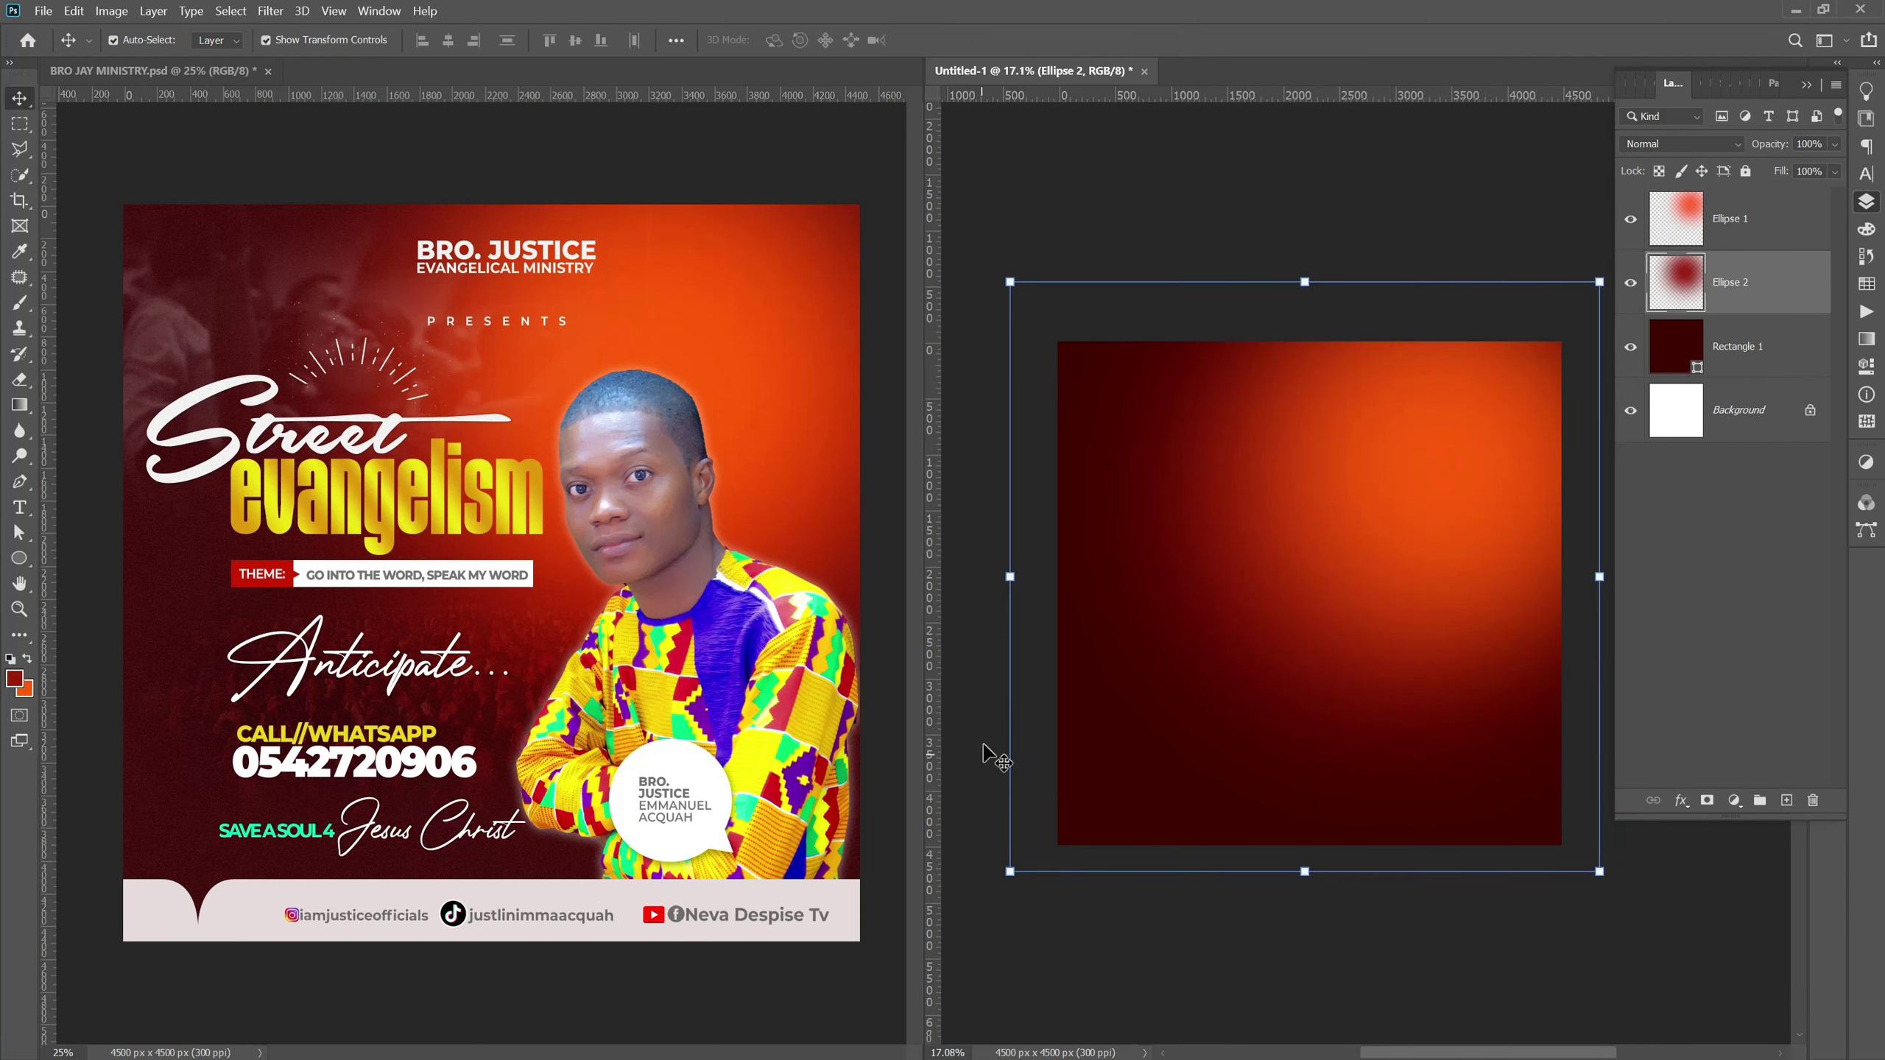
left_click(972, 702)
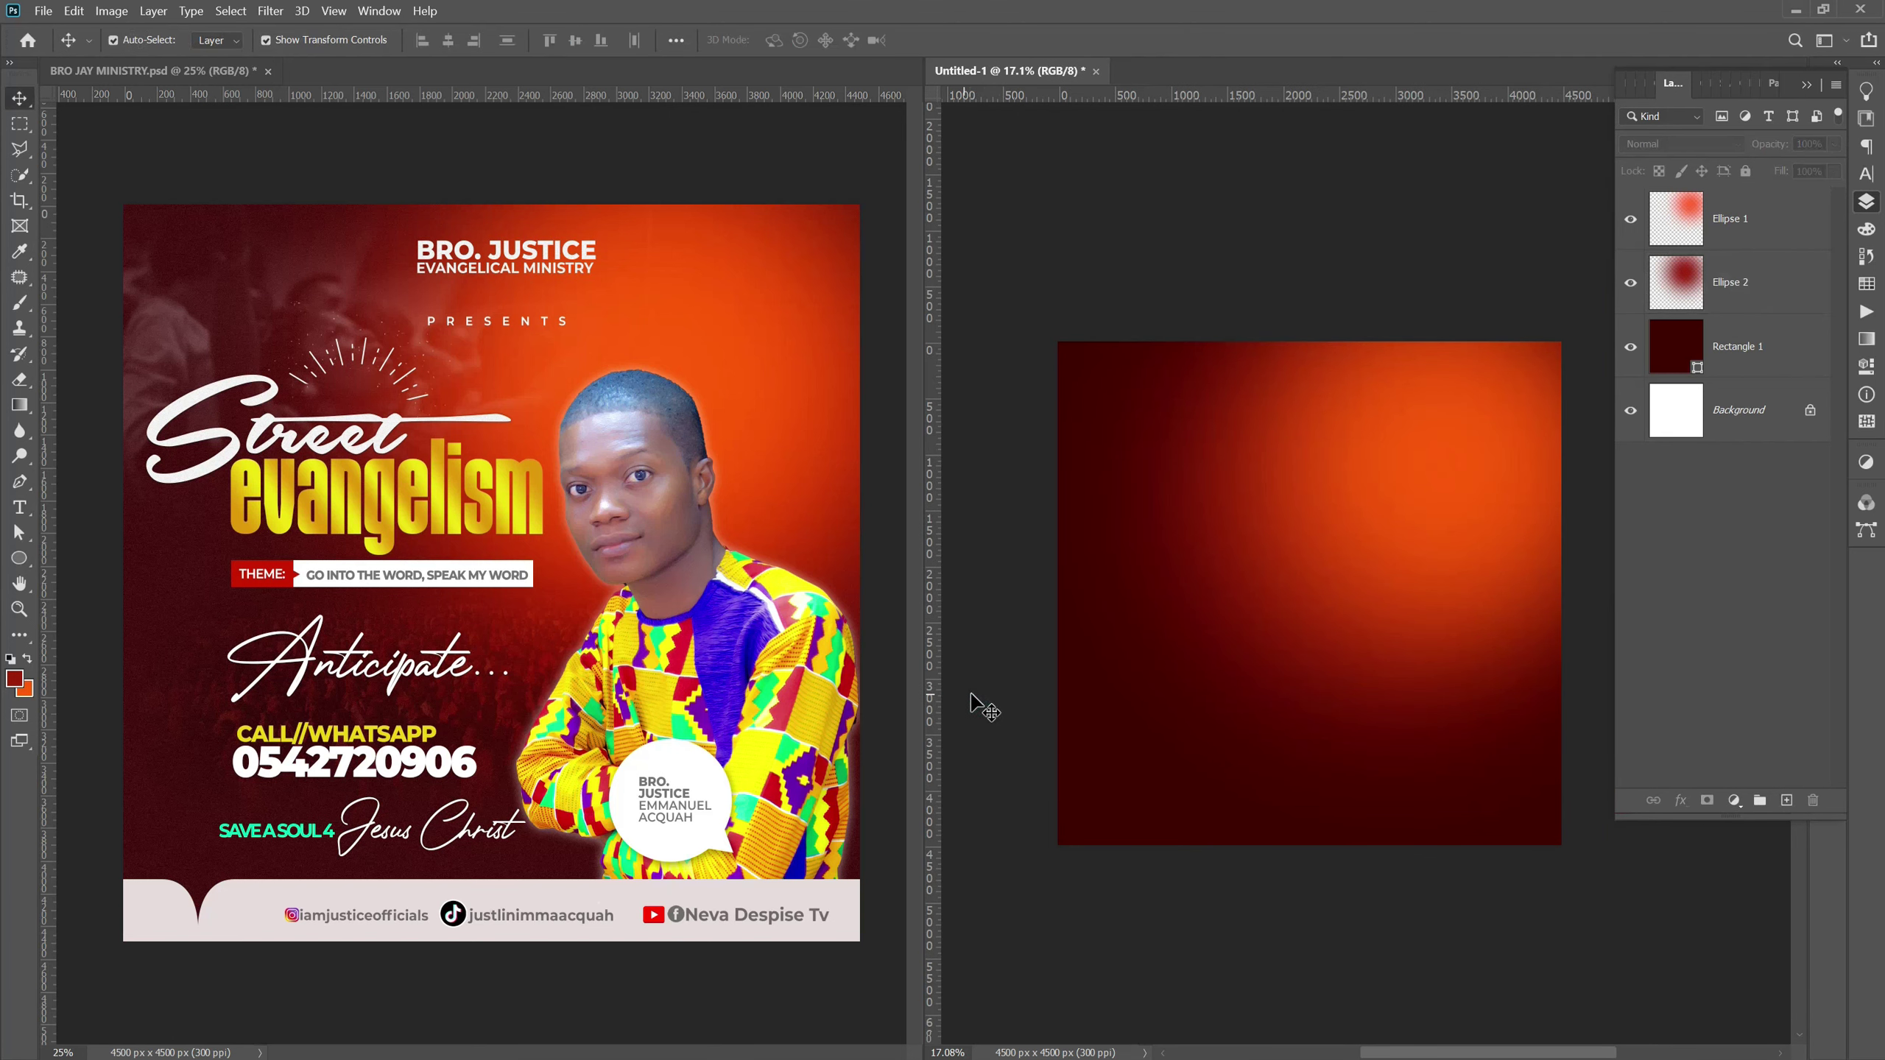
left_click_drag(1399, 584, 1425, 564)
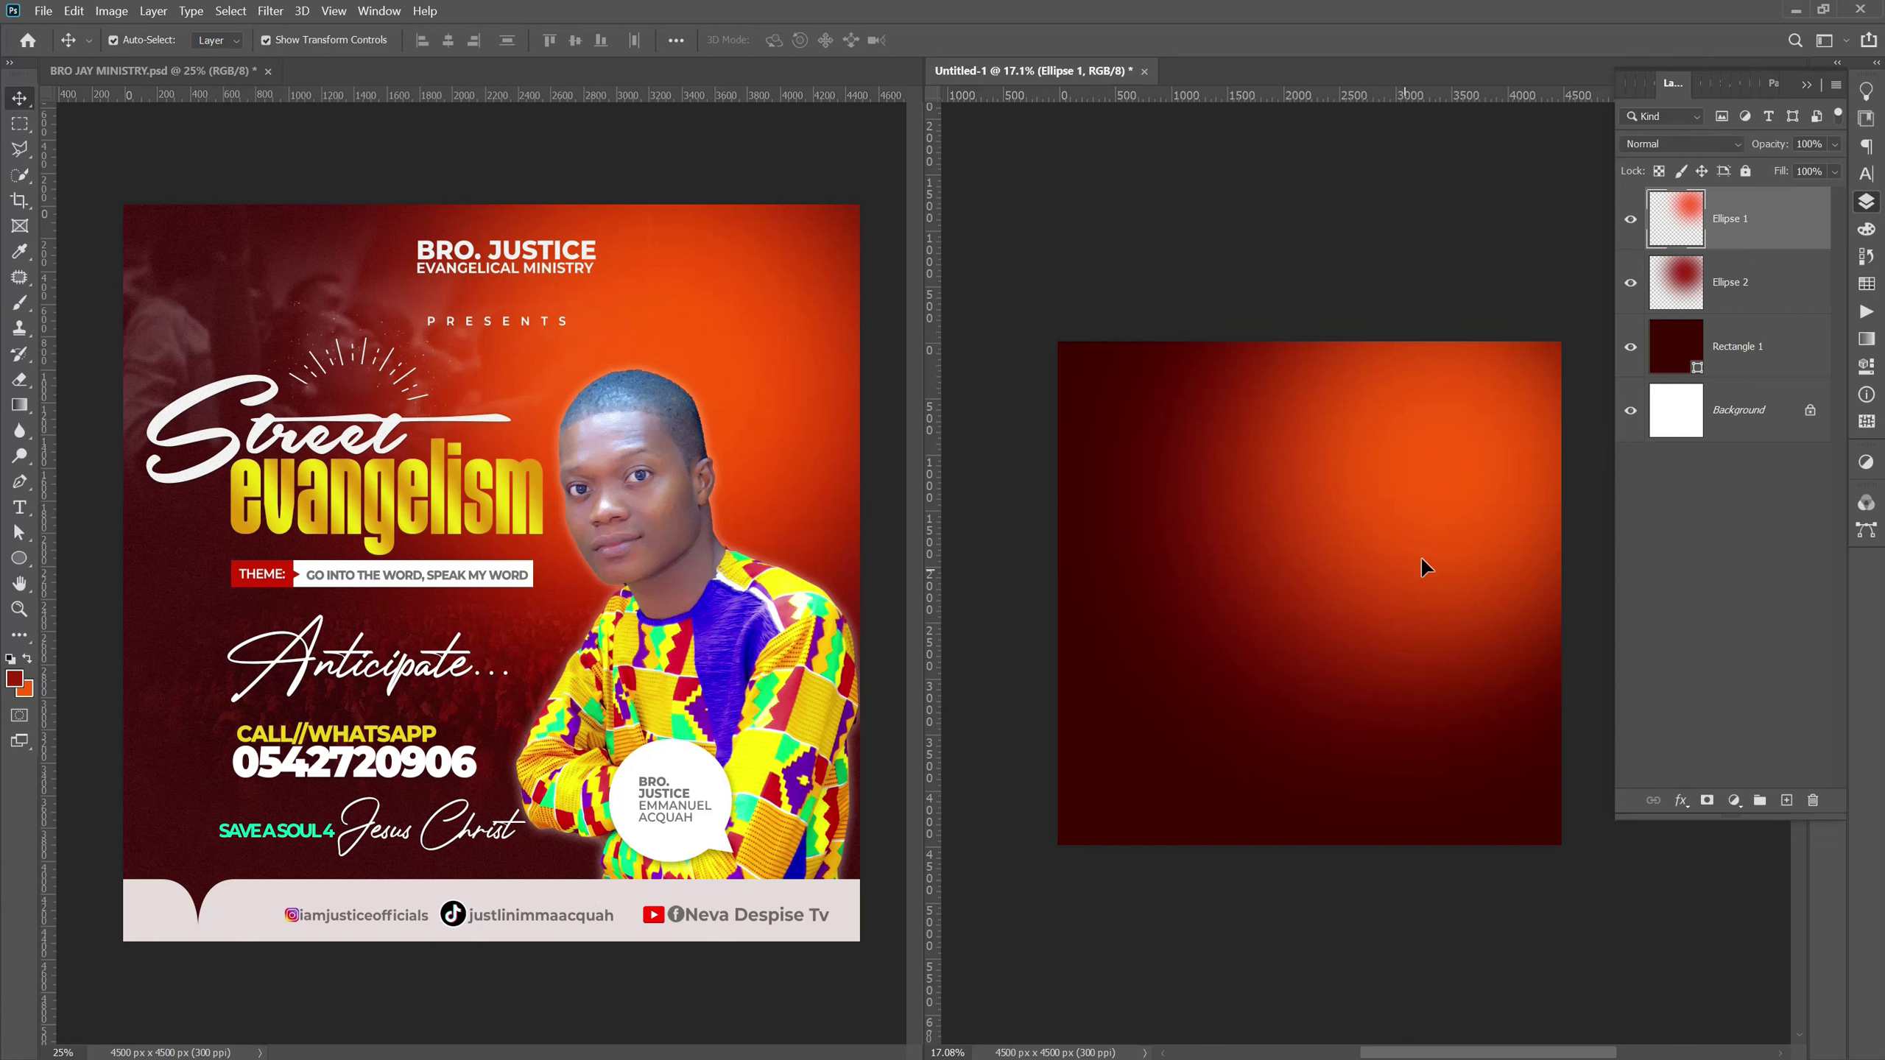
left_click(1114, 253)
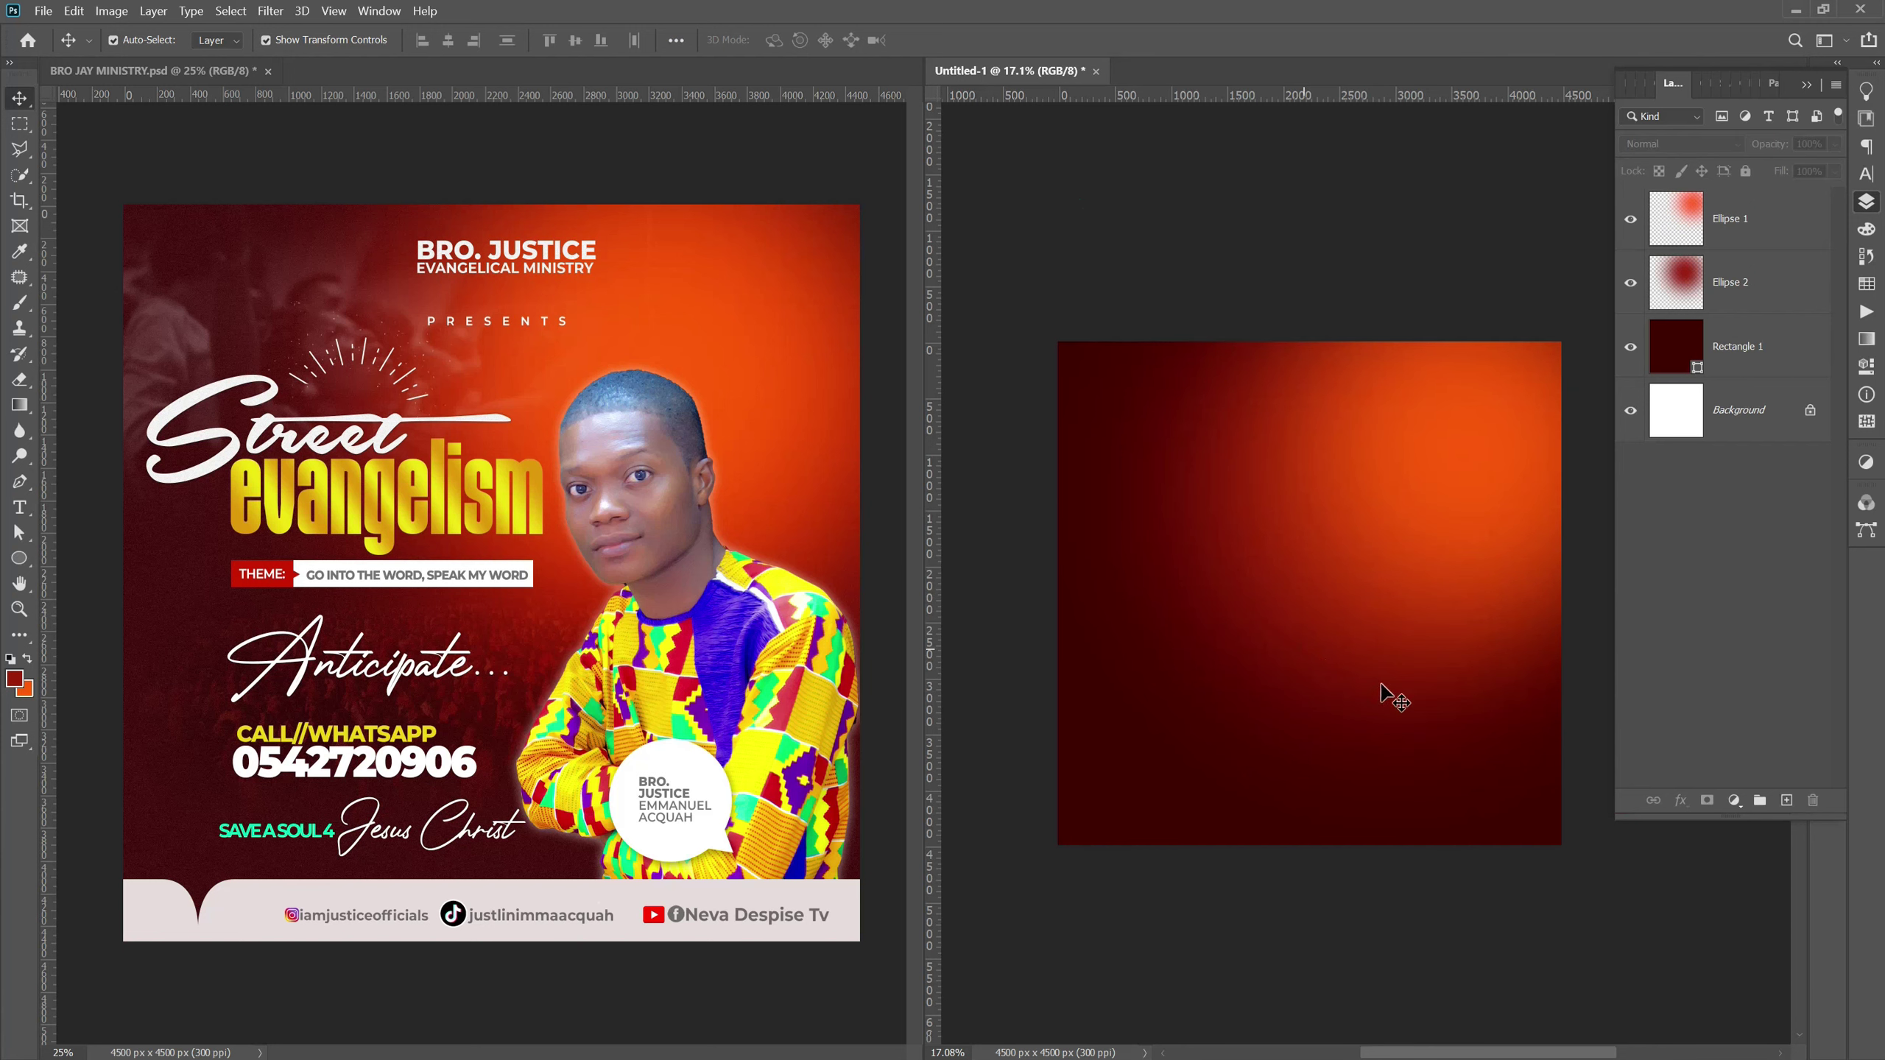
Select the man's Layer 1 copy in BRO JAY MINISTRY and unlock its position.
scroll(1362, 732, "up", 2)
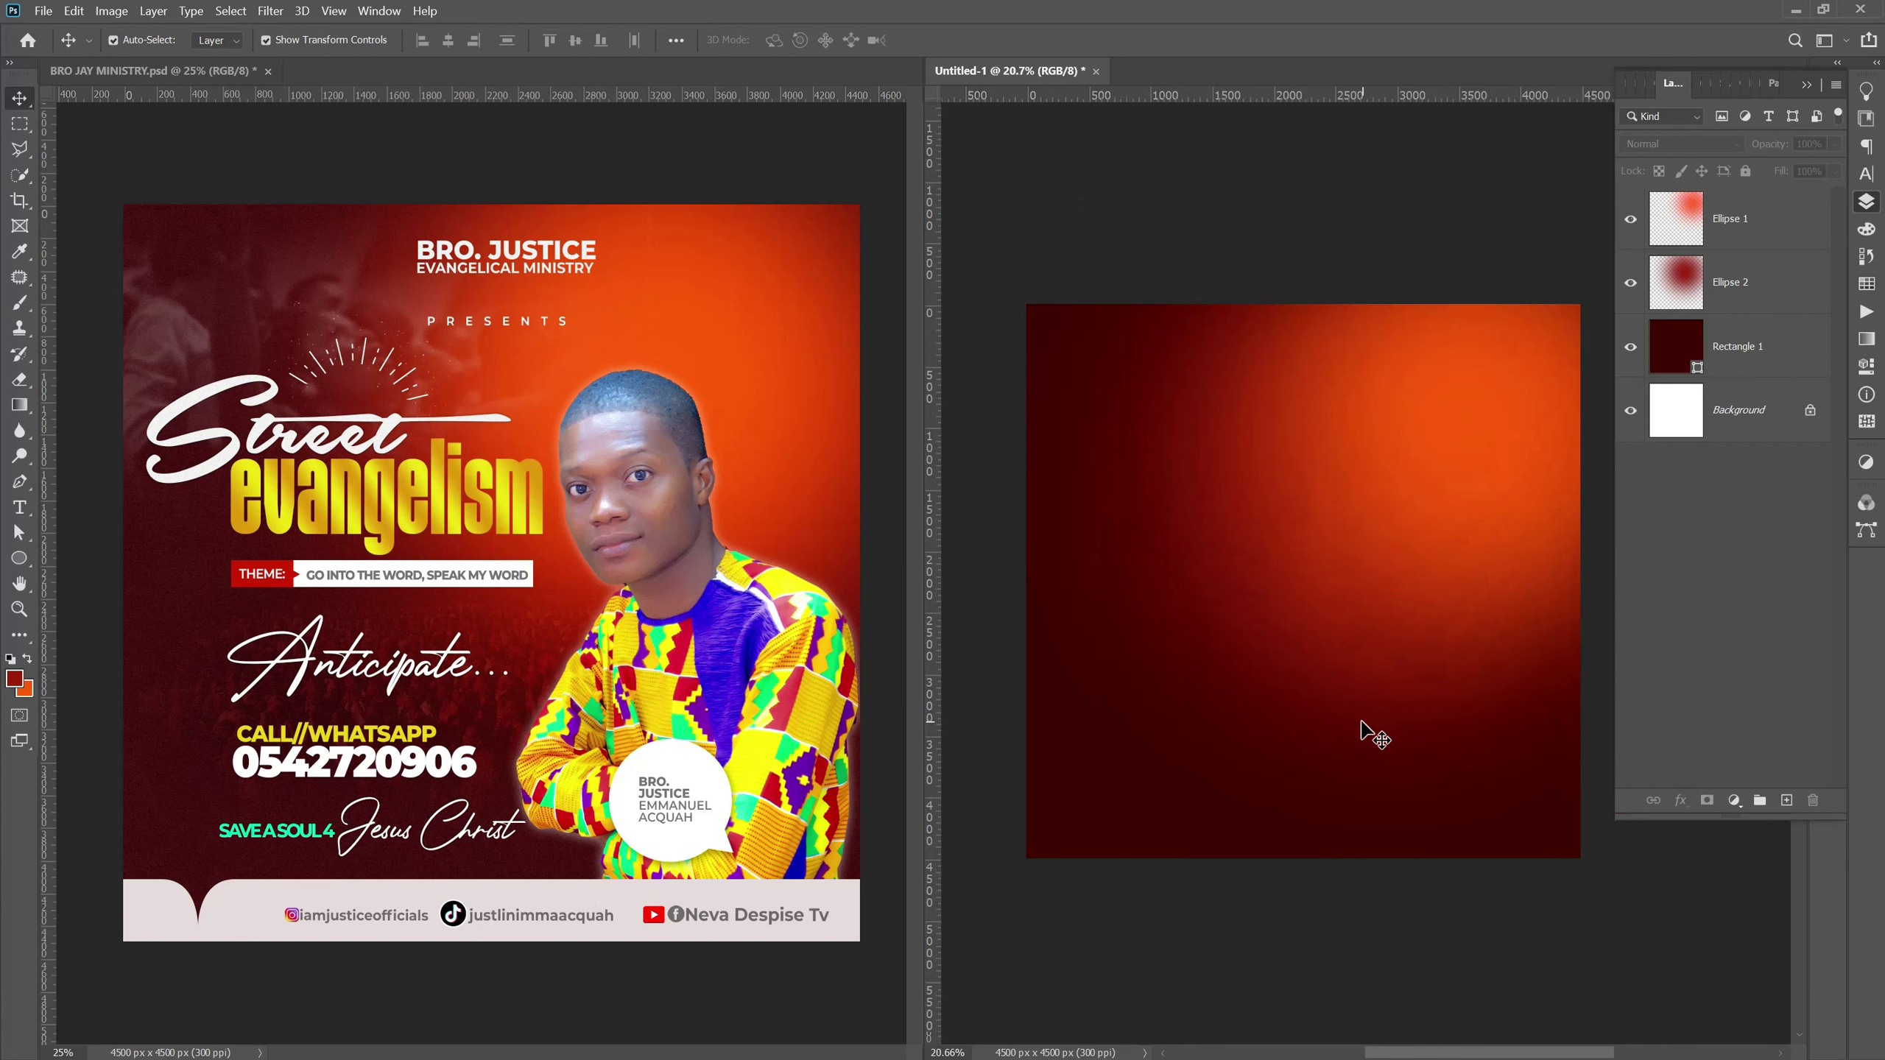
left_click(668, 680)
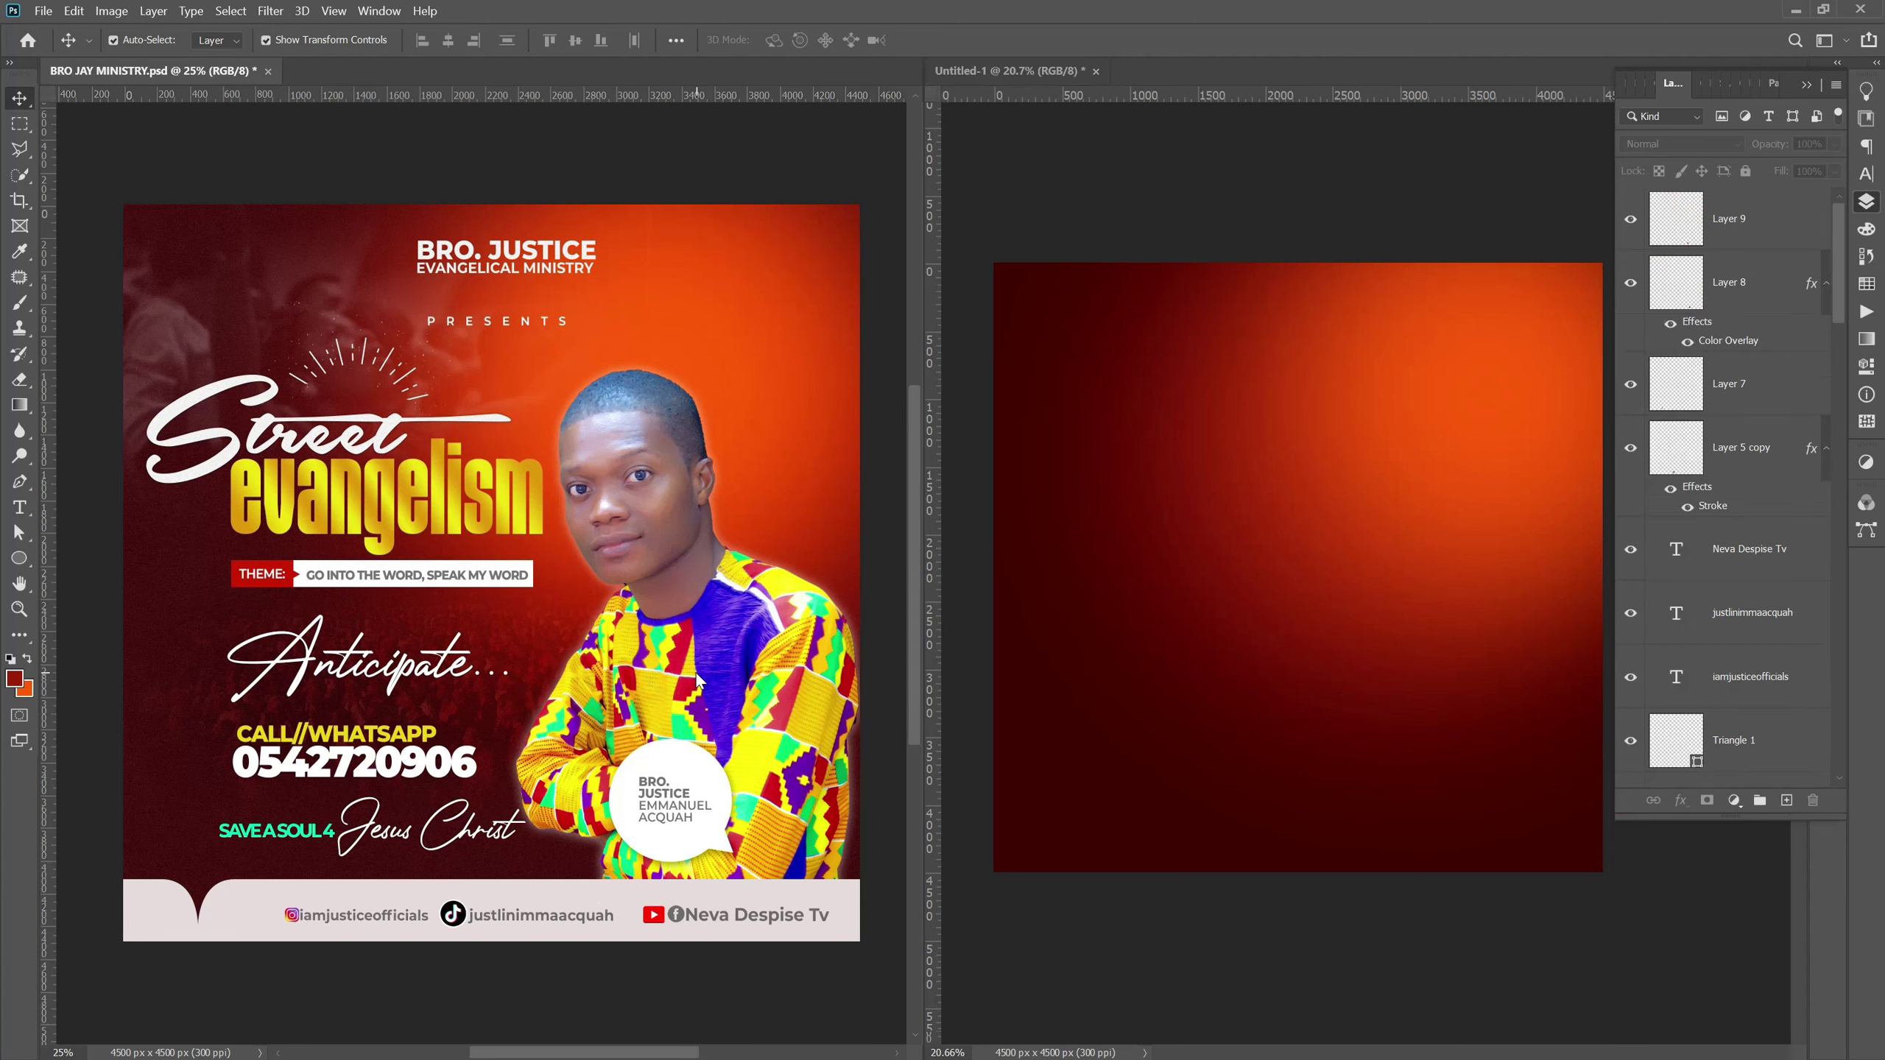
right_click(697, 680)
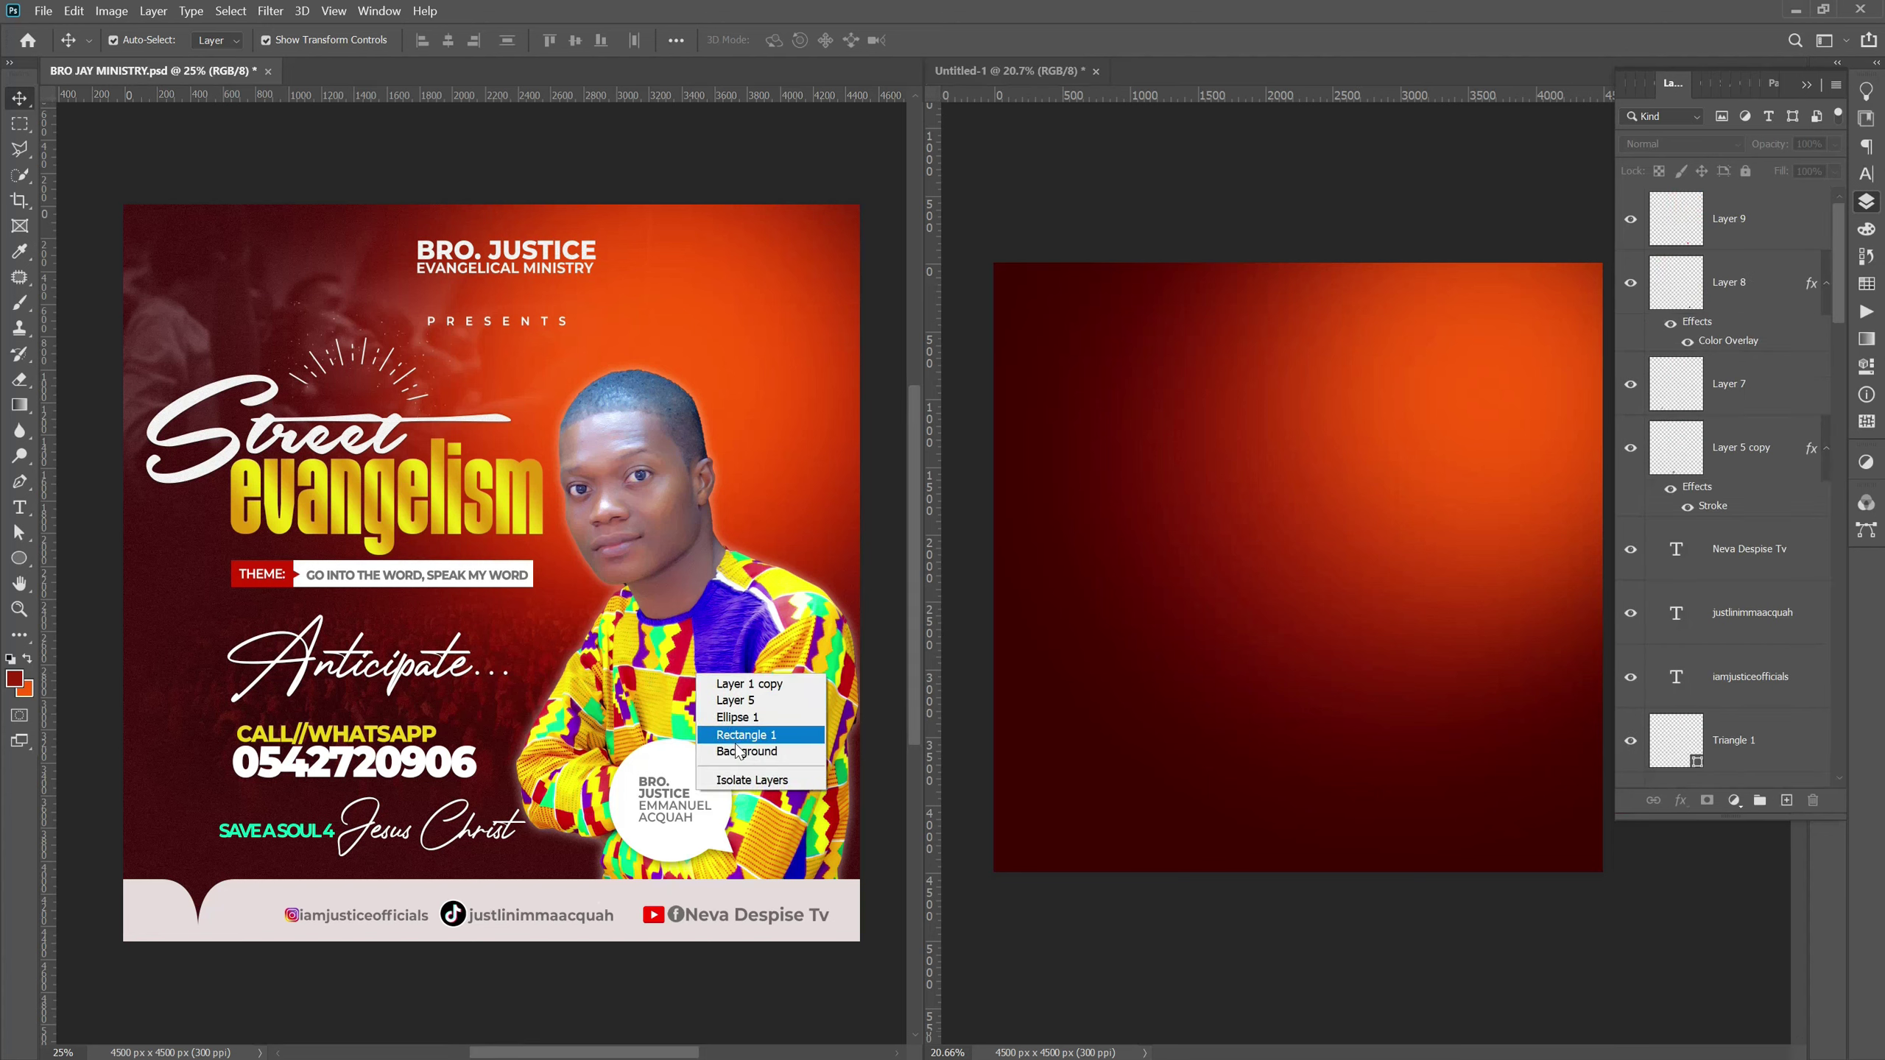
left_click(742, 685)
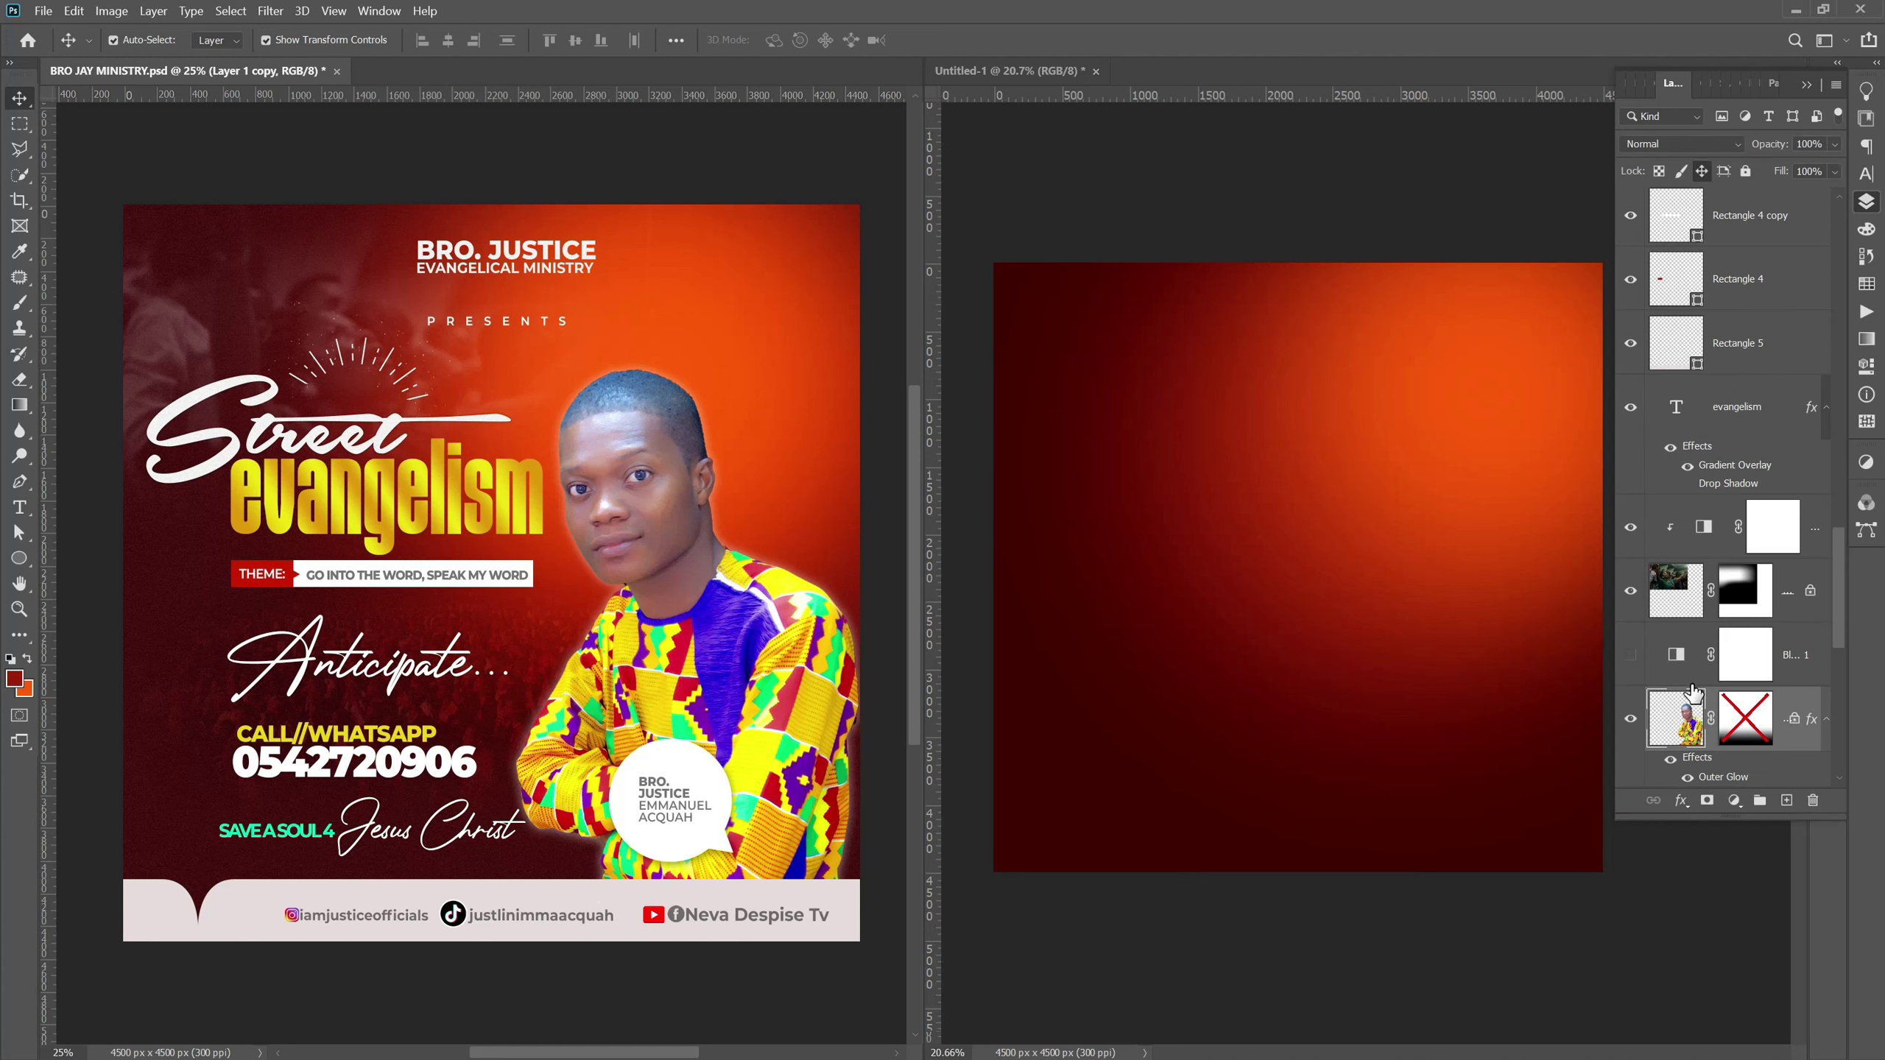
left_click(1702, 171)
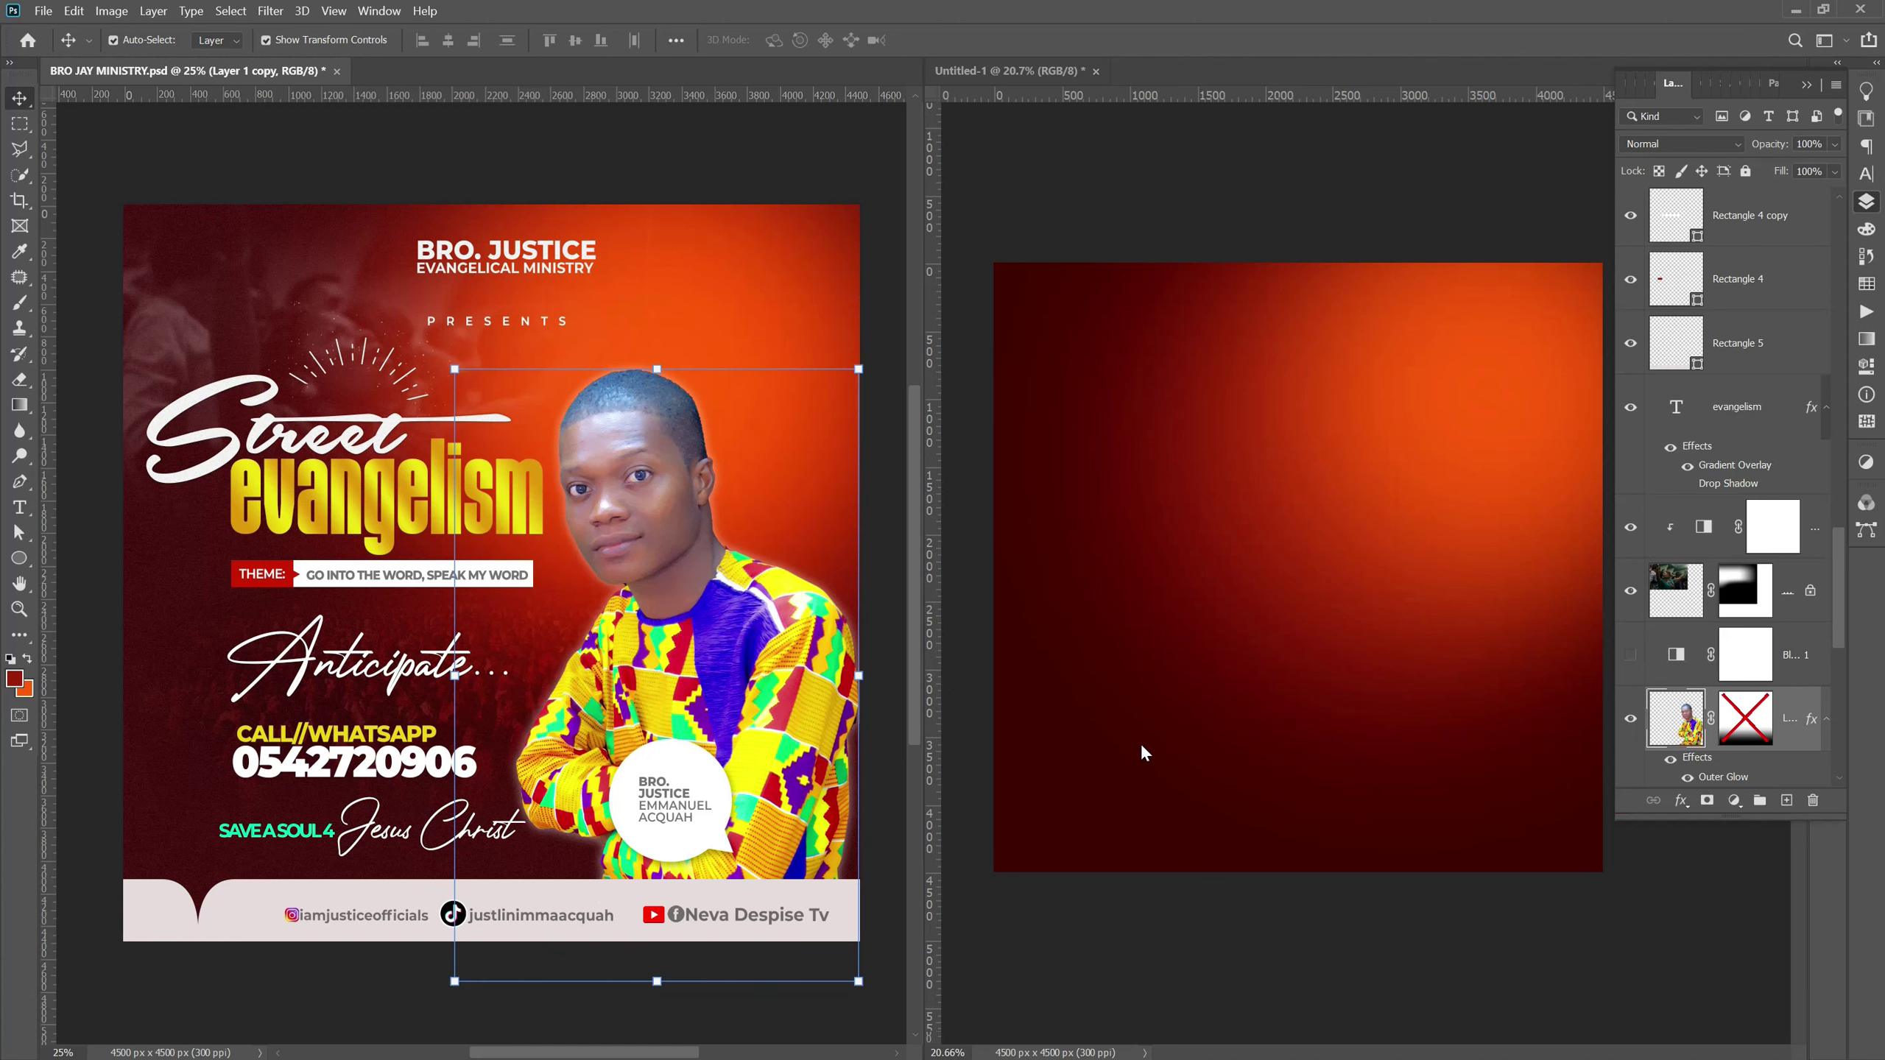
Fit both the reference flyer and Untitled-1 to their windows.
key("ctrl+0")
left_click(1163, 754)
key("ctrl+0")
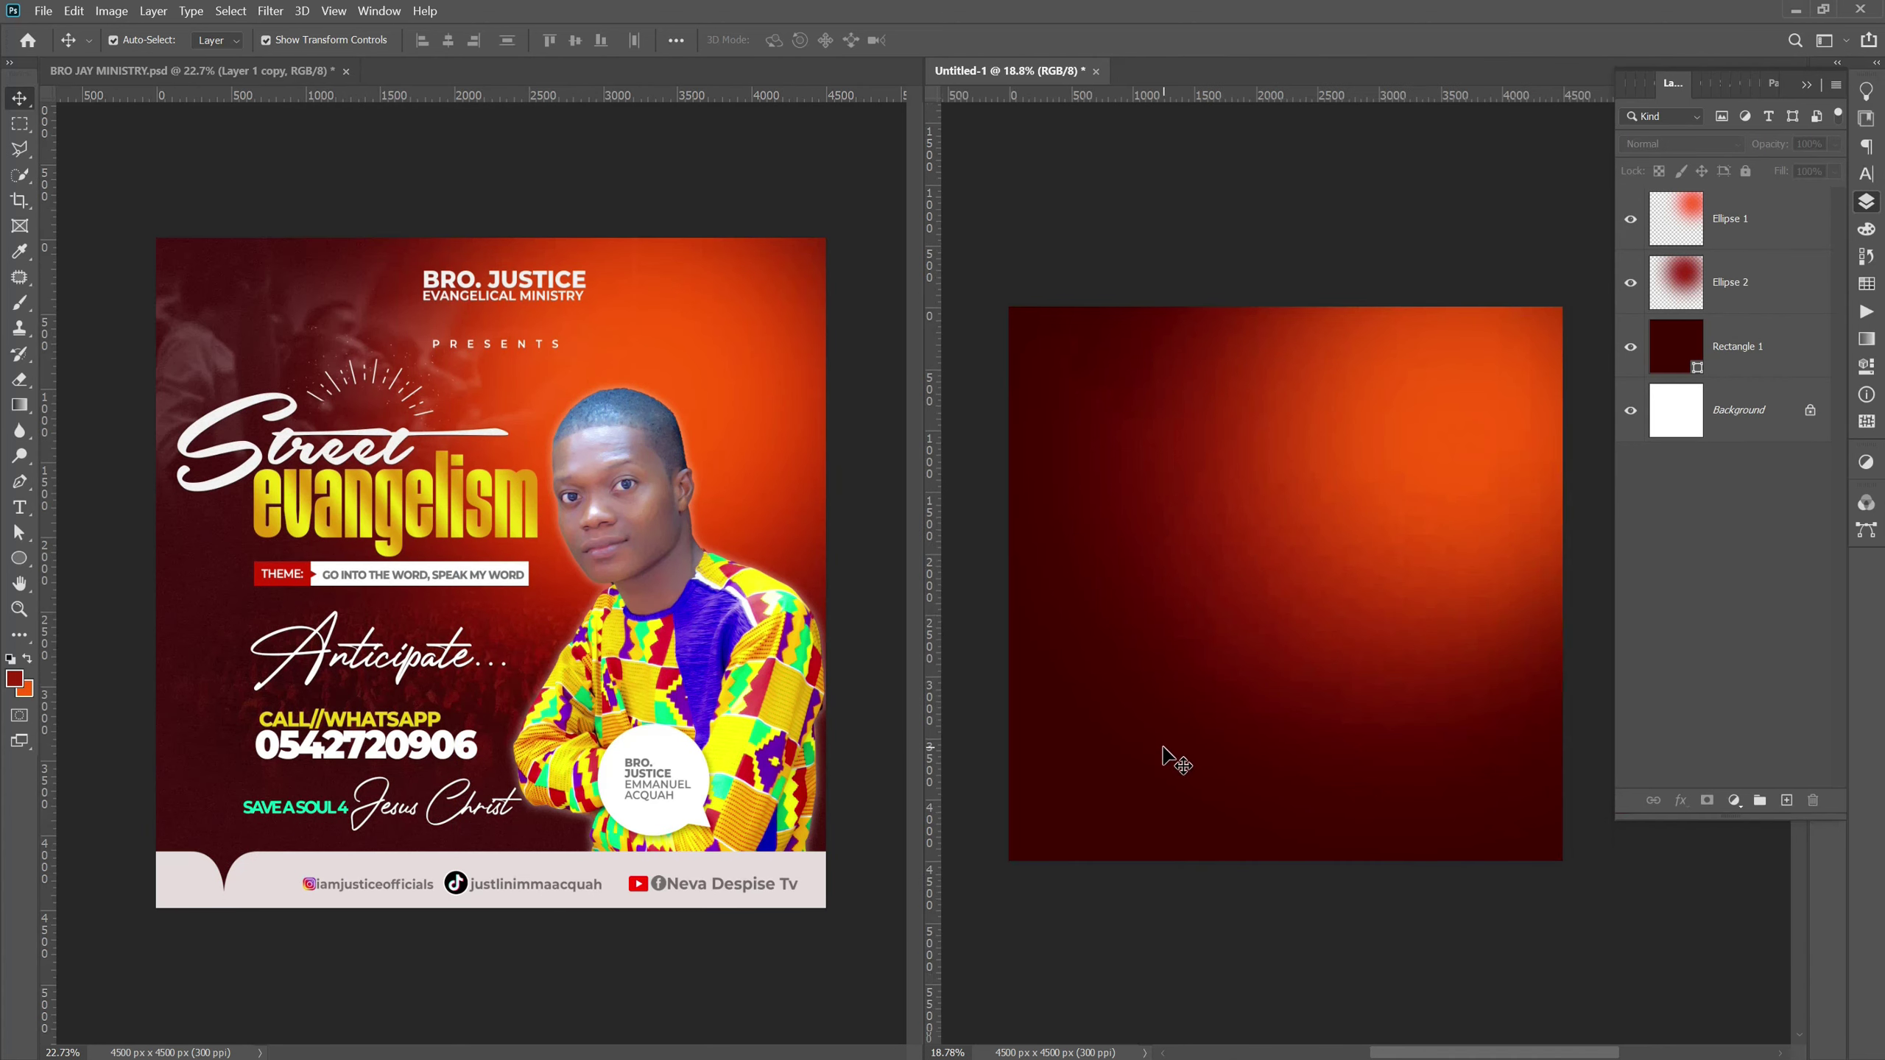
Copy Layer 1 copy from BRO JAY MINISTRY into Untitled-1 and nudge it 64 px right.
left_click(598, 672)
mouse_move(647, 658)
left_mouse_down()
mouse_move(1371, 676)
mouse_move(1410, 713)
mouse_move(1375, 698)
left_mouse_up()
left_click(1129, 951)
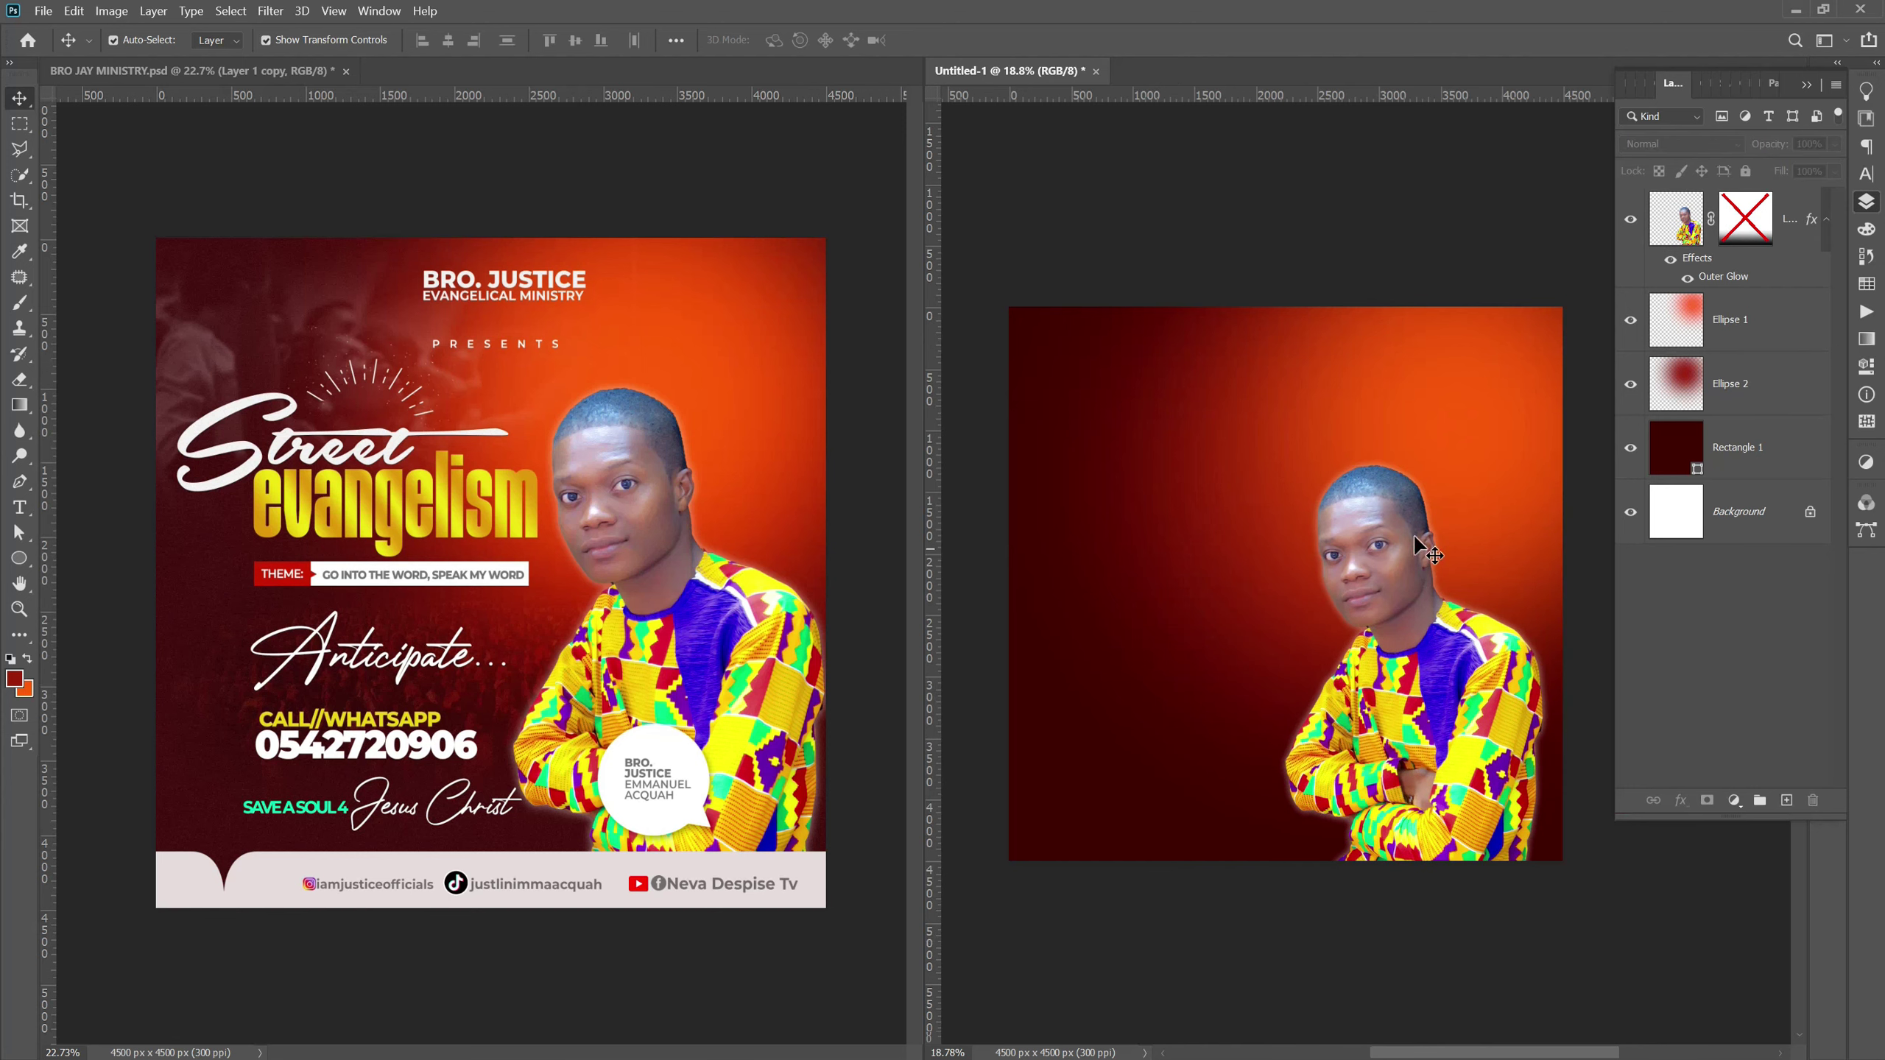
left_click(1337, 543)
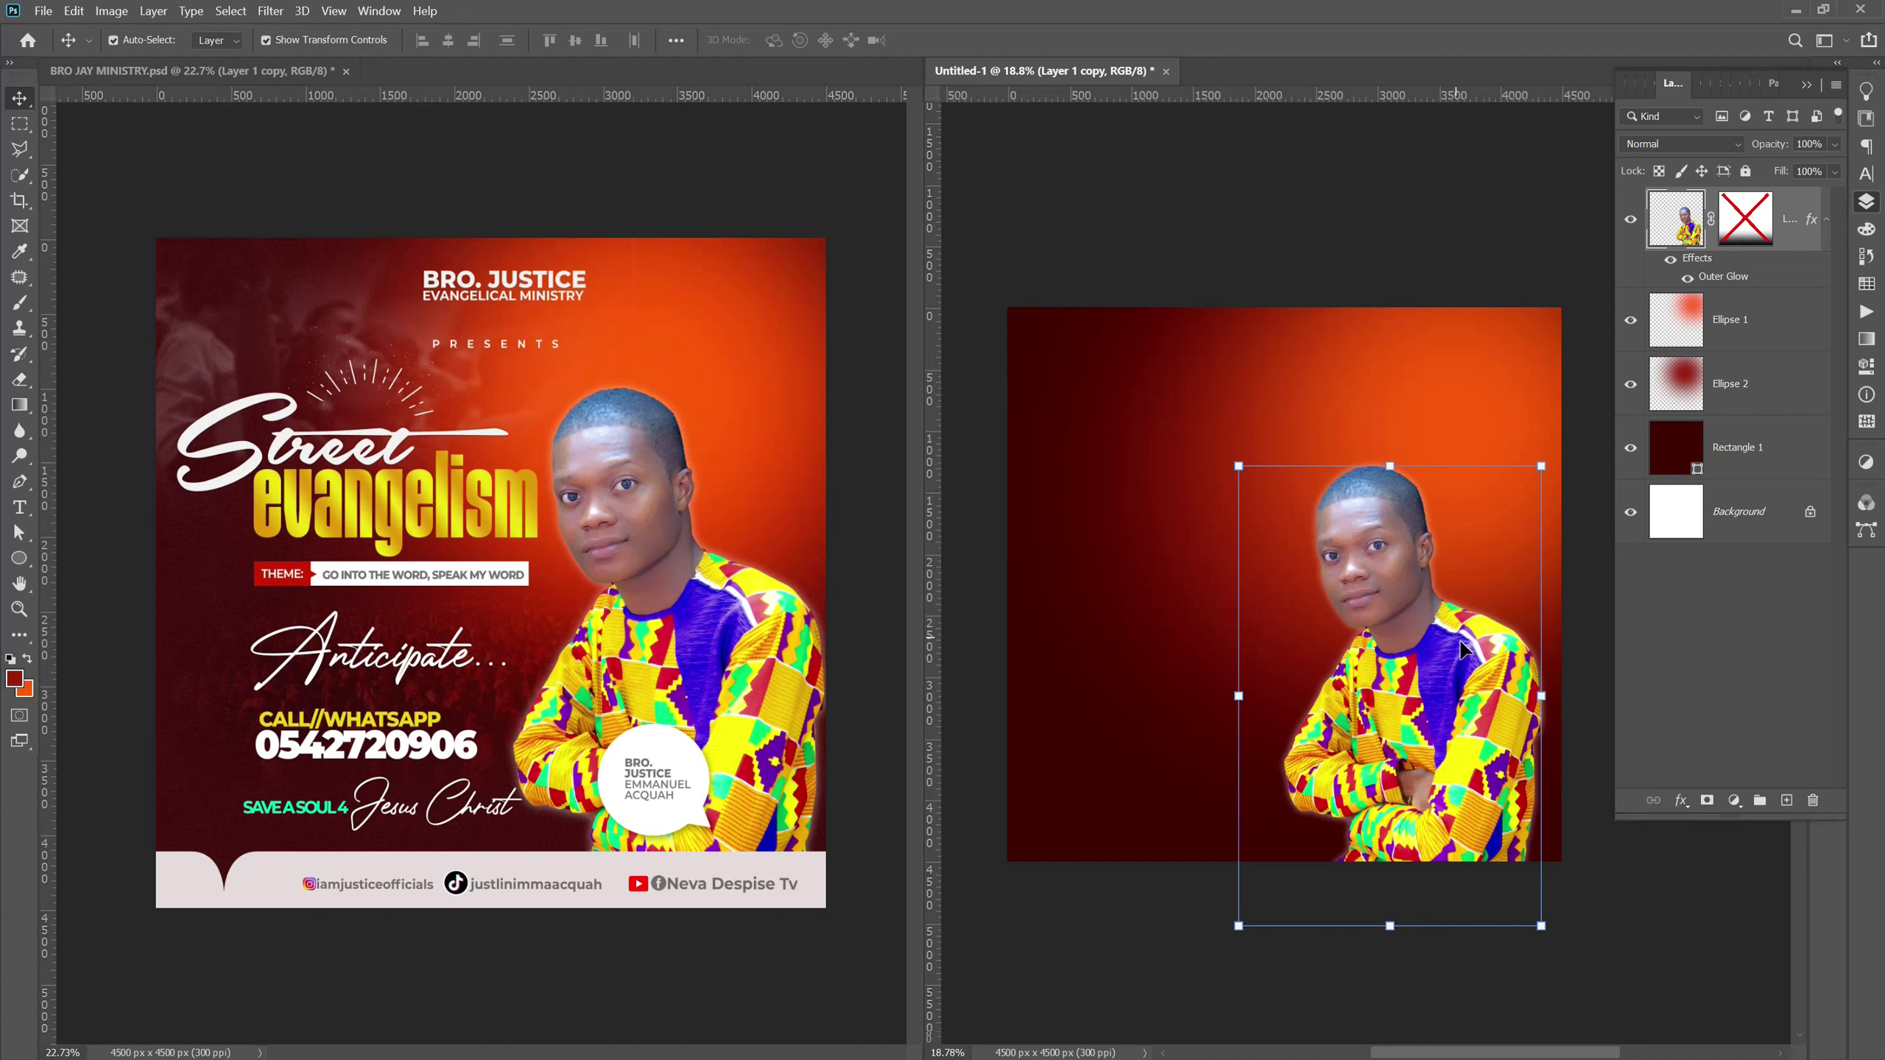
left_click_drag(1425, 745, 1430, 730)
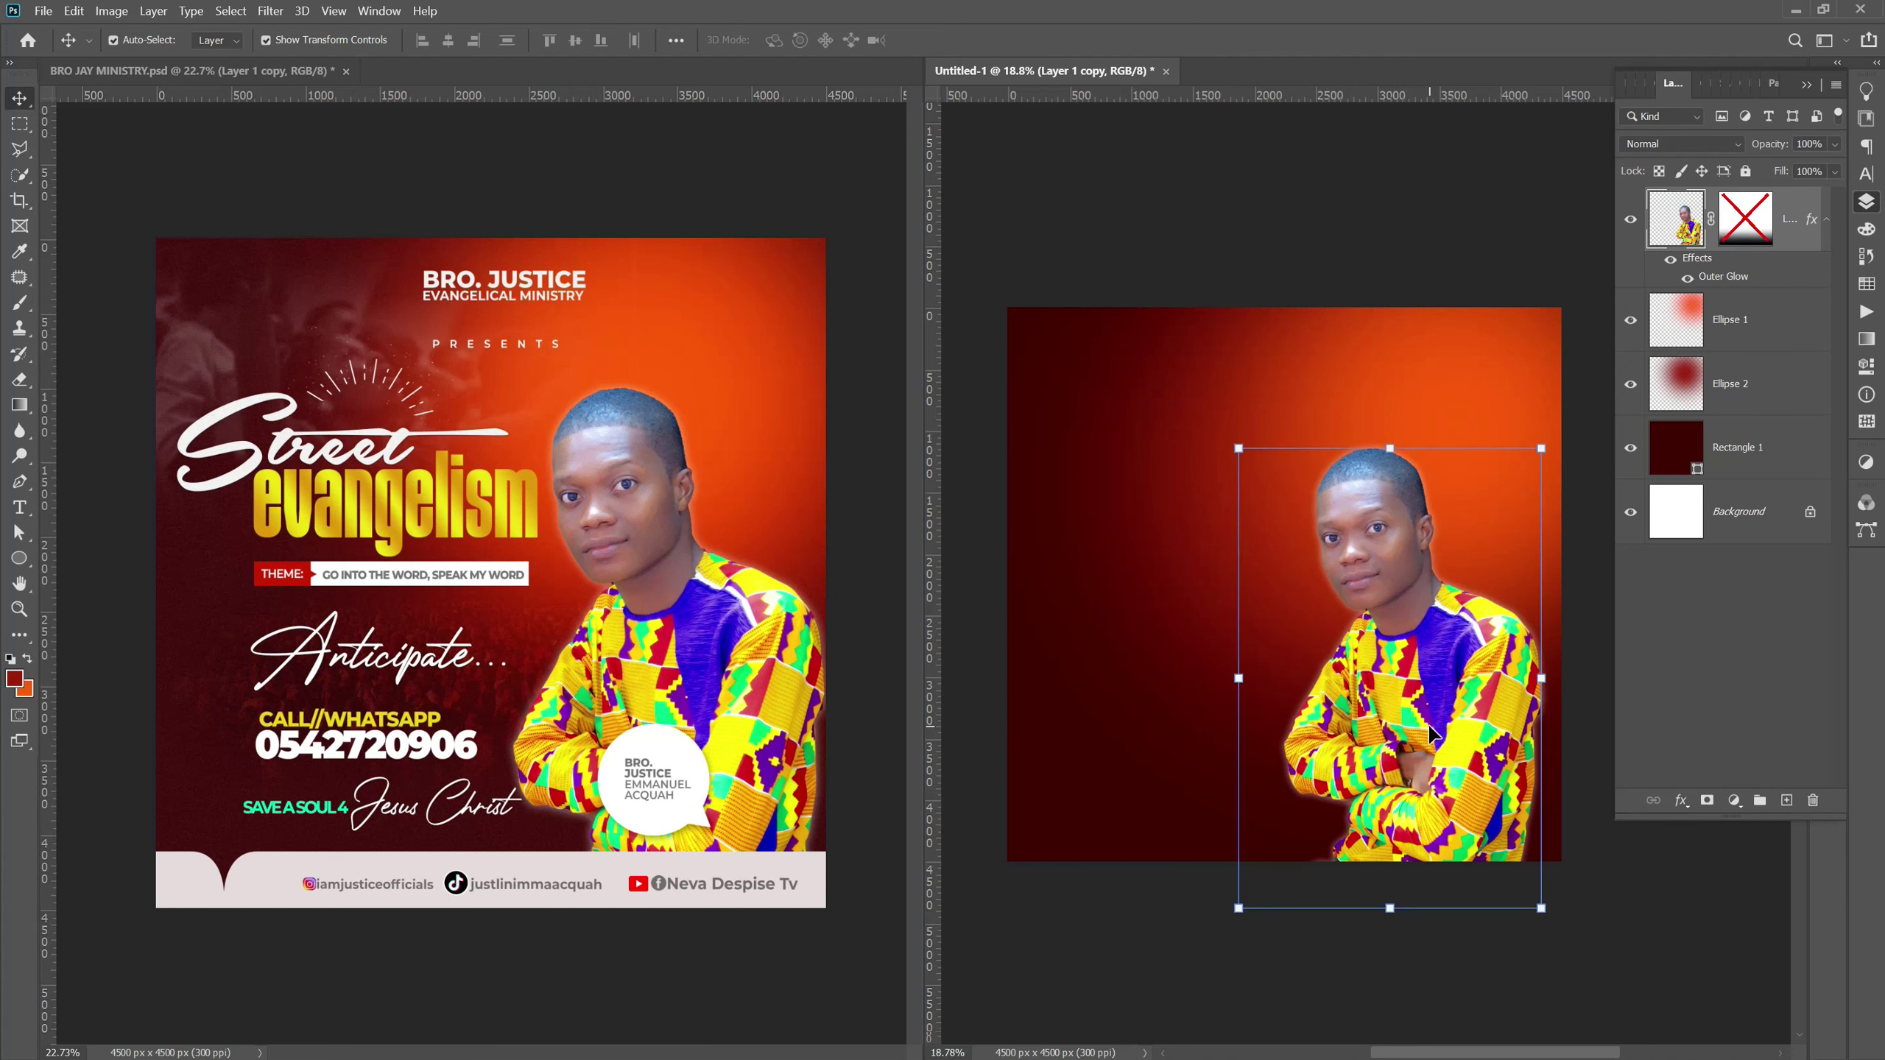
scroll(1356, 576, "up", 1)
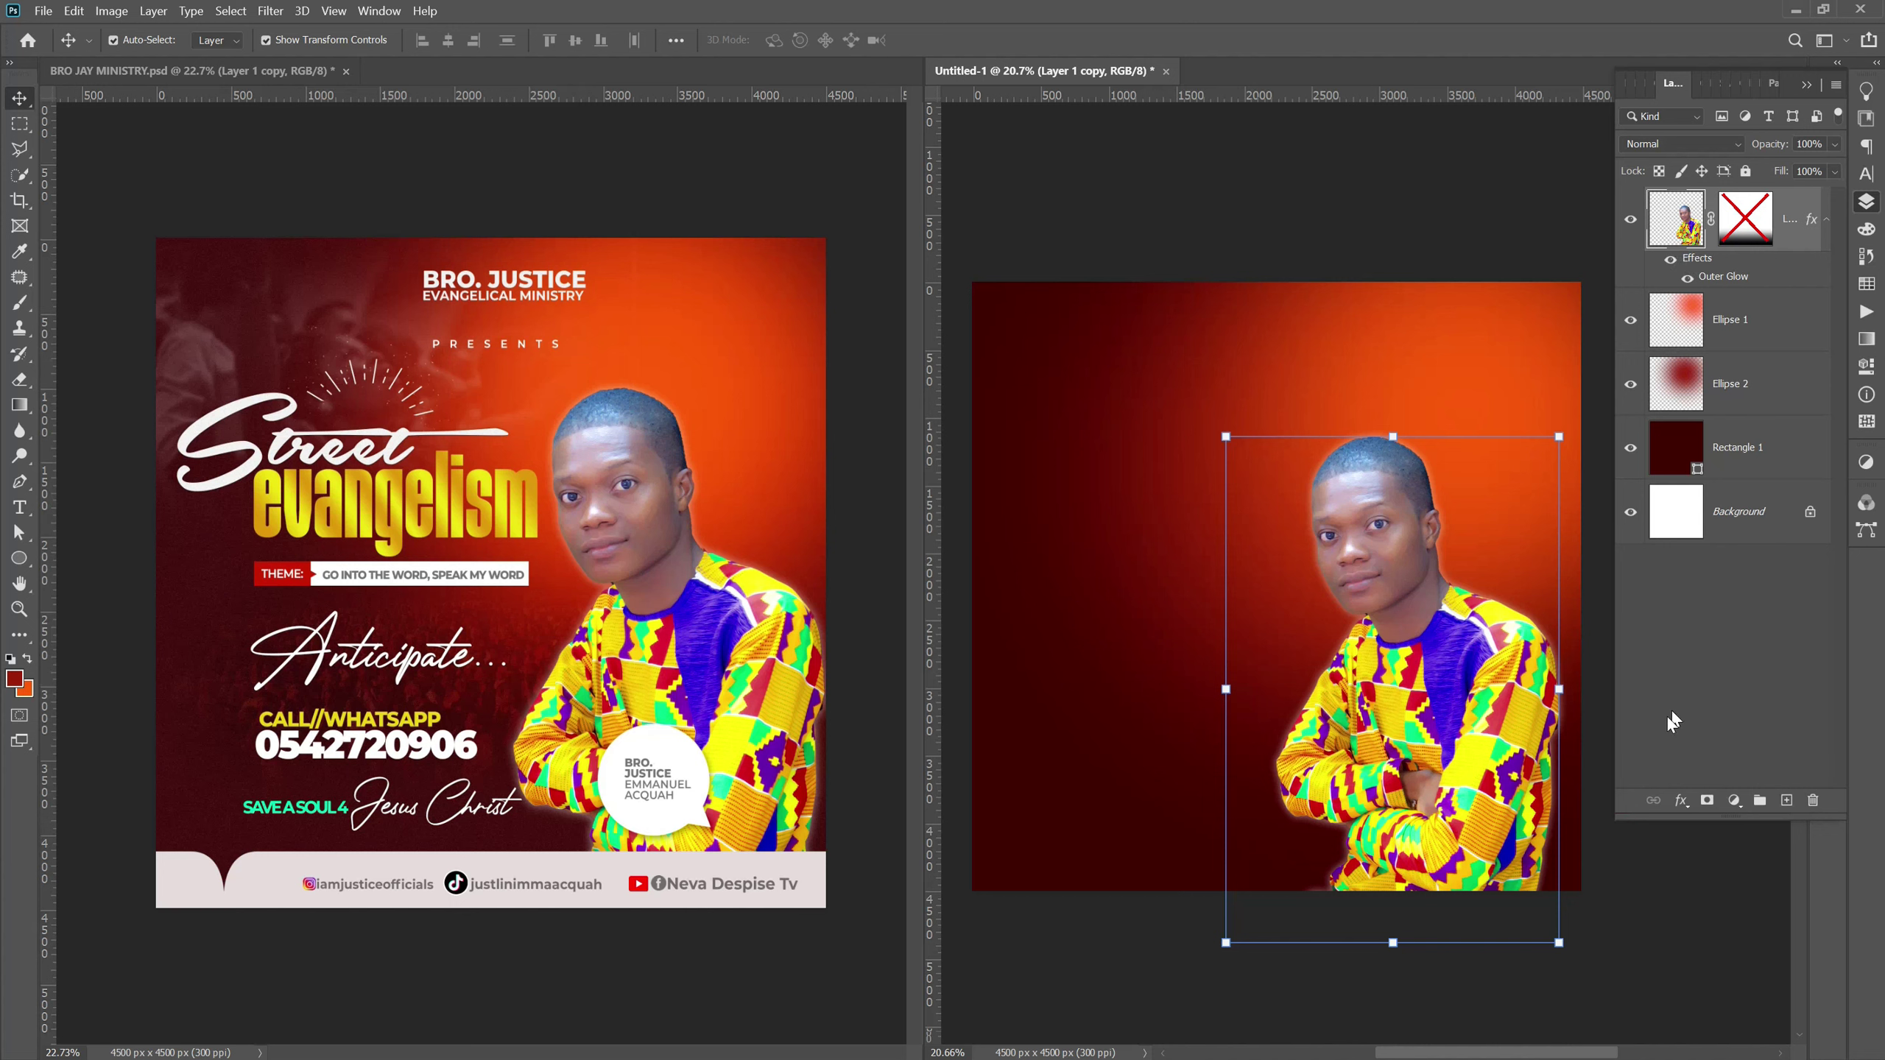
Apply an Outer Glow to the man: Screen blend, 27% opacity, 70 px size.
left_click(1680, 802)
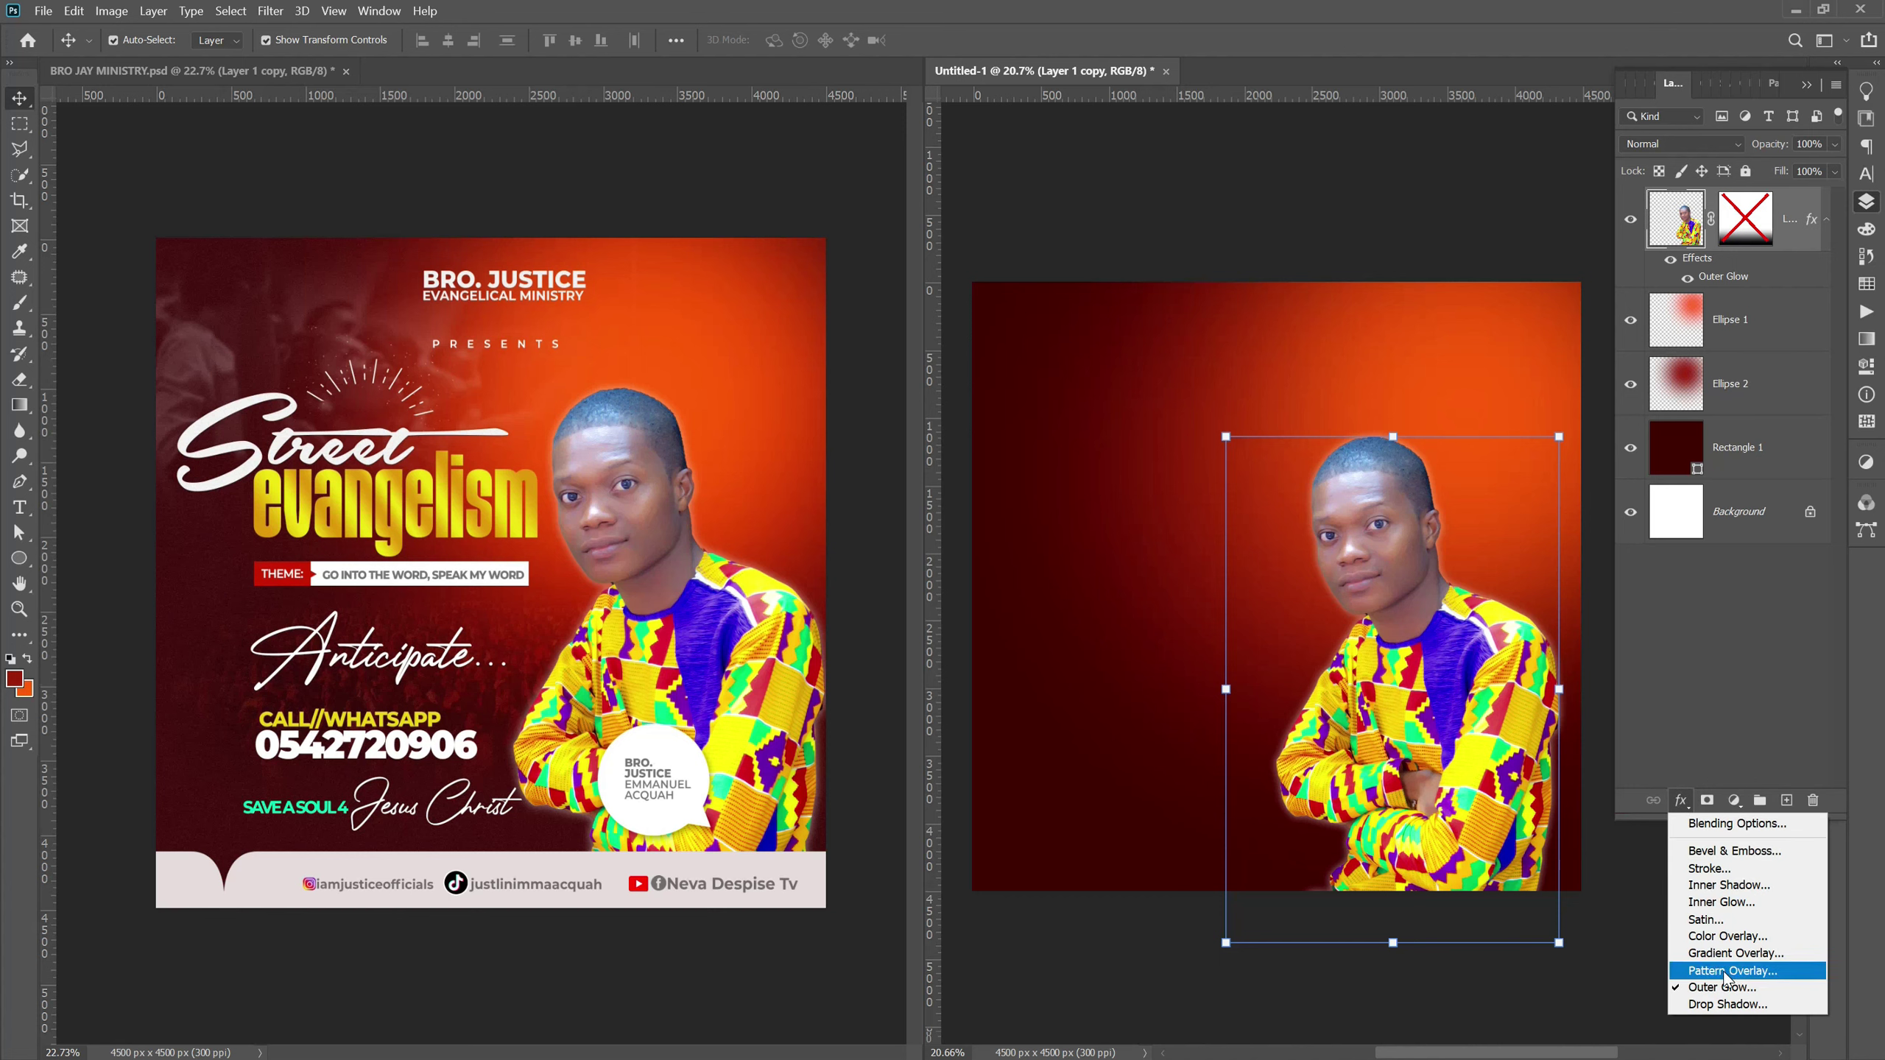
left_click(1712, 824)
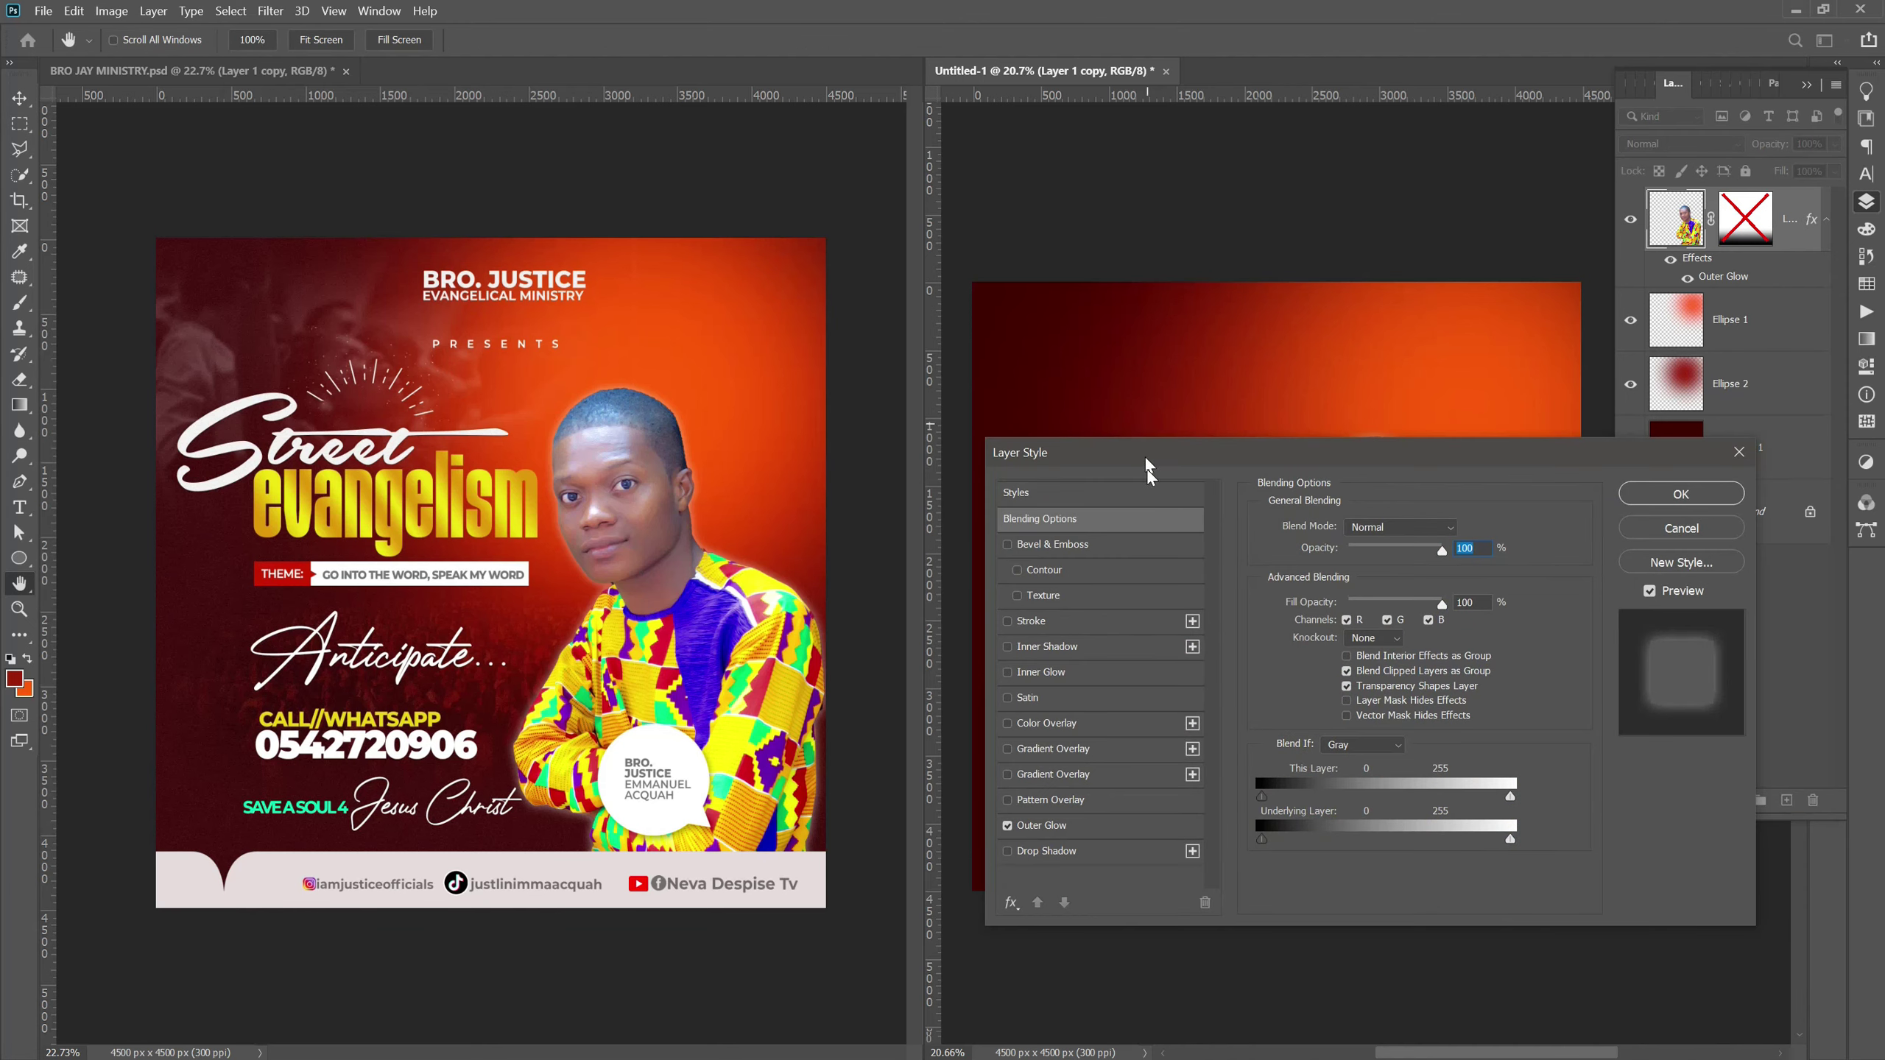
mouse_move(1156, 449)
left_mouse_down()
mouse_move(1212, 187)
mouse_move(1228, 218)
left_mouse_up()
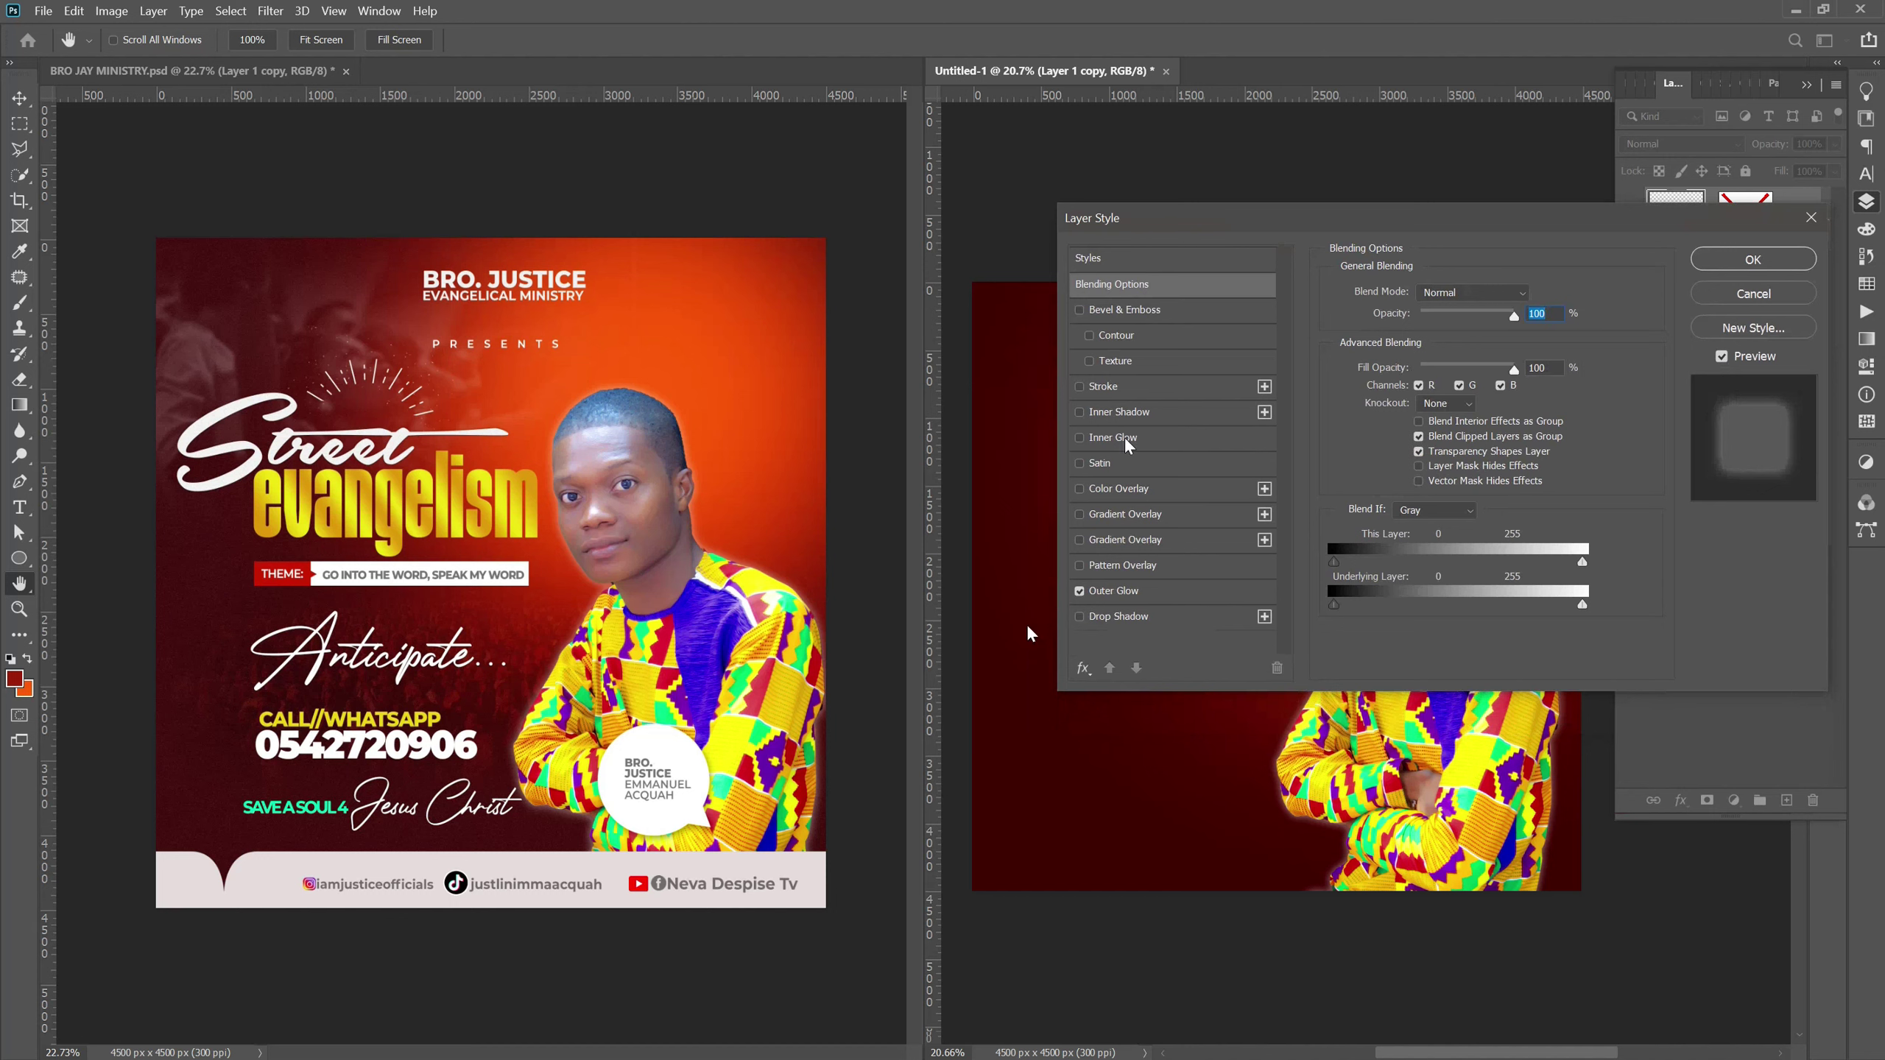
left_click(1110, 590)
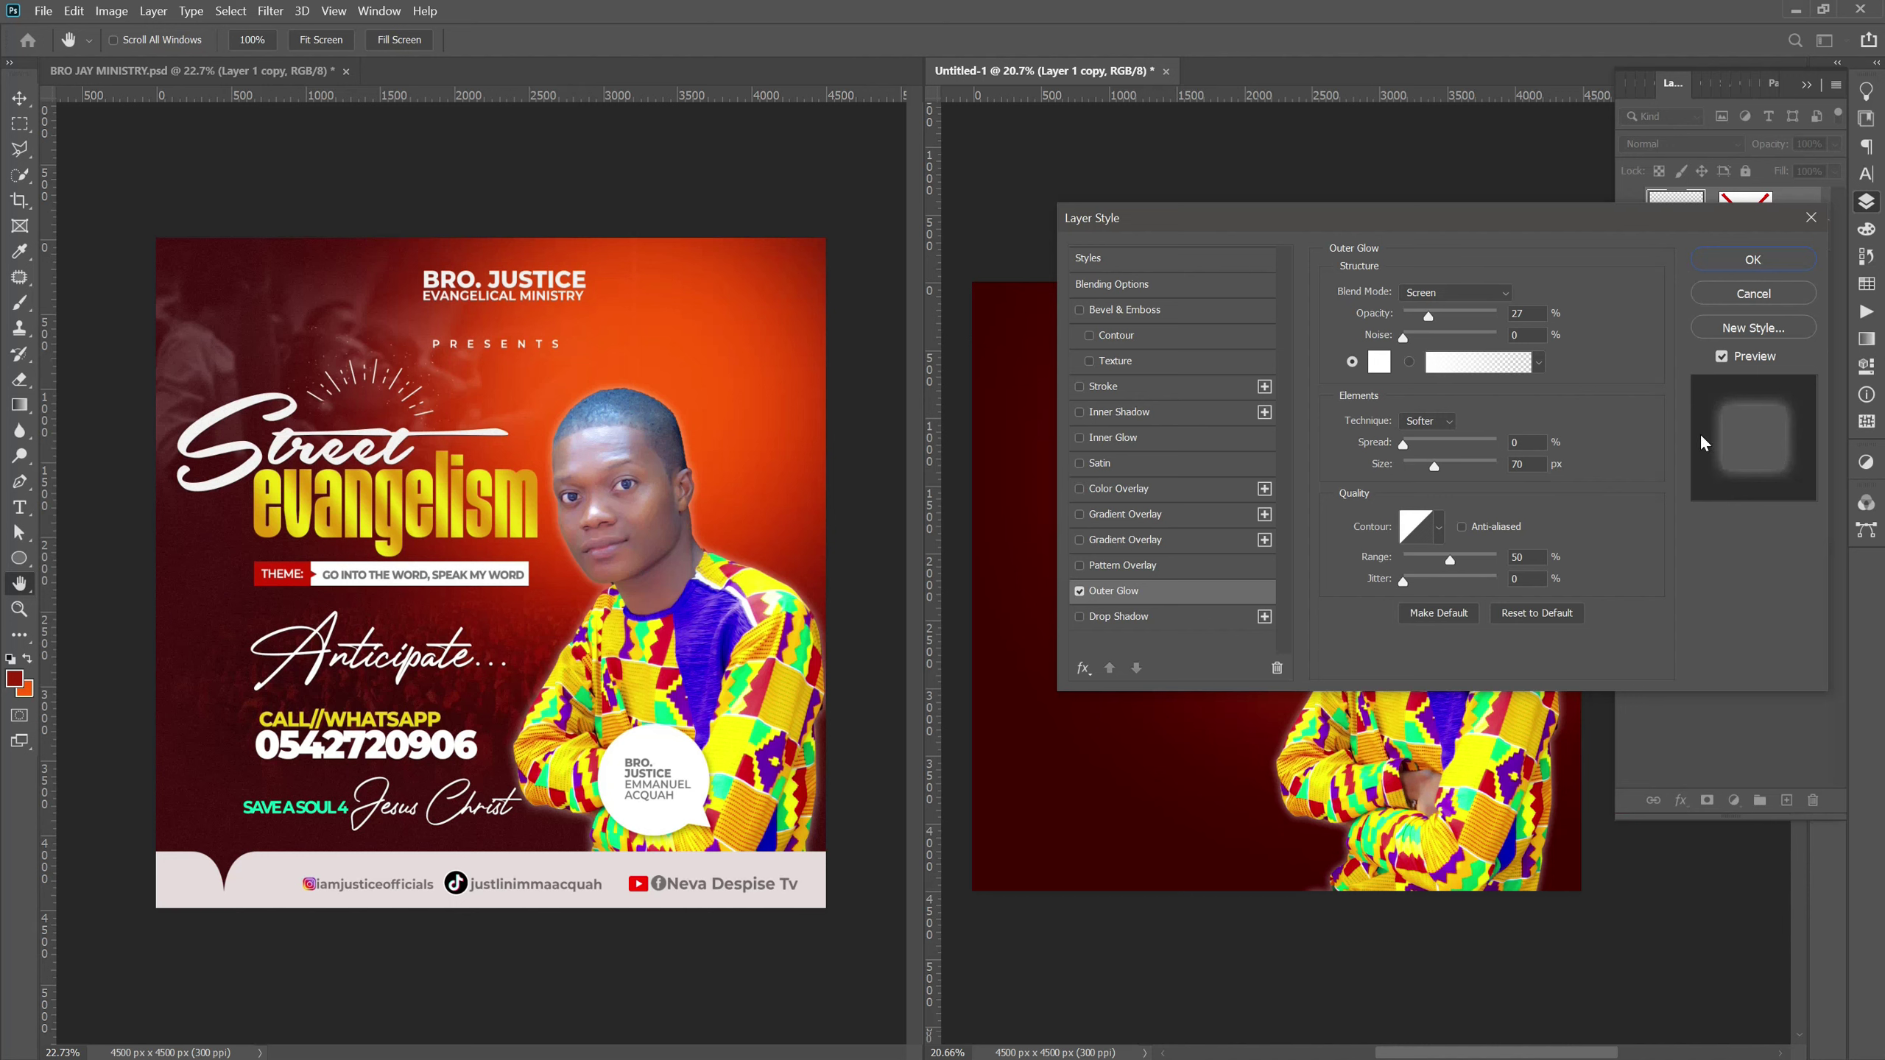
left_click(1720, 355)
left_click(1737, 262)
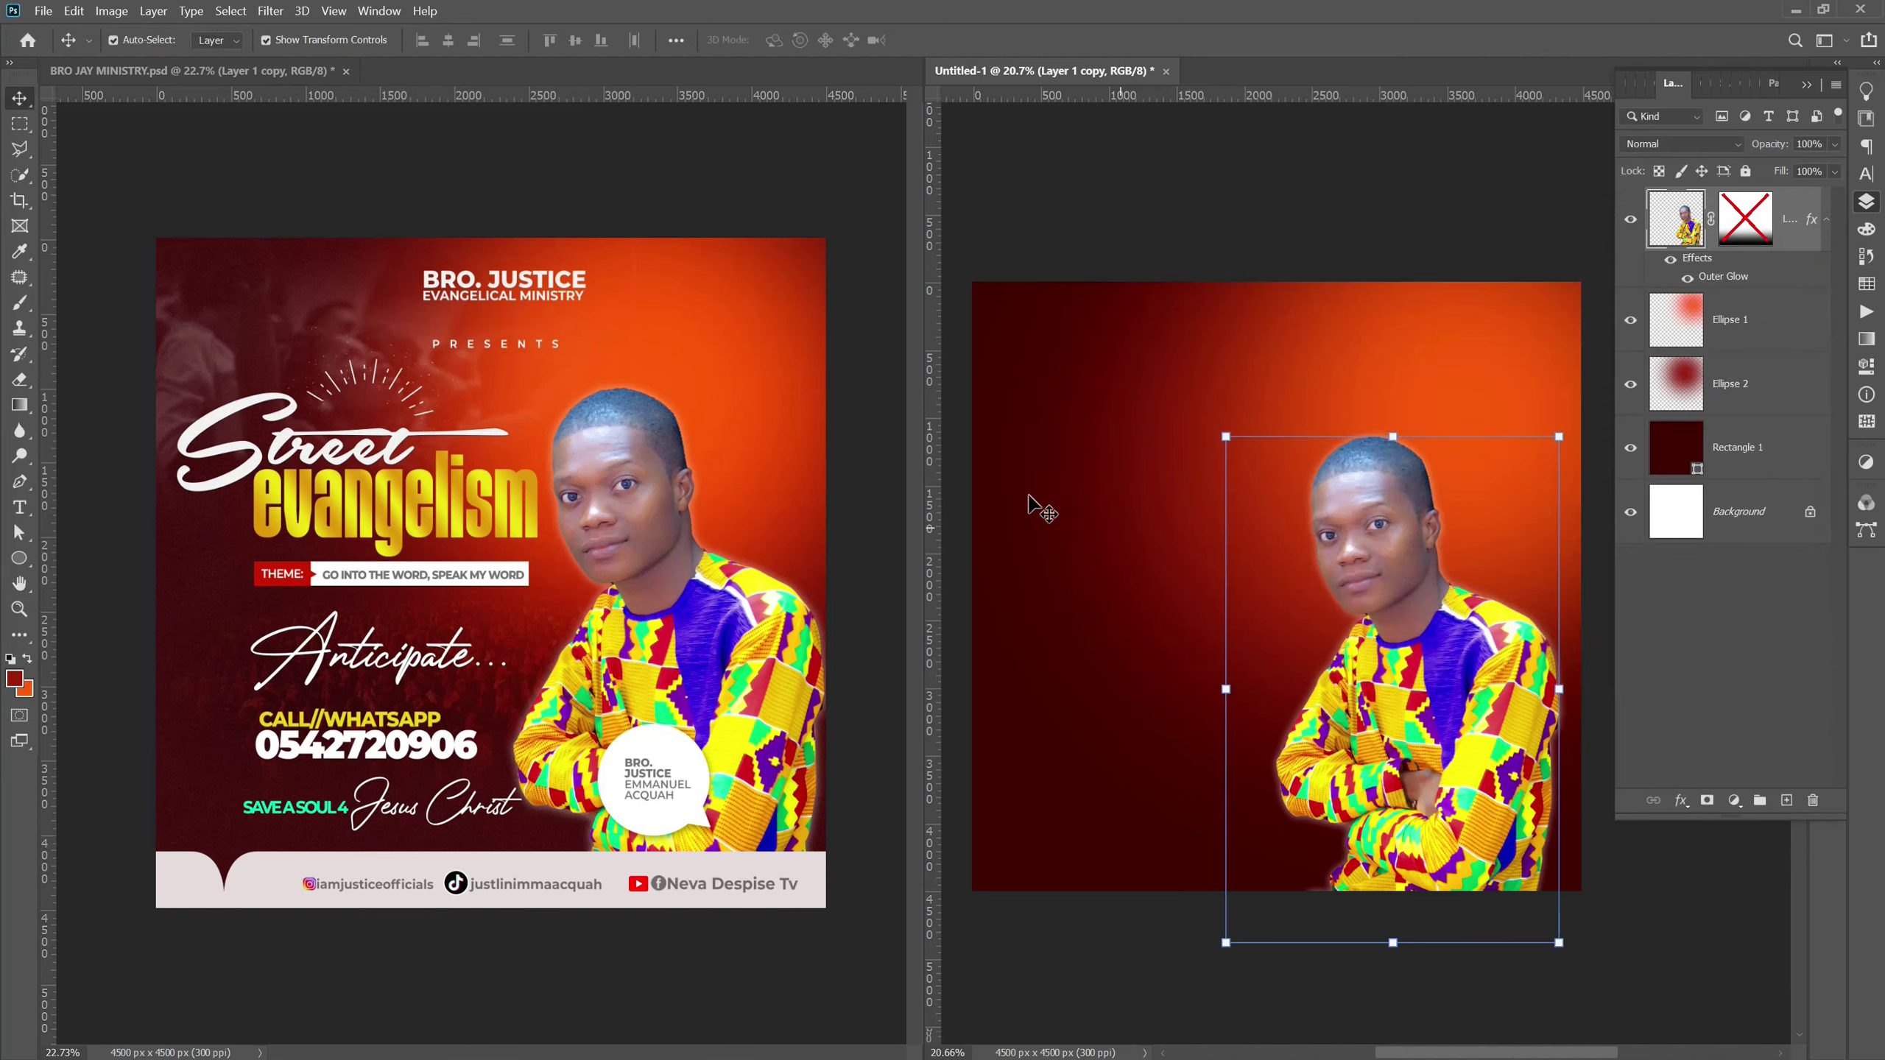
left_click(1050, 206)
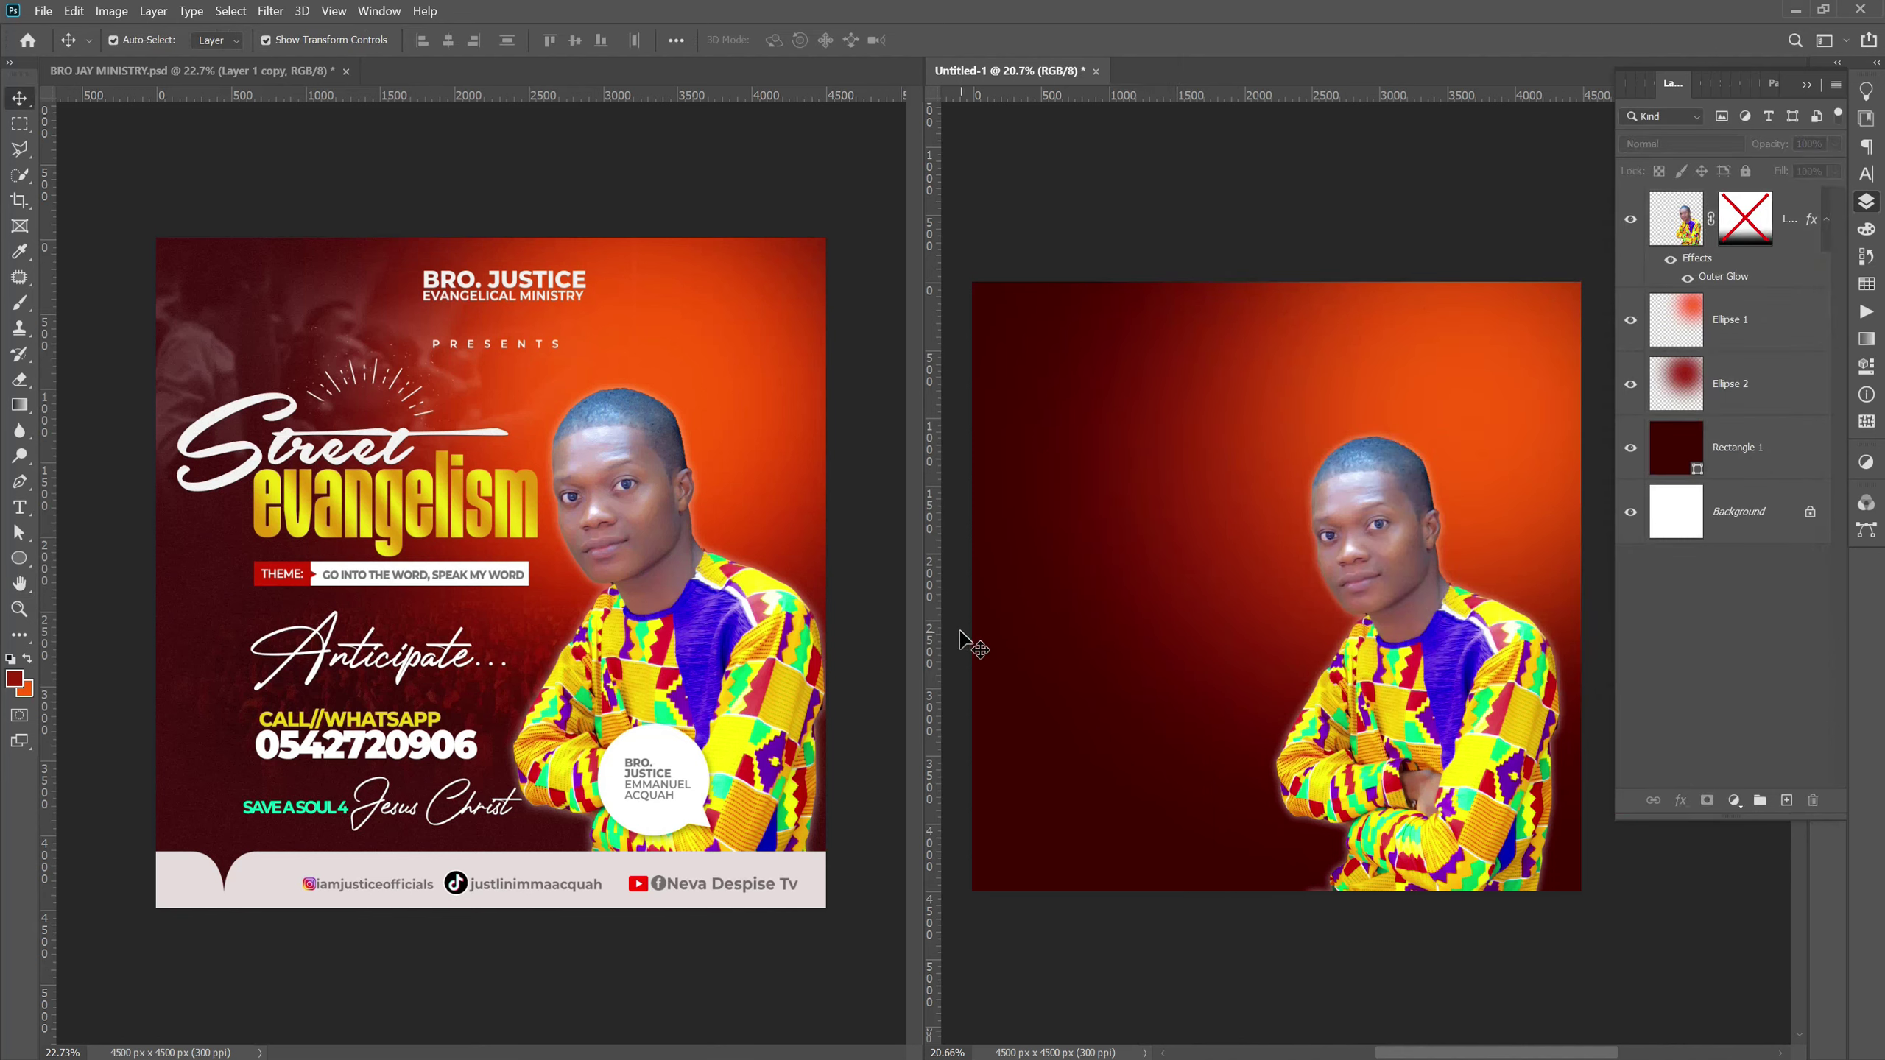
Choose the Horizontal Type tool with white as the text colour.
scroll(957, 630, "up", 1)
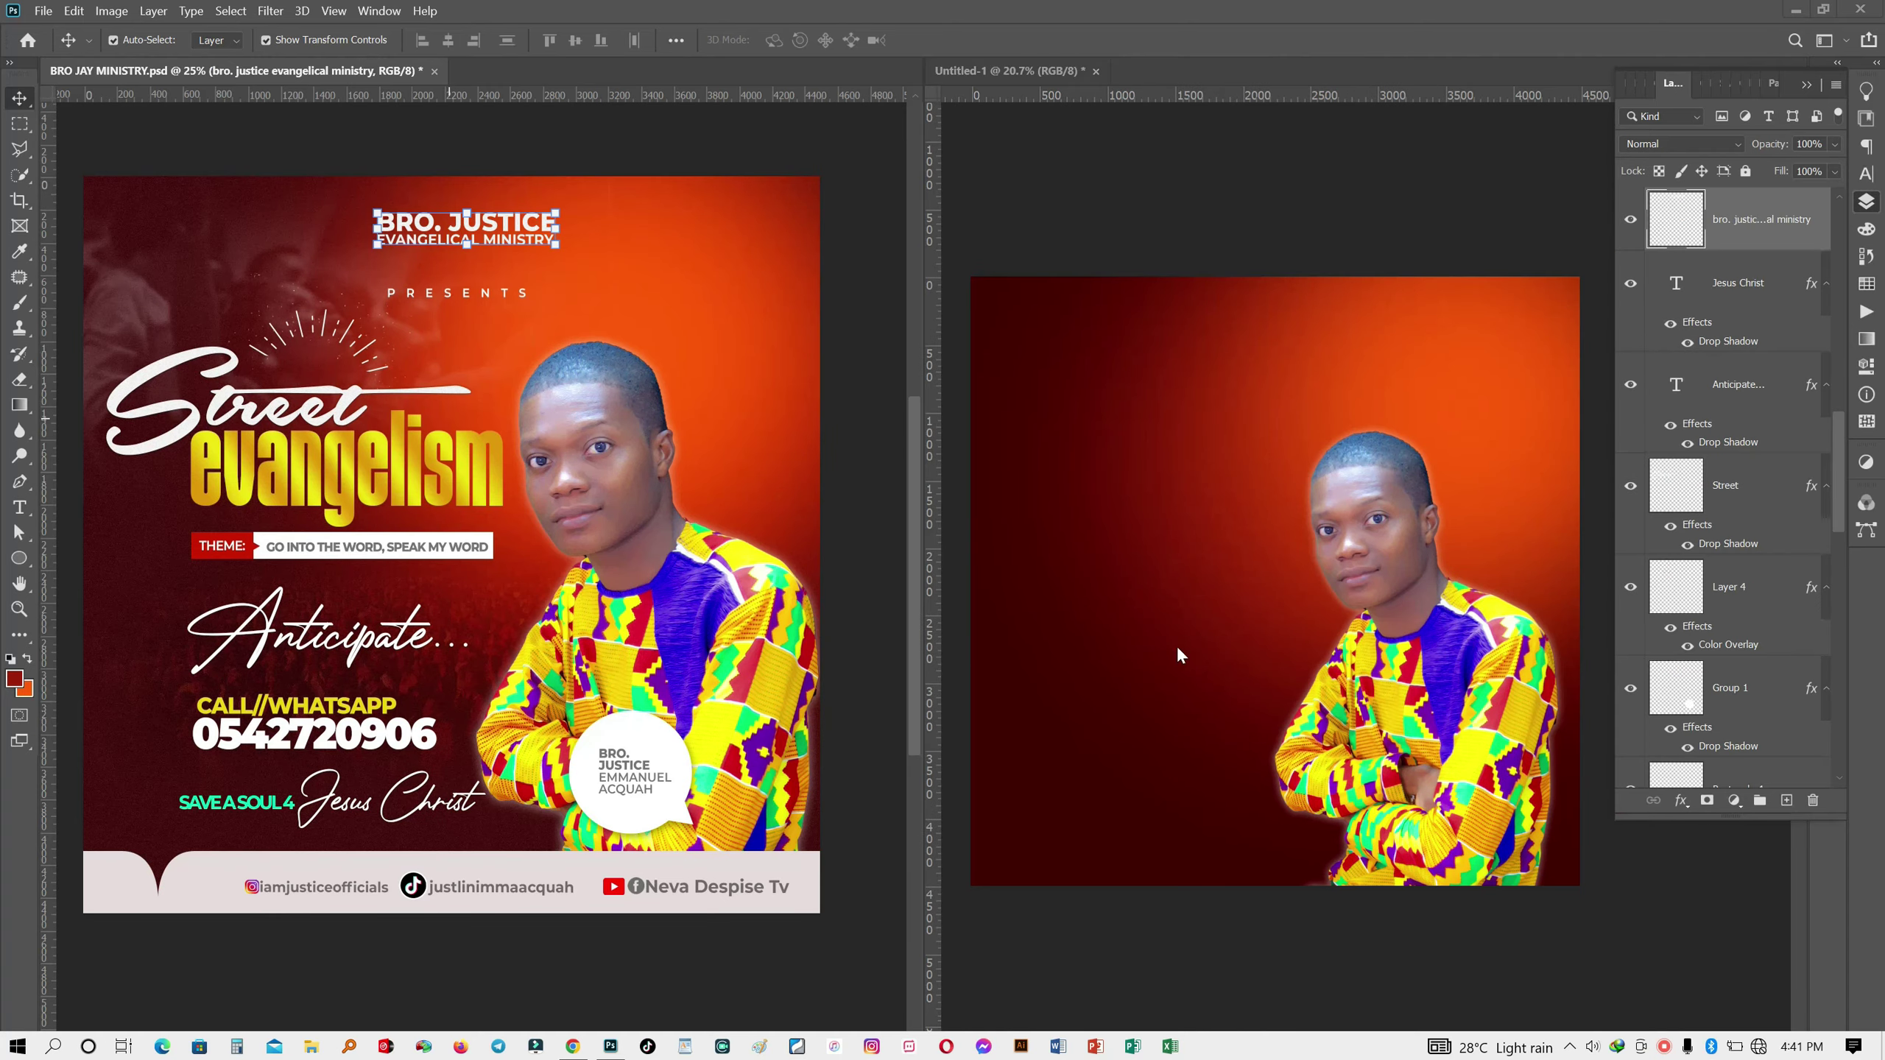
left_click(20, 512)
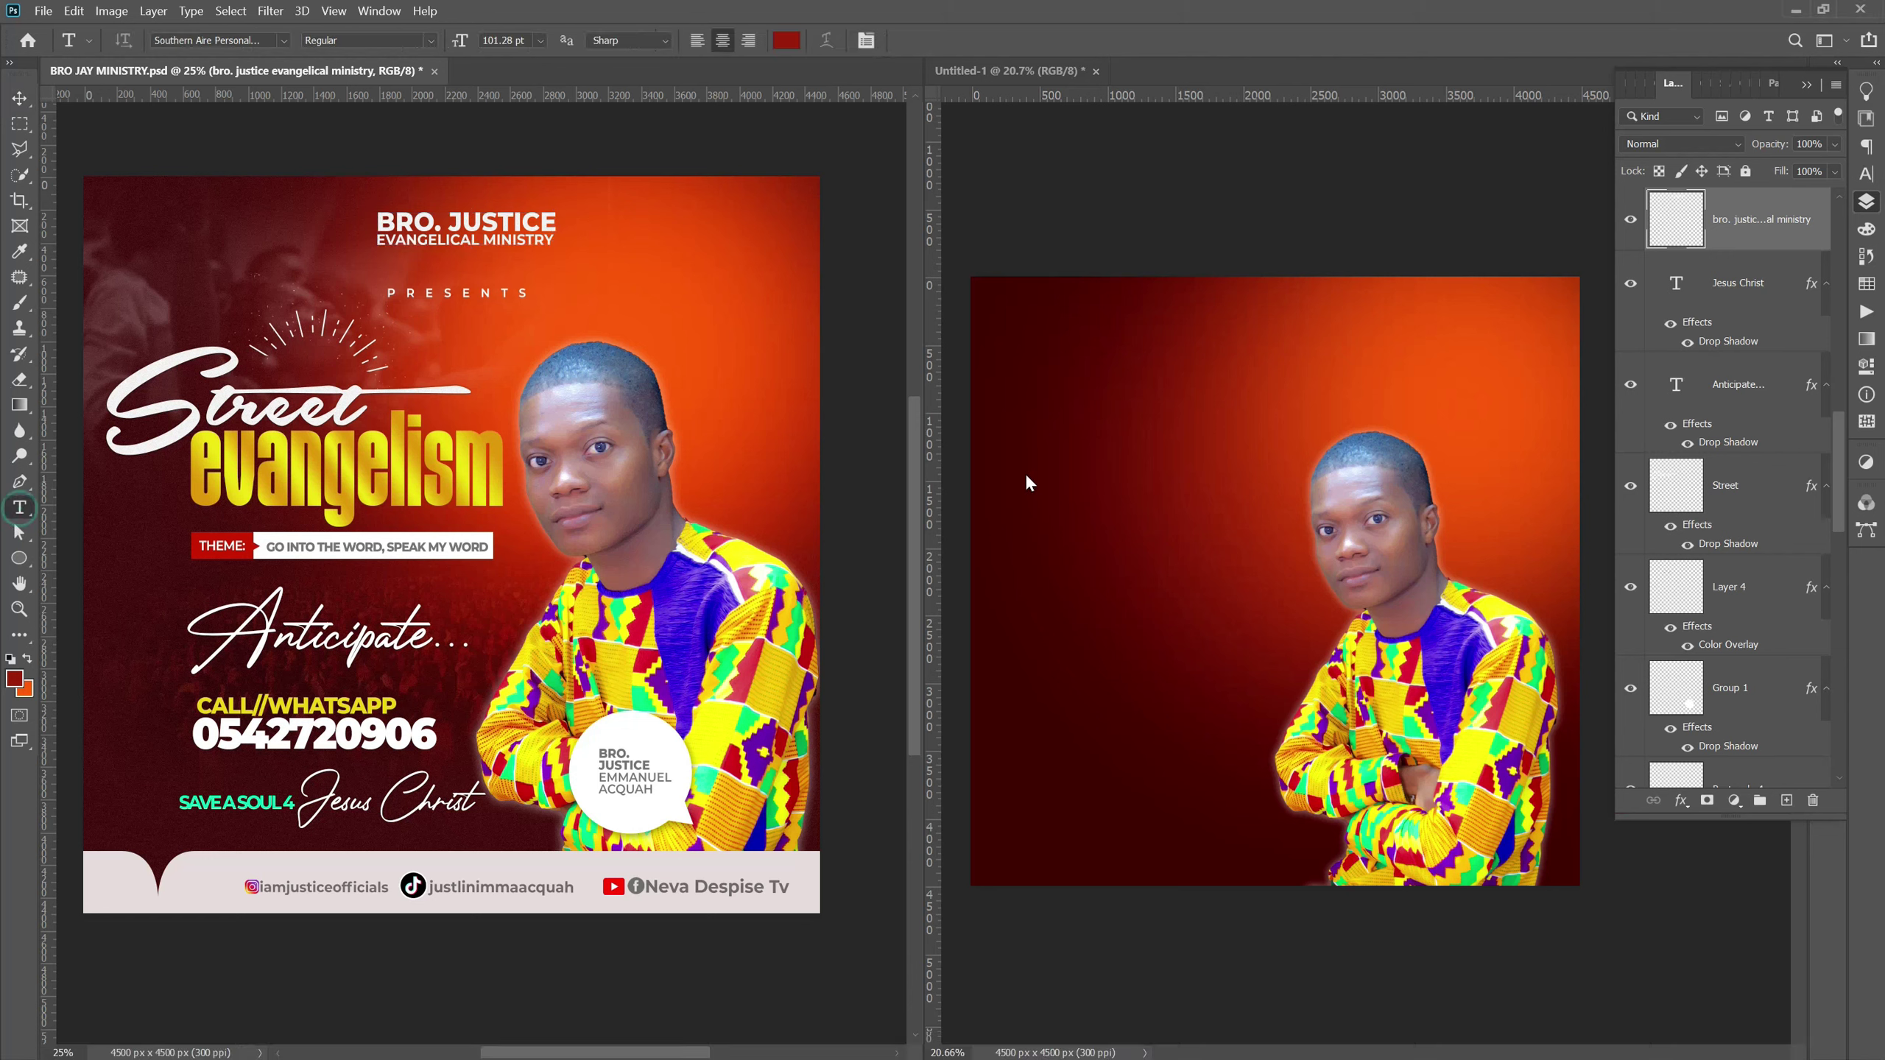
left_click(1150, 348)
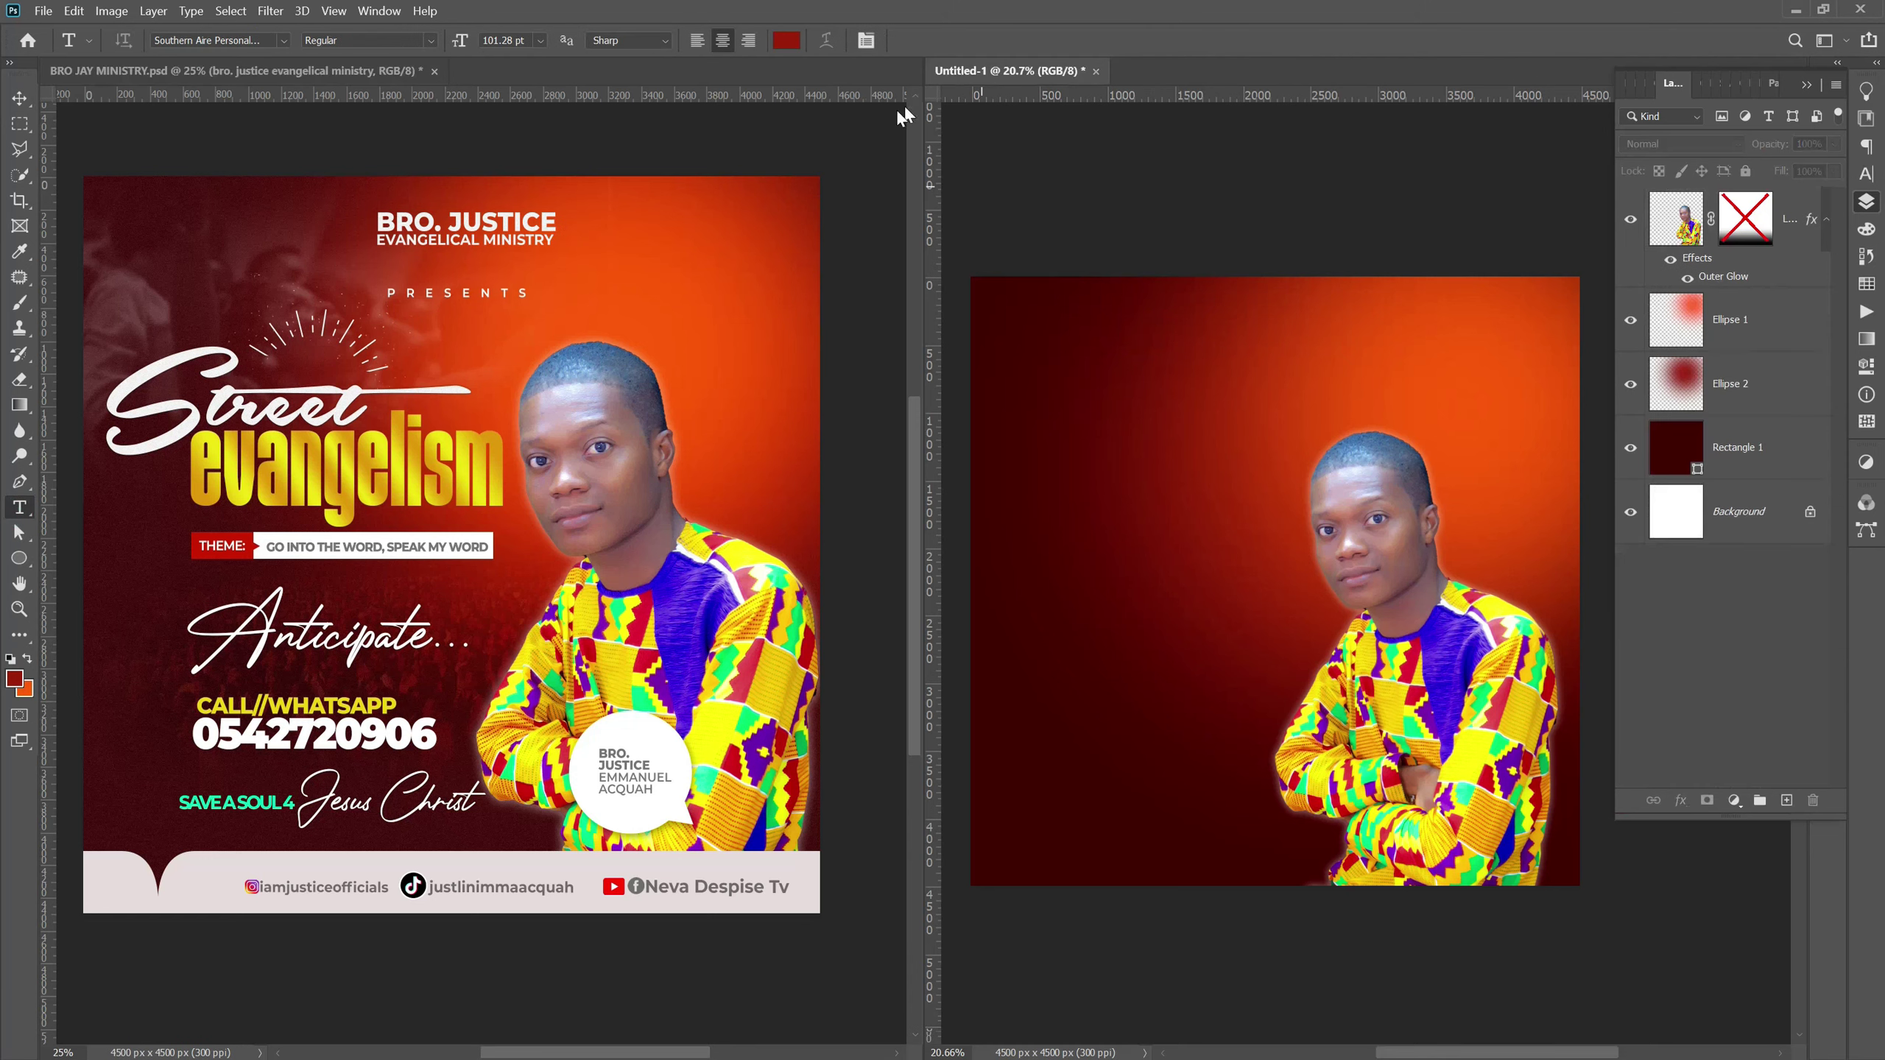
left_click(786, 40)
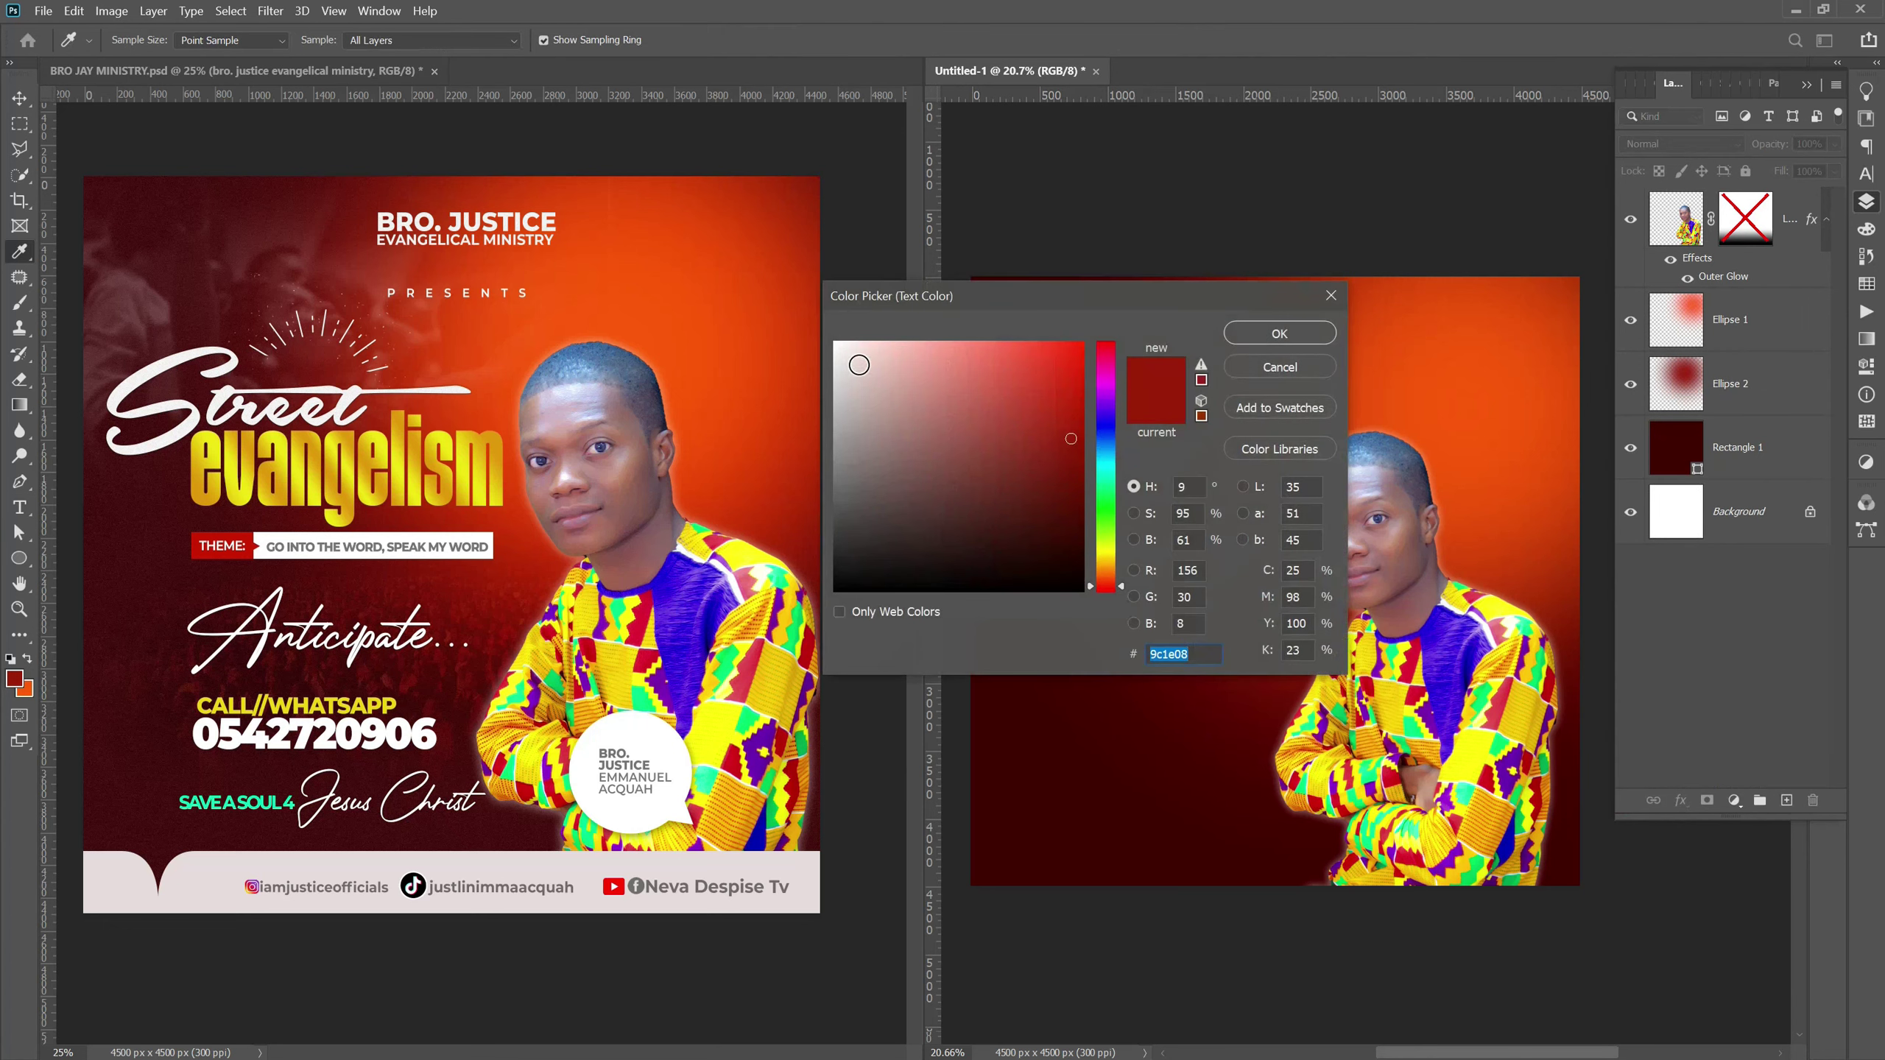
left_click_drag(860, 364, 835, 342)
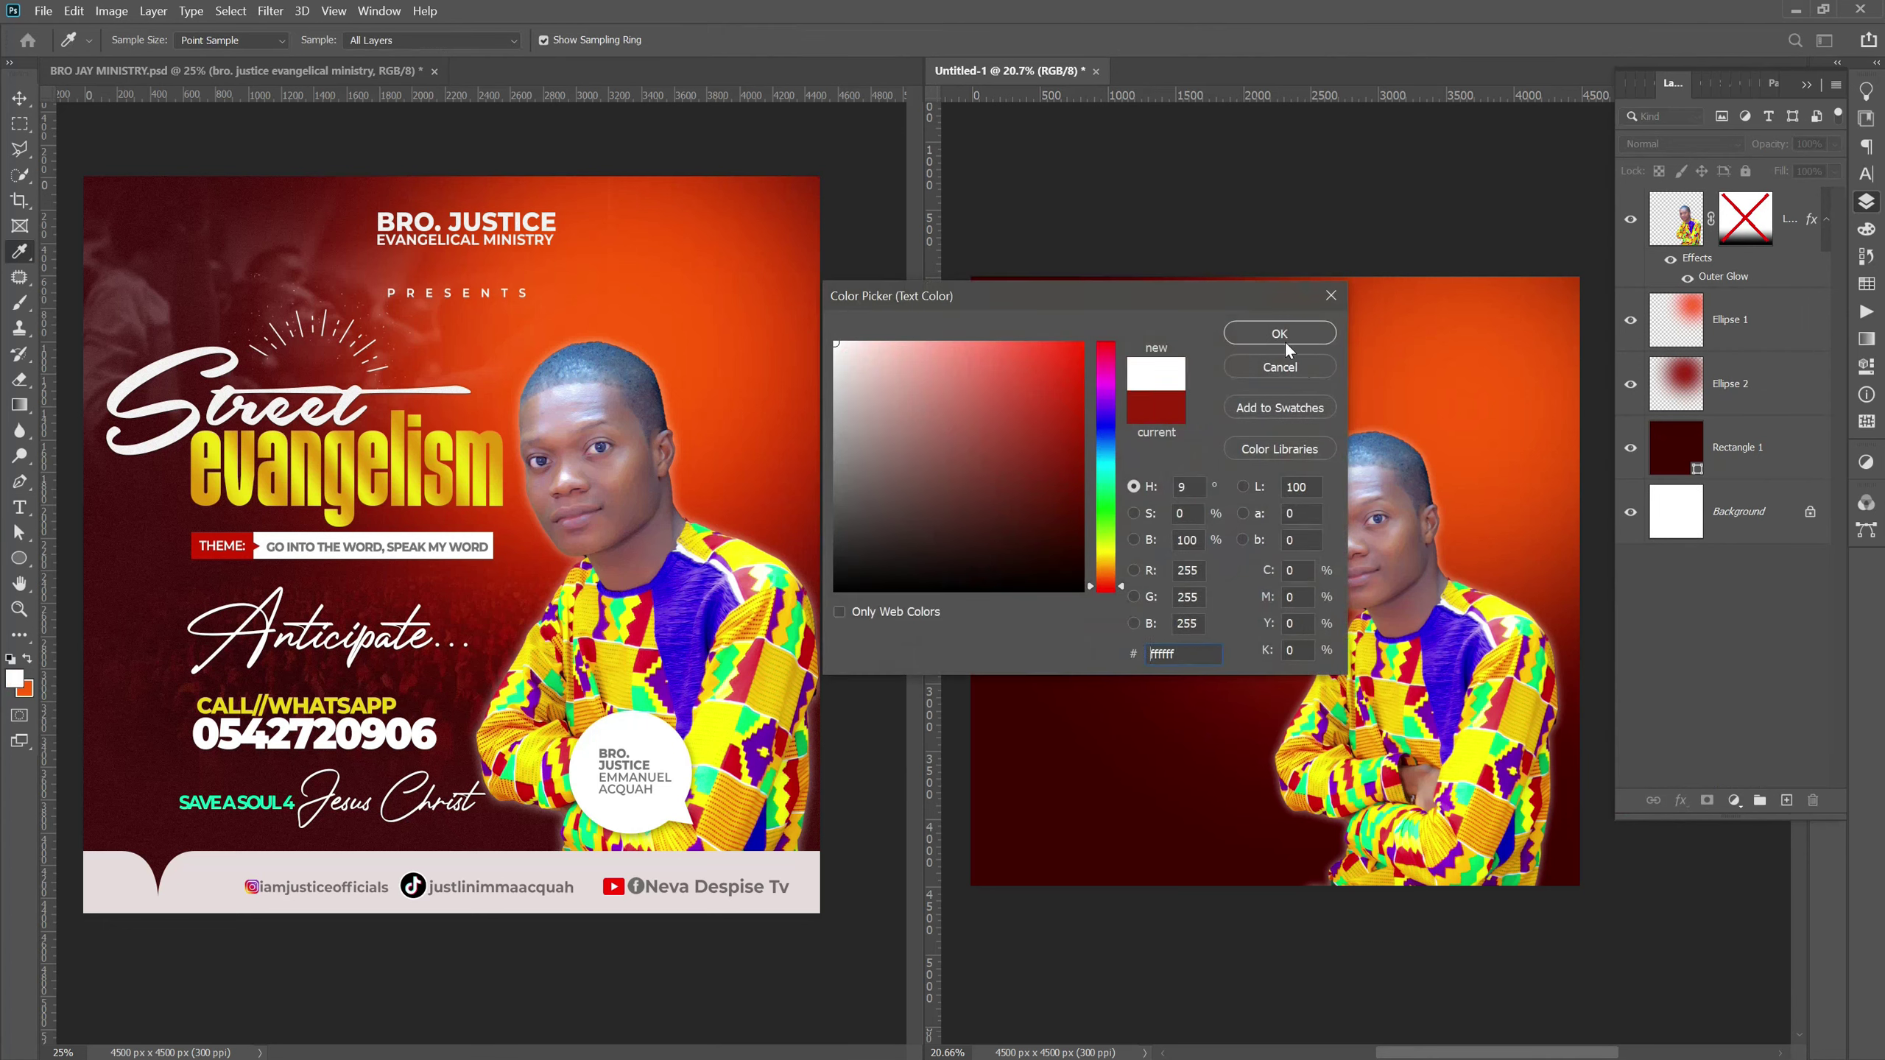
left_click(1282, 336)
Place a Lorem Ipsum text layer near the top-left of Untitled-1.
left_click(1176, 334)
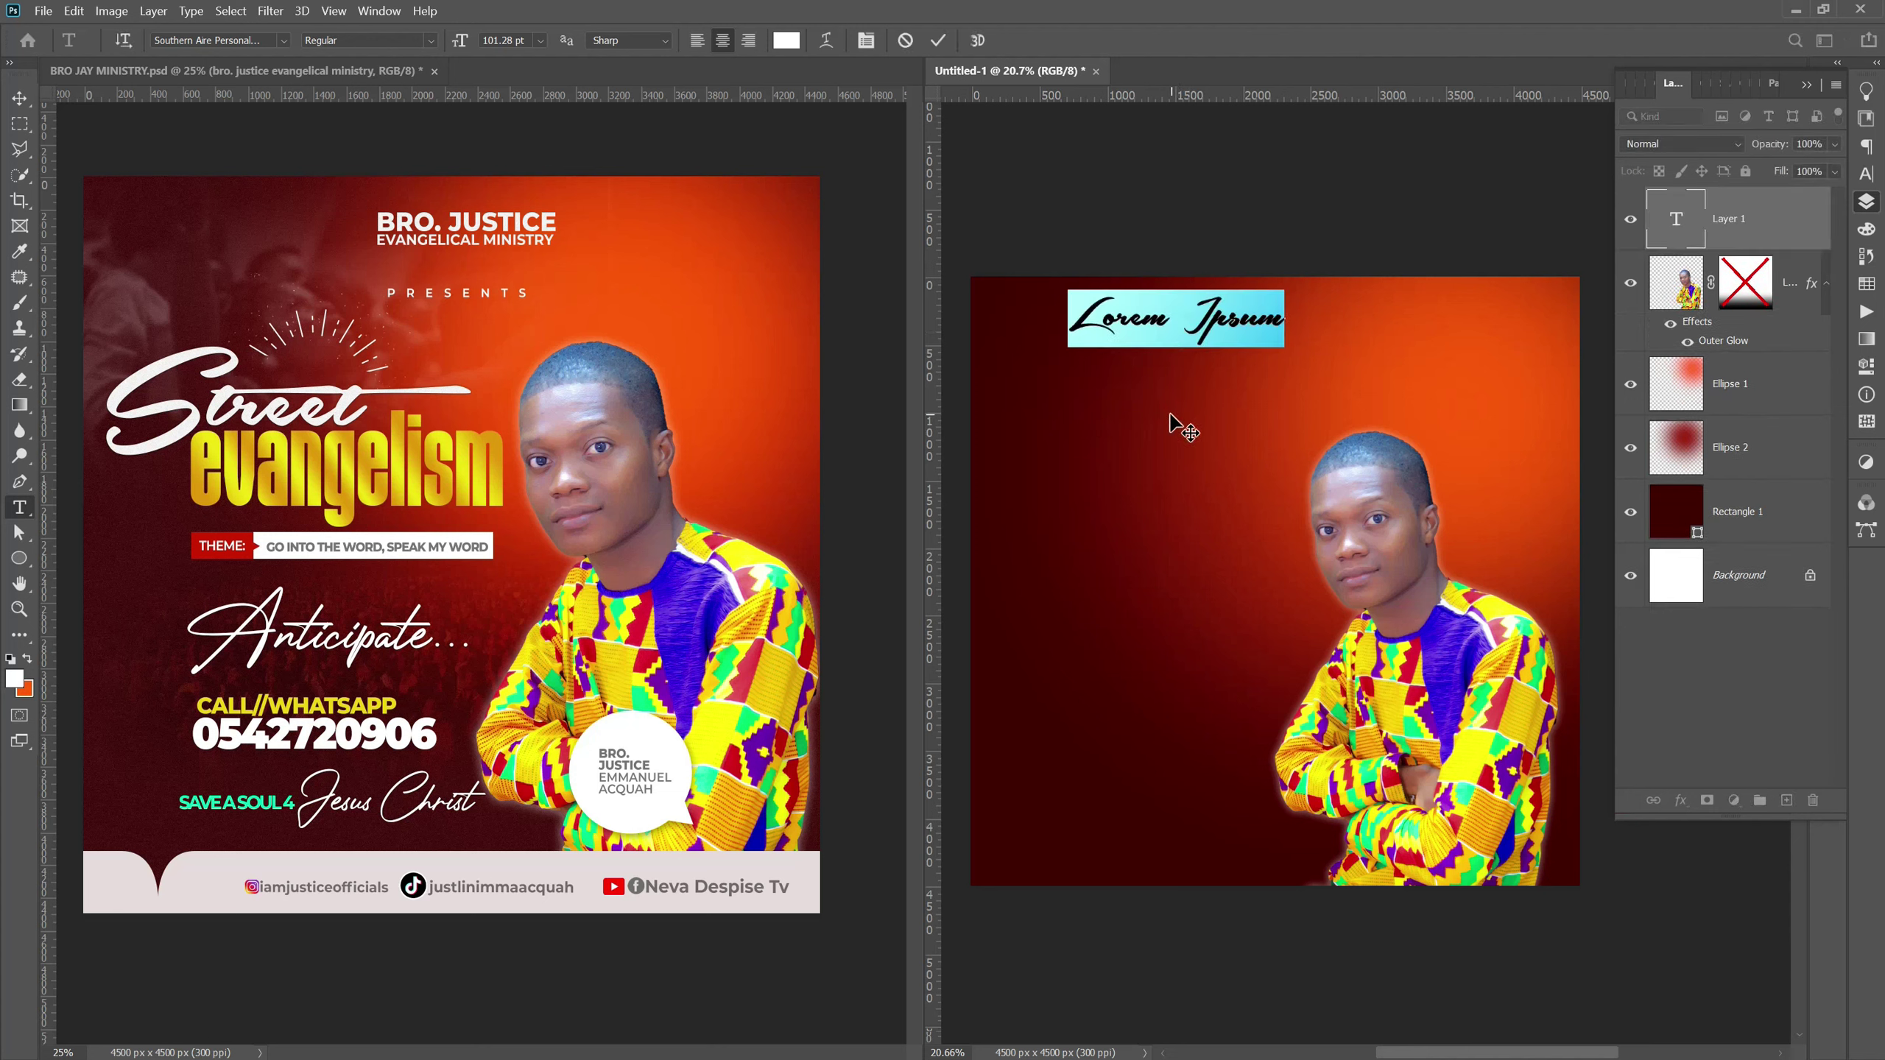
left_click(257, 50)
left_click(283, 40)
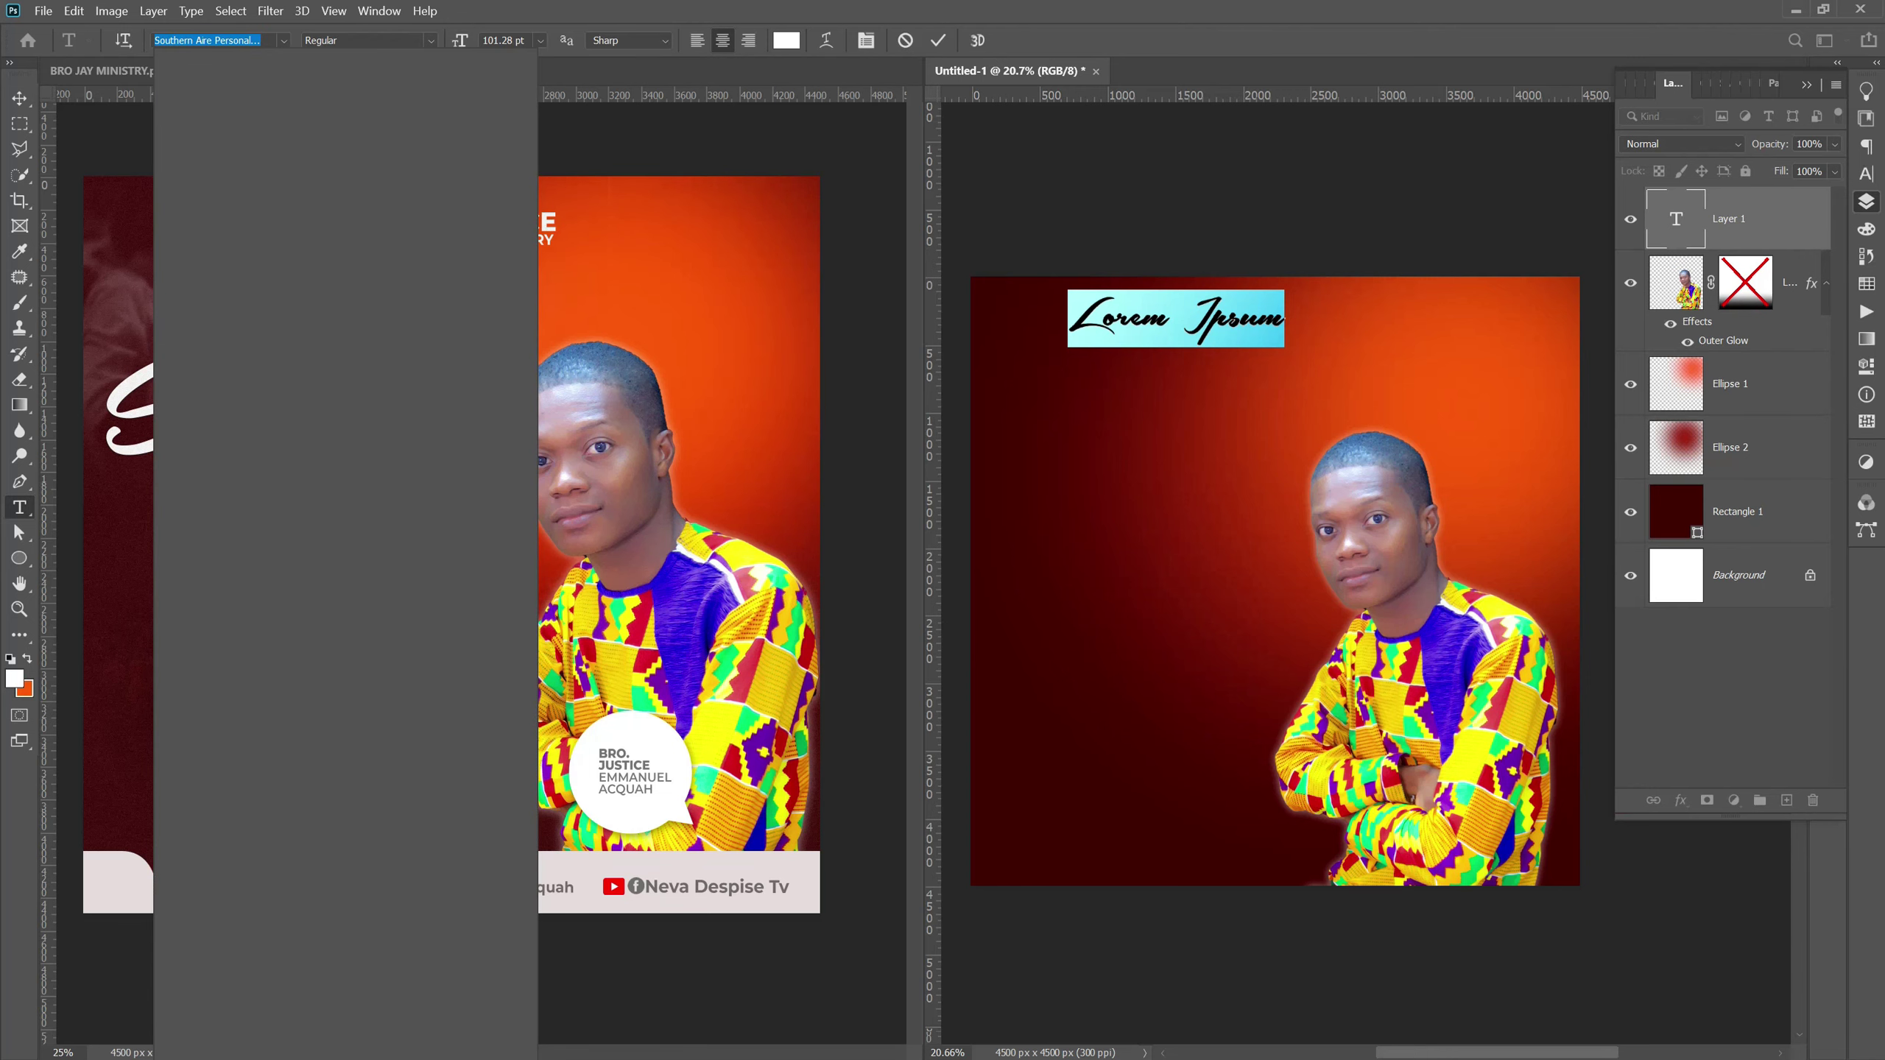
Set Montserrat Bold and type the heading 'bro. justice' / 'evangelical ministry'.
type("mont")
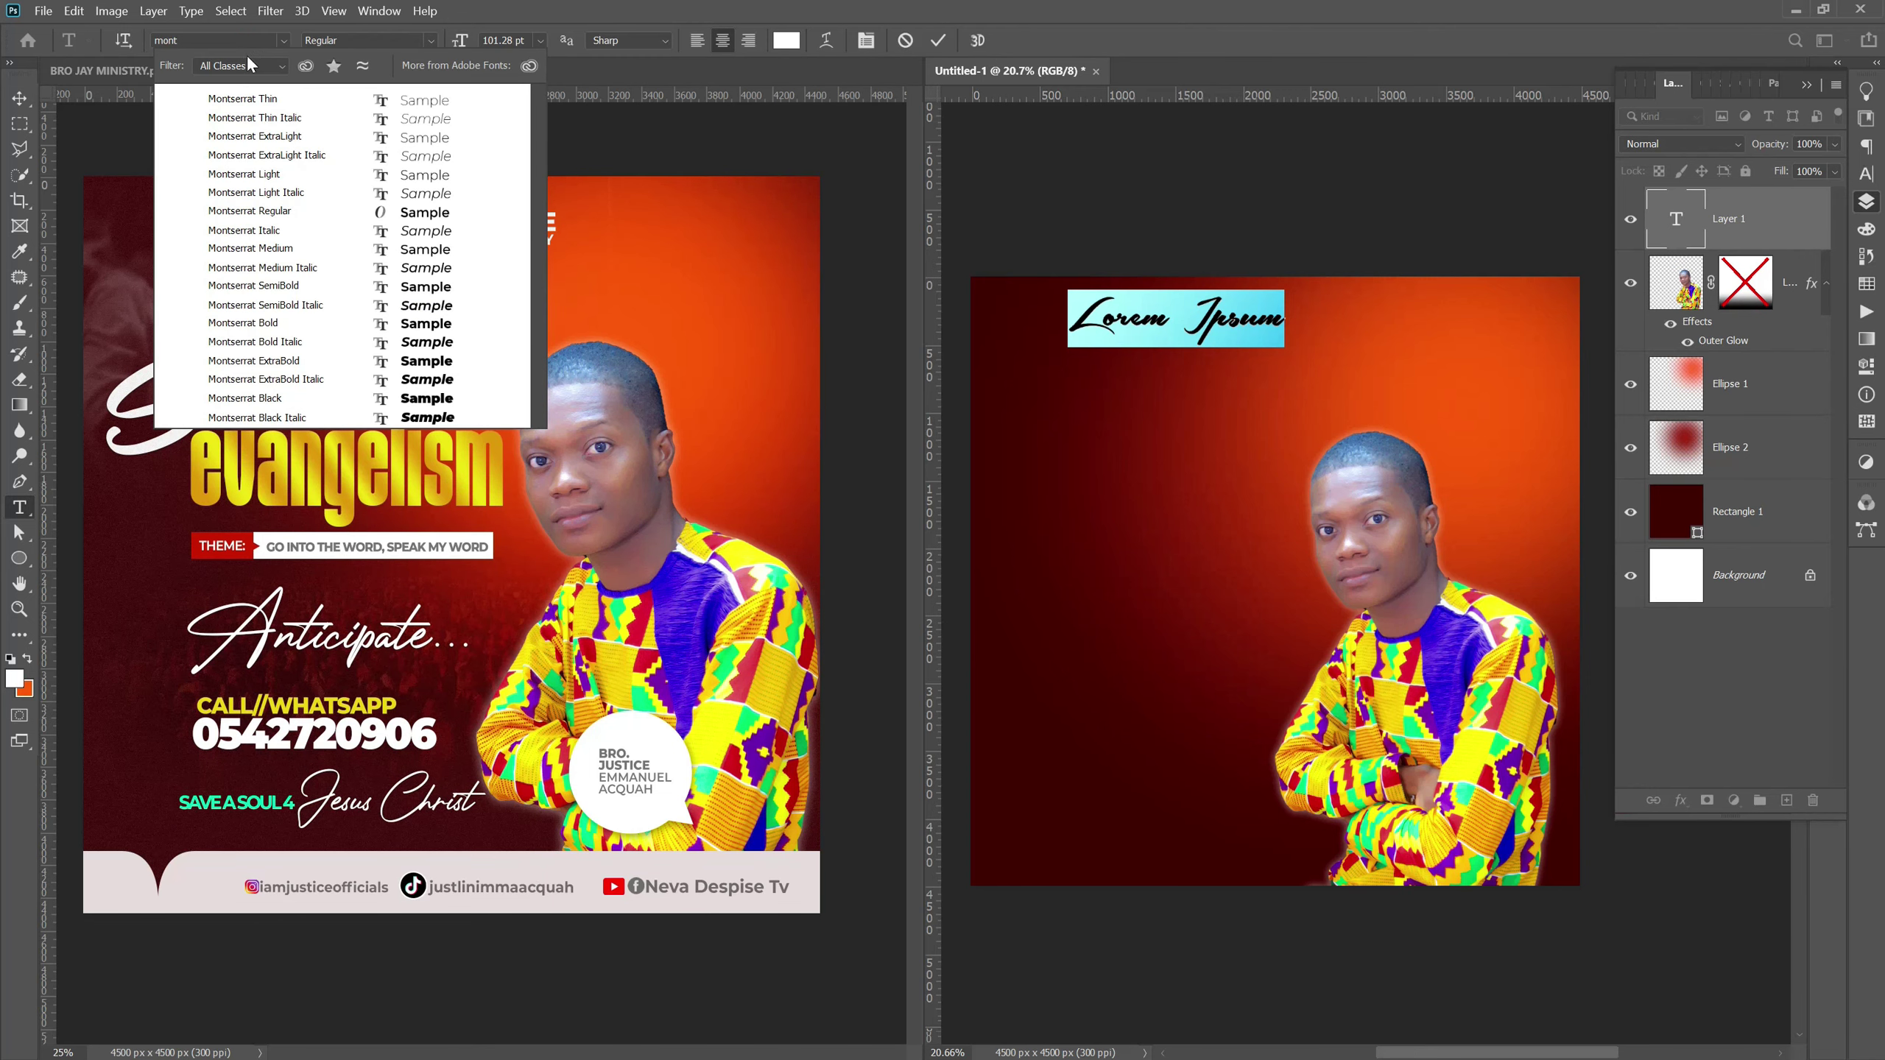
left_click(263, 327)
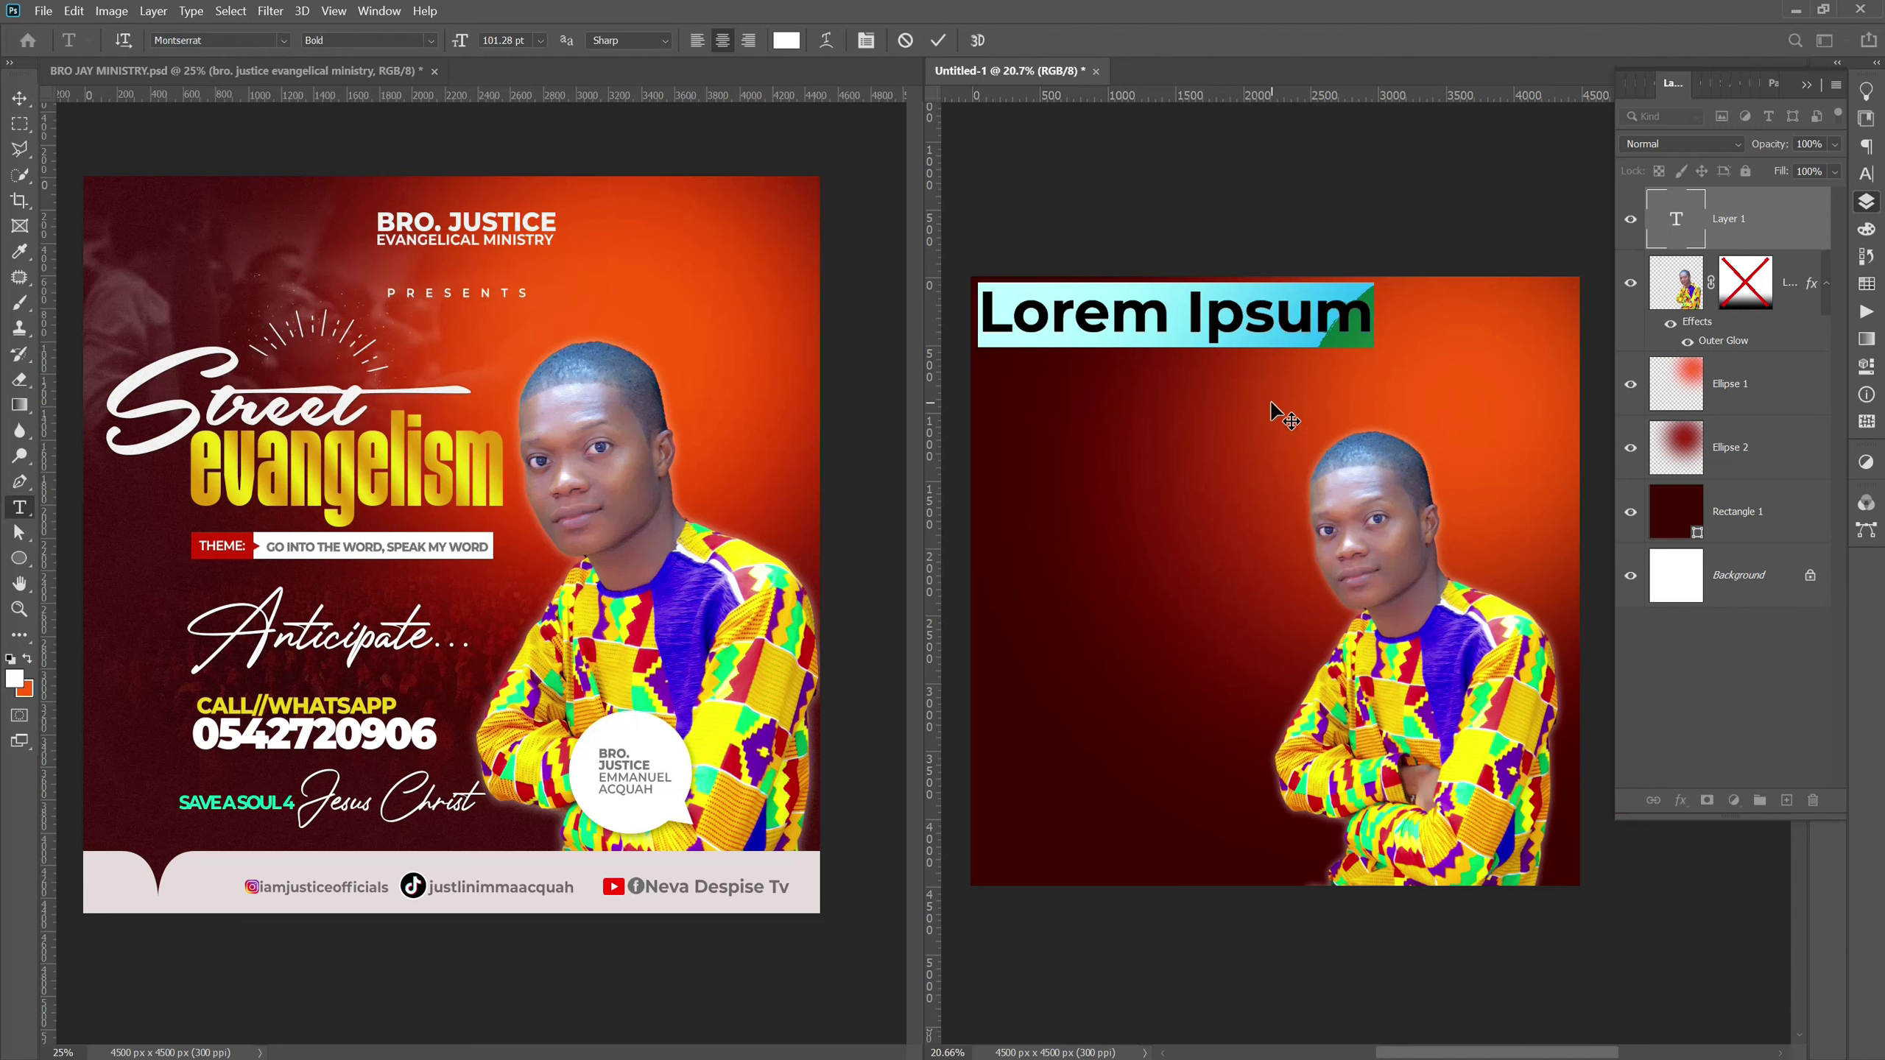
type("bro.")
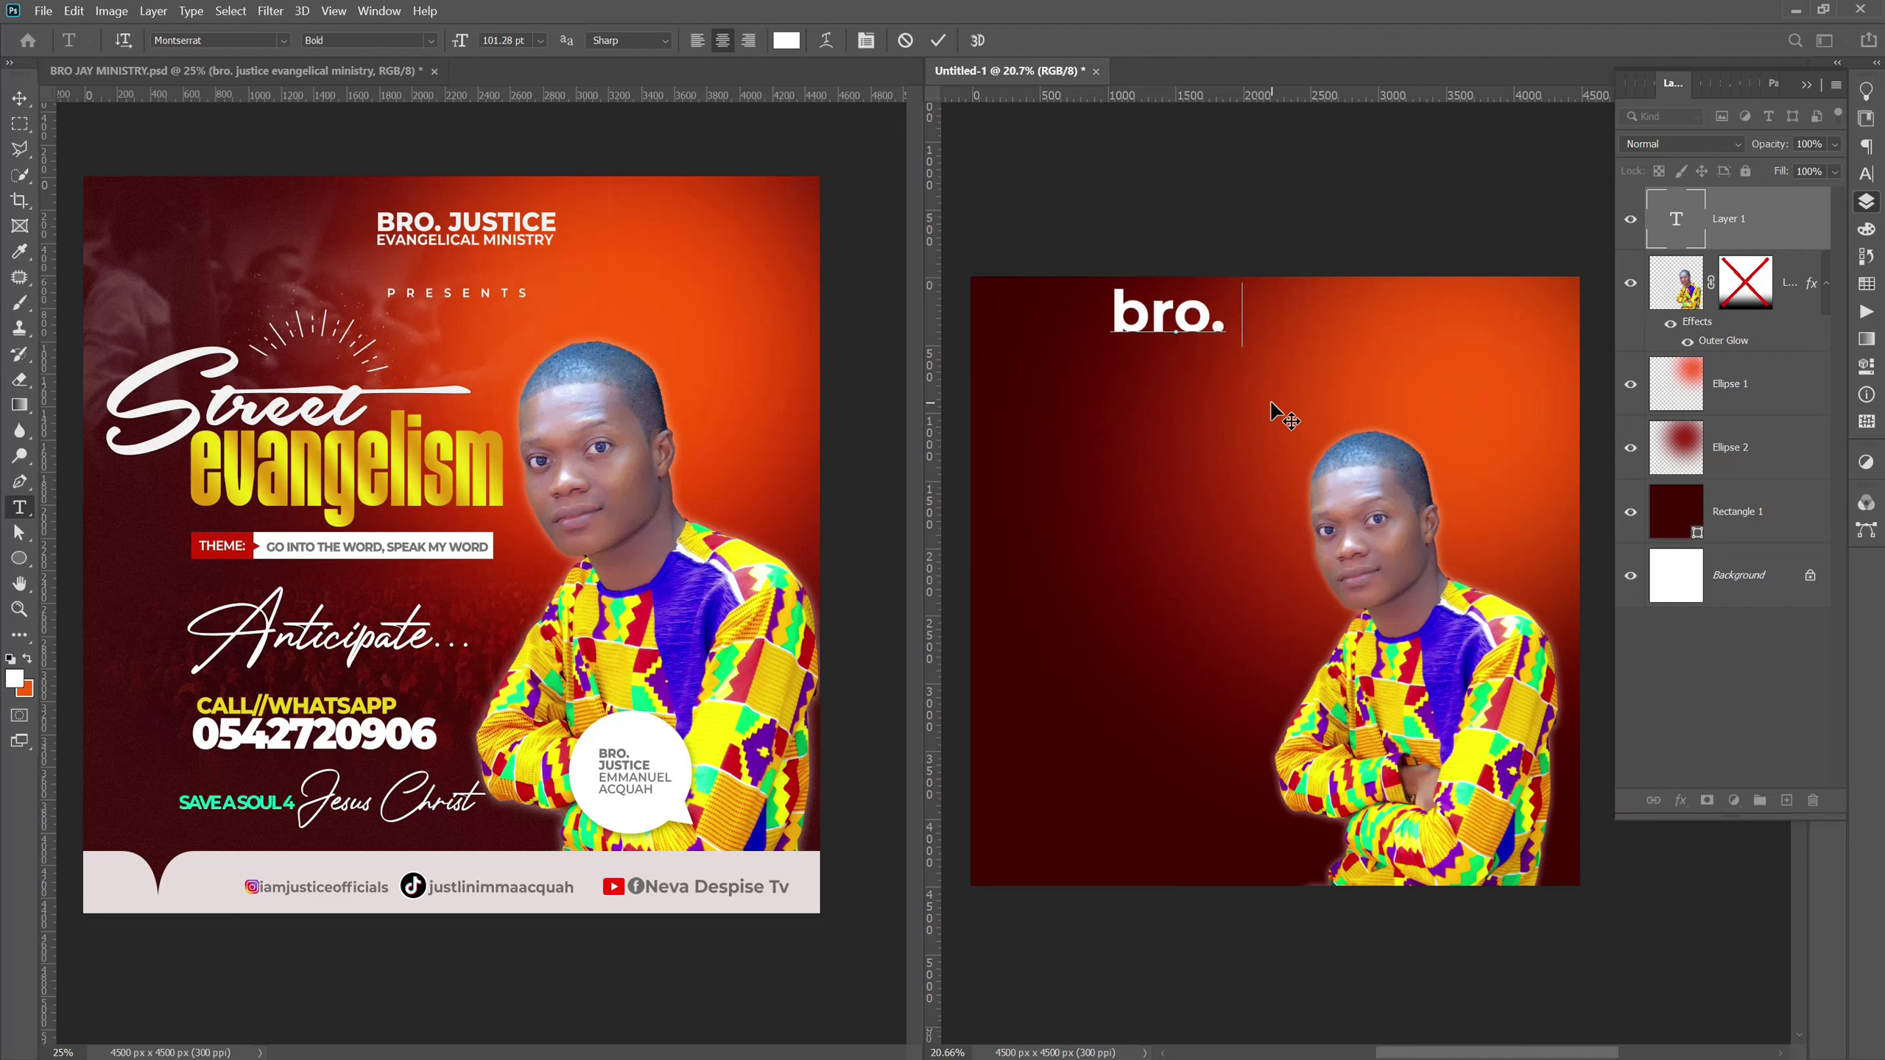
type(" justice")
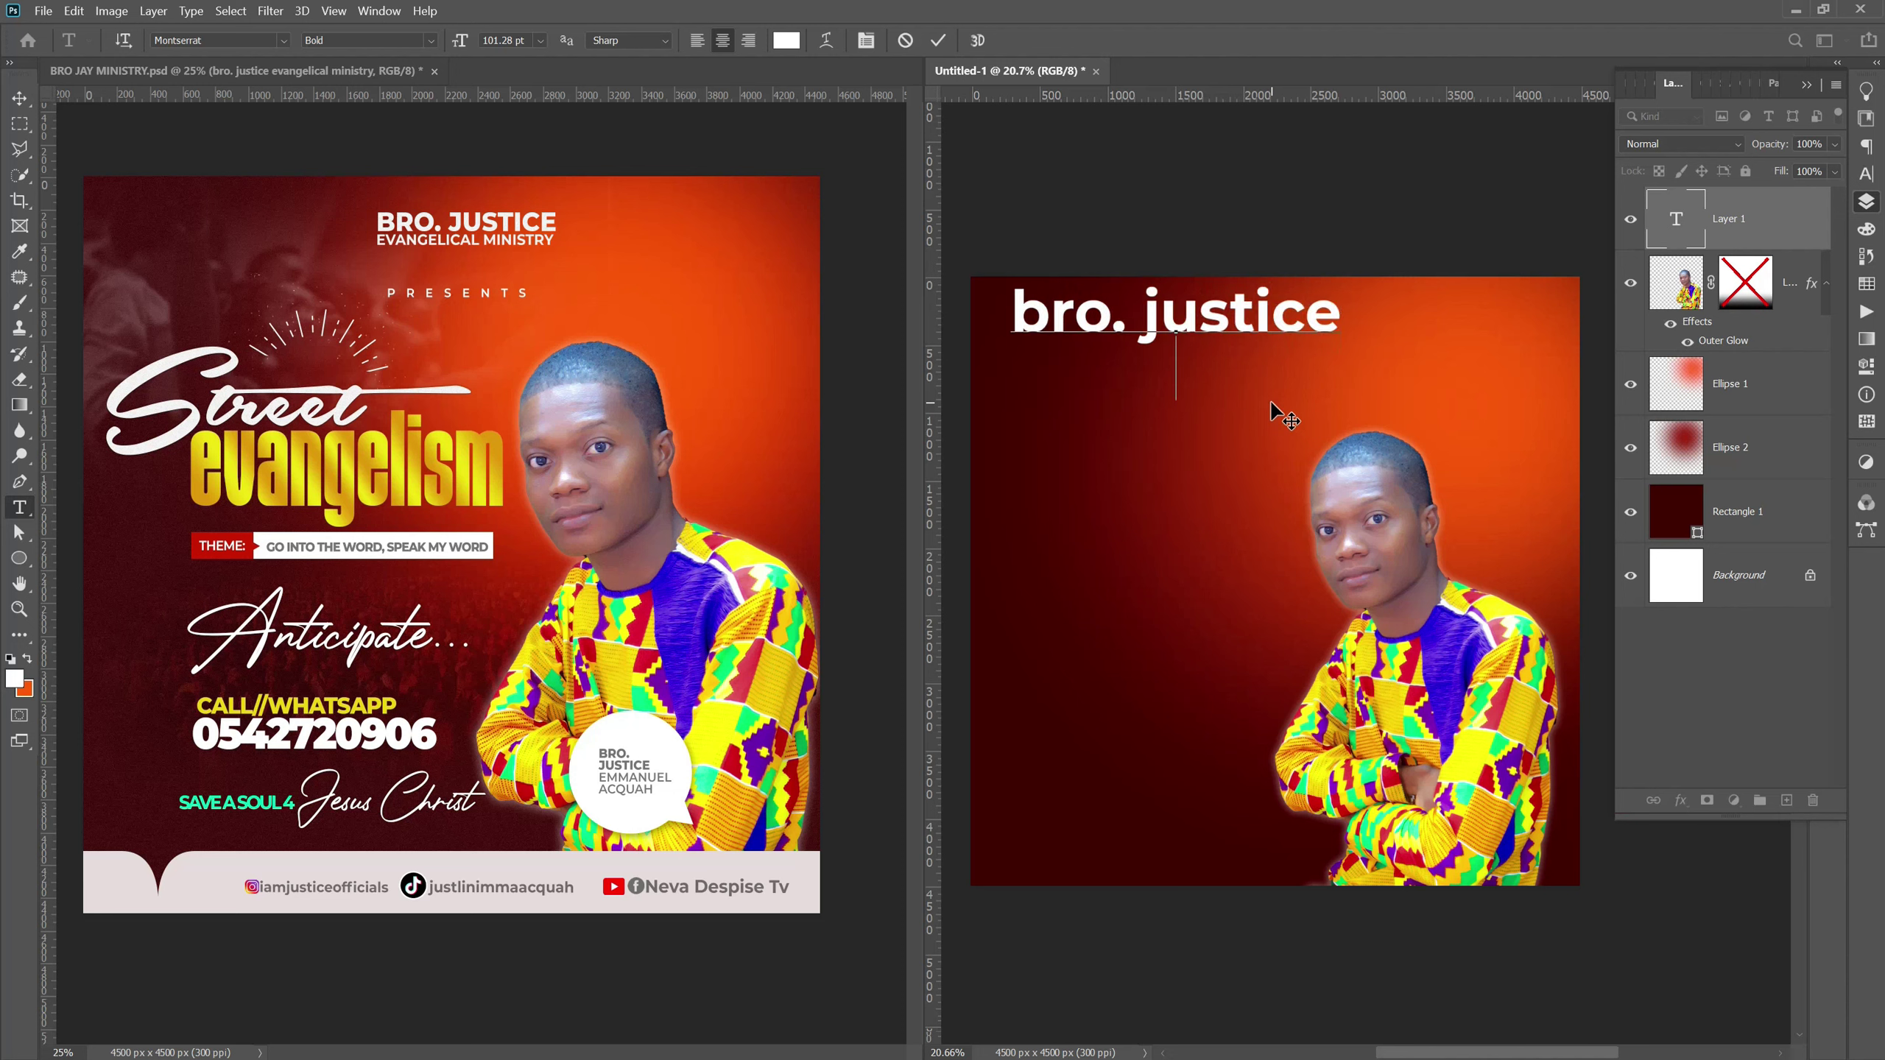
type("evangeli")
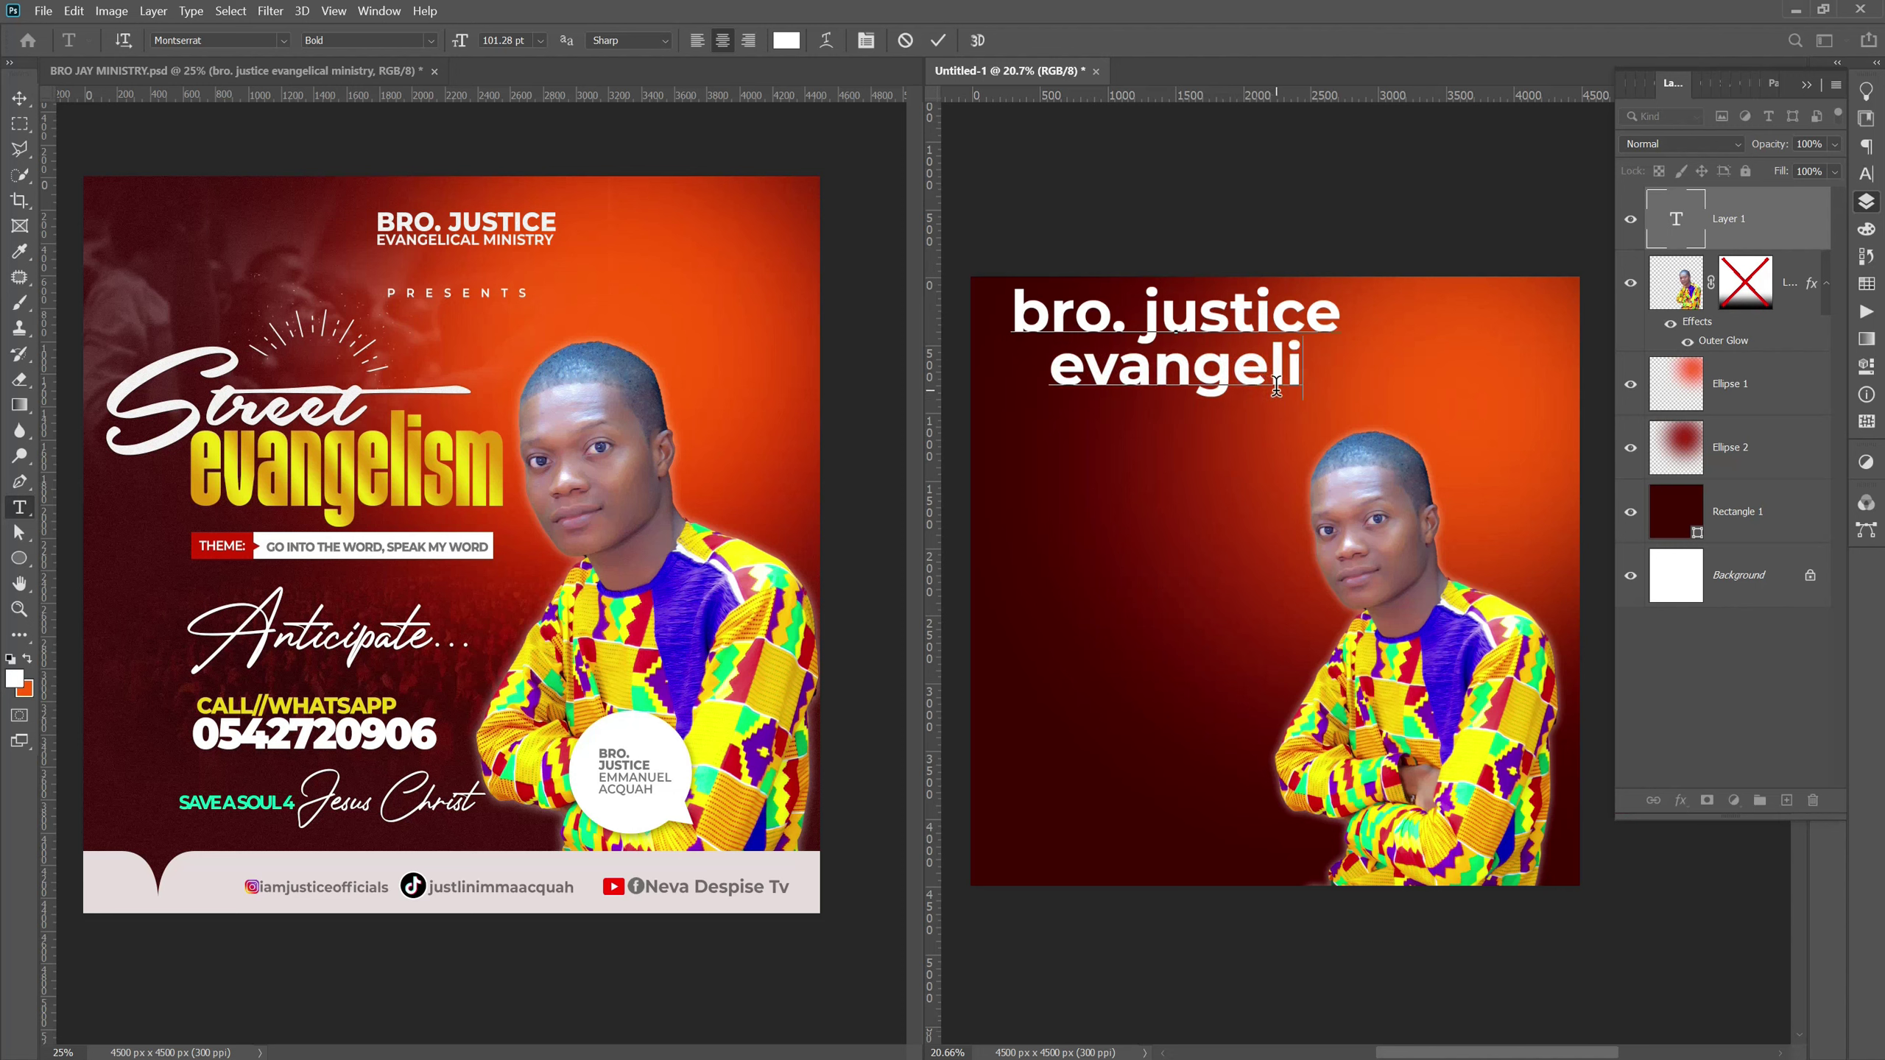
type("cal")
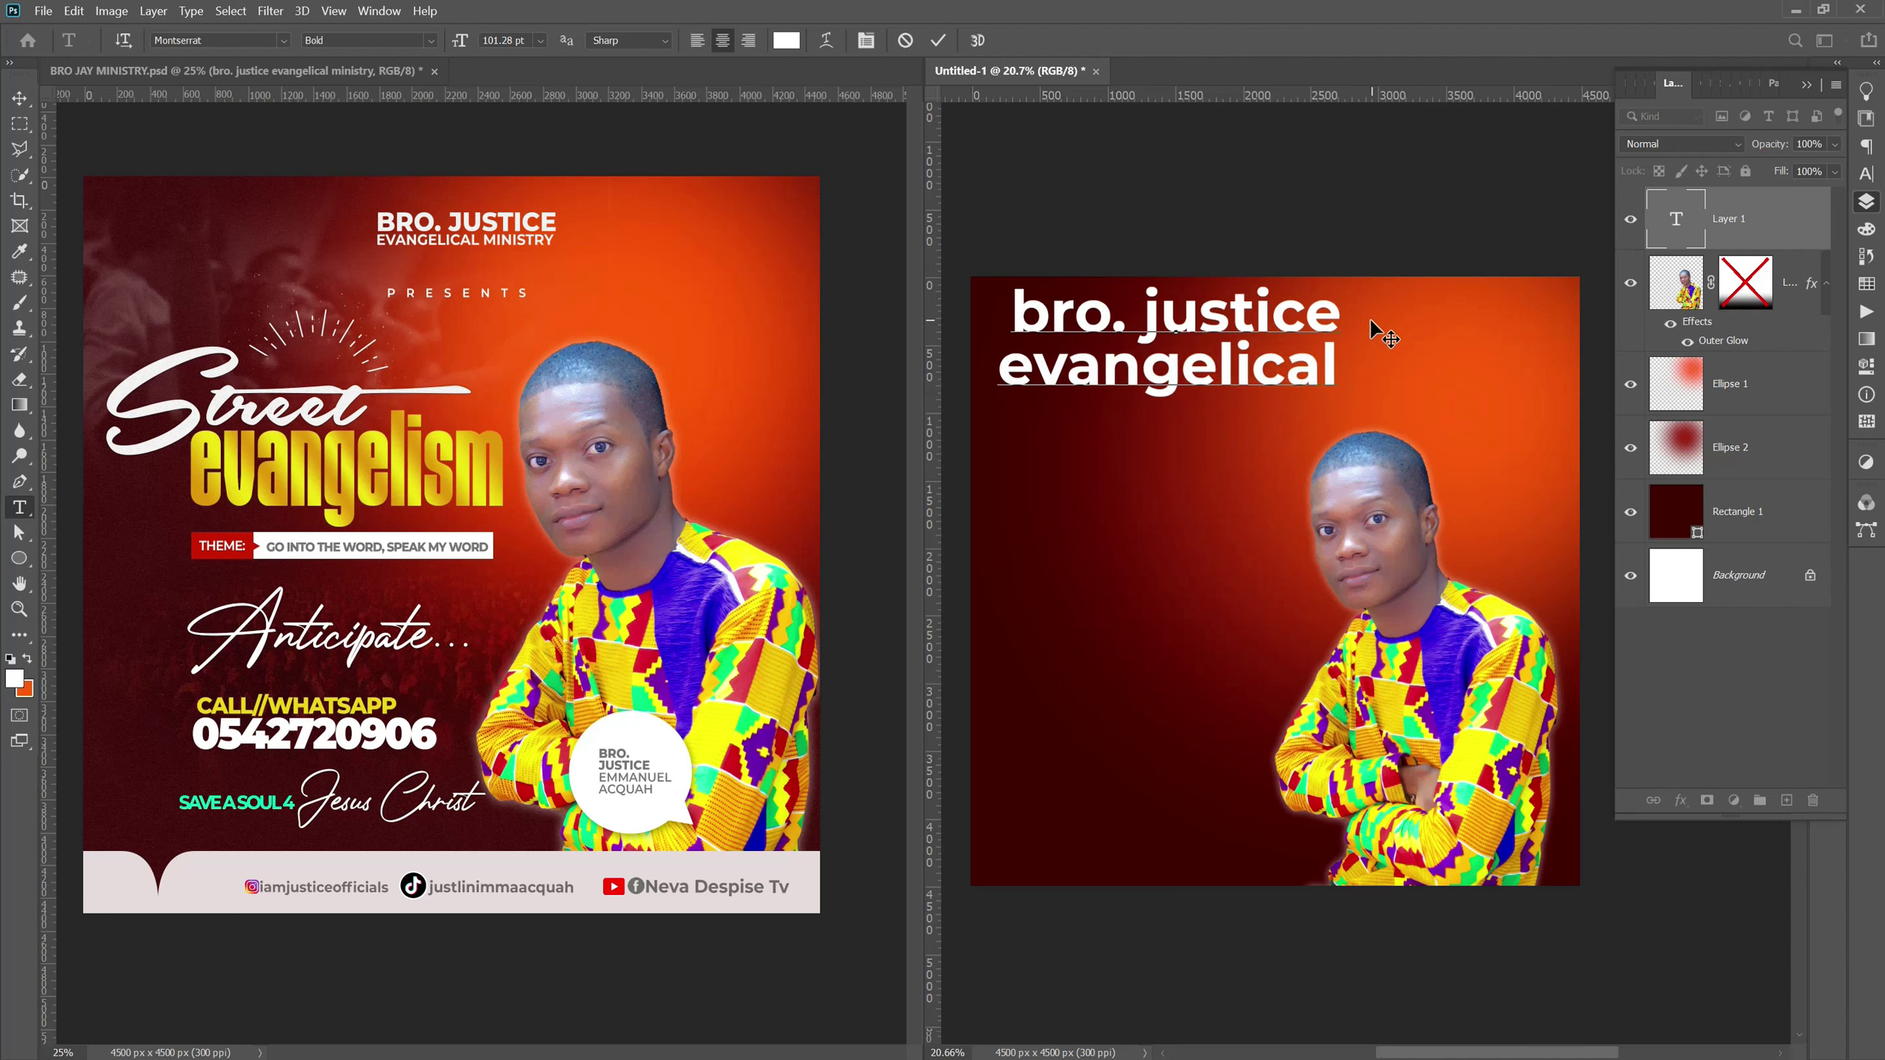
type(" ministry")
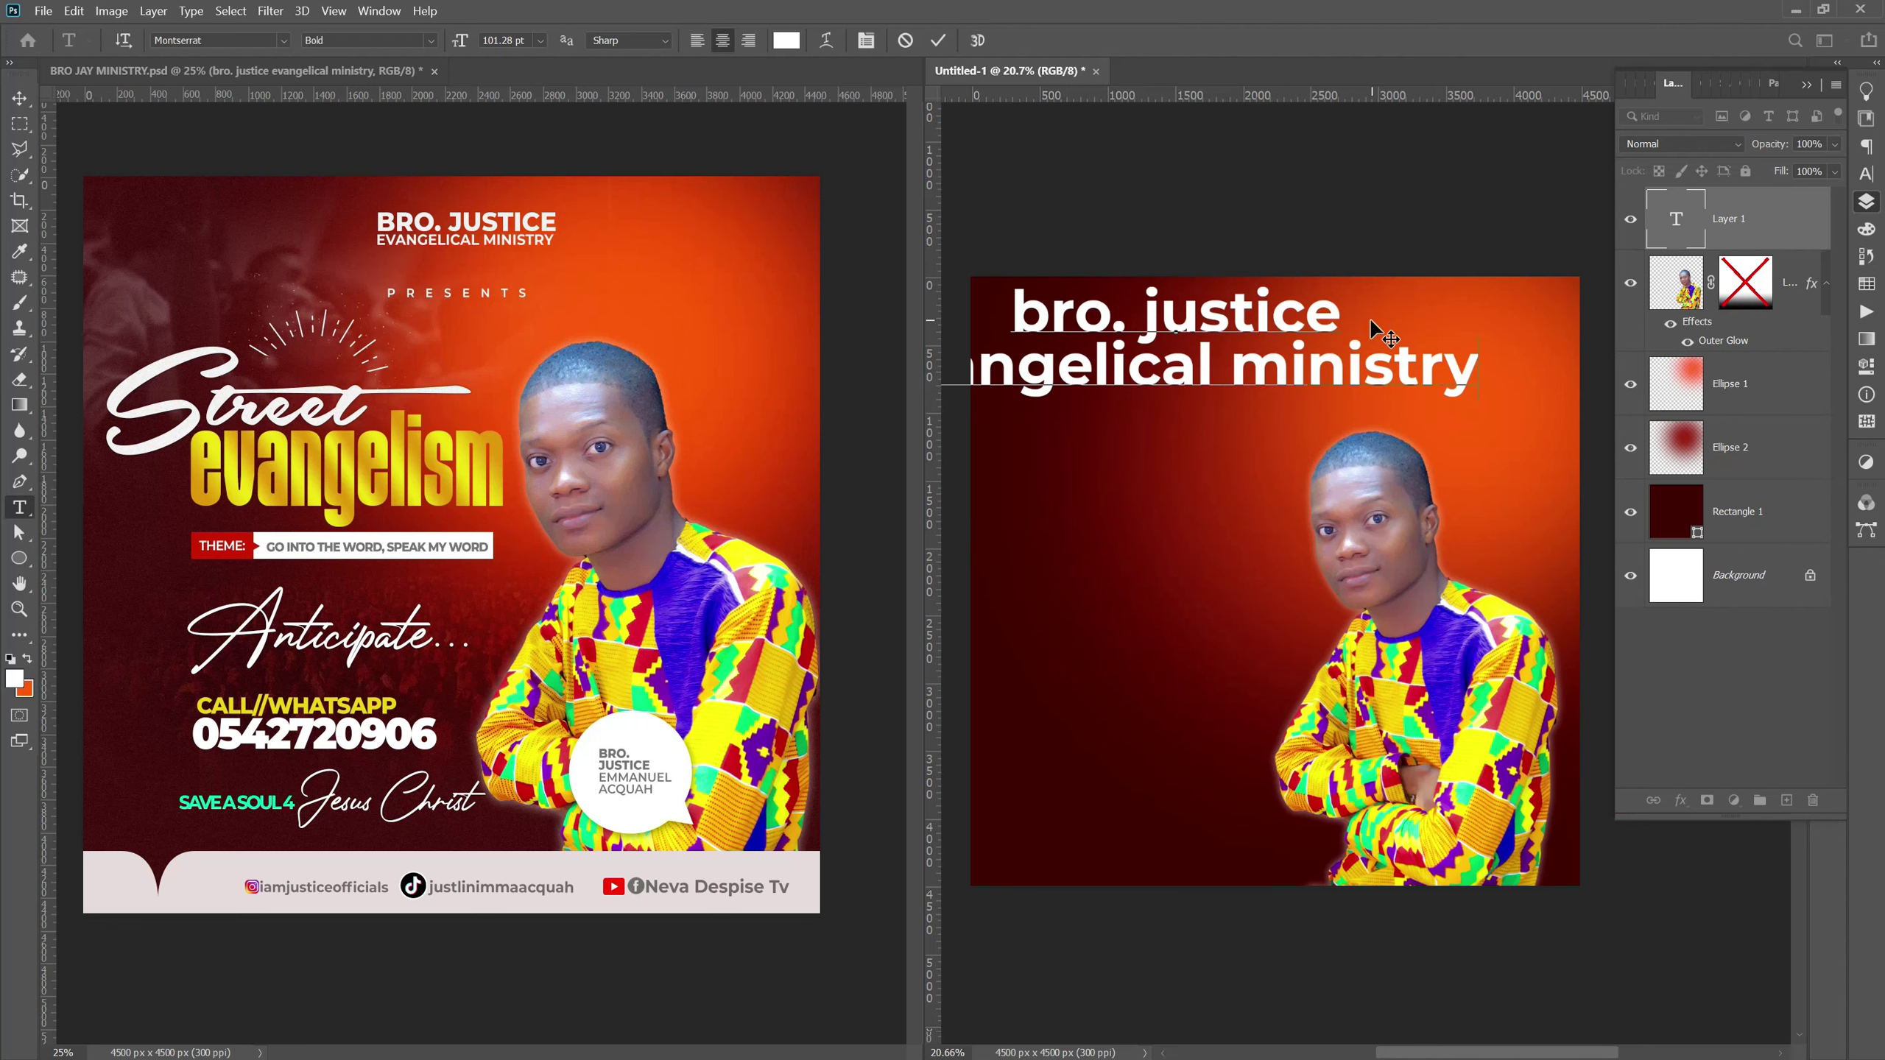
left_click_drag(1481, 371, 785, 224)
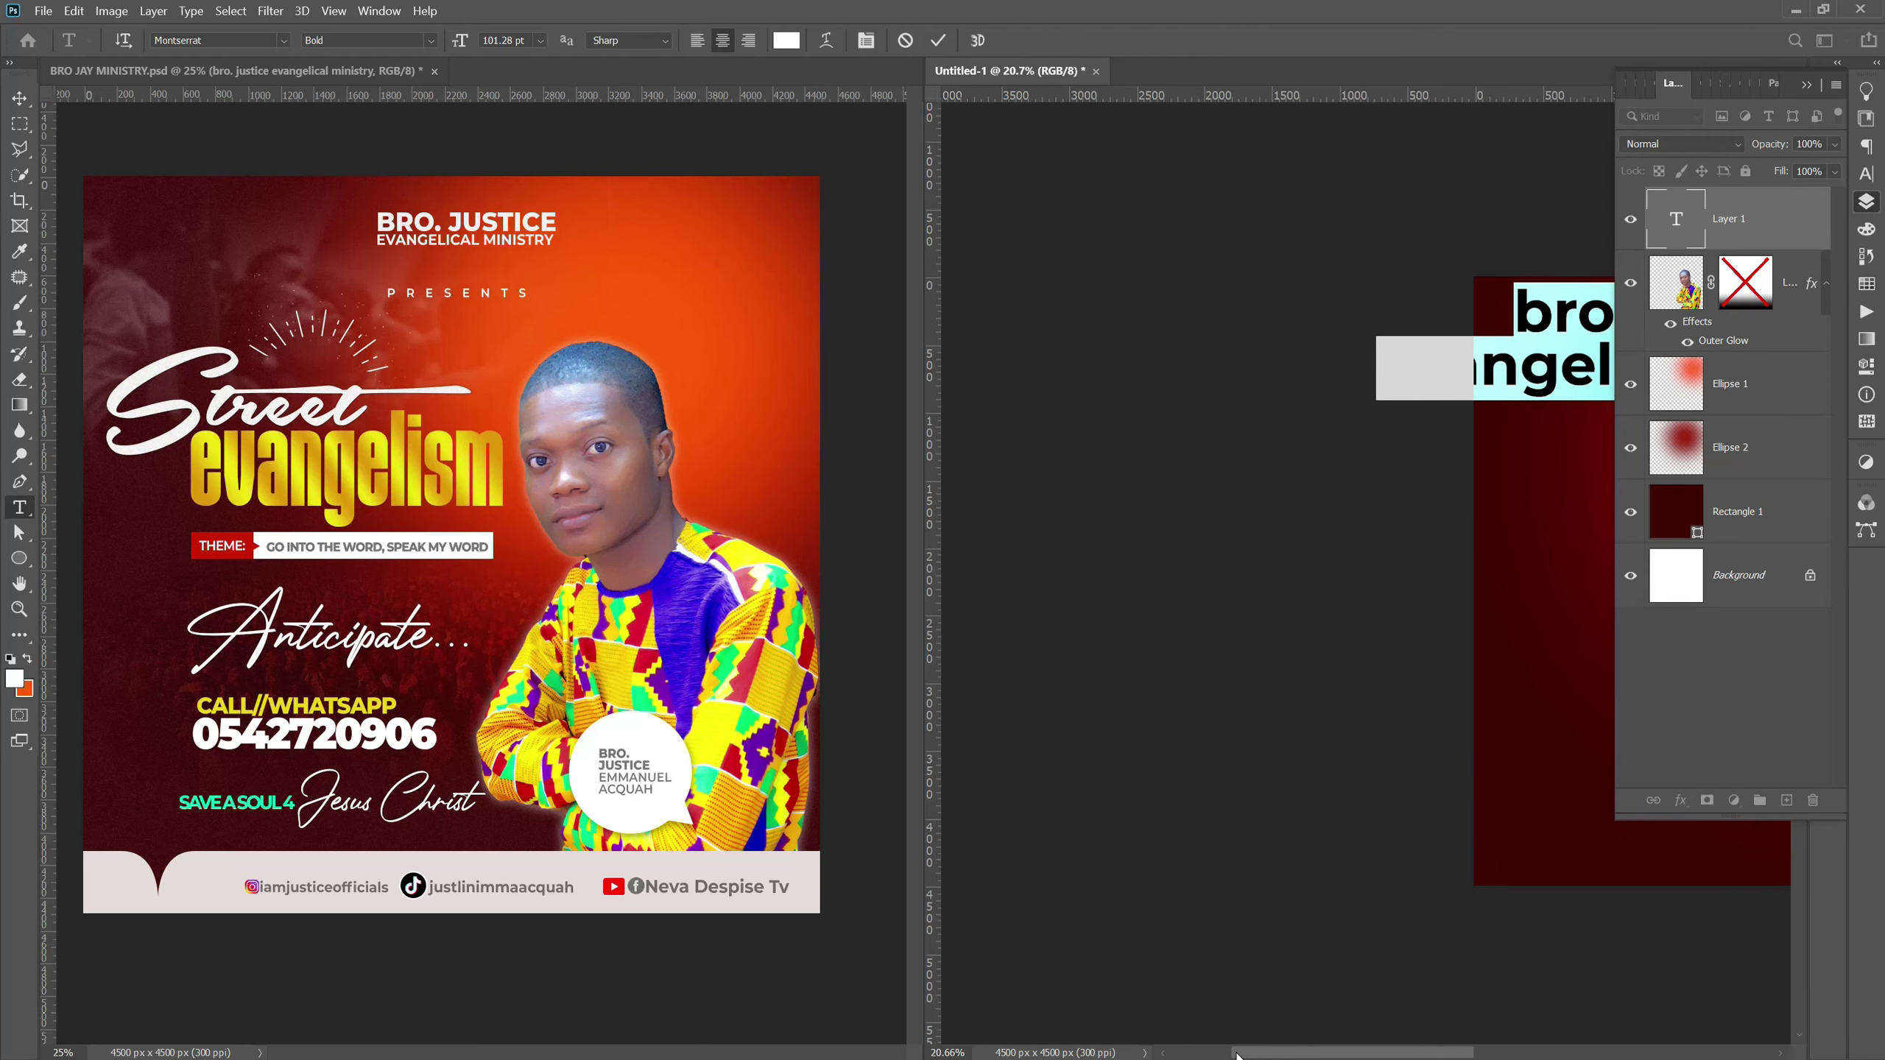
left_click_drag(1265, 1049, 1374, 1005)
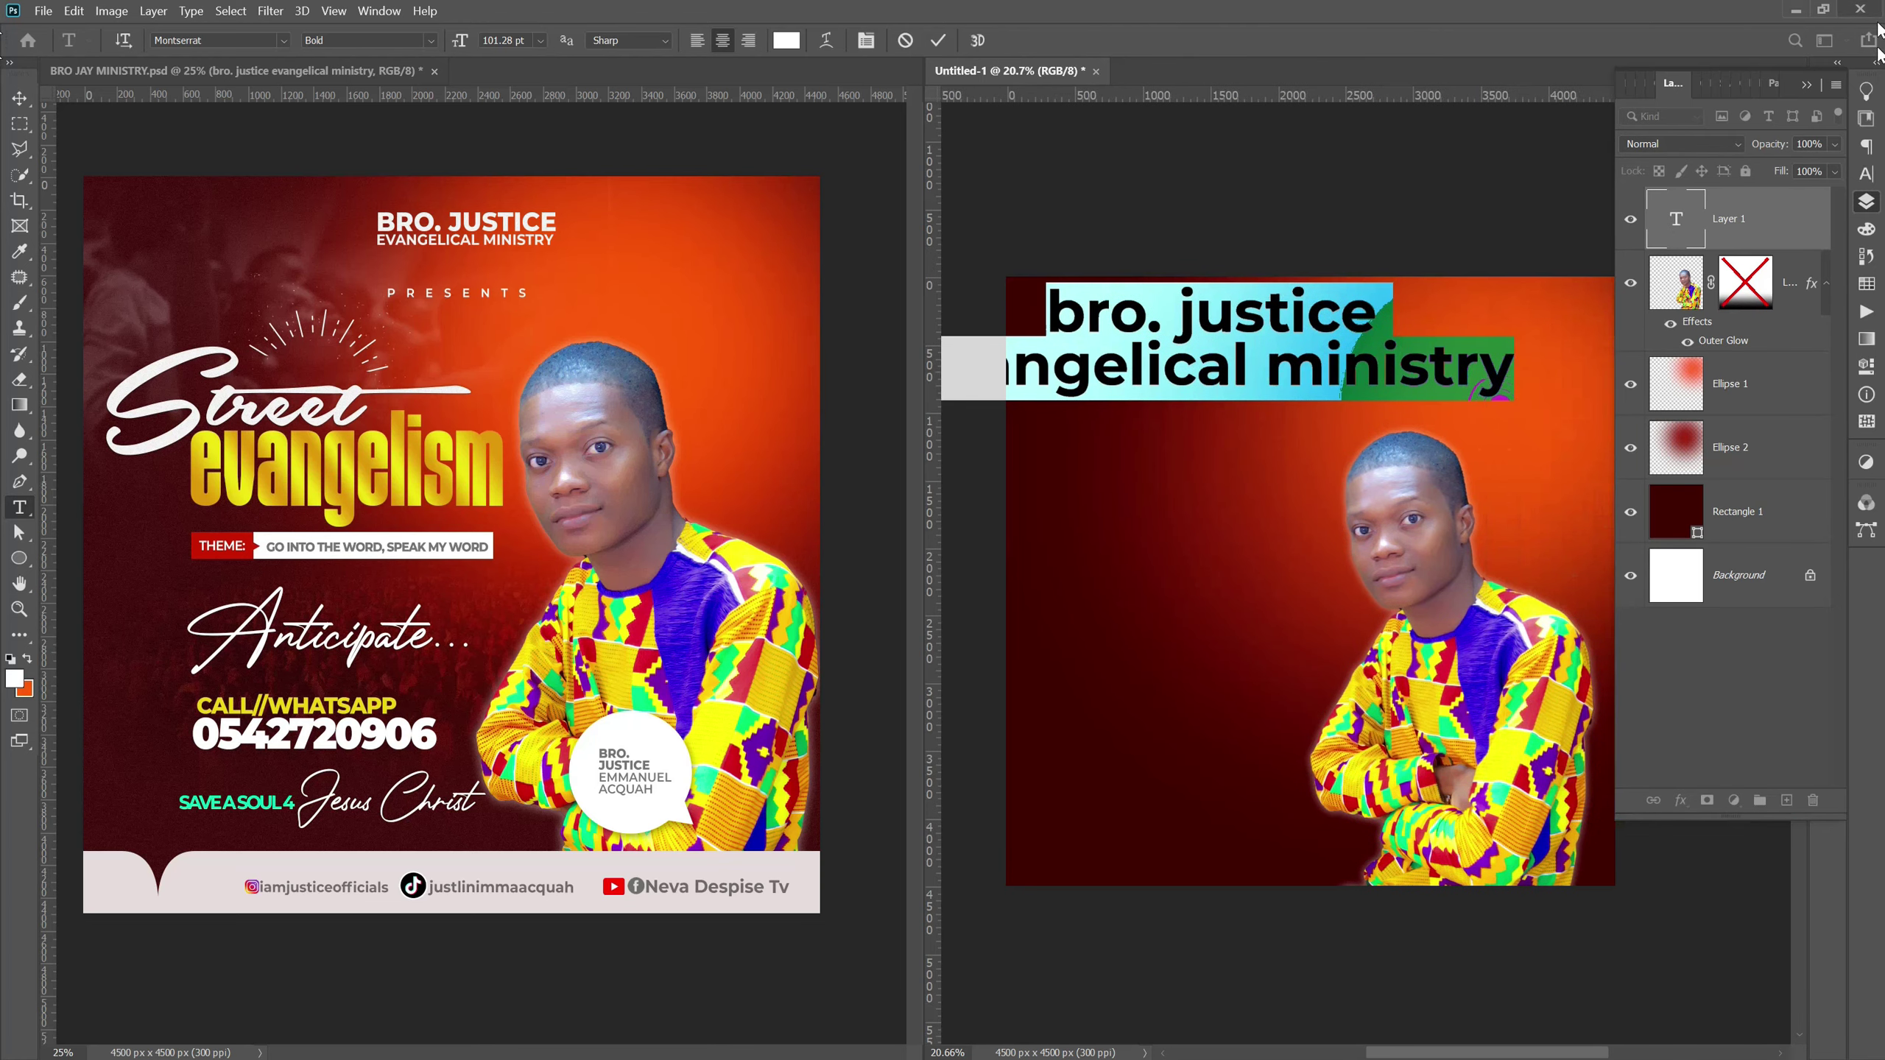
Shrink the heading font, set leading to Auto, and enable All Caps.
left_click(1865, 173)
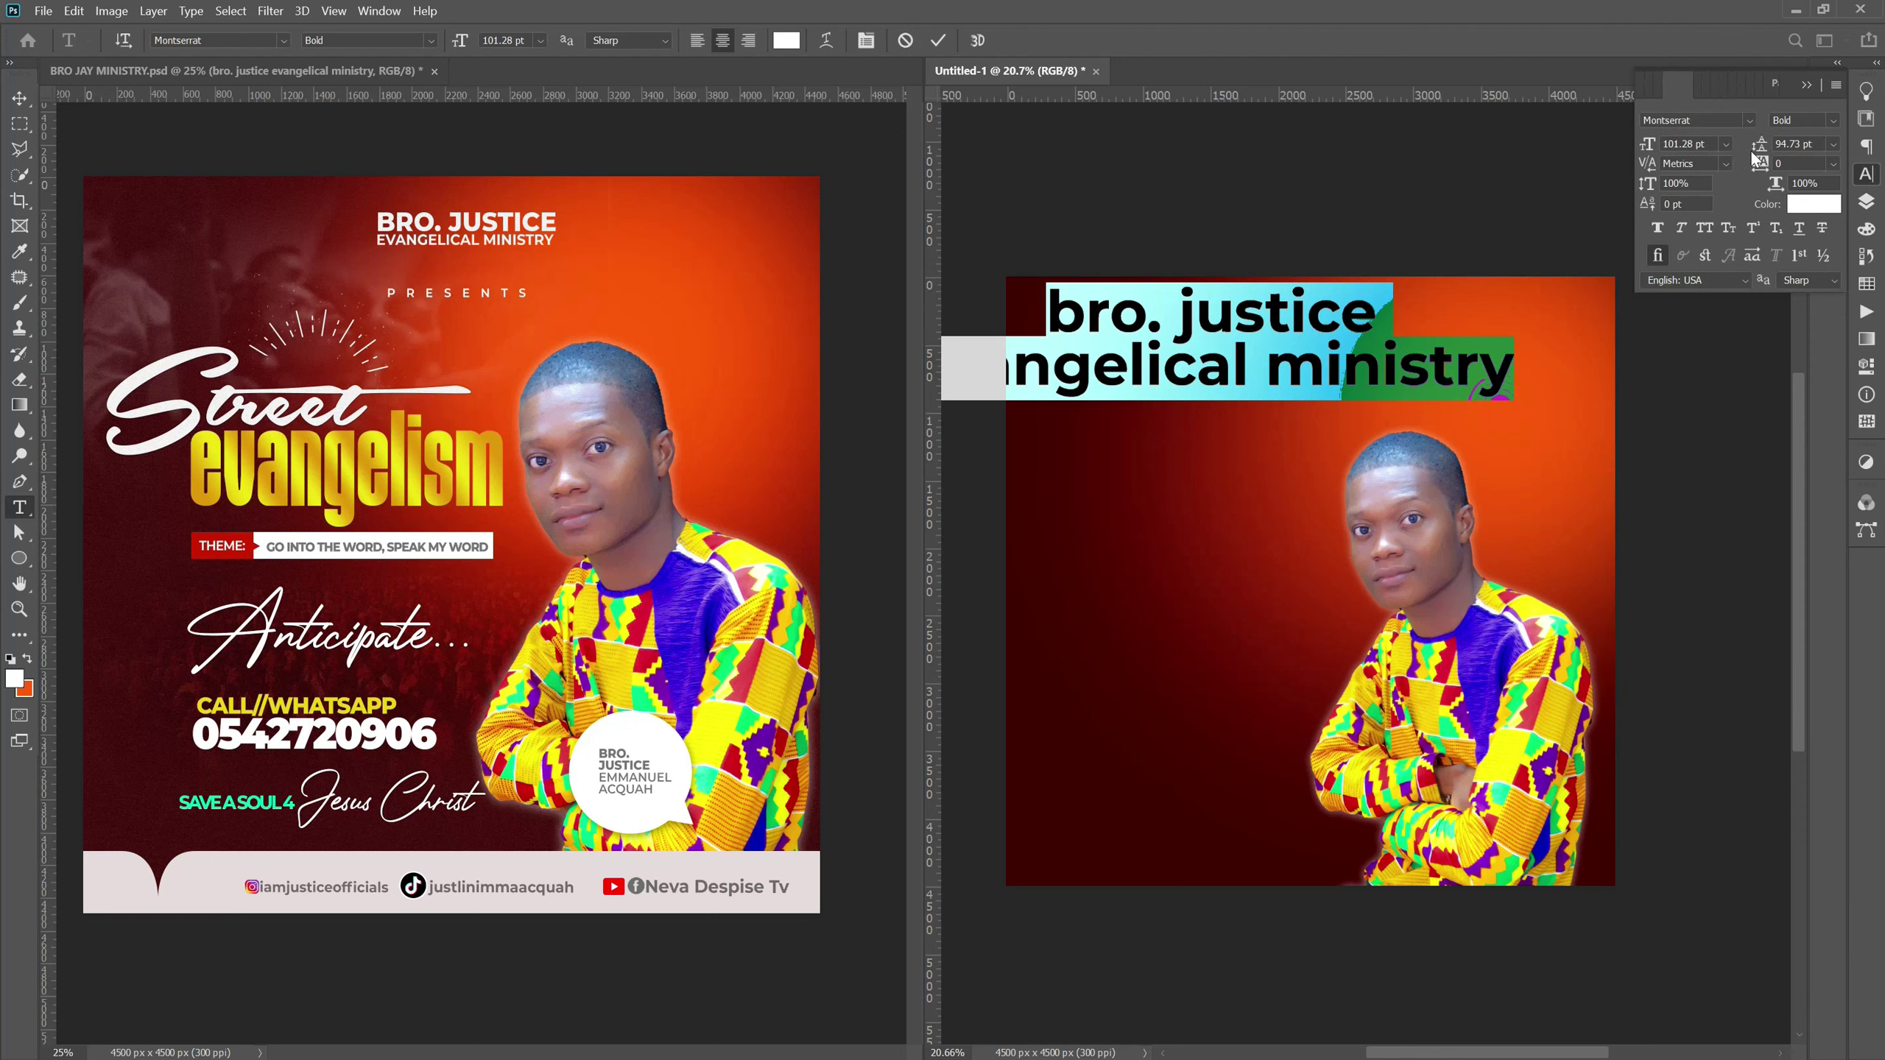
left_click_drag(1655, 146, 1604, 178)
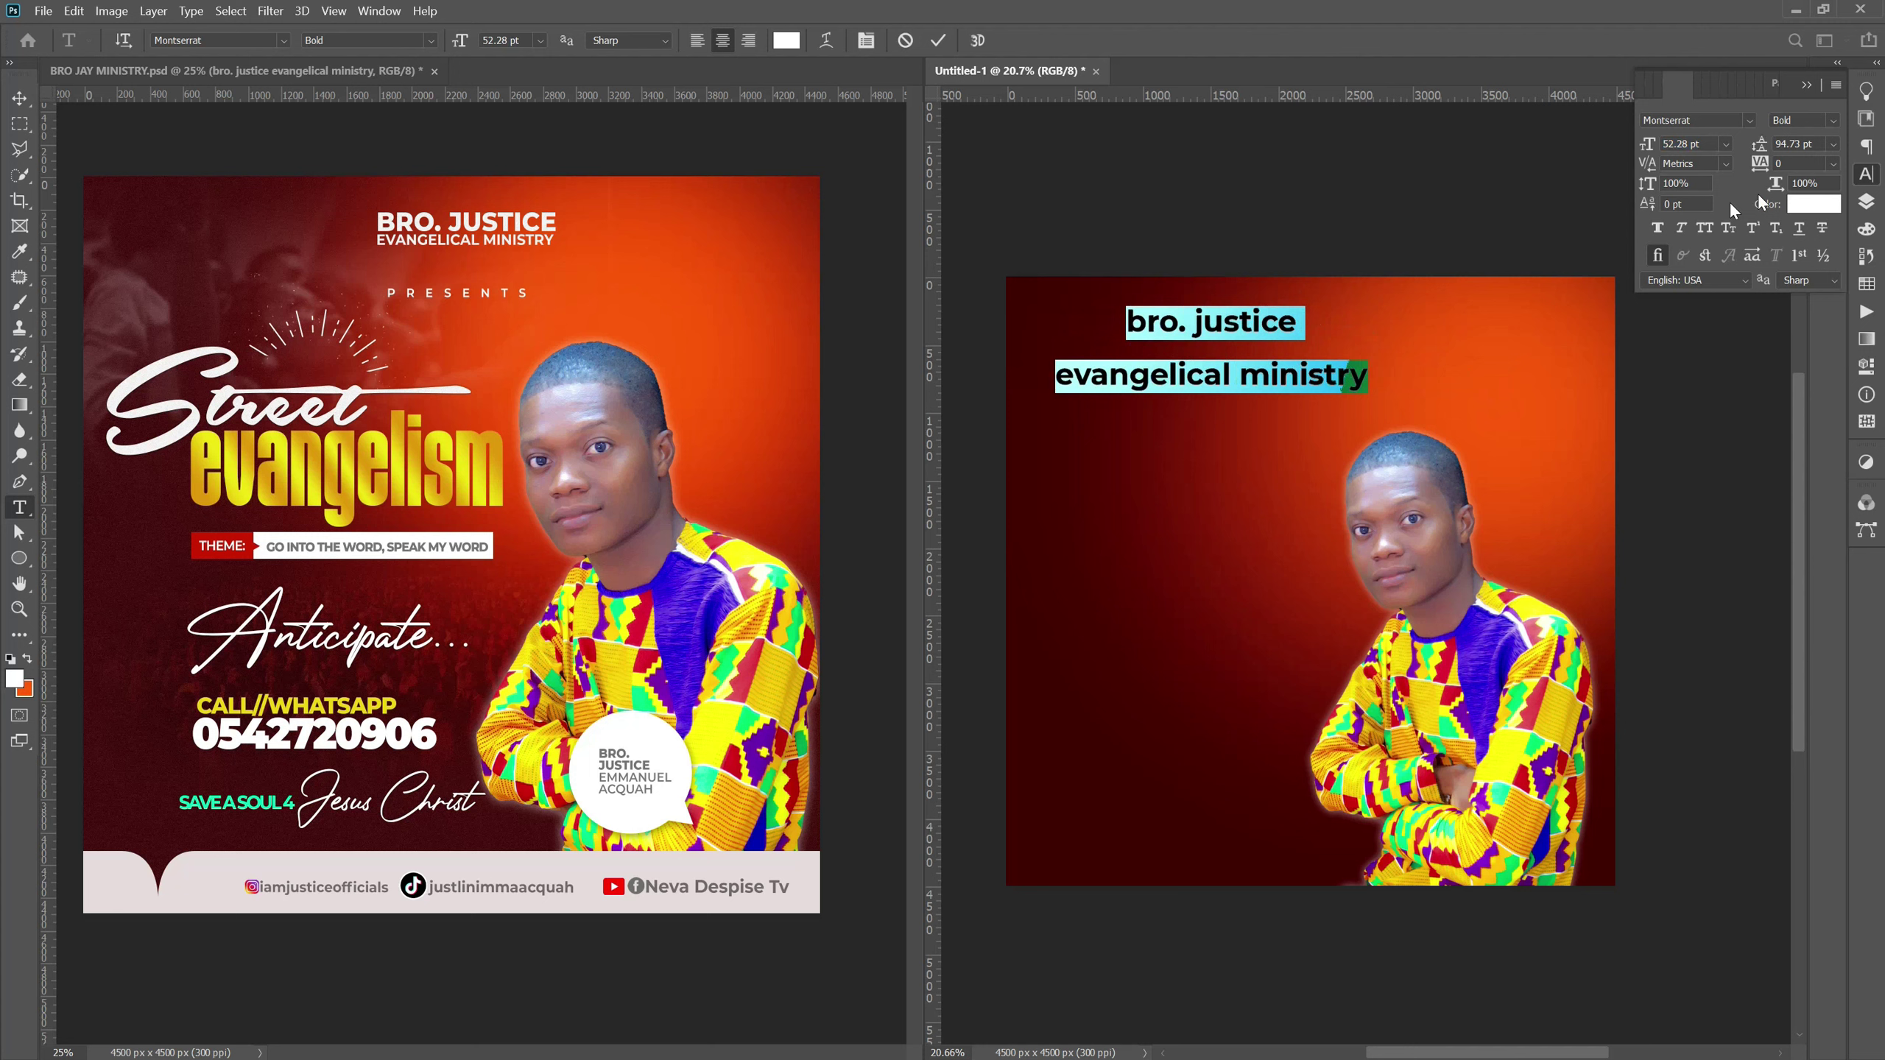
left_click(1830, 145)
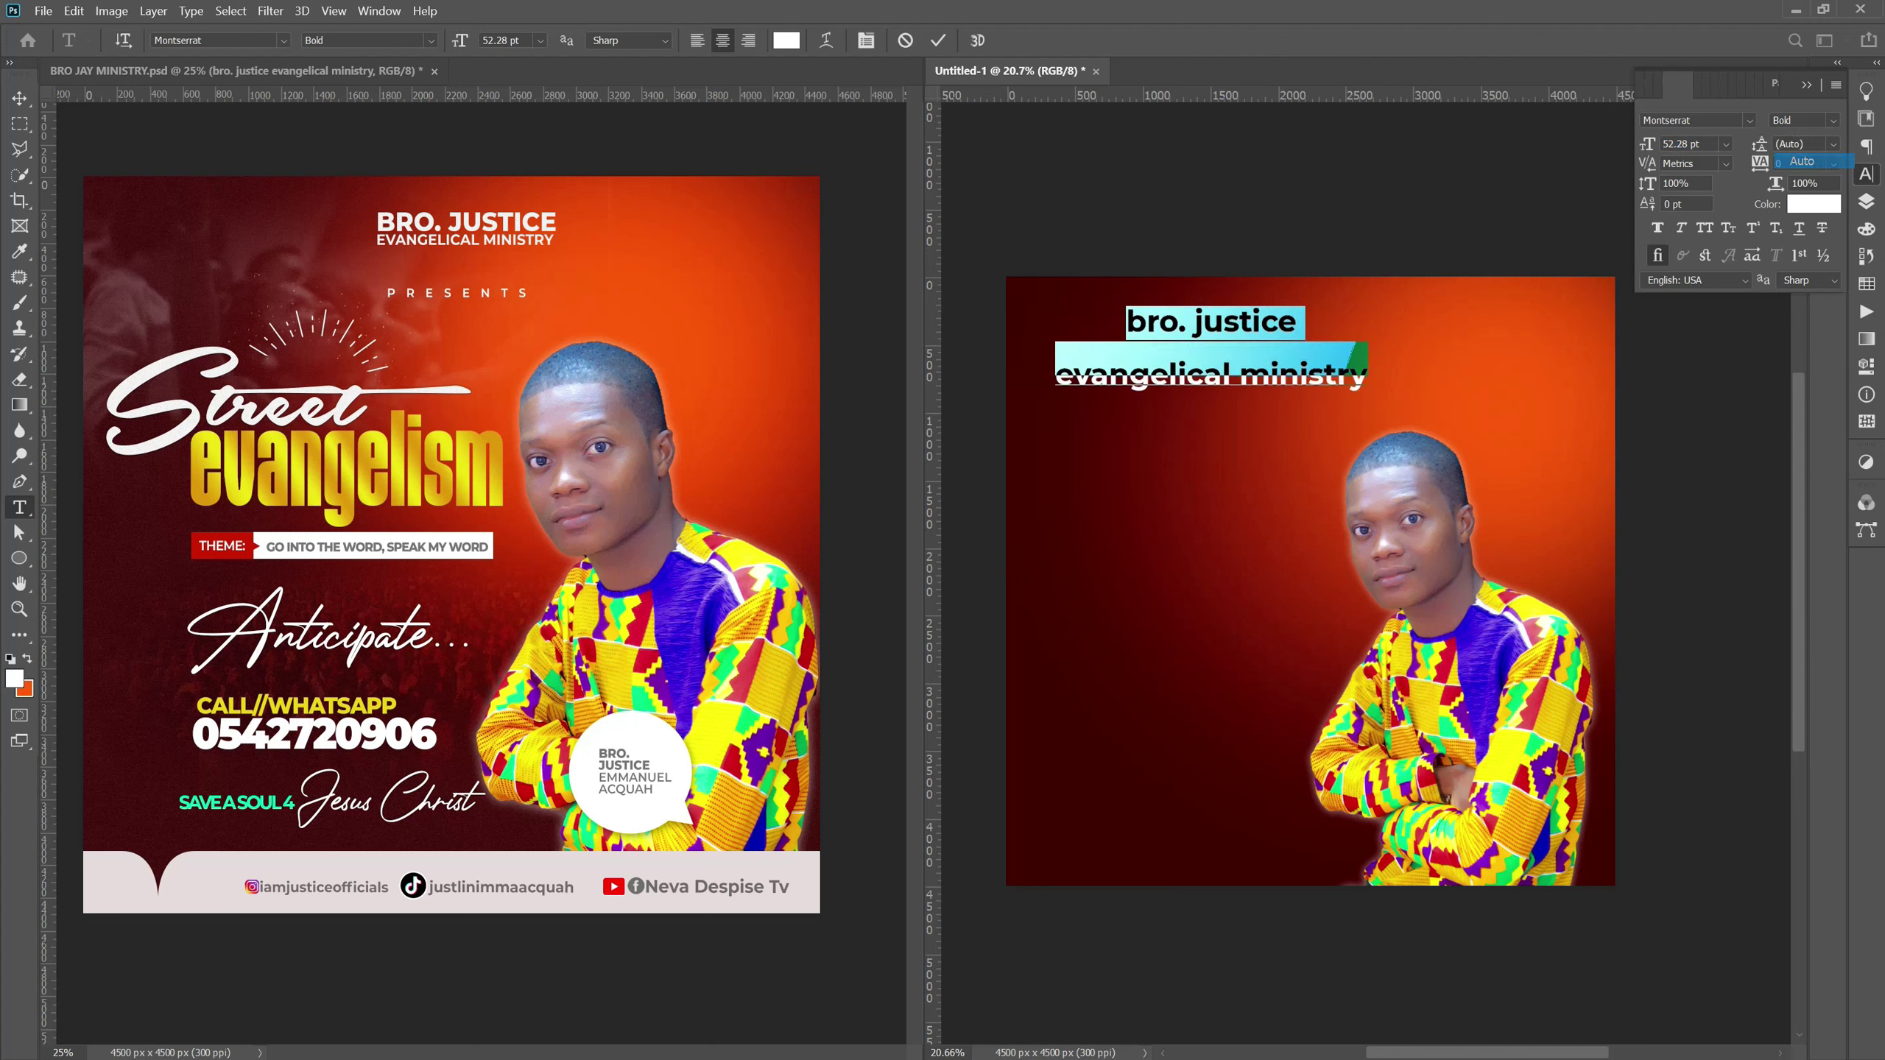
left_click(1709, 227)
left_click(1097, 325)
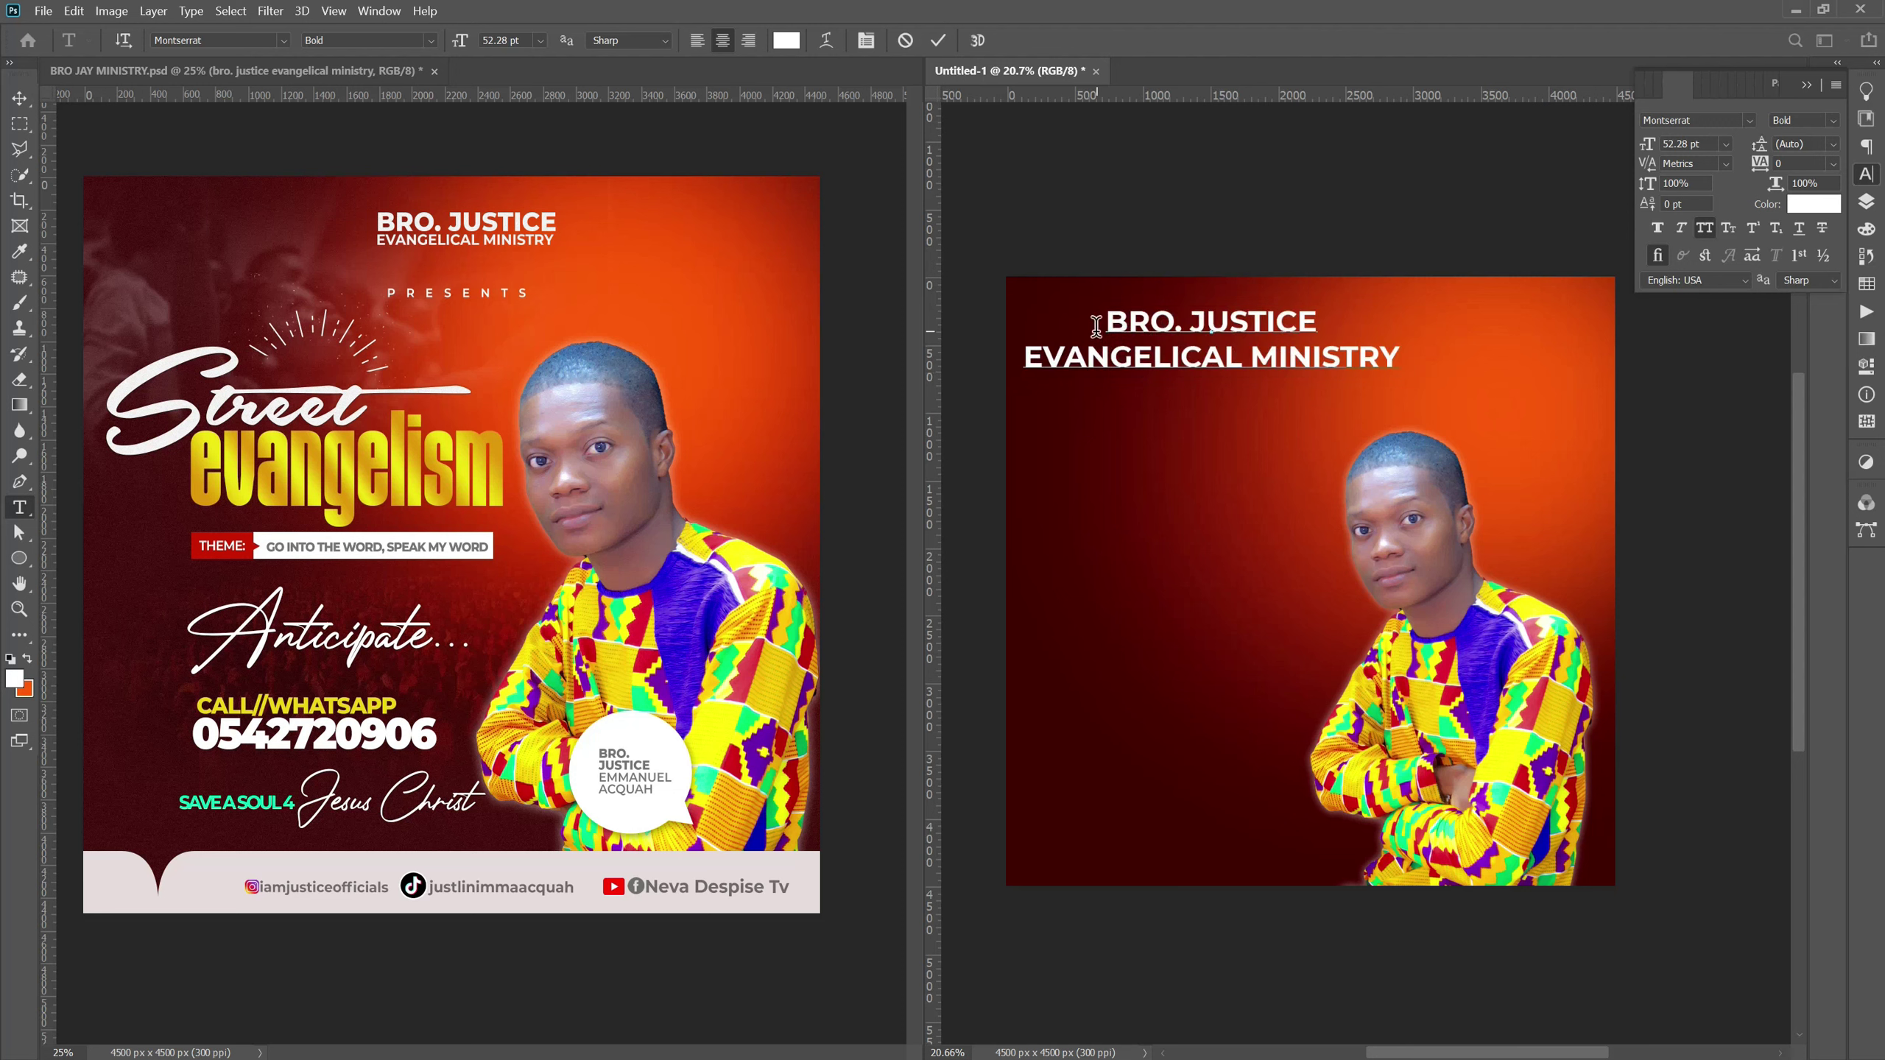
Make EVANGELICAL MINISTRY smaller Montserrat SemiBold with tighter leading, and commit.
left_click(1024, 357)
left_click_drag(1024, 357, 1400, 357)
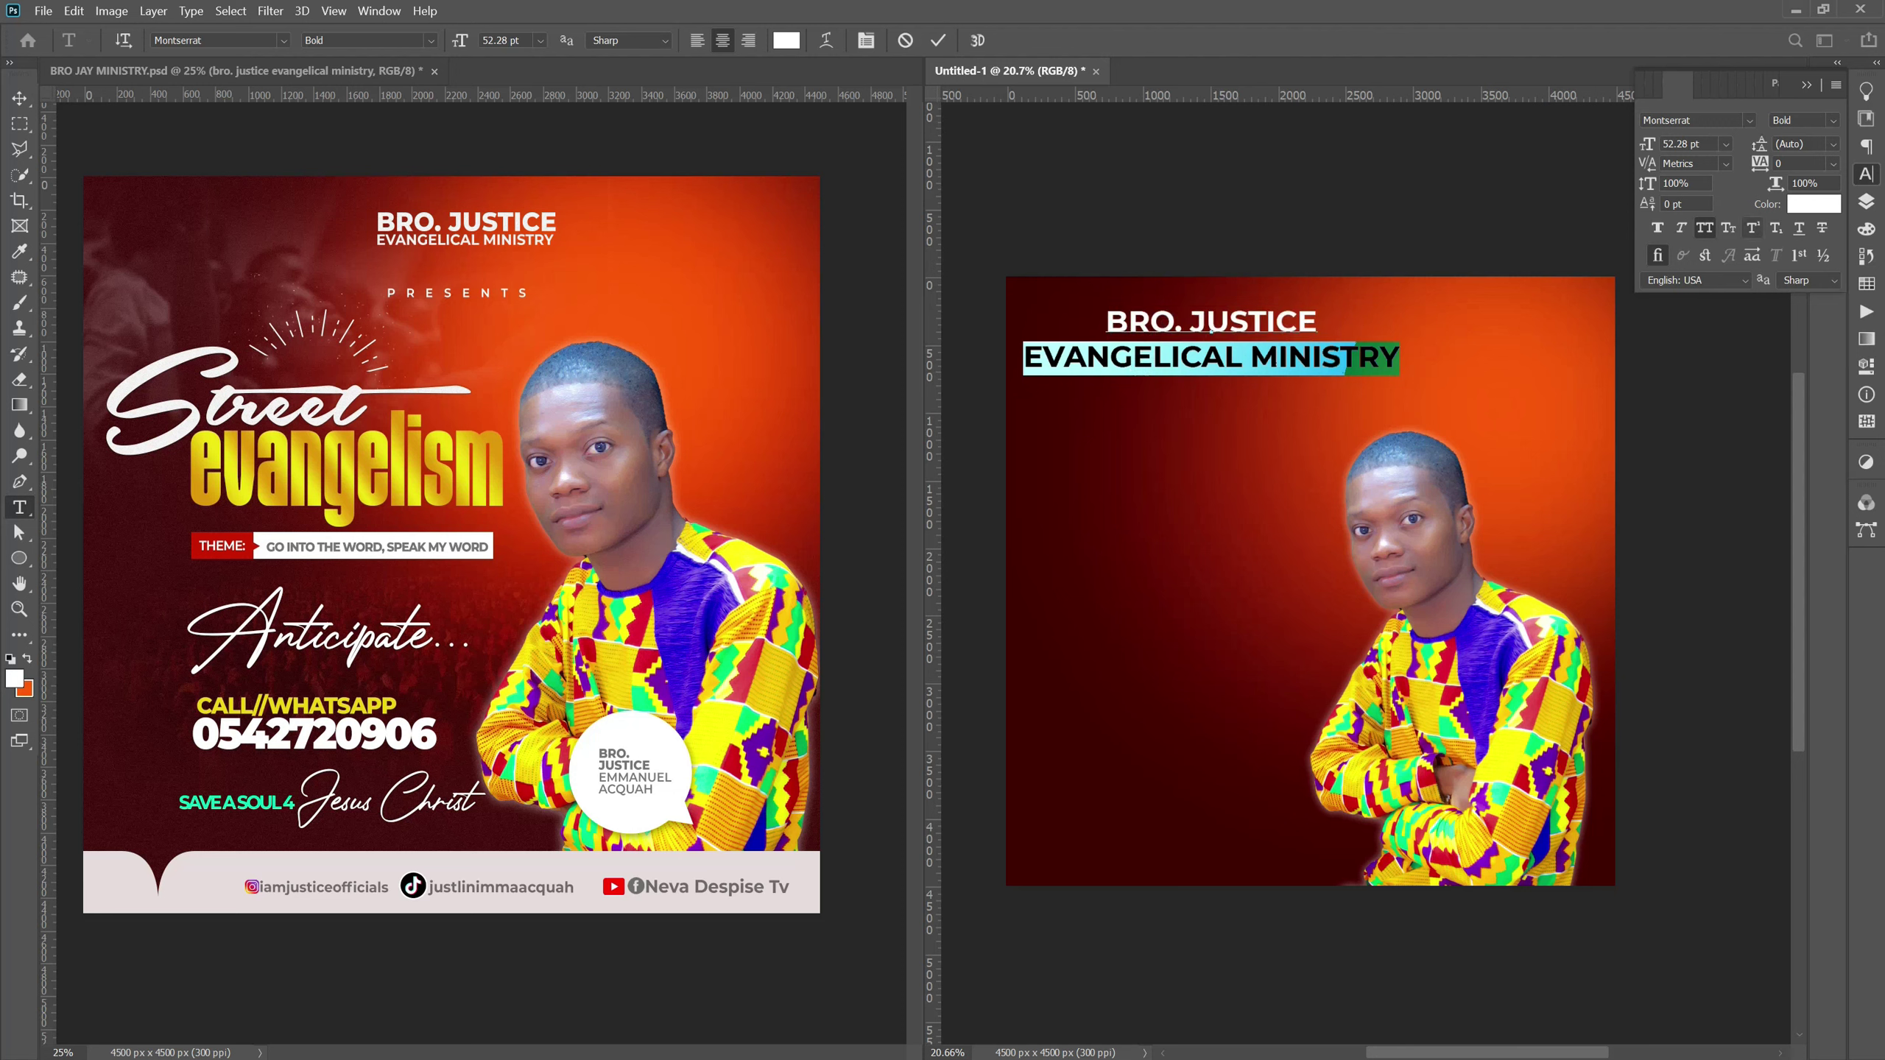
left_click_drag(1647, 145, 1630, 156)
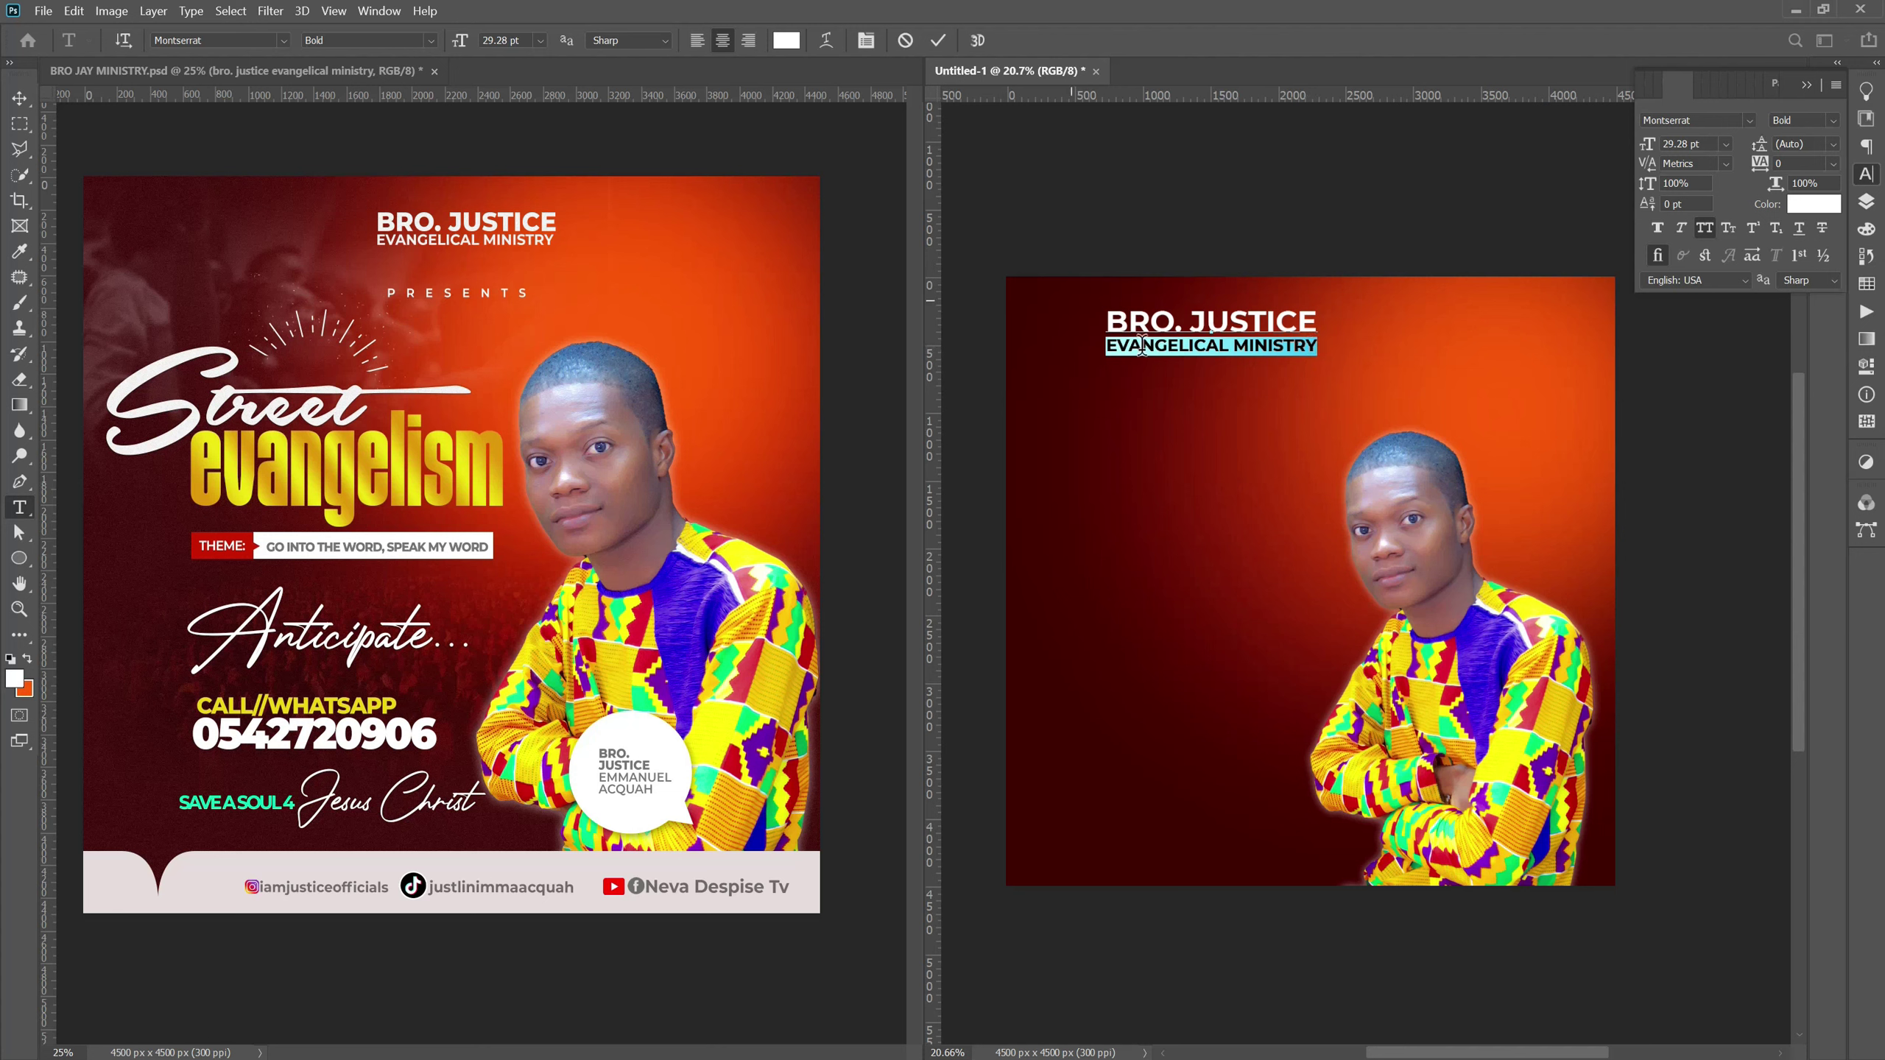
left_click(1834, 122)
left_click(1783, 297)
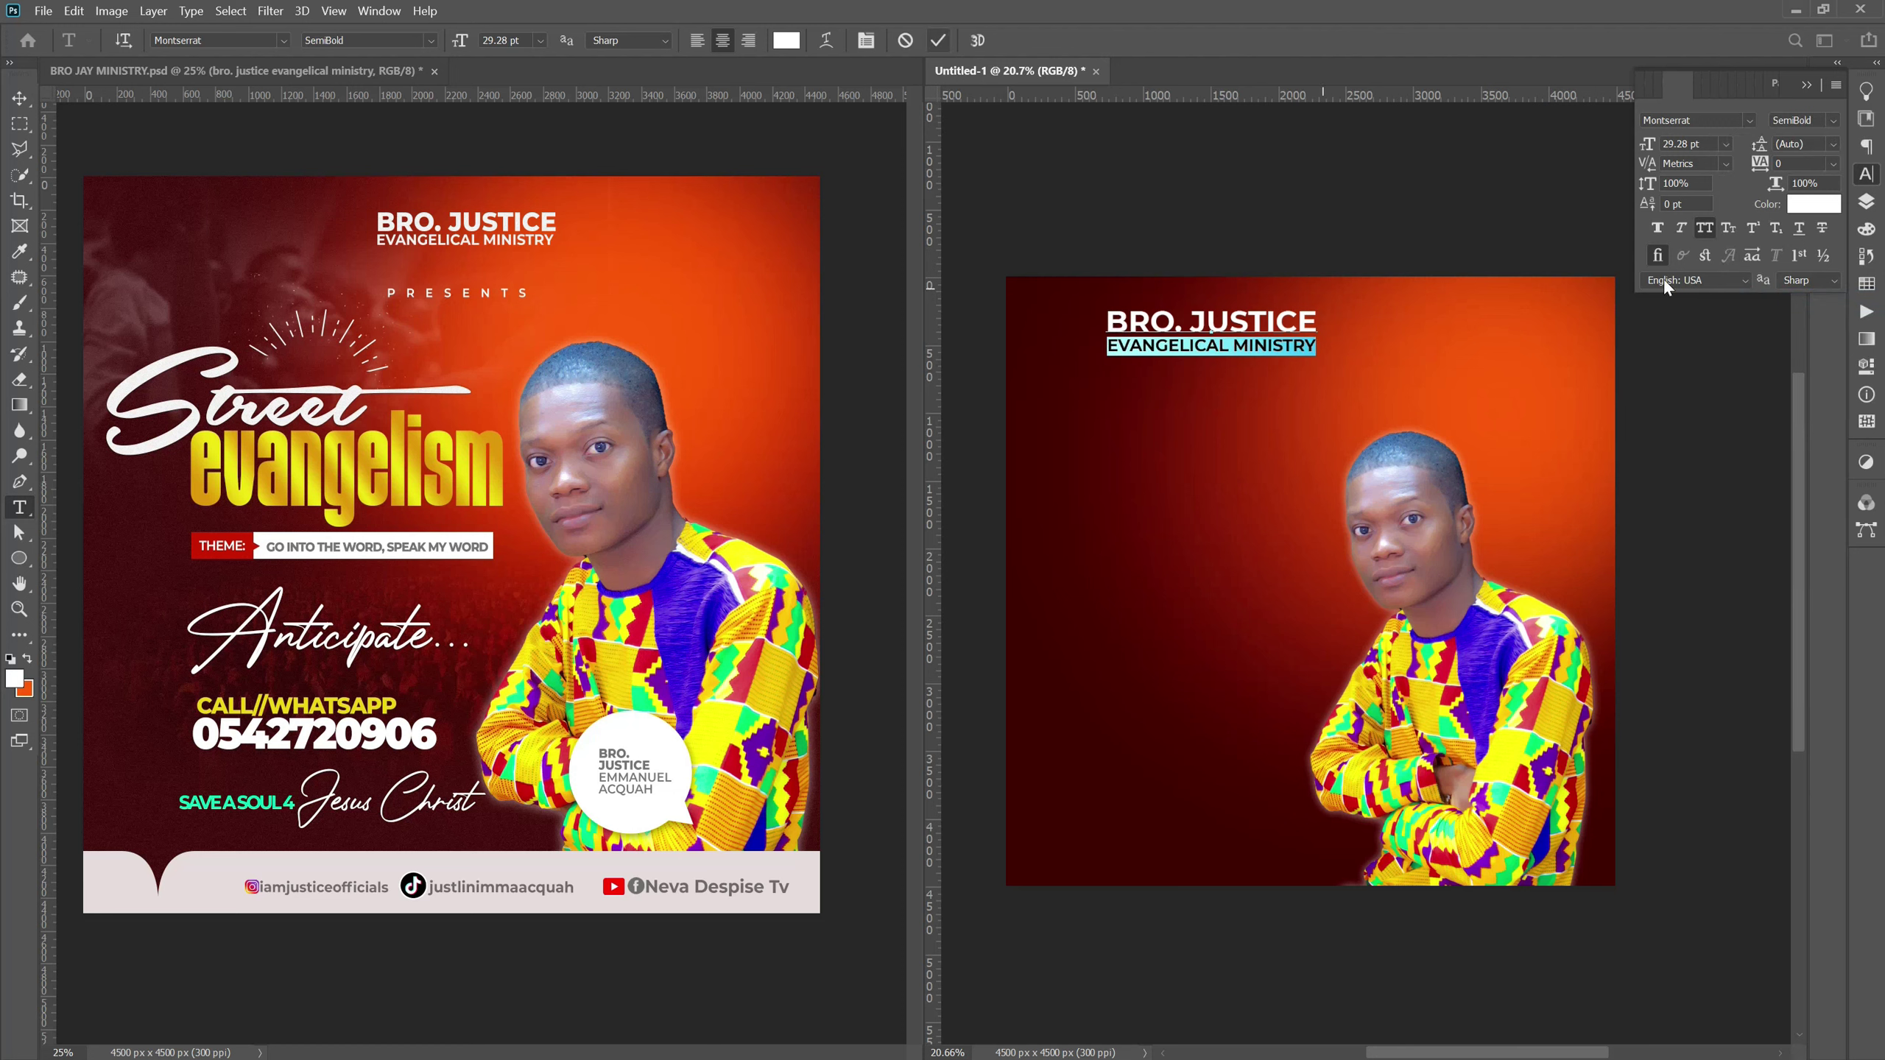
left_click_drag(1764, 149, 1757, 153)
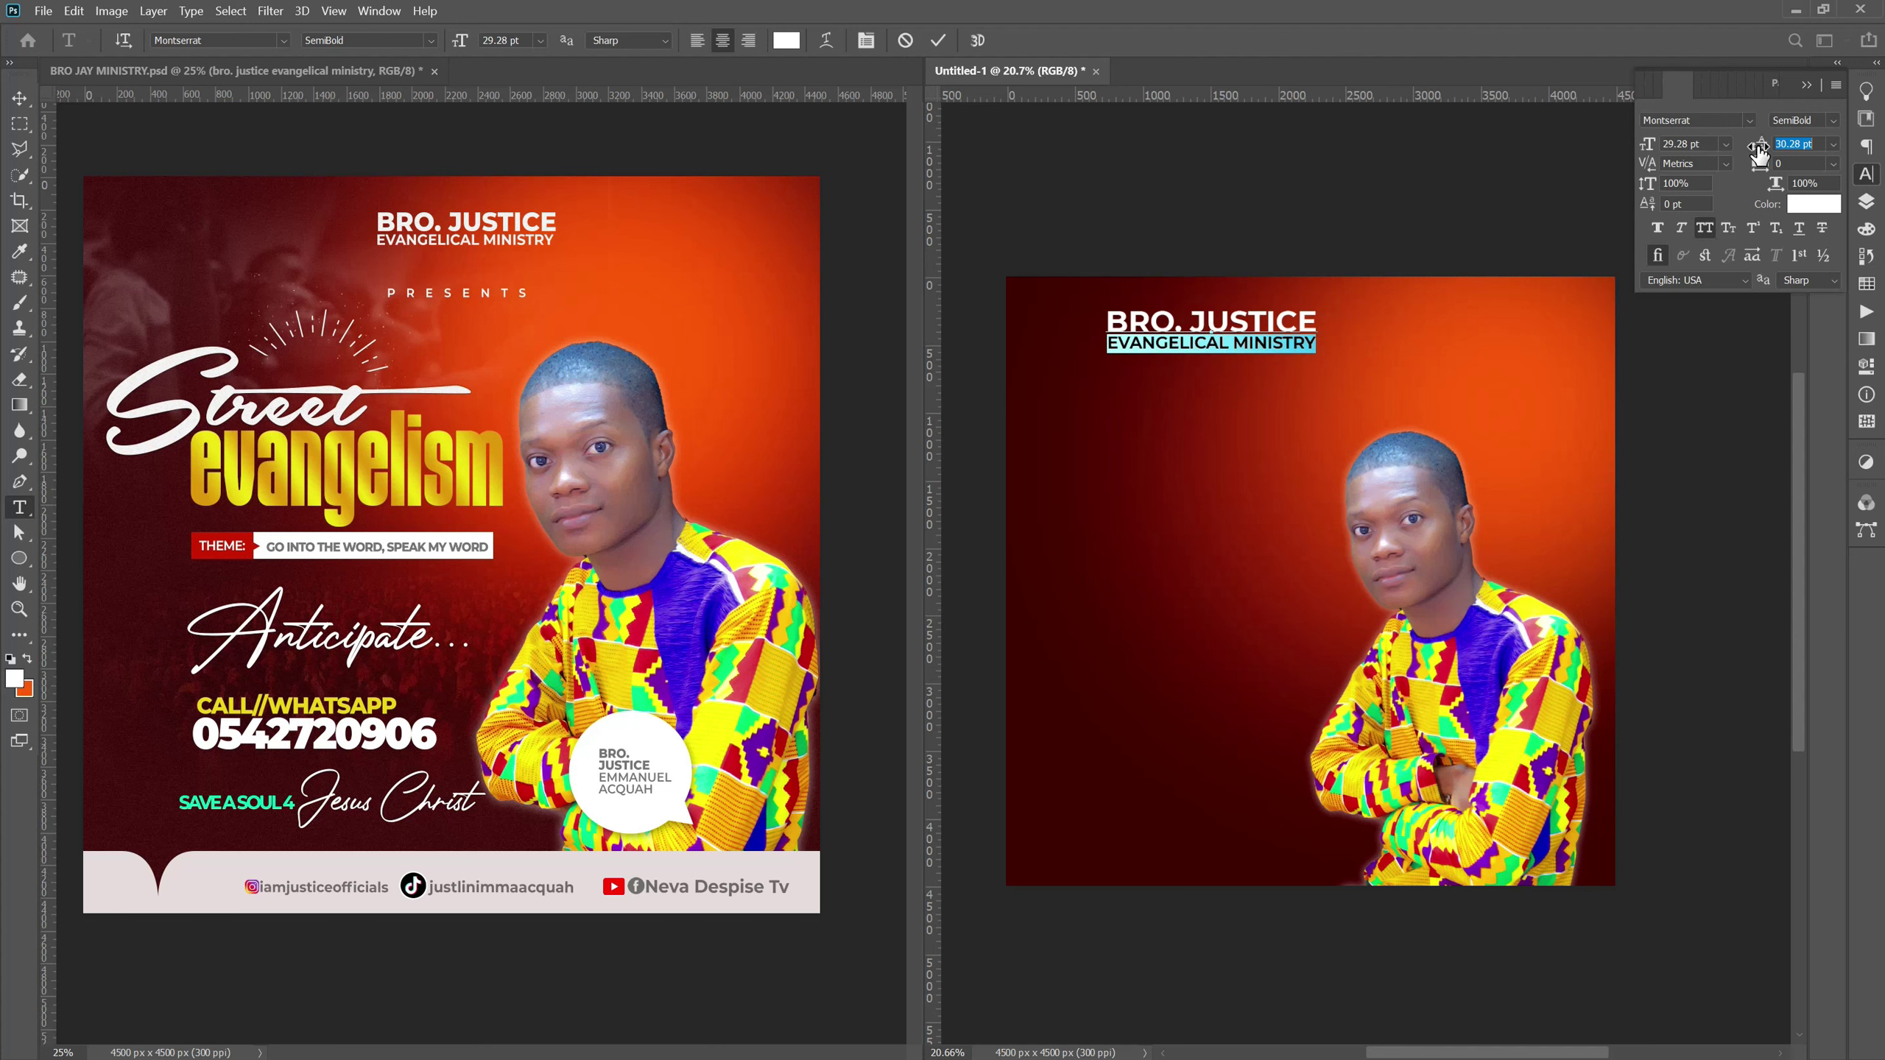
left_click(937, 41)
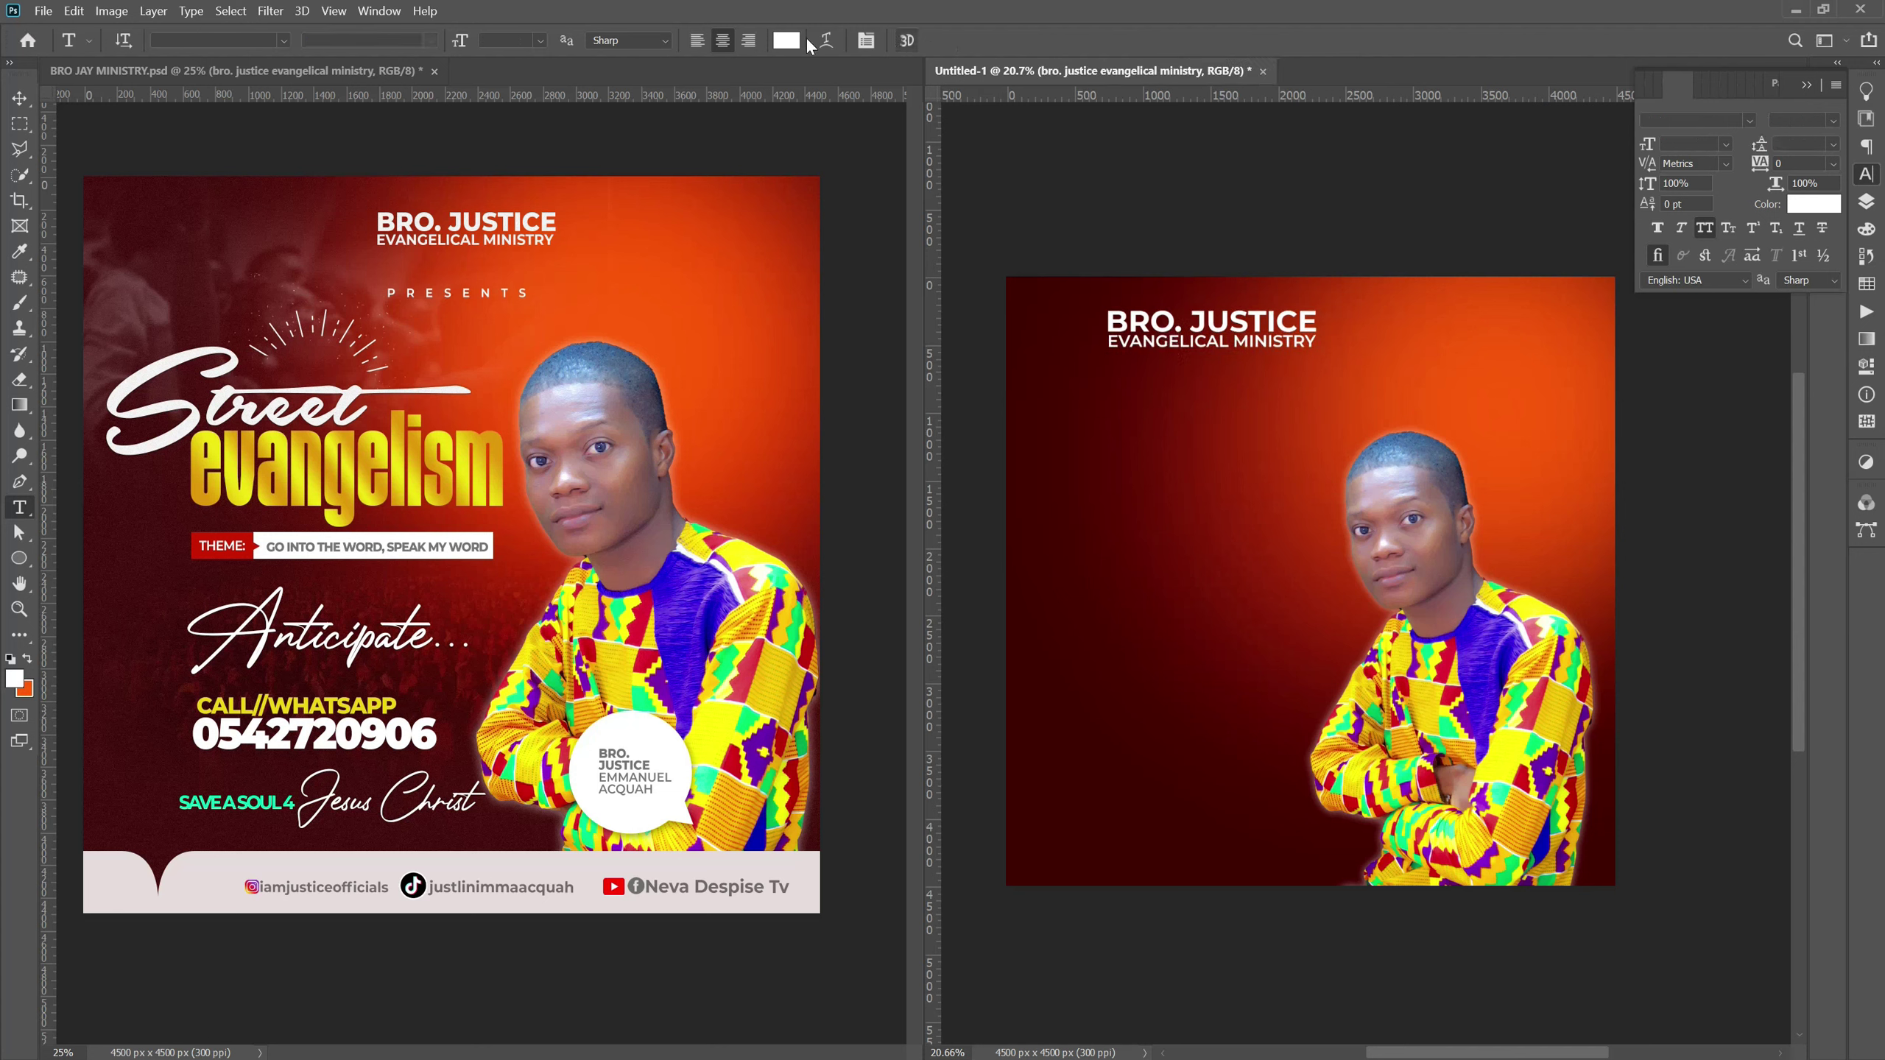
Move the heading to the top centre and scale it down to about 87%.
left_click(19, 97)
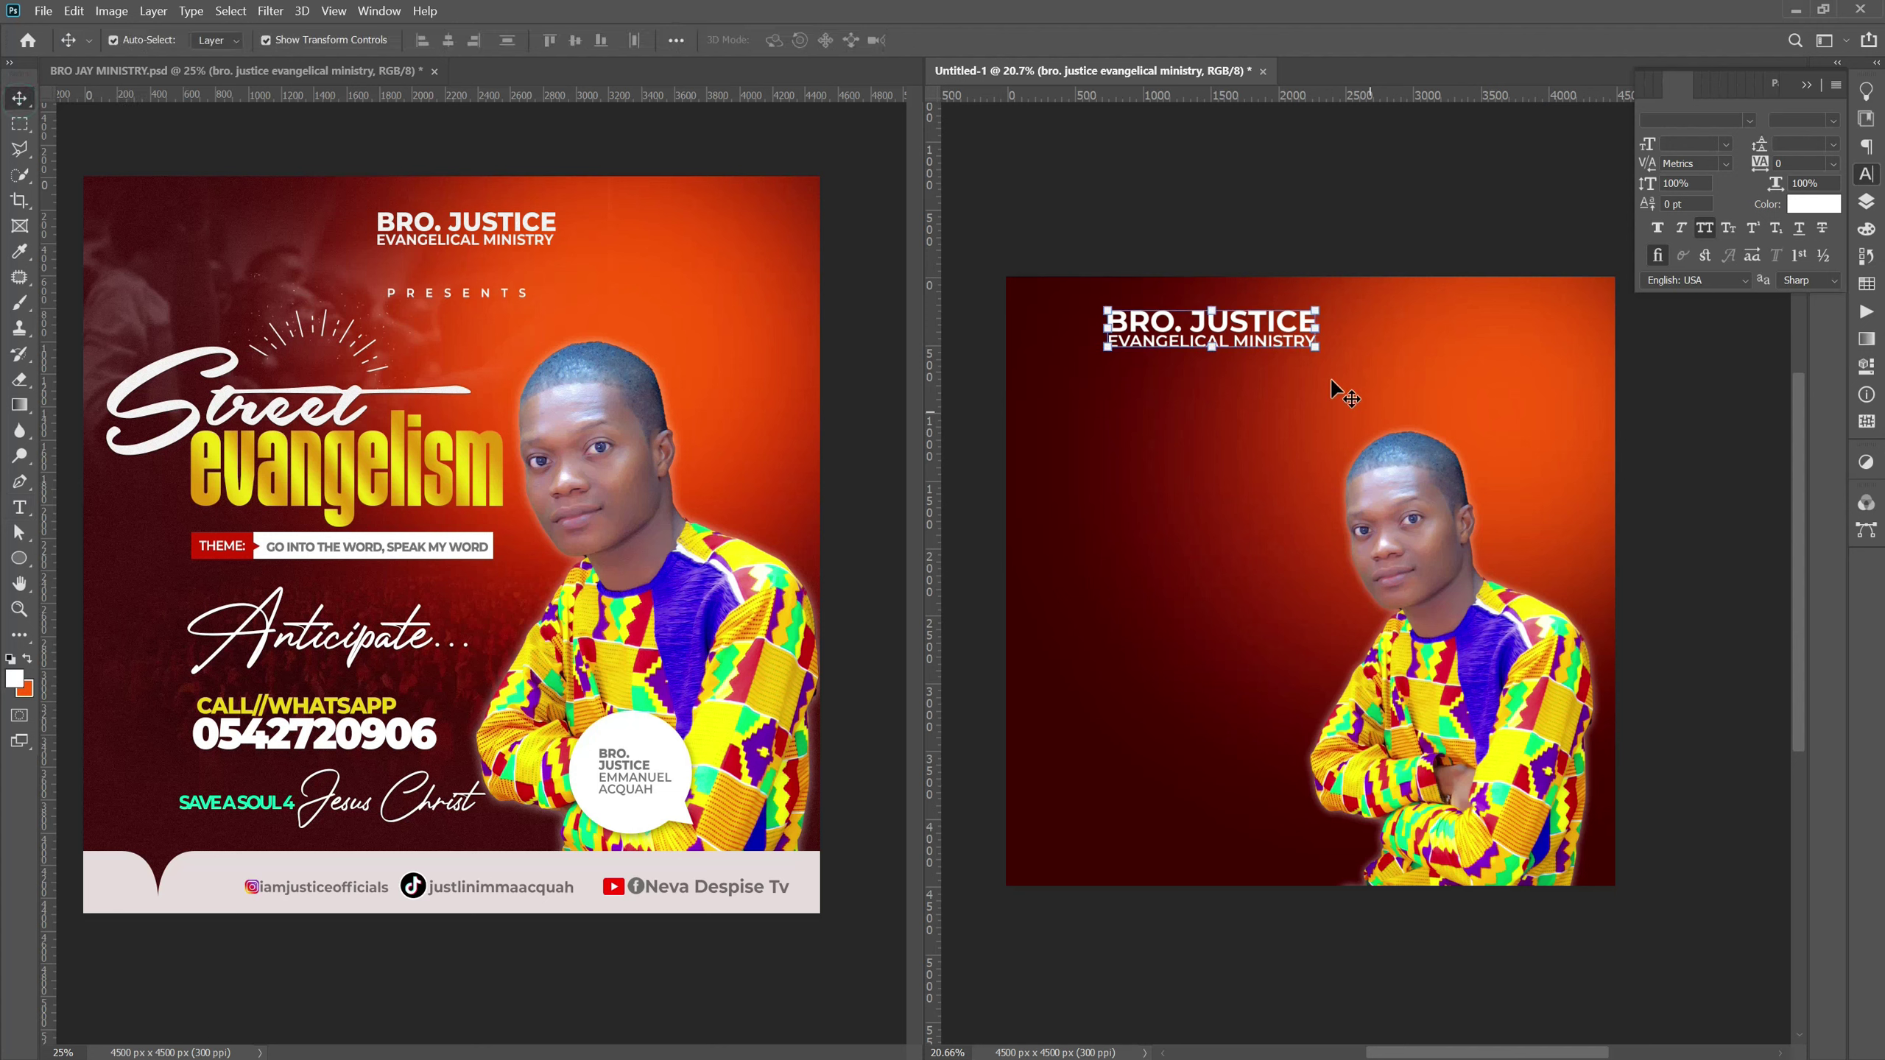
left_click_drag(1150, 327, 1248, 342)
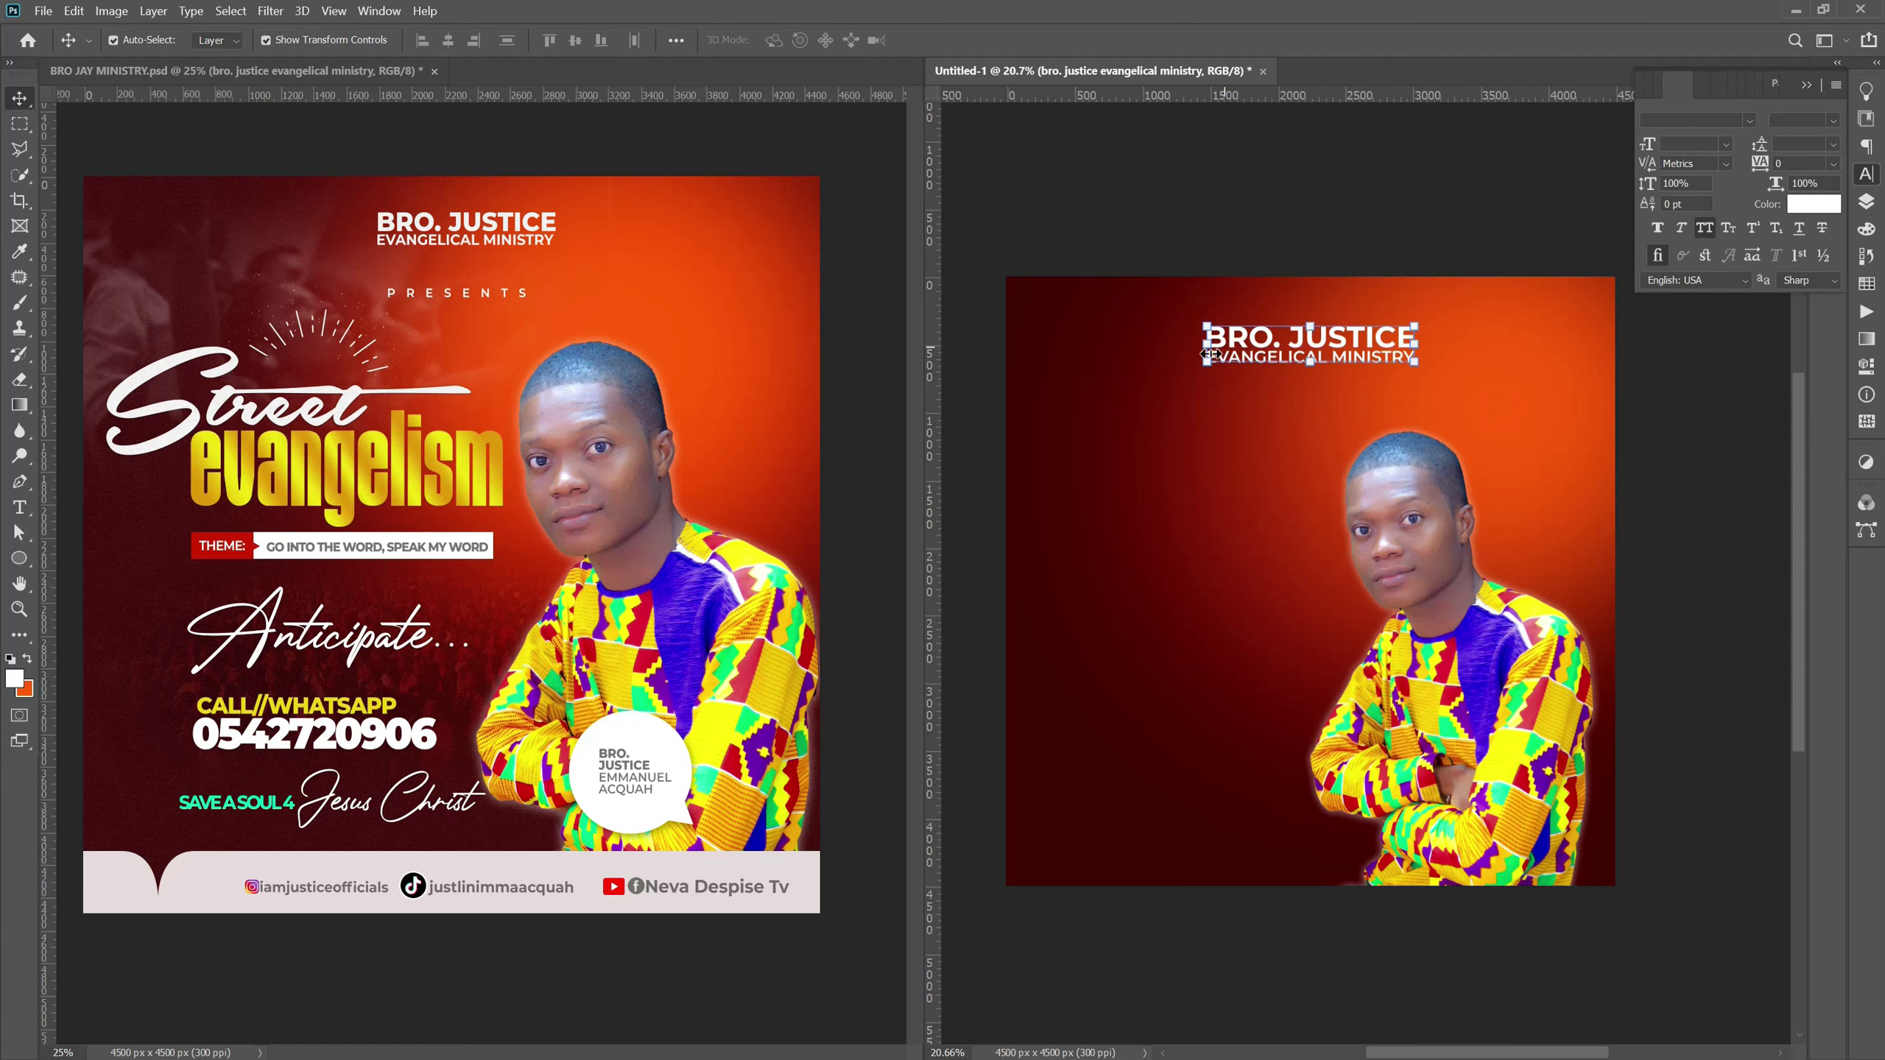
left_click(1208, 373)
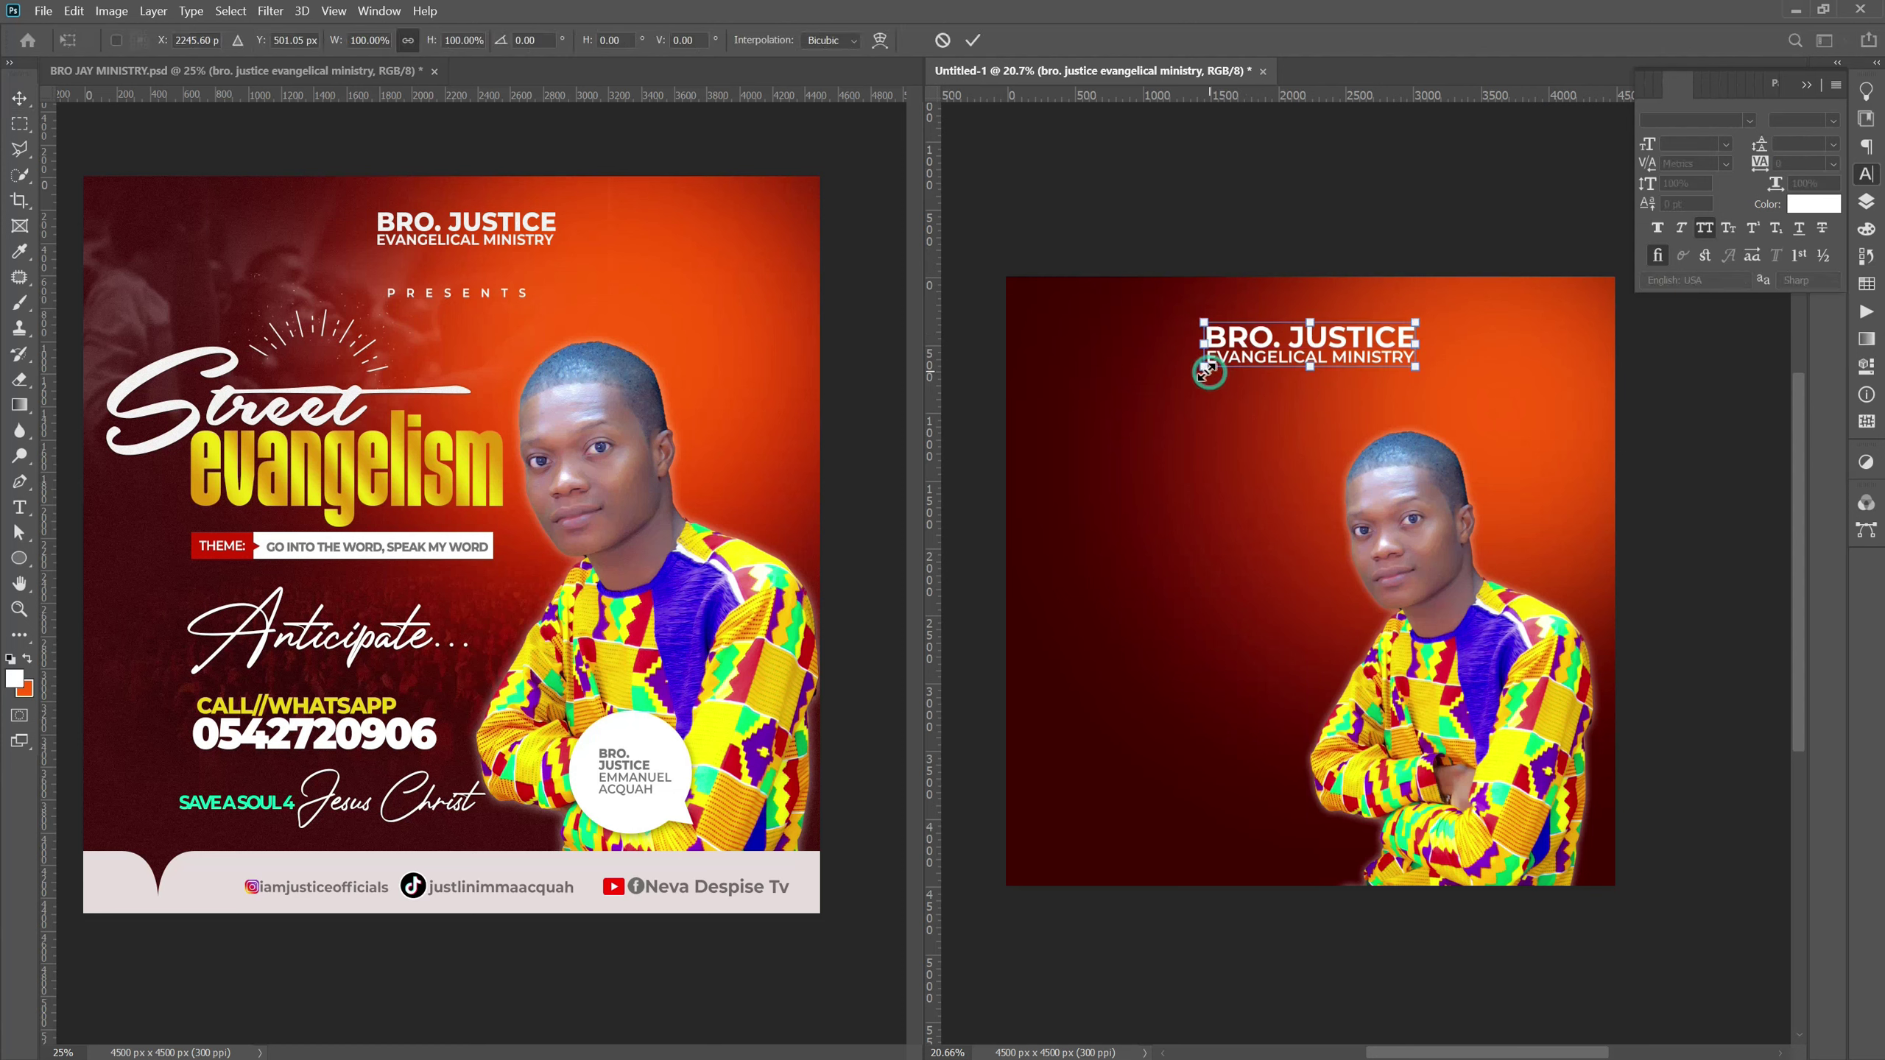
left_click_drag(437, 52, 425, 58)
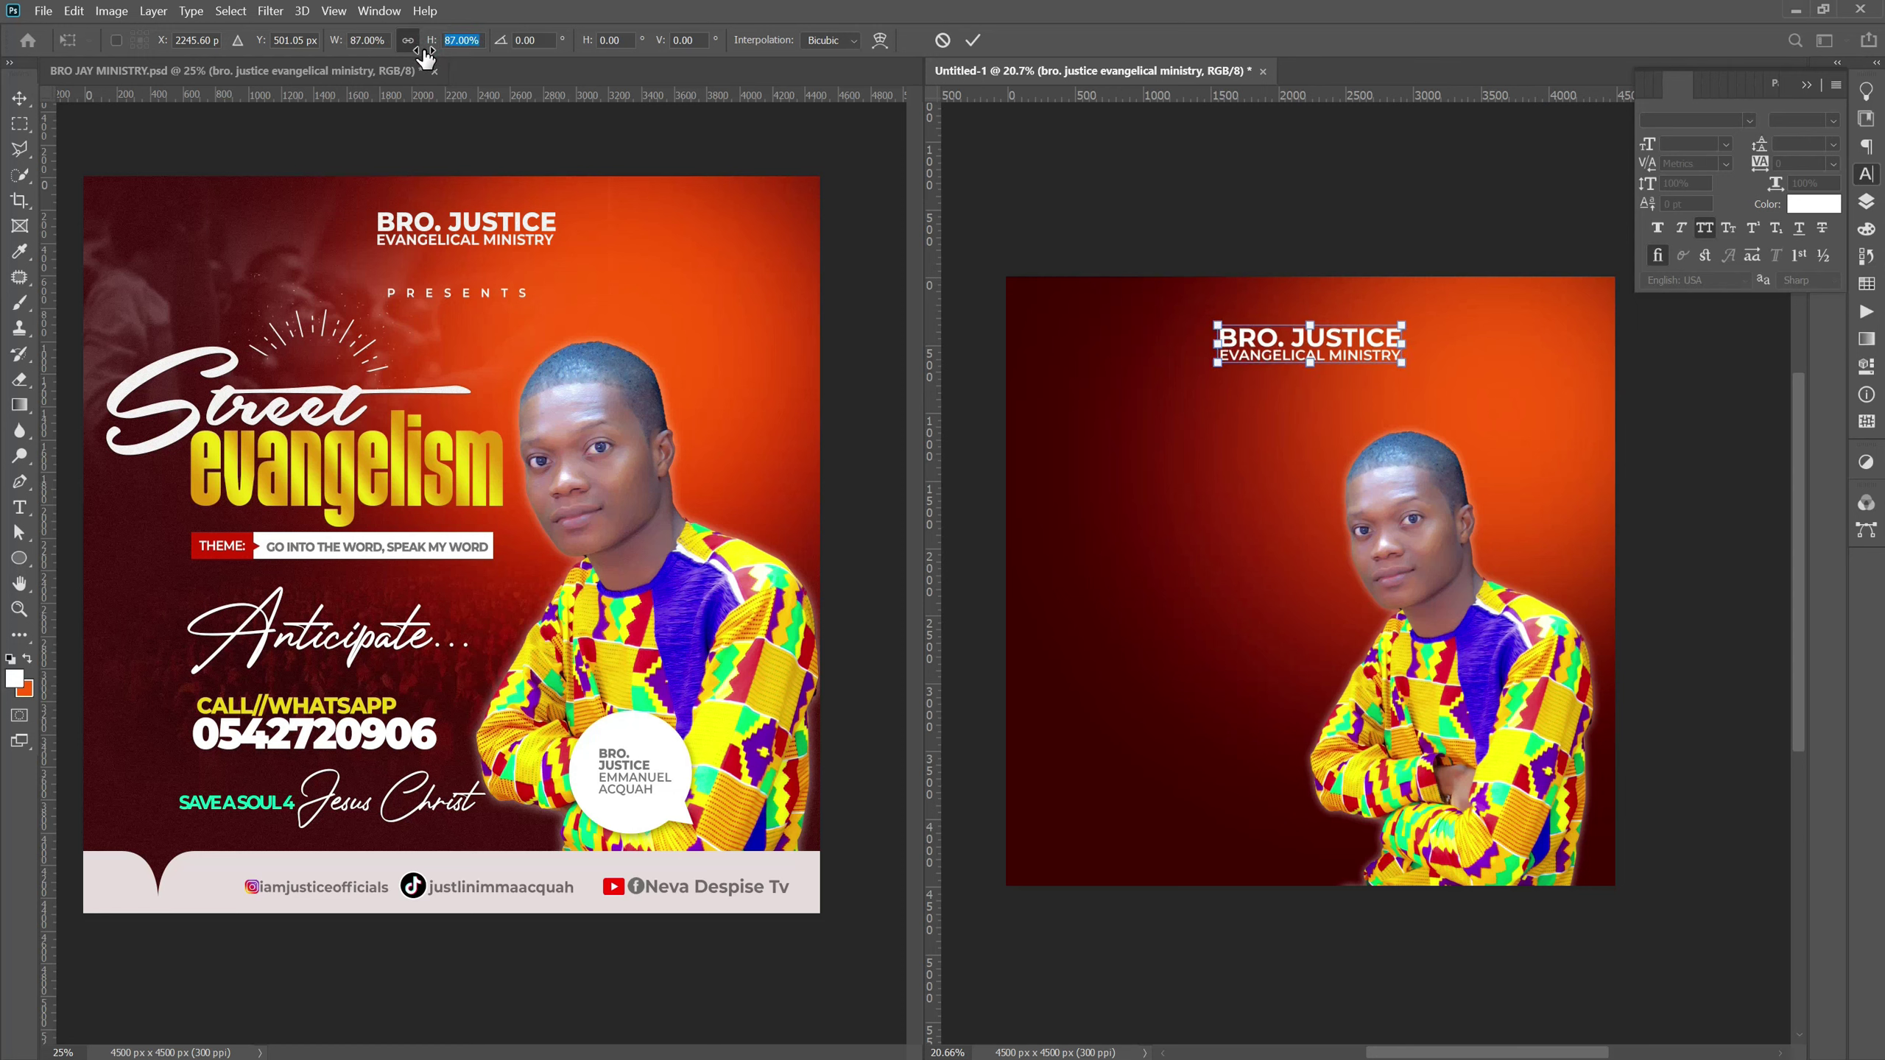
Commit the heading resize and copy the sunburst Layer 4 into Untitled-1.
left_click(973, 40)
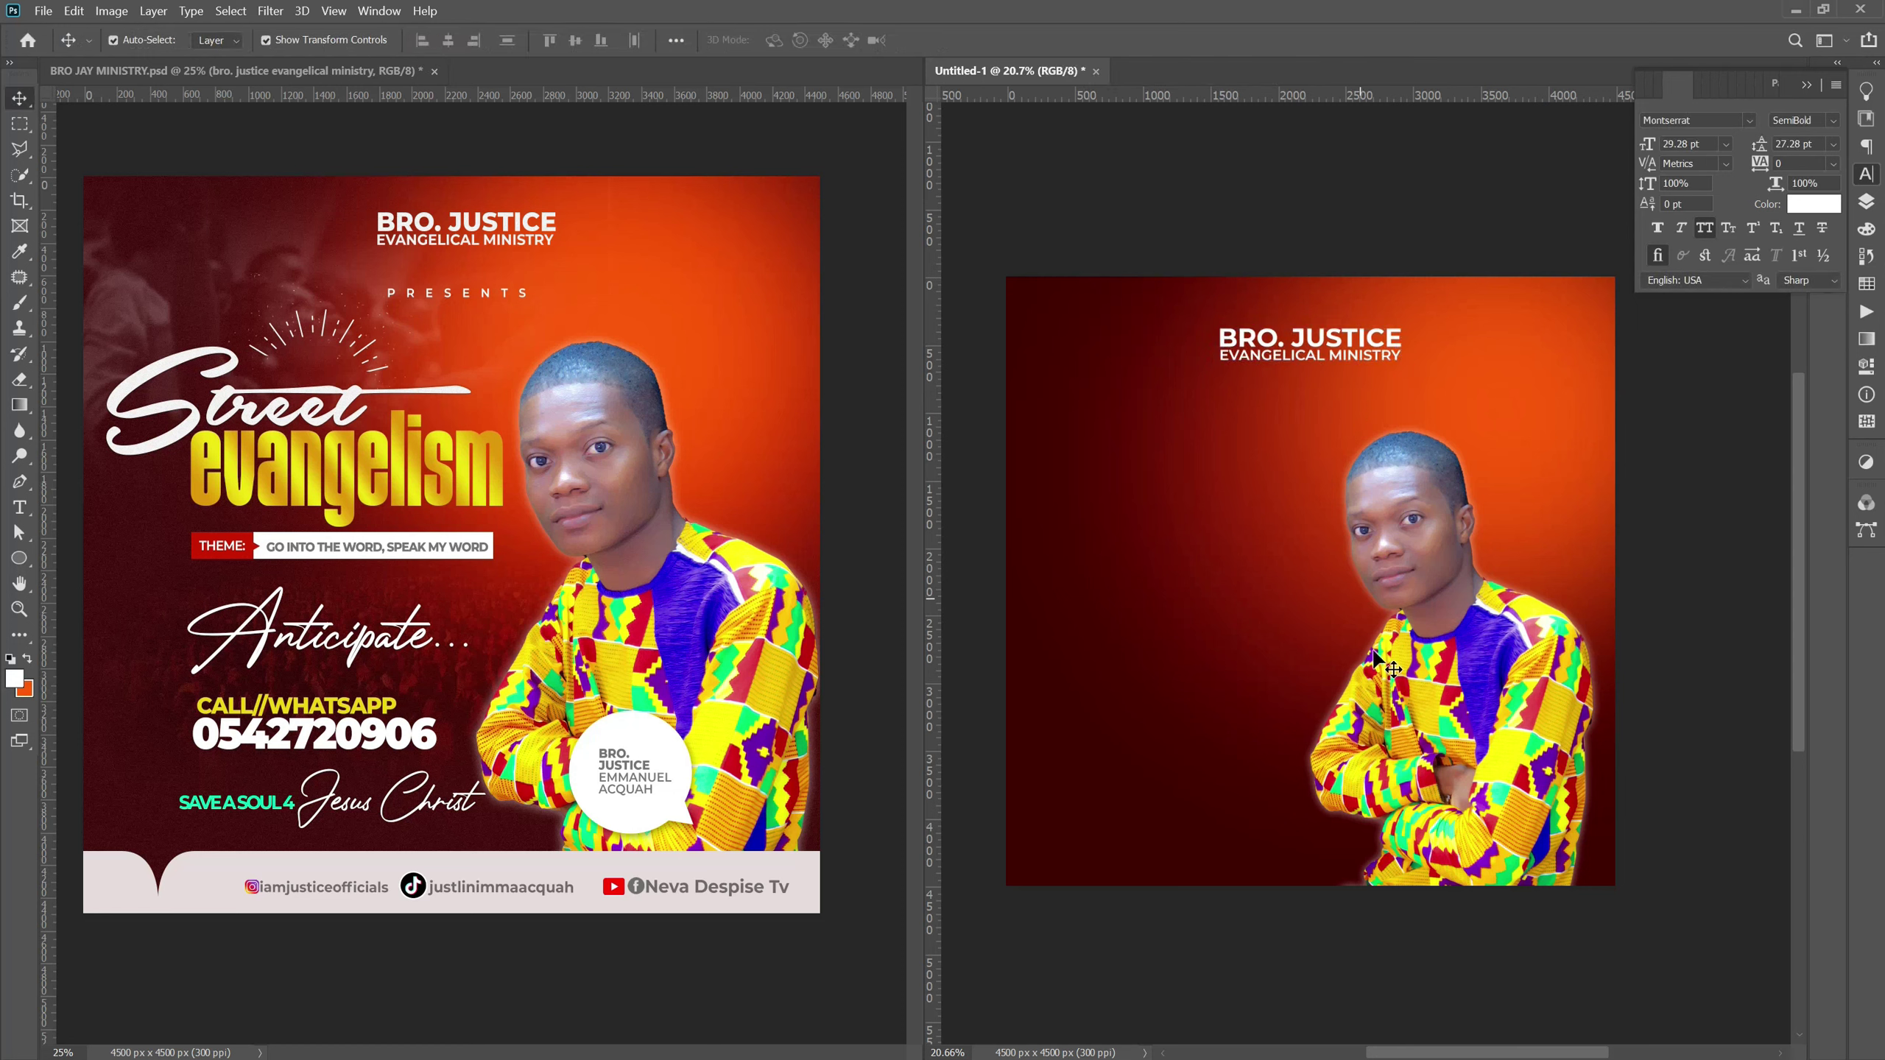
scroll(1373, 657, "up", 1)
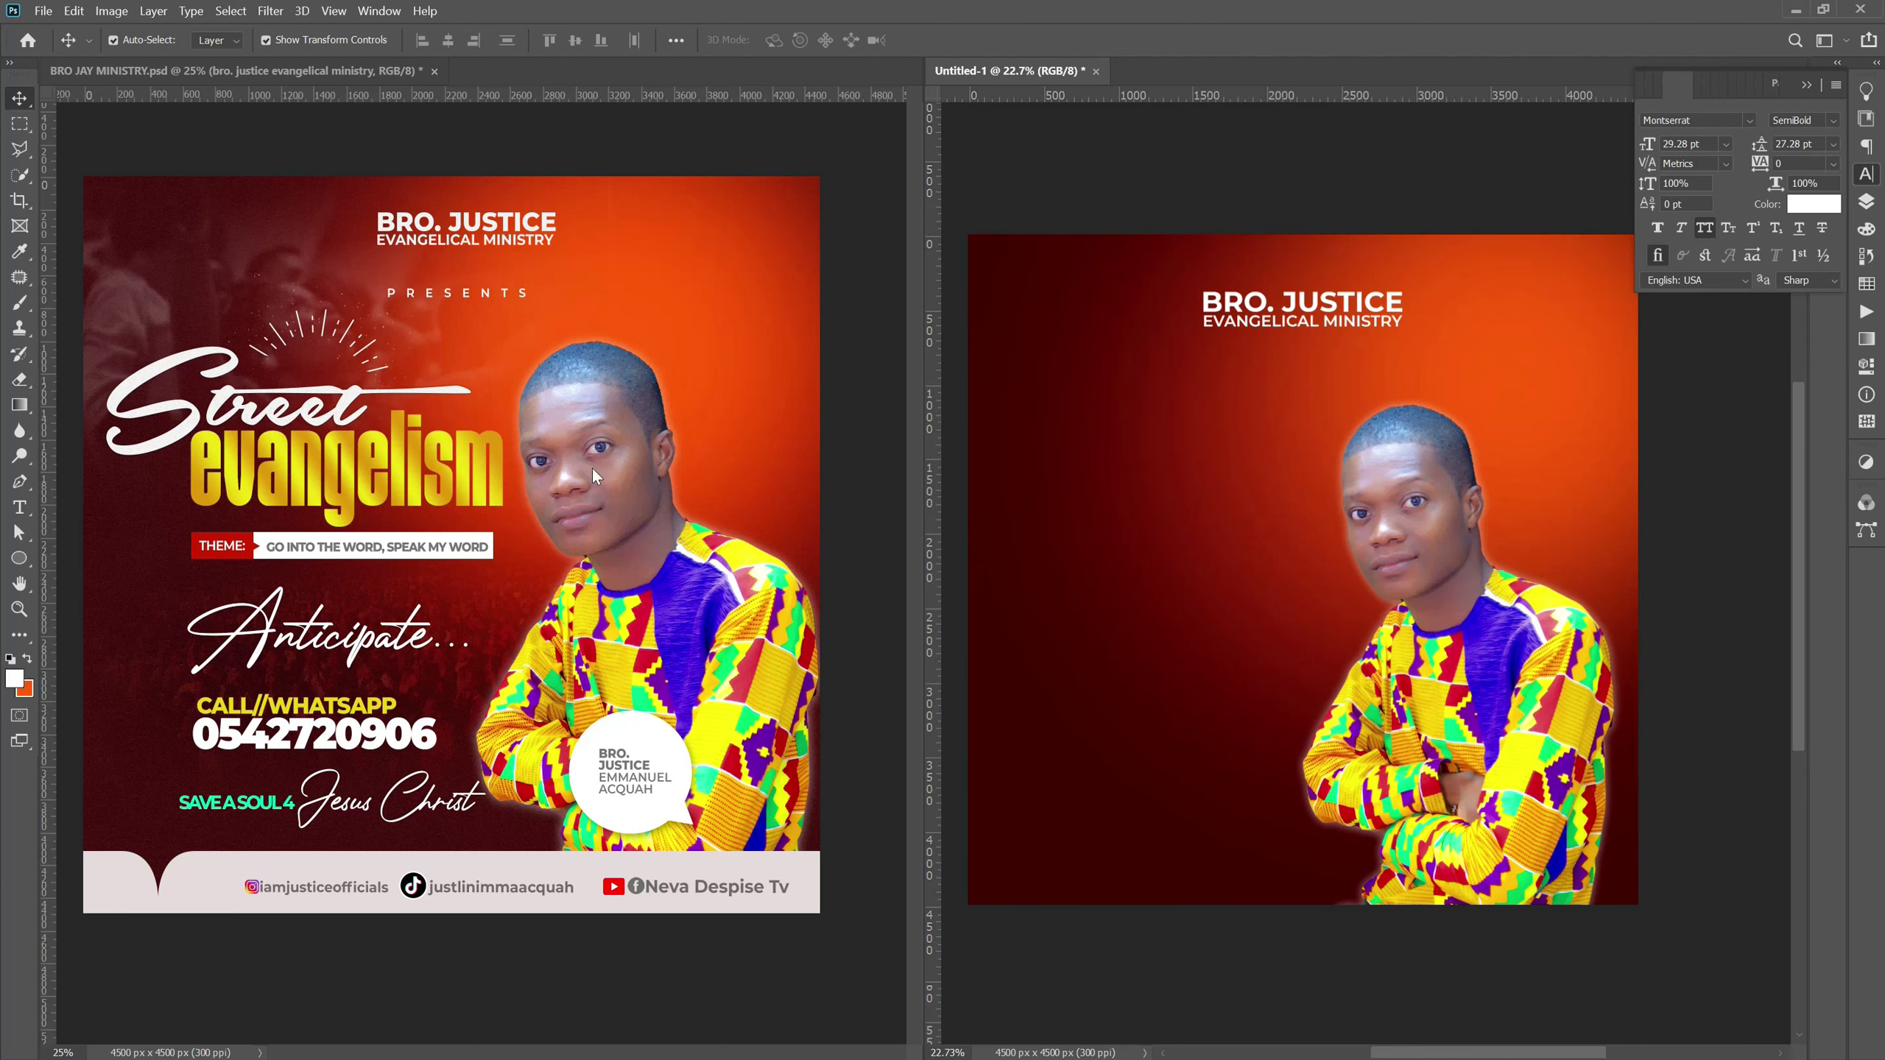
left_click(362, 358)
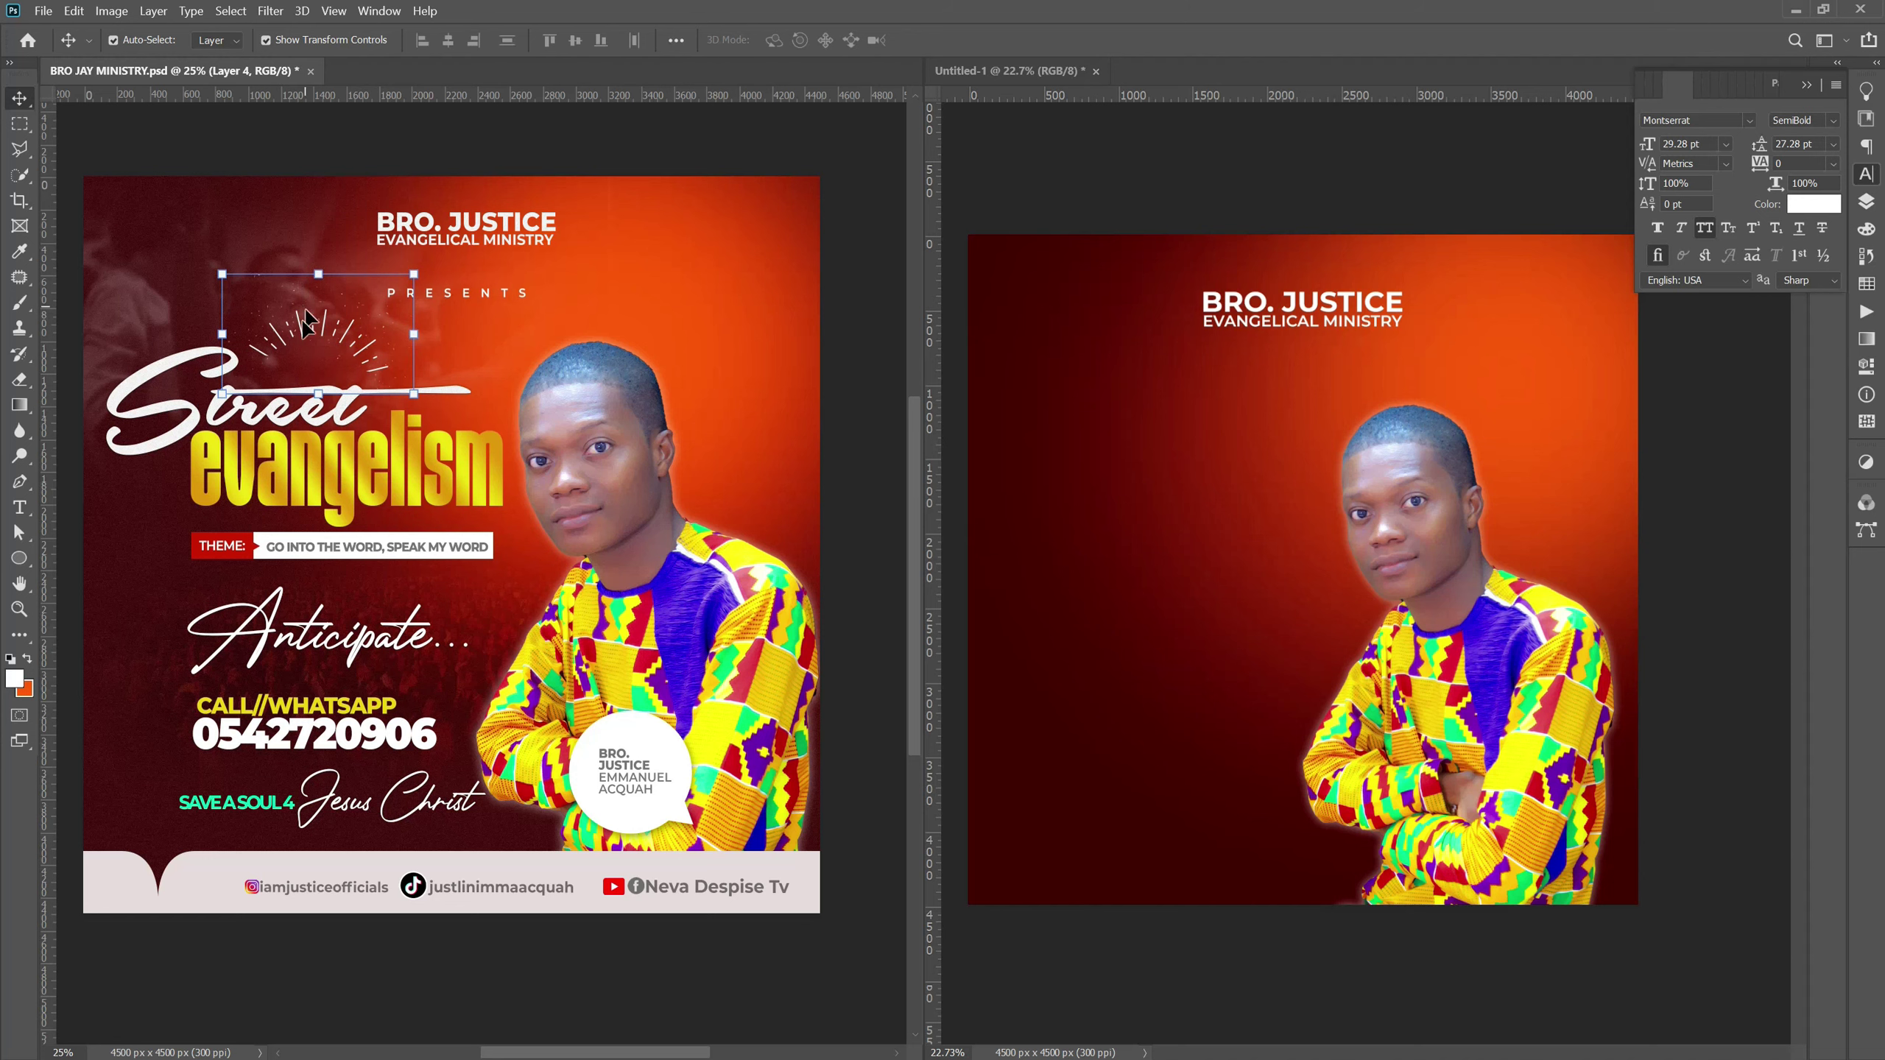
left_click_drag(303, 335, 974, 449)
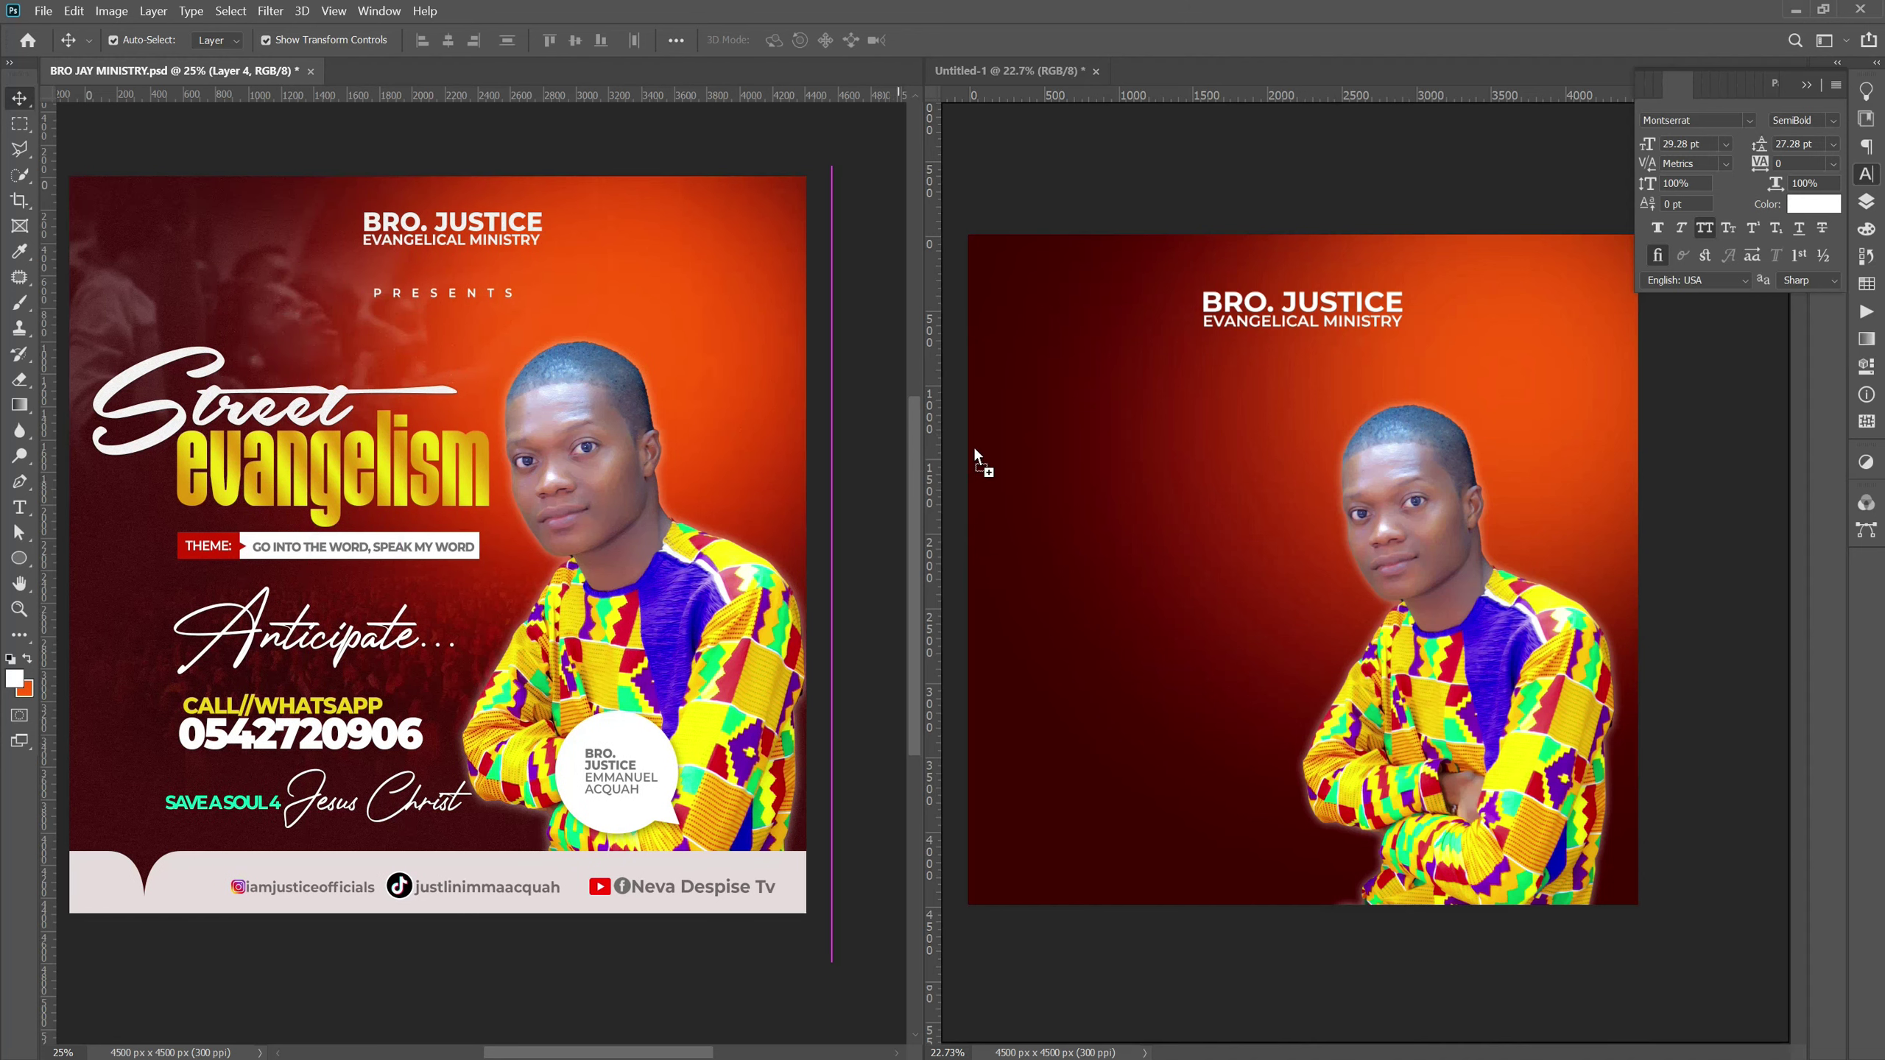
left_click_drag(1079, 478, 1086, 472)
left_click(1080, 475)
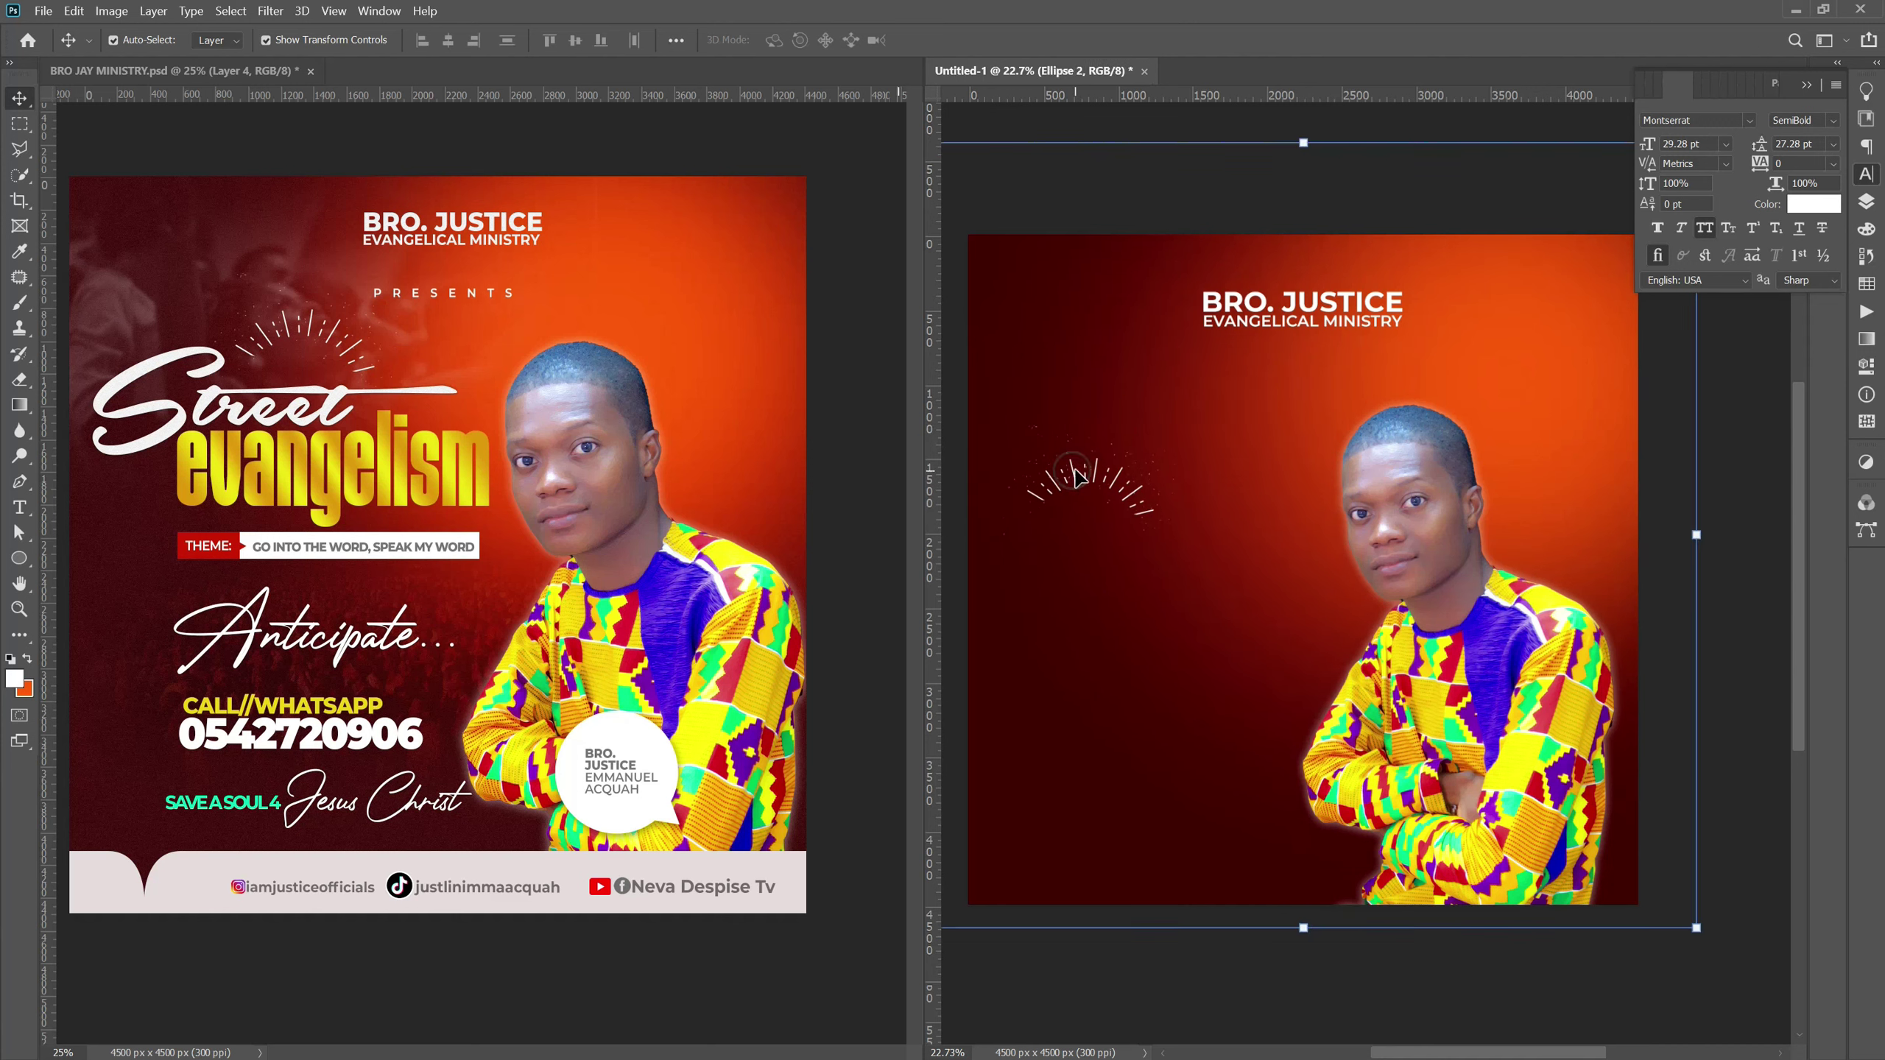
Position the sunburst rays left of the man, just below the heading.
left_click(1036, 223)
left_click(1055, 495)
left_click(1058, 493)
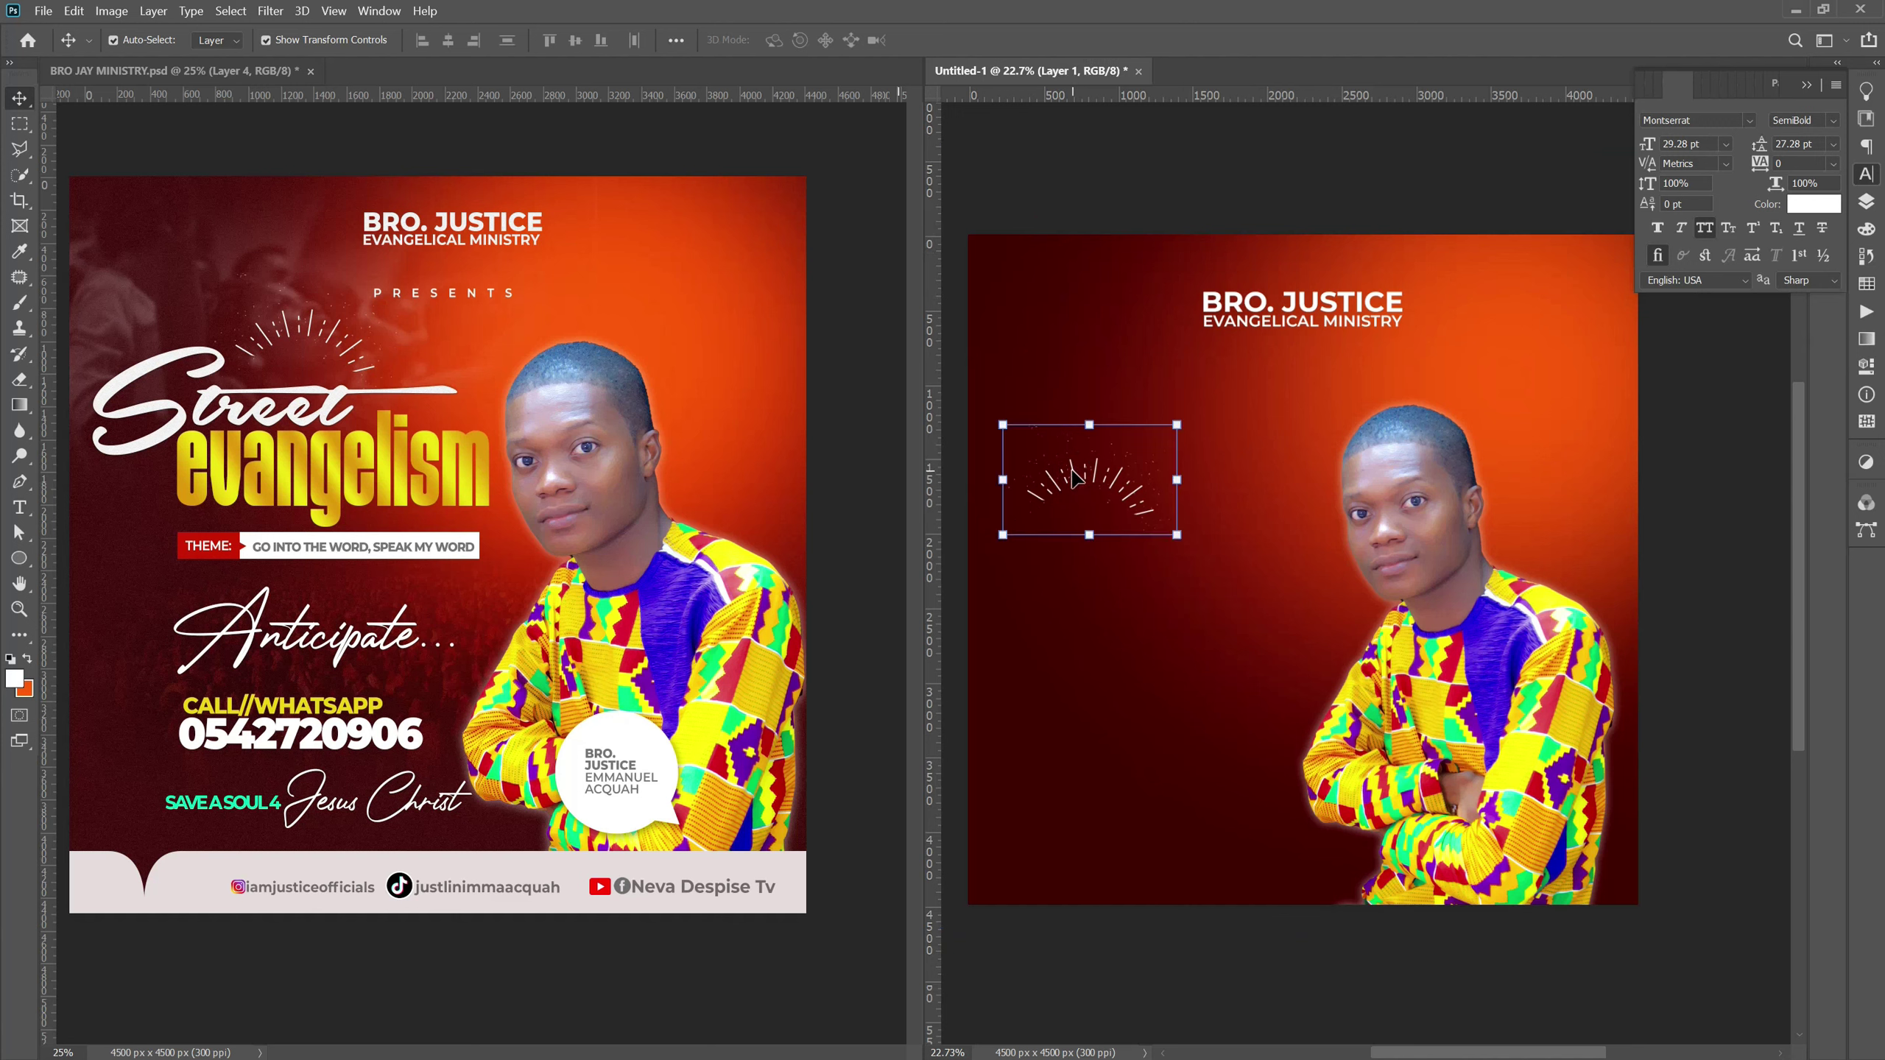
left_click_drag(1087, 477, 1144, 457)
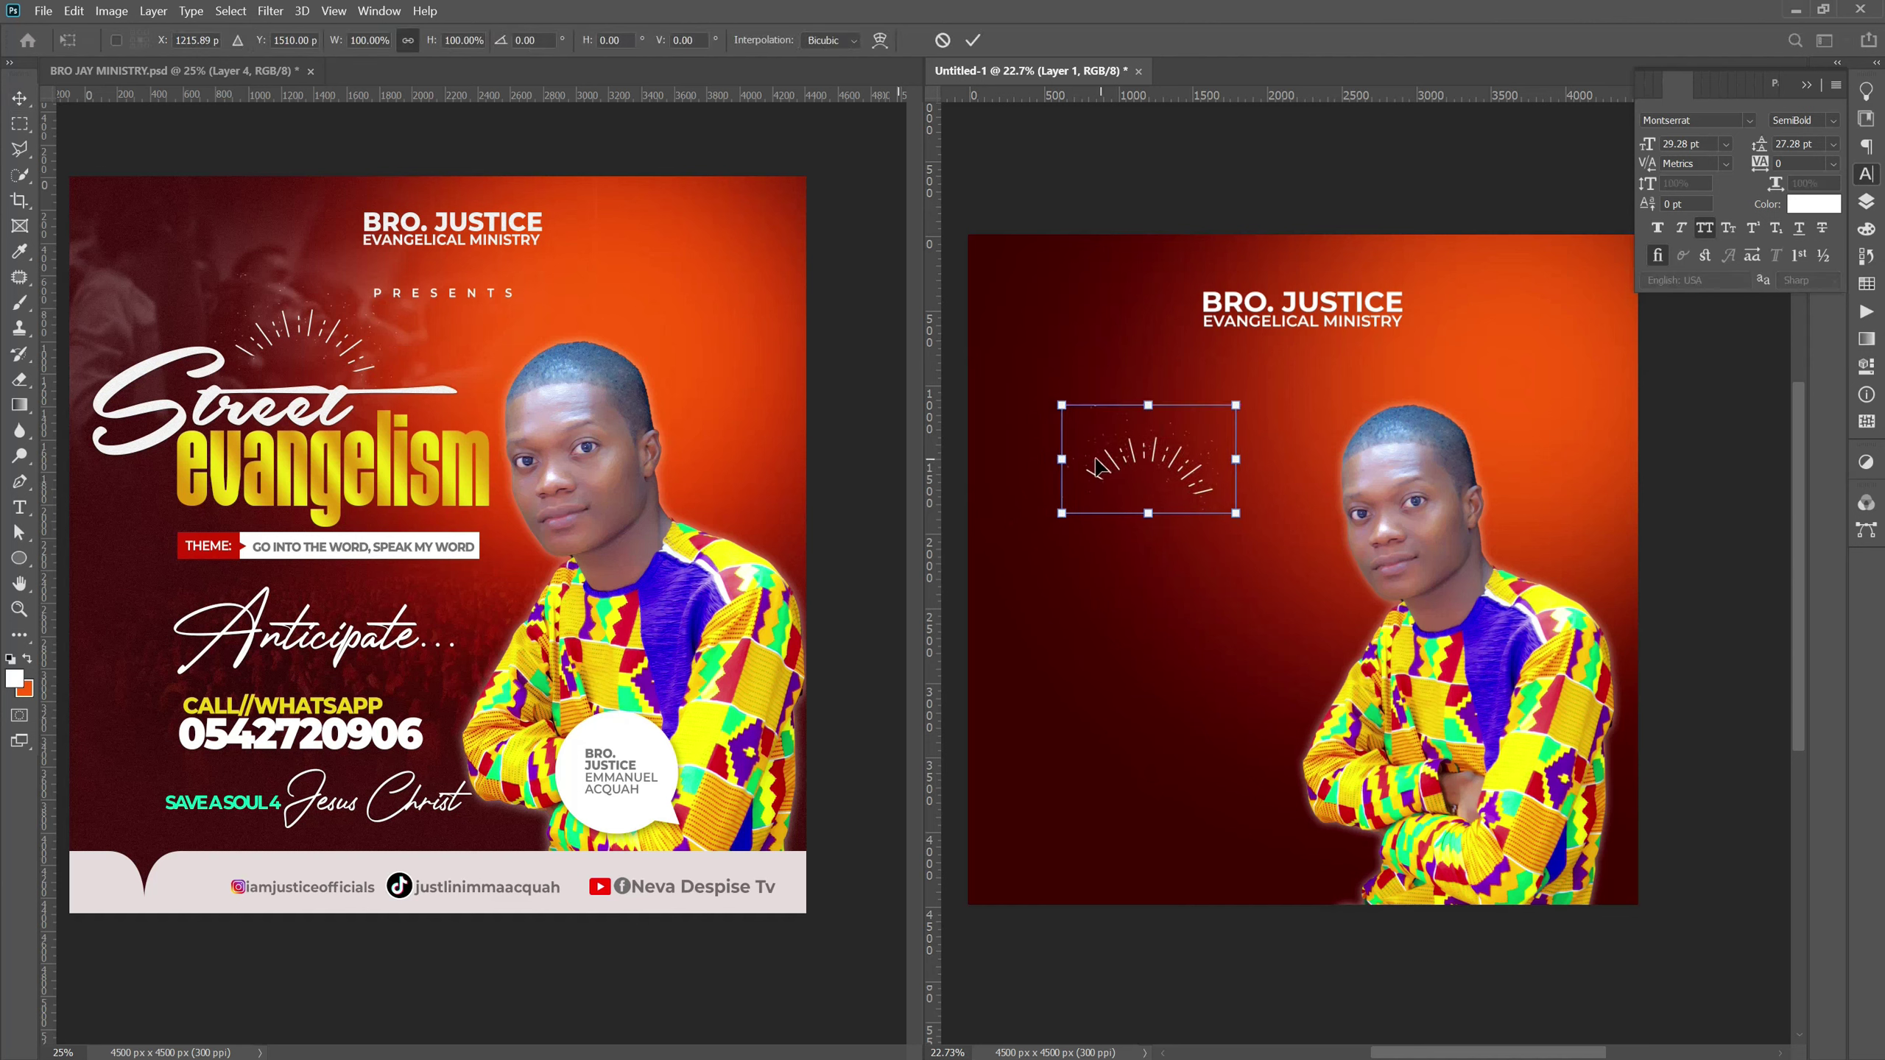
key("Return")
left_click(1086, 589)
left_click(1051, 197)
Duplicate the heading below the sunburst and retype it as 'Street'.
left_click(1265, 312)
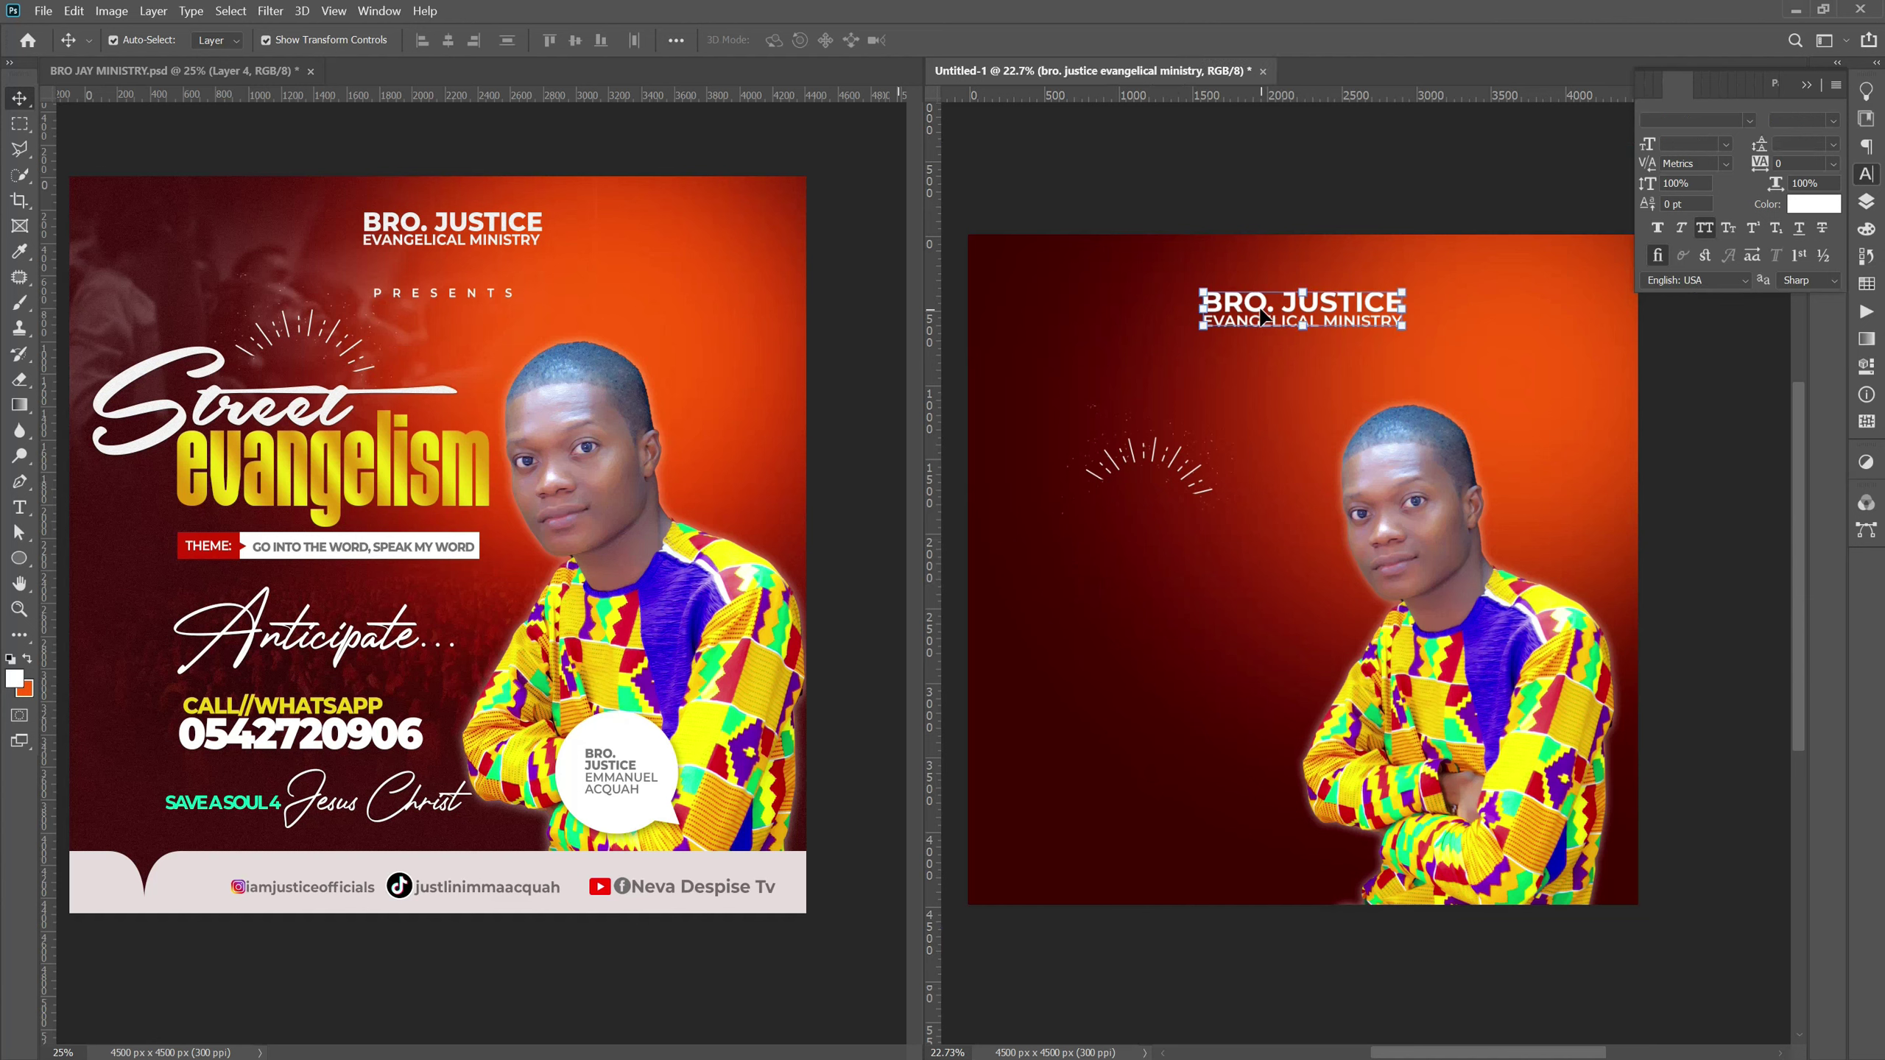
left_click_drag(1258, 316, 1057, 539)
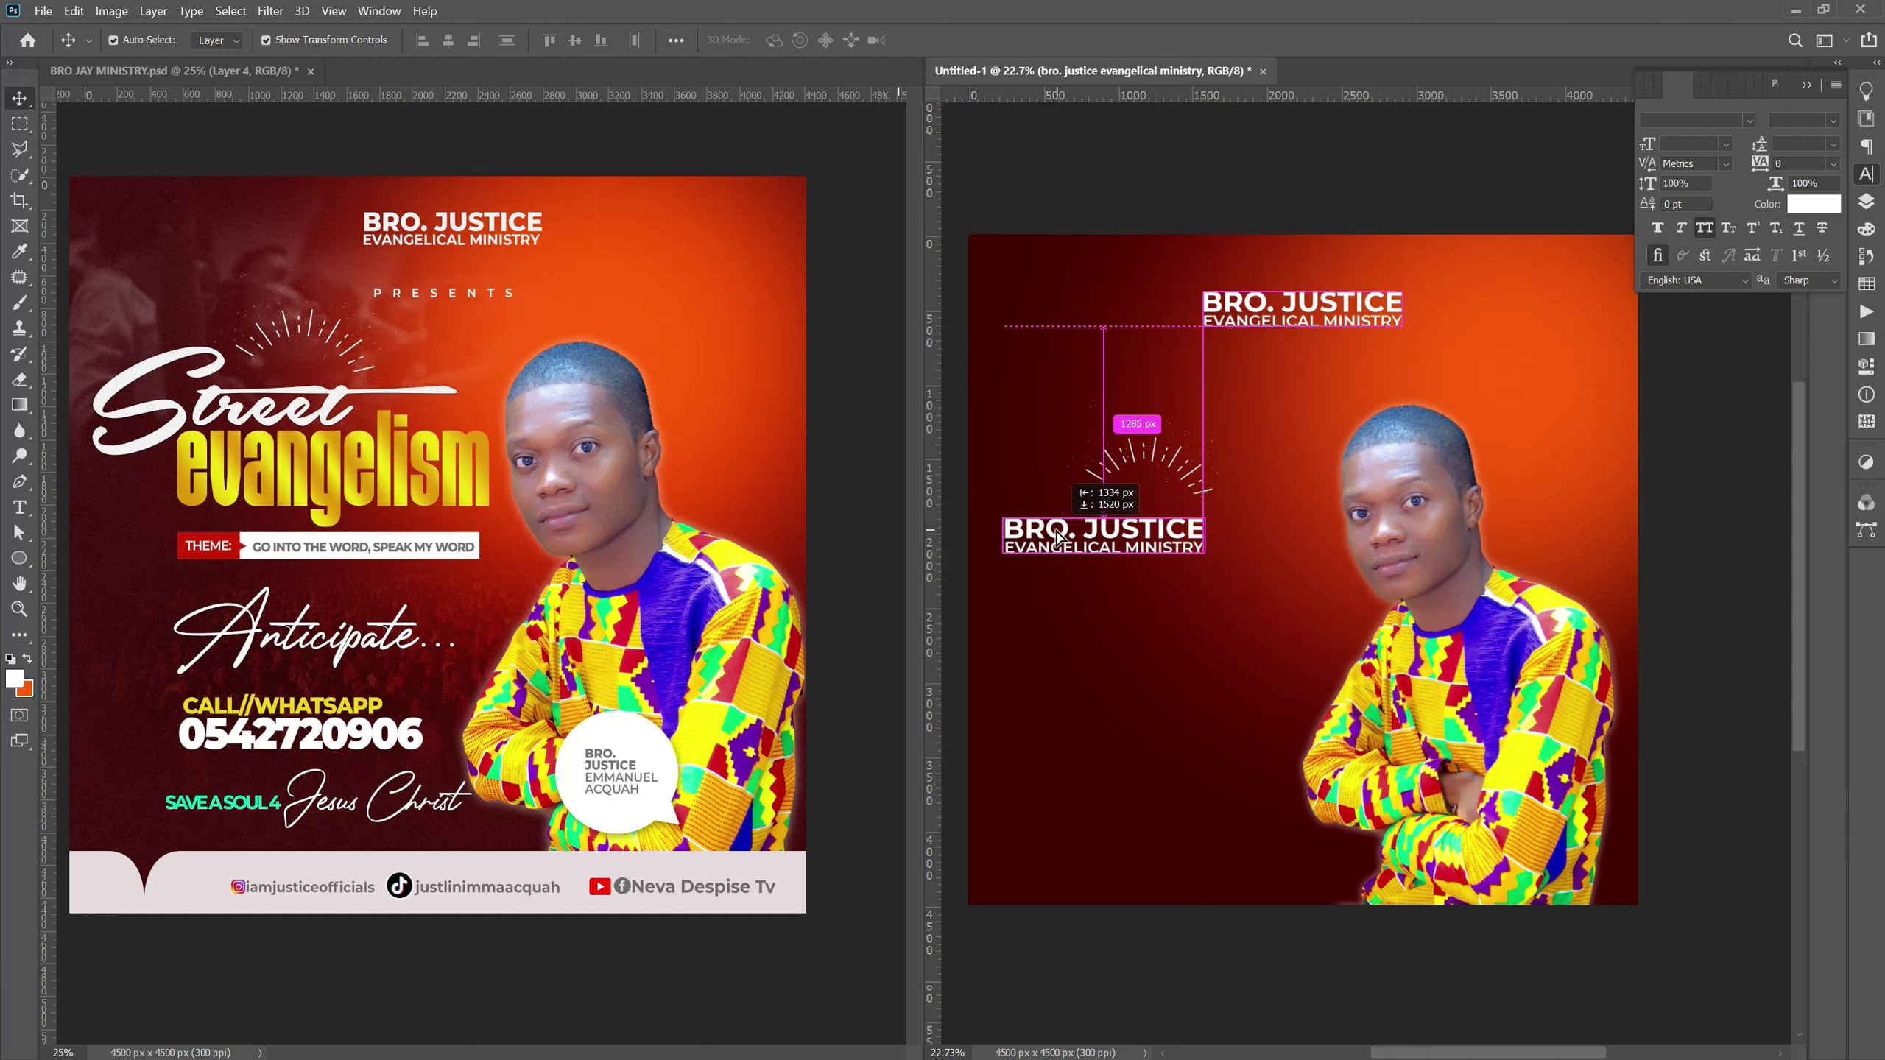
double_click(1056, 529)
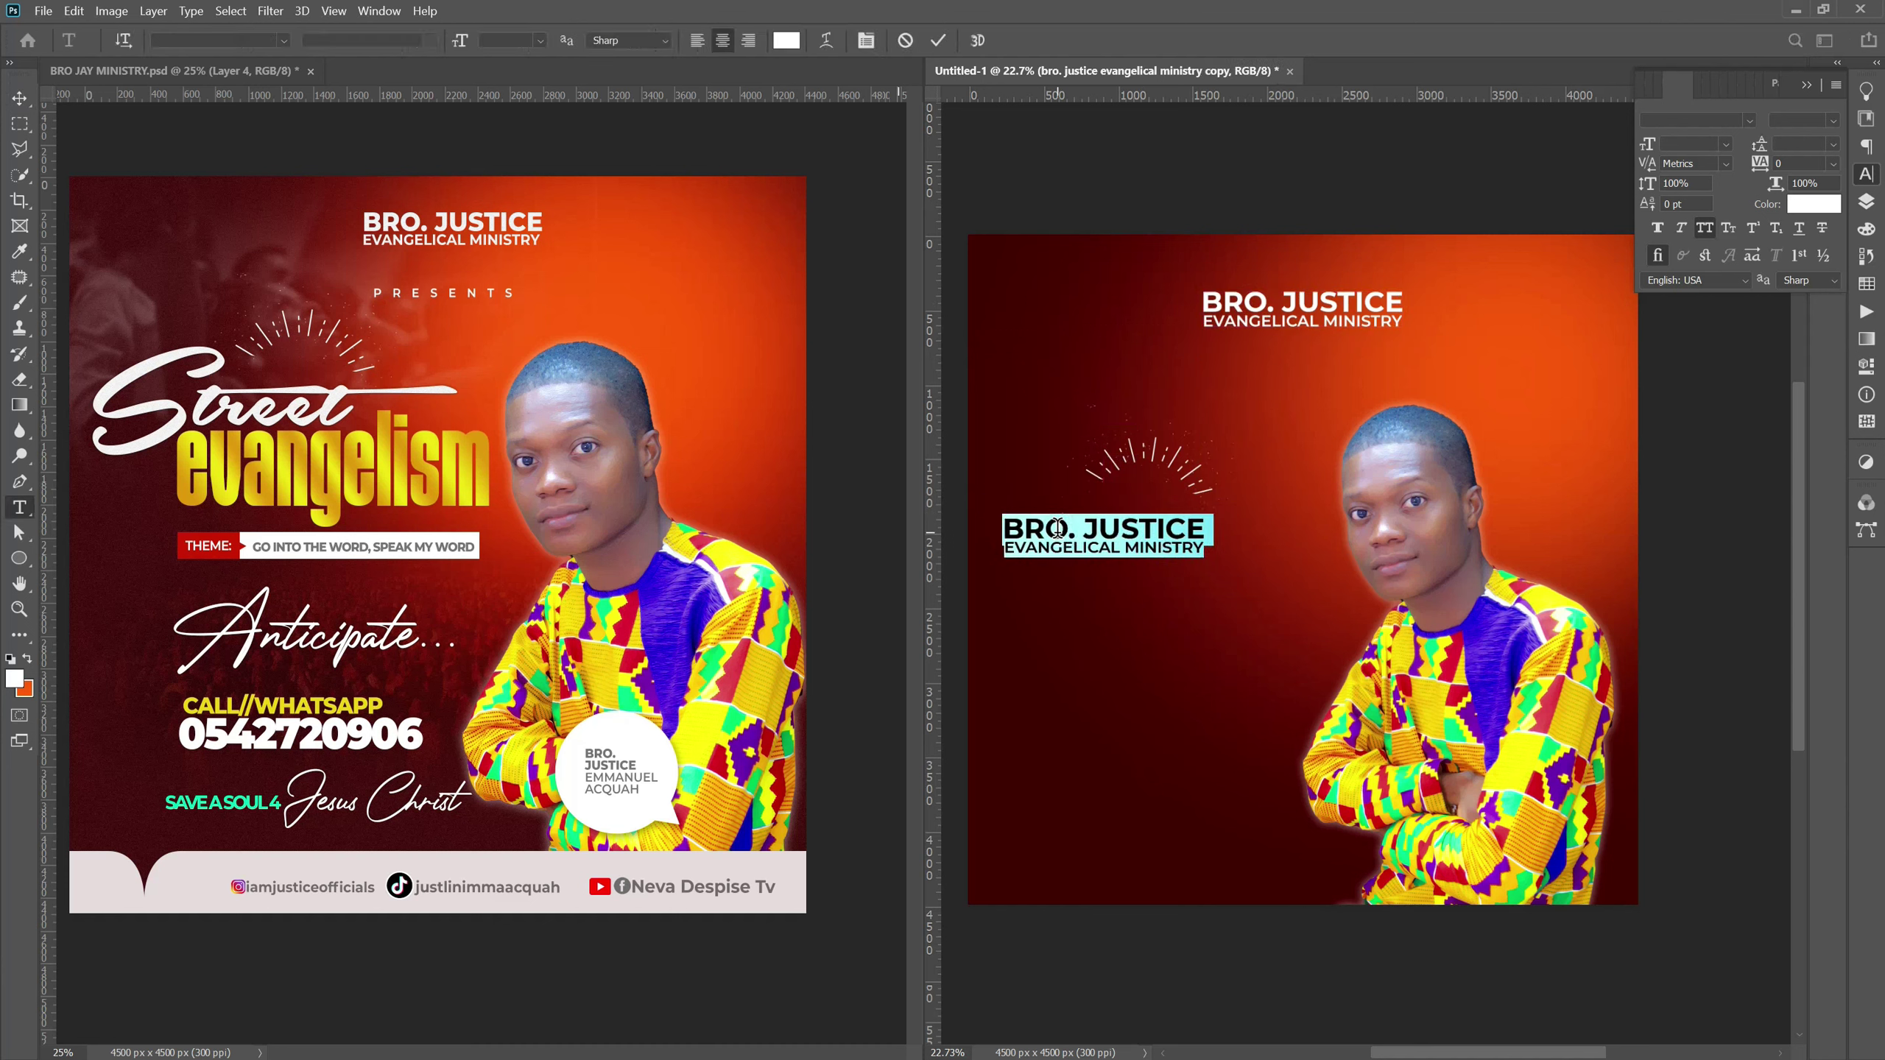
type("STREE")
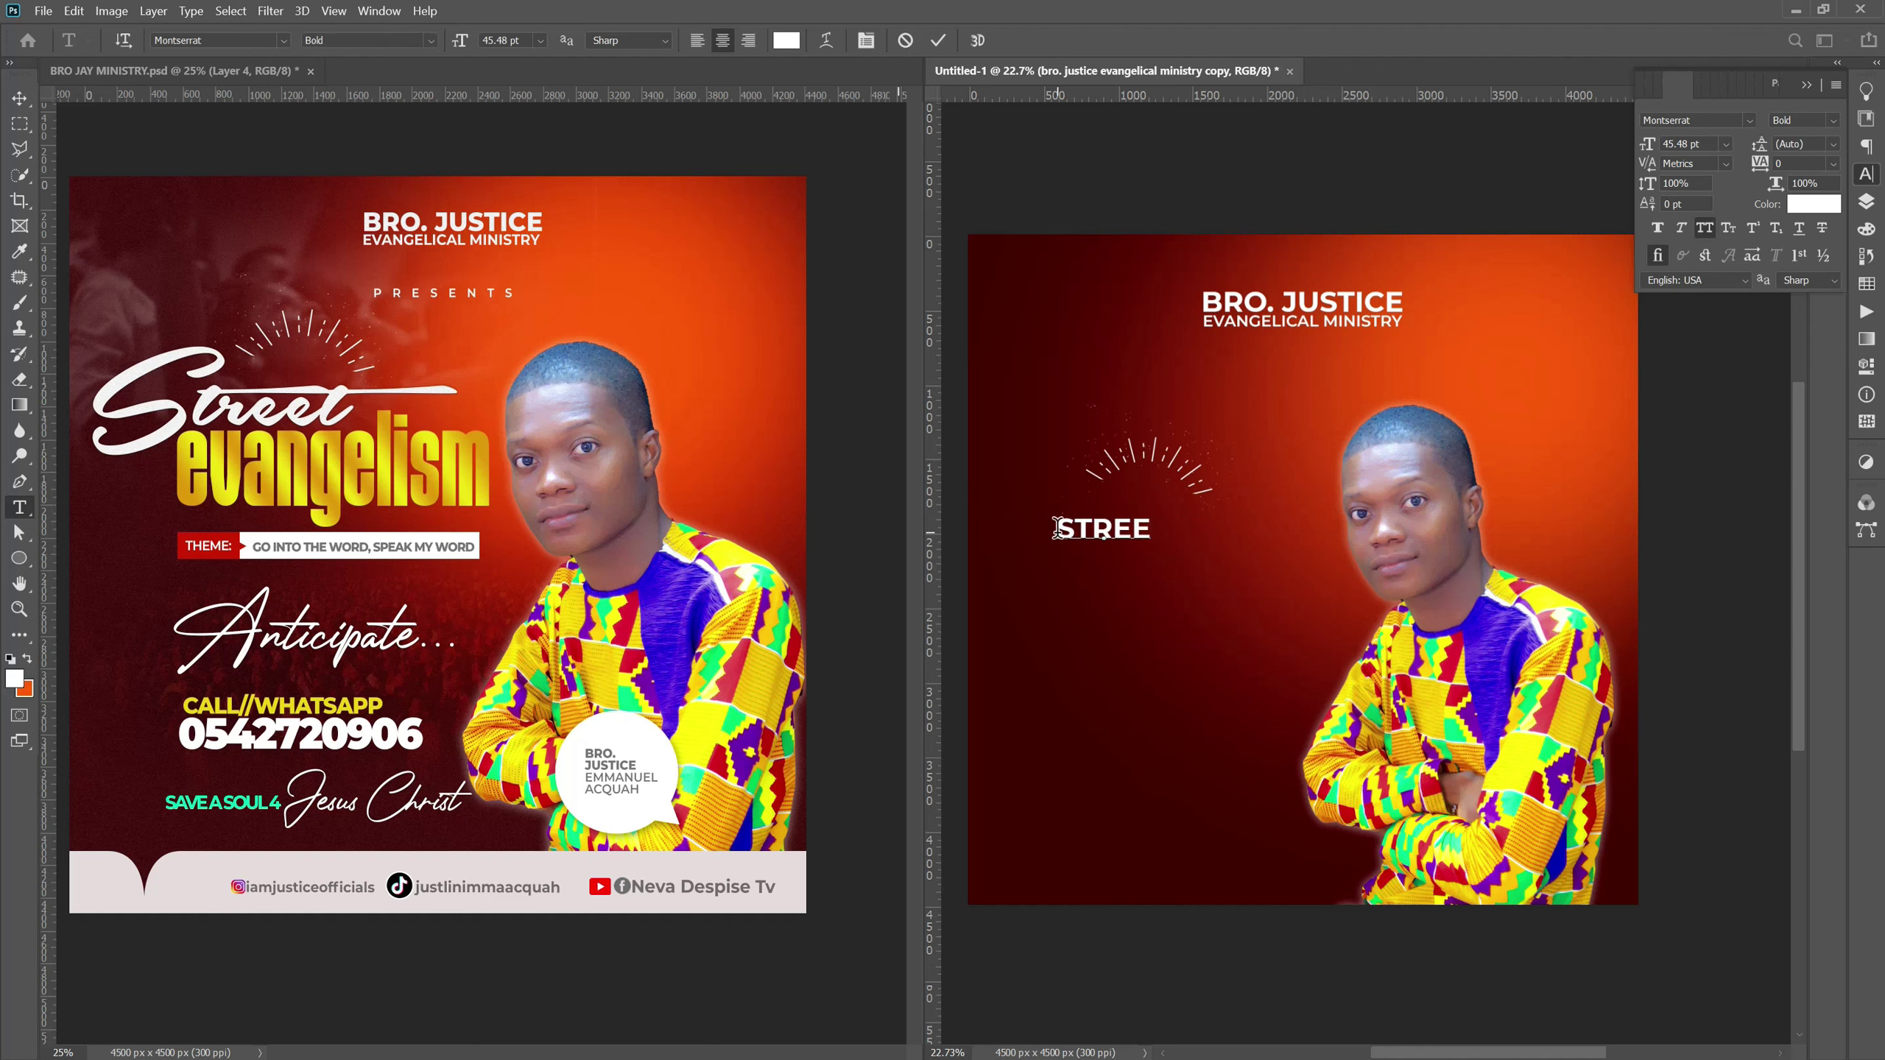
key("BackSpace")
key("BackSpace")
key("BackSpace")
key("BackSpace")
key("BackSpace")
type("Stree")
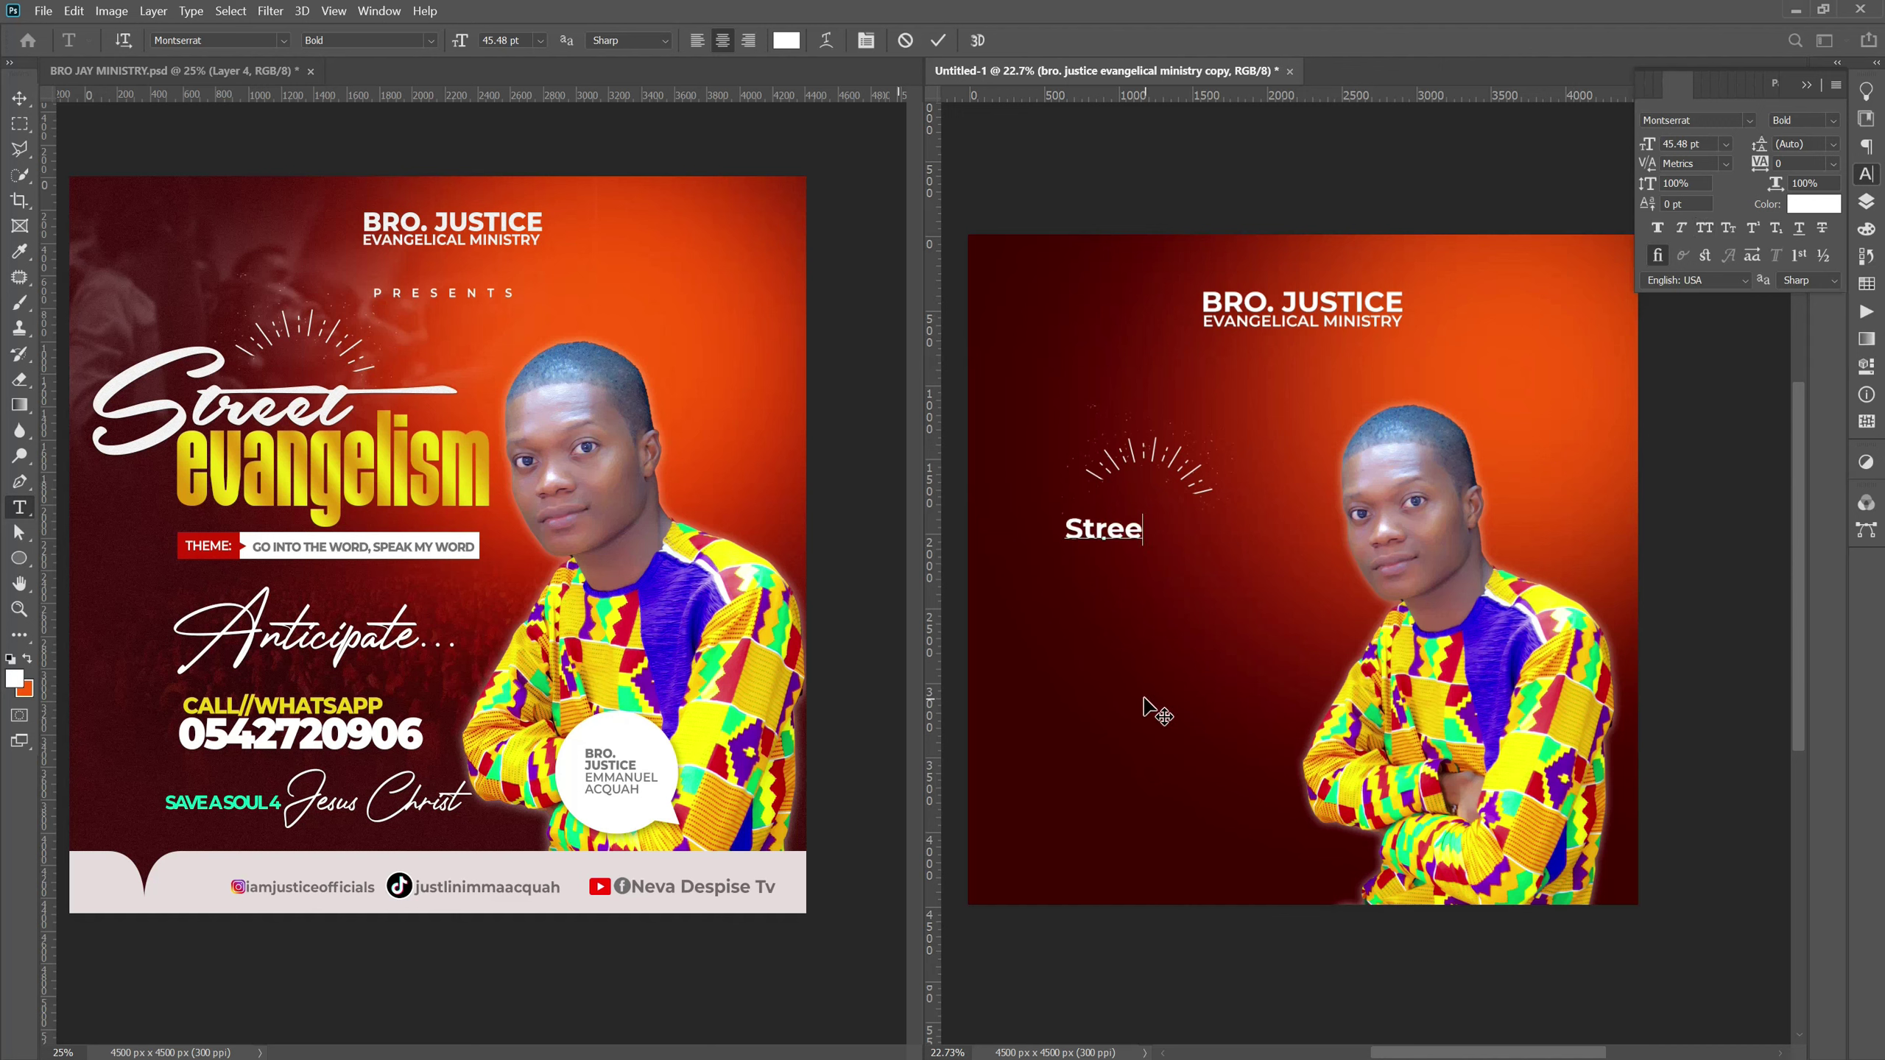
type("t")
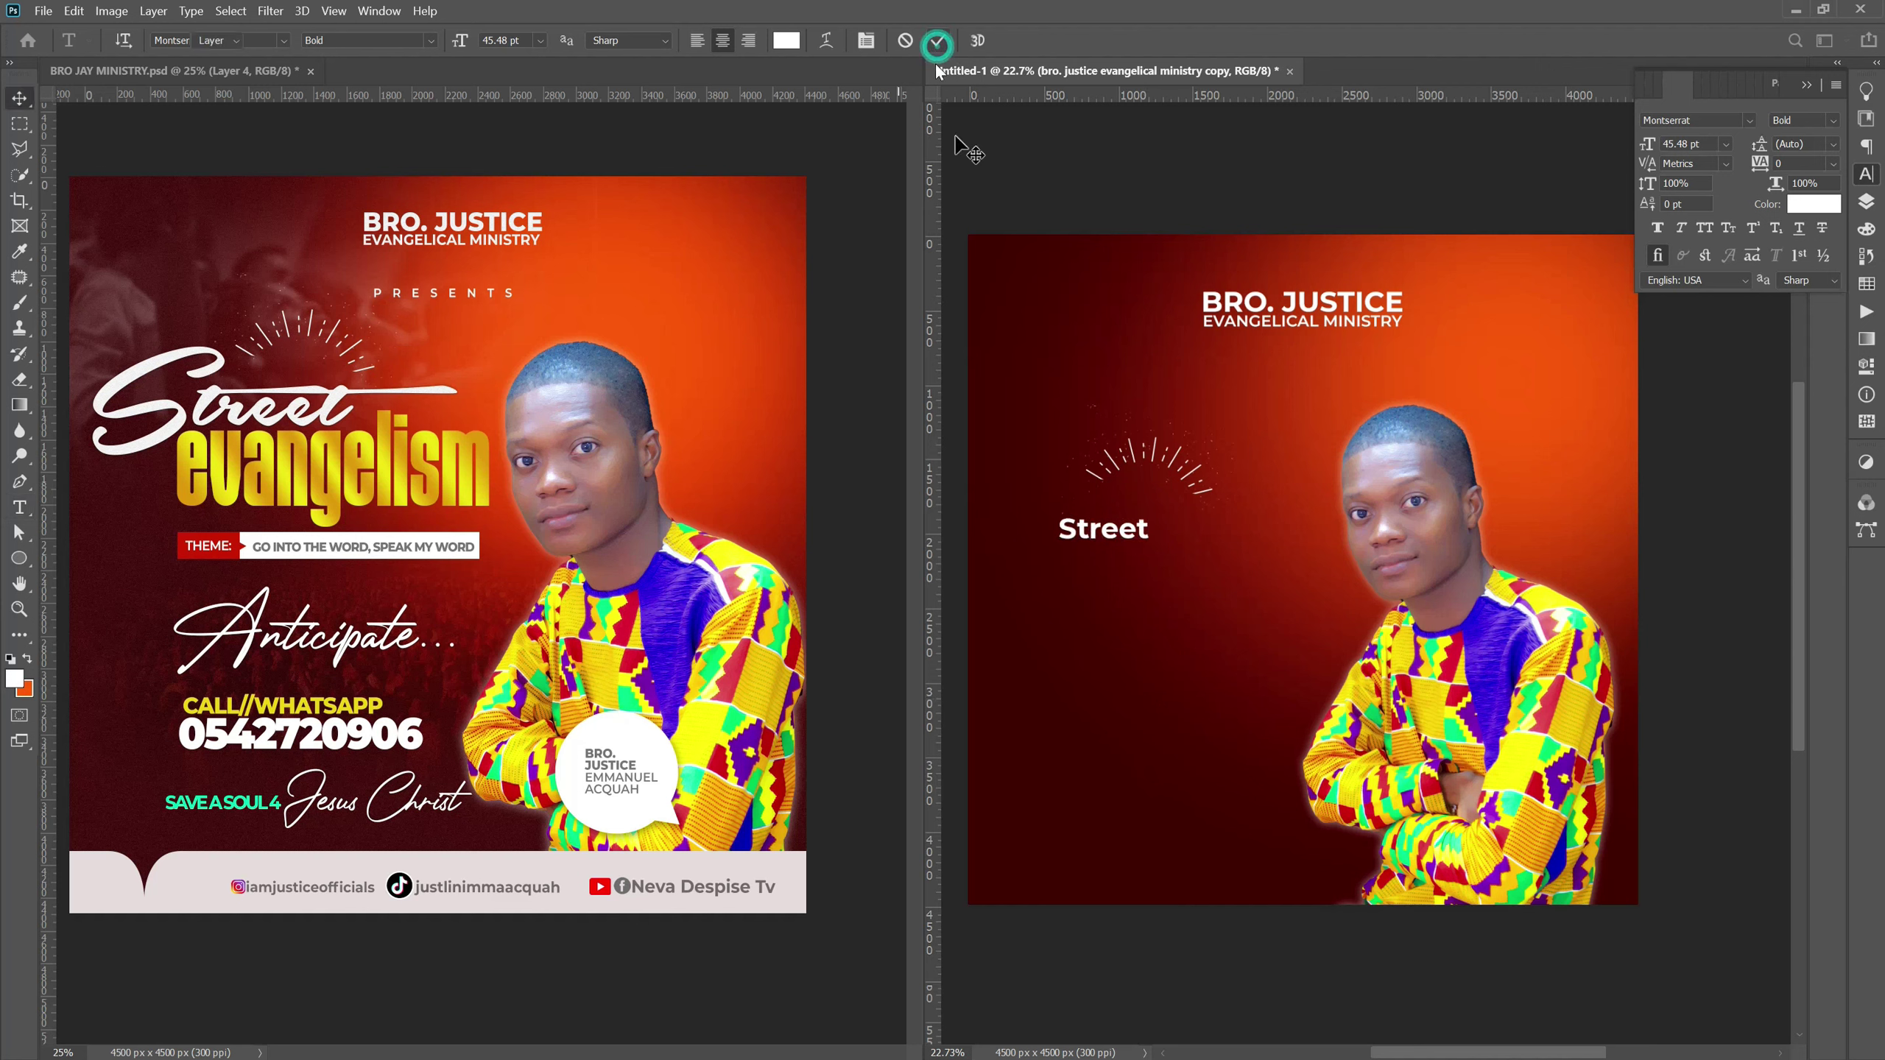
key("ctrl+Return")
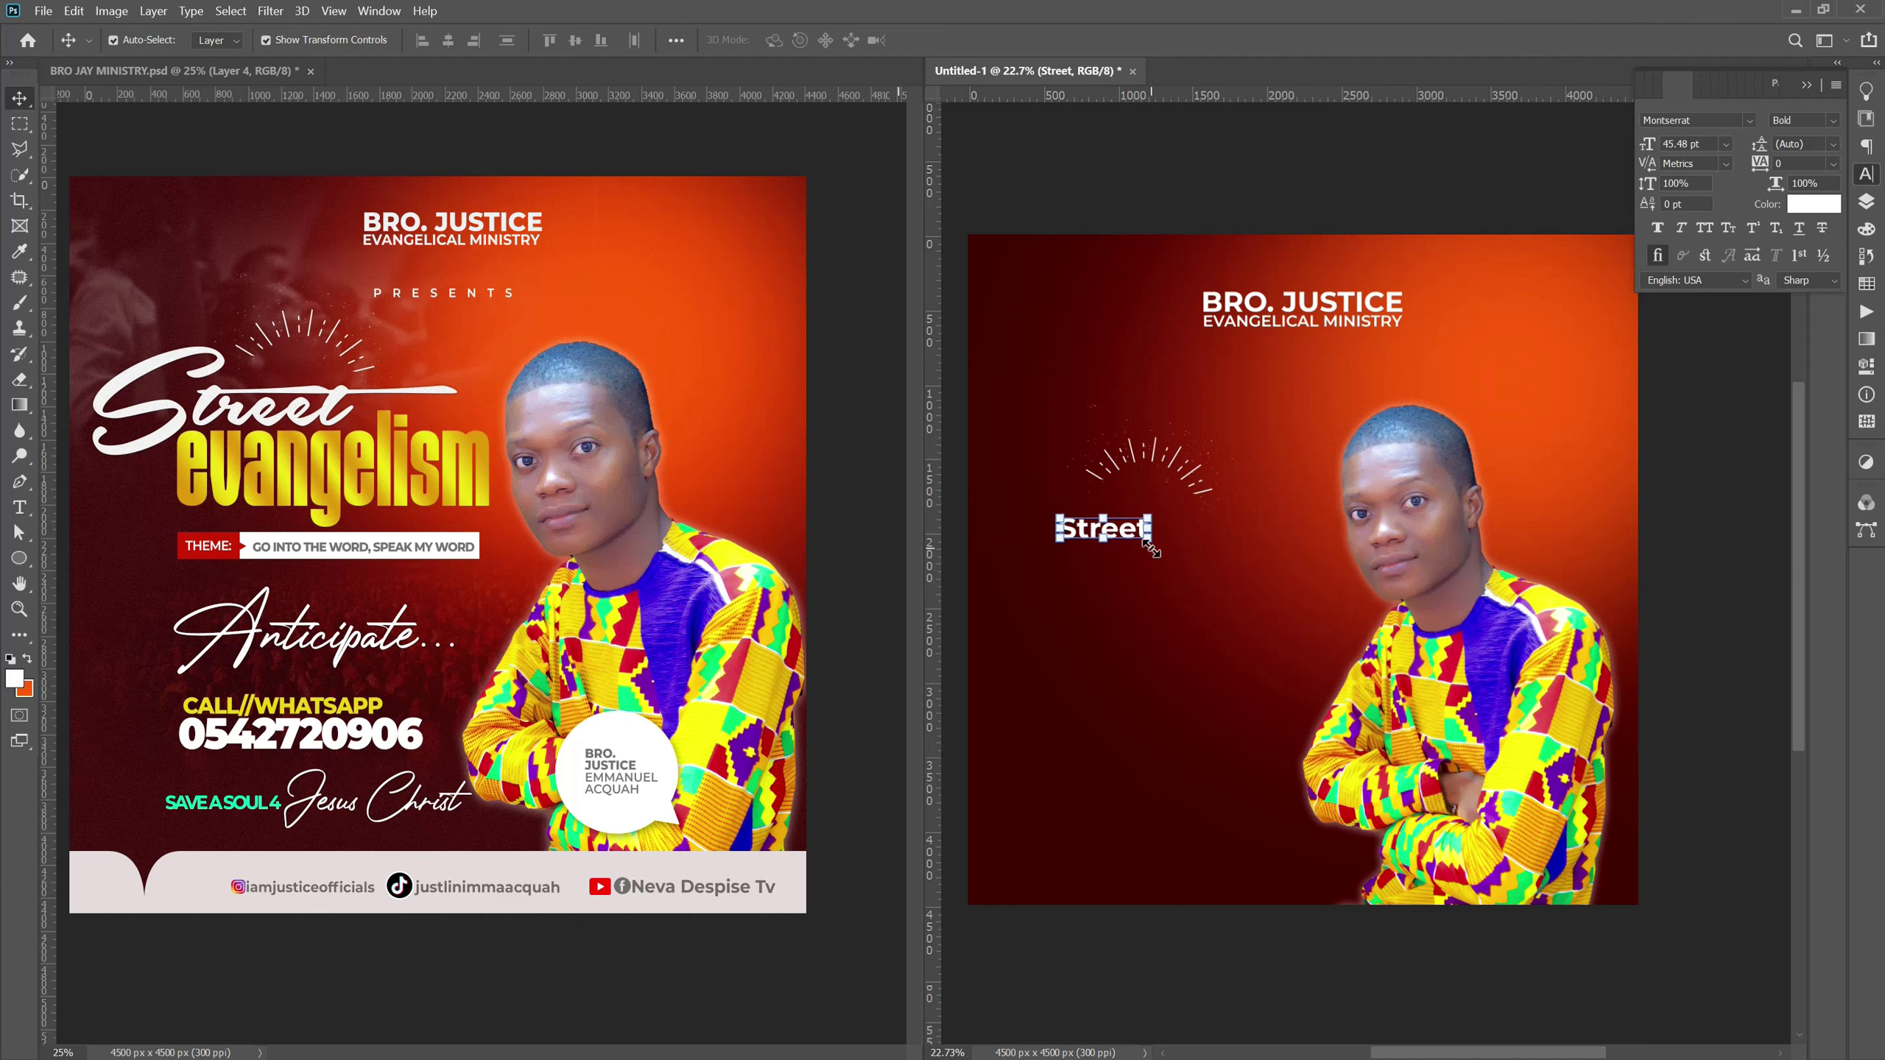
Enlarge Street to about 257% and move it up and left under the sunburst.
left_click_drag(1151, 549, 1293, 598)
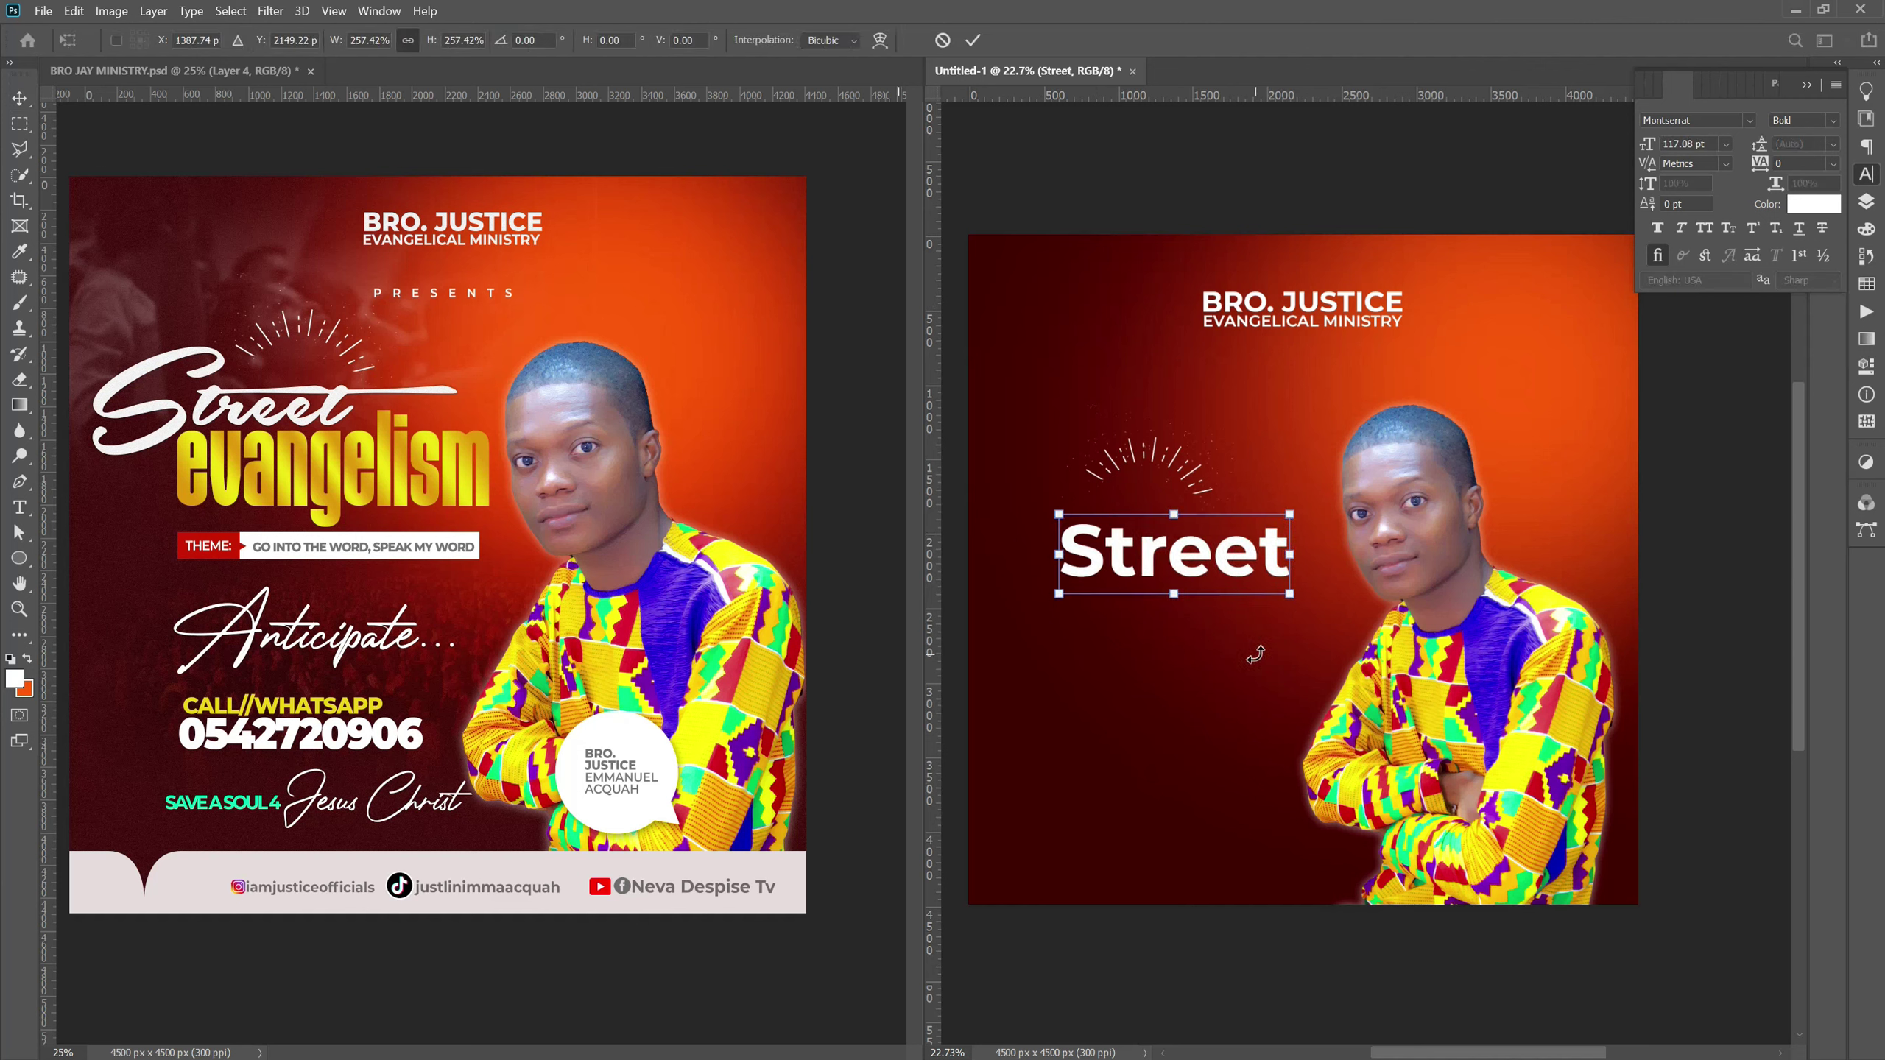
key("Return")
left_click_drag(1134, 564, 1091, 540)
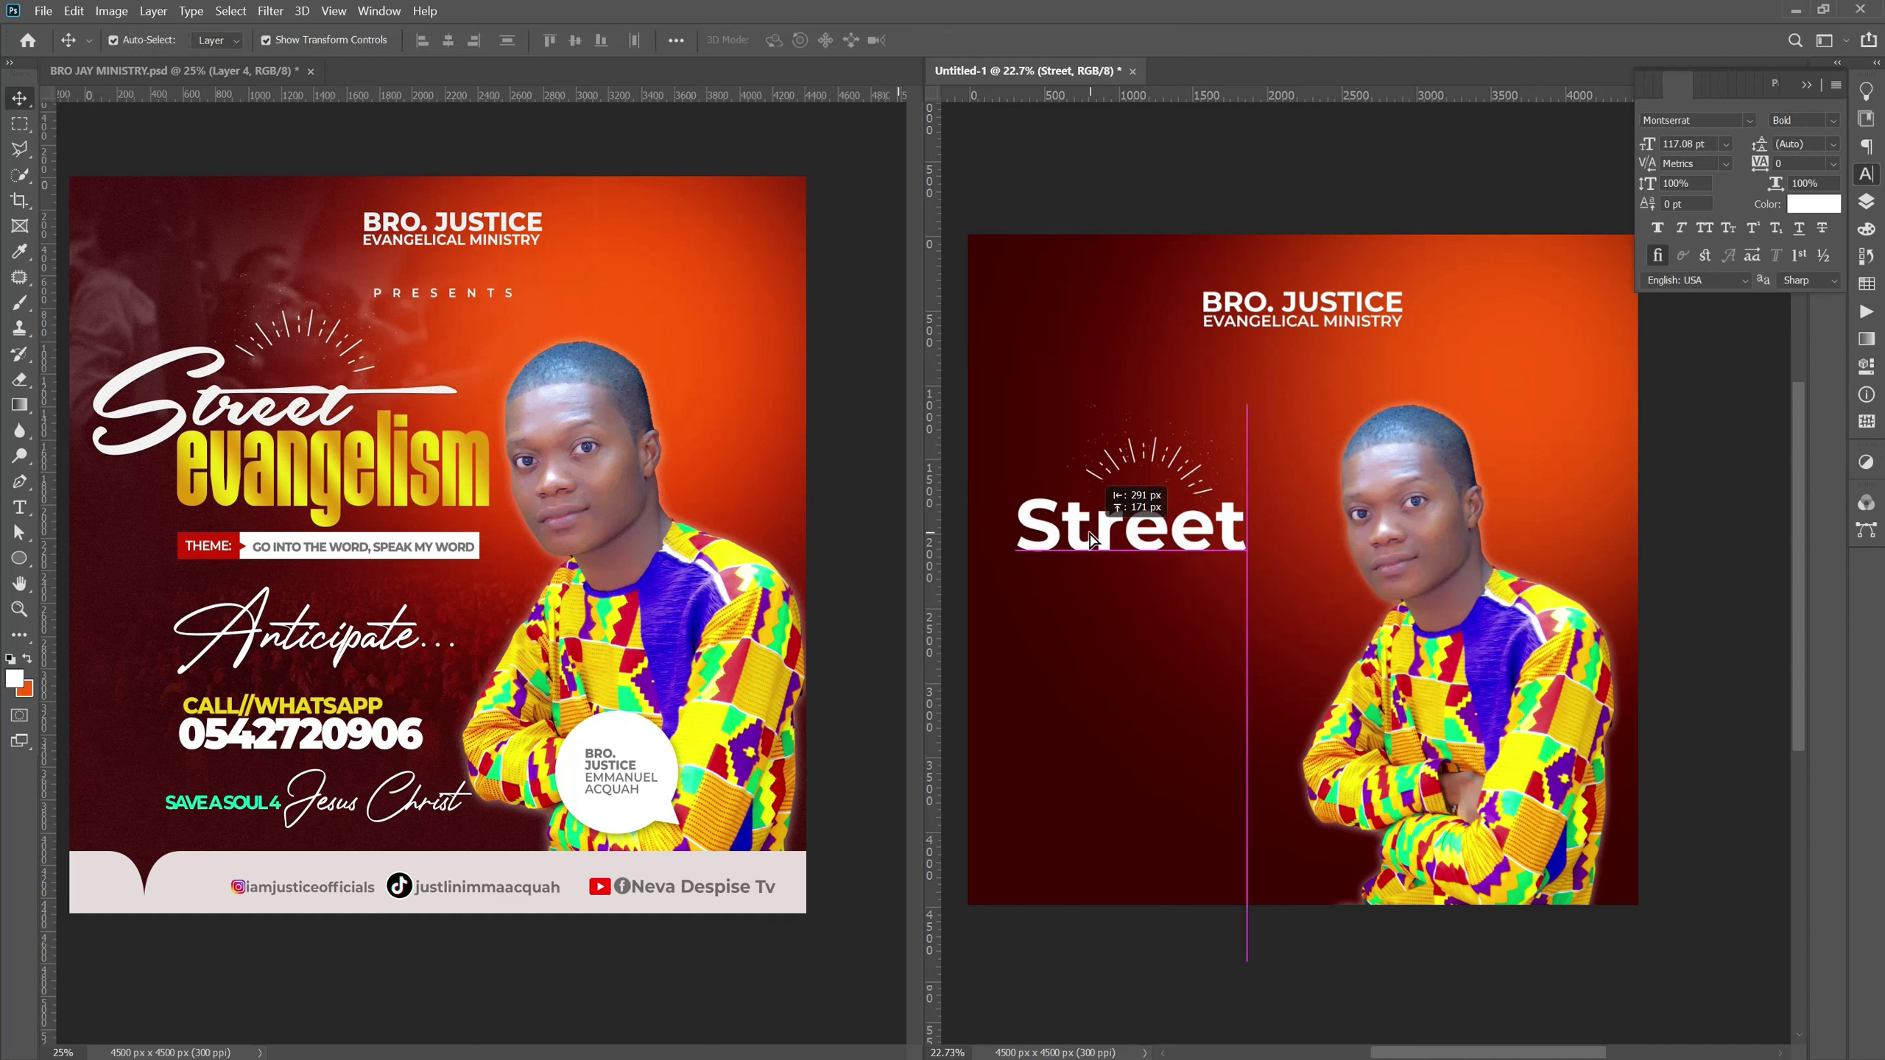
Set Street in the Southern Aire script font and enlarge it again by about 146%.
double_click(1235, 524)
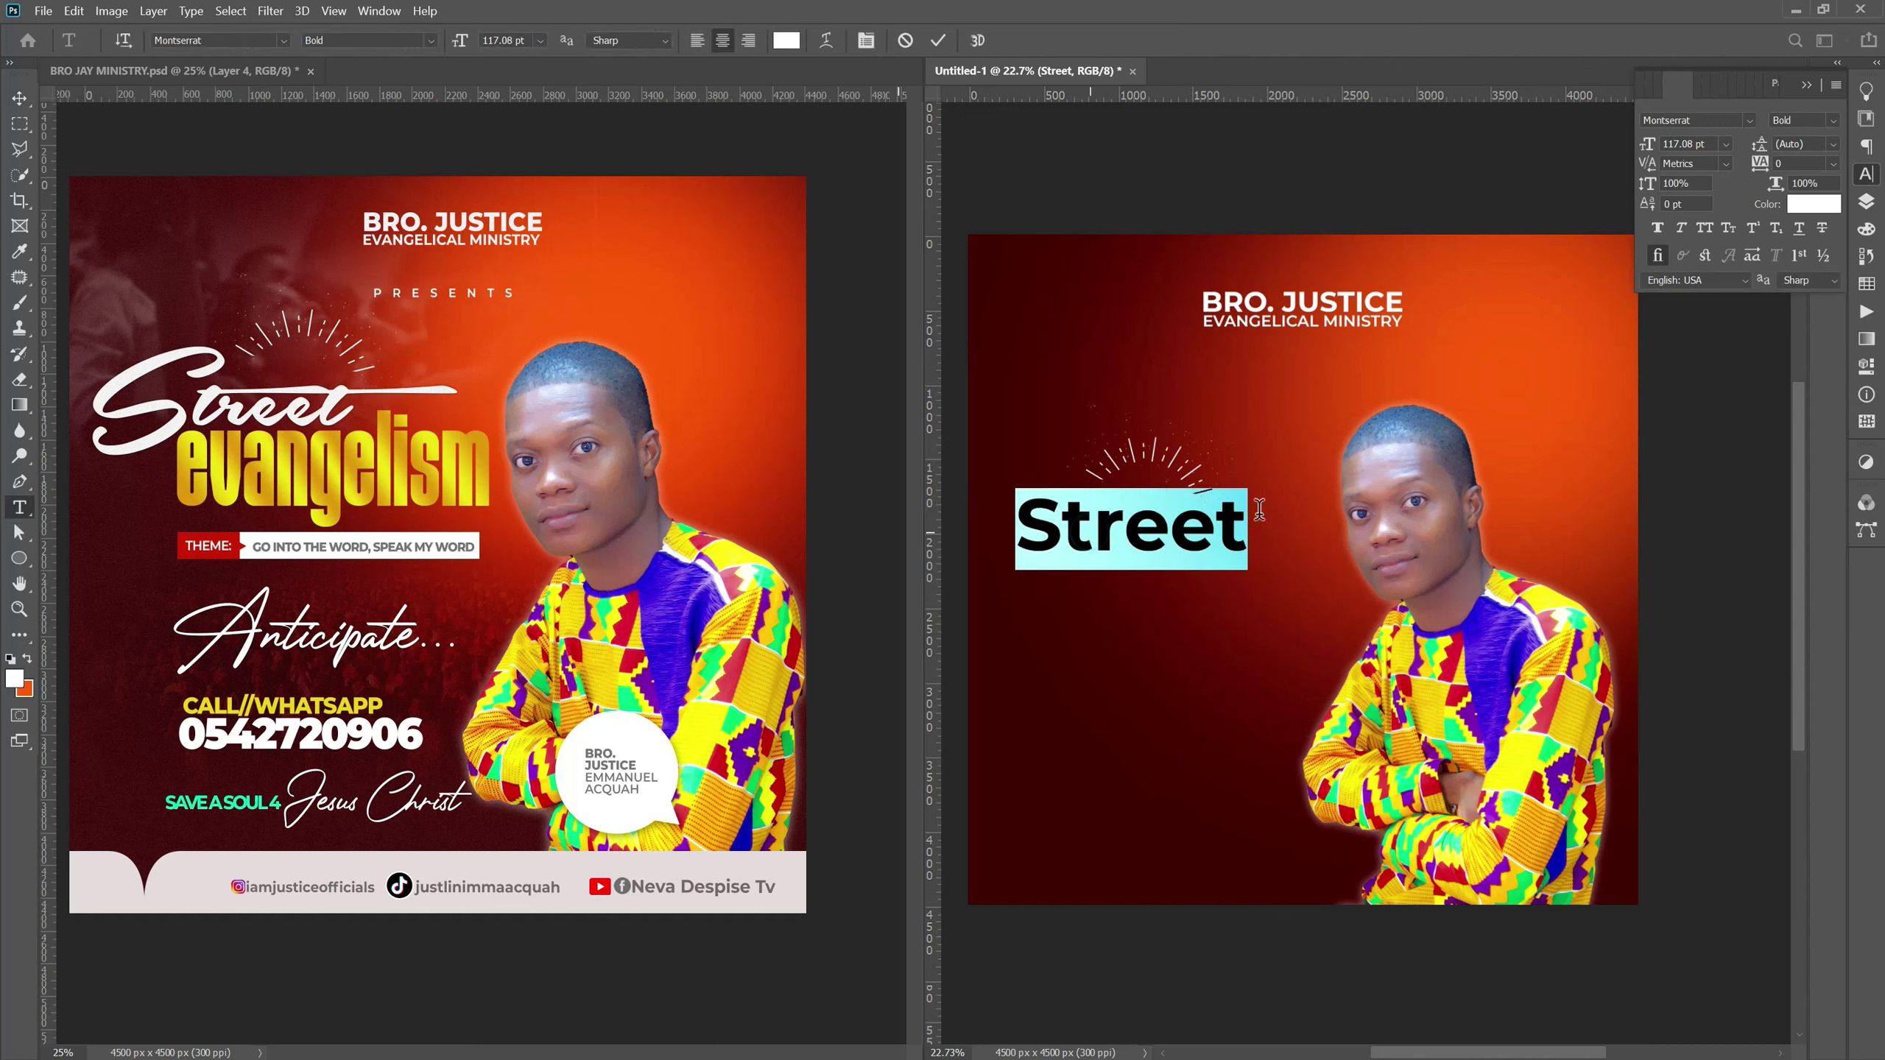
left_click(1670, 120)
type("sou")
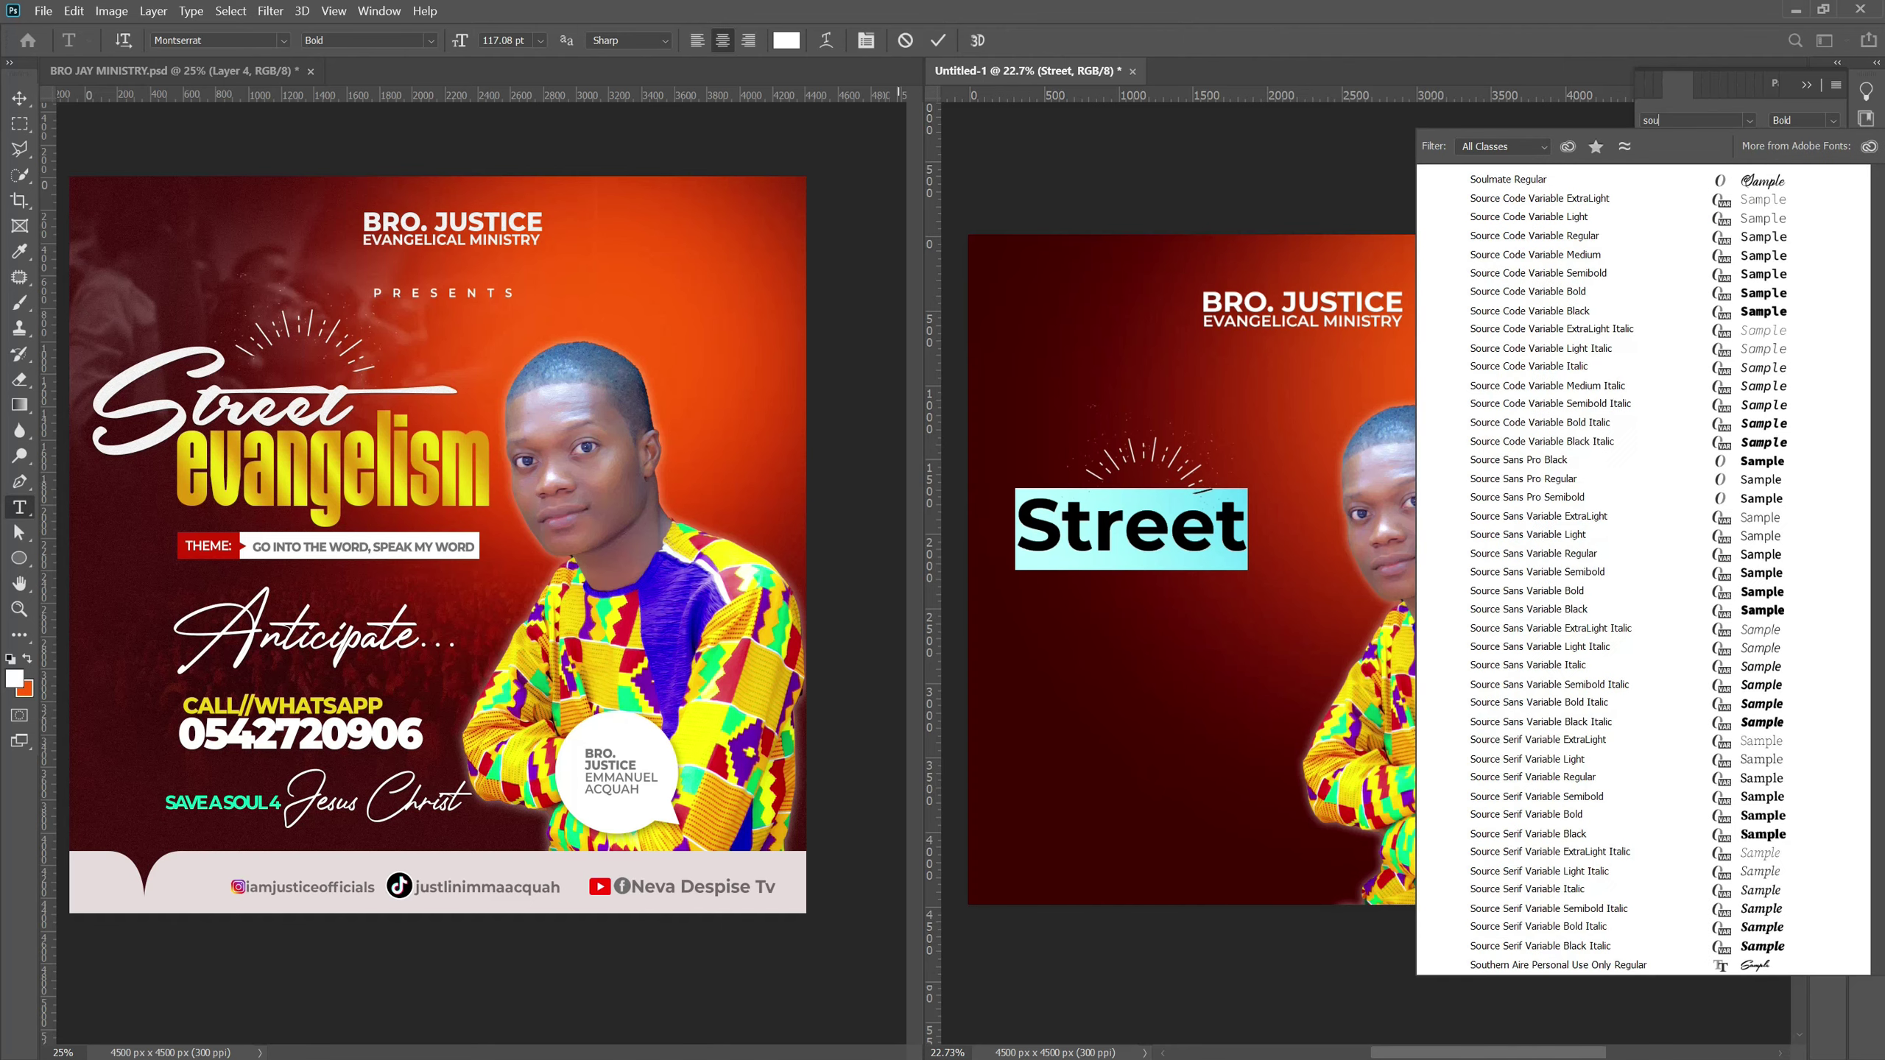
type("t")
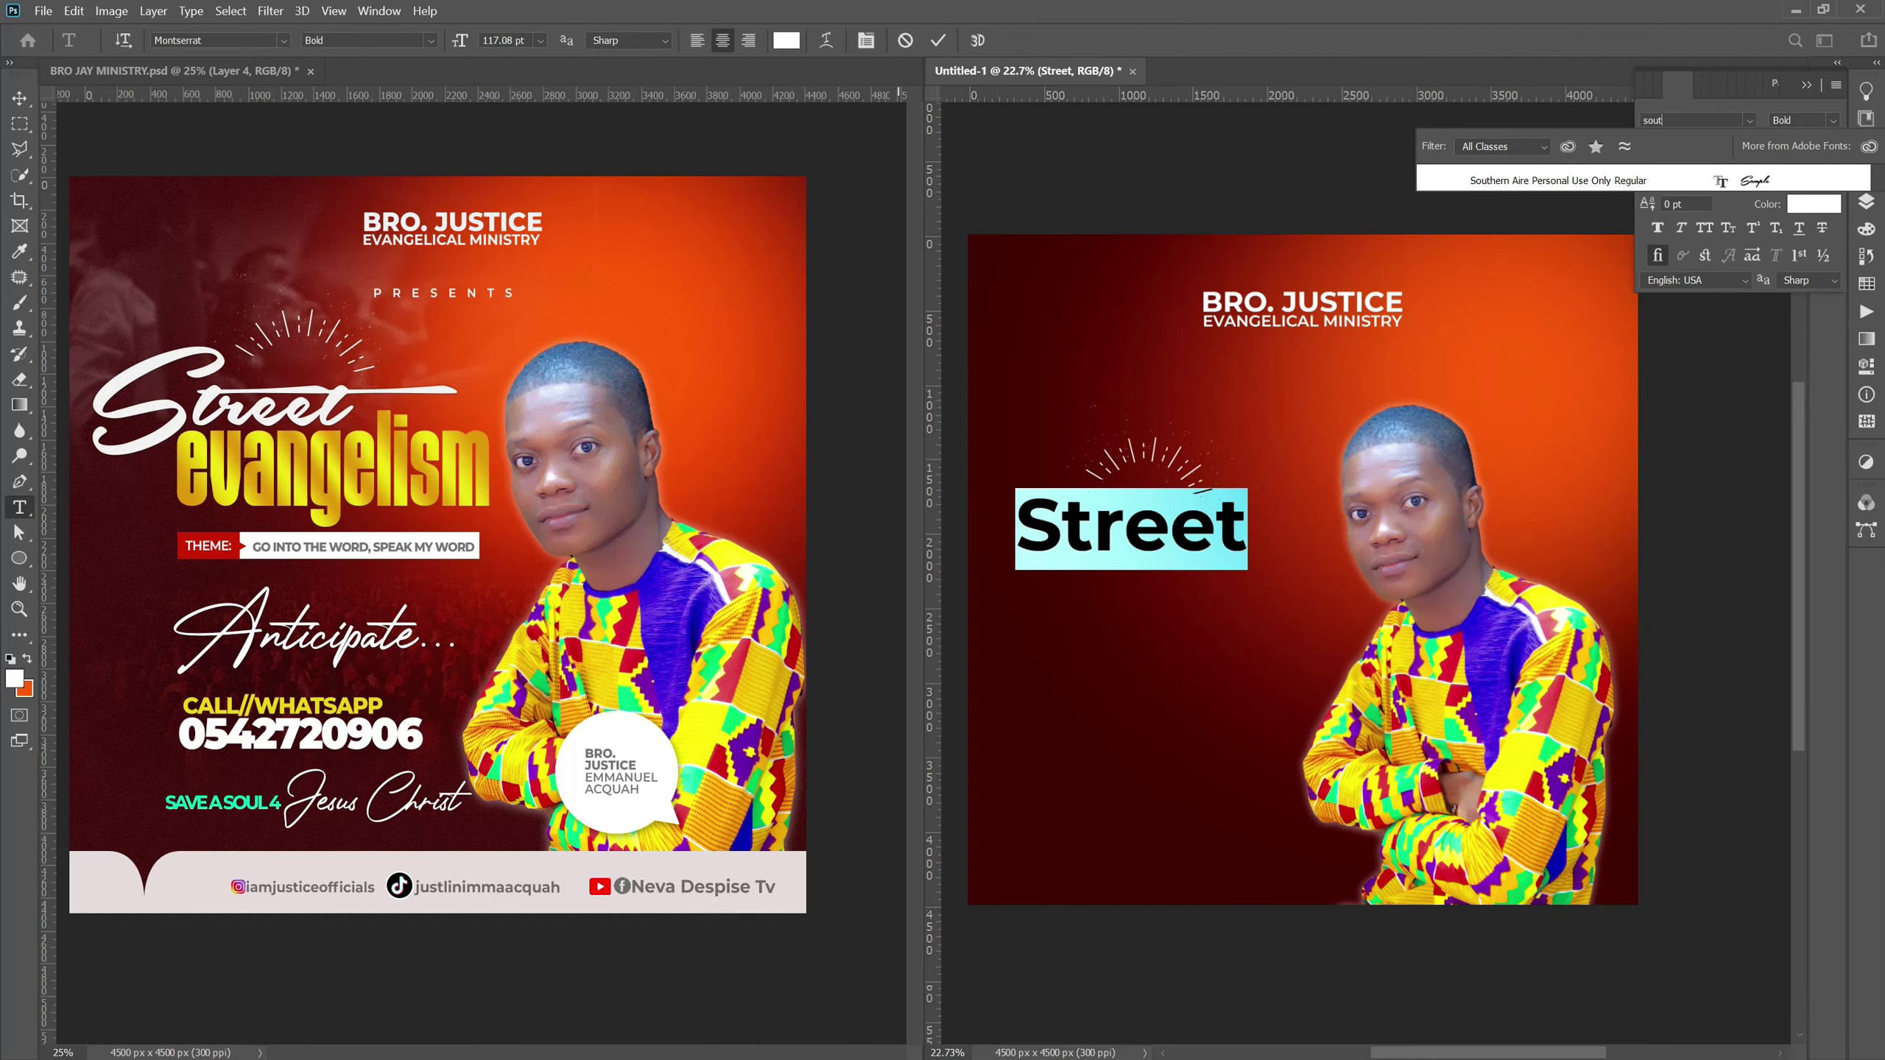
left_click(1620, 173)
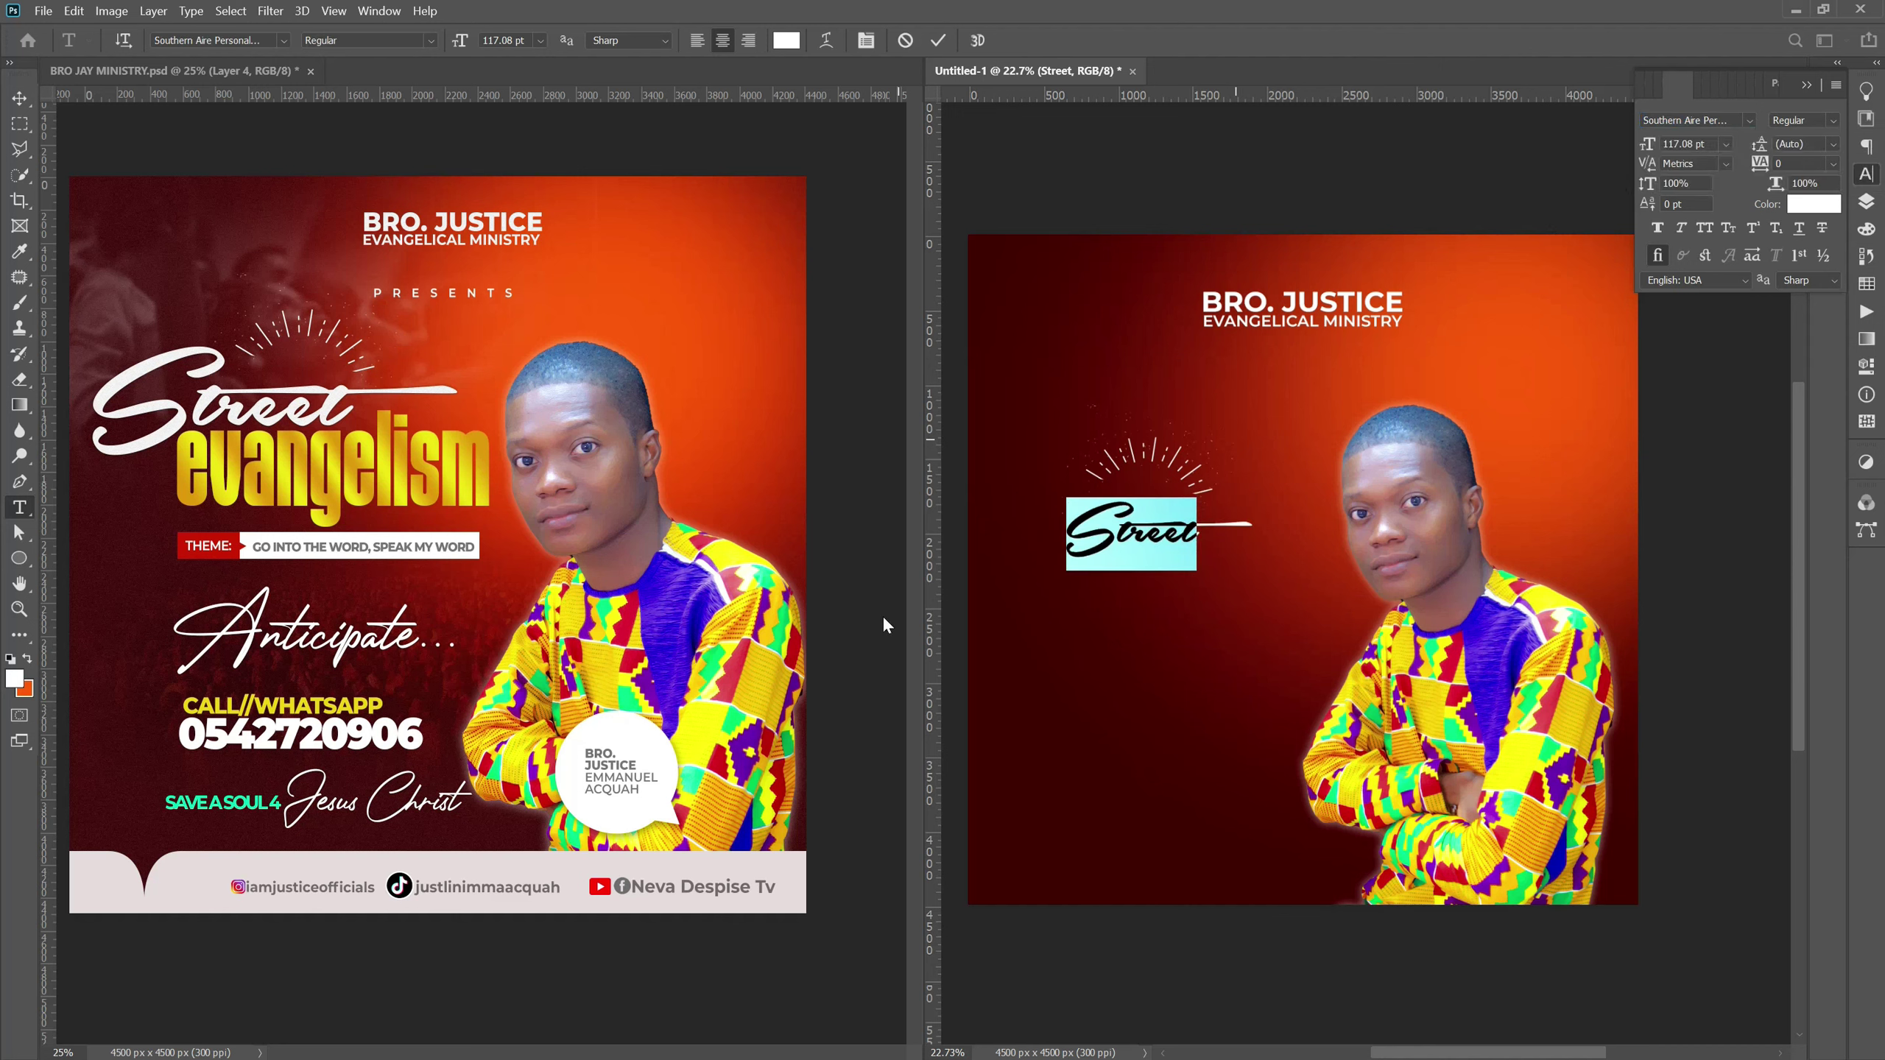
left_click(938, 40)
key("ctrl+t")
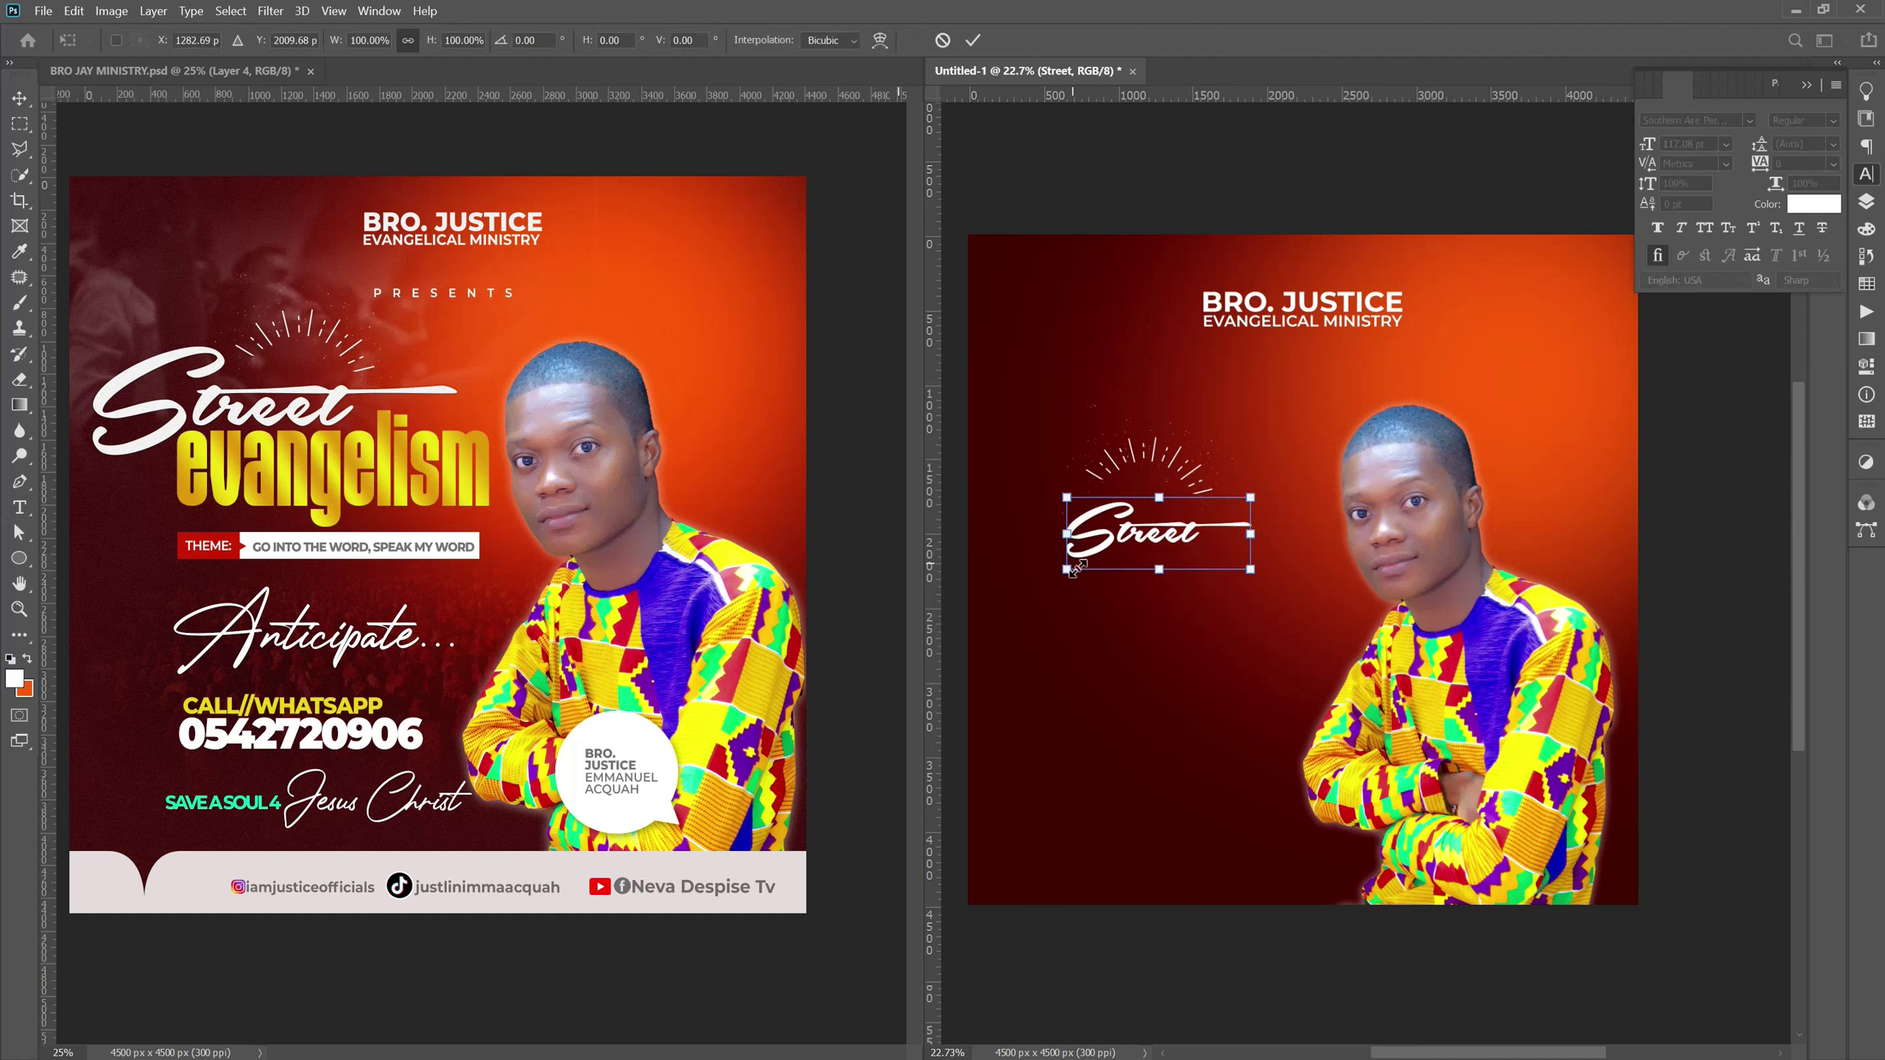
left_click_drag(1066, 570, 981, 603)
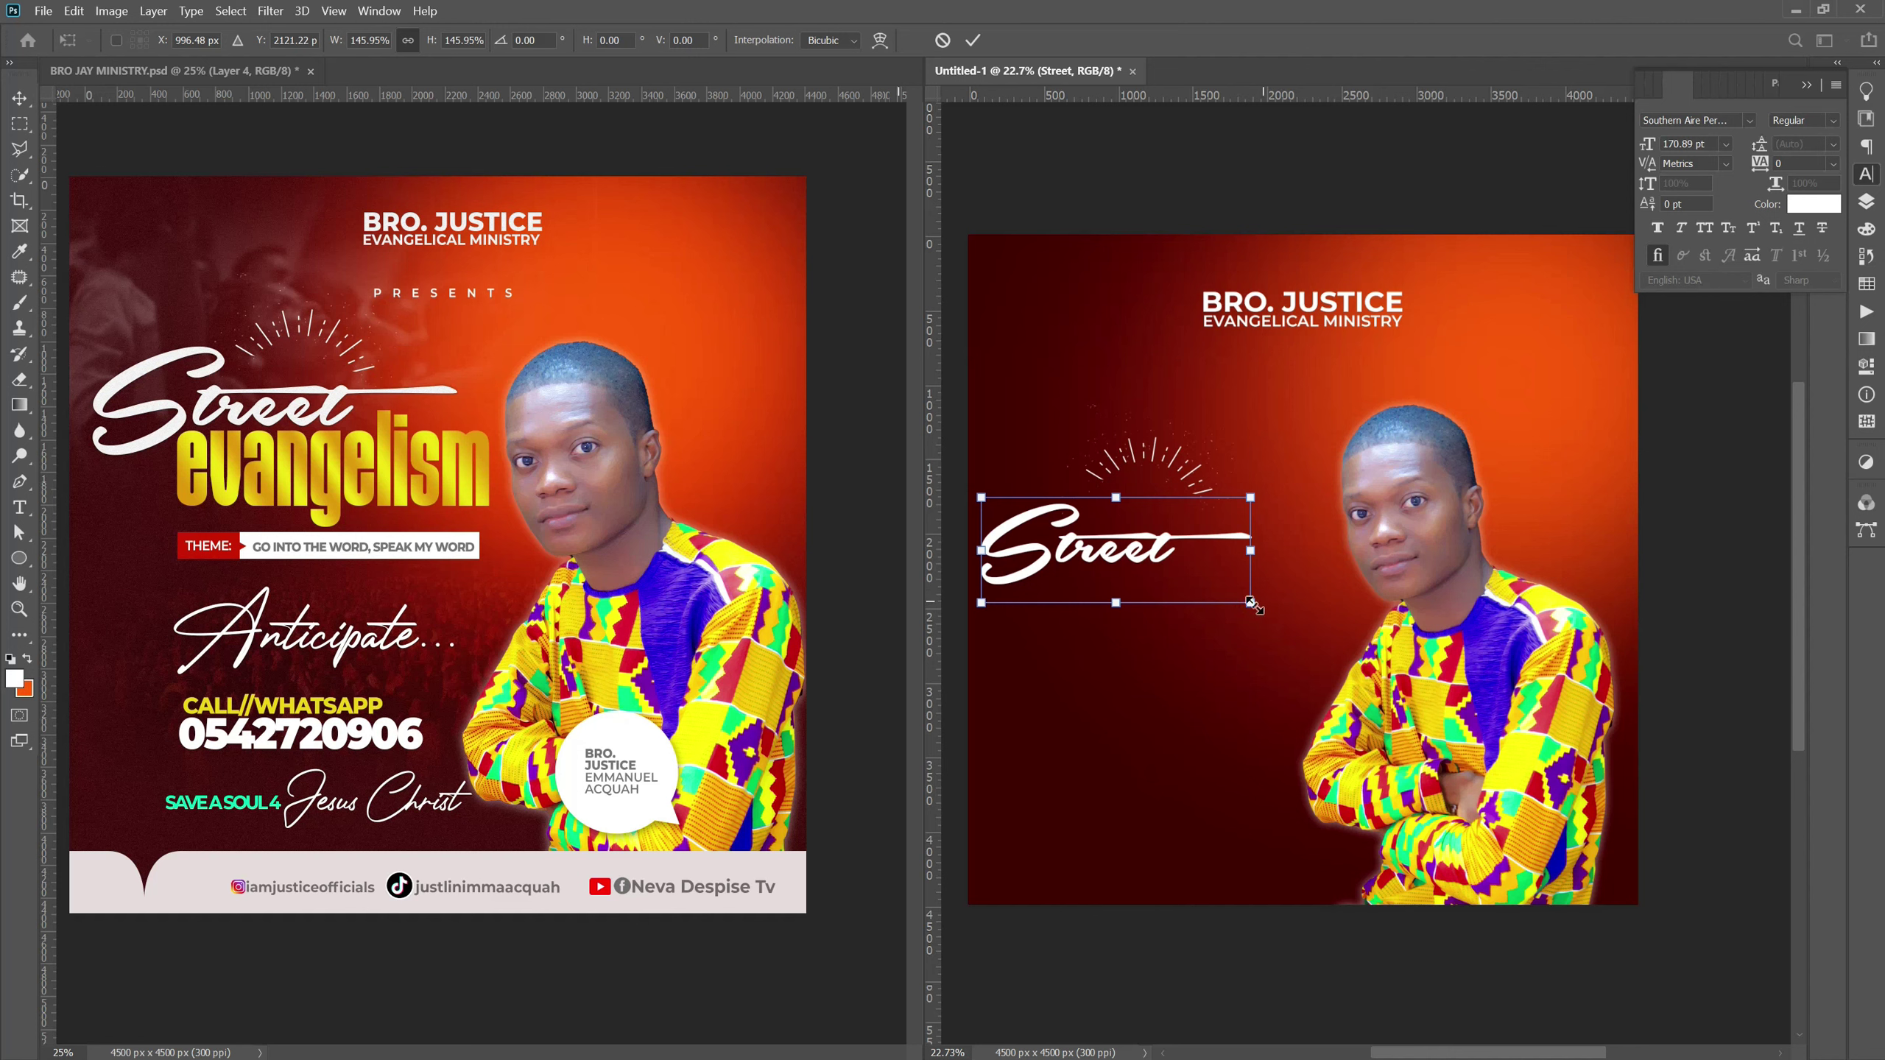
double_click(1160, 558)
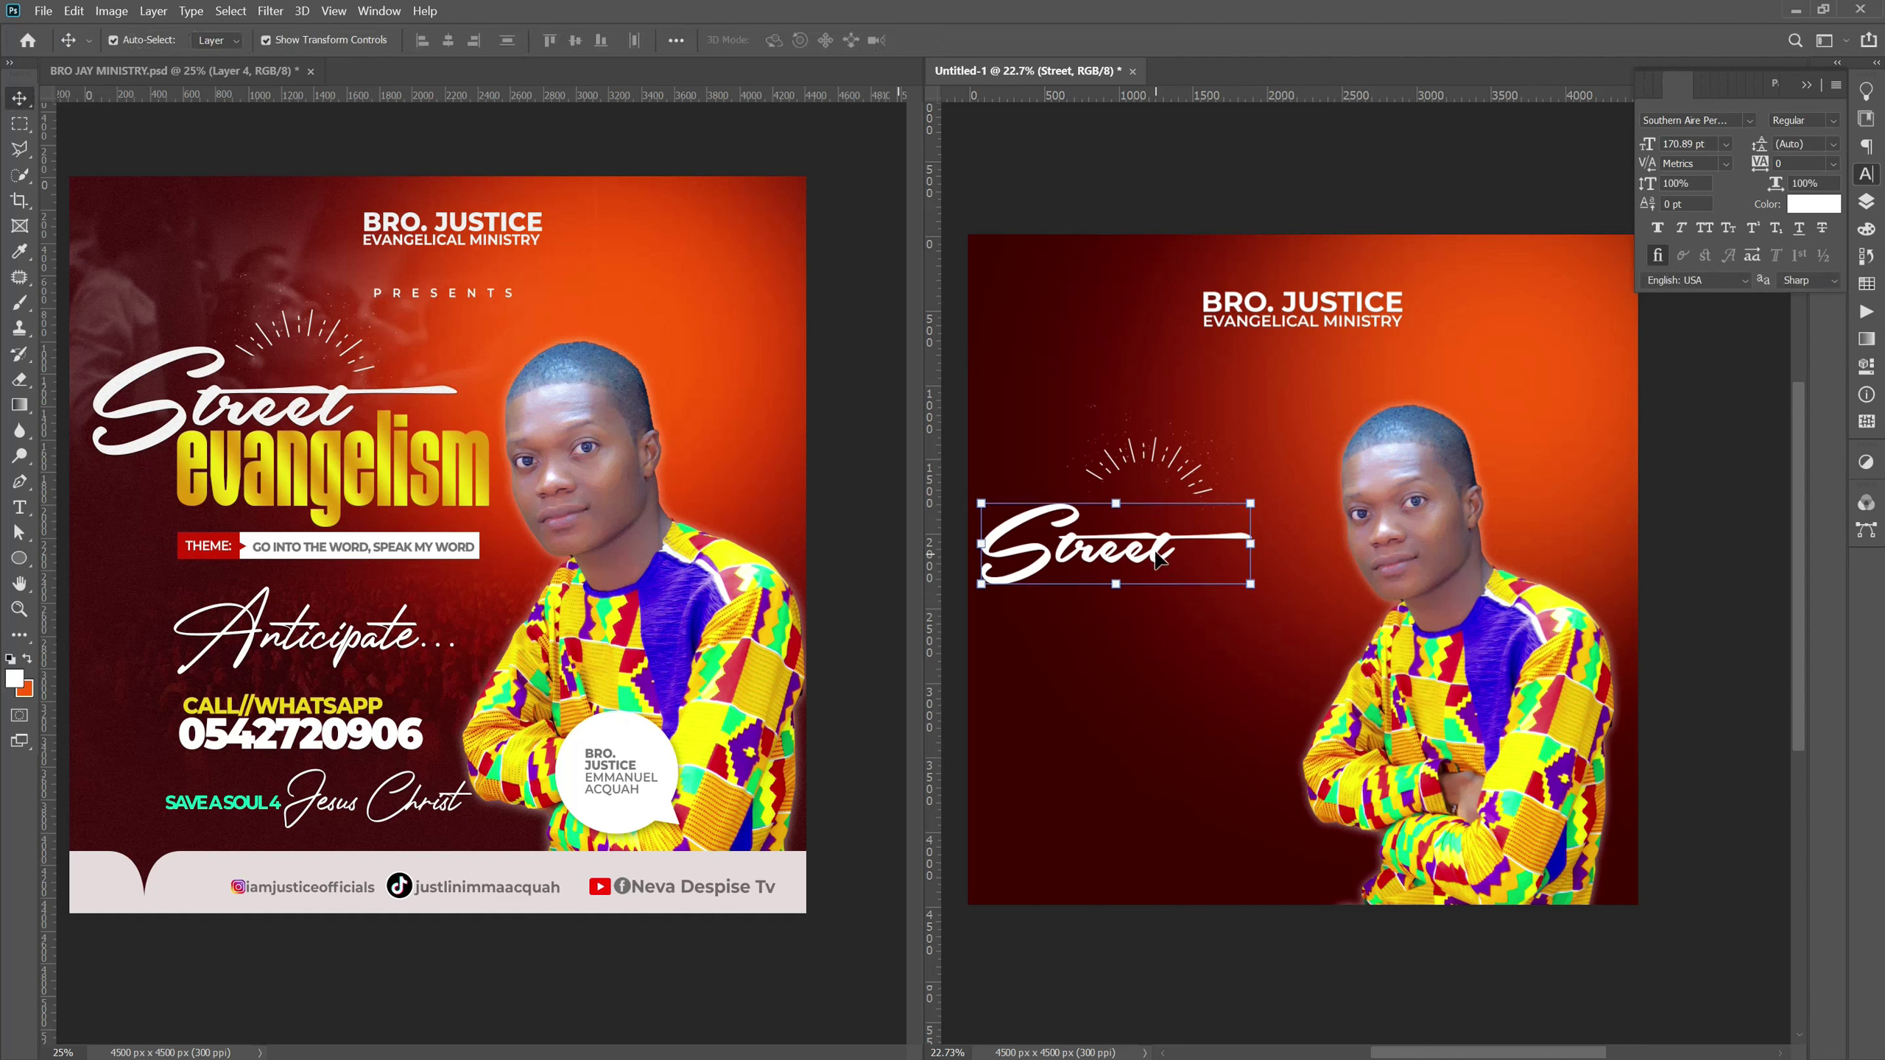
Shift the man's cut-out right and down, and raise the sunburst rays higher.
mouse_move(1464, 689)
left_mouse_down()
mouse_move(1479, 709)
mouse_move(1464, 736)
left_mouse_up()
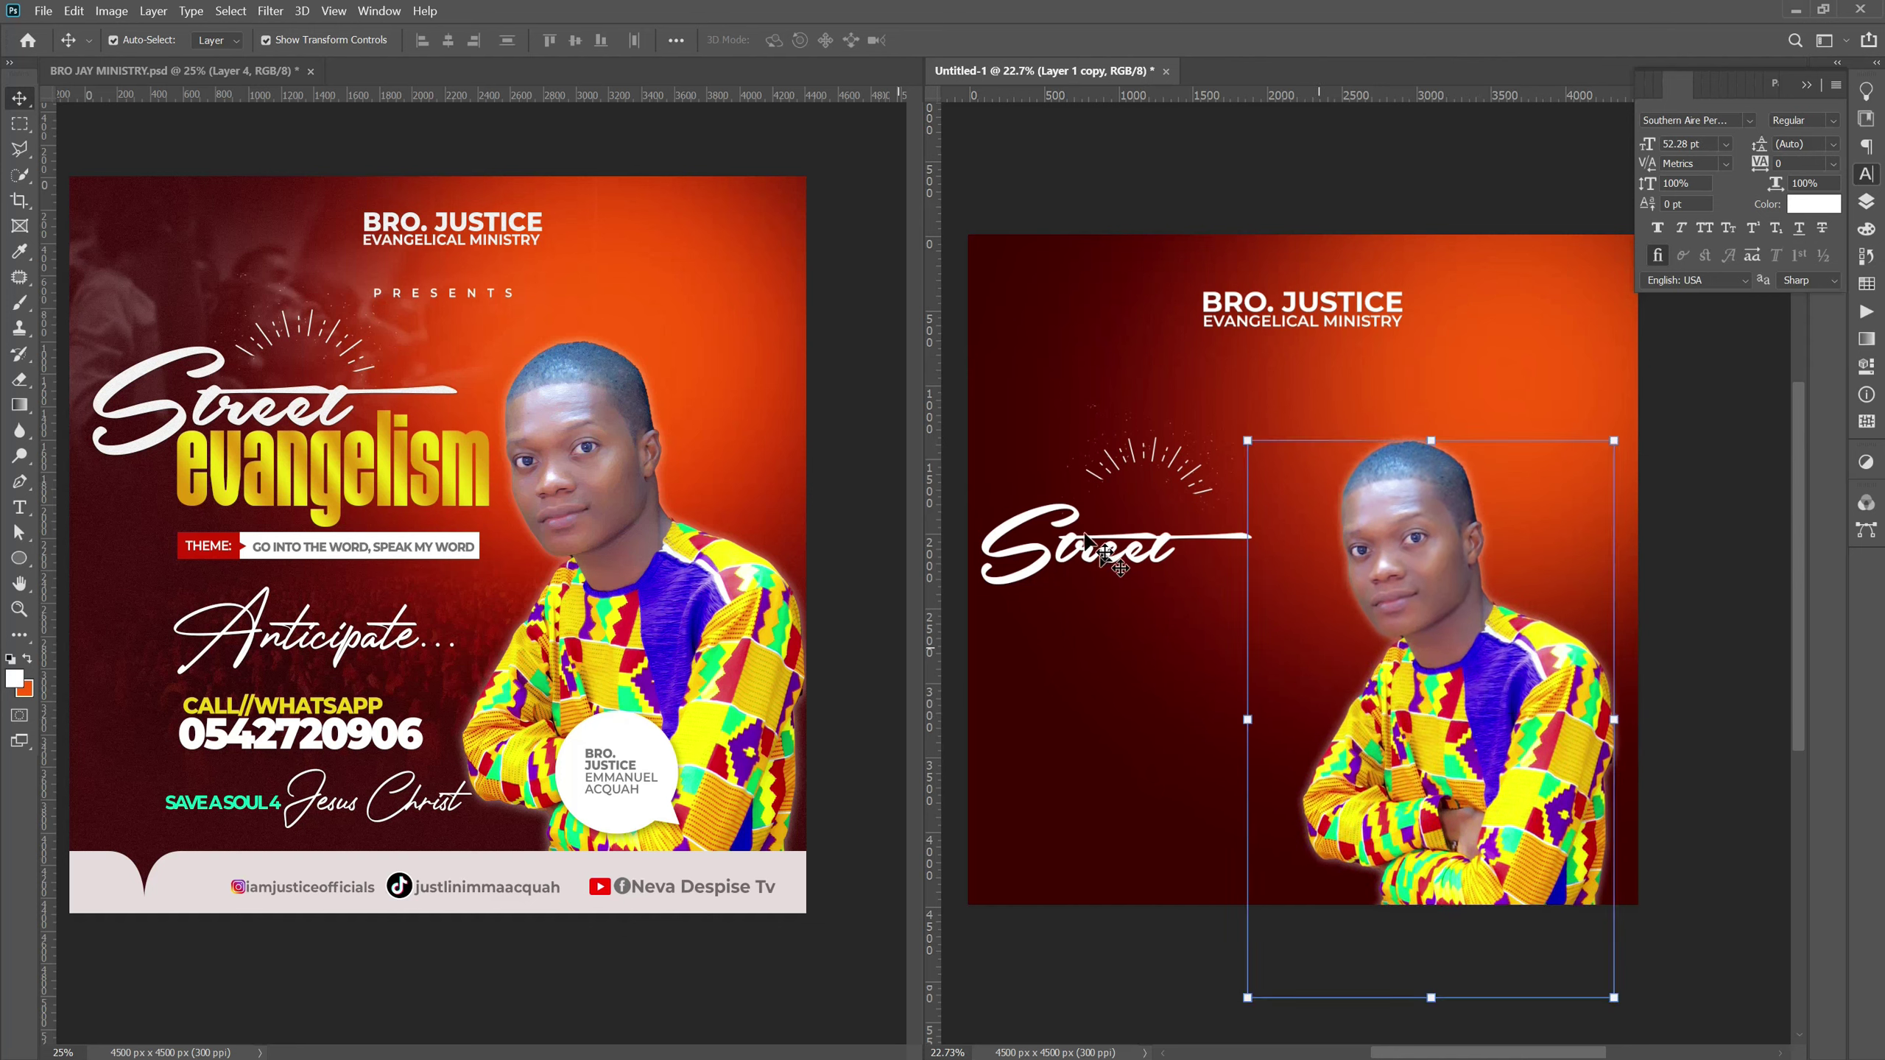
left_click(1146, 474)
left_click(1135, 460)
mouse_move(1136, 460)
left_mouse_down()
mouse_move(1127, 413)
mouse_move(1262, 423)
left_mouse_up()
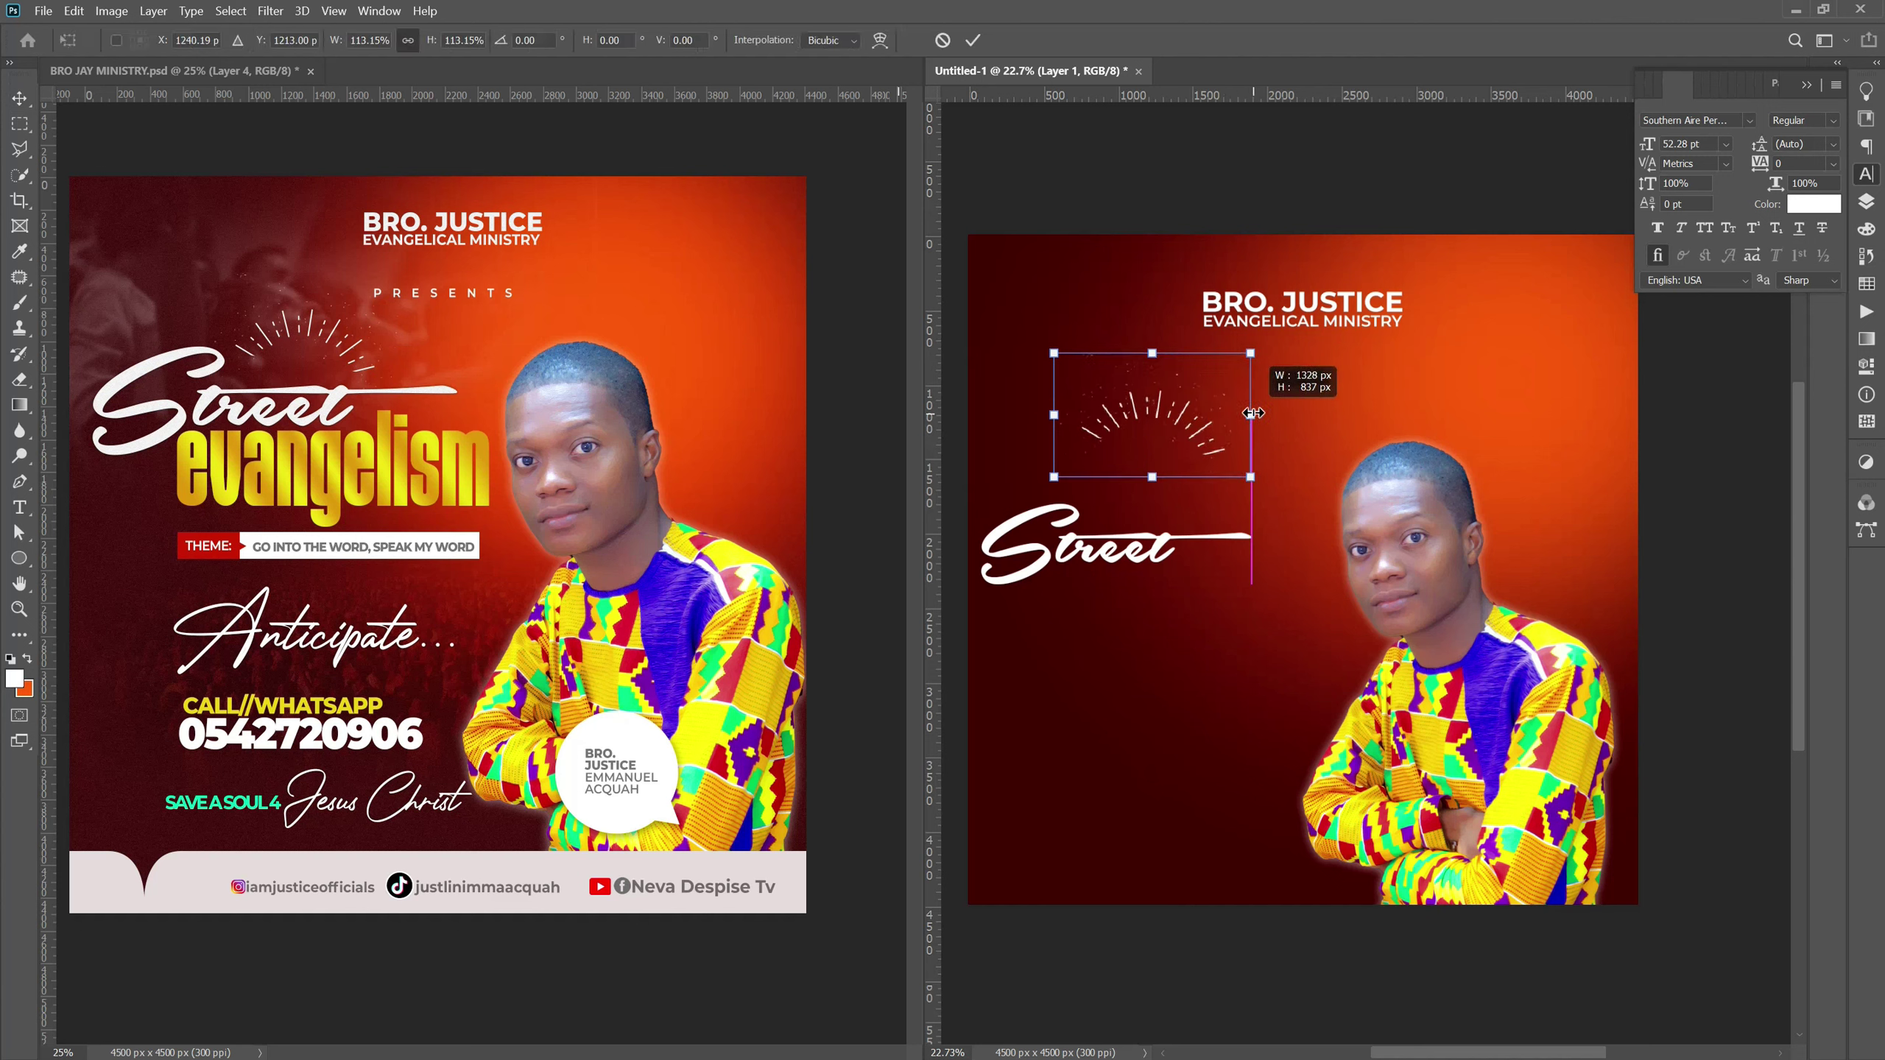
key("Return")
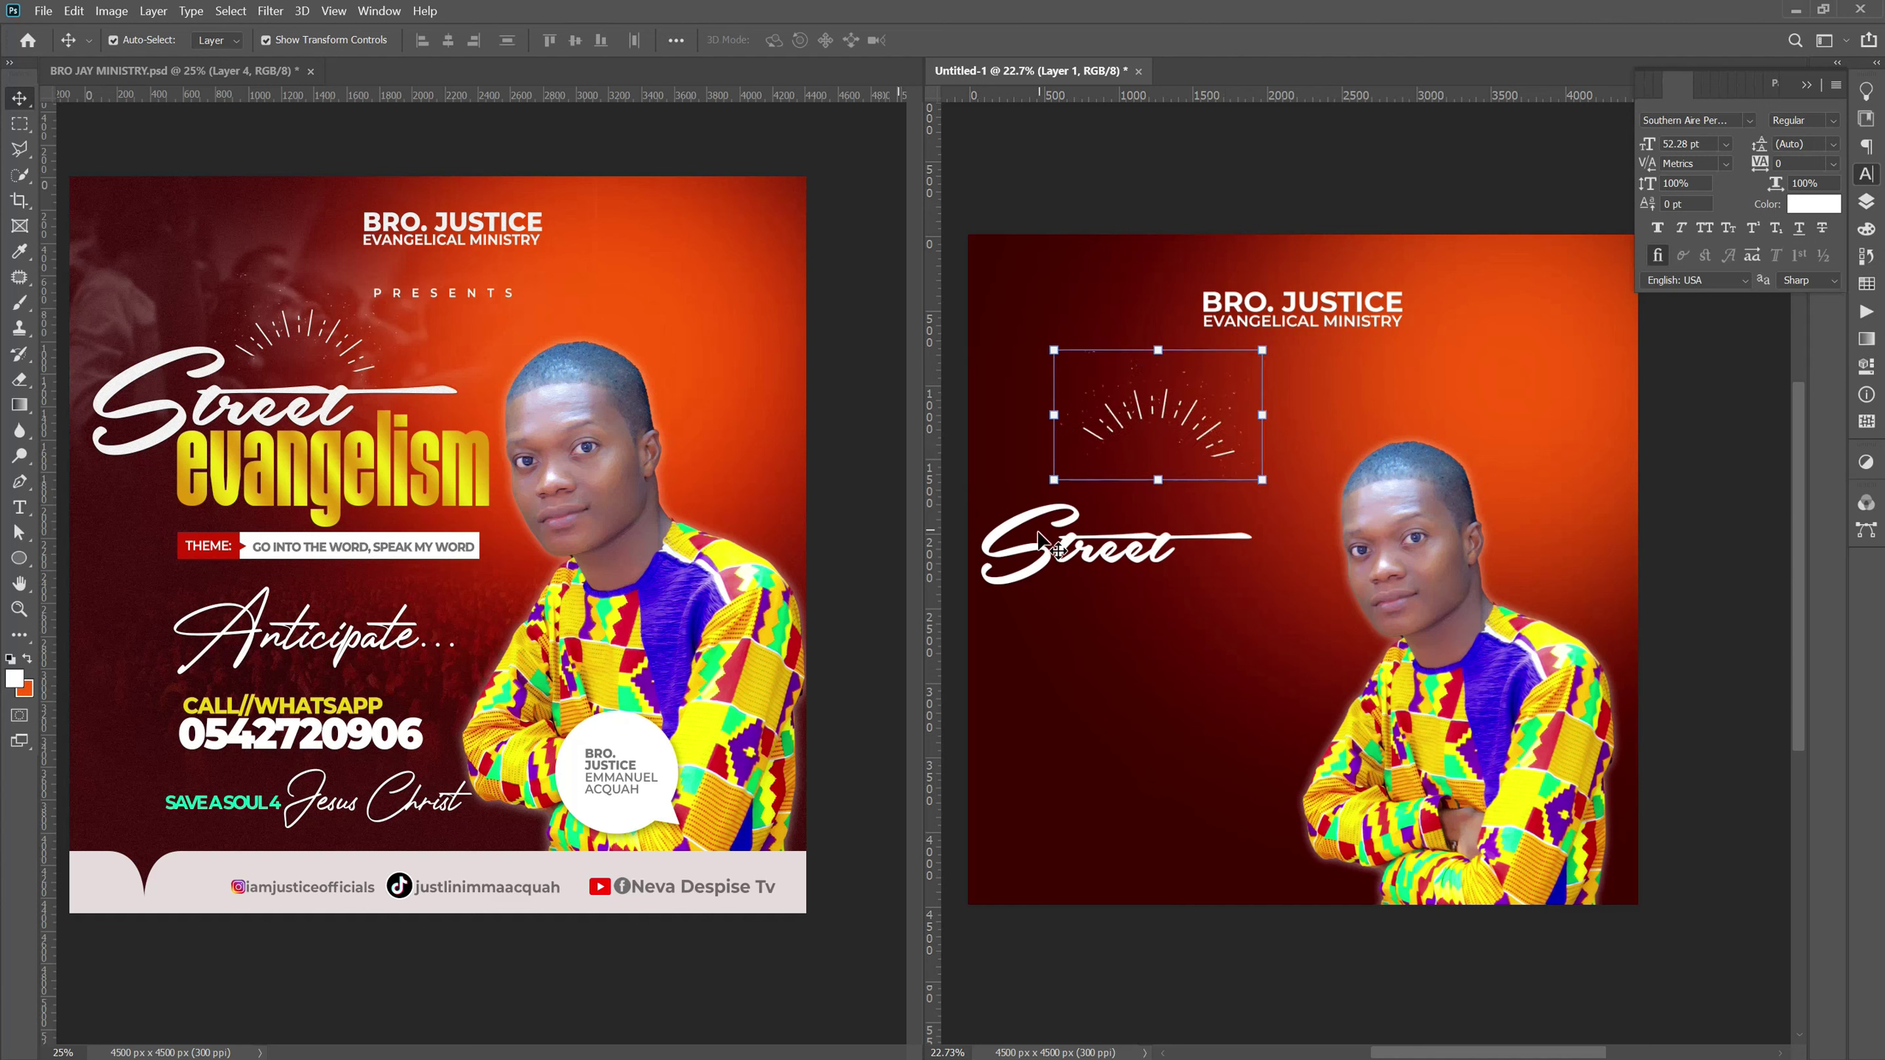
Tuck Street just under the rays and enlarge it to about 111%.
left_click(1061, 553)
left_click_drag(1058, 553, 1078, 512)
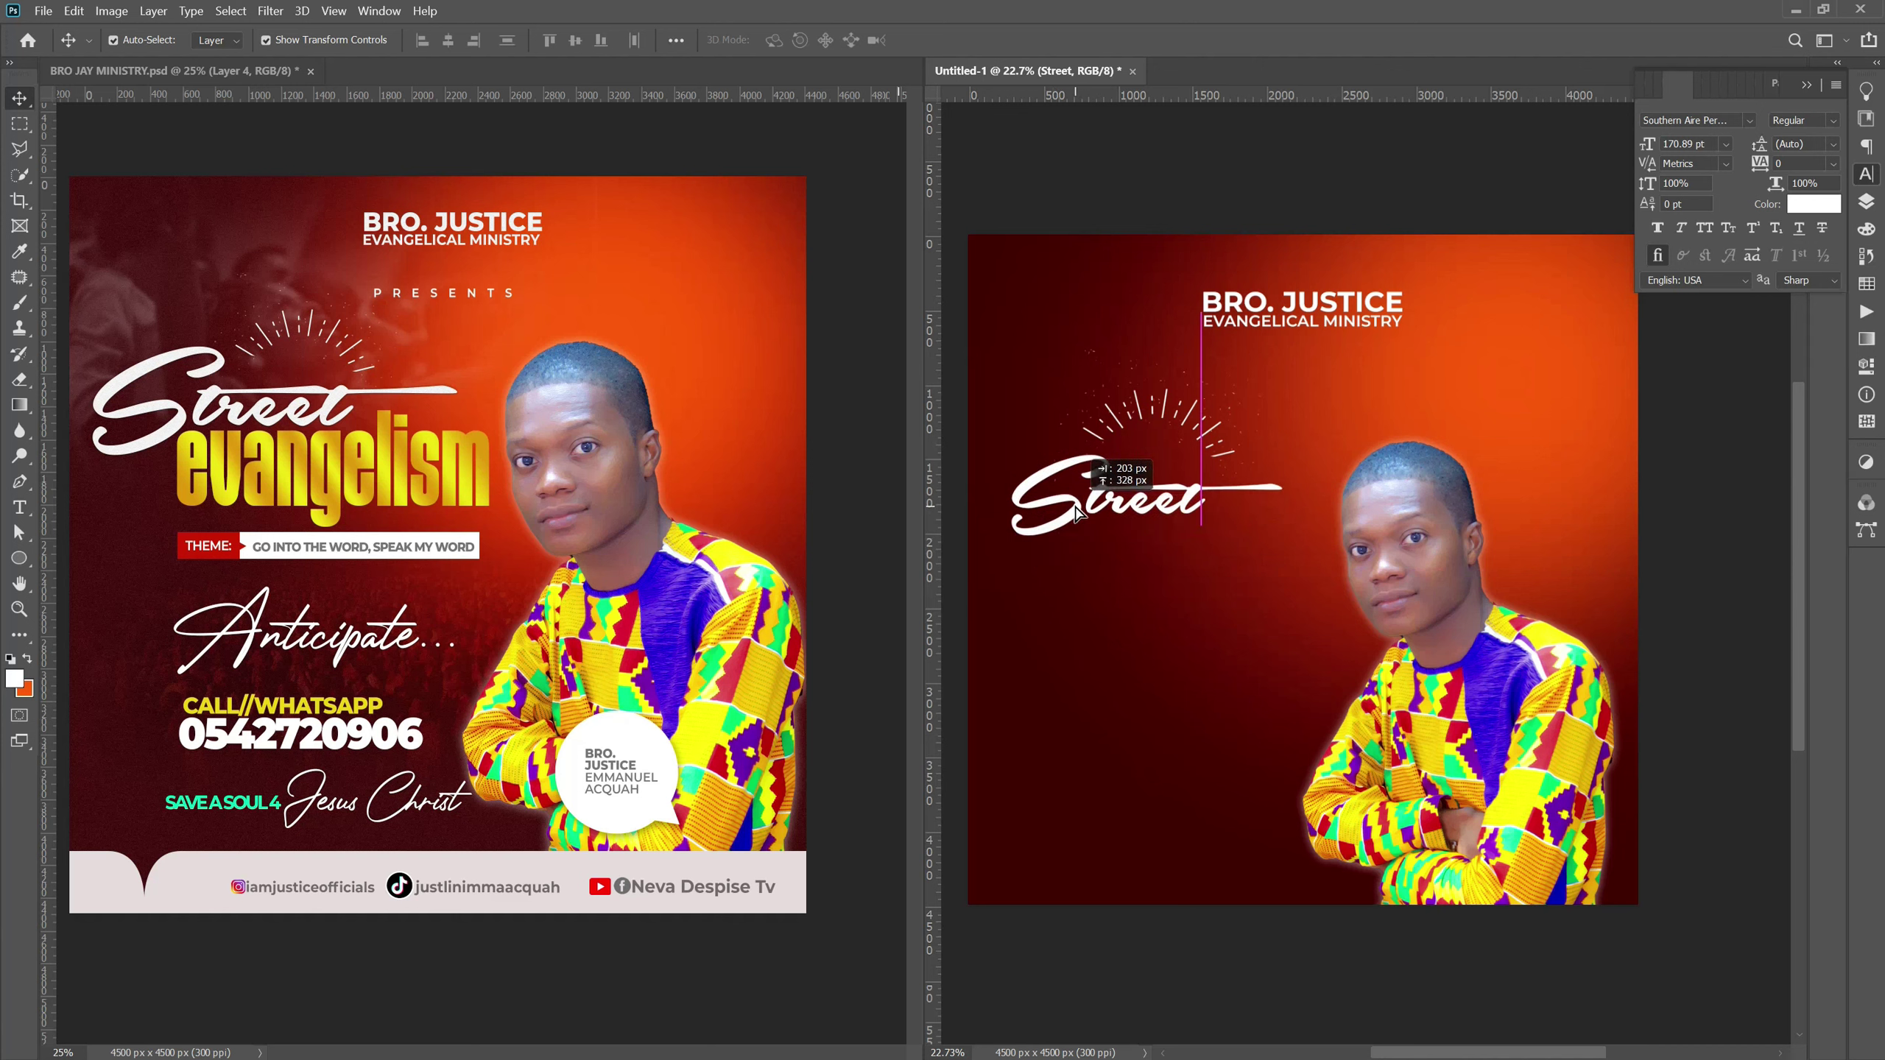
left_click_drag(1078, 512, 1068, 499)
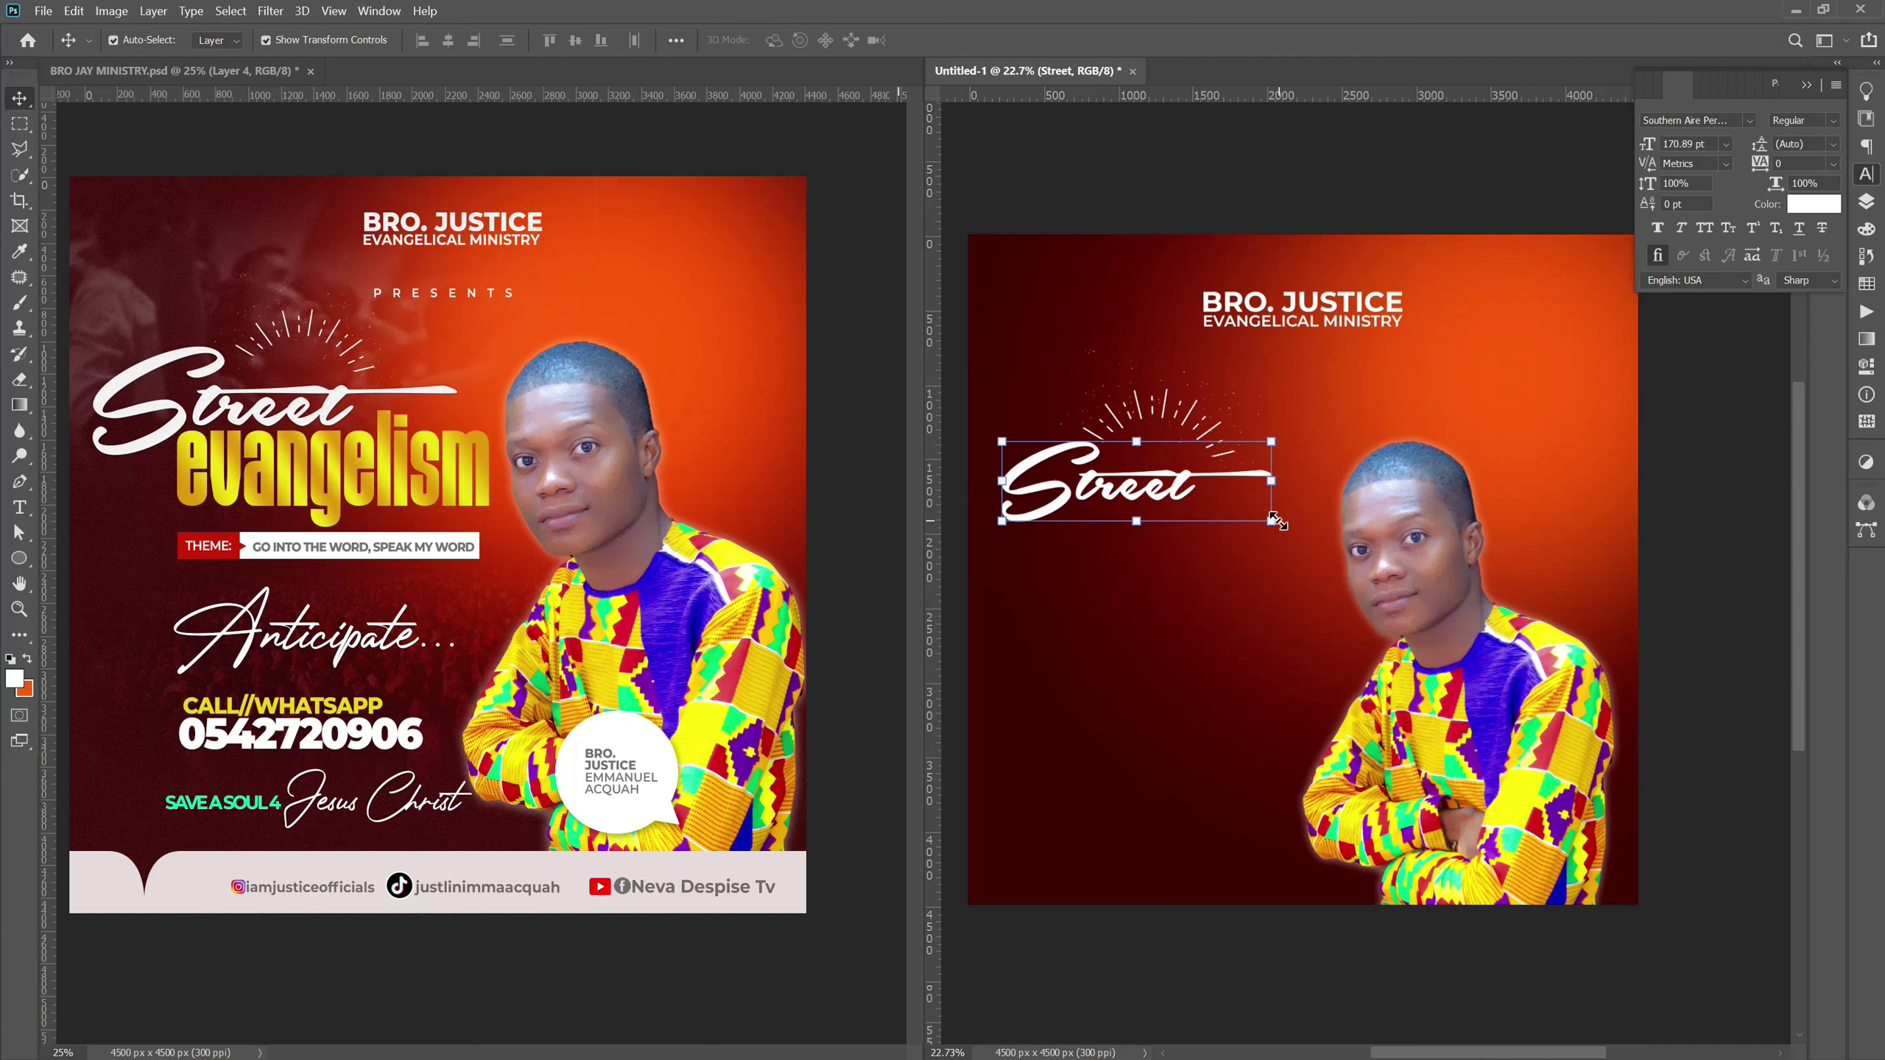
left_click_drag(1274, 520, 1303, 526)
key("Return")
left_click(1237, 314)
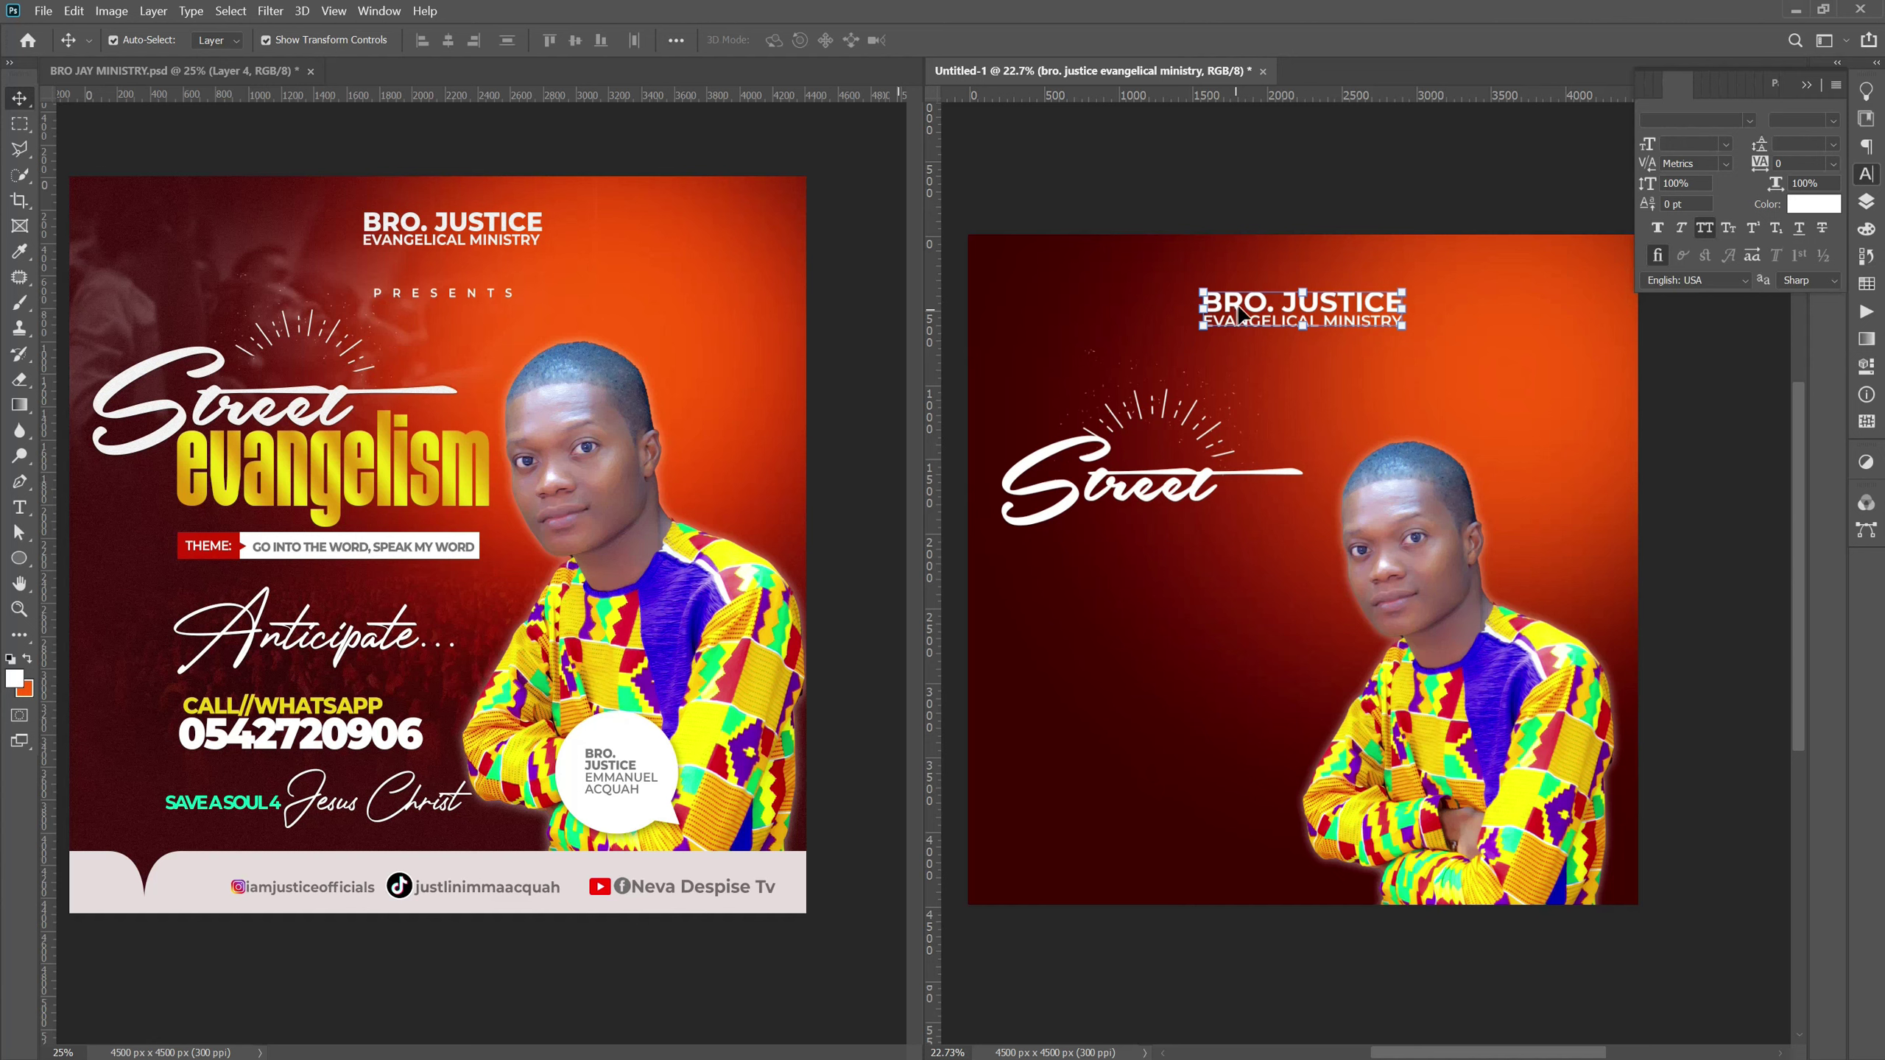
Duplicate the ministry heading below Street and retype the copy as 'evangelism'.
left_click_drag(1237, 314, 1045, 575)
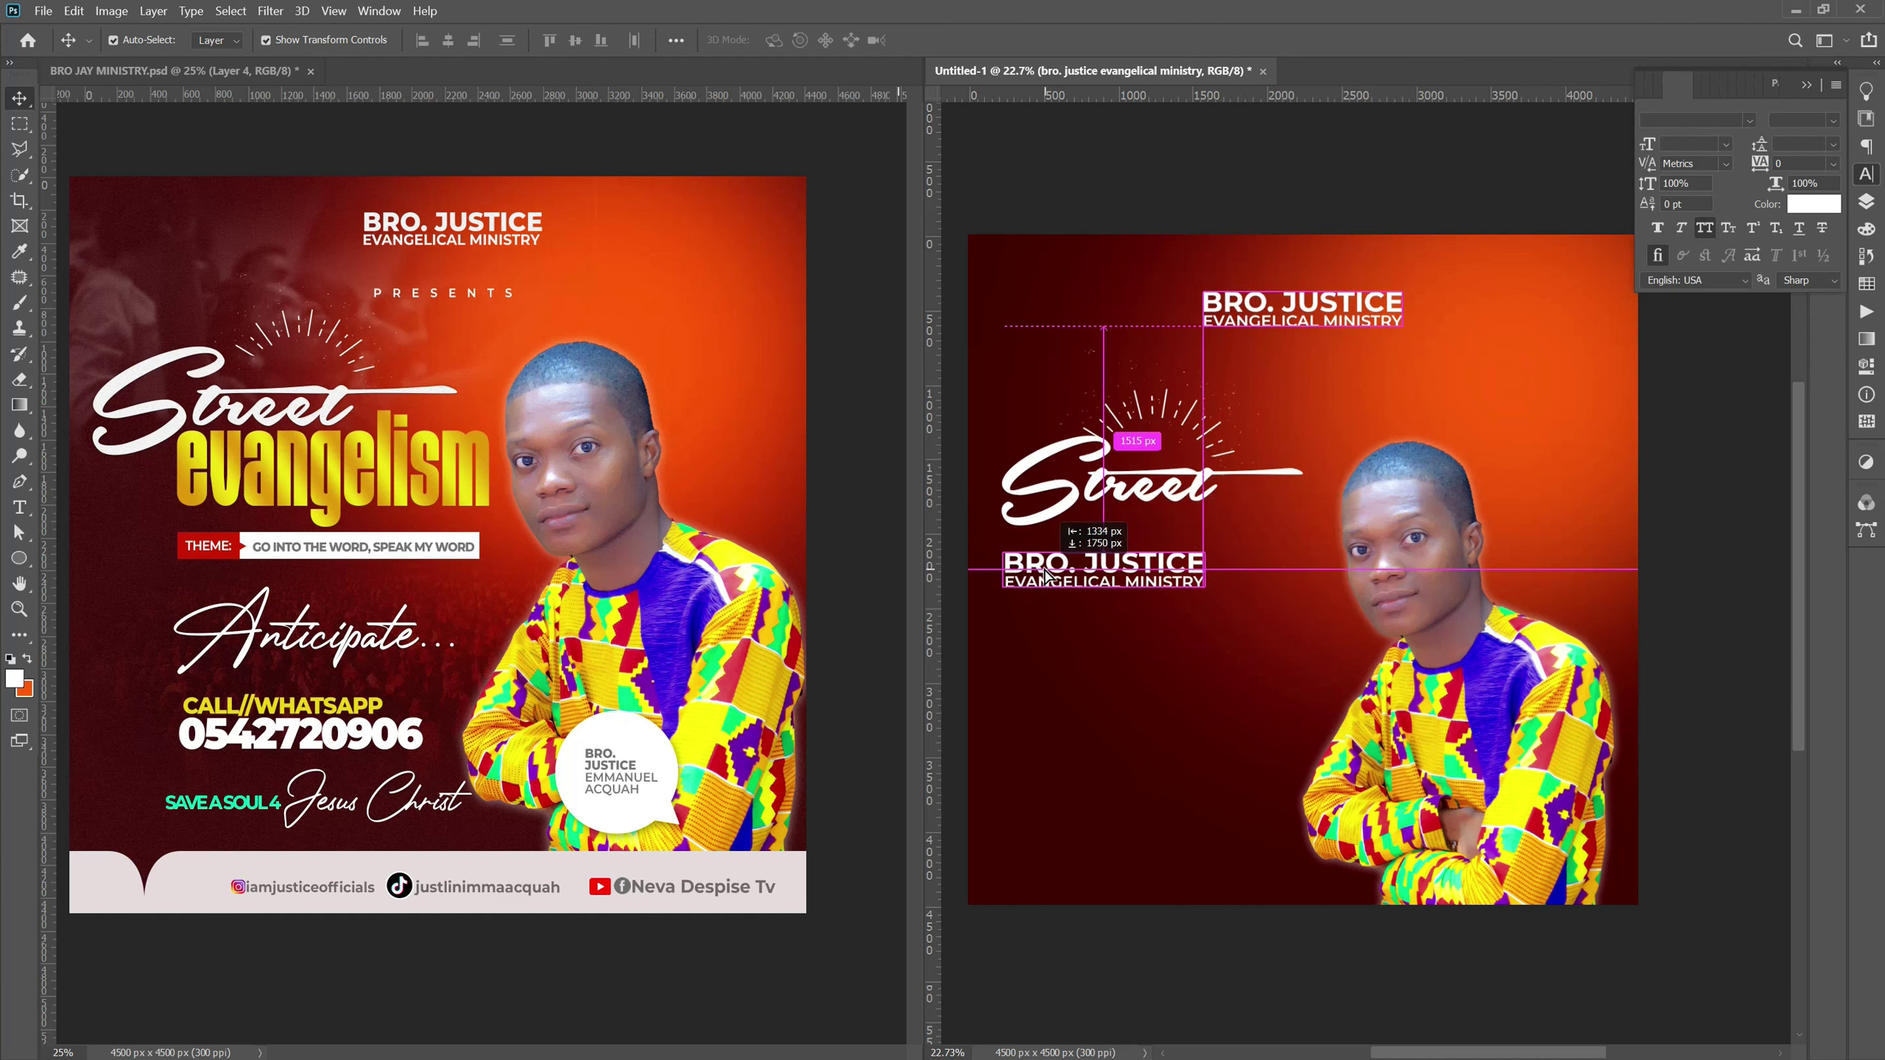
double_click(1040, 560)
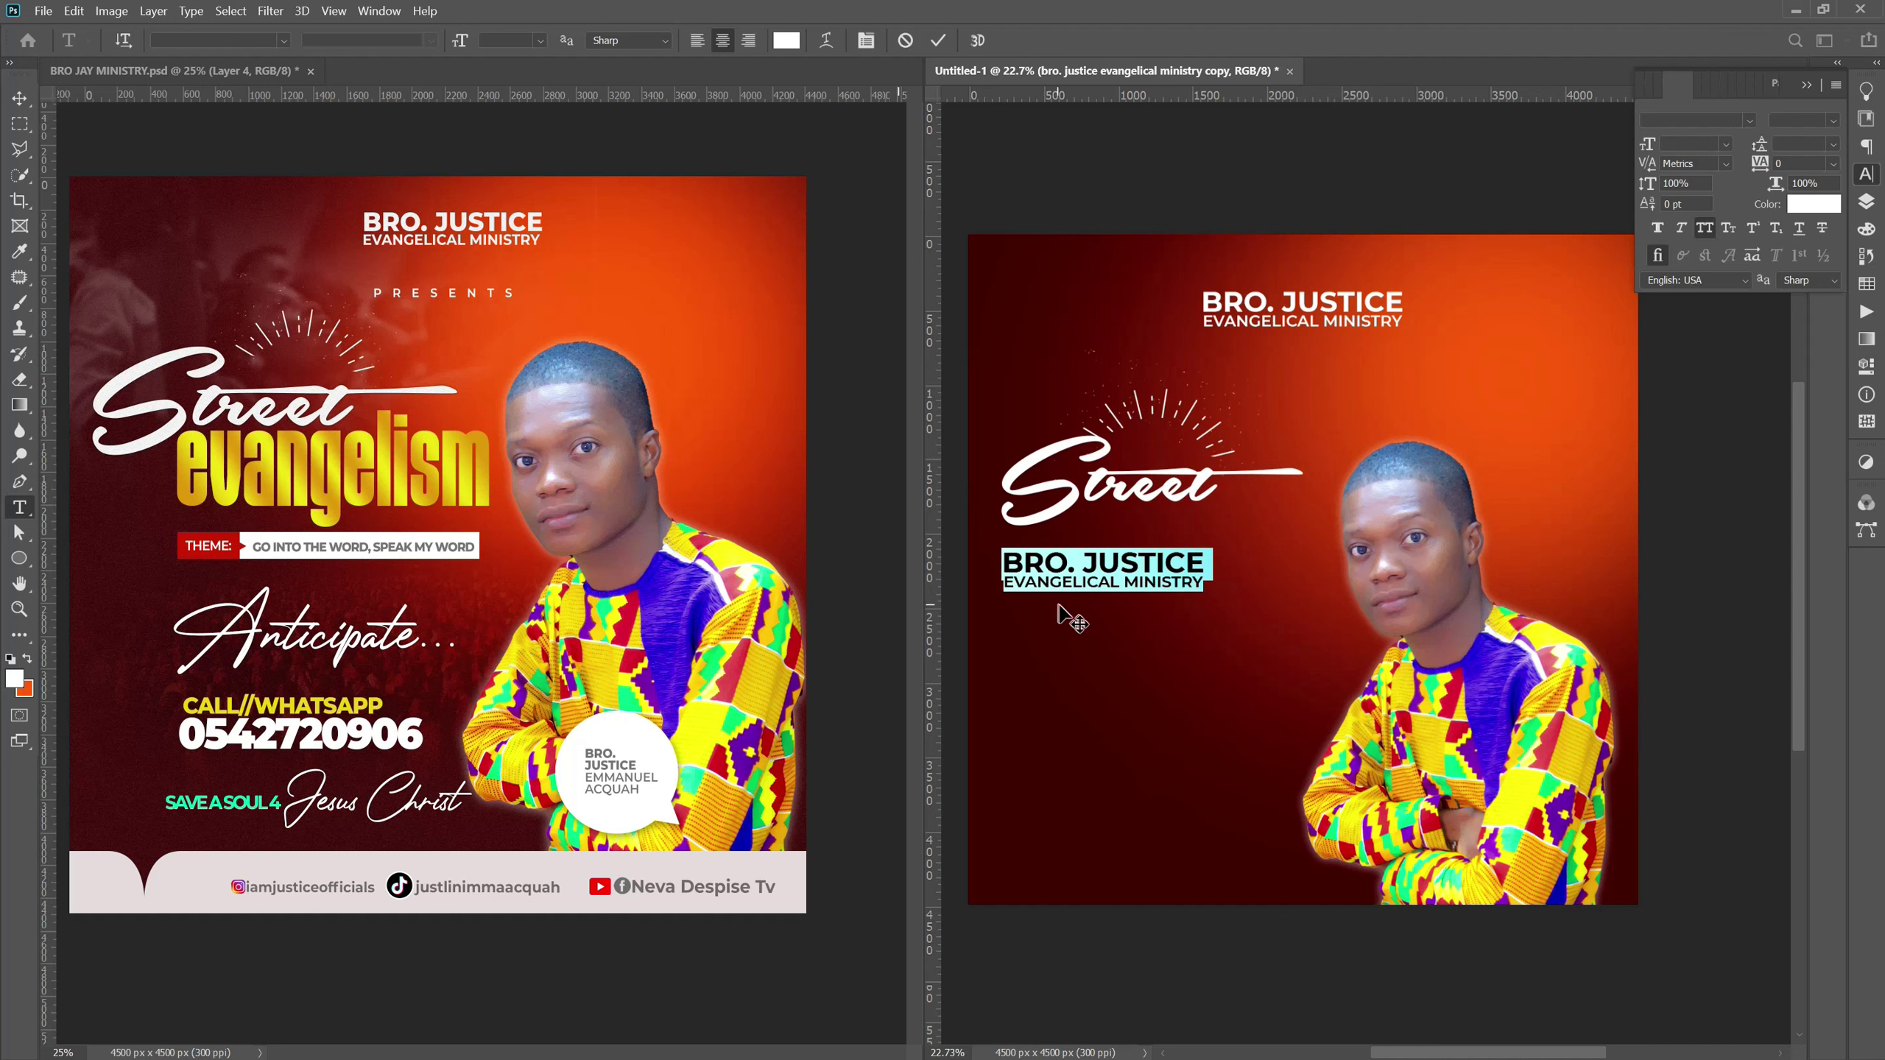
type("EV")
key("BackSpace")
key("BackSpace")
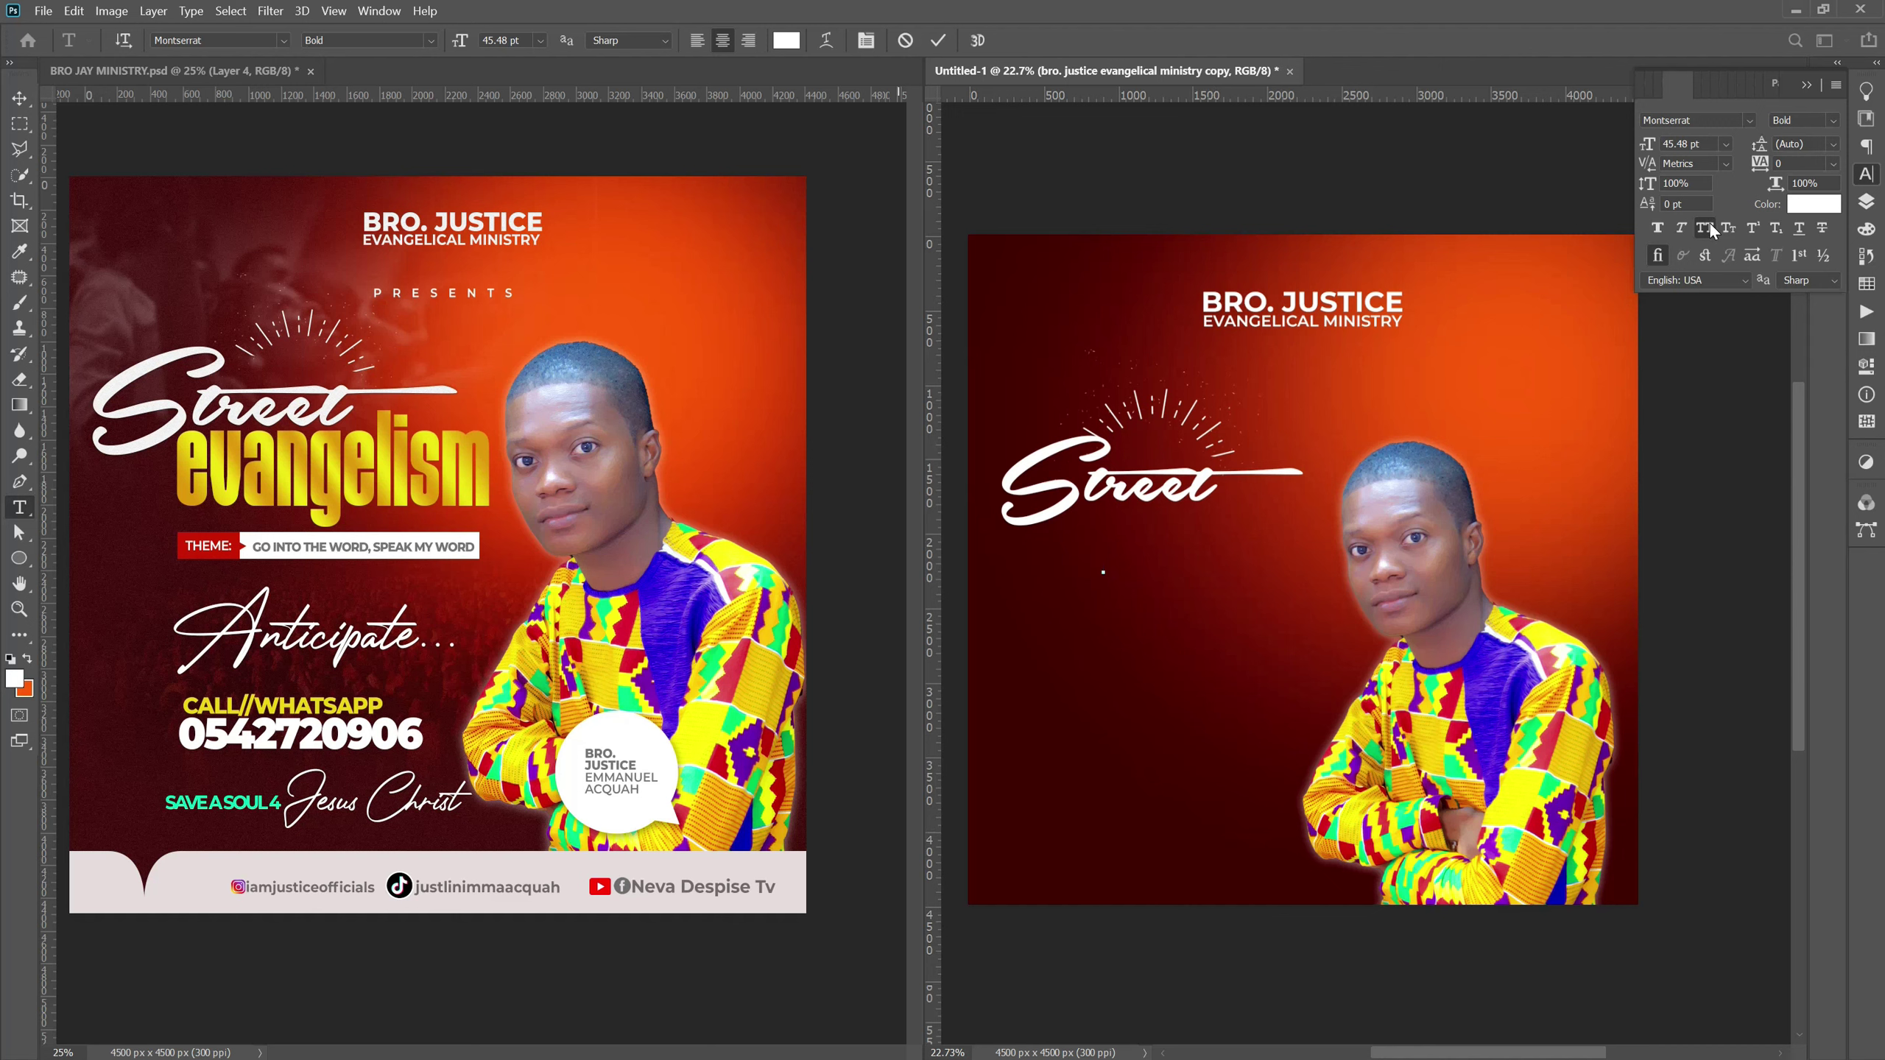
type("evagen")
key("BackSpace")
key("BackSpace")
key("BackSpace")
type("ngelism")
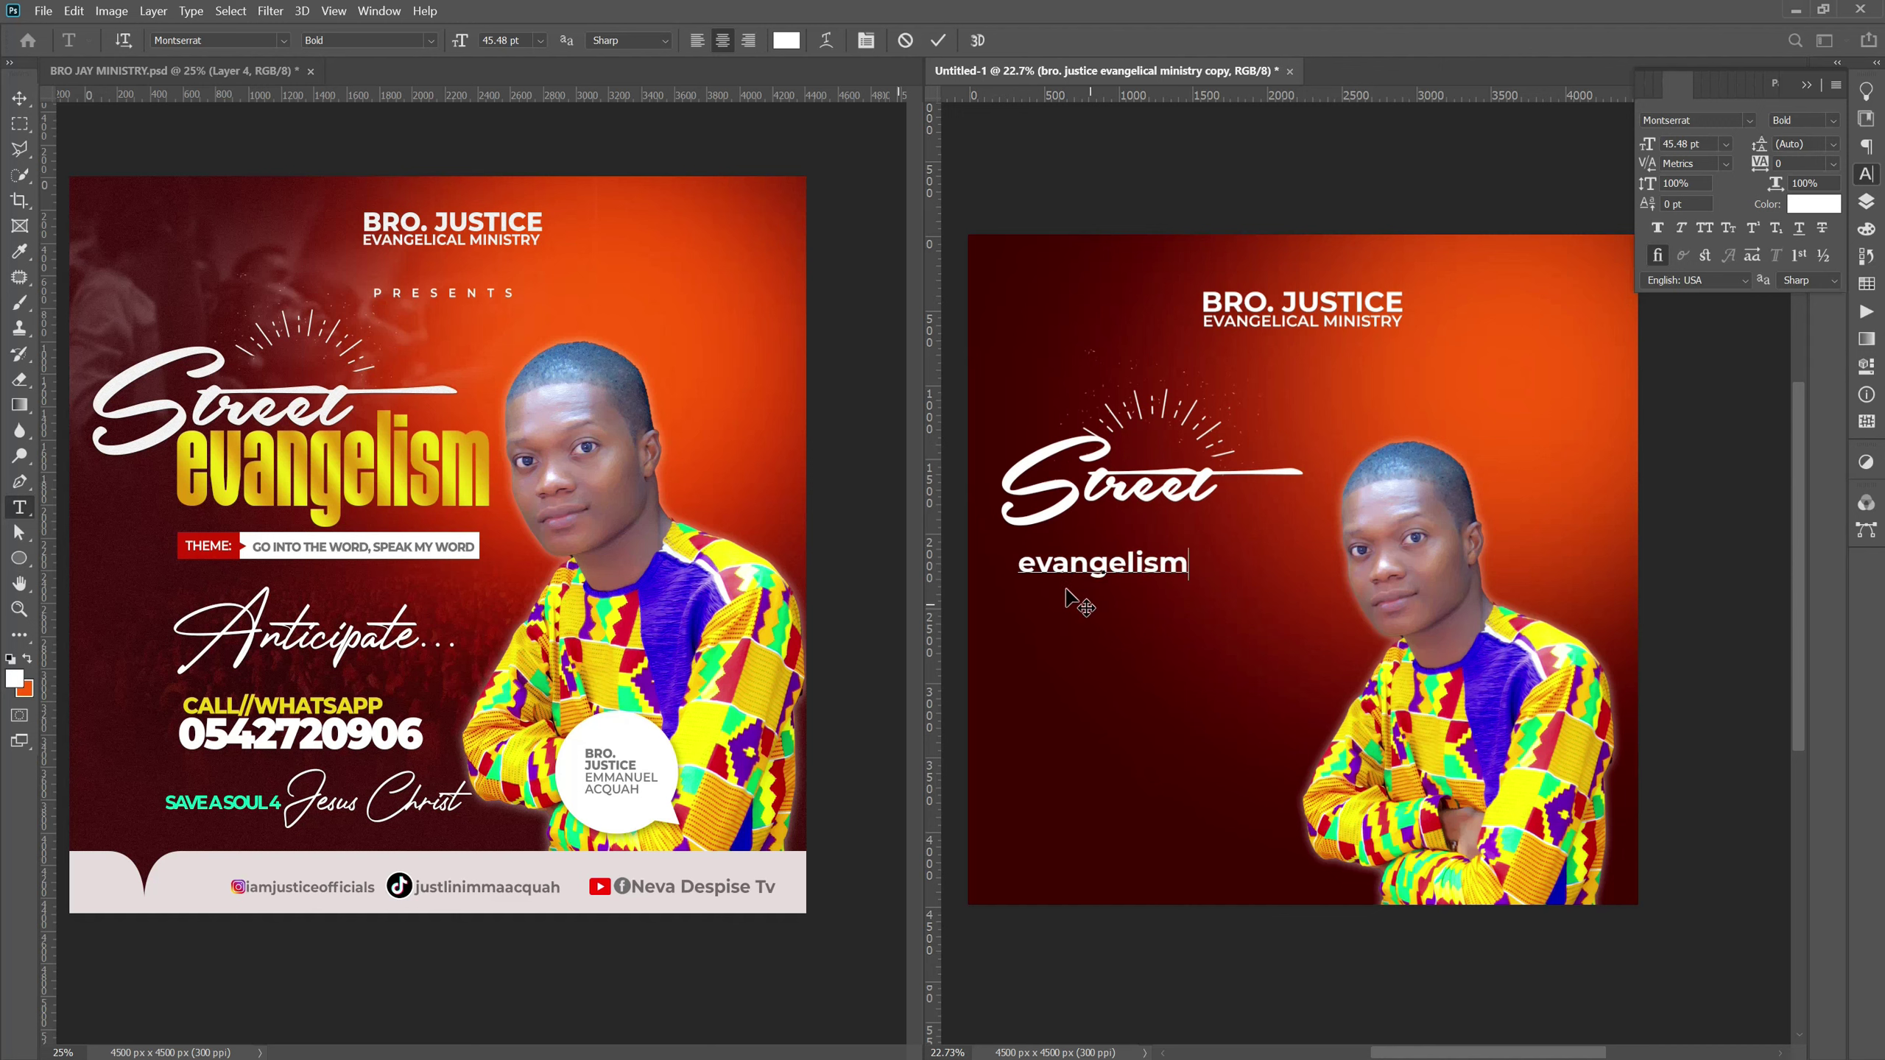
left_click(939, 36)
key("v")
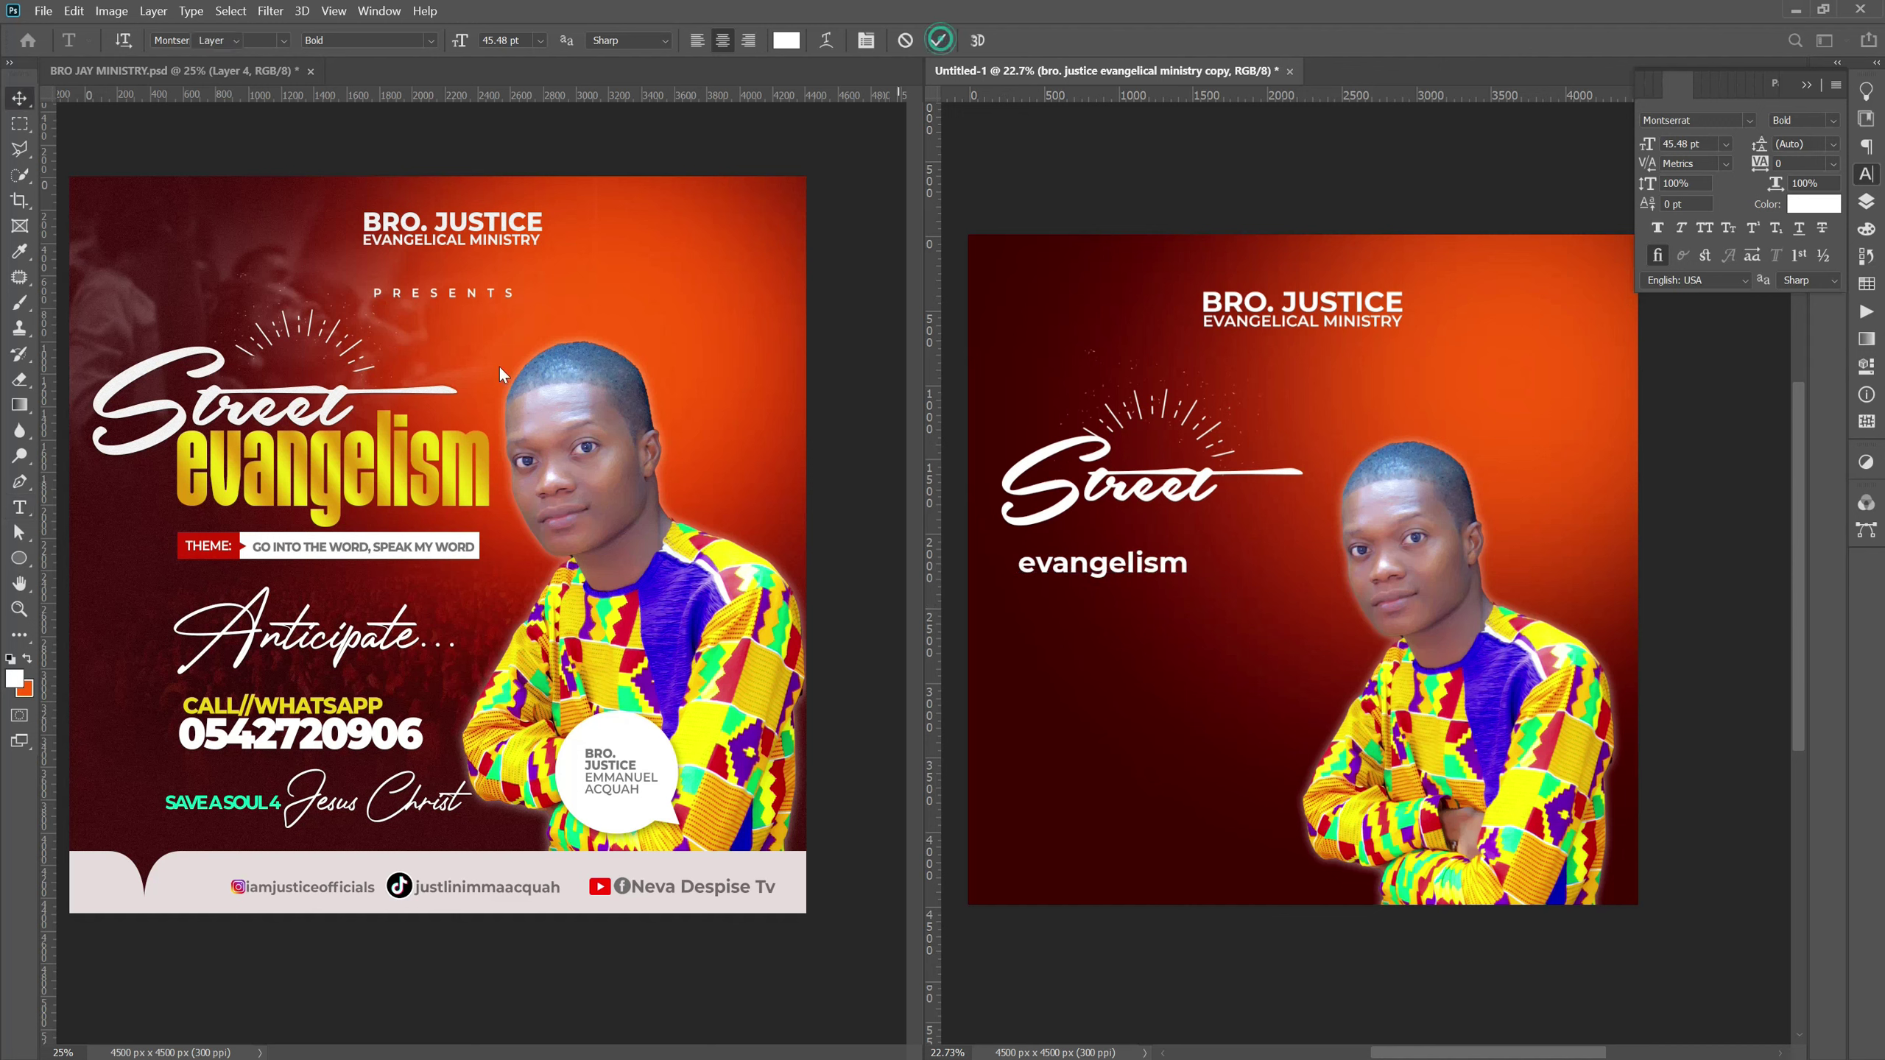
left_click(321, 511)
Check the reference font and set evangelism in MUSCULAR STRENGTH Bold.
left_click(320, 513)
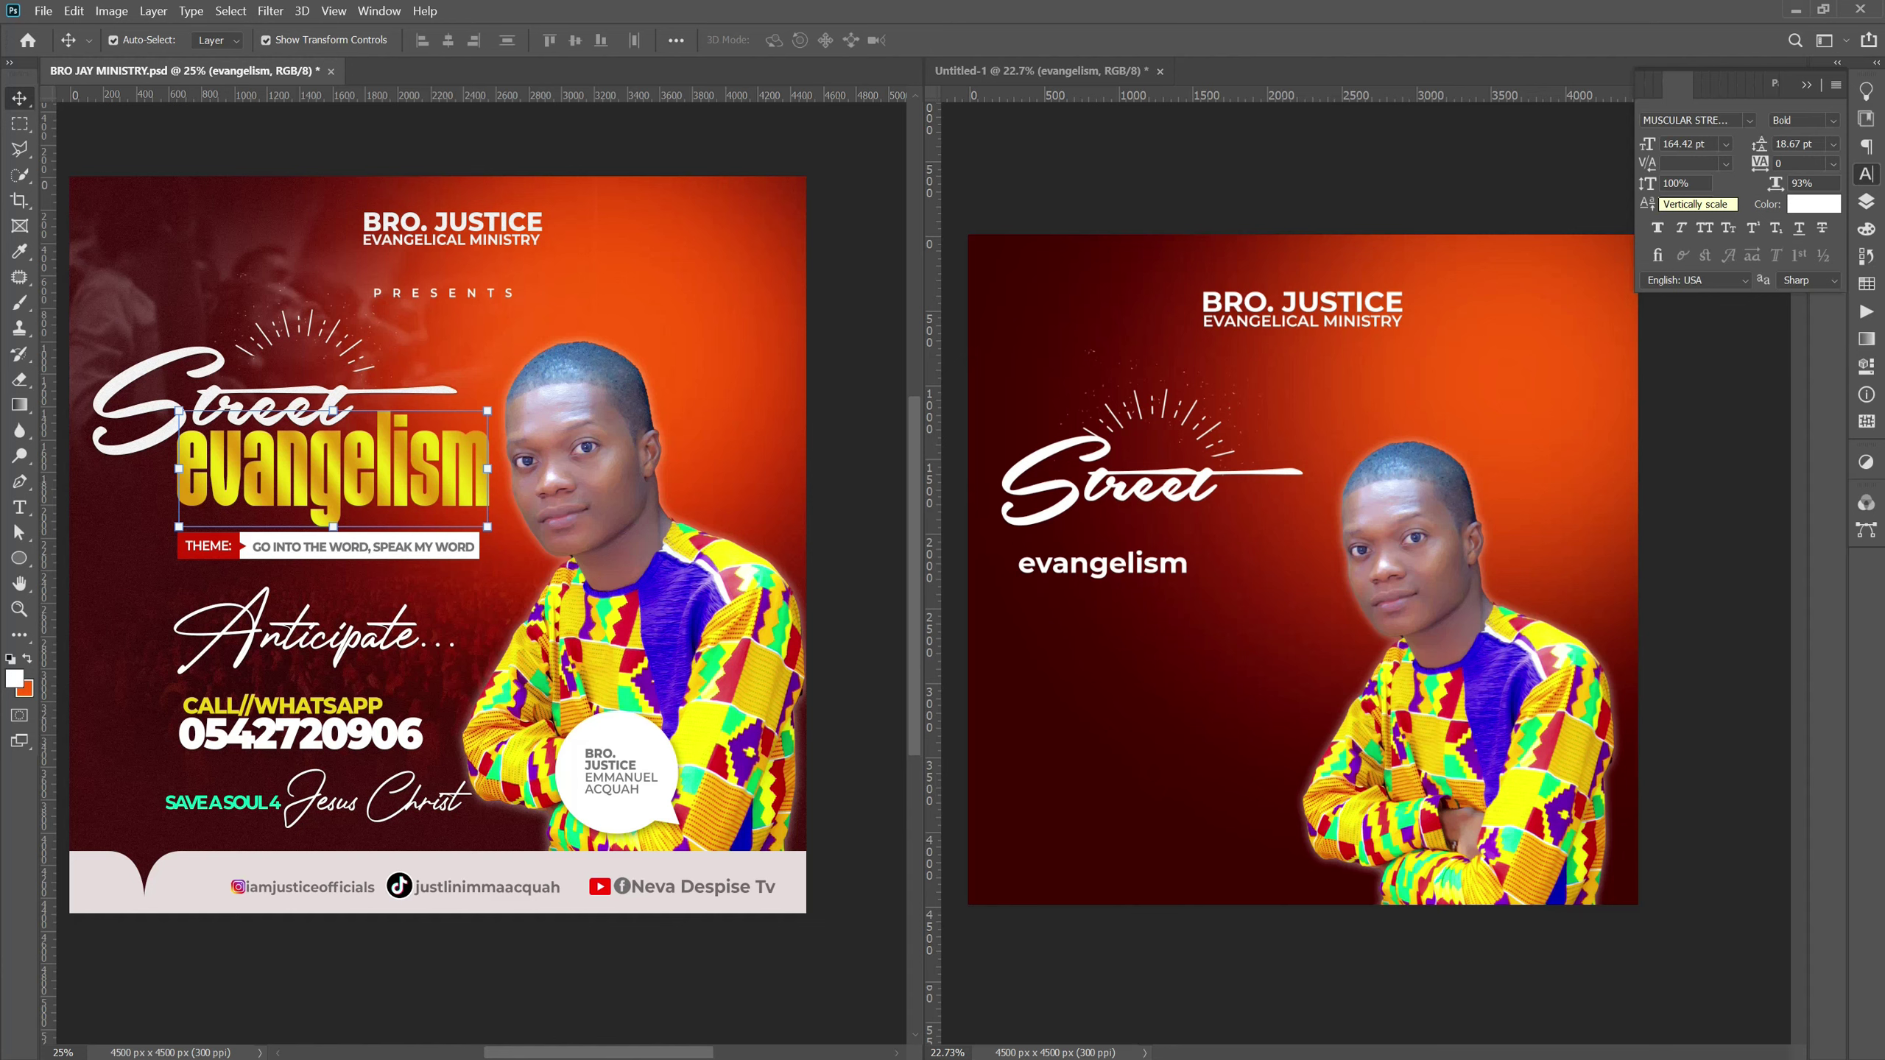
left_click(1746, 120)
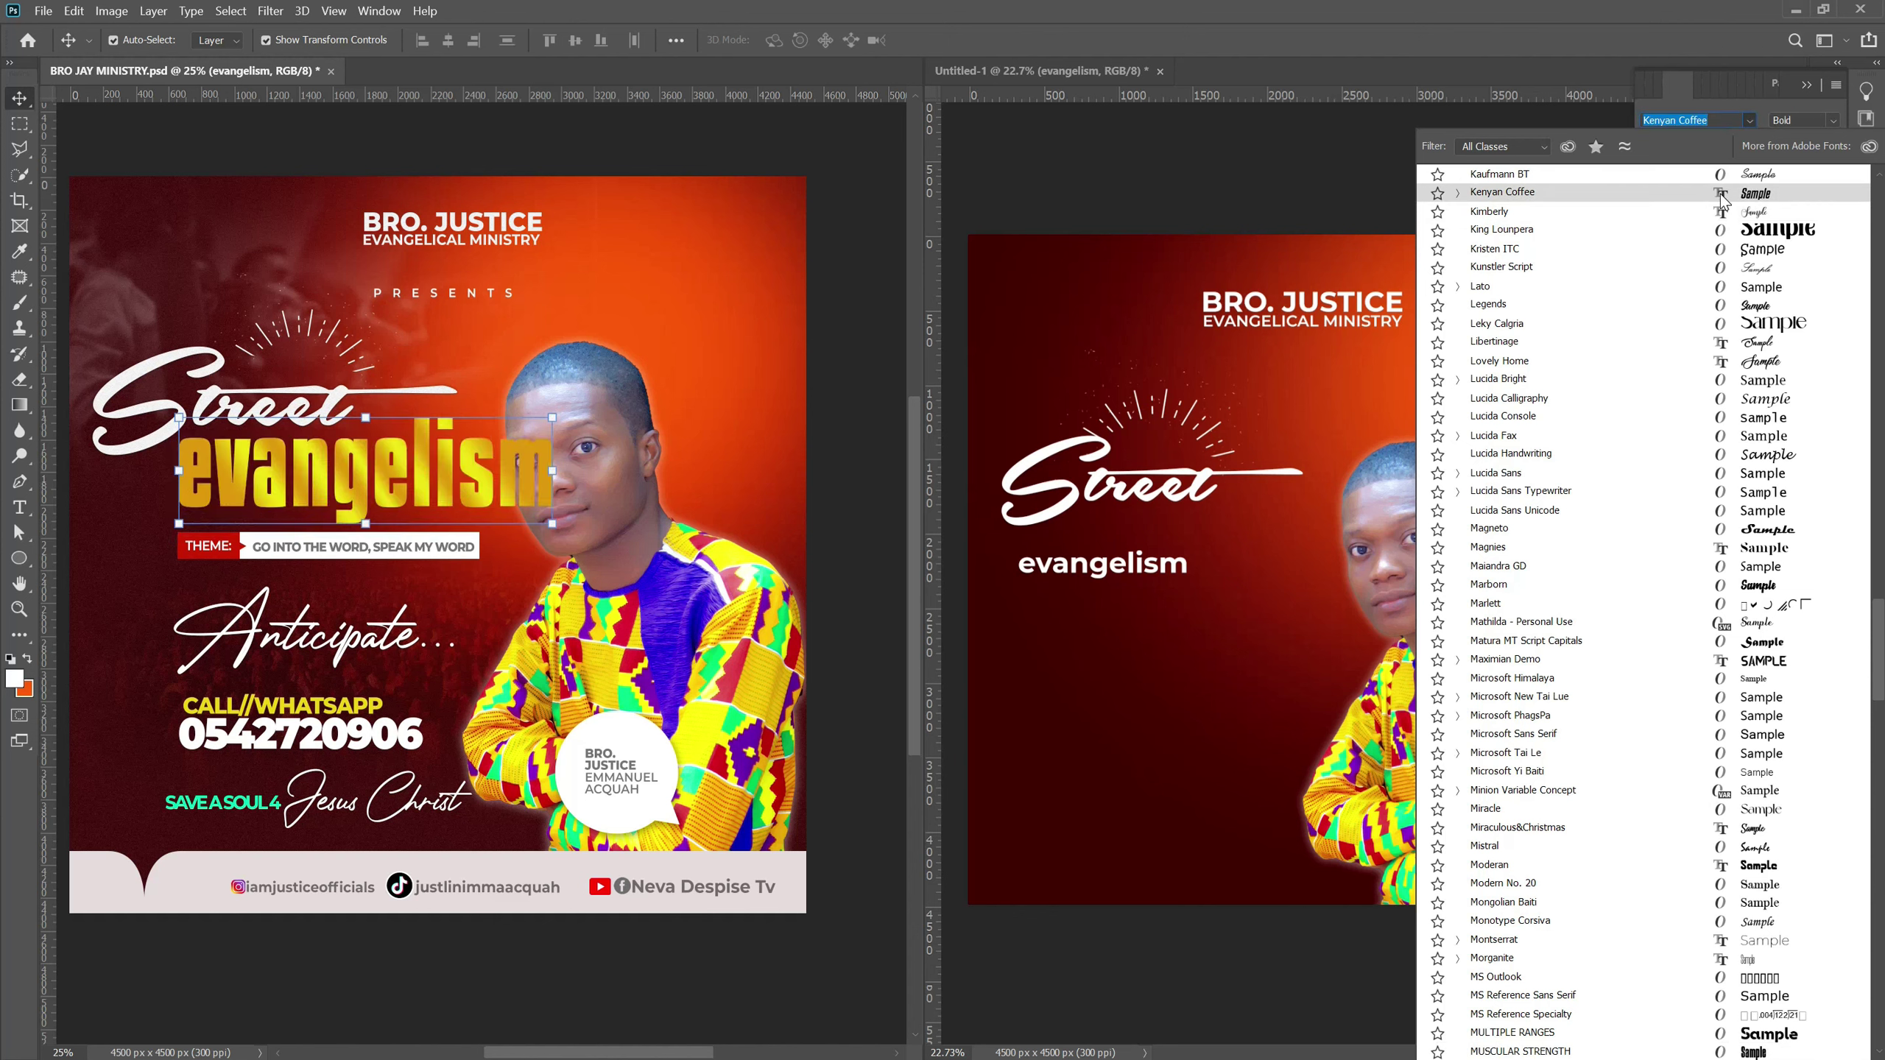
left_click(1264, 162)
double_click(1073, 571)
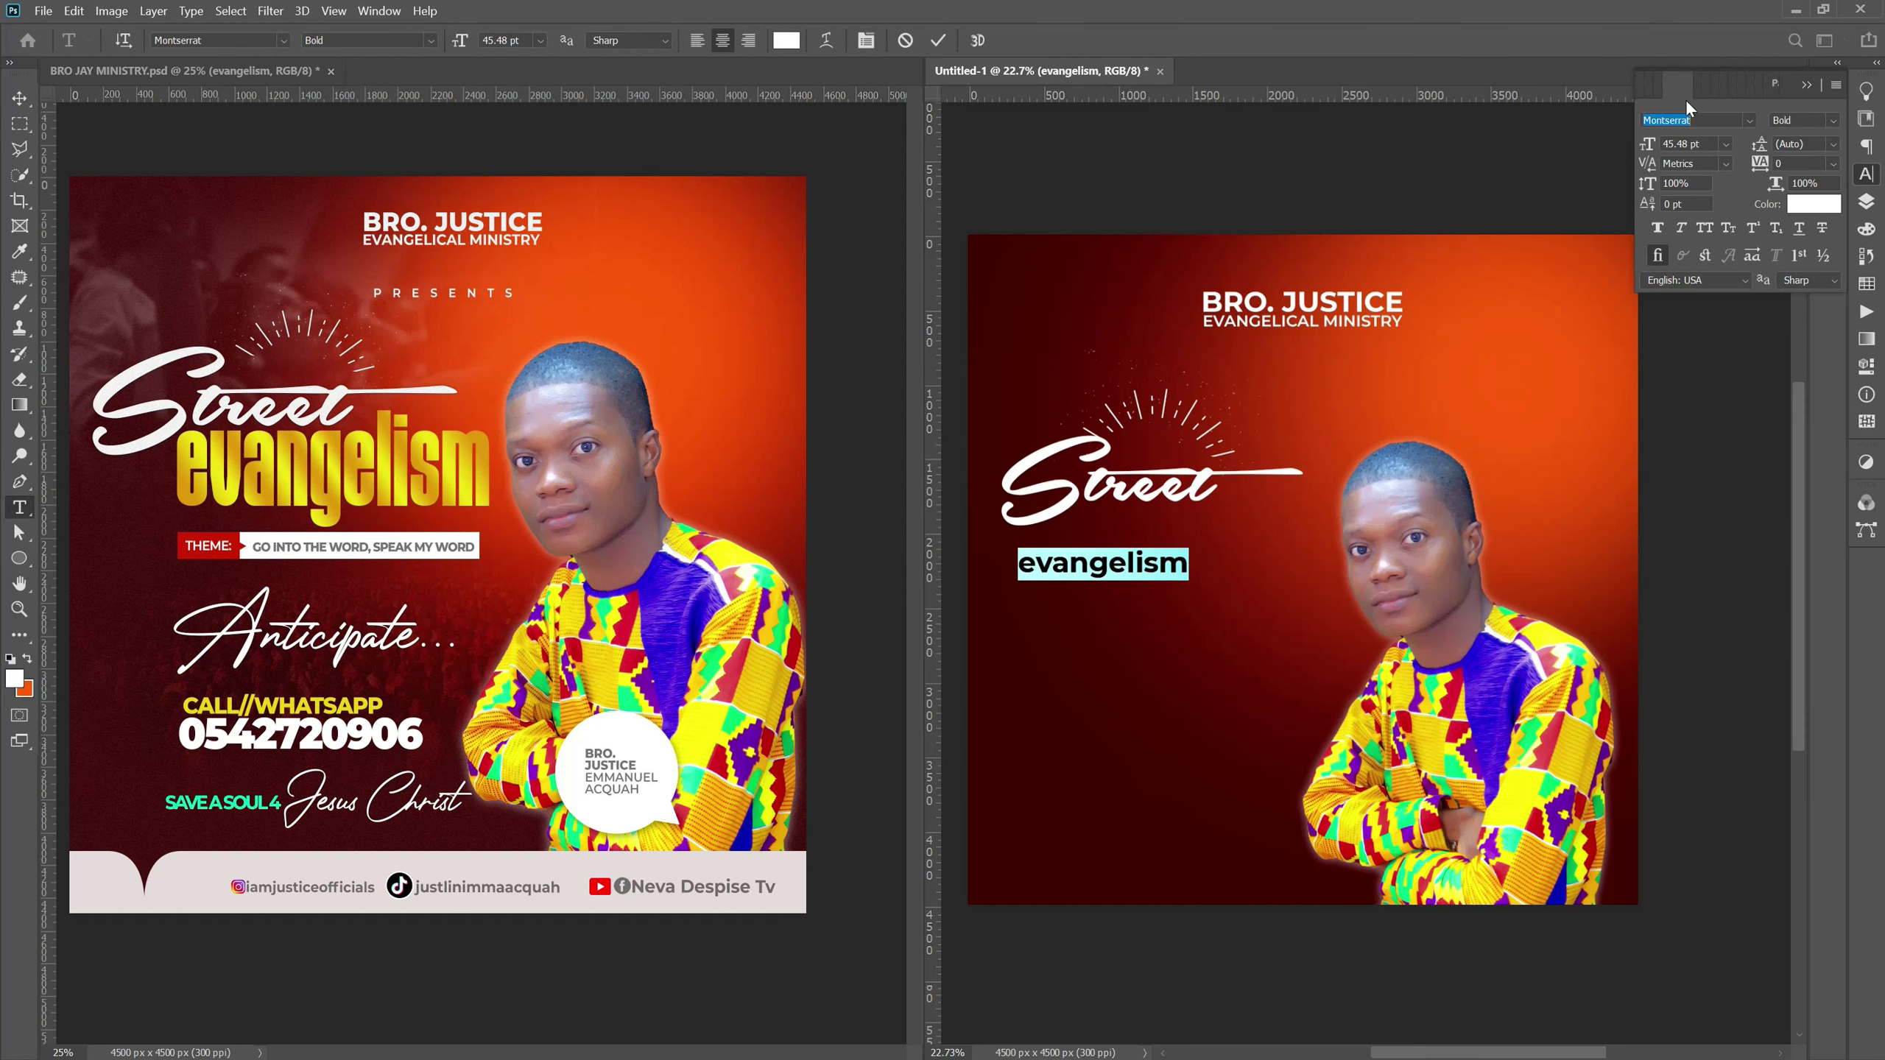
type("mus")
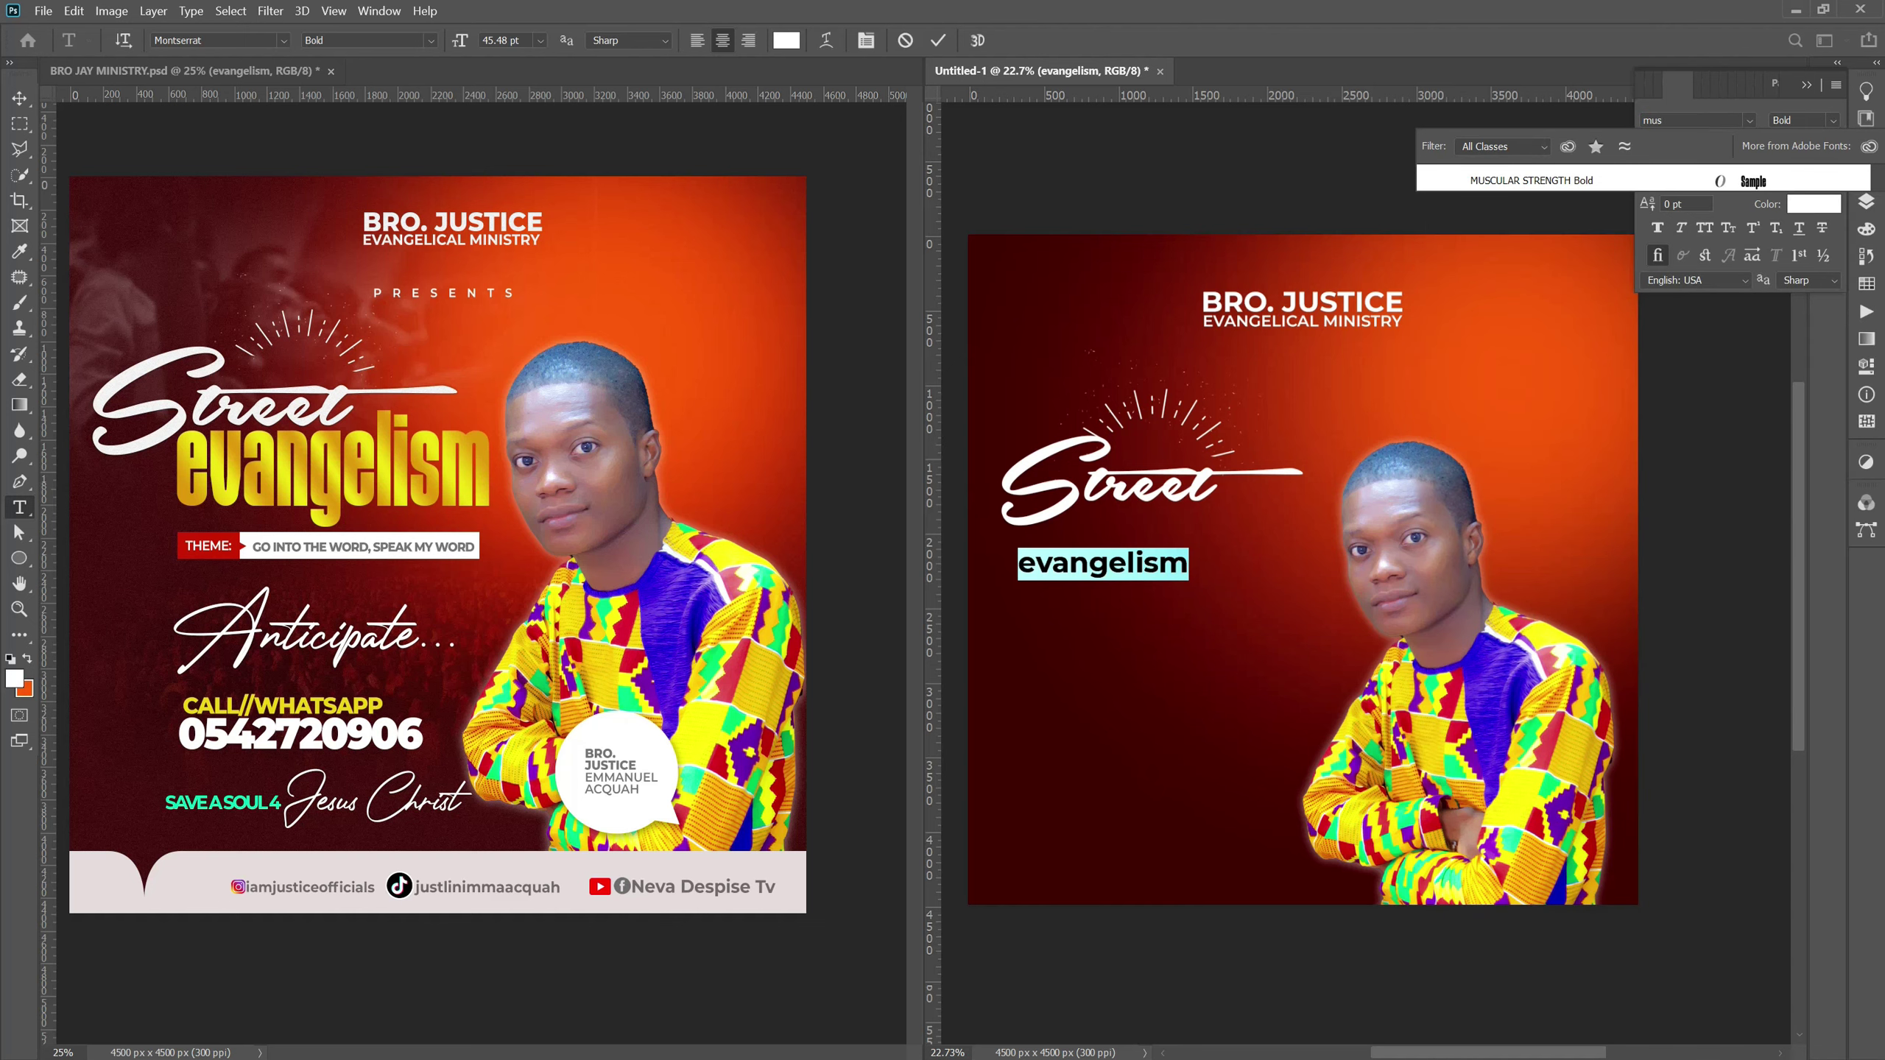
left_click(1493, 184)
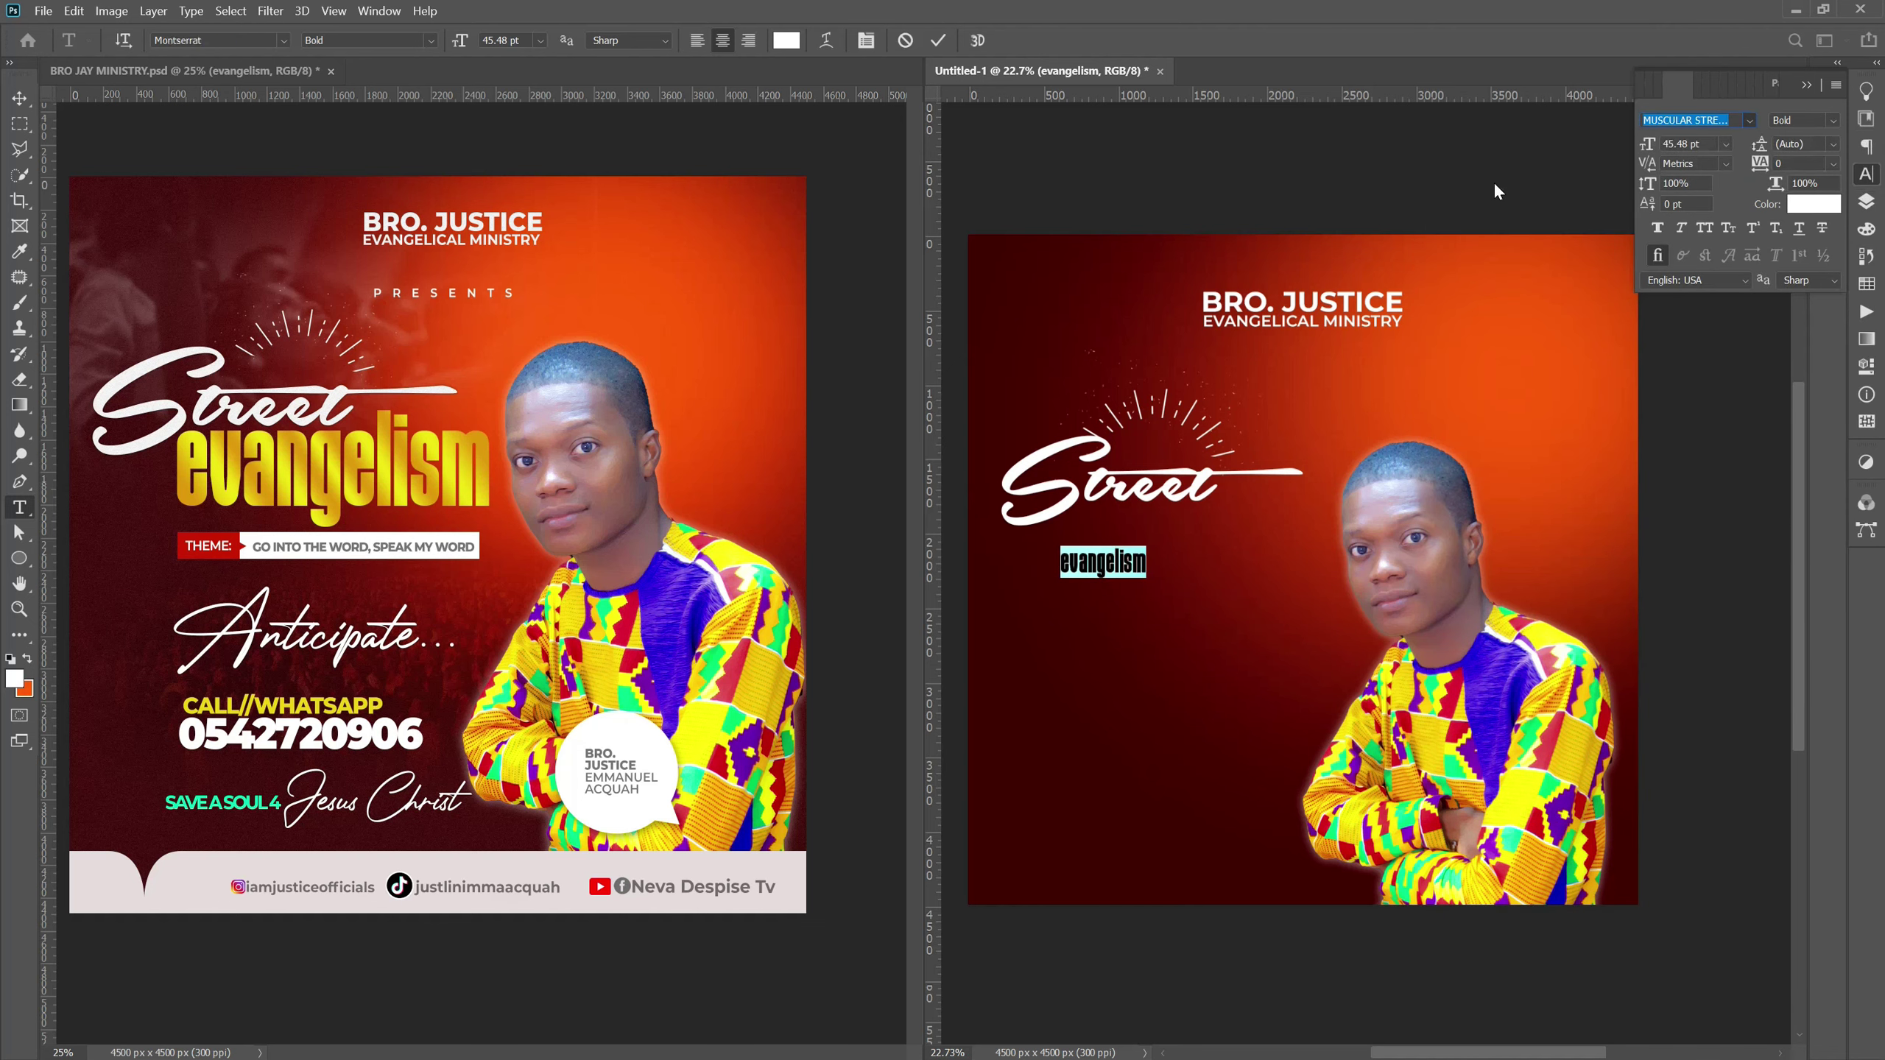
left_click(939, 40)
Enlarge evangelism to about 282% and move it beneath the Street script.
key("v")
key("ctrl+t")
left_click_drag(1146, 583, 1302, 636)
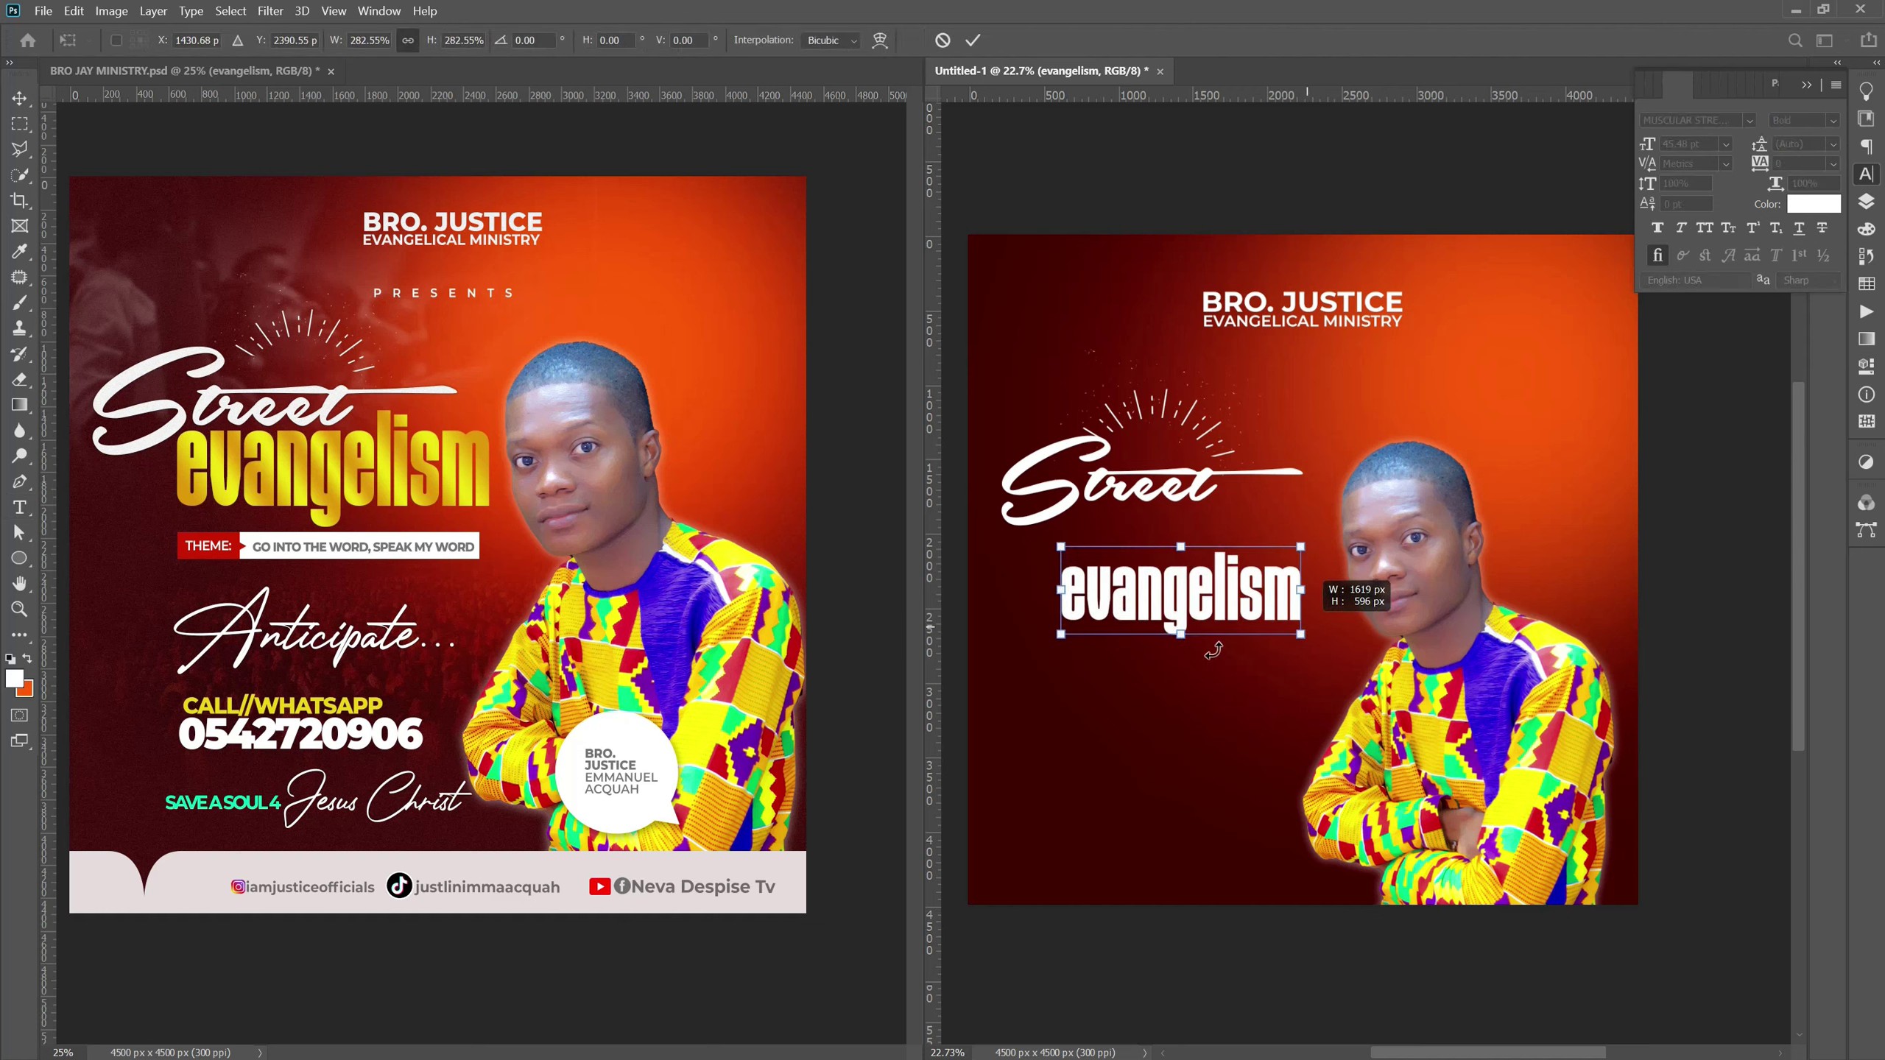
key("Return")
left_click_drag(1097, 594, 1111, 551)
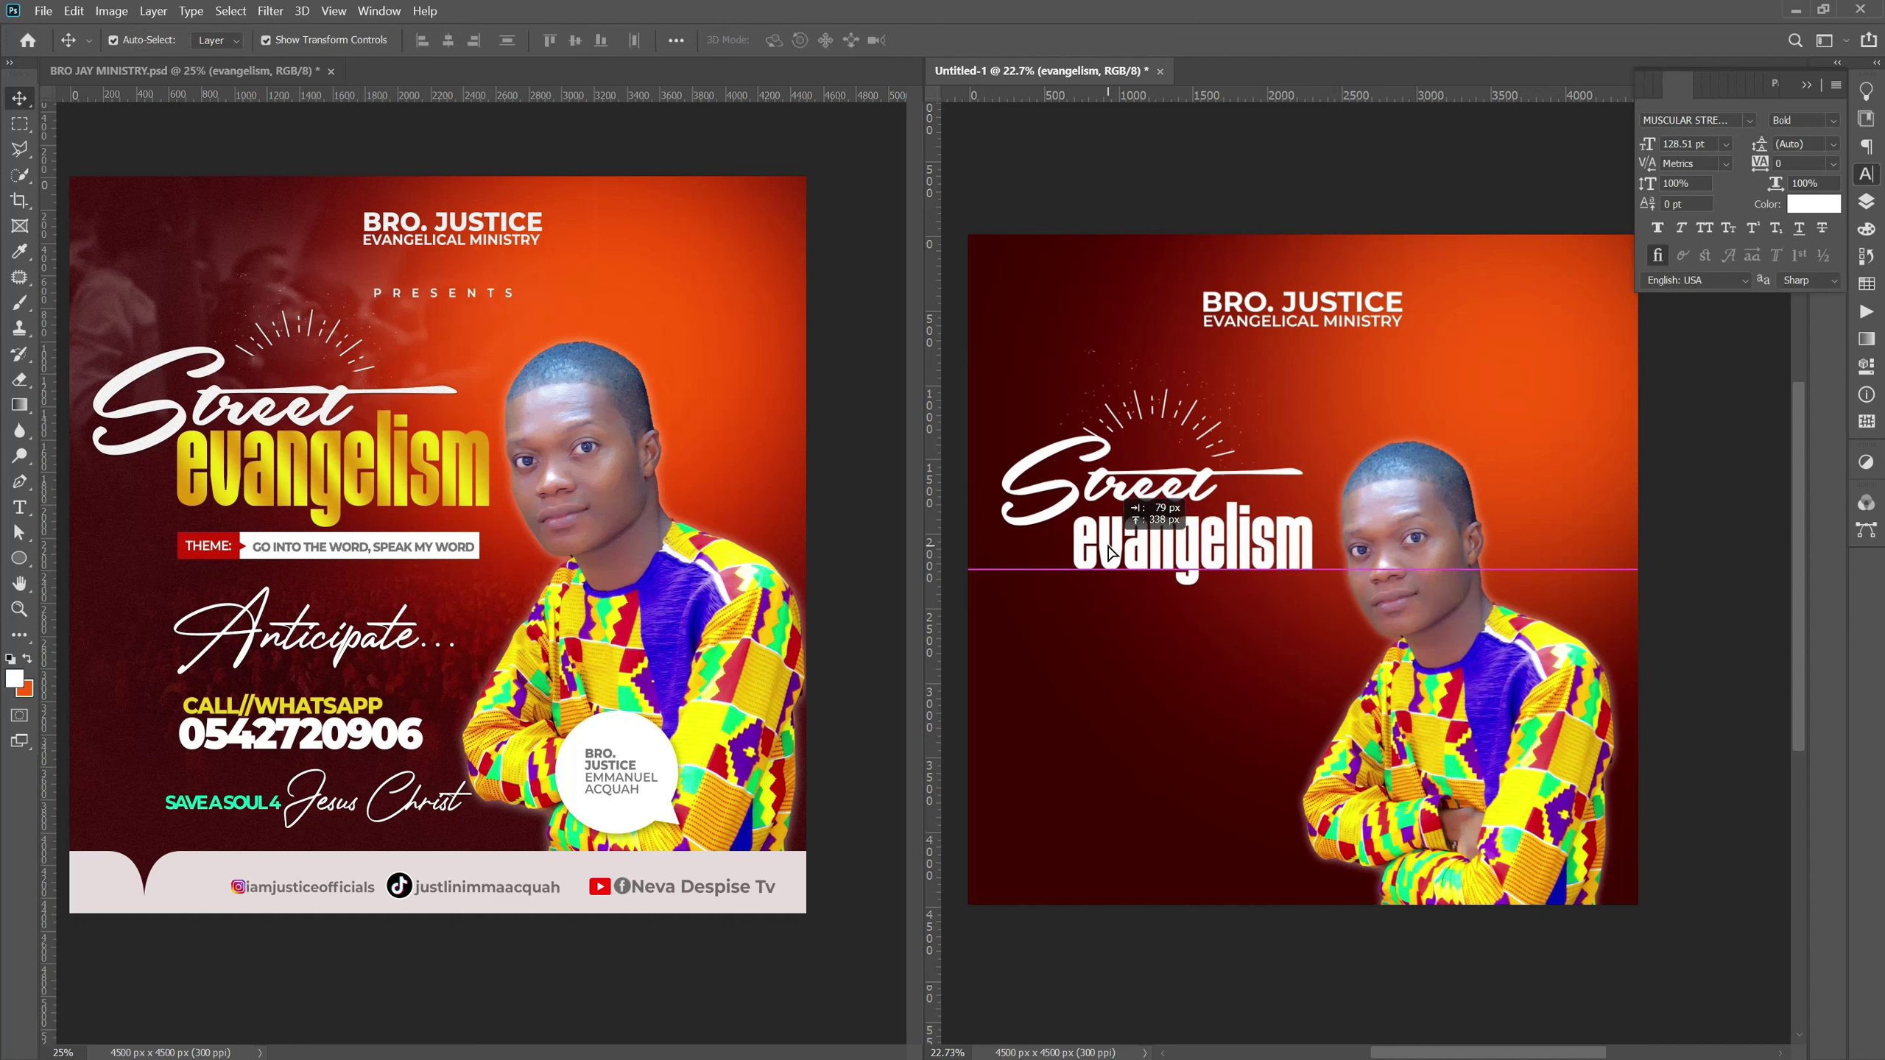
left_click_drag(1109, 551, 1107, 555)
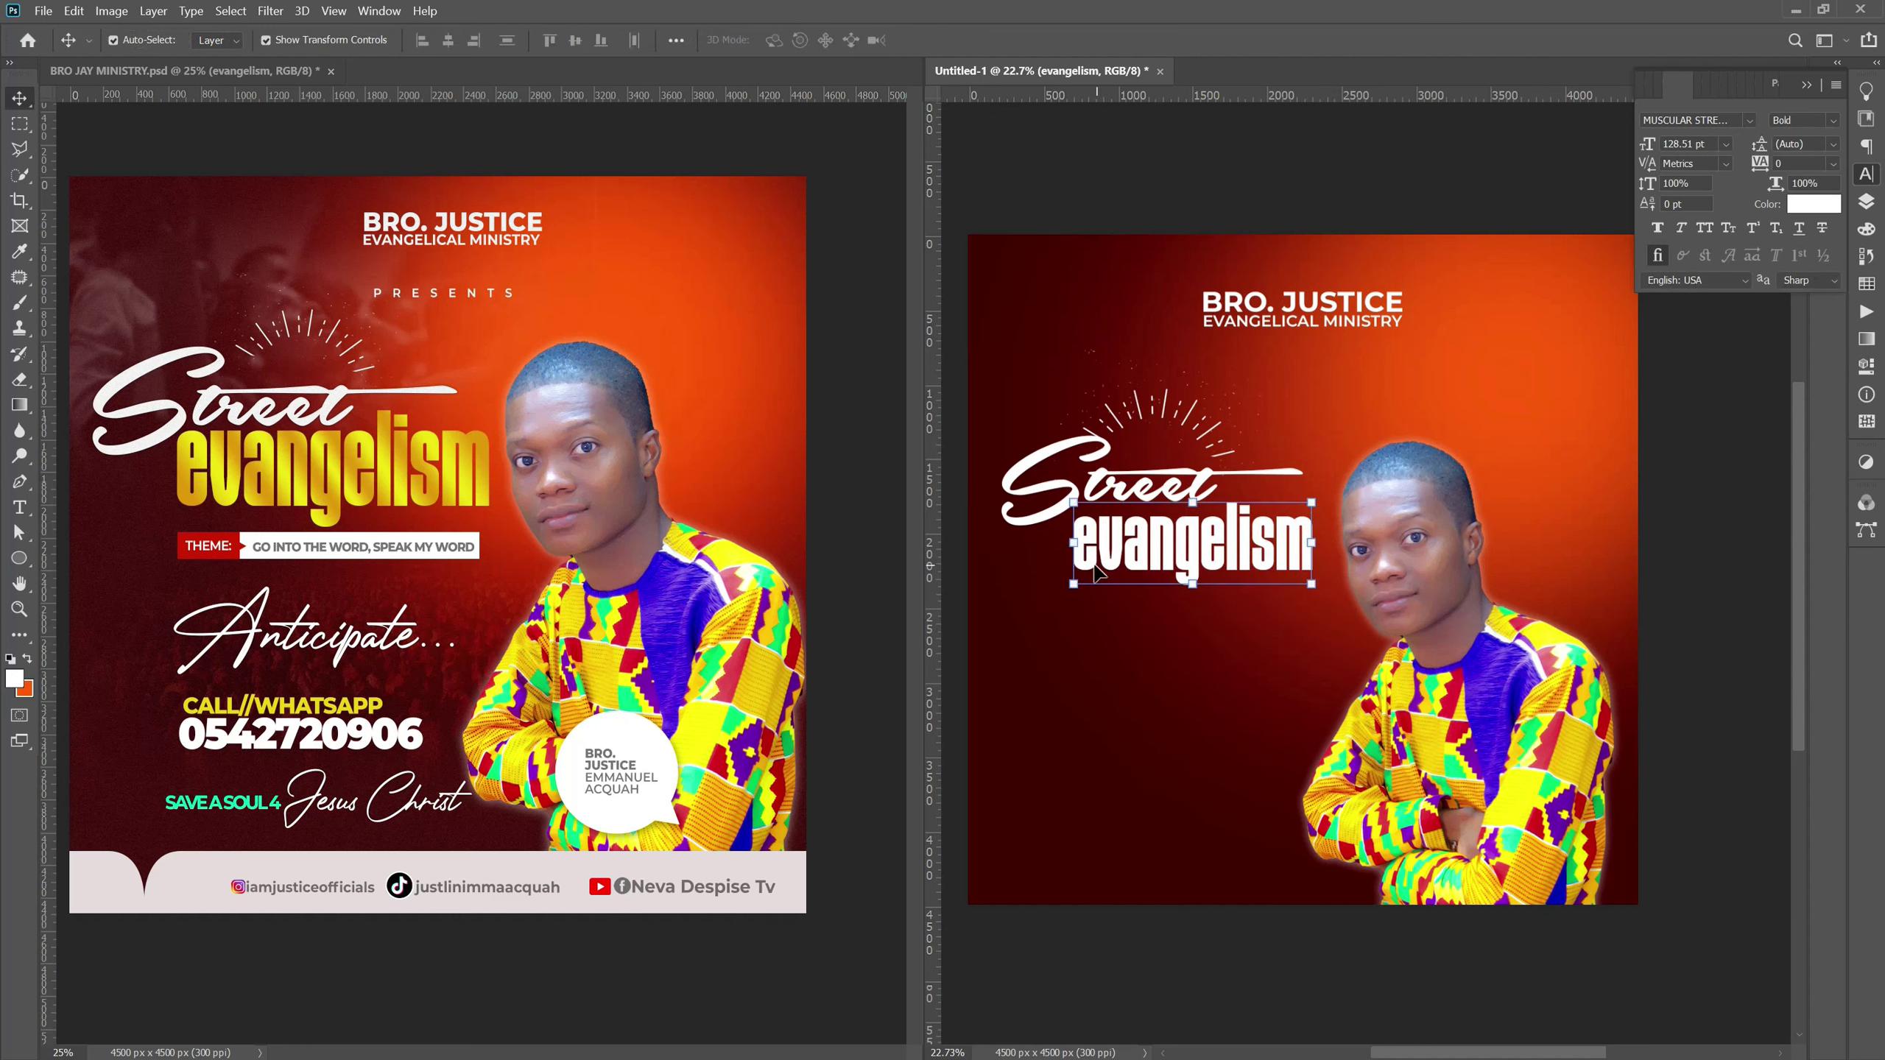
Zoom in and fine-tune evangelism's size and position under Street, then deselect.
key("ctrl+plus")
key("ctrl+plus")
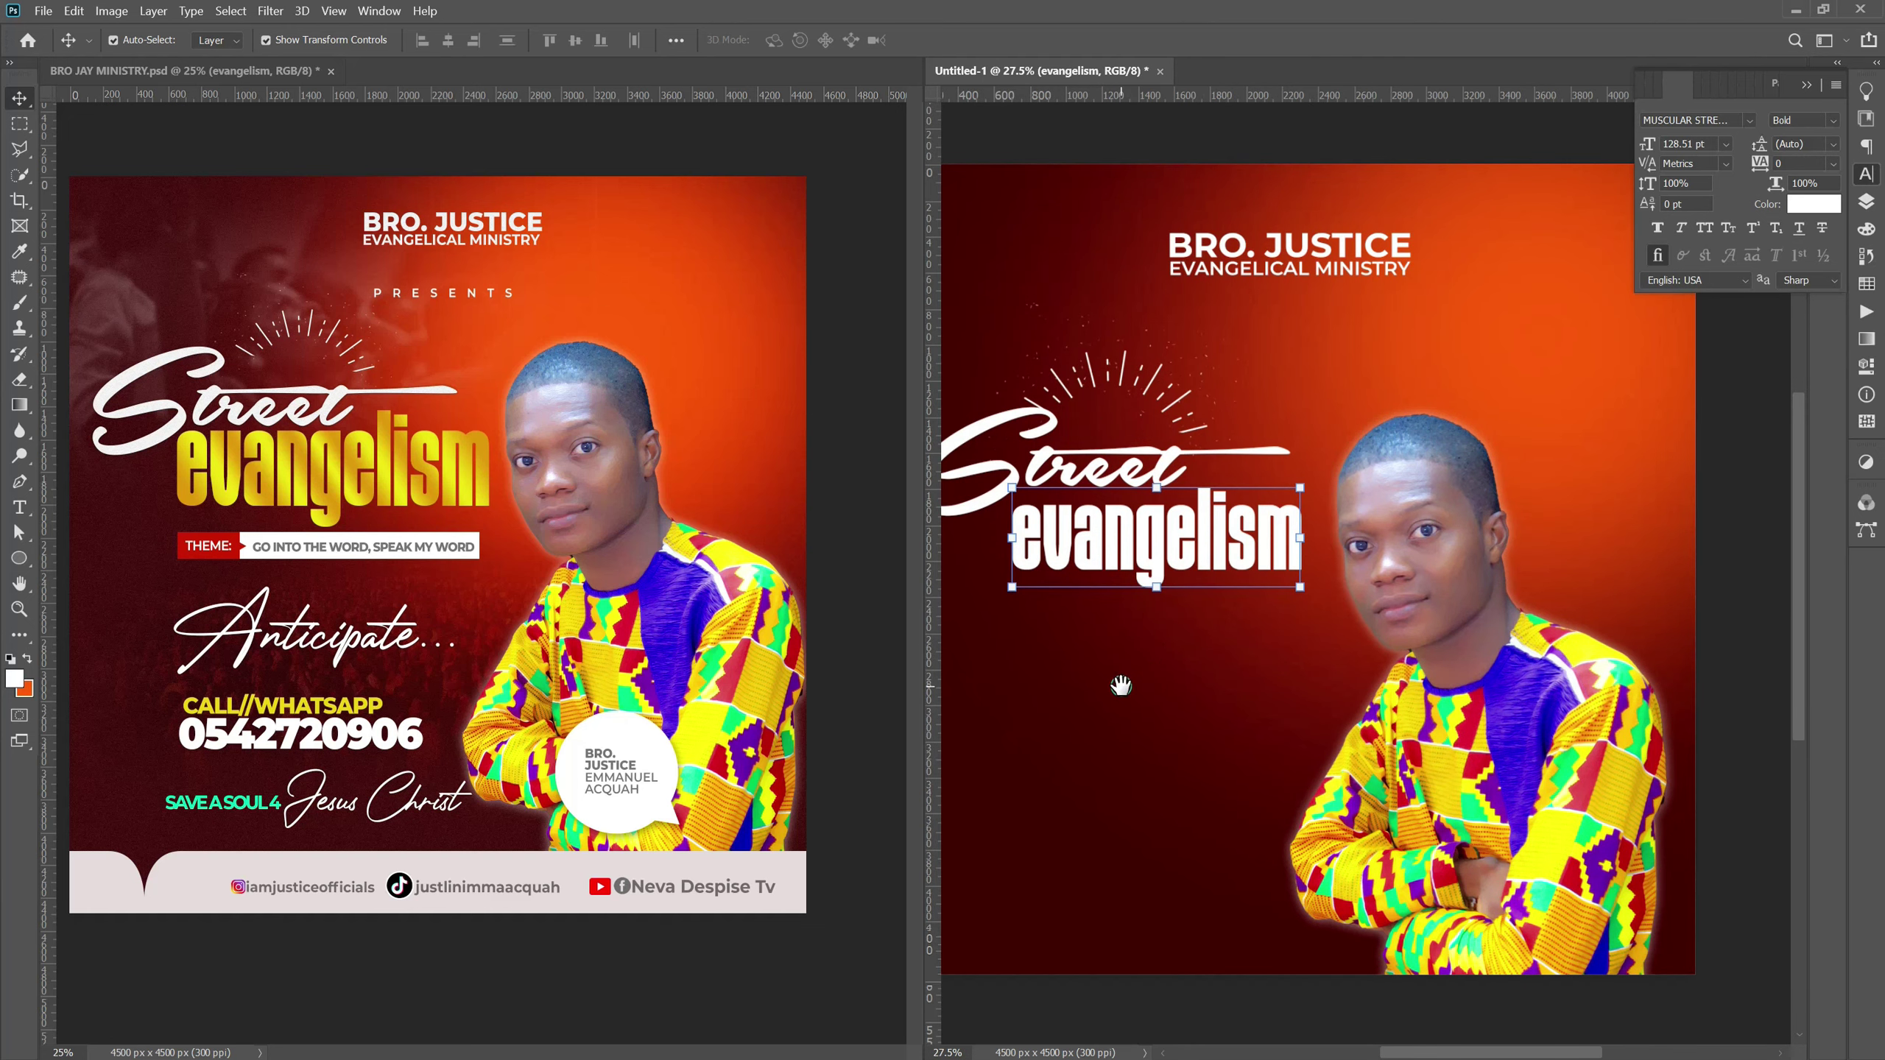
left_click_drag(1135, 687, 1195, 692)
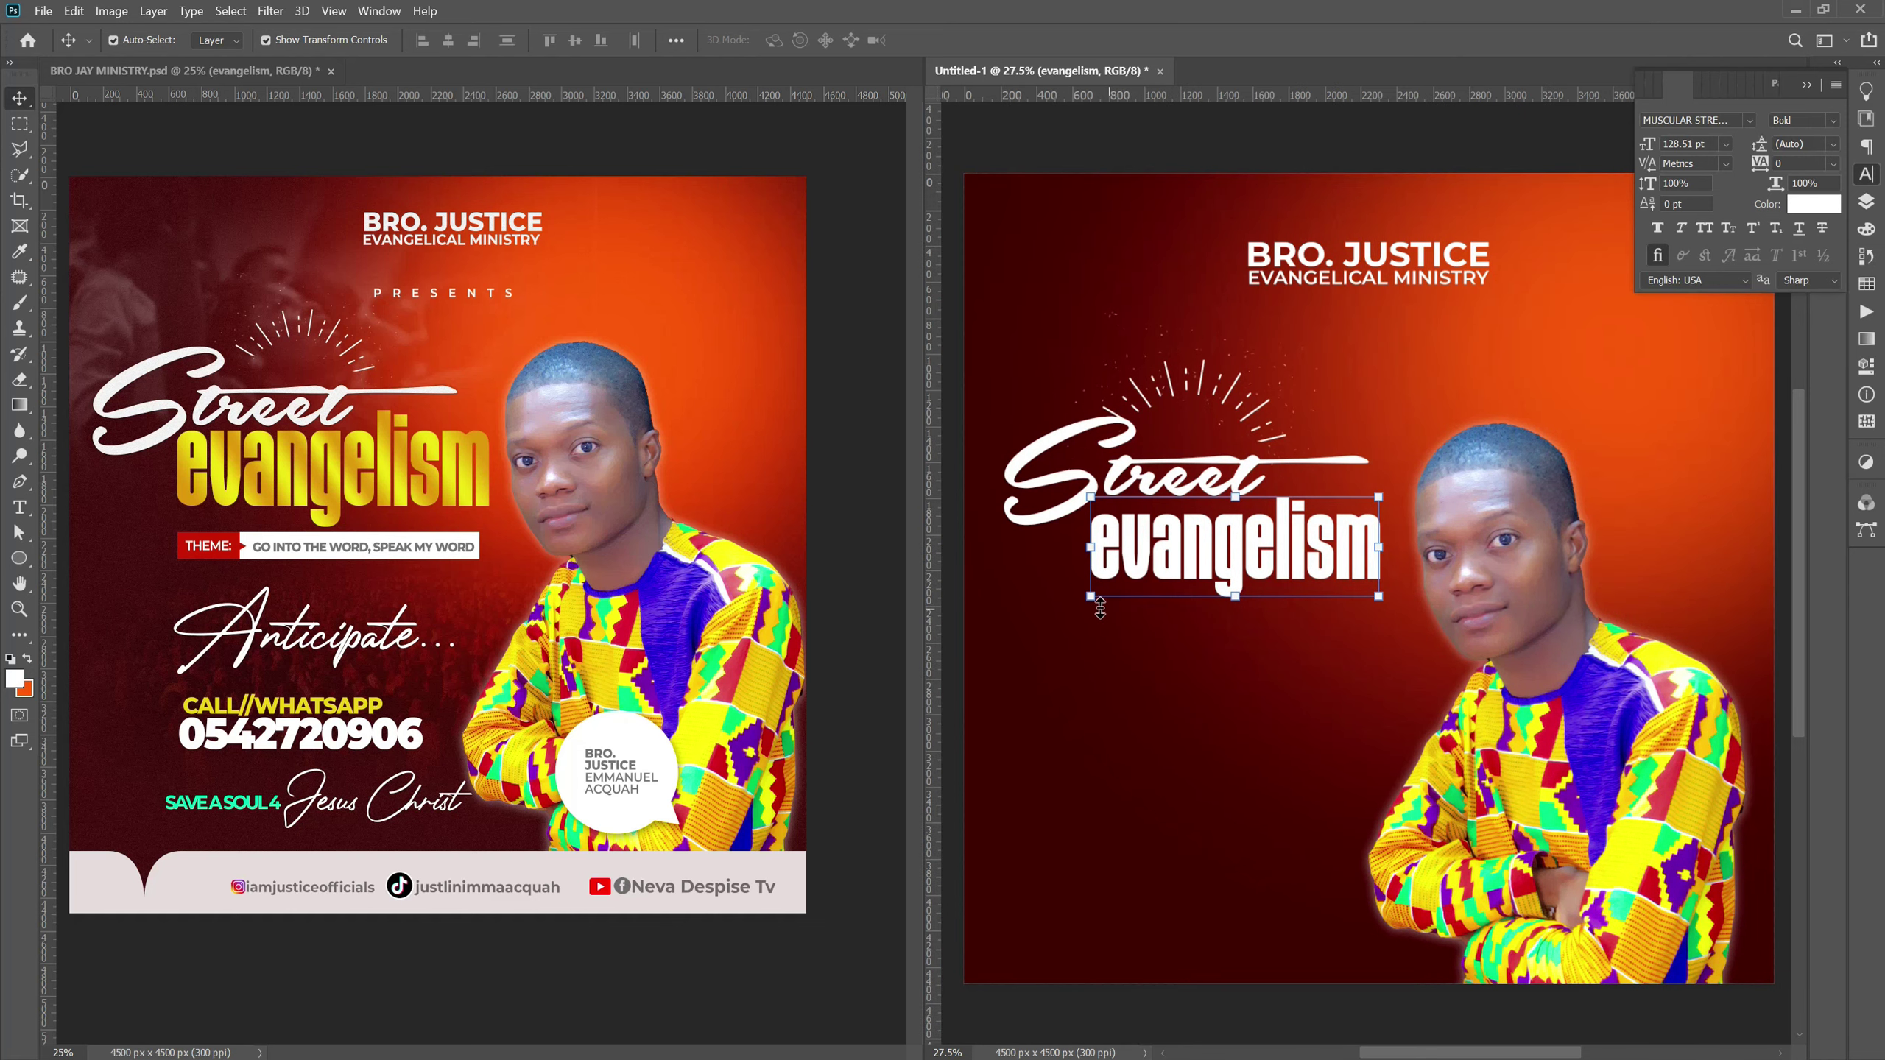
left_click_drag(1096, 606, 1076, 611)
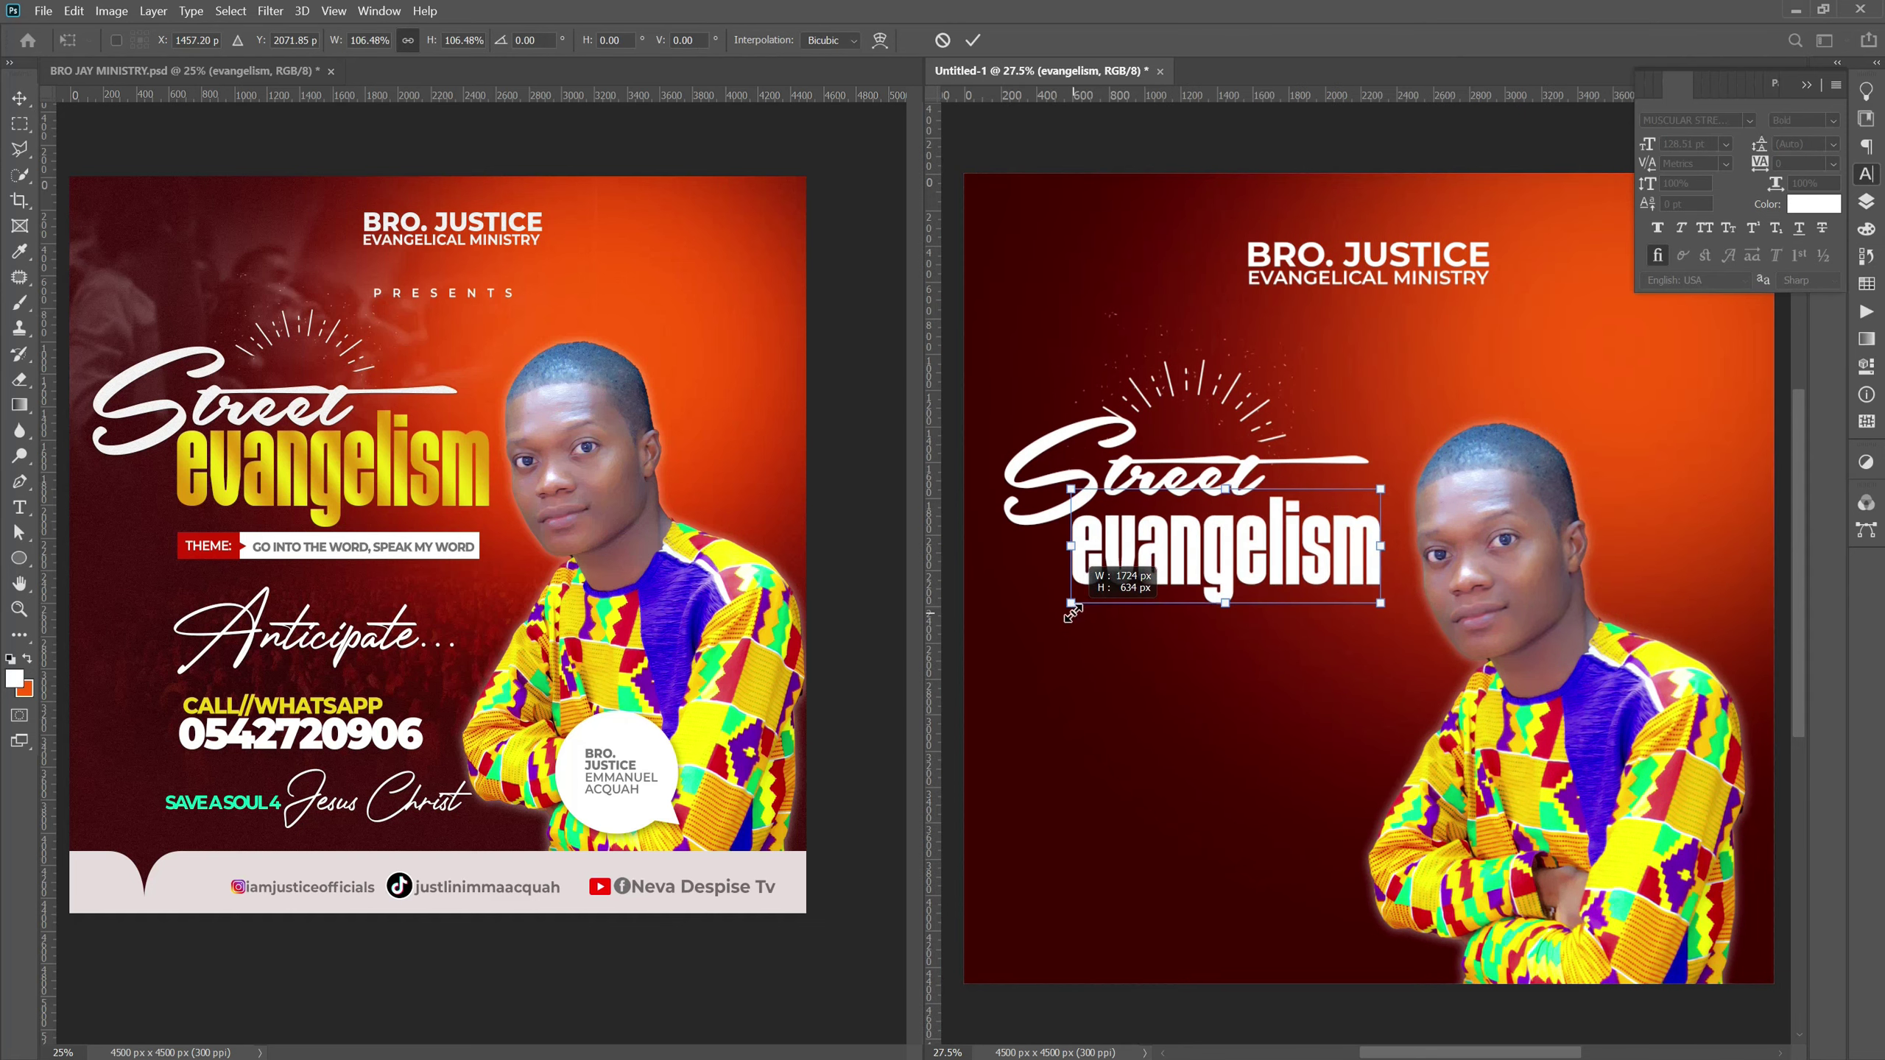
key("Return")
left_click_drag(1191, 576, 1187, 551)
left_click(1102, 687)
left_click(1146, 122)
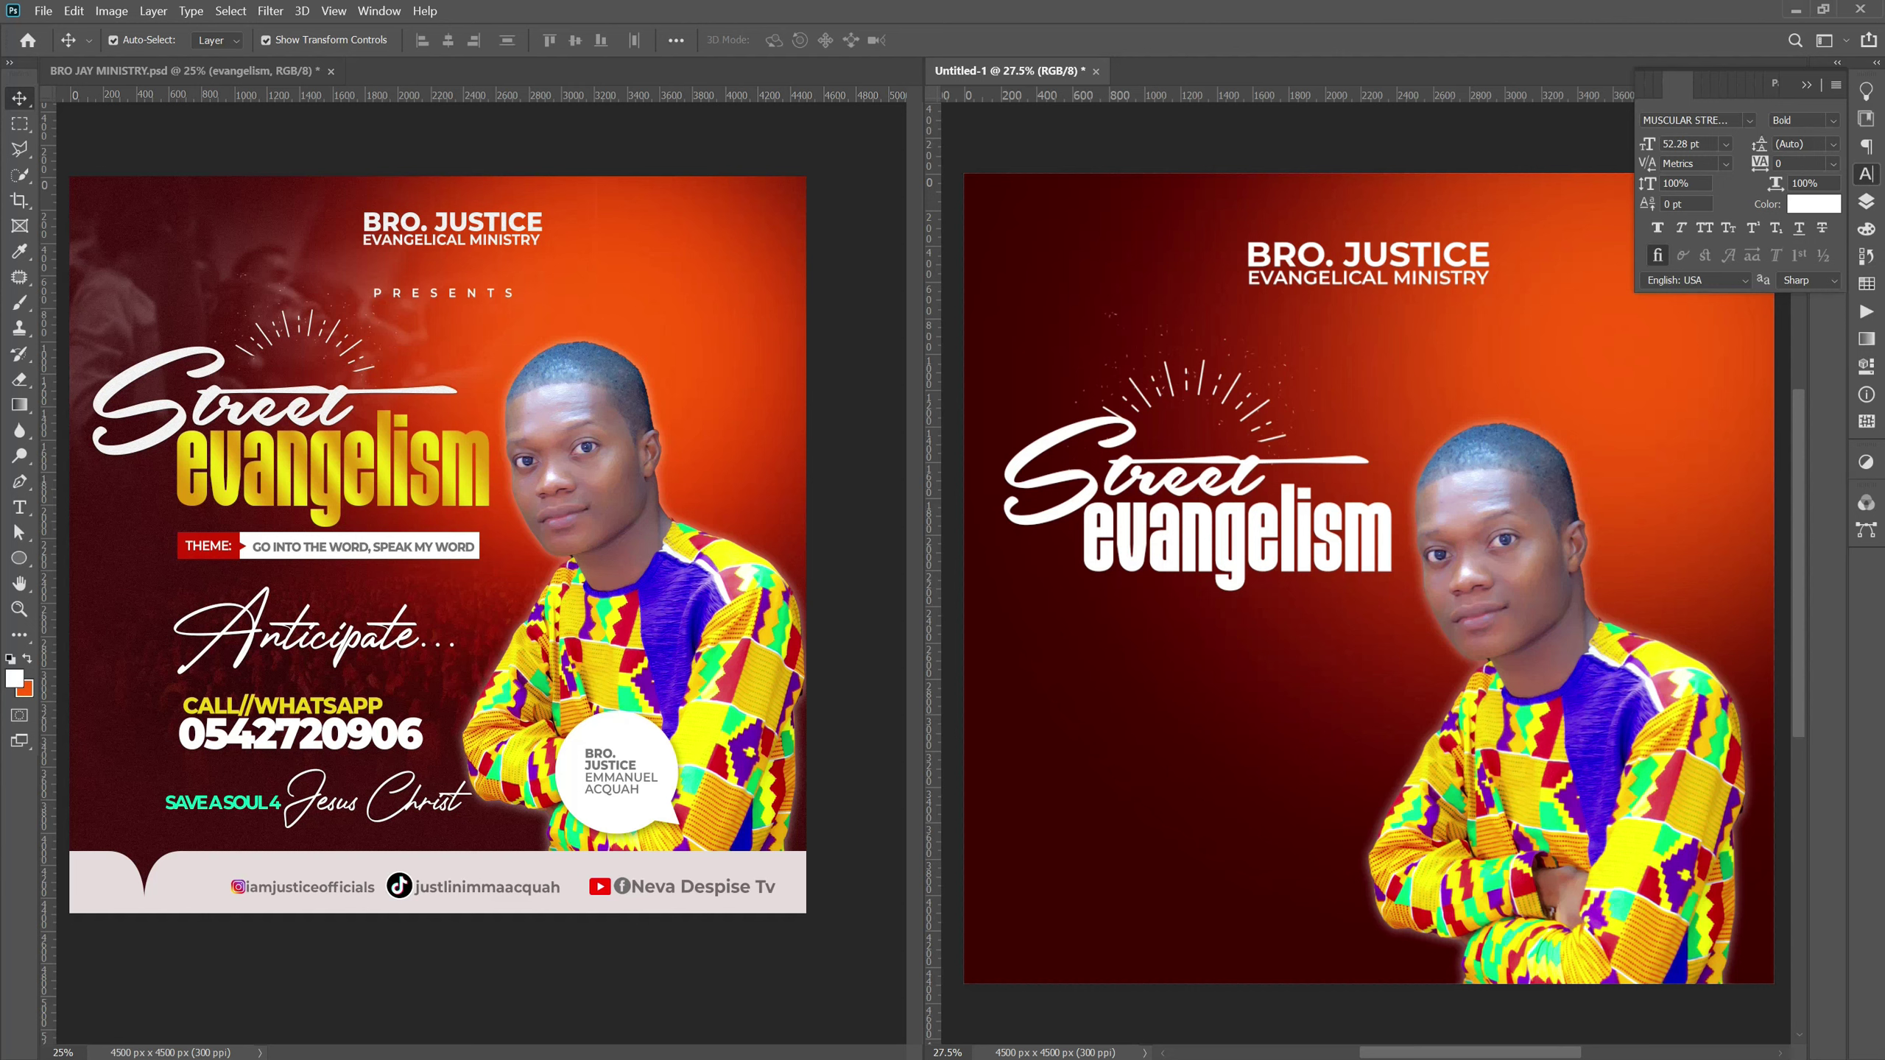
key("super")
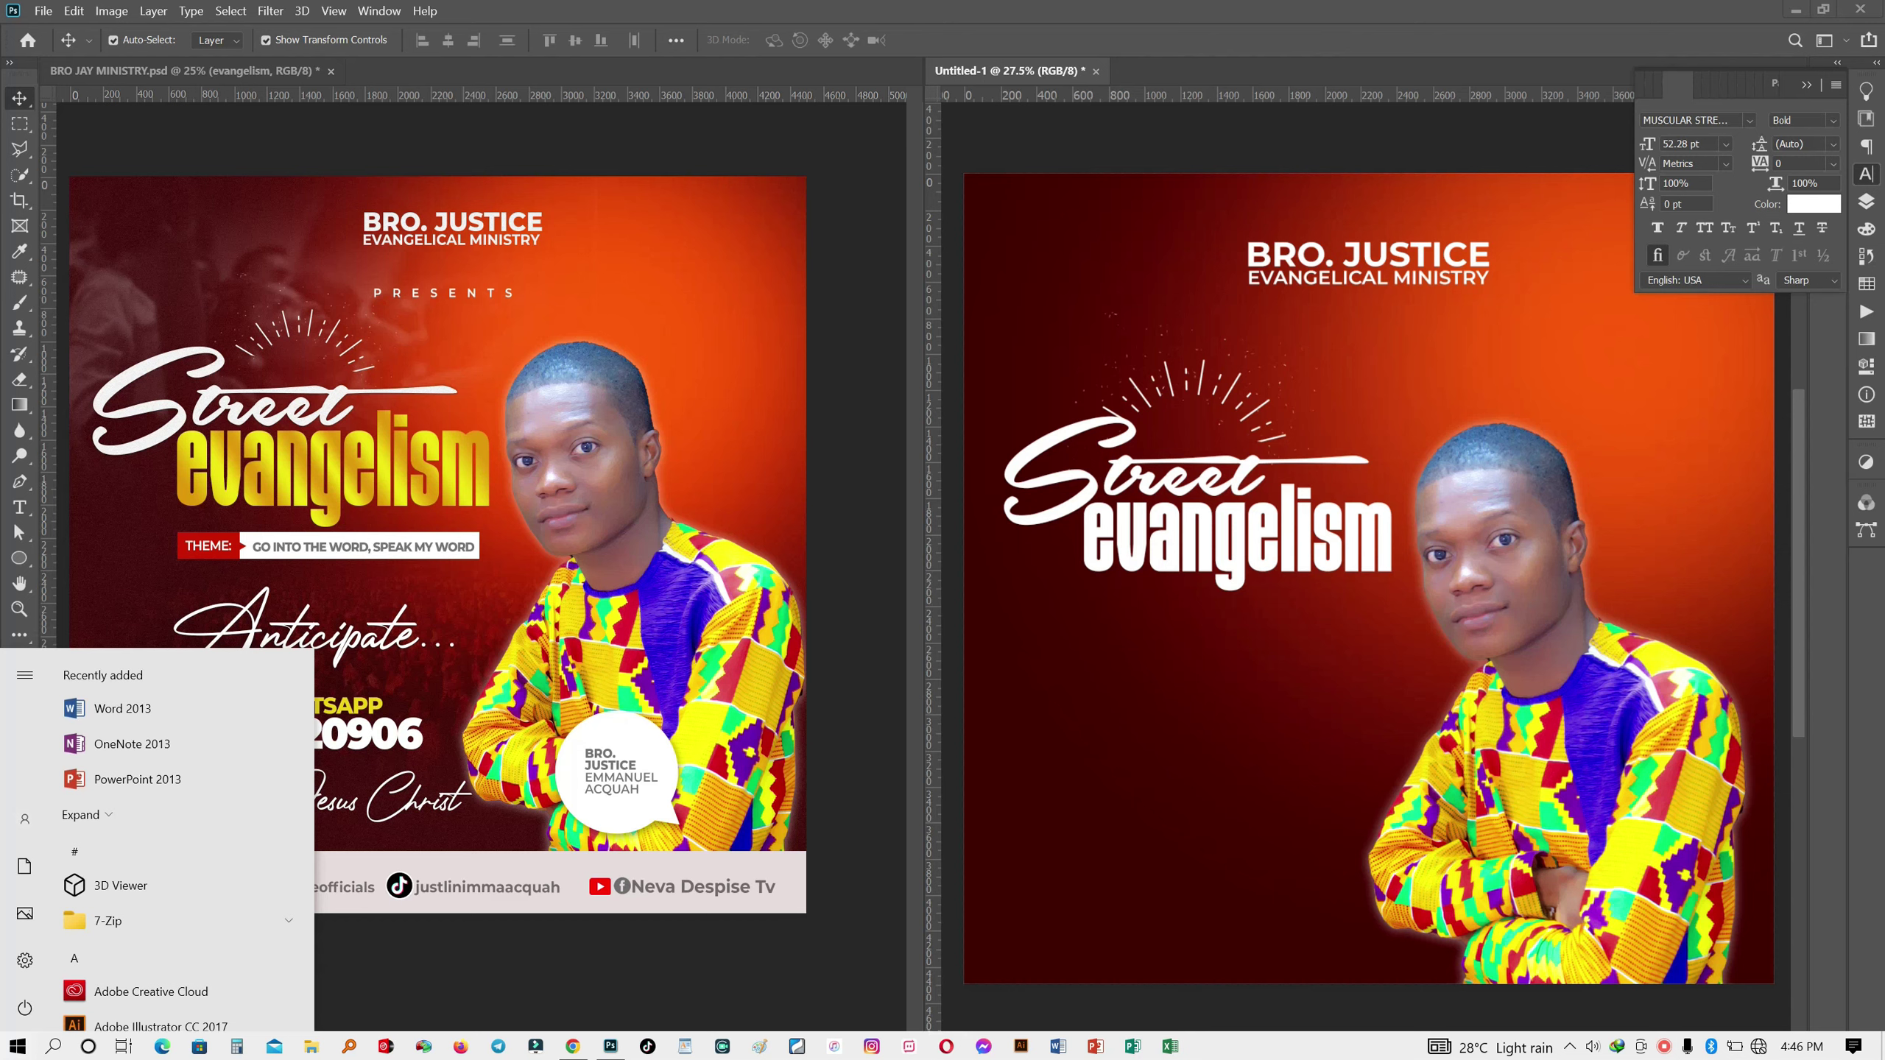
Select the evangelism layer and add a Gradient Overlay layer style to it.
key("super")
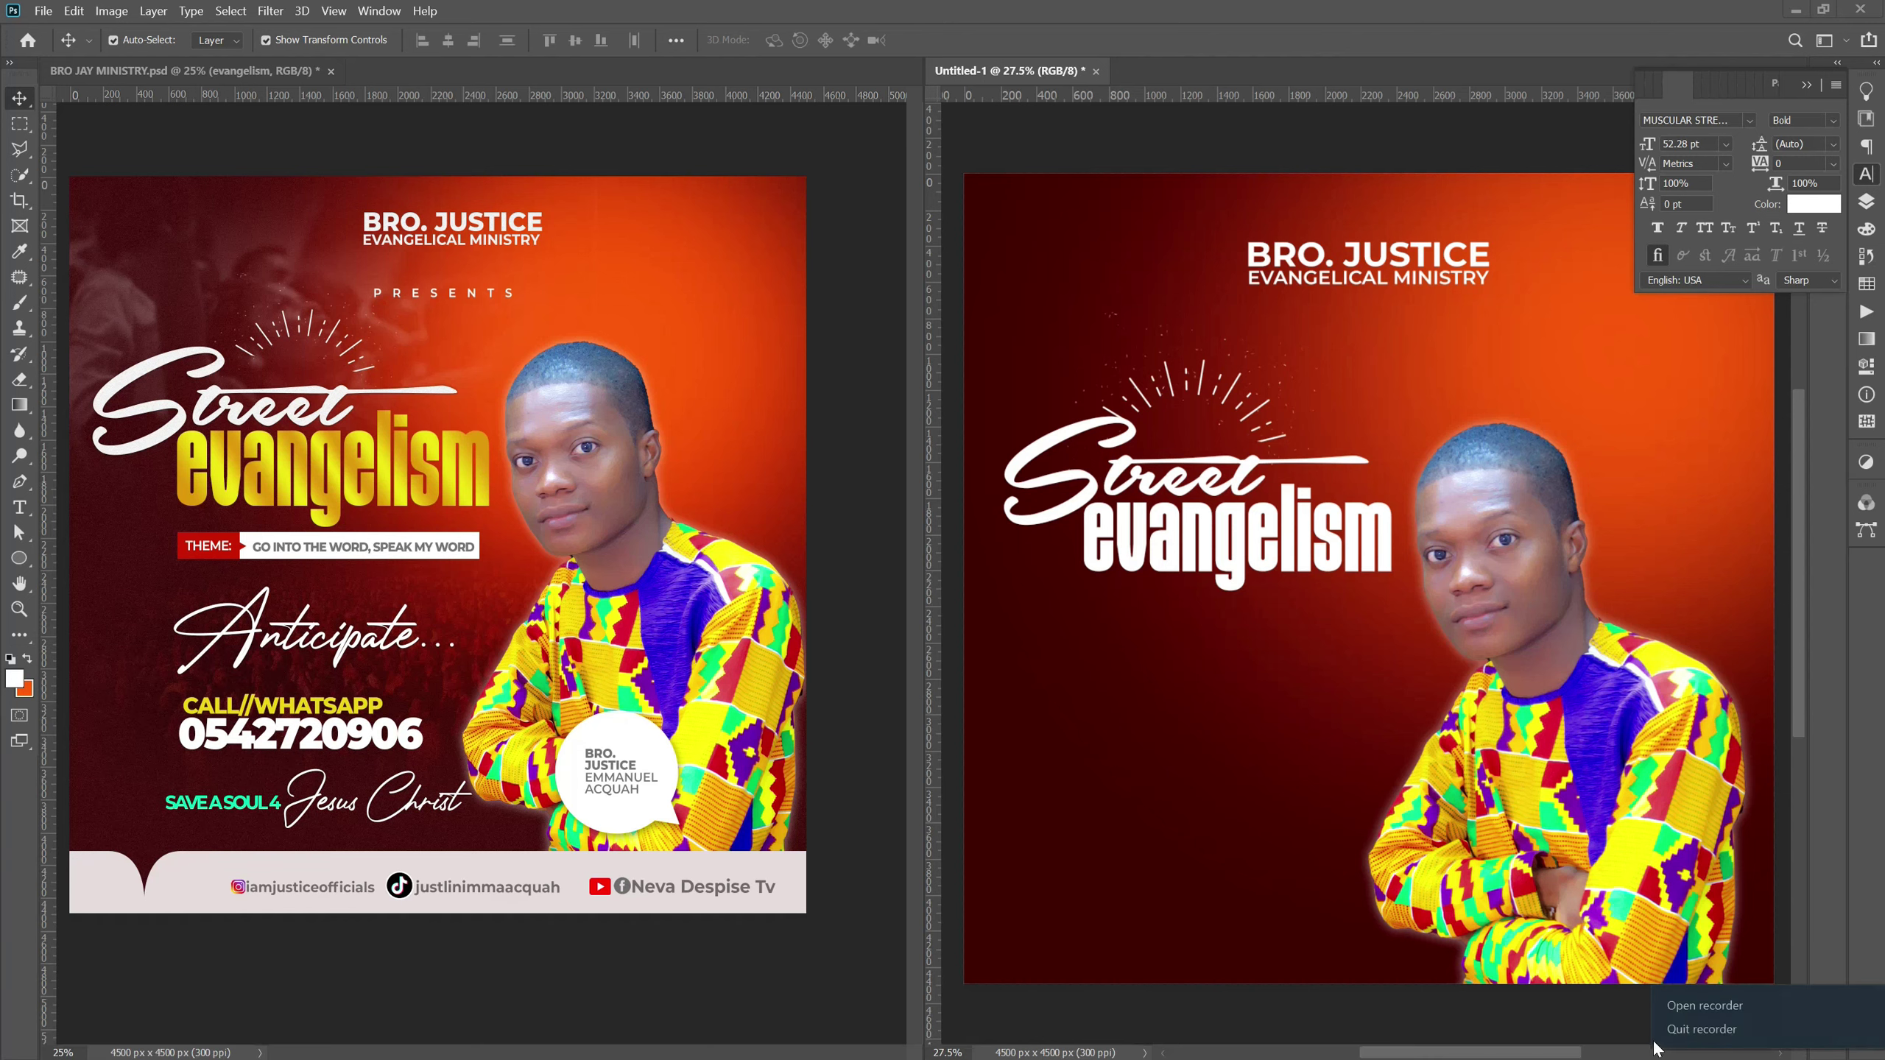
left_click(427, 480)
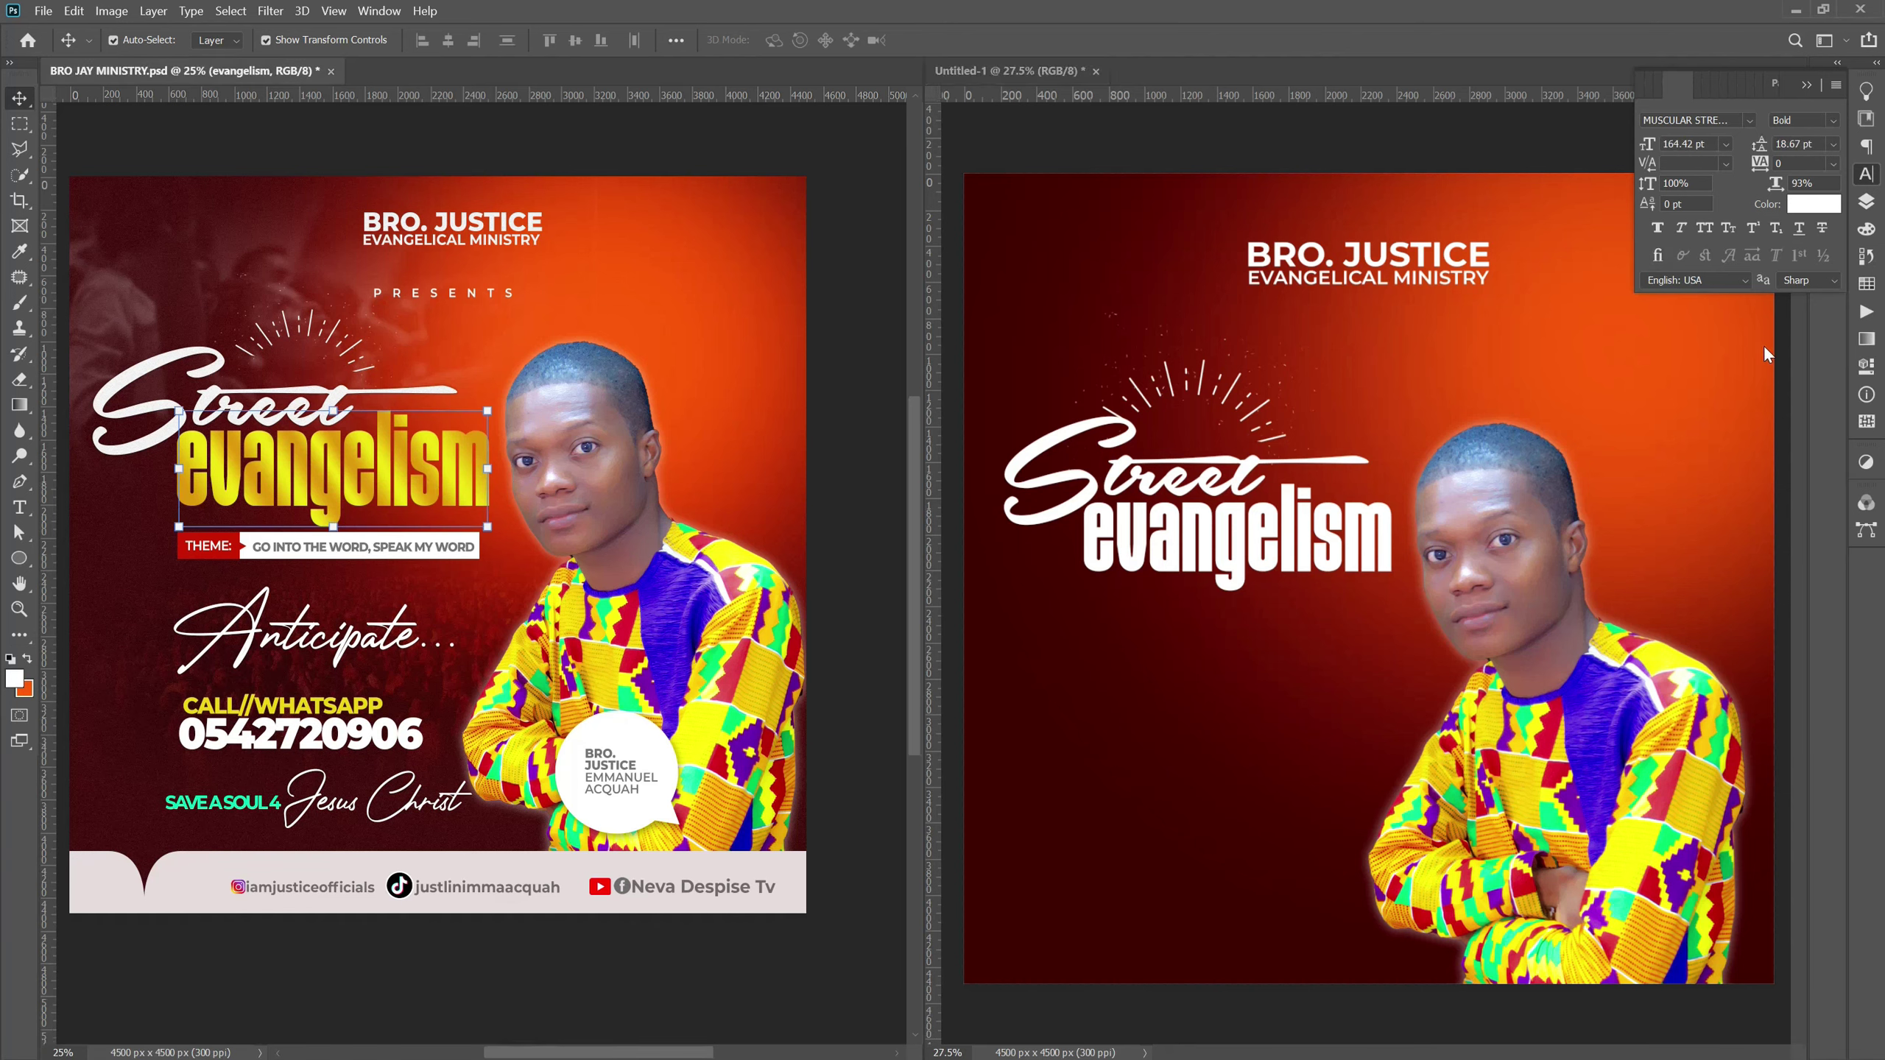
left_click(1866, 200)
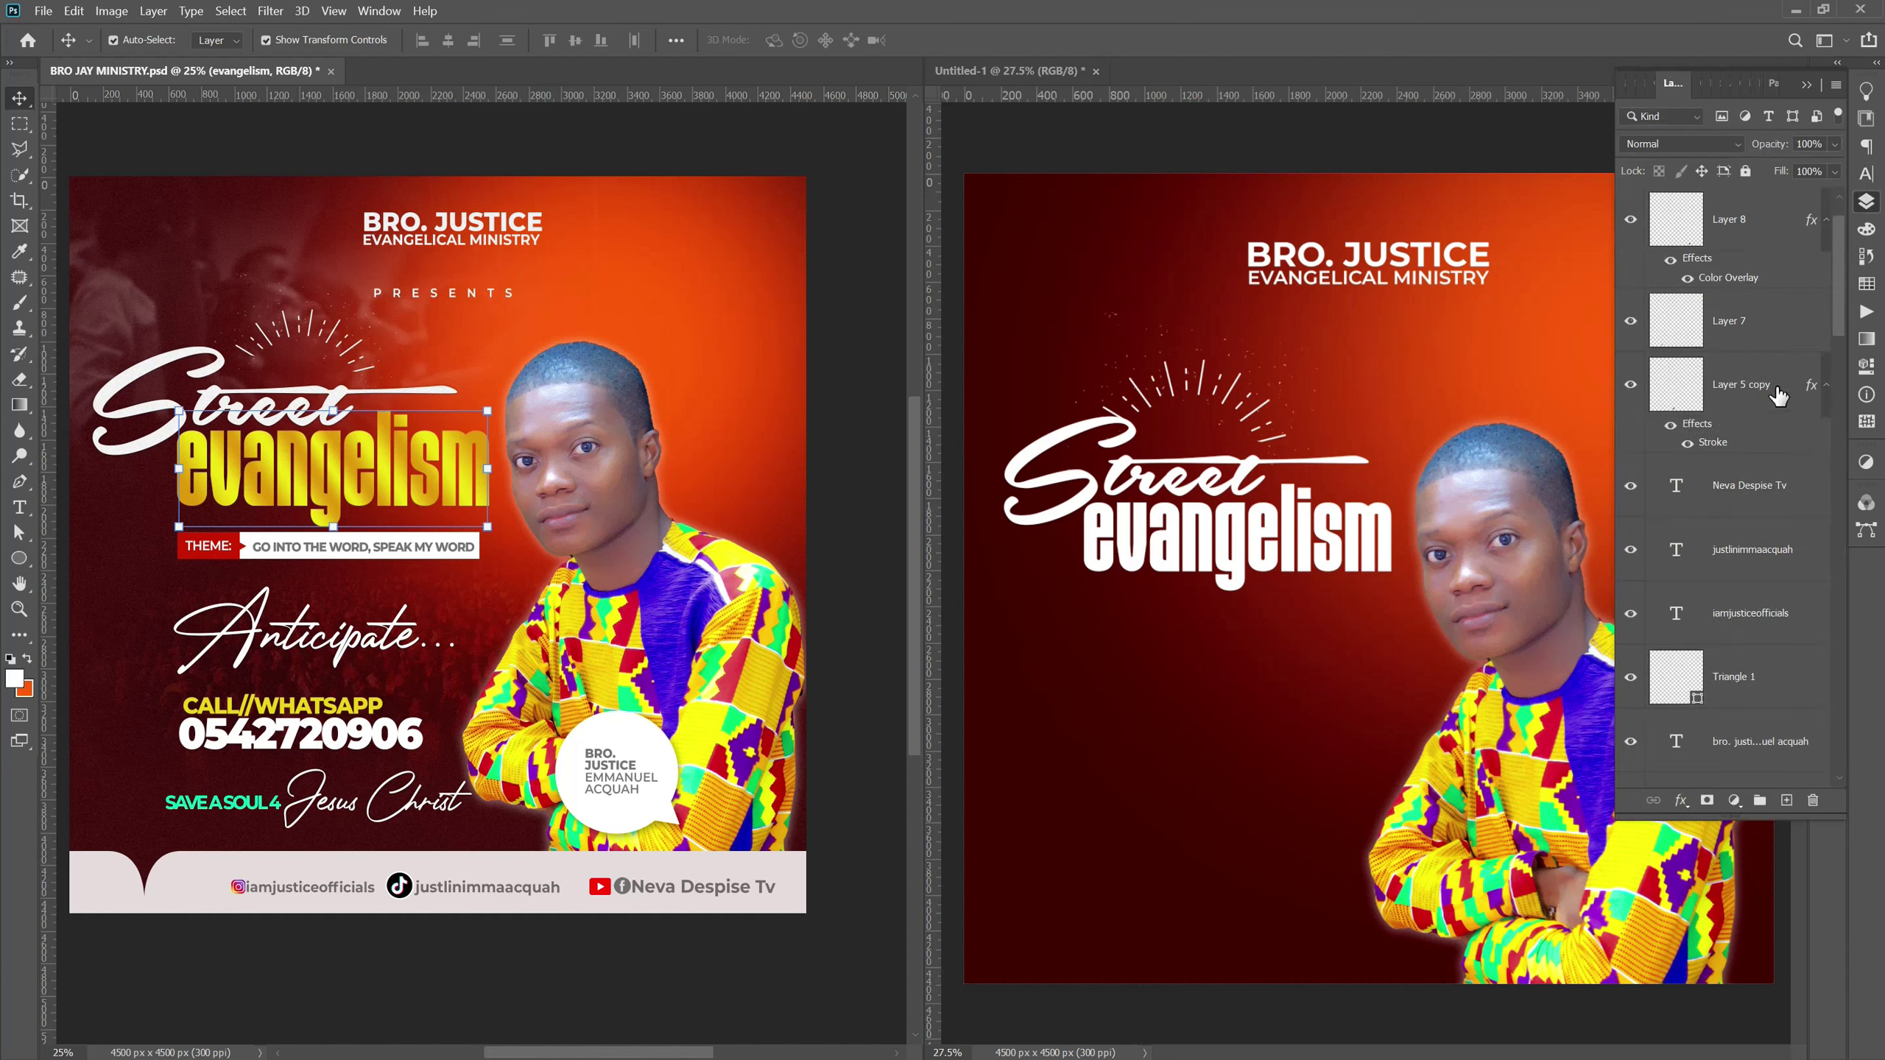
scroll(1766, 557, "down", 5)
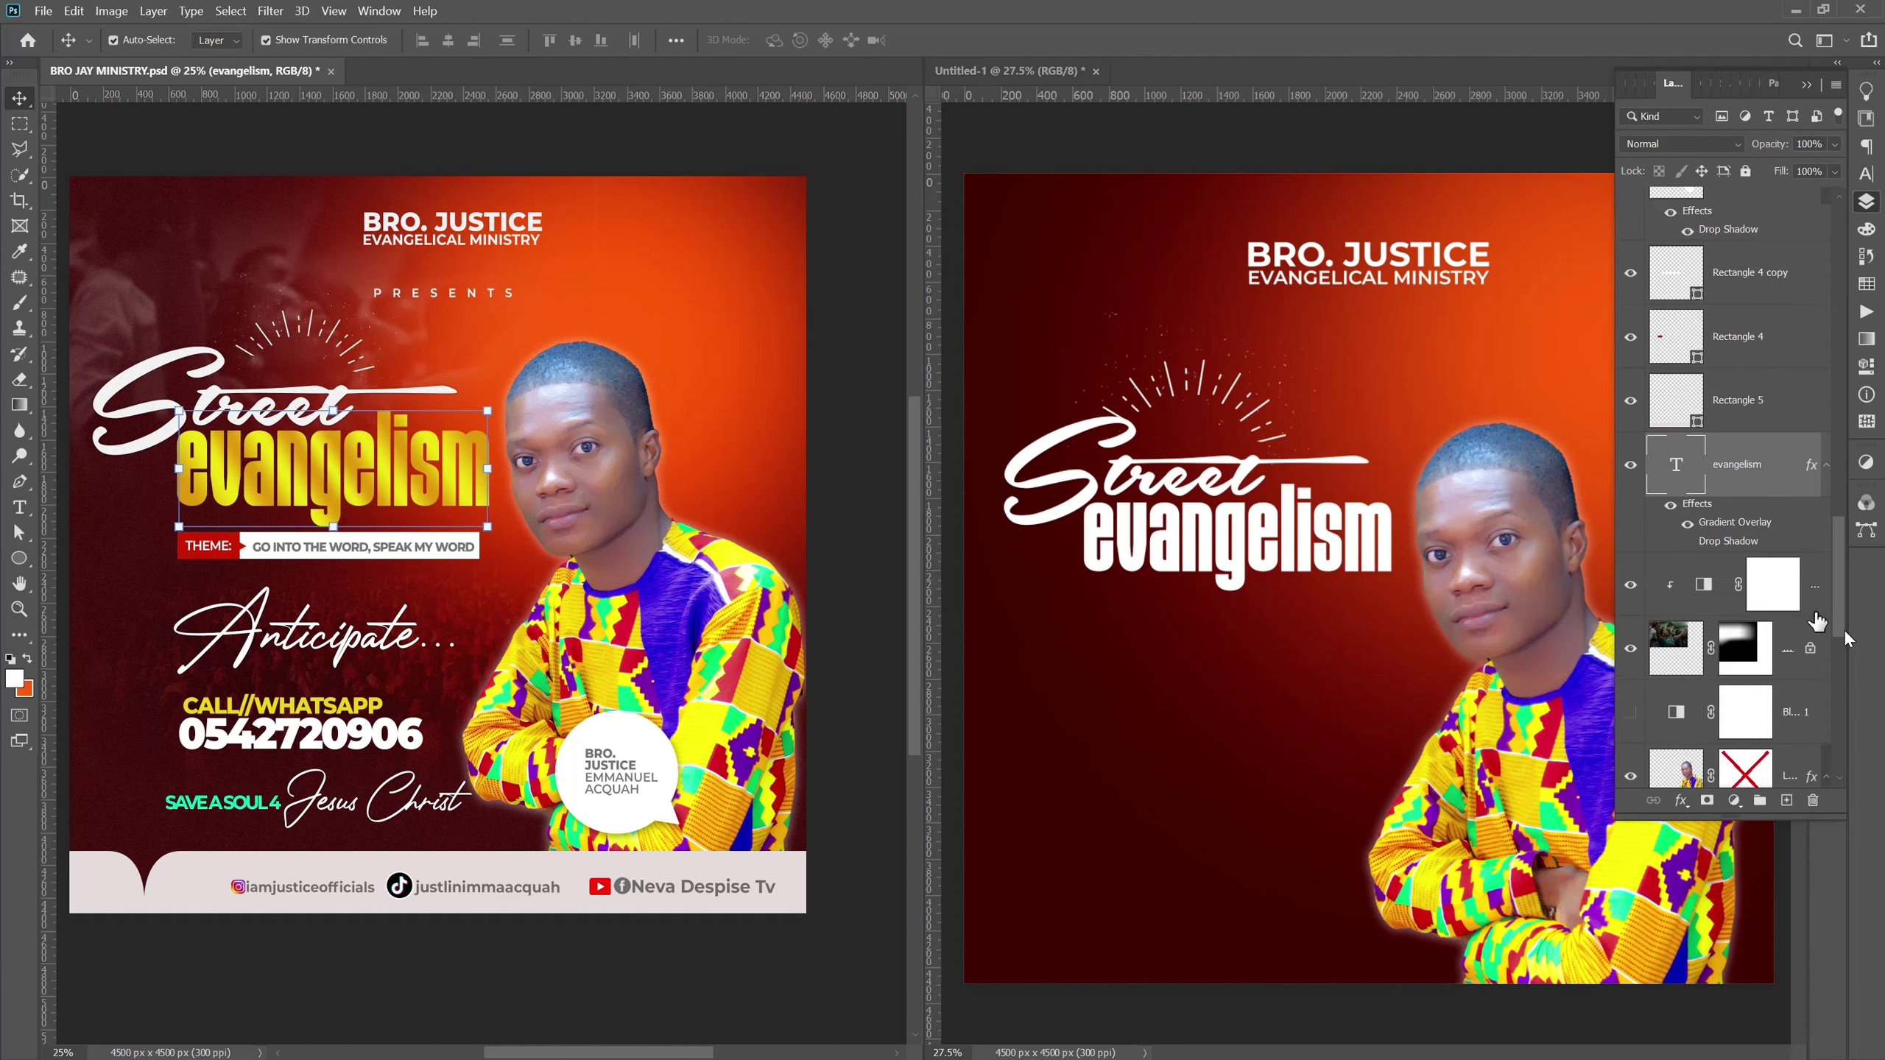
left_click(1326, 561)
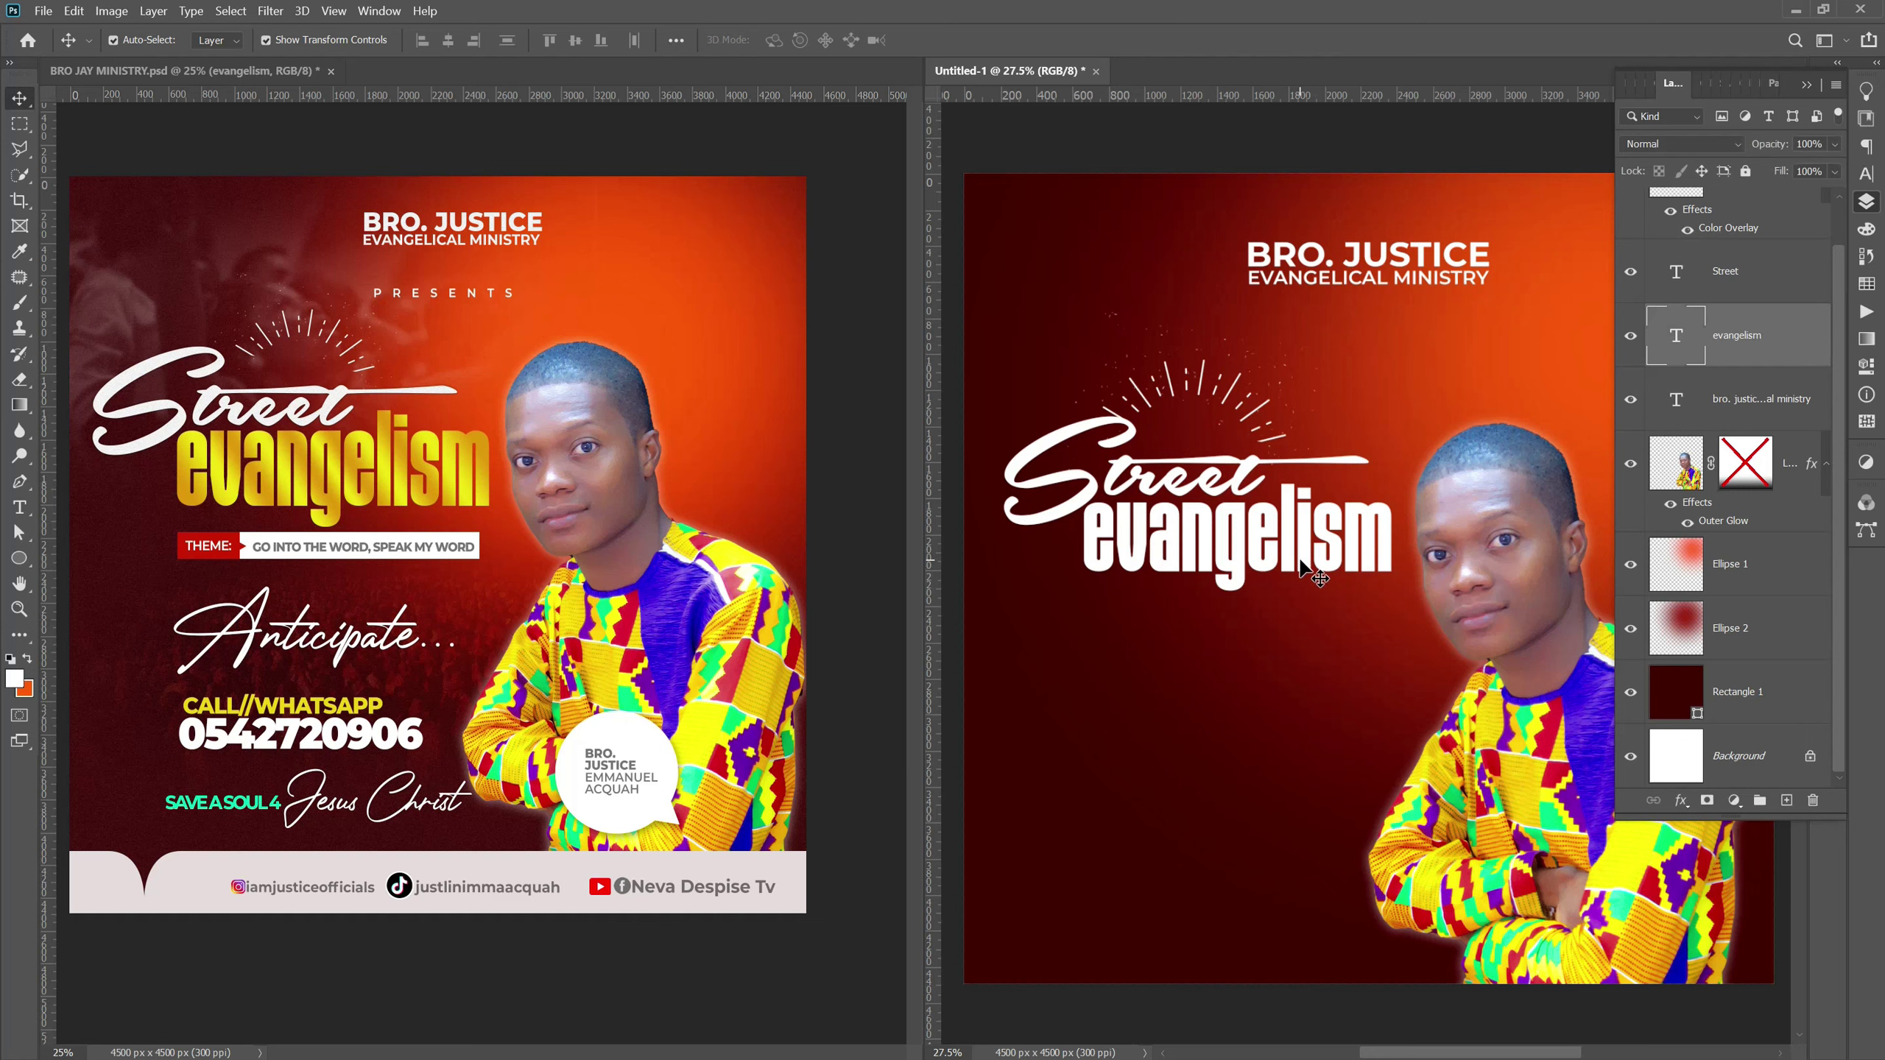
left_click(1679, 800)
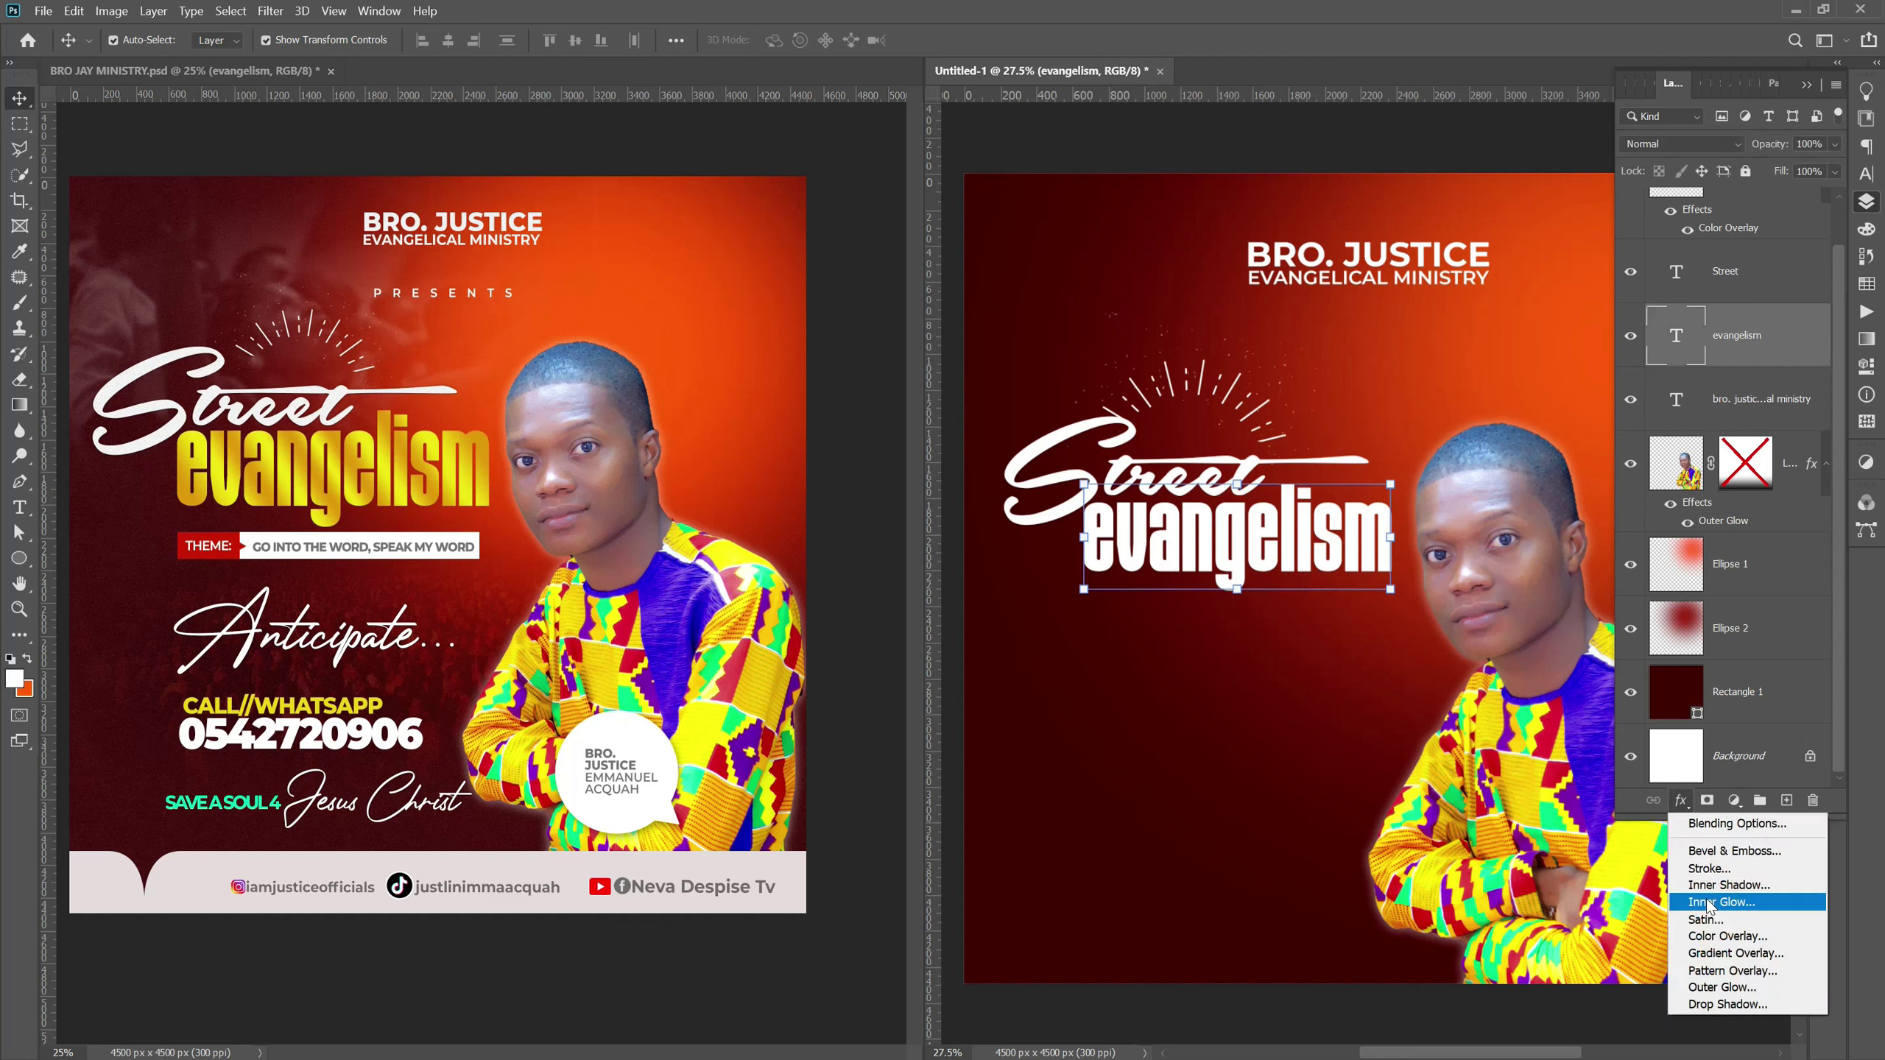
left_click(1706, 954)
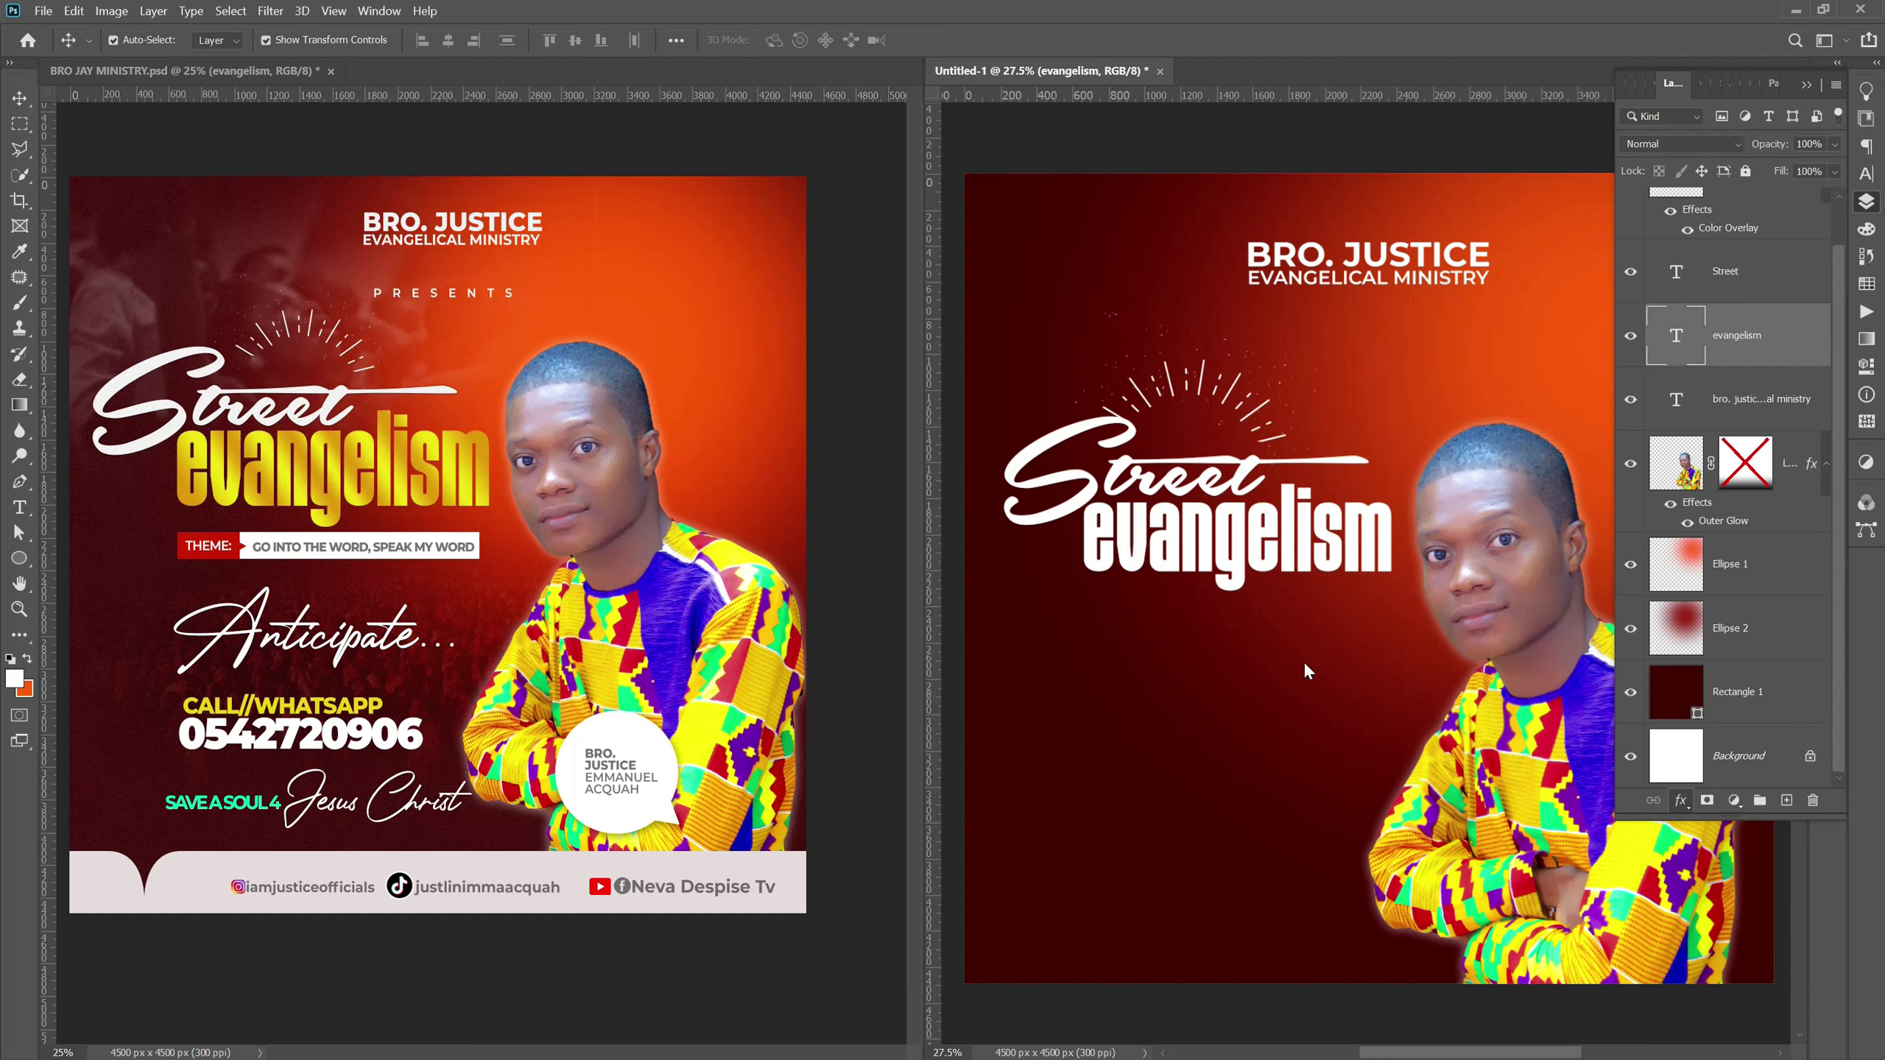
mouse_move(1449, 234)
left_mouse_down()
mouse_move(802, 100)
mouse_move(790, 136)
left_mouse_up()
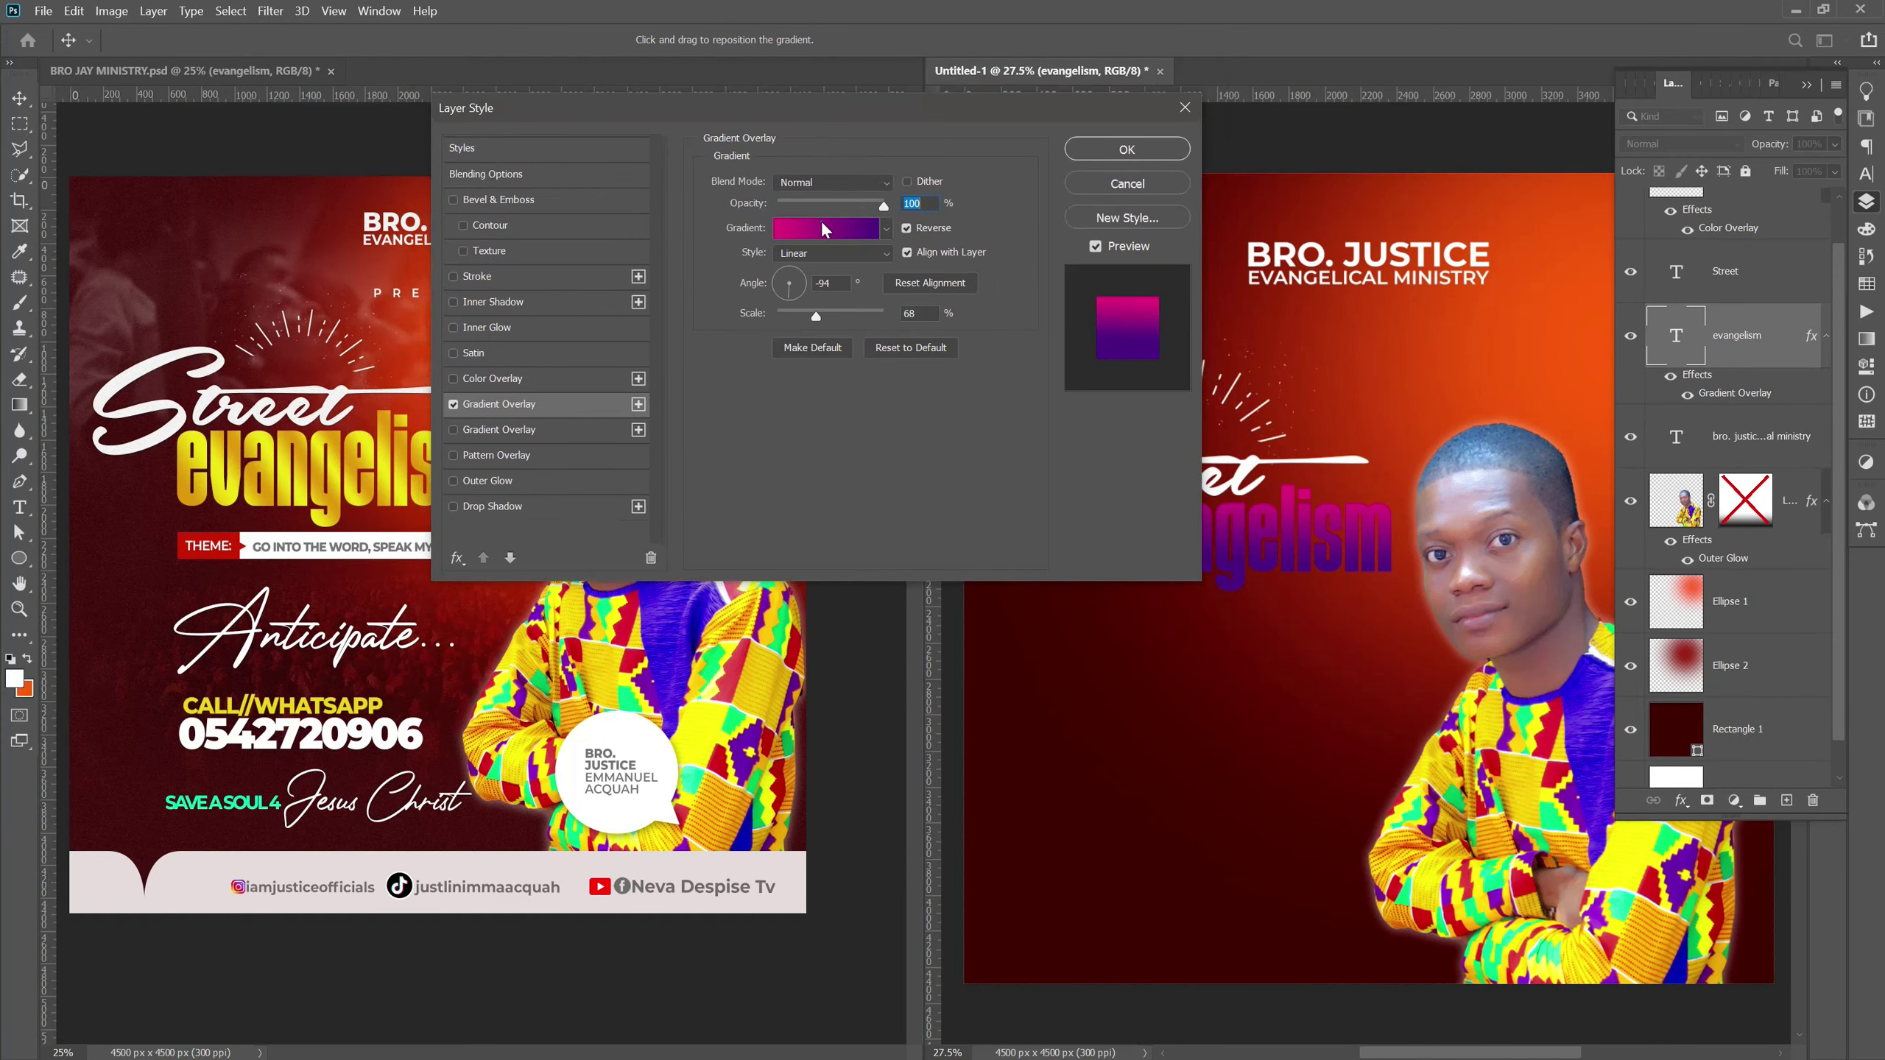
Build a gold-to-yellow gradient with stop colours sampled from the reference evangelism text.
left_click(823, 226)
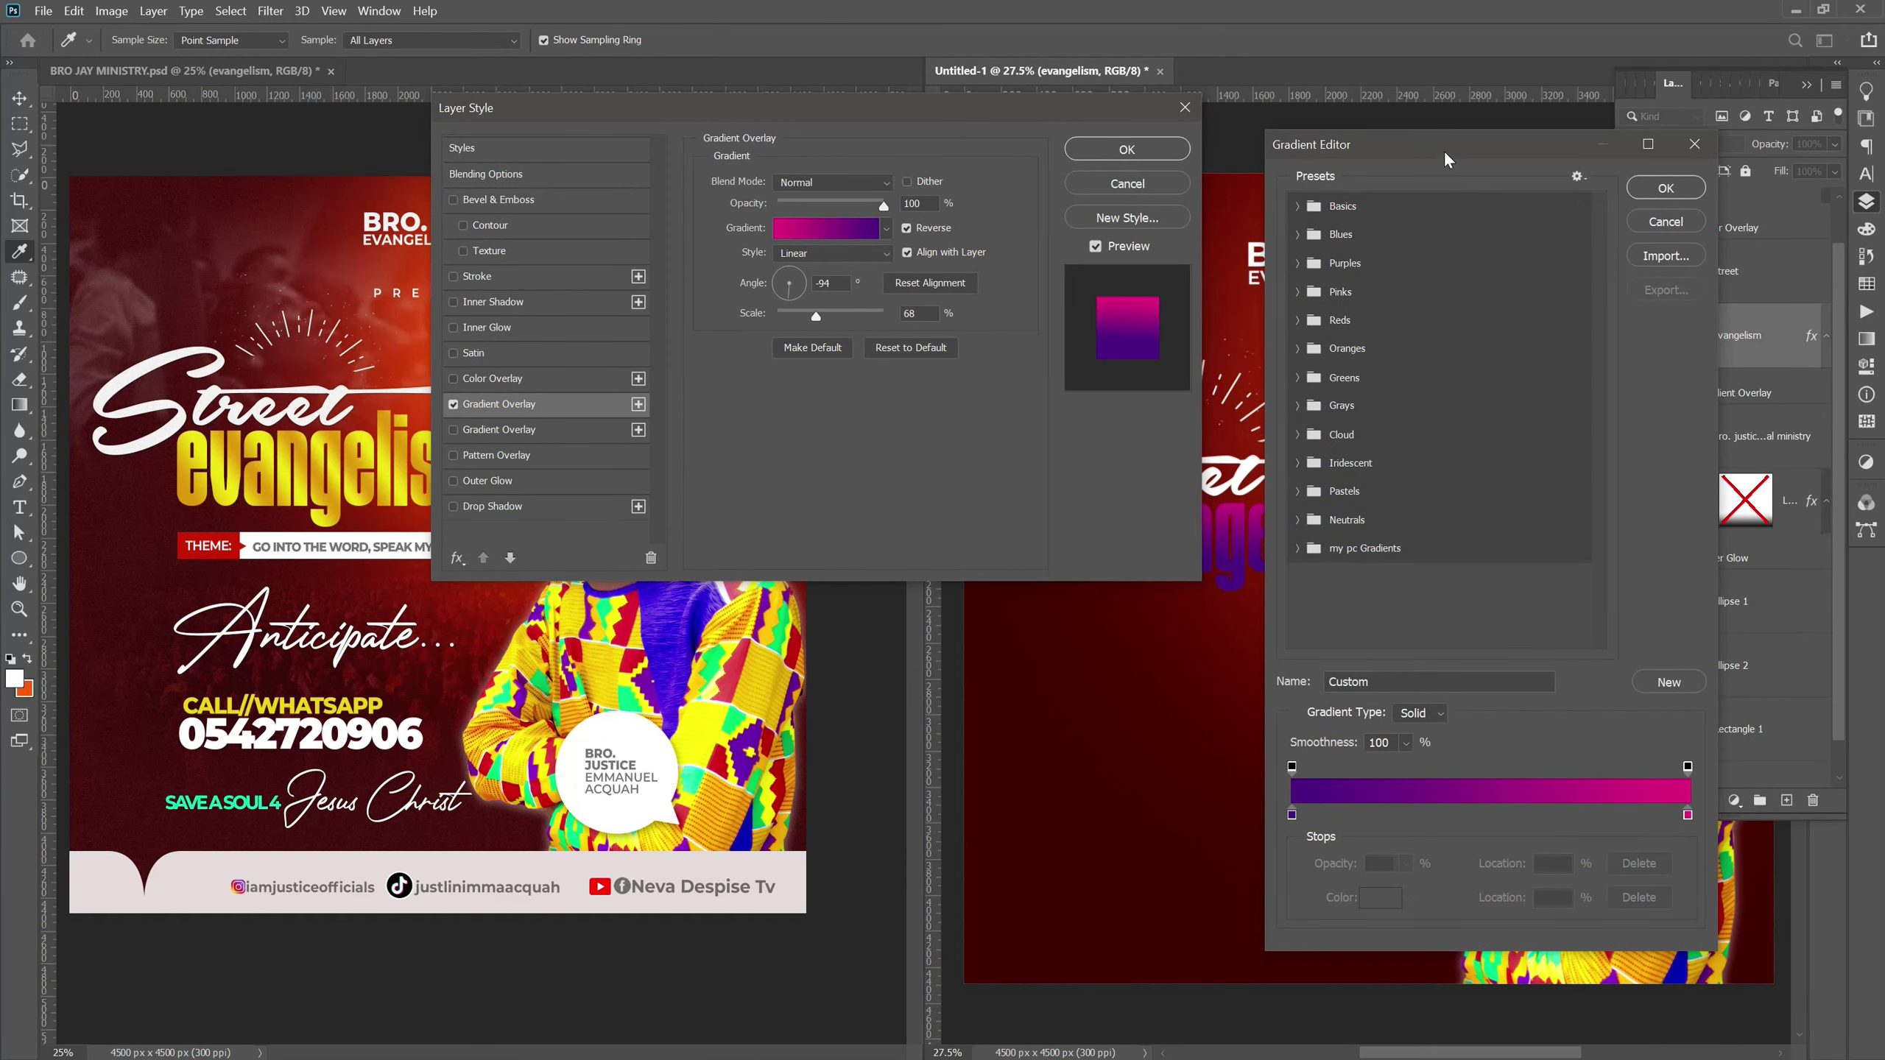
left_click_drag(1447, 158, 789, 33)
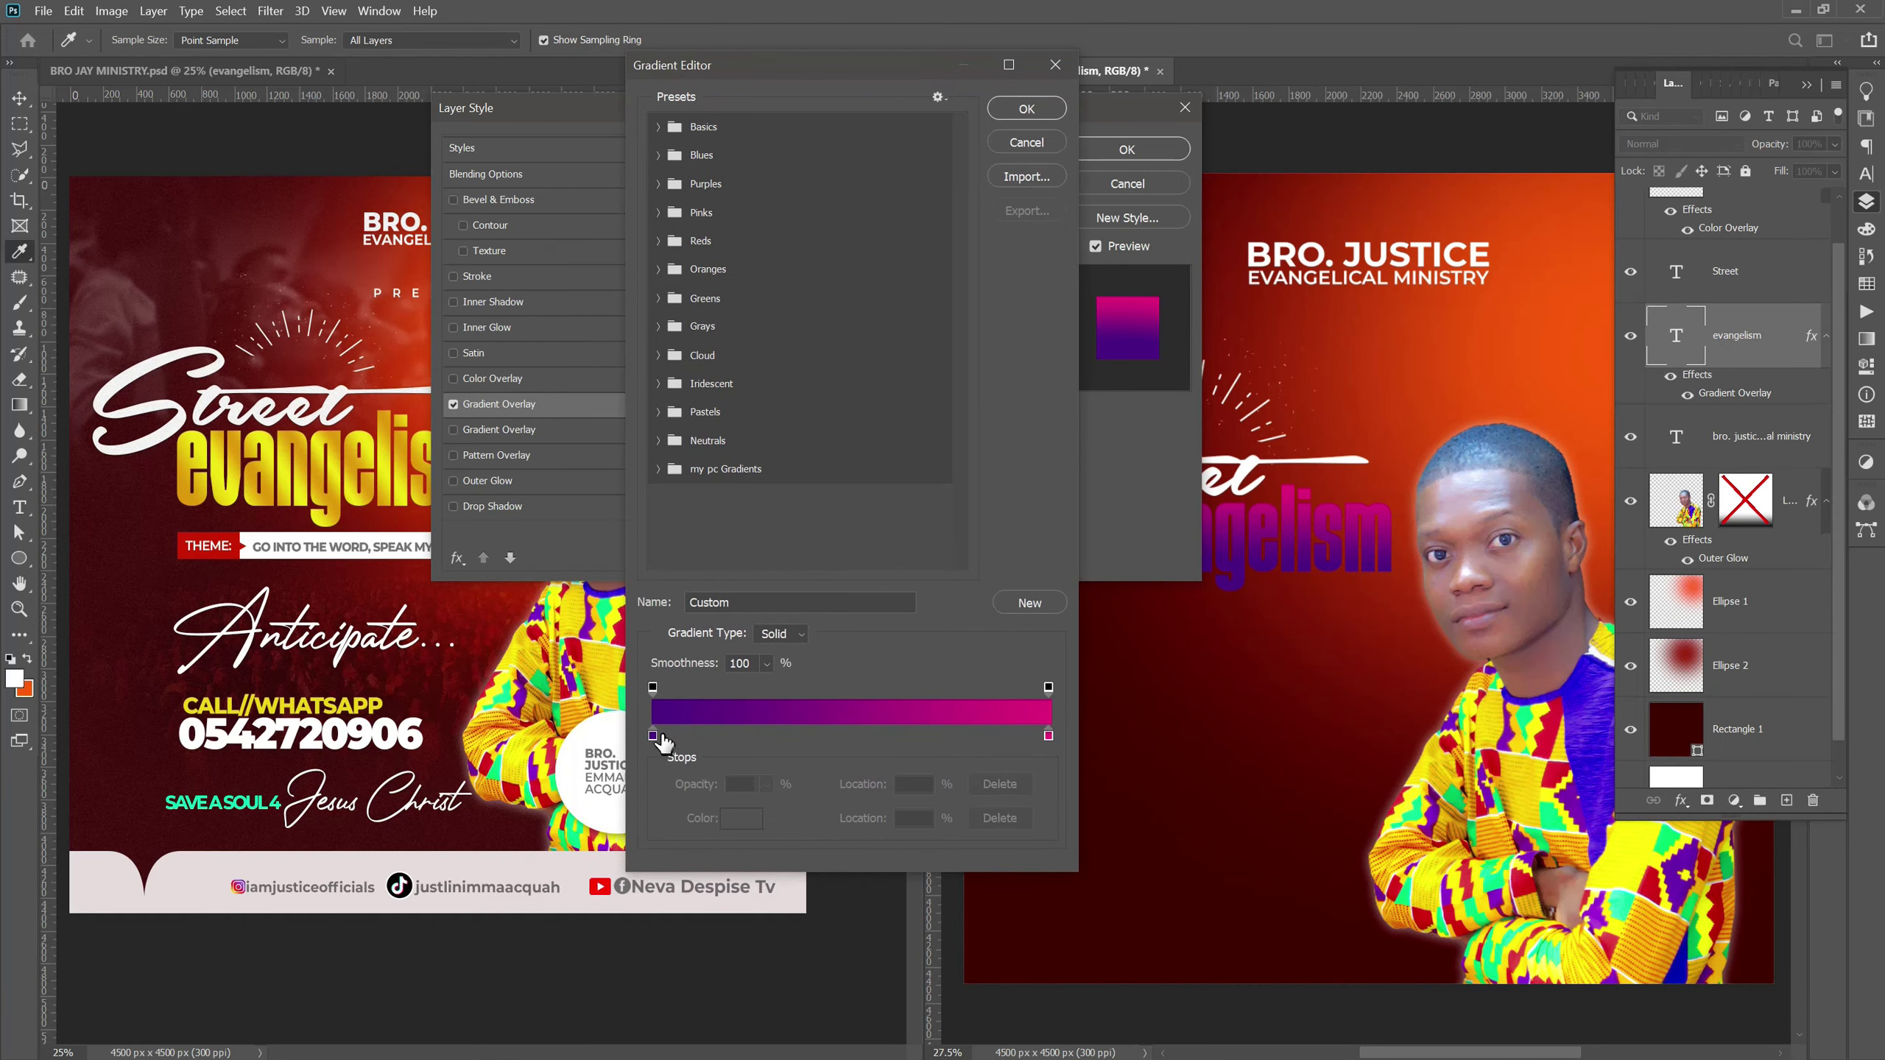
left_click(654, 735)
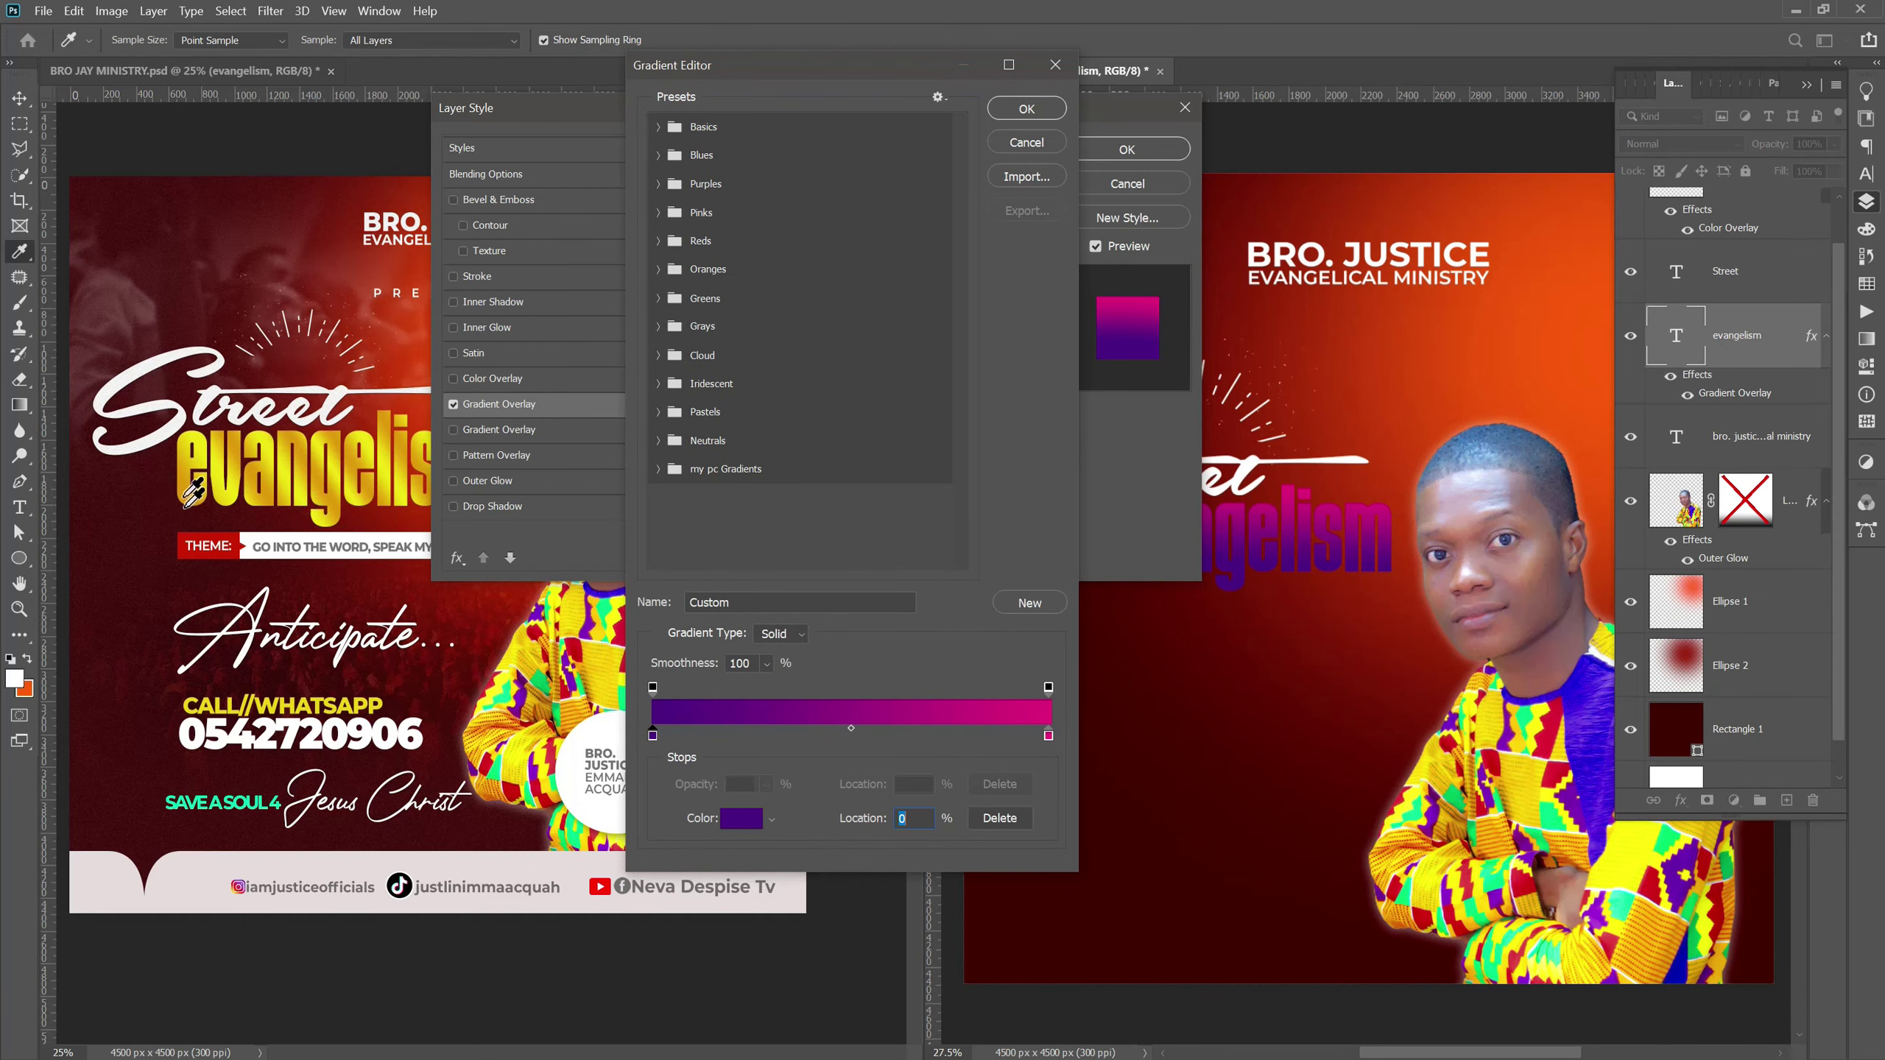
left_click(324, 465)
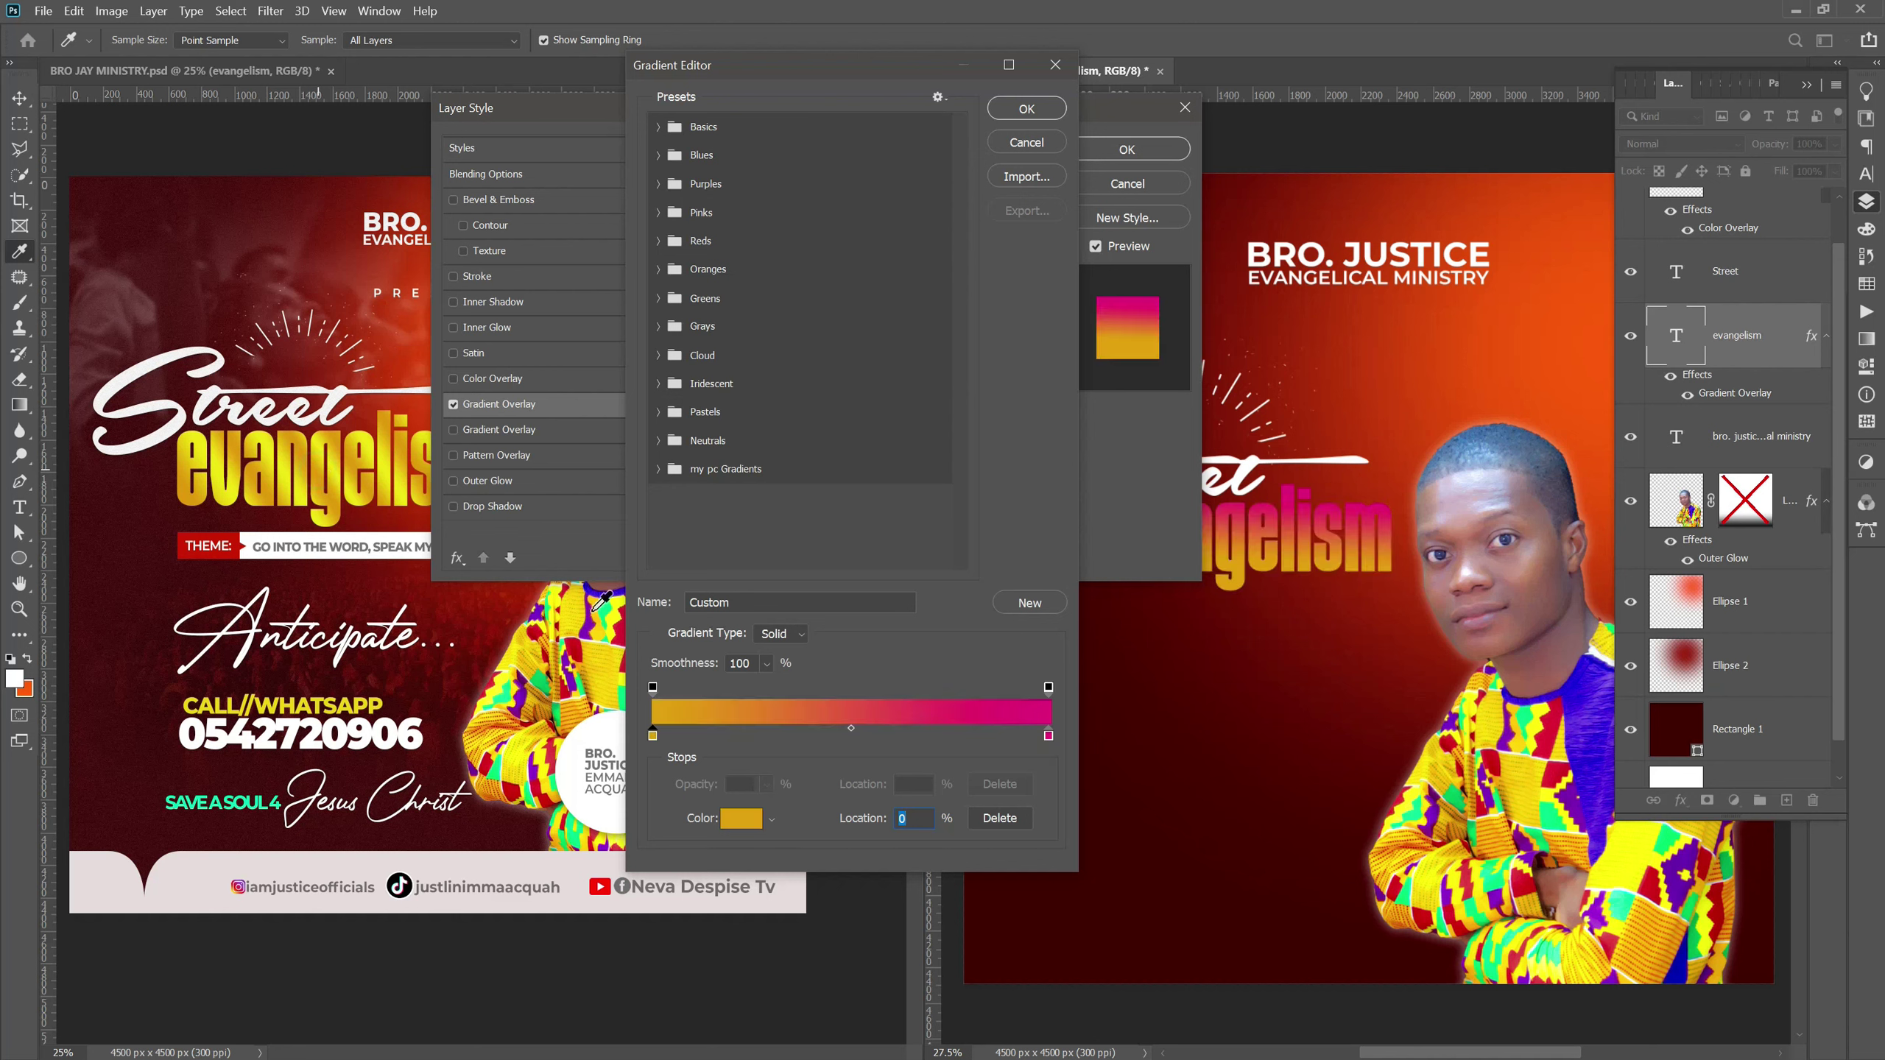
left_click(1048, 735)
left_click(742, 817)
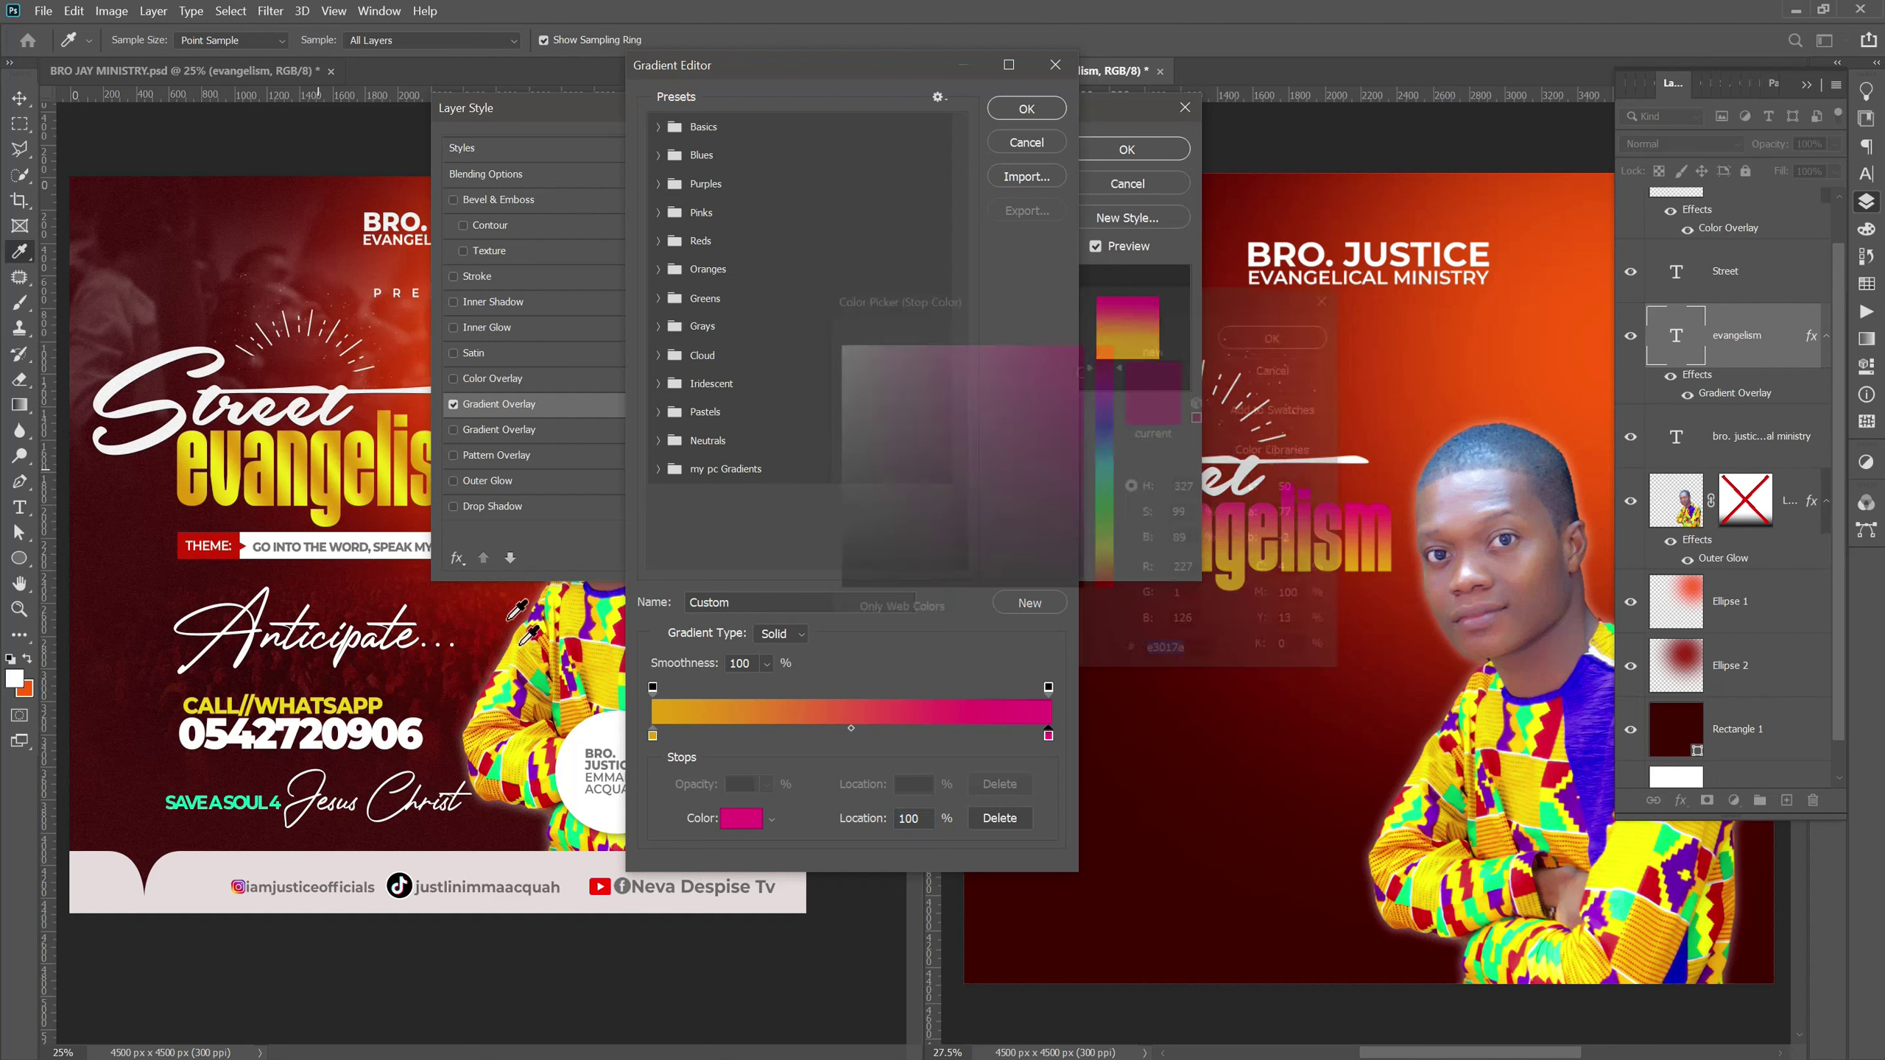
left_click(320, 445)
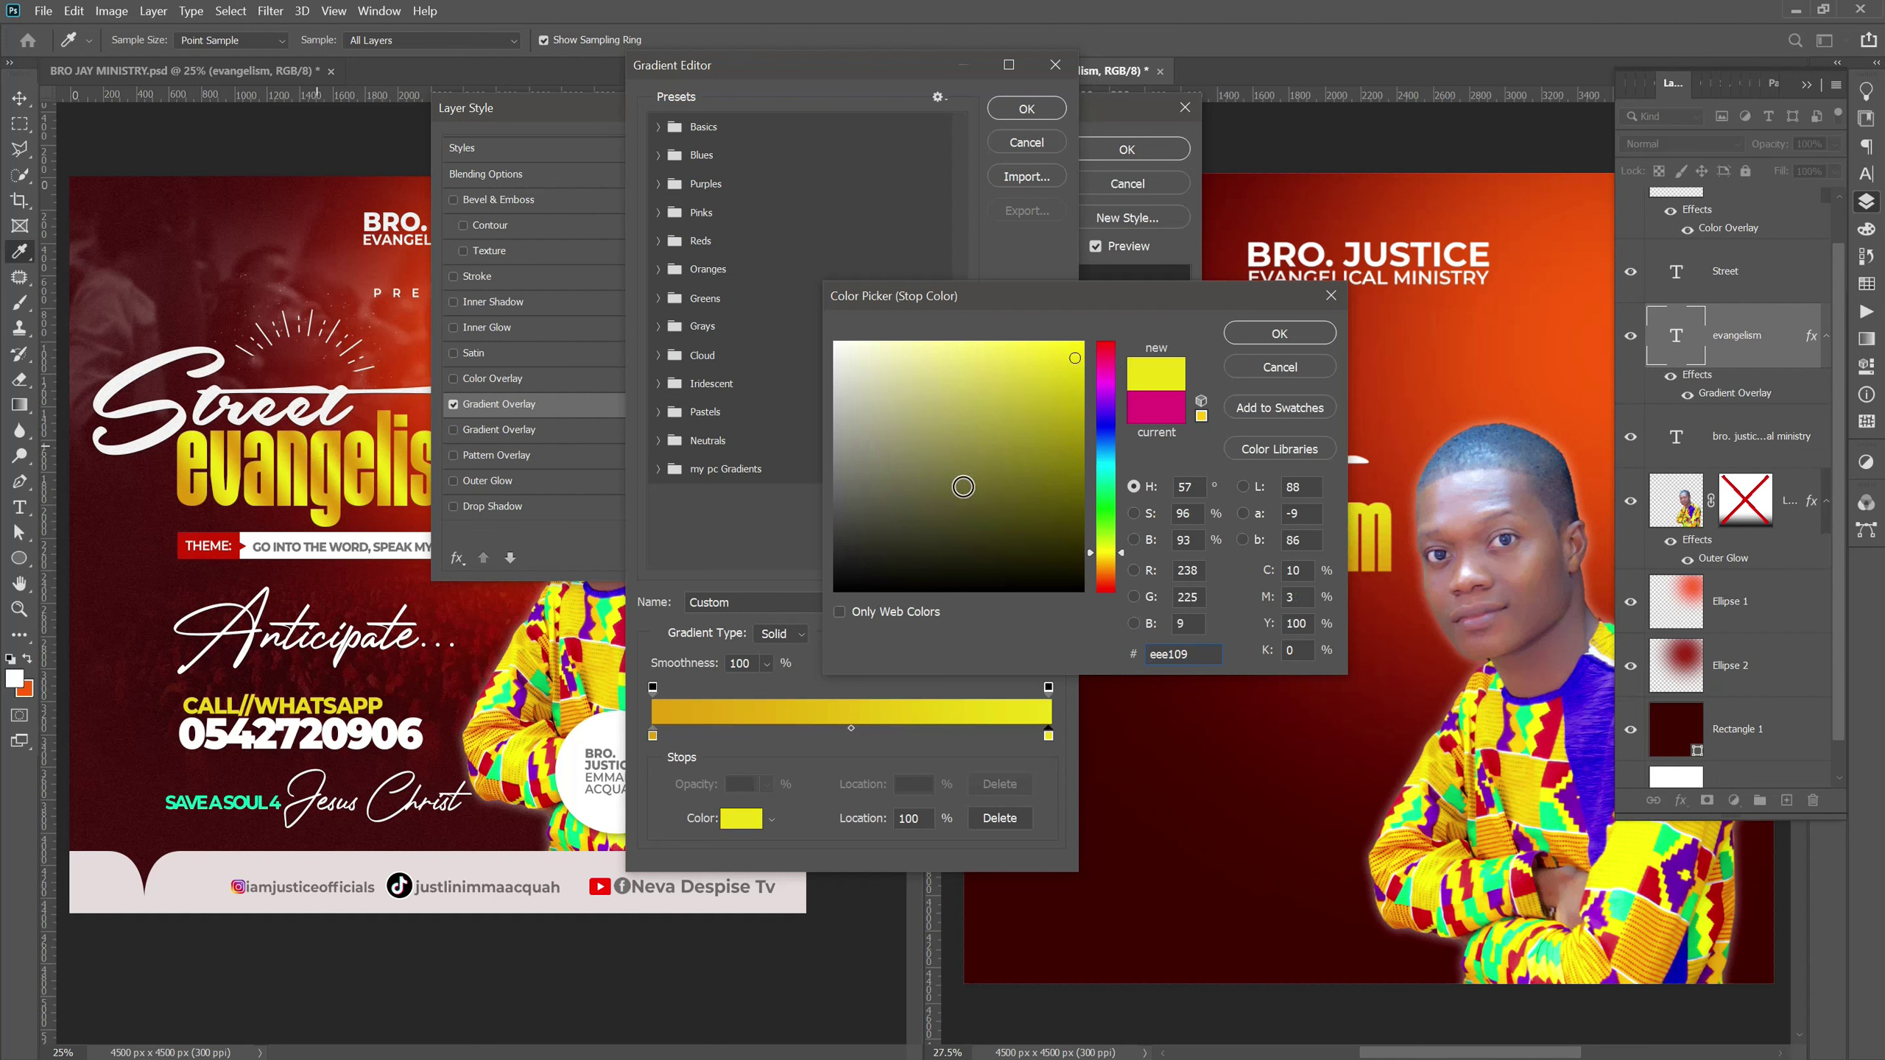
left_click(1278, 334)
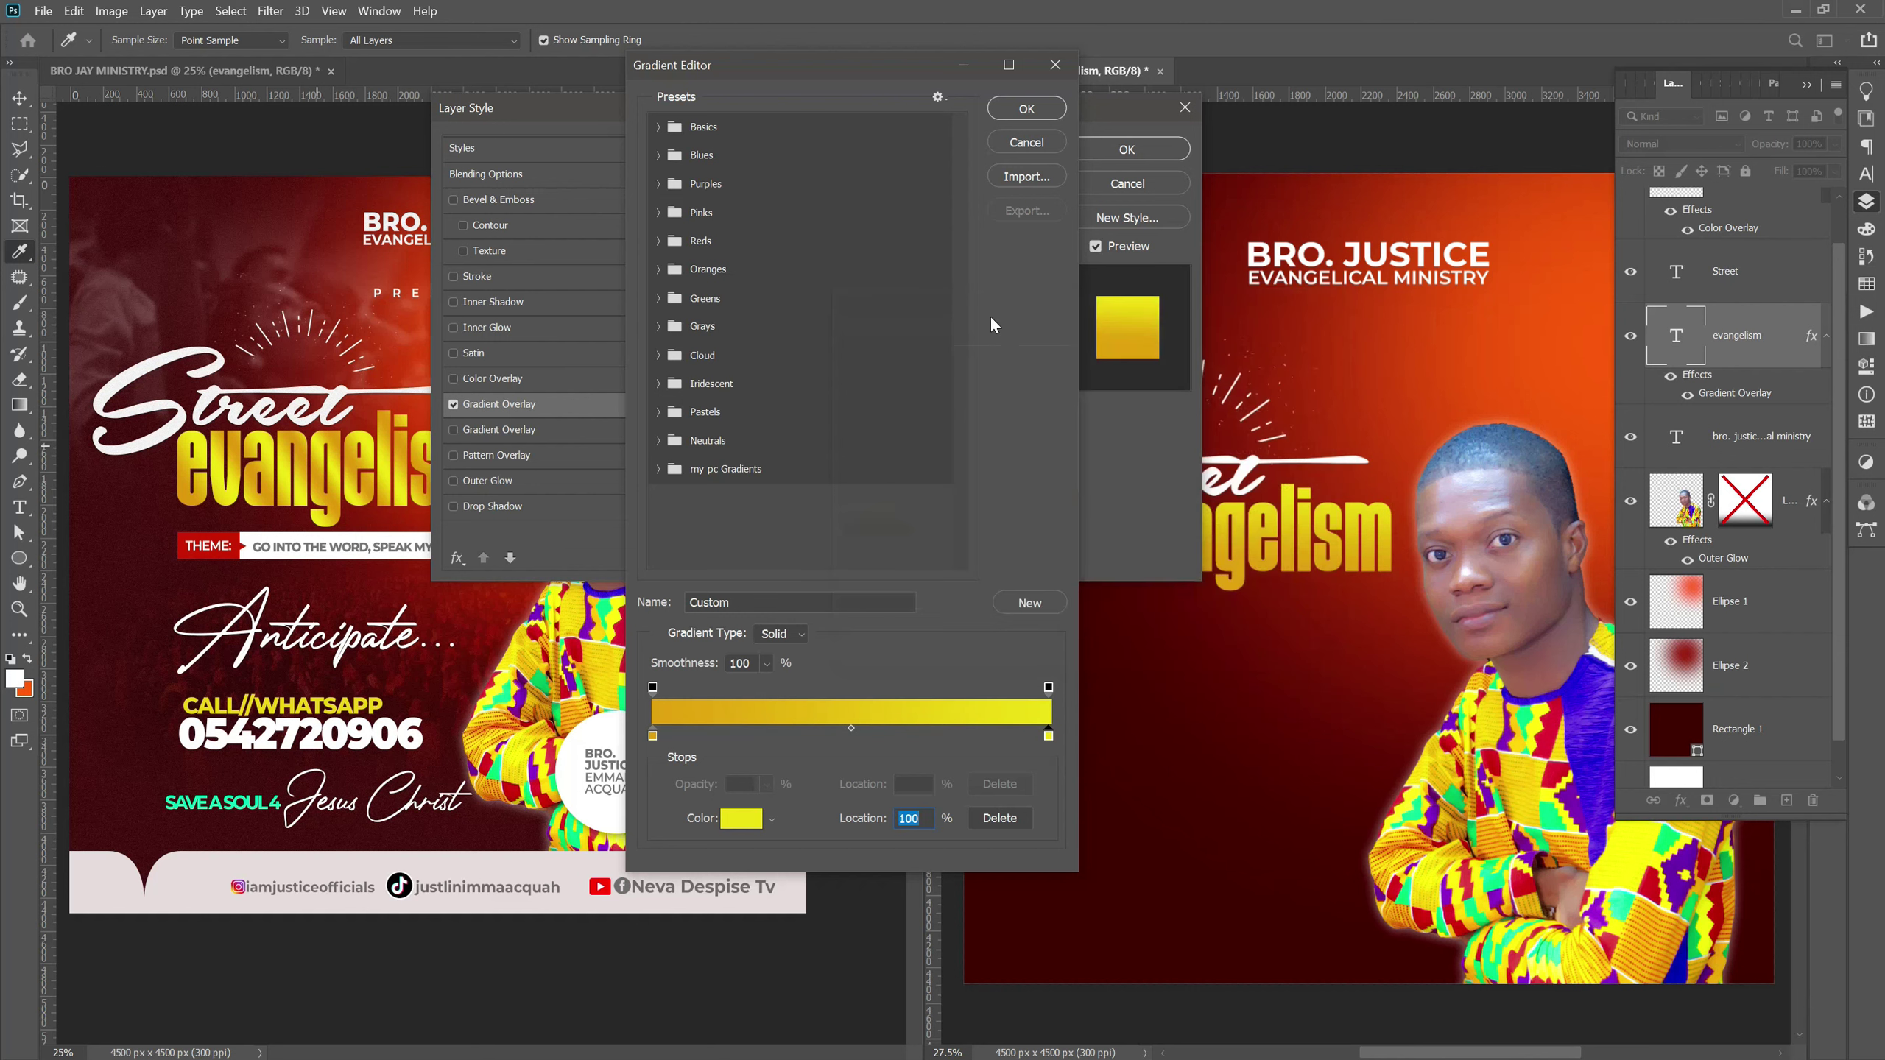
left_click(1028, 110)
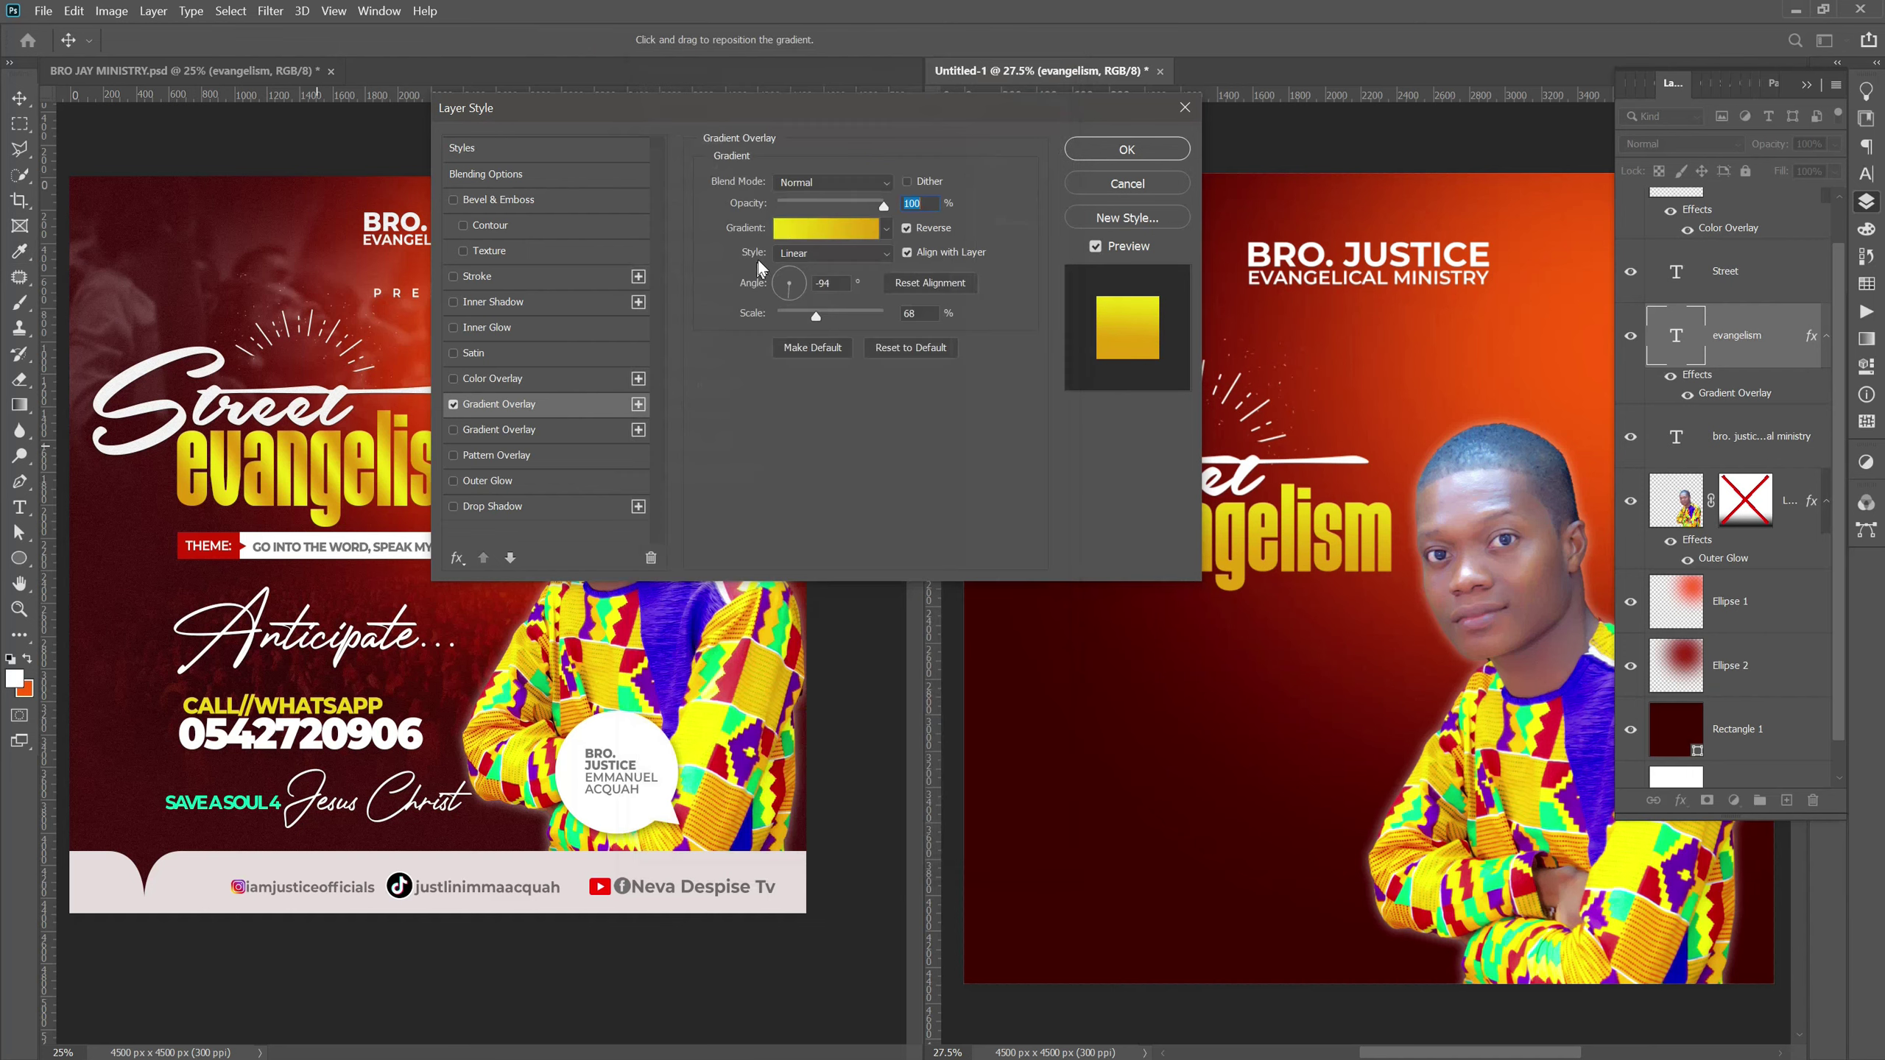
Make the gradient reflected and set its angle to 25 degrees.
left_click(813, 256)
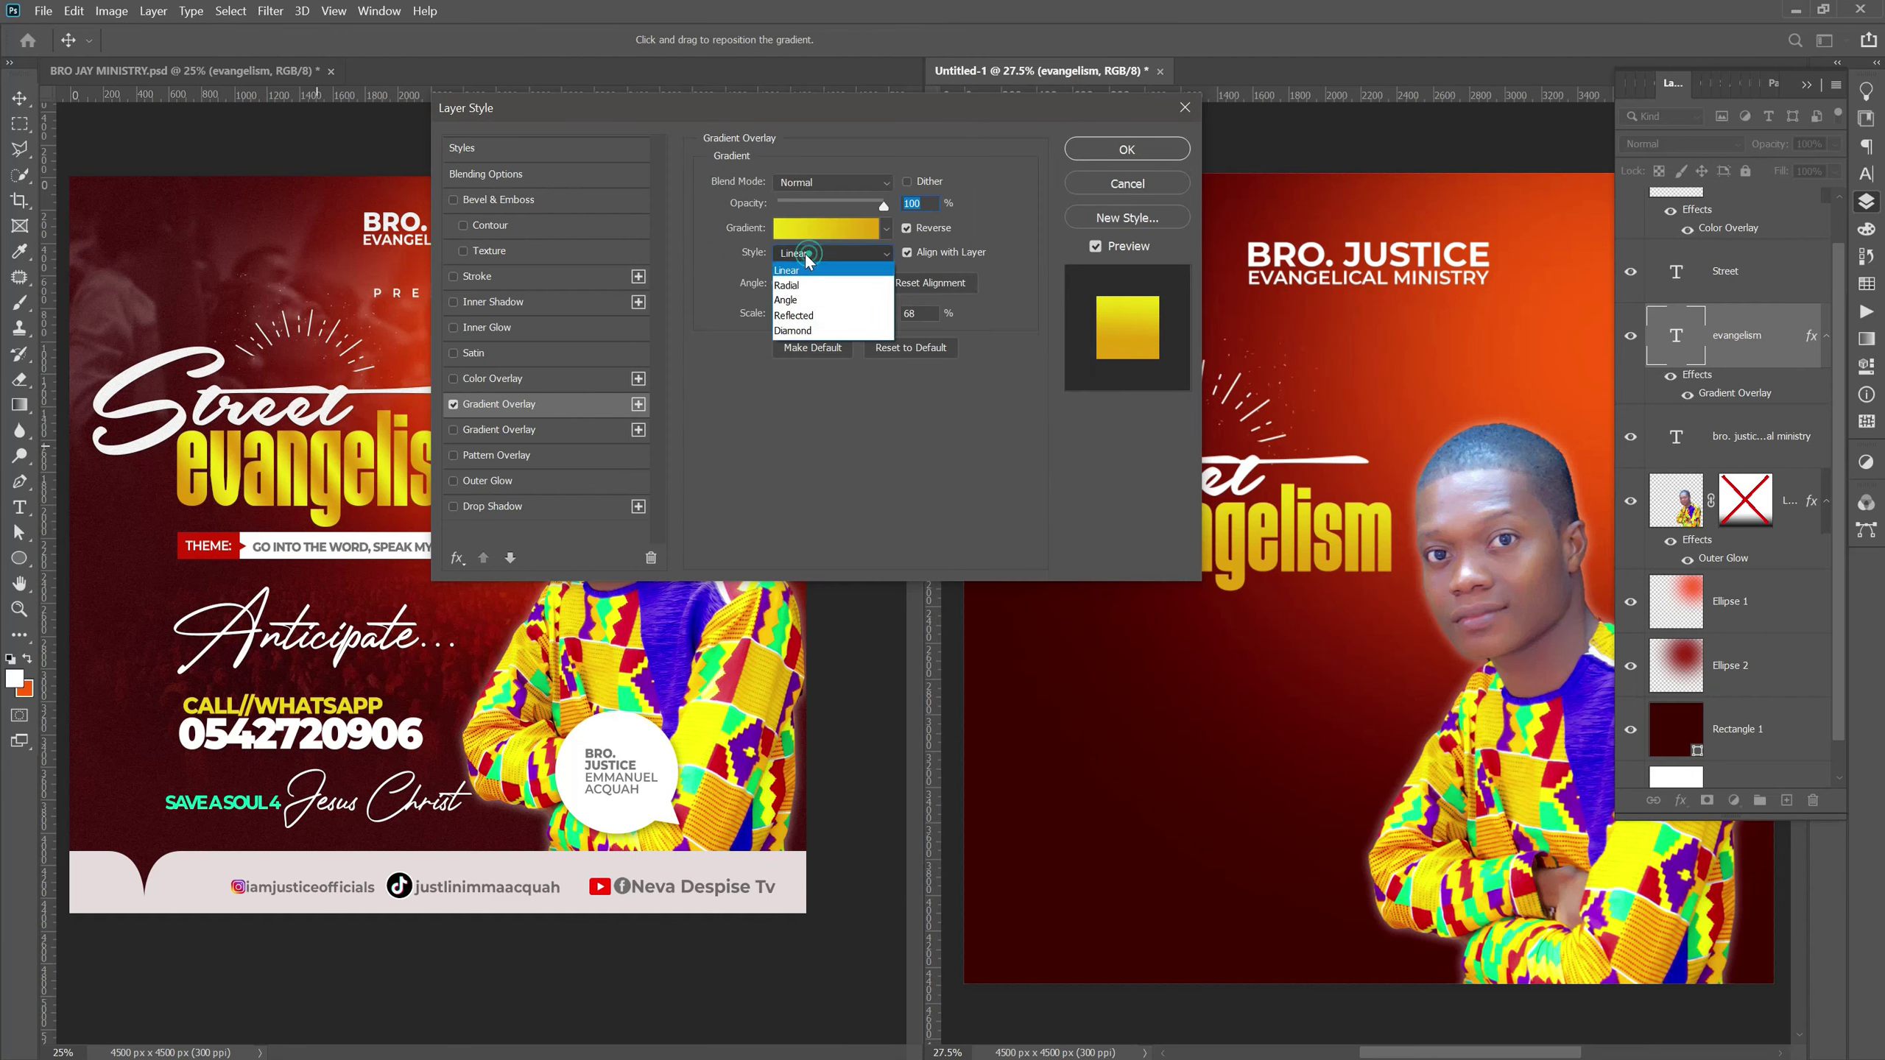
left_click(799, 318)
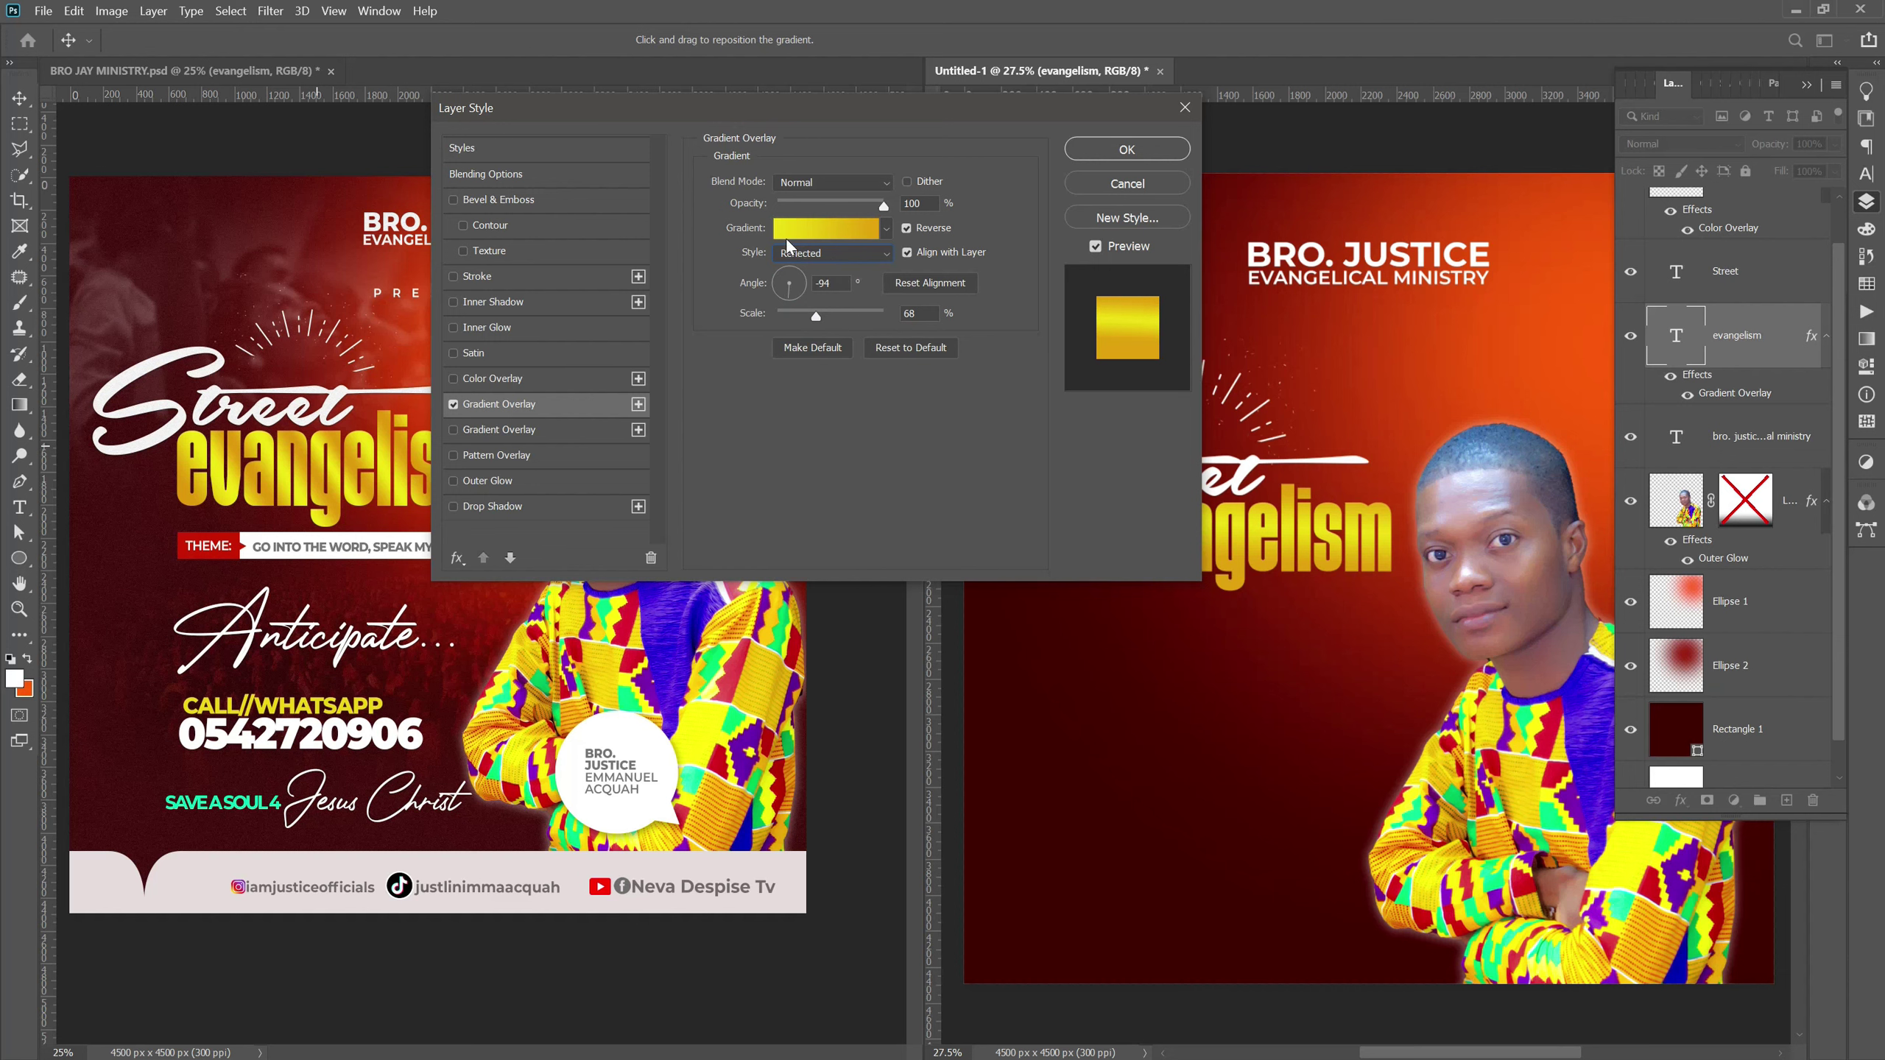
left_click_drag(788, 291, 805, 276)
double_click(817, 282)
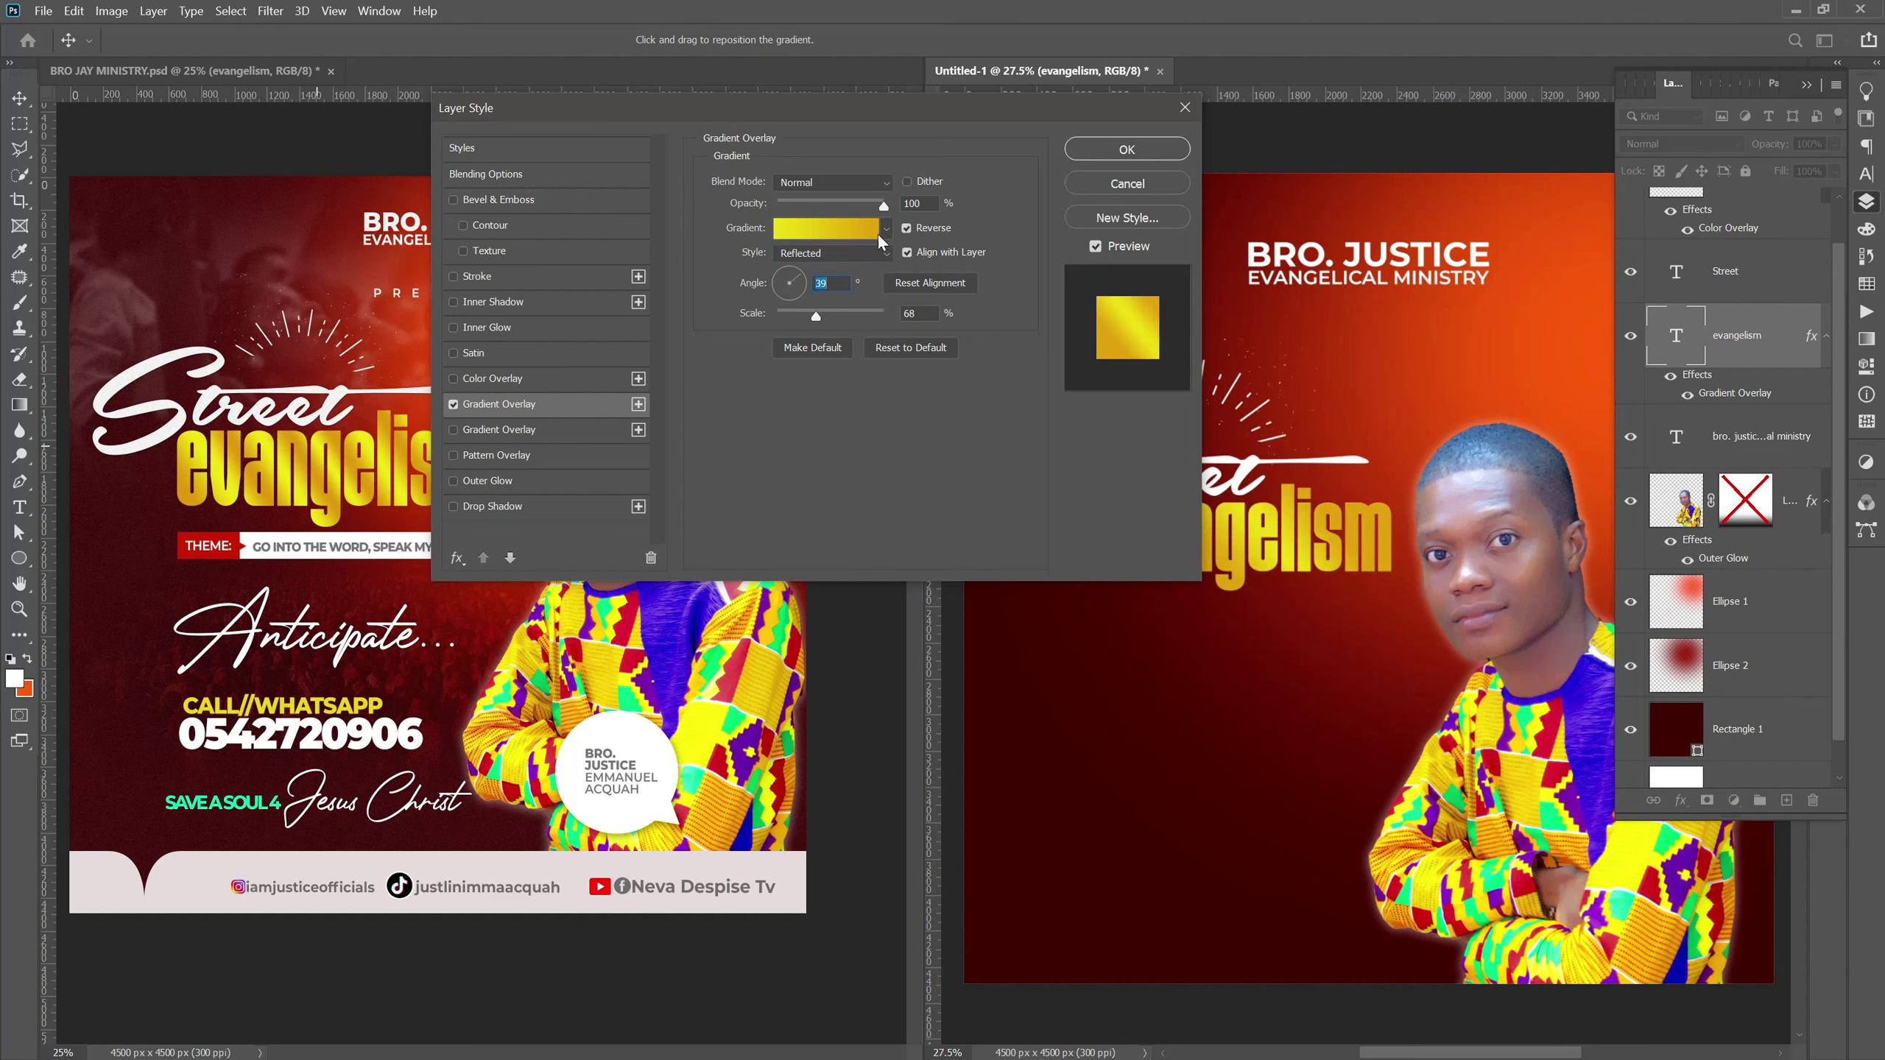
Add gradient stops, yellow at 28% and orange at 71%, and apply the overlay.
left_click(837, 235)
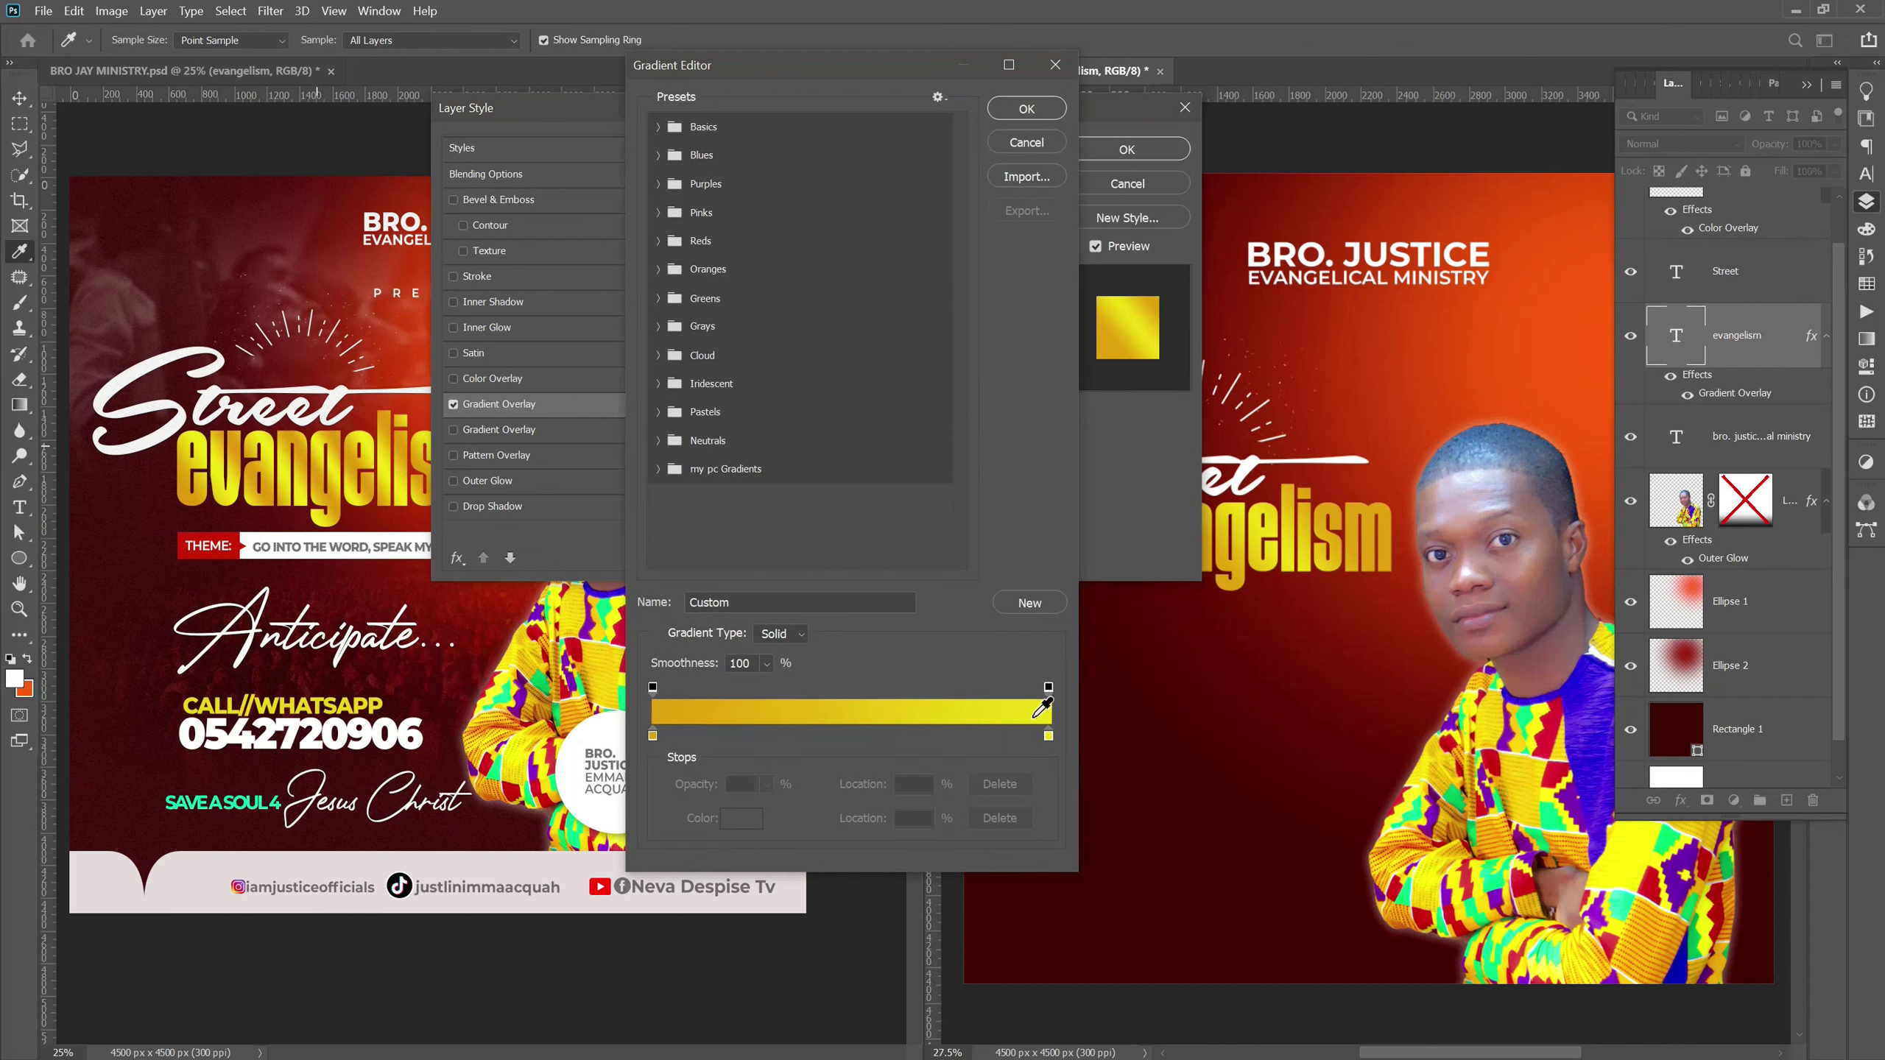
left_click(1048, 736)
left_click(704, 734)
left_click(652, 735)
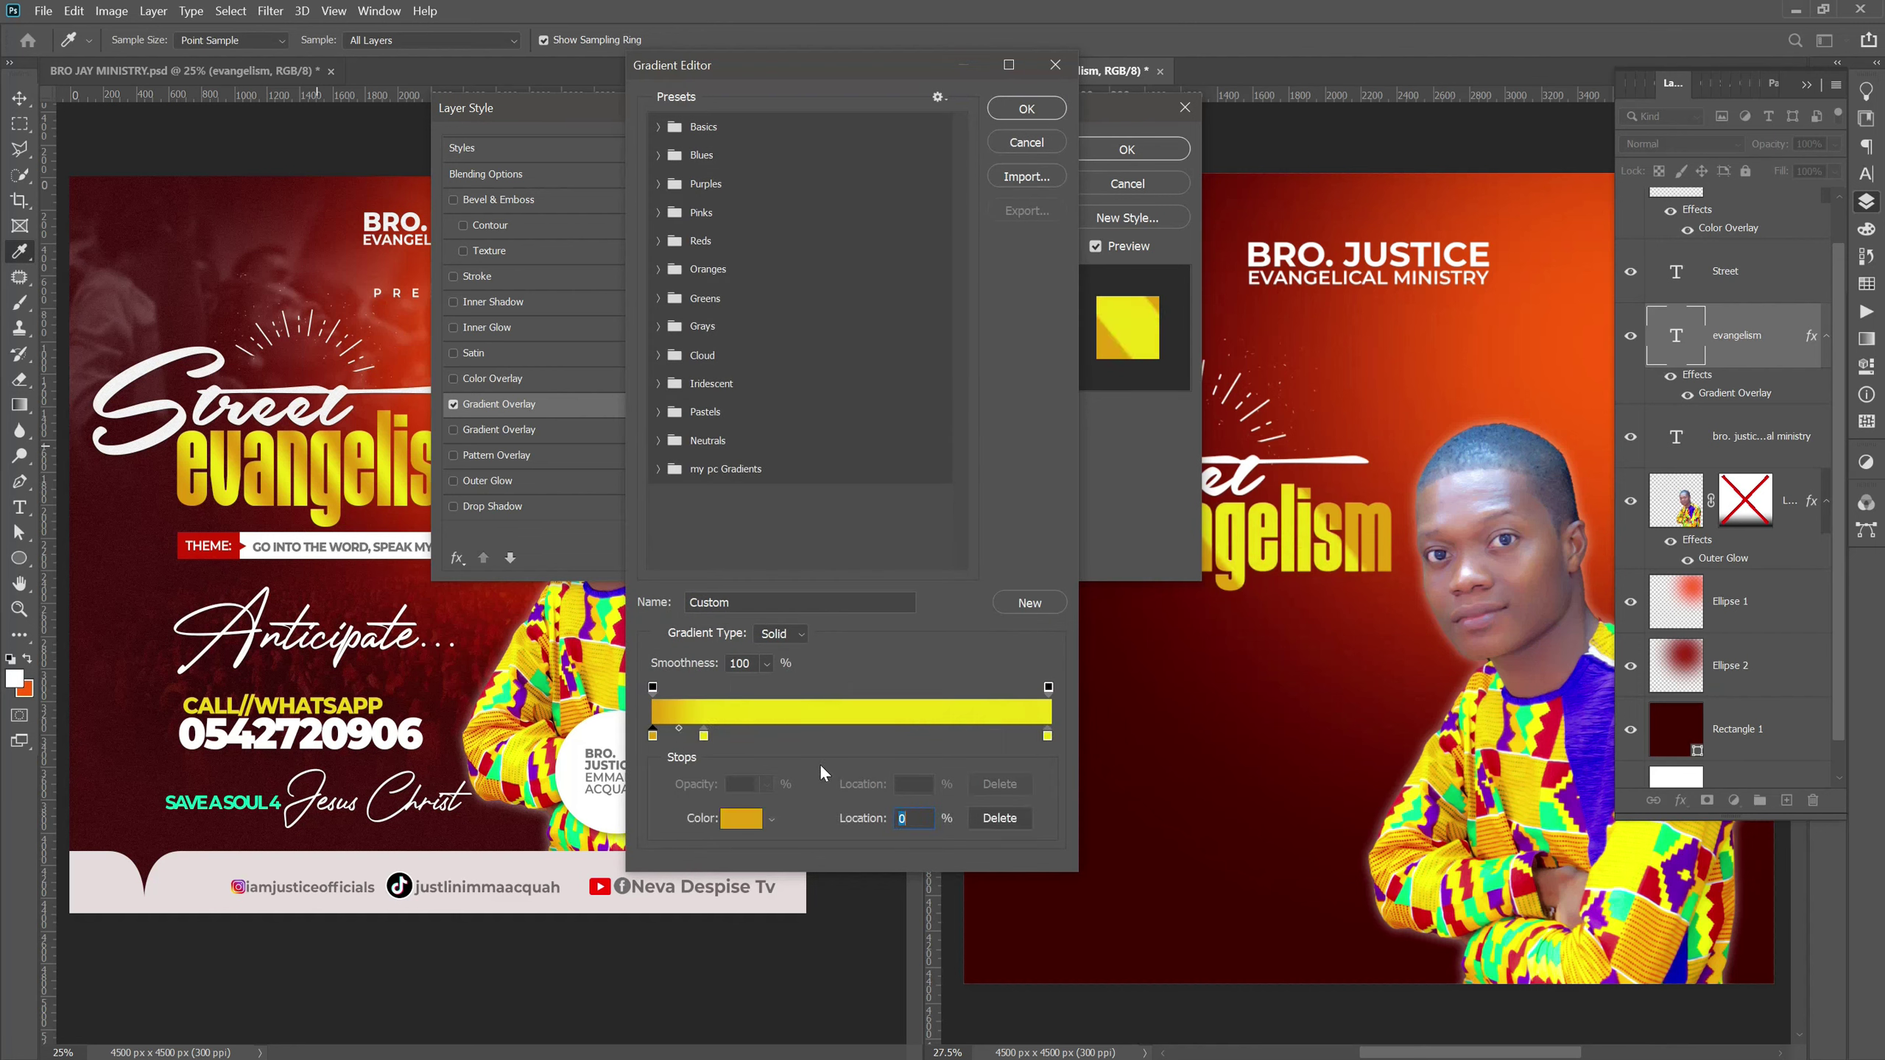
left_click(924, 735)
left_click_drag(703, 735, 763, 735)
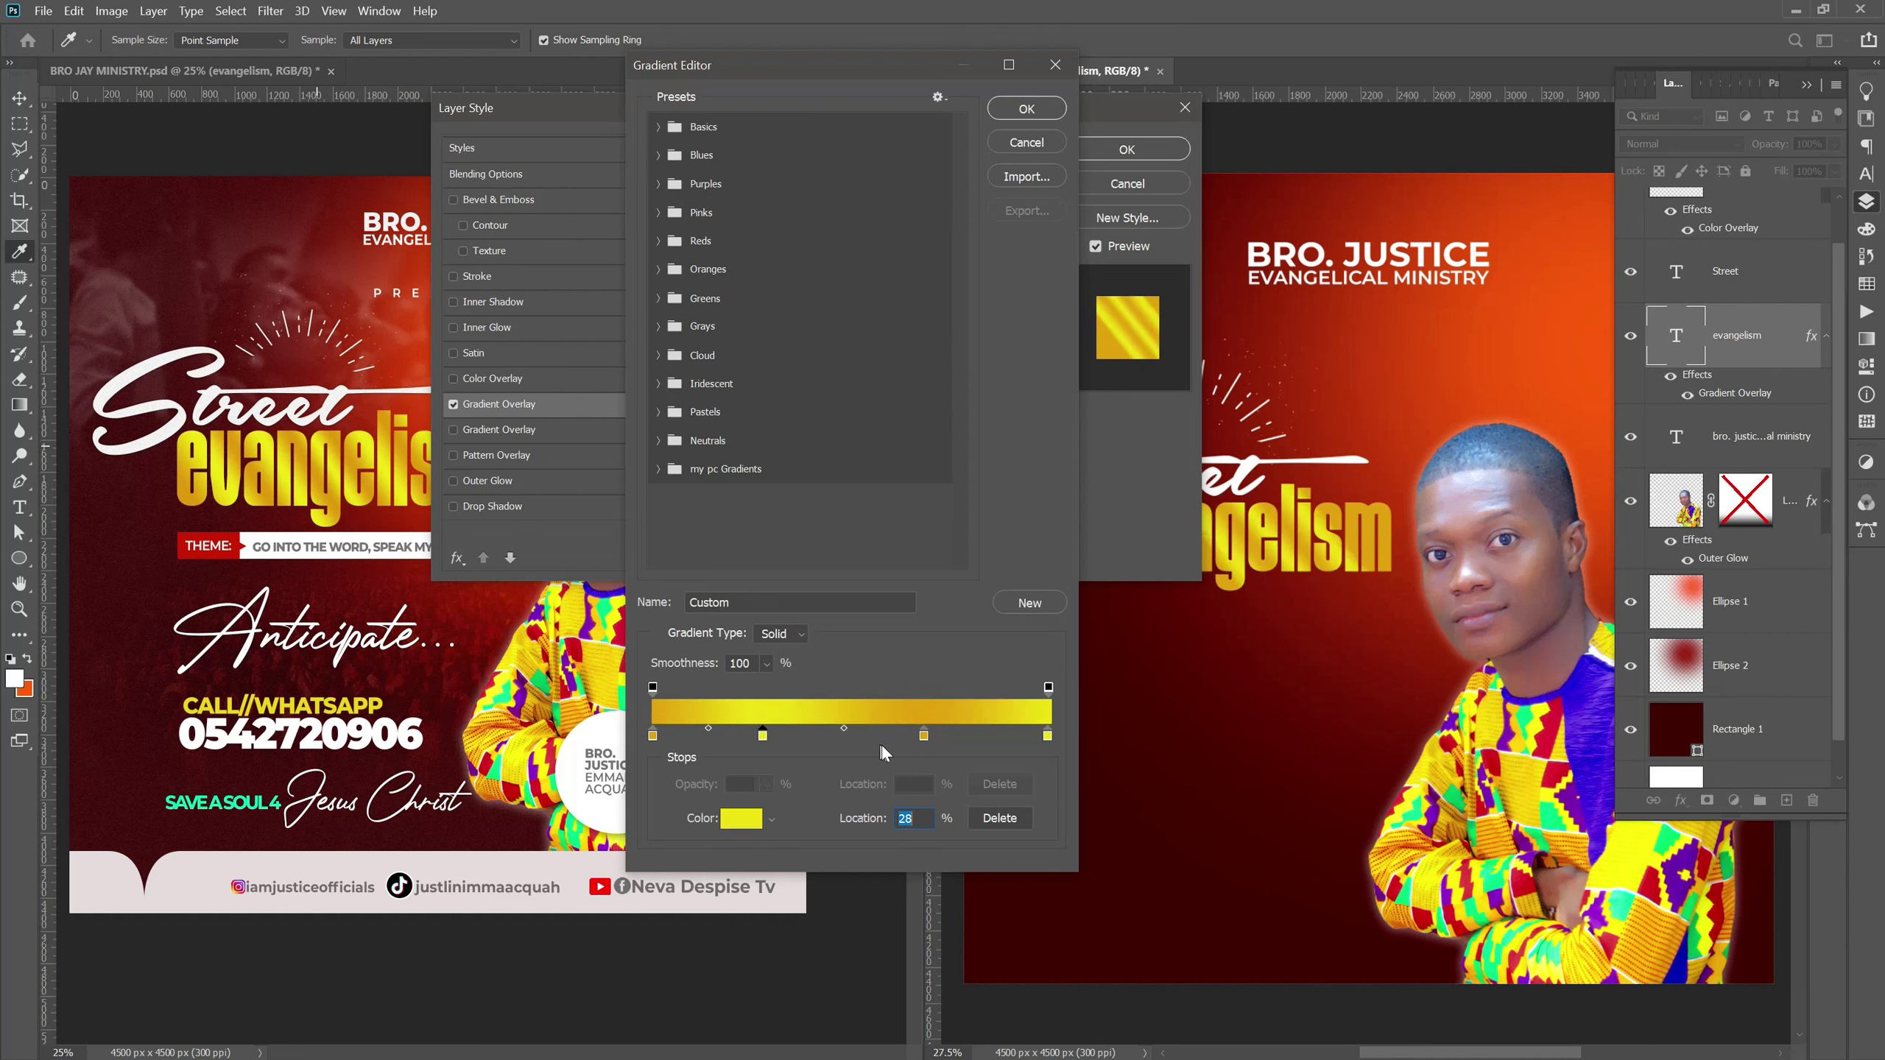
left_click_drag(923, 735, 935, 735)
left_click(1027, 109)
left_click(1126, 149)
Fit both documents in view and select the reference's crowd photo, Layer 5.
left_click(904, 657)
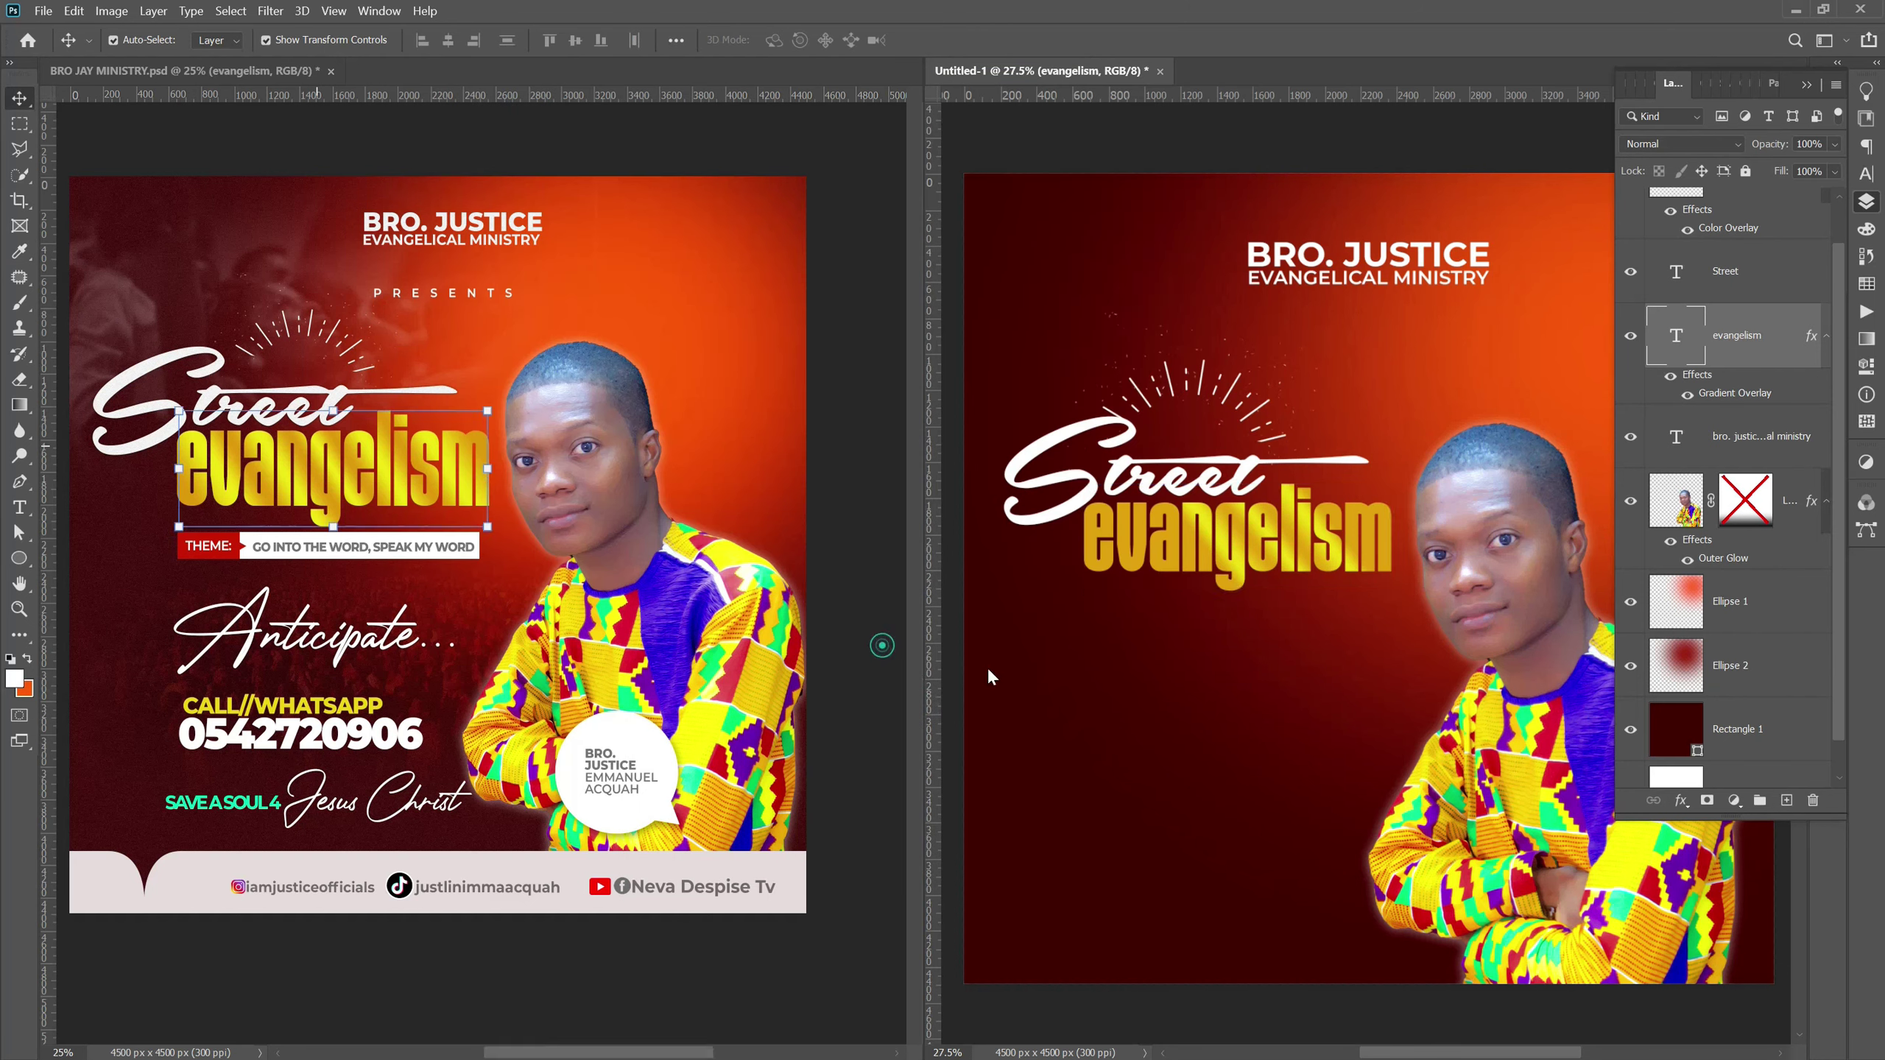
key("ctrl+0")
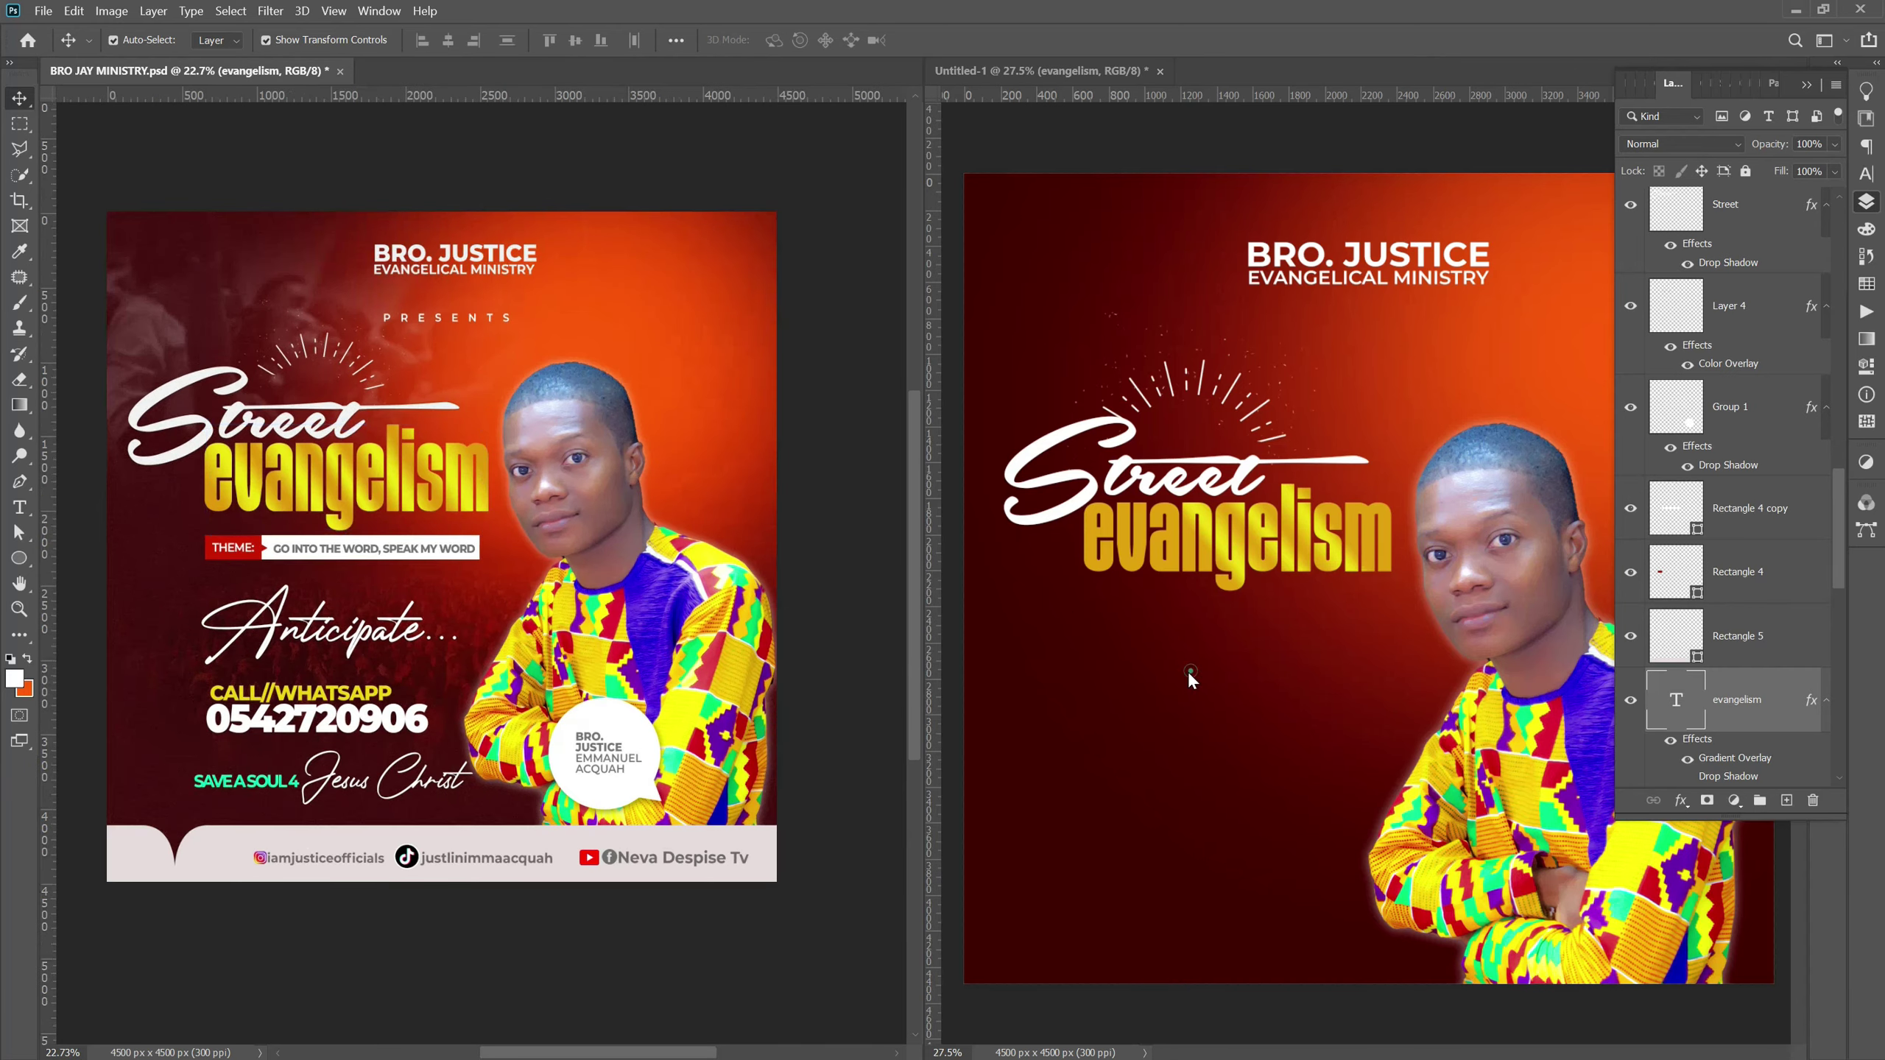
left_click(1187, 673)
key("ctrl+0")
scroll(1068, 673, "up", 1)
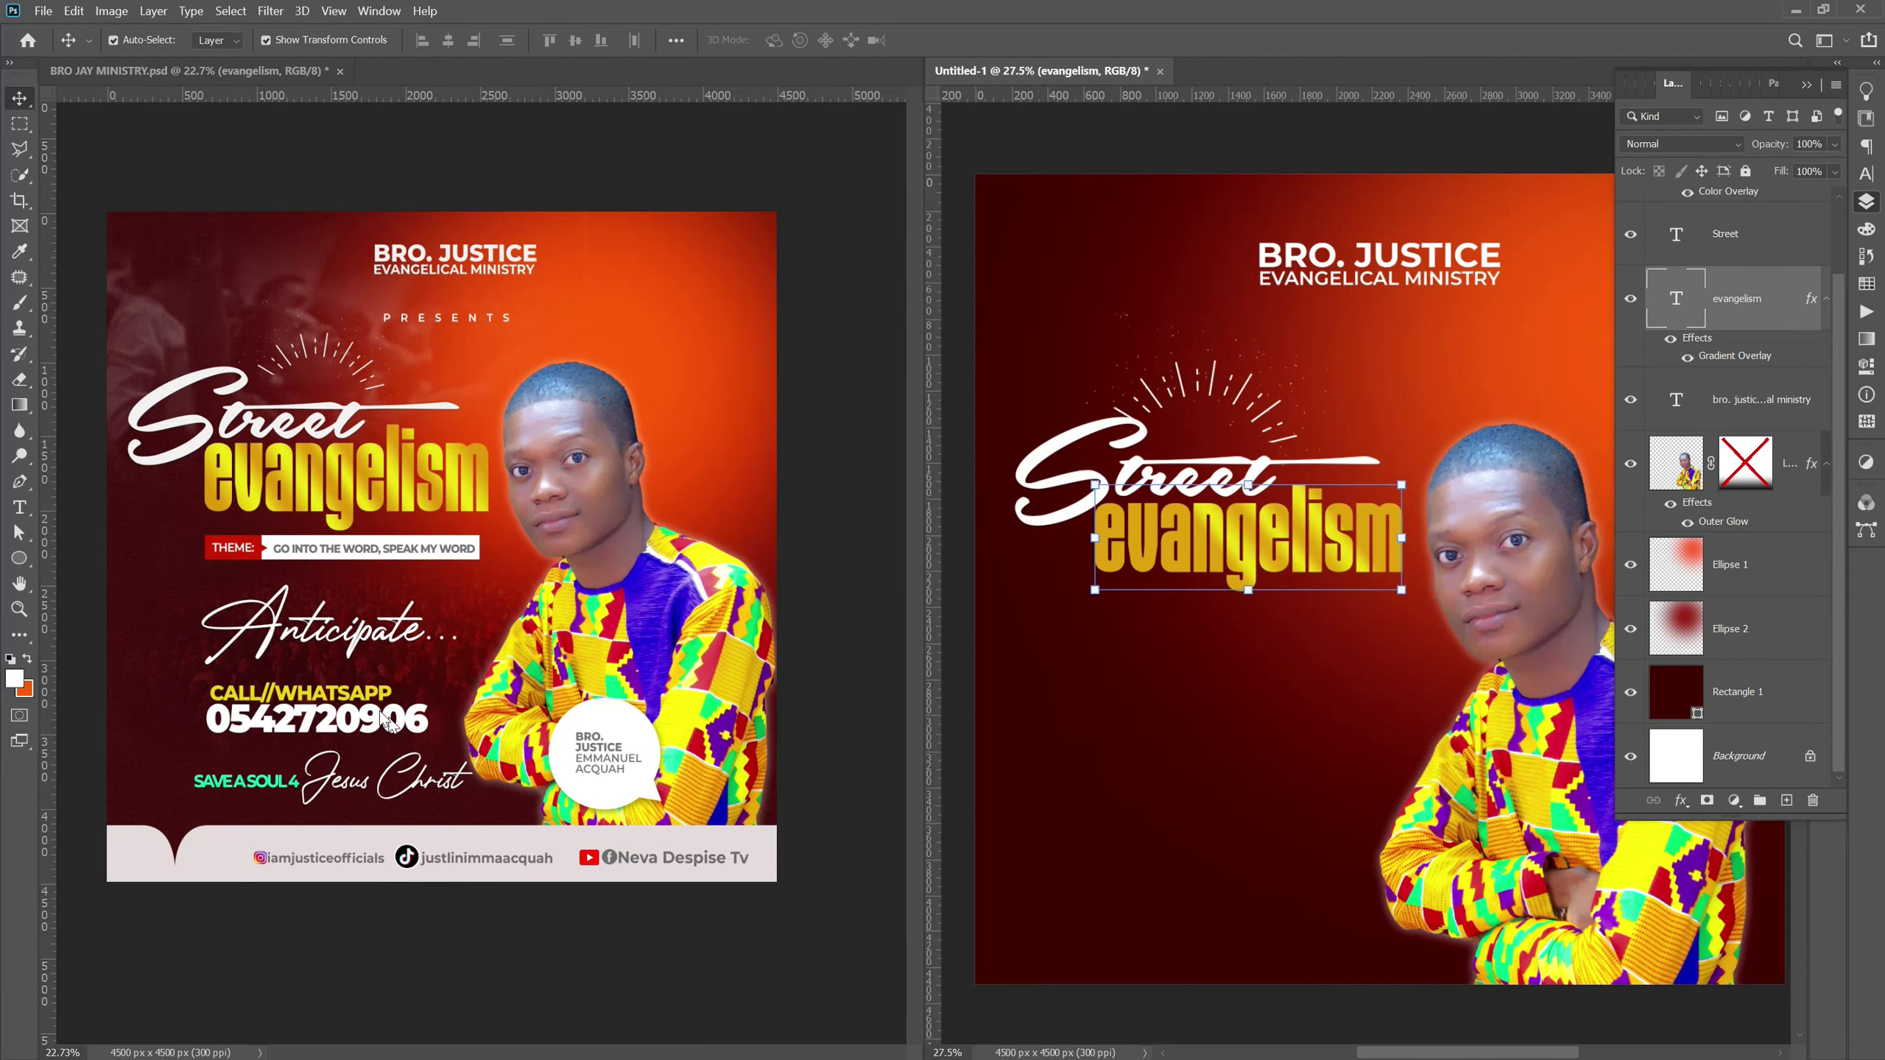
left_click(468, 654)
right_click(462, 663)
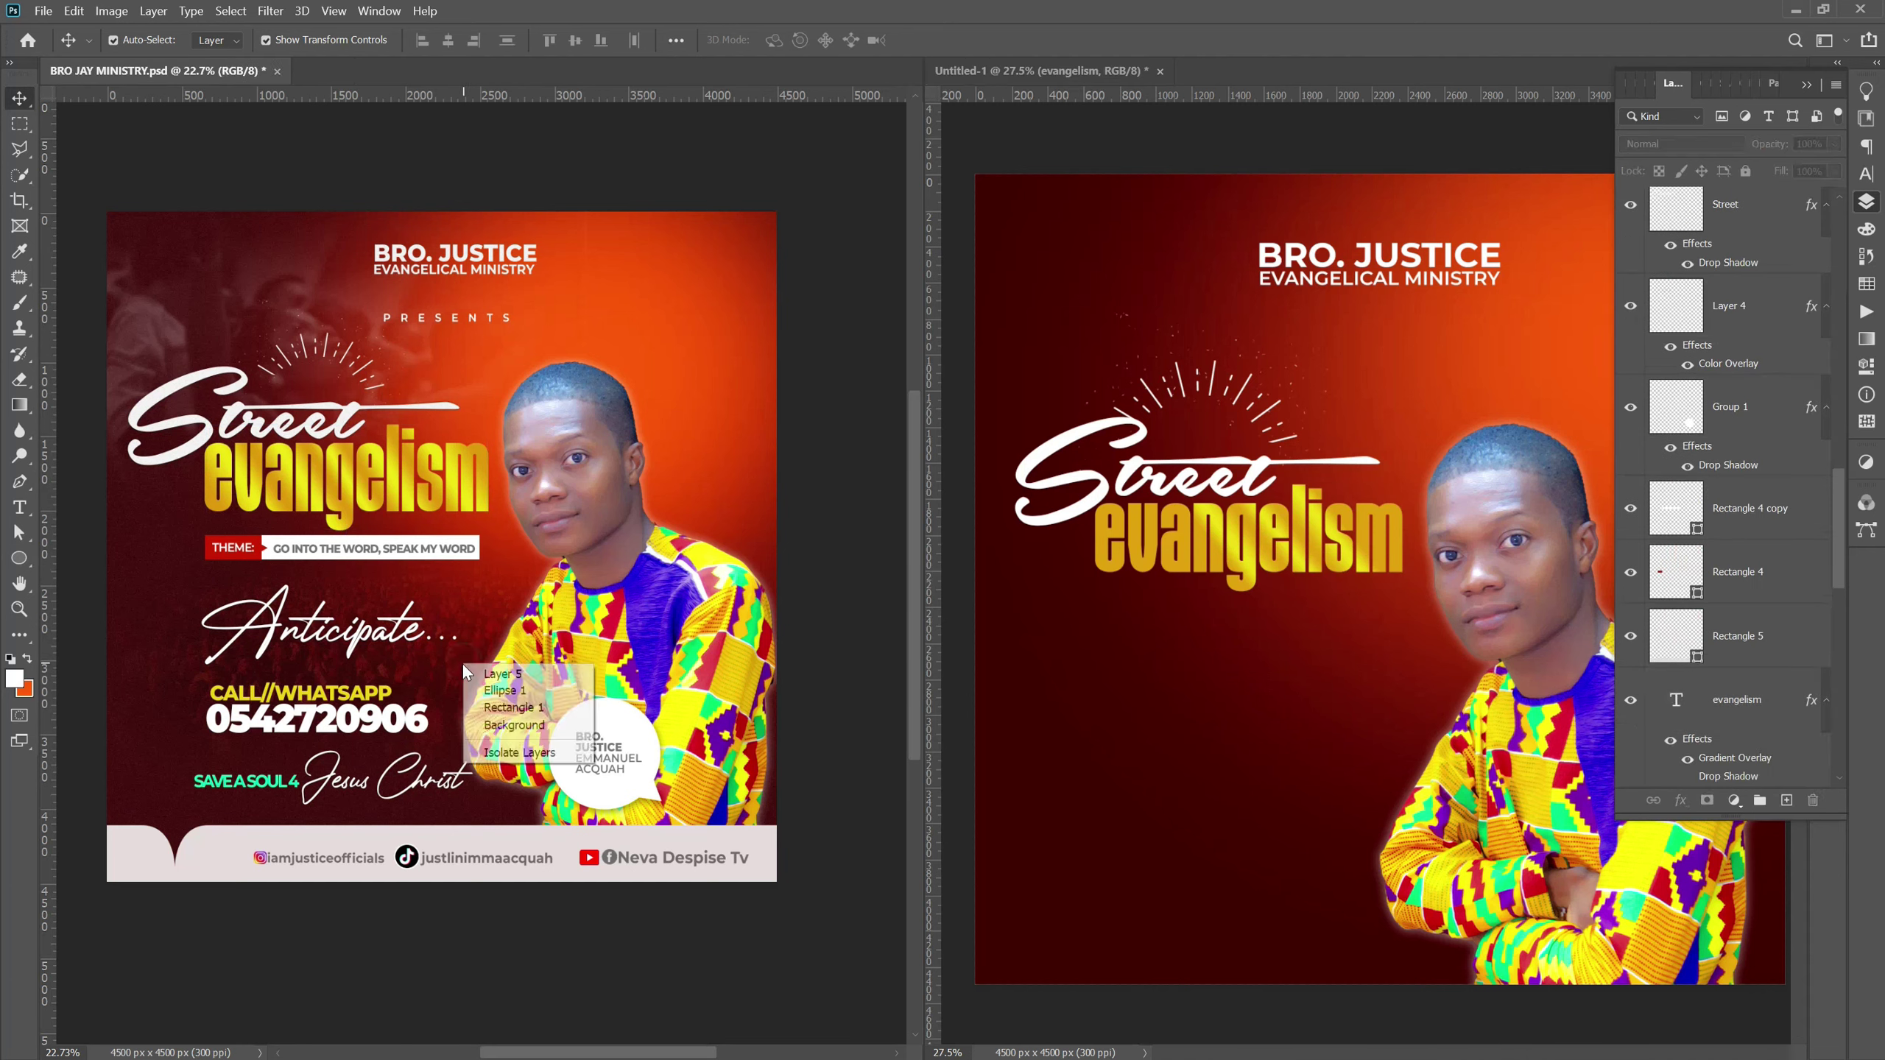
left_click(490, 694)
right_click(463, 664)
left_click(478, 676)
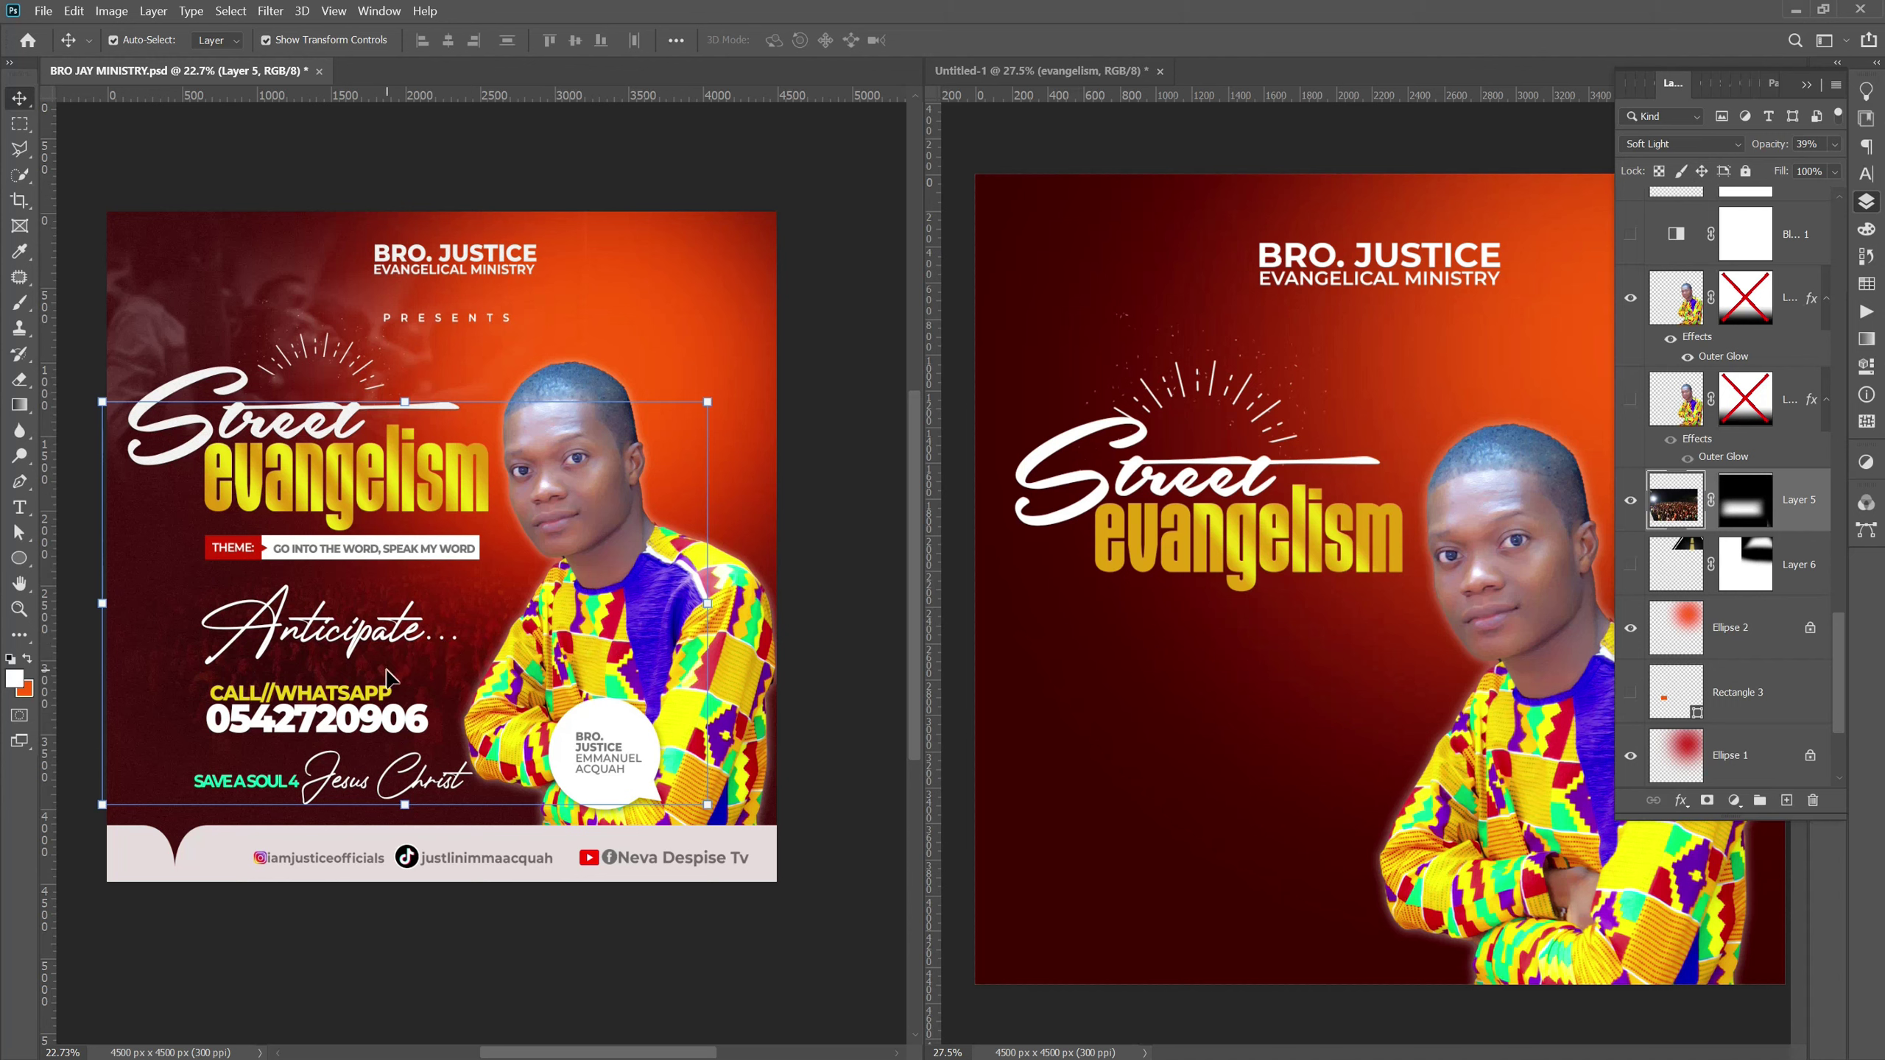
Copy the crowd photo into the new design behind the man, above Ellipse 1, and lock its position.
mouse_move(454, 682)
left_mouse_down()
mouse_move(1244, 710)
mouse_move(1214, 637)
left_mouse_up()
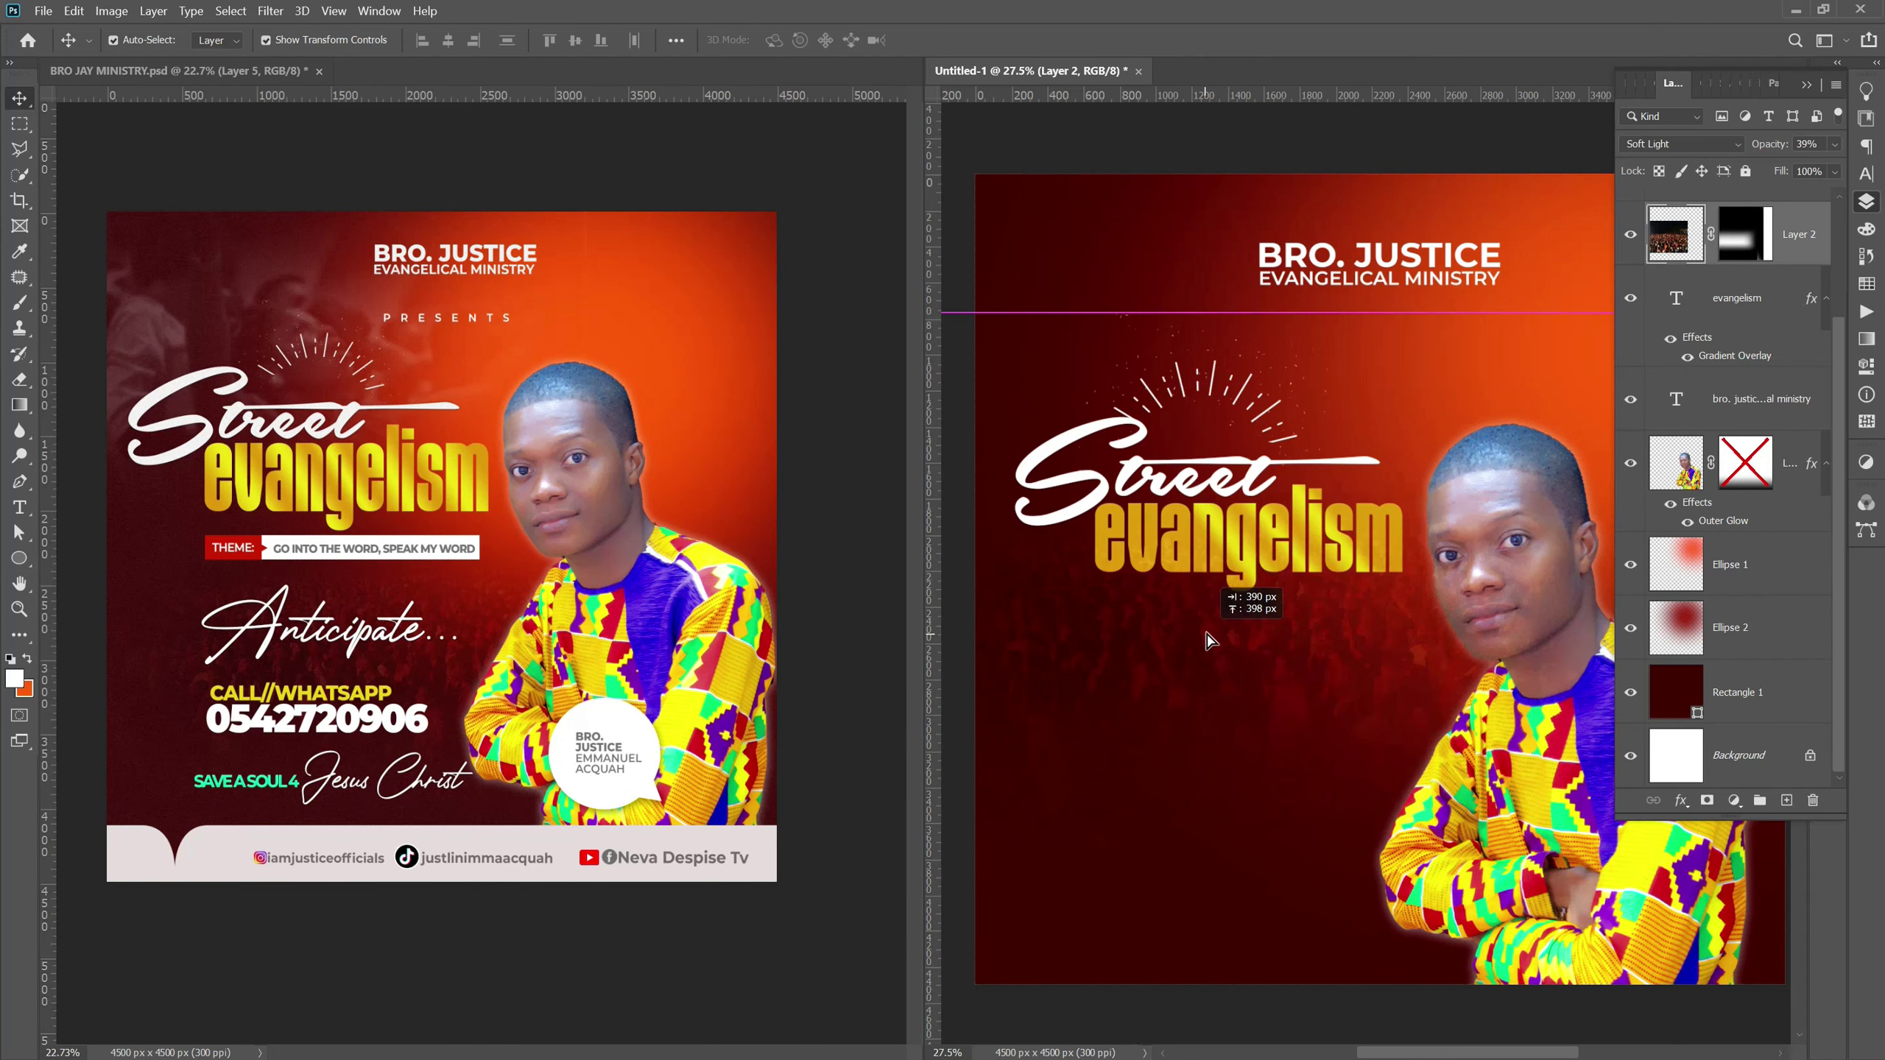
left_click_drag(1718, 224, 1719, 720)
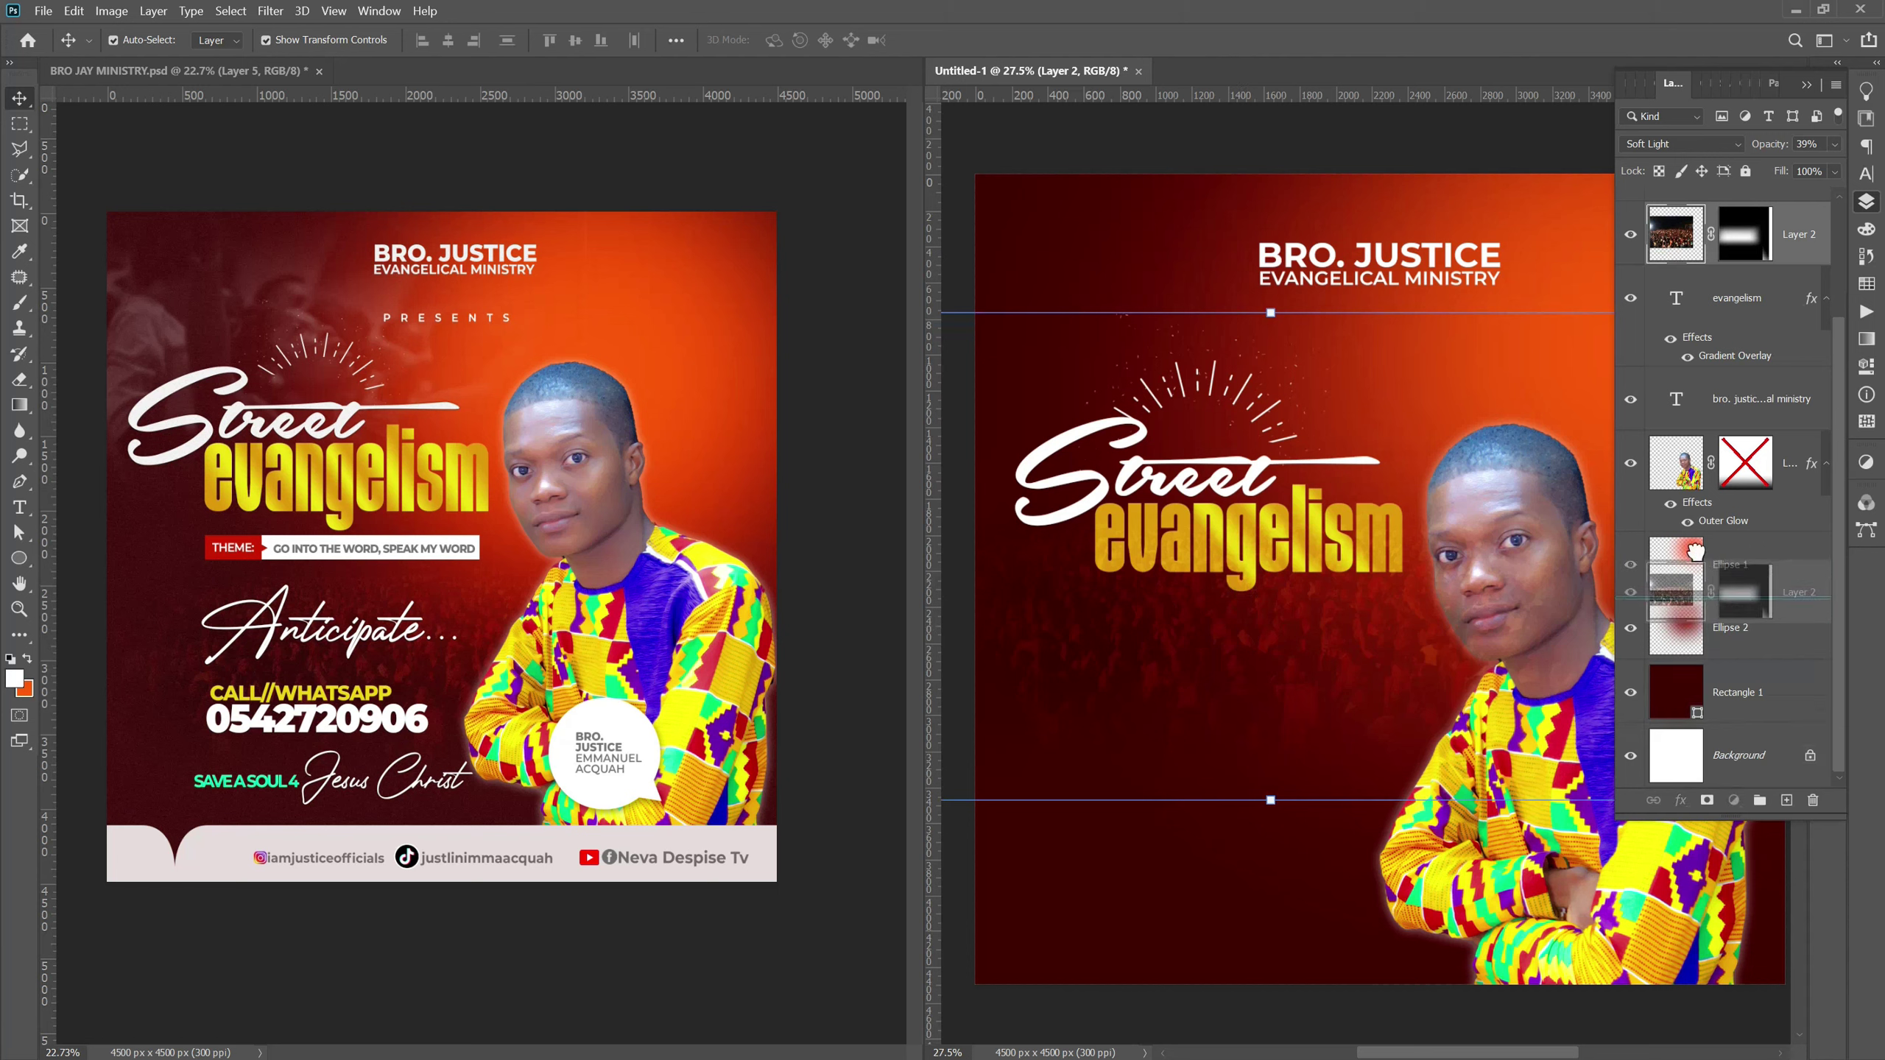
left_click_drag(1718, 720, 1718, 533)
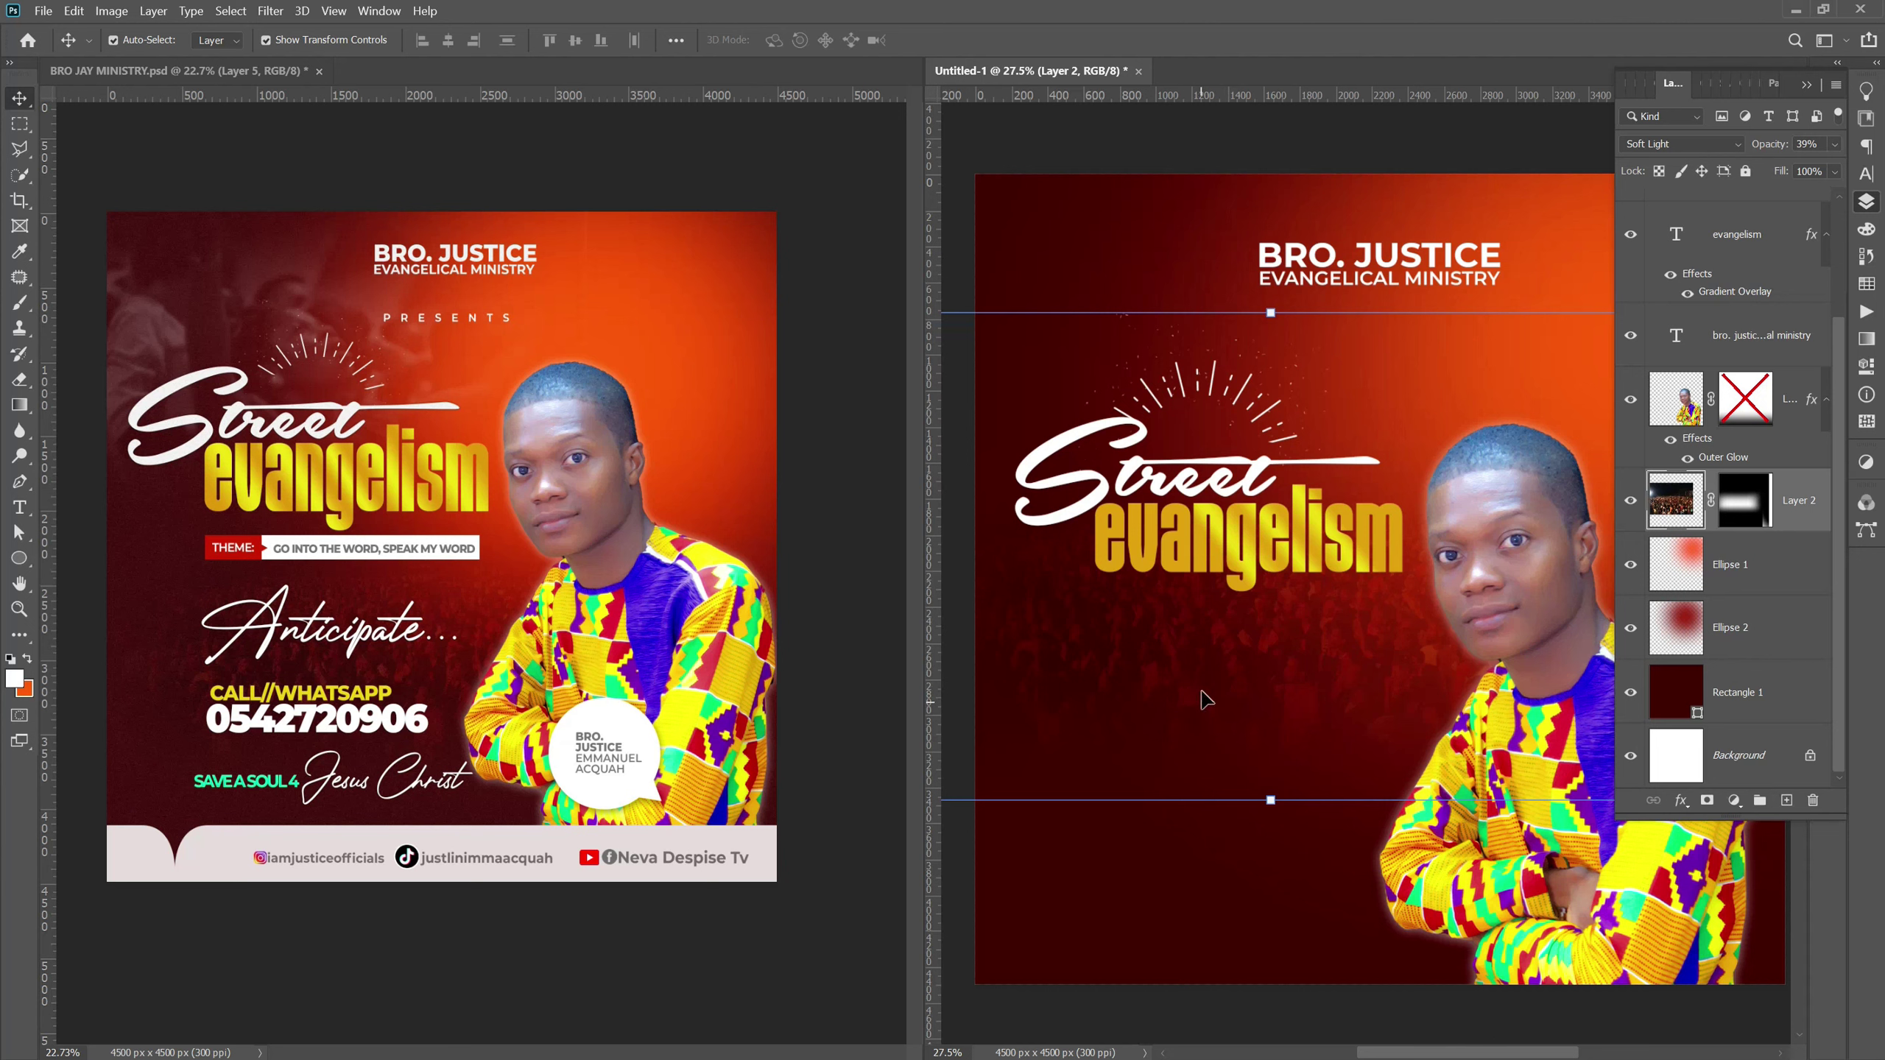
left_click_drag(1206, 699, 1201, 675)
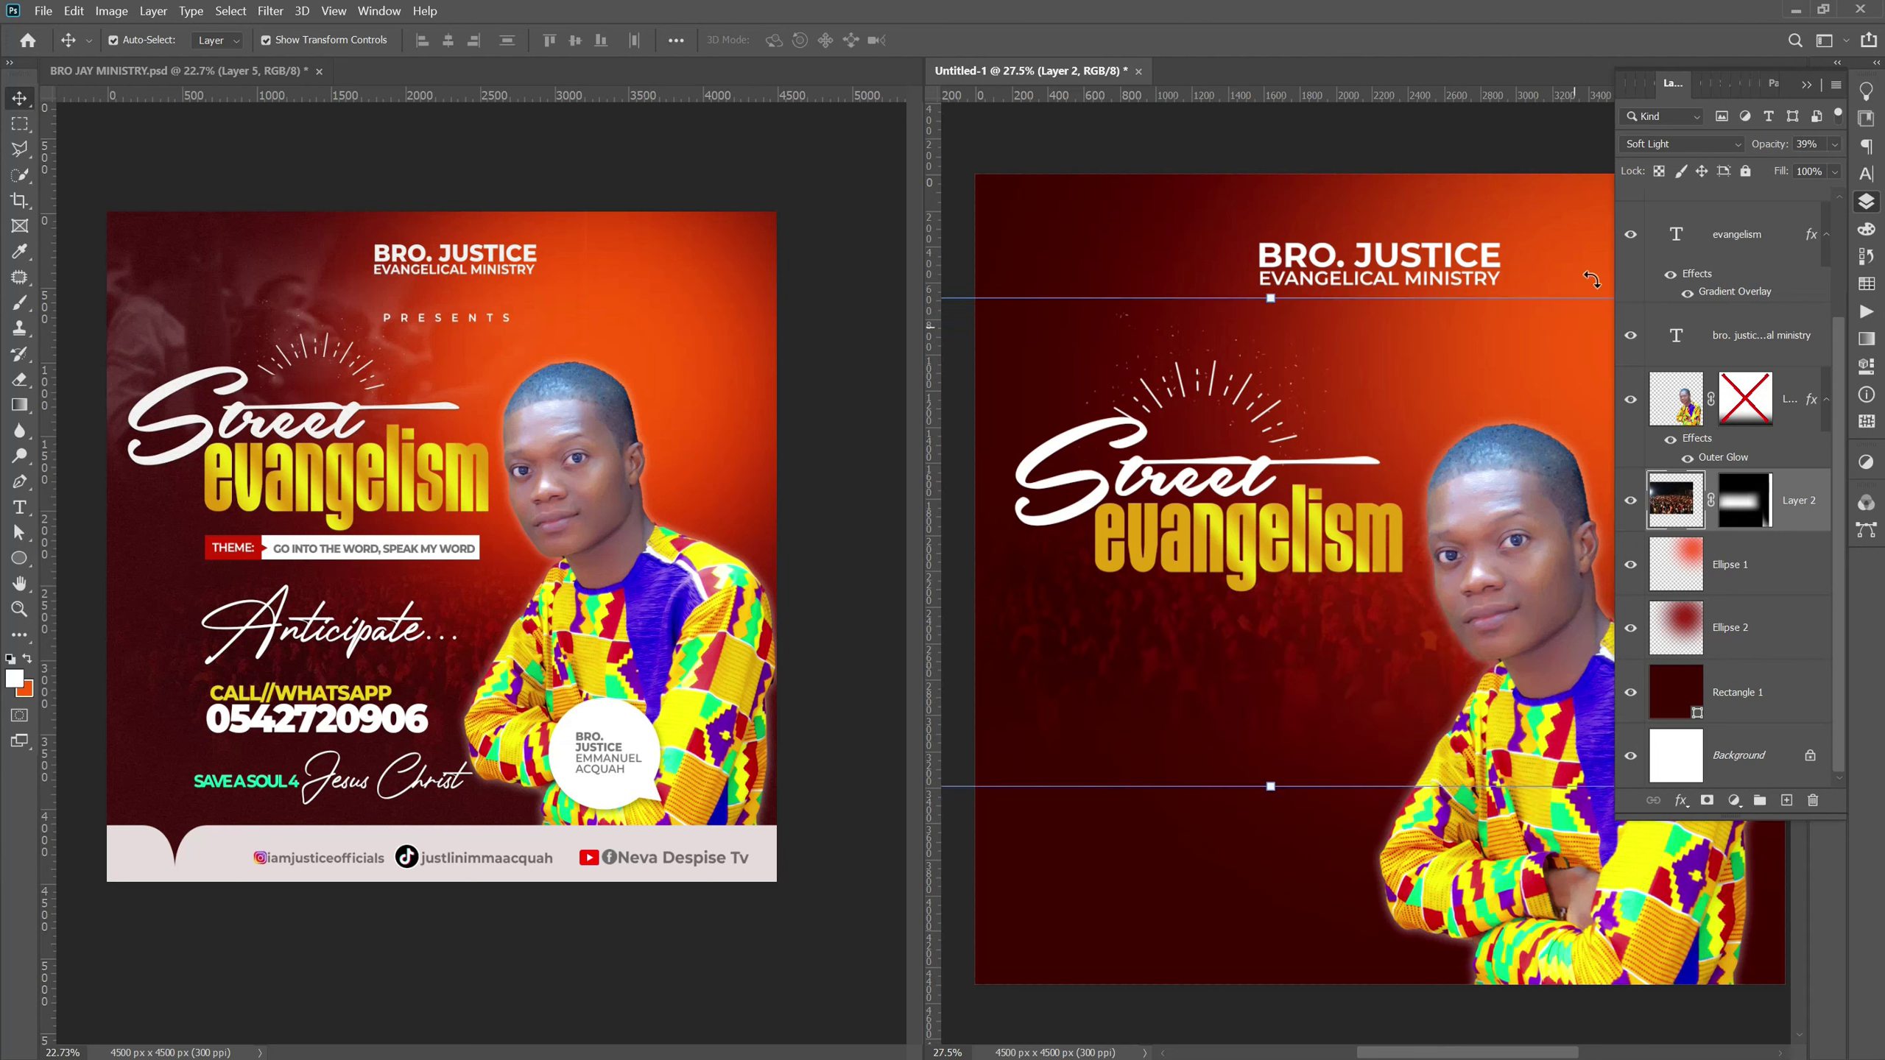
left_click(1701, 170)
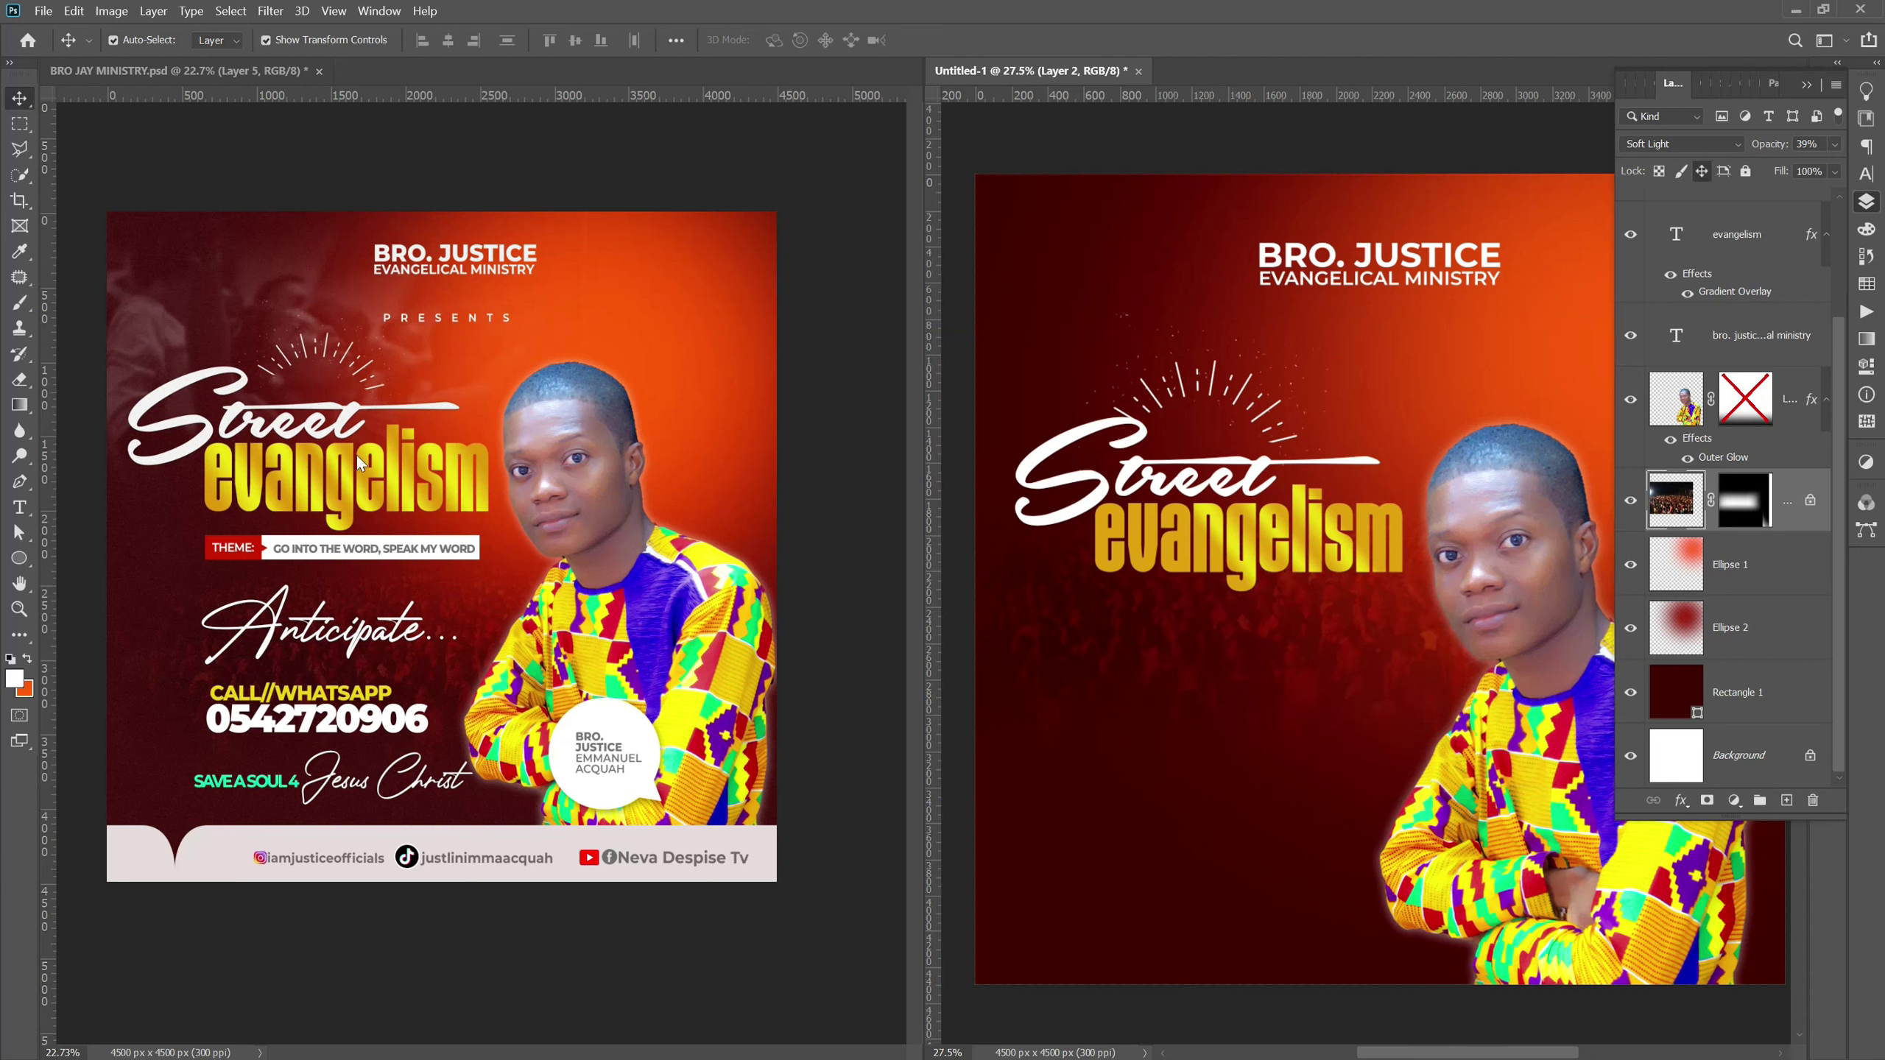
left_click(175, 347)
right_click(174, 347)
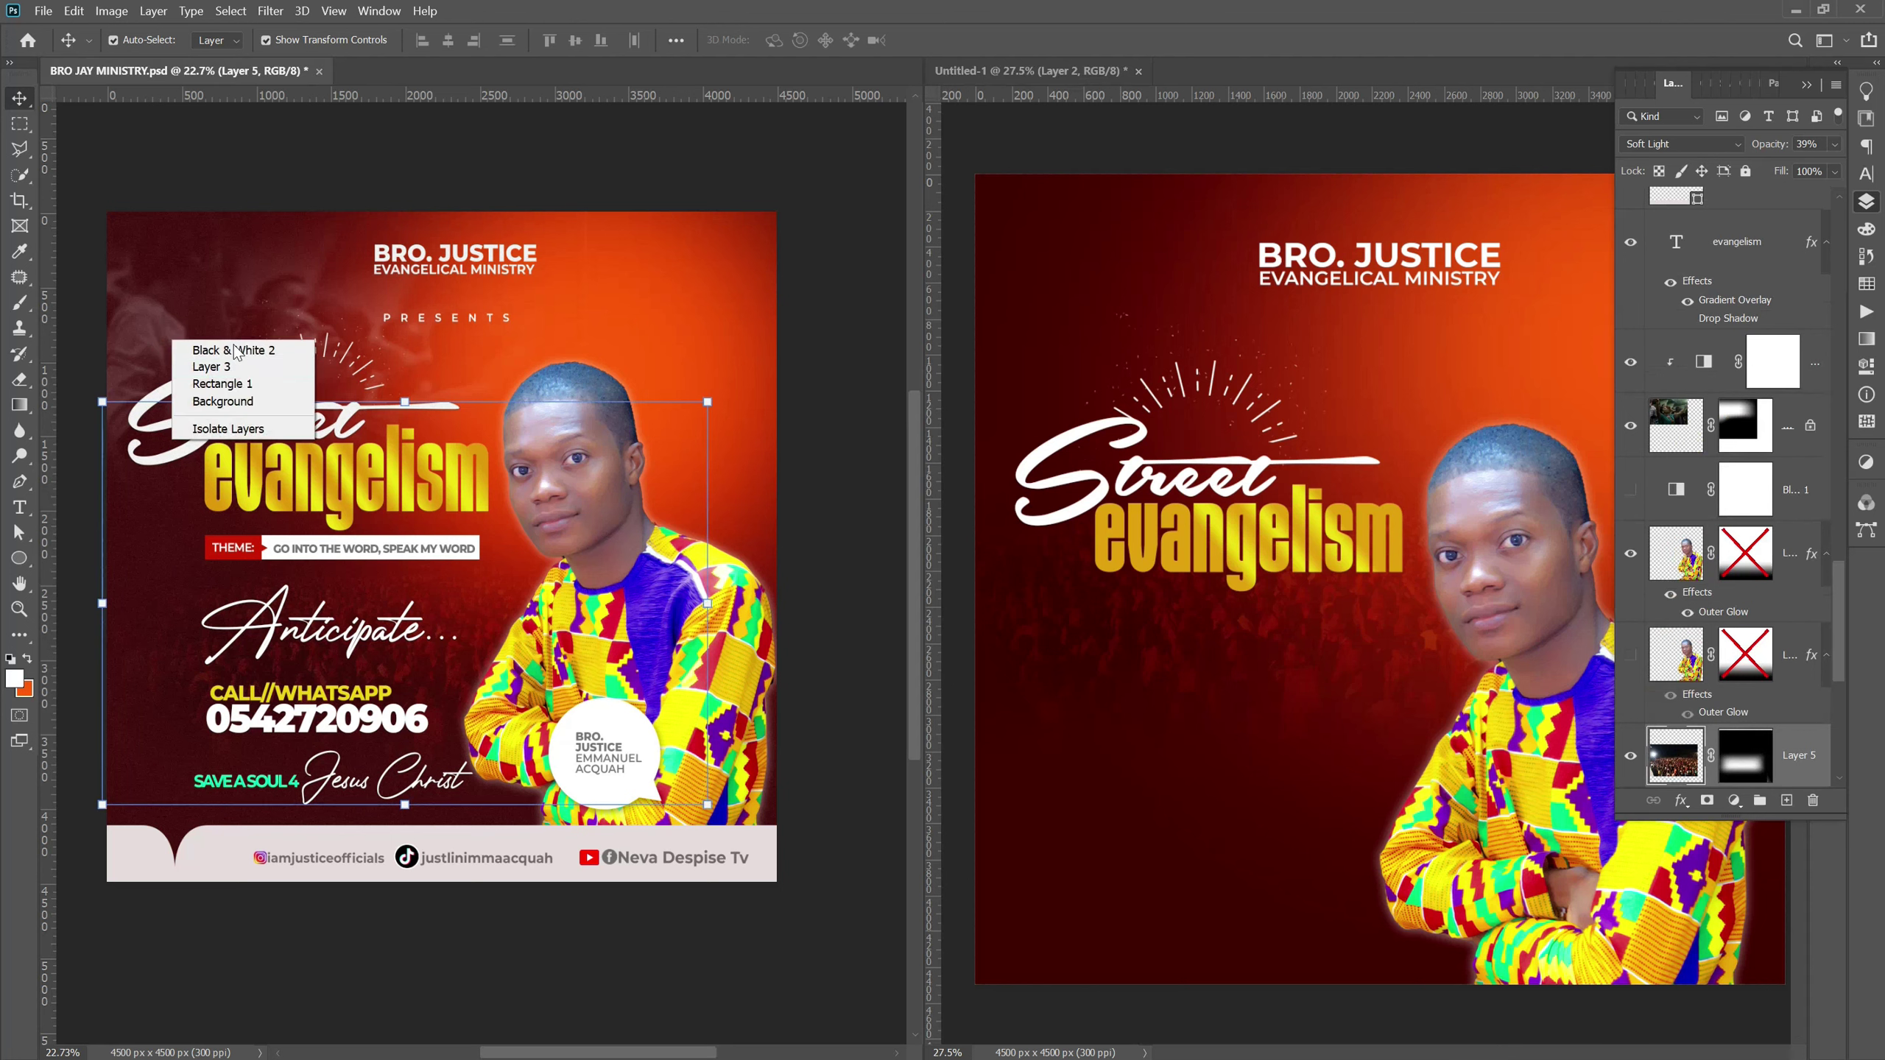
Copy the second crowd photo, Layer 3, into the new design's upper area.
left_click(222, 366)
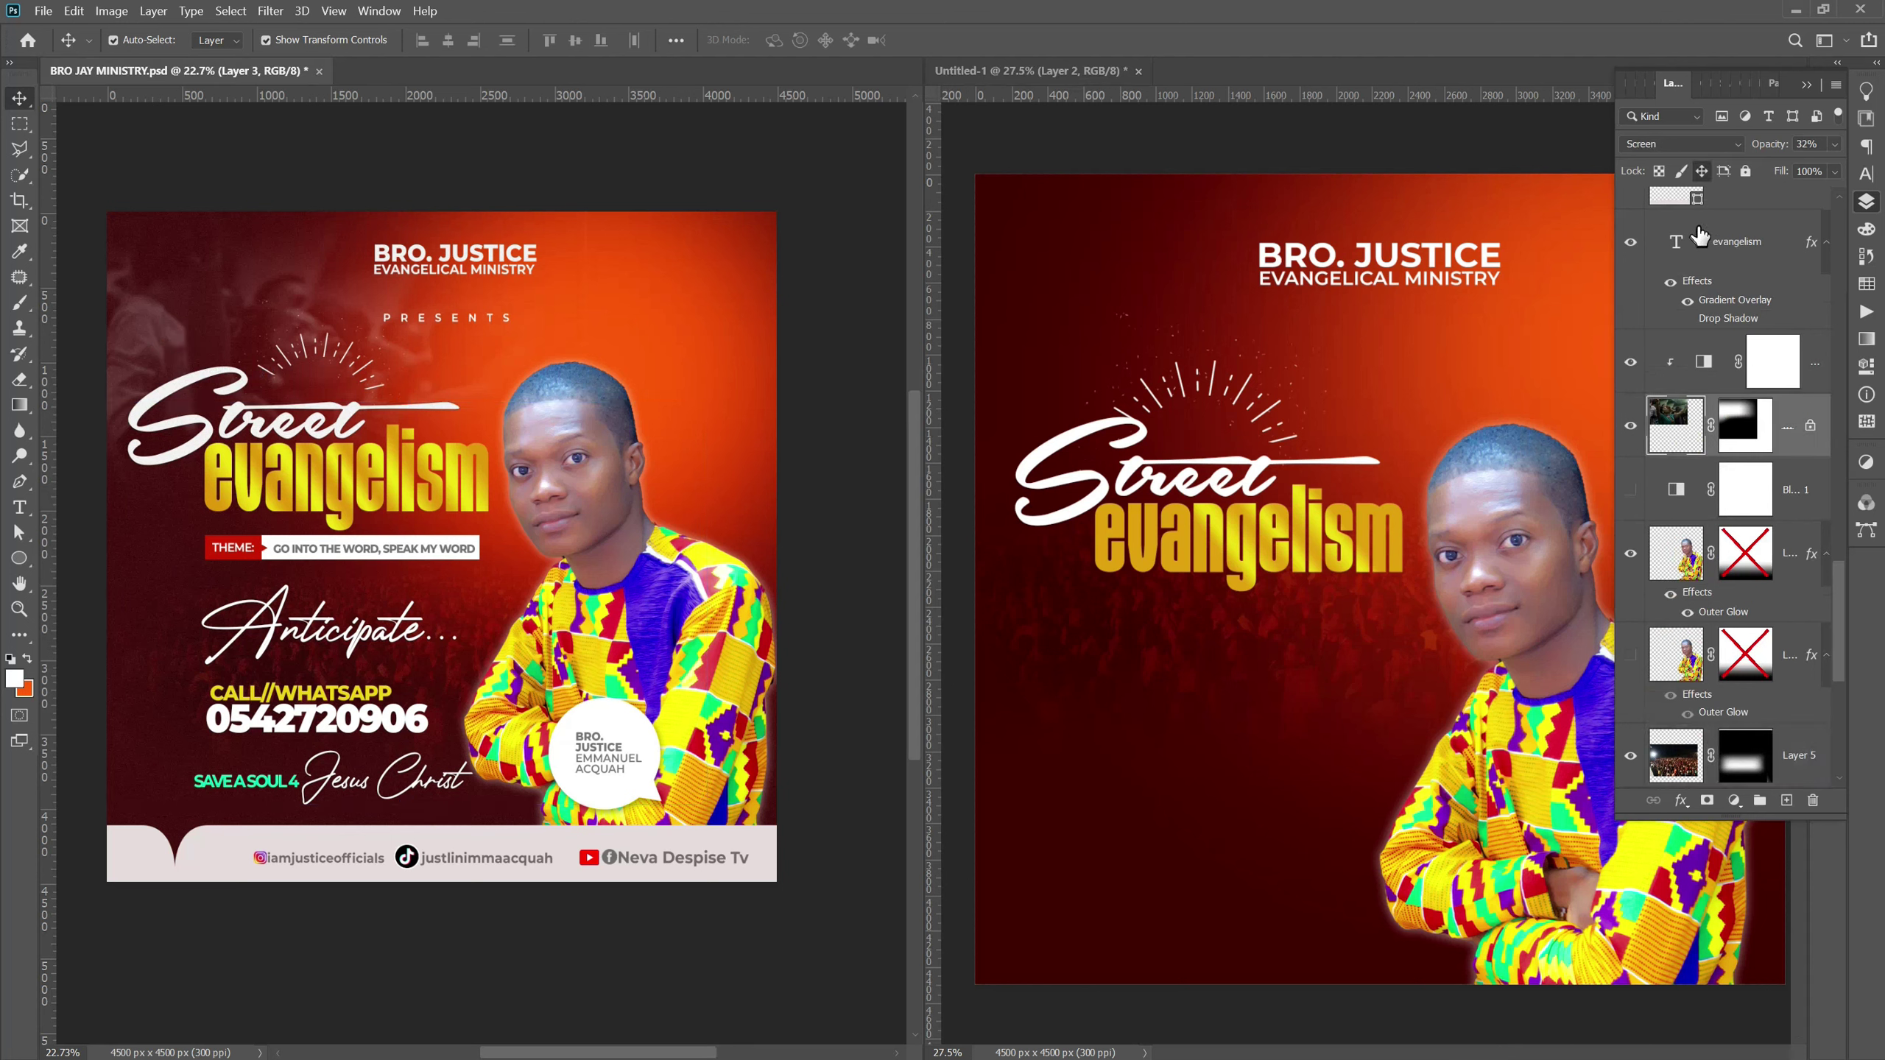
mouse_move(149, 335)
left_mouse_down()
mouse_move(488, 289)
mouse_move(1084, 349)
left_mouse_up()
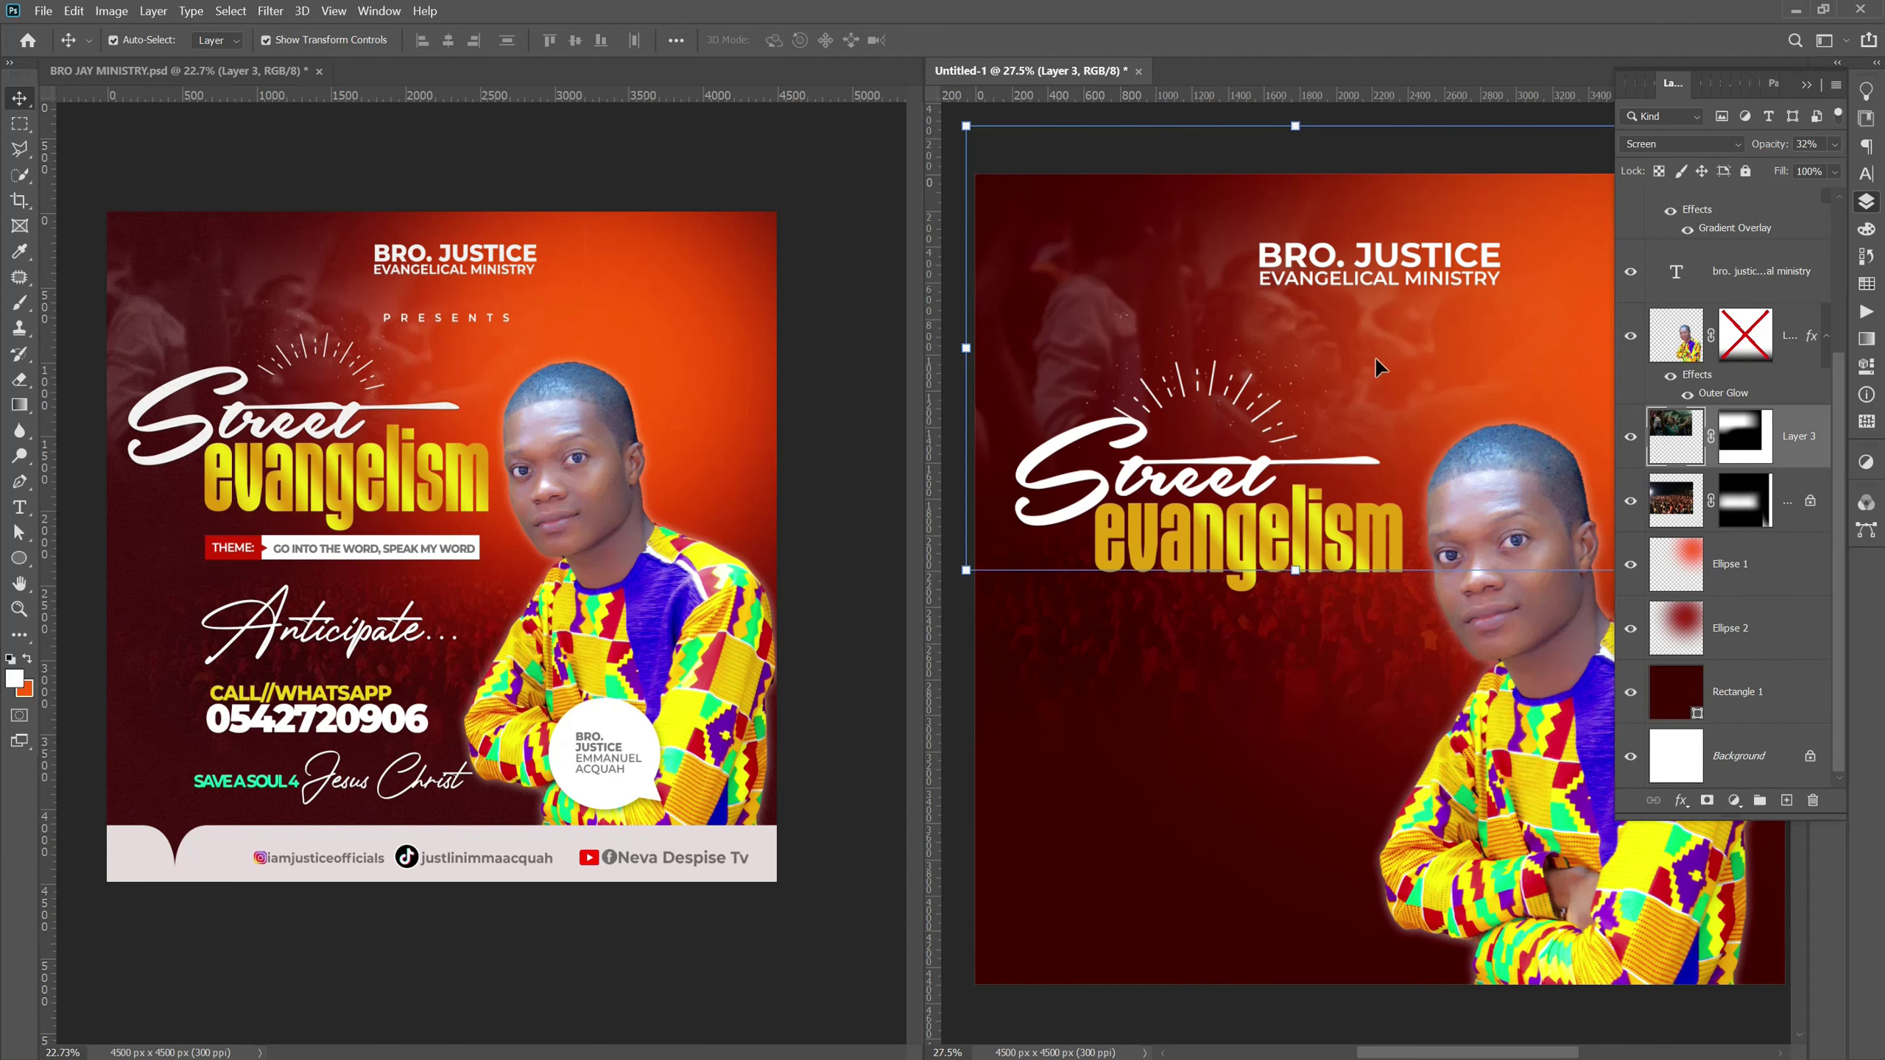
left_click_drag(1094, 327, 1008, 359)
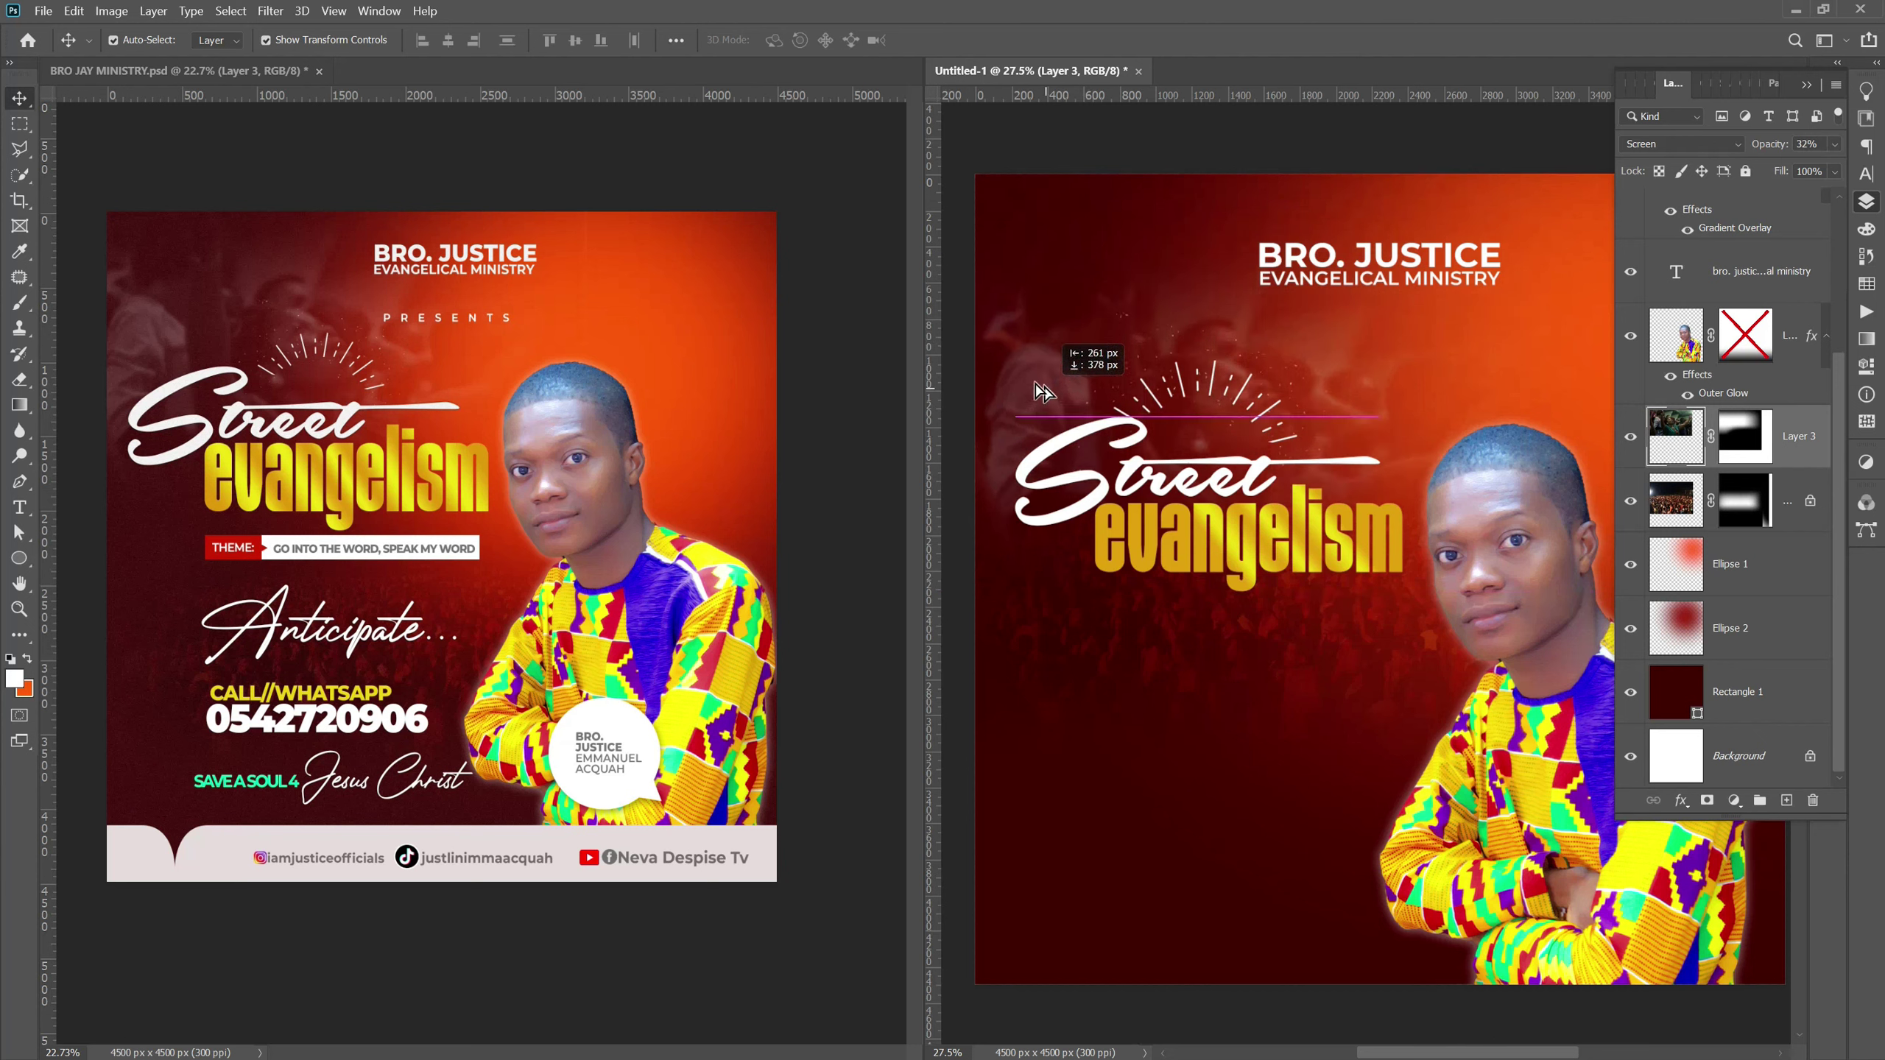
left_click_drag(1008, 359, 1053, 366)
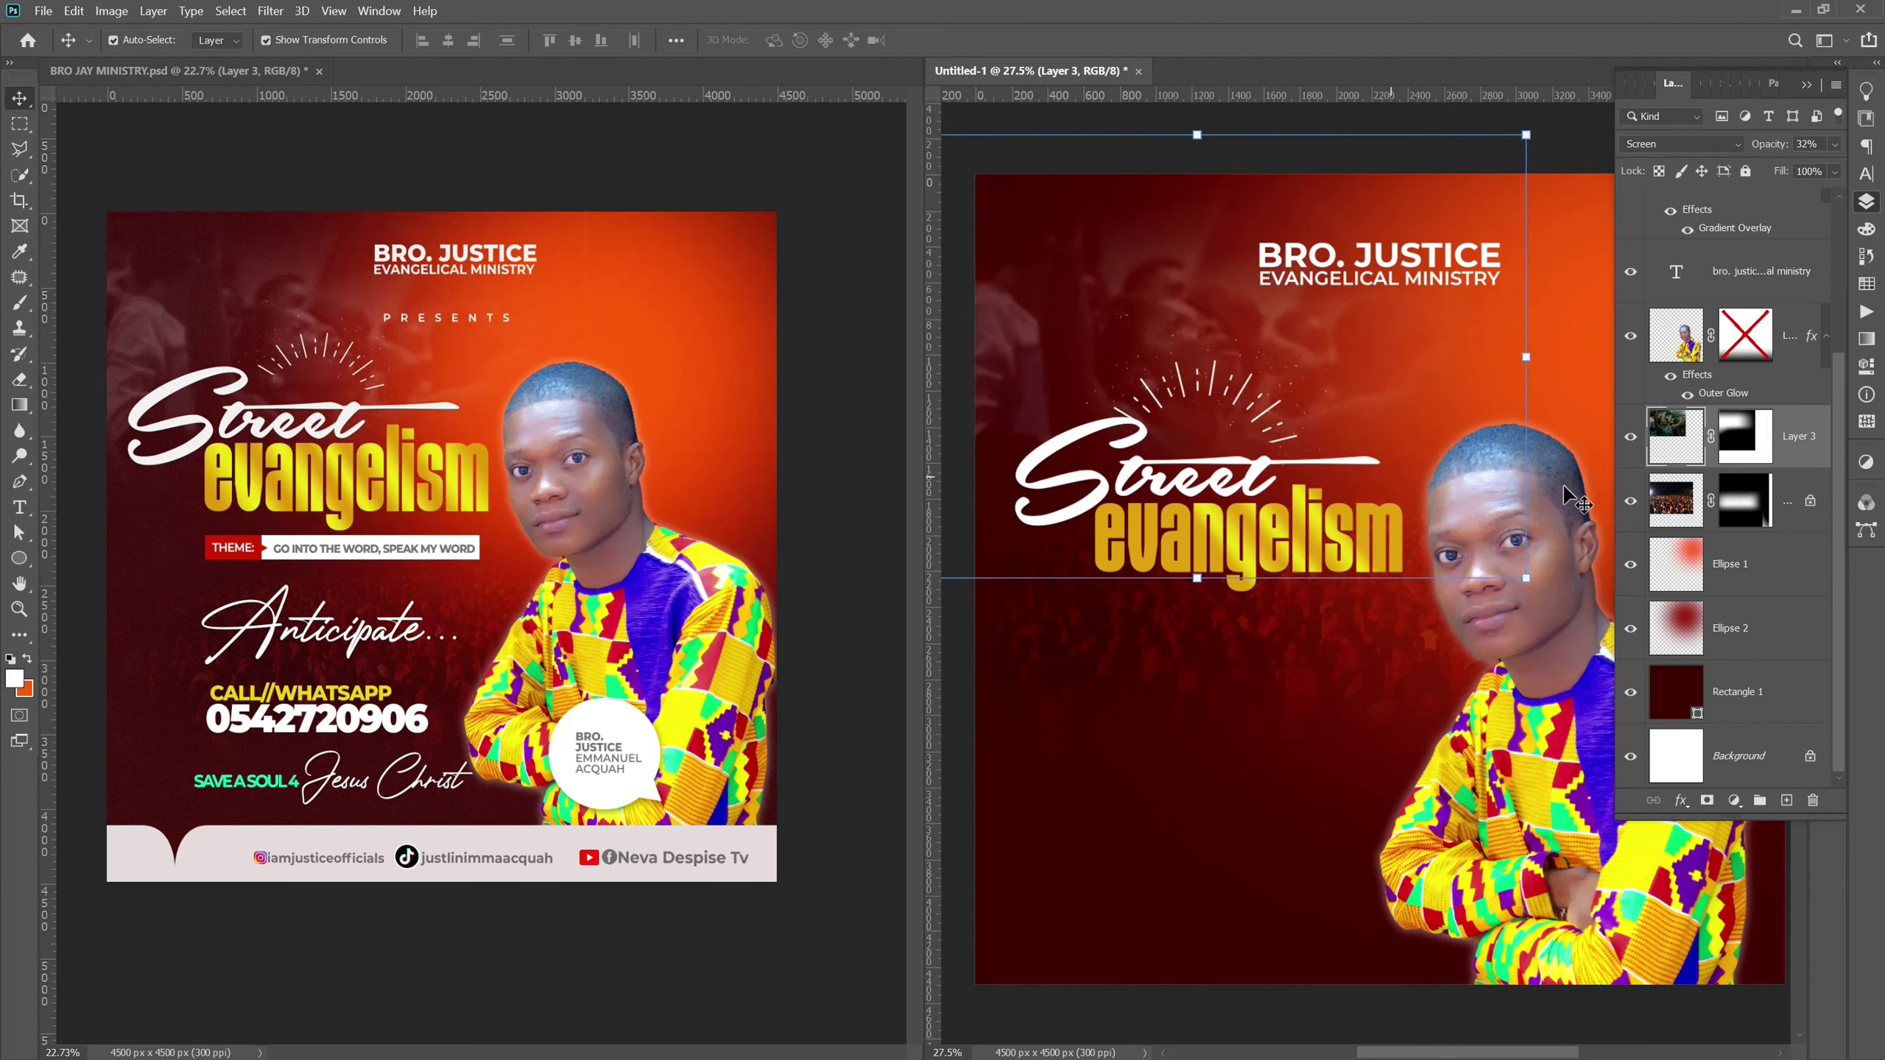
Add a Black & White adjustment layer to grey the image.
left_click(1680, 800)
left_click(1733, 800)
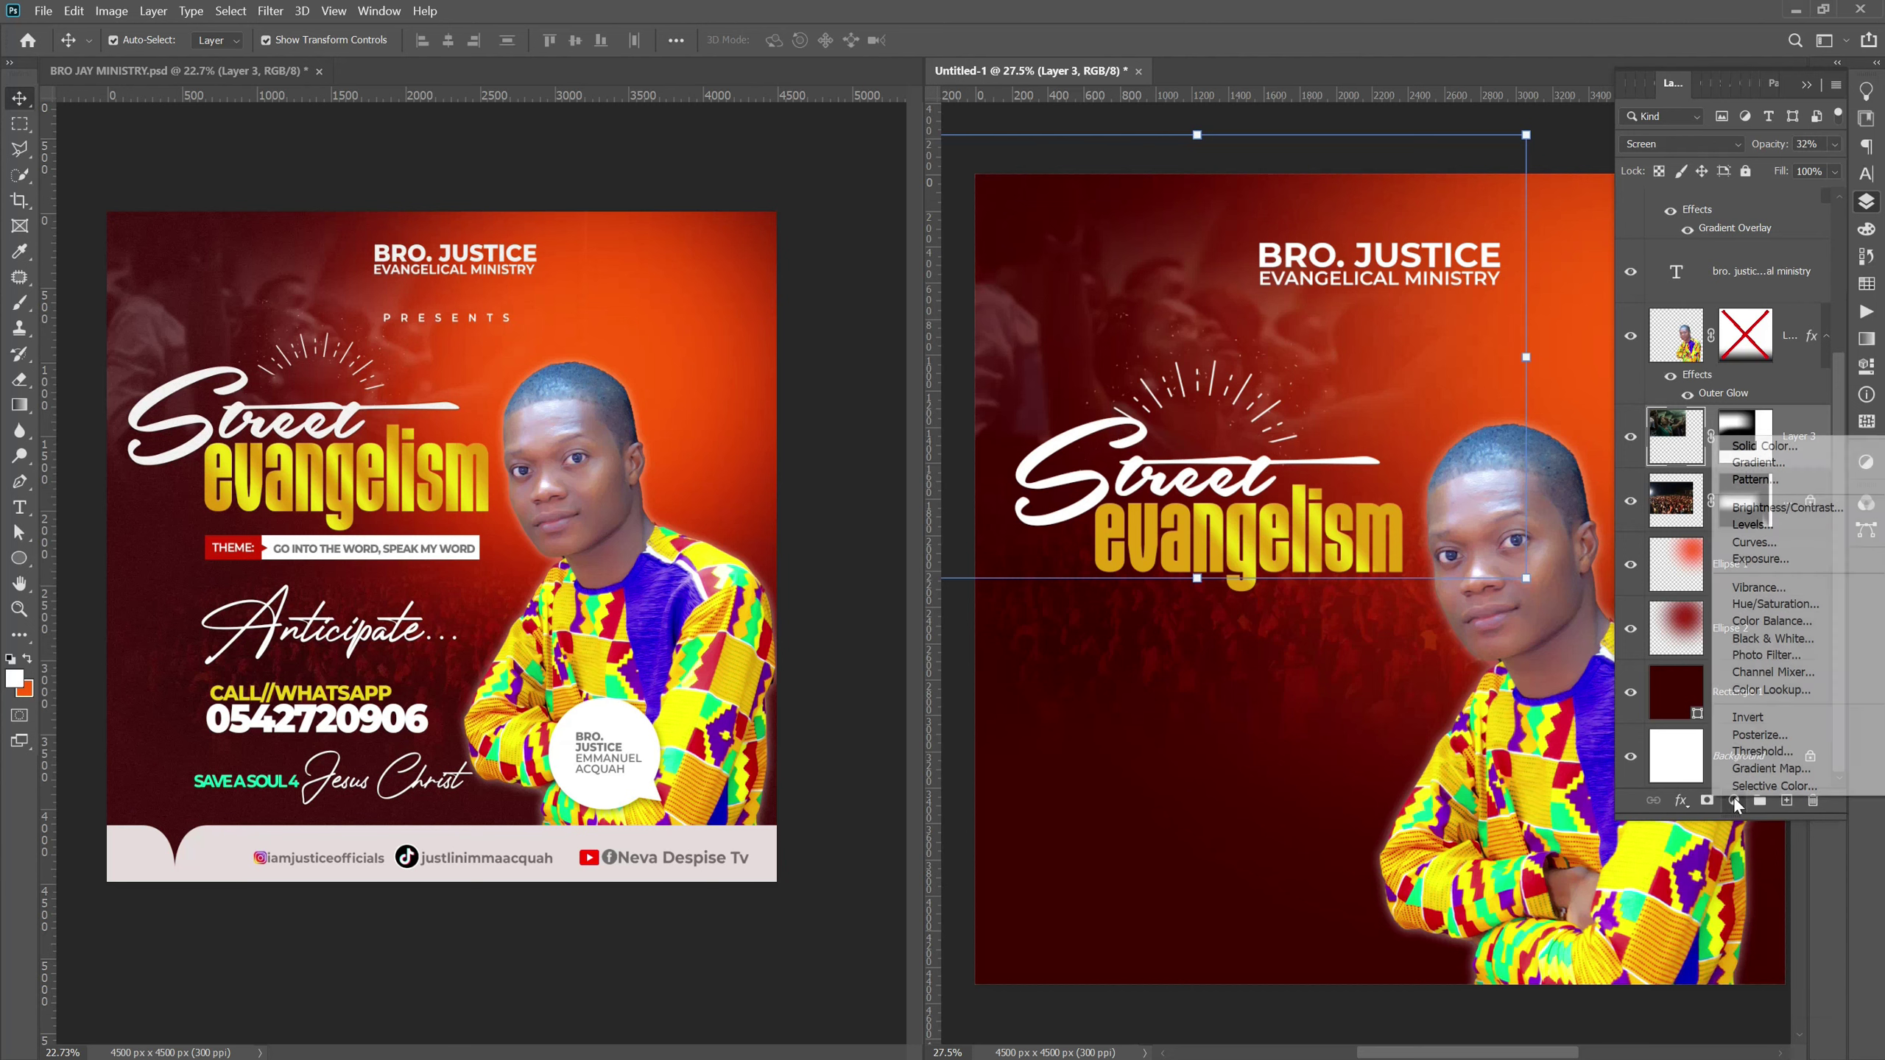
left_click(1753, 638)
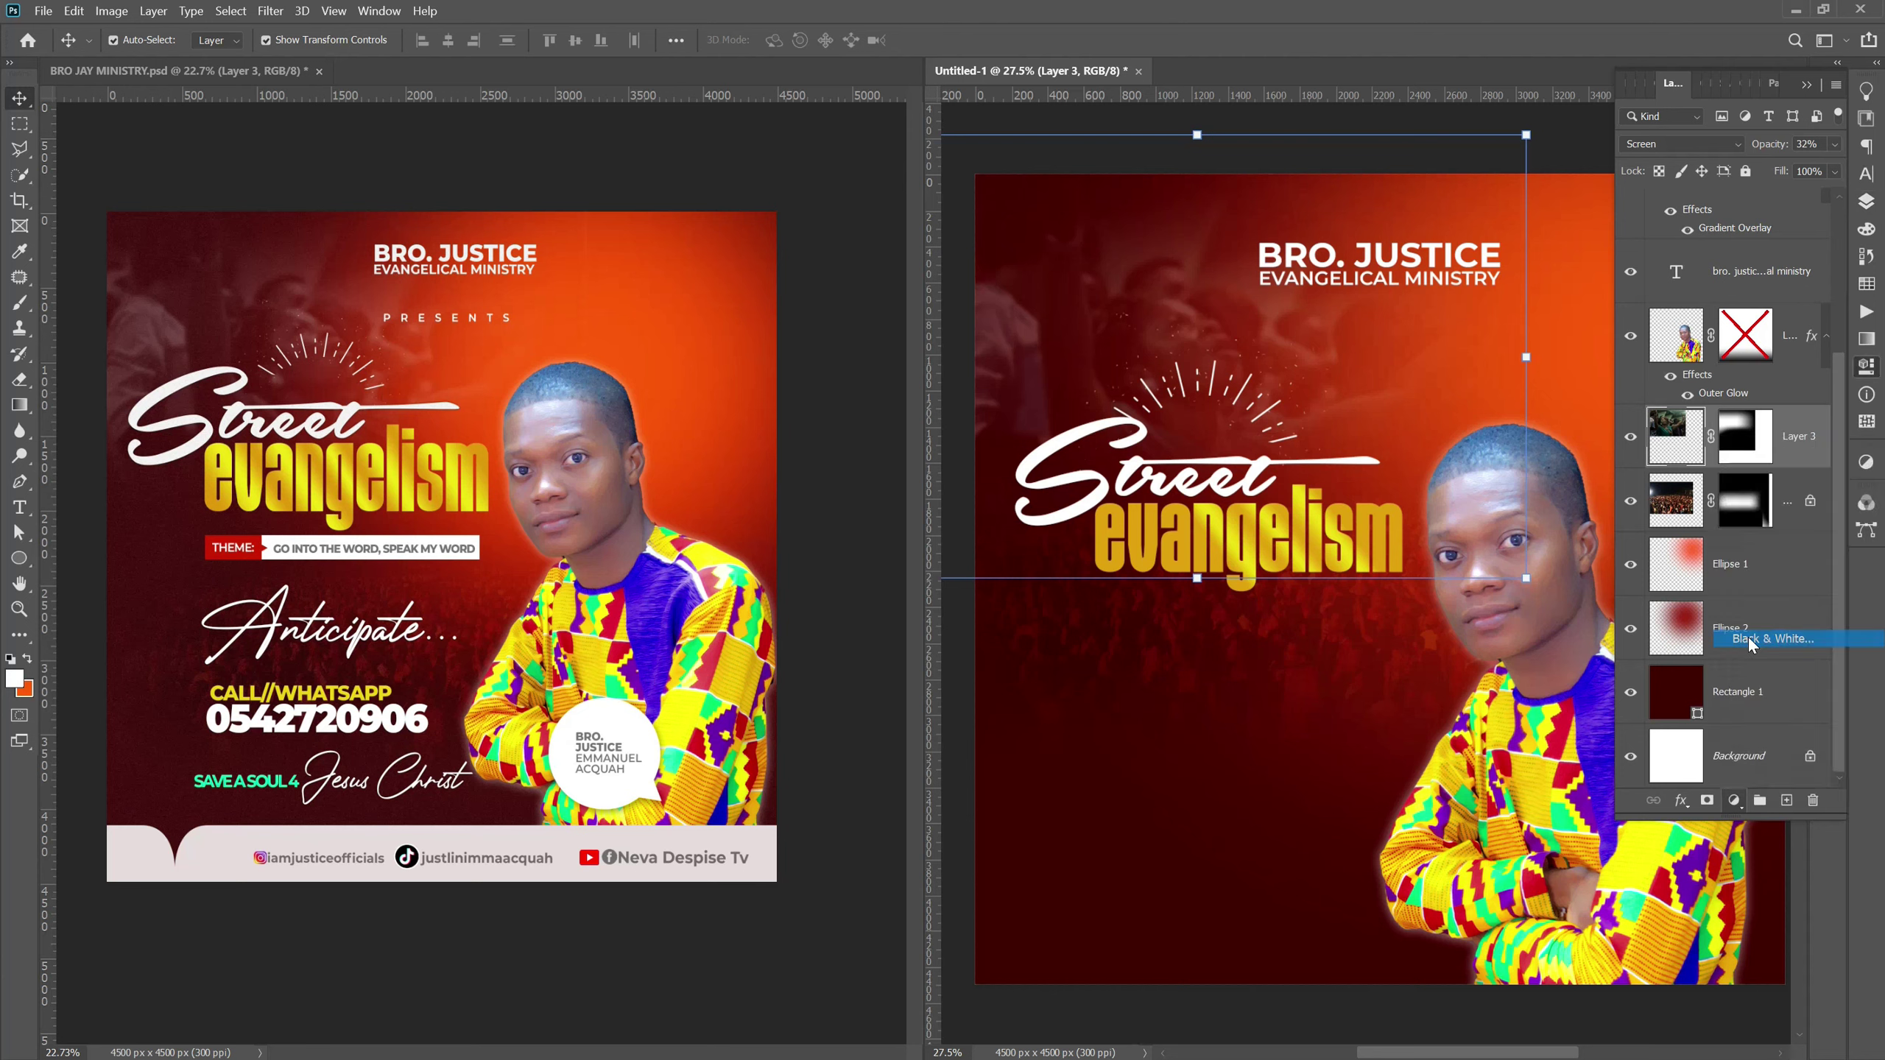
left_click(1696, 800)
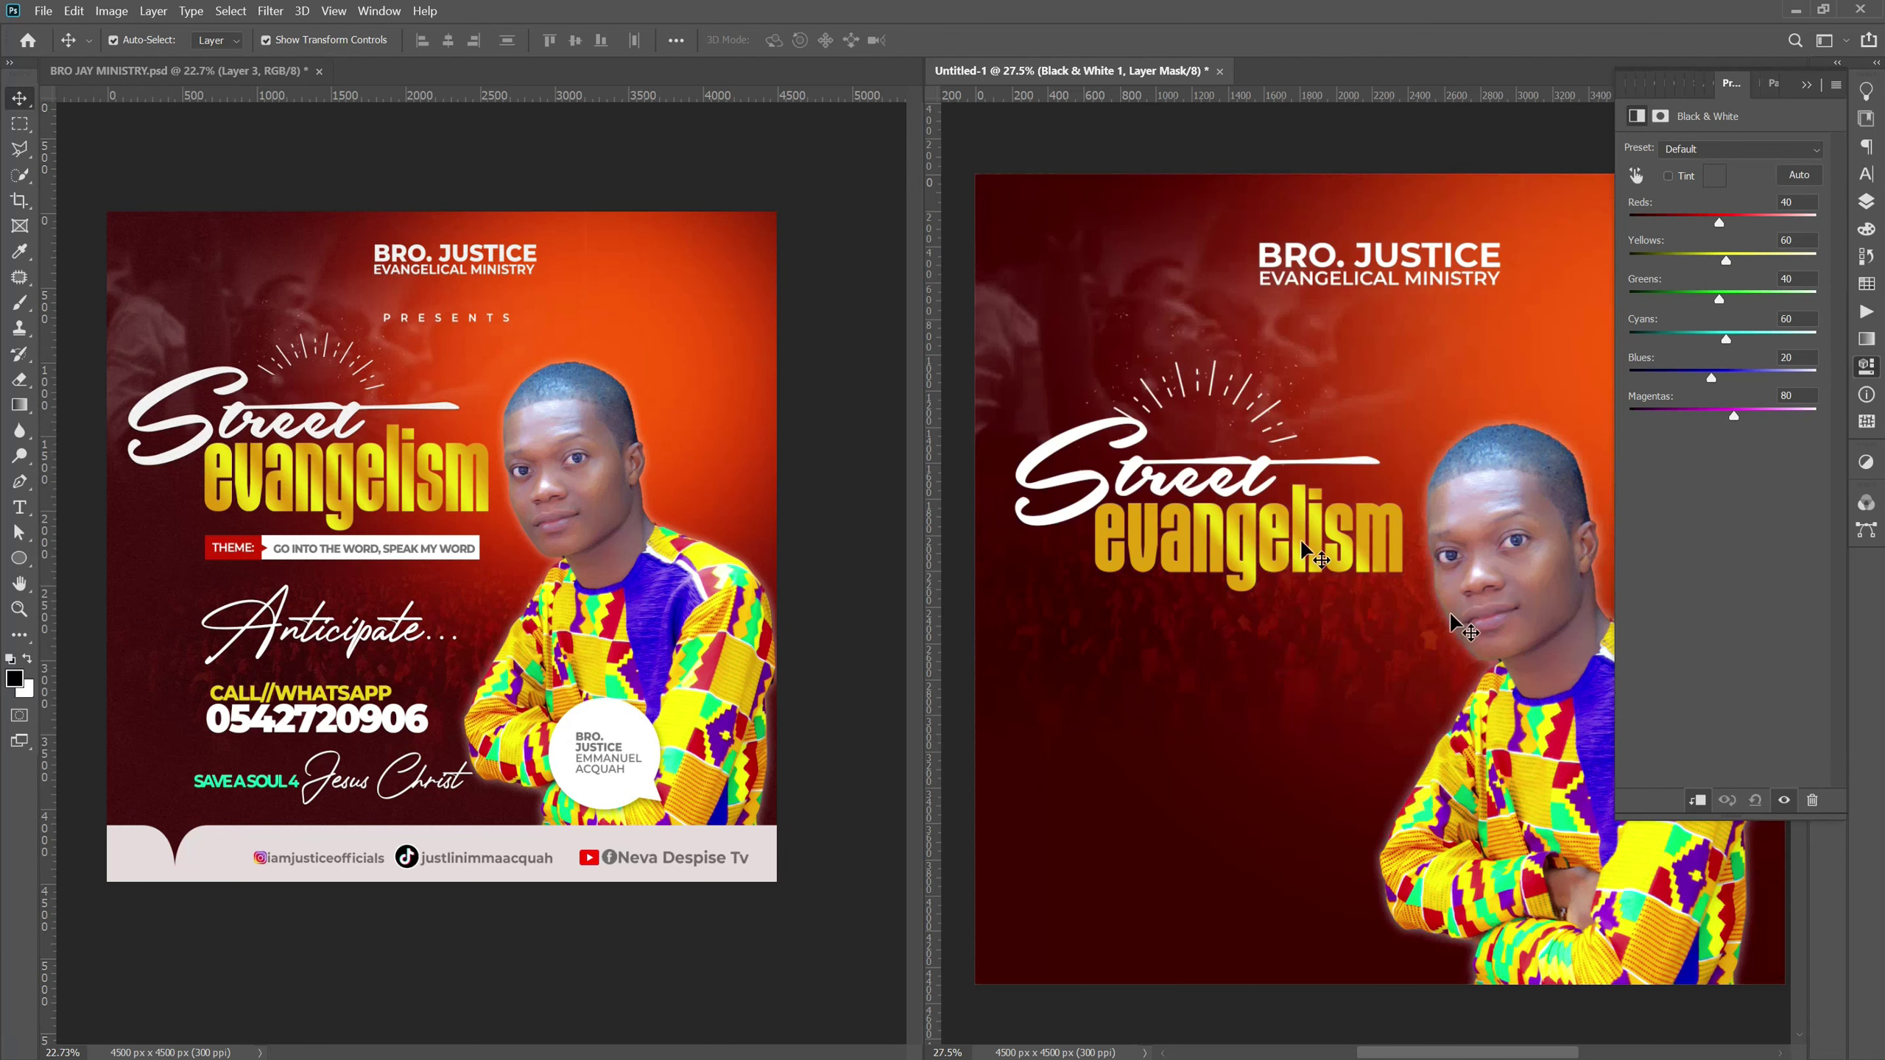
left_click(1866, 201)
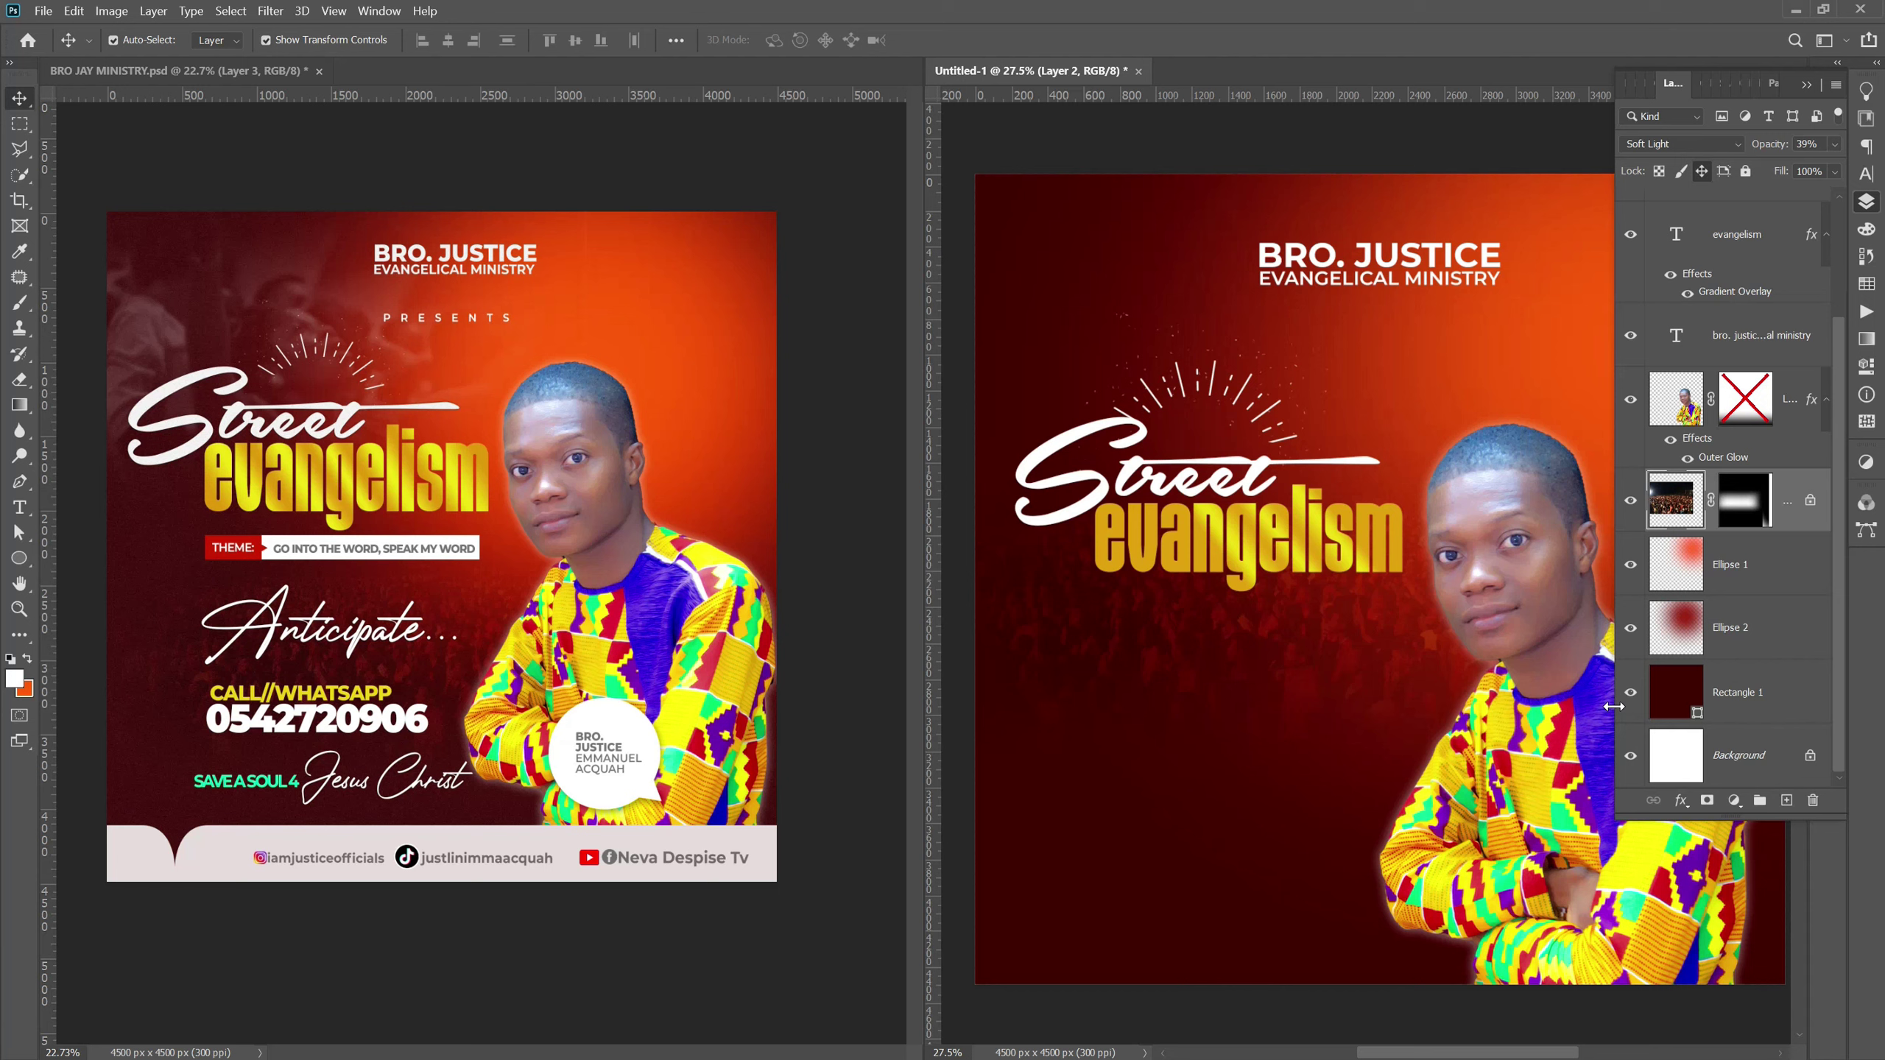
key("ctrl+shift+z")
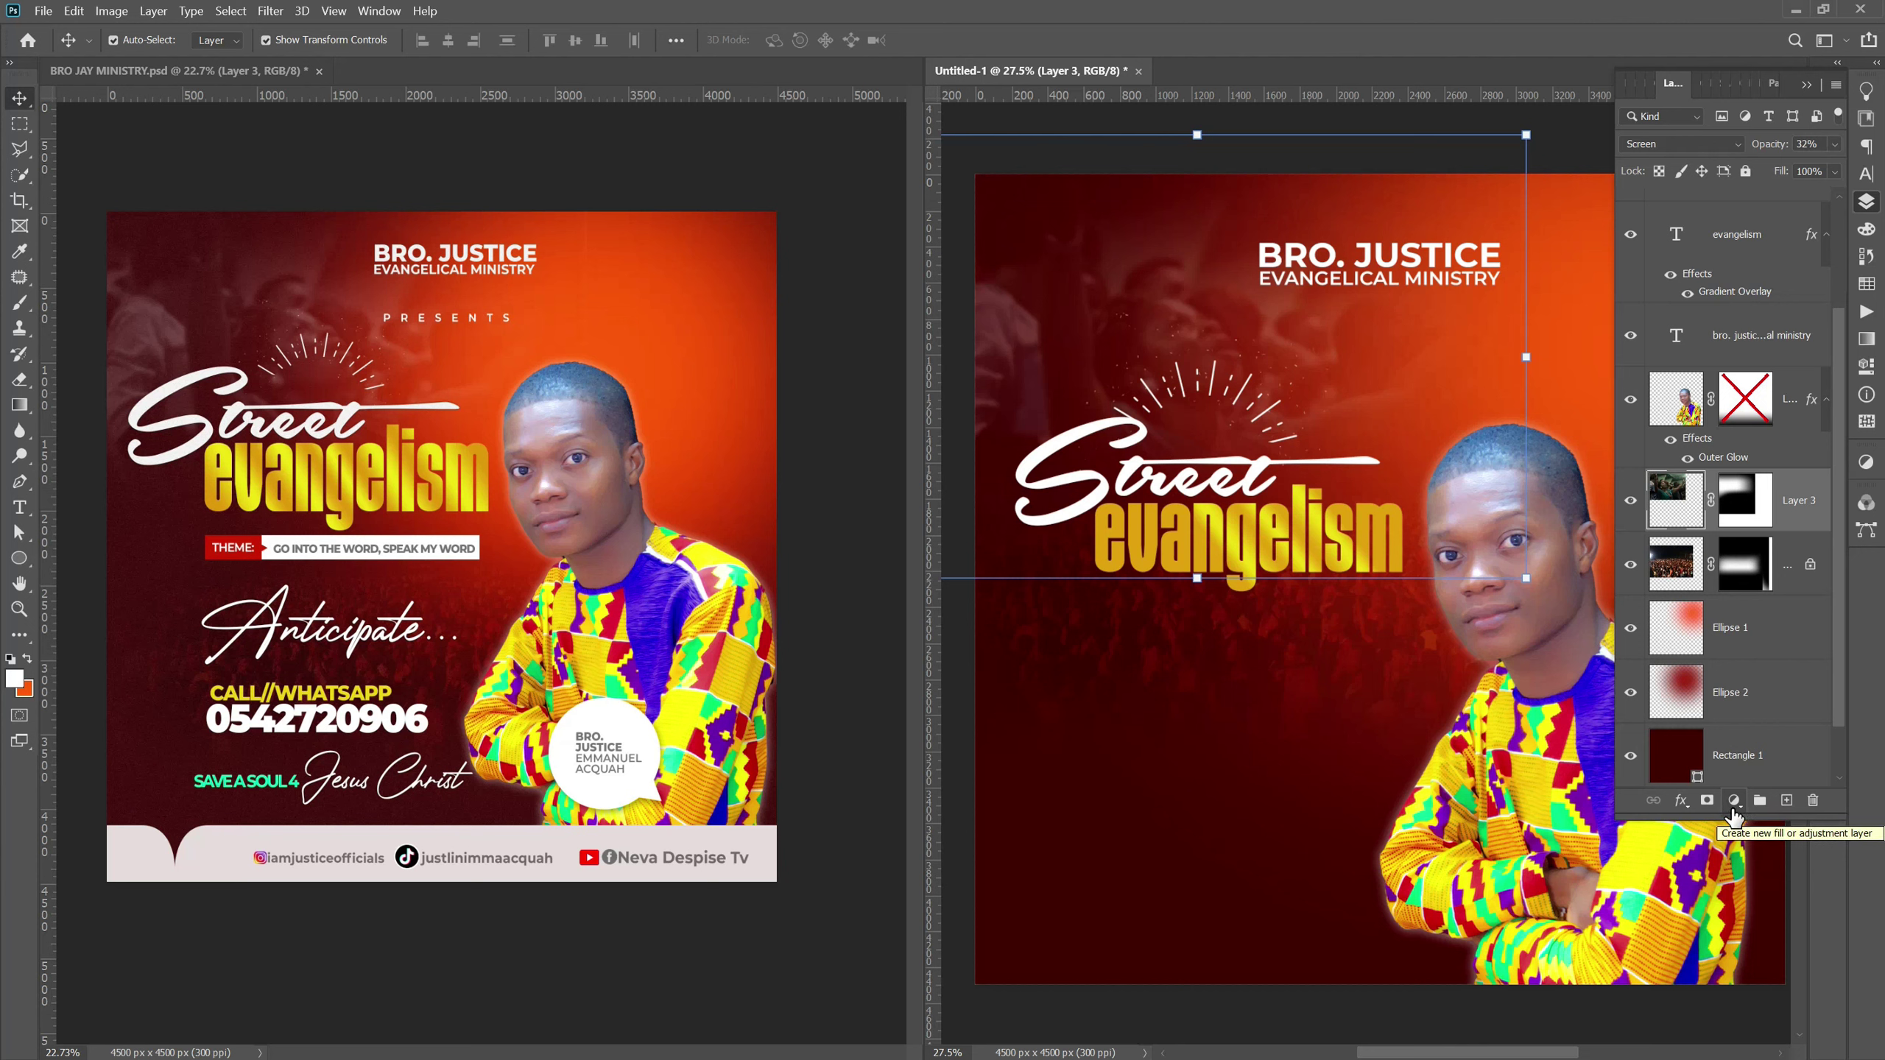
left_click(1731, 801)
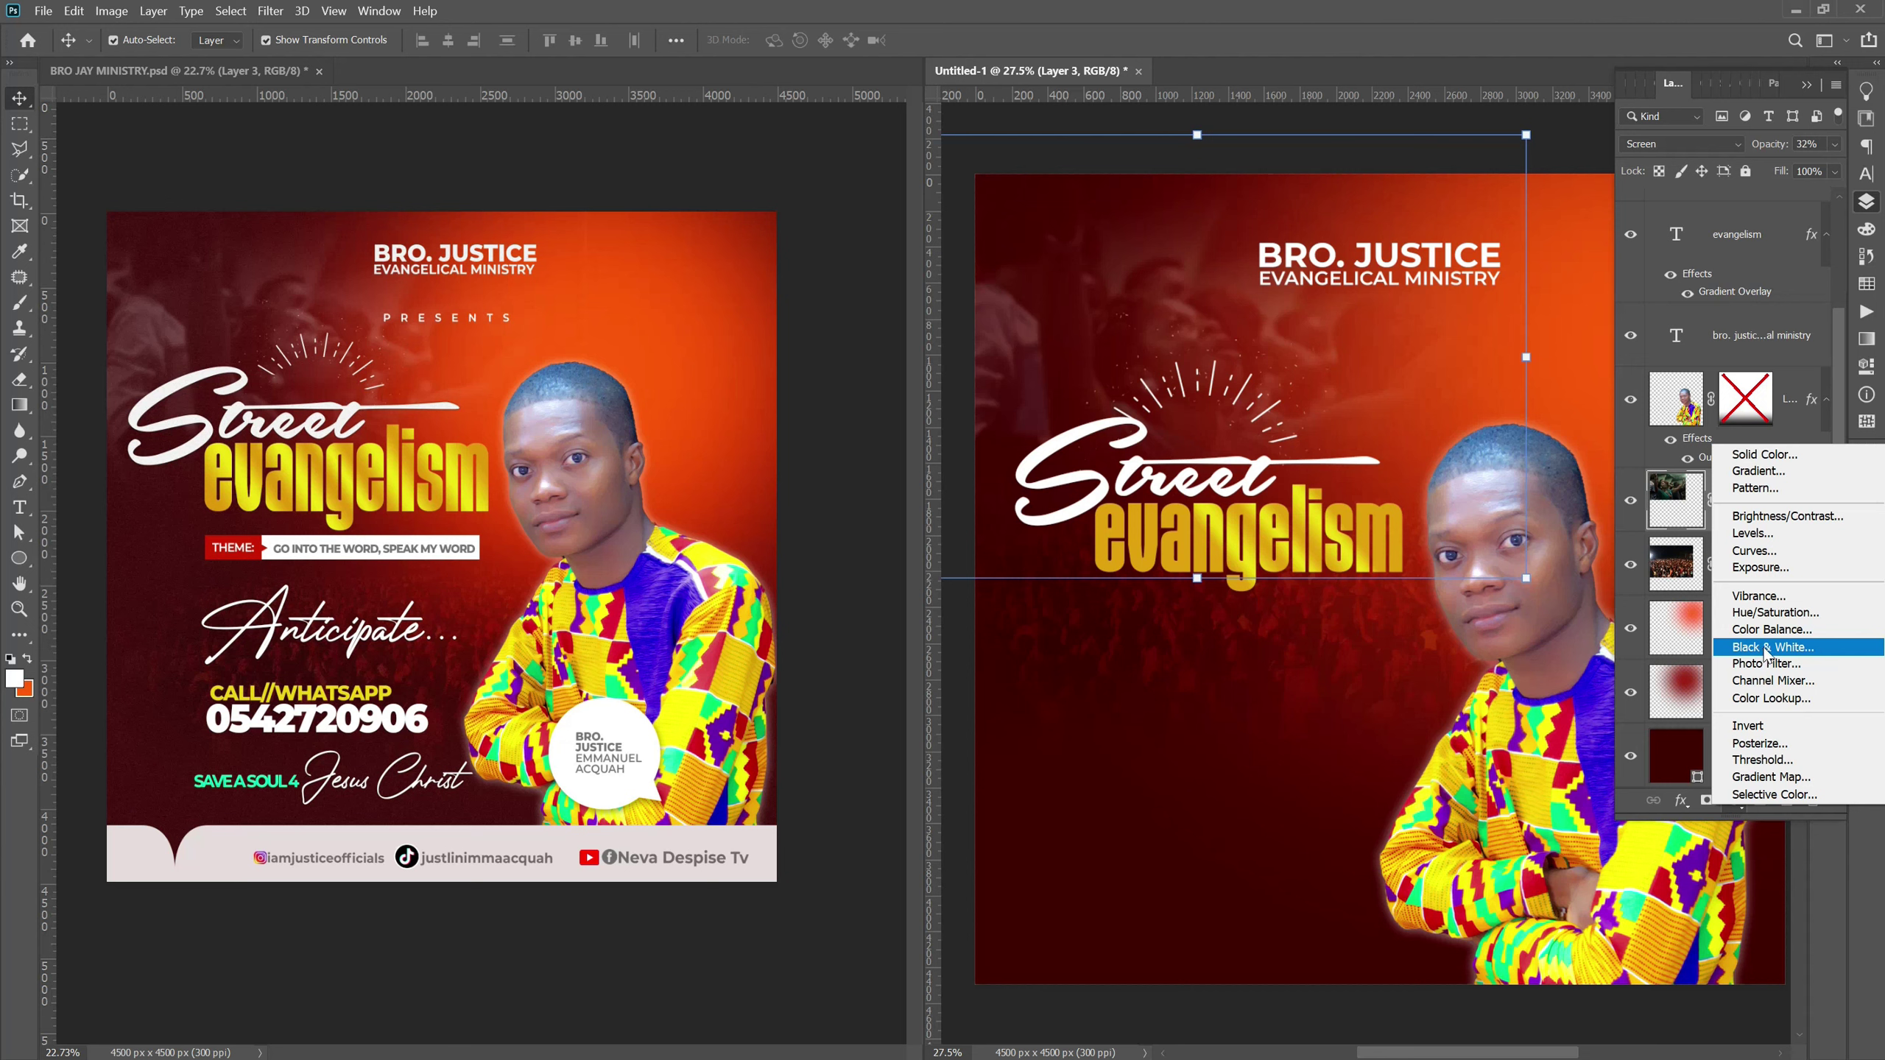
left_click(1766, 648)
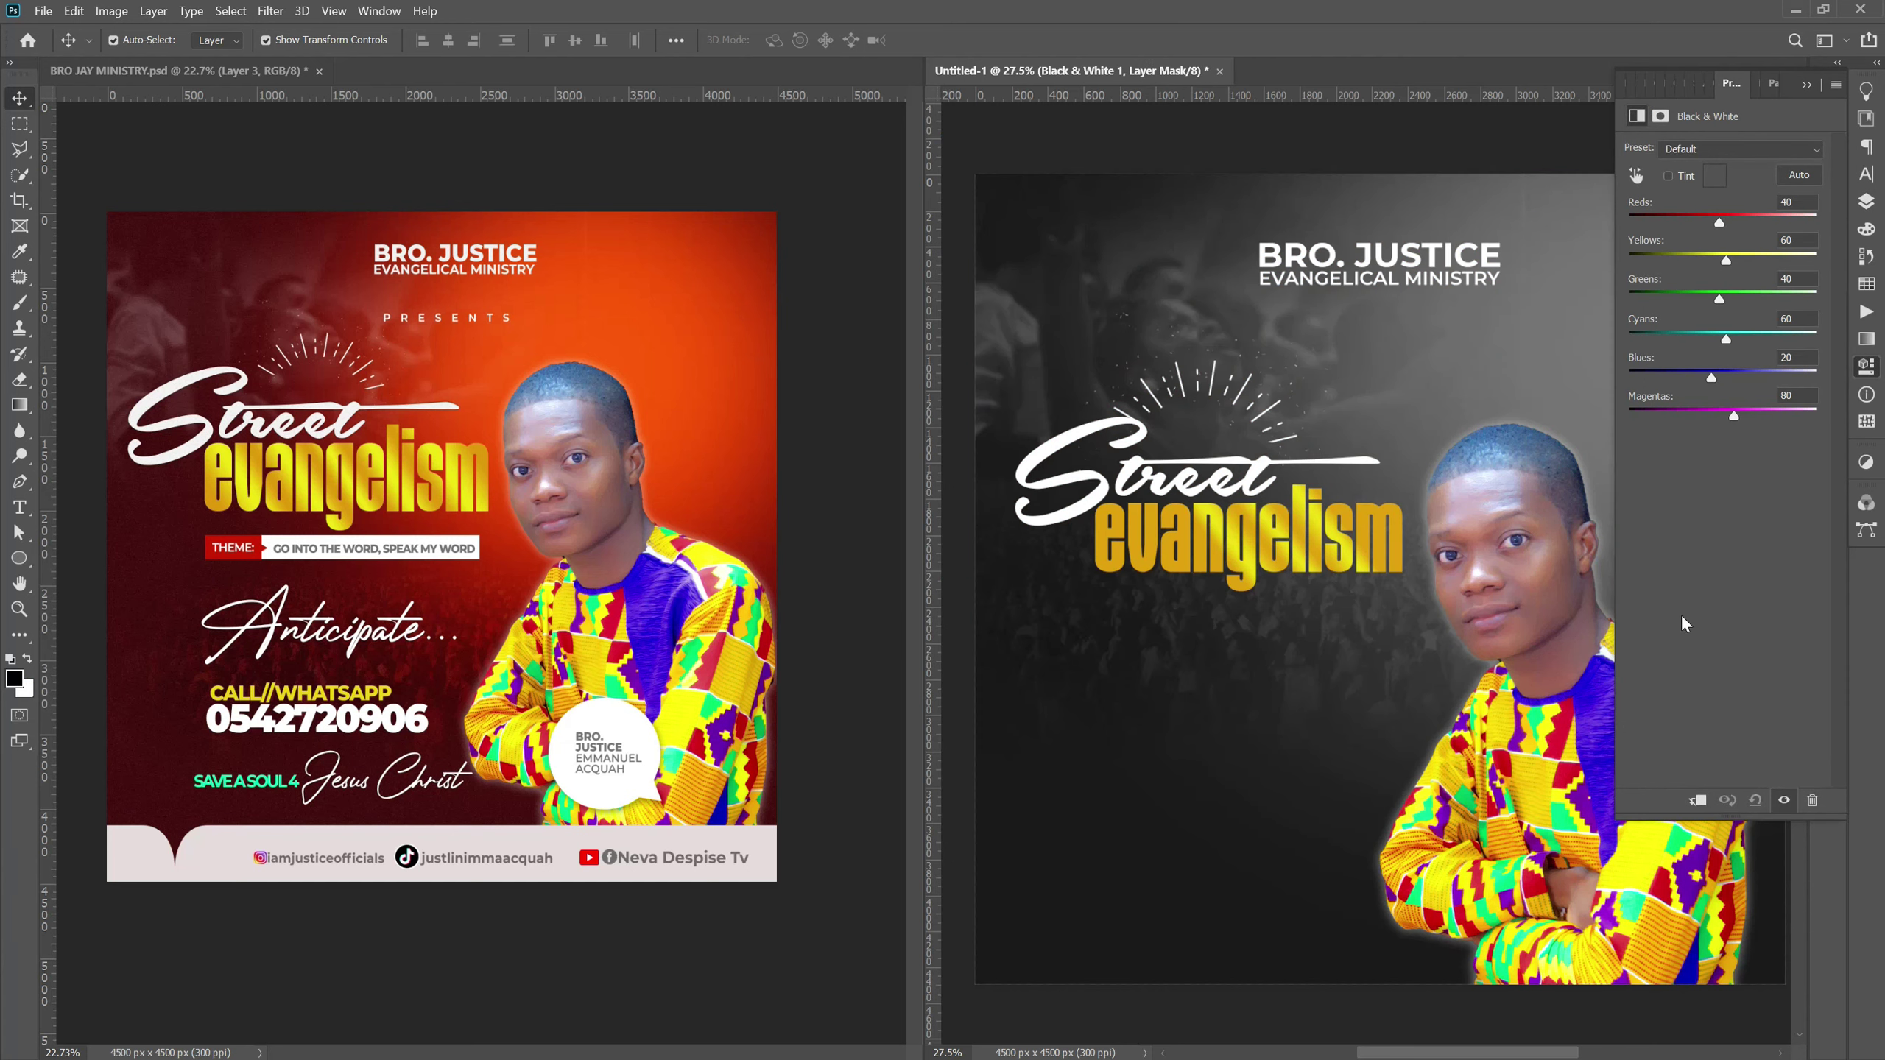
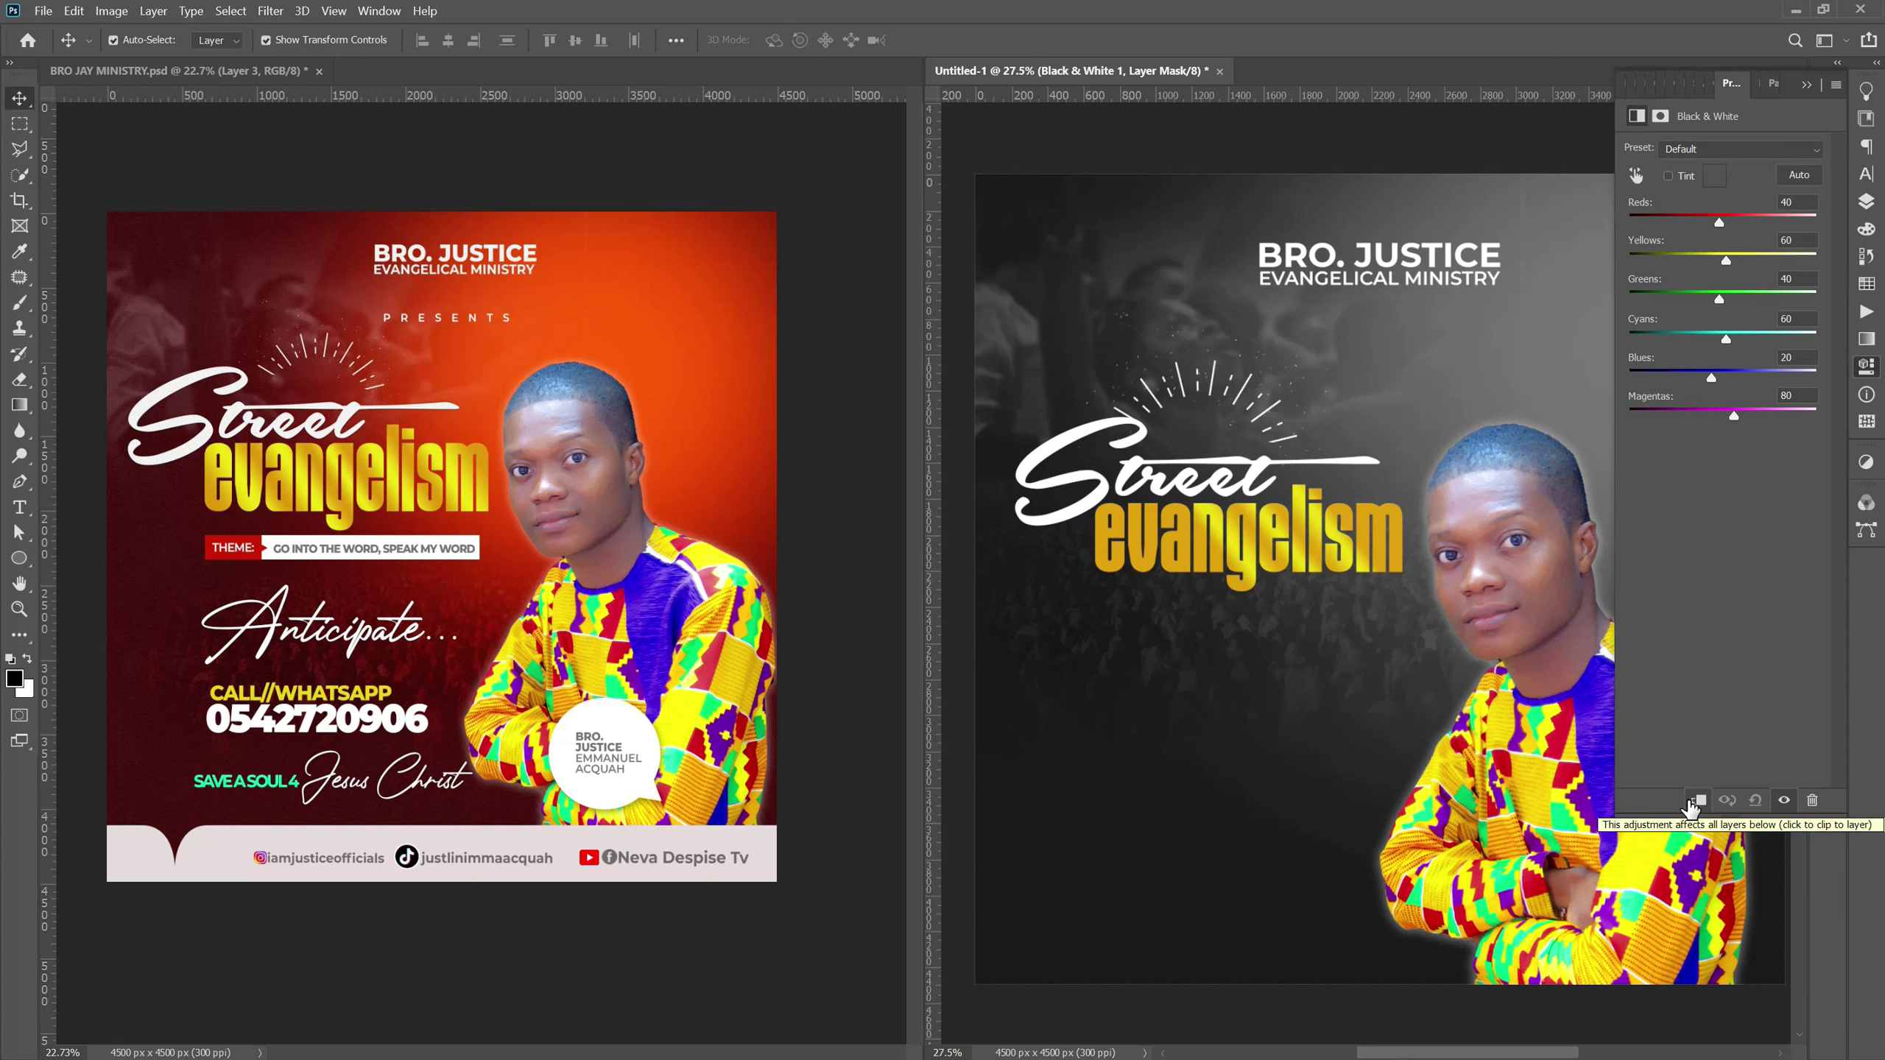
Clip the Black & White adjustment to its layer so the red-orange crowd background returns.
left_click(1690, 807)
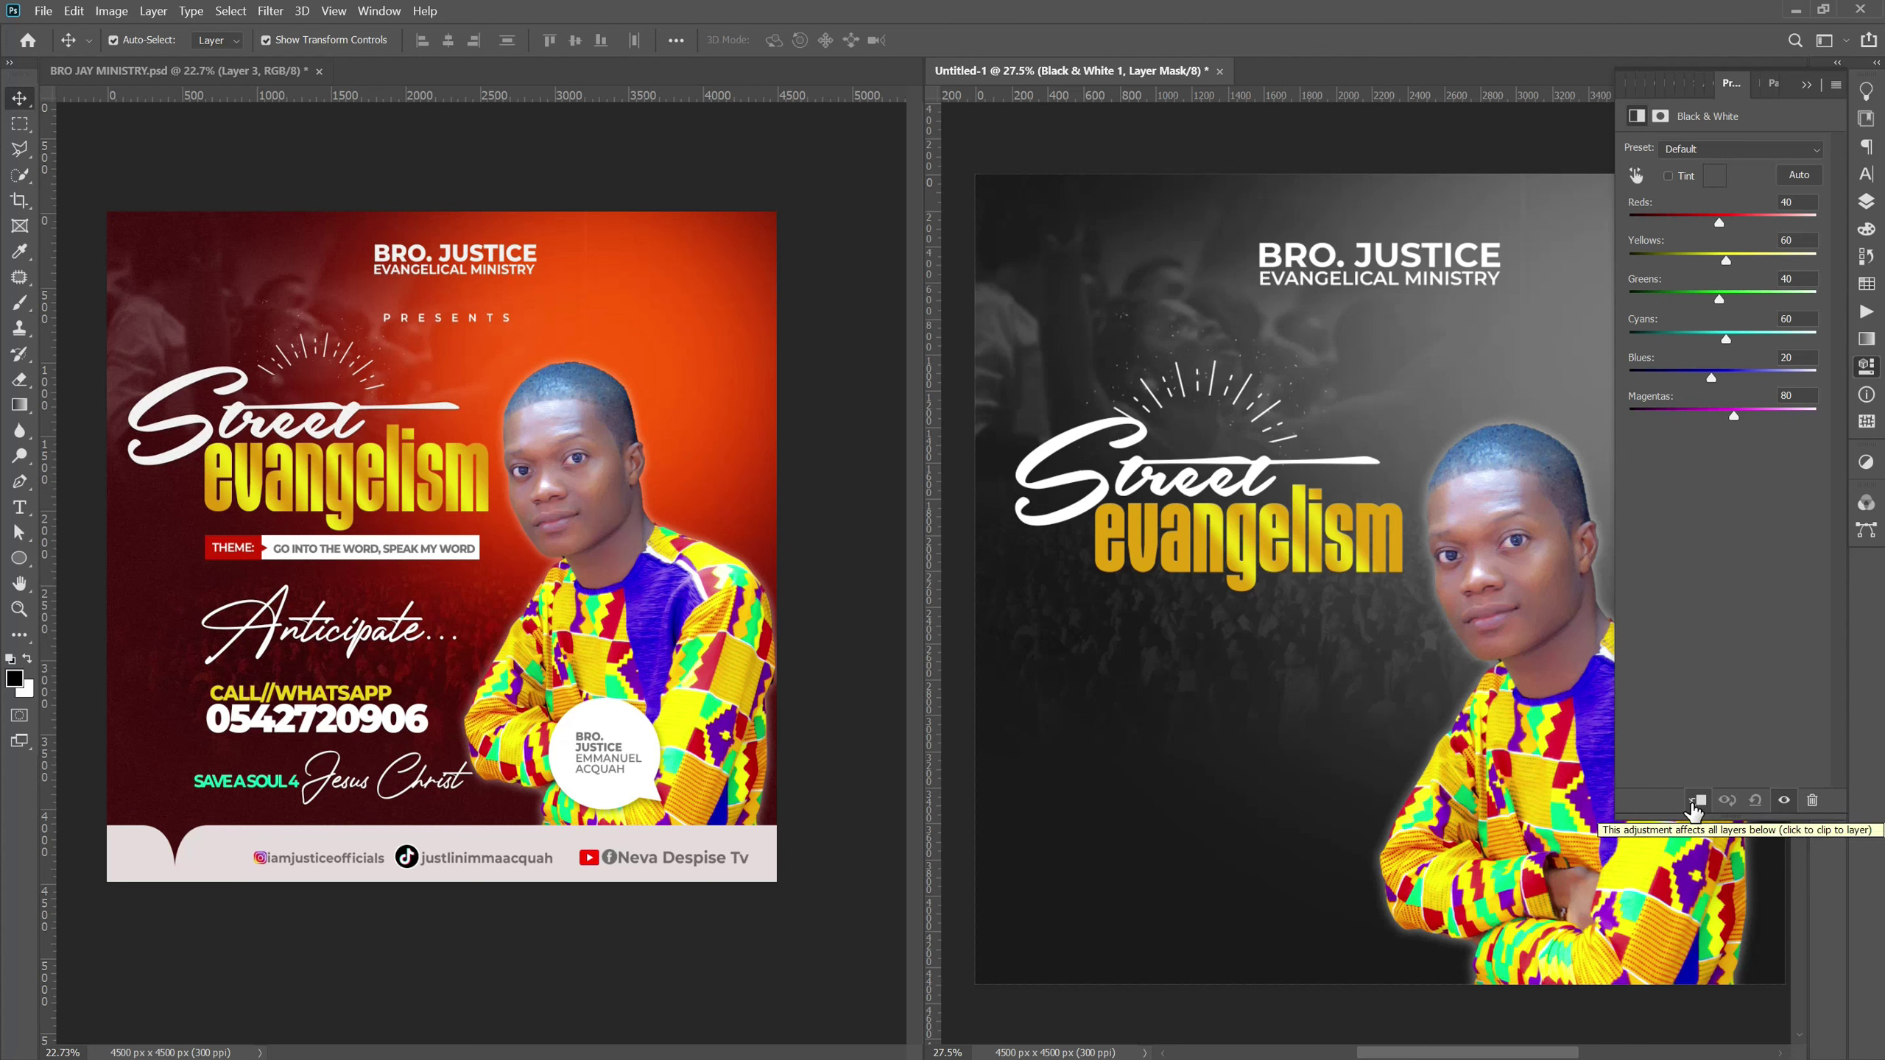
left_click(1694, 802)
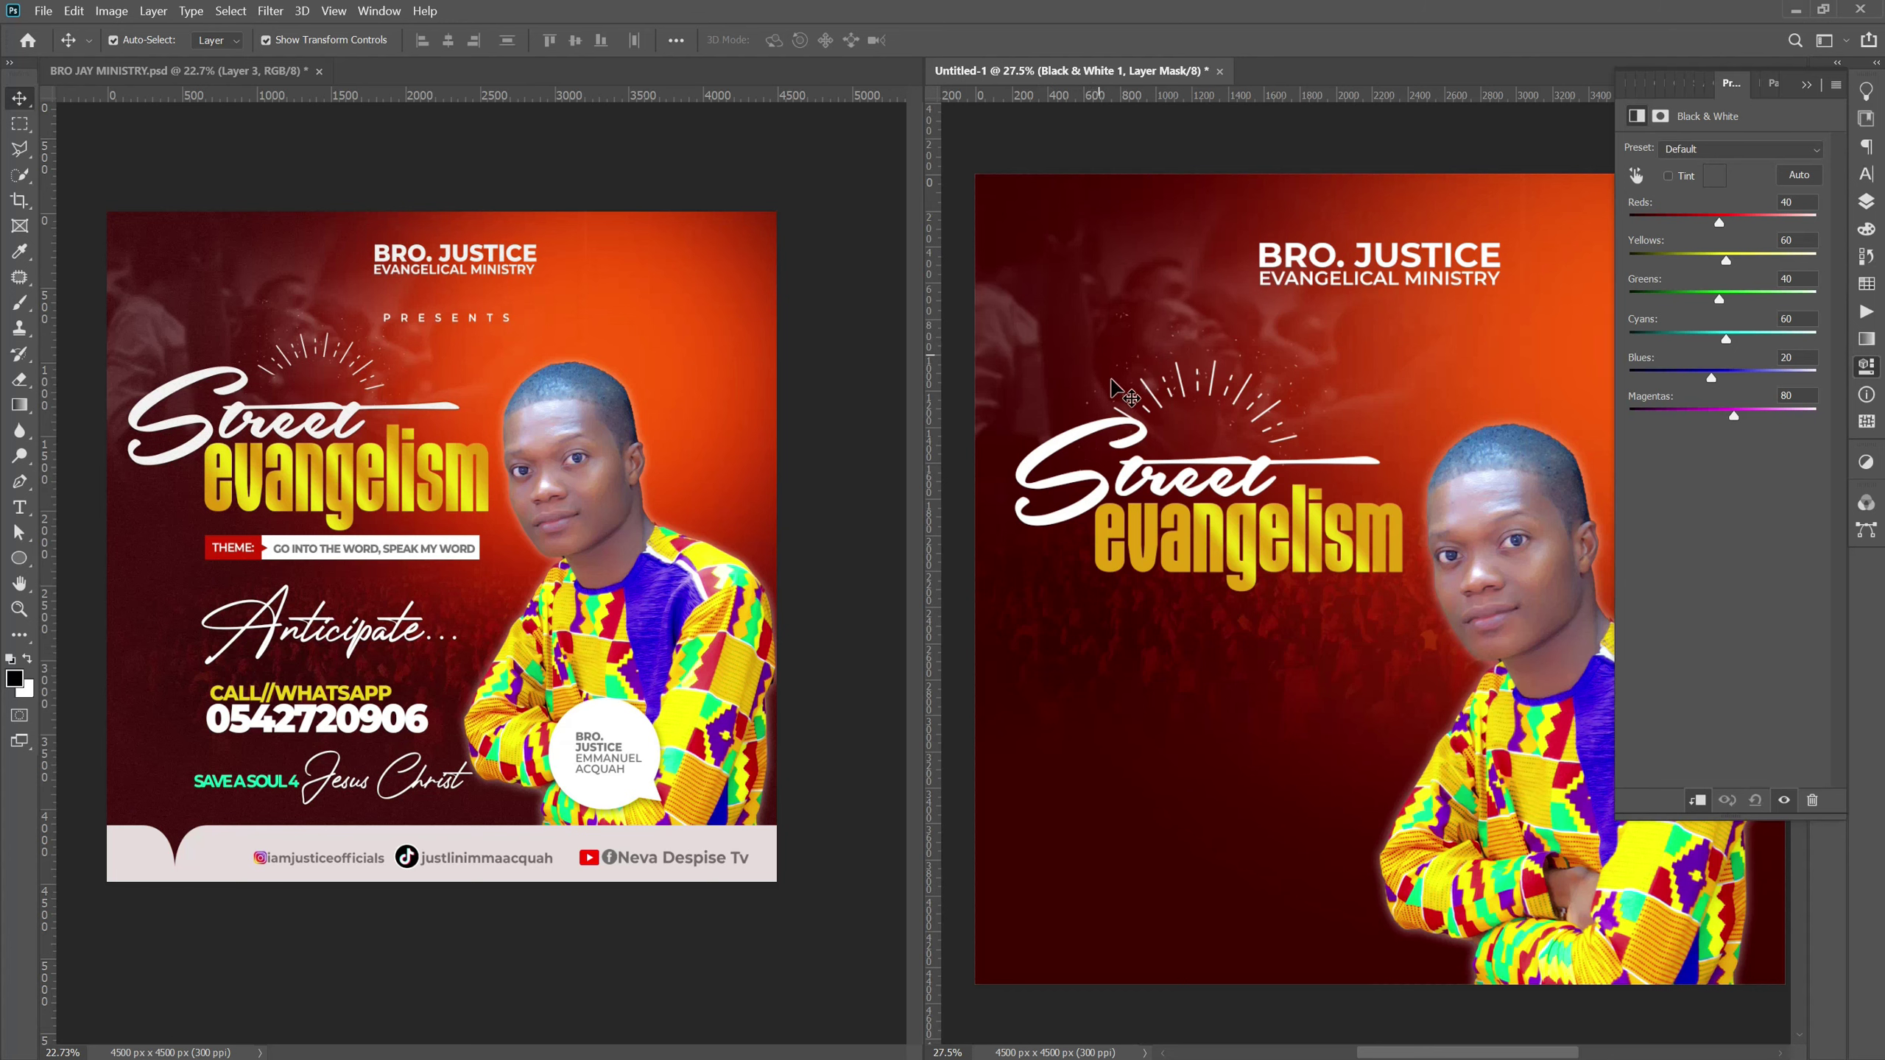
scroll(1072, 408, "down", 1)
scroll(1054, 454, "down", 1)
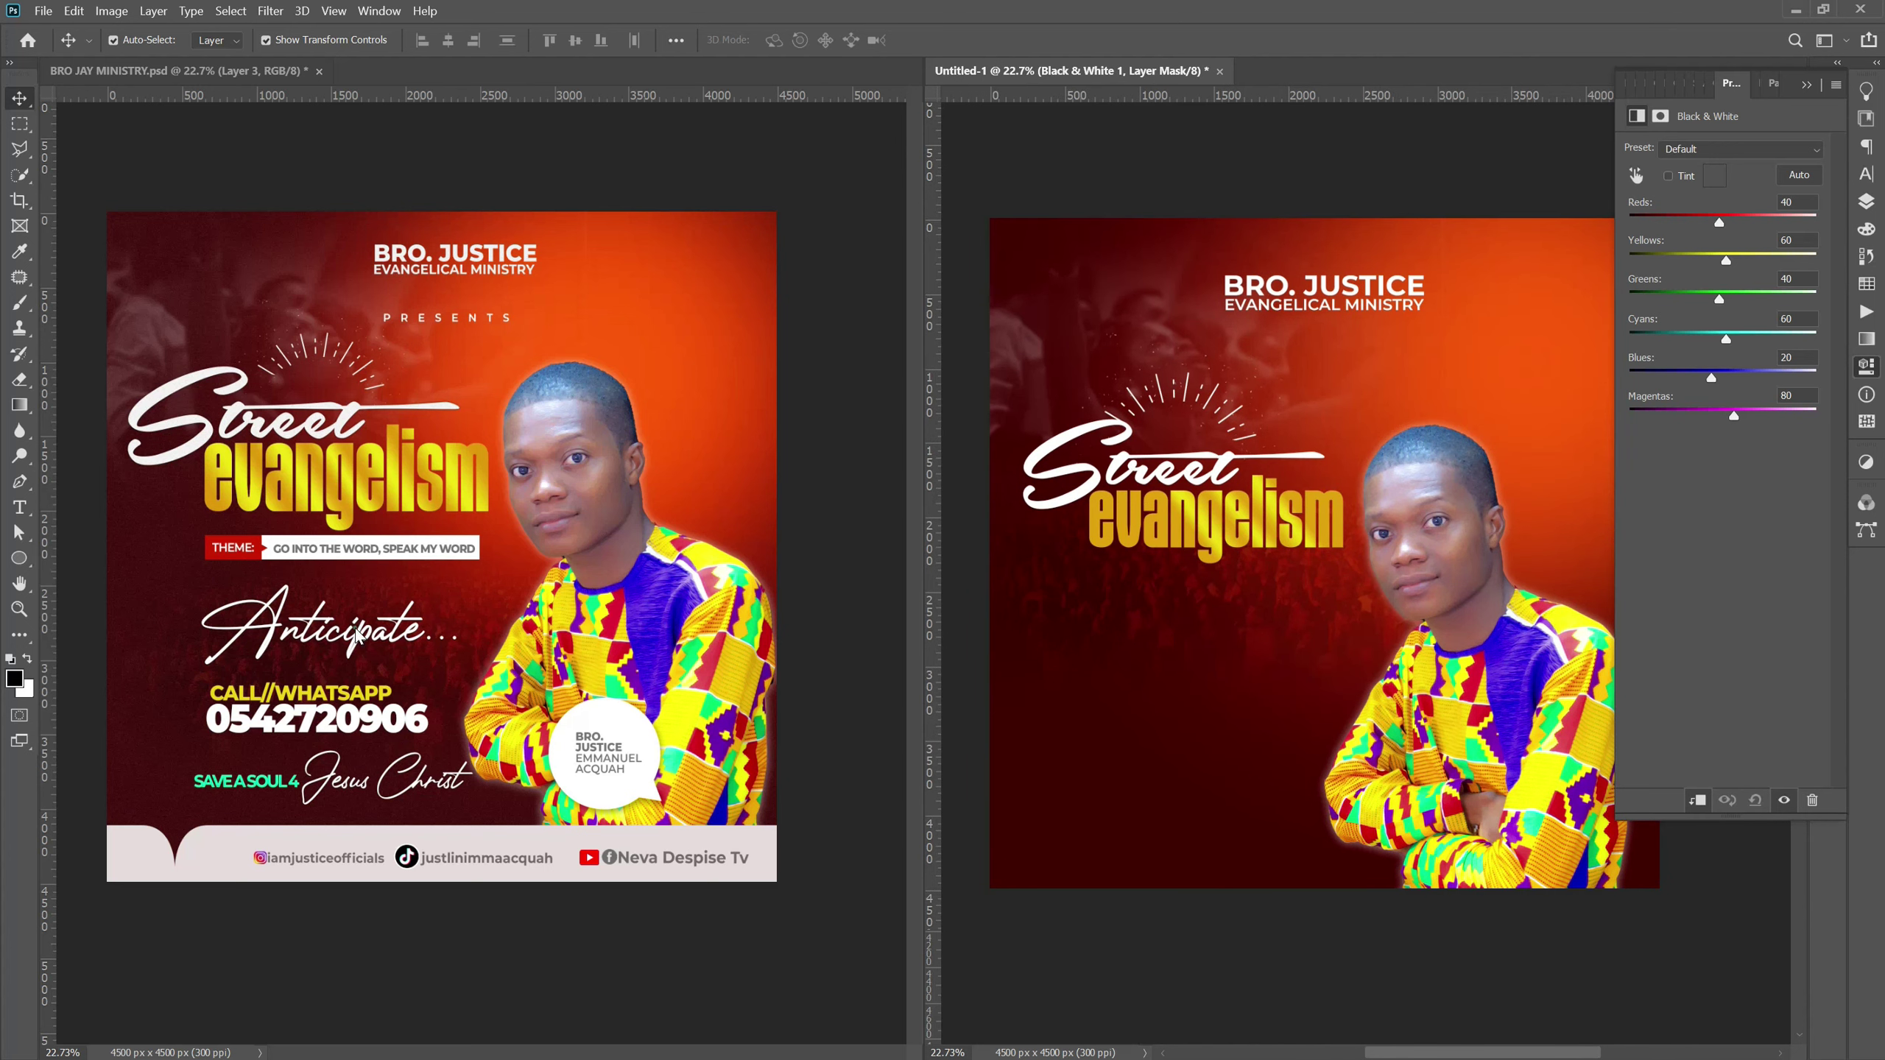
Copy the 'Anticipate...' text from BRO JAY MINISTRY.psd into Untitled-1, placed below the title.
left_click_drag(355, 635, 1122, 678)
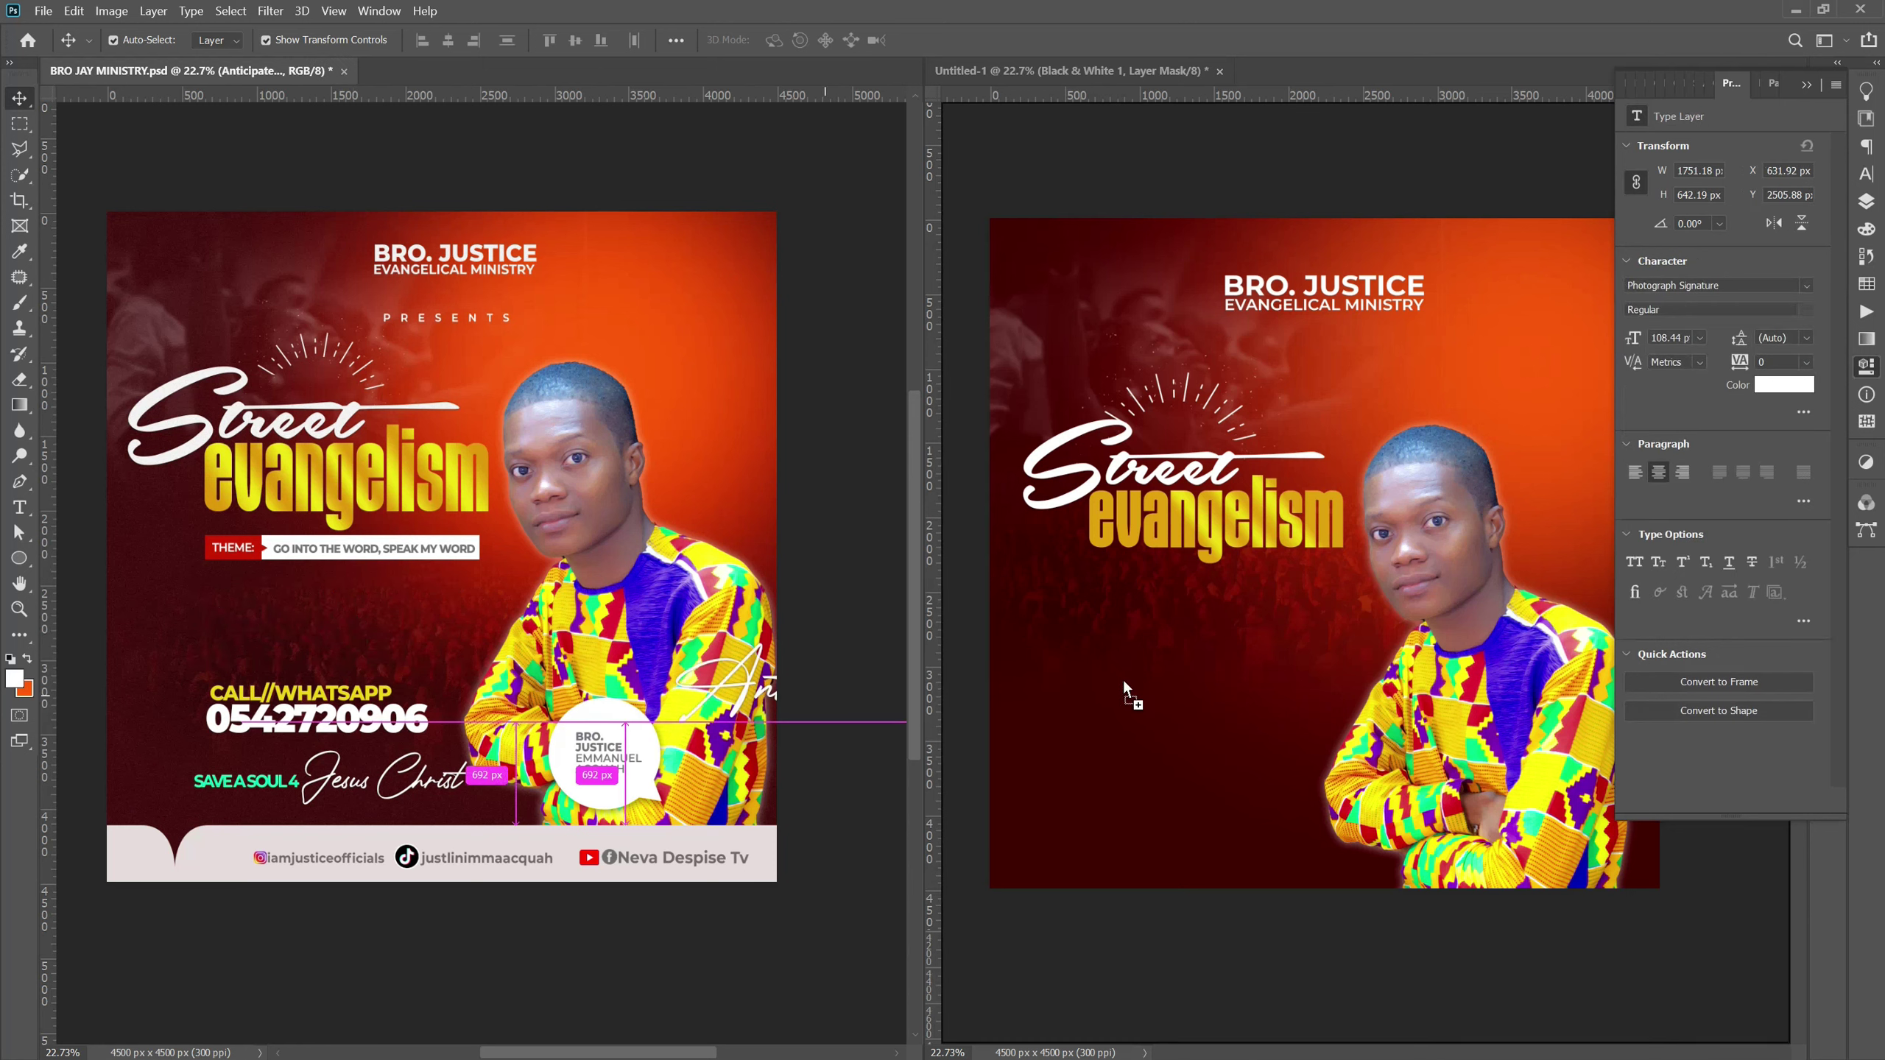
mouse_move(1122, 678)
left_mouse_down()
mouse_move(1167, 637)
mouse_move(1172, 678)
left_mouse_up()
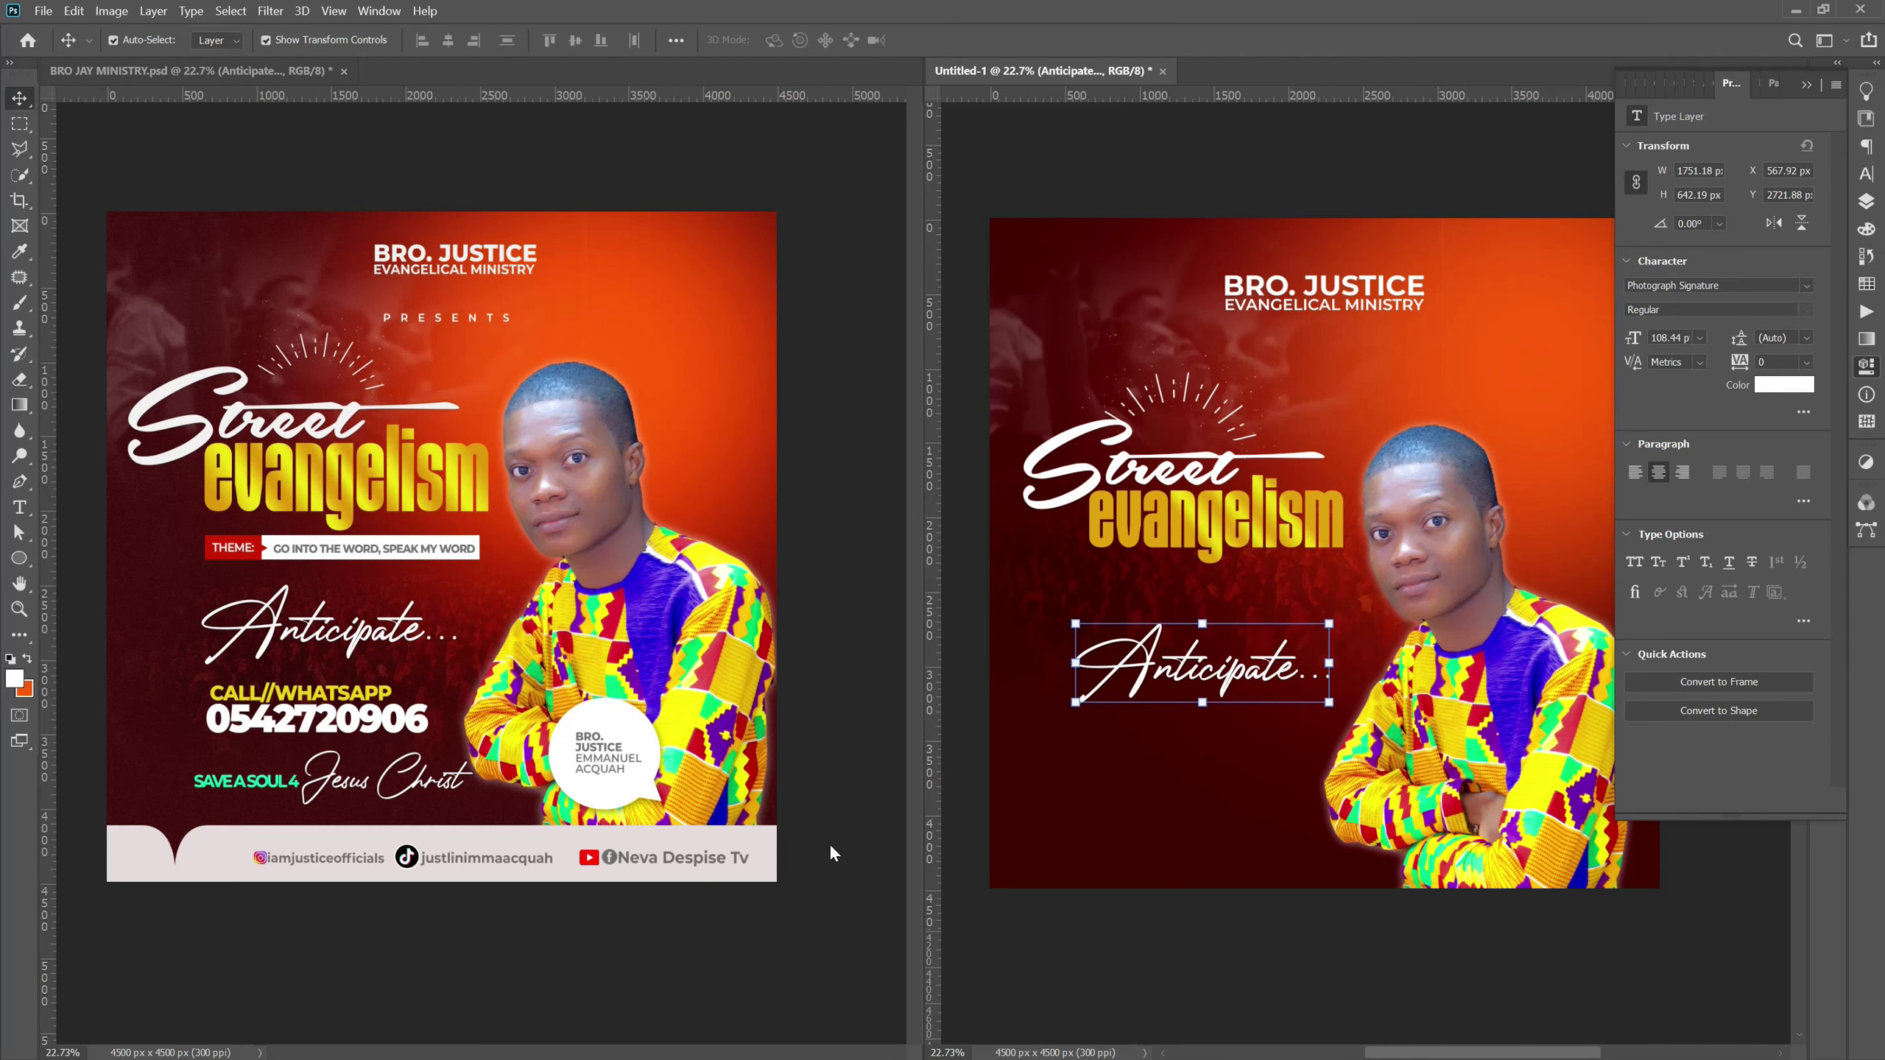
left_click(810, 949)
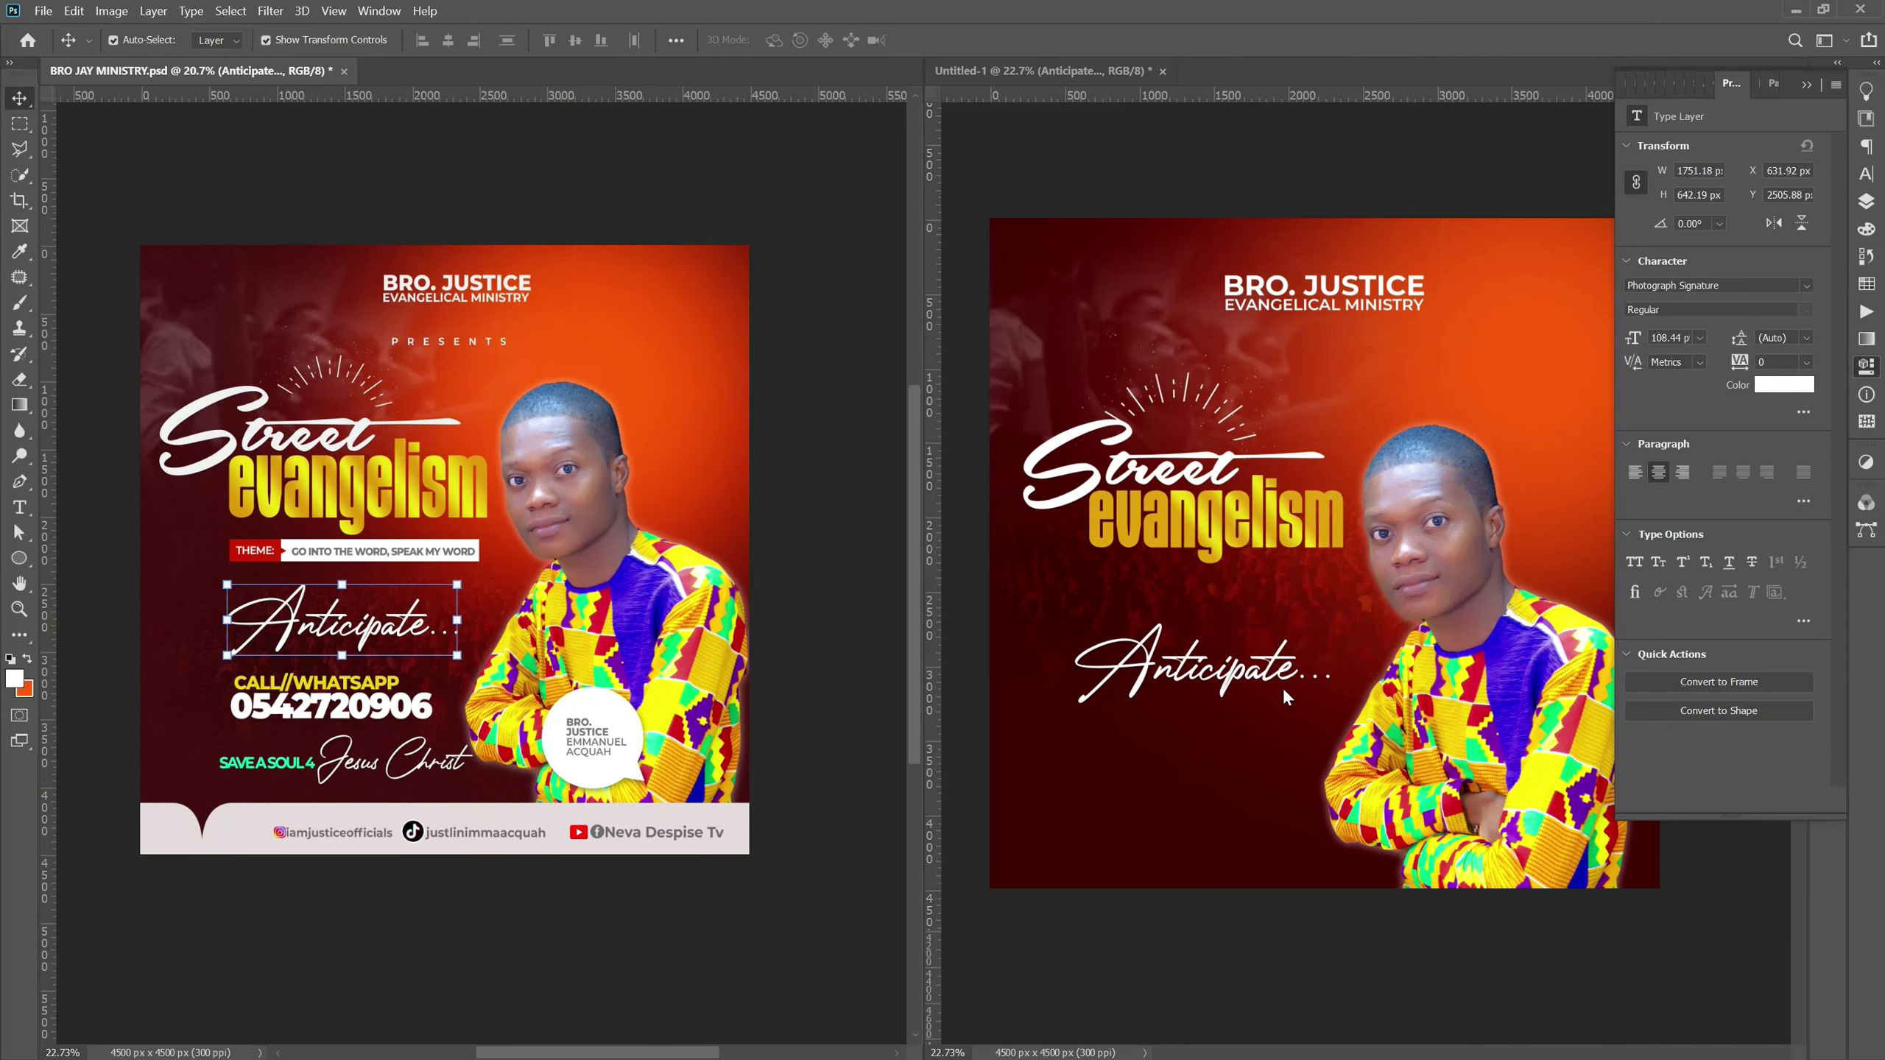
left_click(1282, 696)
scroll(1157, 837, "up", 2)
left_click(1080, 838)
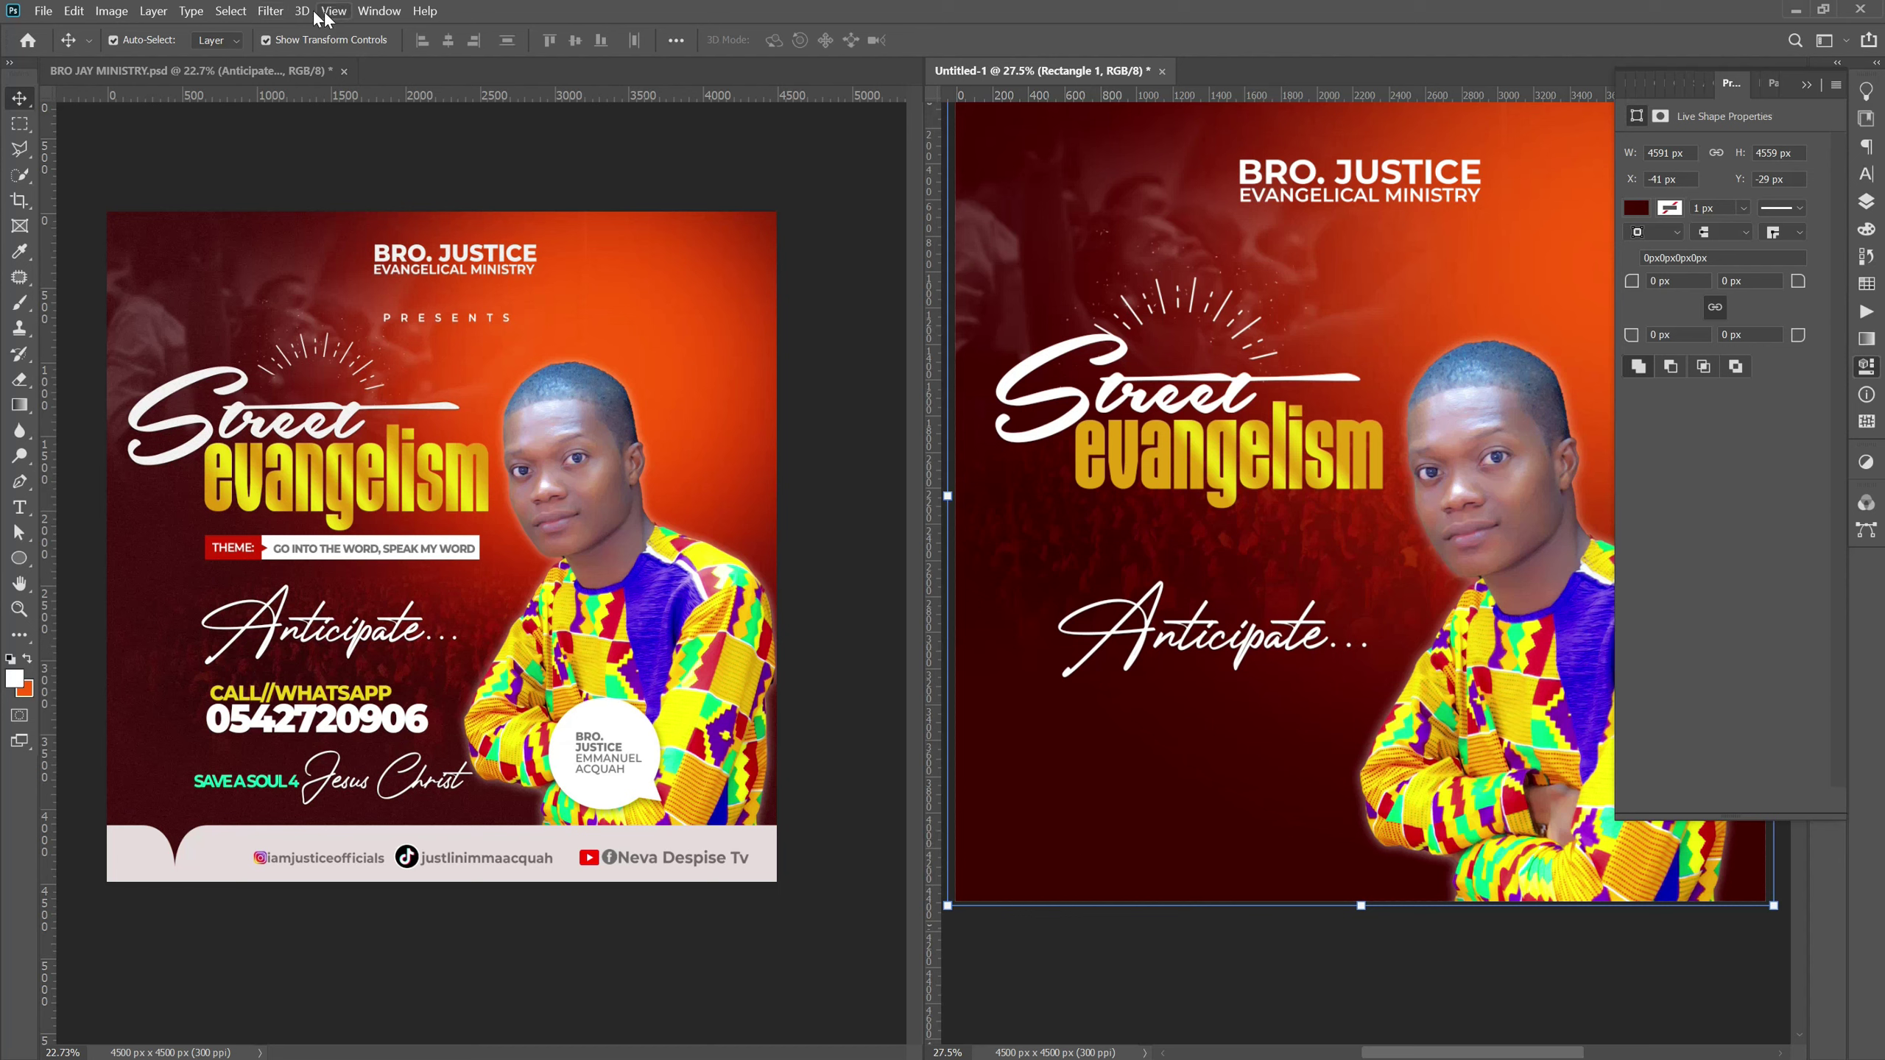
Rasterize the Rectangle 1 background shape layer.
left_click(274, 16)
left_click(279, 21)
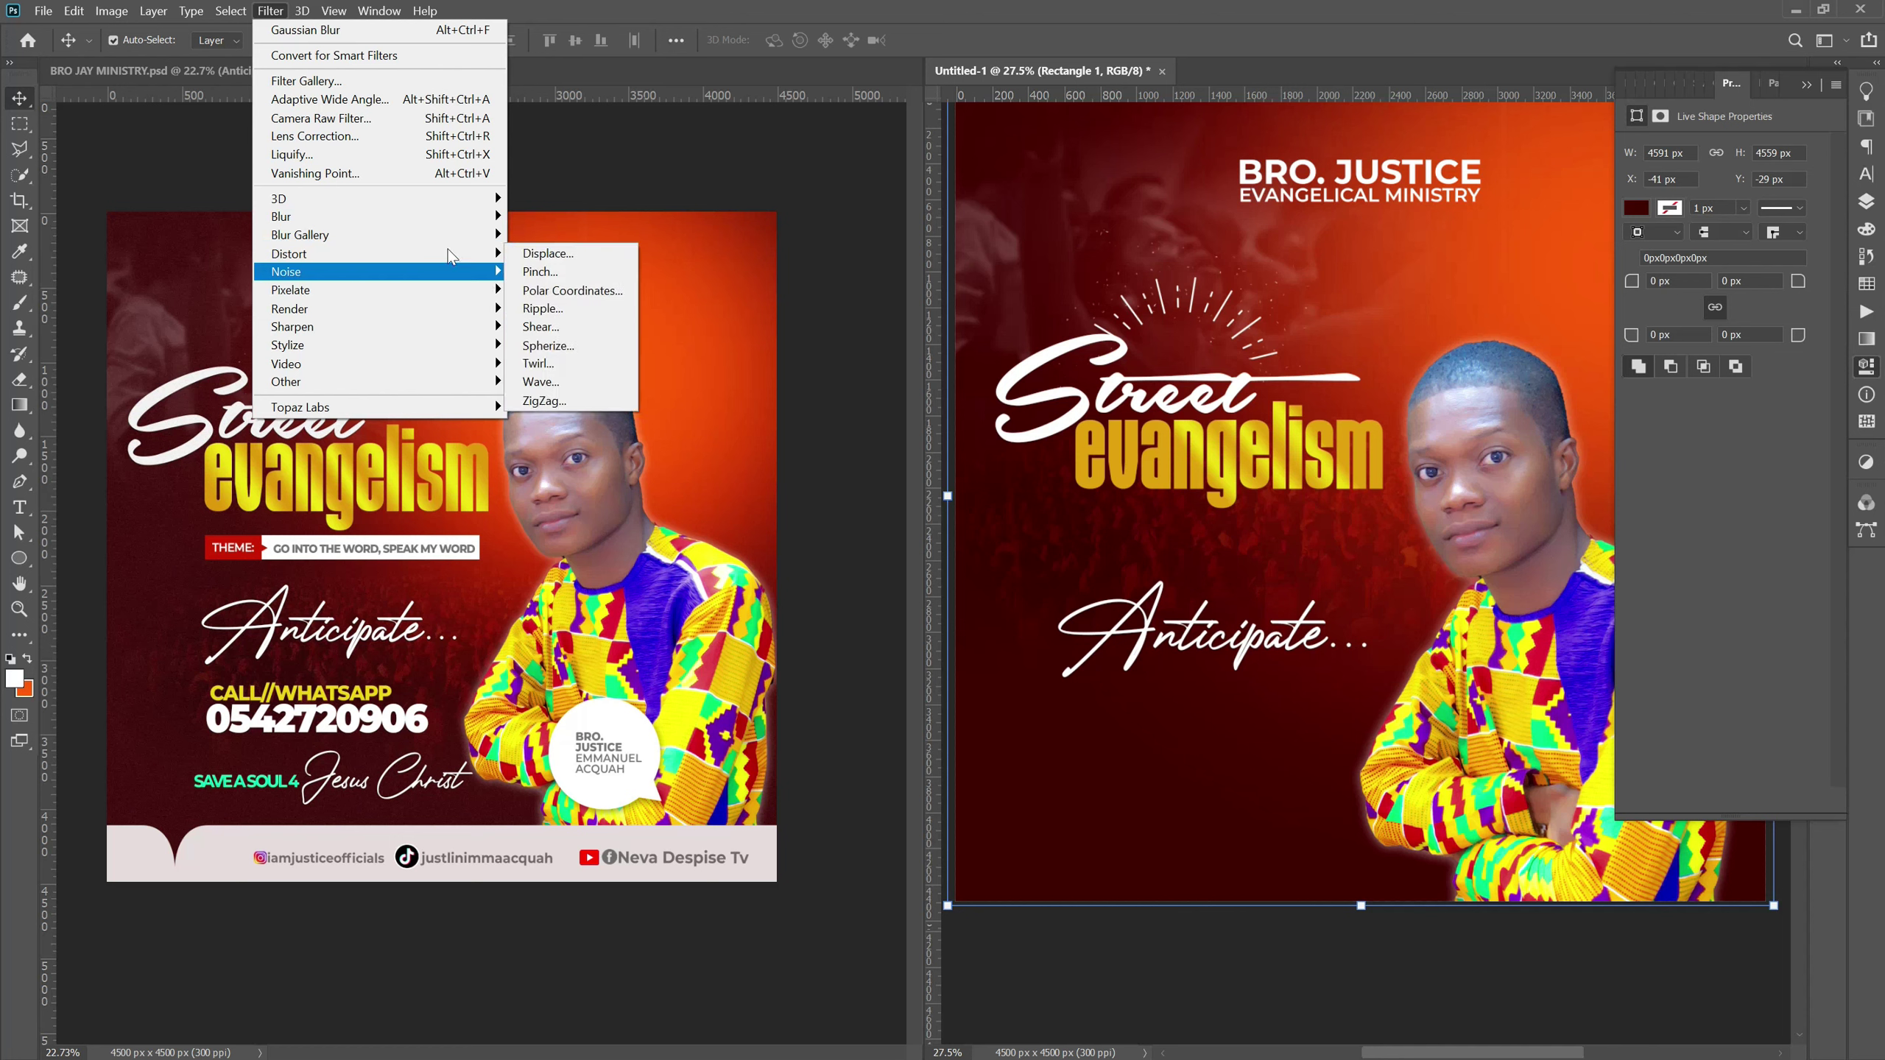
mouse_move(380, 271)
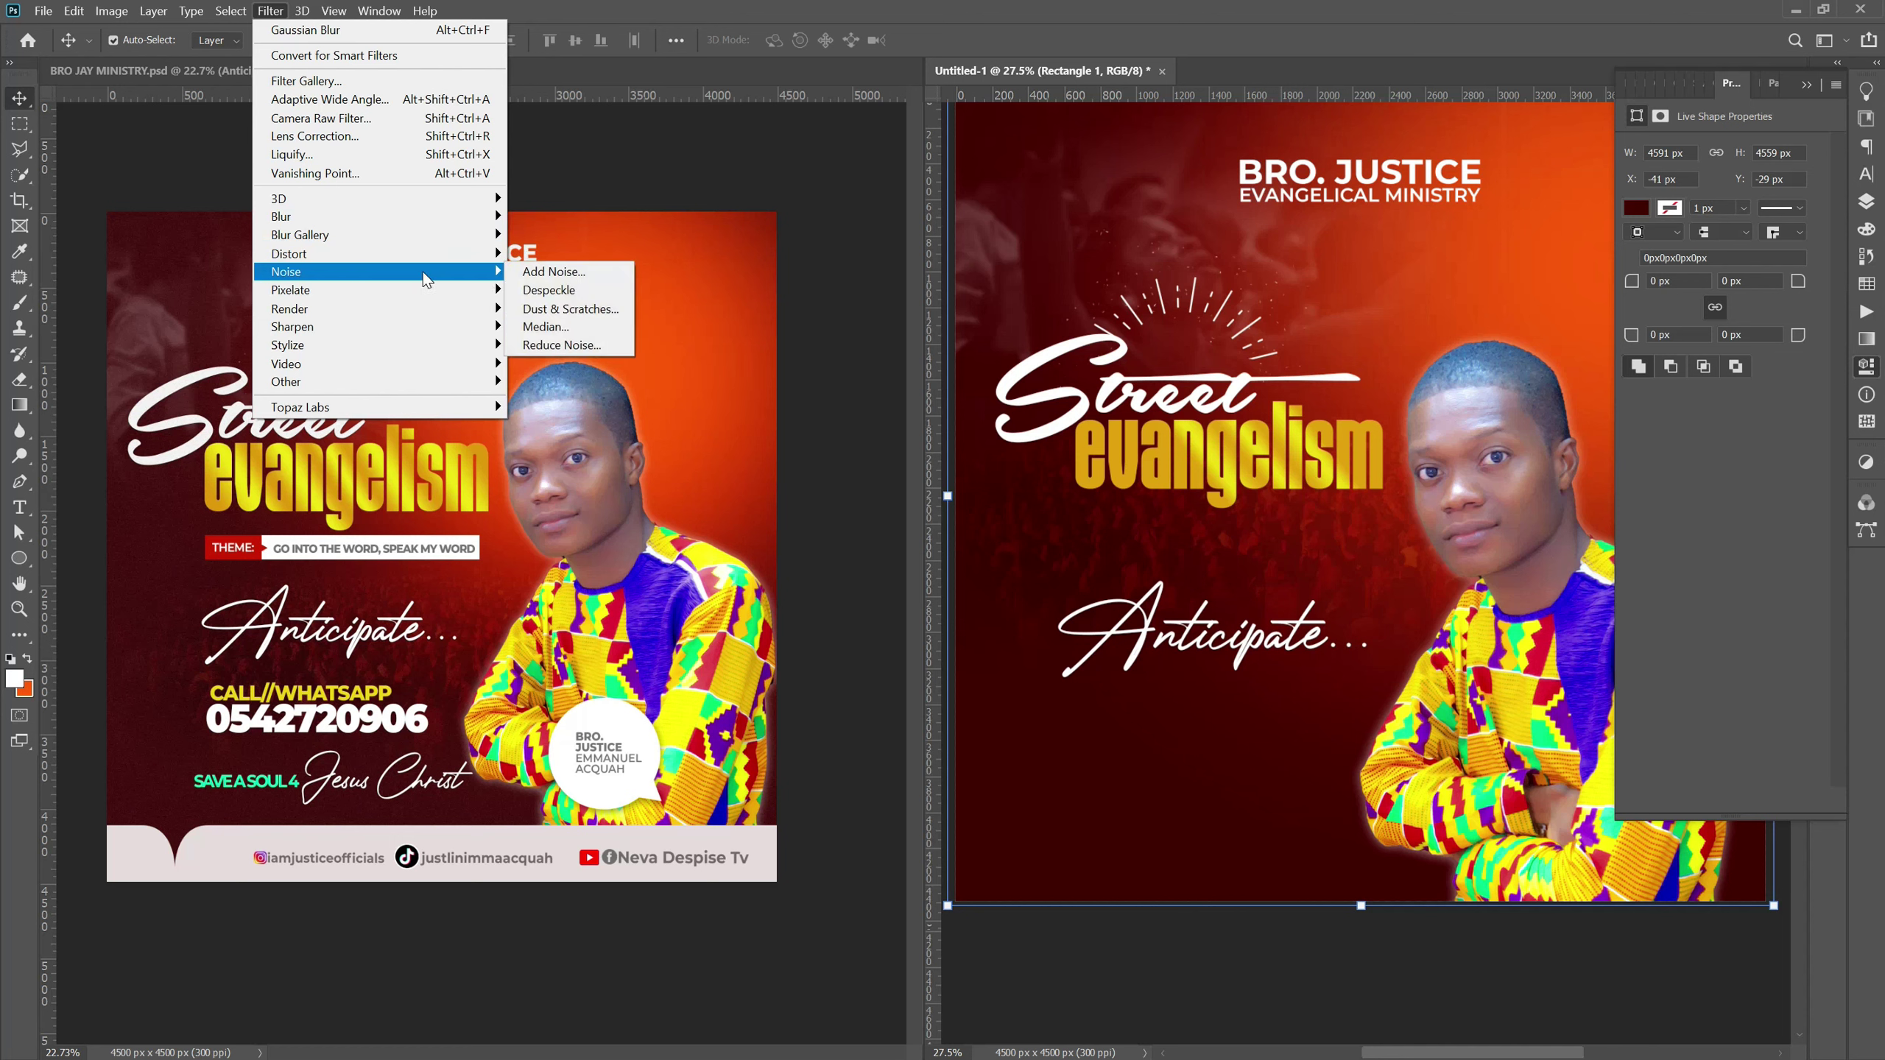
left_click(551, 271)
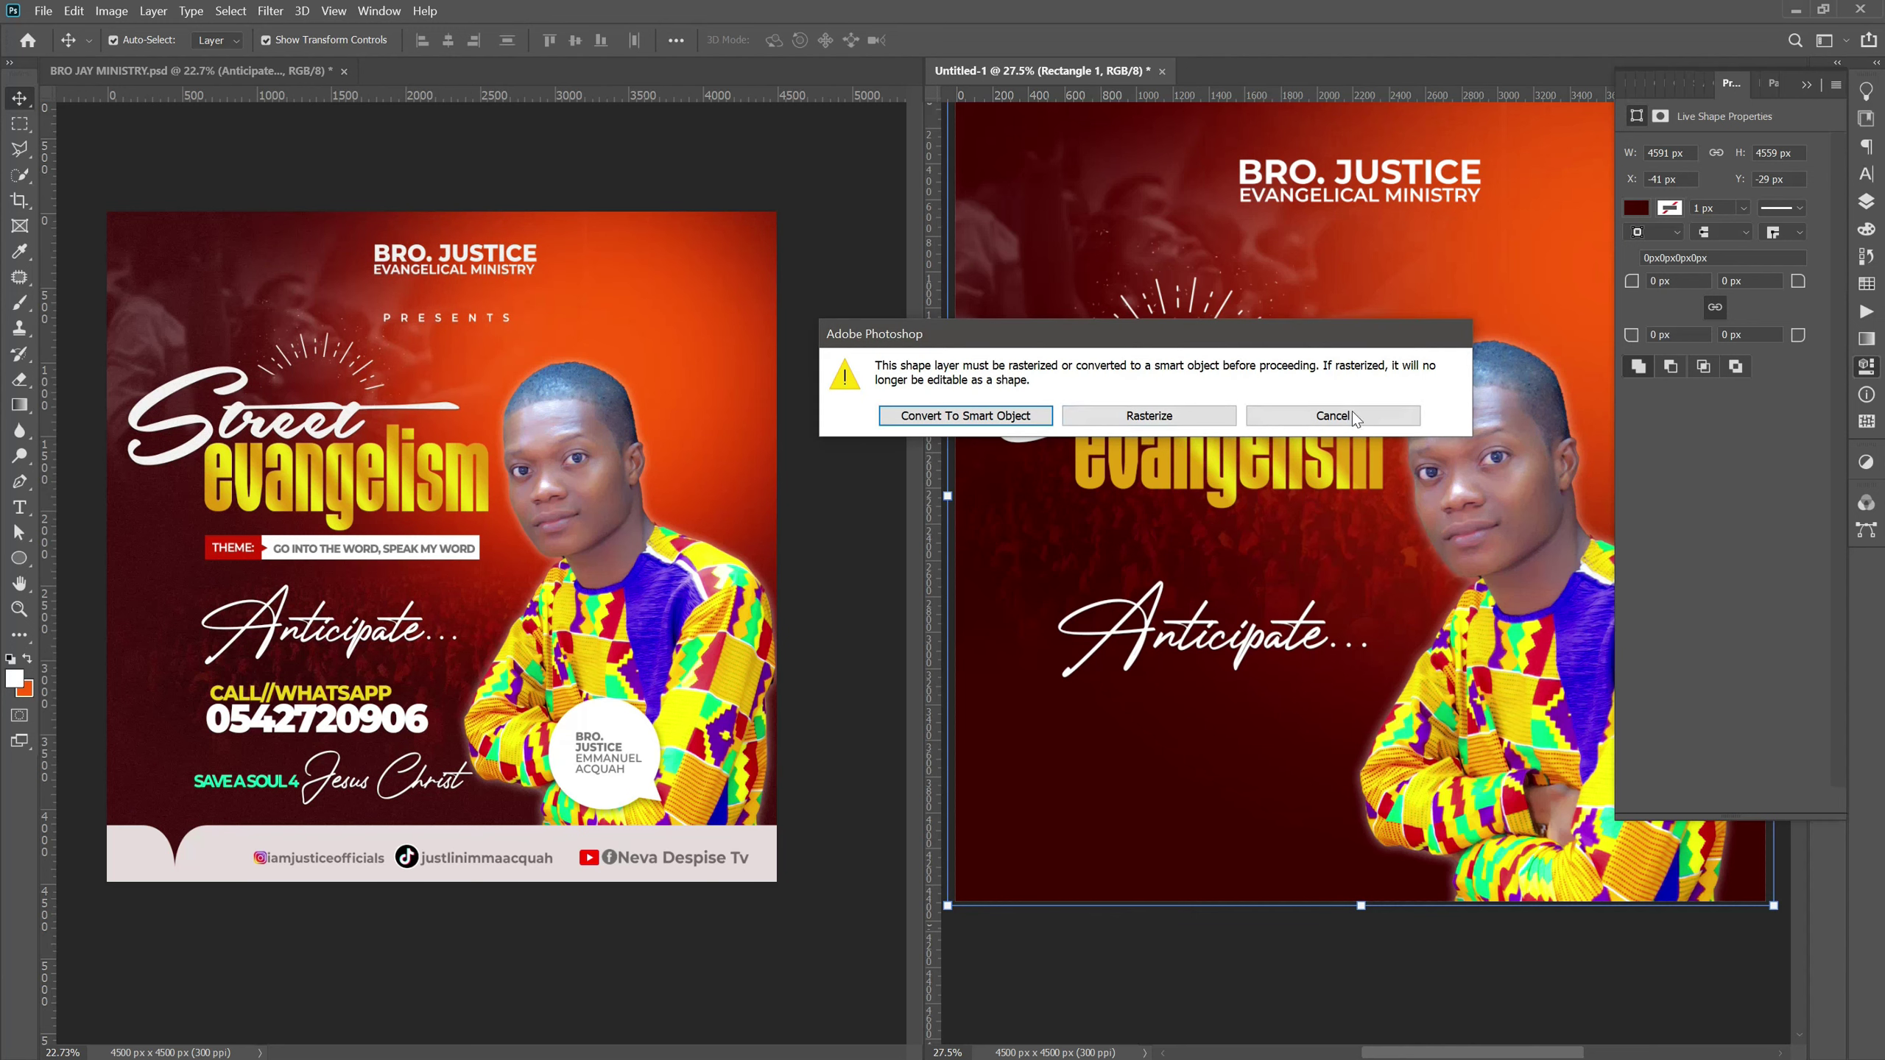
left_click(1343, 420)
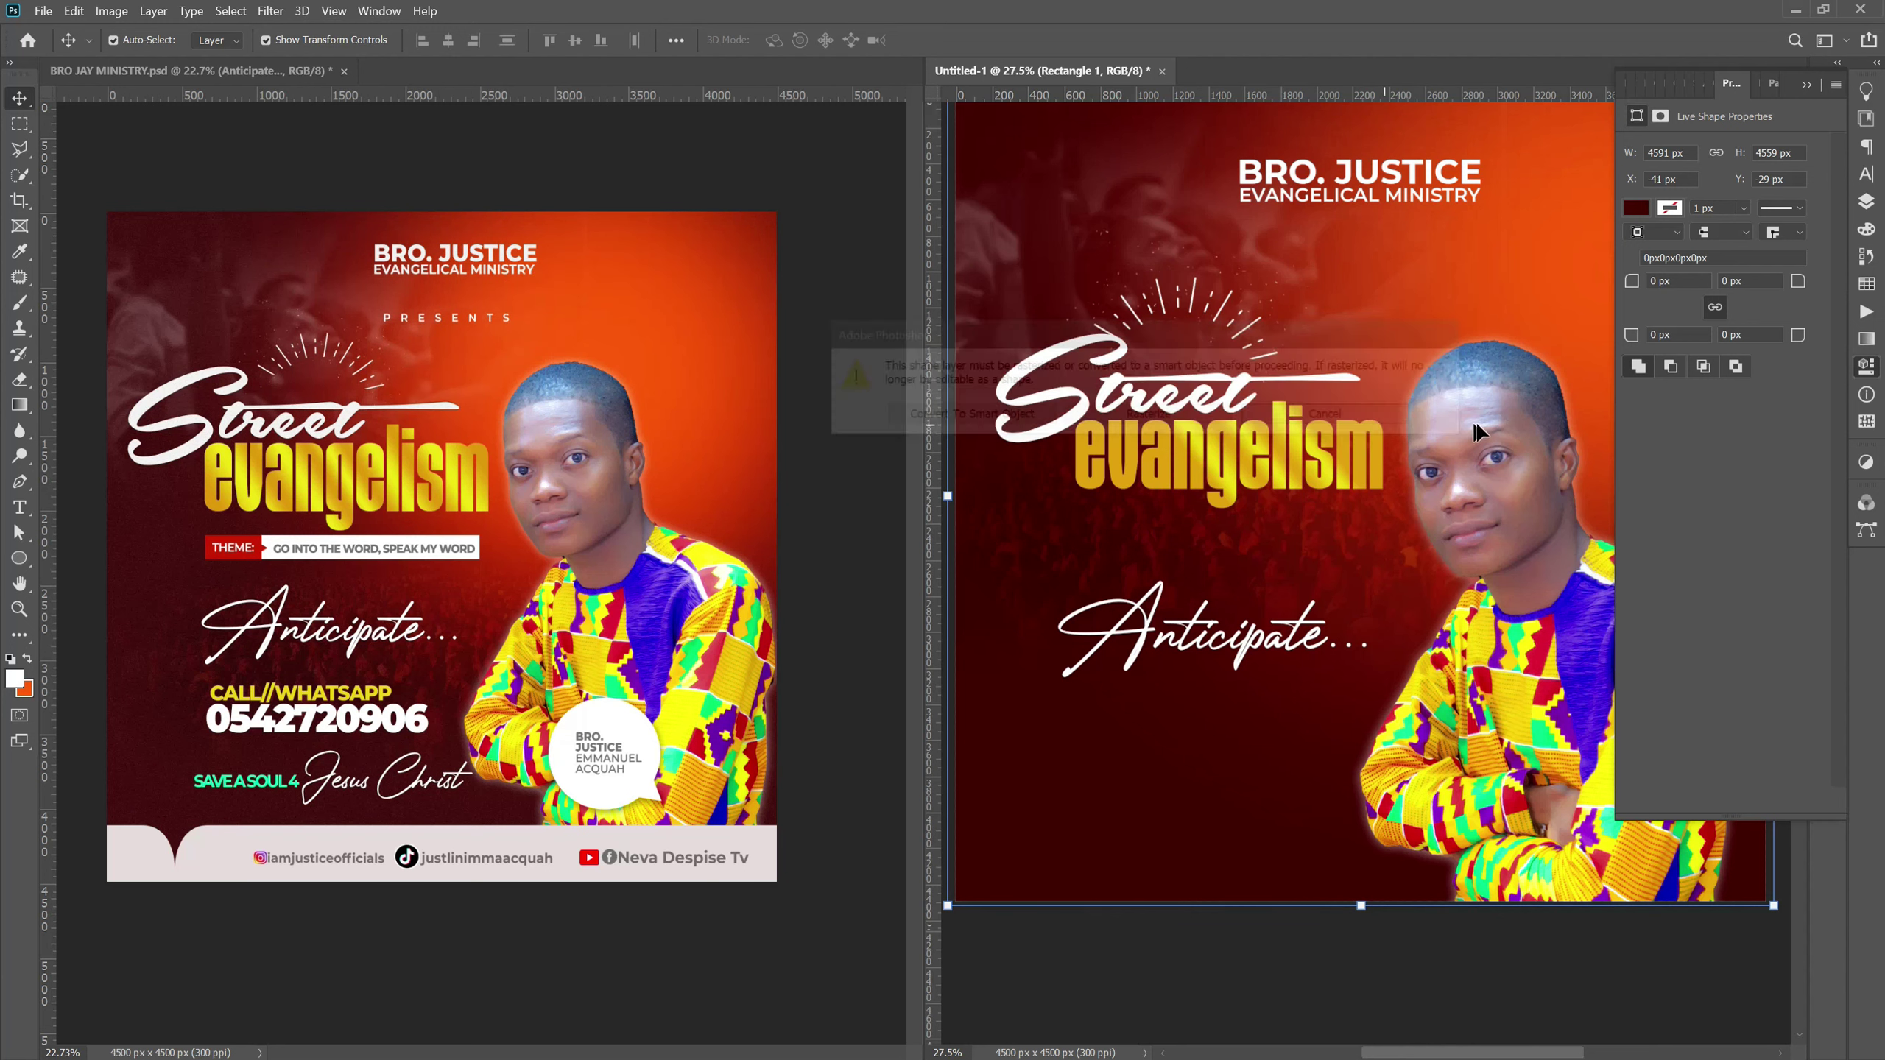
left_click(1866, 201)
scroll(1729, 595, "down", 1)
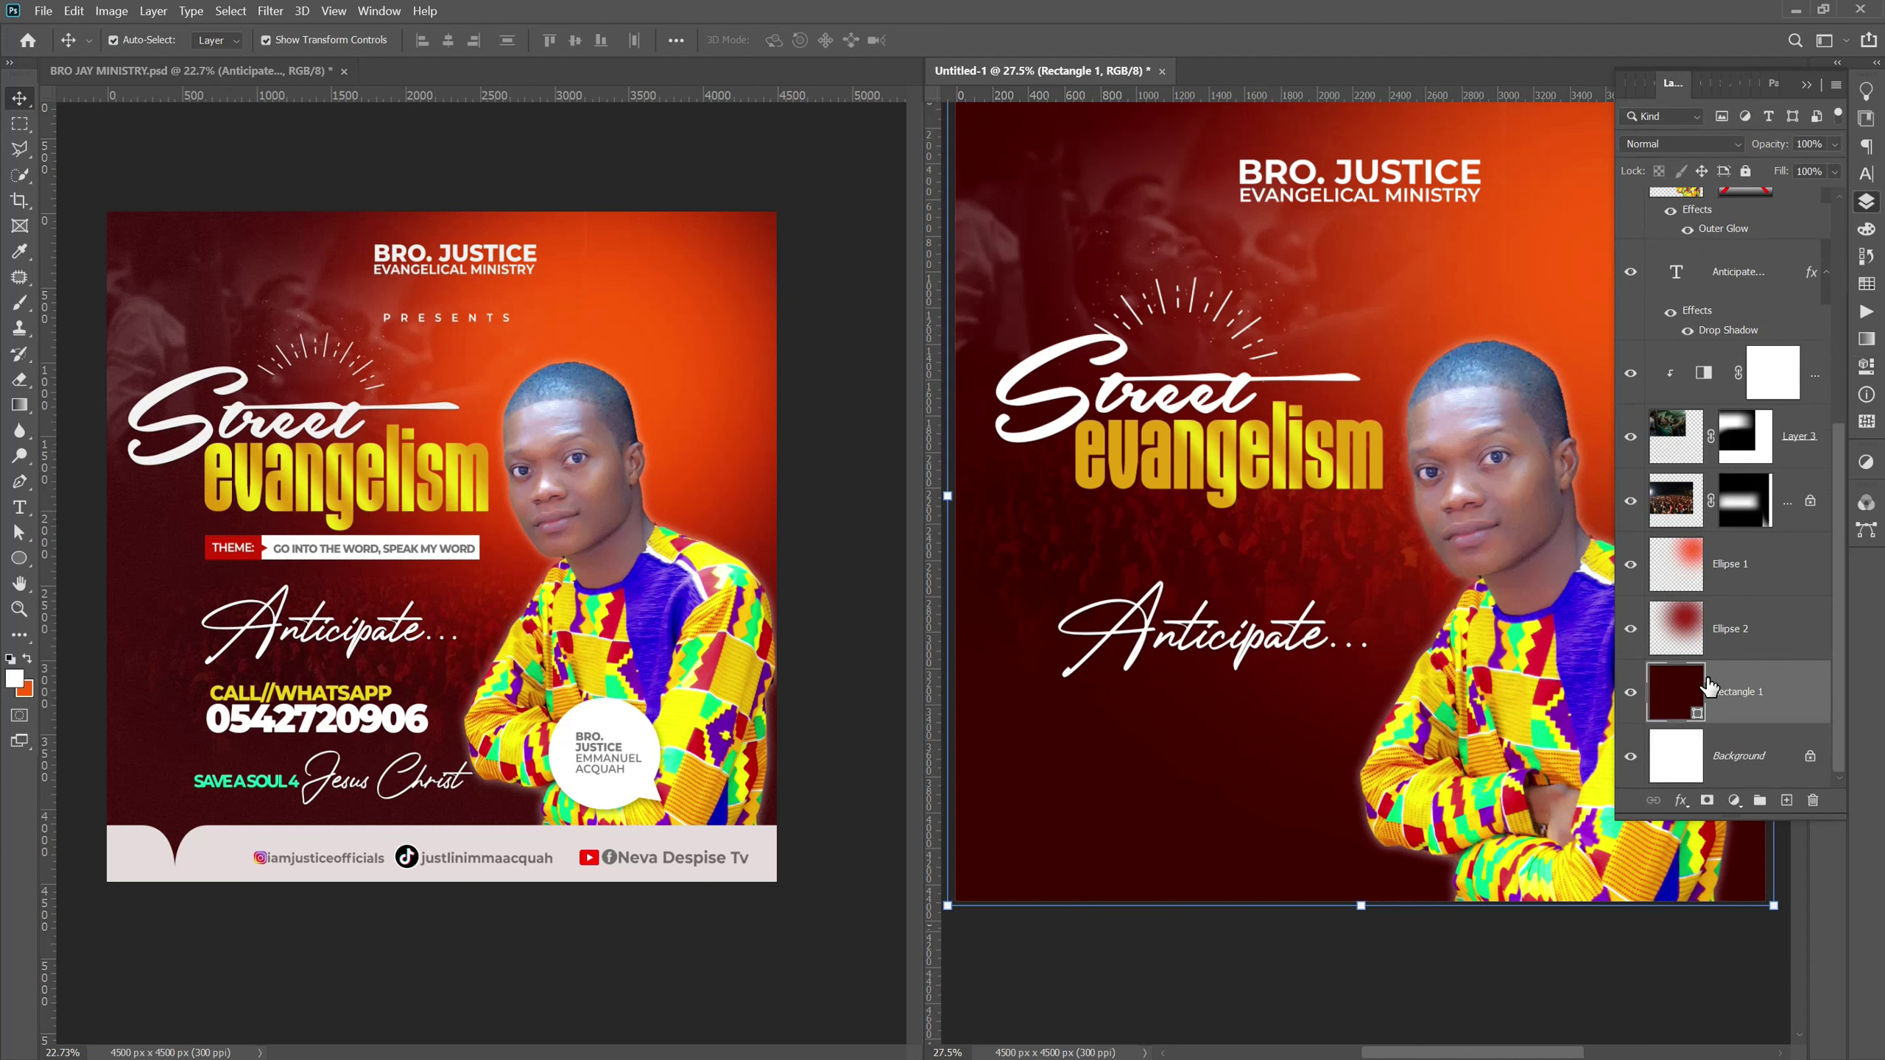
right_click(1765, 689)
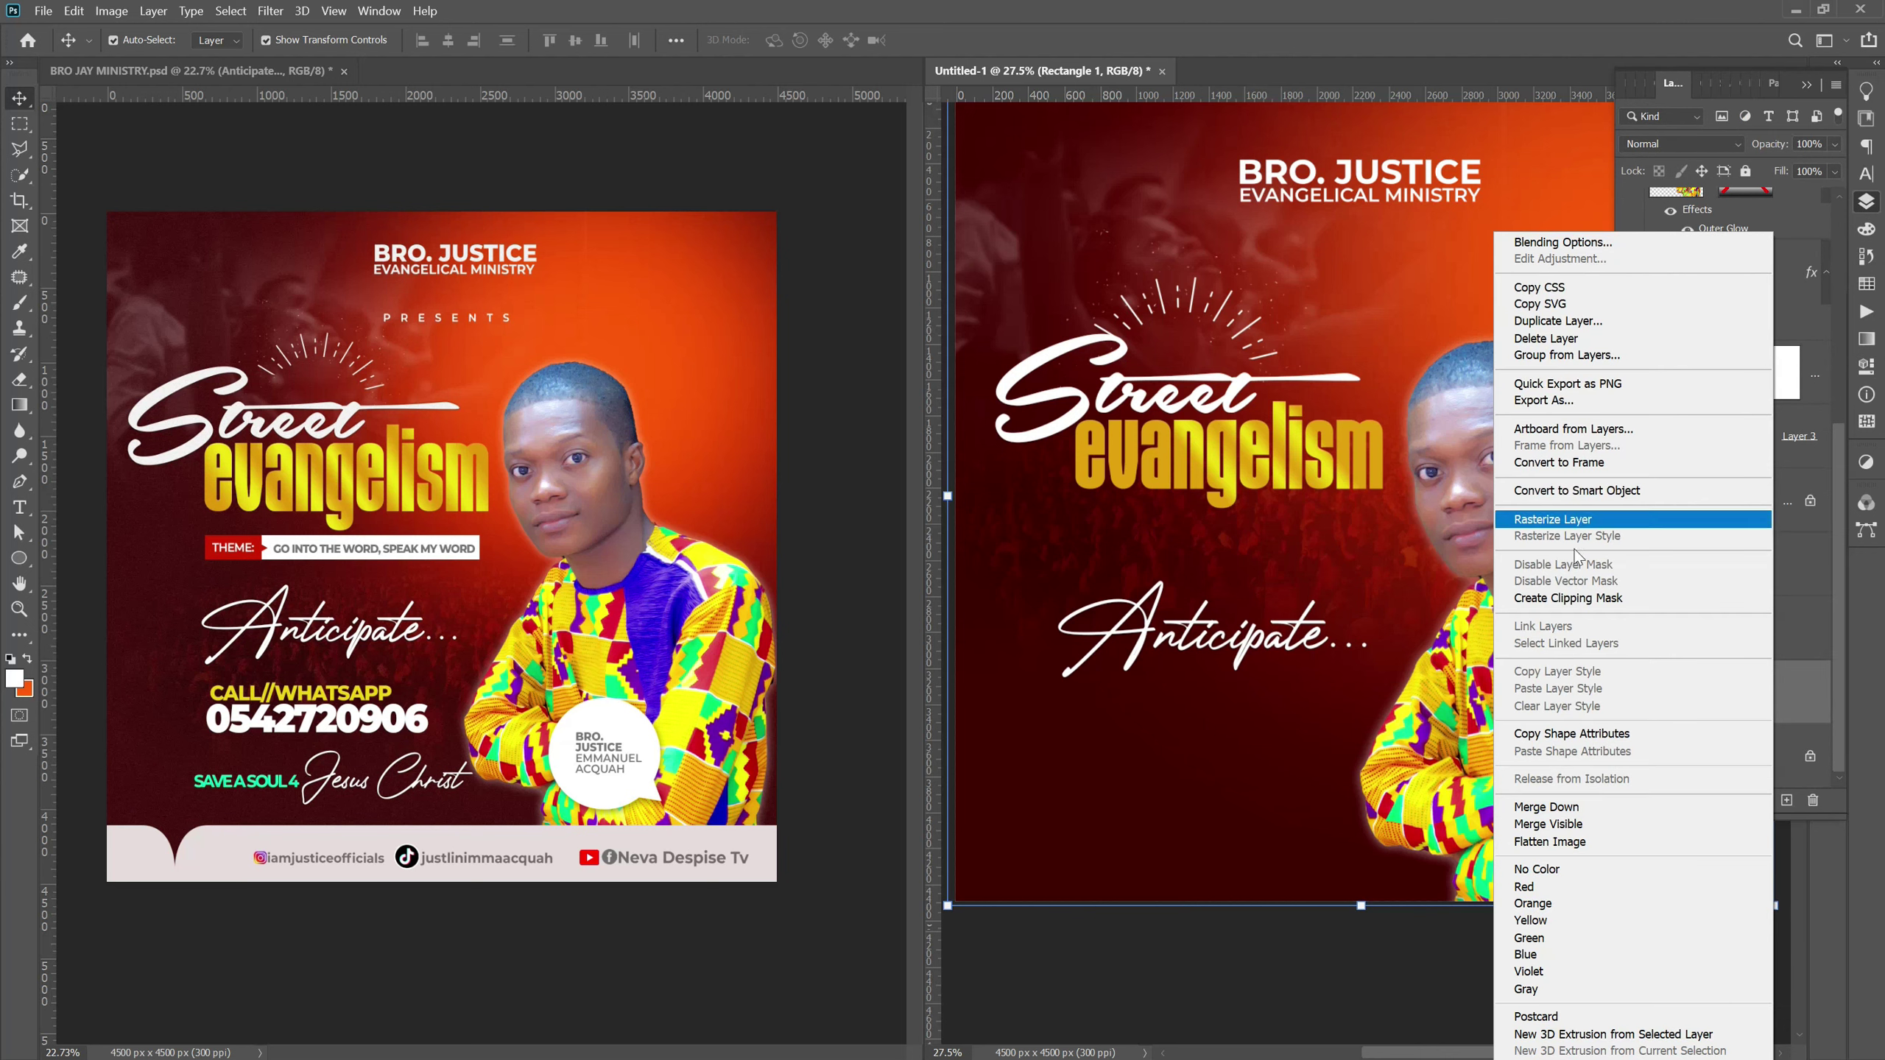
left_click(1550, 520)
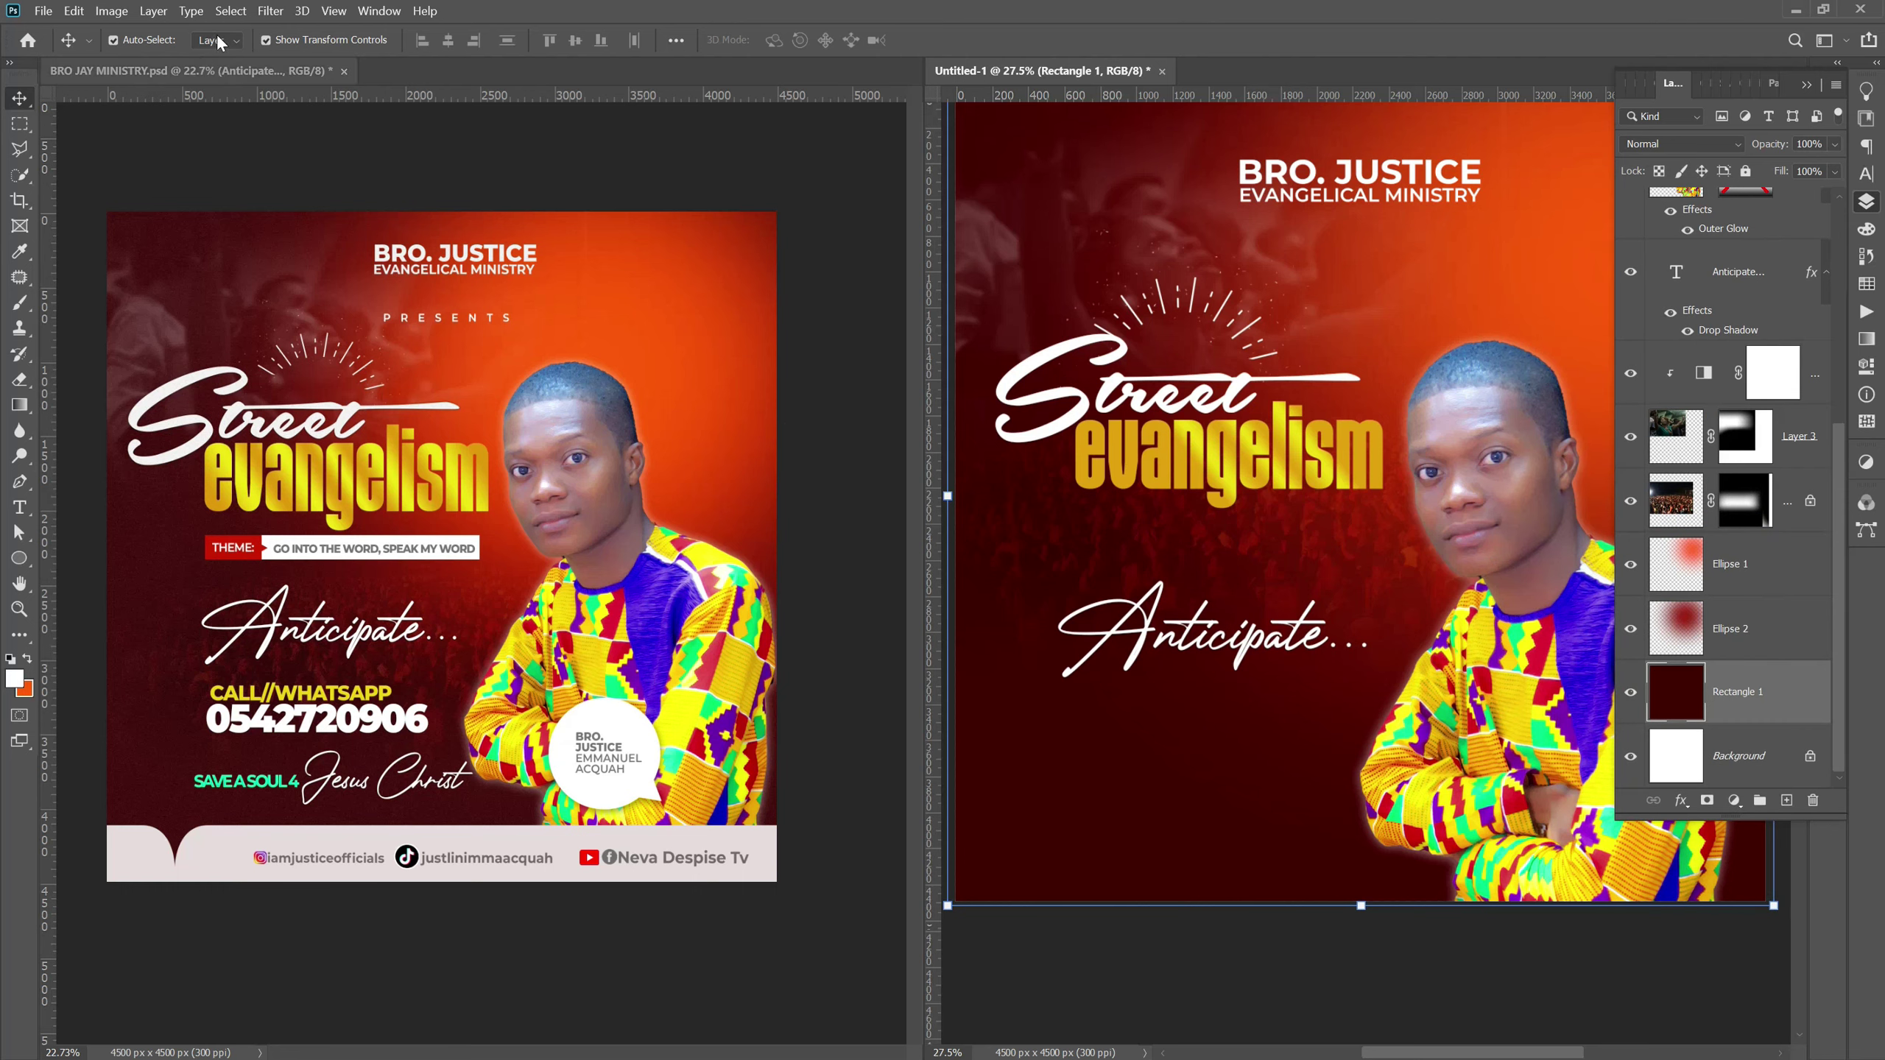
Add 21.57% Uniform, Monochromatic noise to the rasterized background rectangle.
left_click(270, 10)
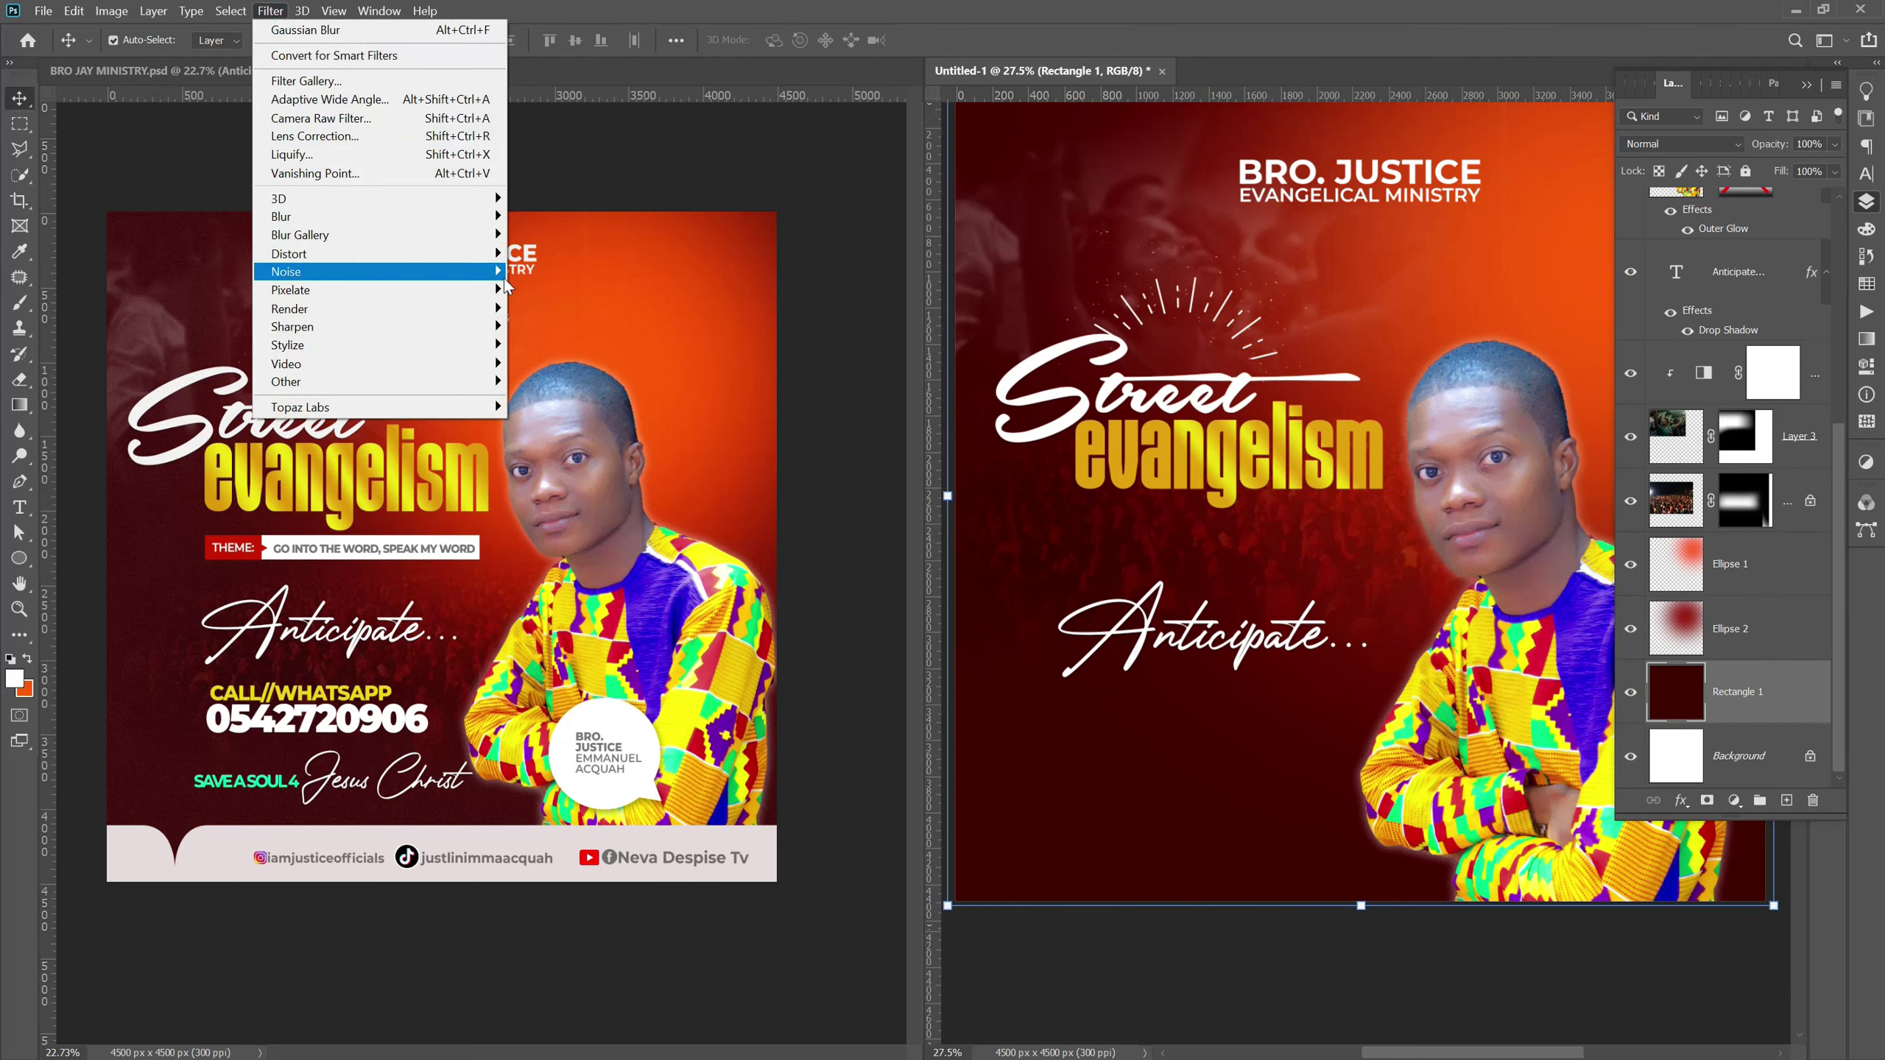
left_click(502, 273)
left_click(555, 272)
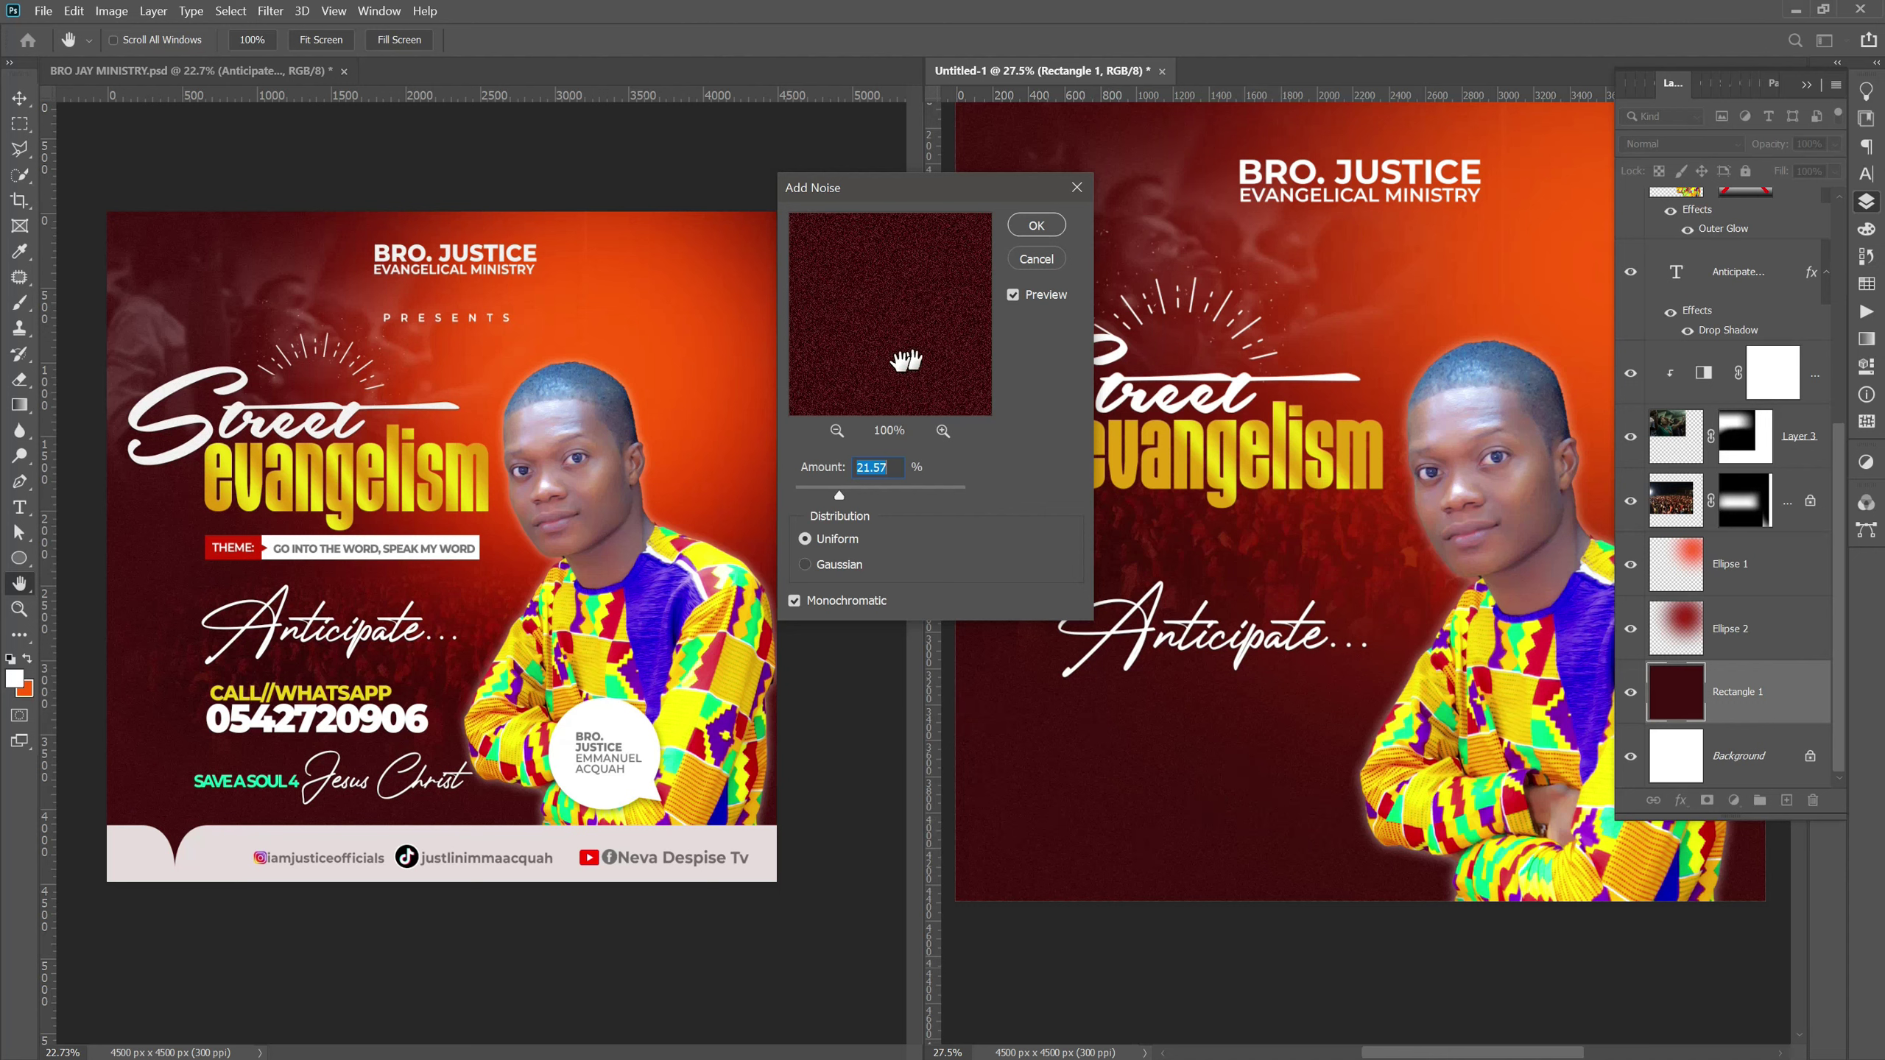
left_click(1036, 226)
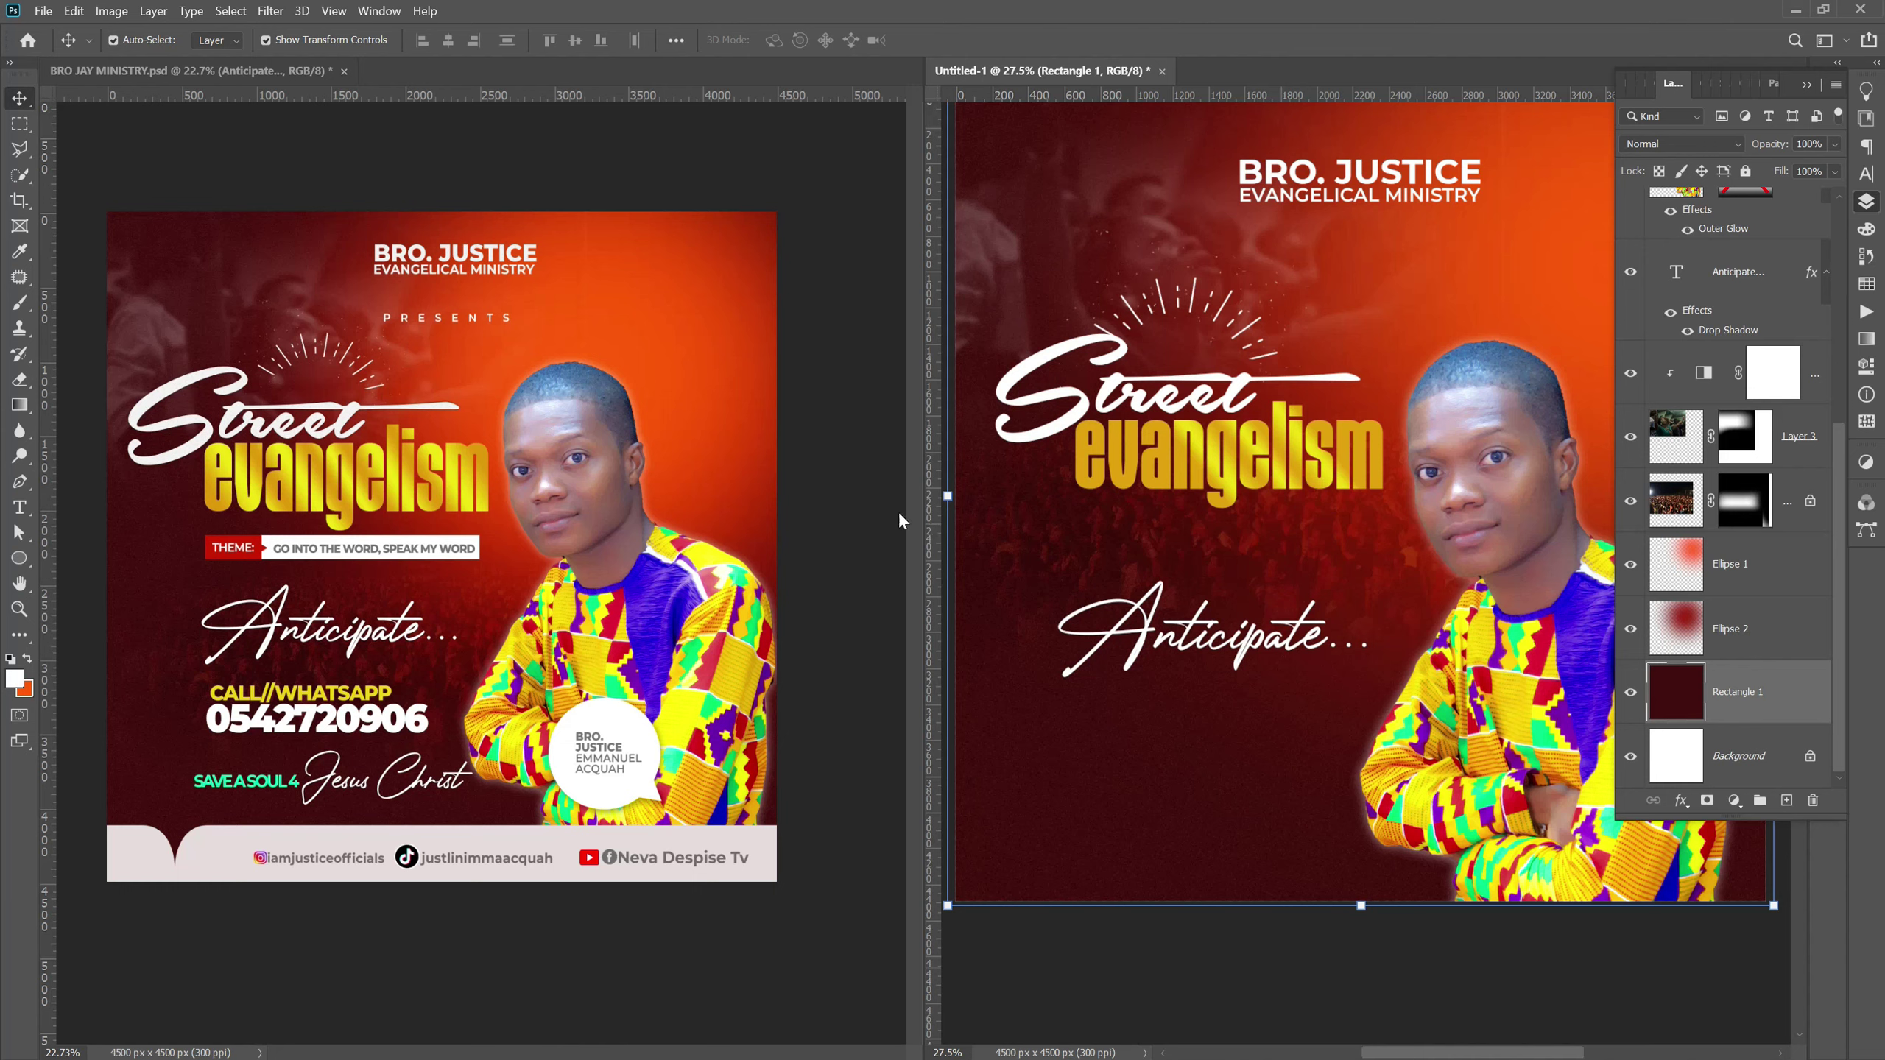
left_click(828, 486)
key("ctrl+minus")
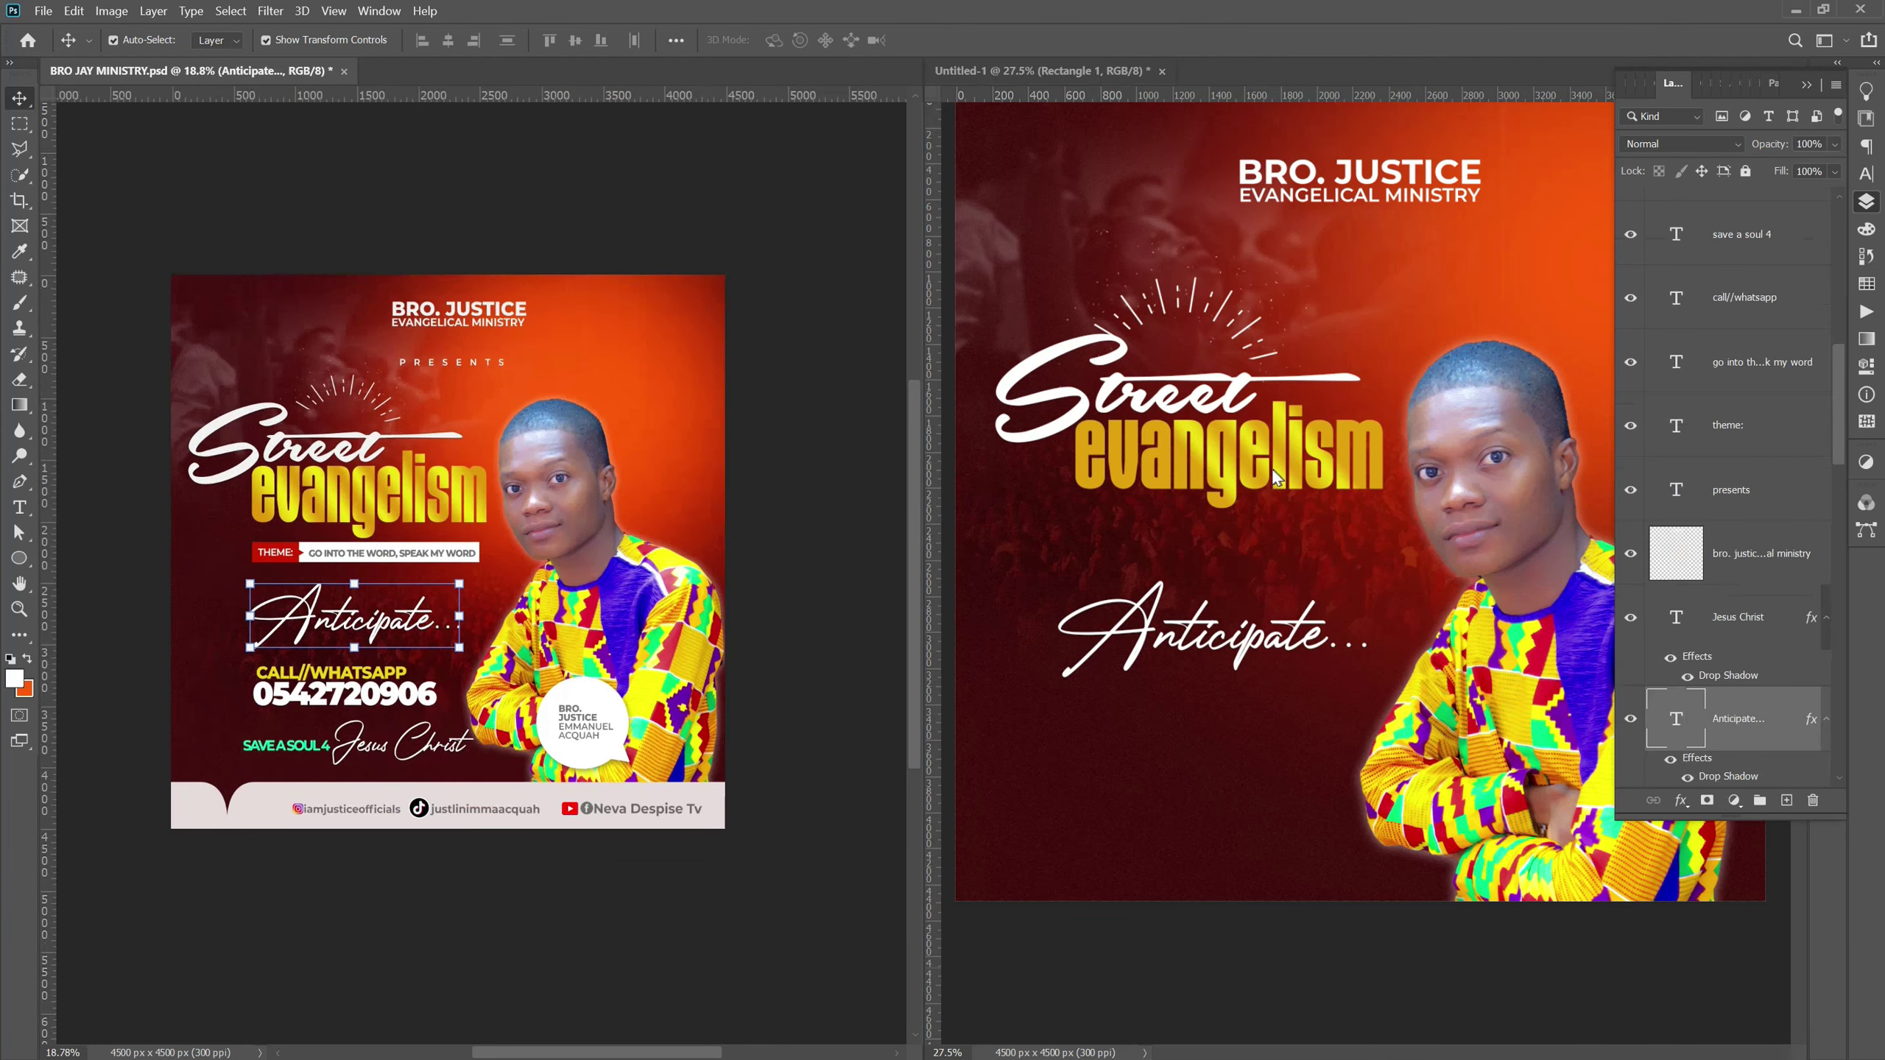
Select the Ellipse 1 red glow and check the Filter menu without applying anything.
key("ctrl+minus")
left_click(1329, 494)
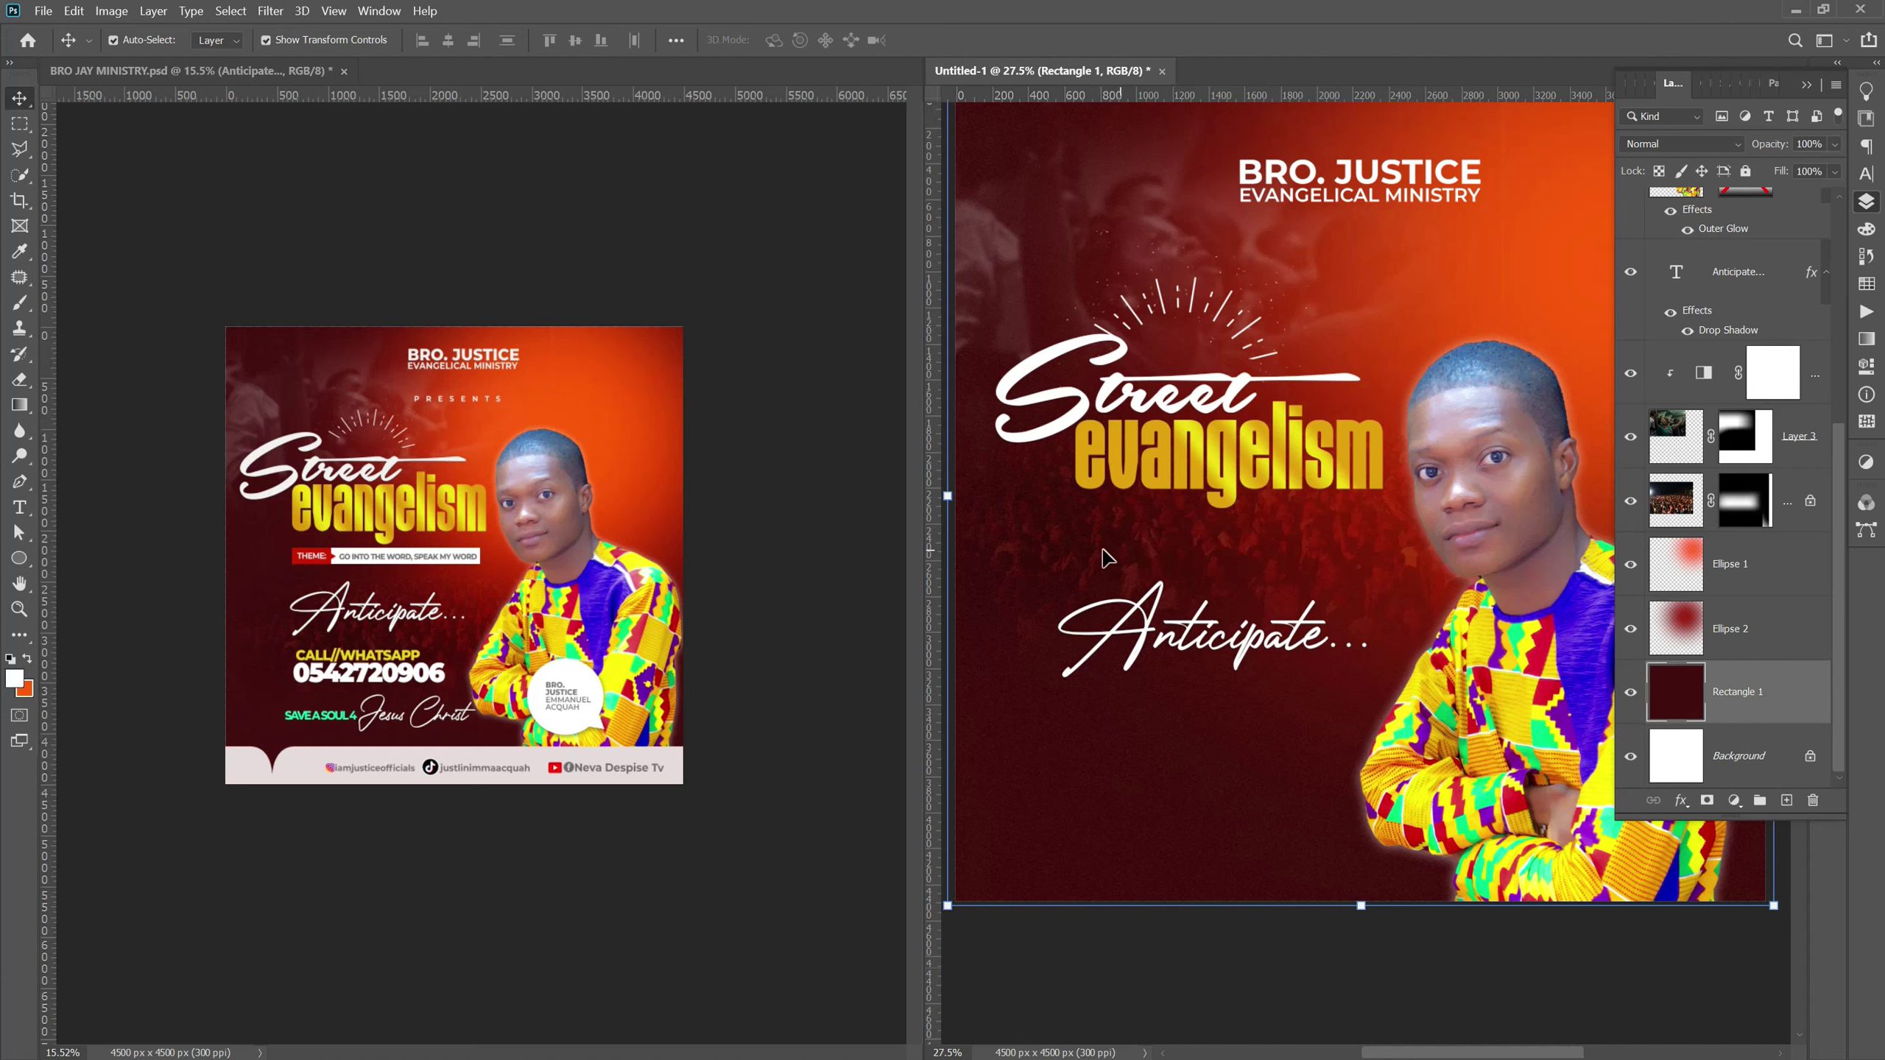
scroll(1111, 559, "down", 2)
scroll(1484, 371, "up", 1)
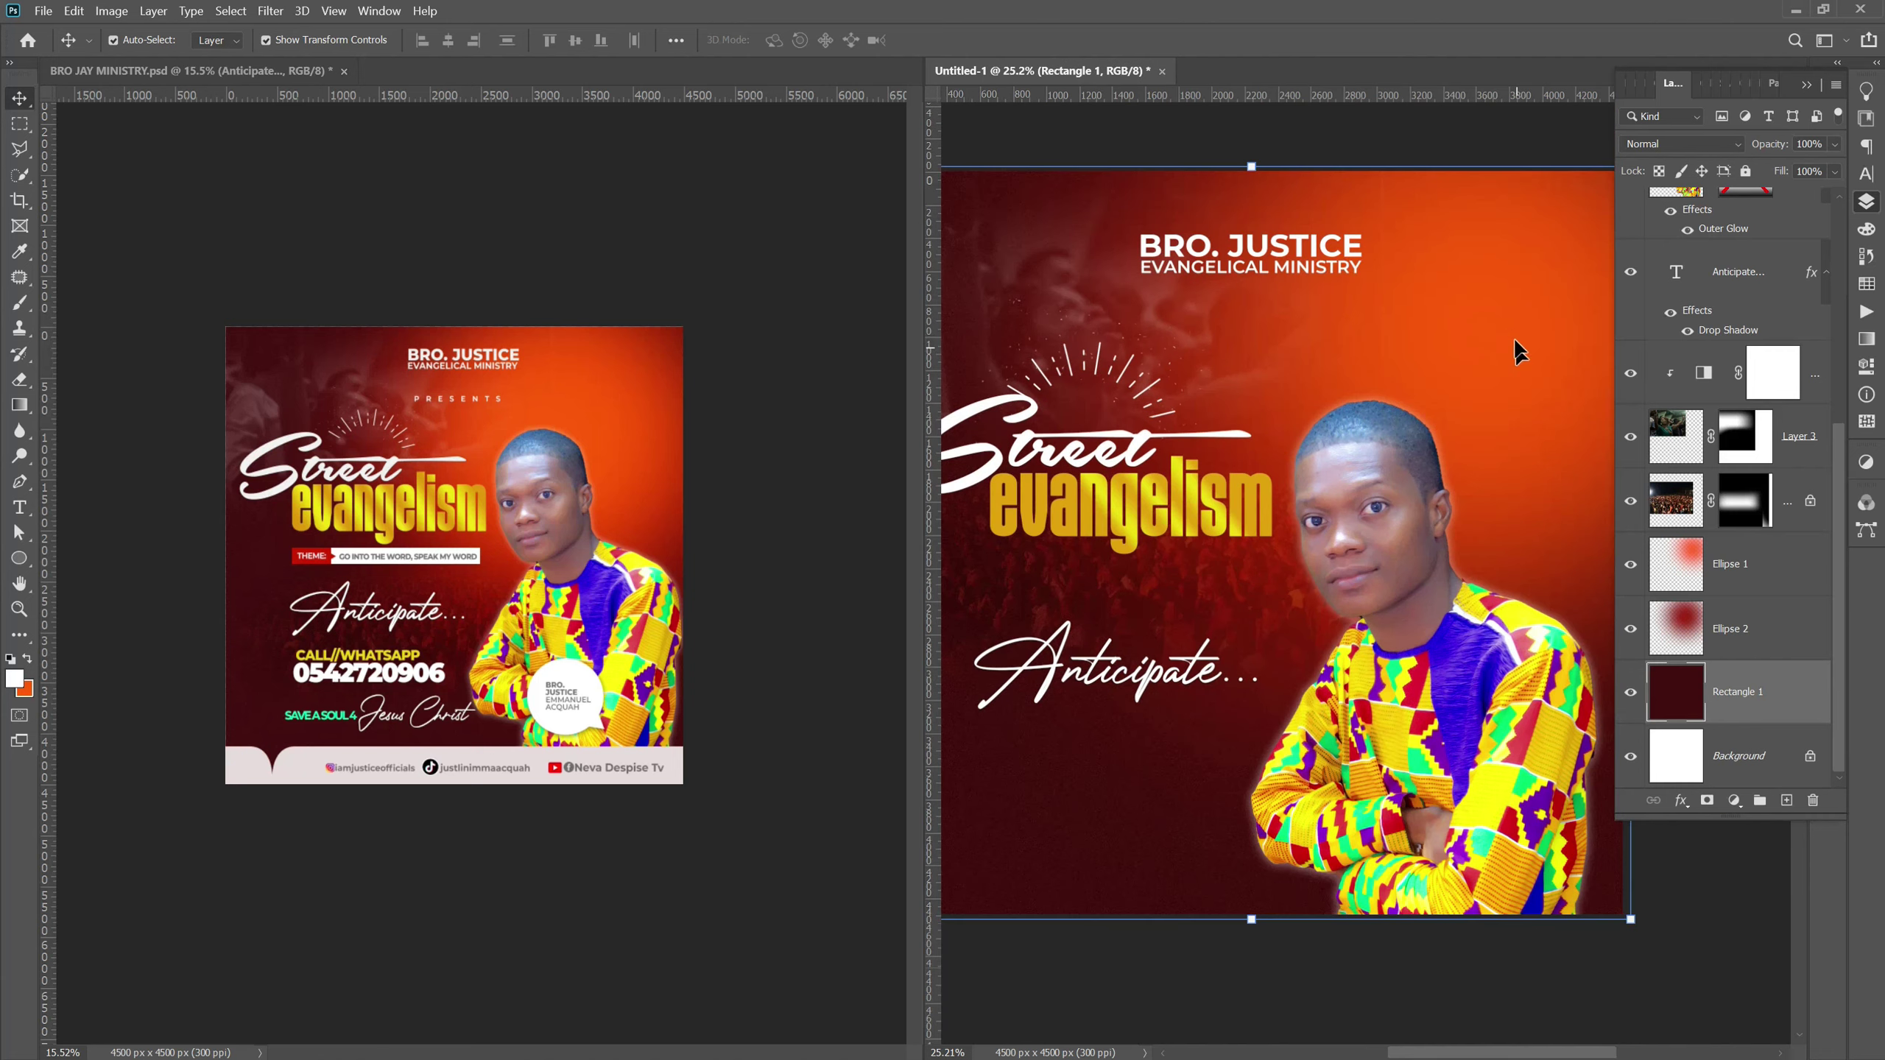
left_click(1371, 147)
left_click(1450, 351)
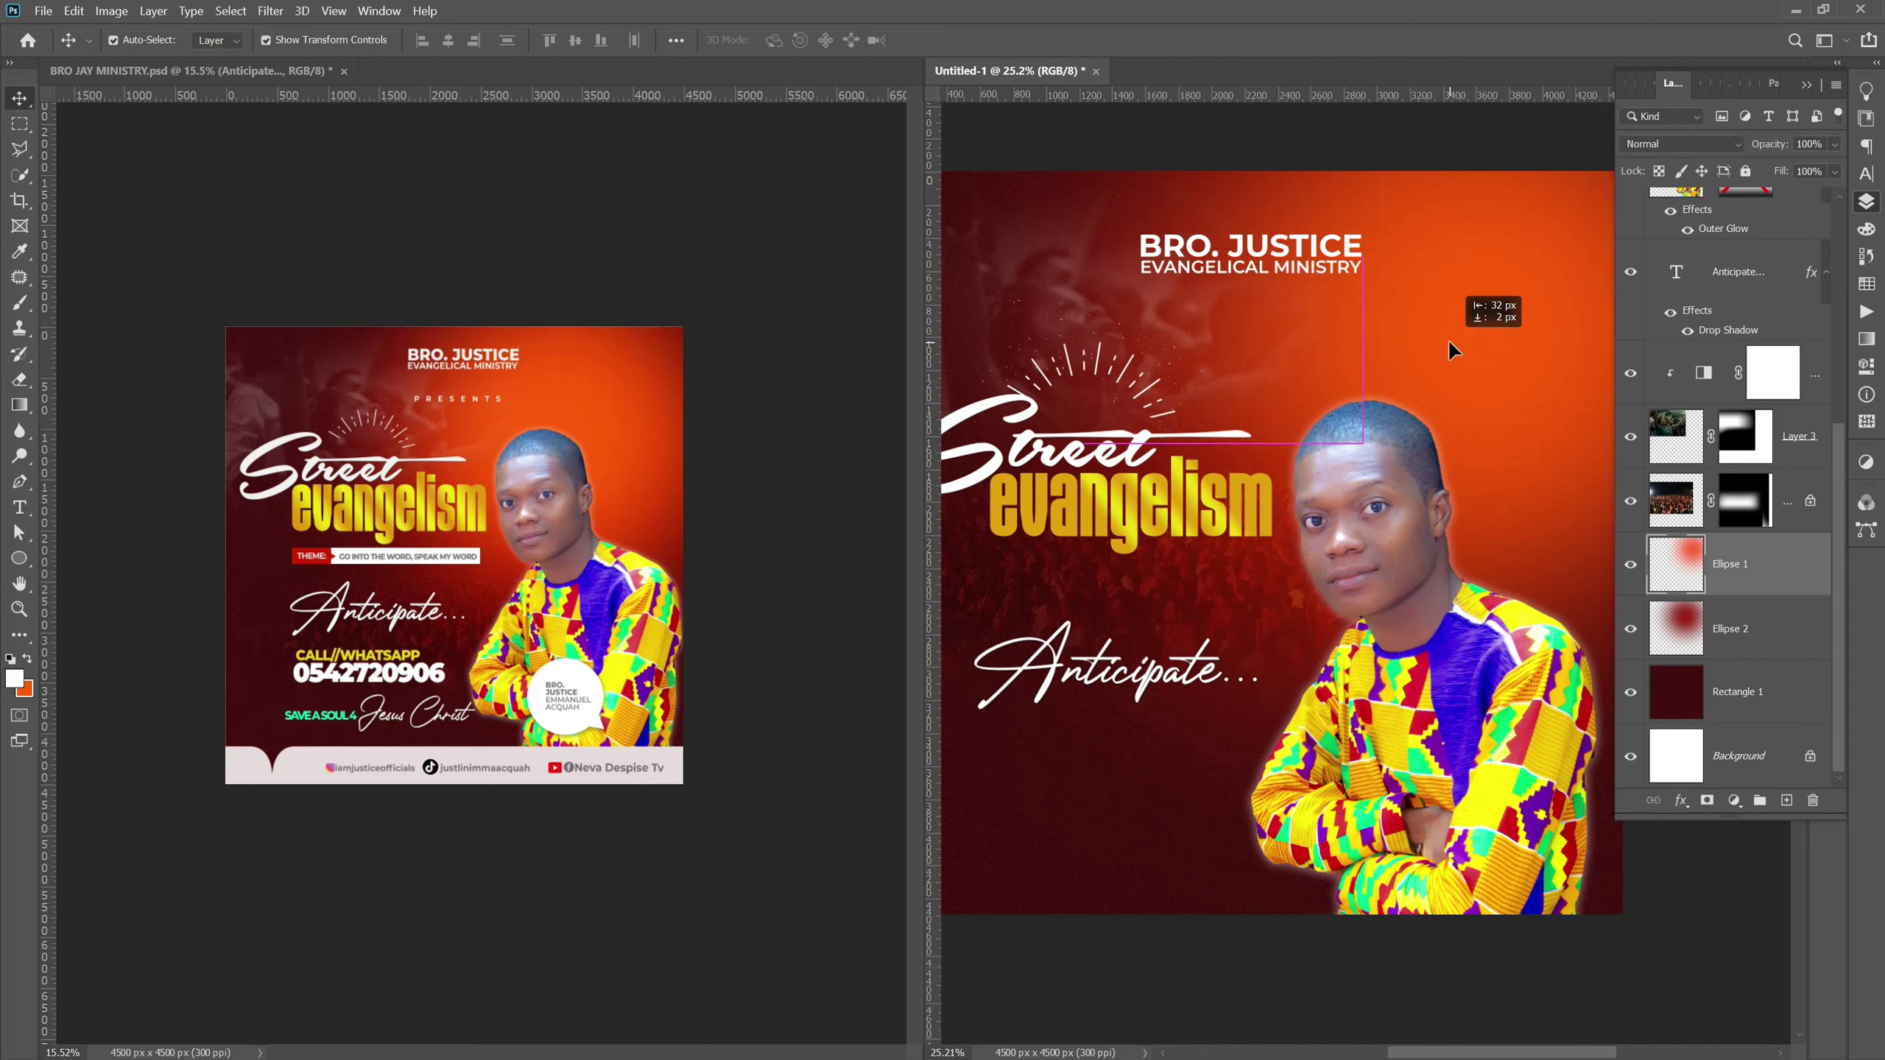
left_click(272, 10)
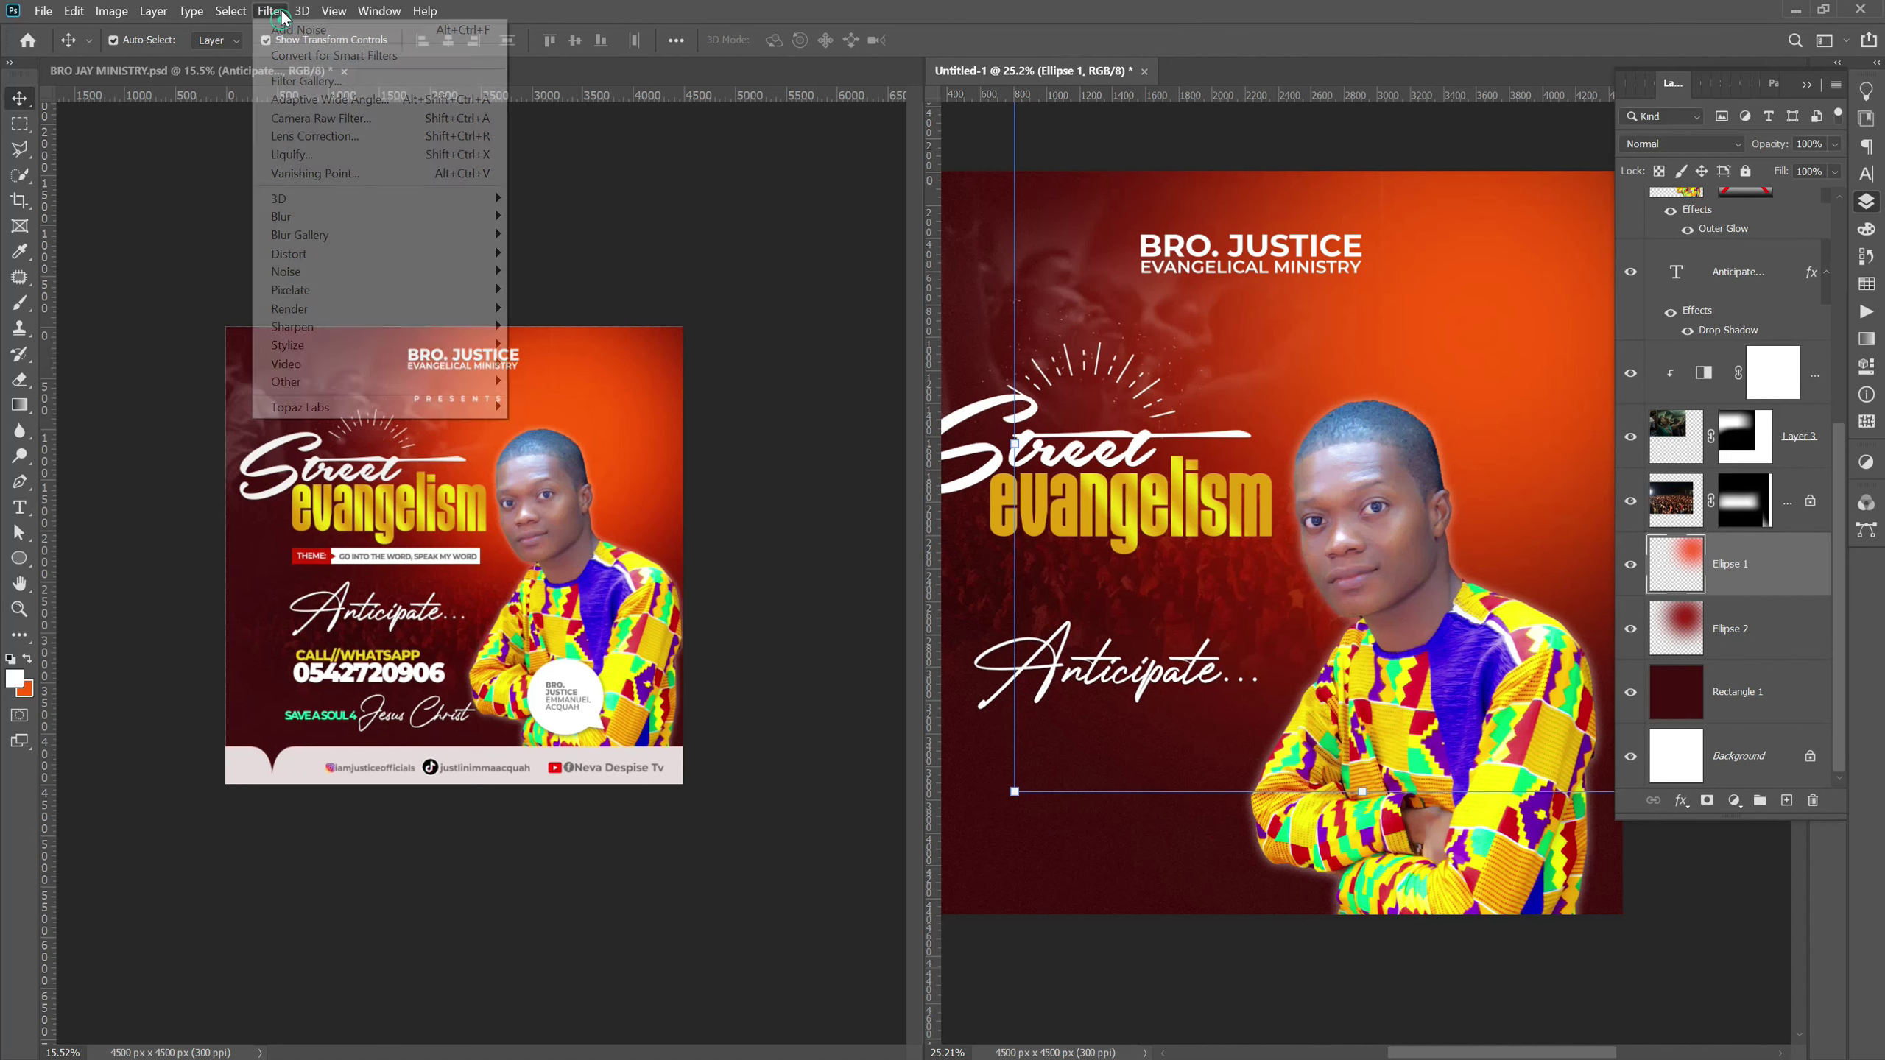
left_click(558, 233)
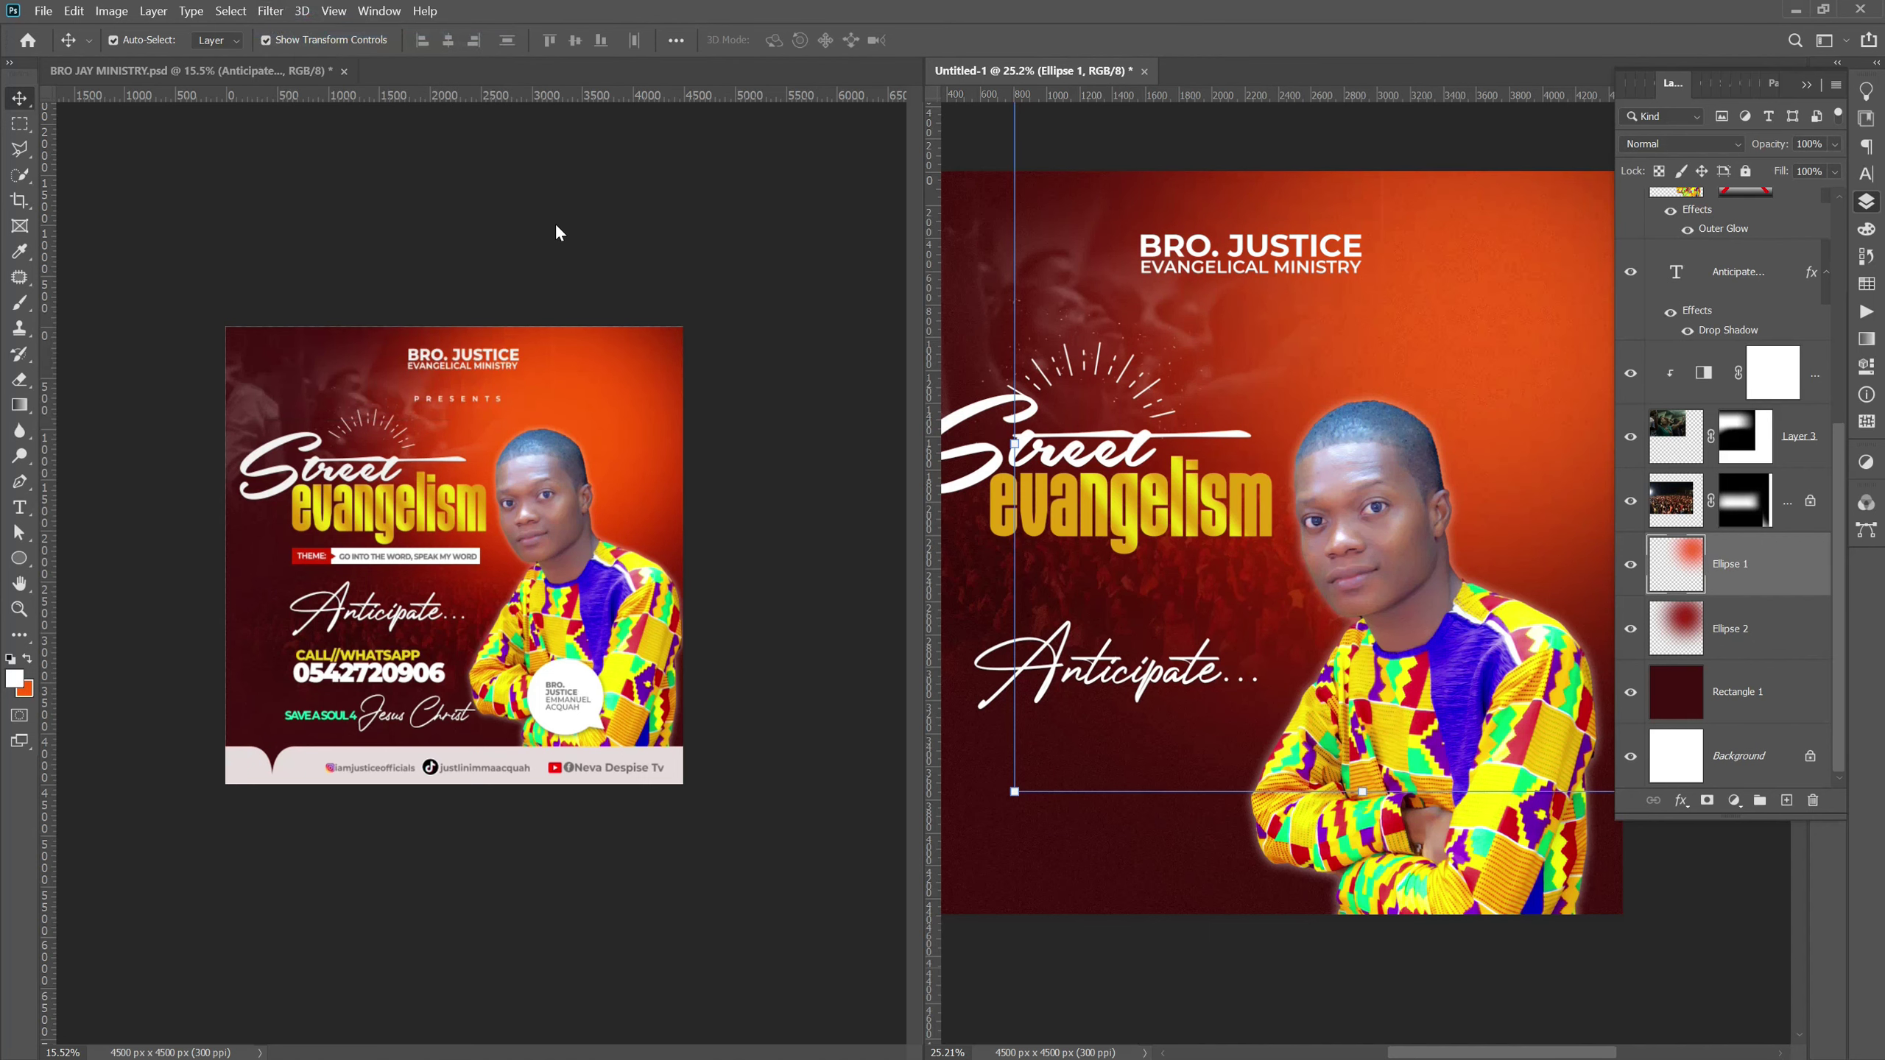
scroll(1165, 431, "down", 1)
scroll(1165, 431, "down", 1)
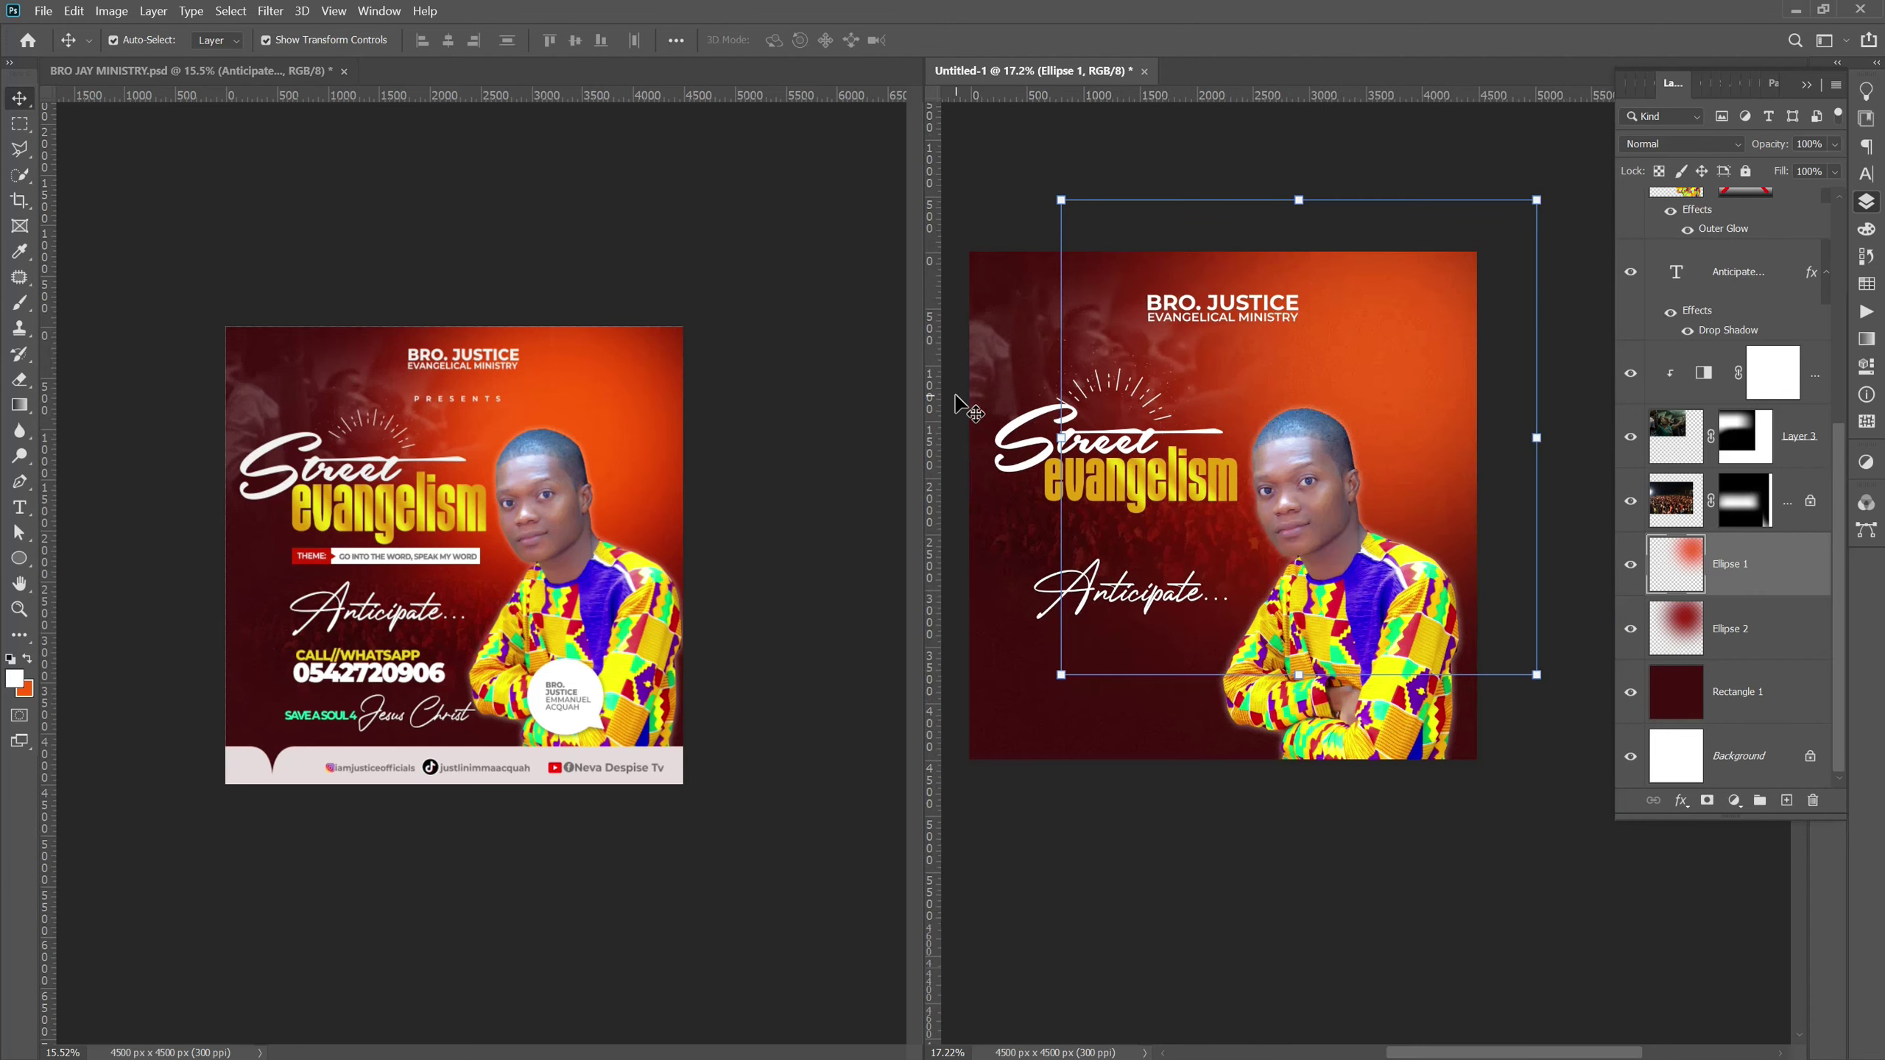
scroll(958, 401, "up", 1)
left_click(992, 202)
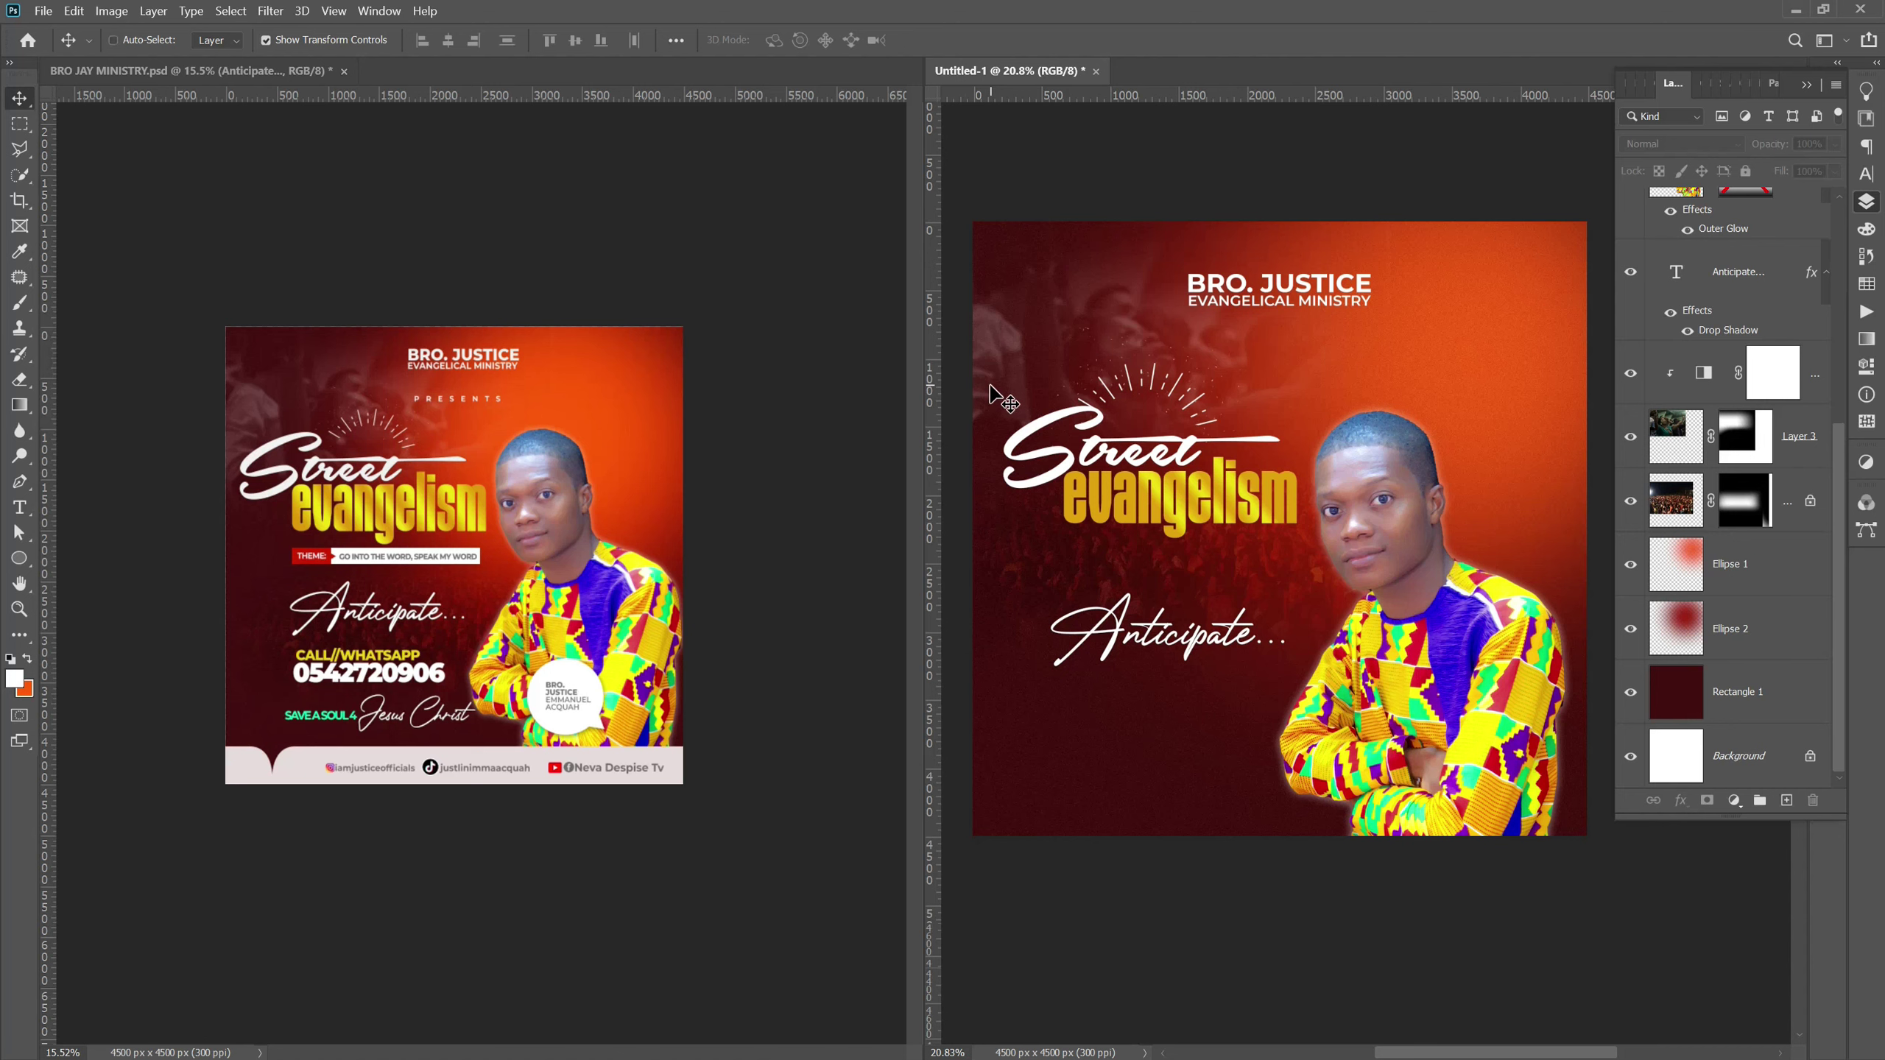
Nudge the 'Anticipate...' text slightly left and move the man's portrait upward.
key("ctrl")
scroll(1020, 380, "down", 2)
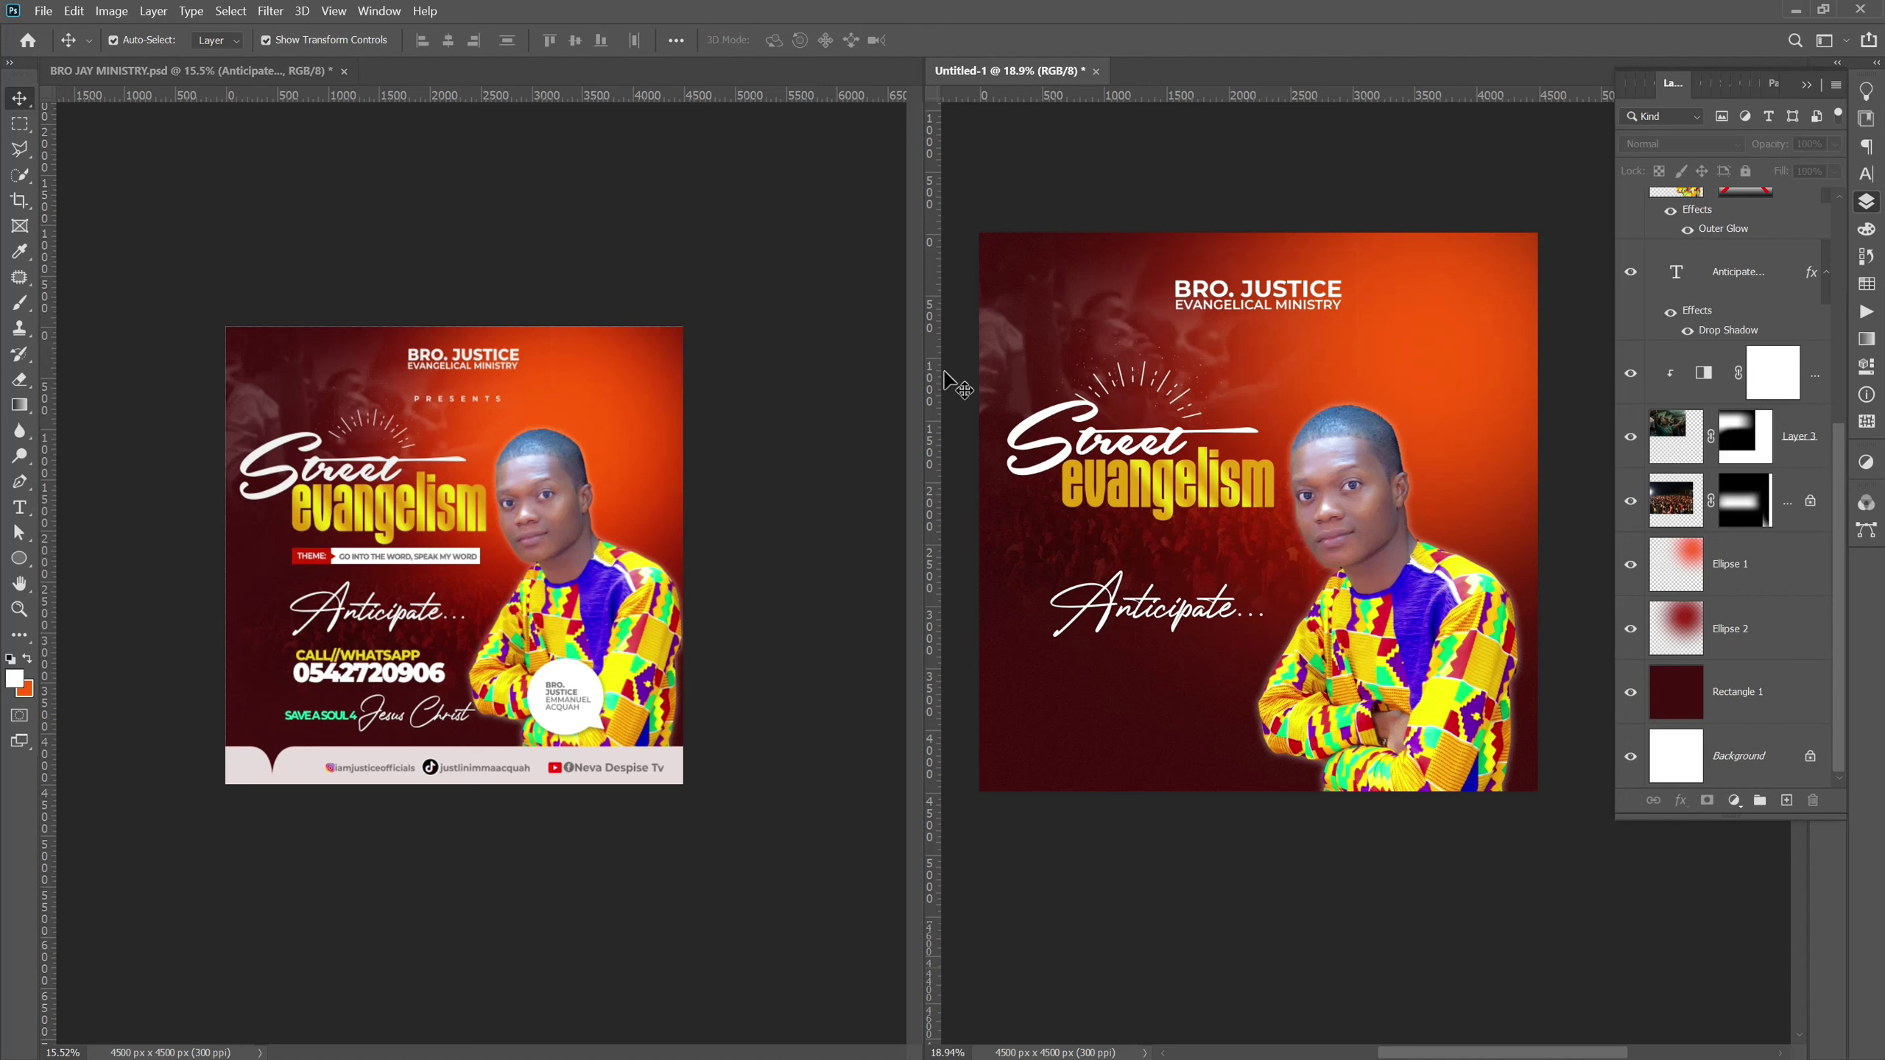
scroll(948, 380, "up", 1)
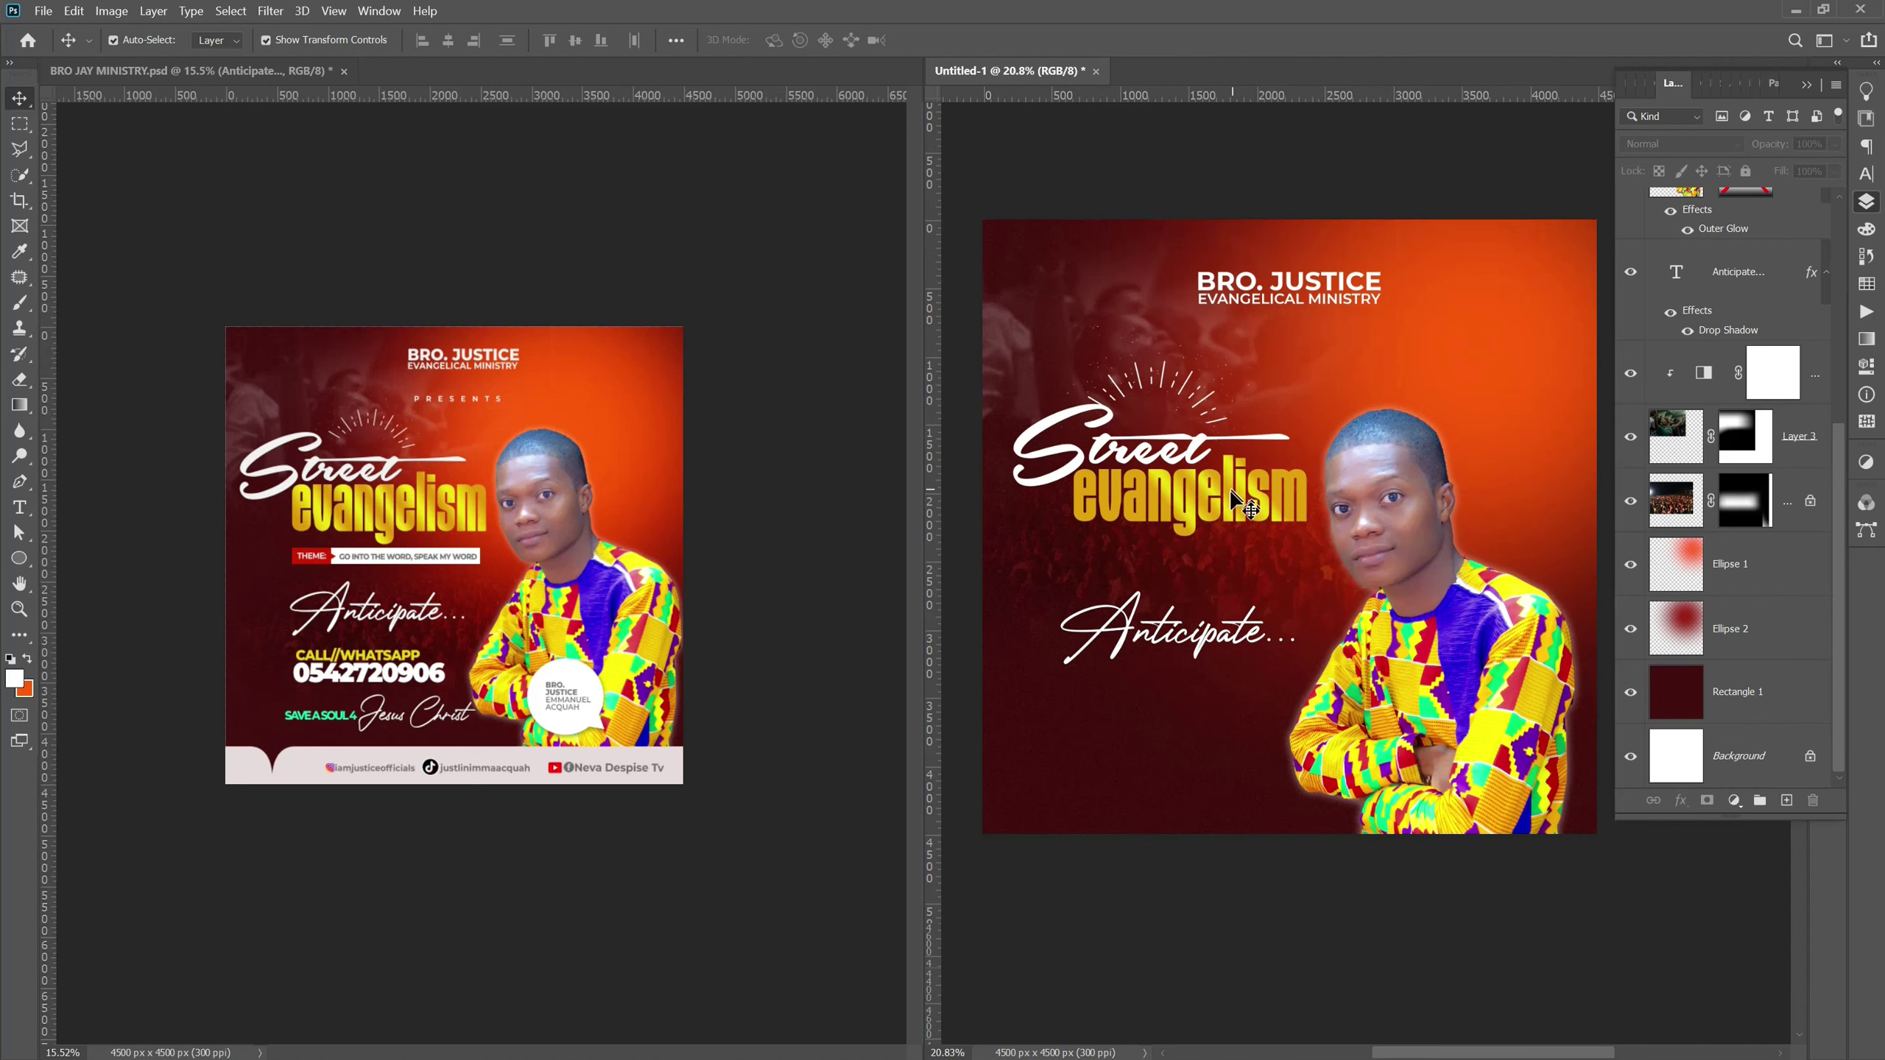
left_click_drag(1139, 631, 1122, 639)
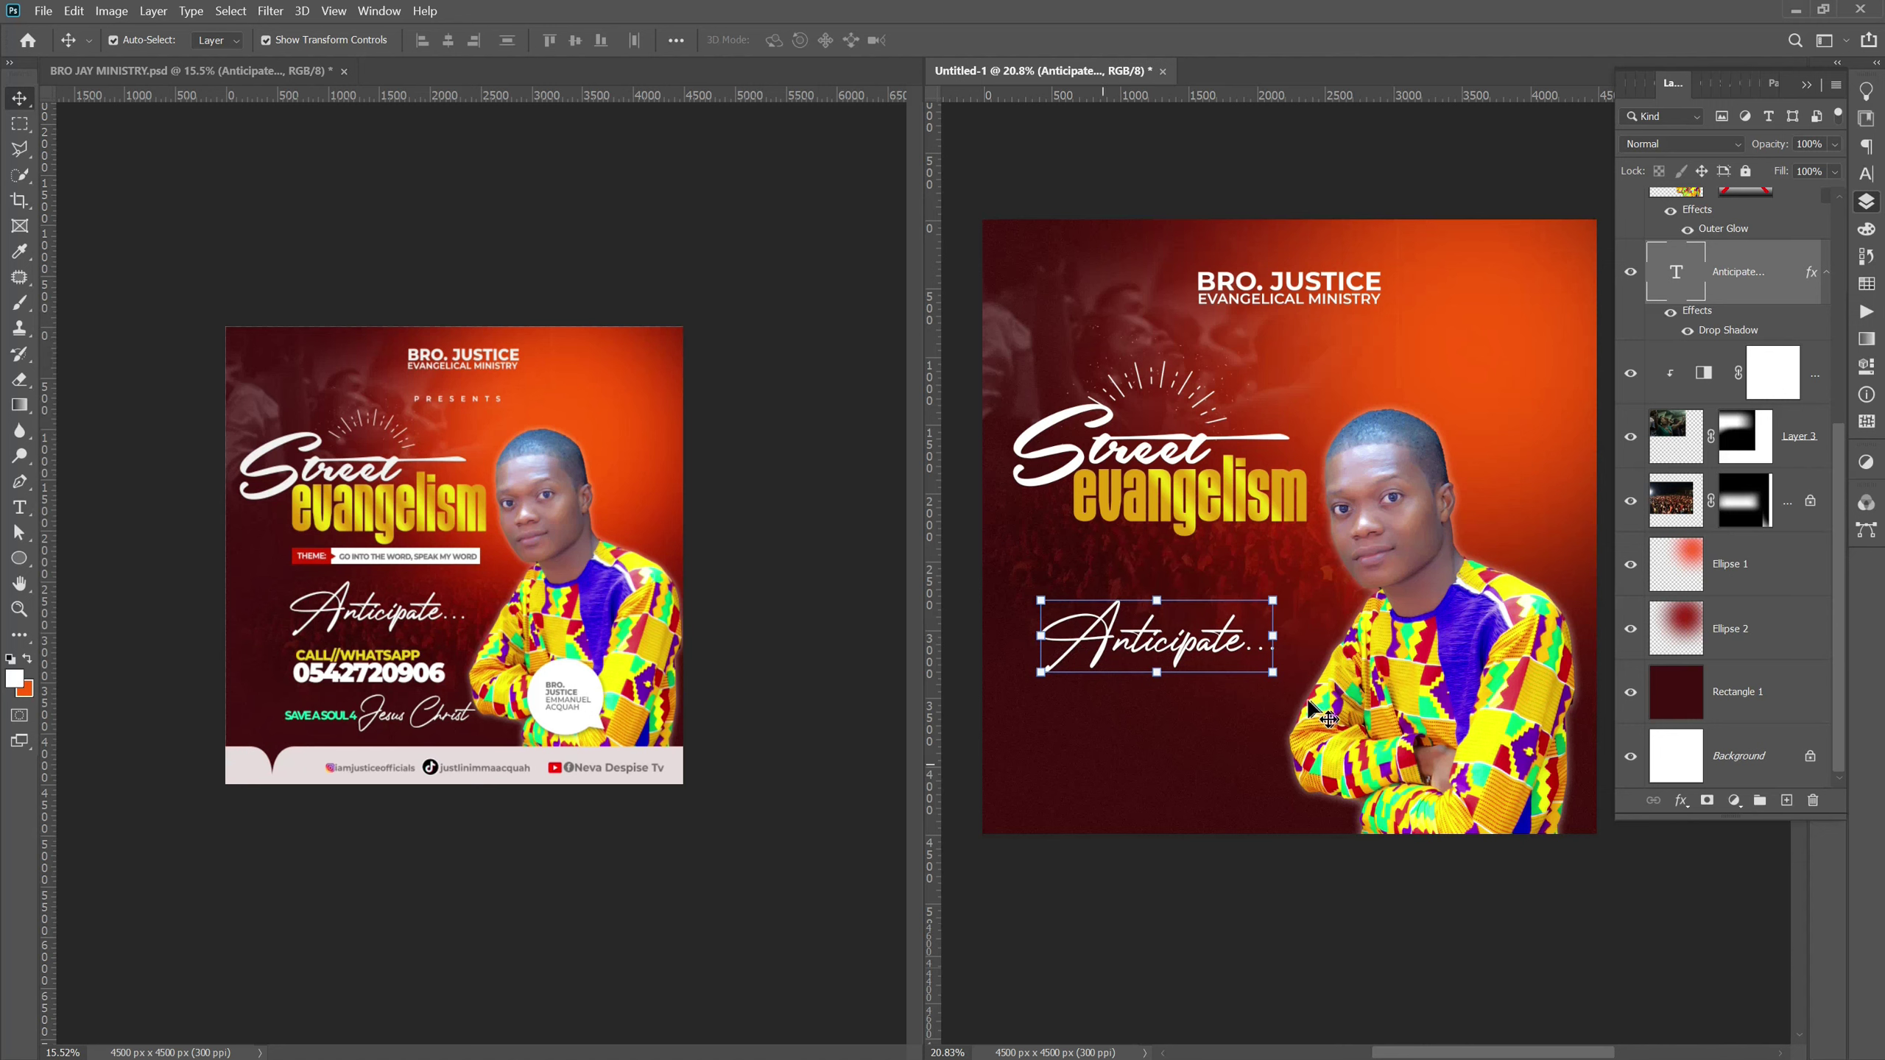
scroll(1281, 681, "down", 1)
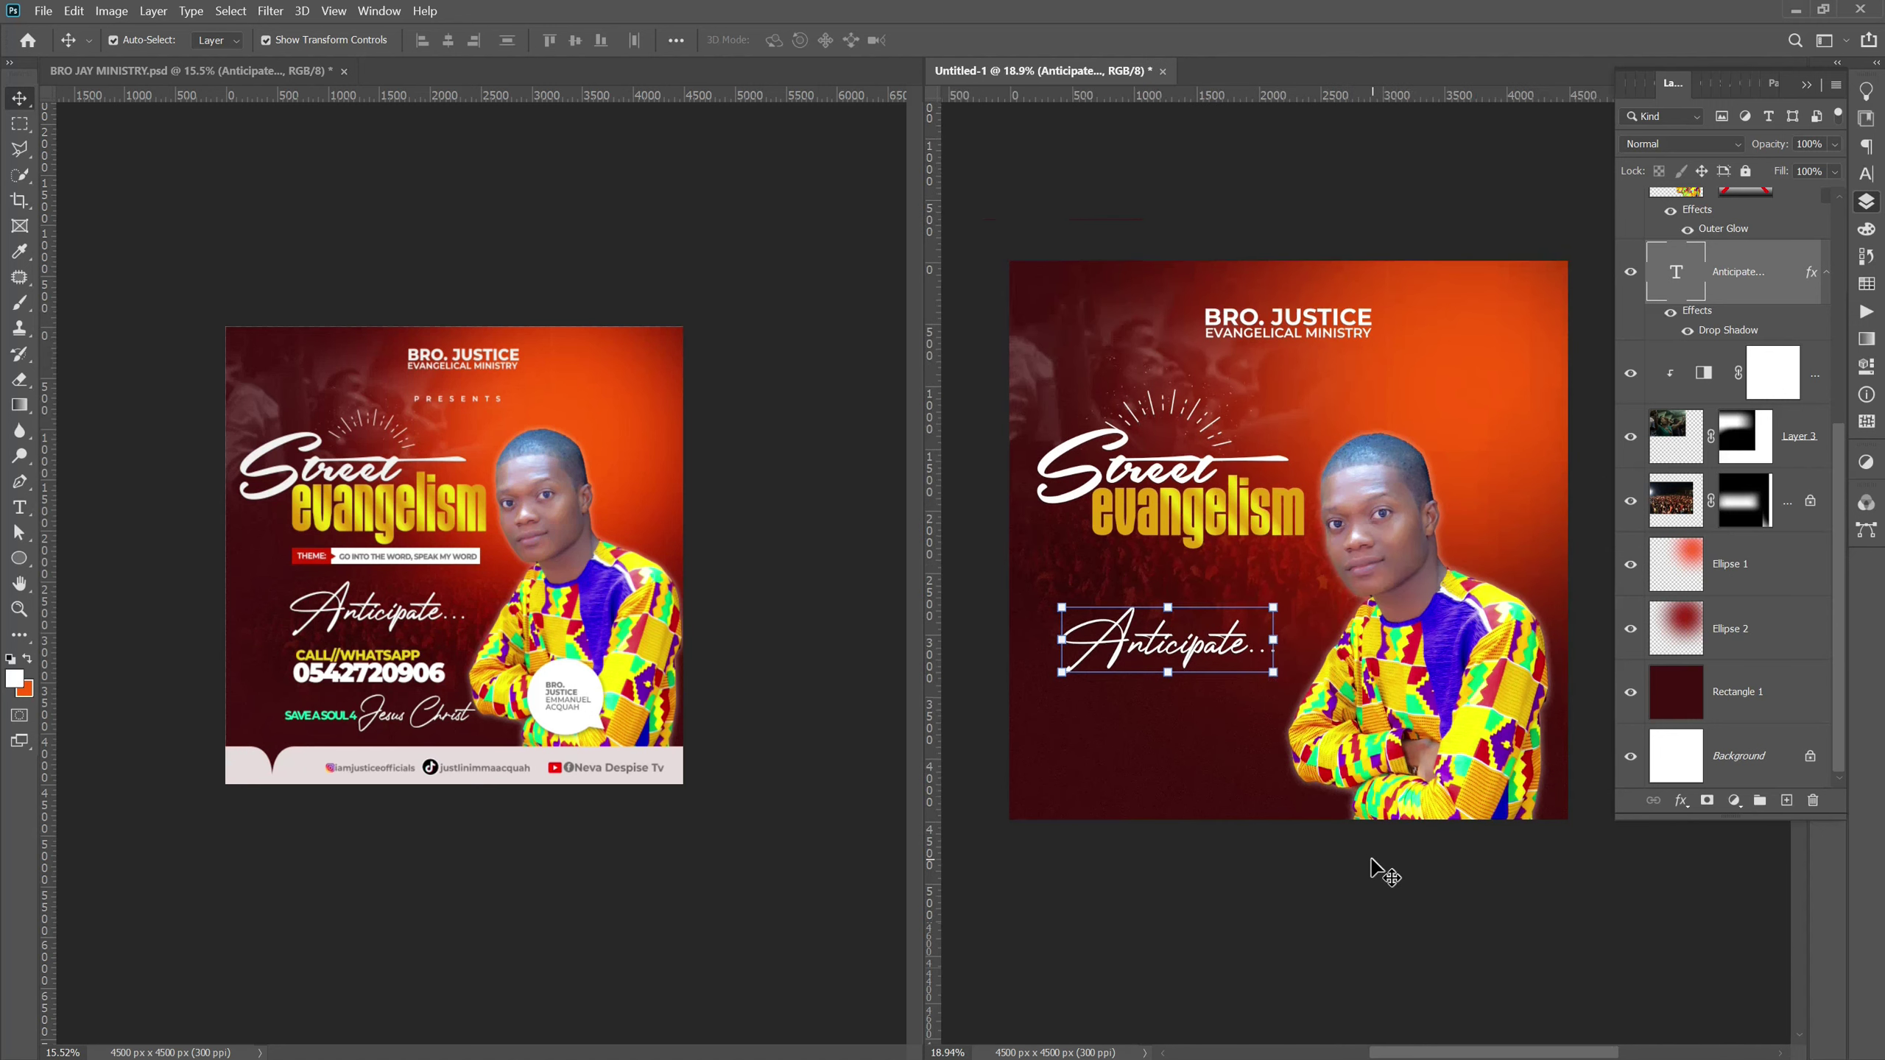
left_click_drag(1447, 699, 1429, 676)
left_click(1095, 936)
scroll(1142, 854, "up", 1)
scroll(1139, 852, "up", 1)
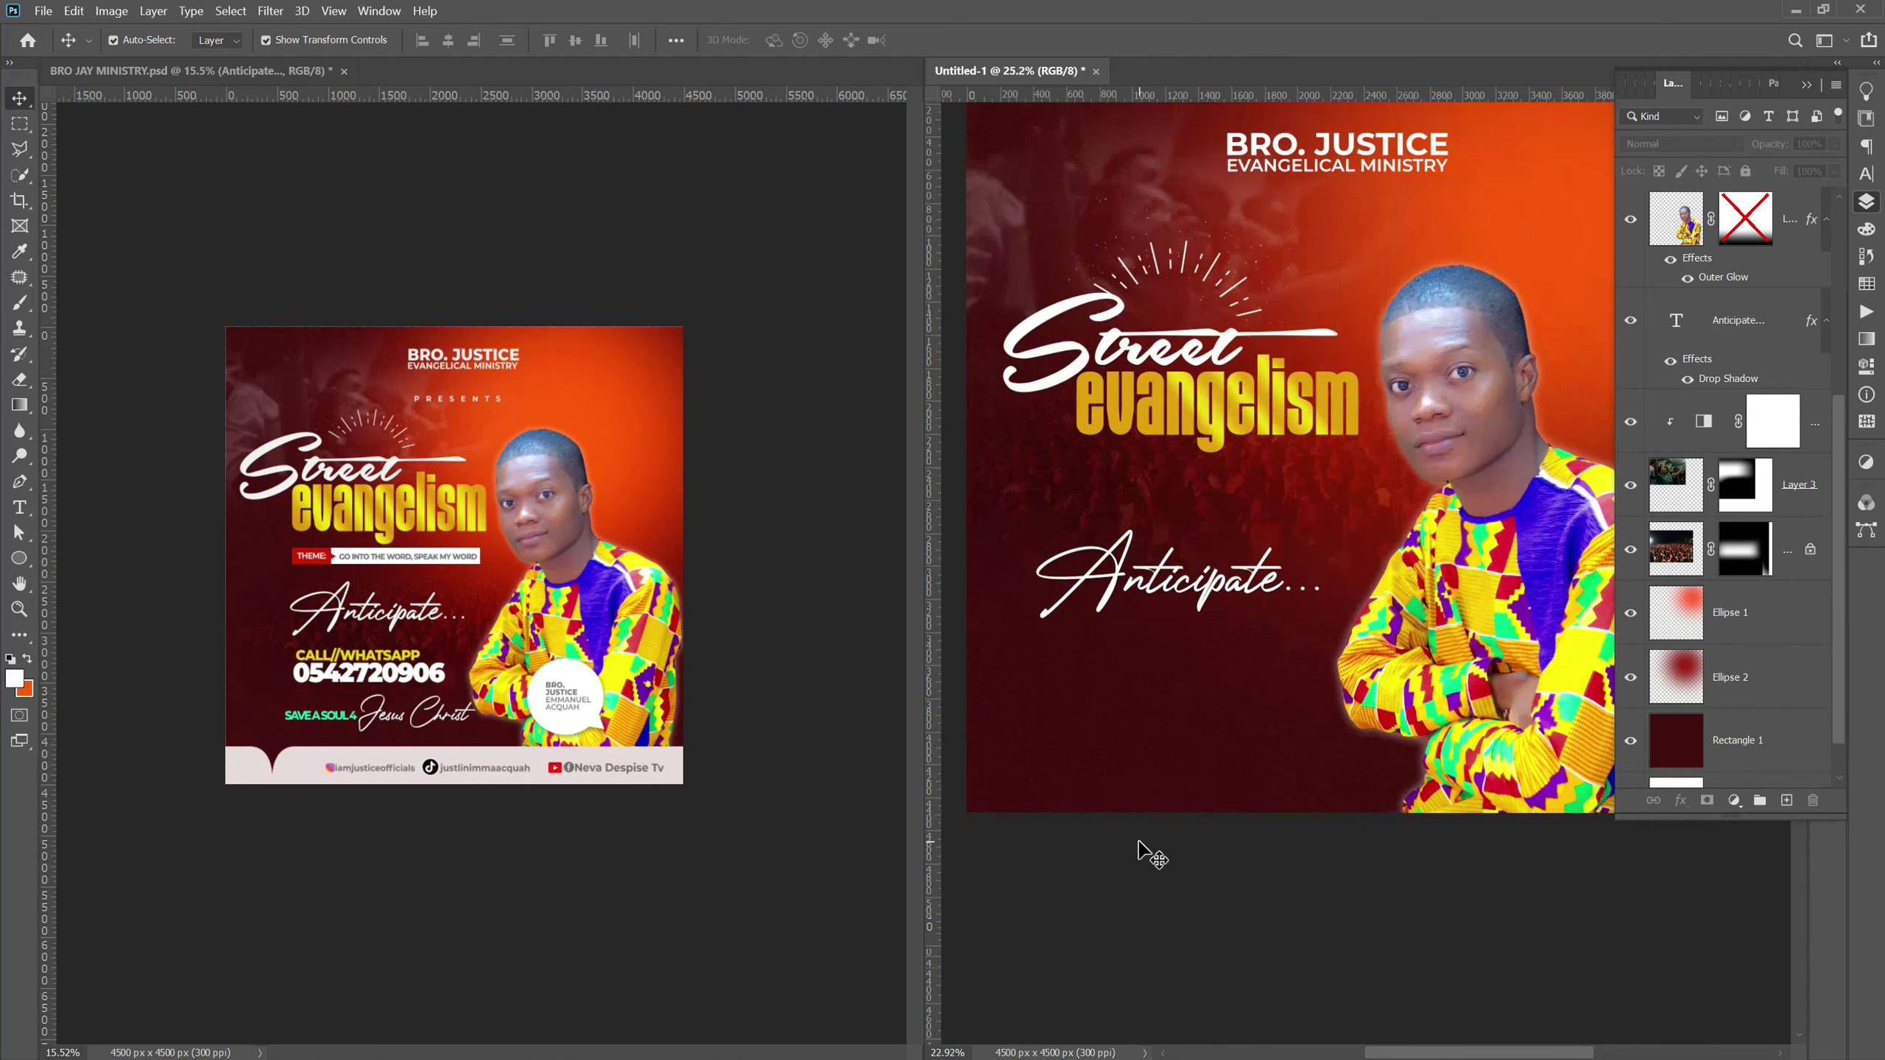
scroll(1136, 850, "down", 1)
scroll(1128, 816, "up", 1)
scroll(1121, 772, "down", 2)
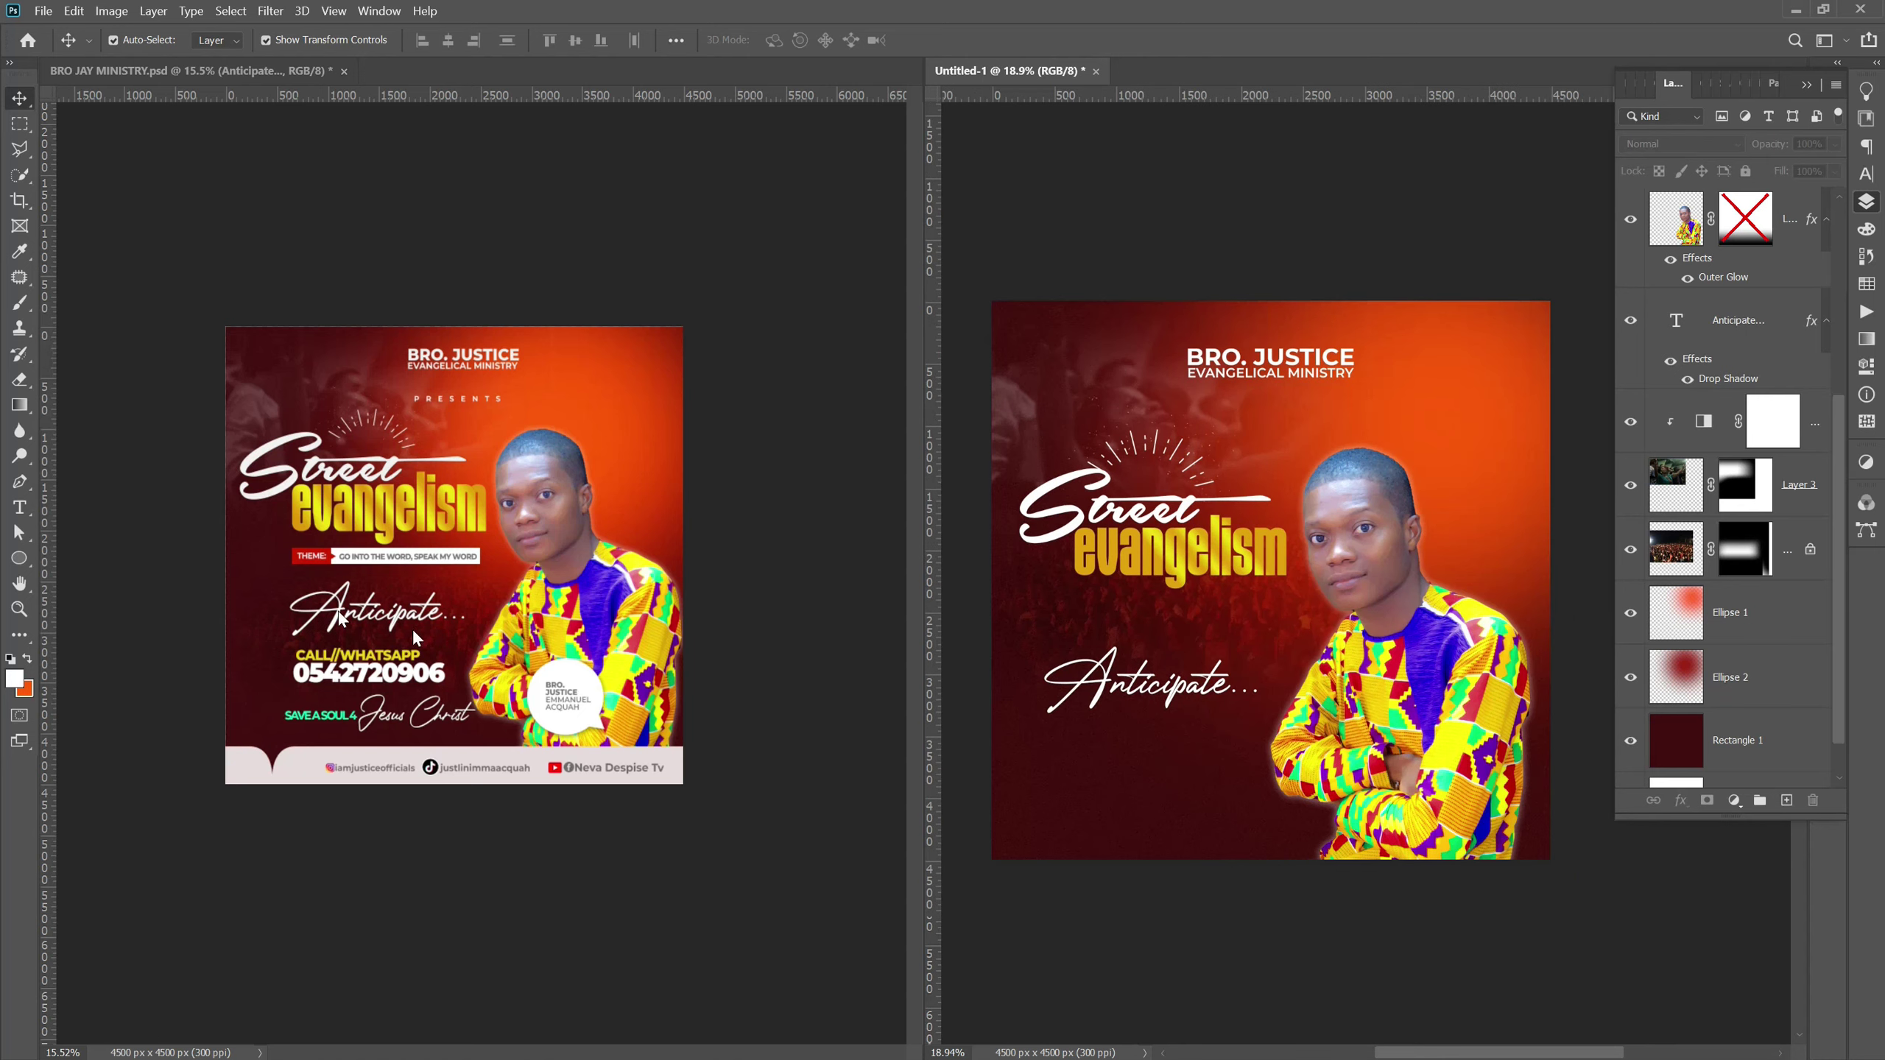
Draw a white 4601 × 481 px rectangle spanning the flyer's bottom edge.
left_click(19, 558)
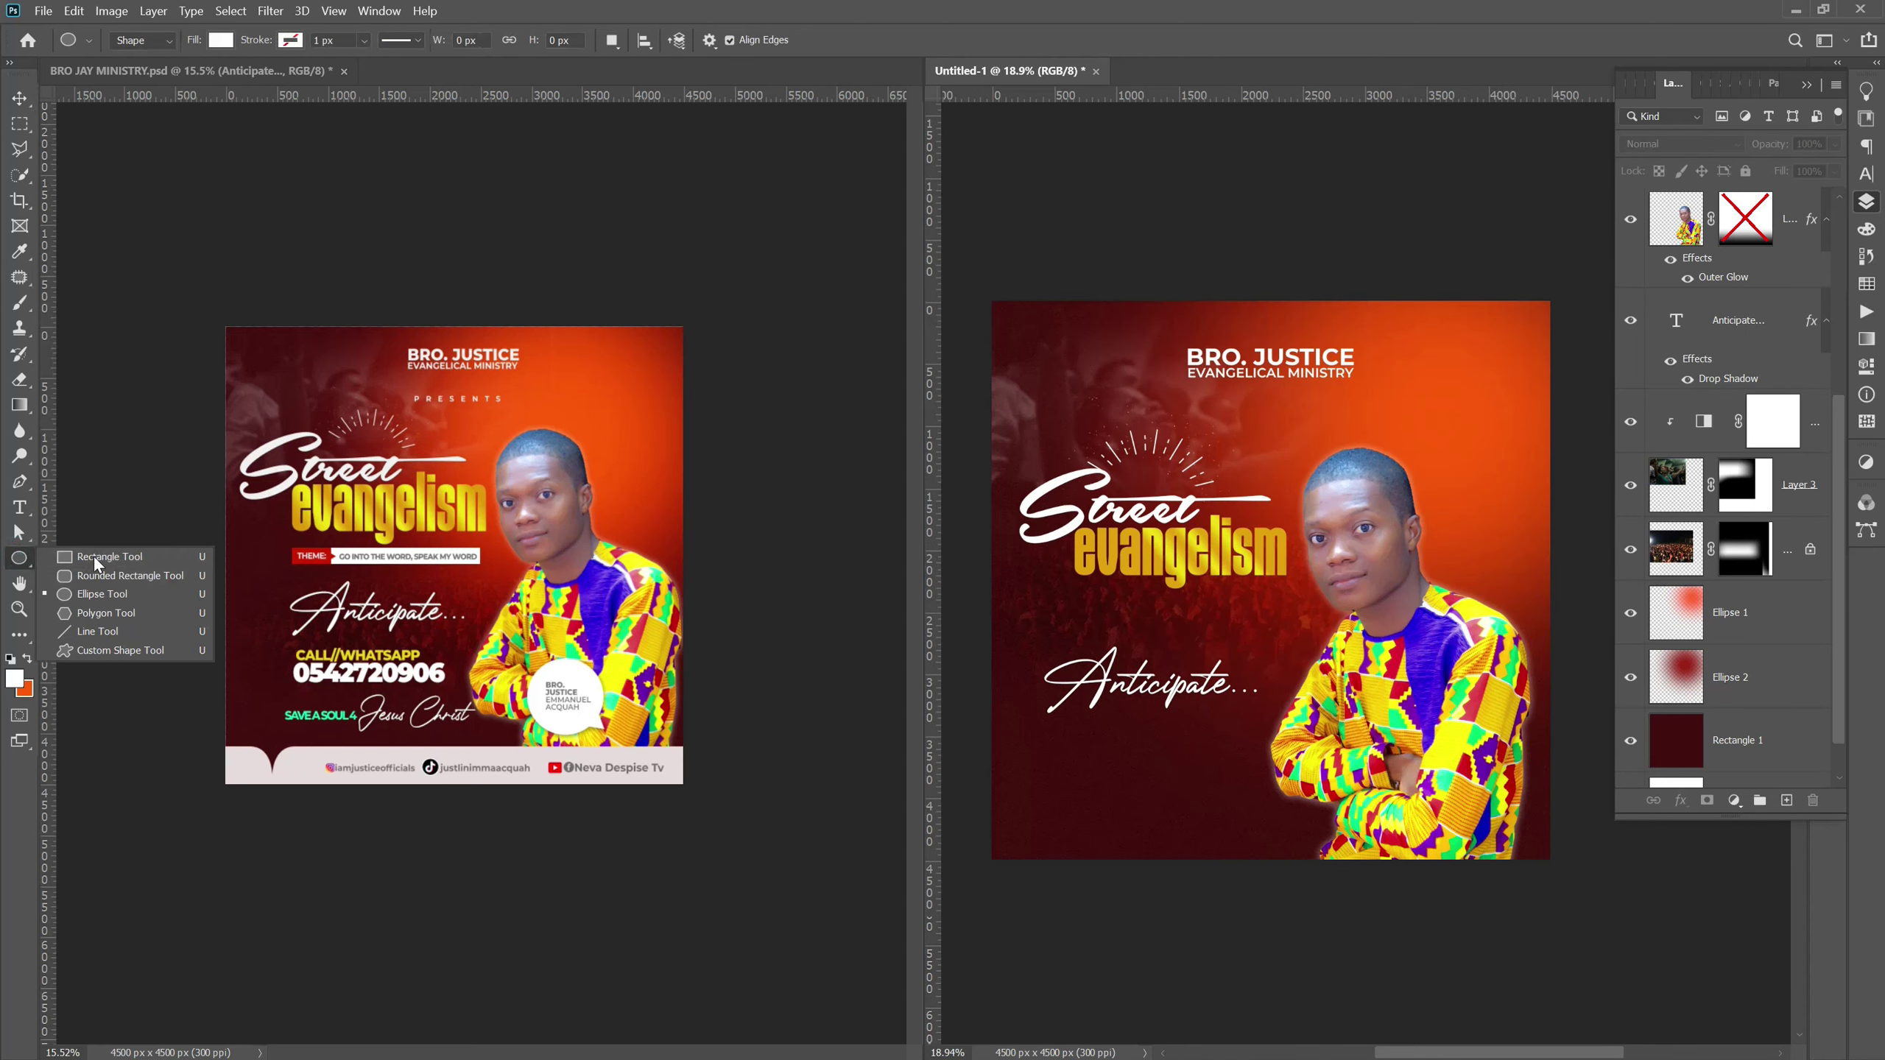
left_click(94, 557)
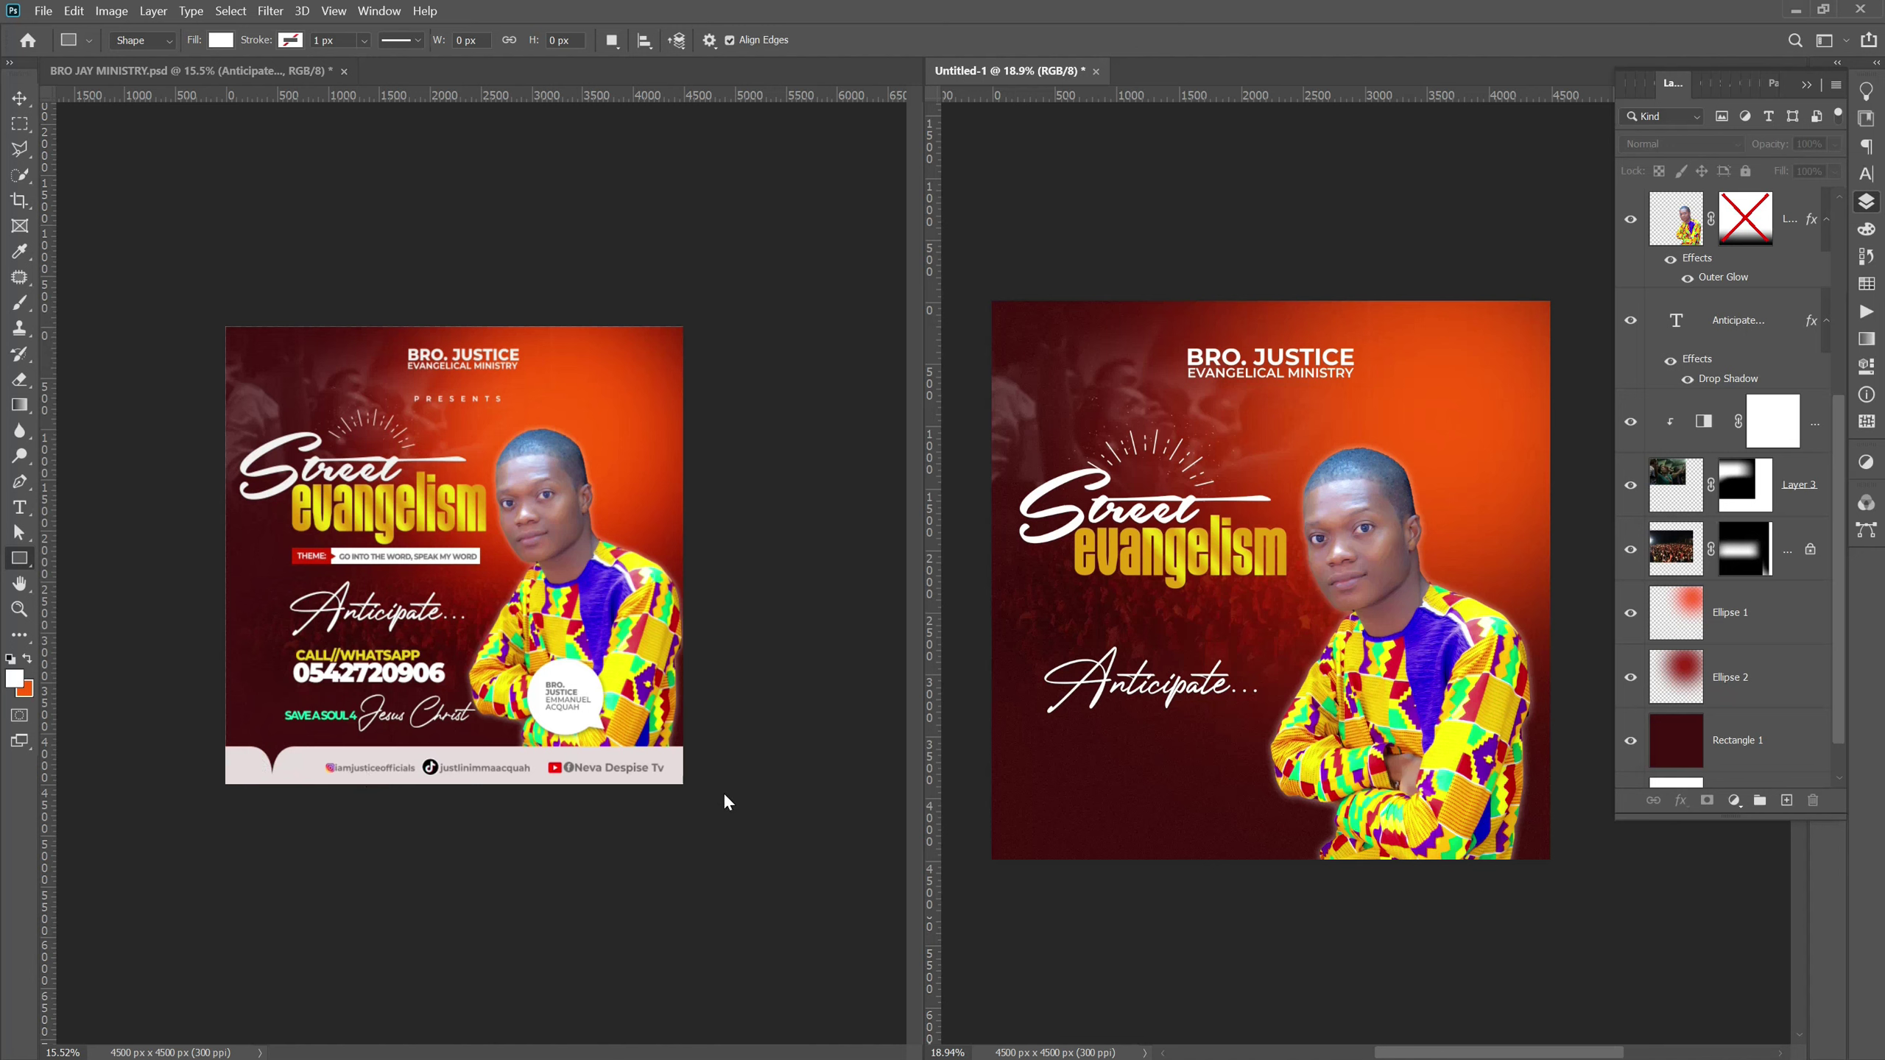
left_click_drag(987, 810, 1557, 869)
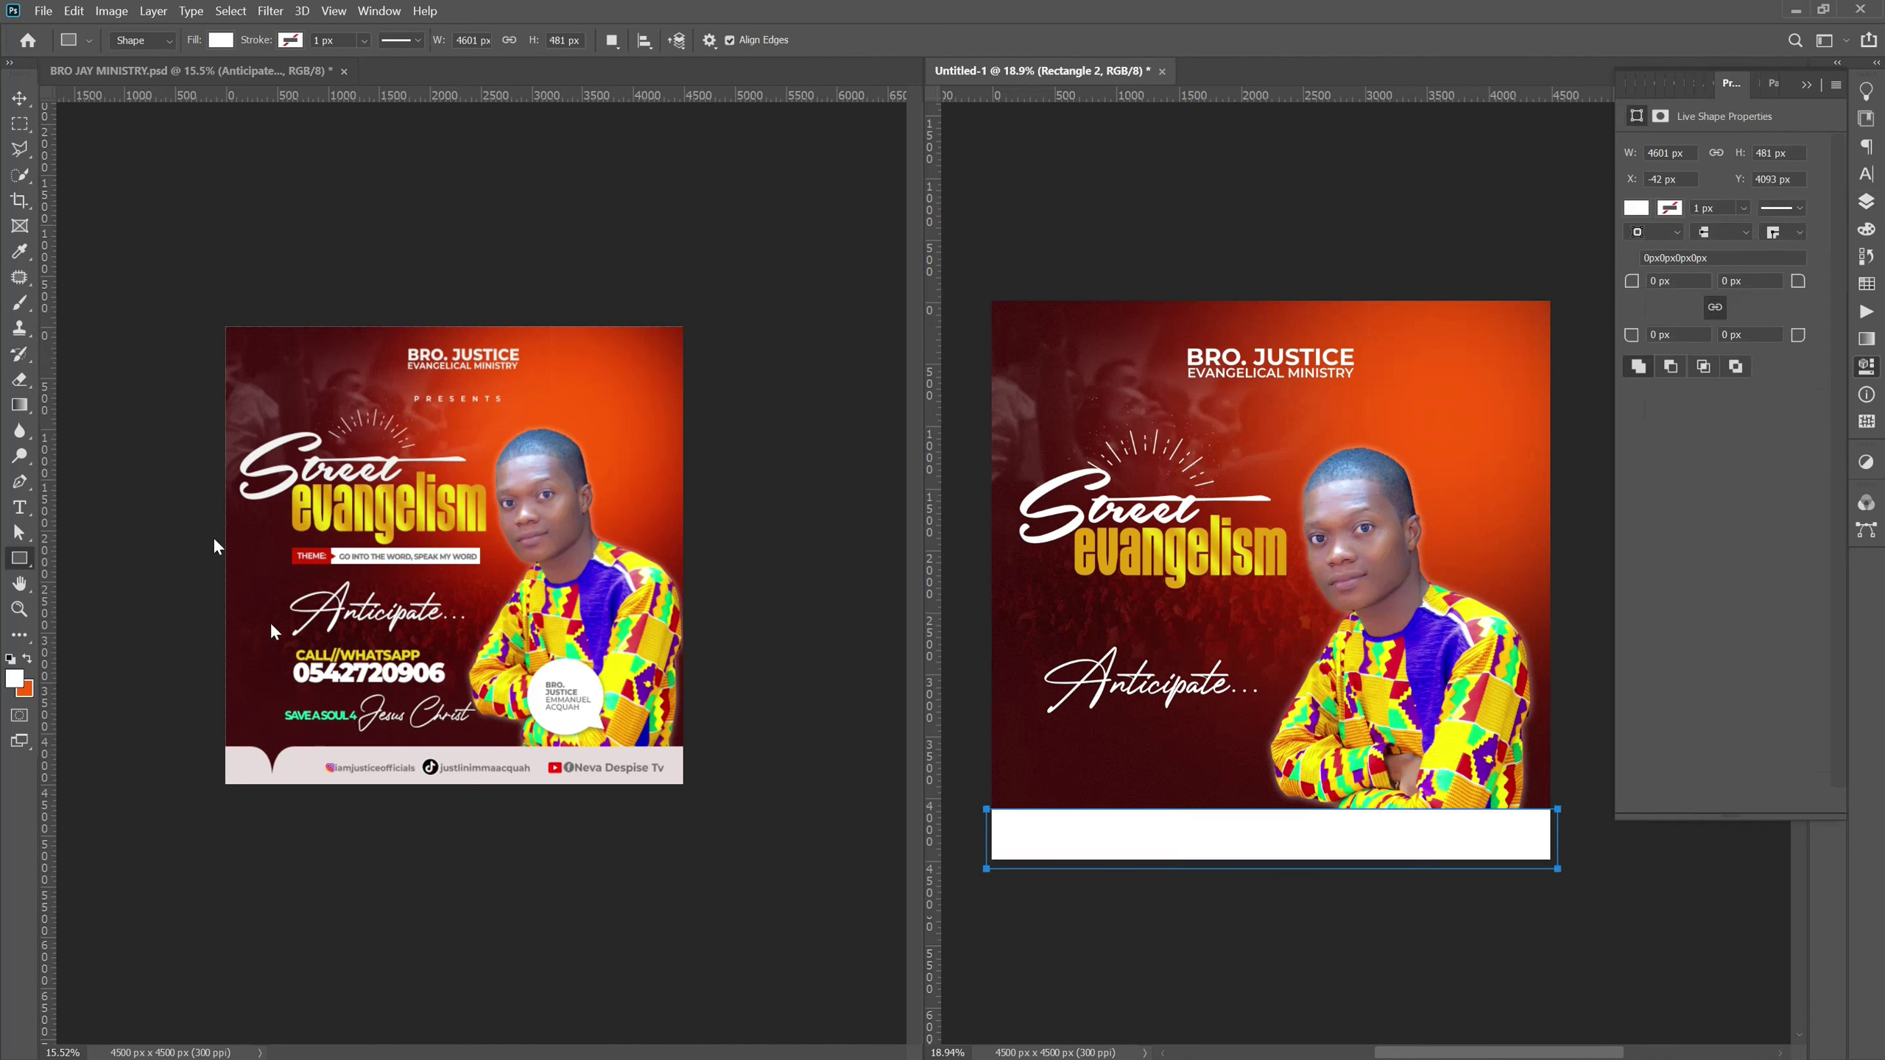
left_click(19, 98)
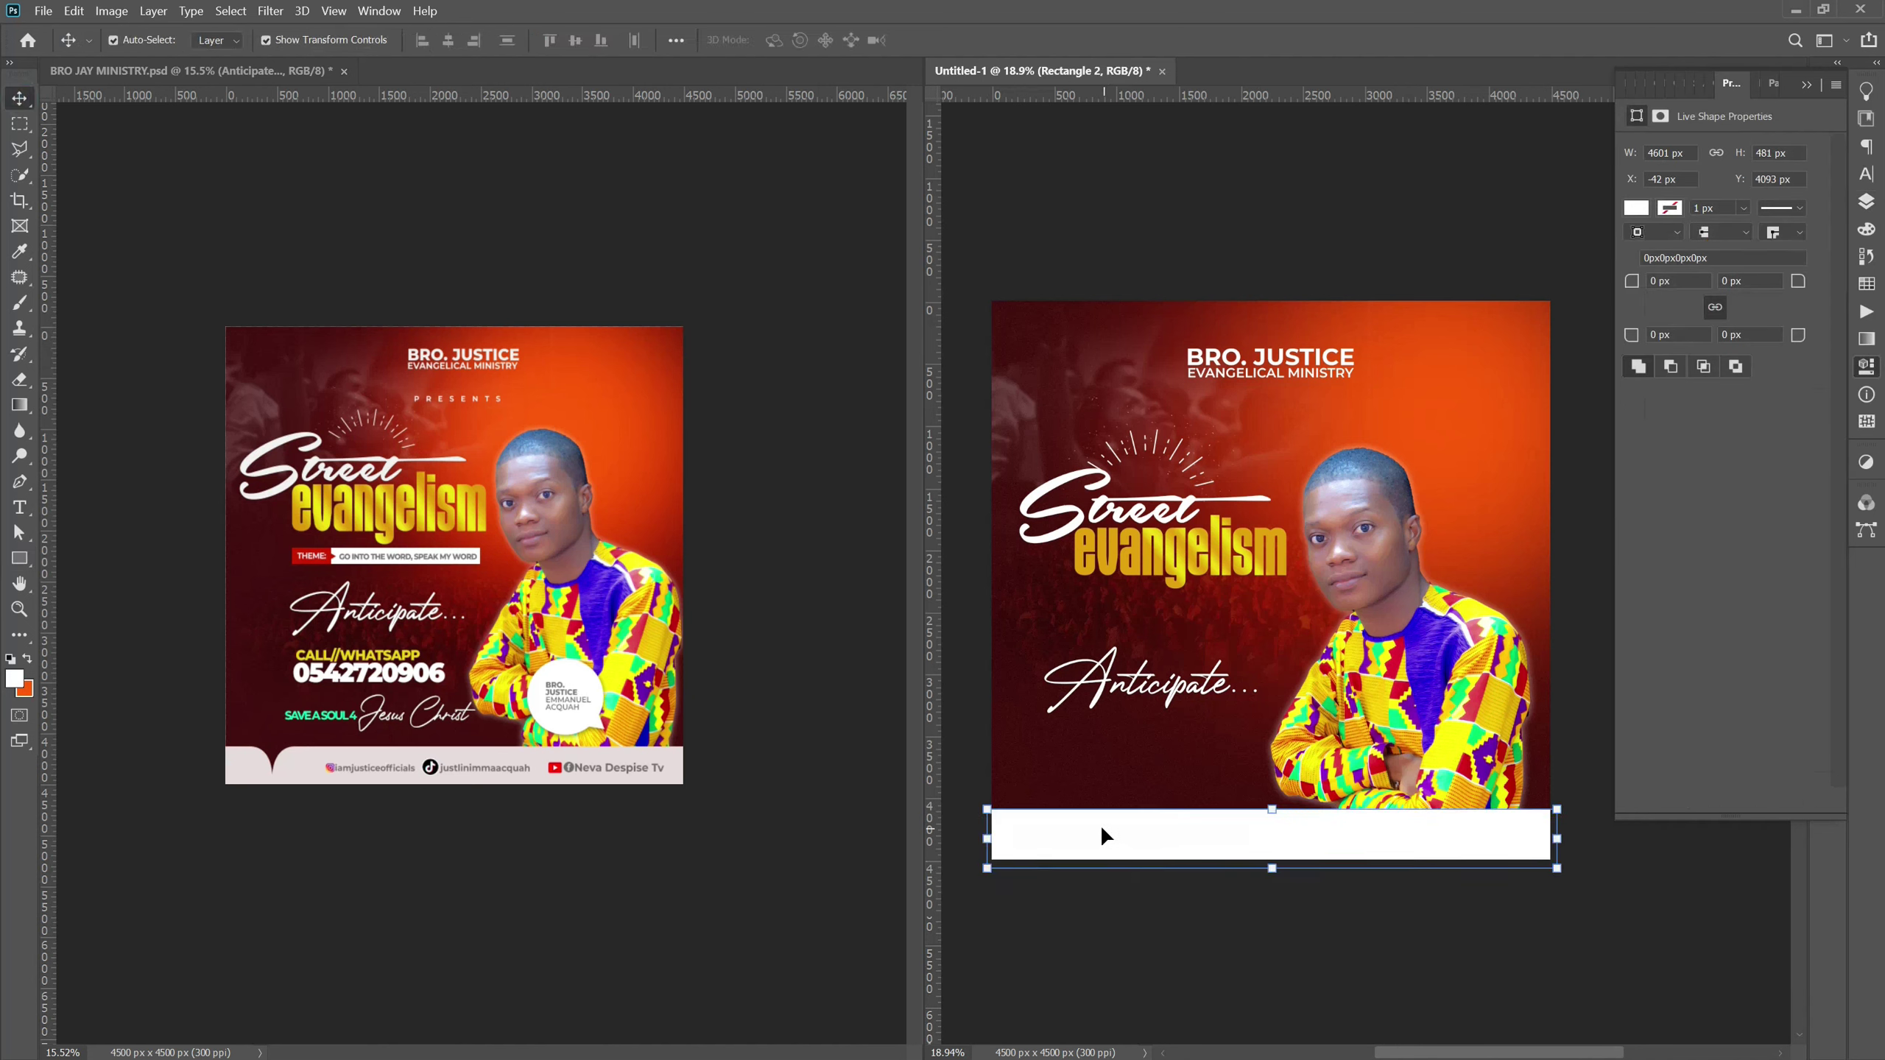
scroll(1066, 829, "up", 1)
scroll(932, 796, "up", 1)
scroll(913, 798, "up", 1)
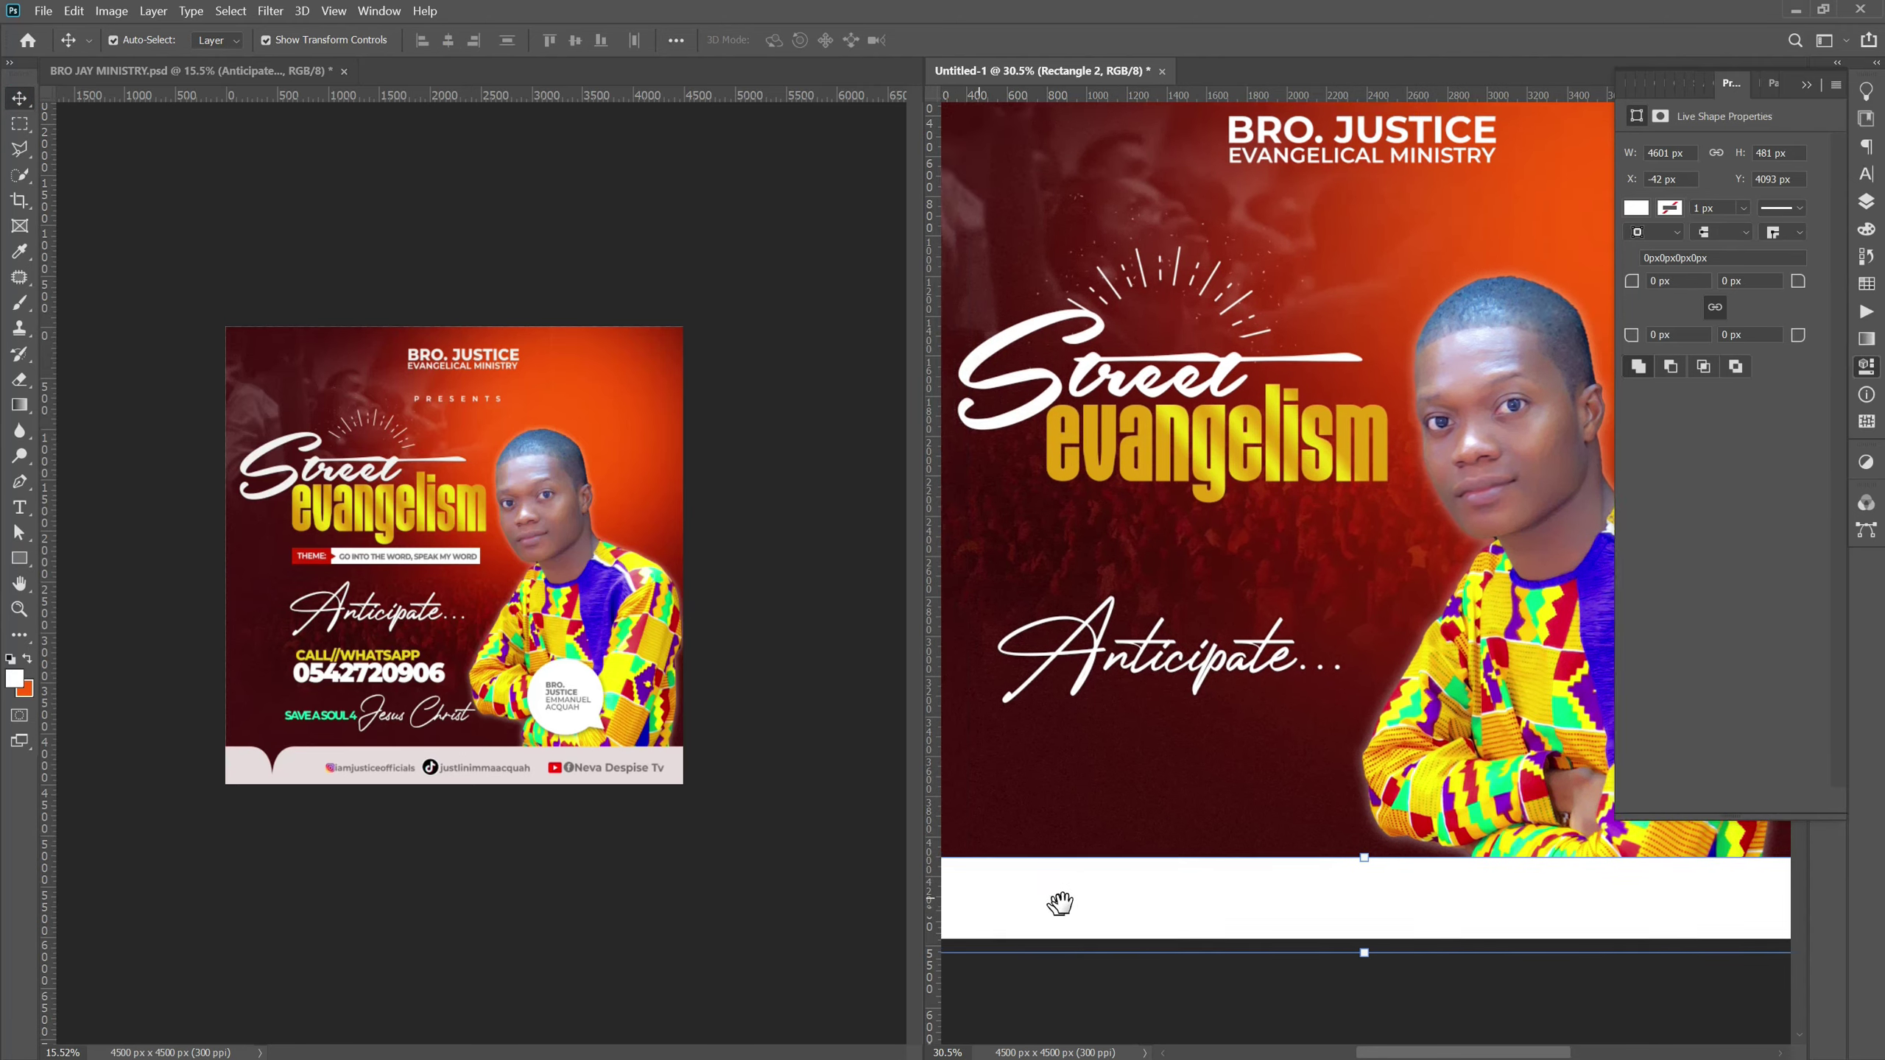
left_click_drag(993, 892, 1077, 859)
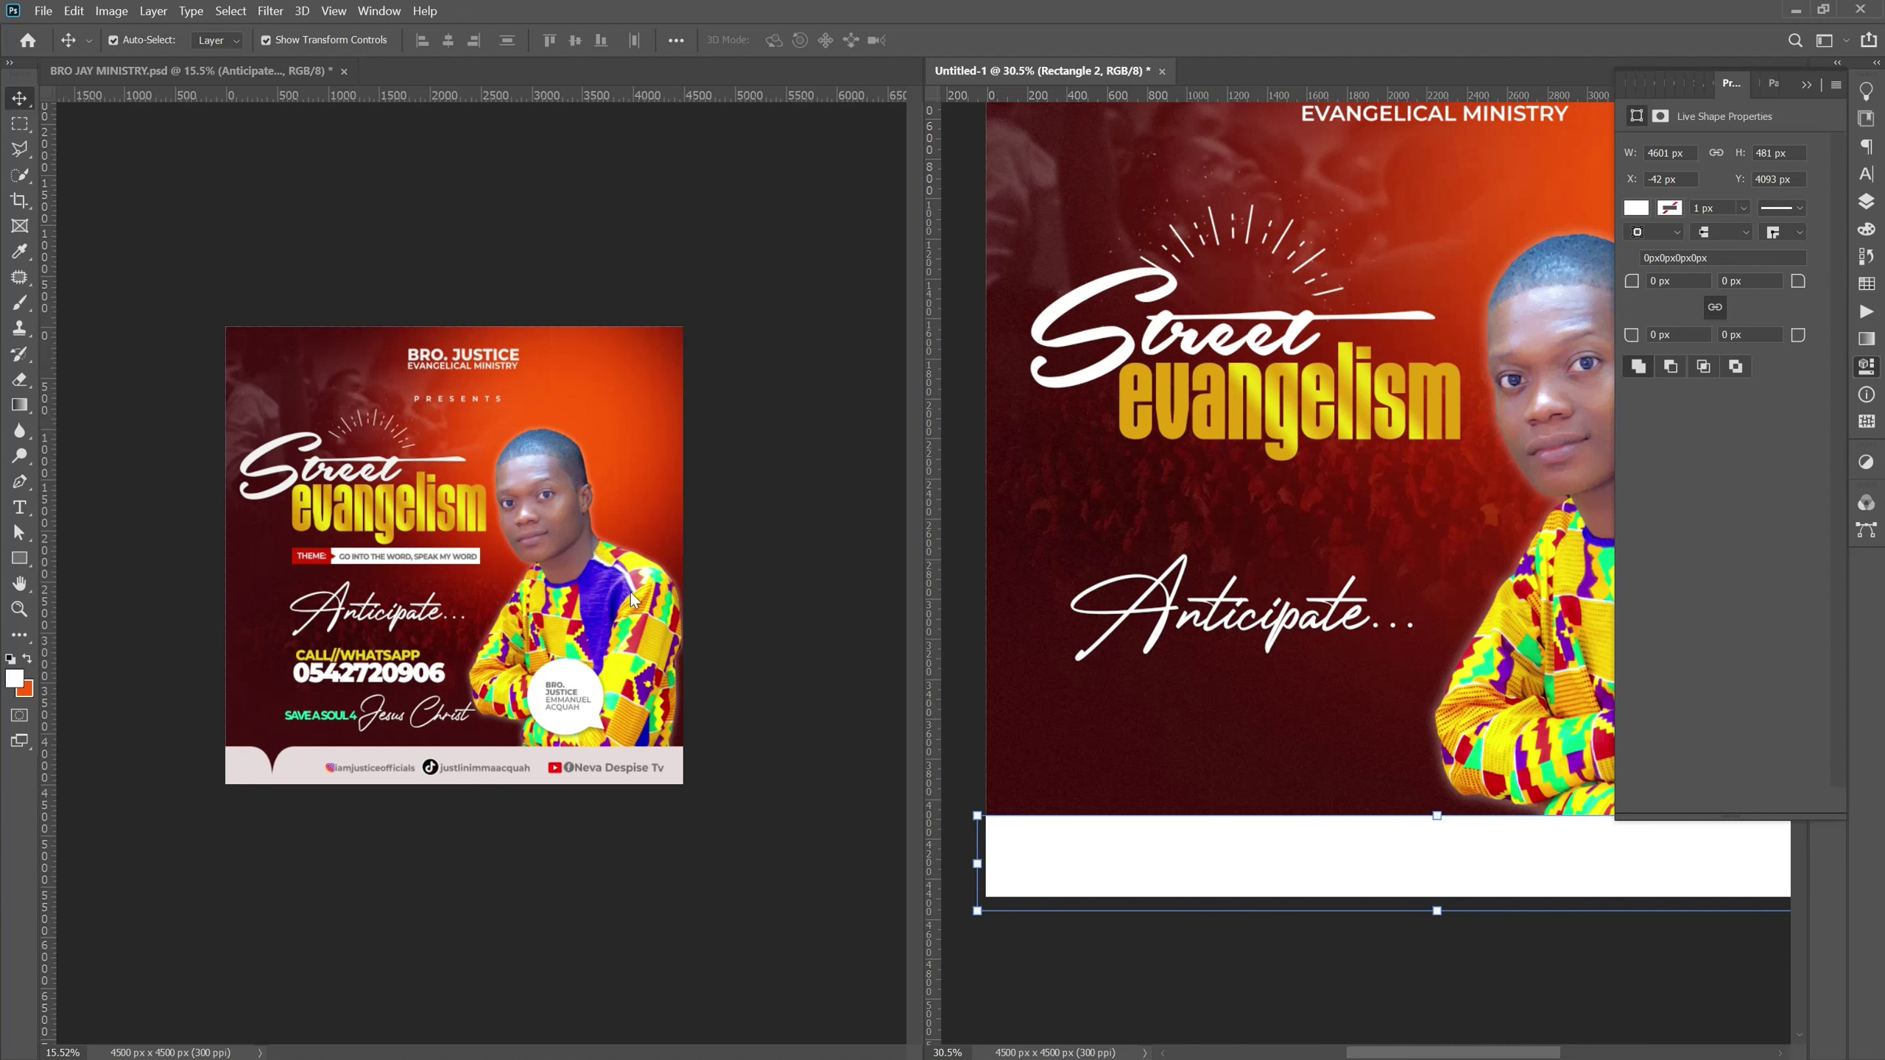
Drag out vertical guides at about X 288, 531 and 731 px.
left_click(49, 634)
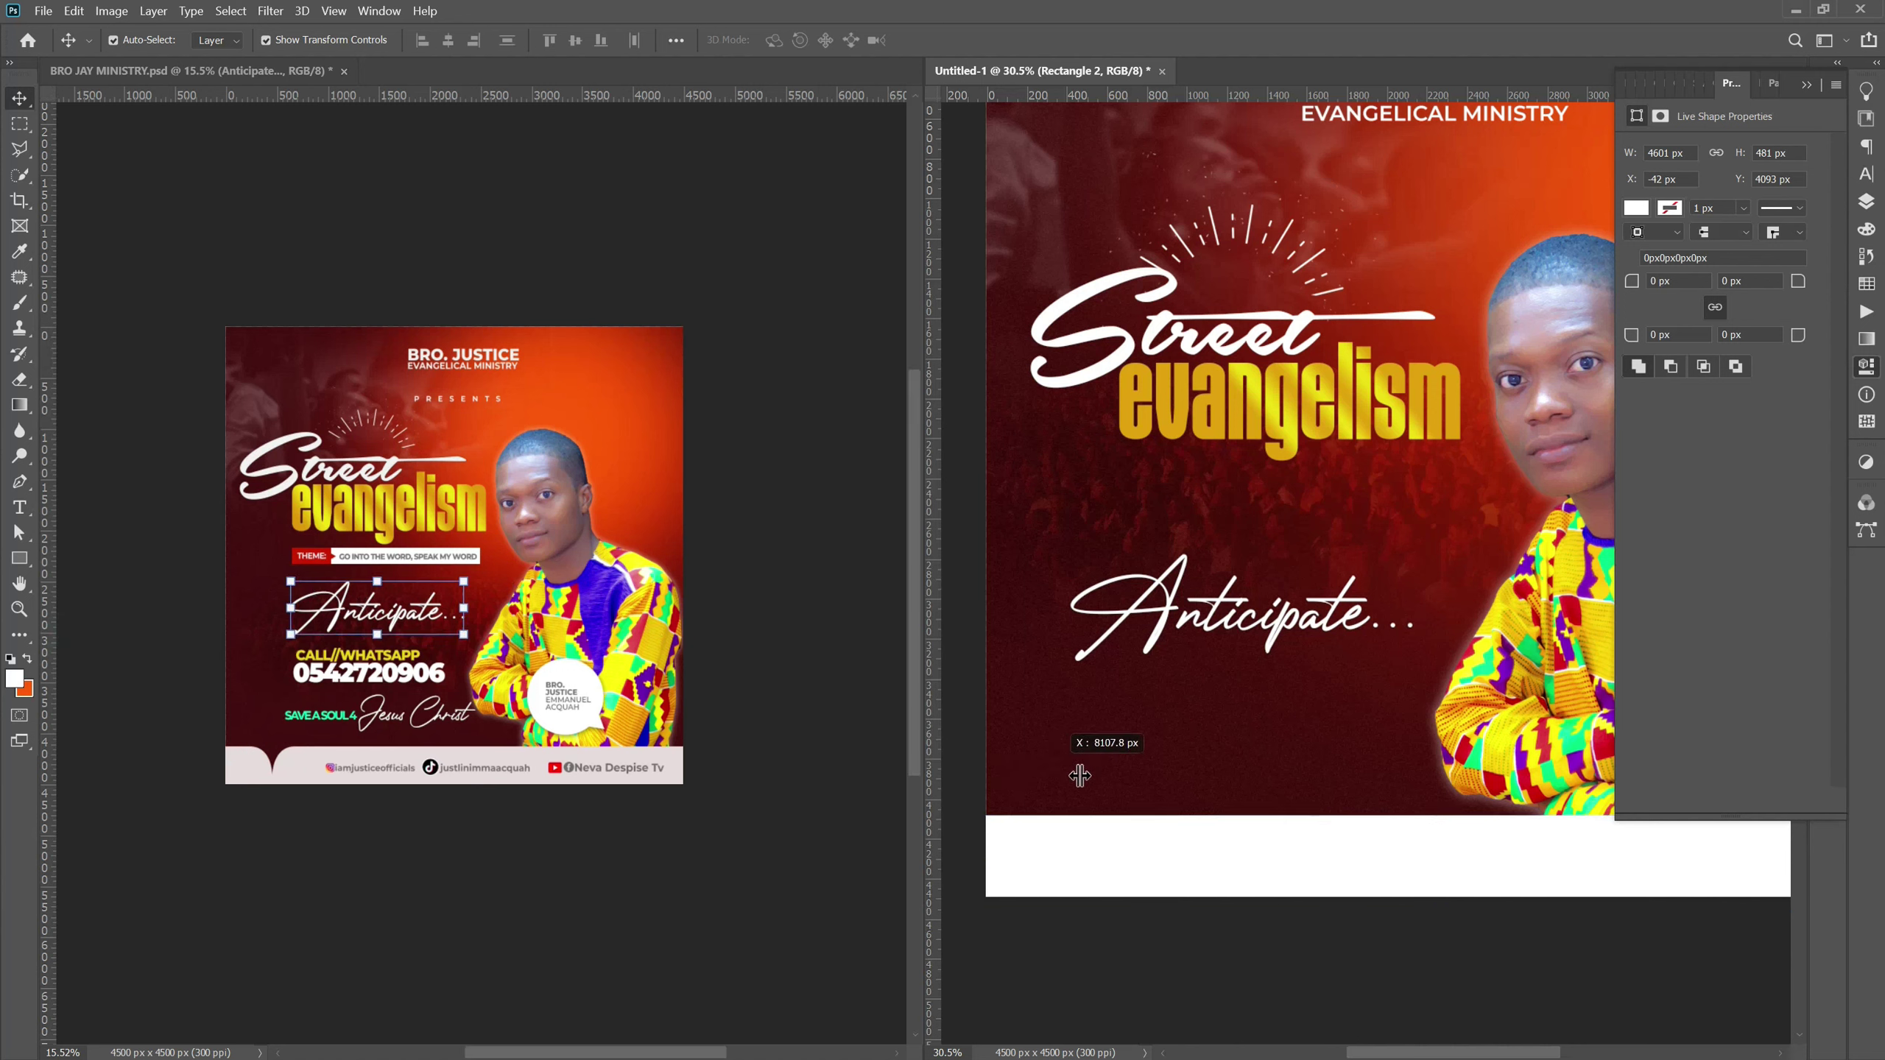
left_click_drag(927, 742, 1047, 740)
left_click_drag(927, 729, 1092, 753)
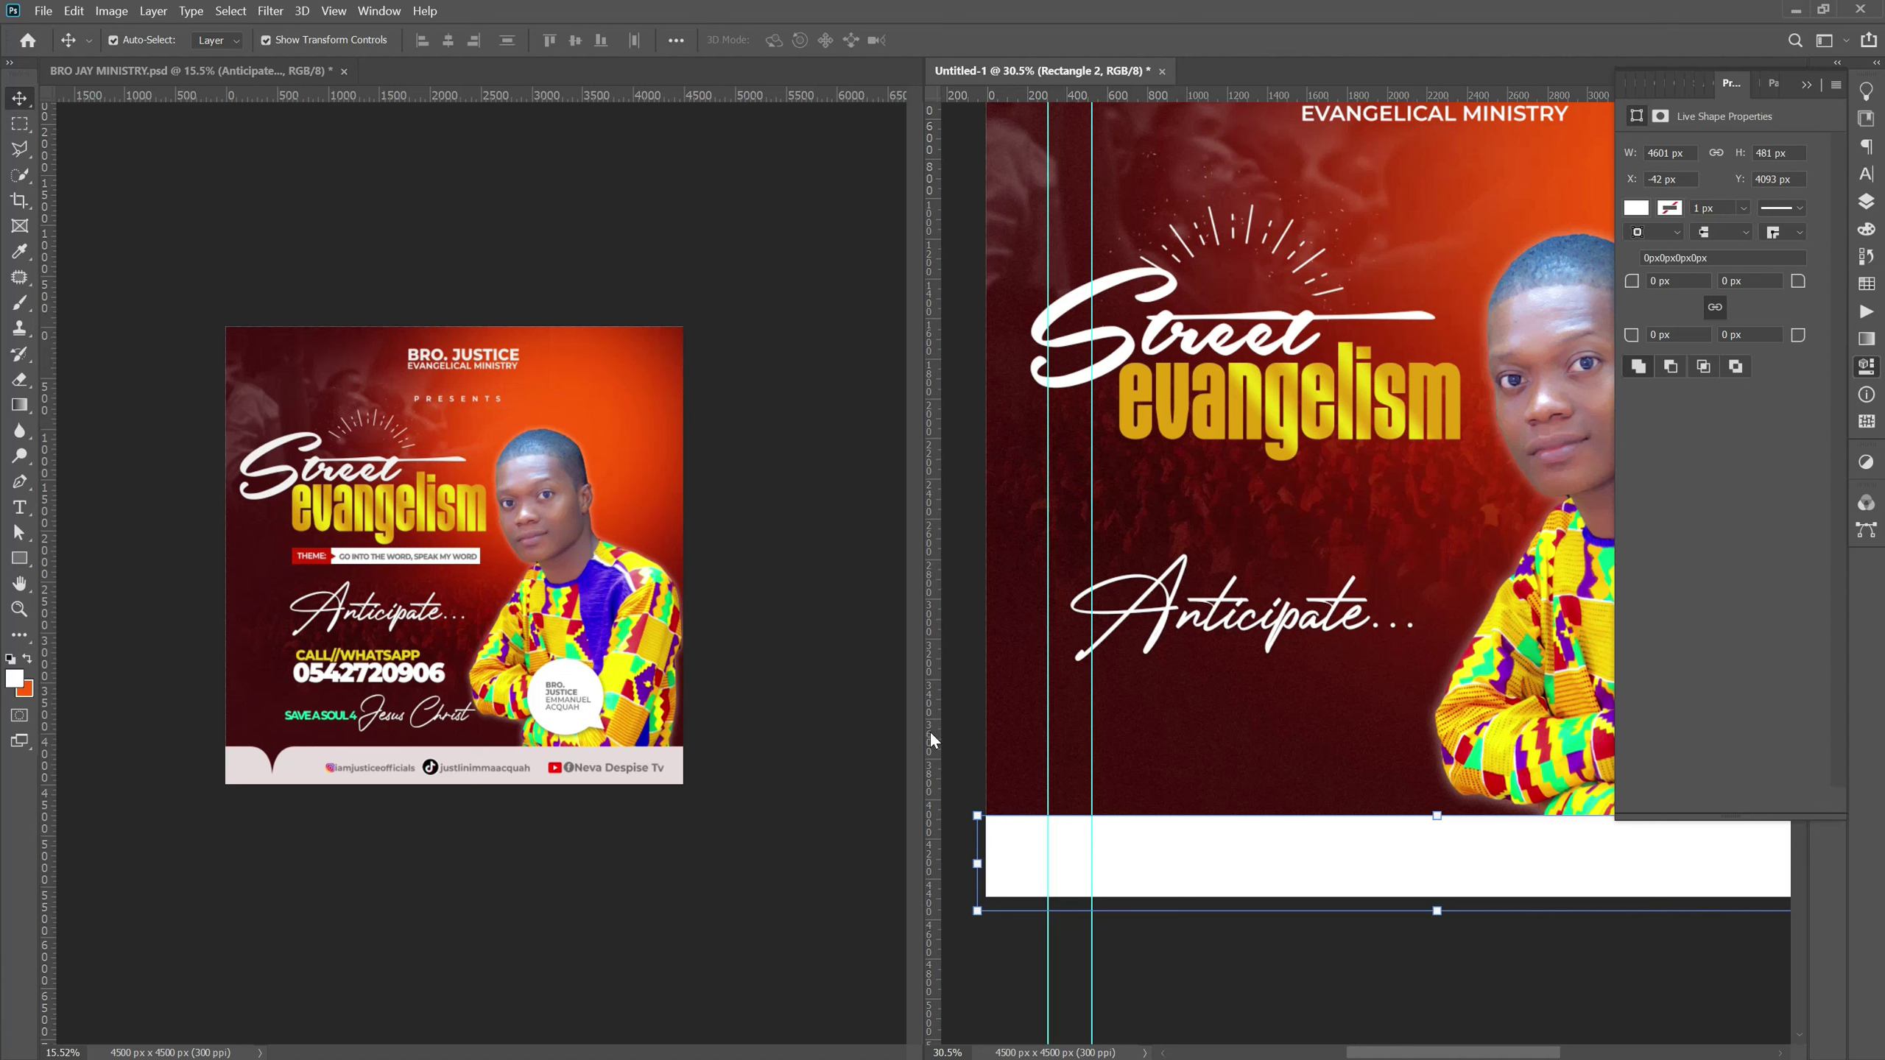
left_click_drag(927, 730, 1135, 754)
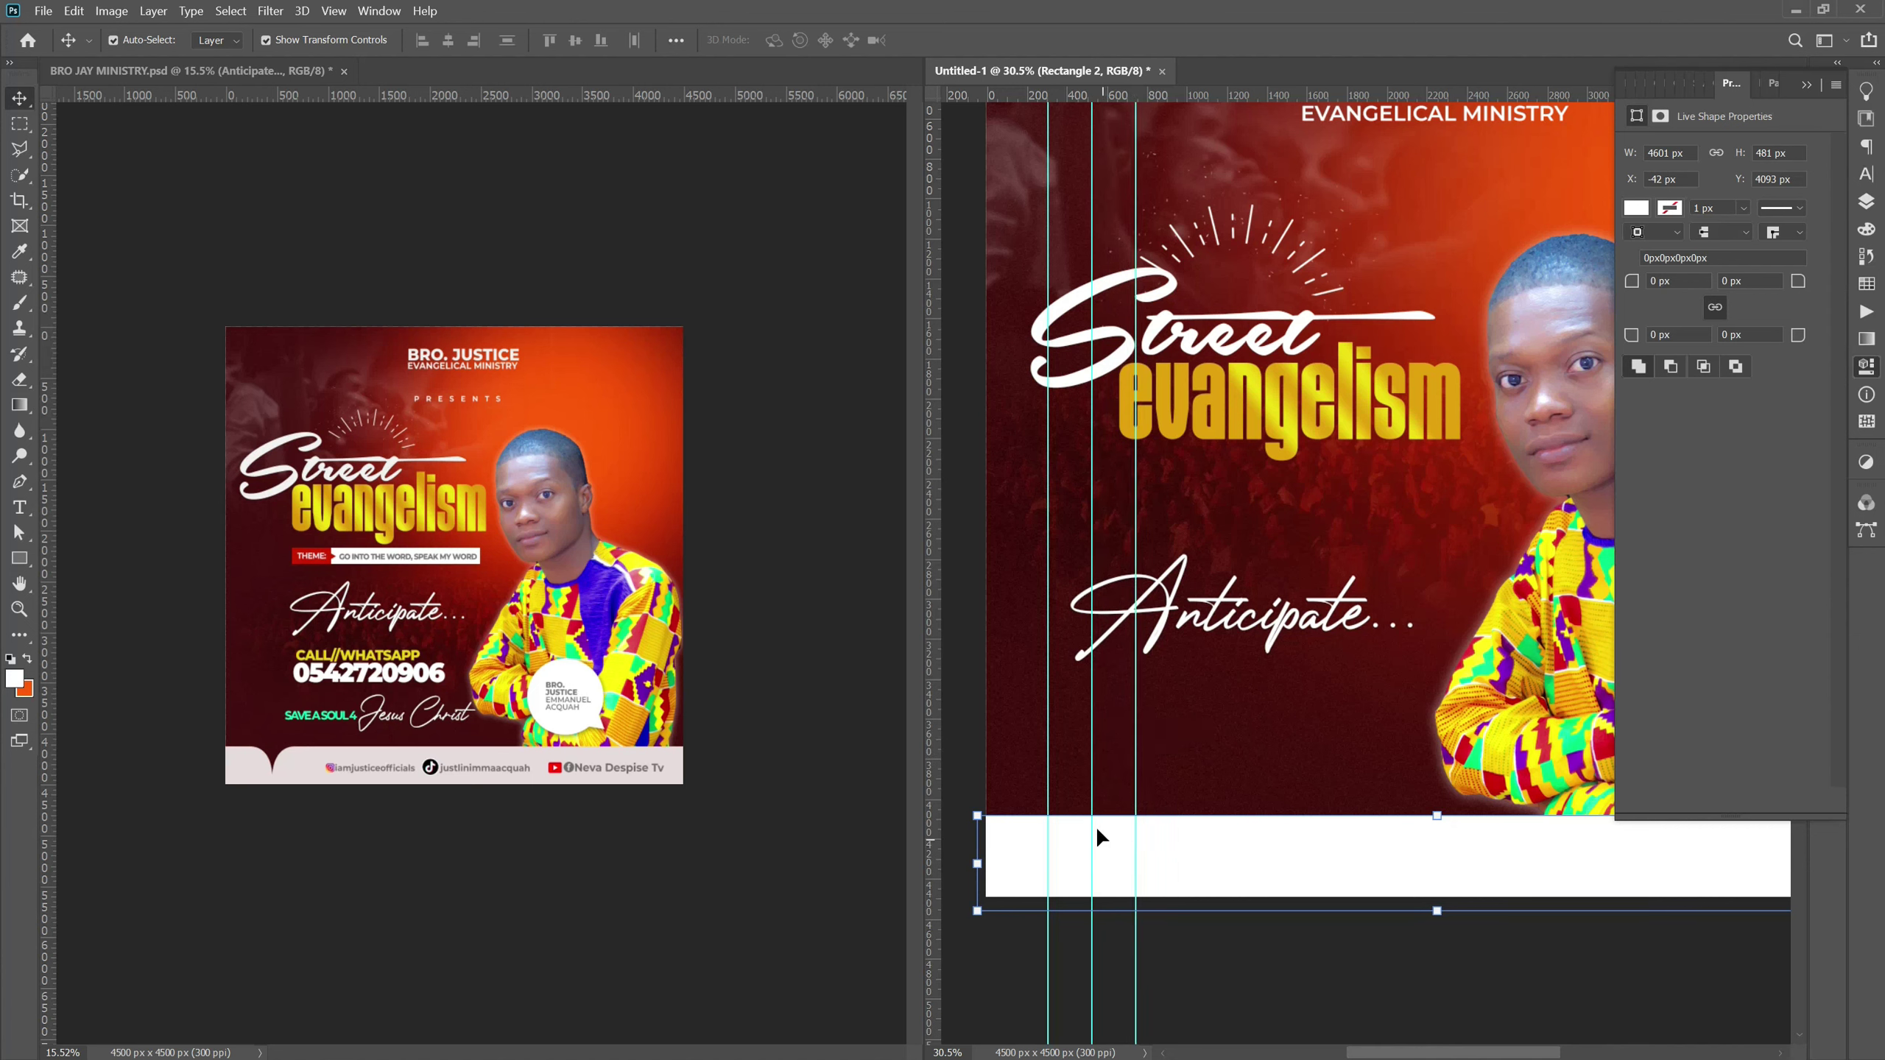
right_click(32, 496)
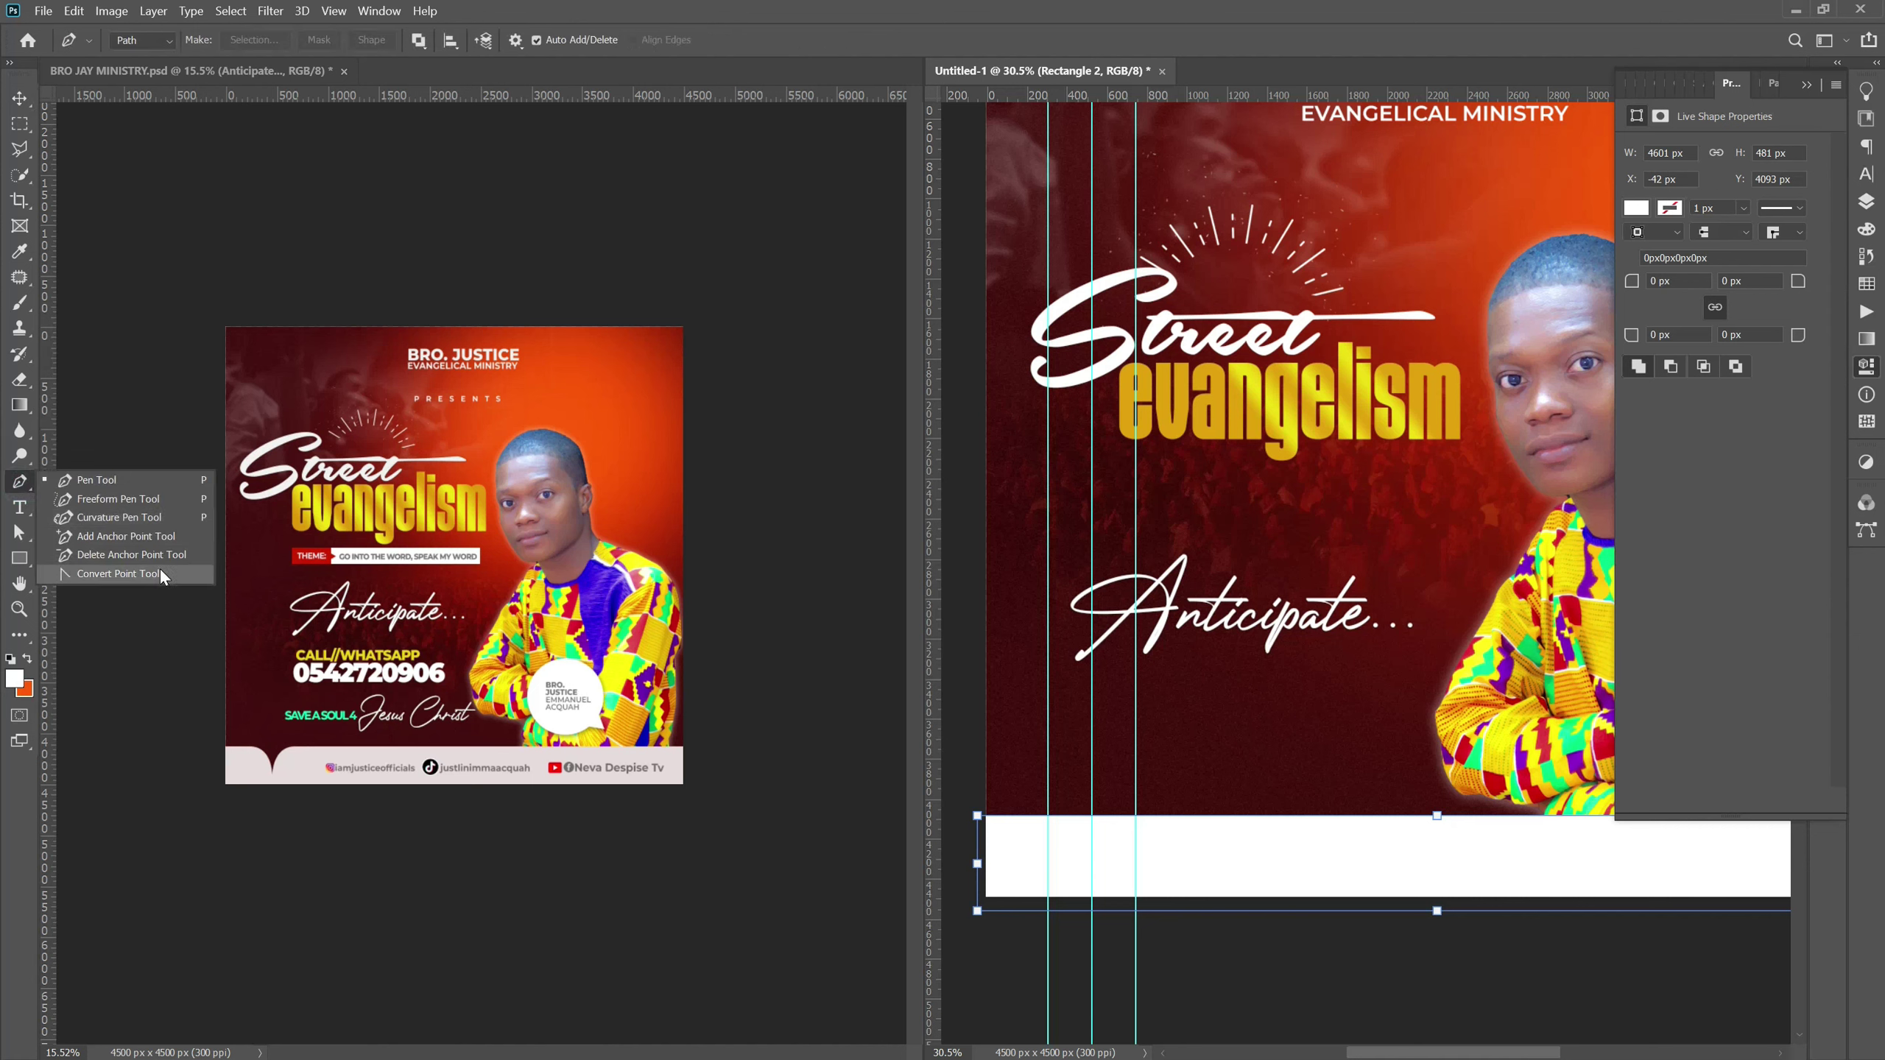
Add anchor points on the footer strip's top edge at each of the three guides.
left_click(159, 568)
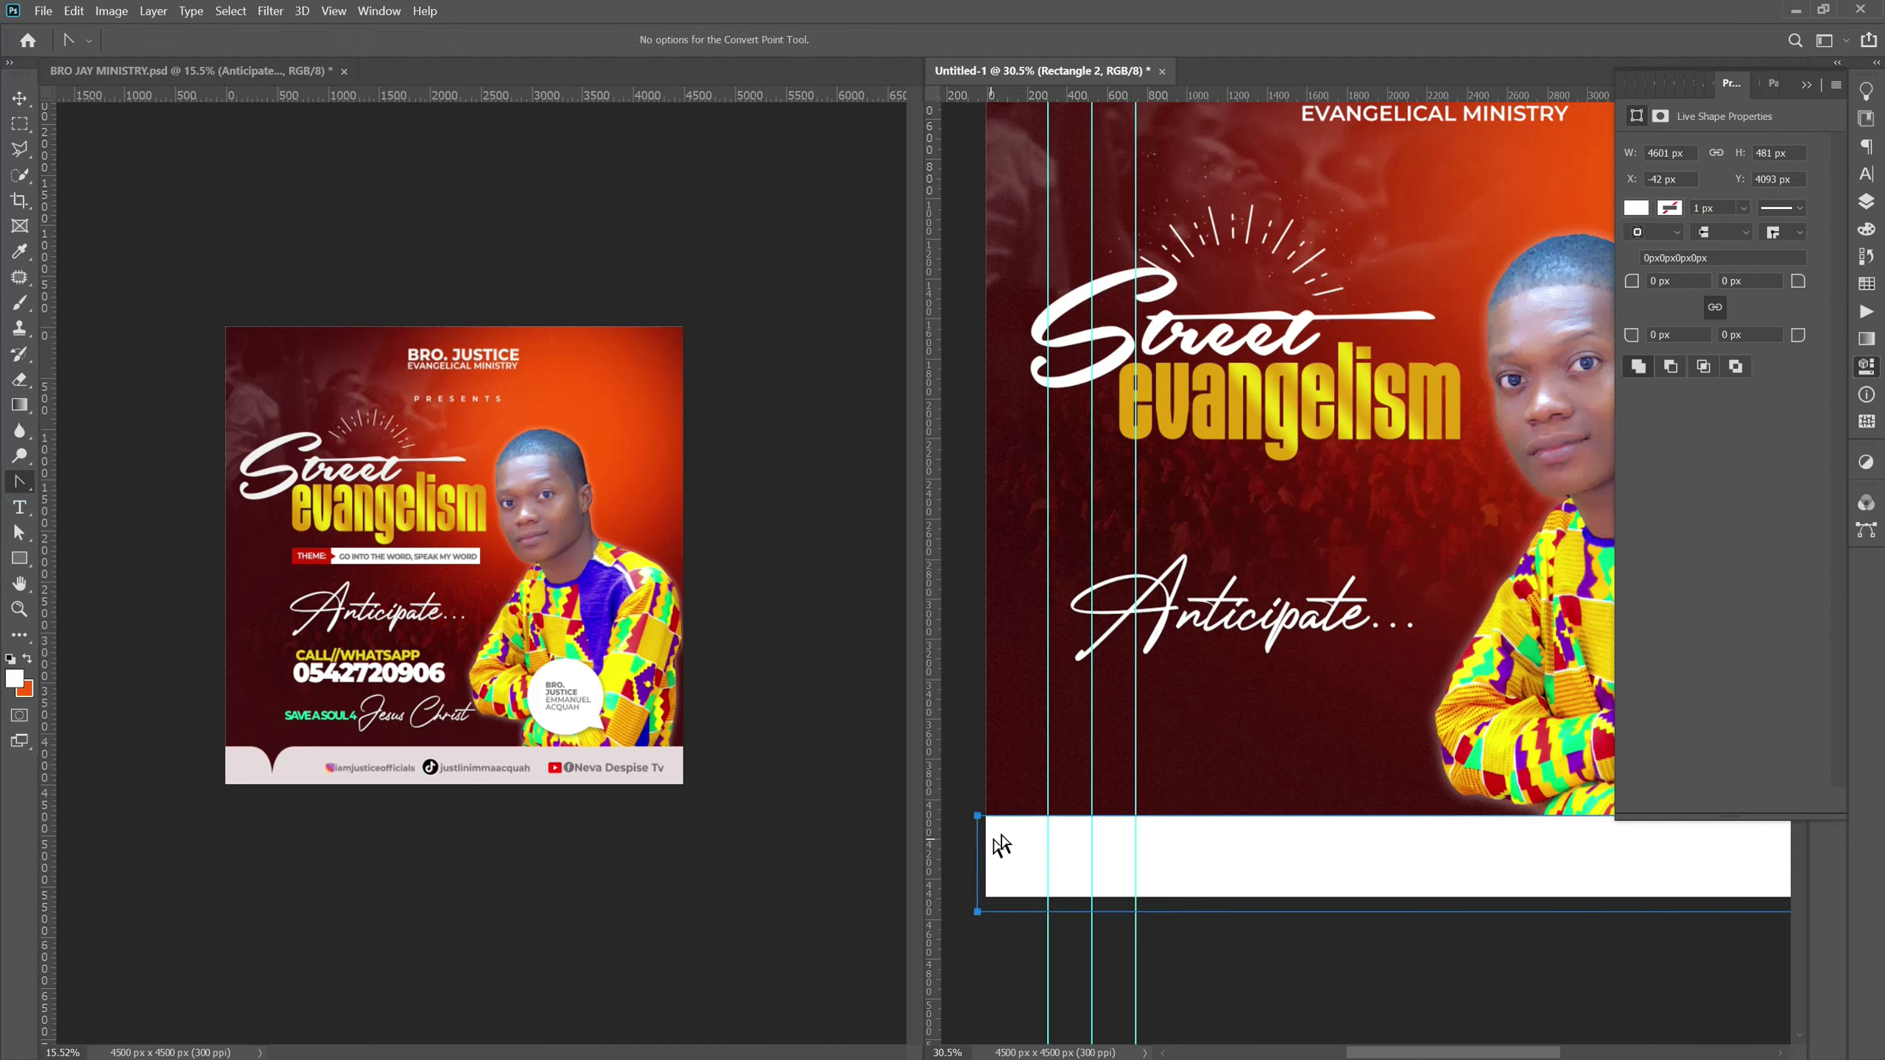
right_click(1049, 819)
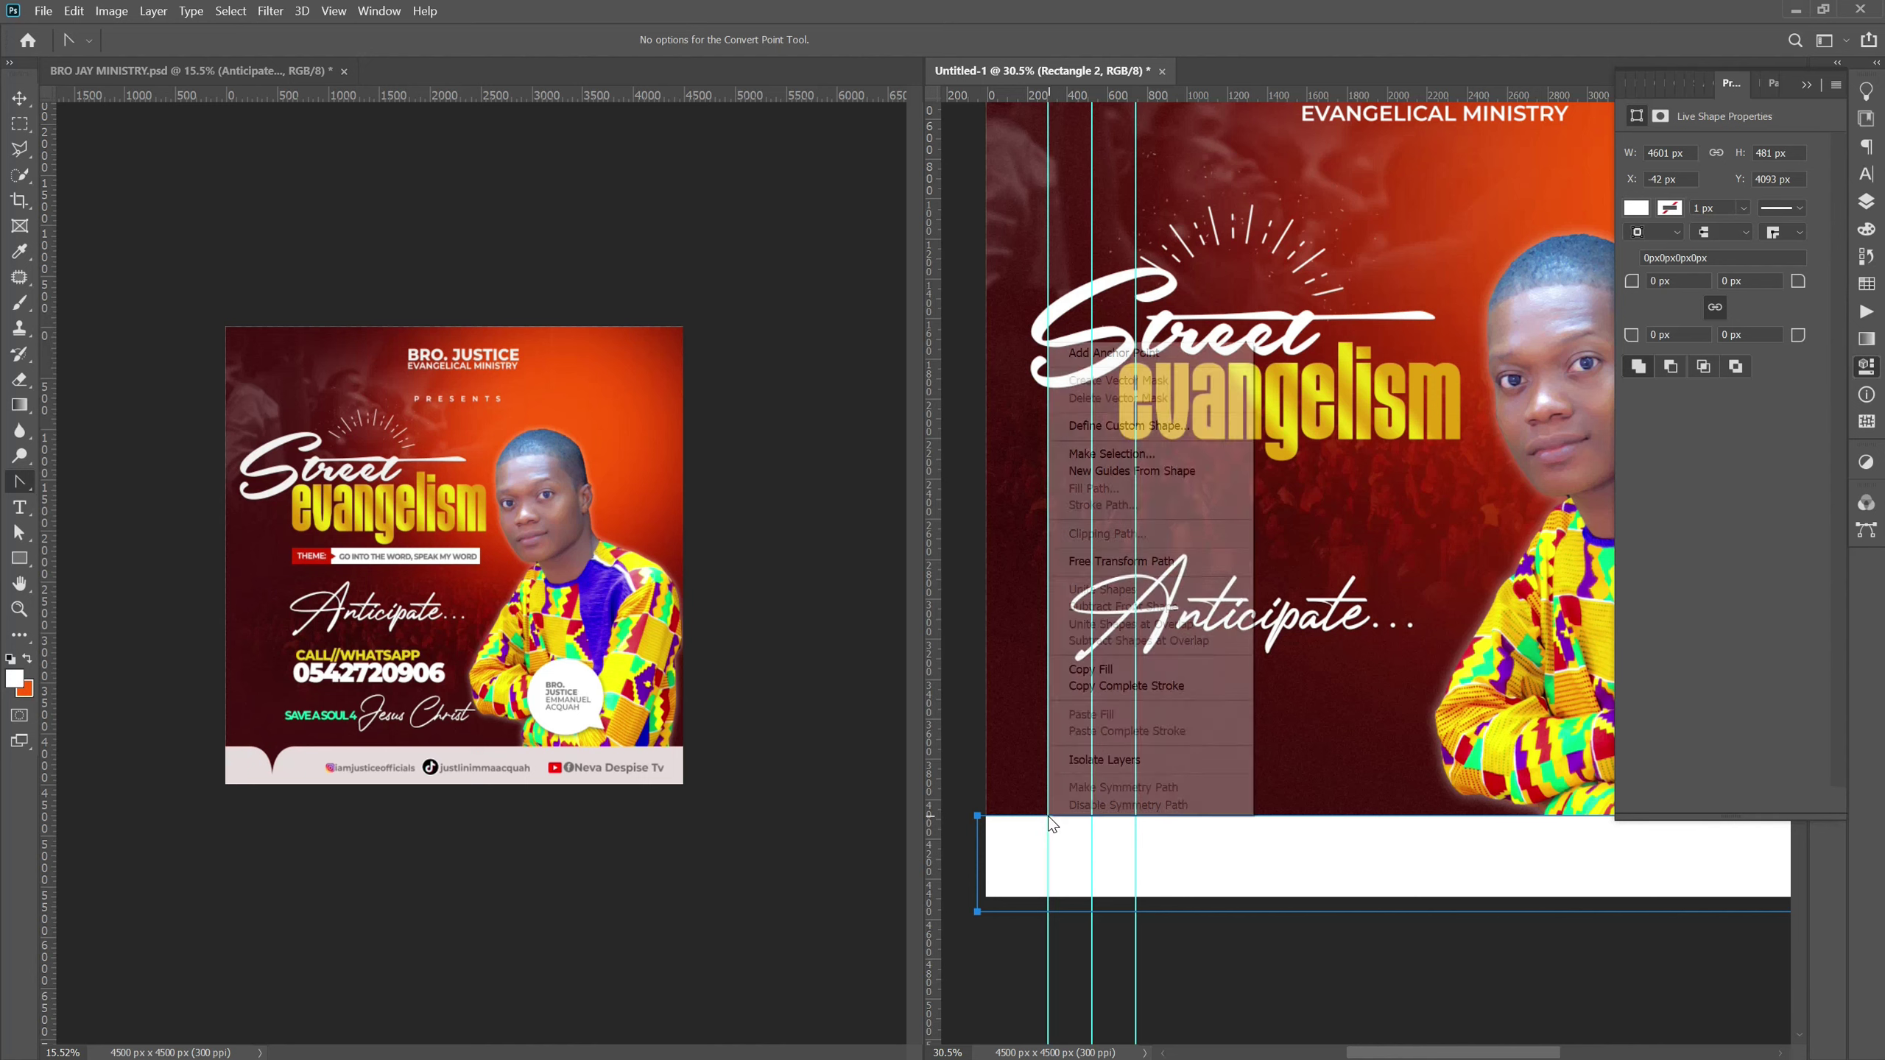
left_click(1113, 354)
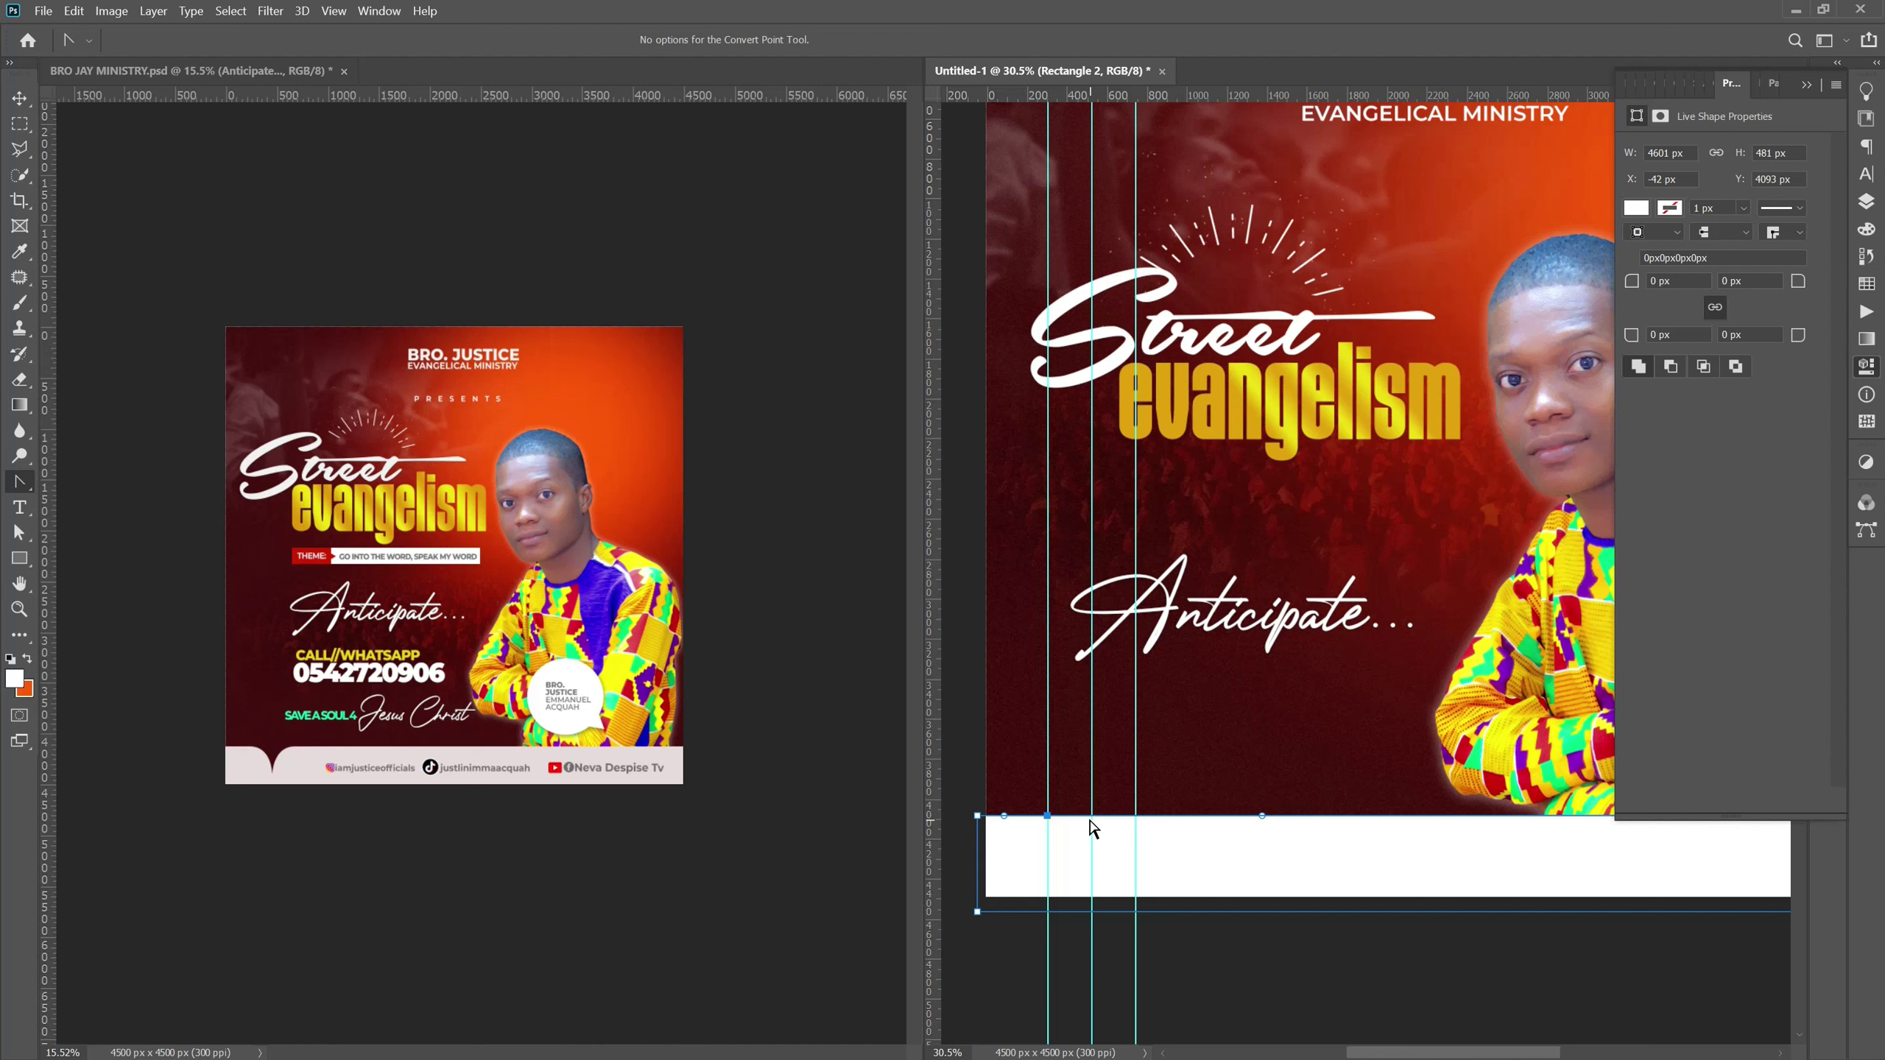
right_click(1093, 822)
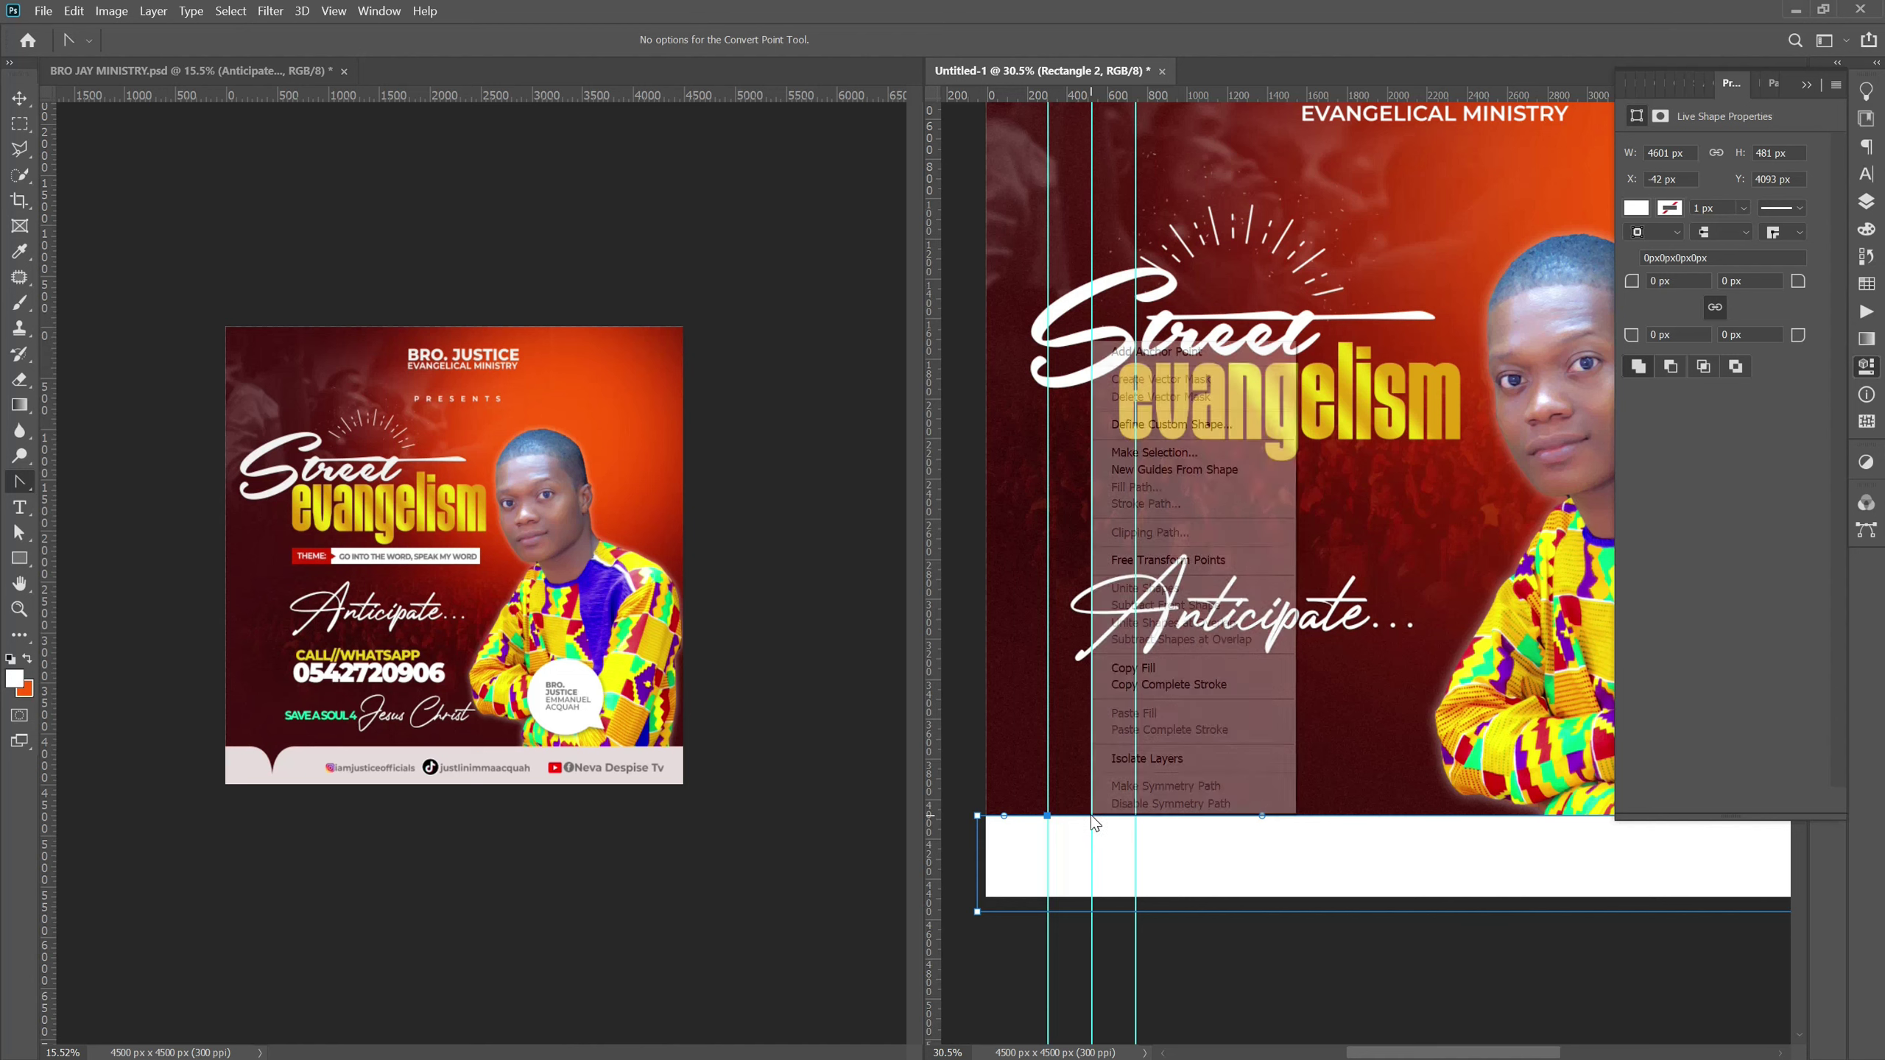
left_click(1140, 359)
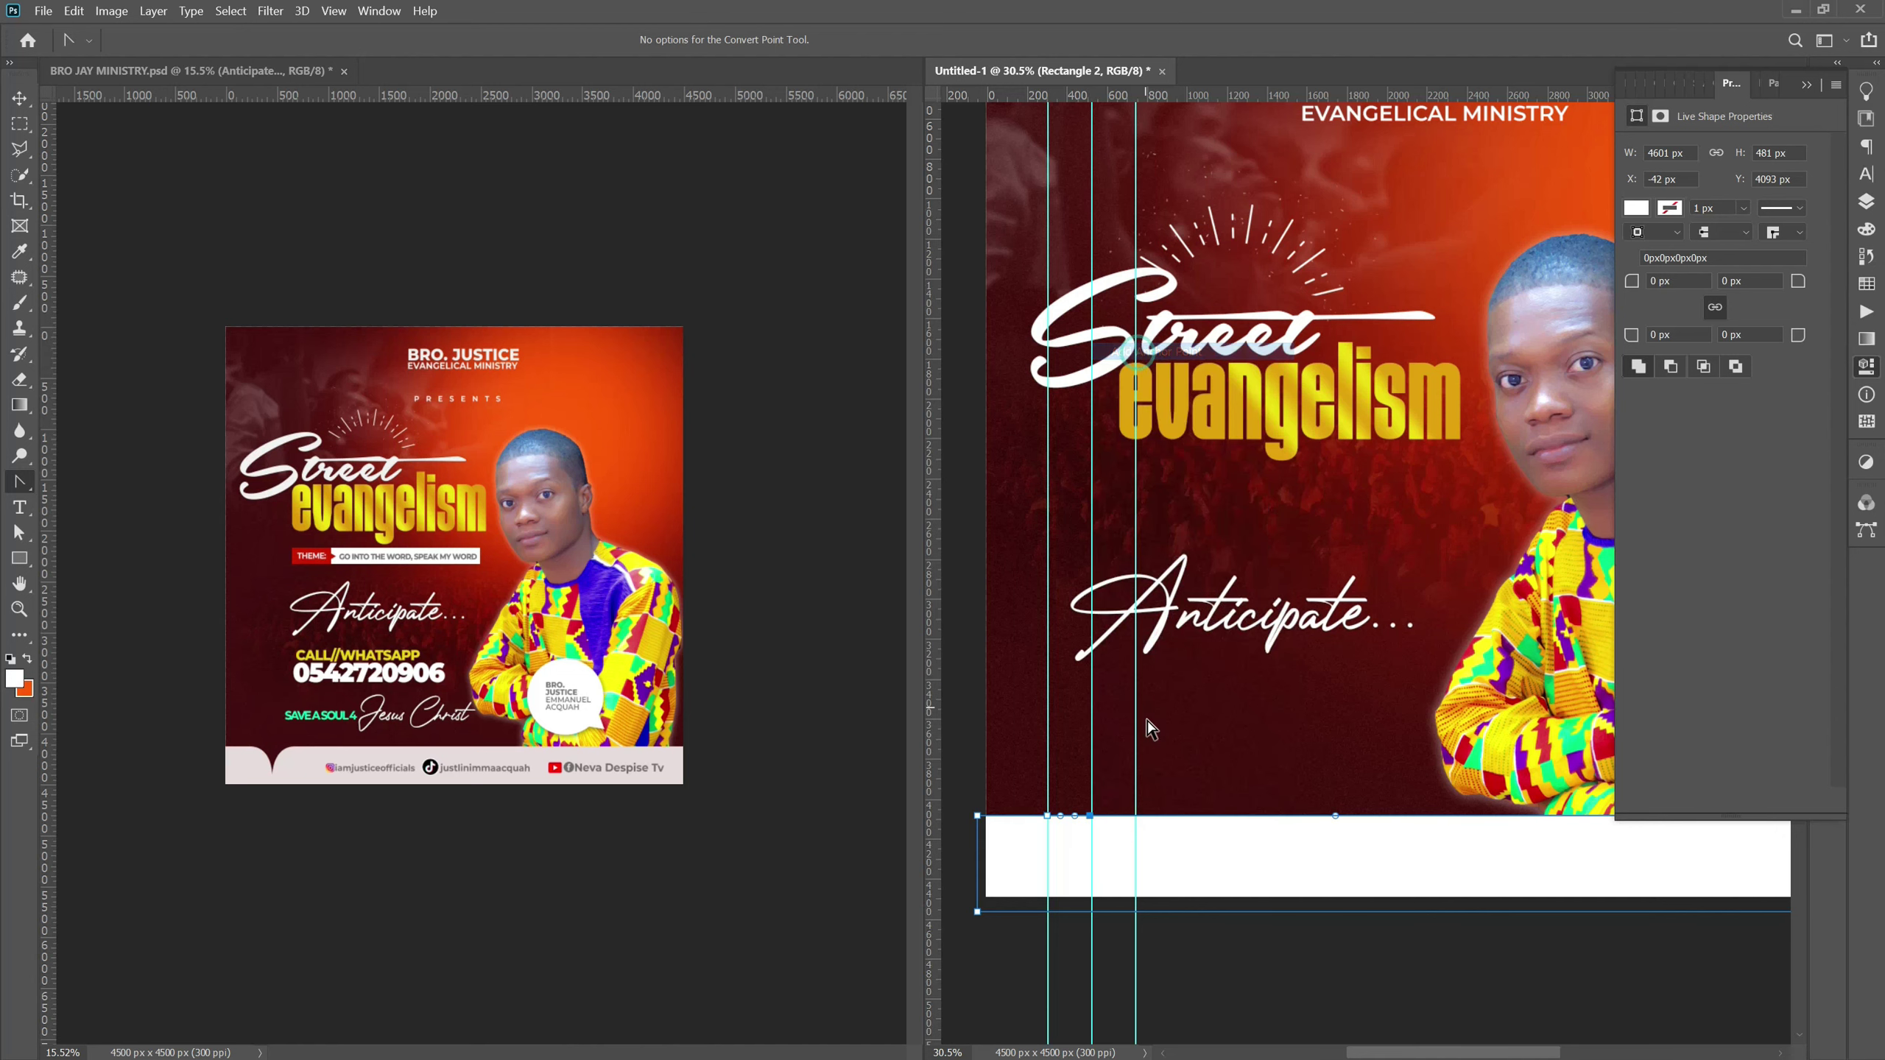
right_click(1137, 821)
left_click(1232, 355)
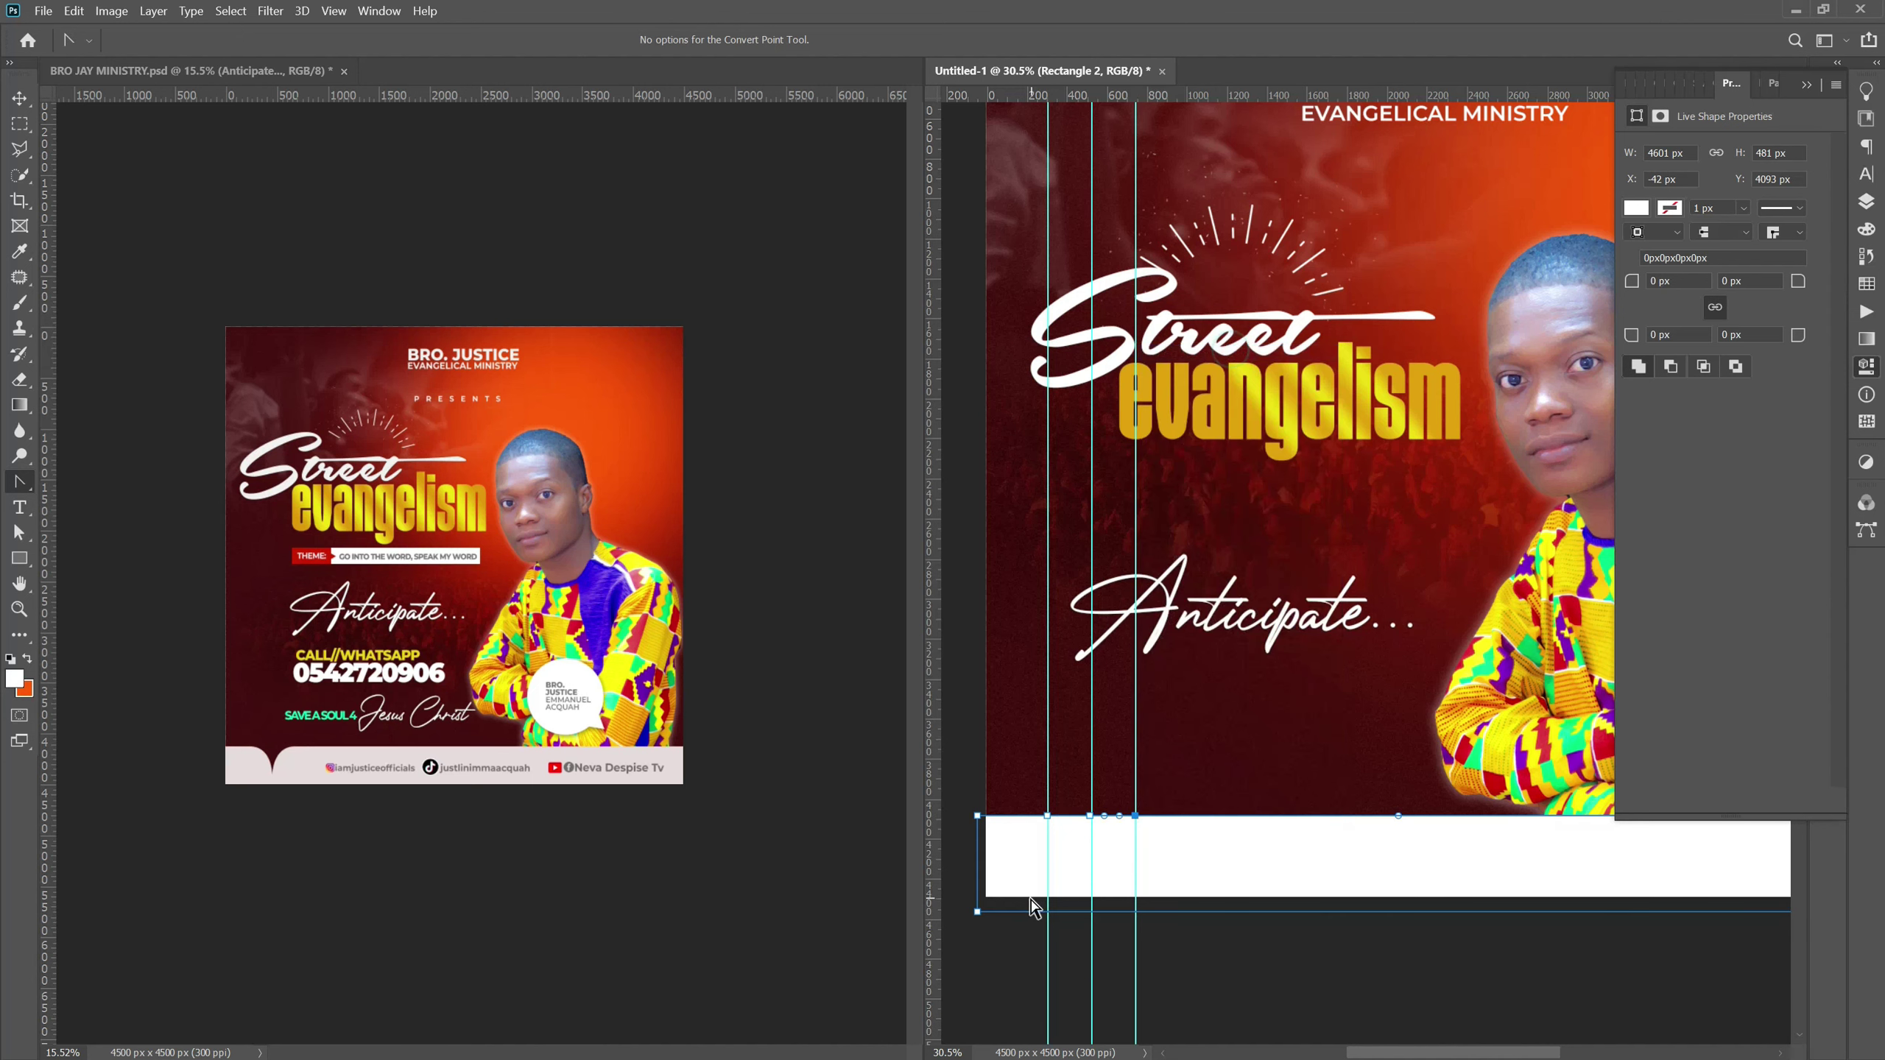
right_click(20, 482)
left_click(19, 532)
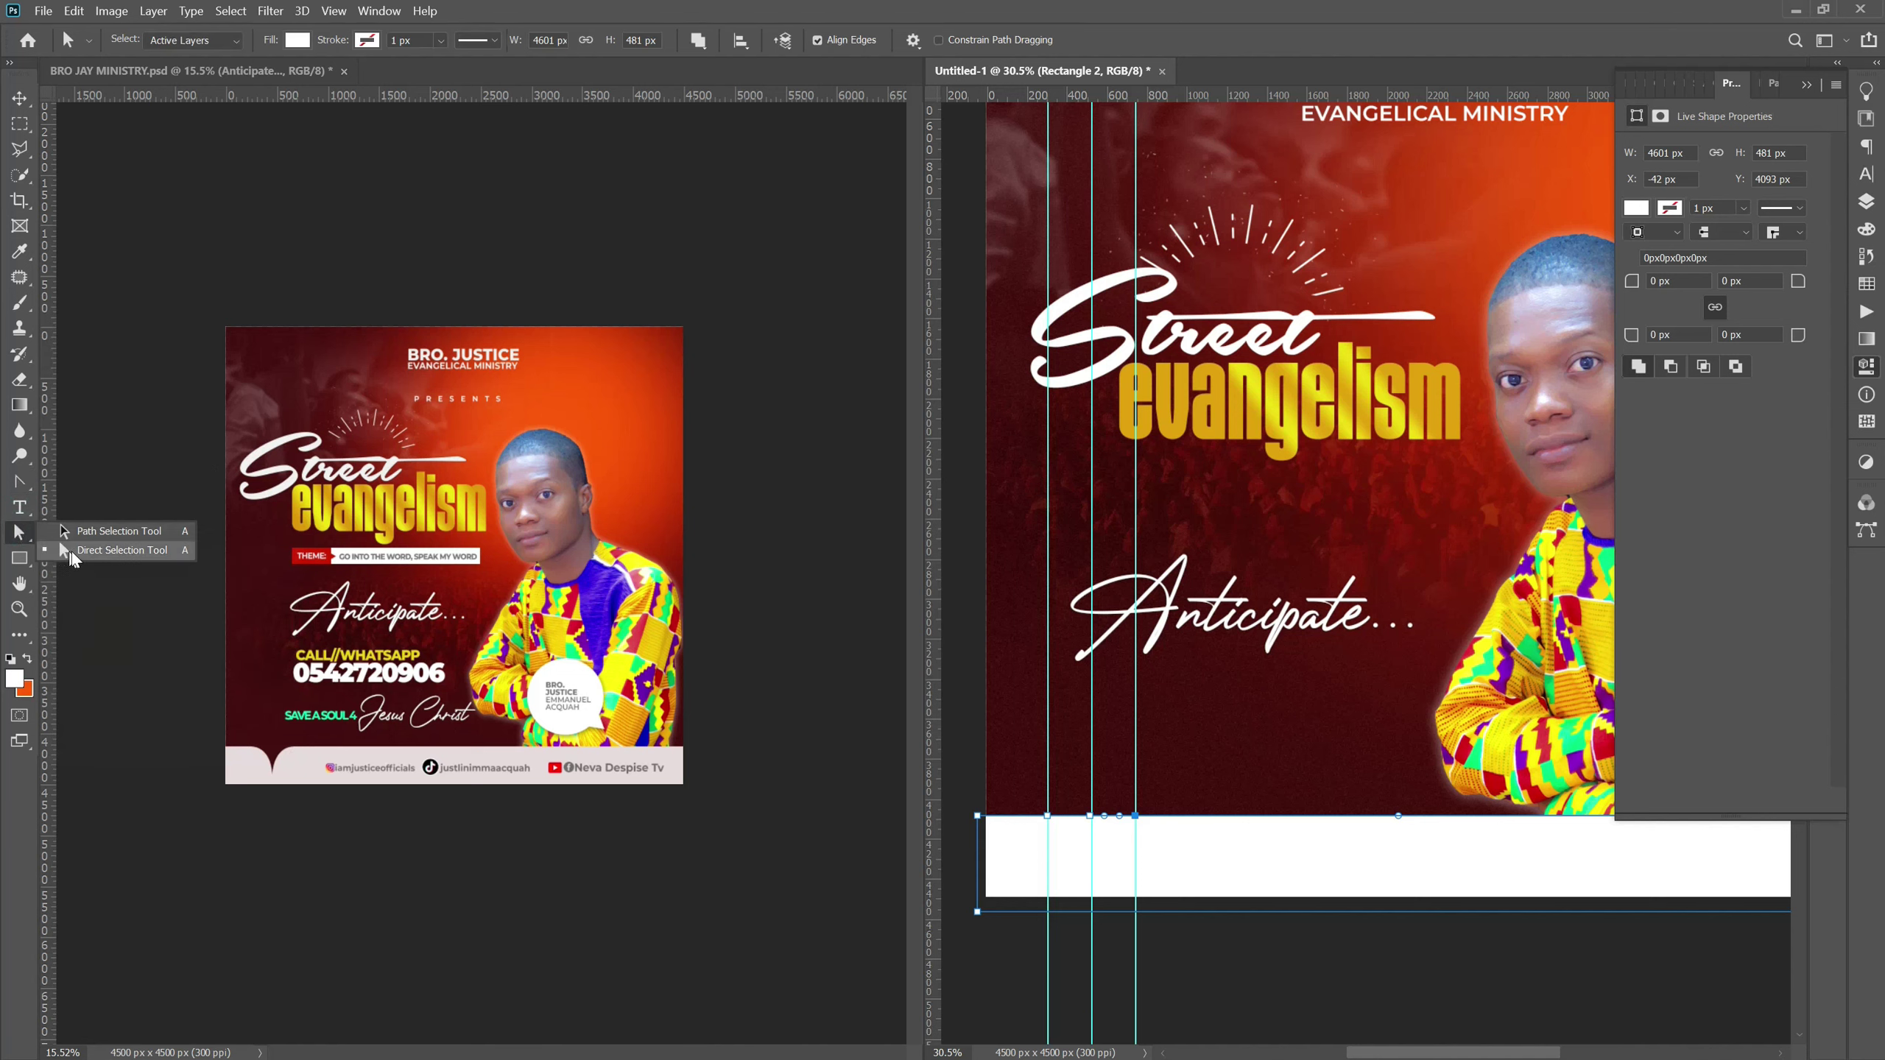
left_click(77, 556)
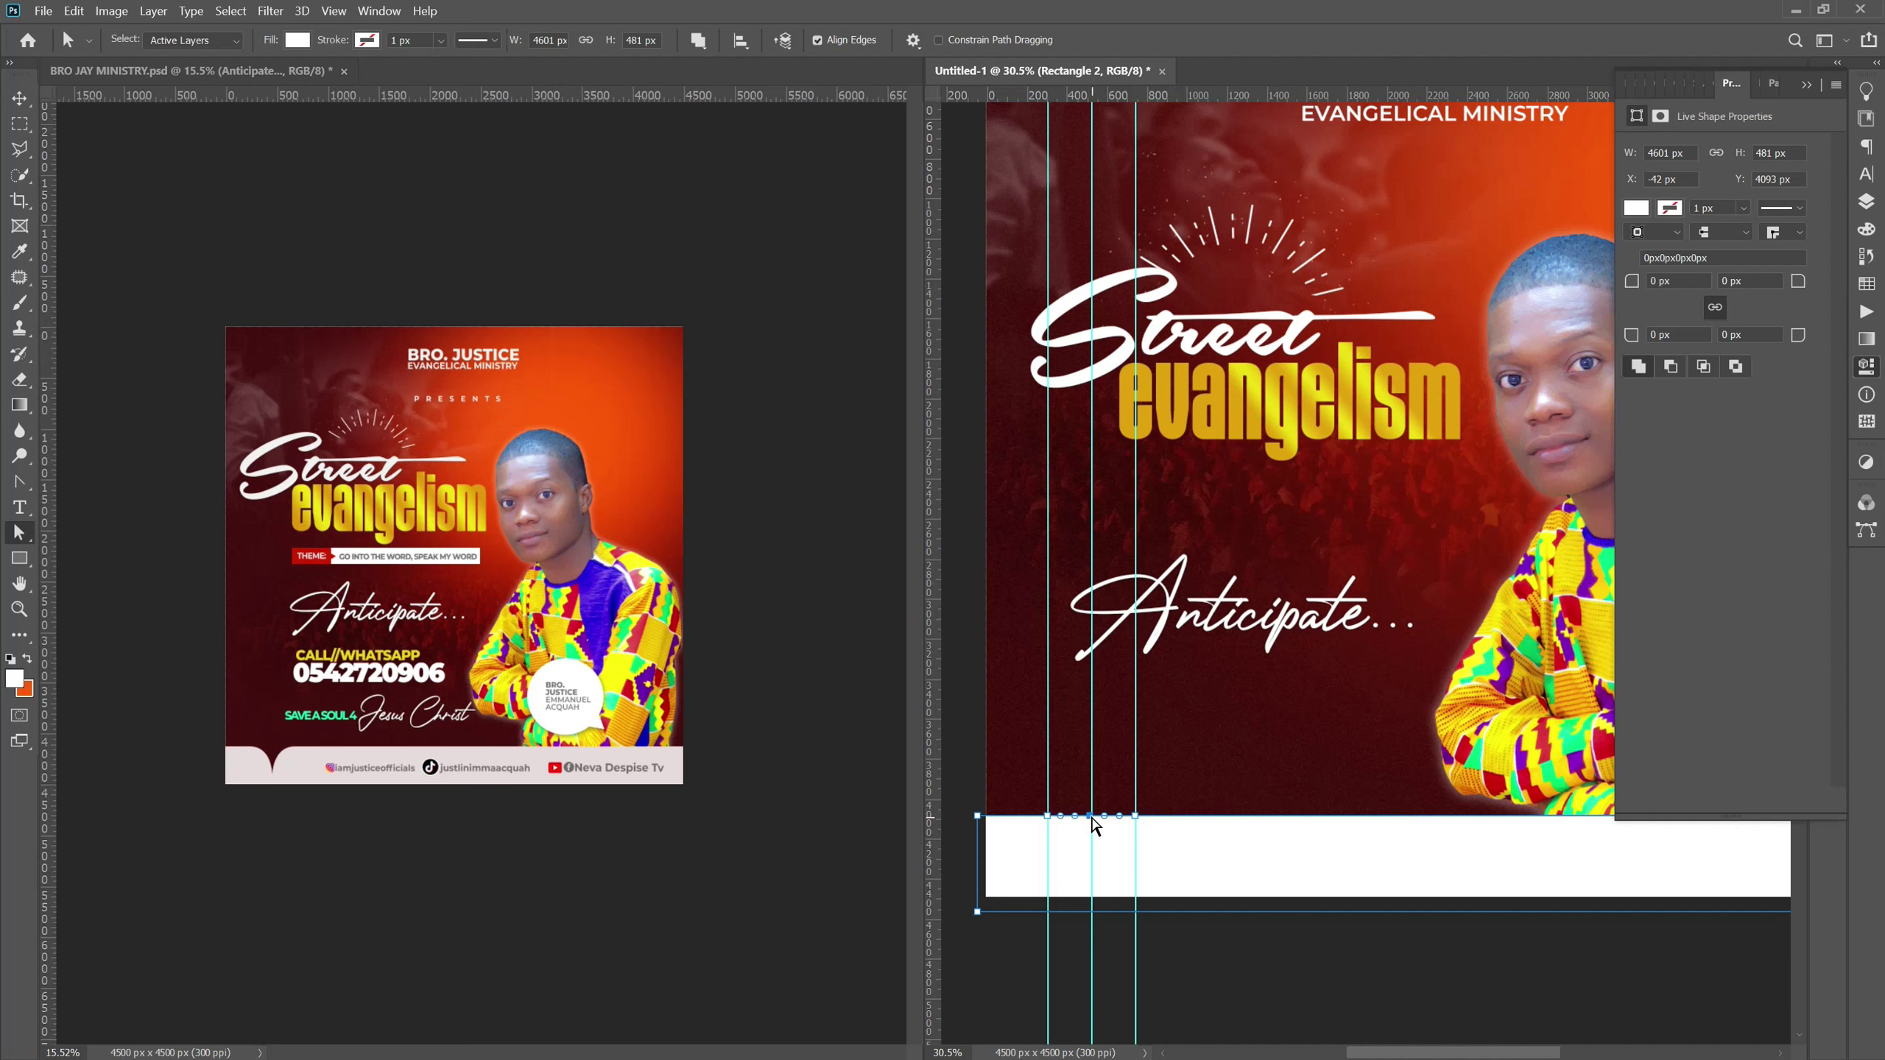
Convert the strip to a path and shift-nudge its middle anchor down into a notch.
left_click(1093, 818)
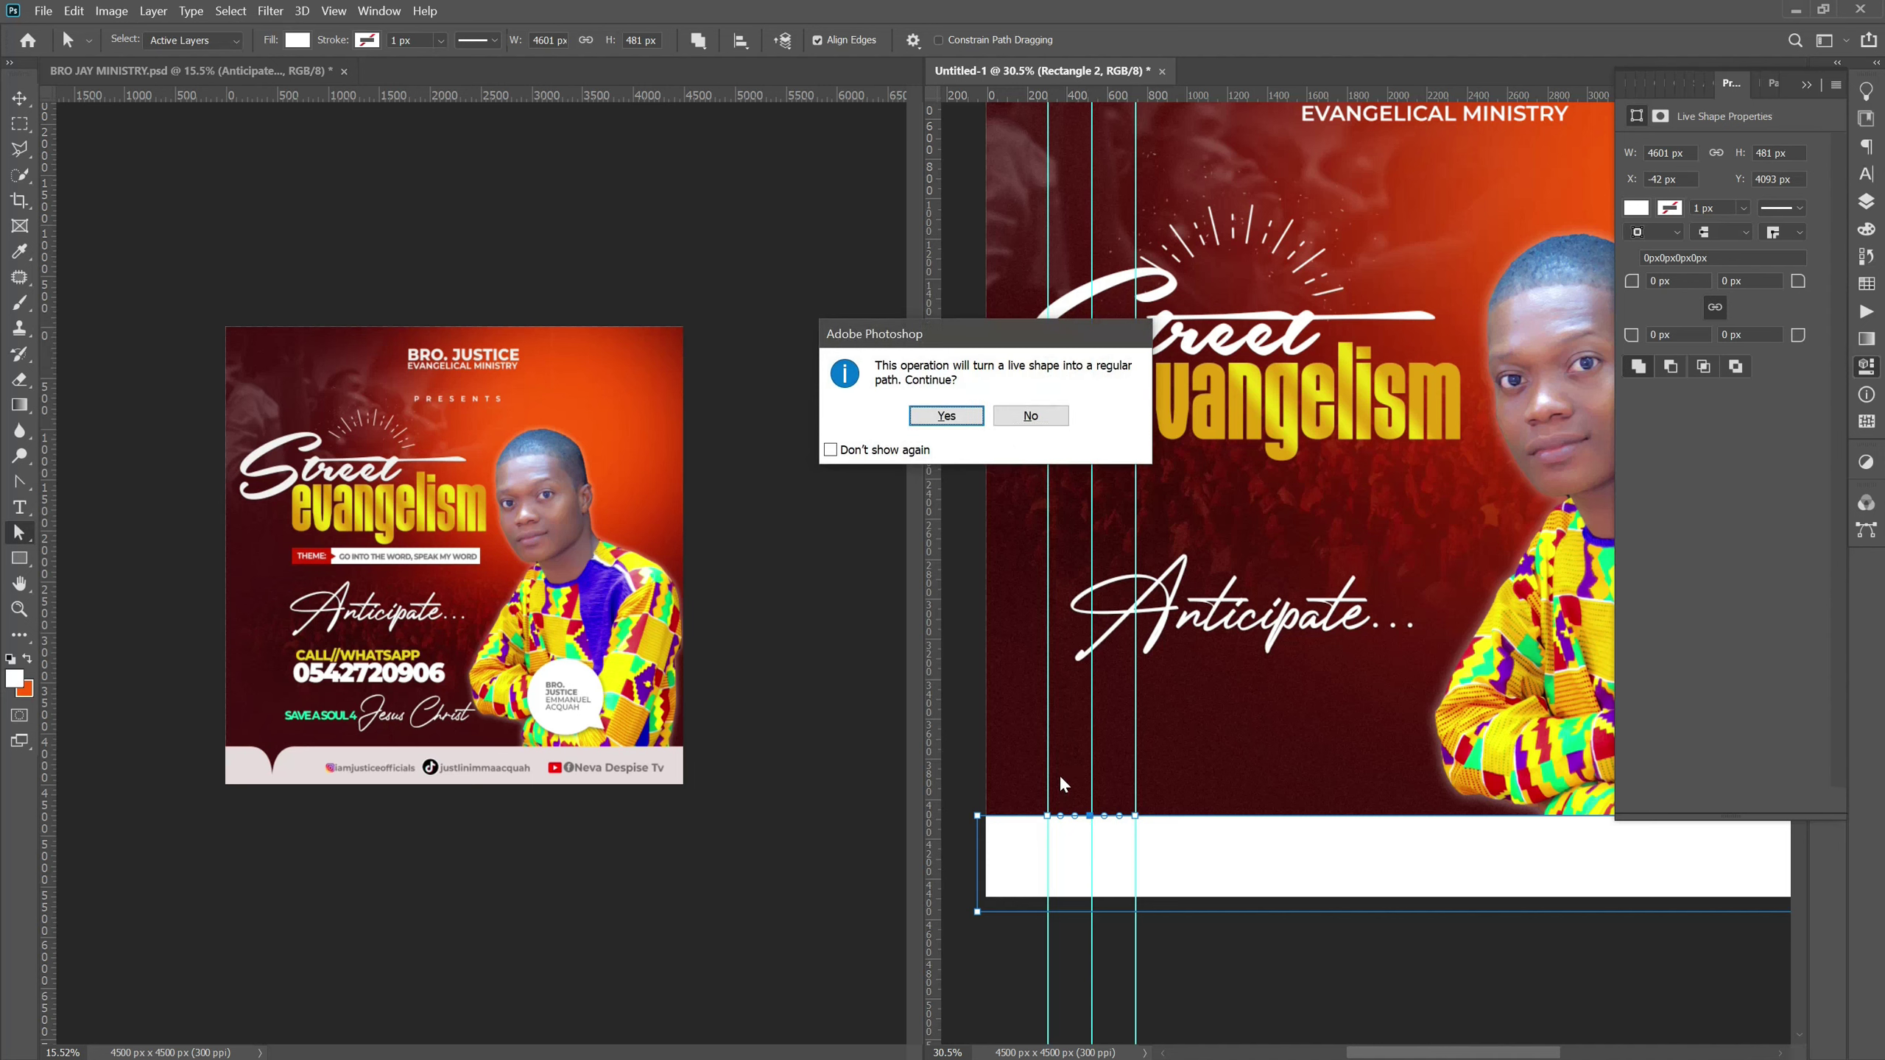
key("y")
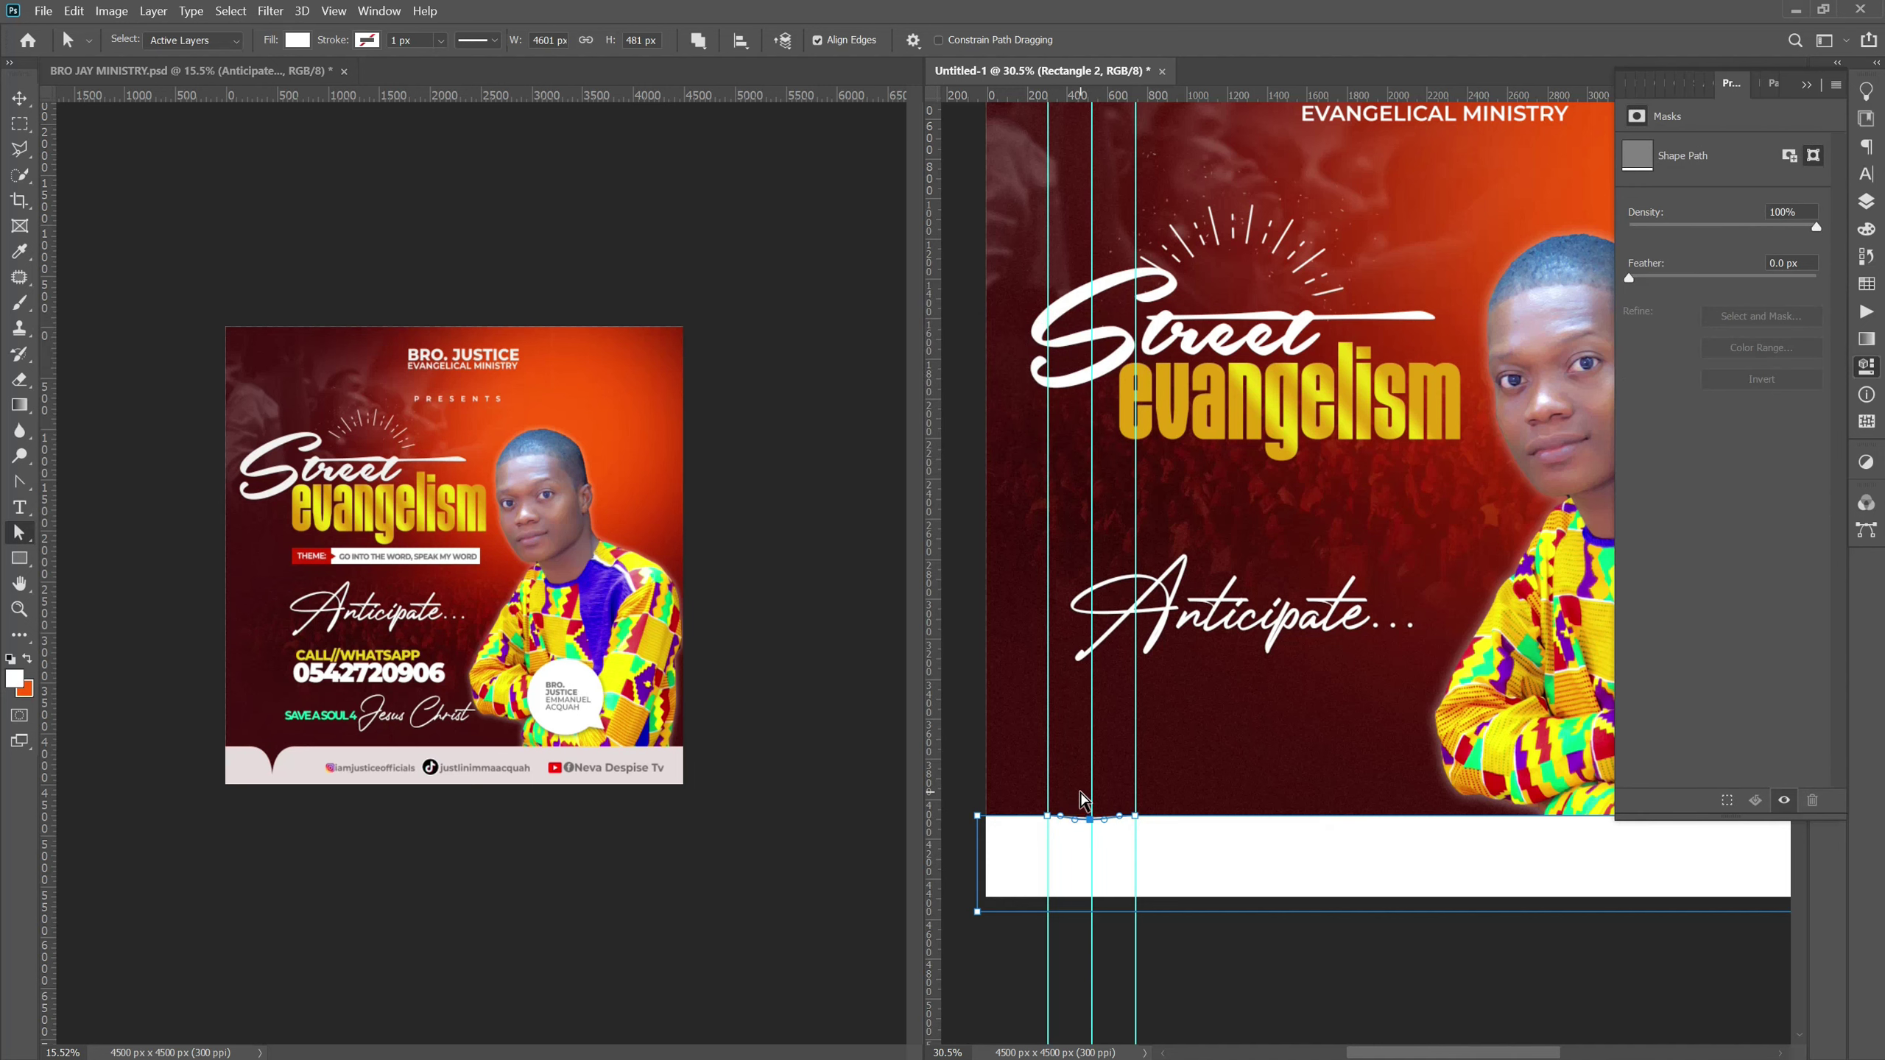
key("shift+Down")
key("shift+Down")
key("shift+Down")
key("shift+Down")
key("shift+Down")
key("shift+Down")
key("shift+Down")
key("shift+Down")
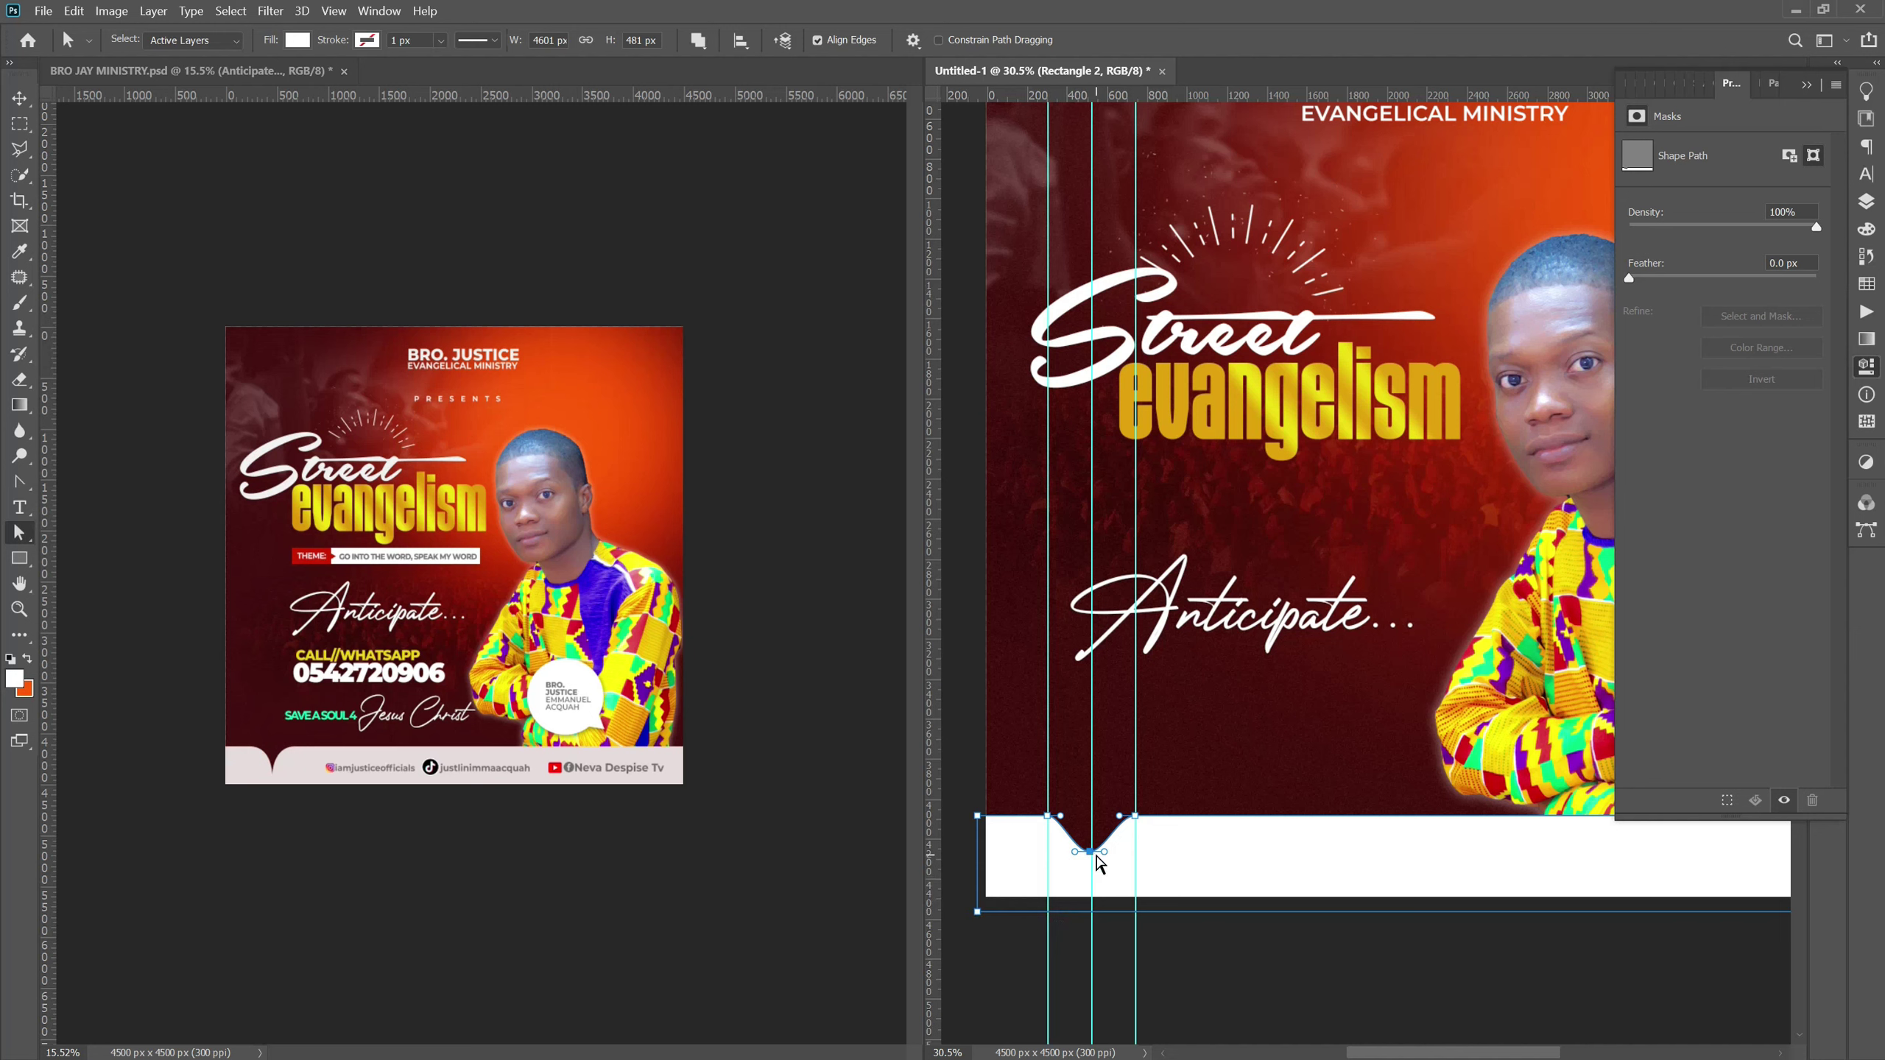
key("shift+Down")
key("shift+Up")
key("shift+Left")
left_click(1083, 887)
Make the notch's bottom a corner point, curve both sides, and push it lower.
left_click(19, 481)
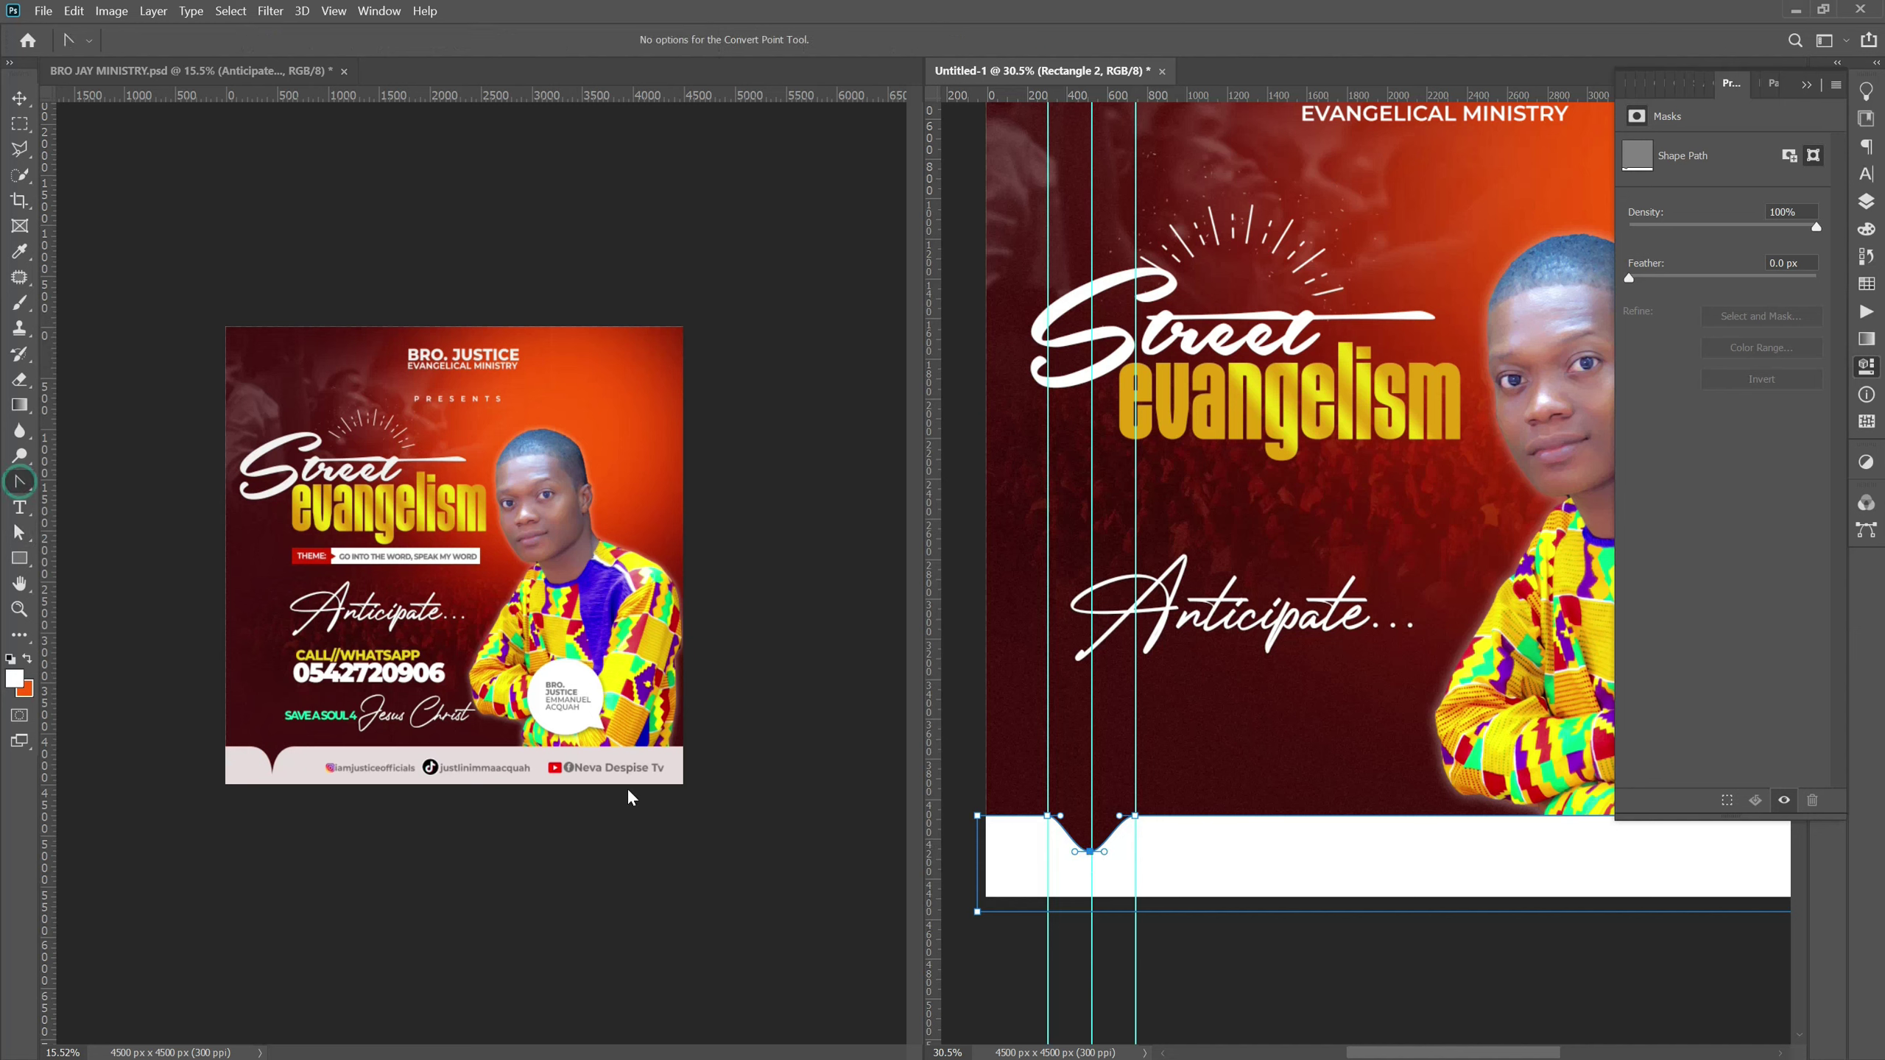
left_click(1089, 852)
left_click_drag(1059, 817, 1094, 816)
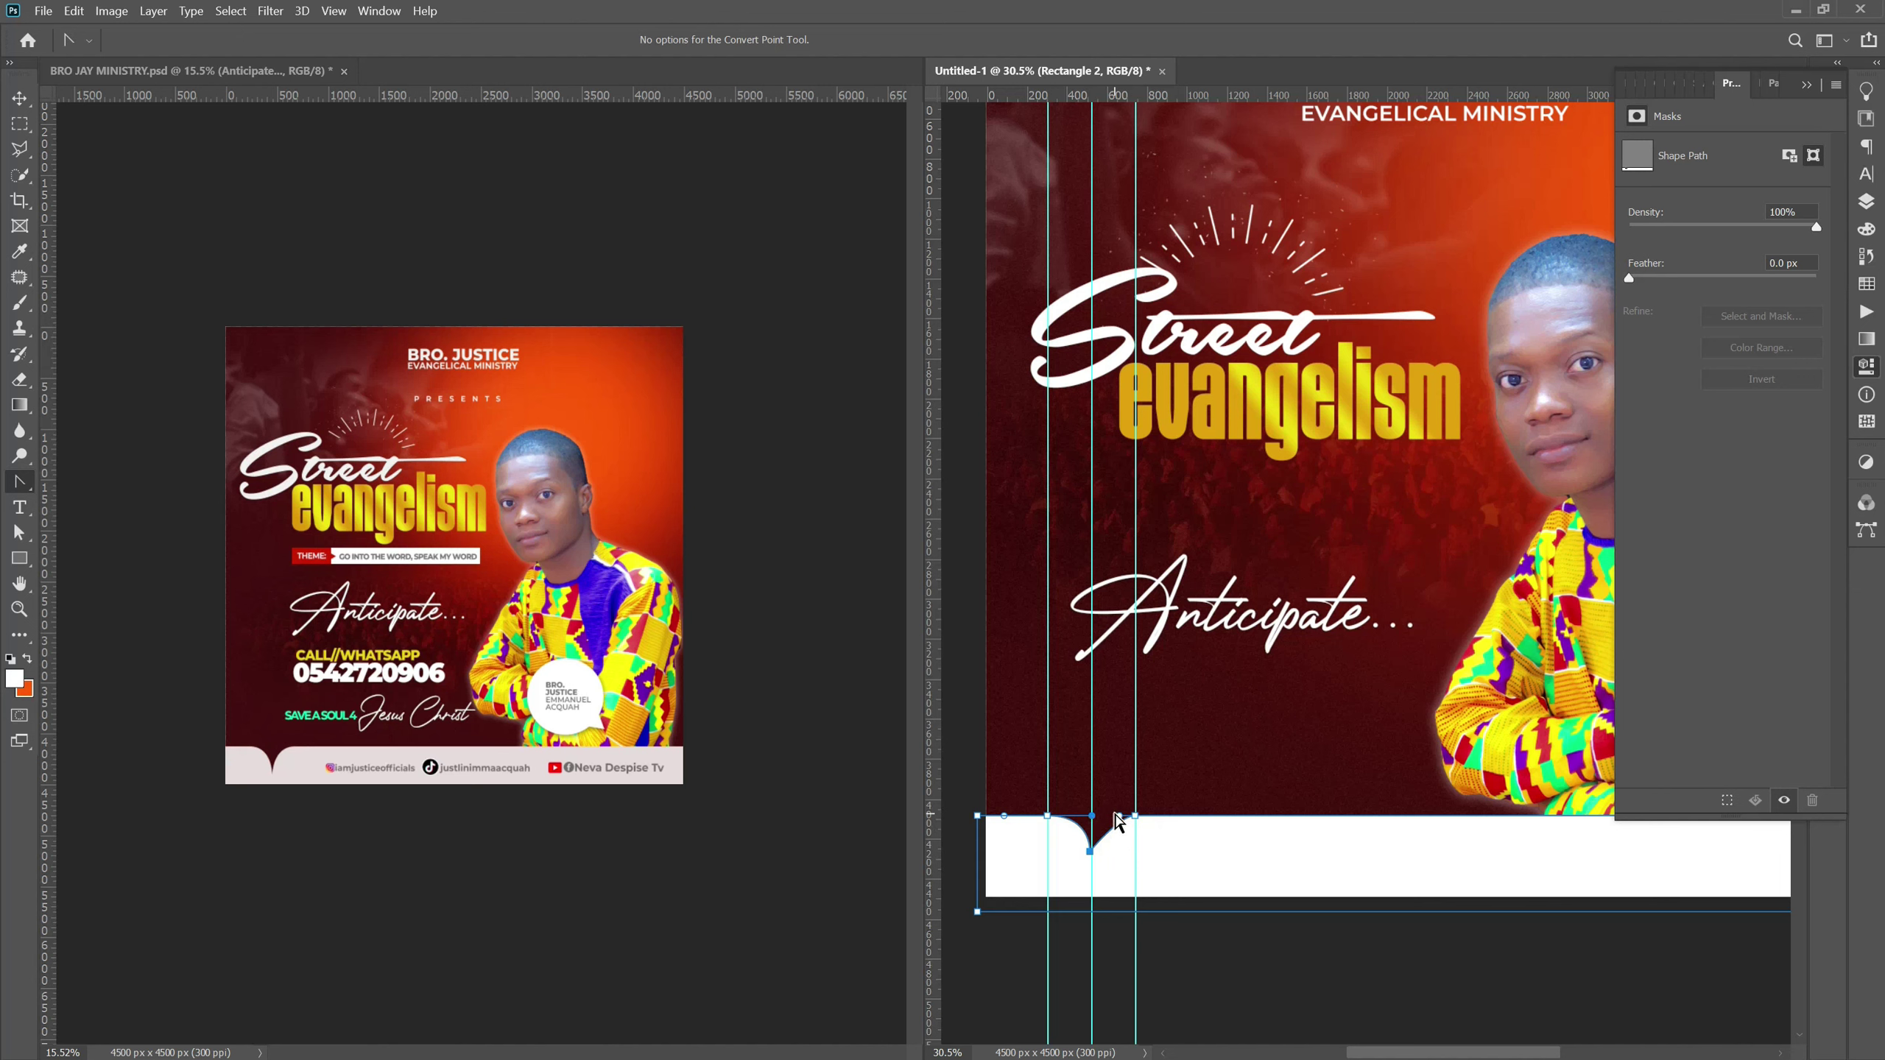
mouse_move(1119, 817)
left_mouse_down()
mouse_move(1097, 832)
mouse_move(1113, 879)
left_mouse_up()
key("shift+Down")
key("shift+Down")
key("shift+Down")
key("shift+Down")
key("shift+Down")
Zoom the reference flyer to about 29% to study its THEME bar.
left_click(765, 961)
scroll(791, 919, "down", 2)
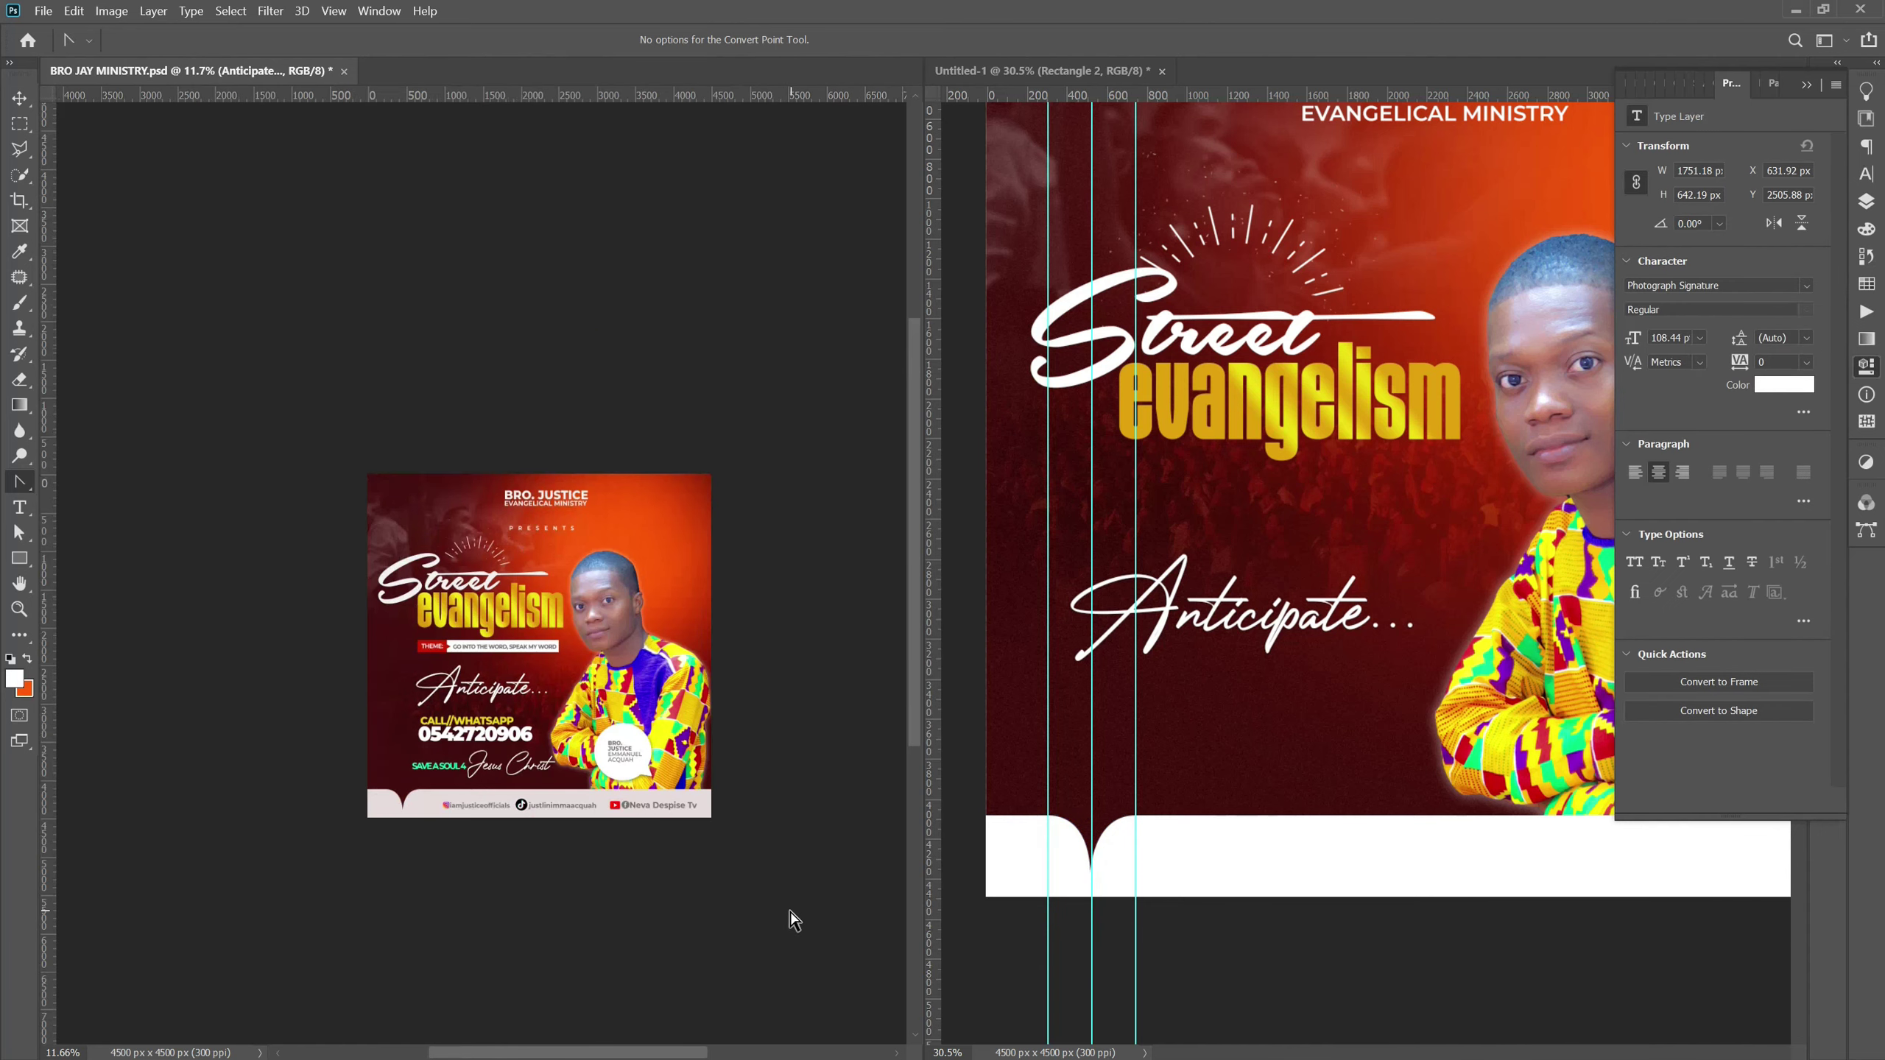
left_click(1071, 831)
scroll(1073, 842, "down", 2)
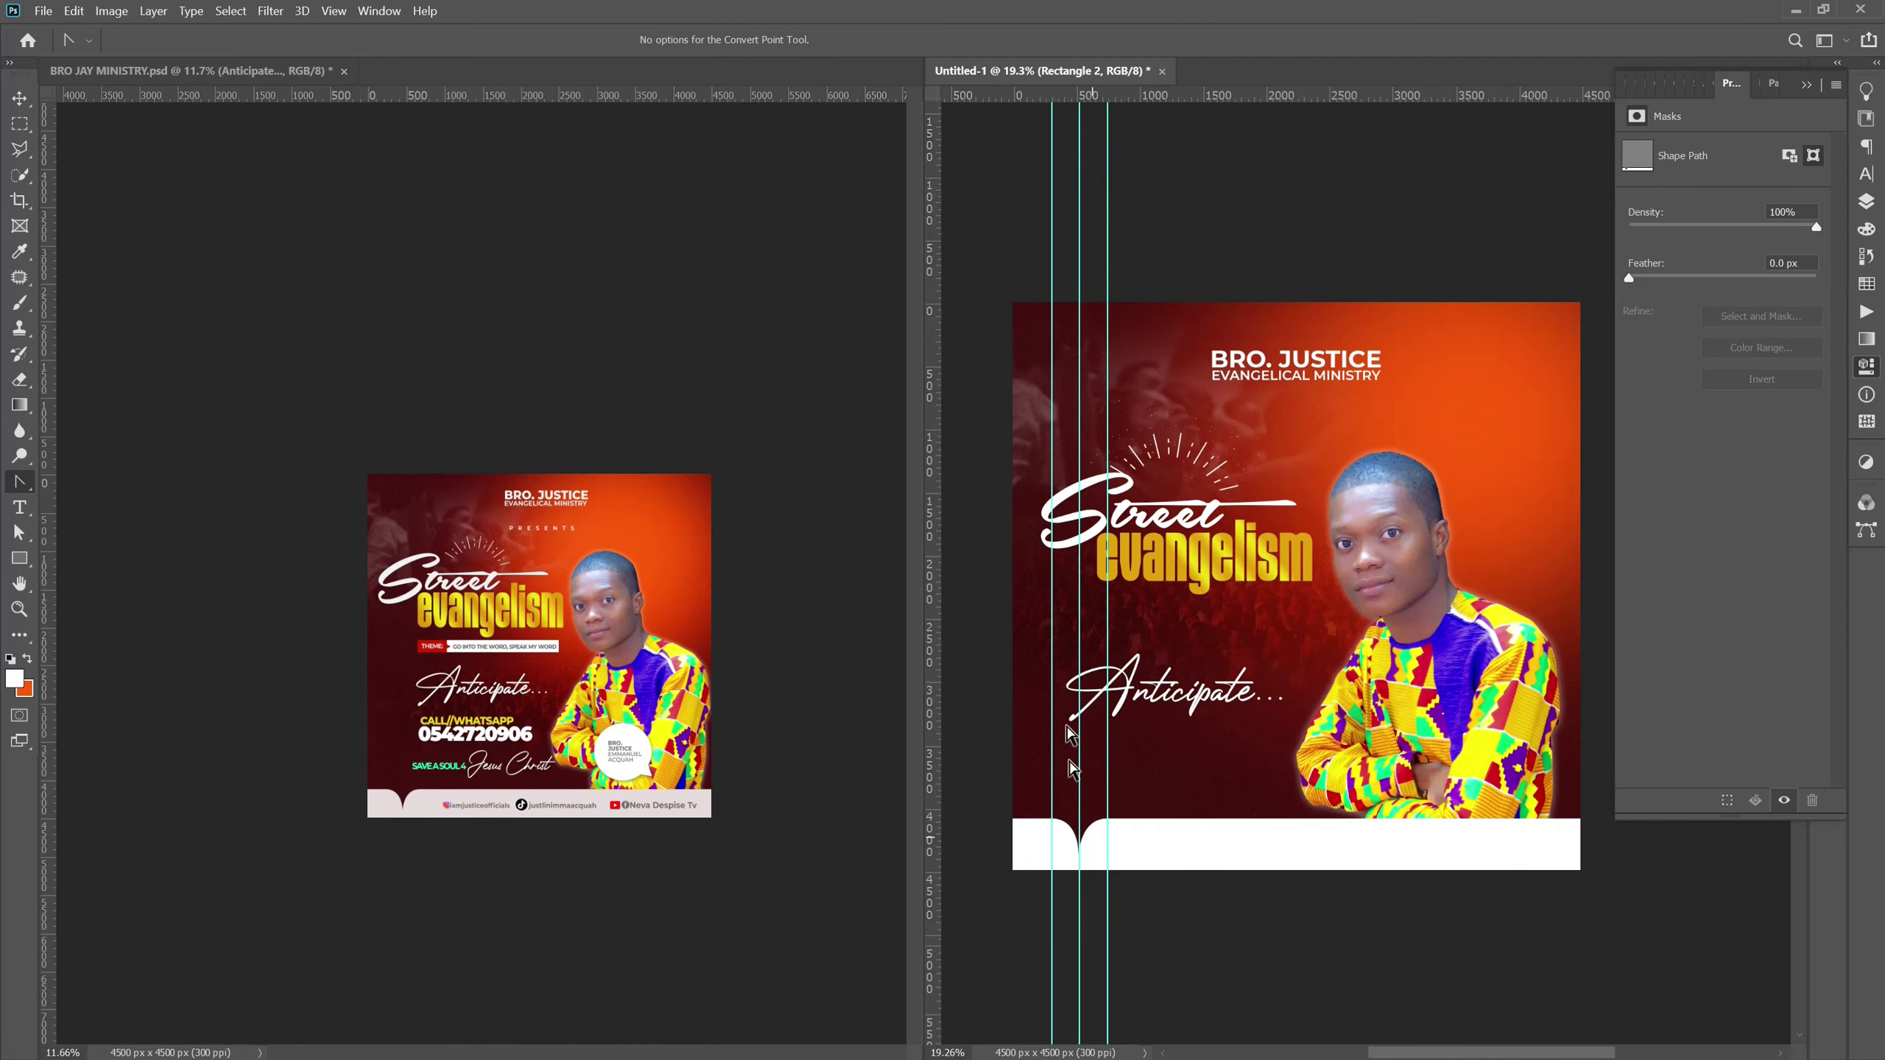
scroll(1074, 661, "up", 1)
scroll(1079, 676, "up", 1)
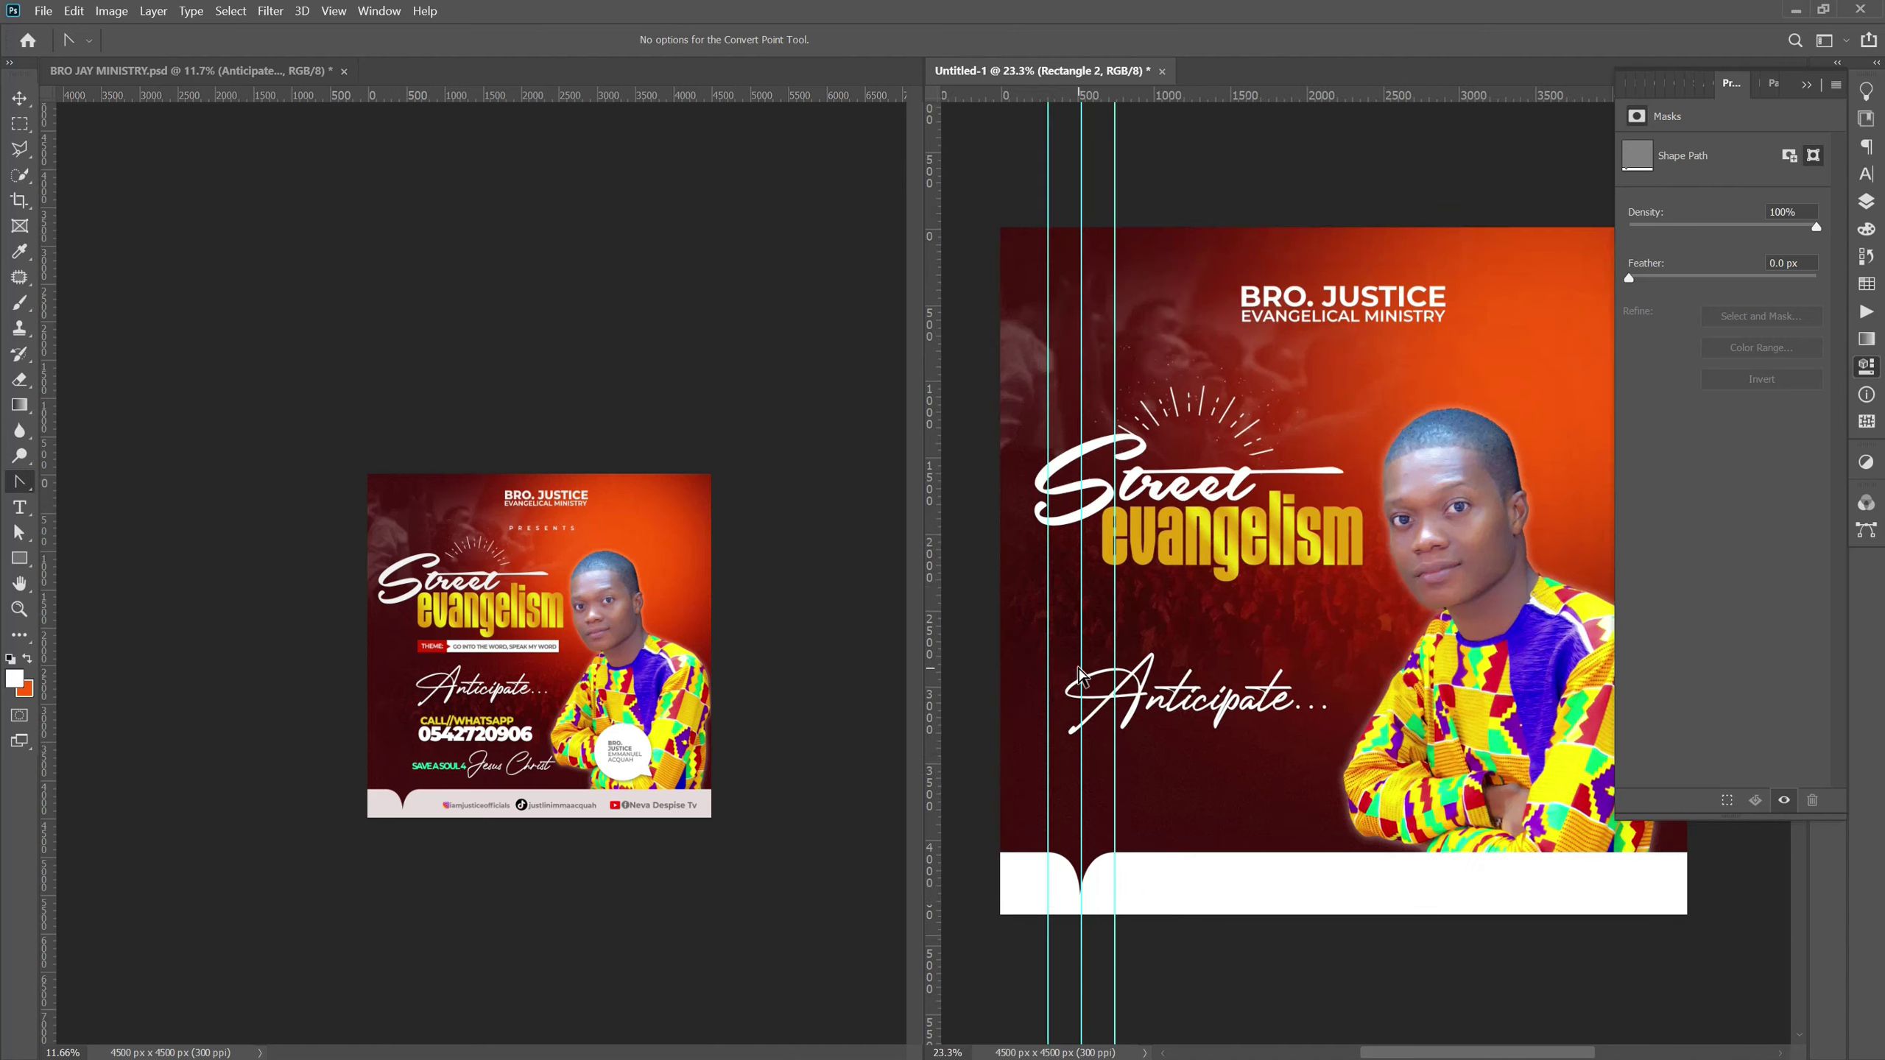
scroll(1079, 690, "up", 1)
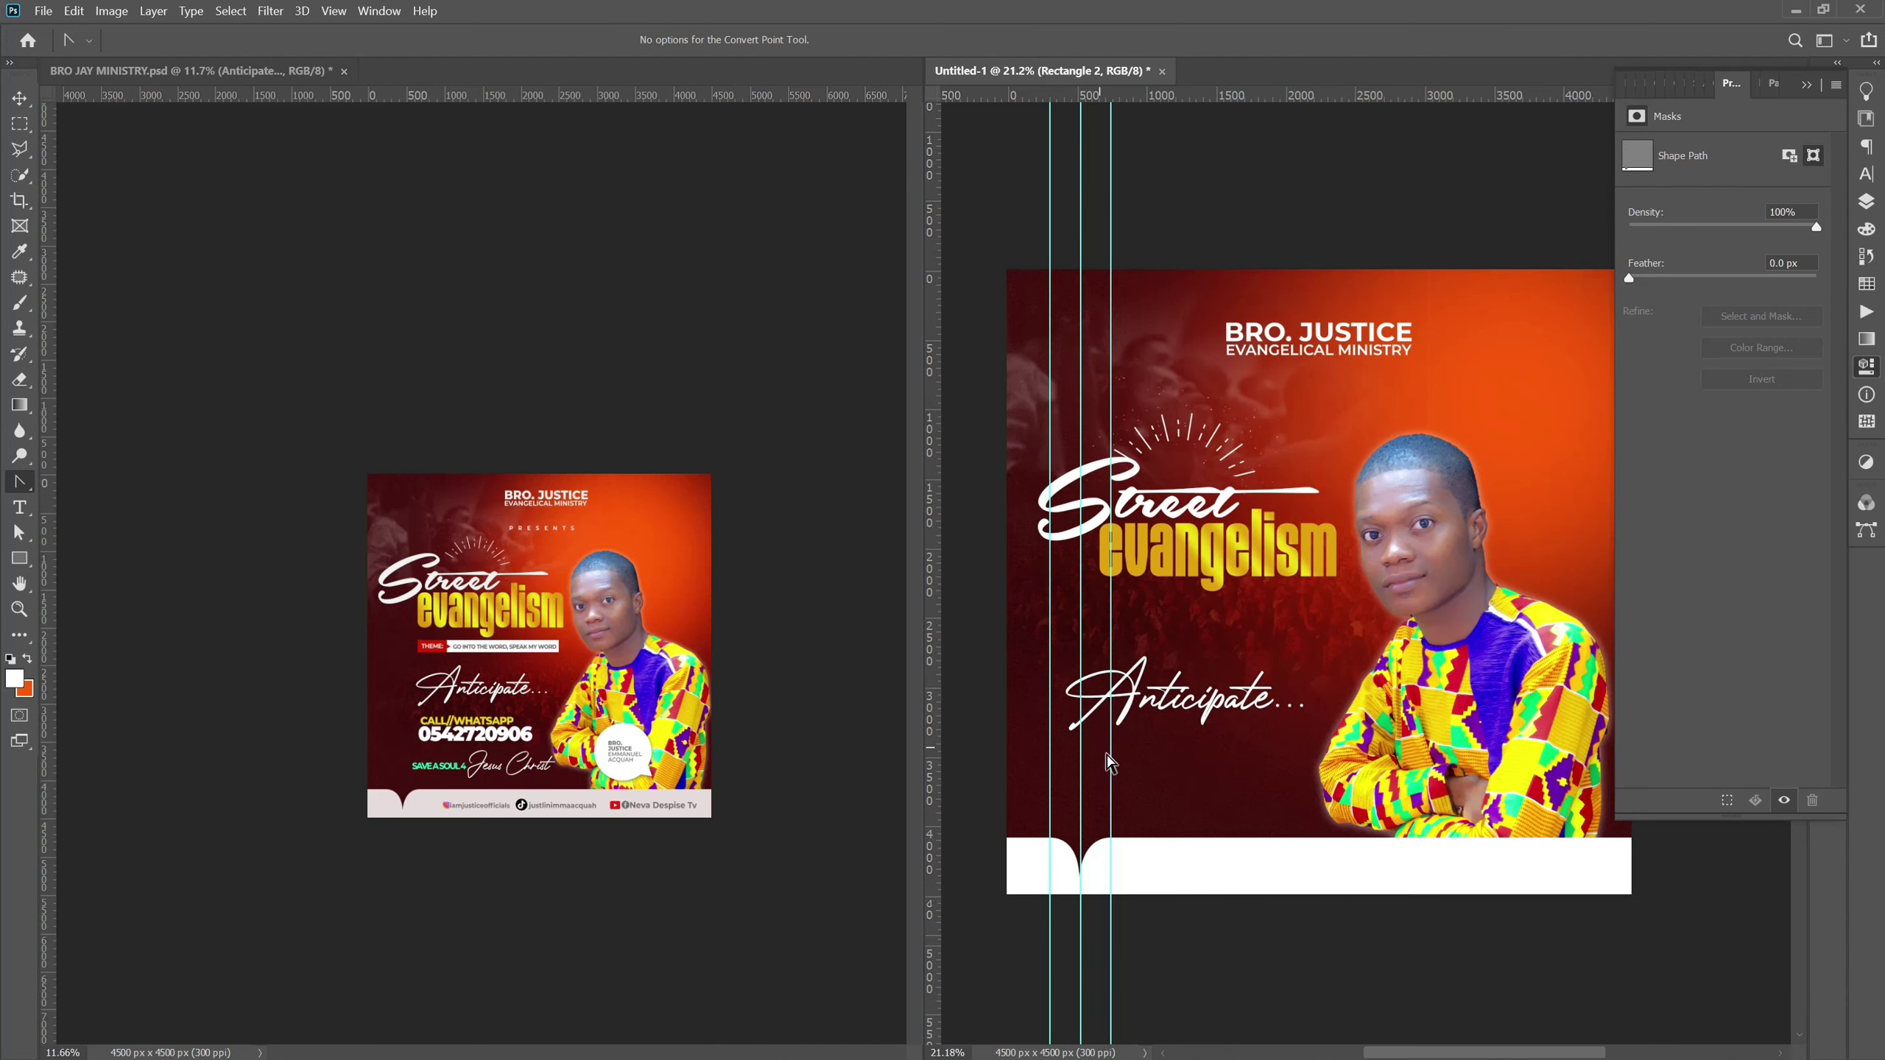
scroll(1181, 692, "up", 1)
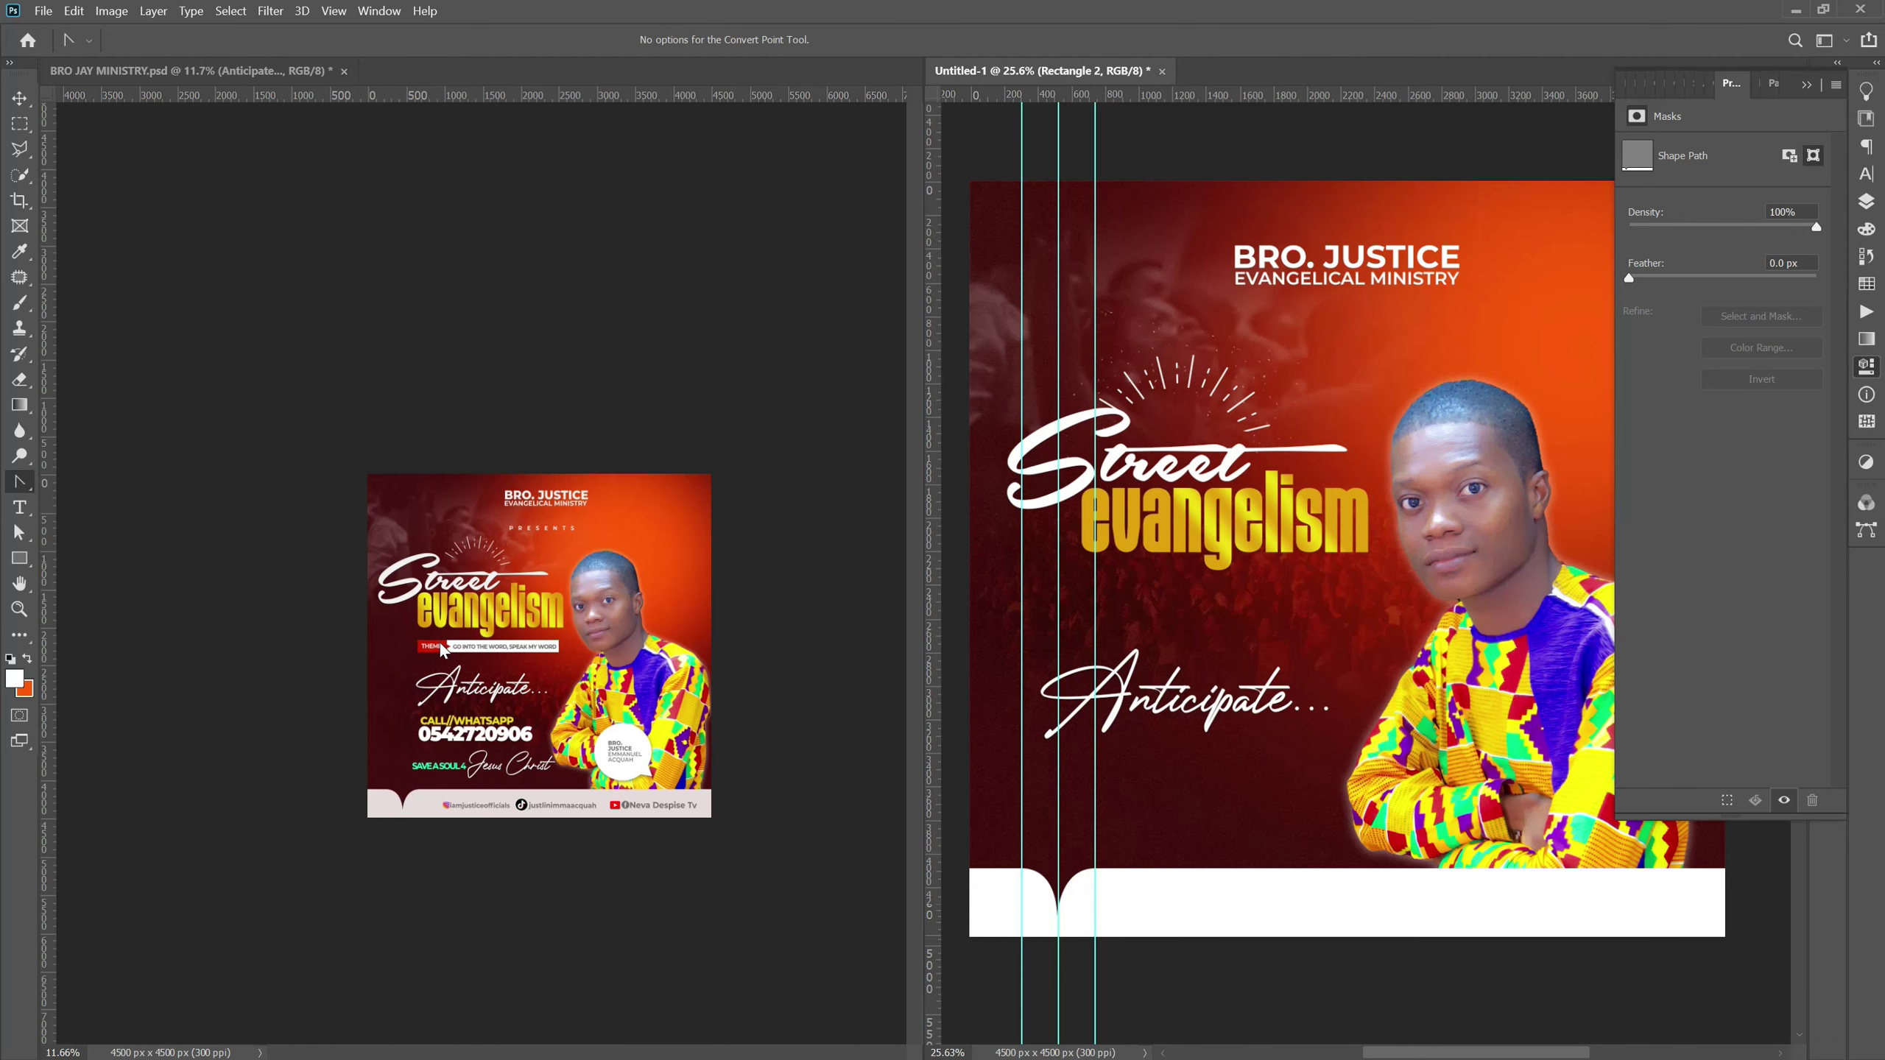
left_click(520, 746)
scroll(514, 742, "up", 3)
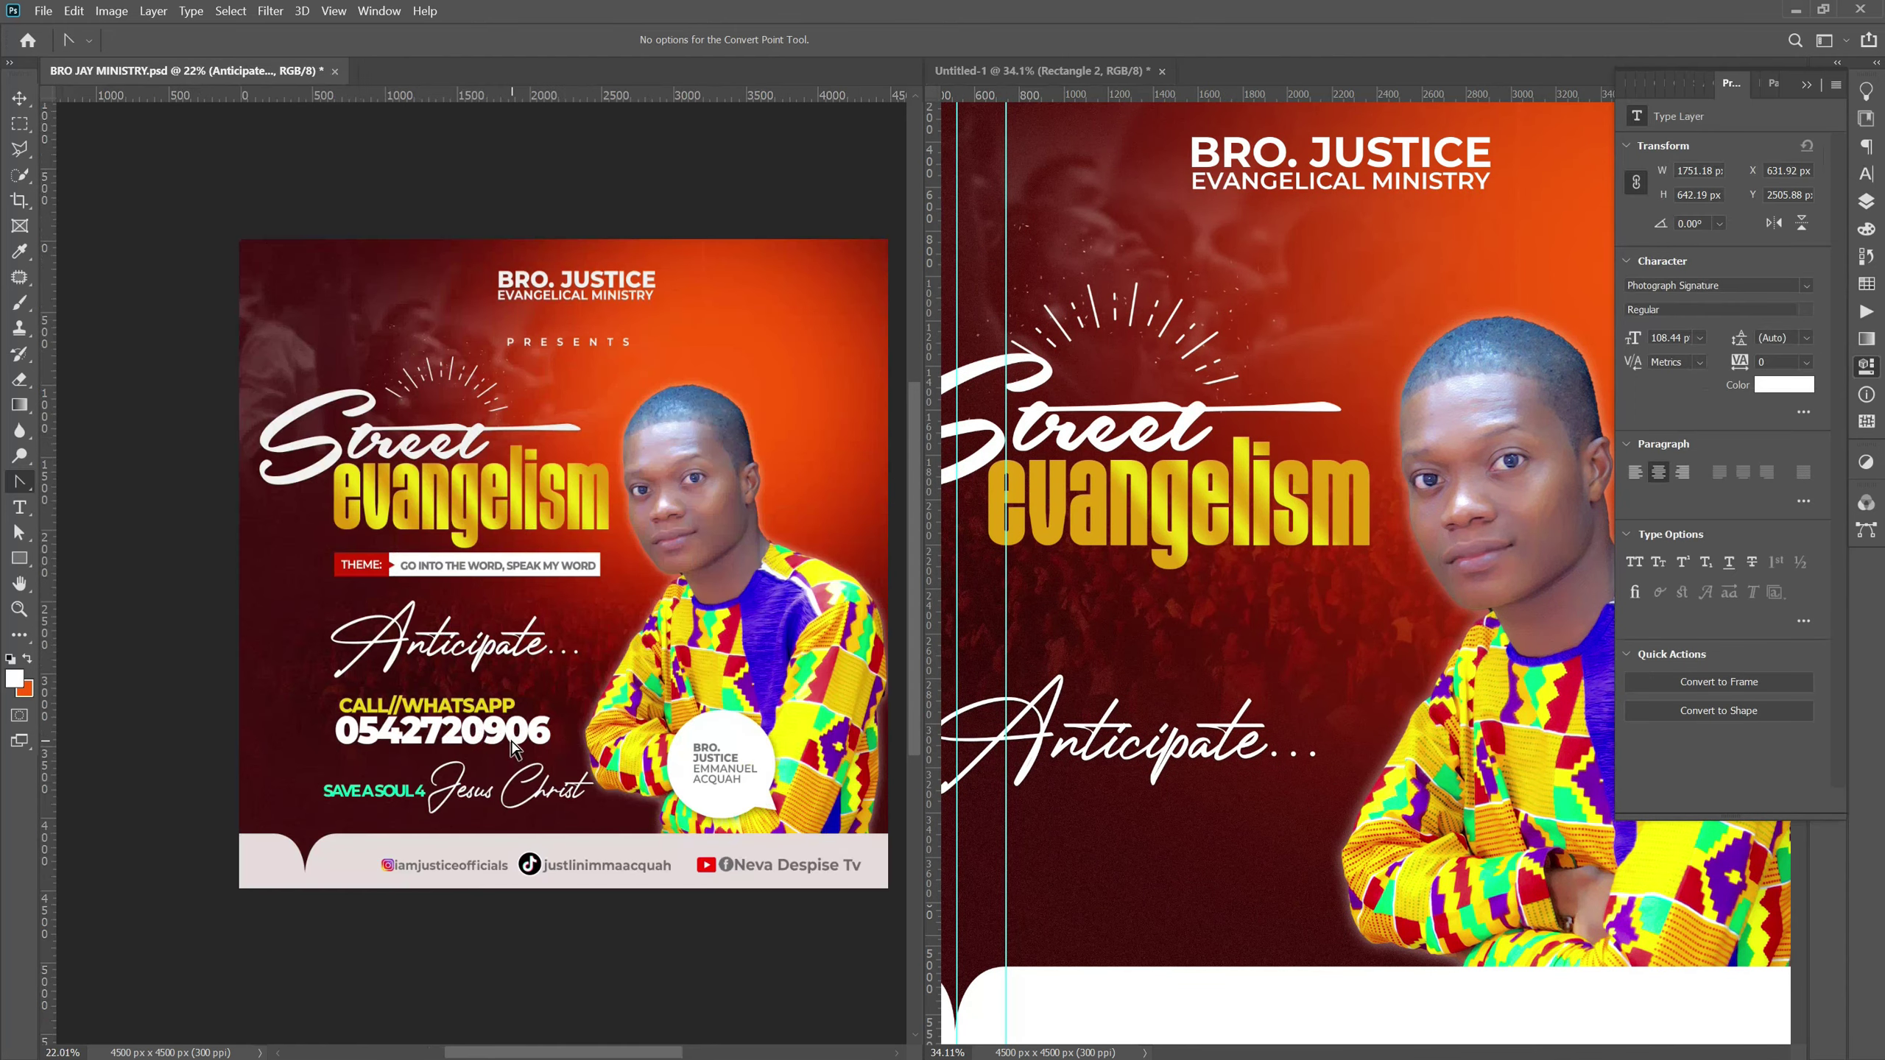
scroll(894, 698, "up", 1)
scroll(883, 700, "up", 1)
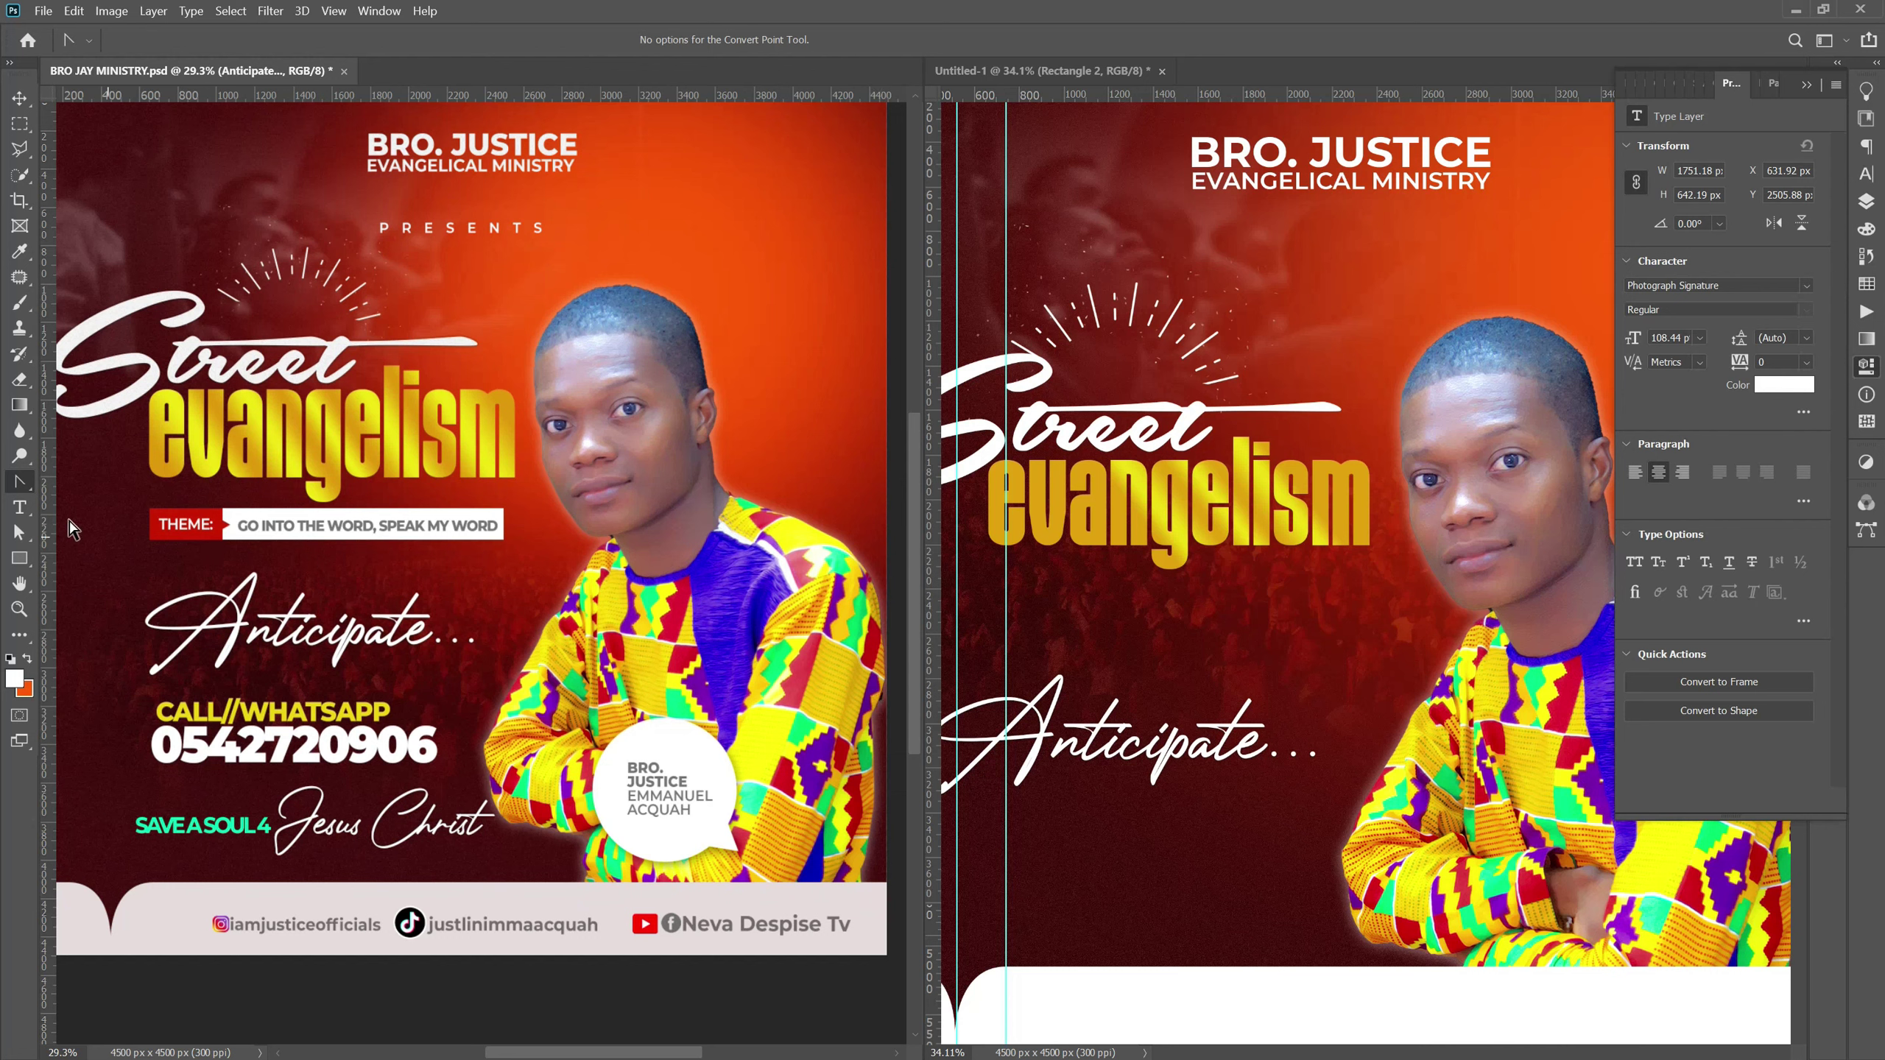
left_click(19, 558)
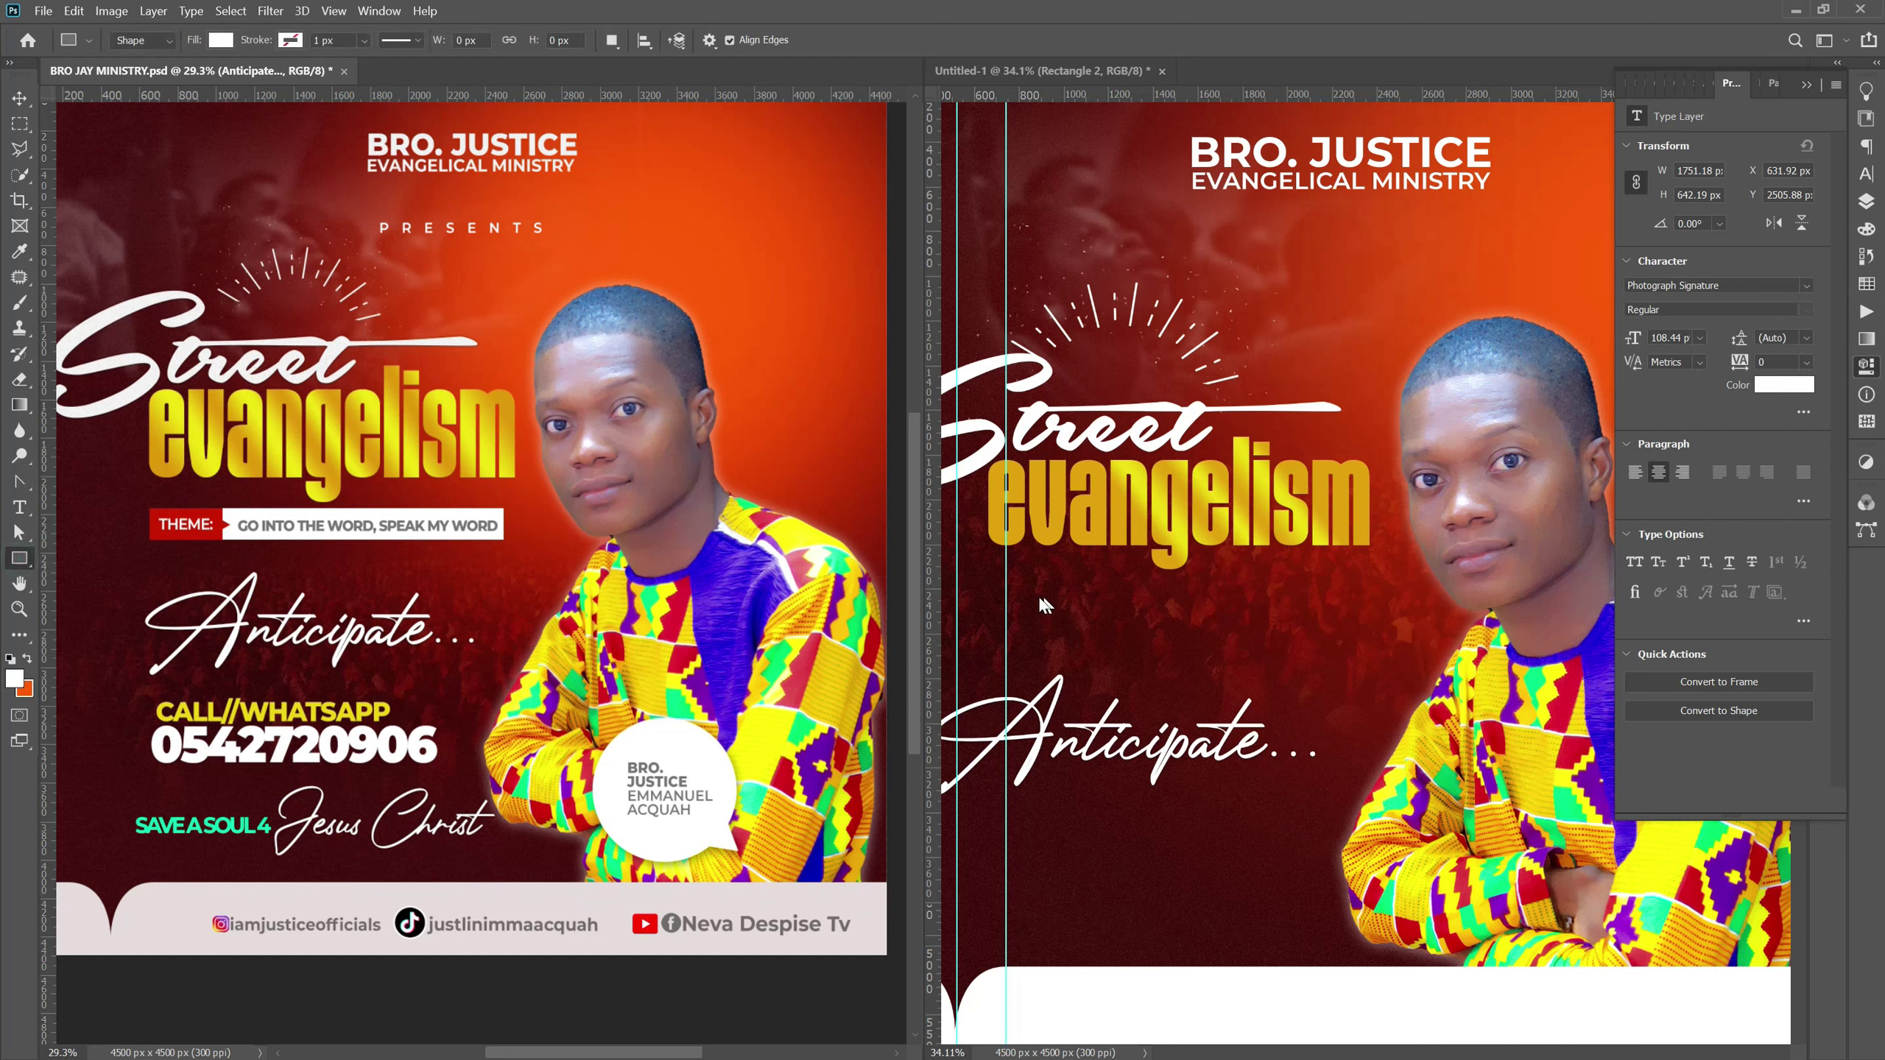
Draw a small rectangle (Rectangle 3) under the Evangelism title.
left_click(1000, 576)
left_click_drag(989, 568, 1106, 605)
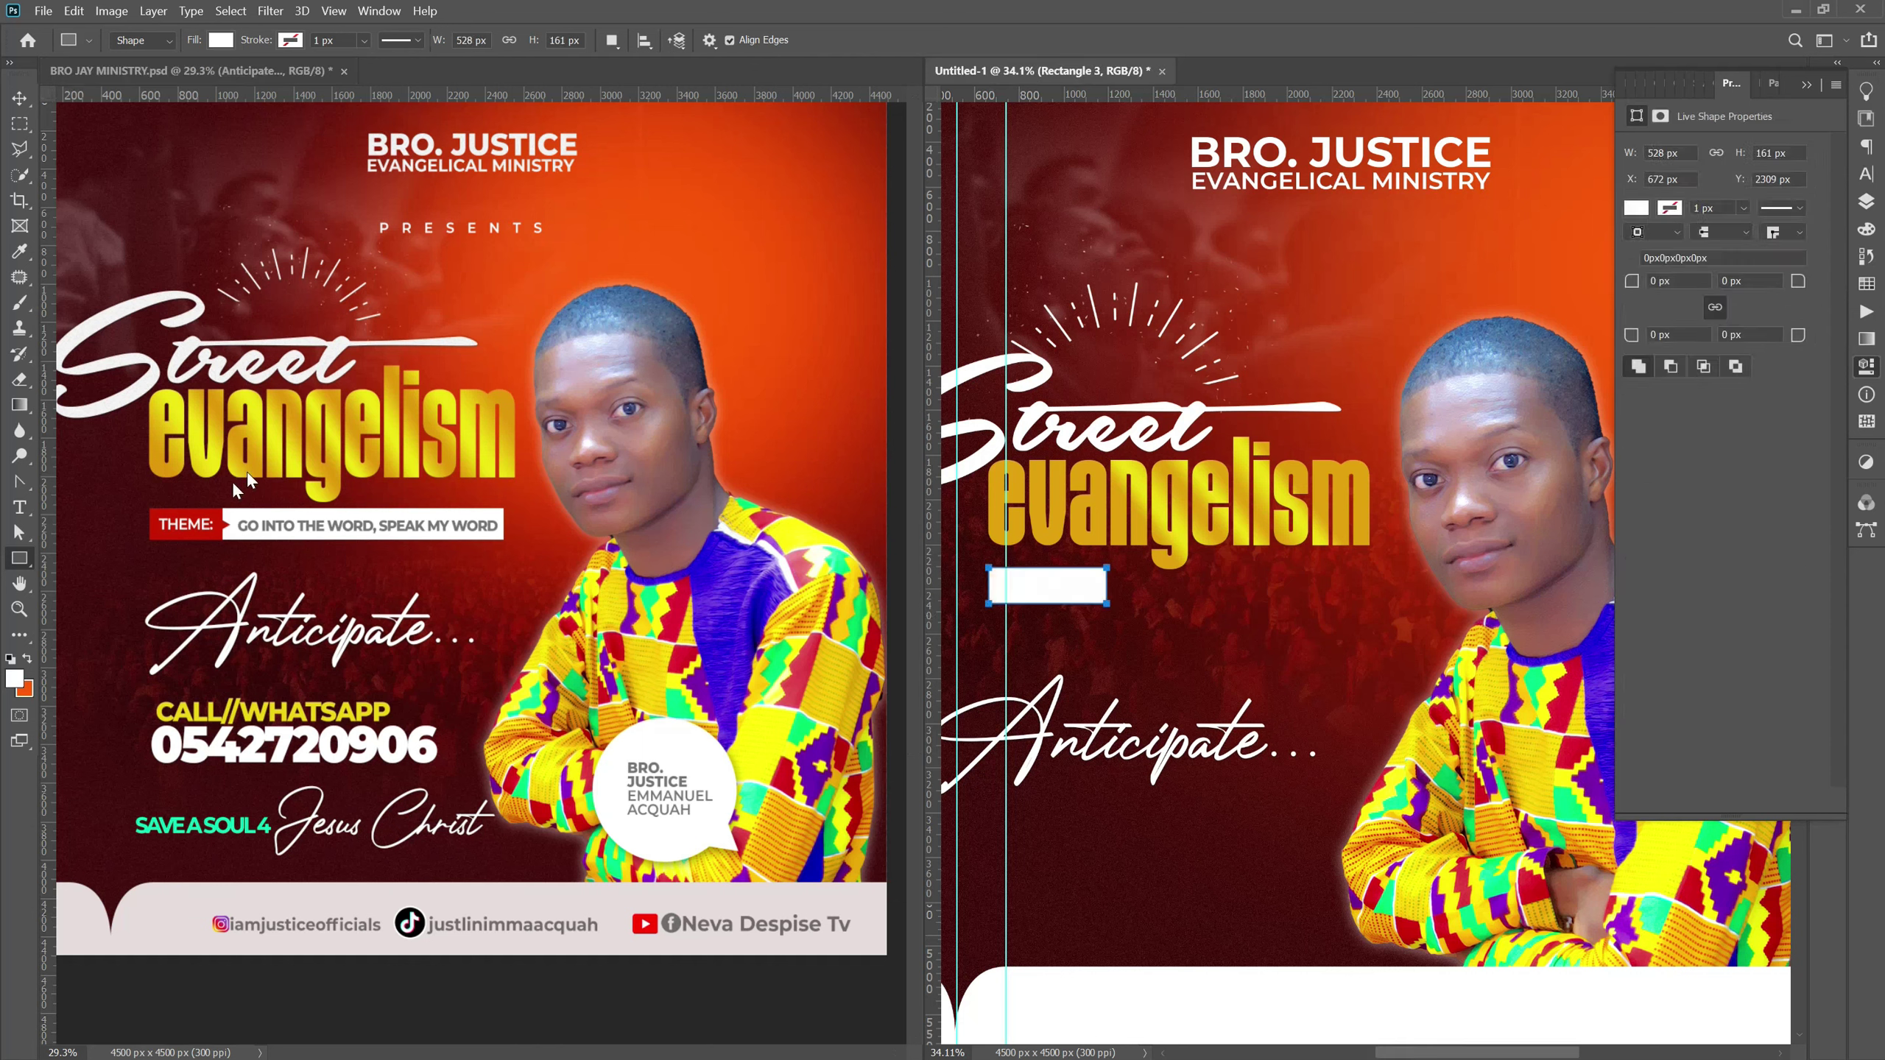
left_click(19, 97)
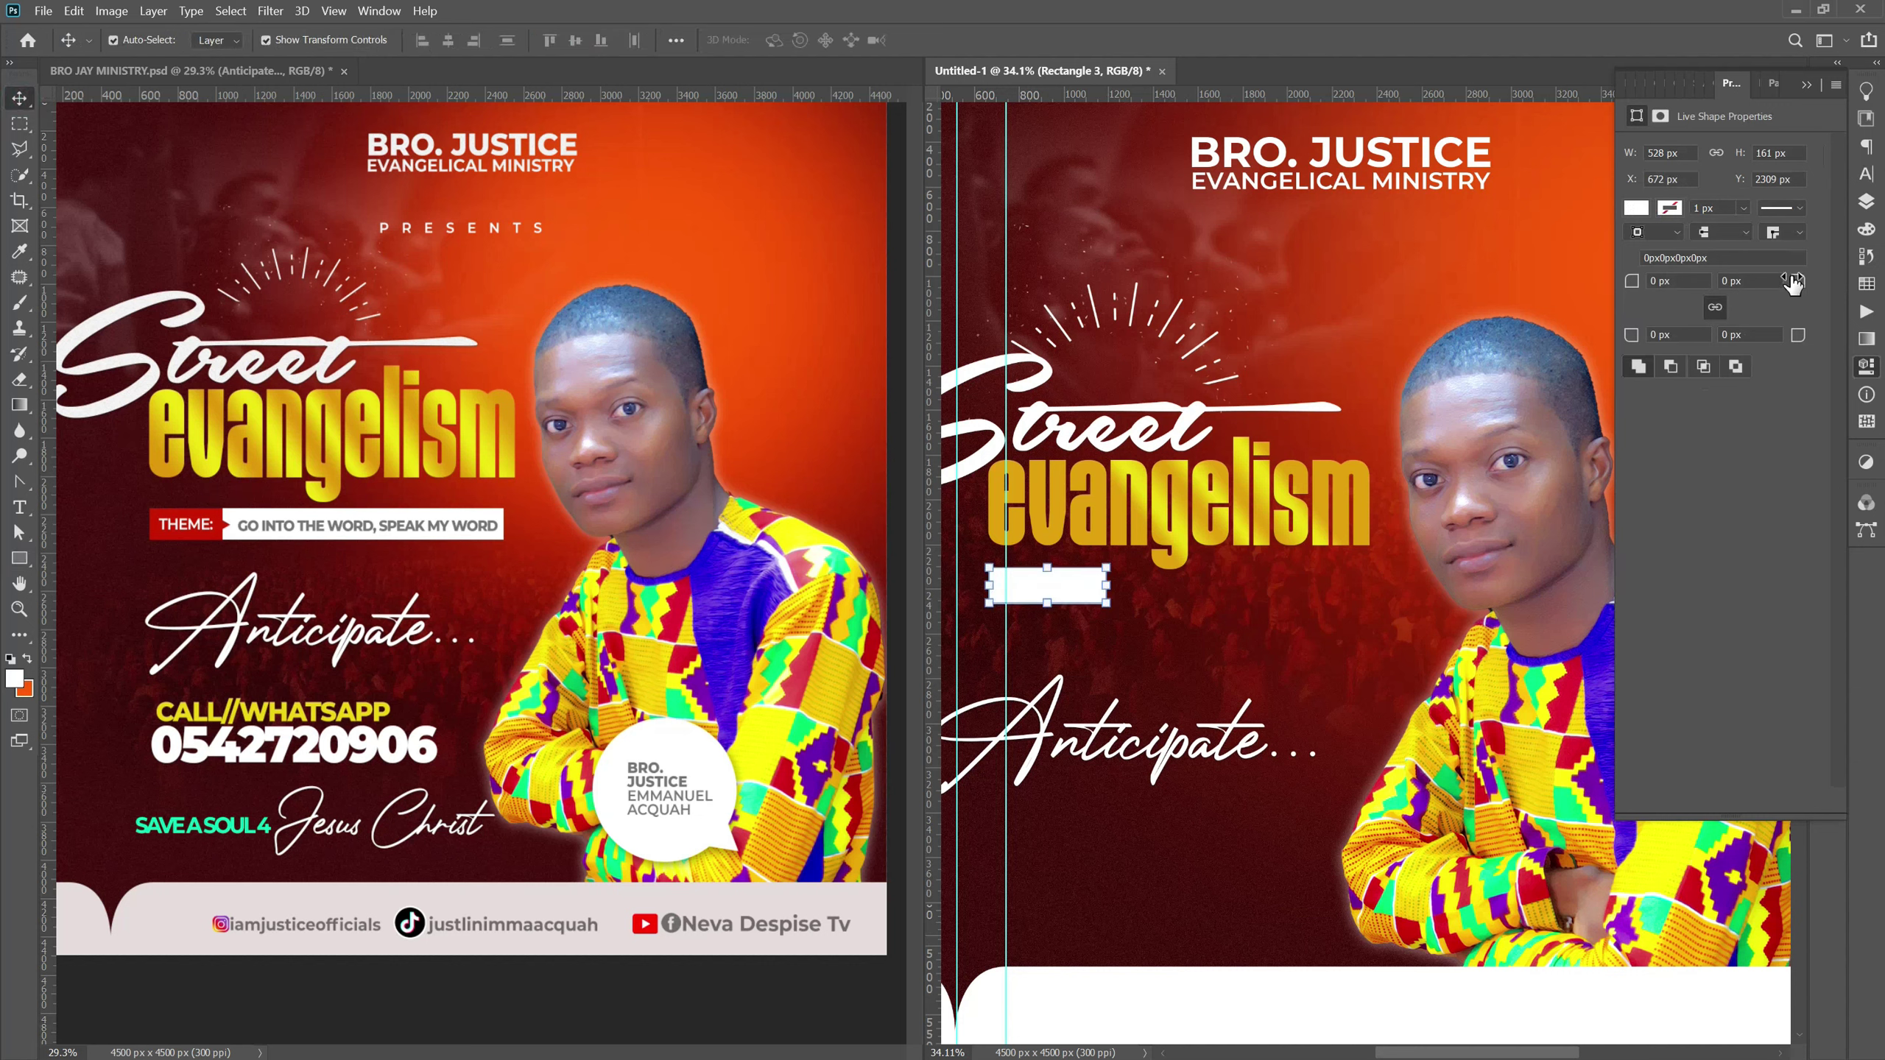
left_click(1866, 201)
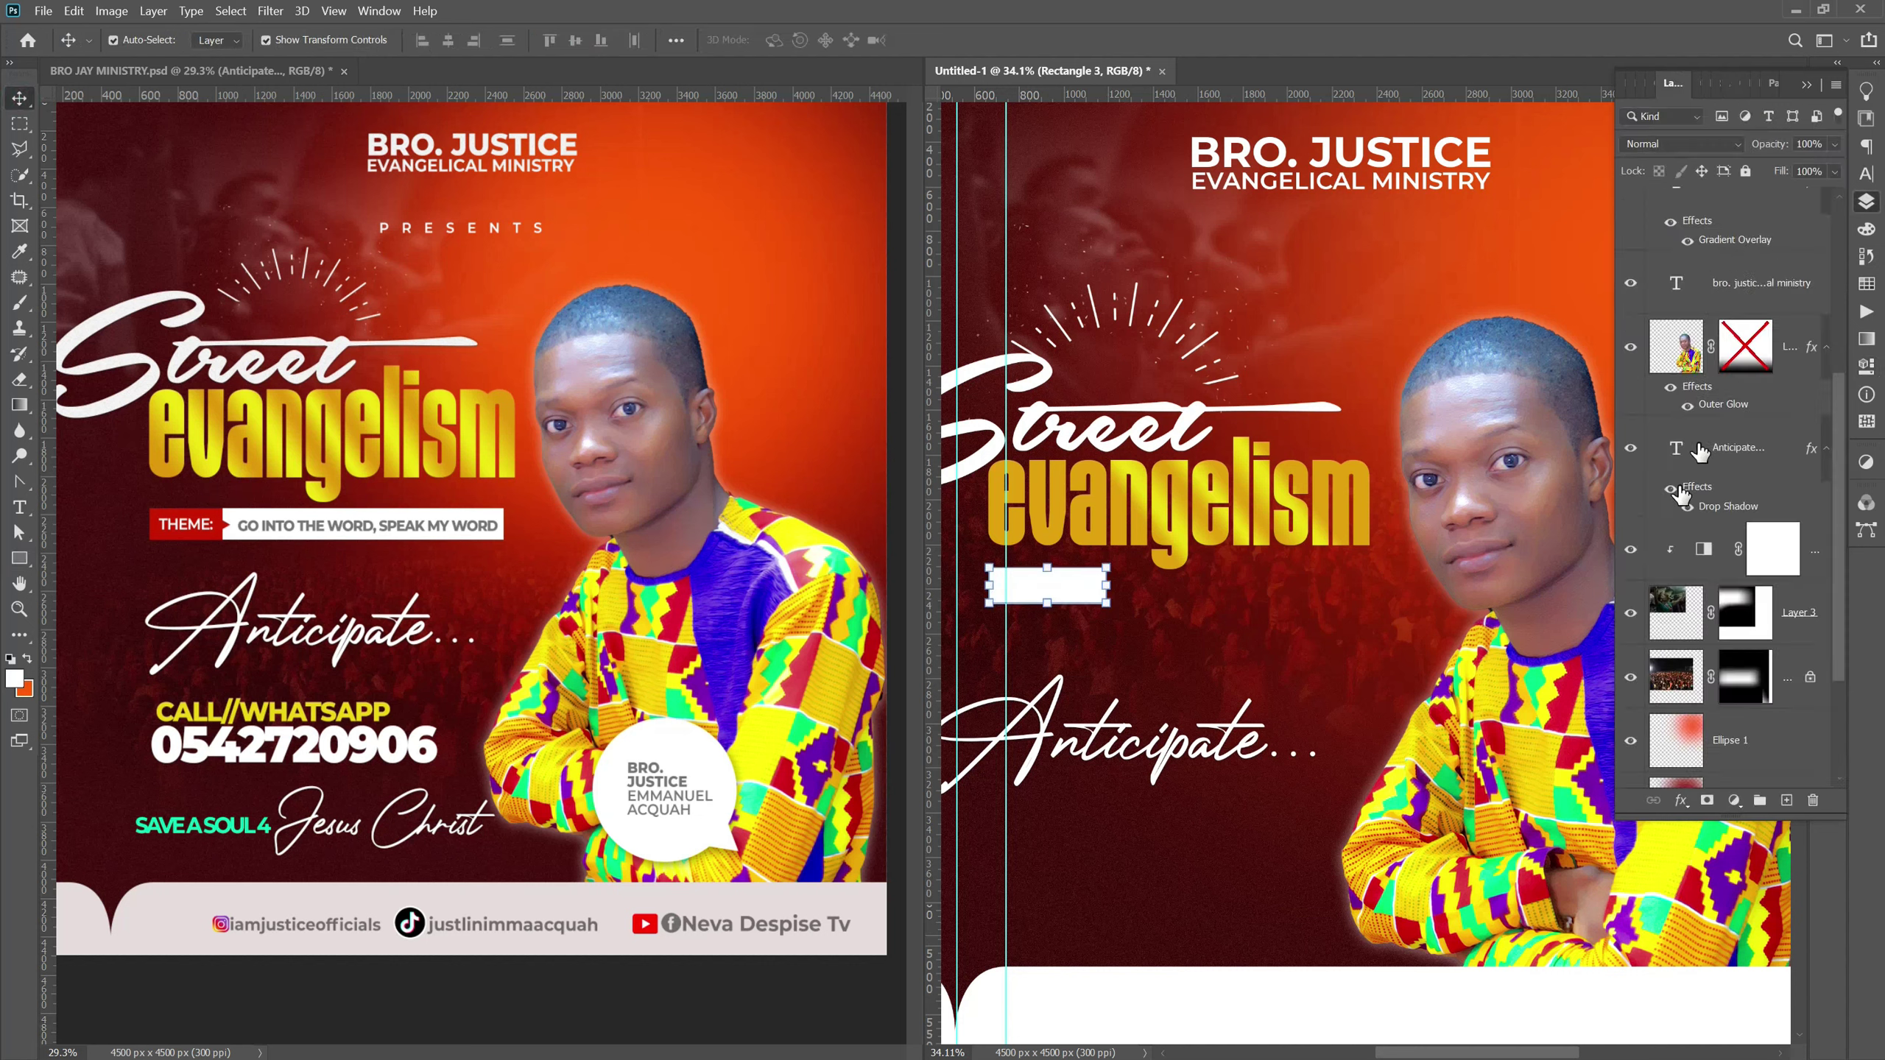
scroll(1770, 722, "down", 3)
scroll(1744, 594, "up", 5)
scroll(1728, 371, "up", 5)
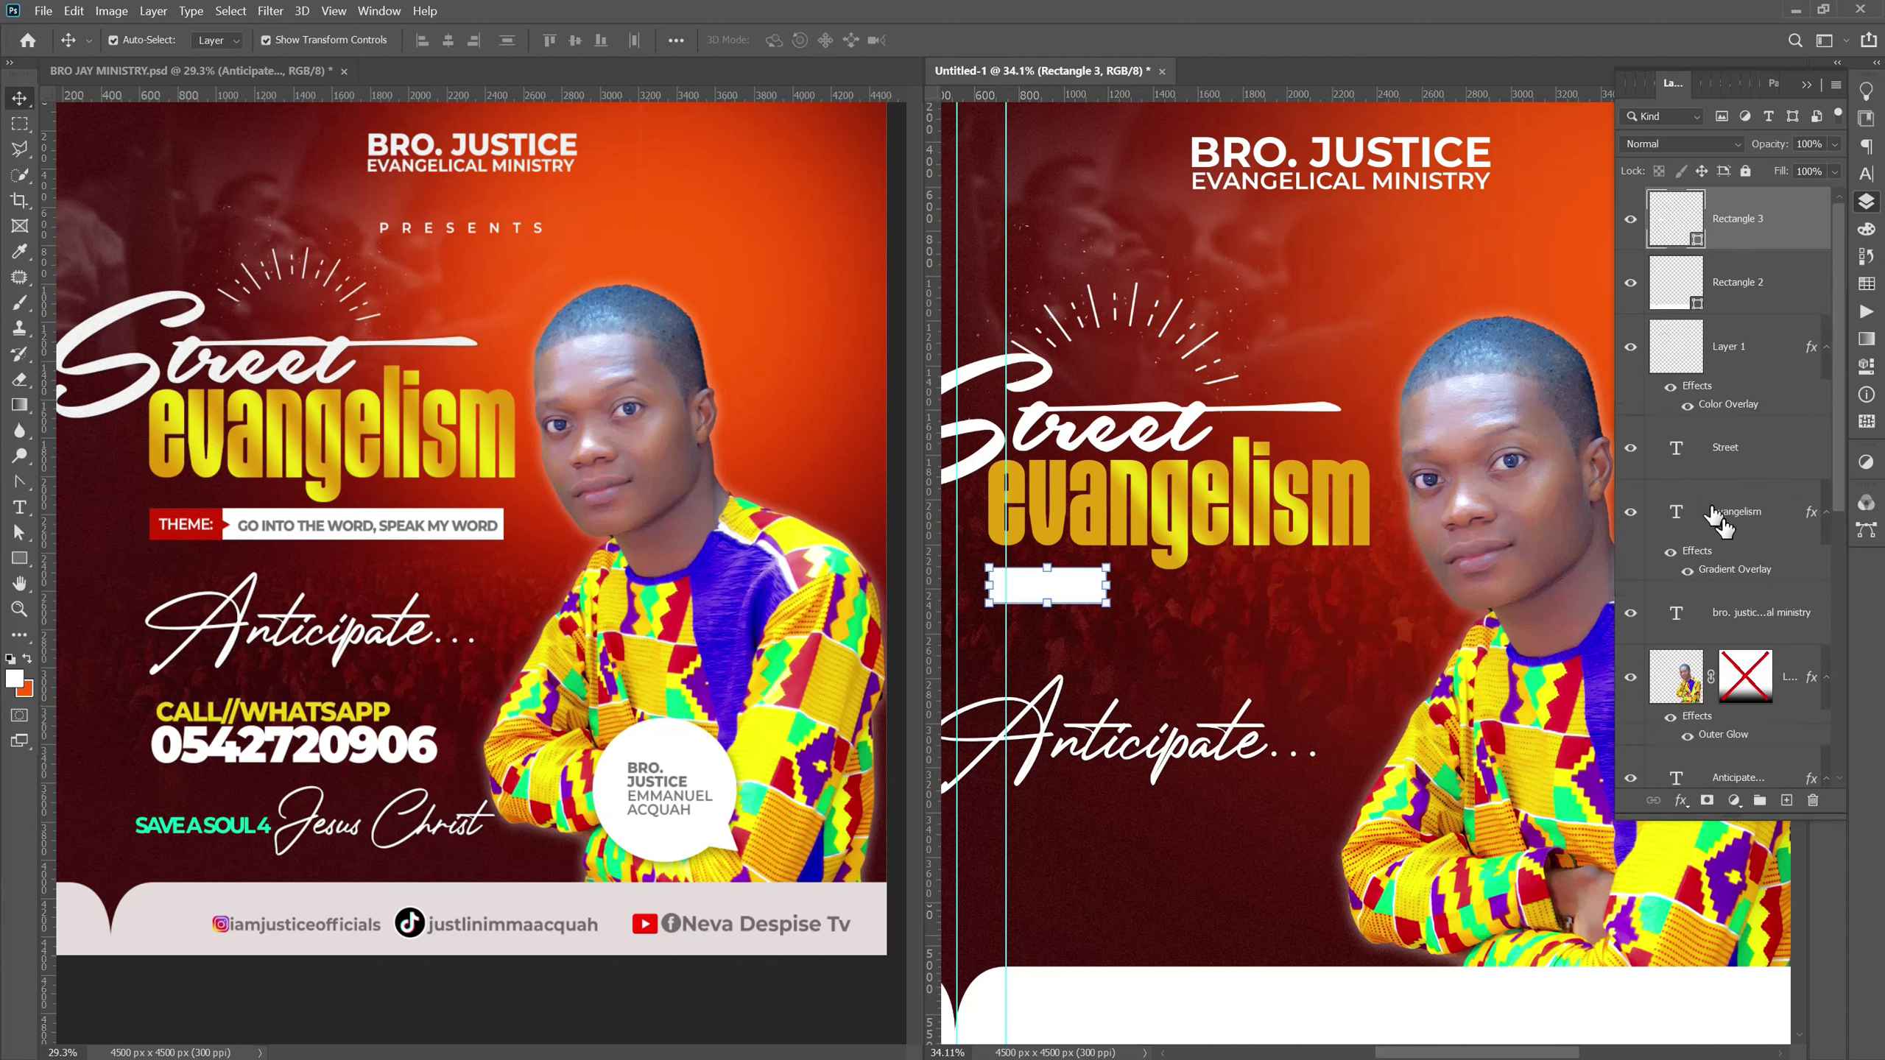
scroll(1284, 731, "down", 2)
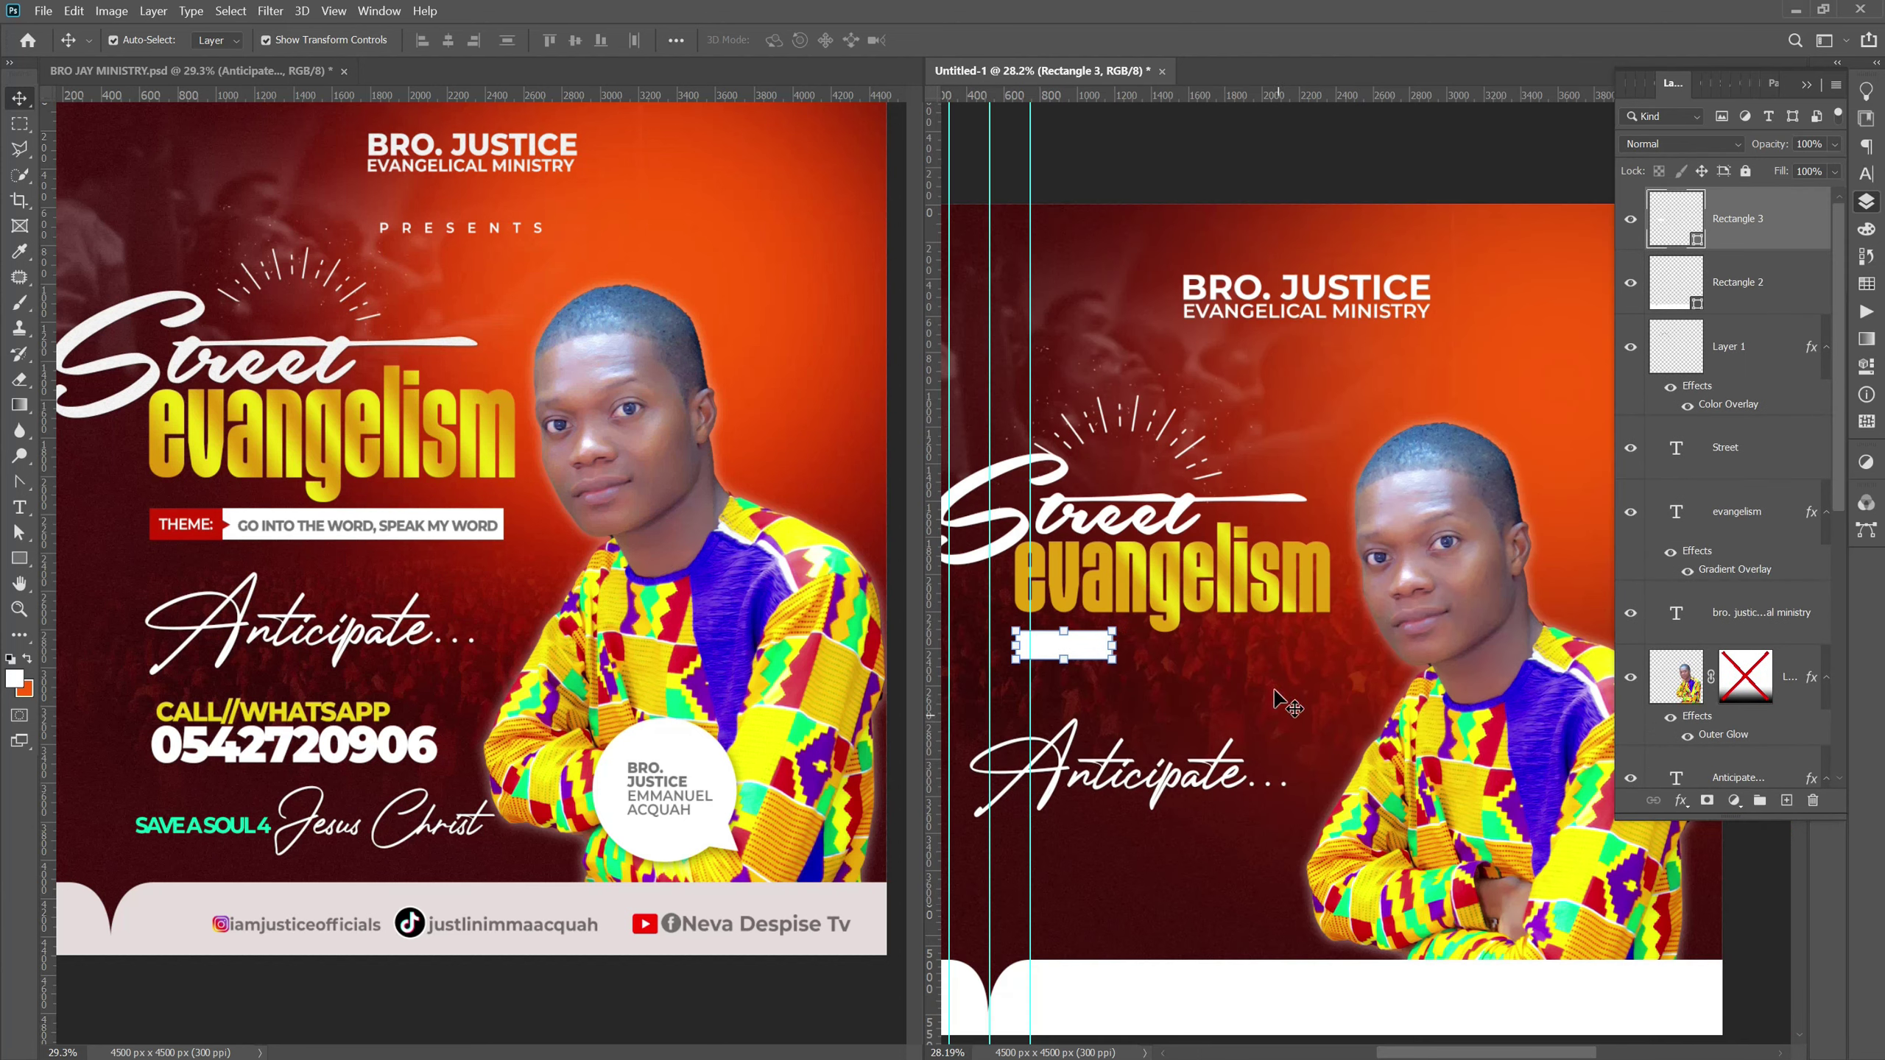
Fill Rectangle 3 with the reference THEME red #cc1a00, then lower and heighten it.
double_click(1696, 240)
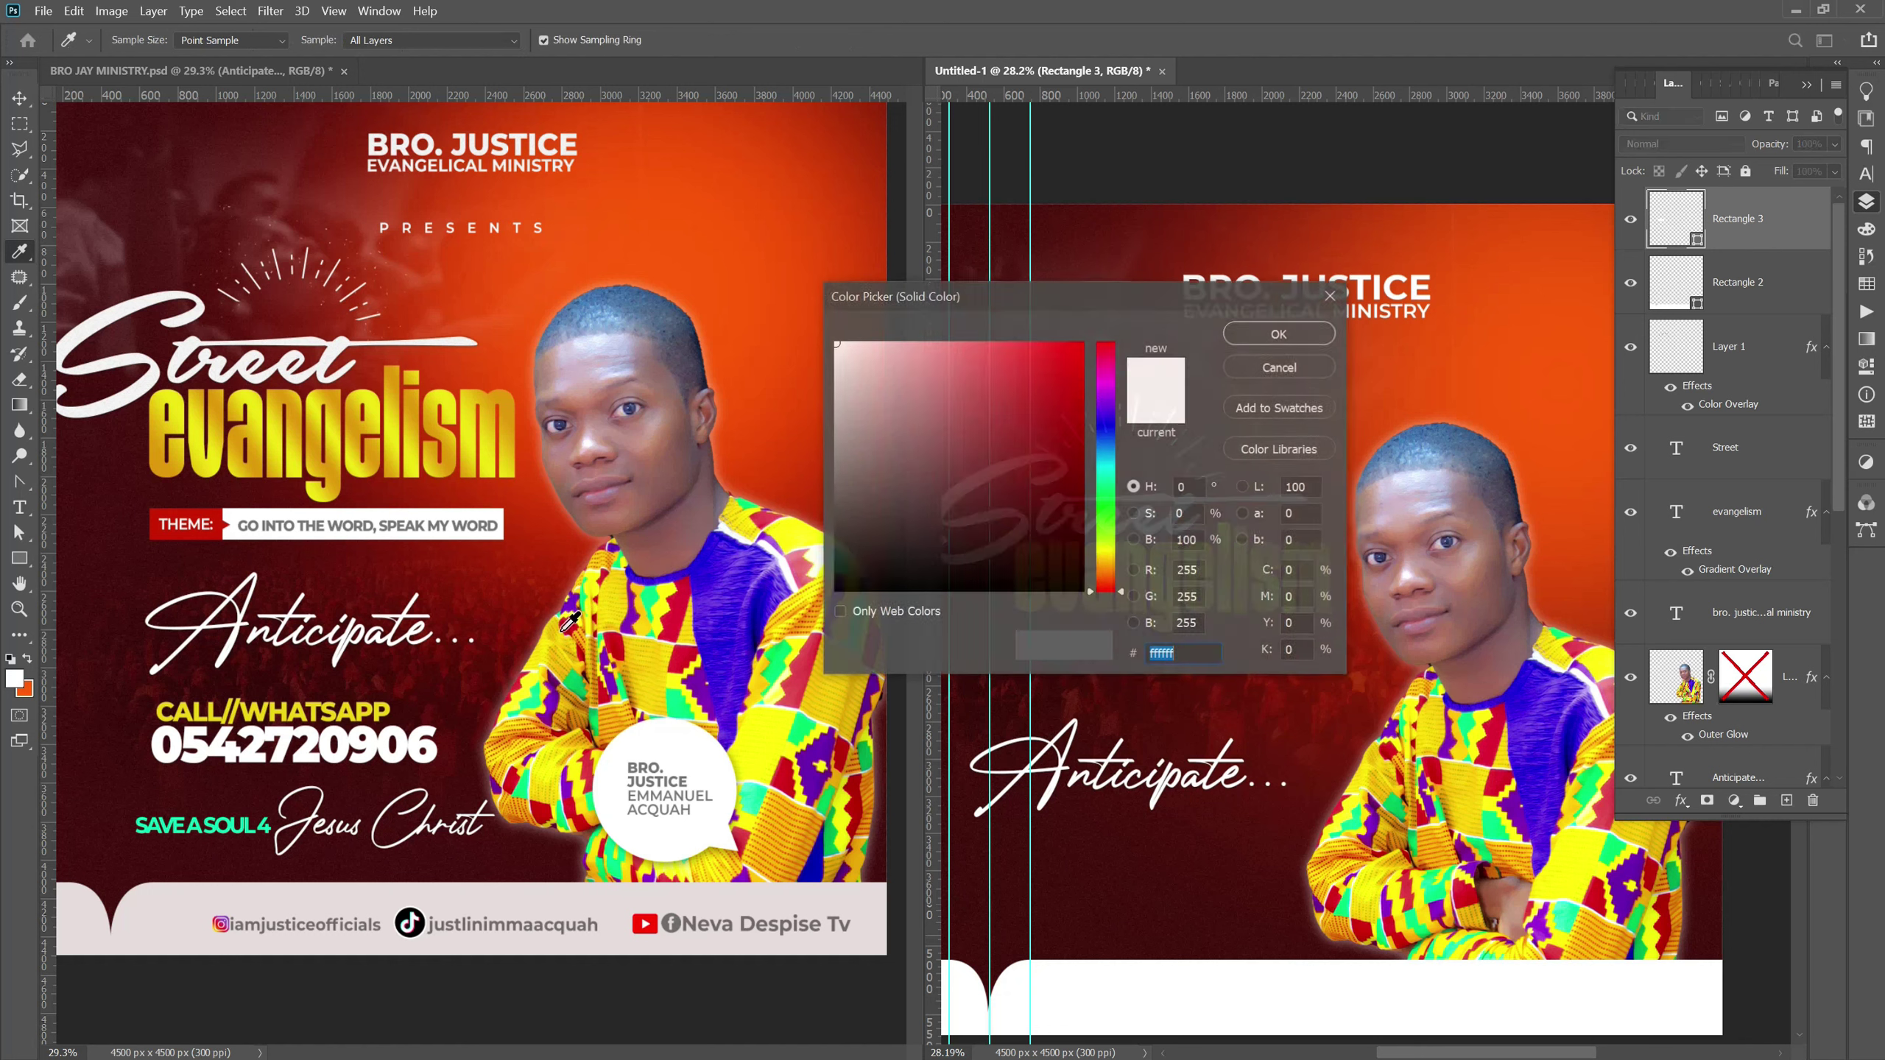
left_click(157, 531)
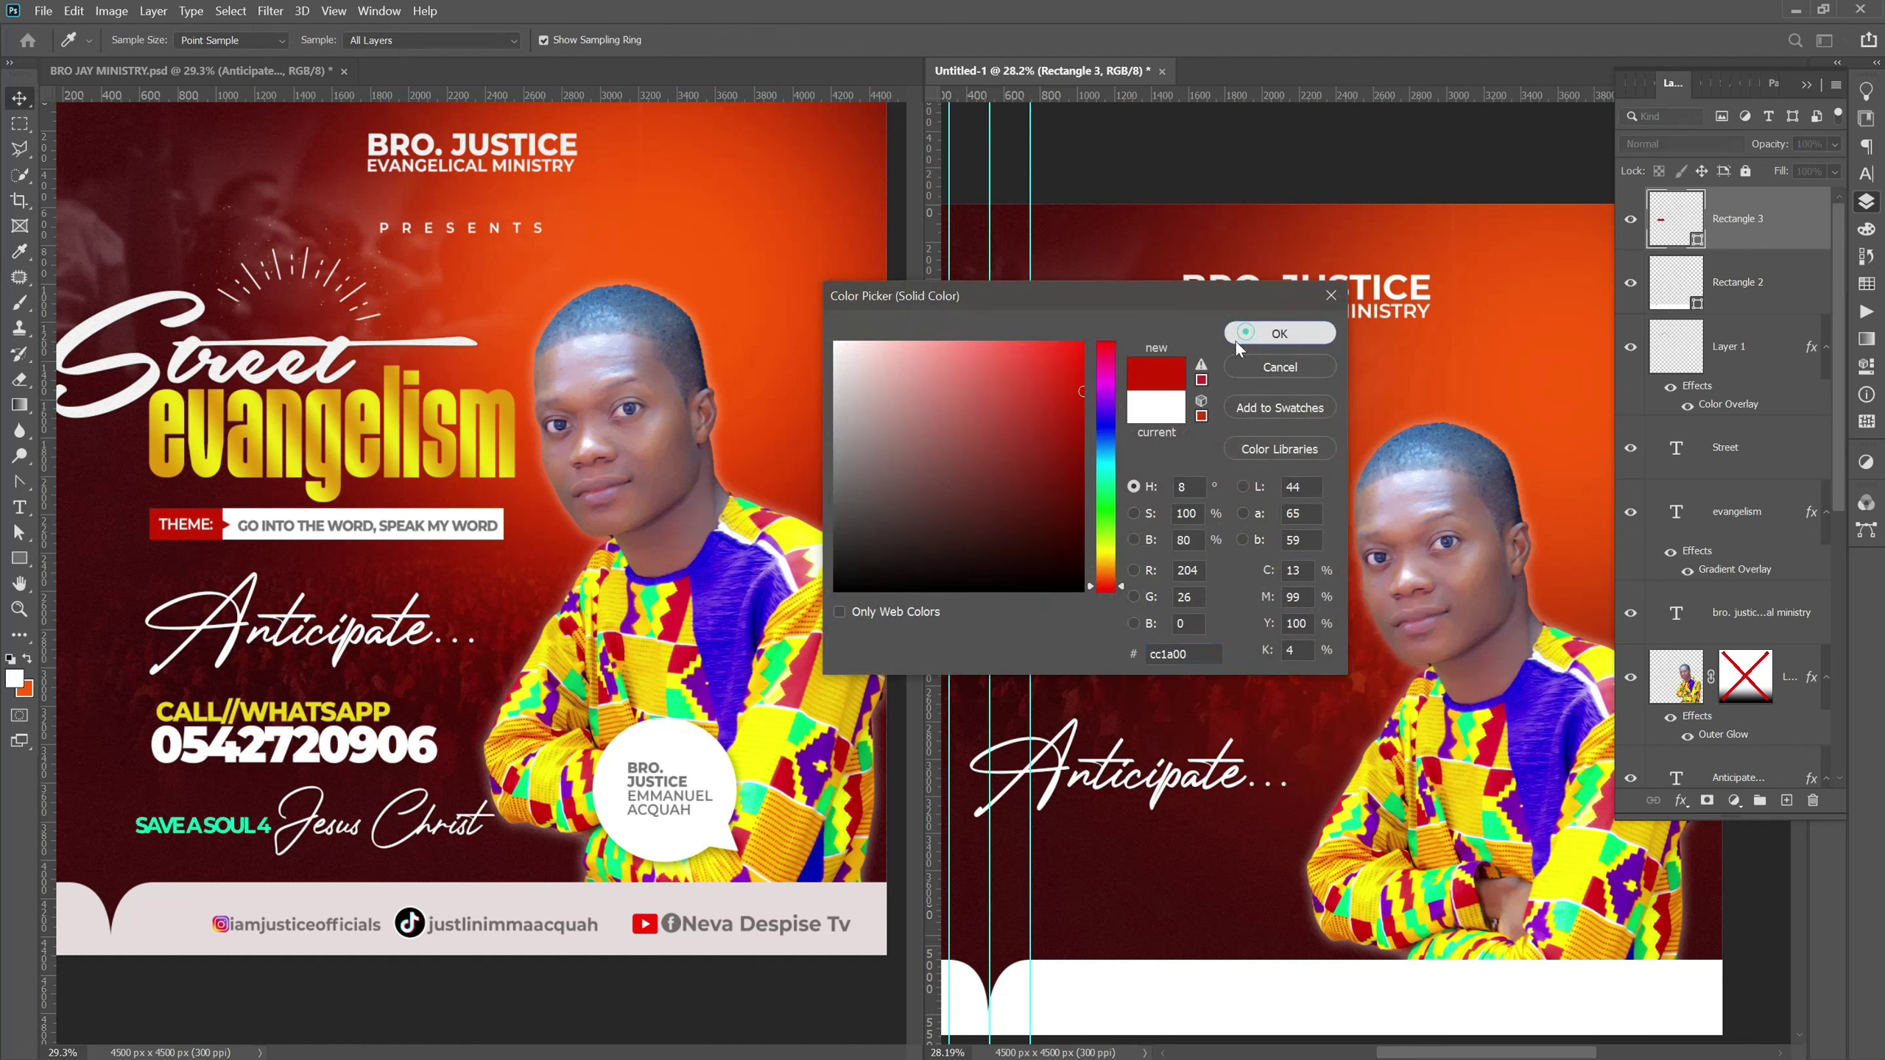
left_click(1254, 335)
left_click_drag(1076, 655, 1075, 669)
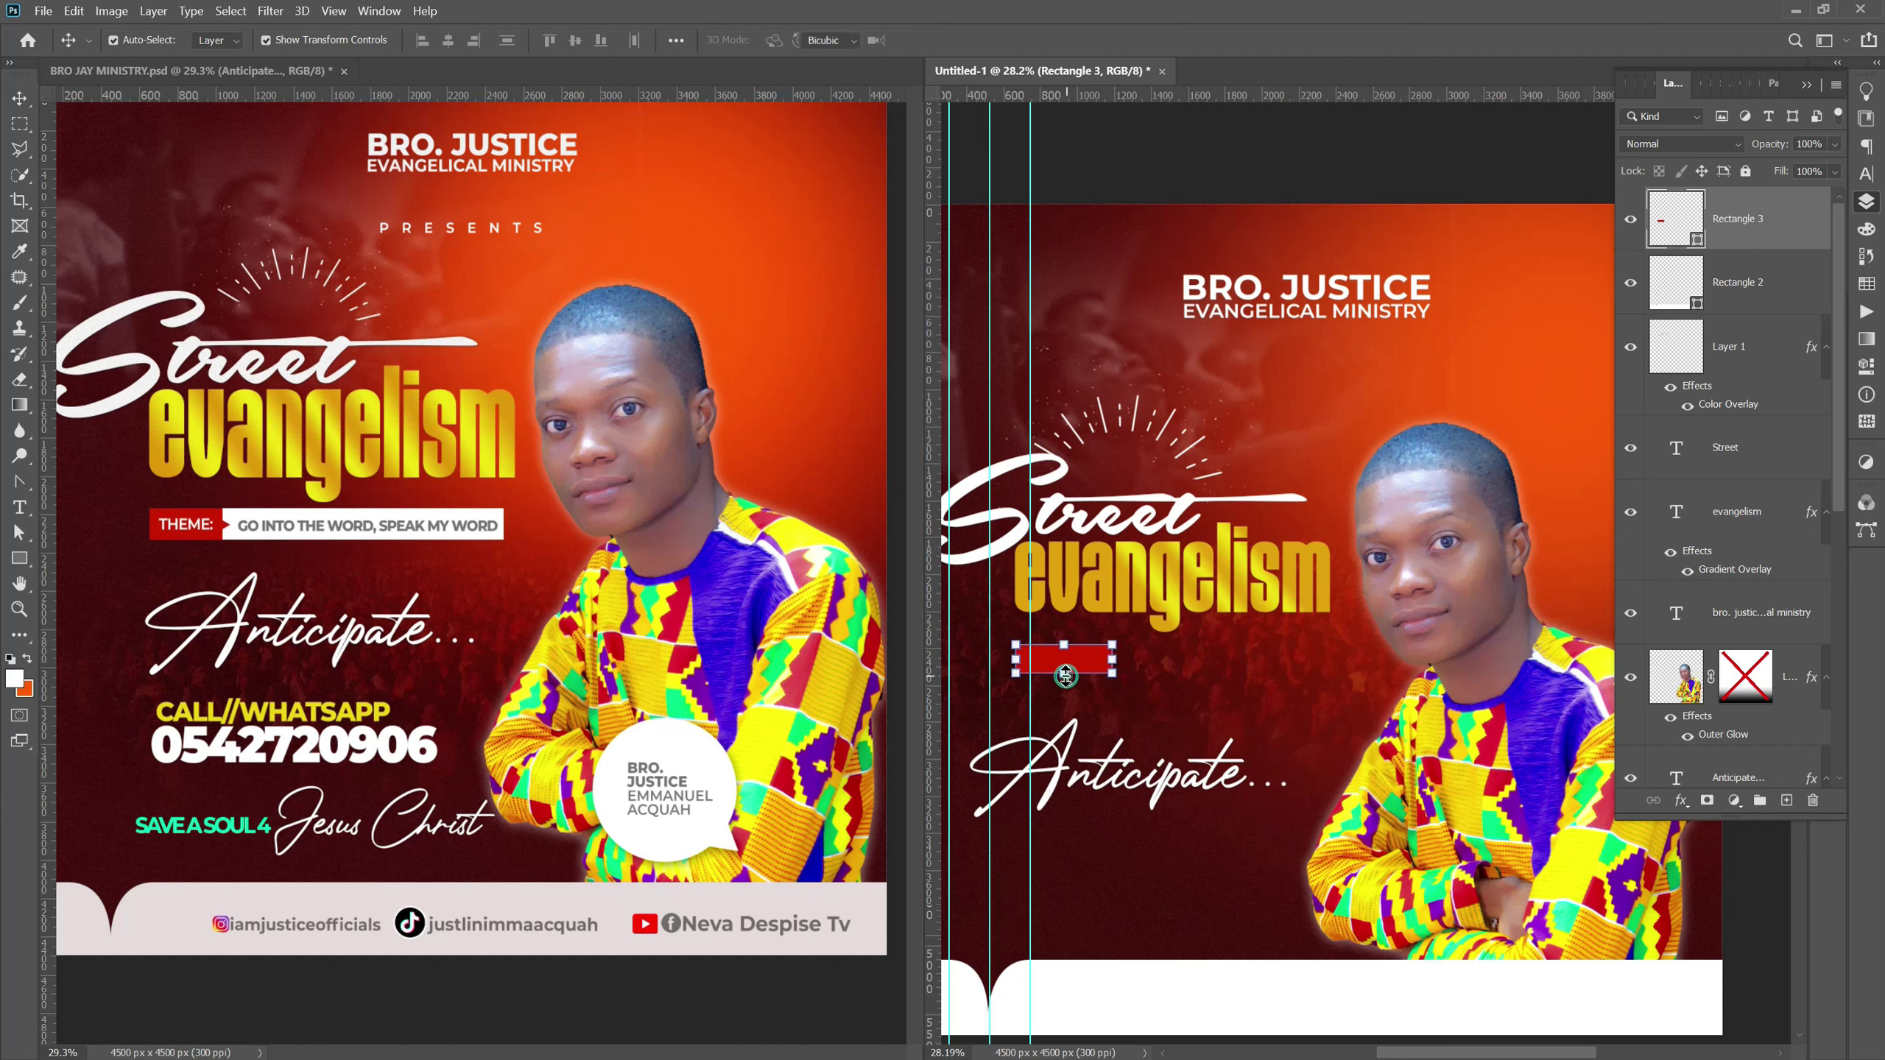
left_click_drag(1064, 675, 1057, 682)
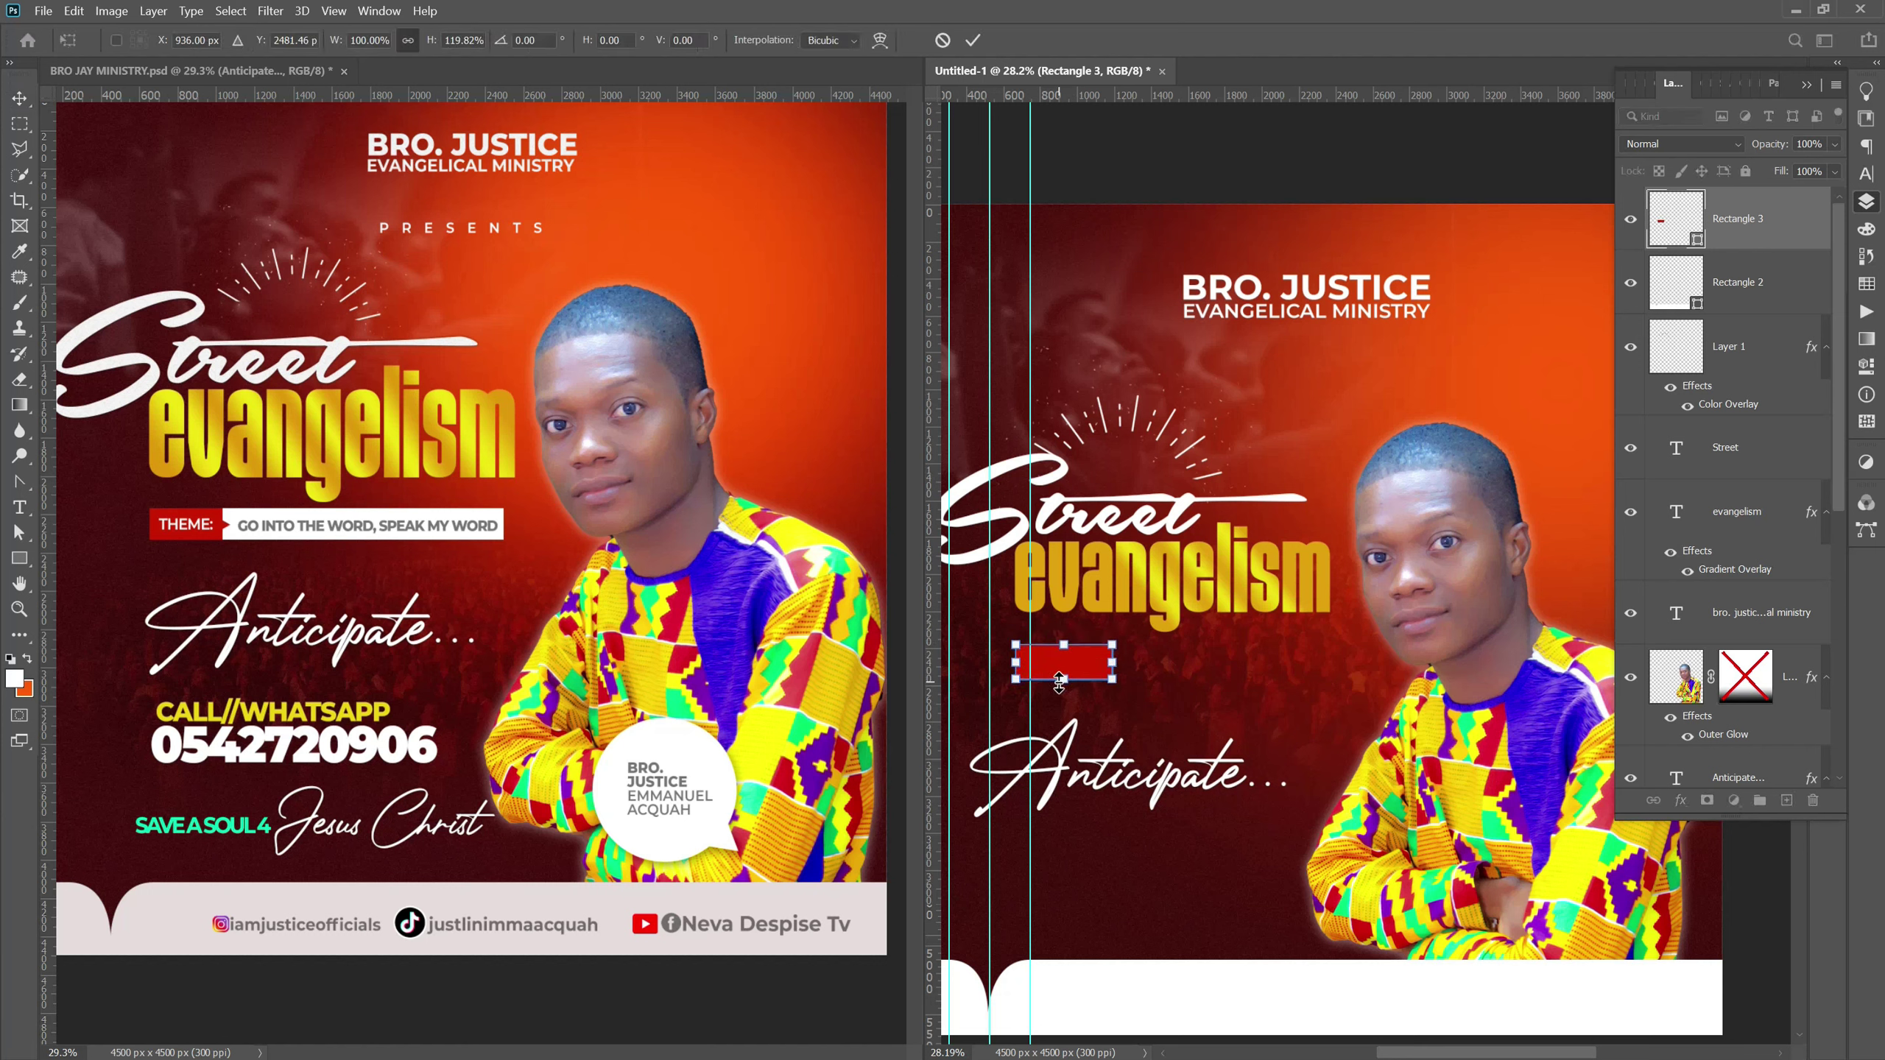
Duplicate the red bar and stretch the copy into a long bar to the right.
key("Return")
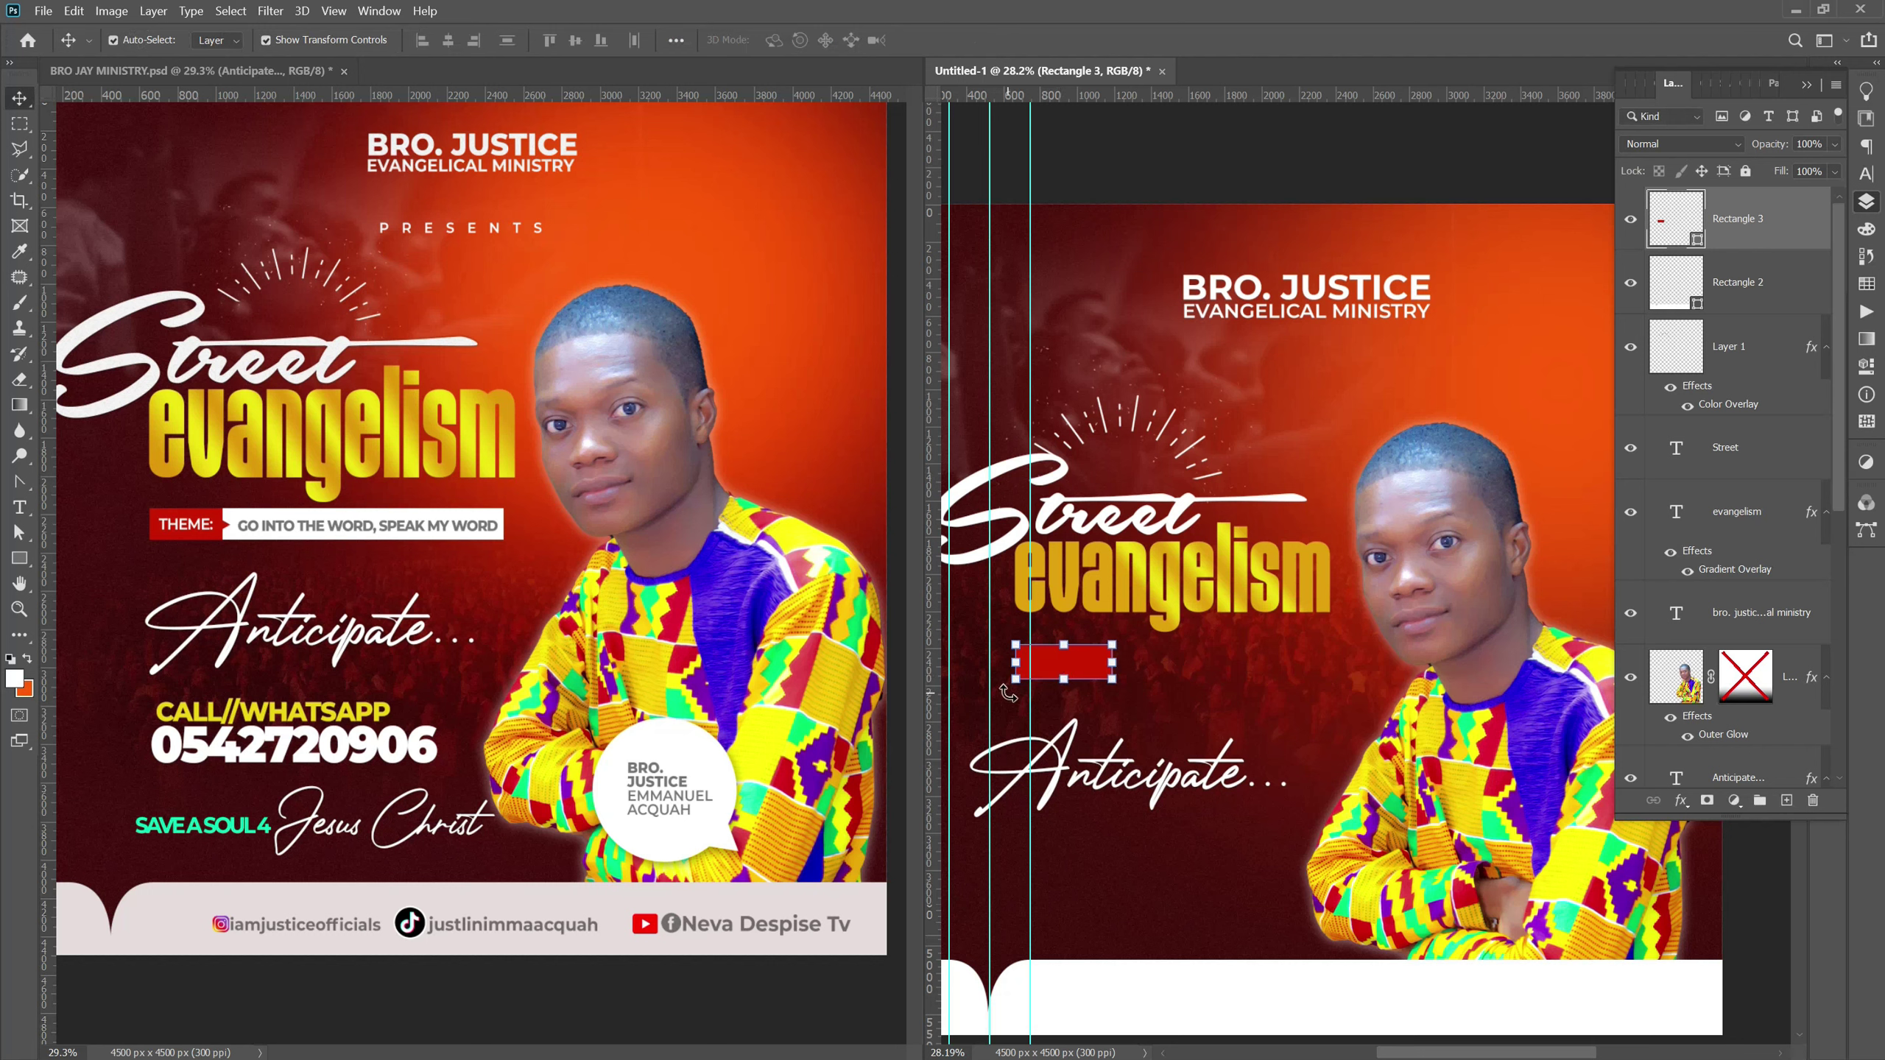
left_click_drag(1008, 693, 1014, 700)
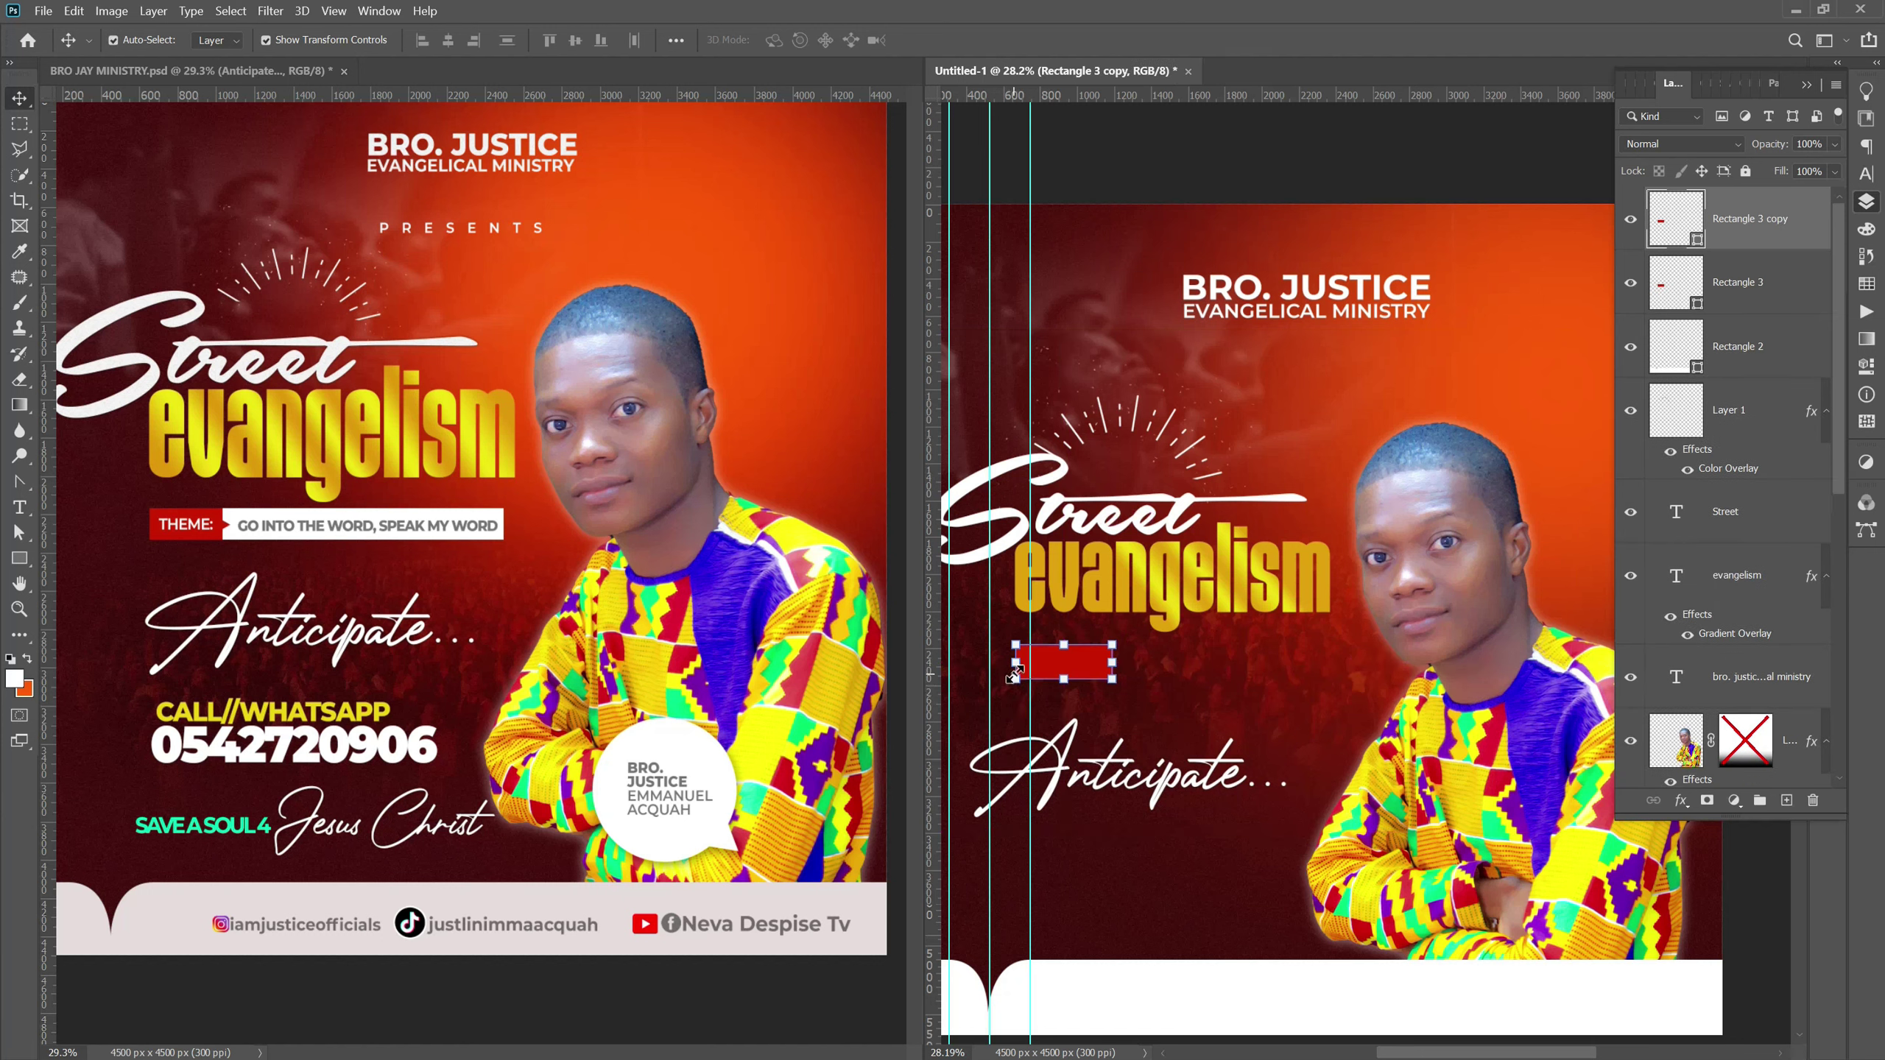
left_click_drag(1012, 659, 1331, 659)
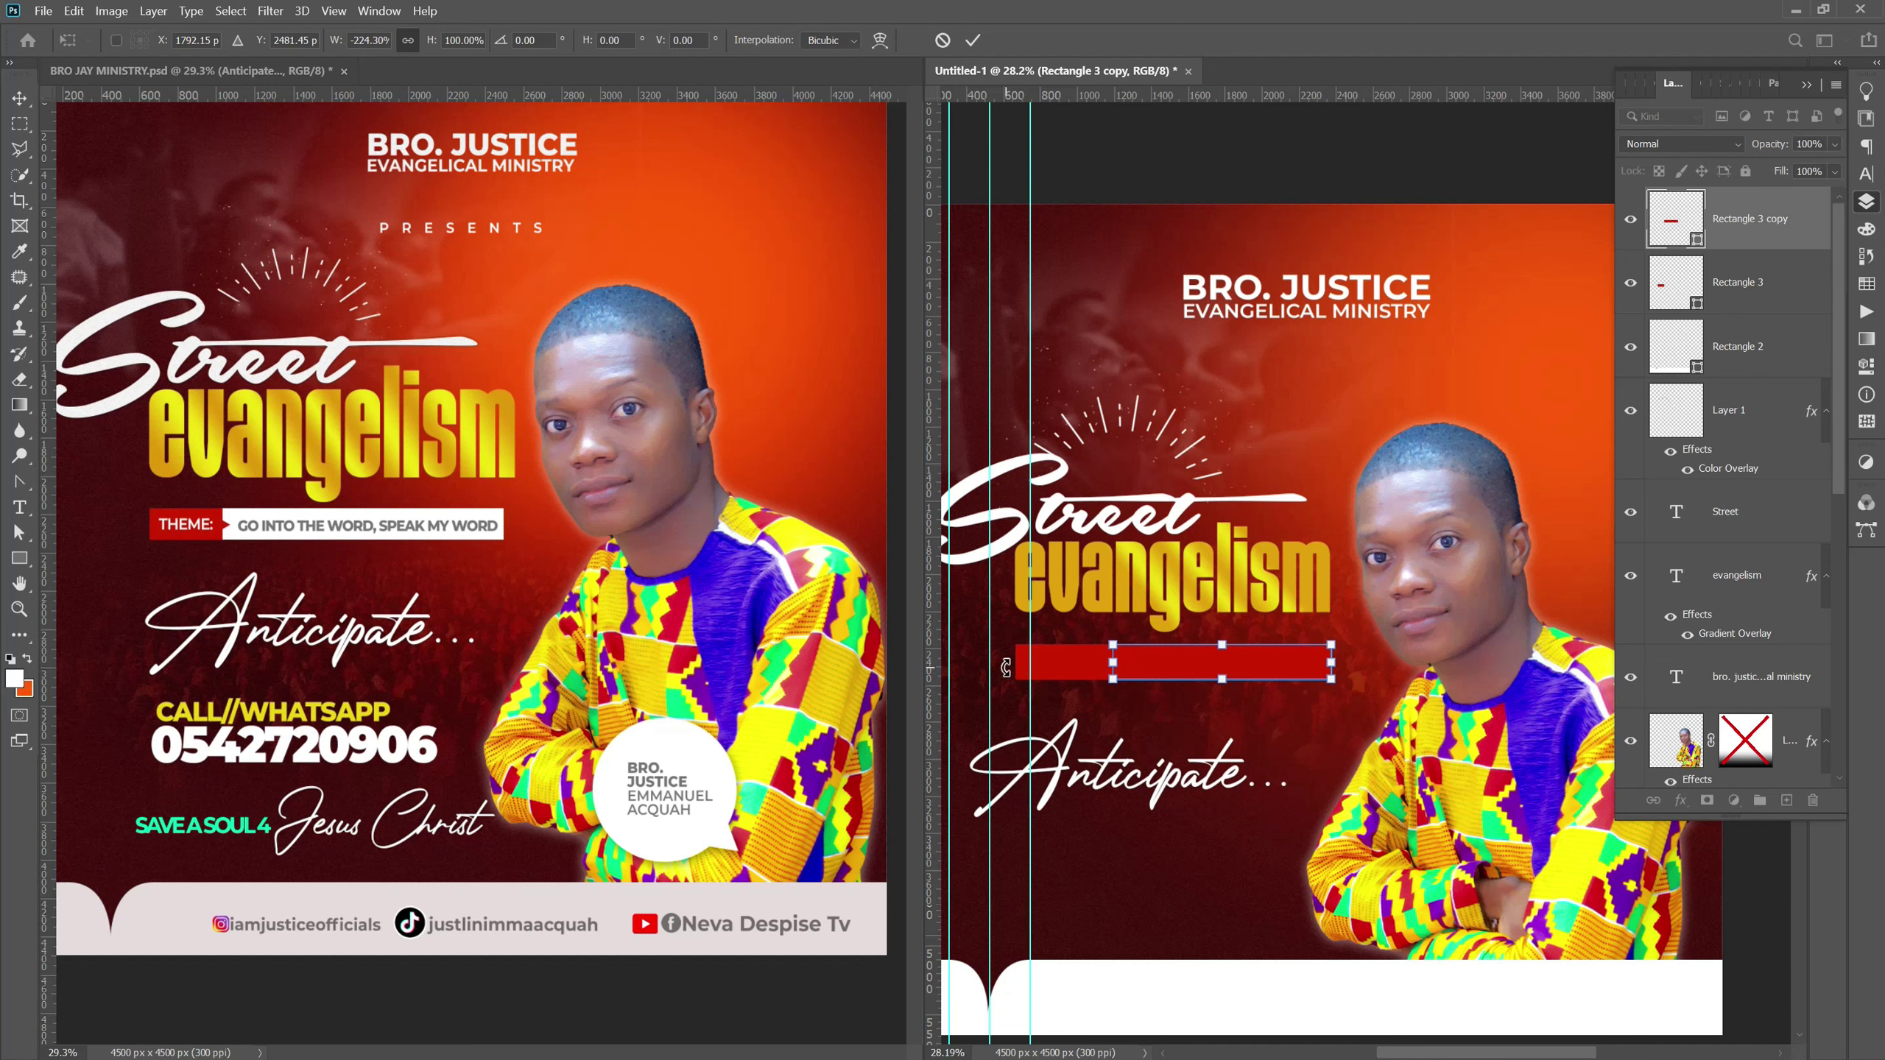
key("Return")
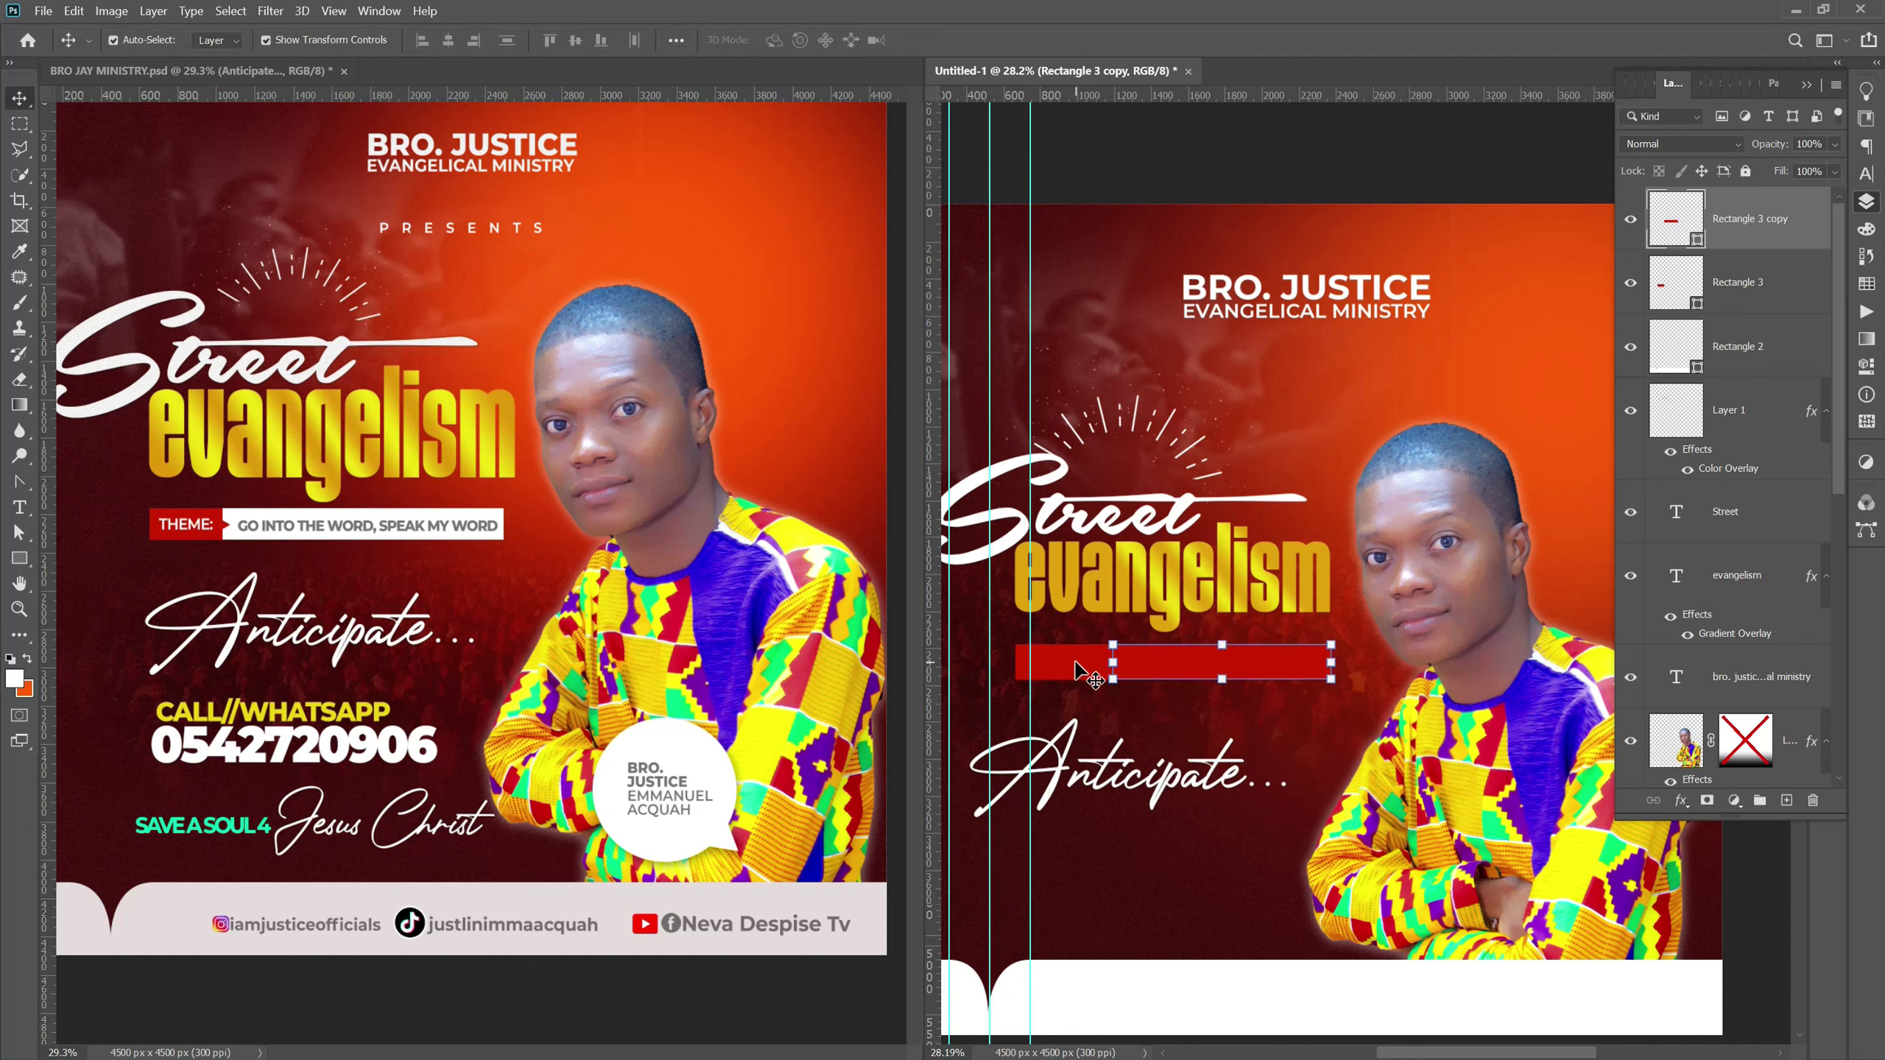
Fill the copied bar with white sampled from the reference's theme box.
double_click(1697, 243)
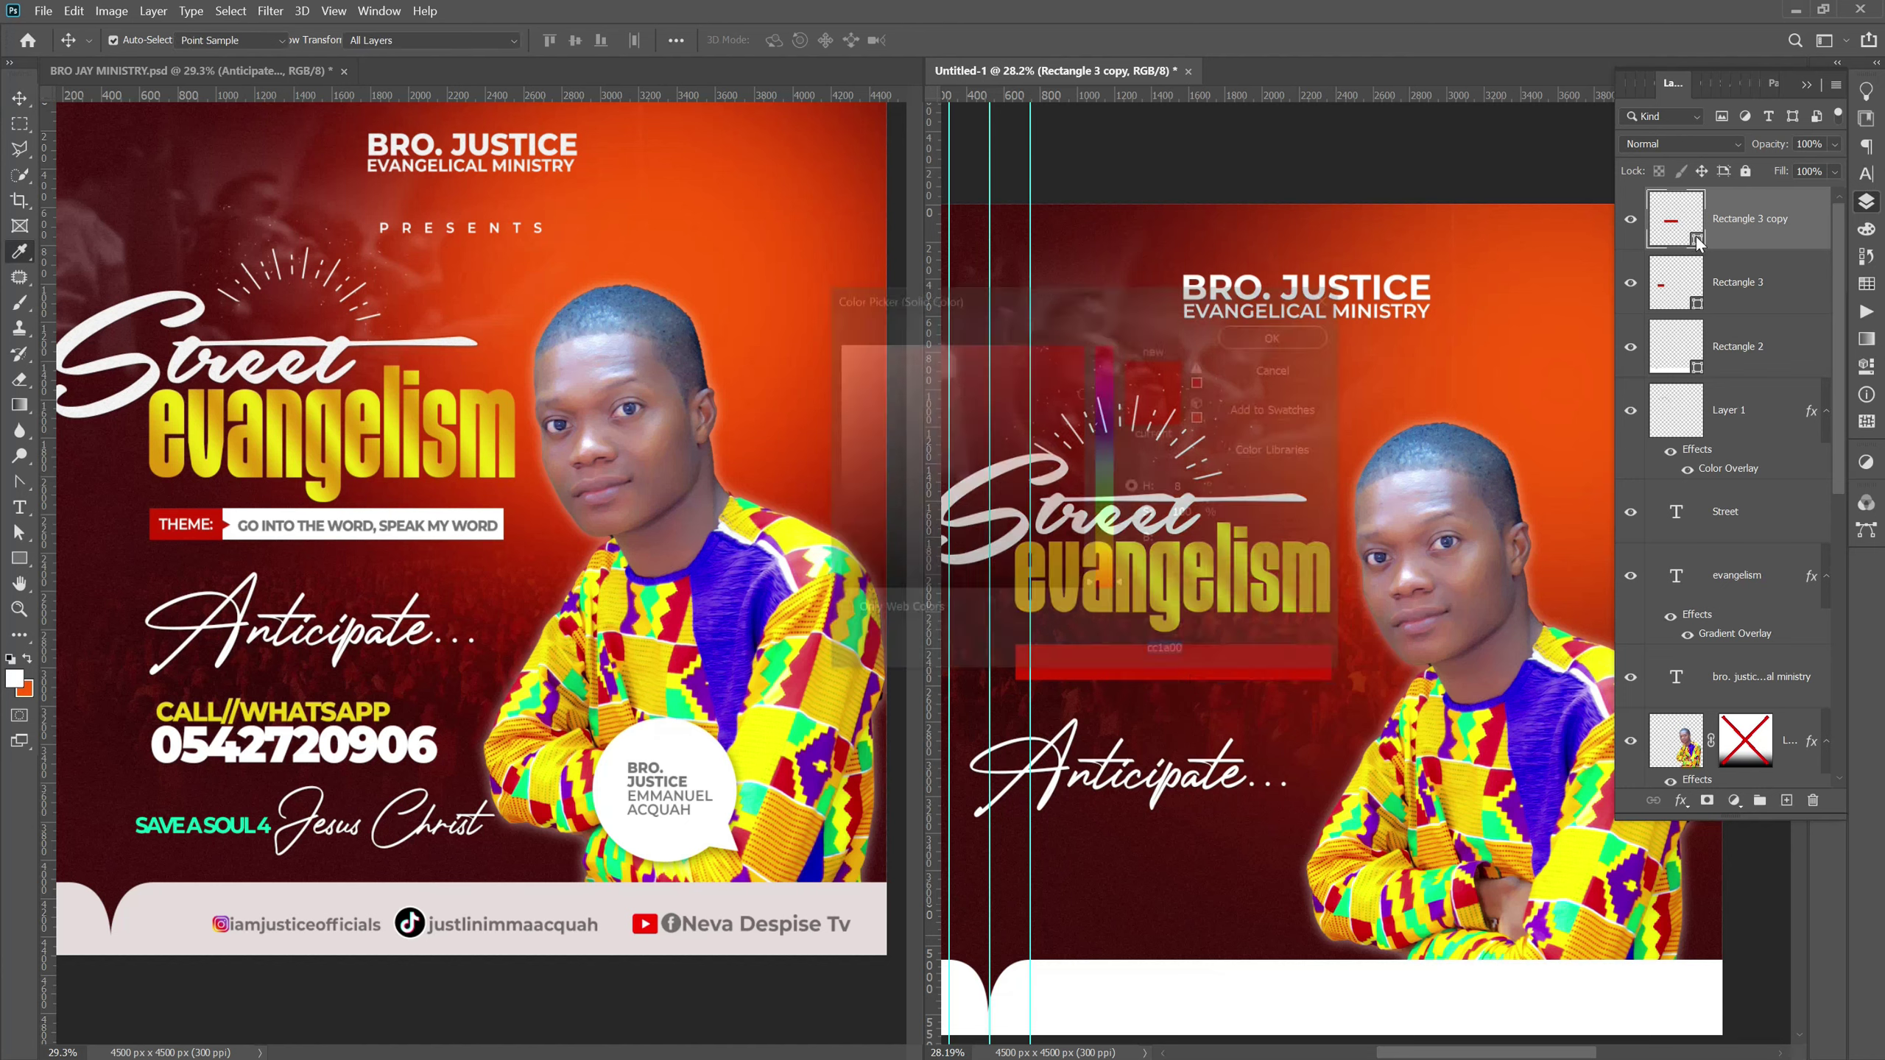
left_click(487, 514)
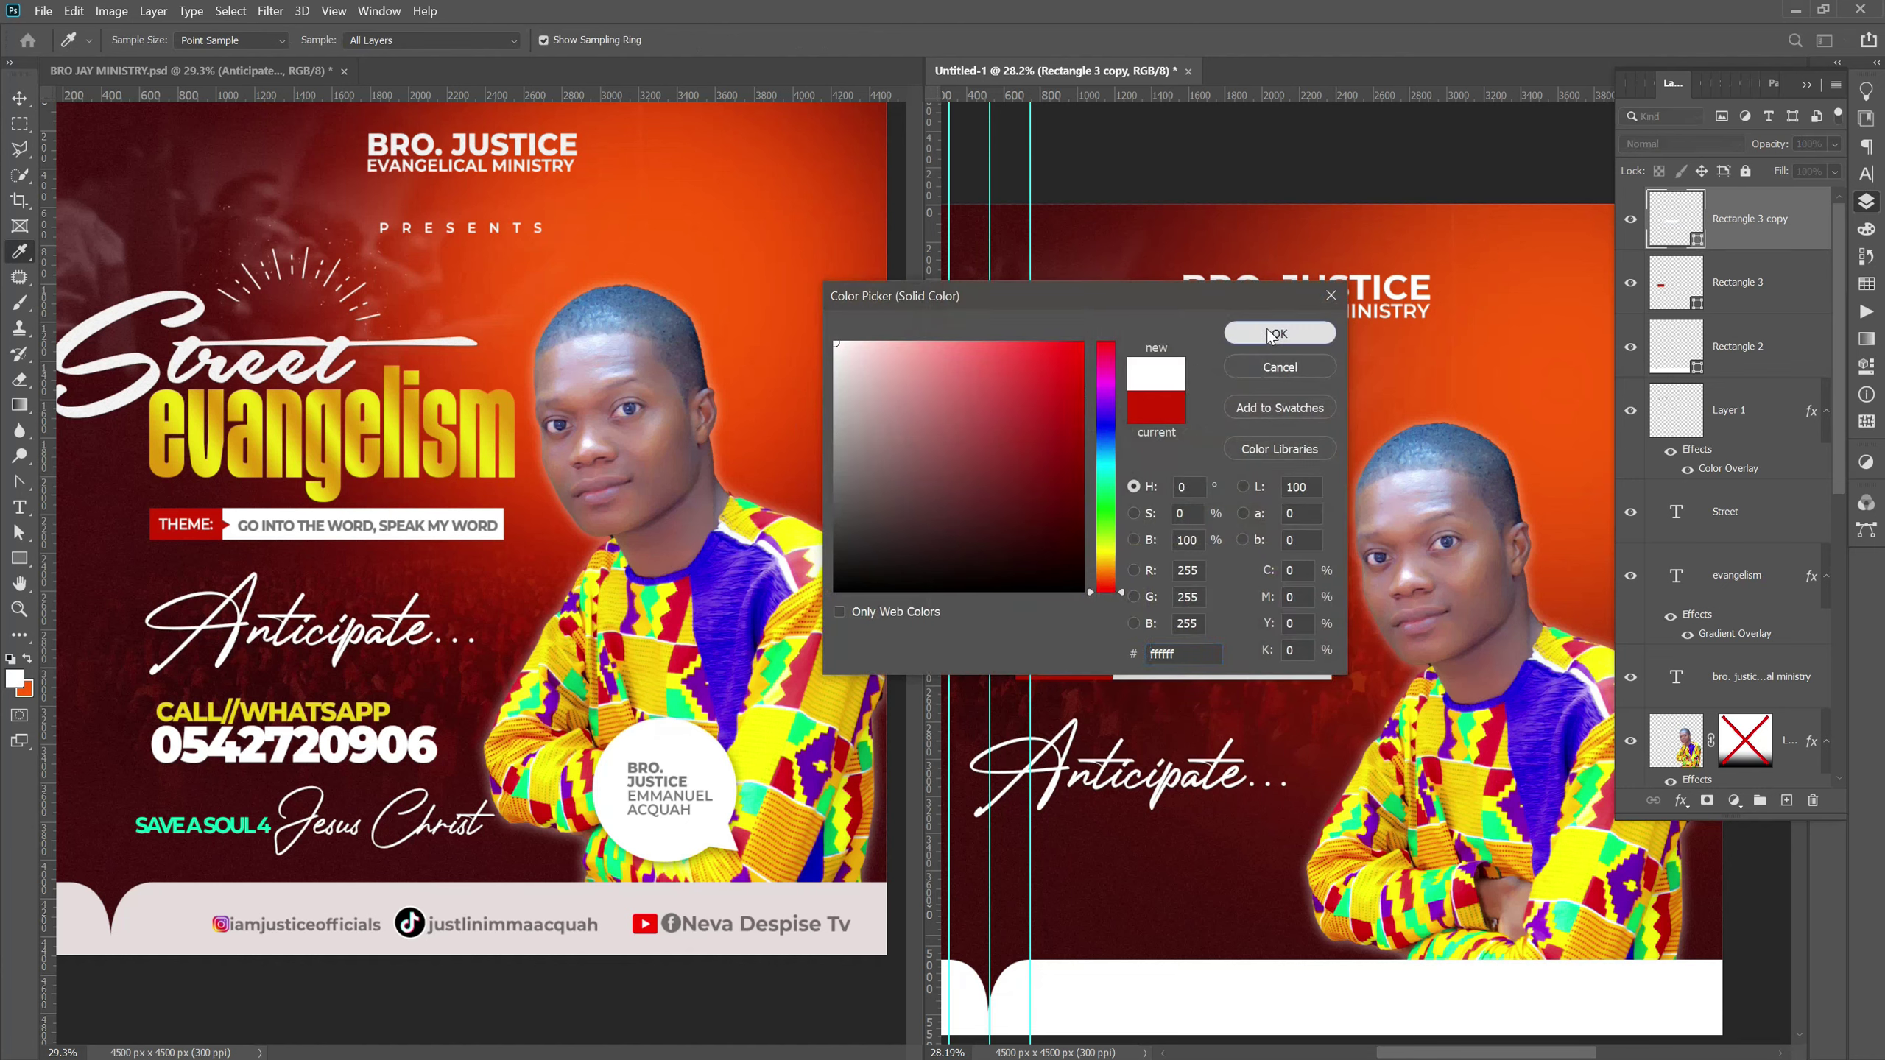
left_click(1278, 334)
left_click(1142, 734)
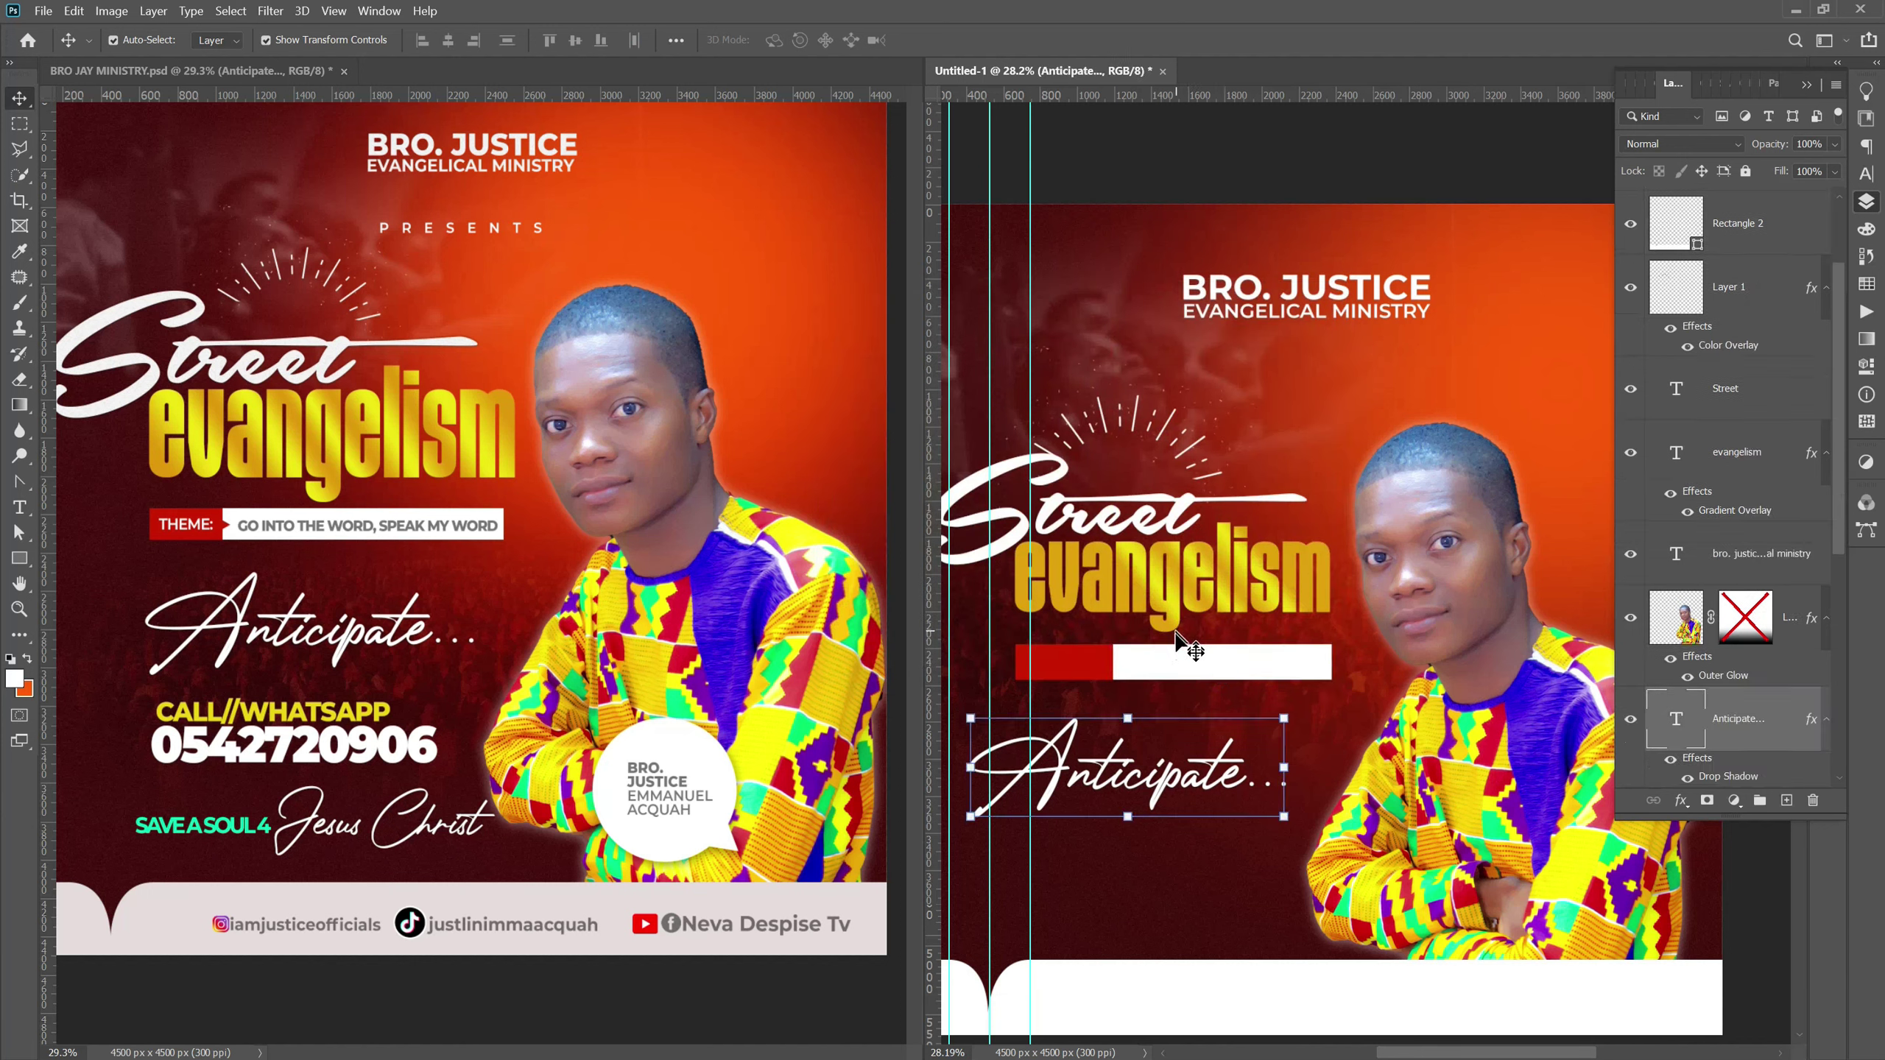
left_click(1180, 397)
Drag the theme text from the reference flyer onto the new white bar.
left_click(400, 530)
left_click(386, 525)
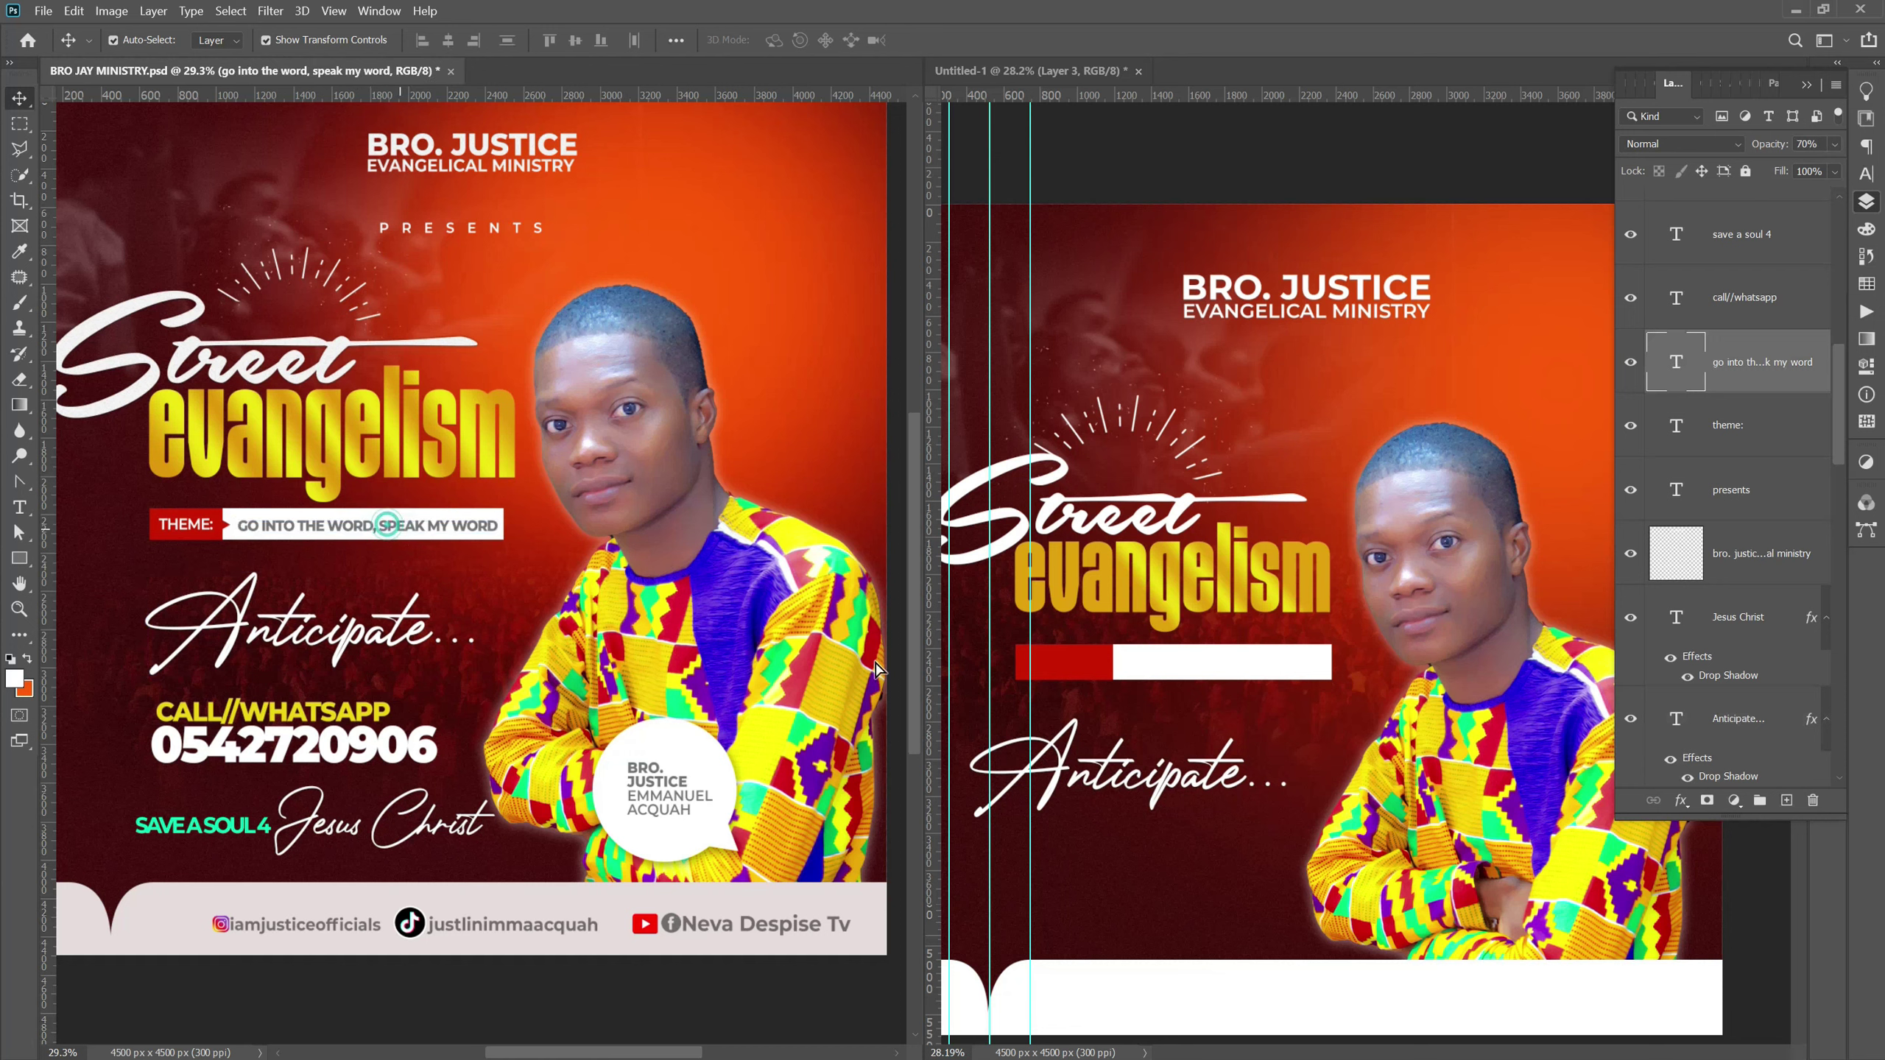
left_click_drag(876, 671, 1205, 682)
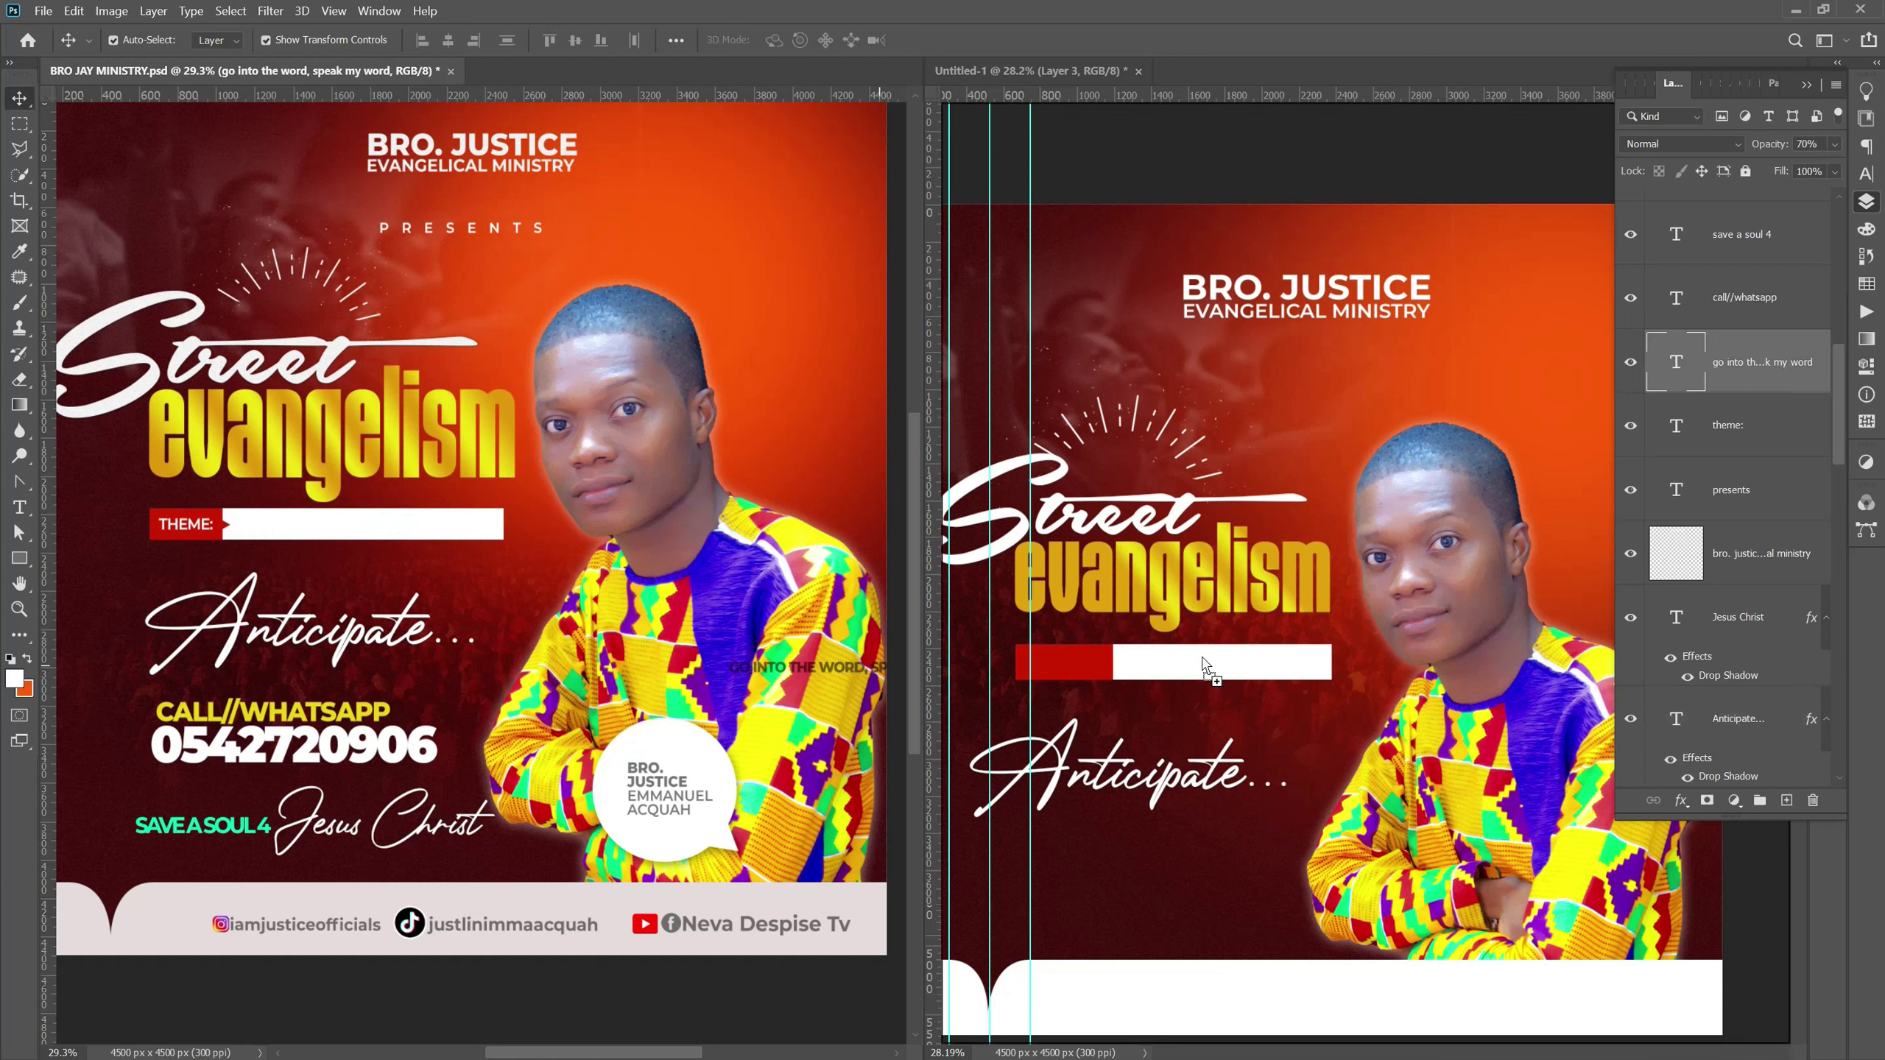
left_click(1137, 654)
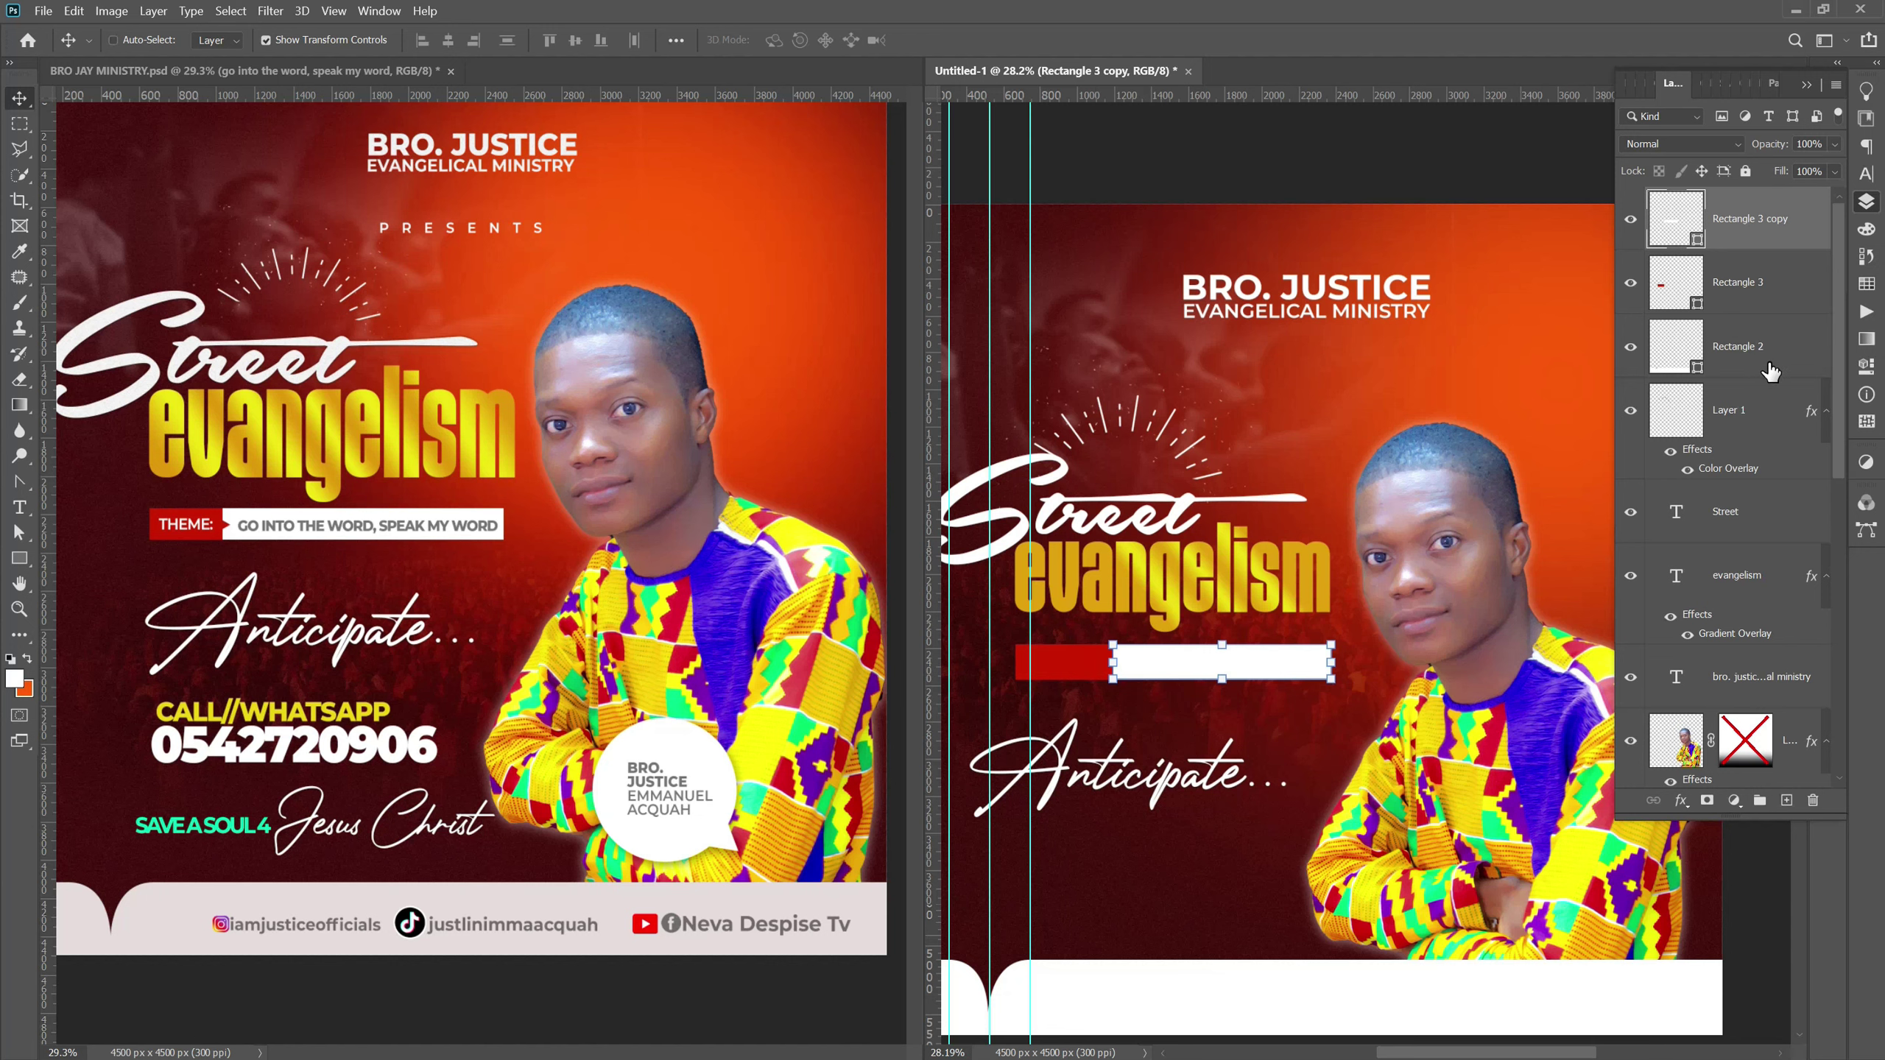
key("alt+comma")
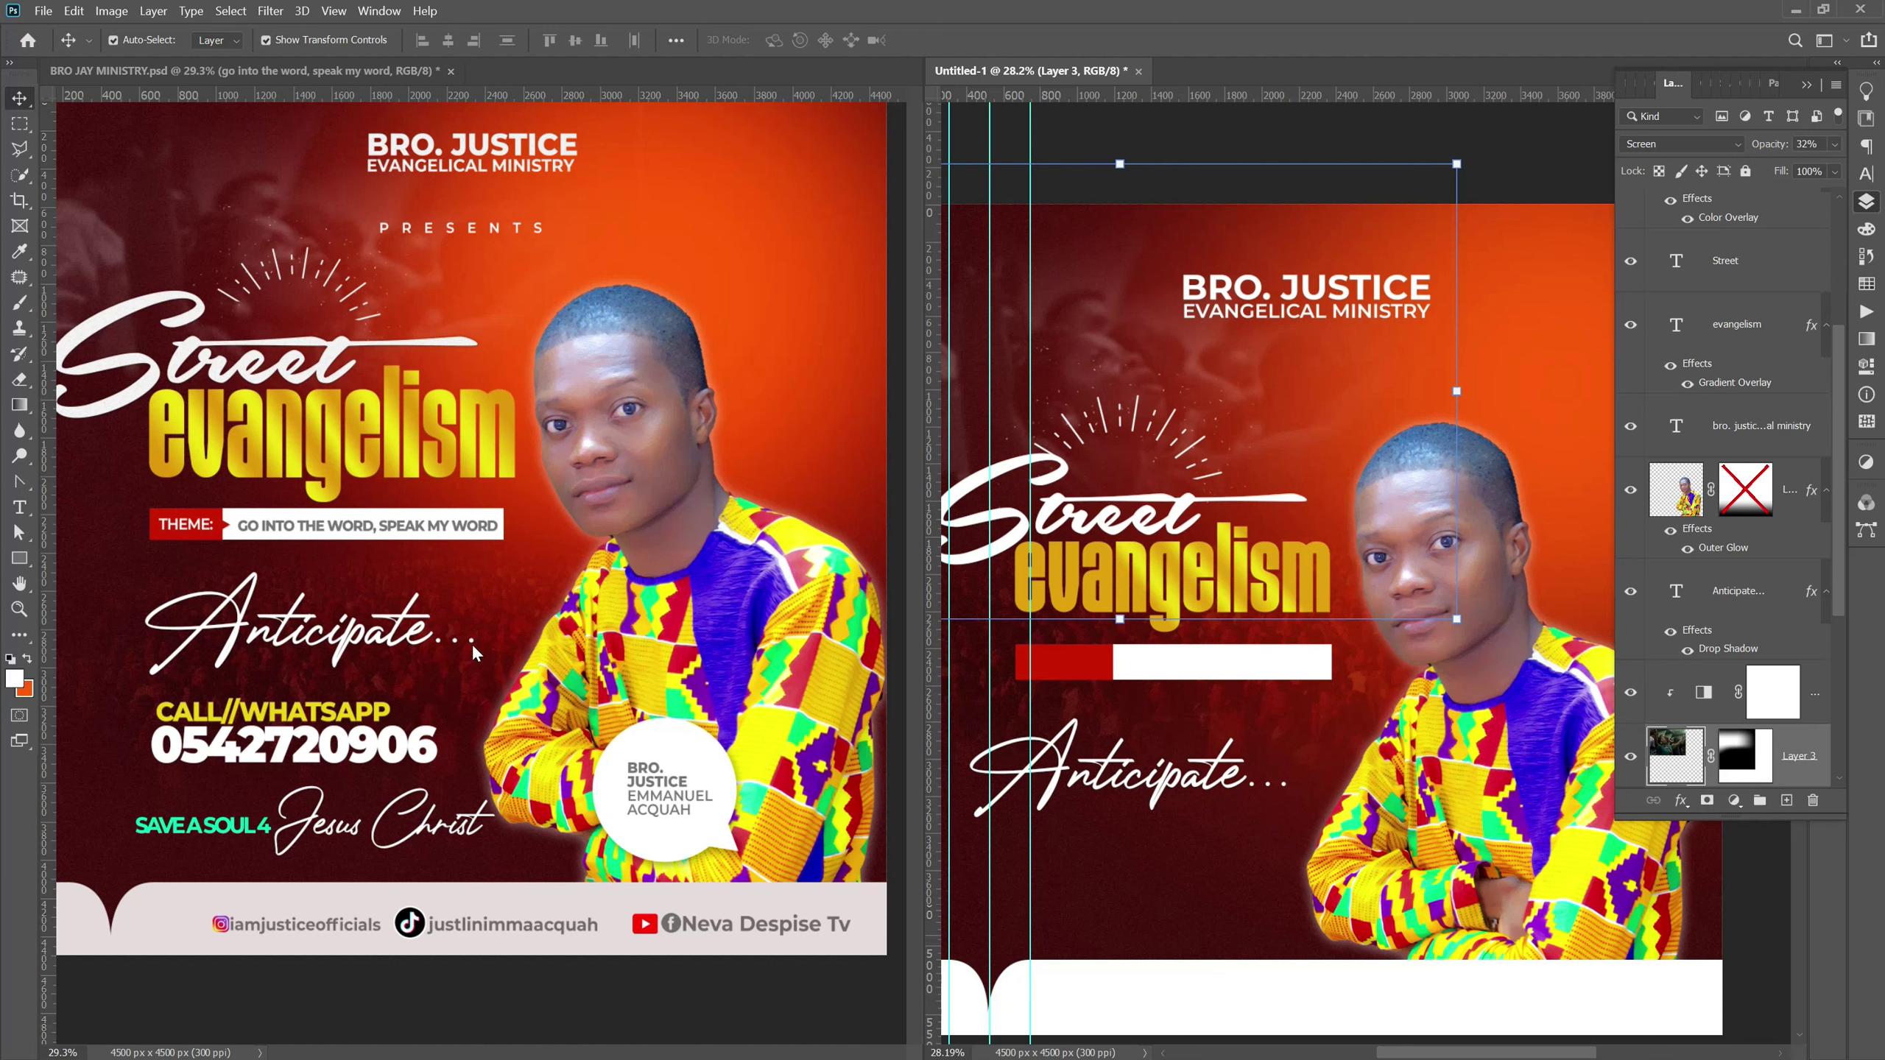
Copy the reference's theme text onto the white bar in the new flyer.
left_click(435, 530)
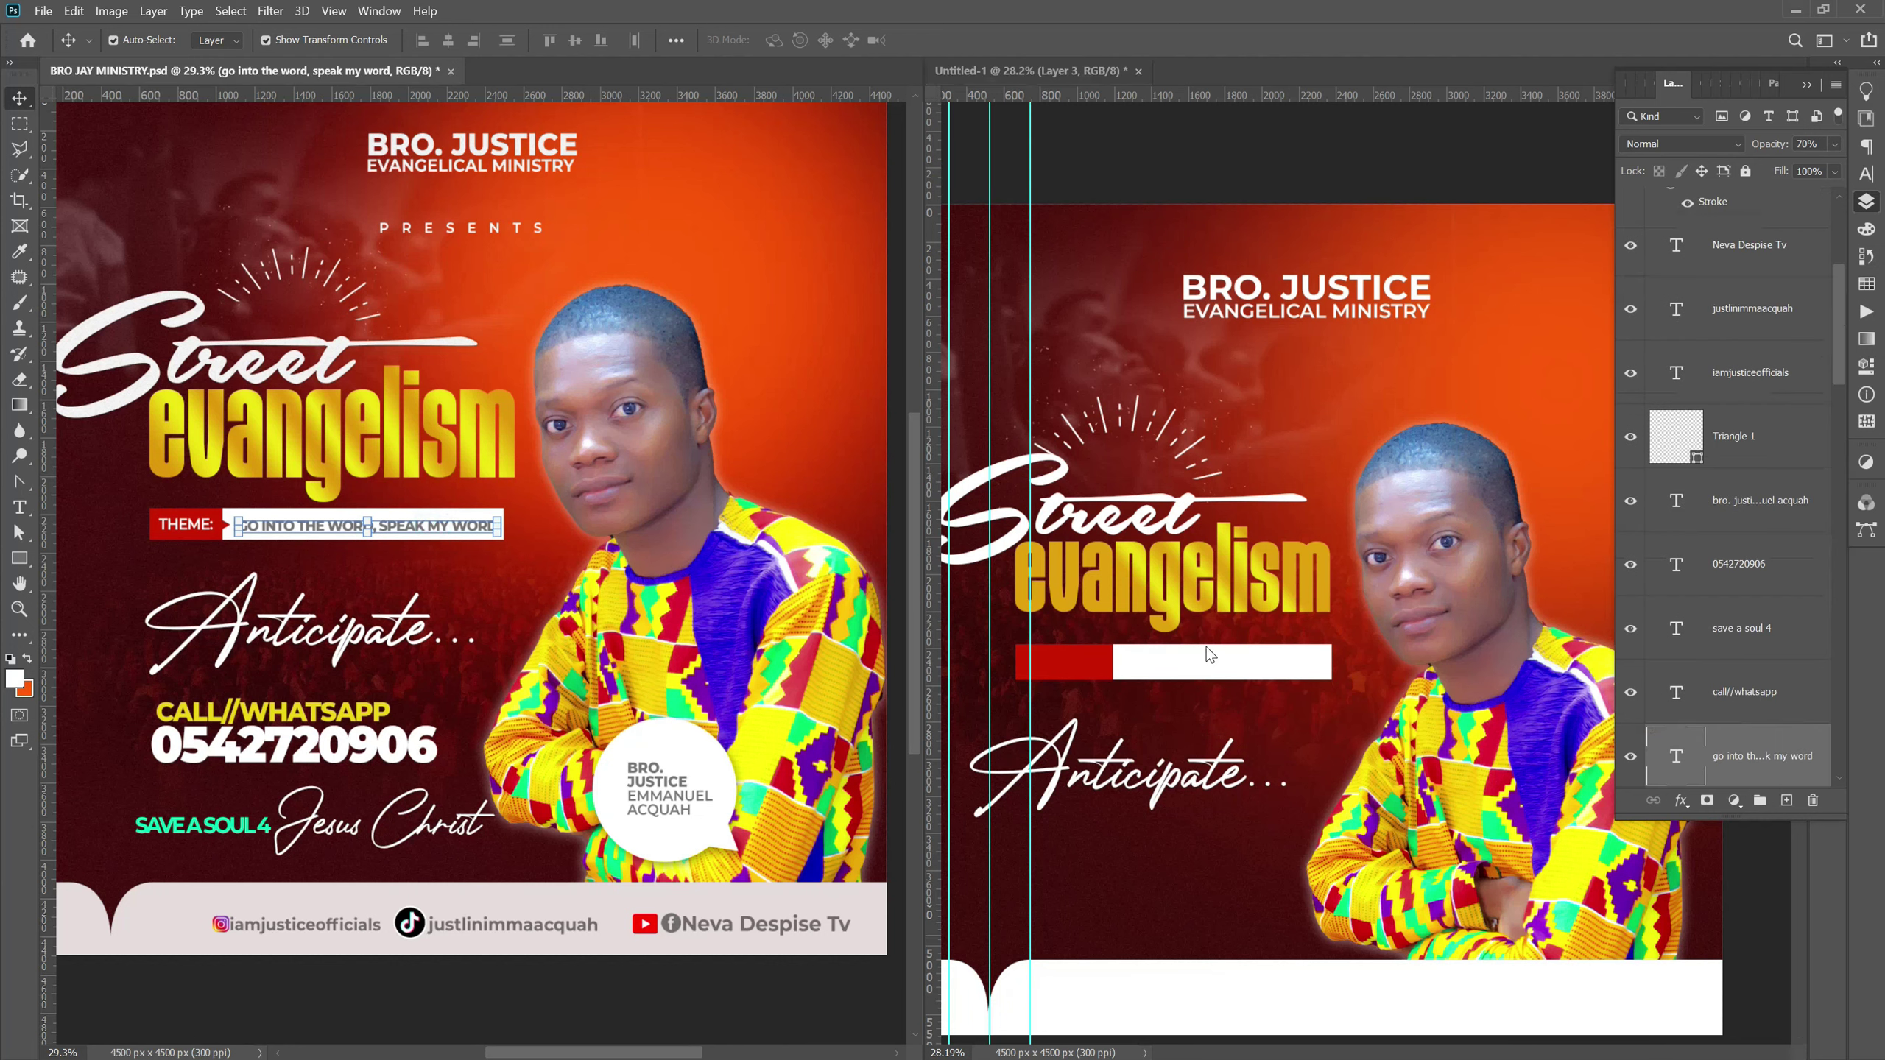
left_click(1210, 678)
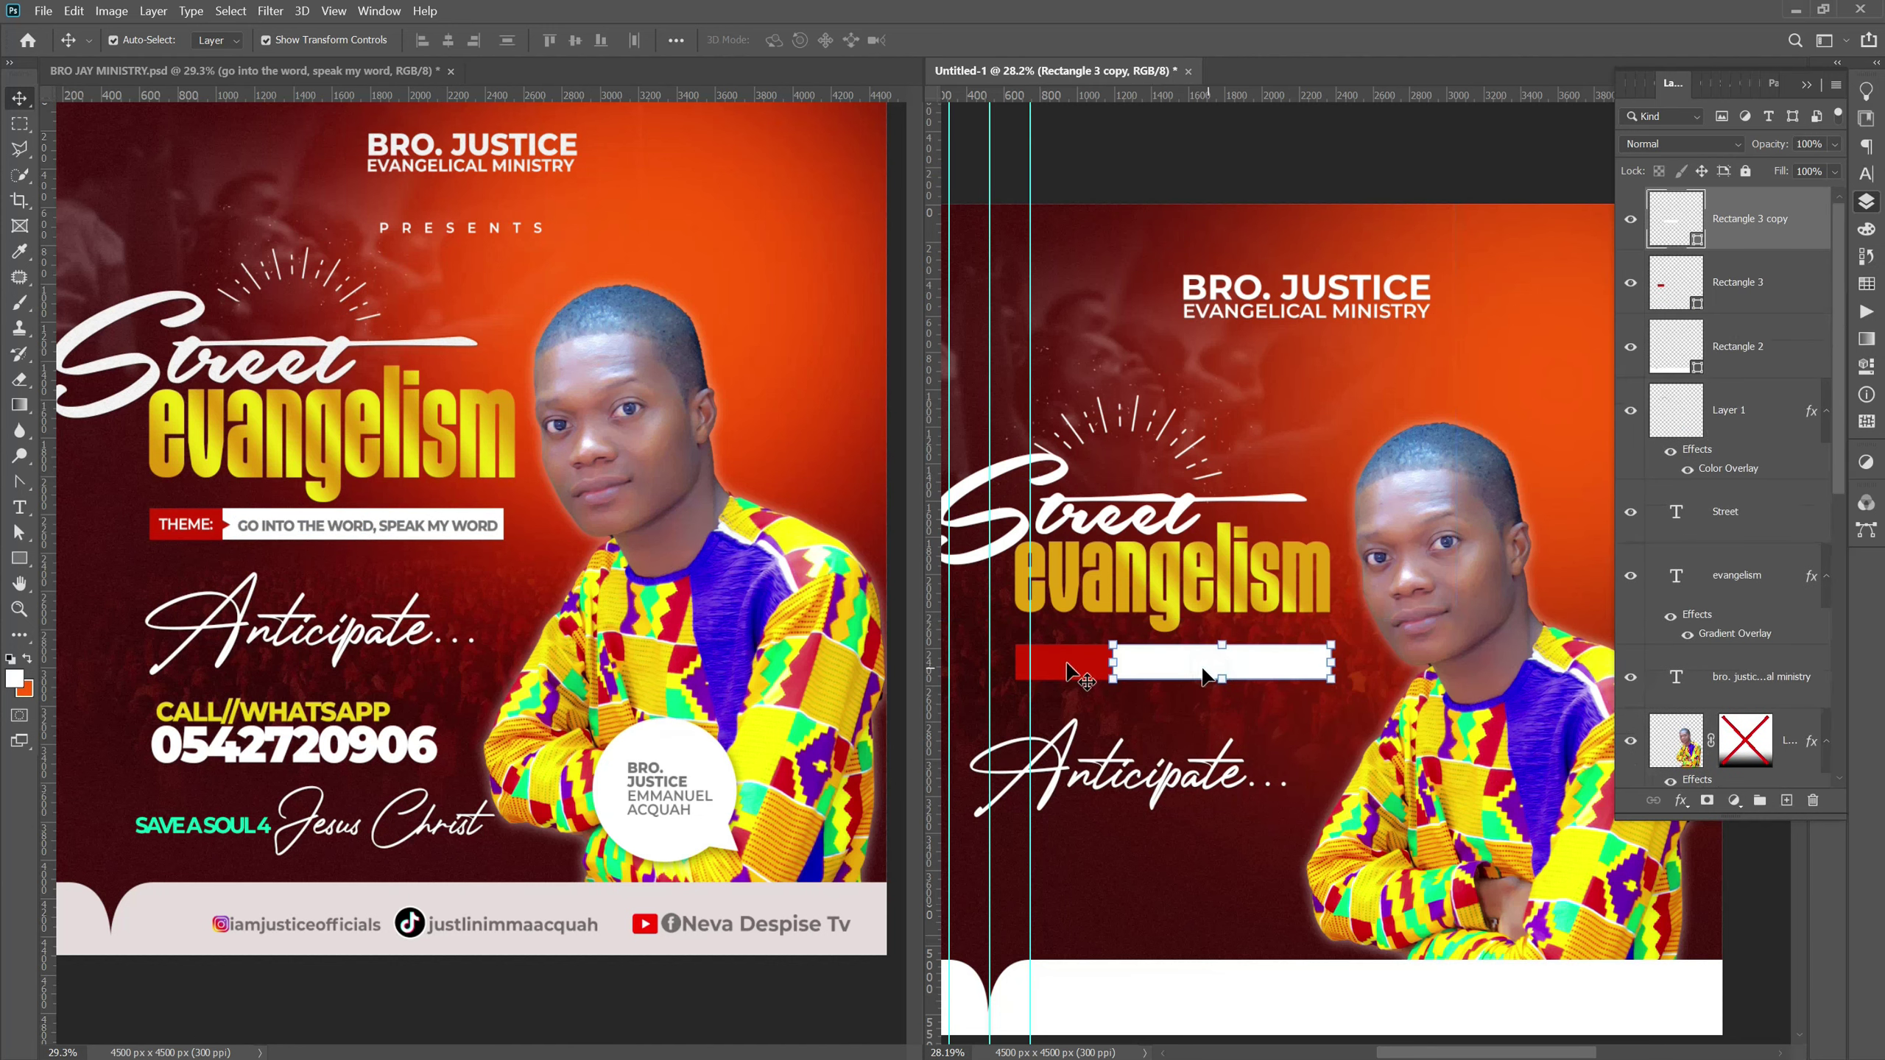
left_click(346, 528)
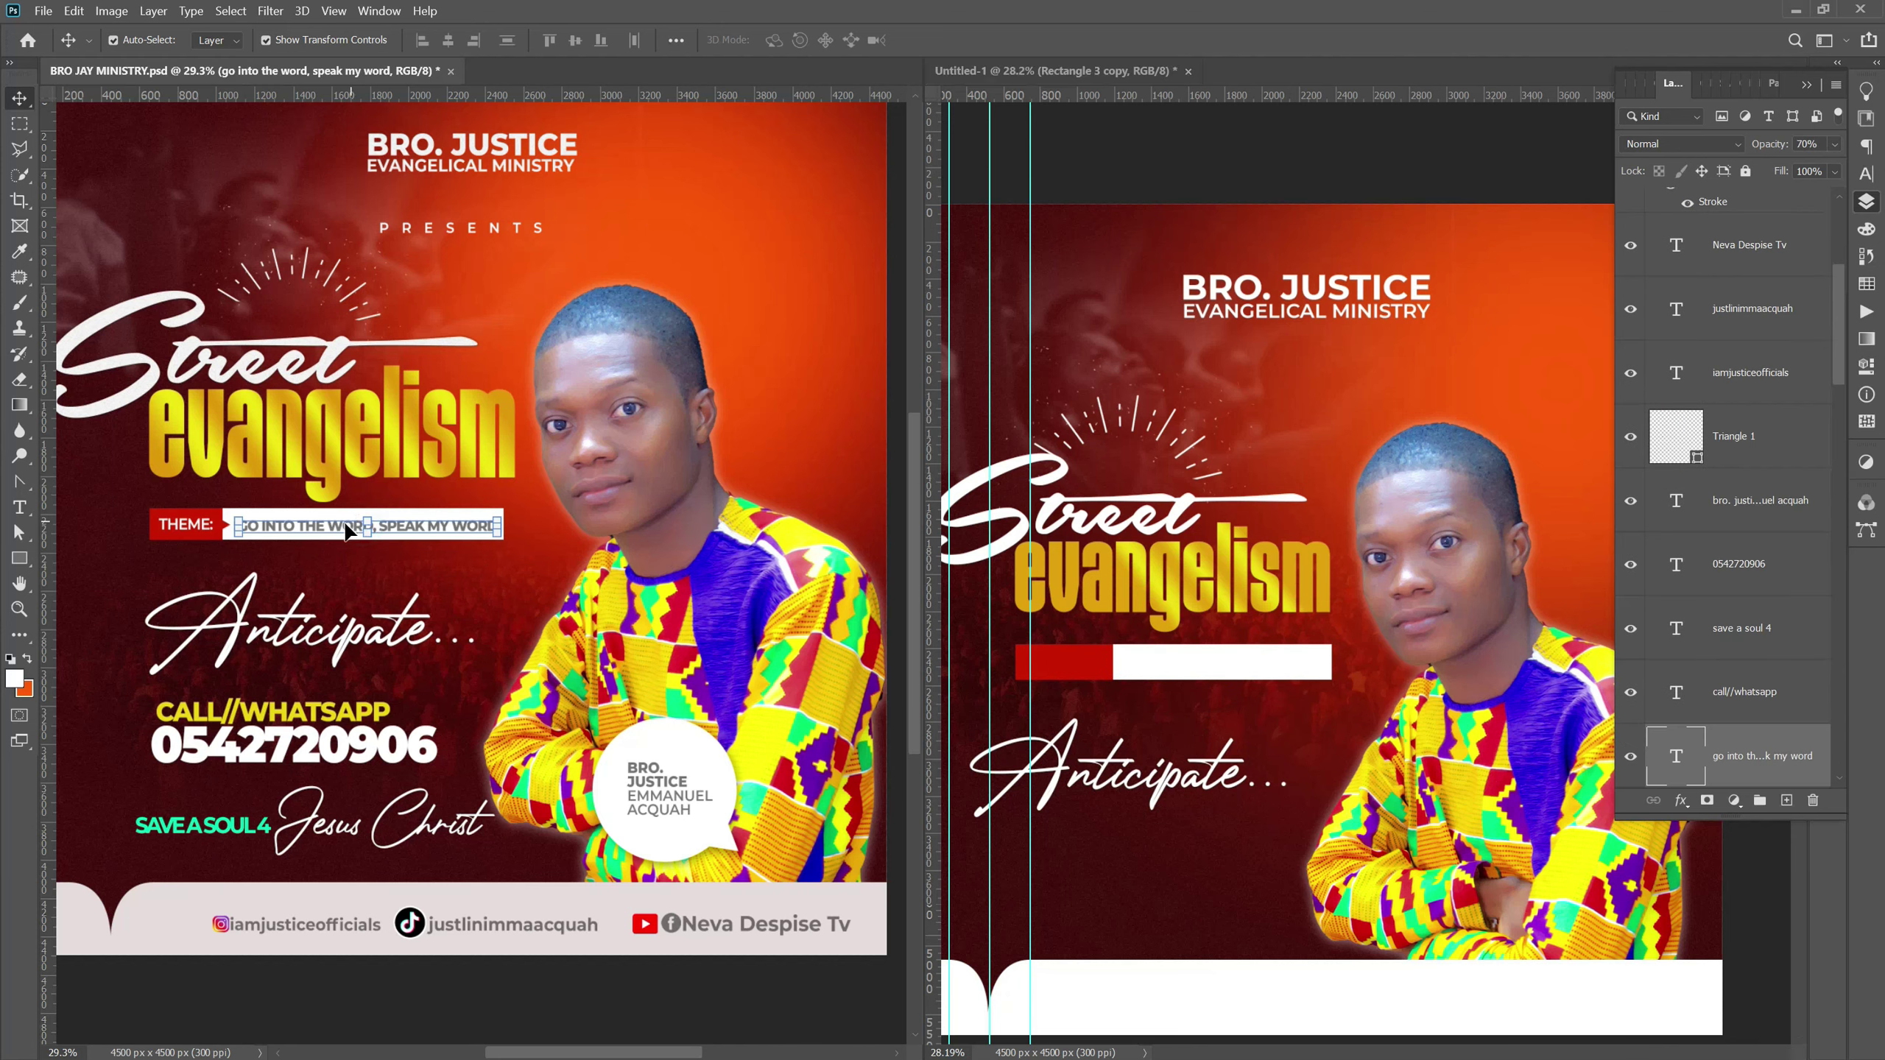
left_click_drag(393, 546, 1217, 674)
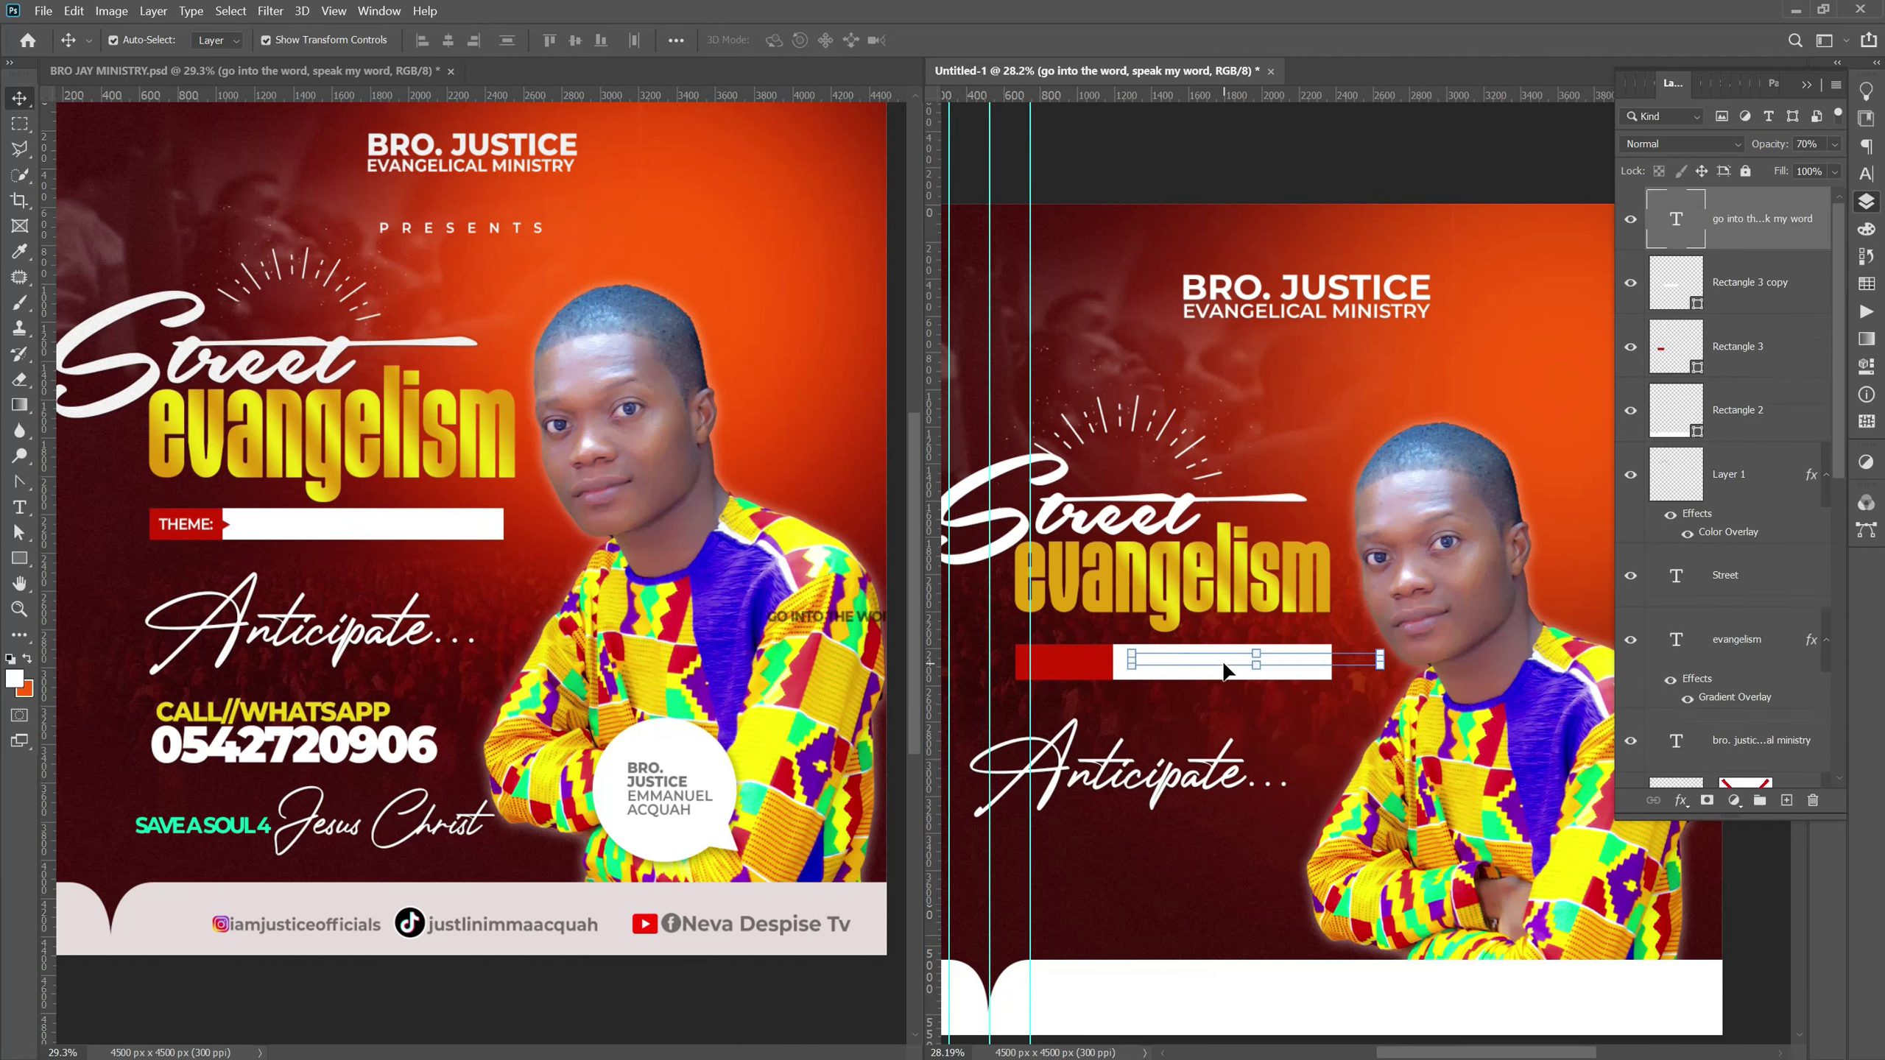
Shift the man's photo about 154 px to the right.
left_click(1311, 717)
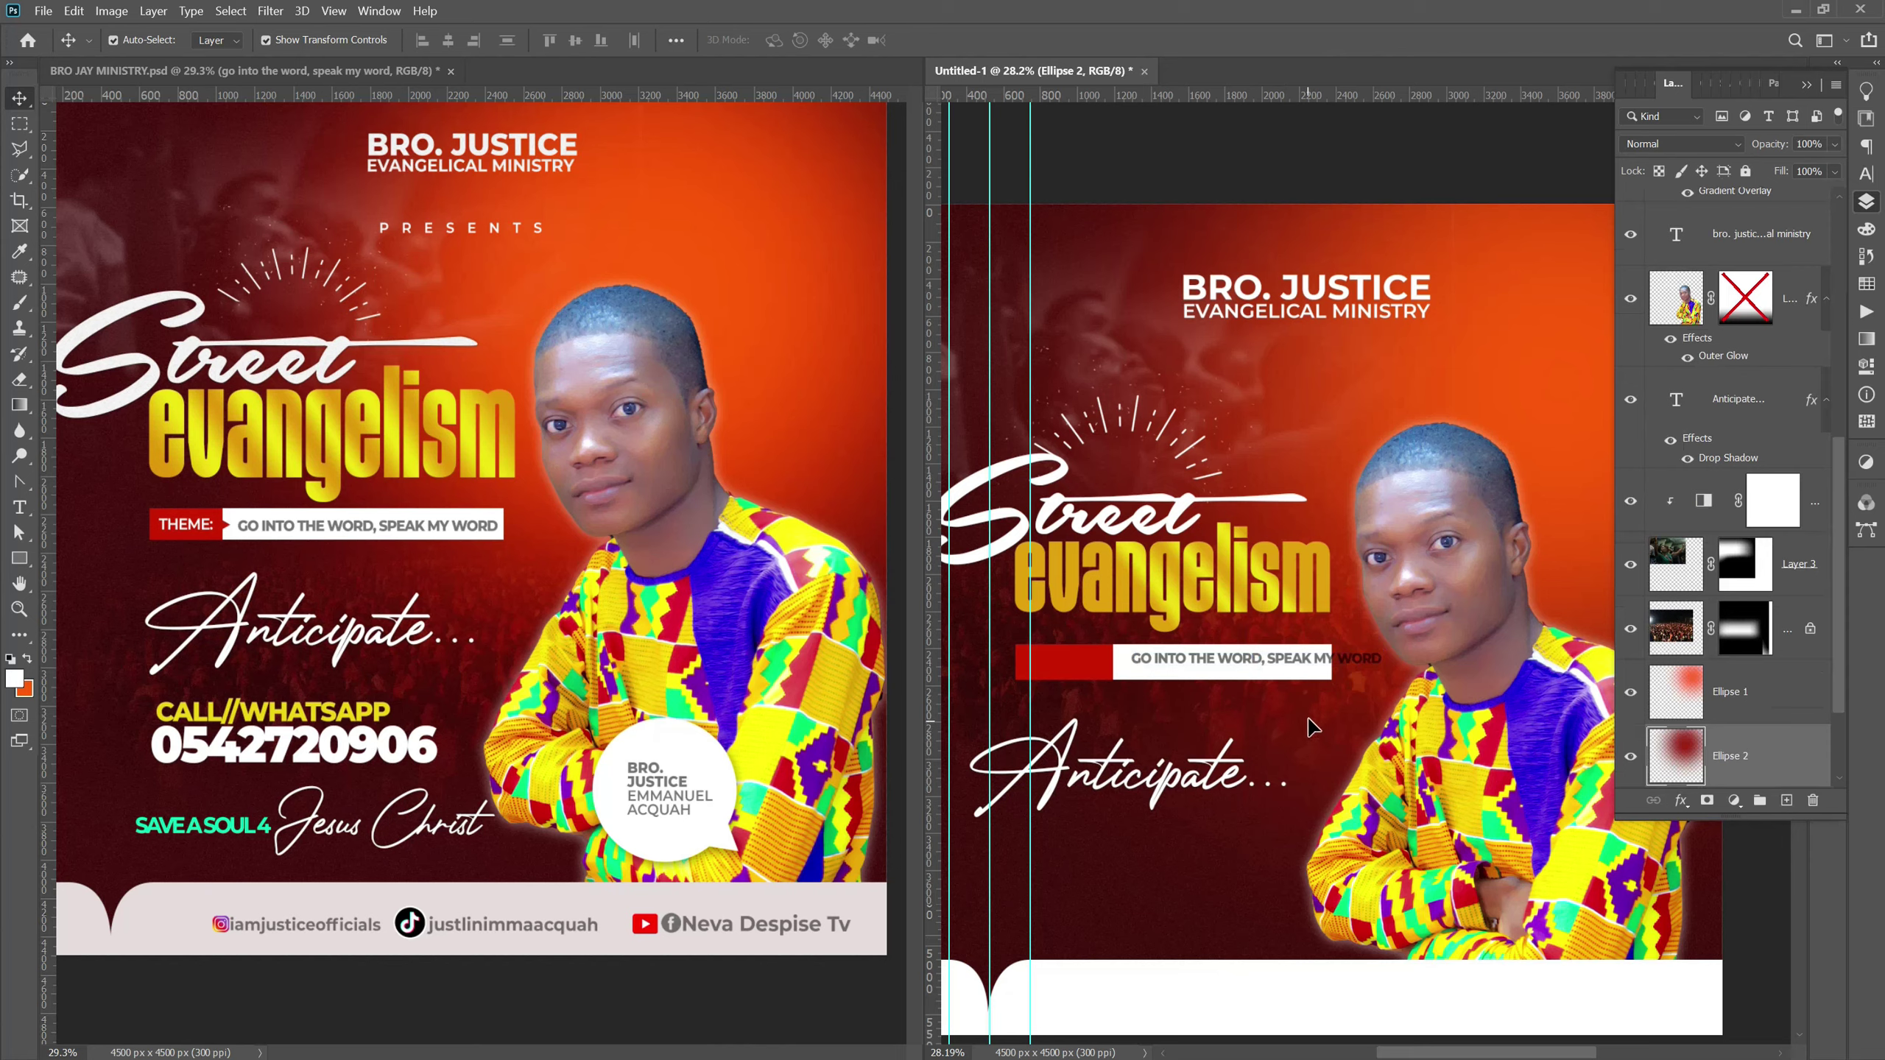
scroll(1312, 720, "down", 2)
scroll(1311, 720, "down", 1)
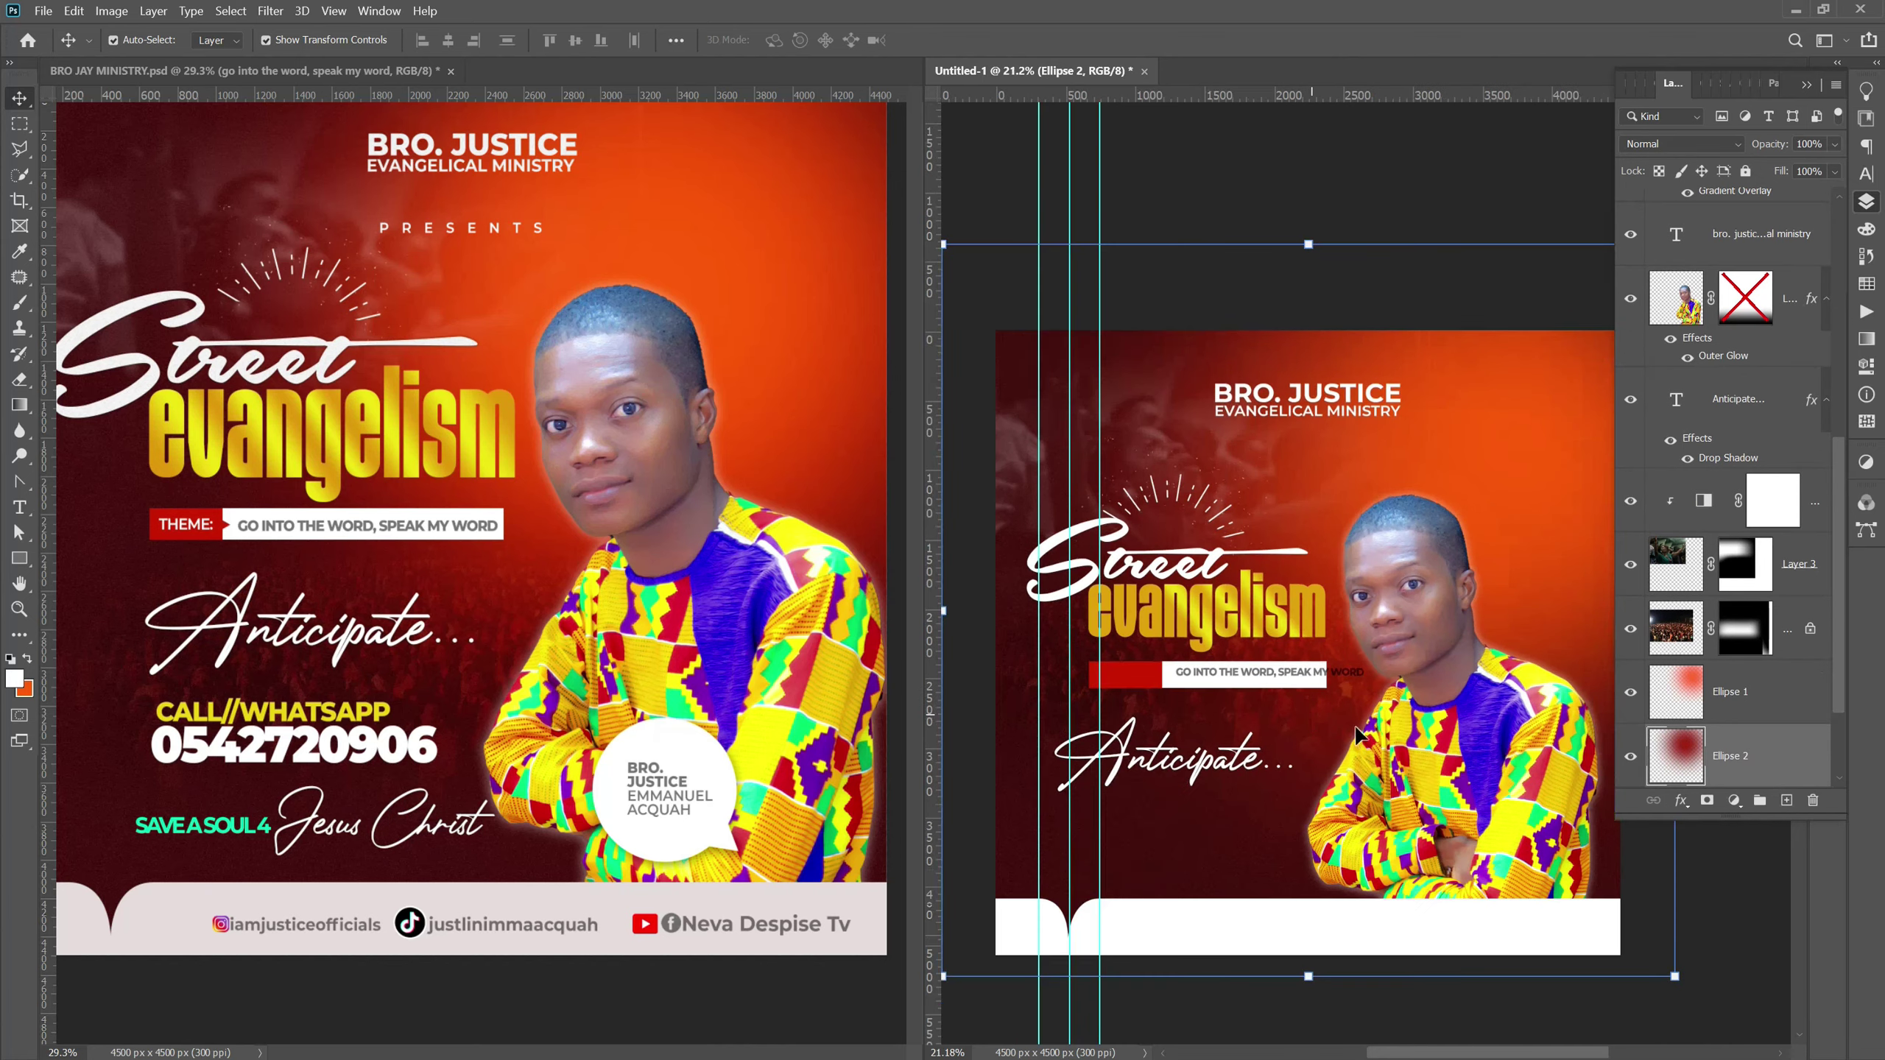
left_click(1520, 802)
left_click_drag(1505, 796, 1527, 808)
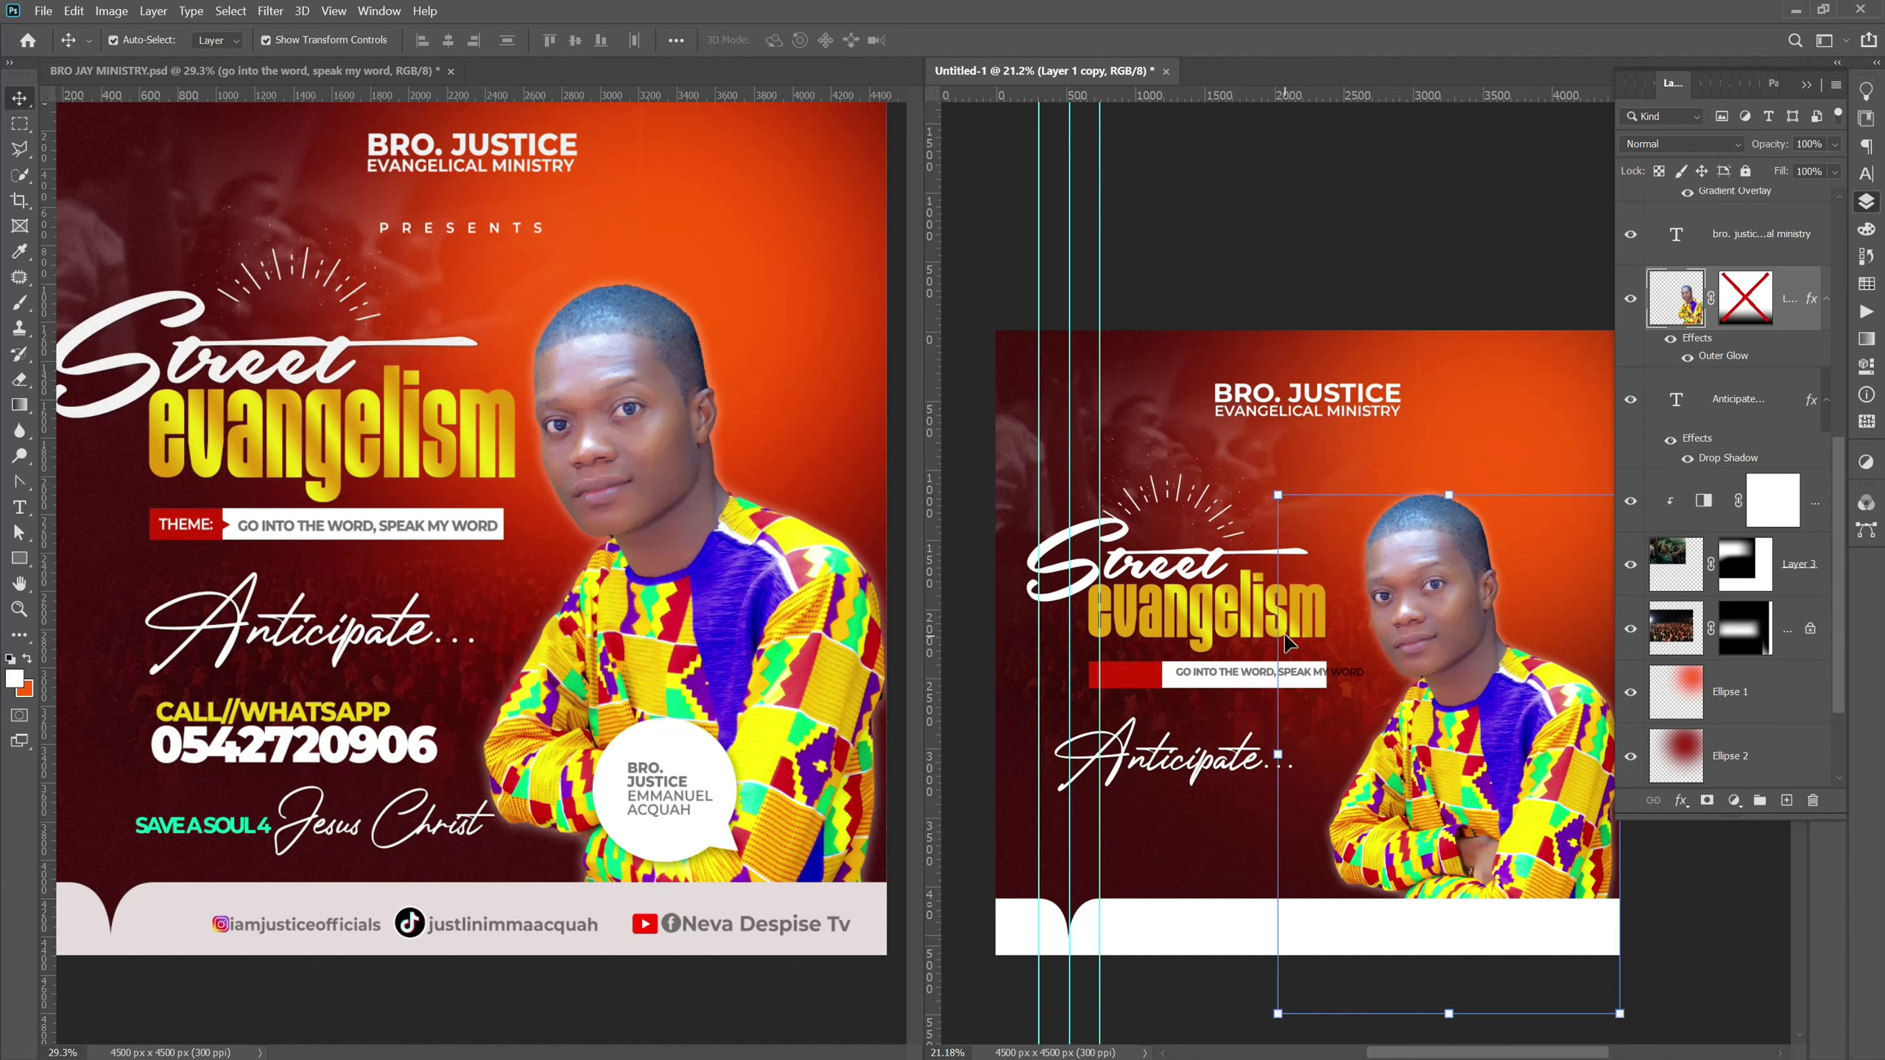
Scale the gold evangelism heading up to about 112%.
left_click(1309, 630)
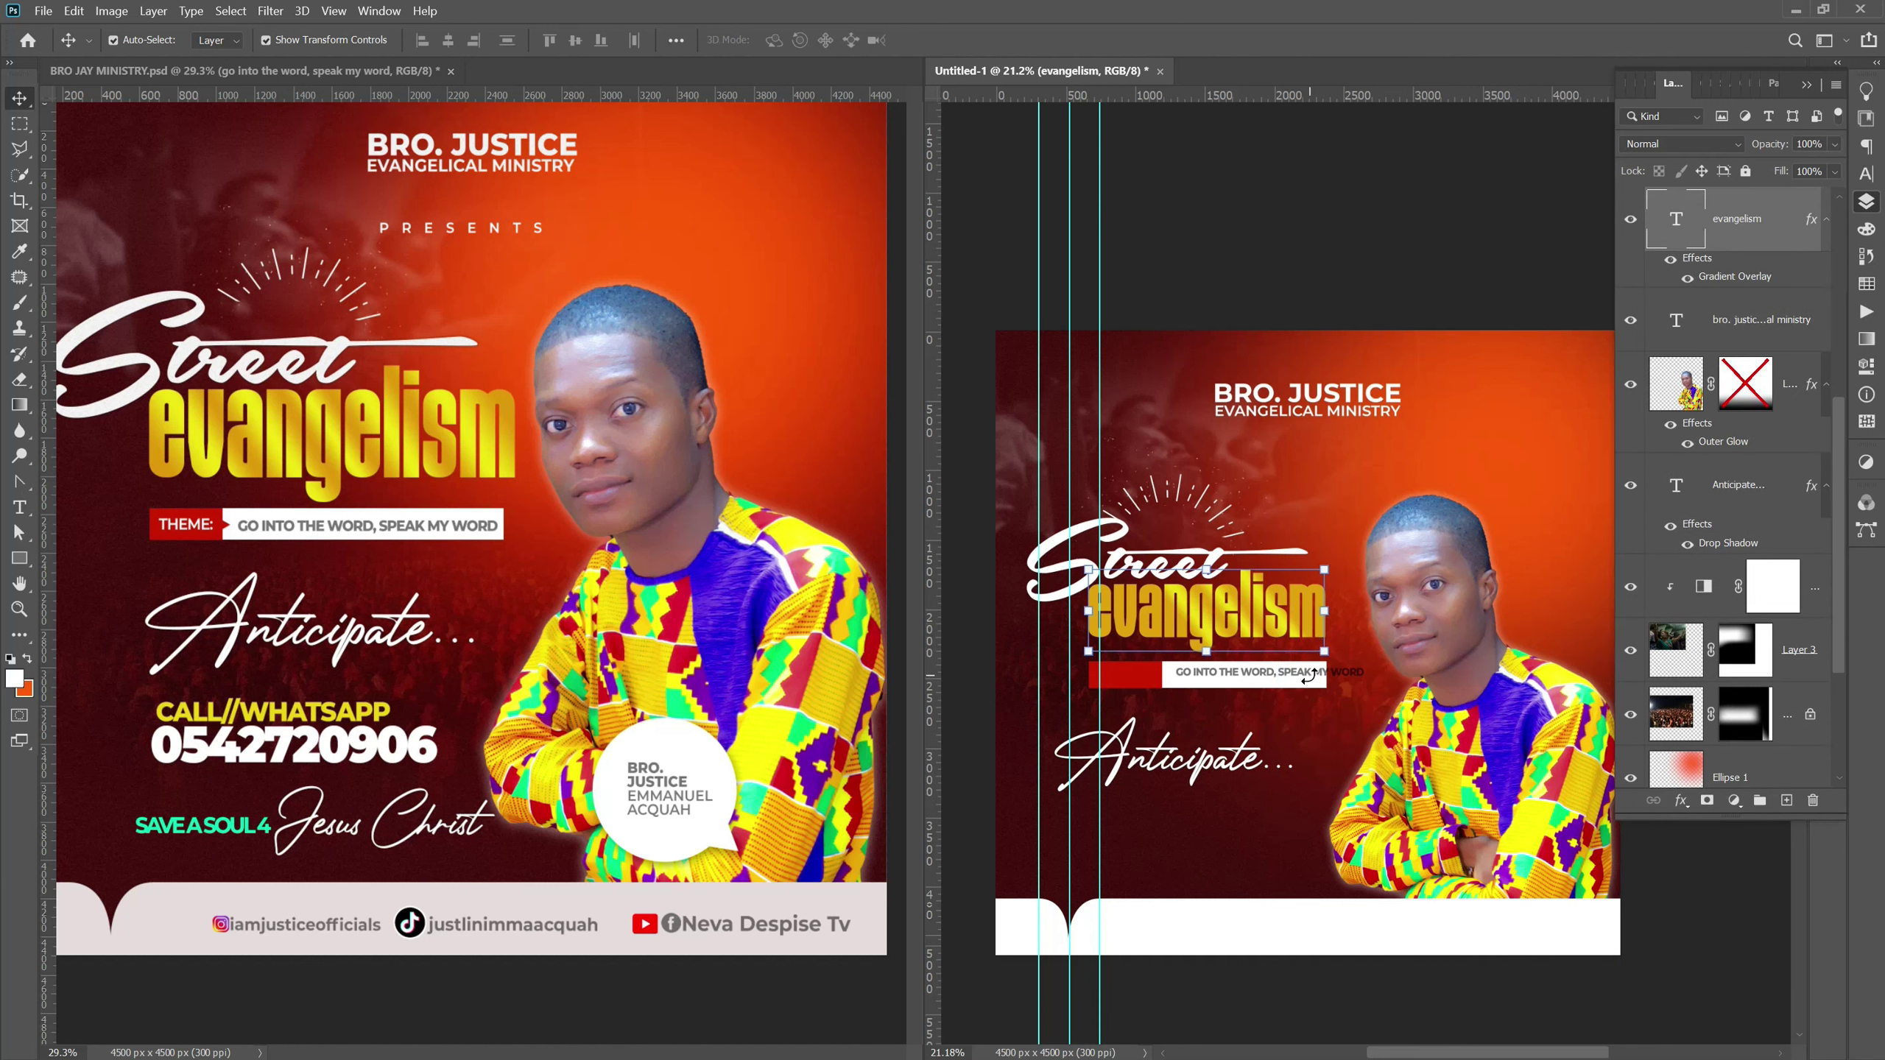
left_click_drag(1323, 652, 1358, 649)
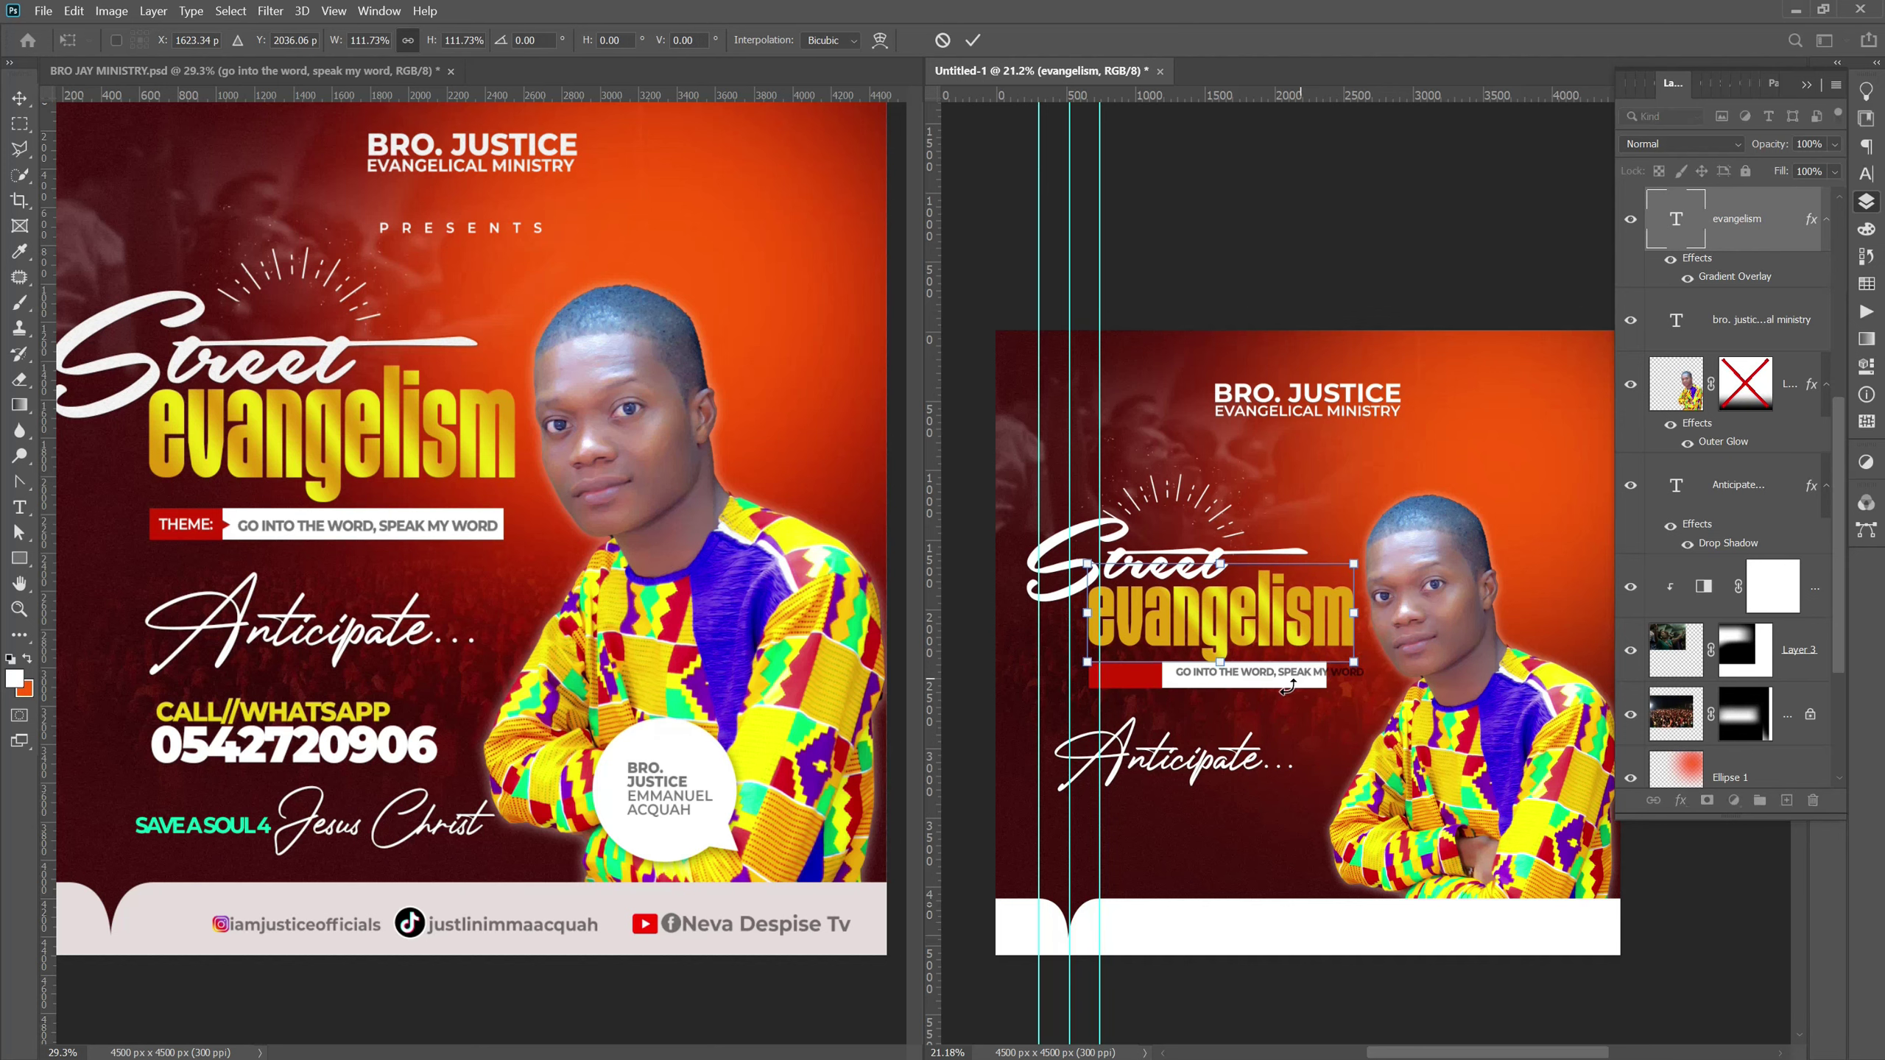
key("Return")
Stretch the white theme bar to 116% width so the theme text fits.
scroll(1165, 765, "up", 1)
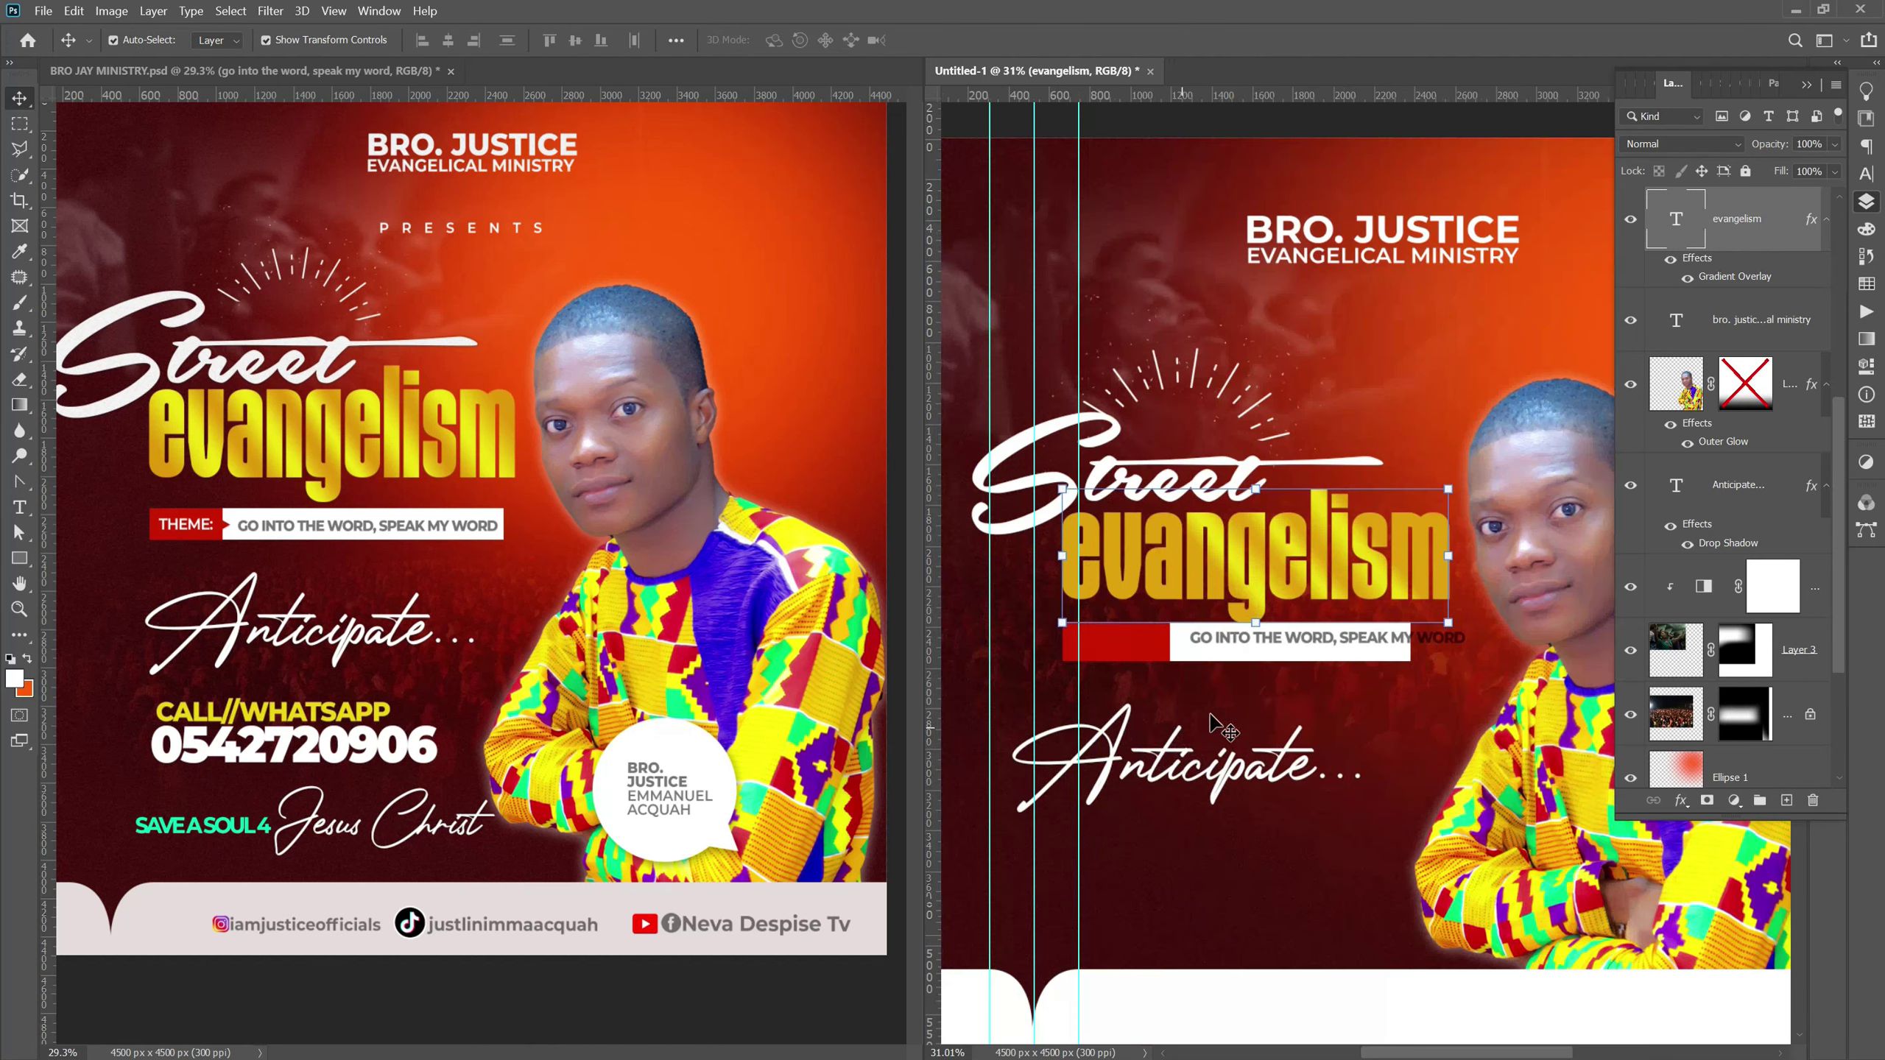
scroll(1164, 765, "up", 1)
left_click(1416, 653)
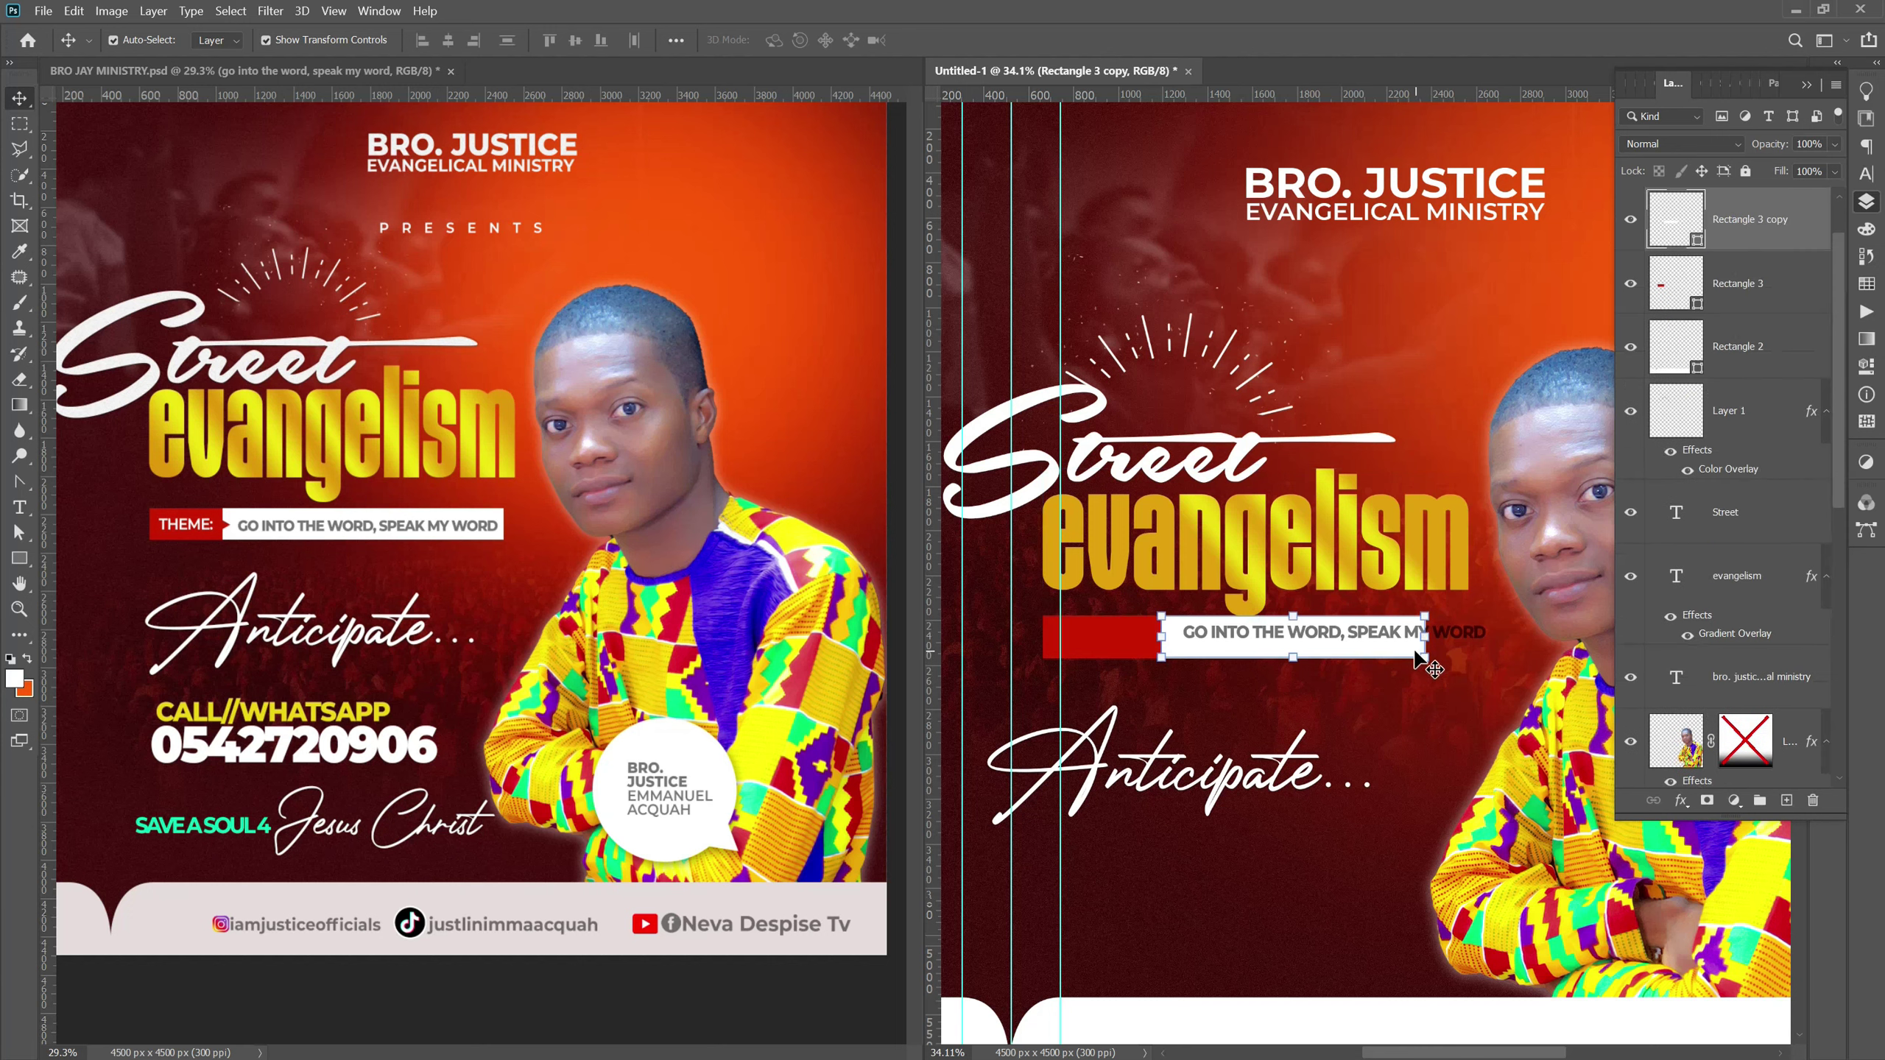
key("ctrl+t")
left_click_drag(1425, 637, 1512, 639)
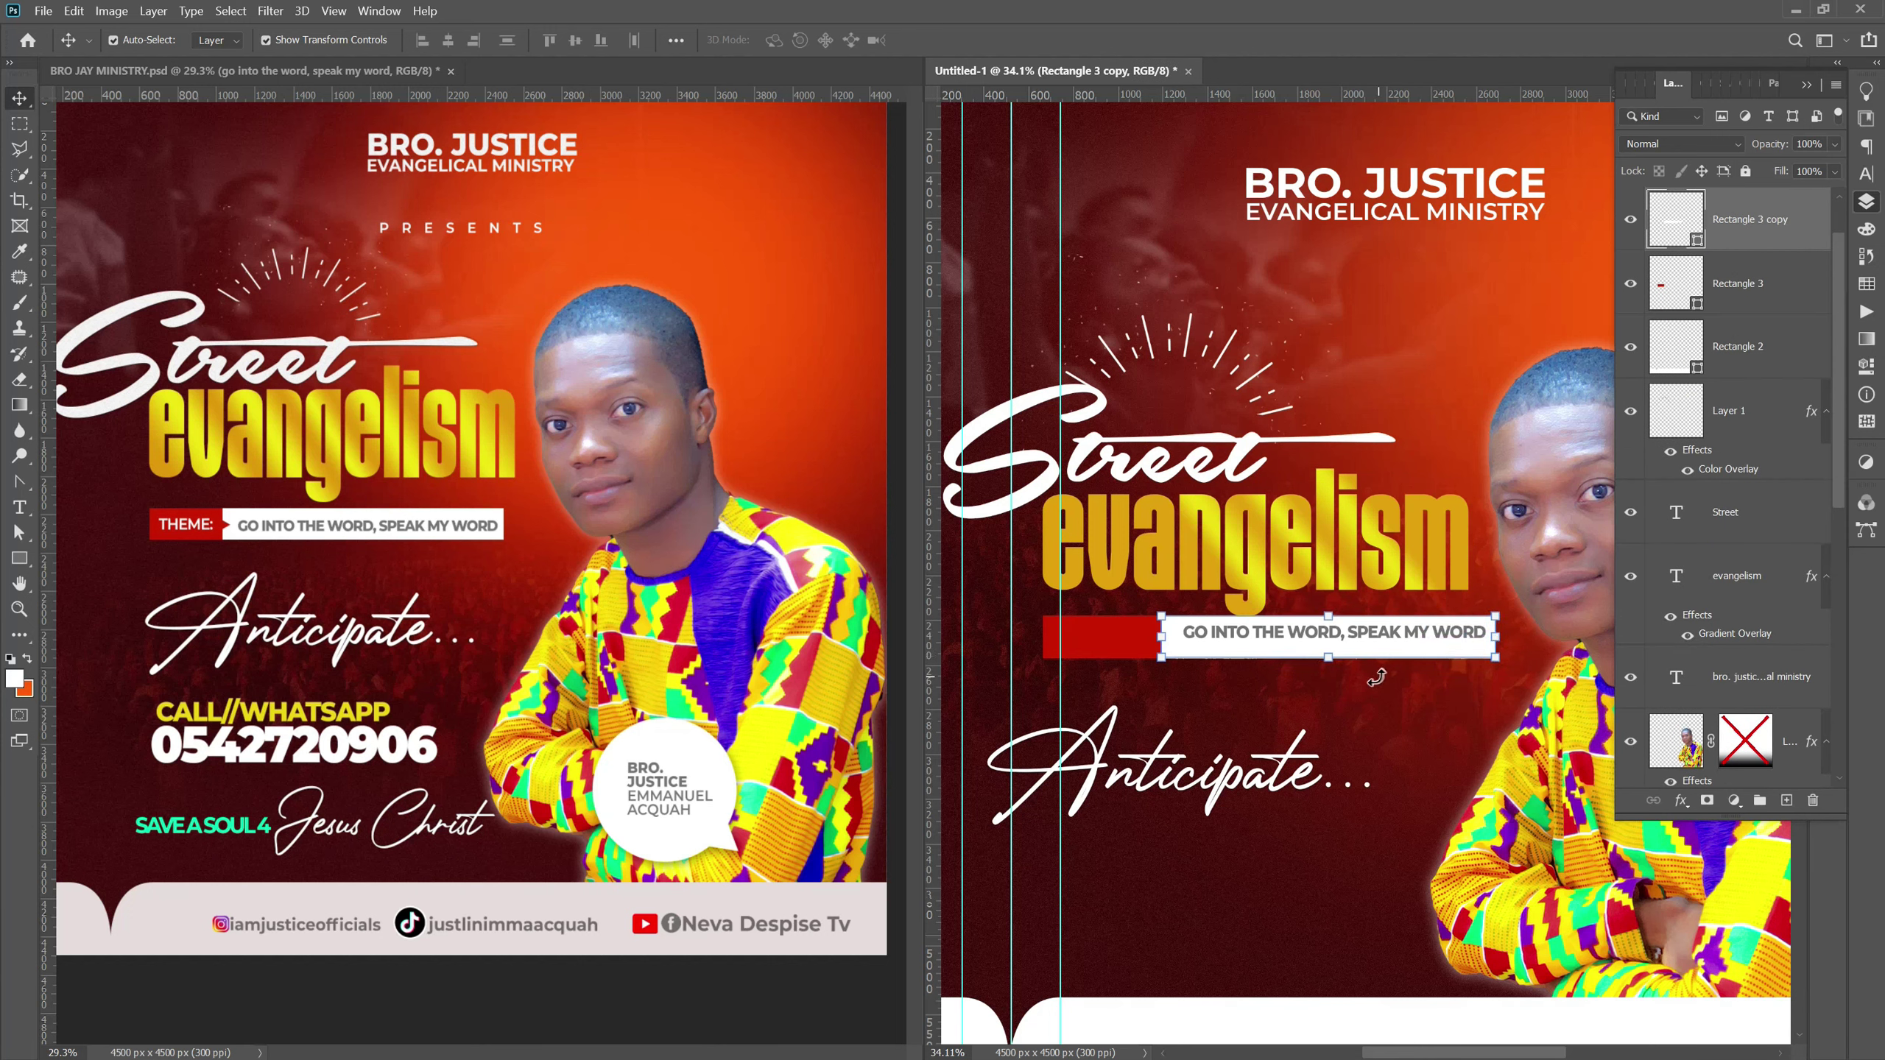
key("Return")
Reposition the Ellipse 2 red glow, lock Ellipse 1, and move Anticipate text right.
mouse_move(1371, 705)
left_mouse_down()
mouse_move(1318, 664)
mouse_move(1346, 678)
left_mouse_up()
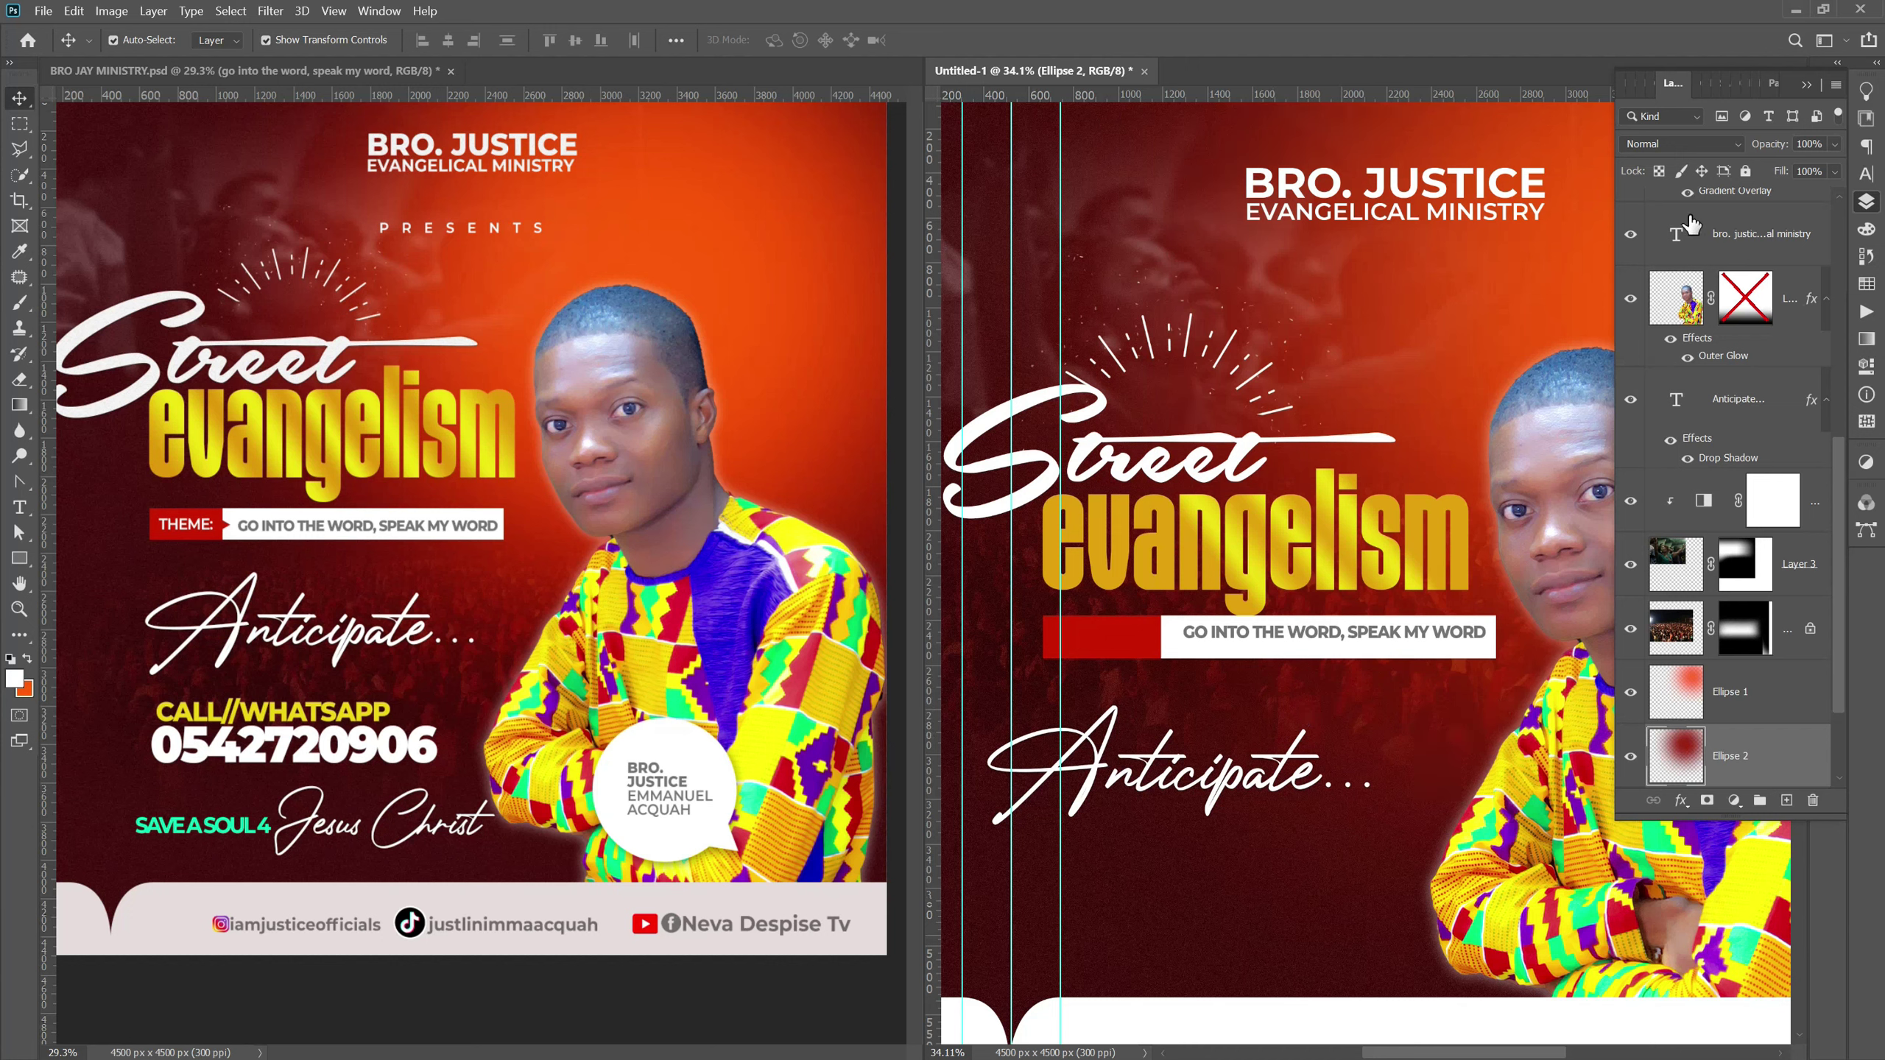
left_click(1733, 692)
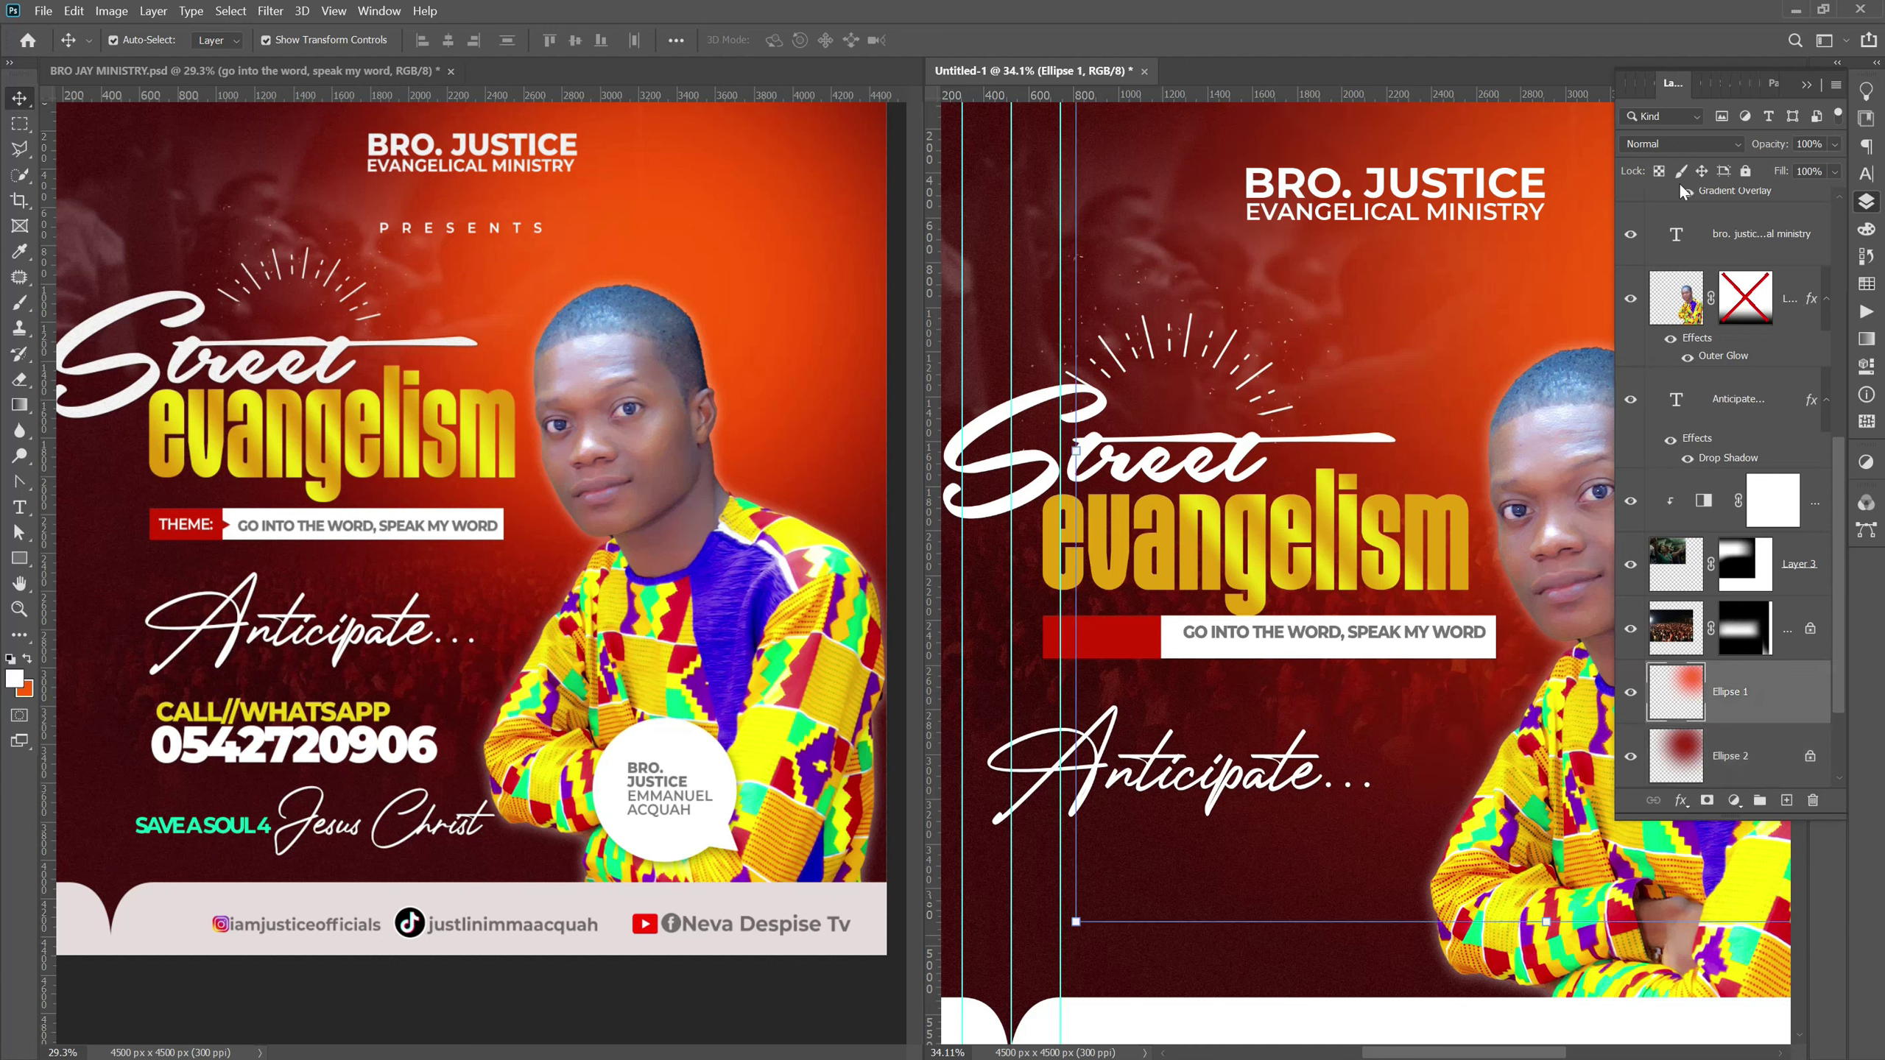
left_click(1700, 172)
mouse_move(1094, 793)
left_mouse_down()
mouse_move(1166, 793)
mouse_move(1146, 796)
left_mouse_up()
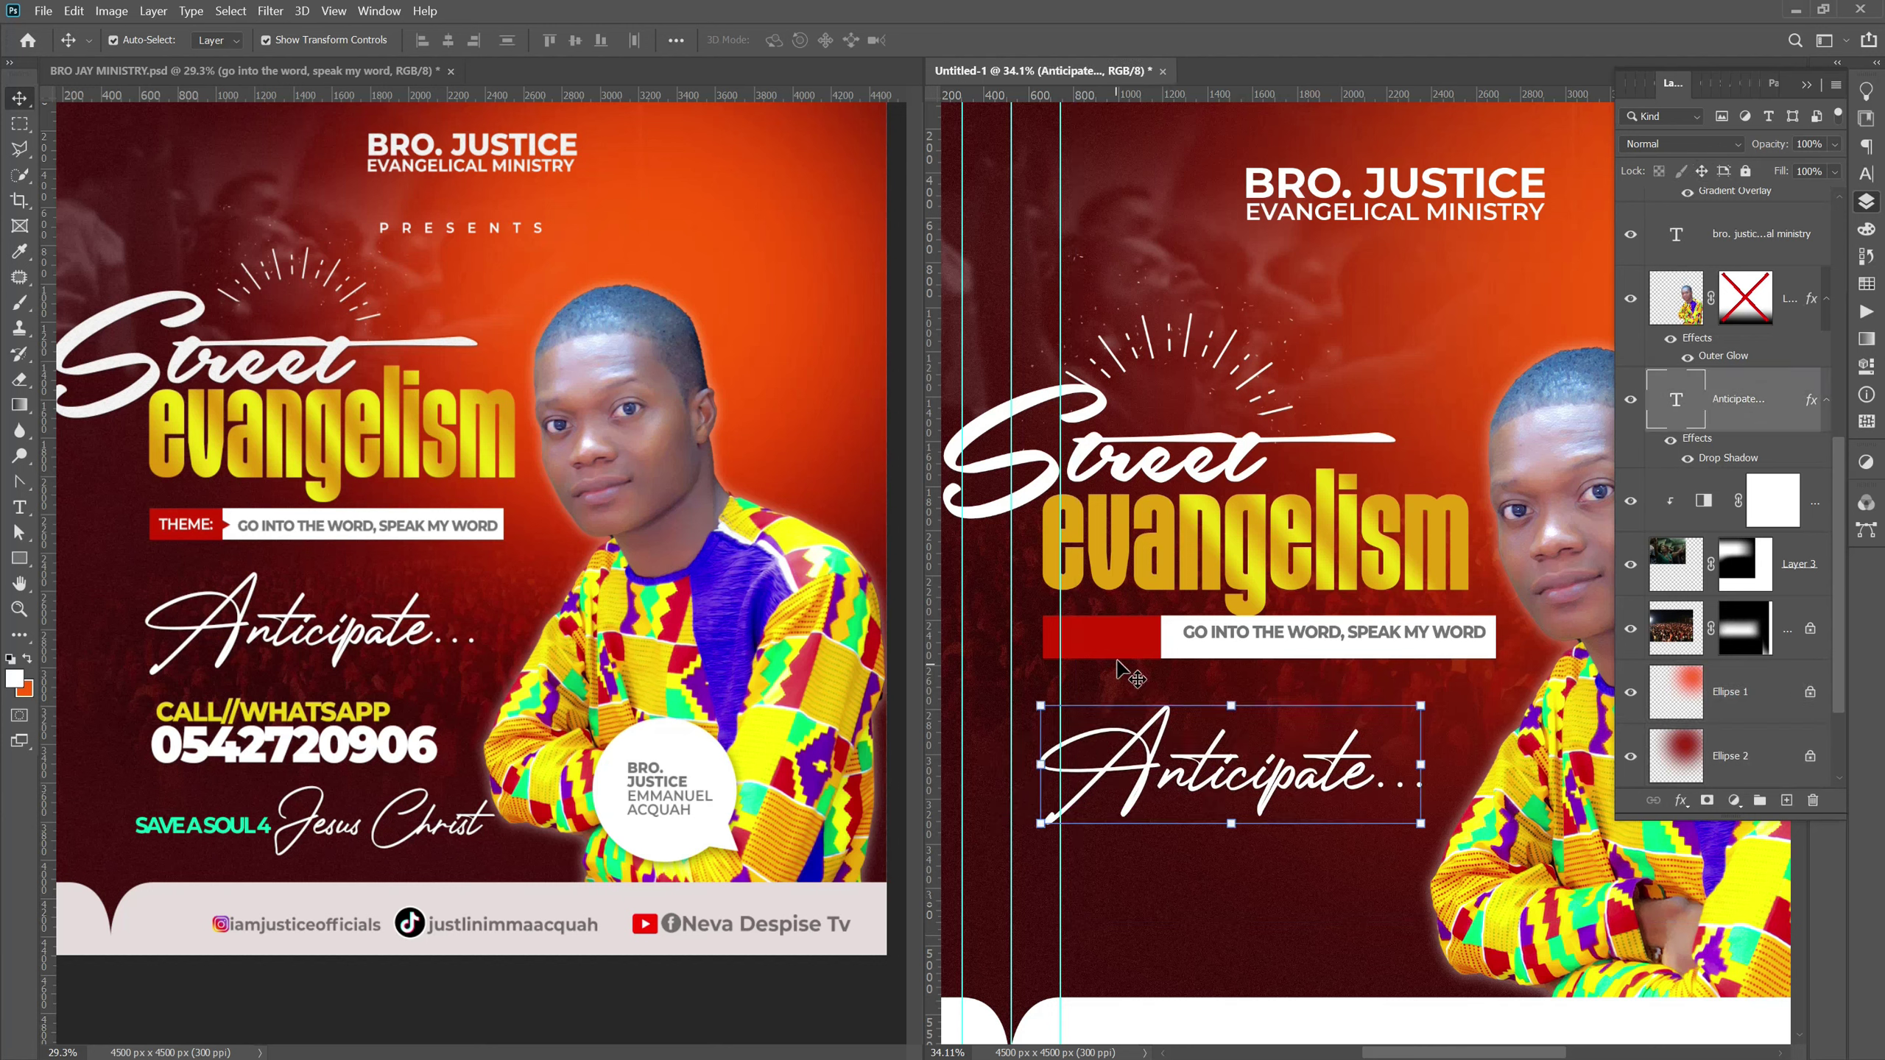
scroll(1137, 642, "up", 2)
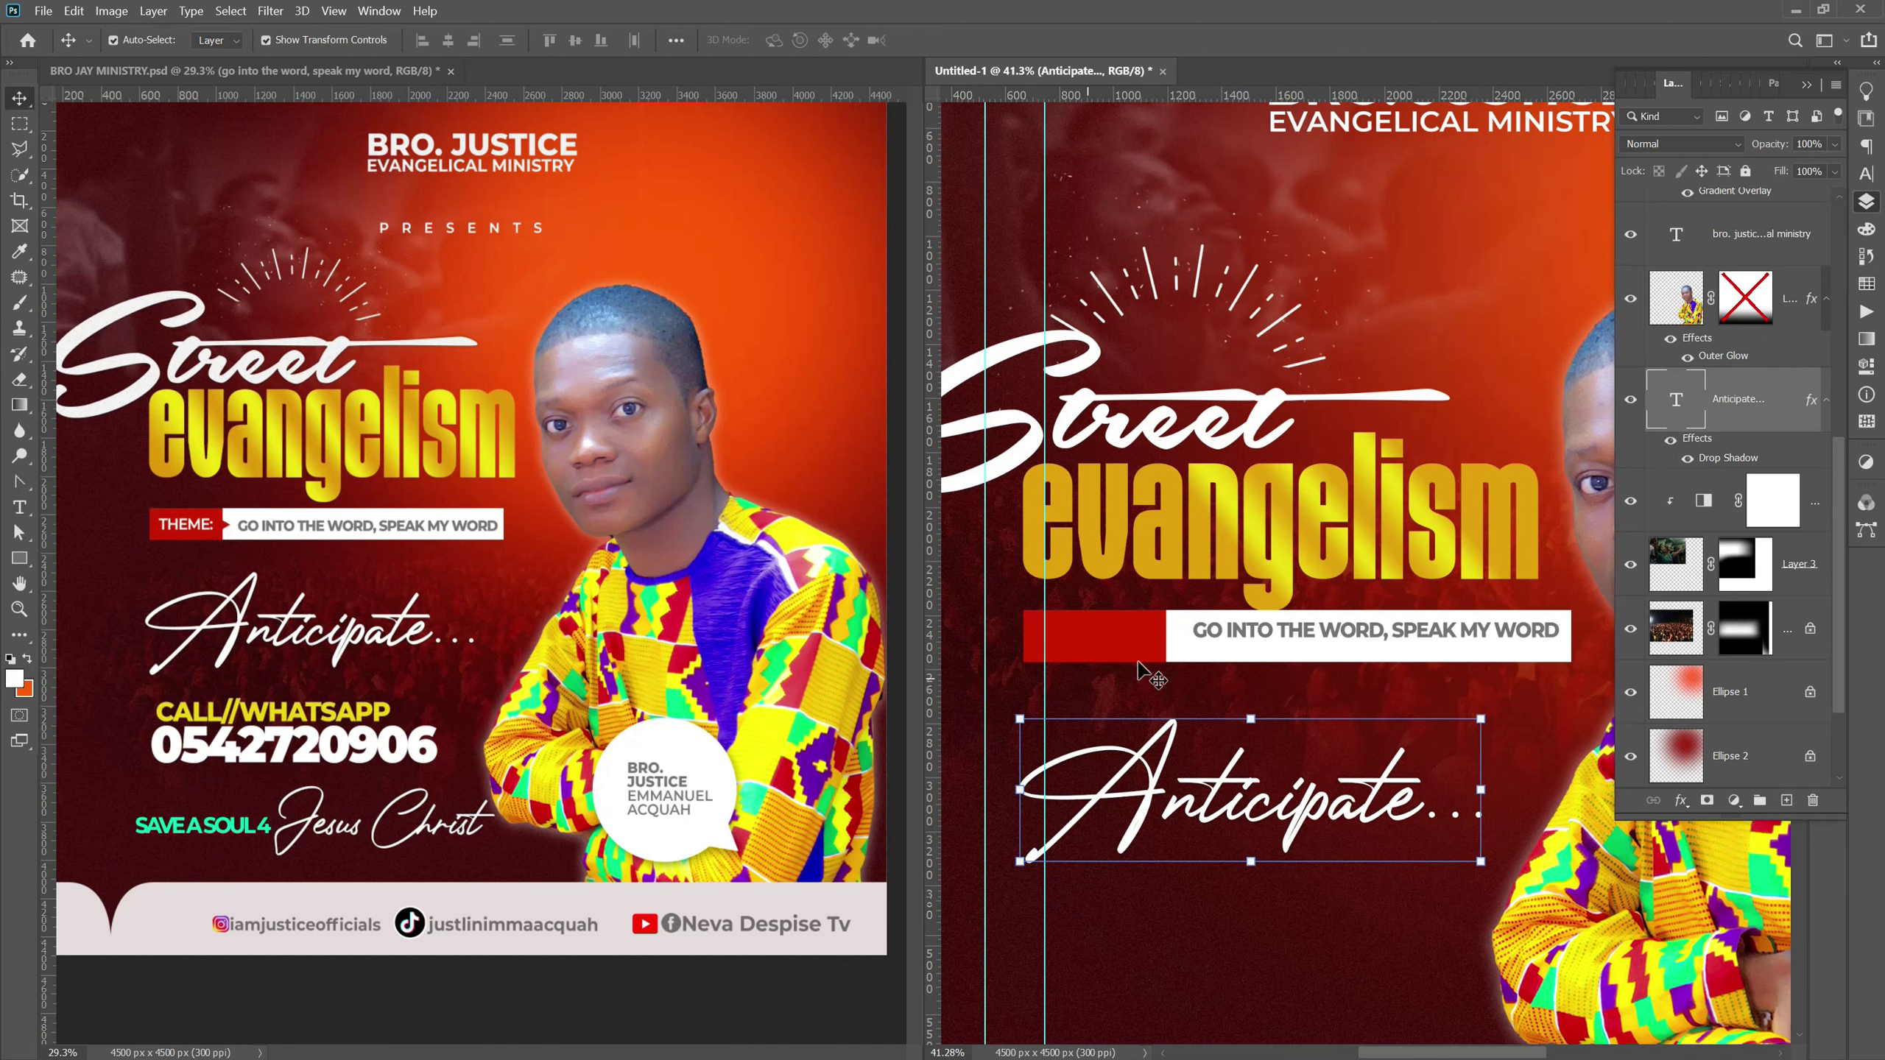
left_click(1214, 636)
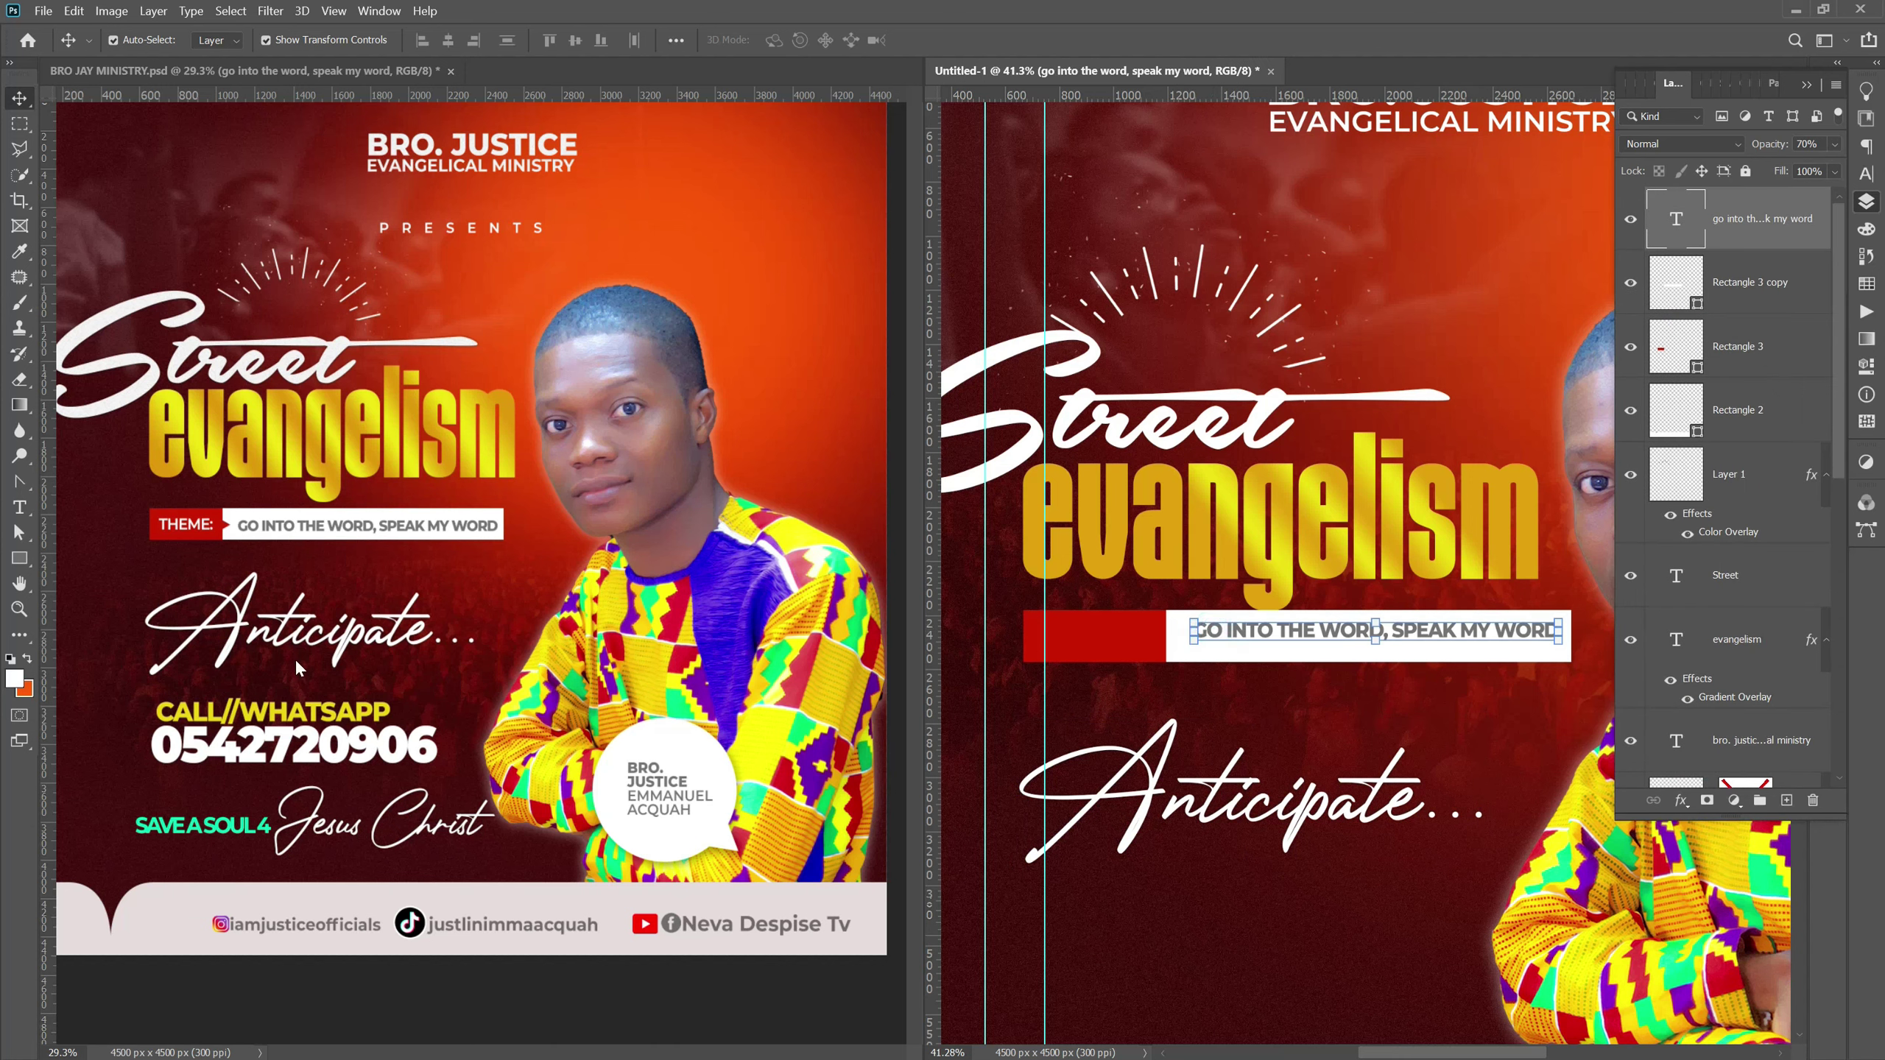
Switch to the Custom Shape tool, load the 'all shapes' library, and choose the triangle.
left_click(19, 557)
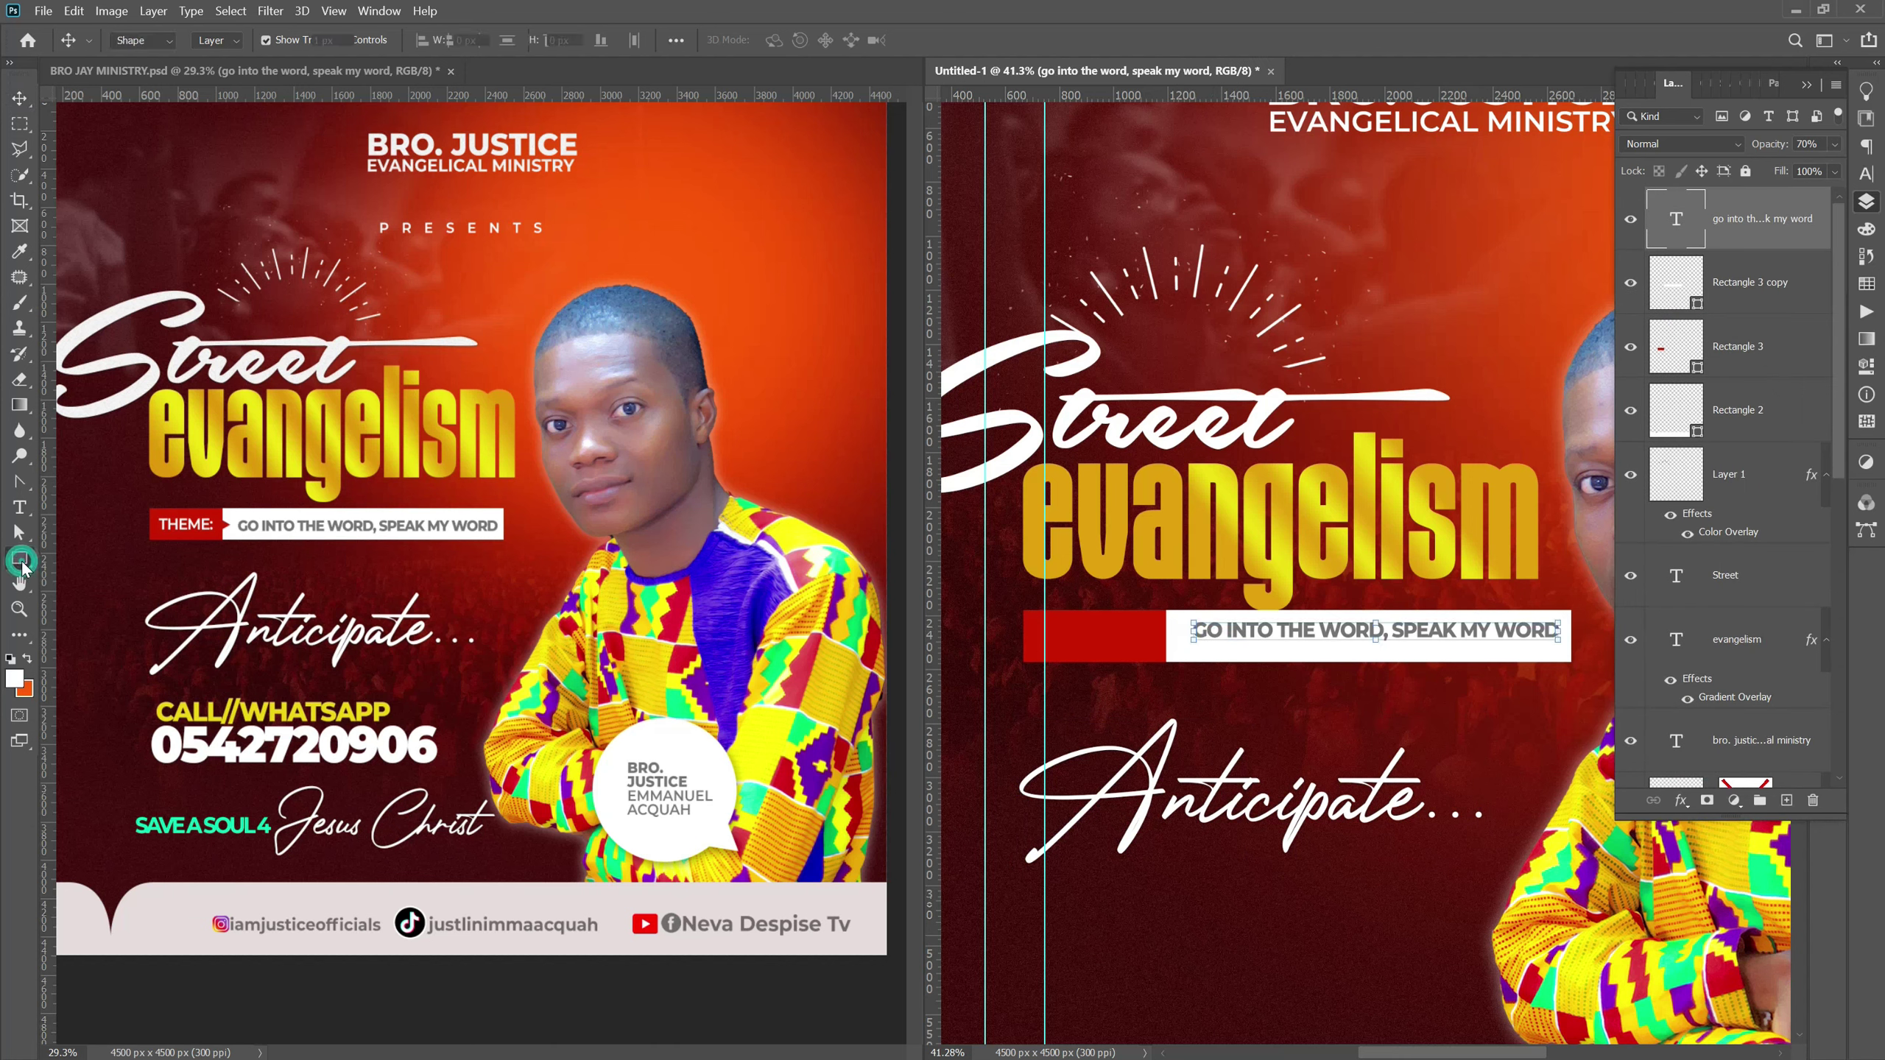
right_click(19, 557)
left_click(97, 650)
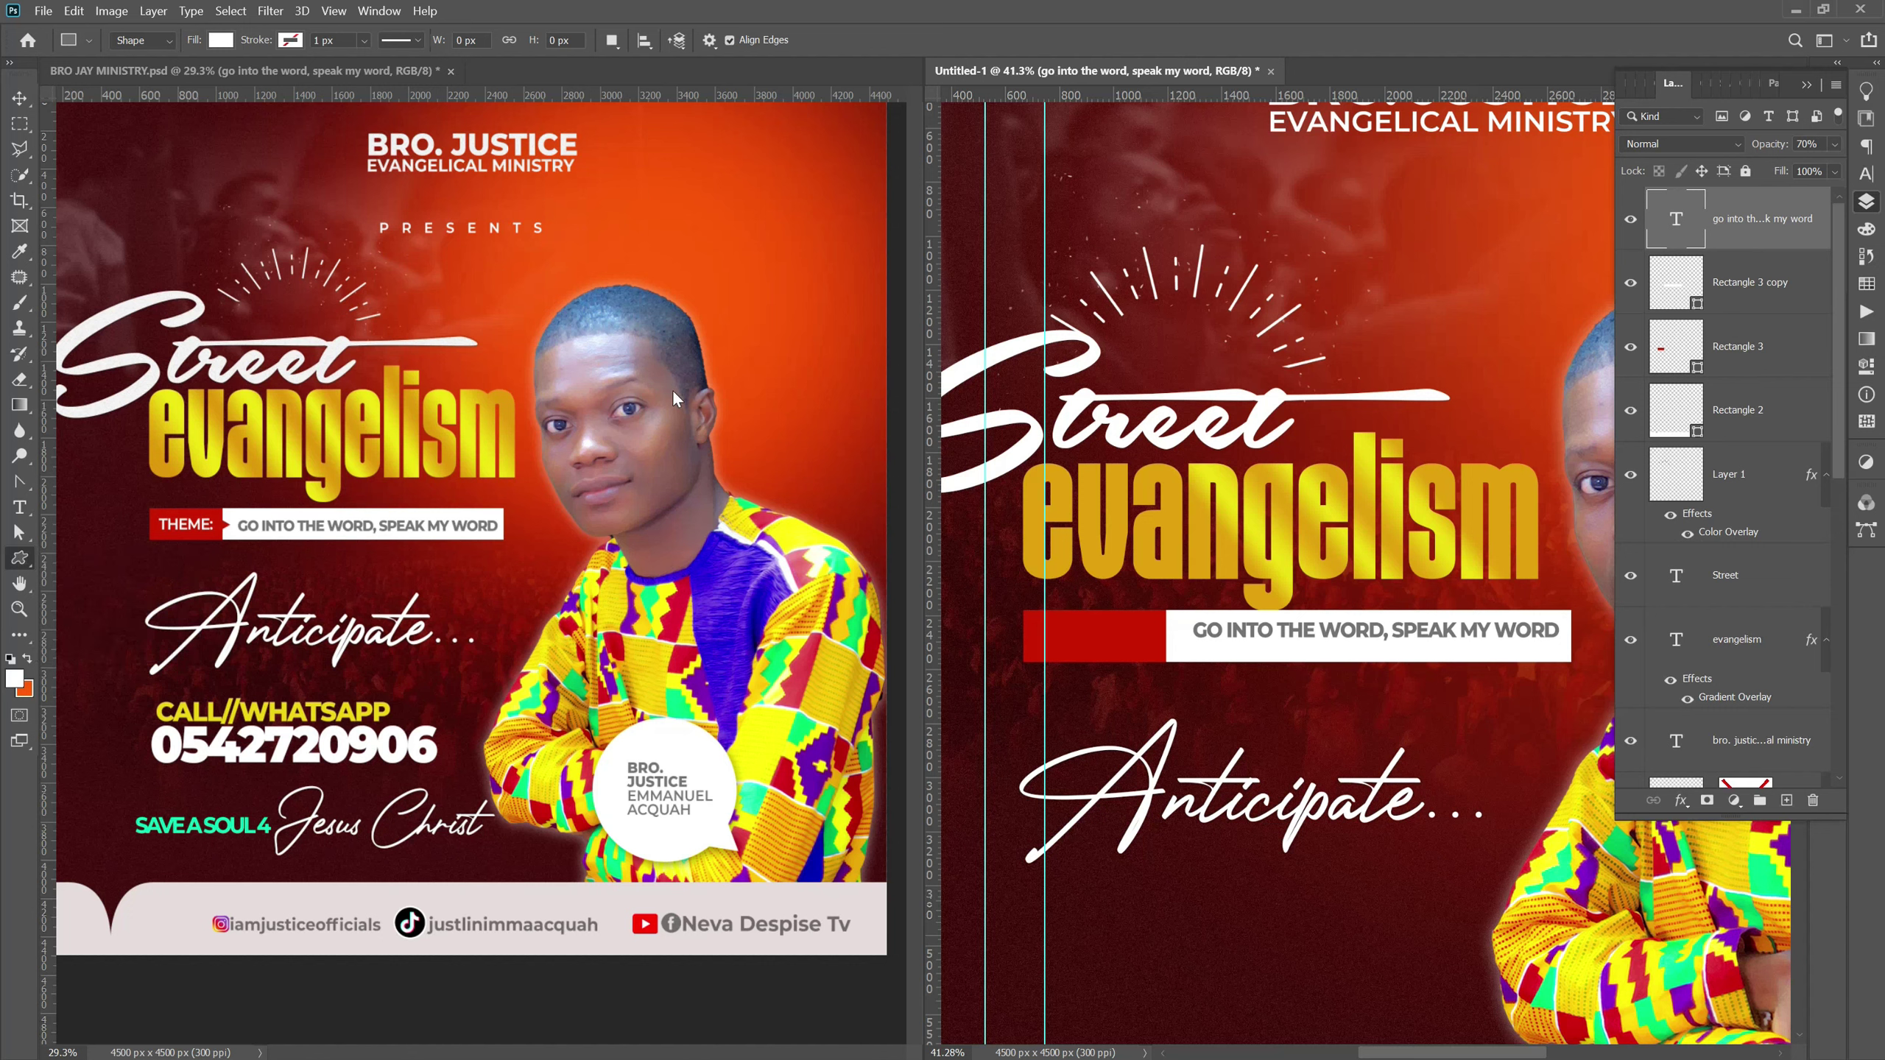
left_click(792, 45)
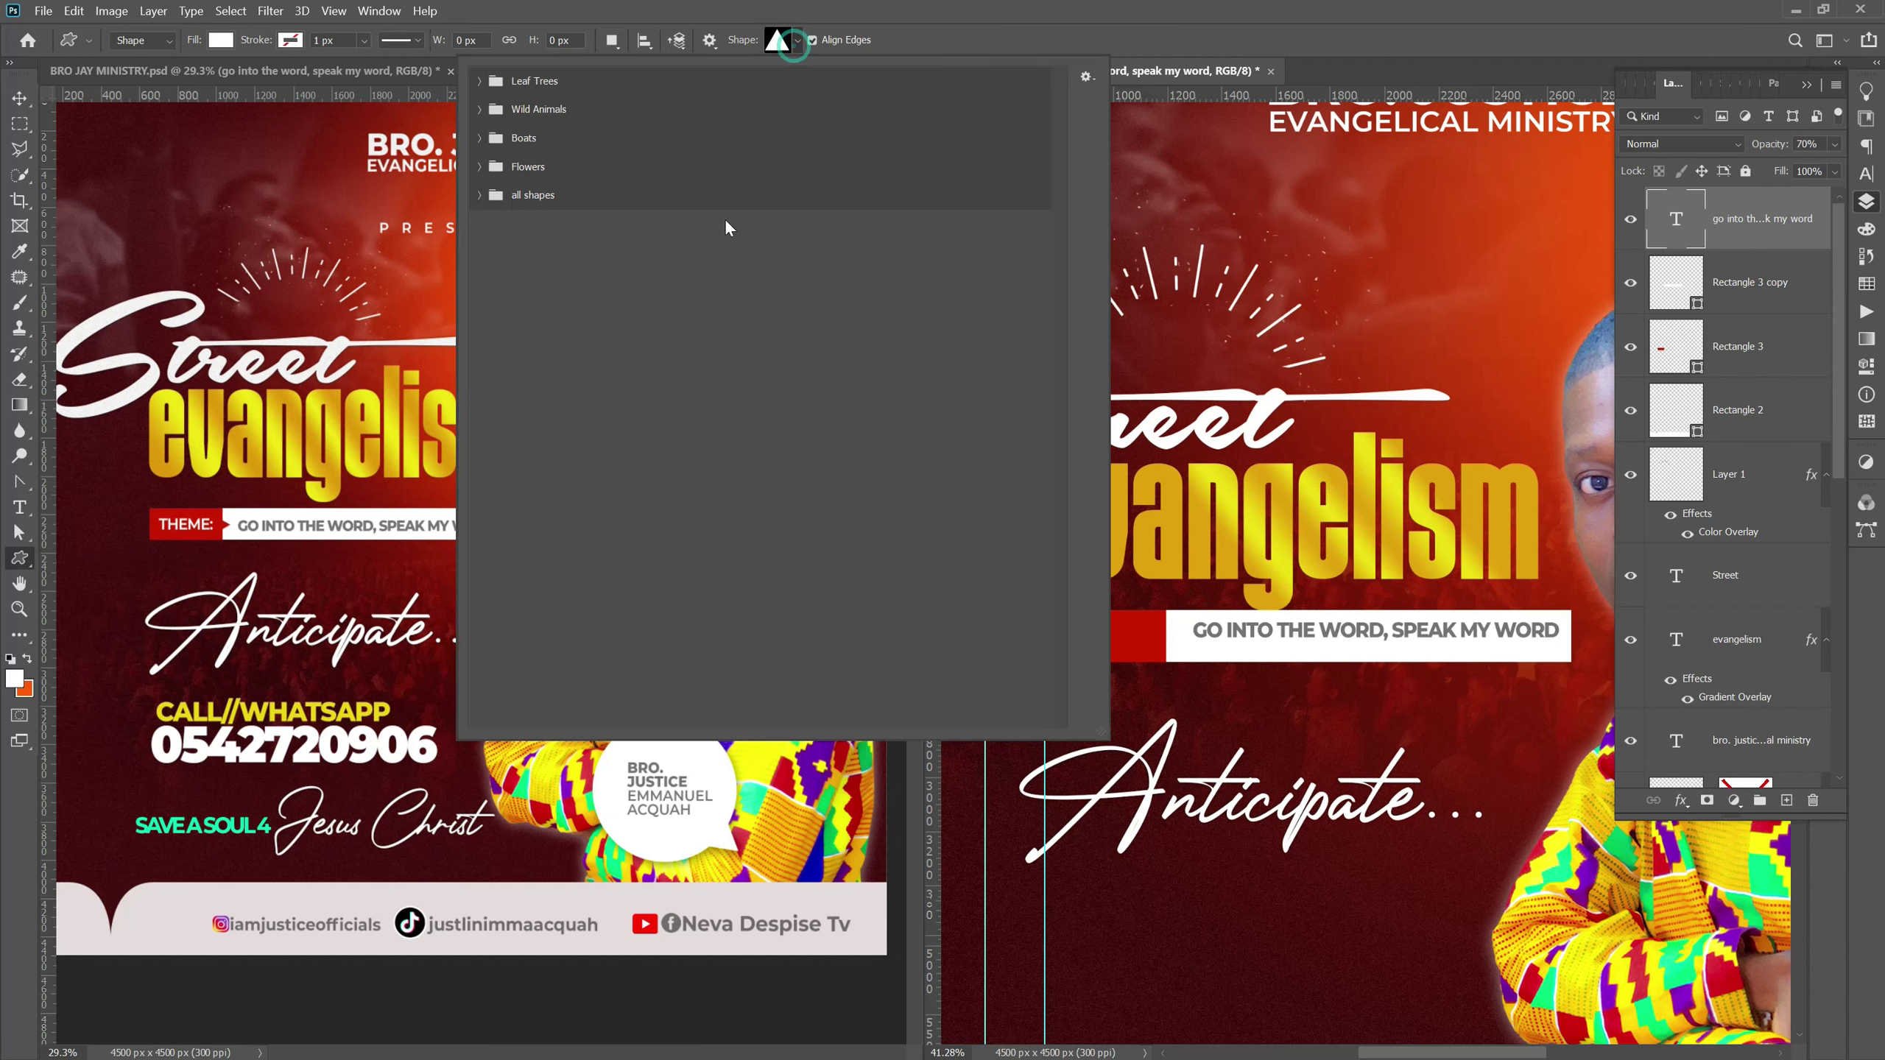
left_click(476, 200)
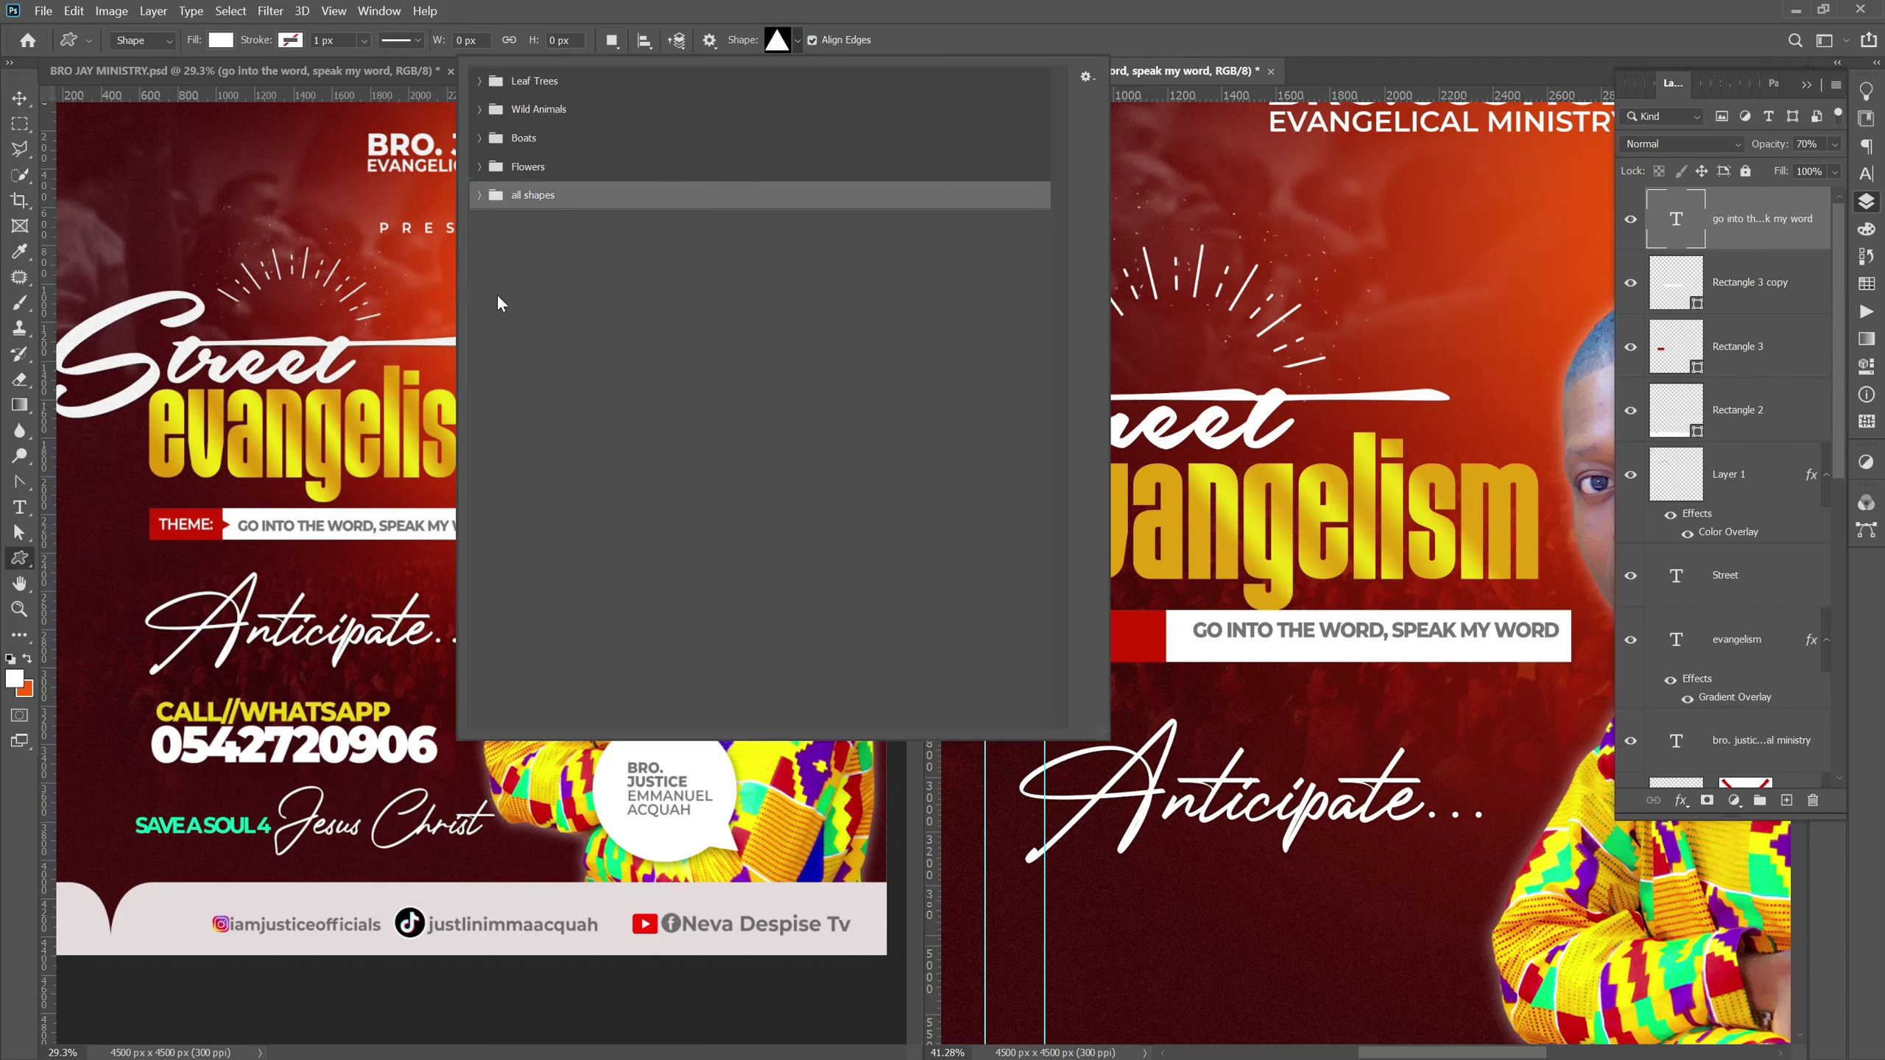
left_click(477, 199)
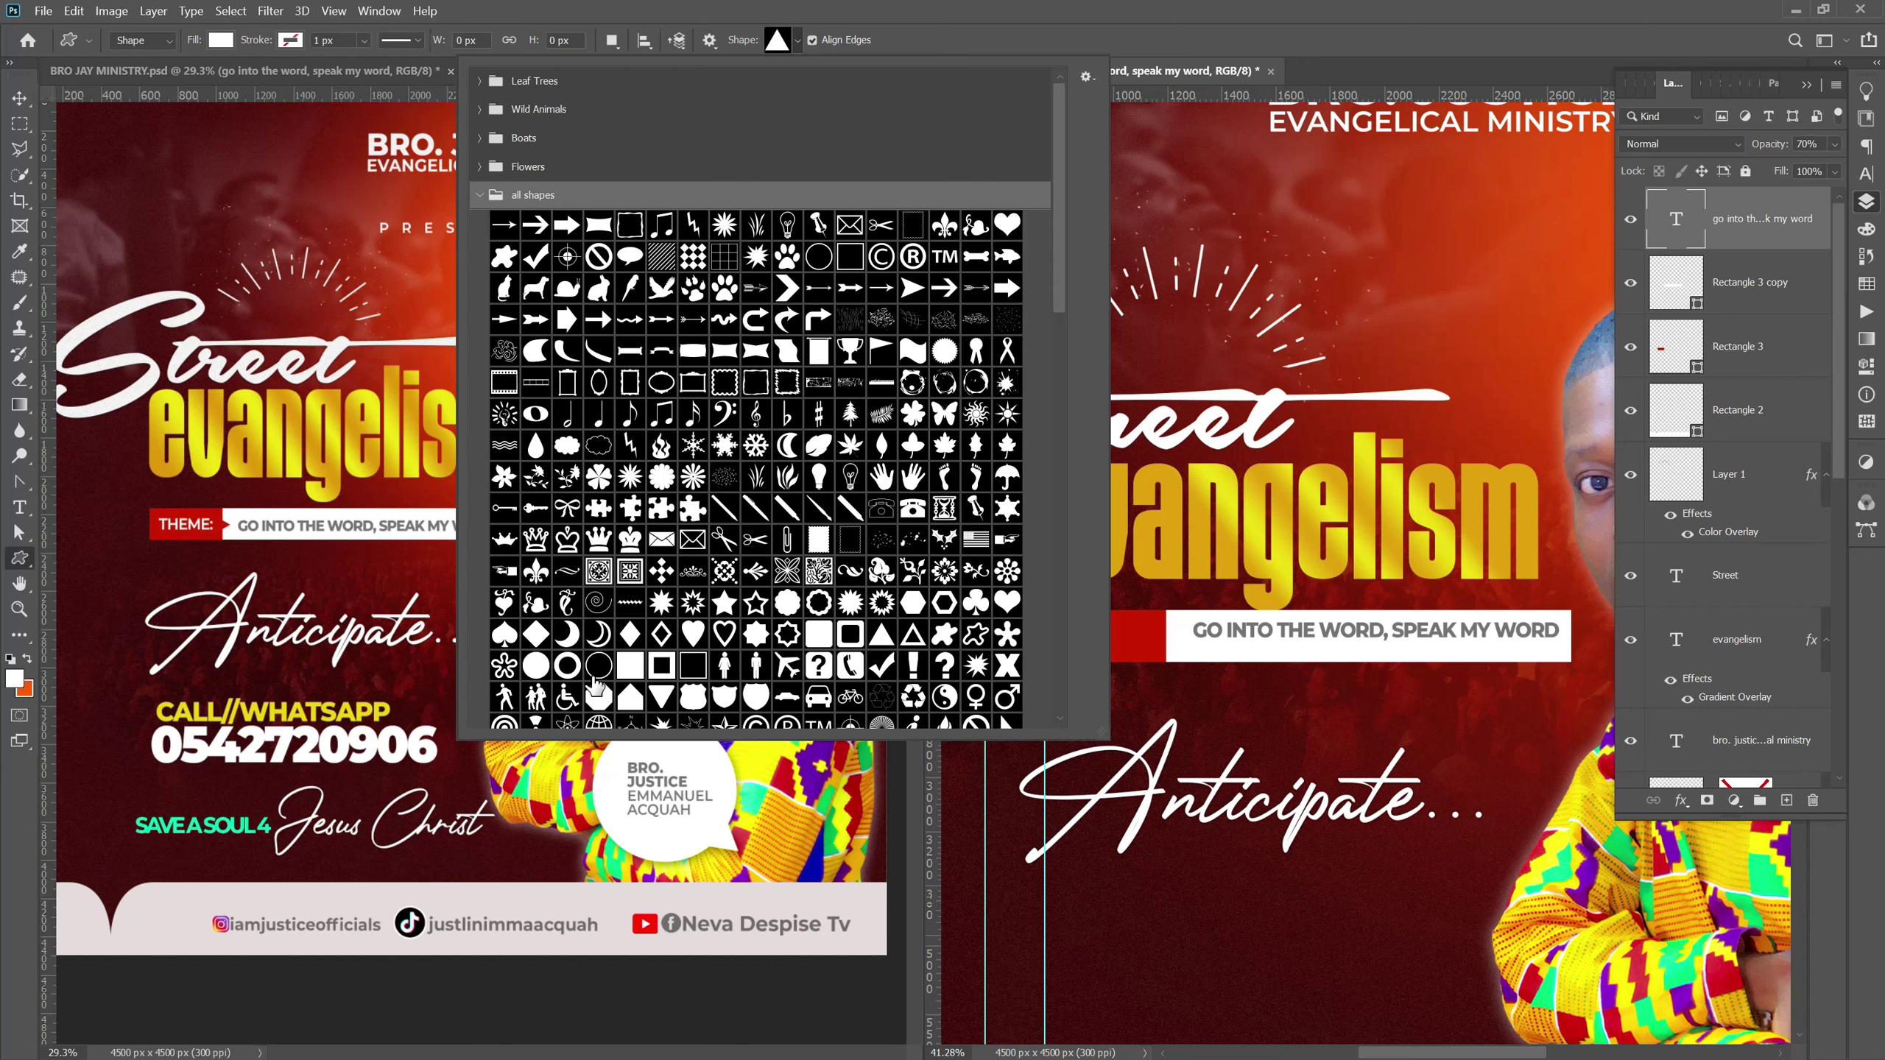
left_click(1147, 765)
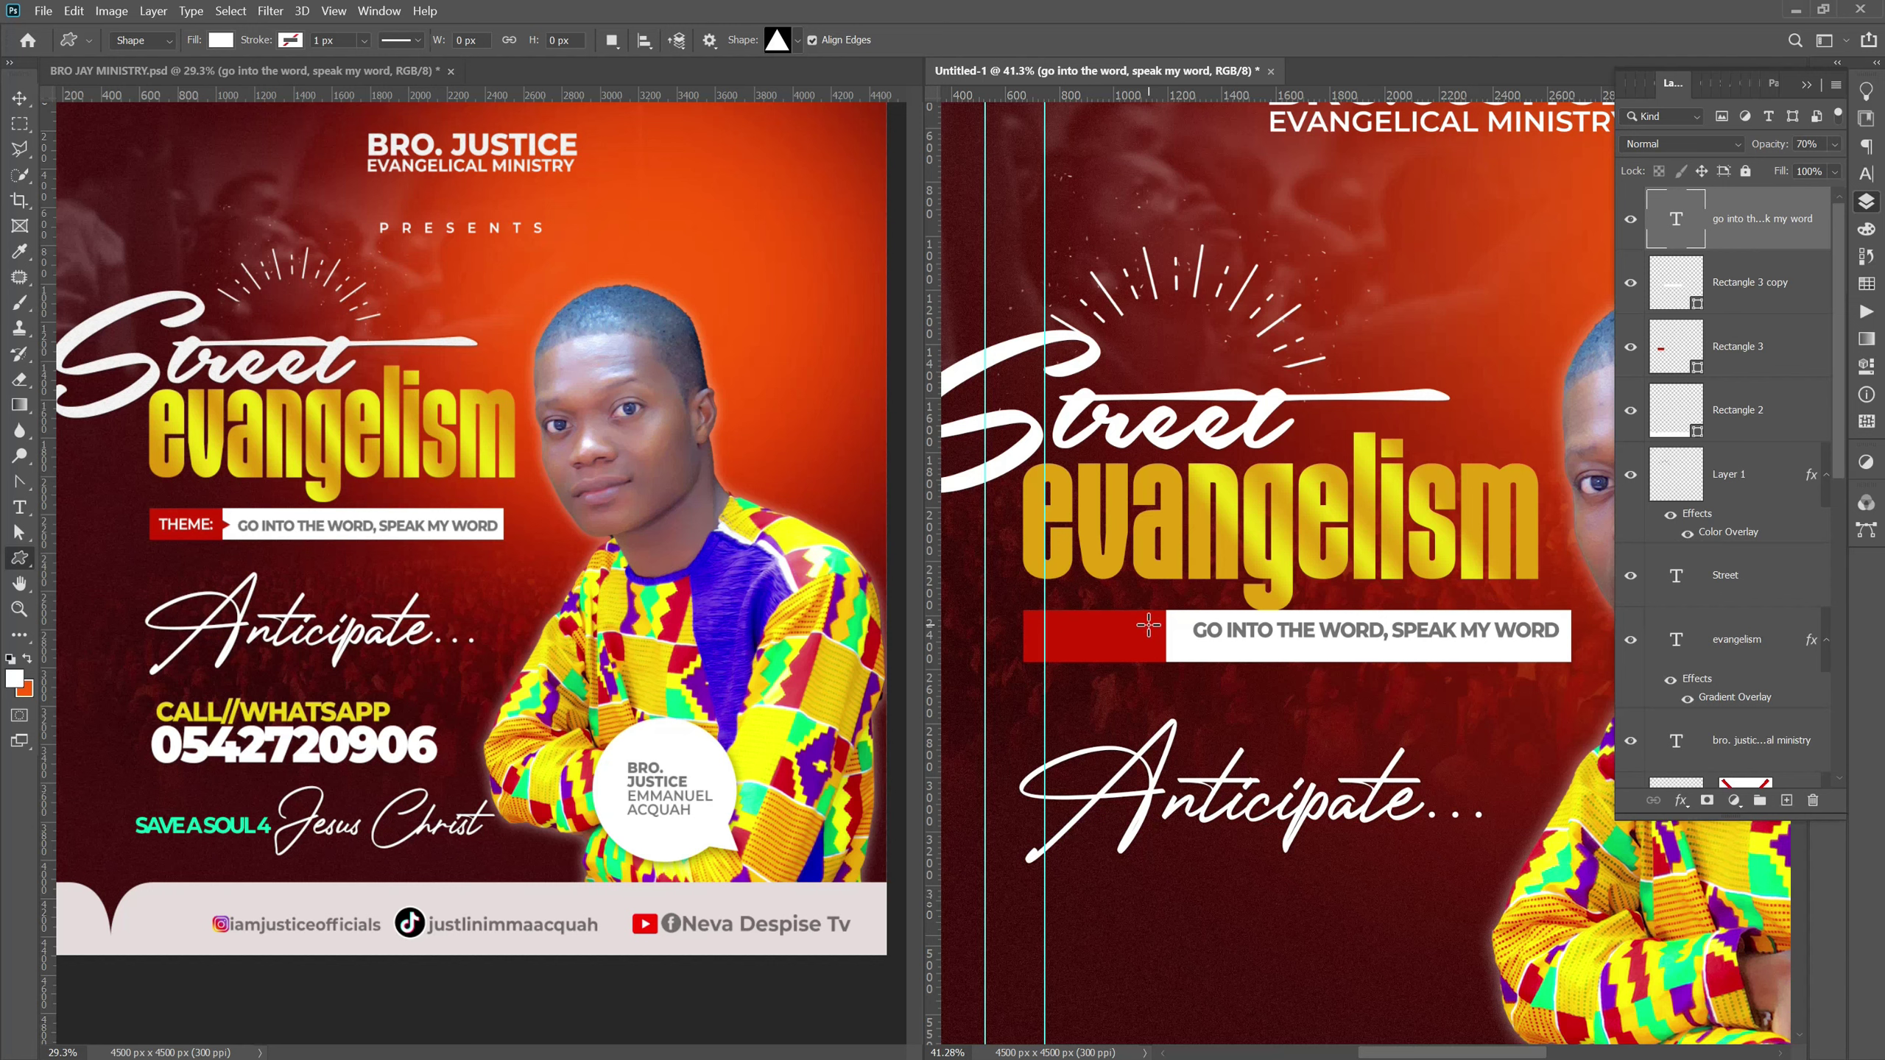
Draw a small triangle at the bar's left end and rotate it to point right.
left_click_drag(1149, 625, 1209, 645)
left_click_drag(1209, 646, 1189, 658)
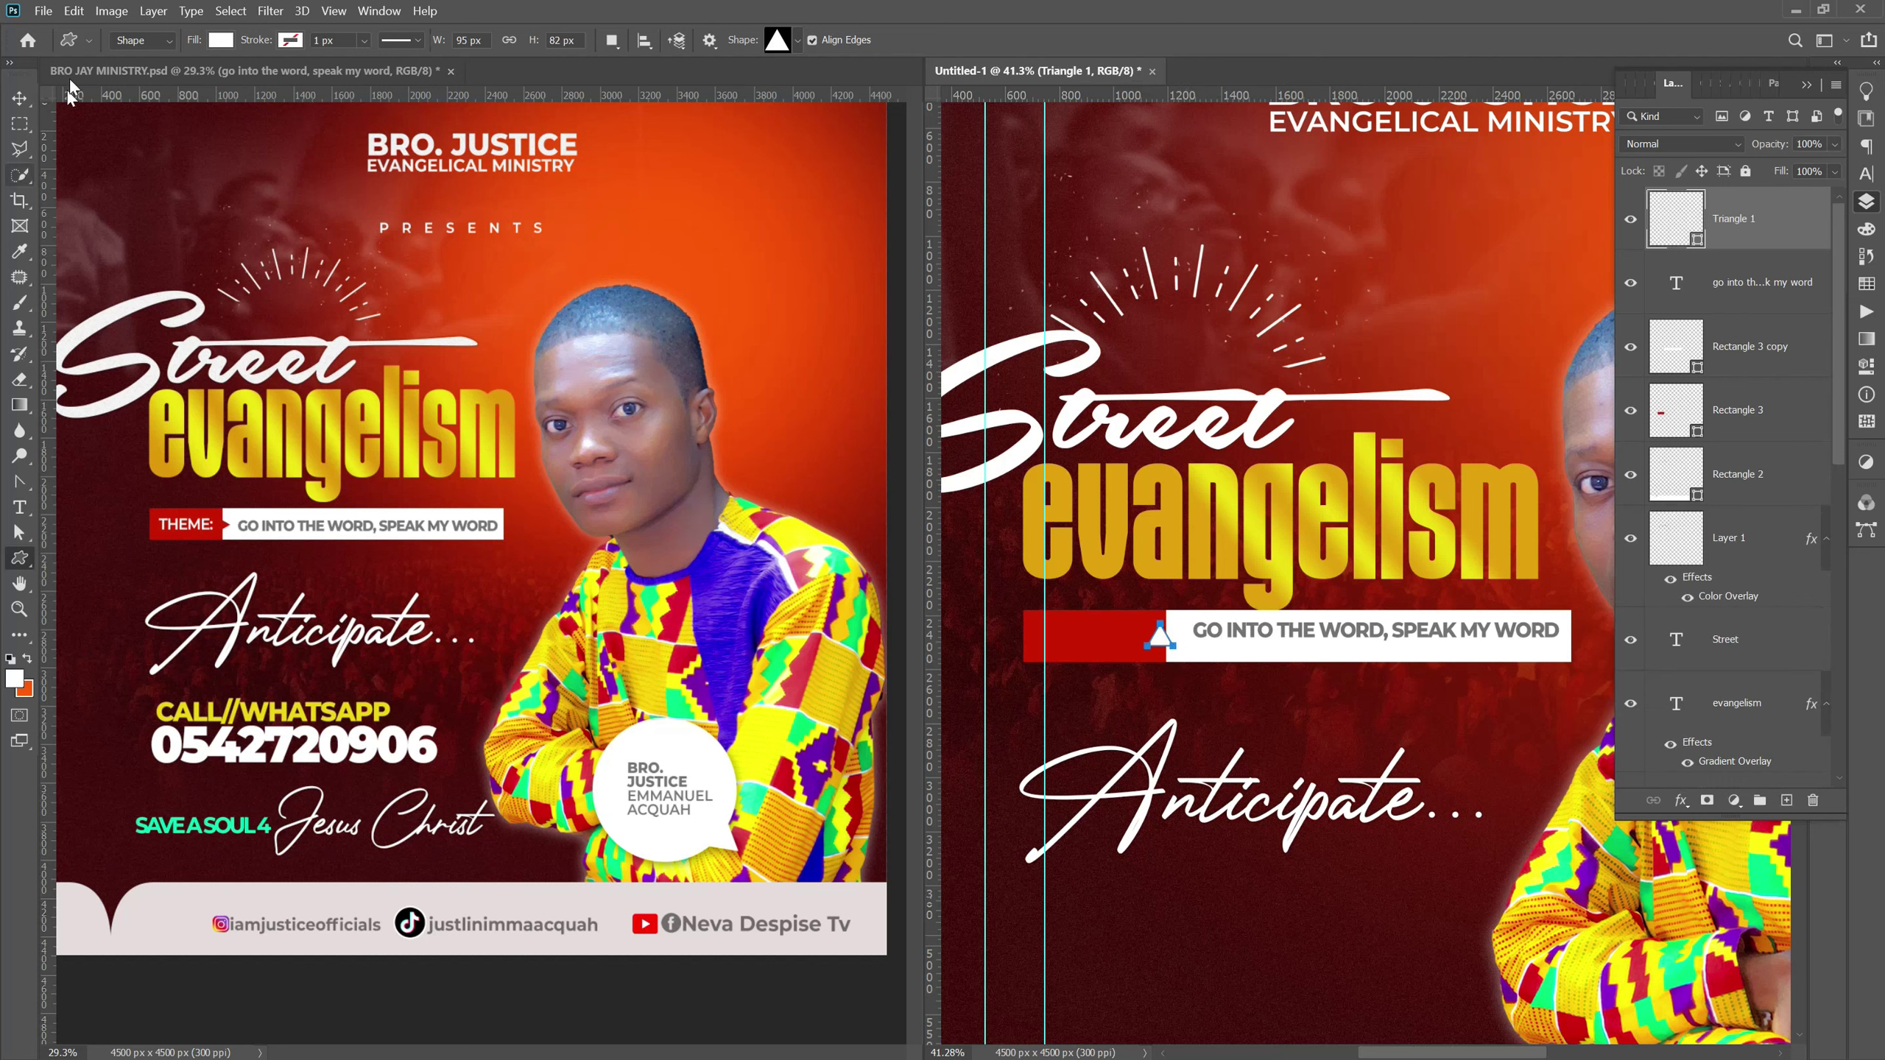
left_click(19, 97)
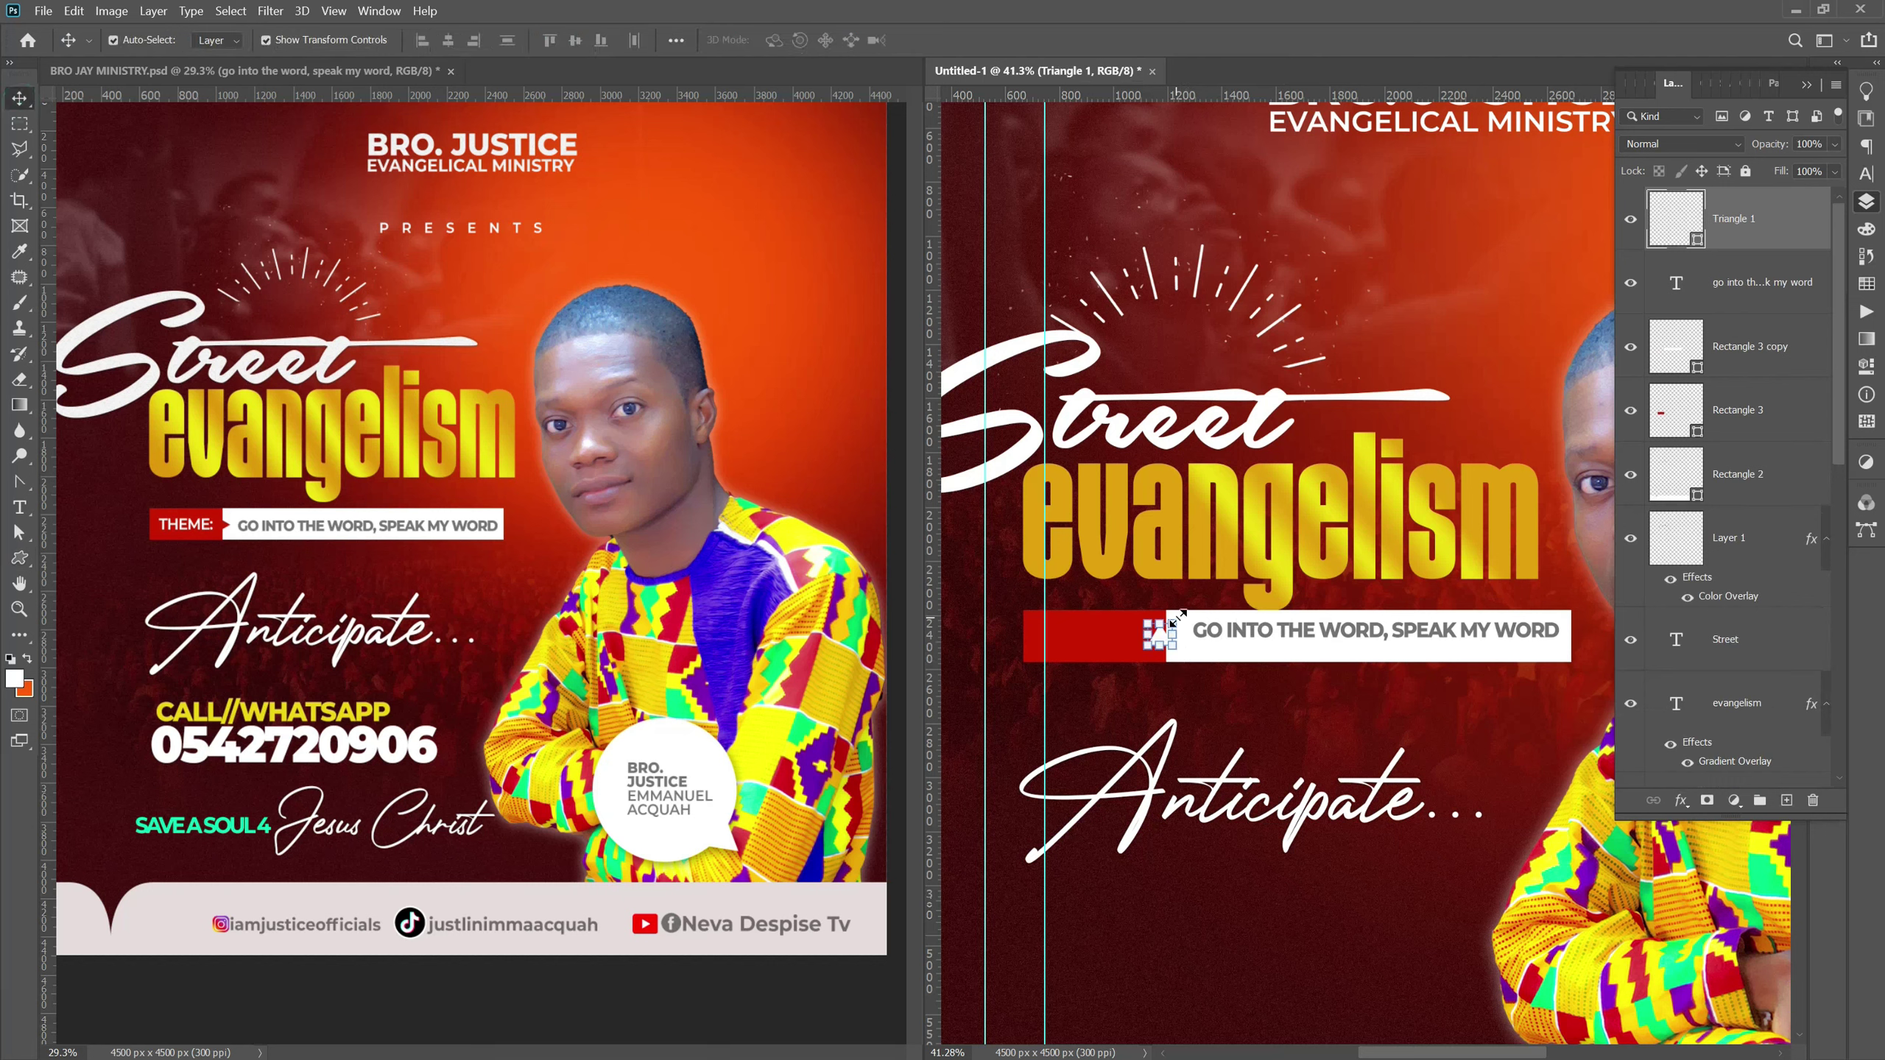
left_click_drag(1156, 606, 1246, 635)
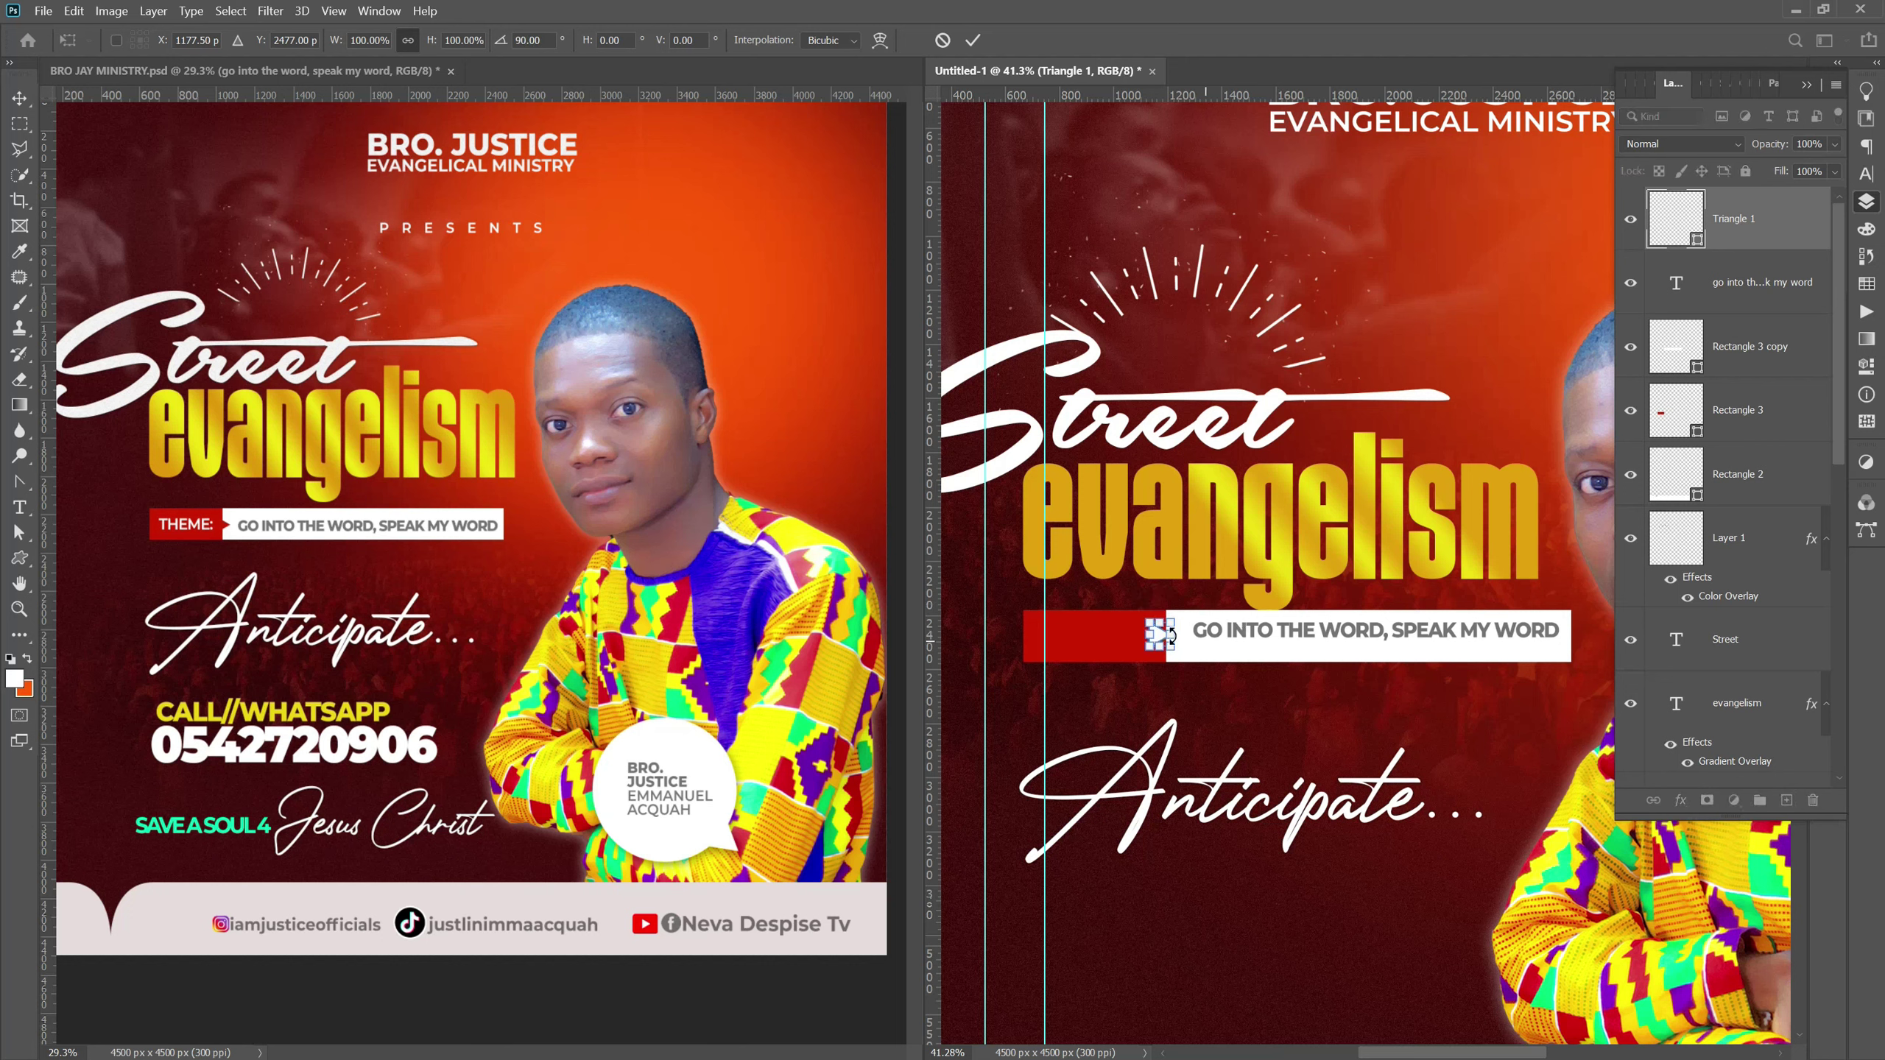
key("Return")
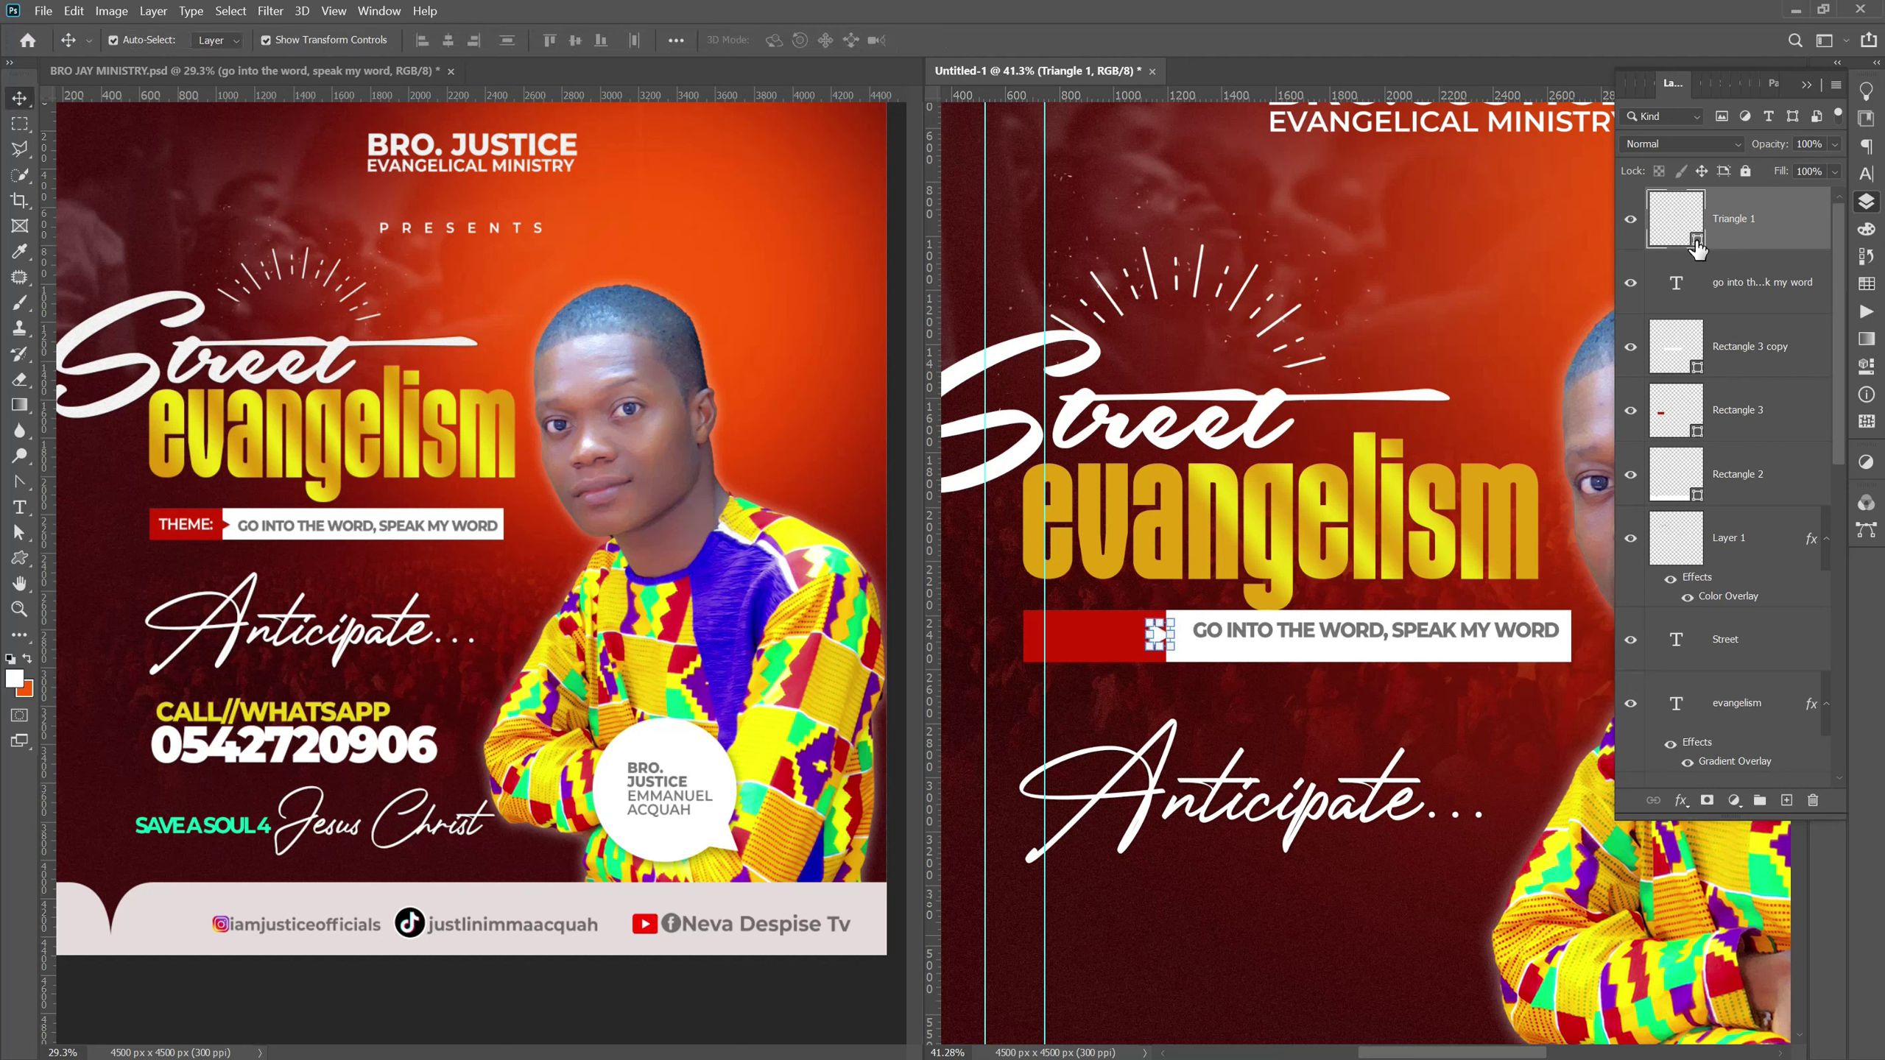
Fill the triangle with the theme bar's red and nudge it right against the white bar.
double_click(1698, 240)
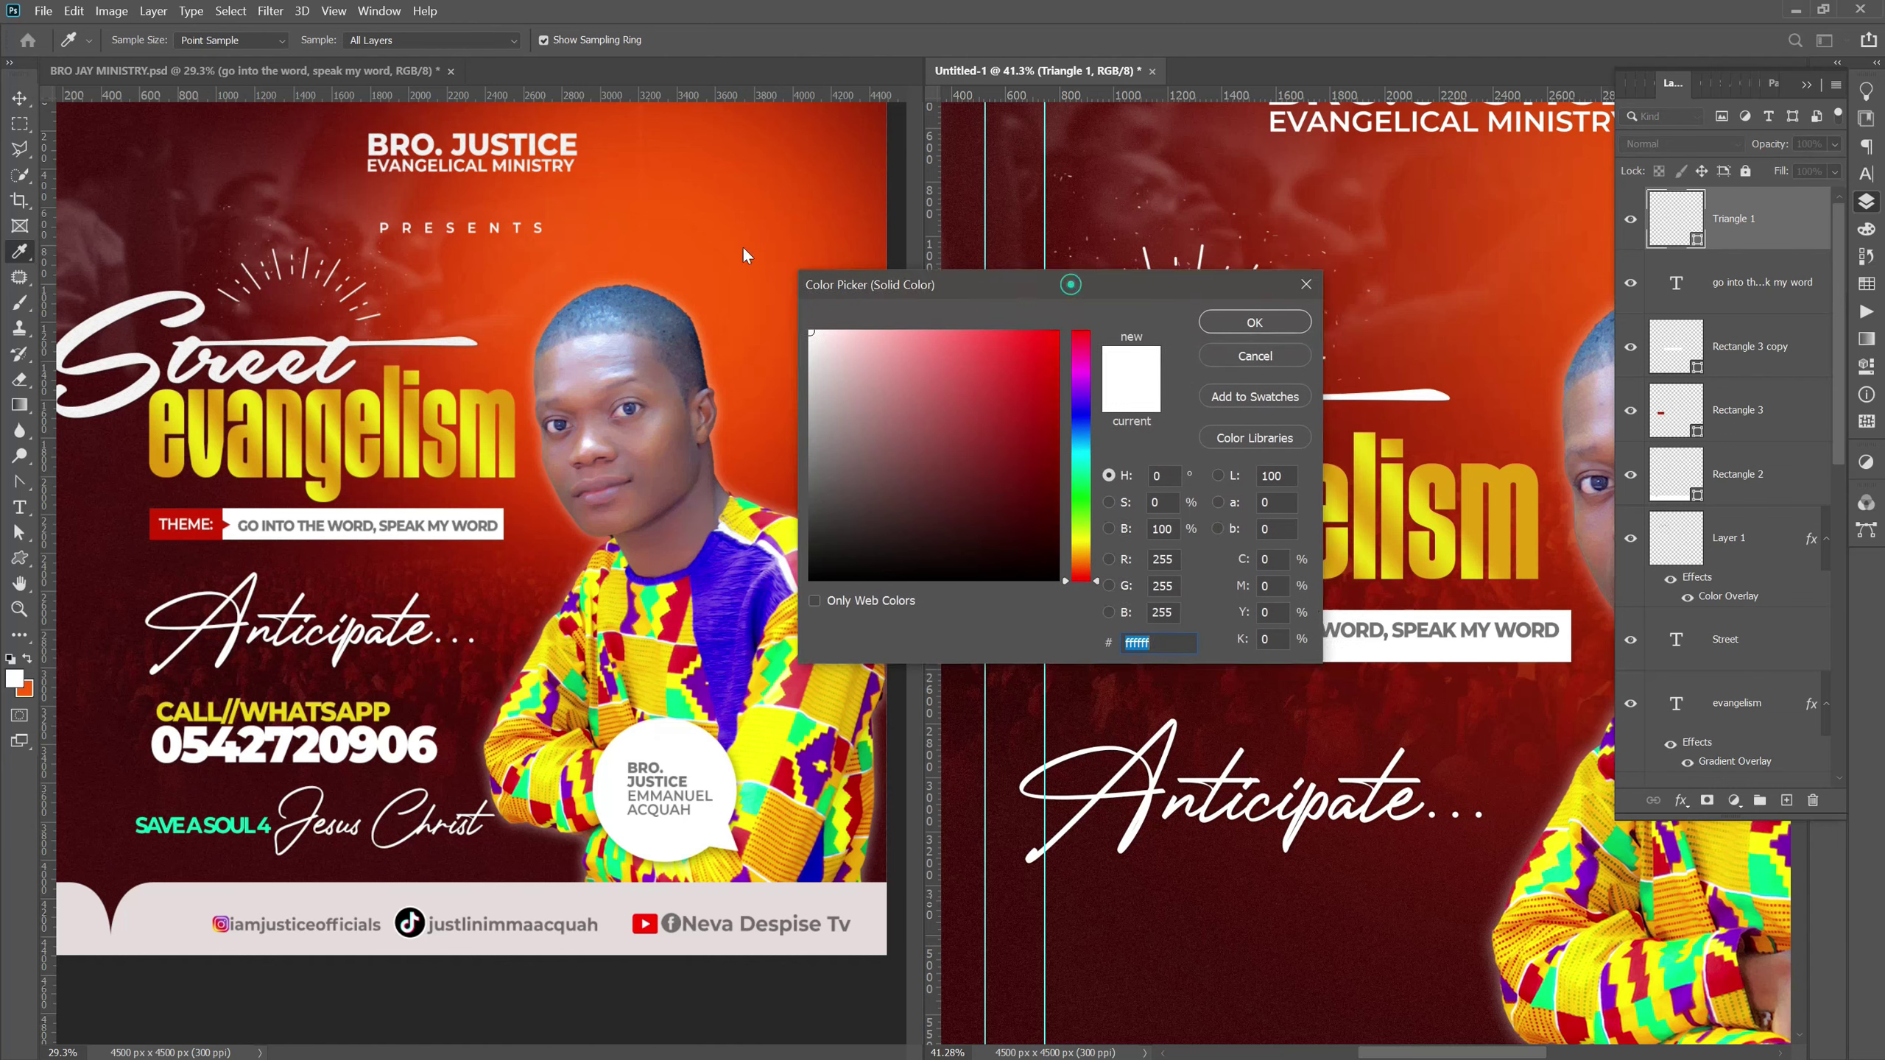
left_click(1097, 639)
key("Return")
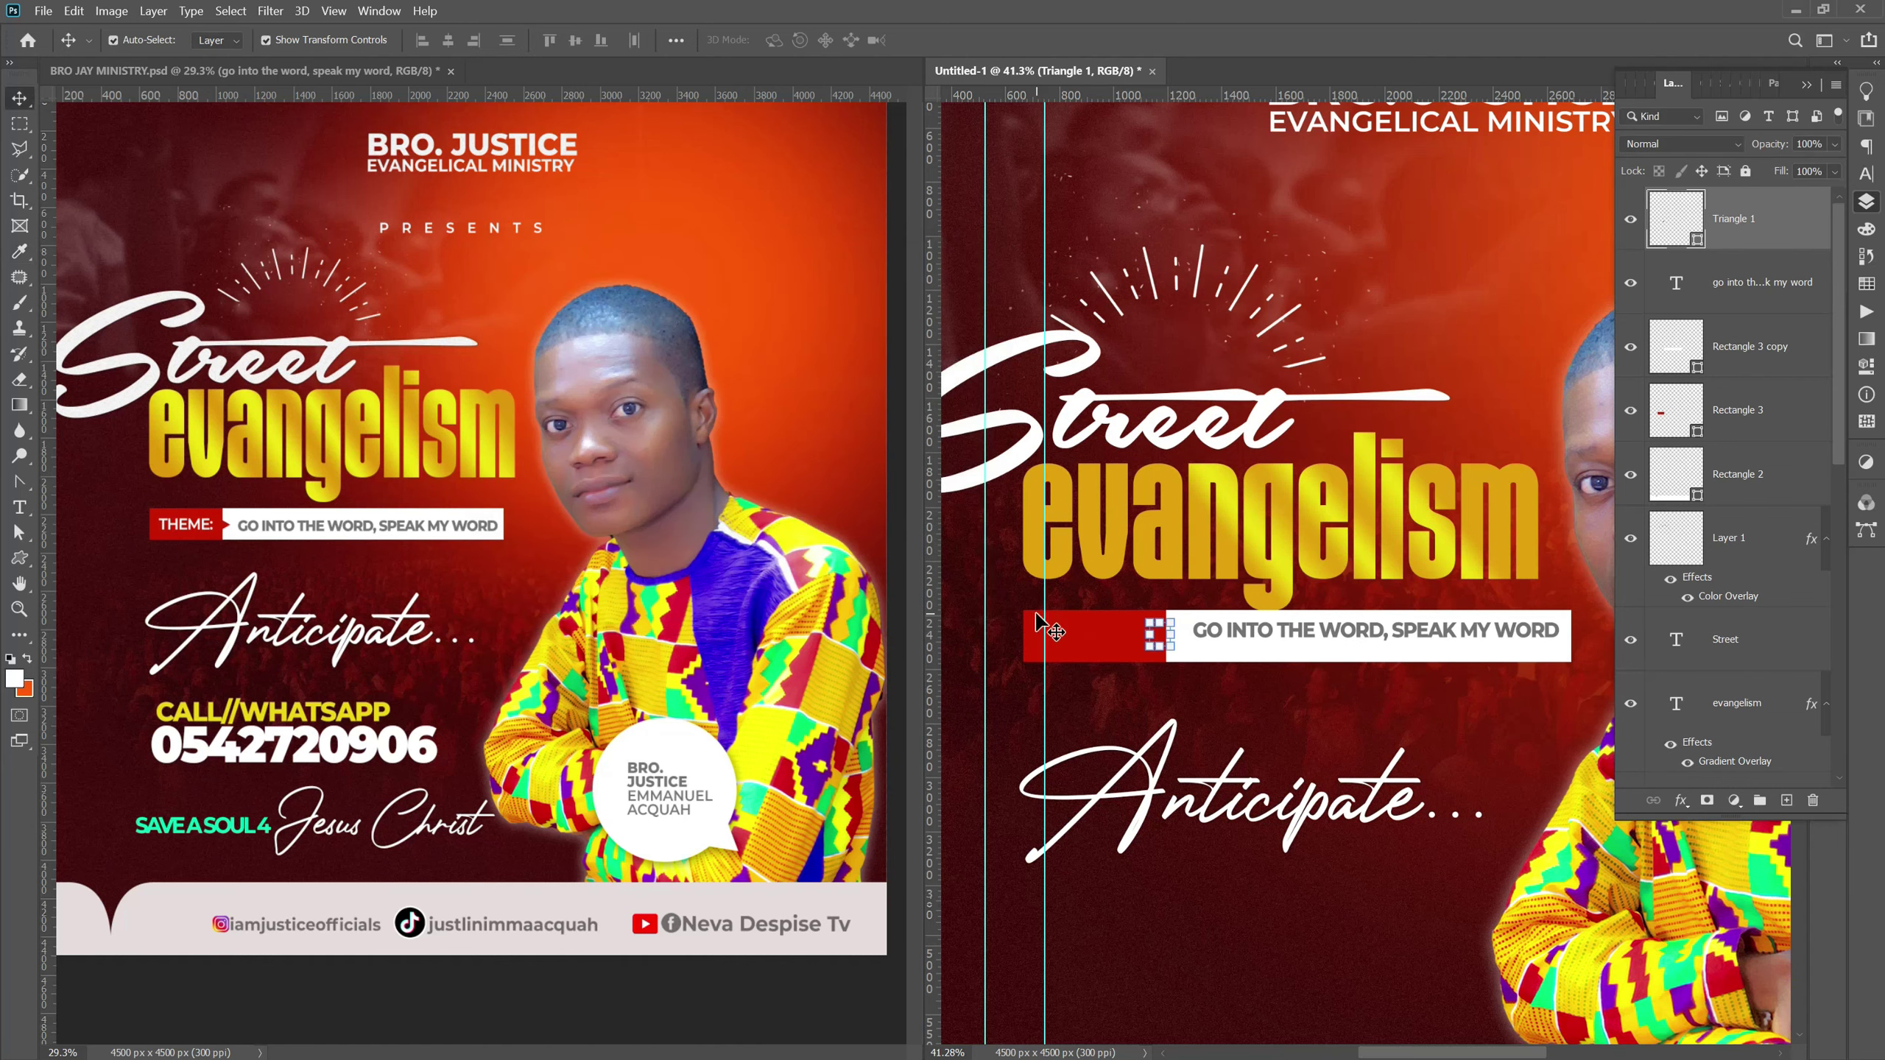
key("shift+Right")
key("shift+Right")
key("shift+Right")
key("shift+Right")
key("shift+Right")
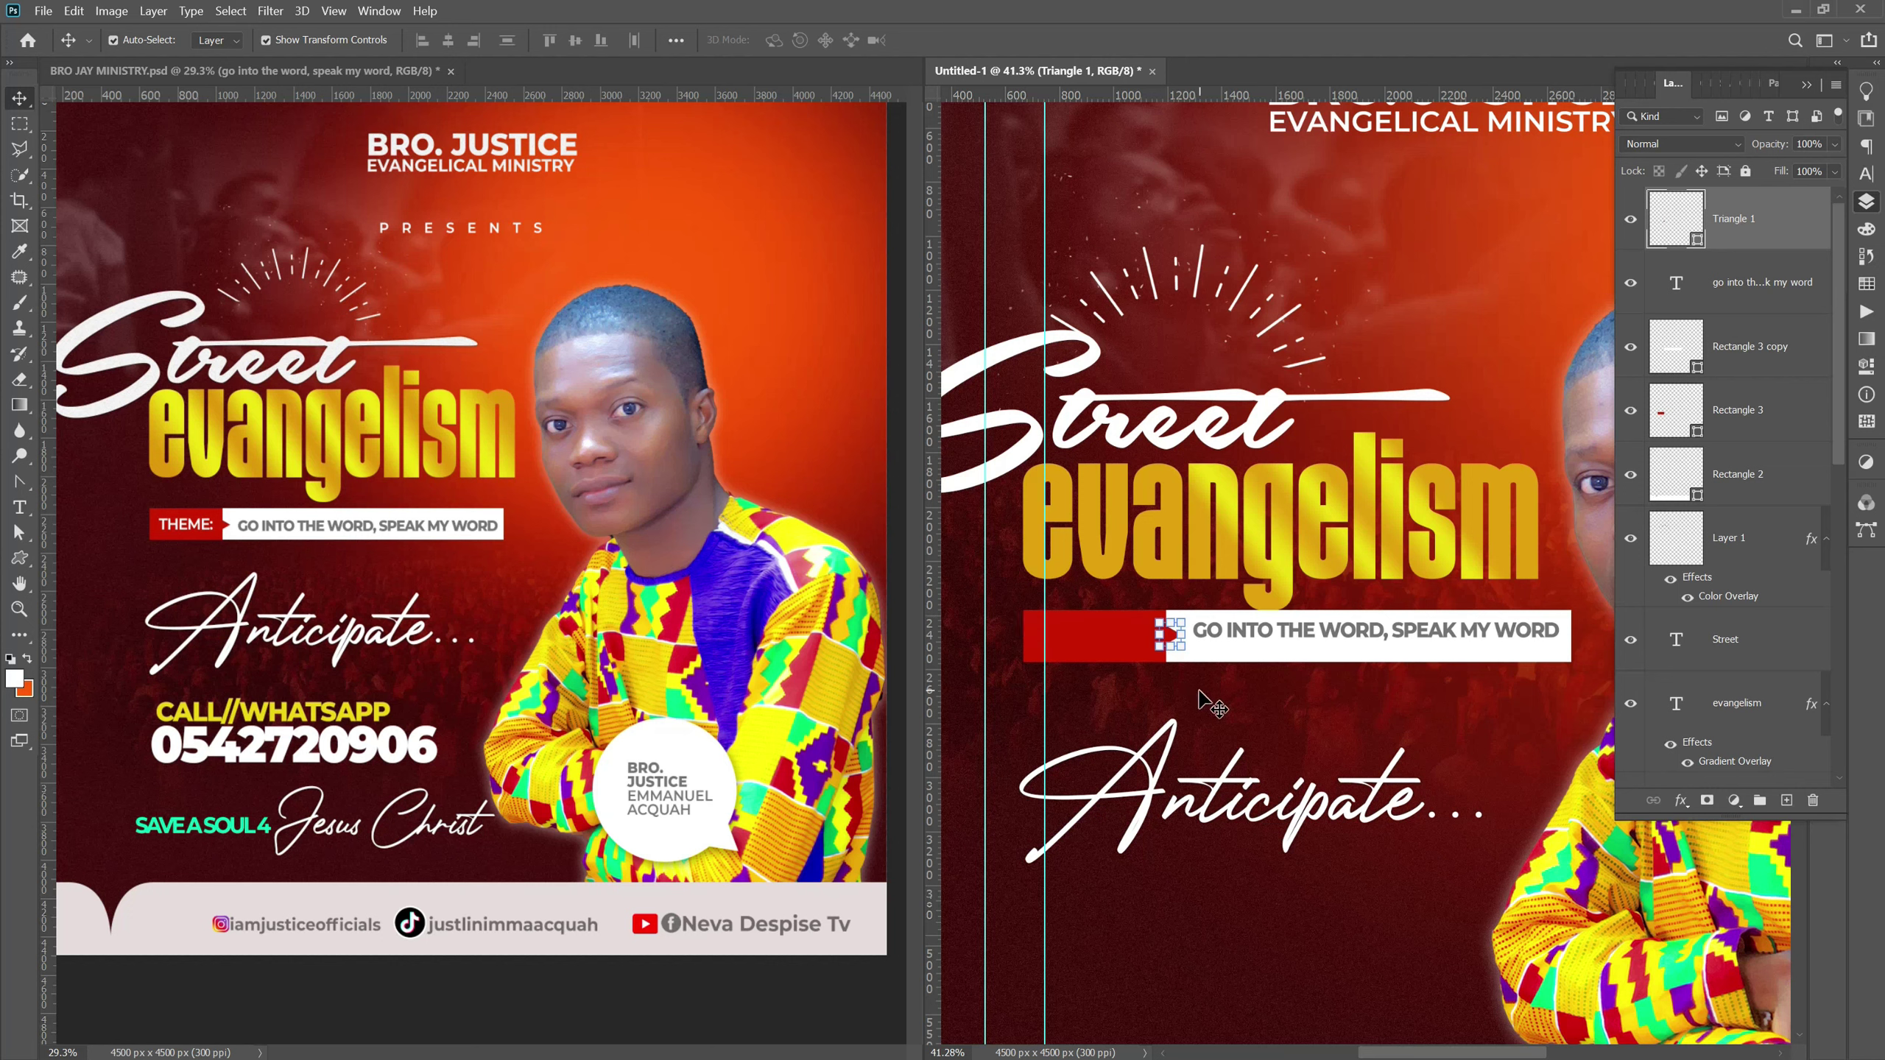
left_click(1200, 697)
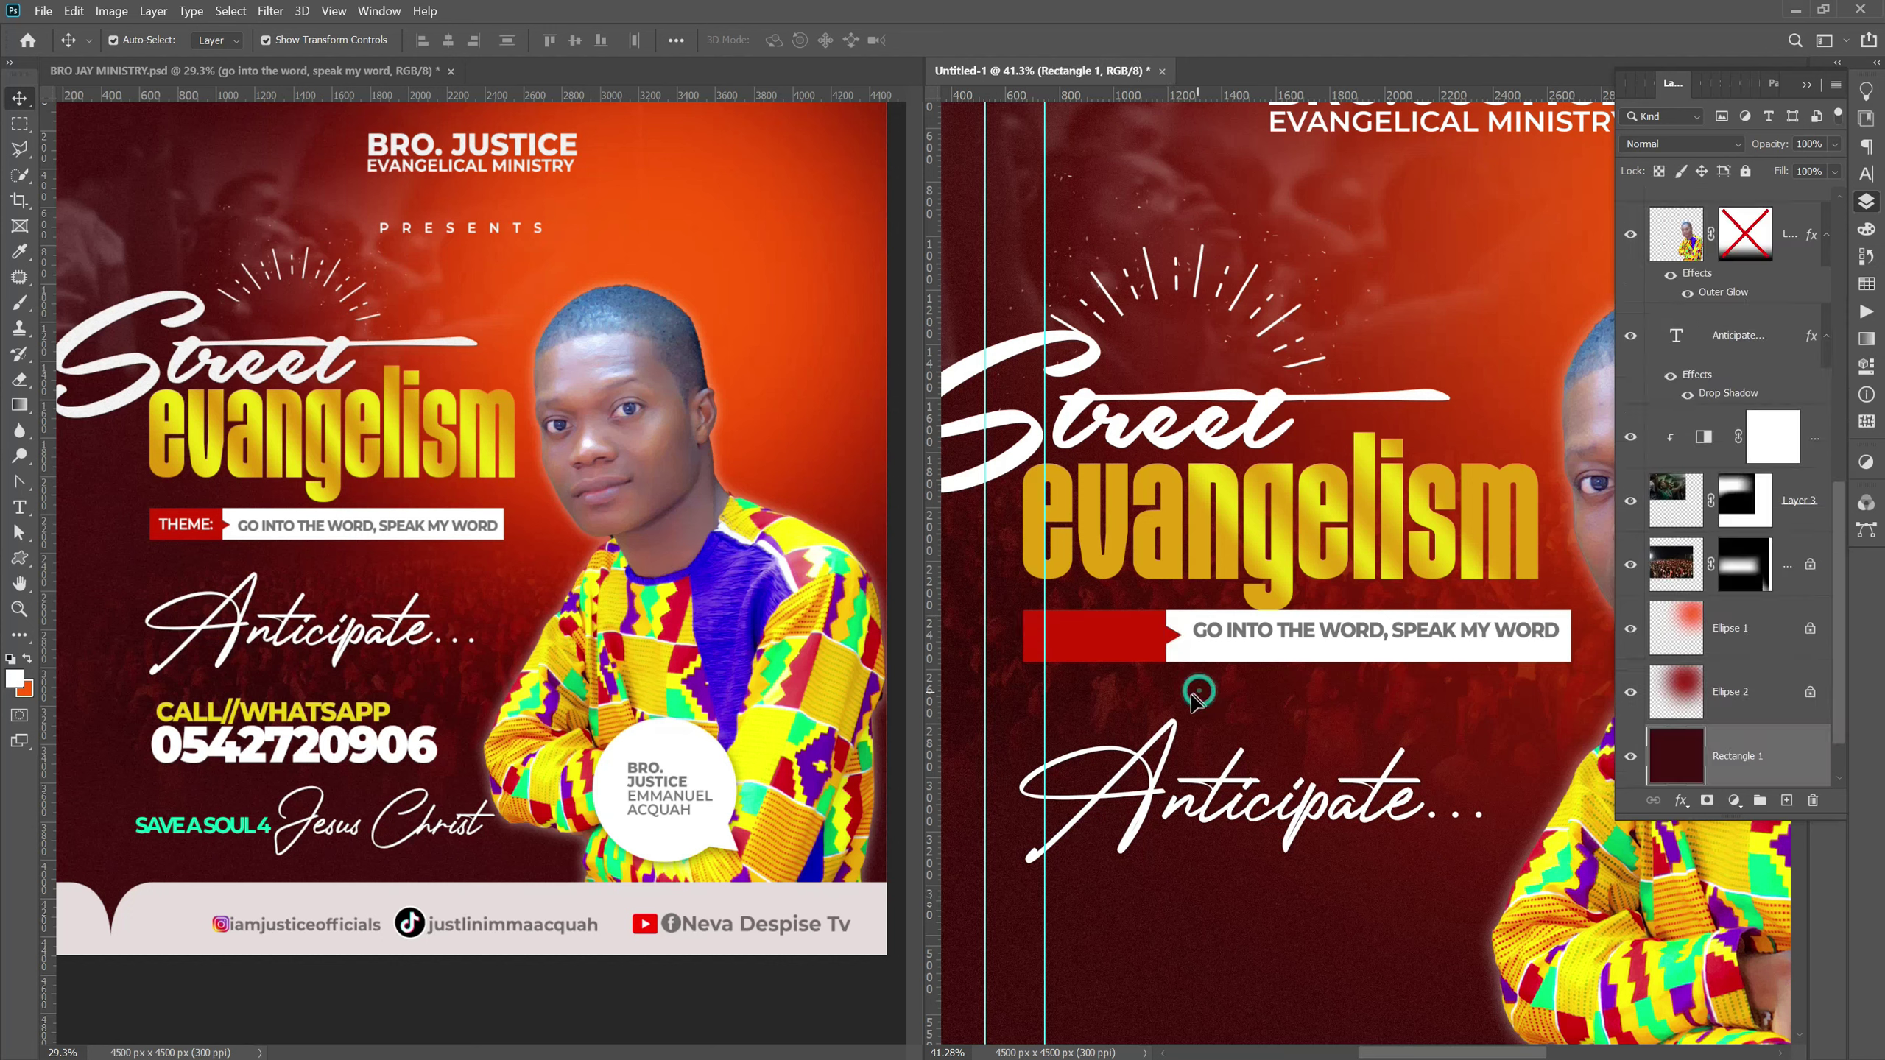
left_click(206, 533)
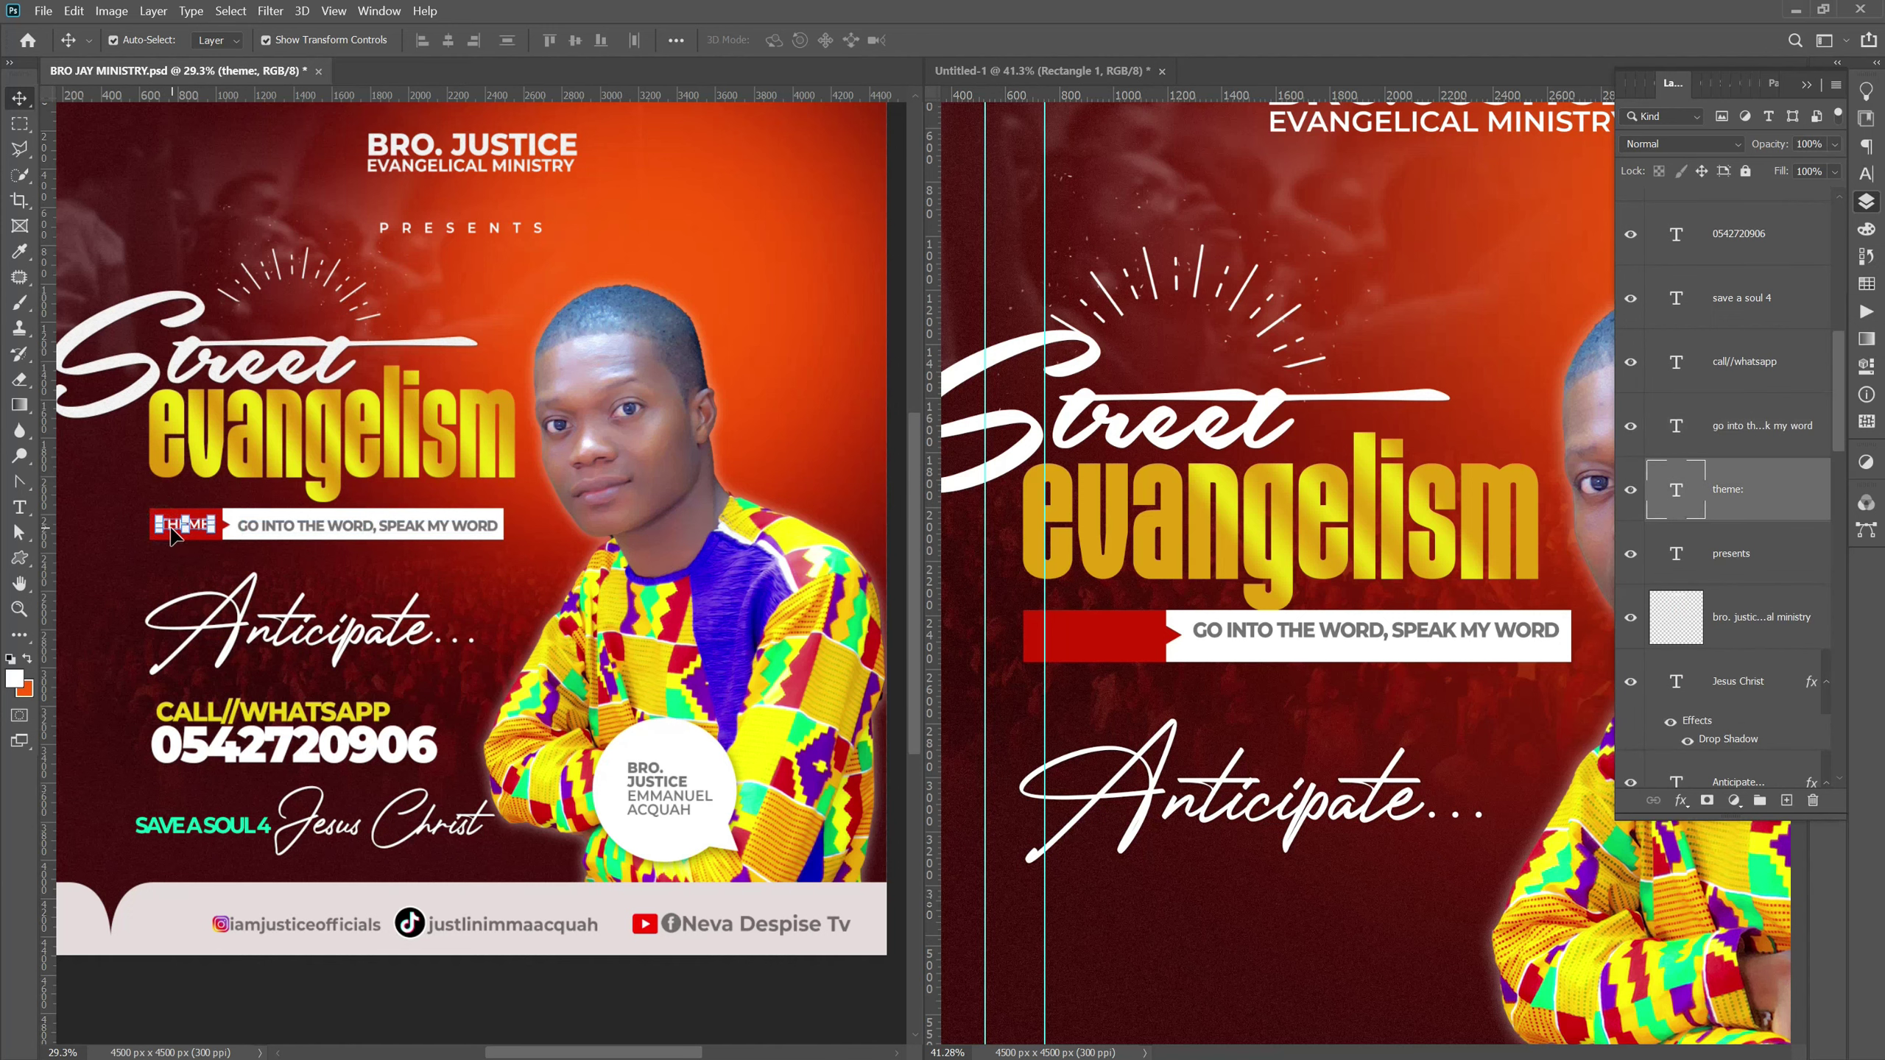
Drag the THEME: label into the new flyer and line up the red bar with the white bar.
left_click_drag(173, 533, 987, 665)
left_click_drag(1081, 648, 1069, 640)
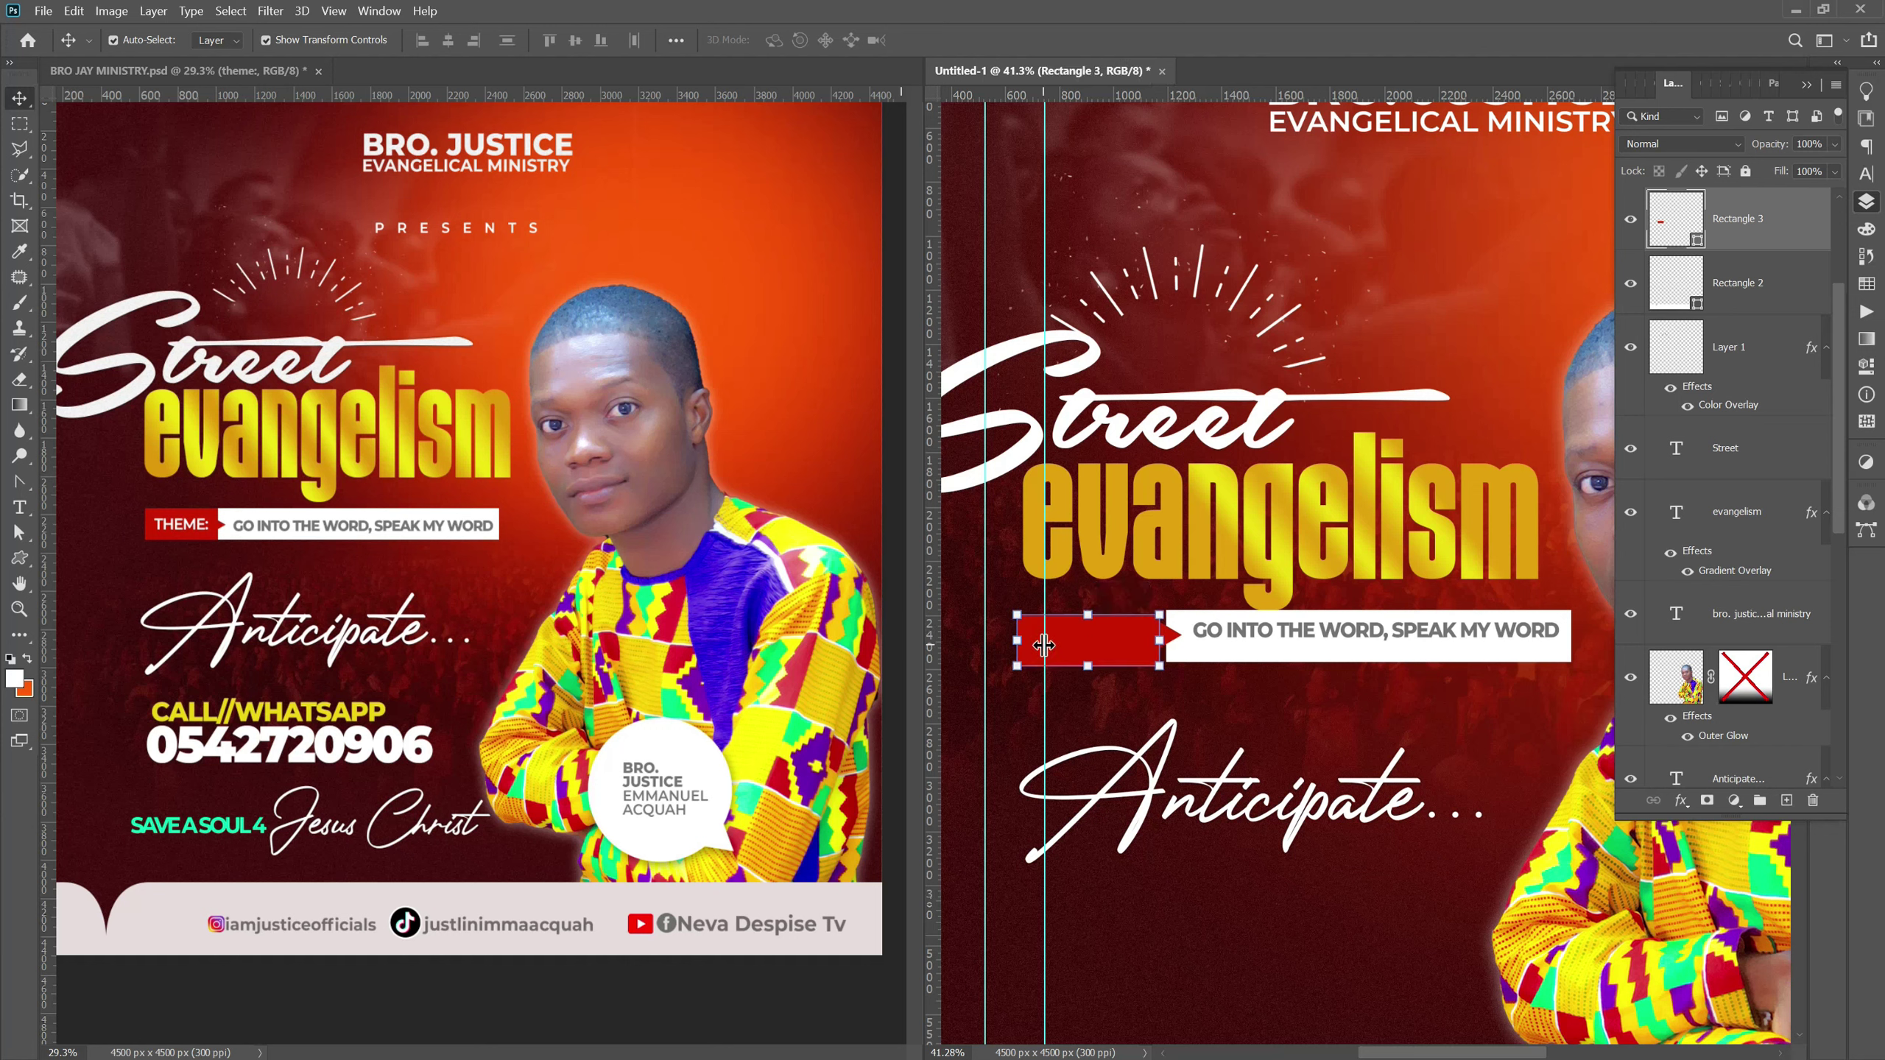
key("z")
left_click_drag(1025, 655, 1025, 650)
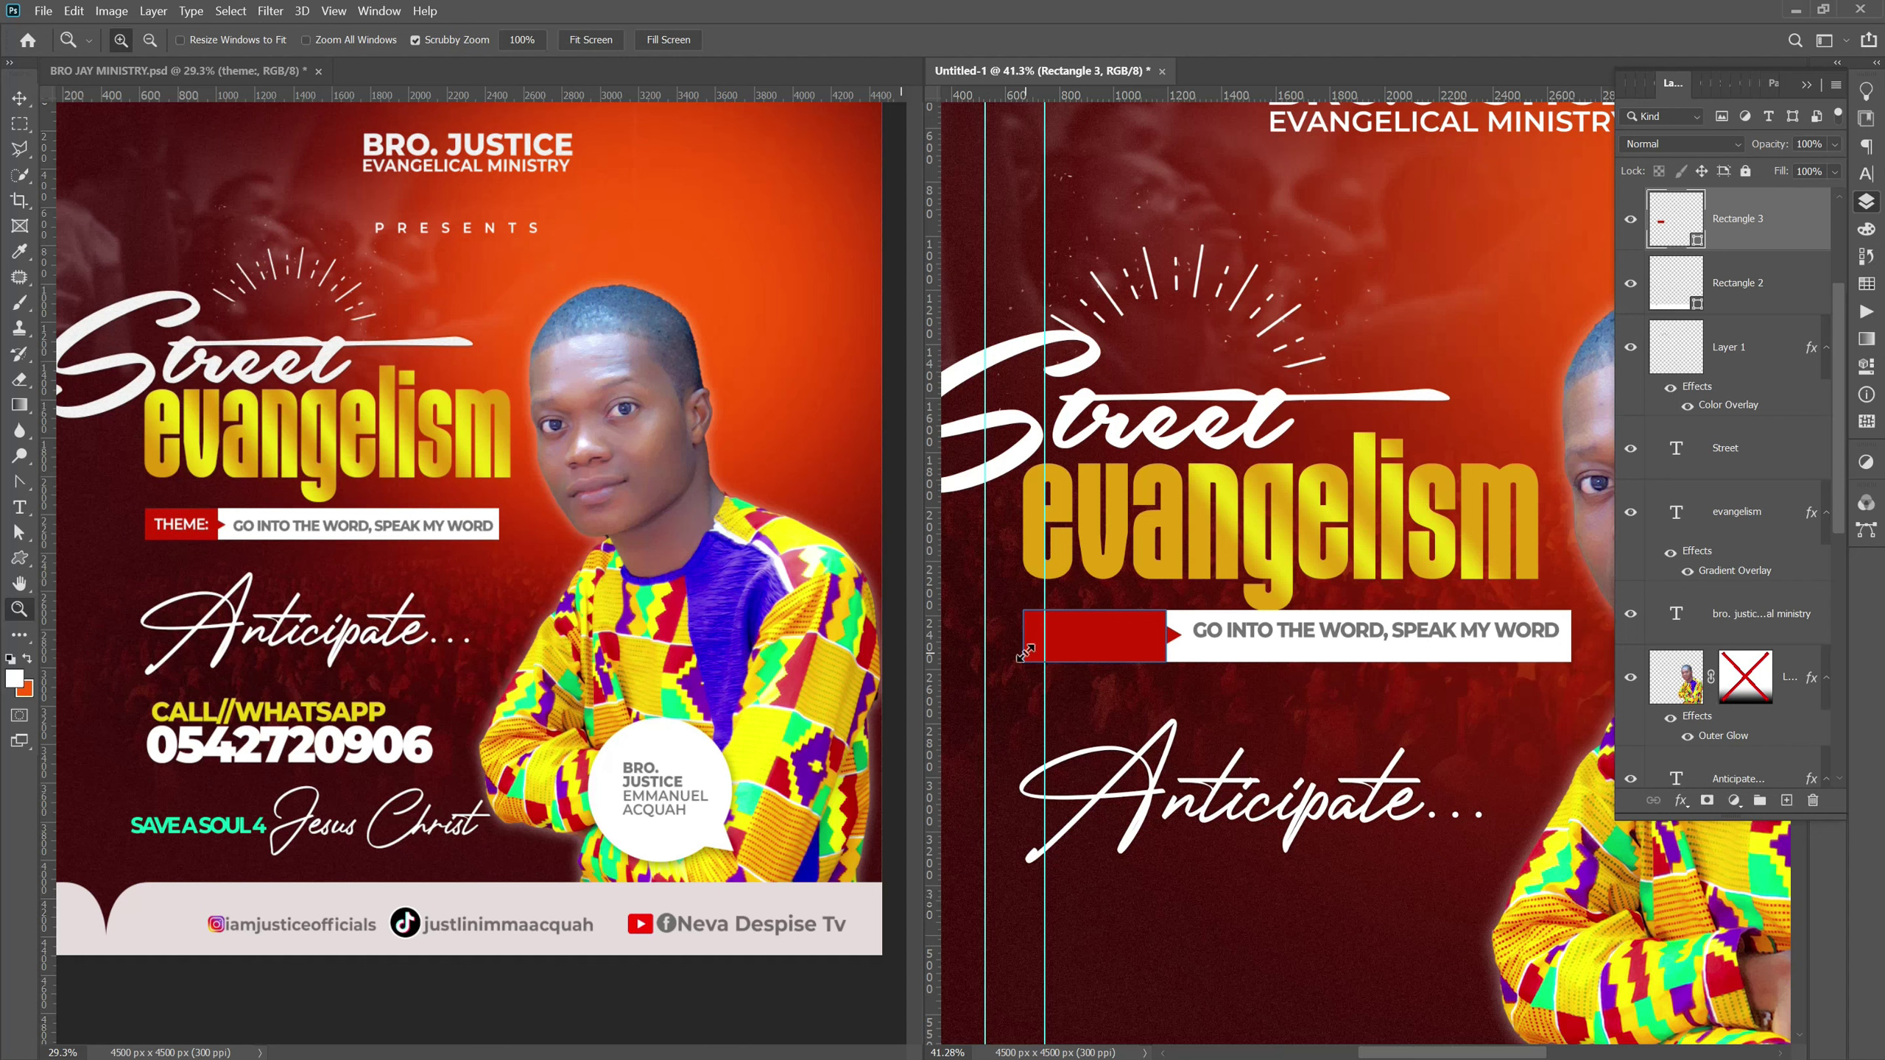
key("v")
scroll(1779, 286, "up", 2)
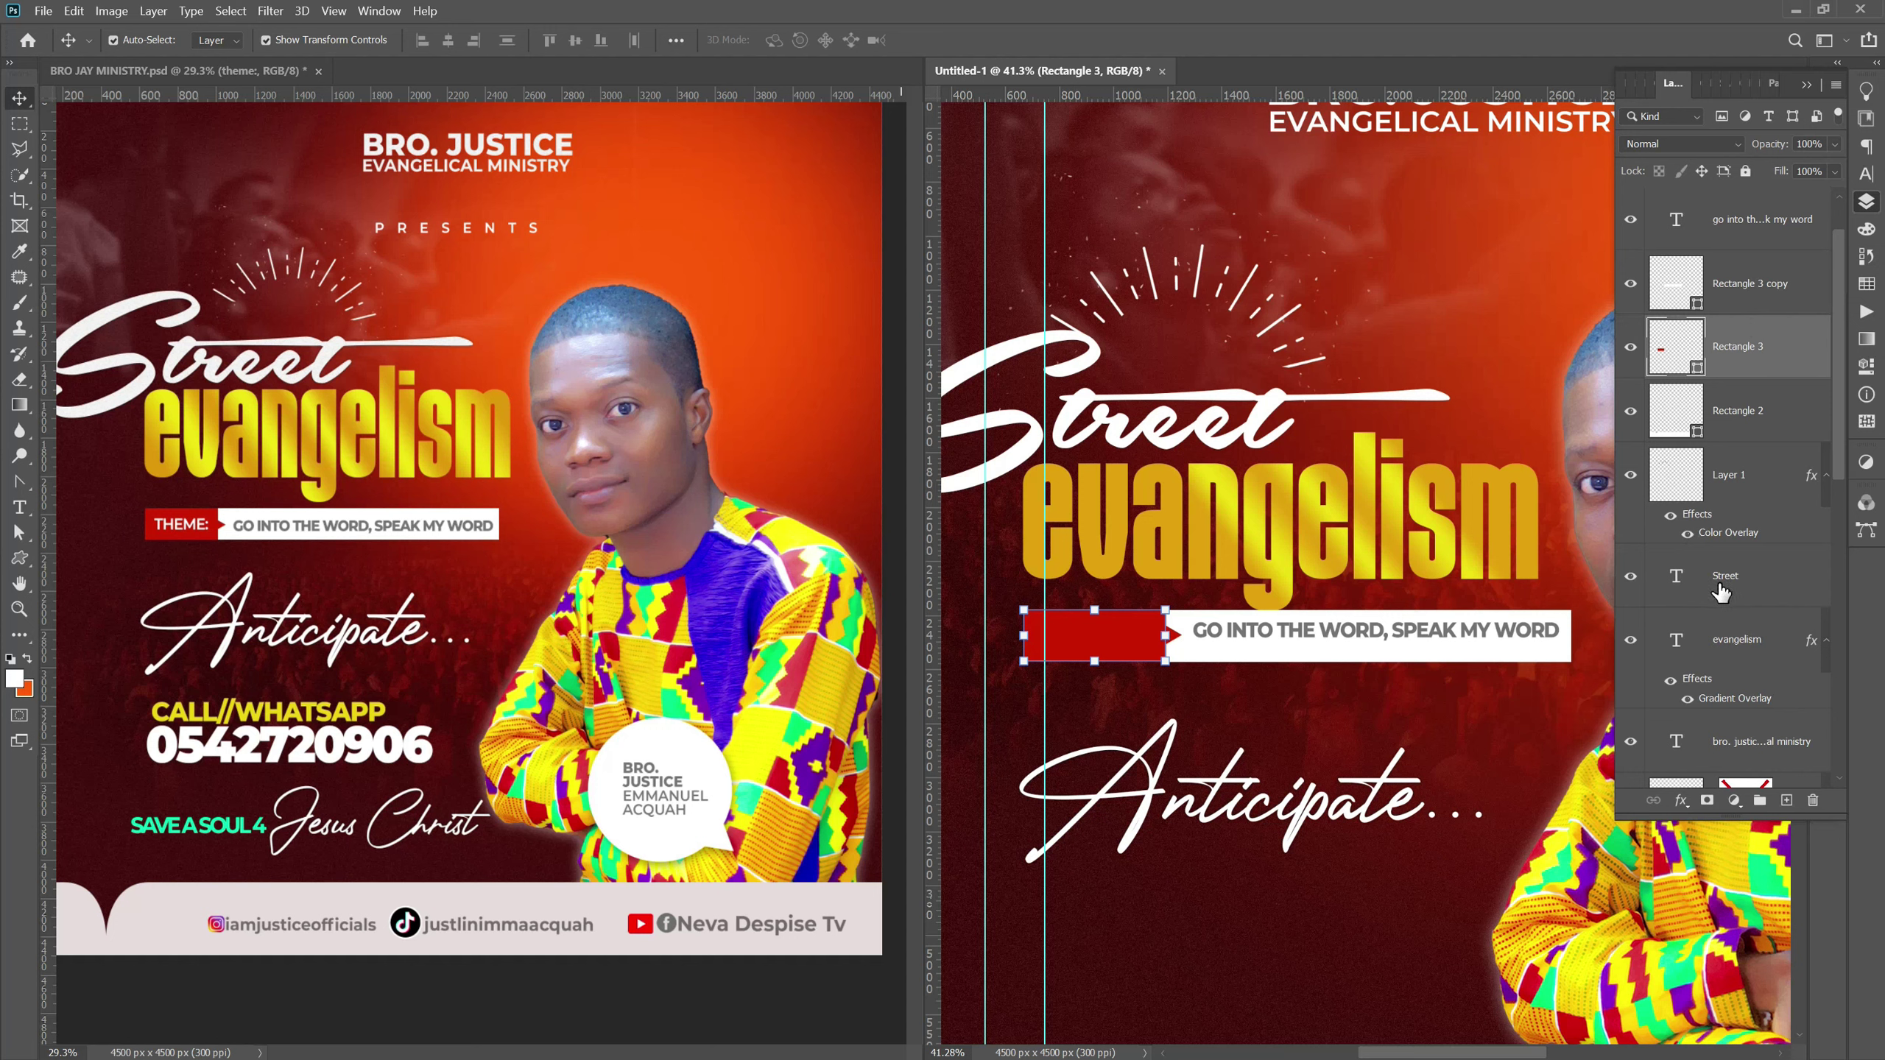
Paste a small triangle at the red bar's edge and place the THEME: label on the red bar.
key("ctrl+v")
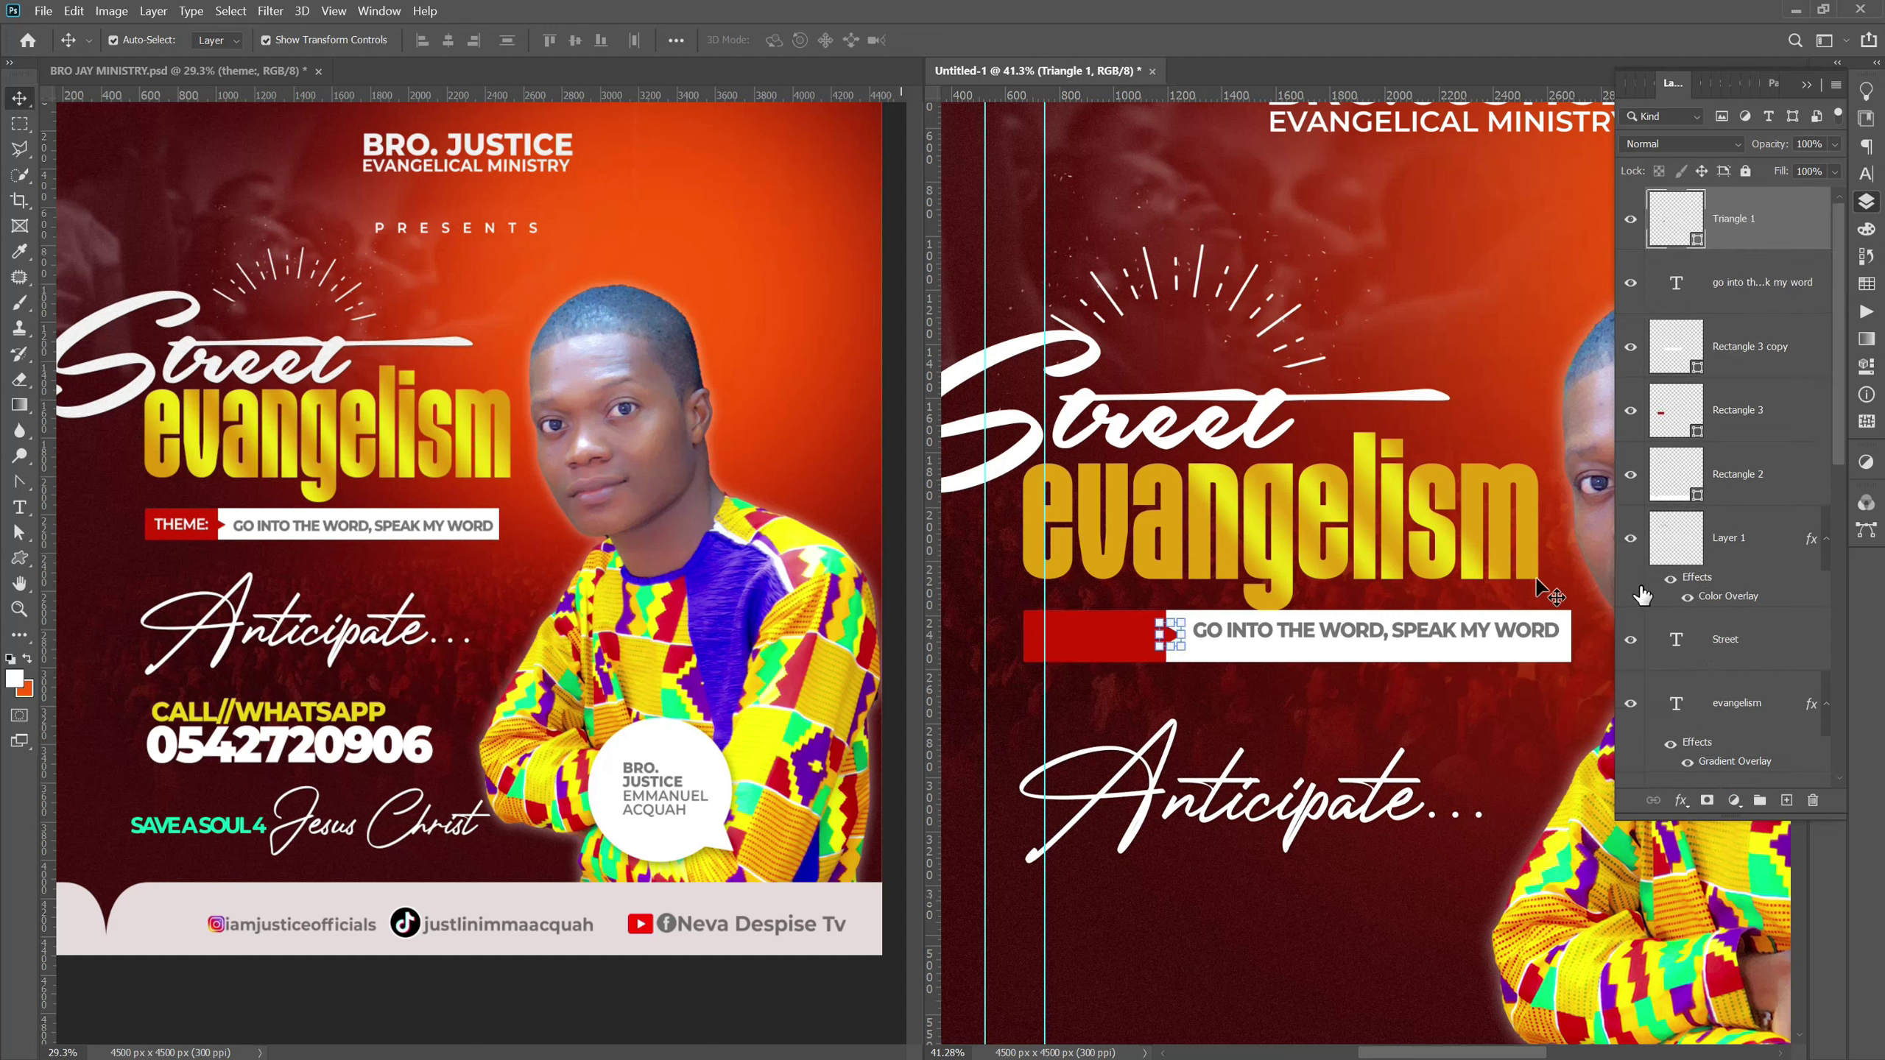
left_click(174, 524)
mouse_move(168, 526)
left_mouse_down()
mouse_move(1113, 634)
mouse_move(1074, 640)
left_mouse_up()
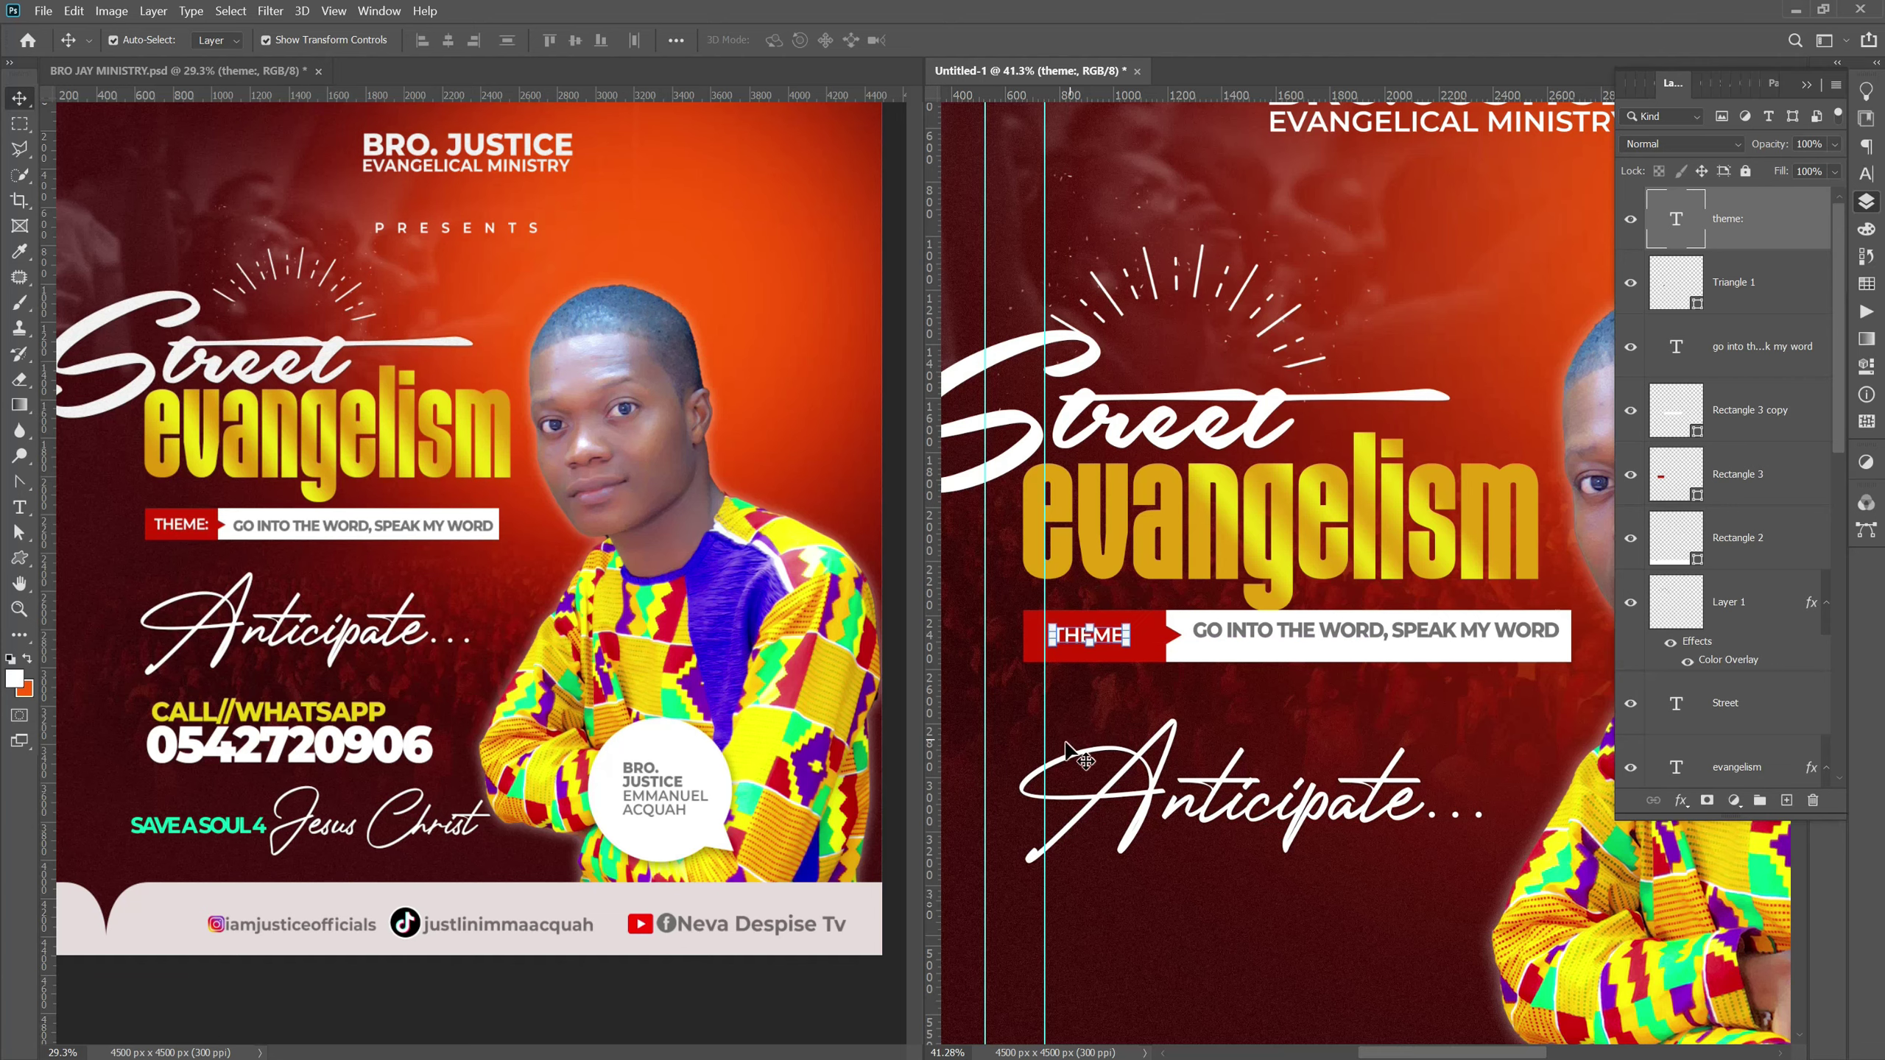
scroll(1072, 724, "down", 3)
scroll(1002, 876, "down", 1)
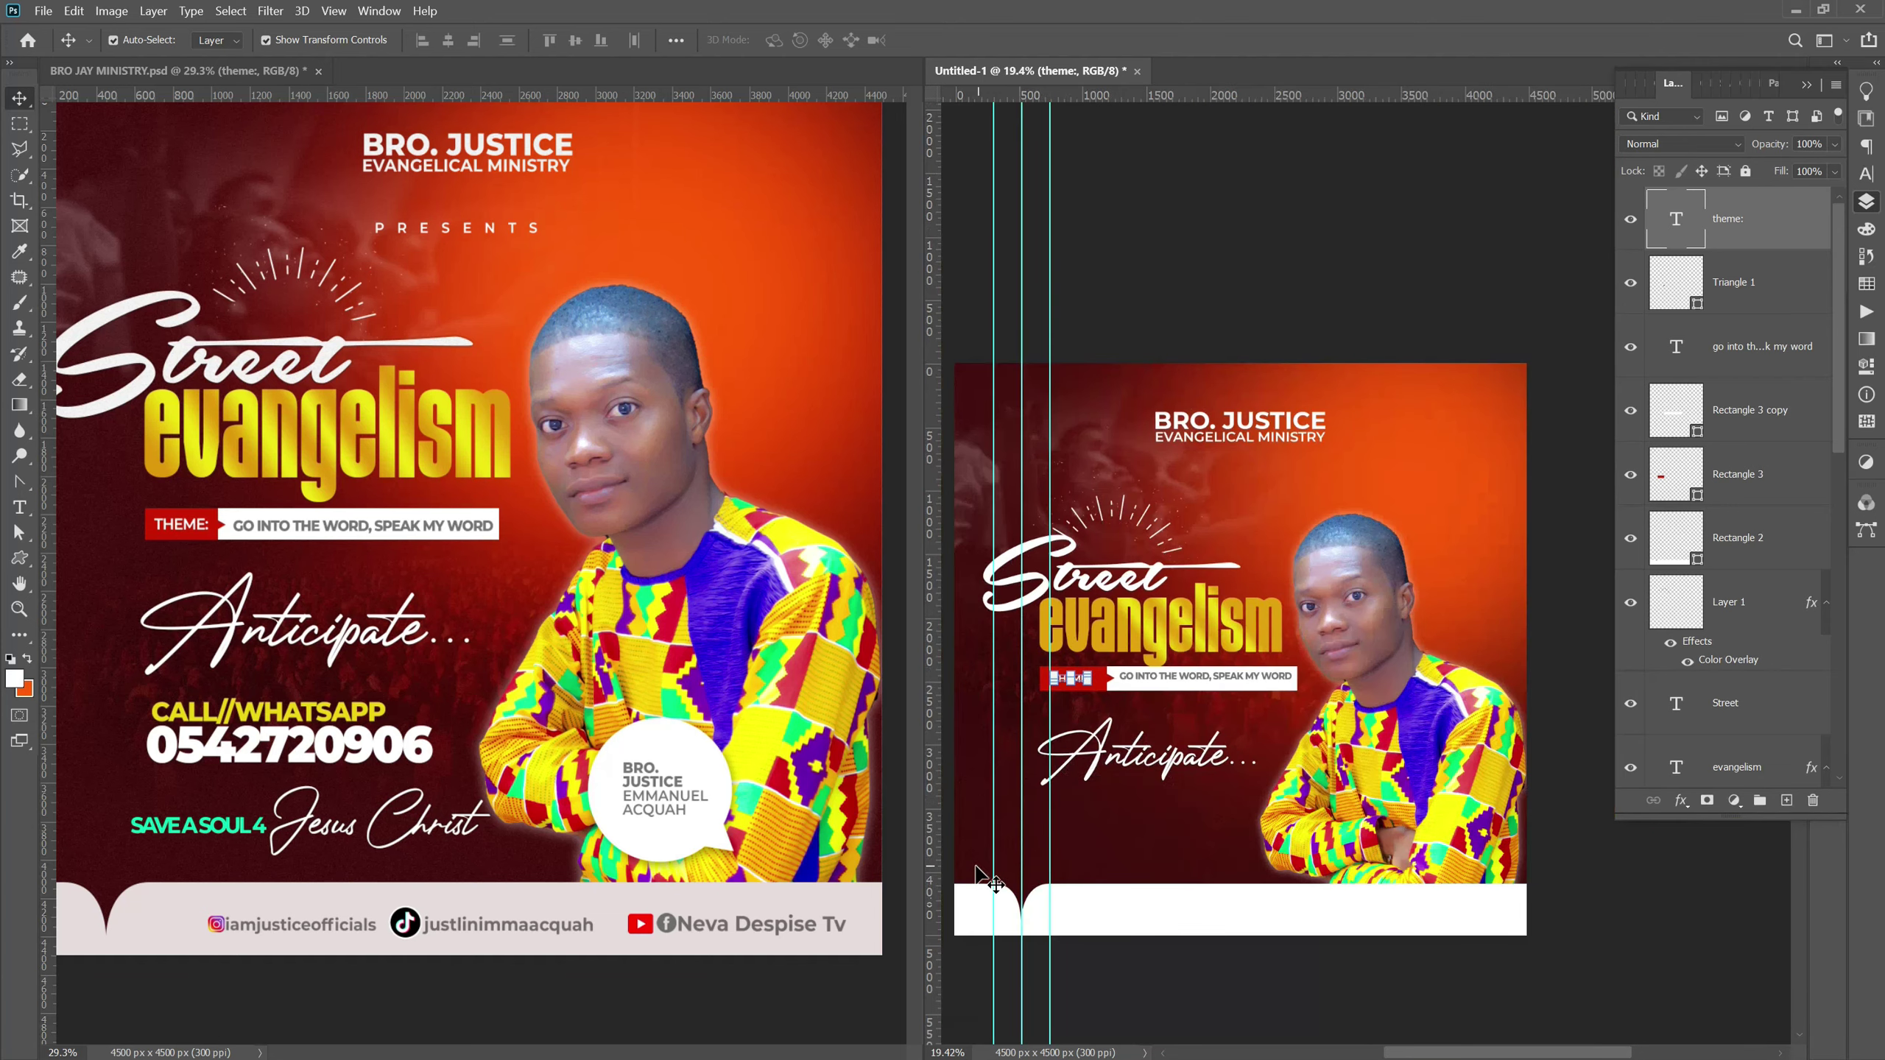
scroll(991, 880, "up", 1)
scroll(1036, 846, "up", 1)
scroll(1455, 656, "down", 1)
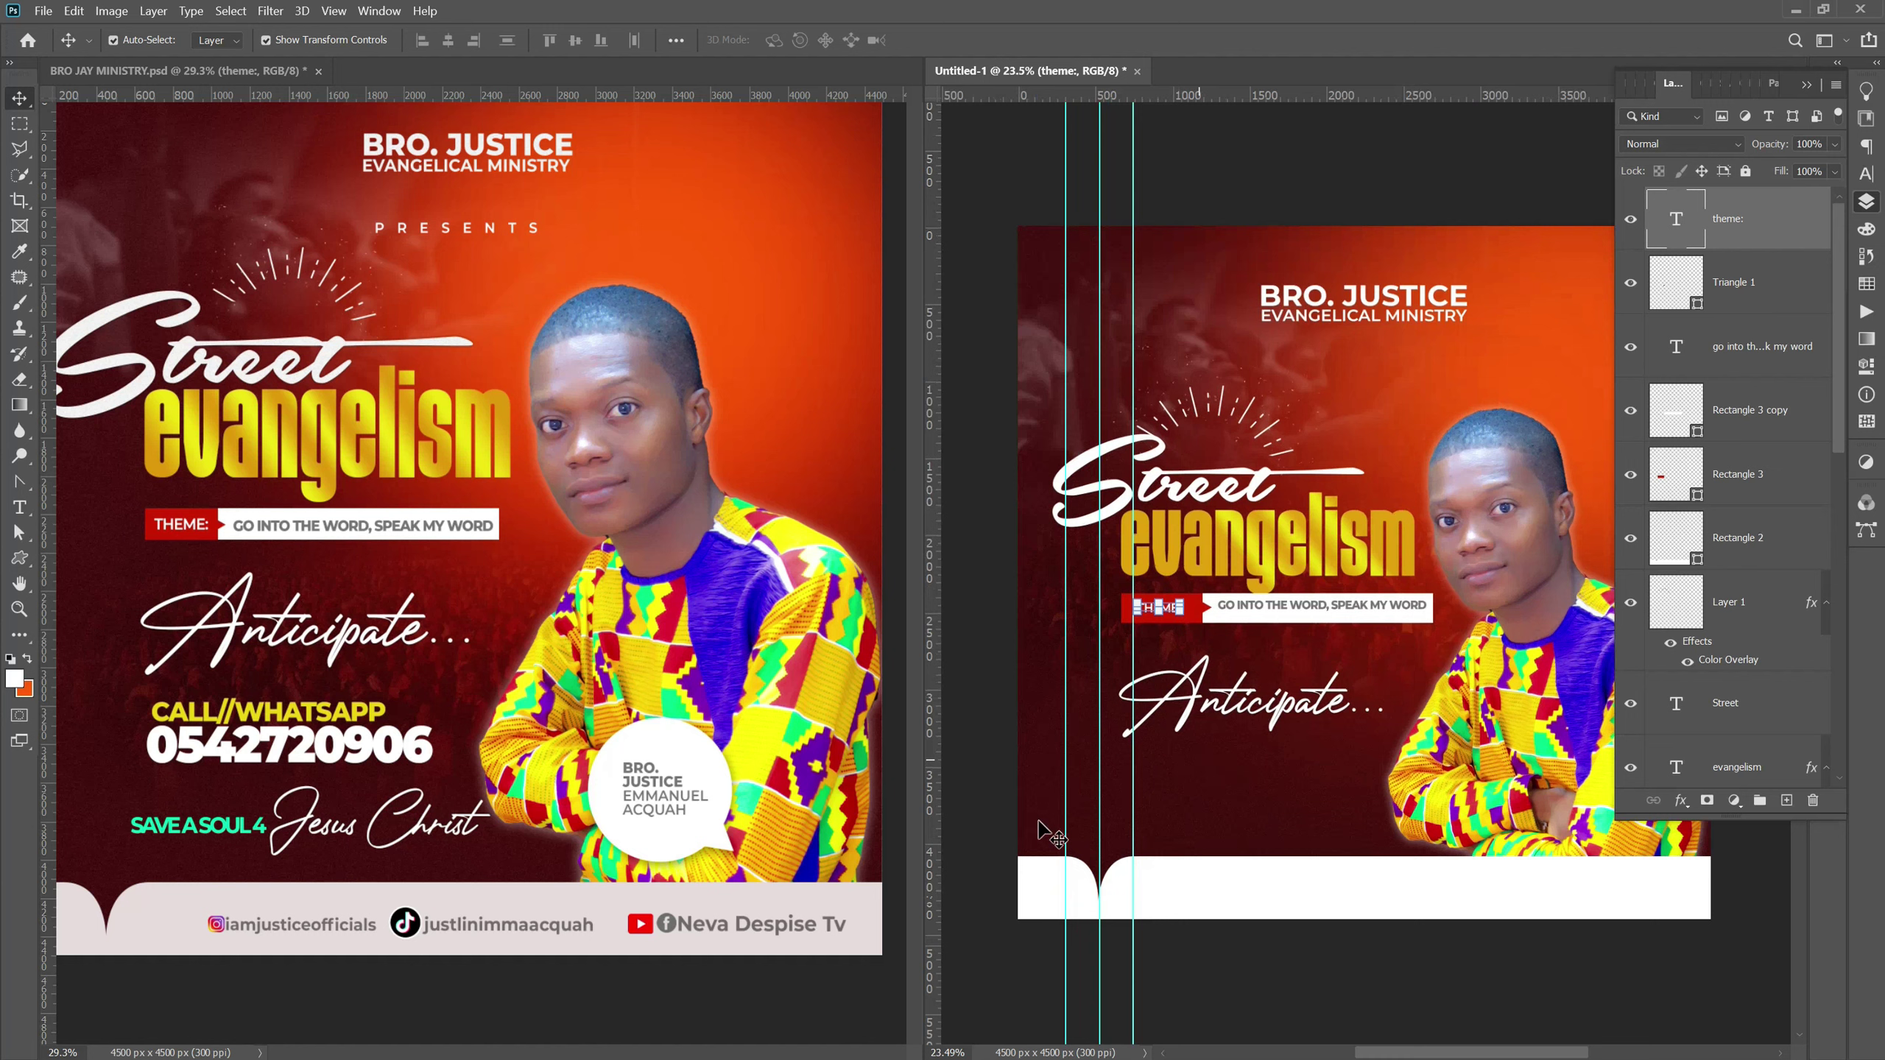
left_click(954, 857)
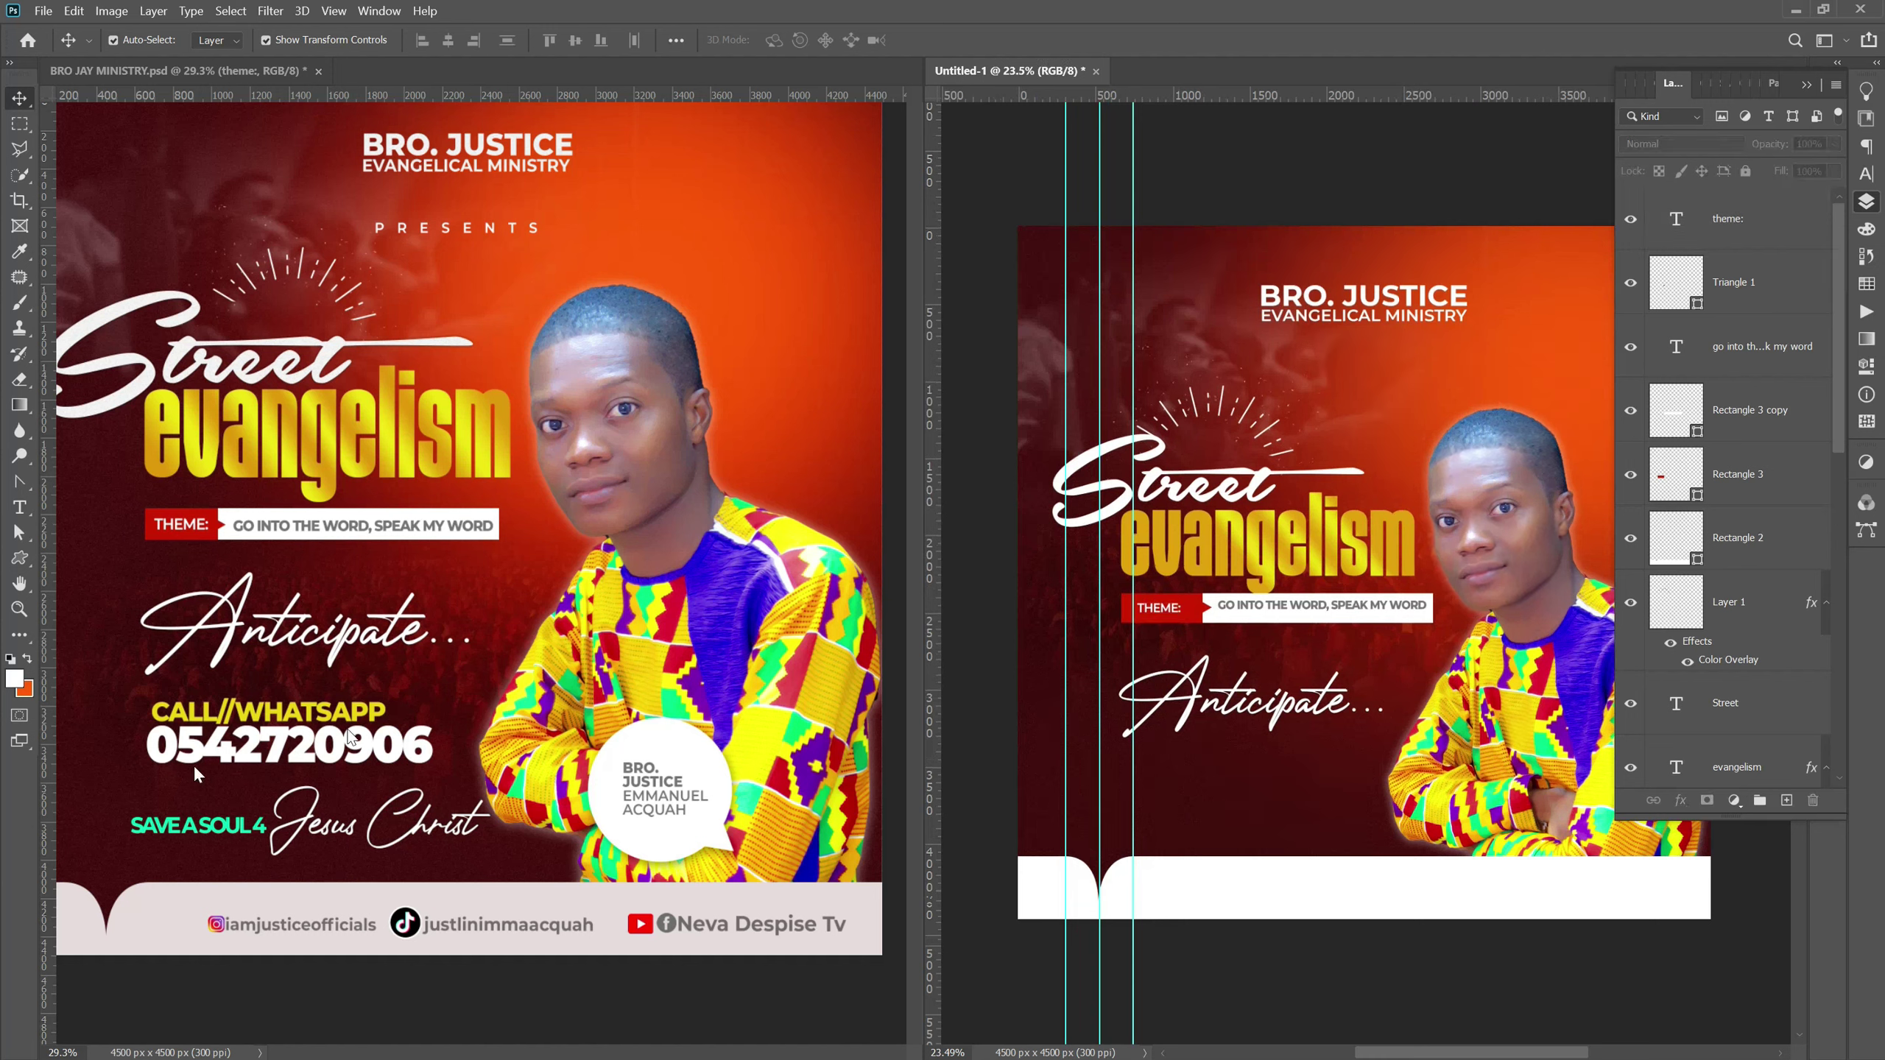
Copy the CALL//WHATSAPP line and phone number from the reference and place them under Anticipate...
left_click(335, 716)
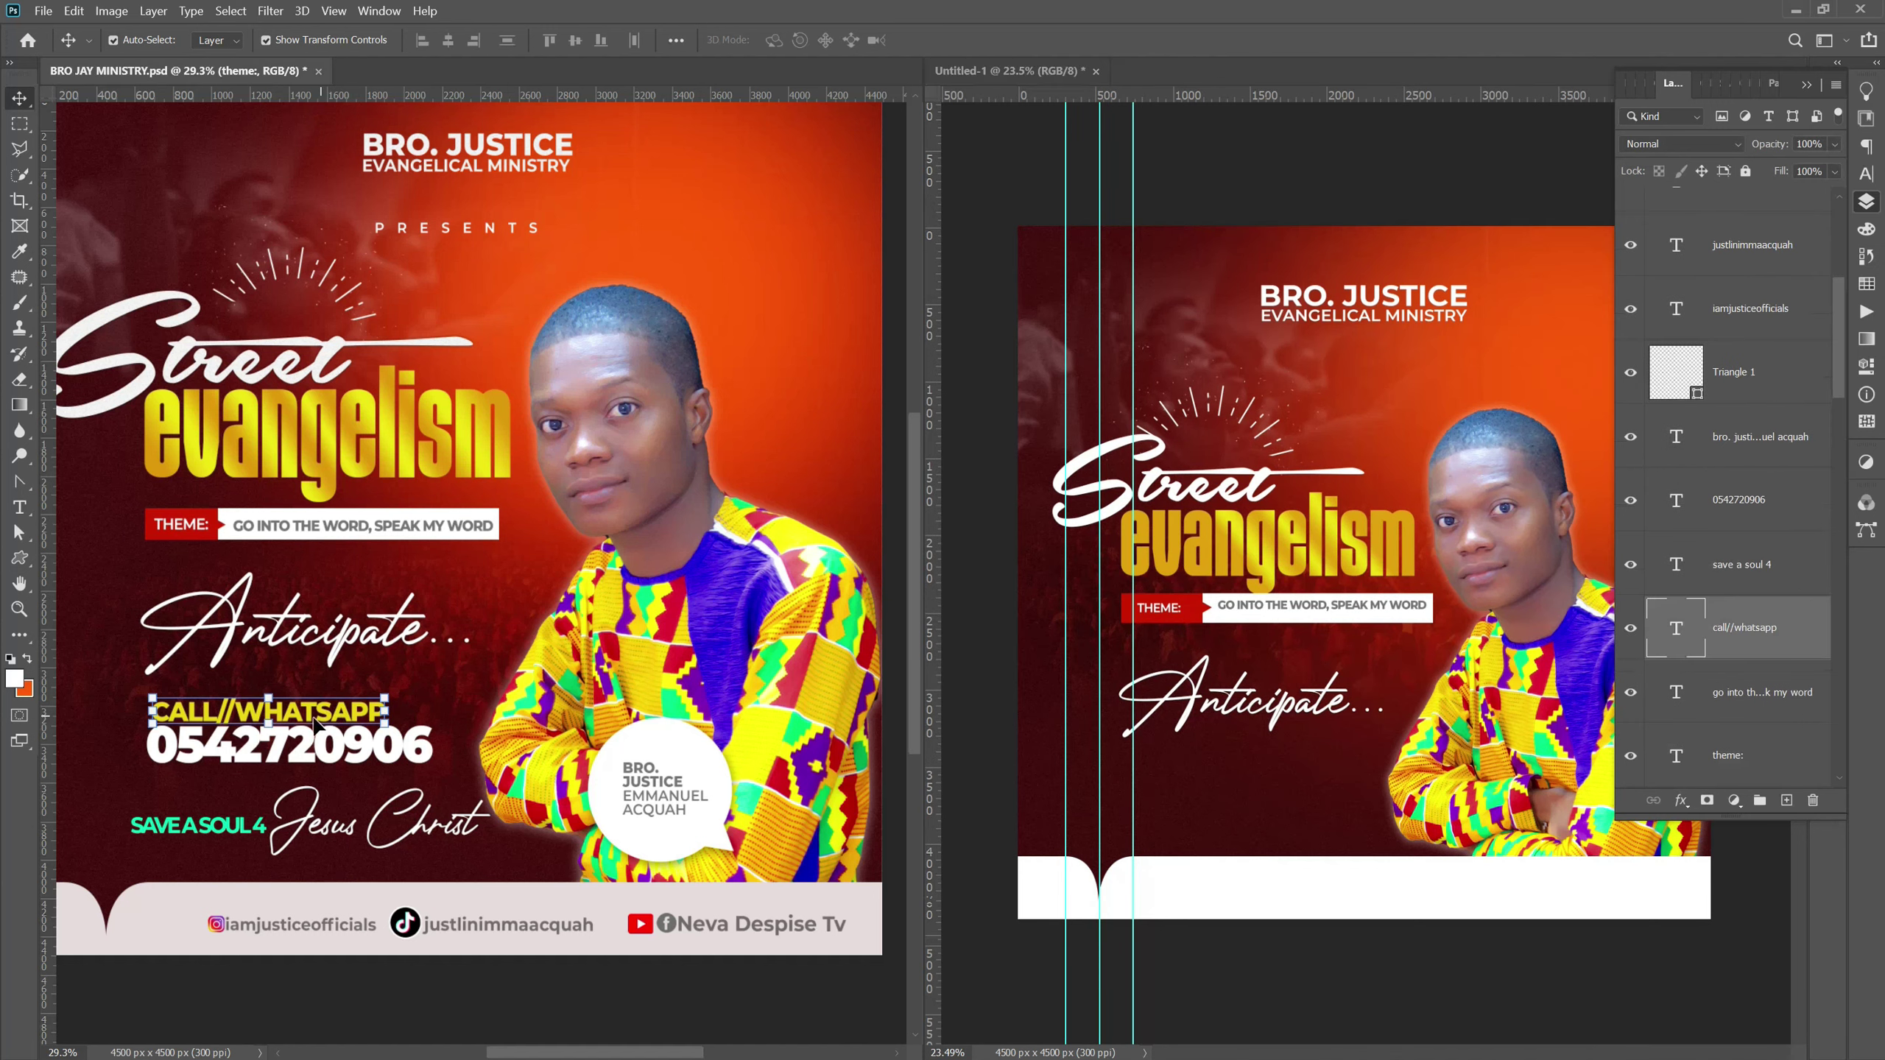
left_click(297, 765, "shift")
left_click_drag(297, 765, 1201, 785)
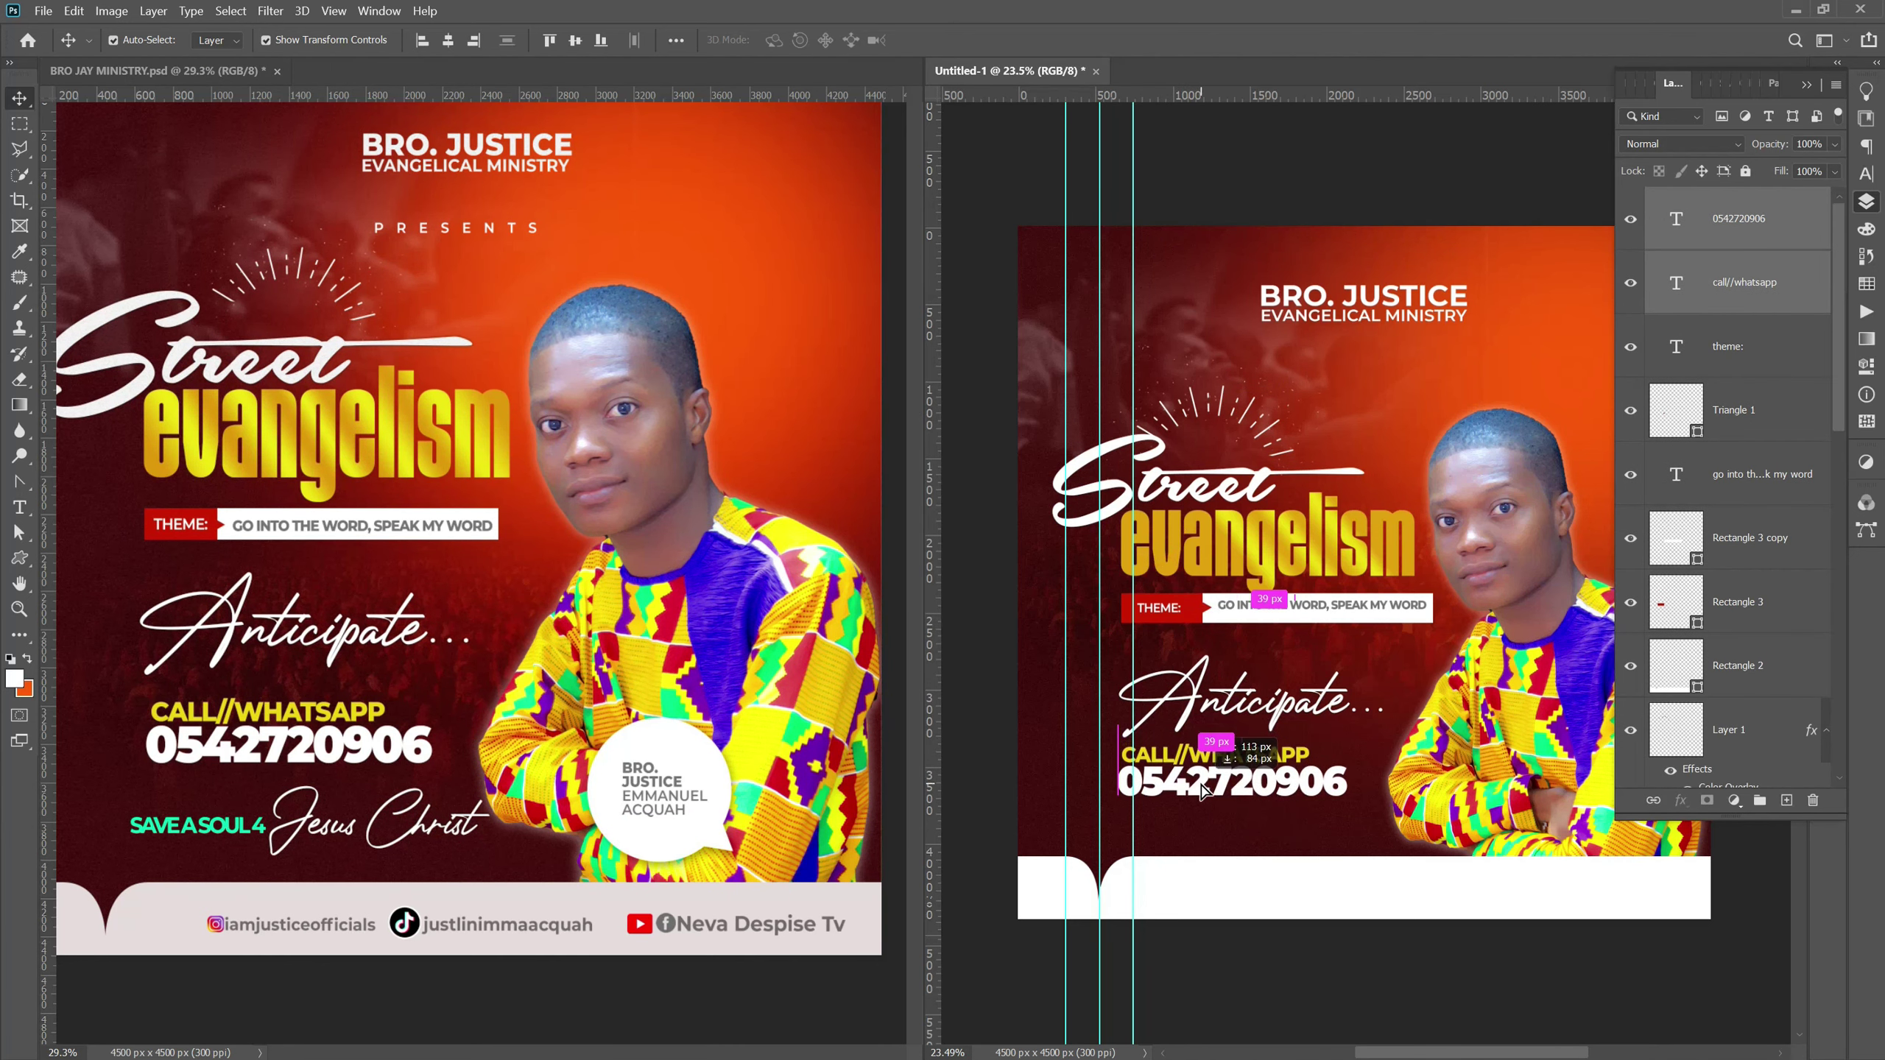
left_click_drag(1201, 784, 1205, 791)
left_click_drag(1210, 719, 1187, 698)
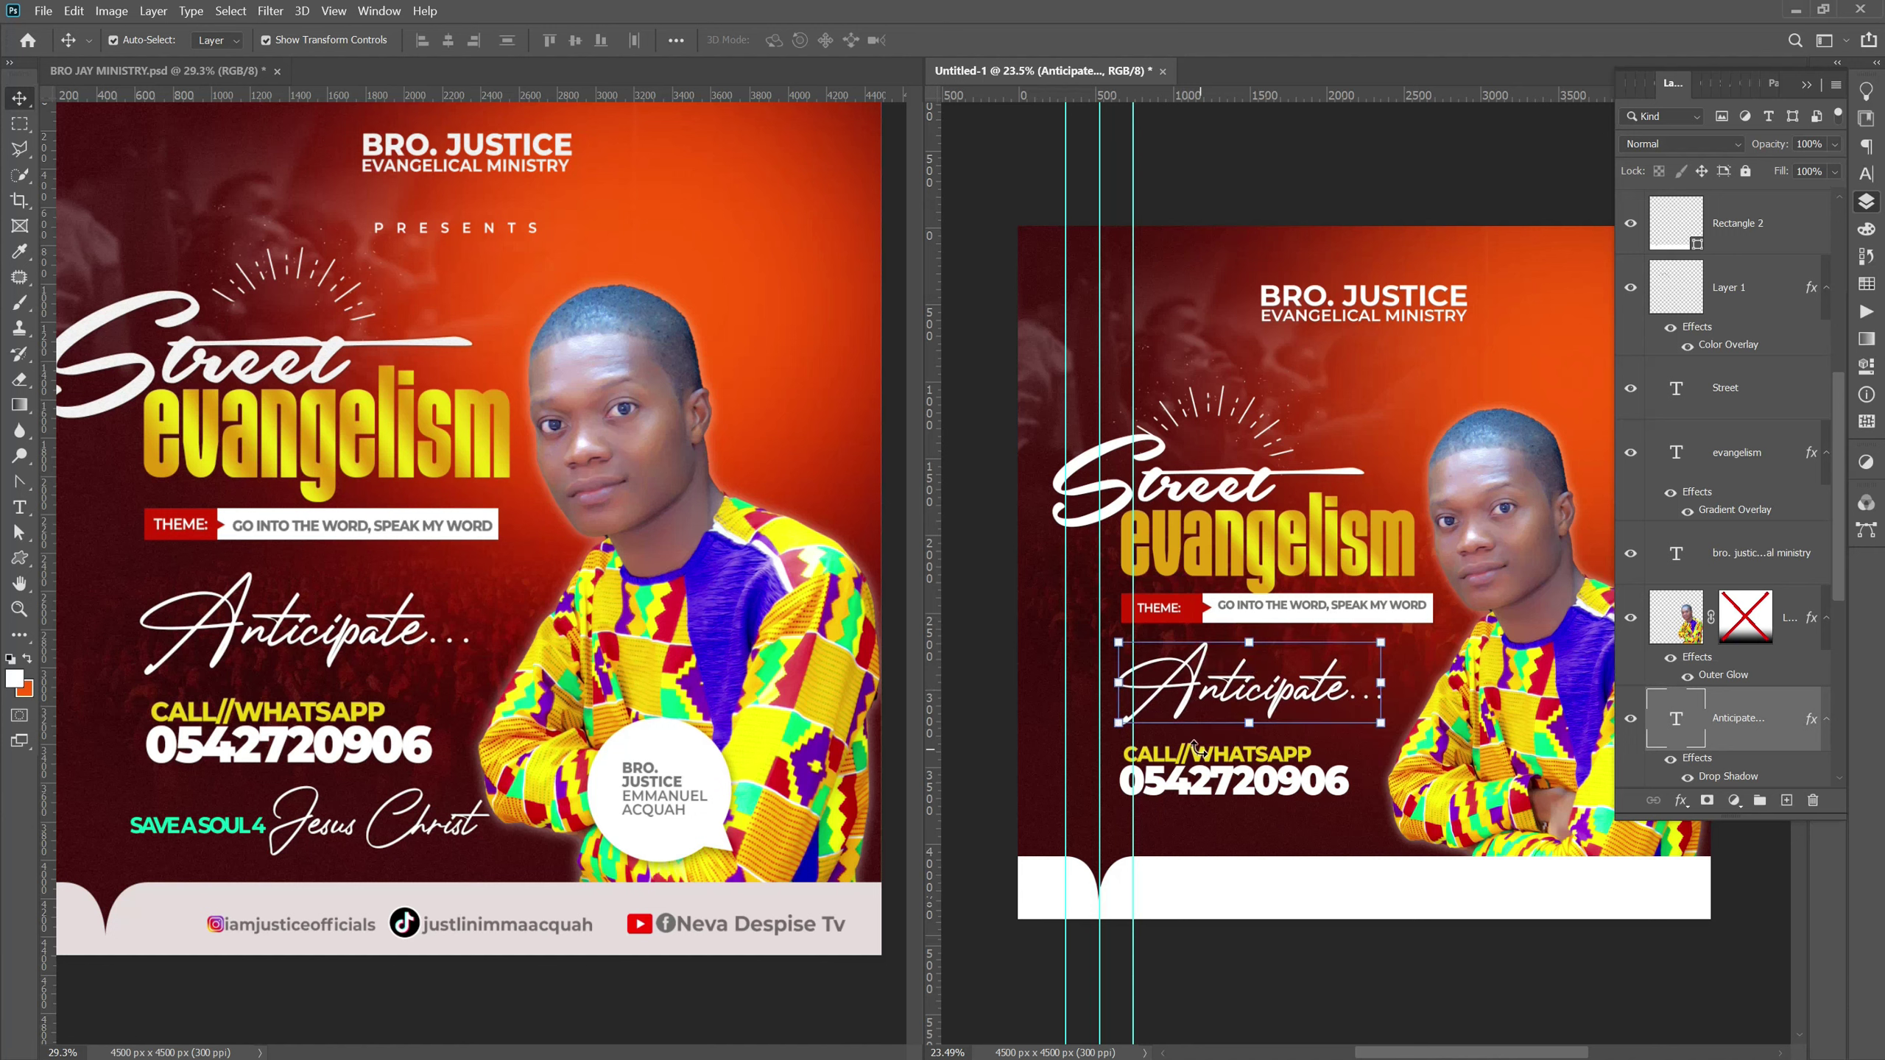
left_click(1195, 768)
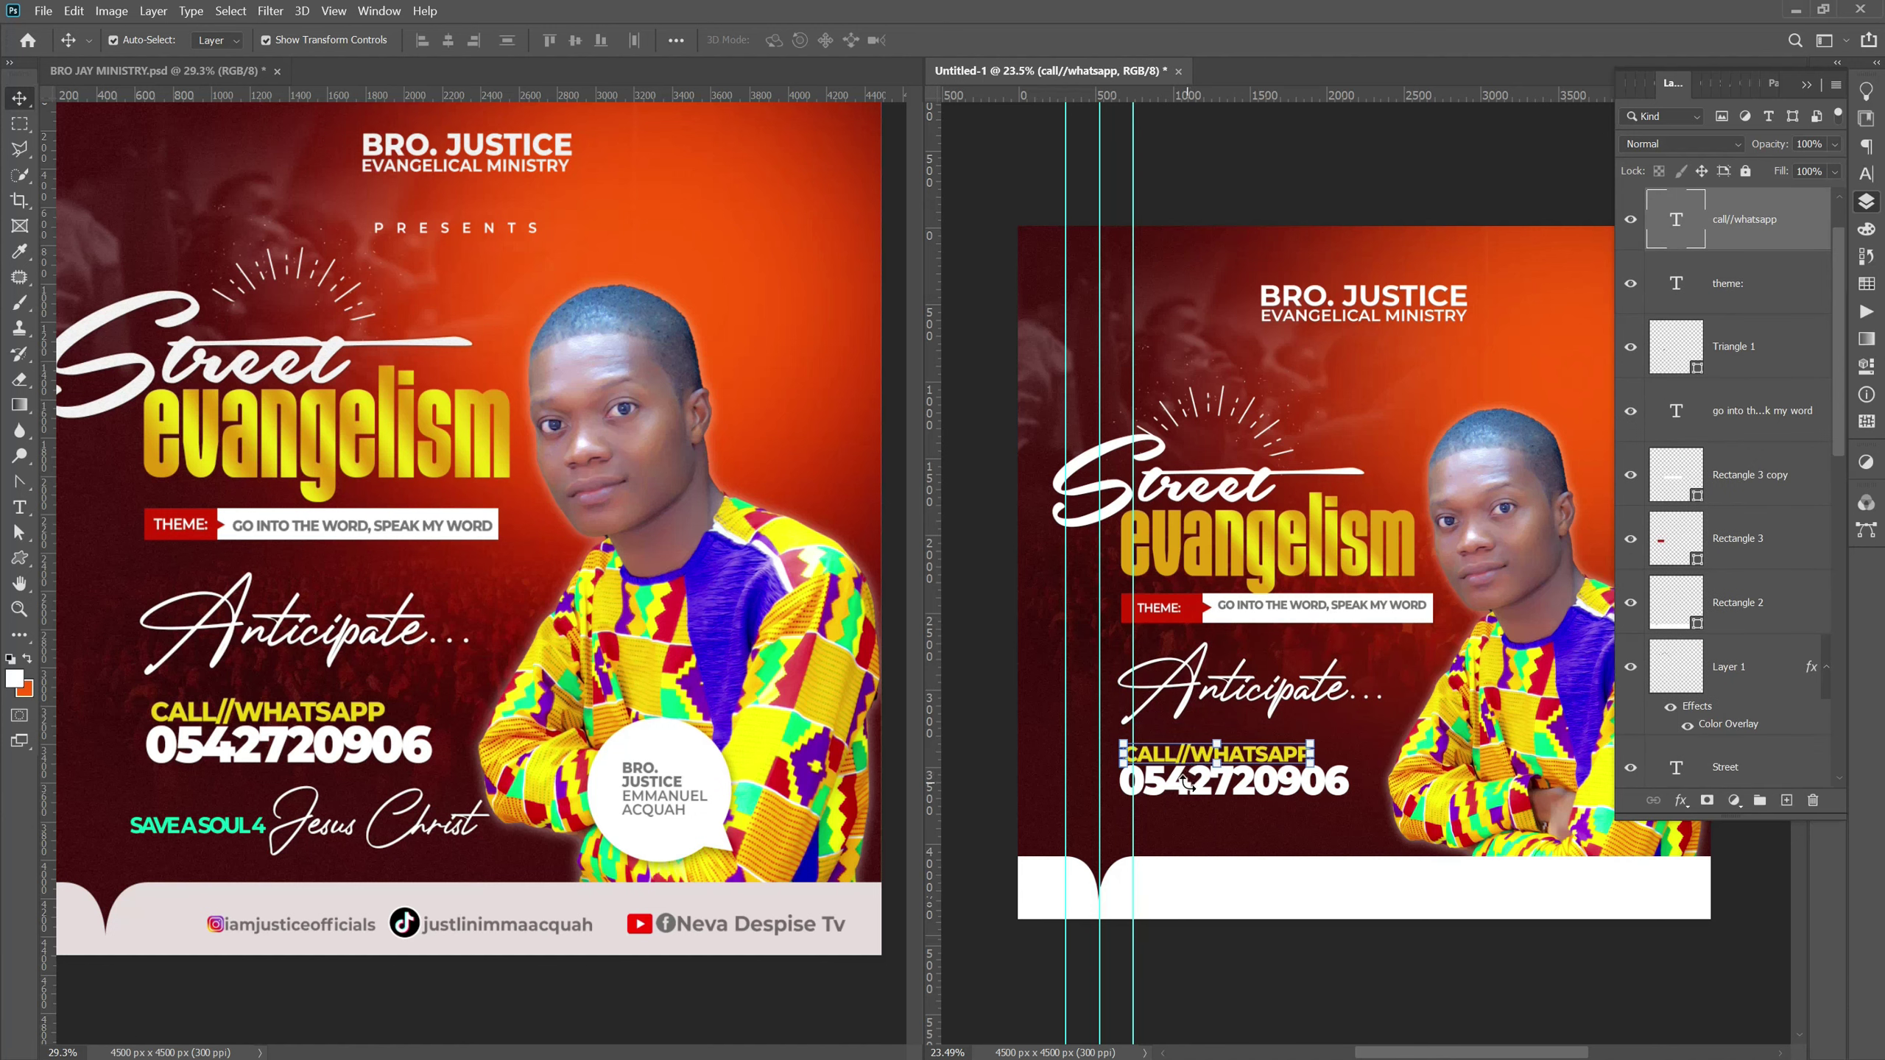
left_click_drag(1189, 798, 1191, 775)
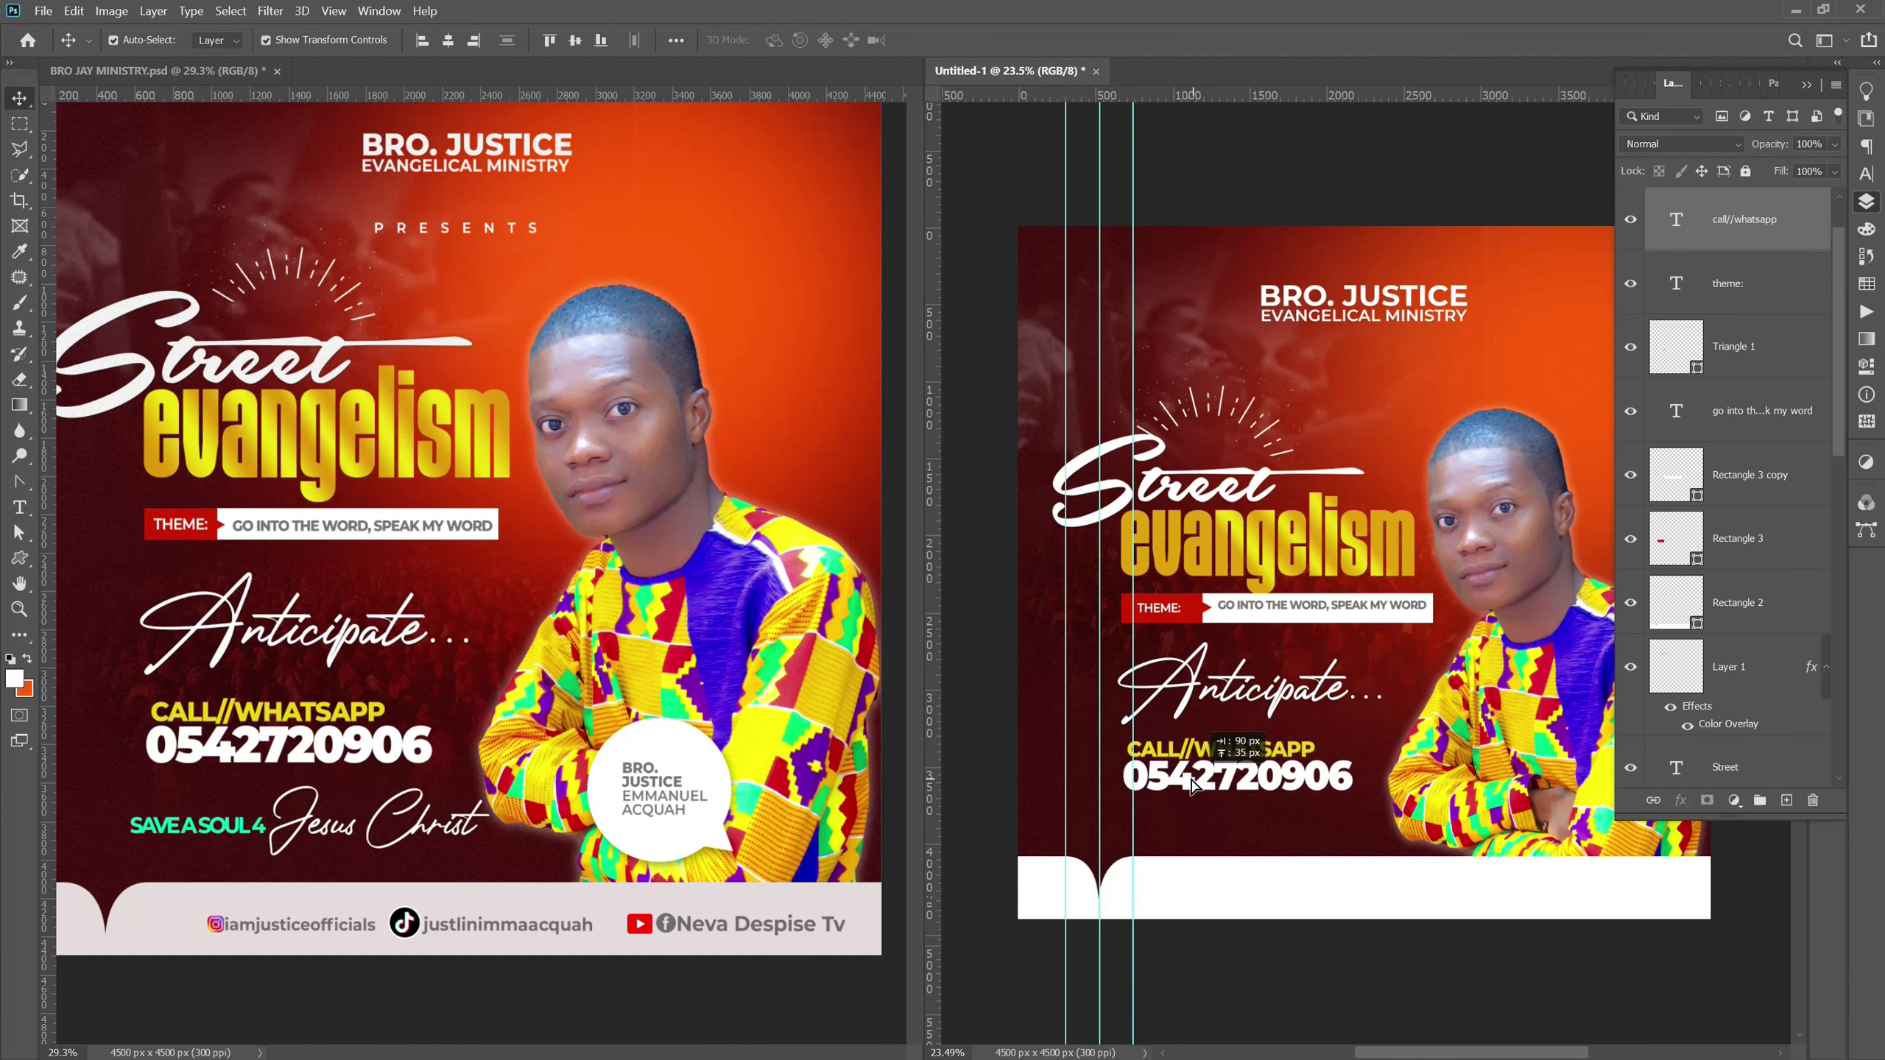
Drag the SAVE A SOUL 4 and Jesus Christ layers from the reference into the new flyer.
left_click(182, 835)
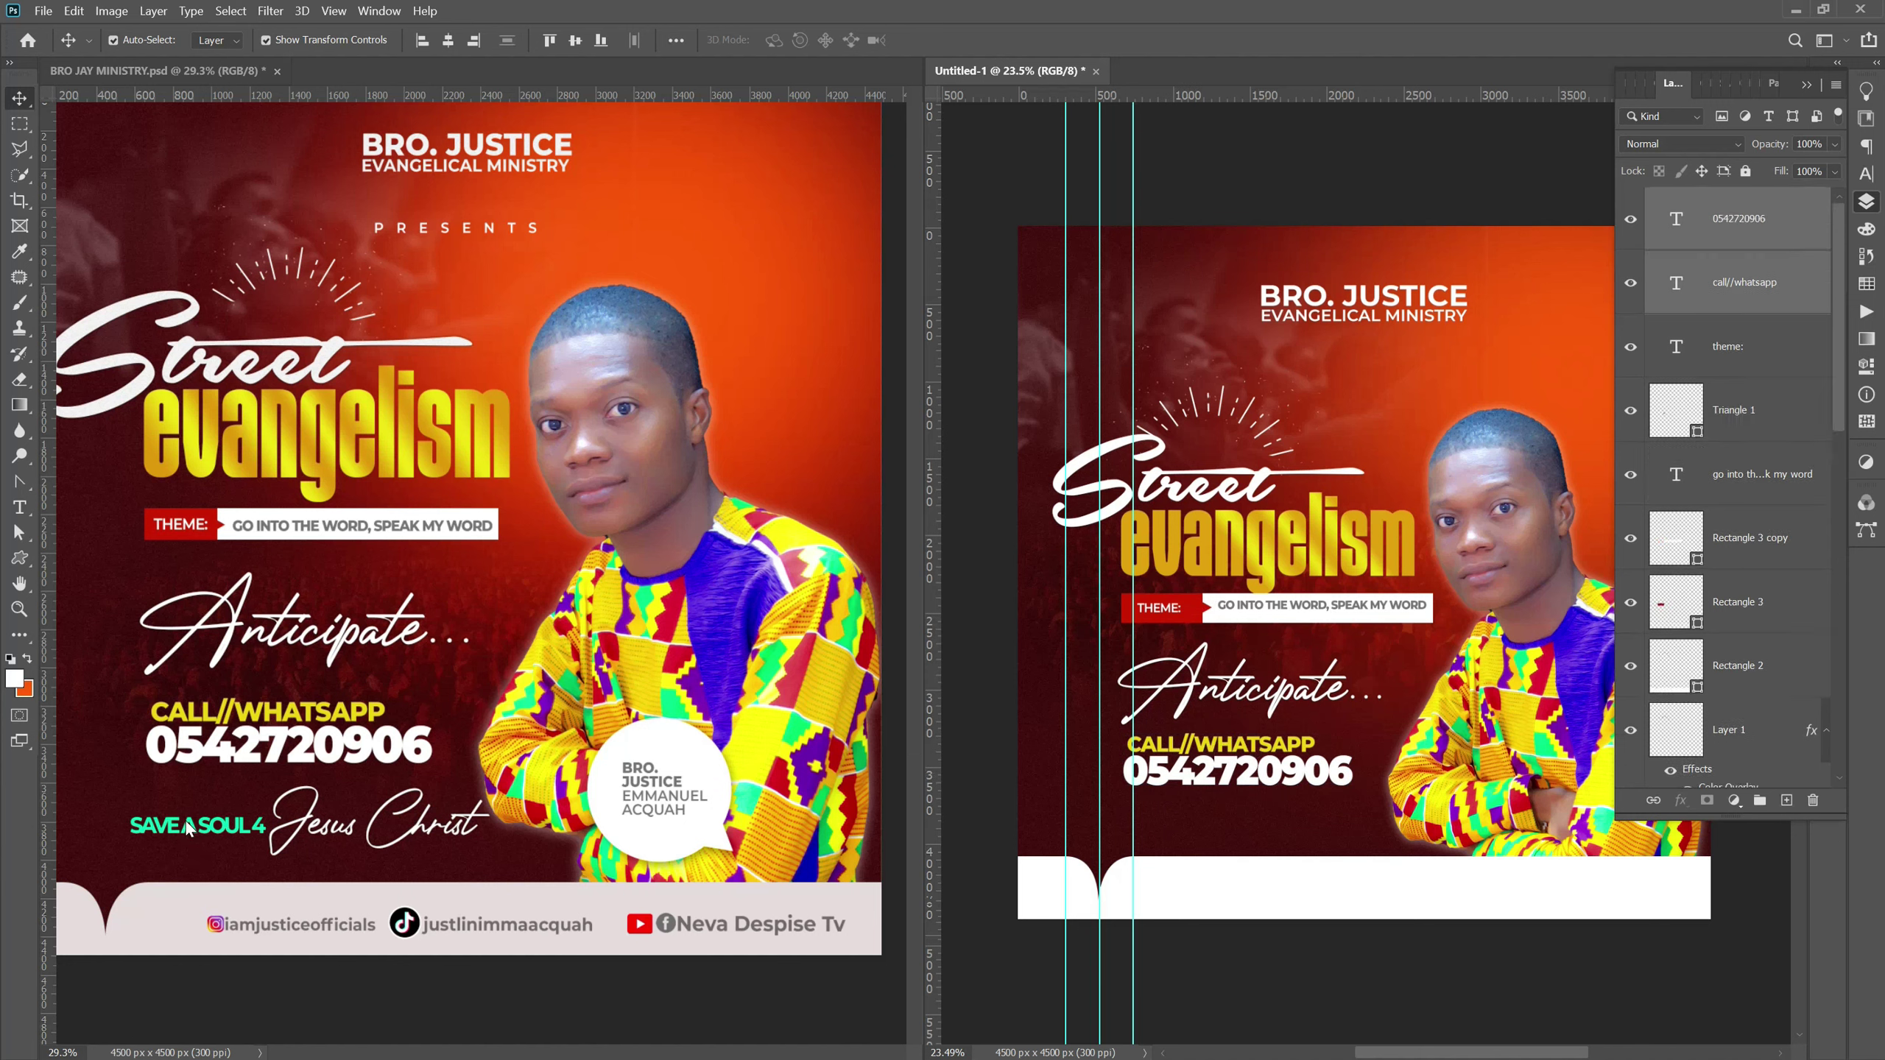
left_click(182, 835)
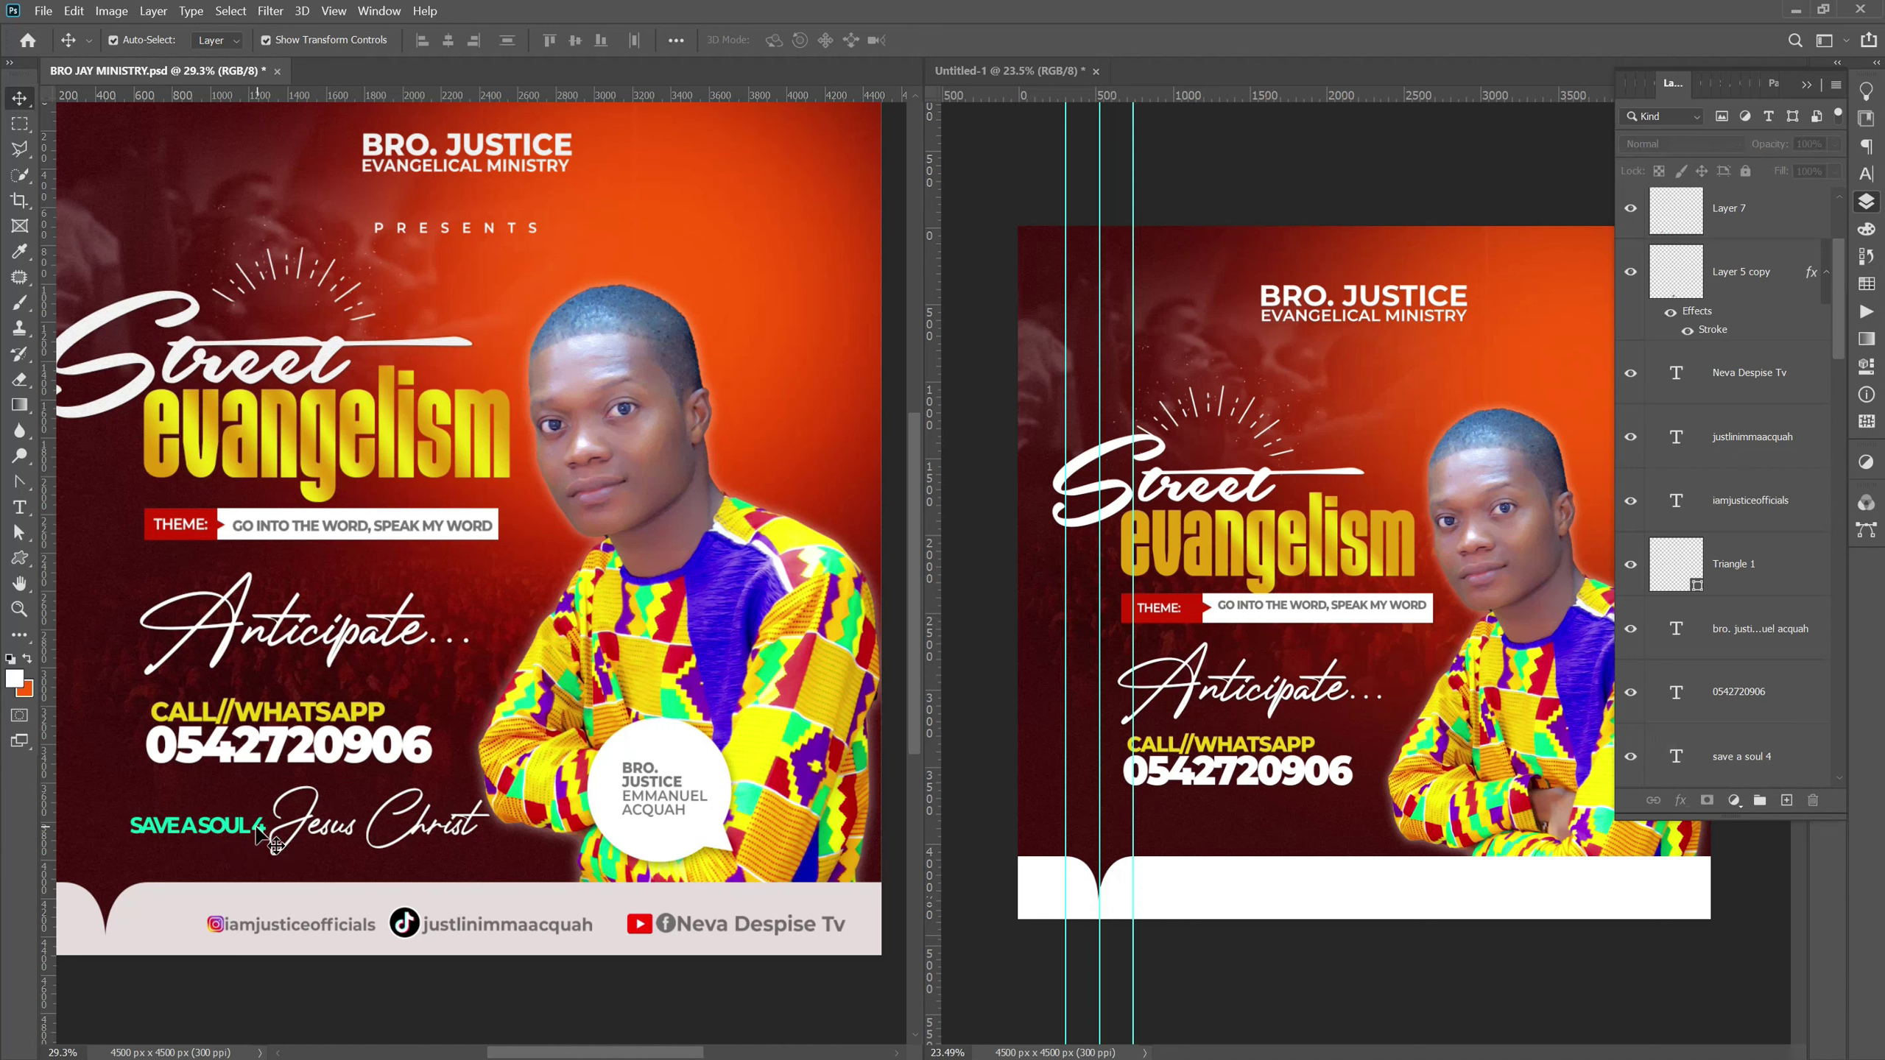
left_click(323, 839, "shift")
mouse_move(324, 839)
left_mouse_down()
mouse_move(1203, 839)
mouse_move(1195, 893)
left_mouse_up()
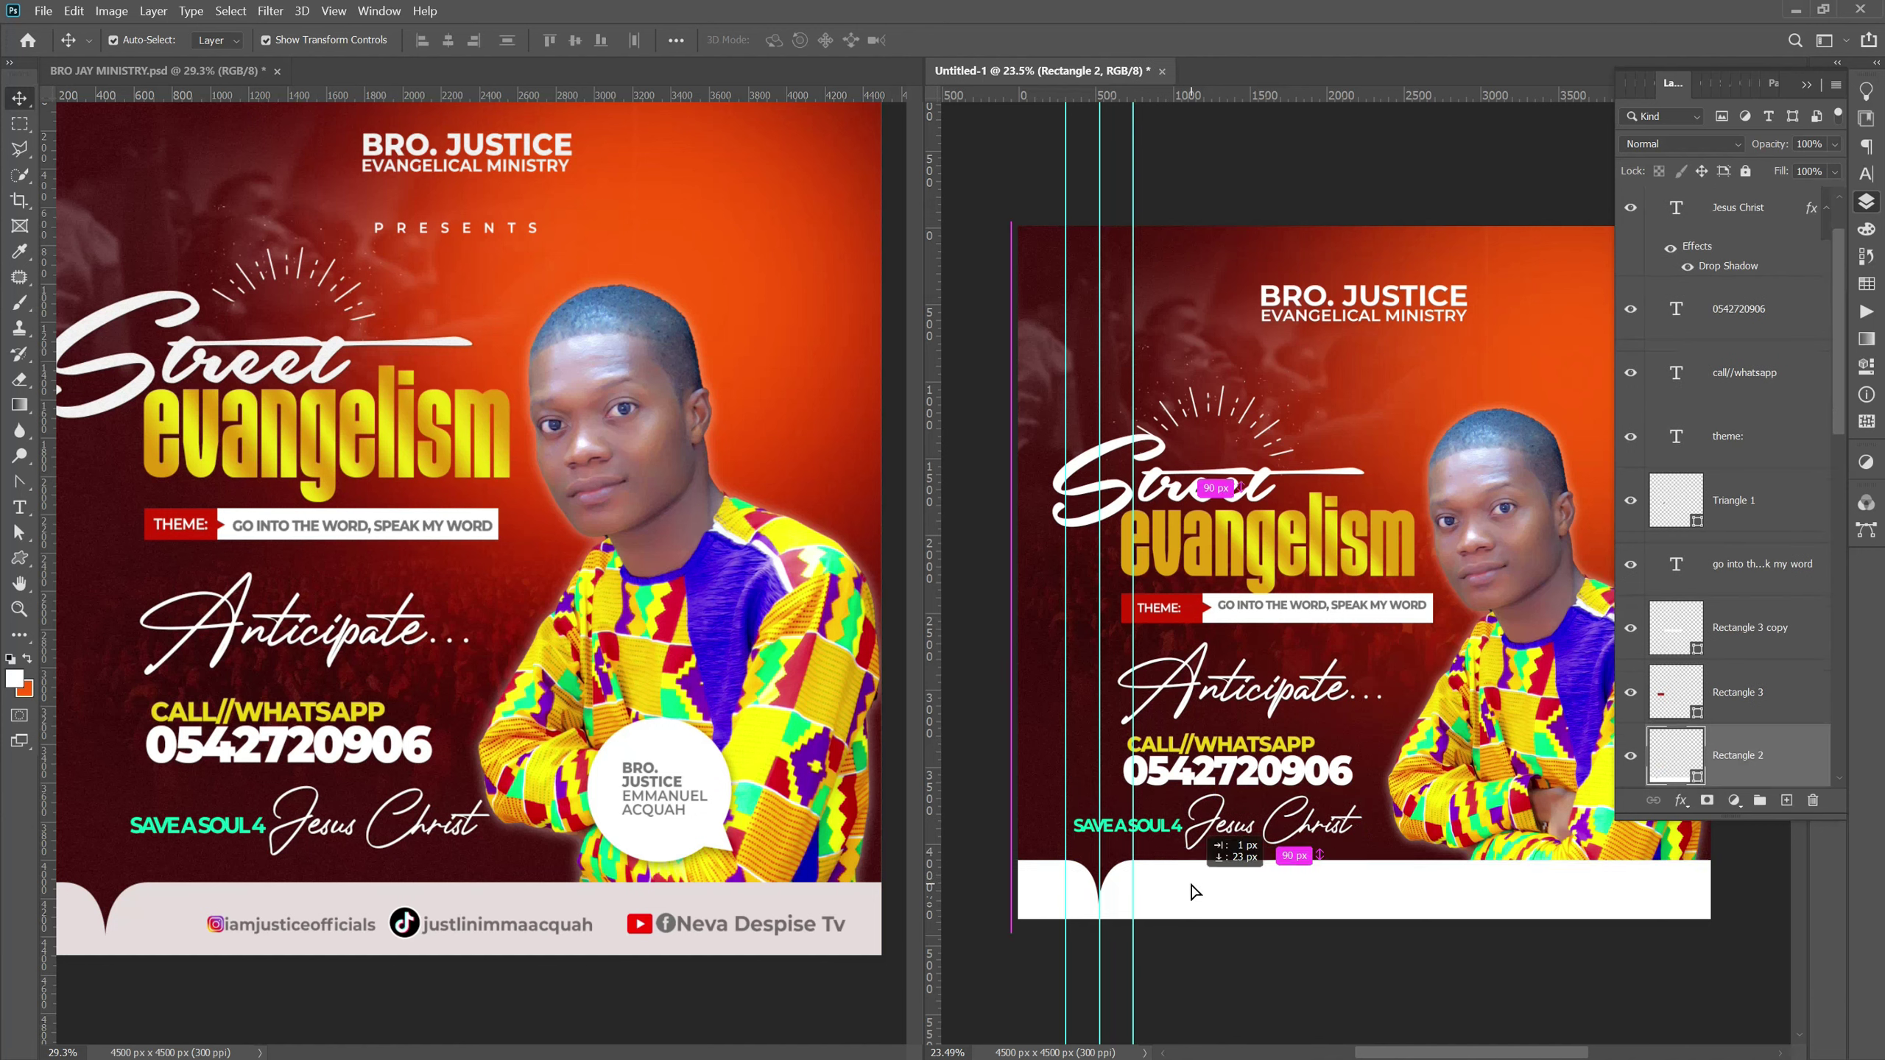
left_click(1177, 984)
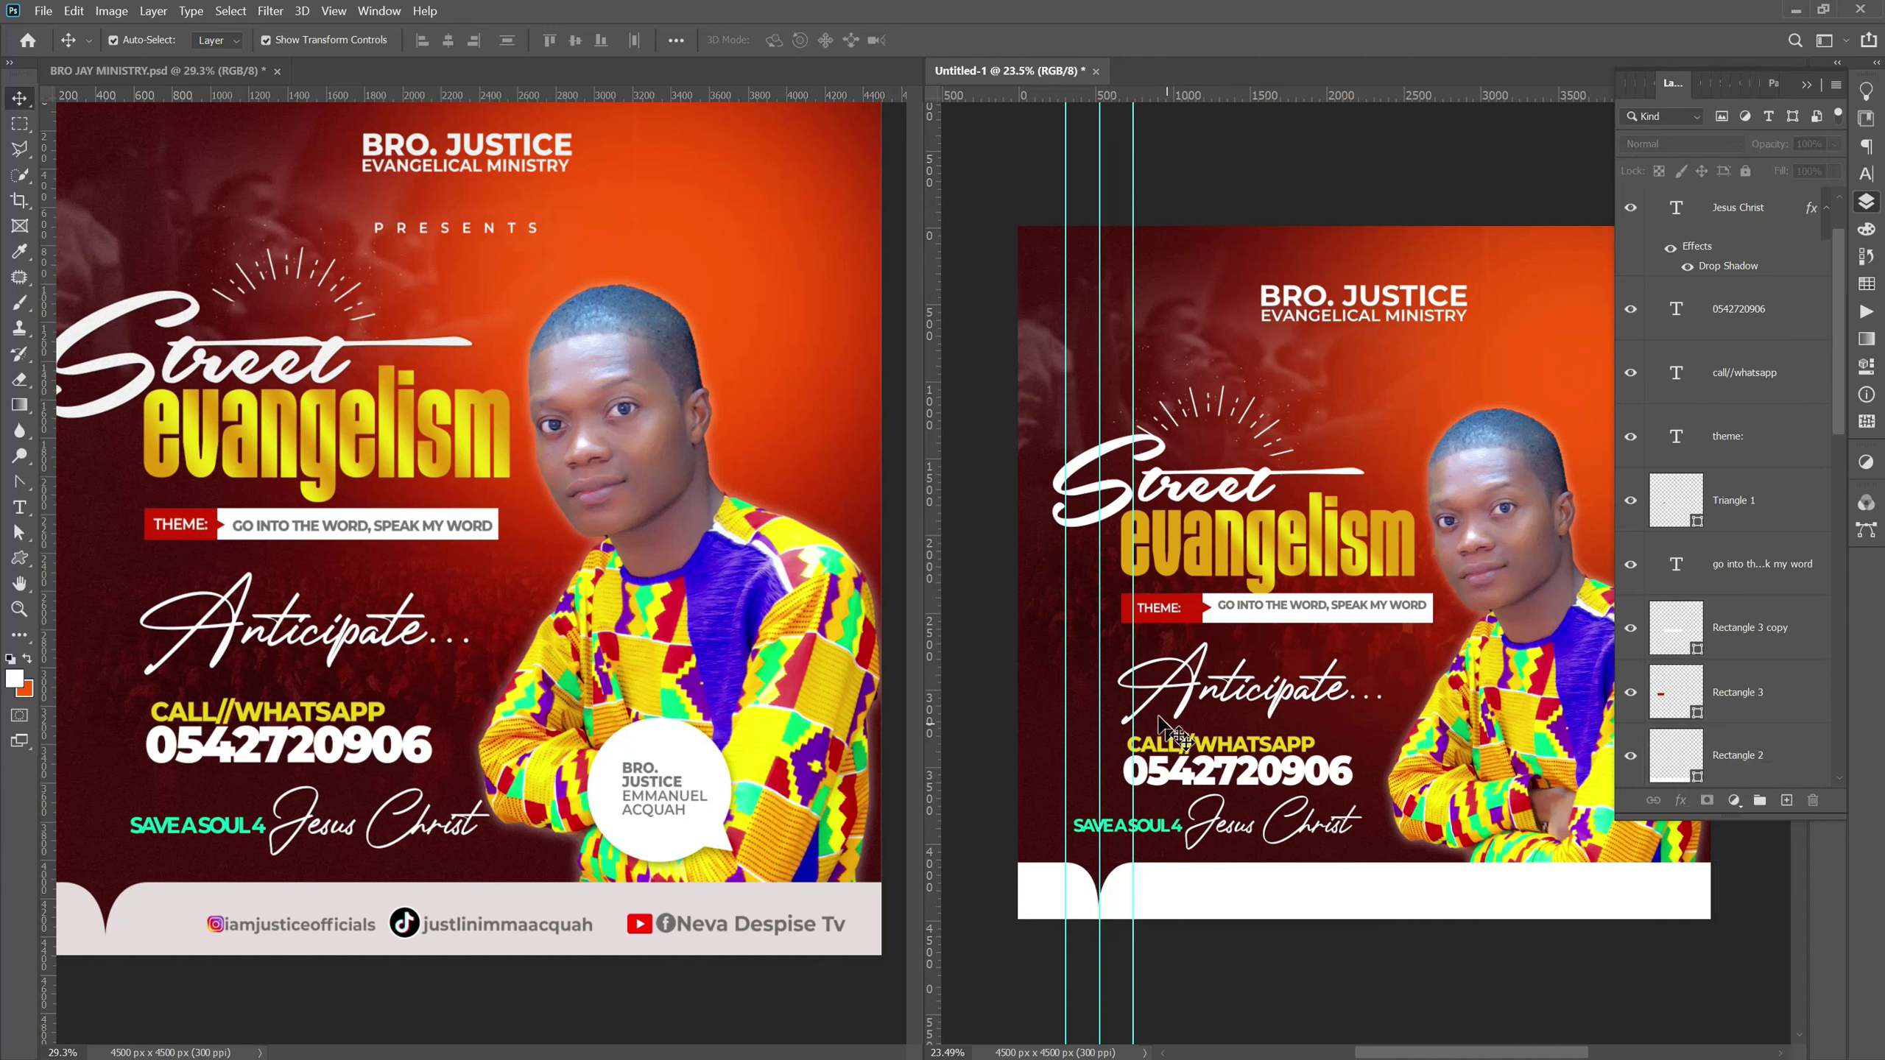
Move the sunburst rays, Street and evangelism title words higher.
left_click(1197, 414)
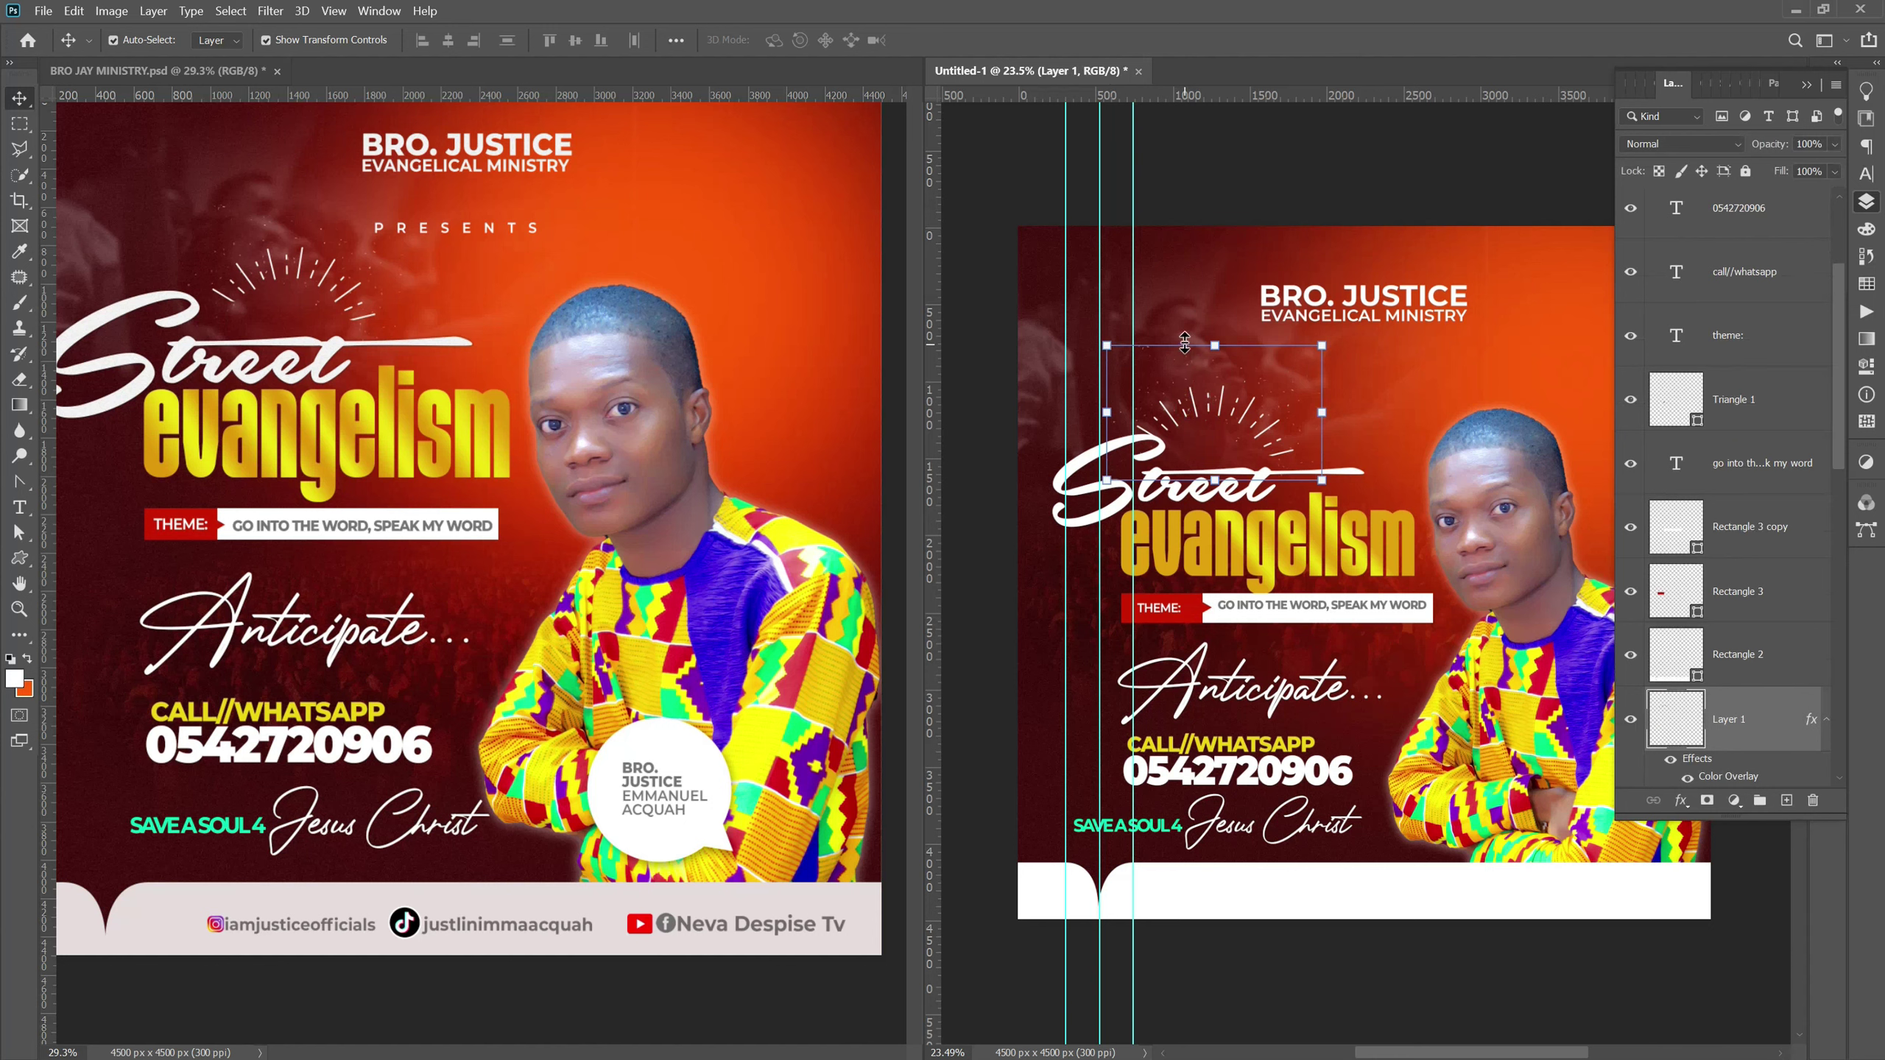
key("ctrl+t")
left_click_drag(1180, 413, 1177, 390)
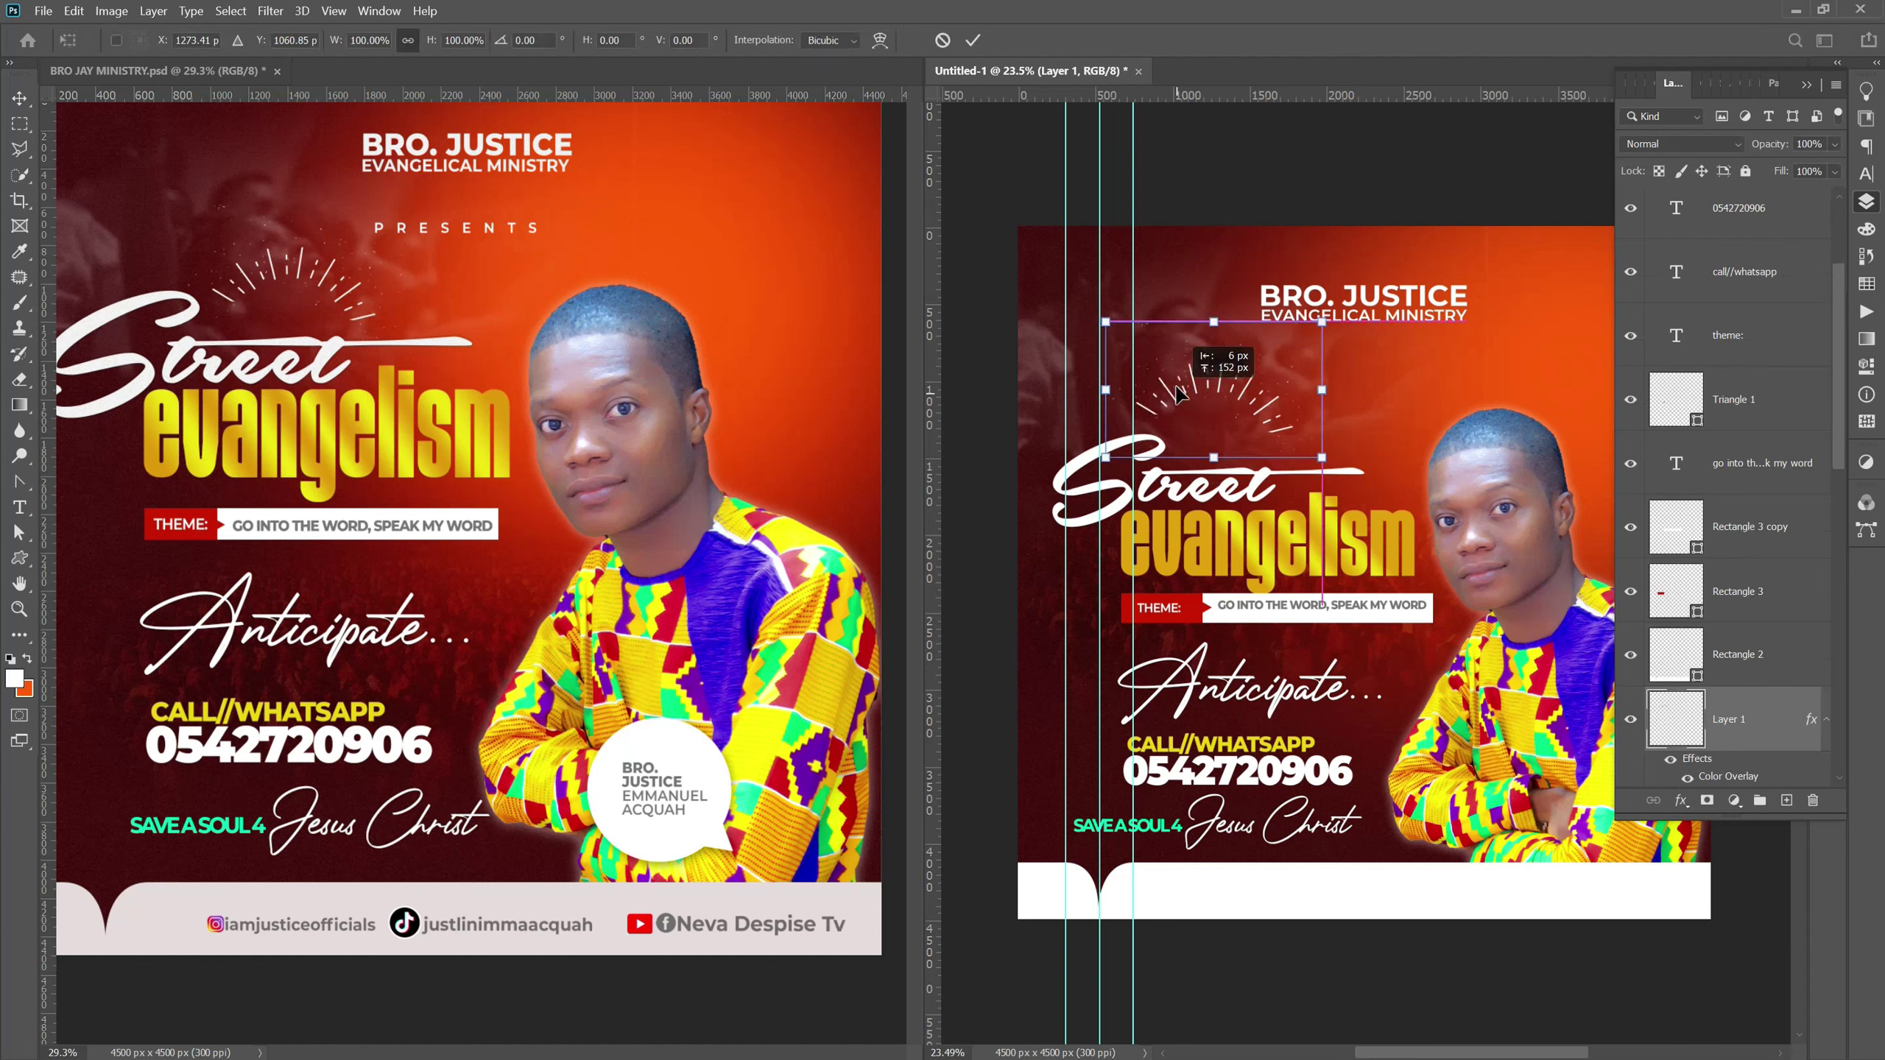
key("Return")
left_click(1123, 496)
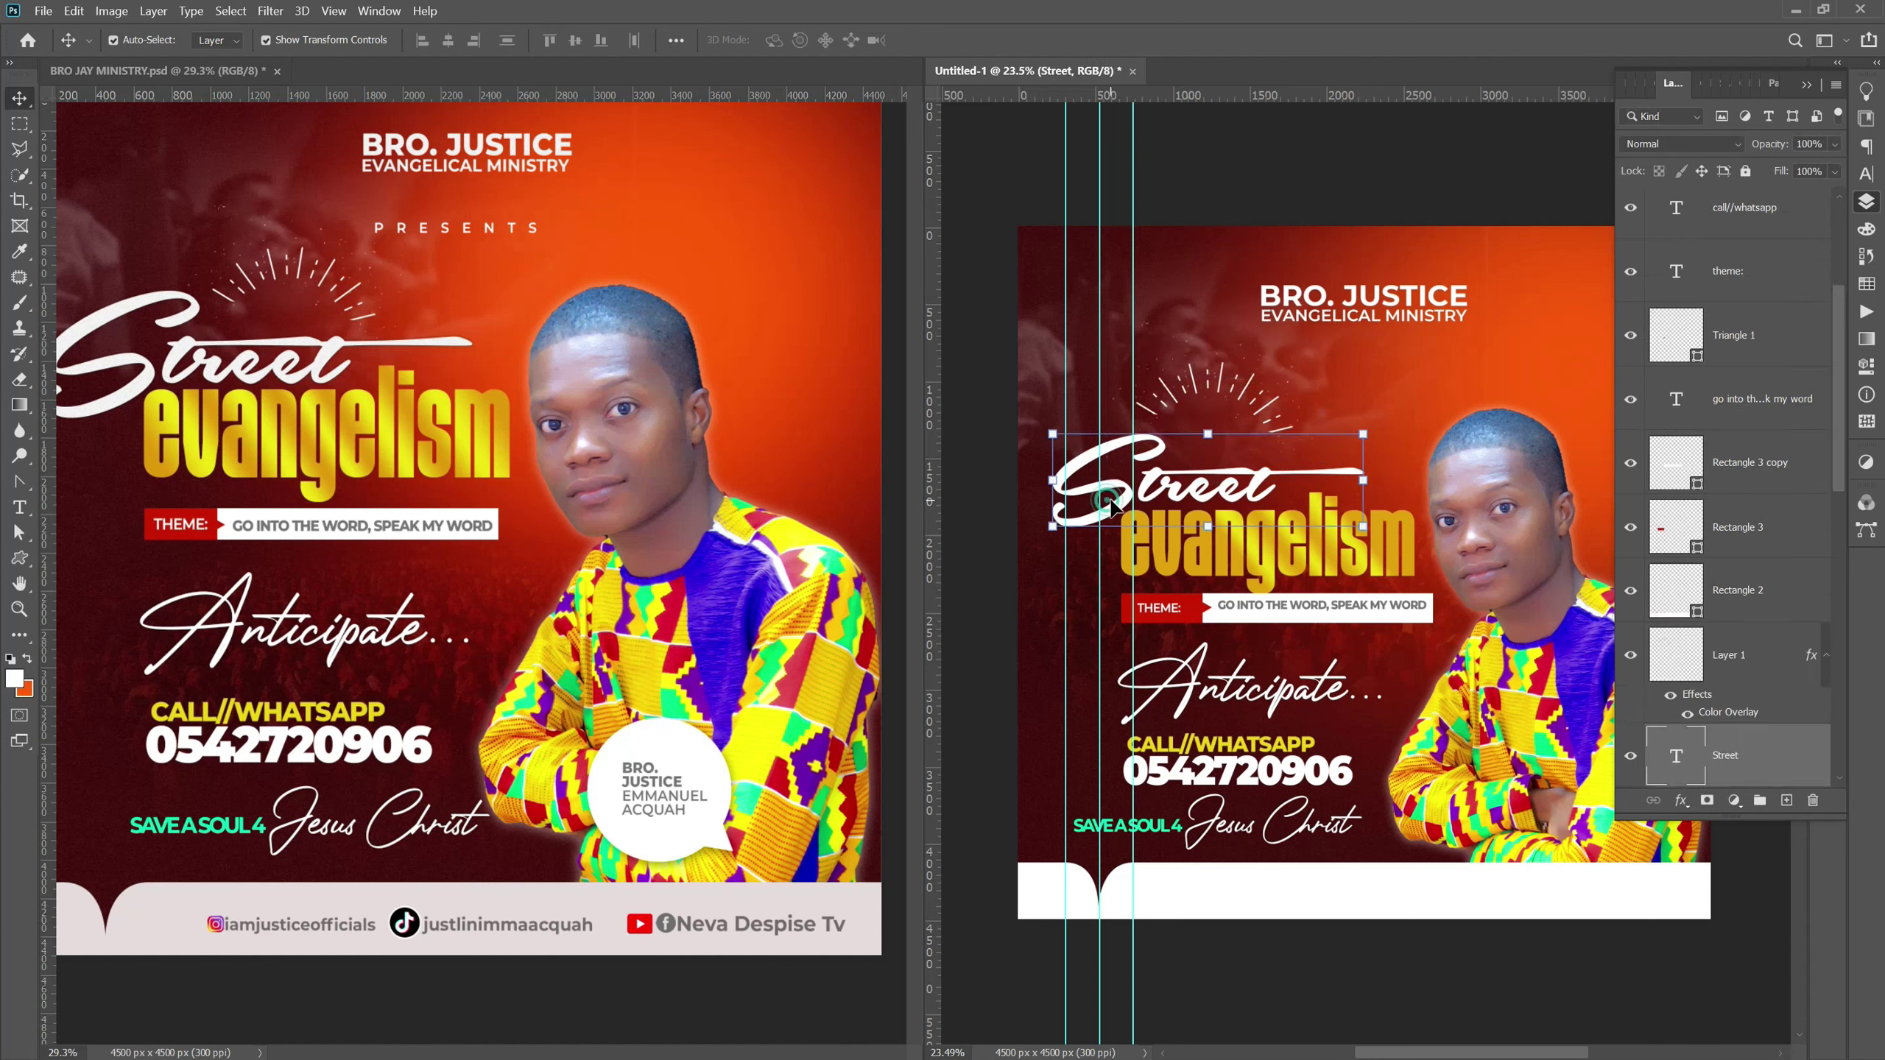
left_click_drag(1122, 496, 1120, 476)
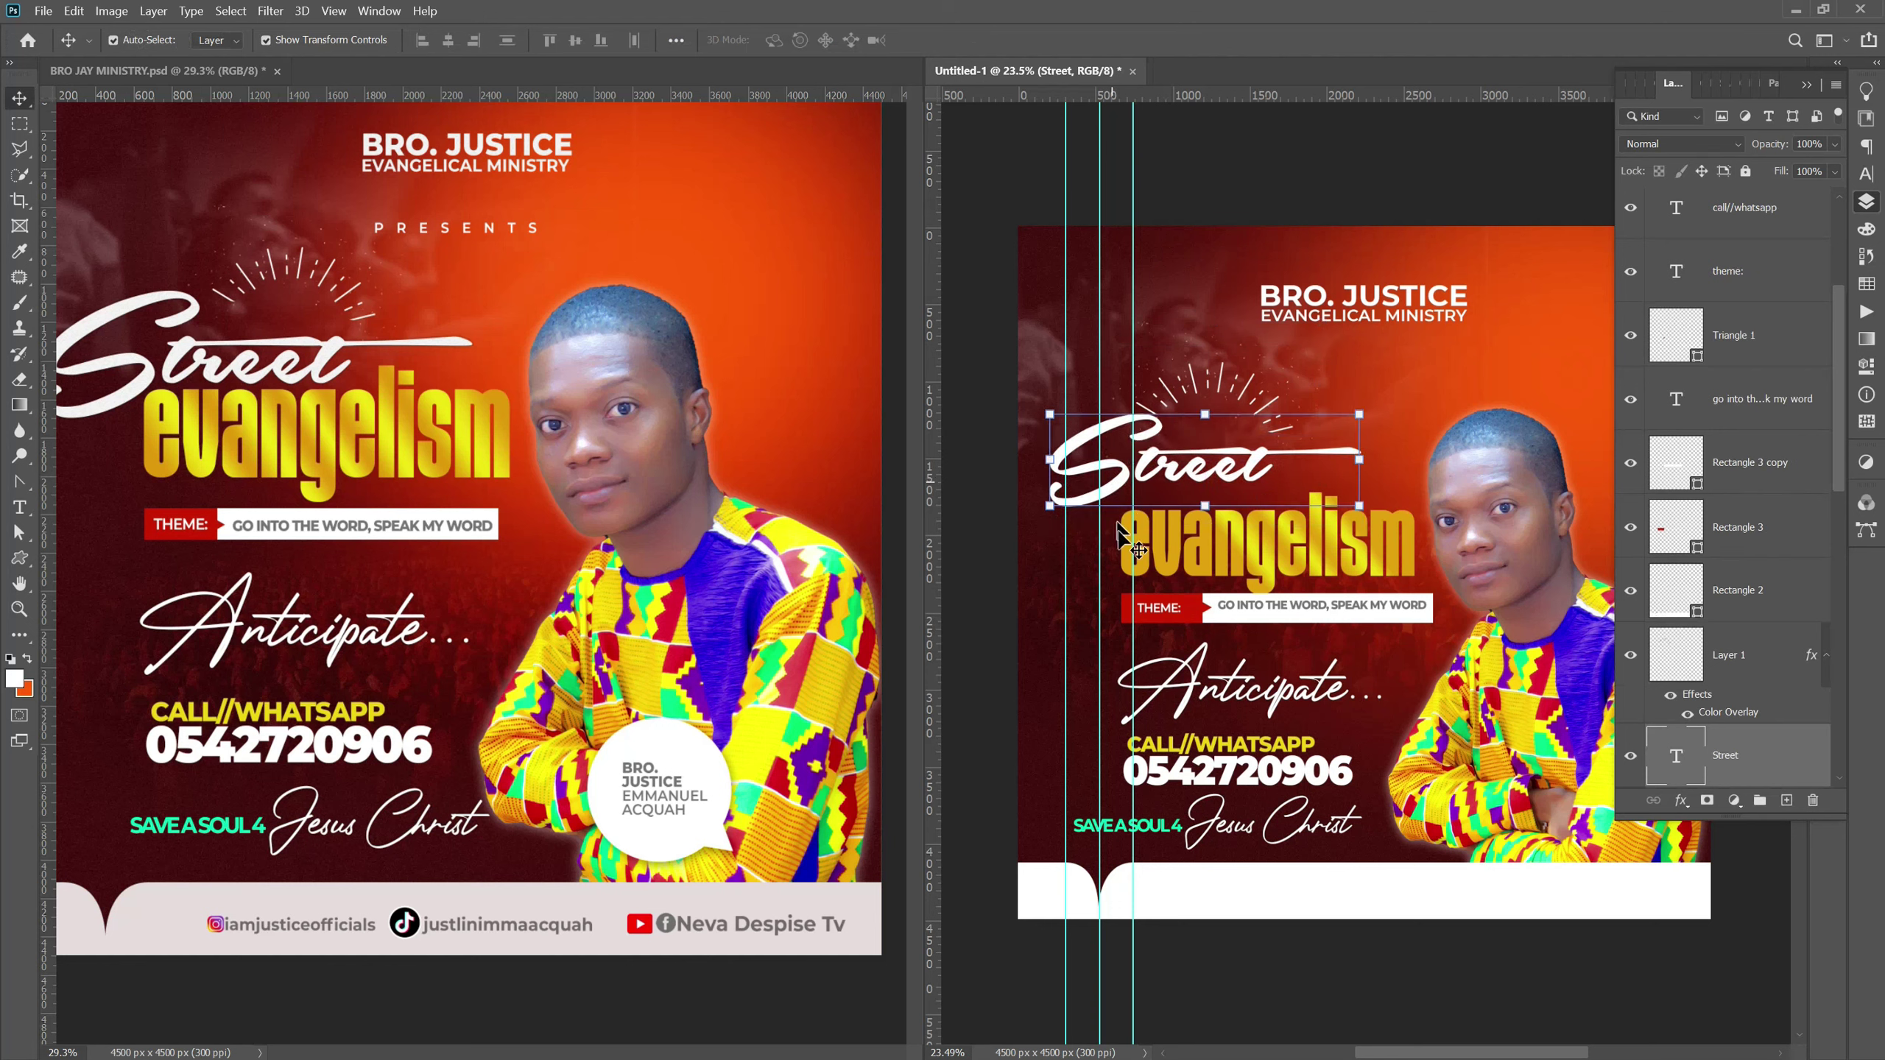
left_click(1143, 561)
left_click_drag(1143, 562, 1170, 539)
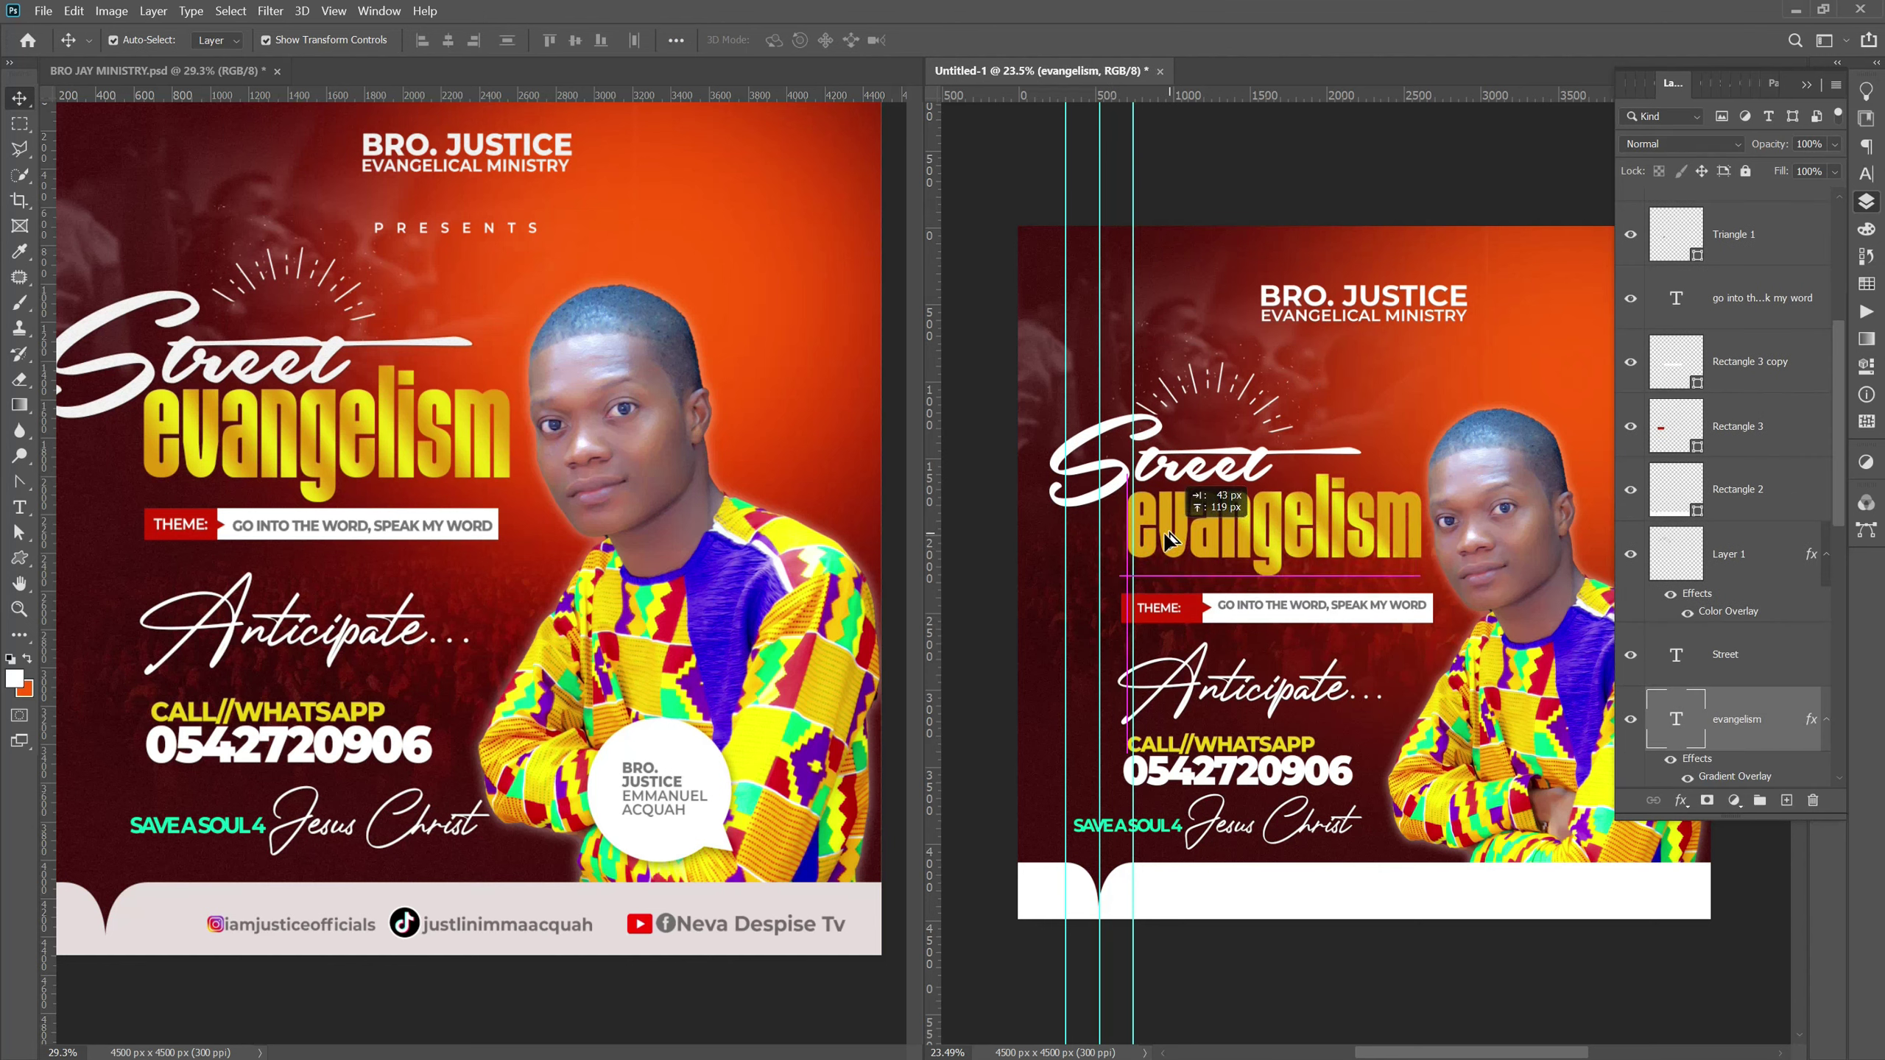
Lock the dark background rectangle and the faded crowd photo layers.
left_click(1032, 608)
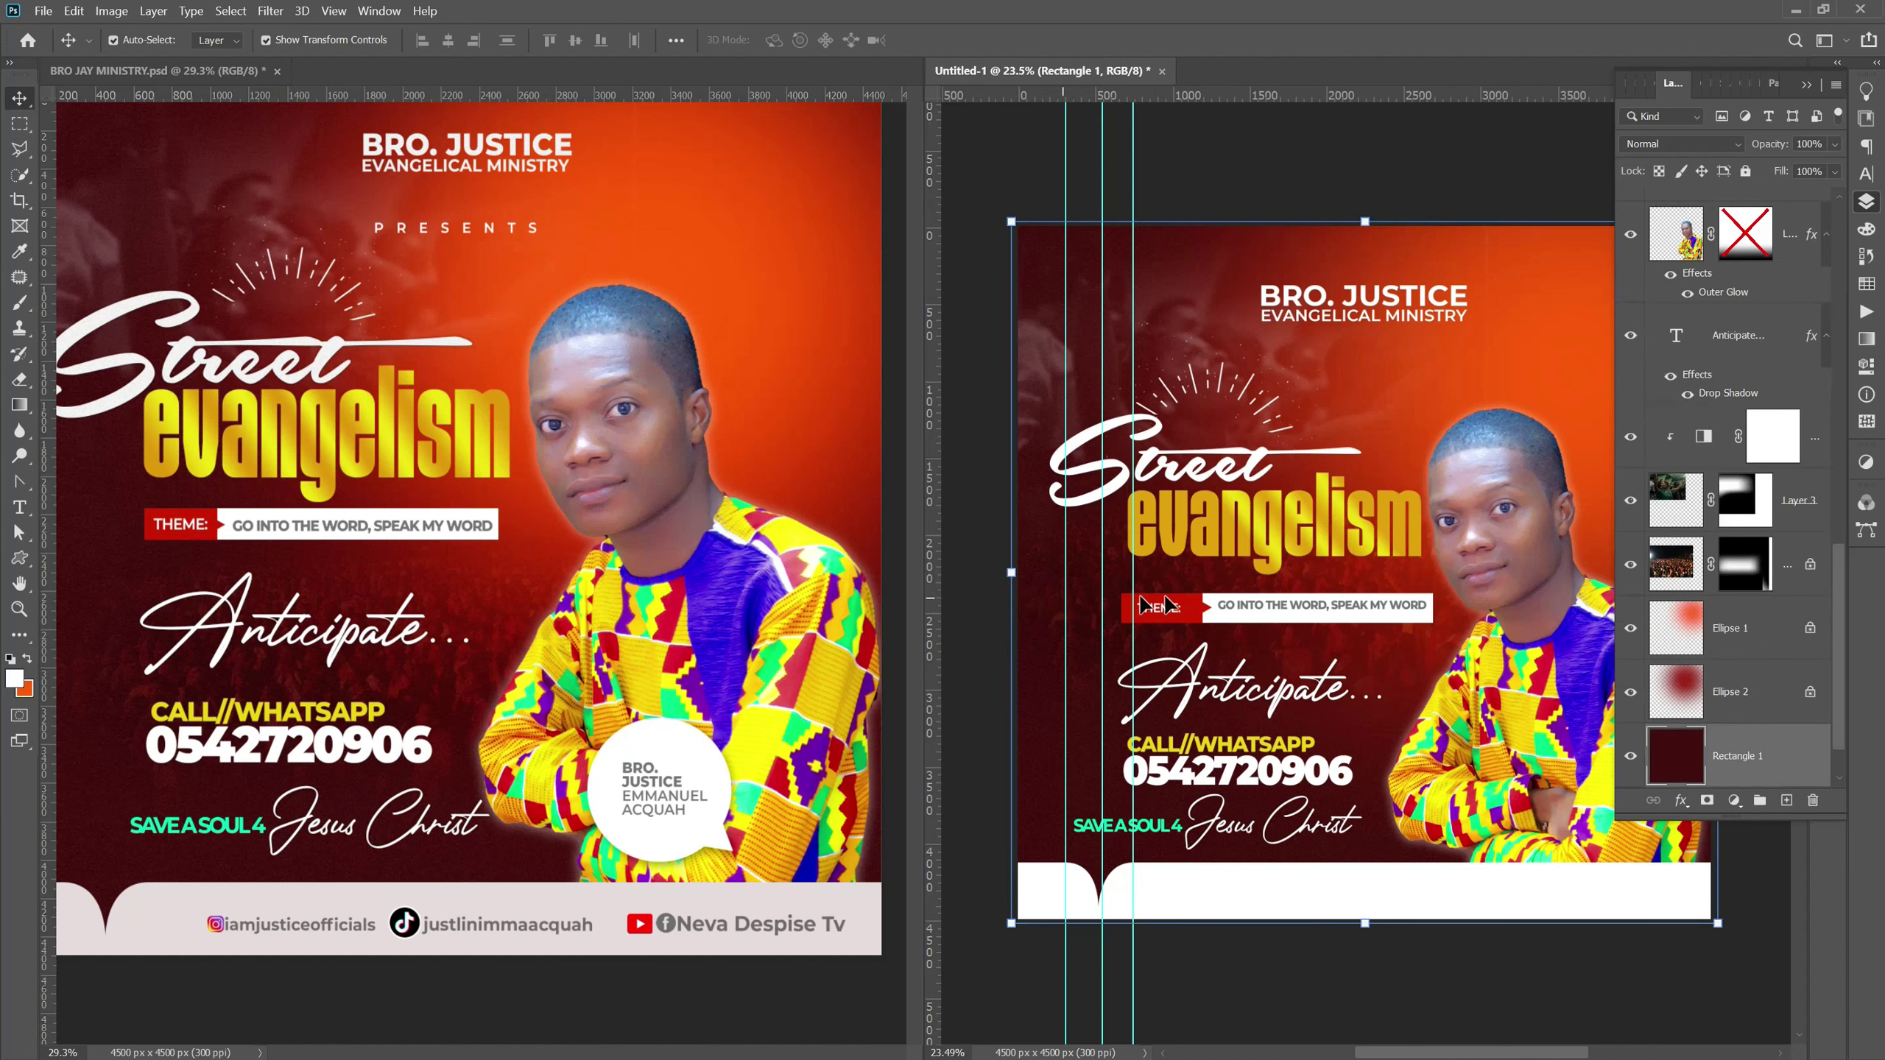
left_click(1699, 171)
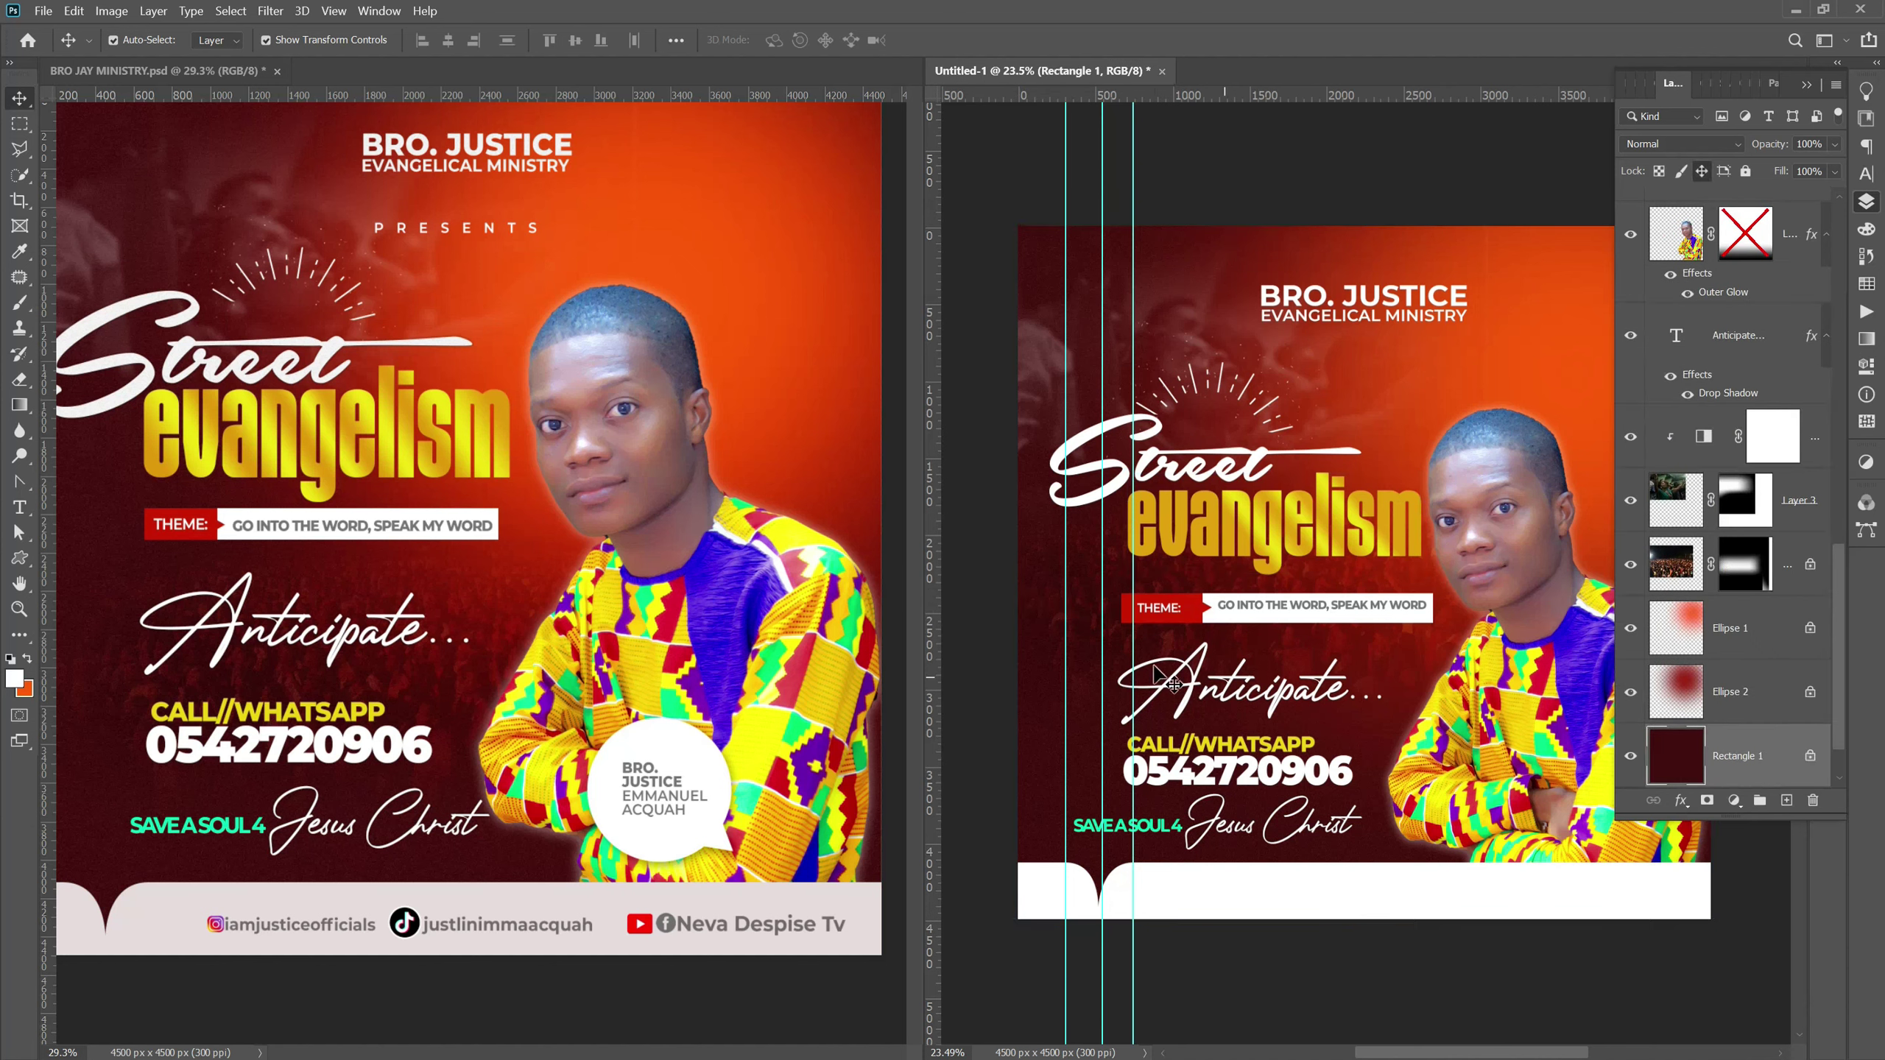
left_click(1031, 633)
left_click(1421, 425)
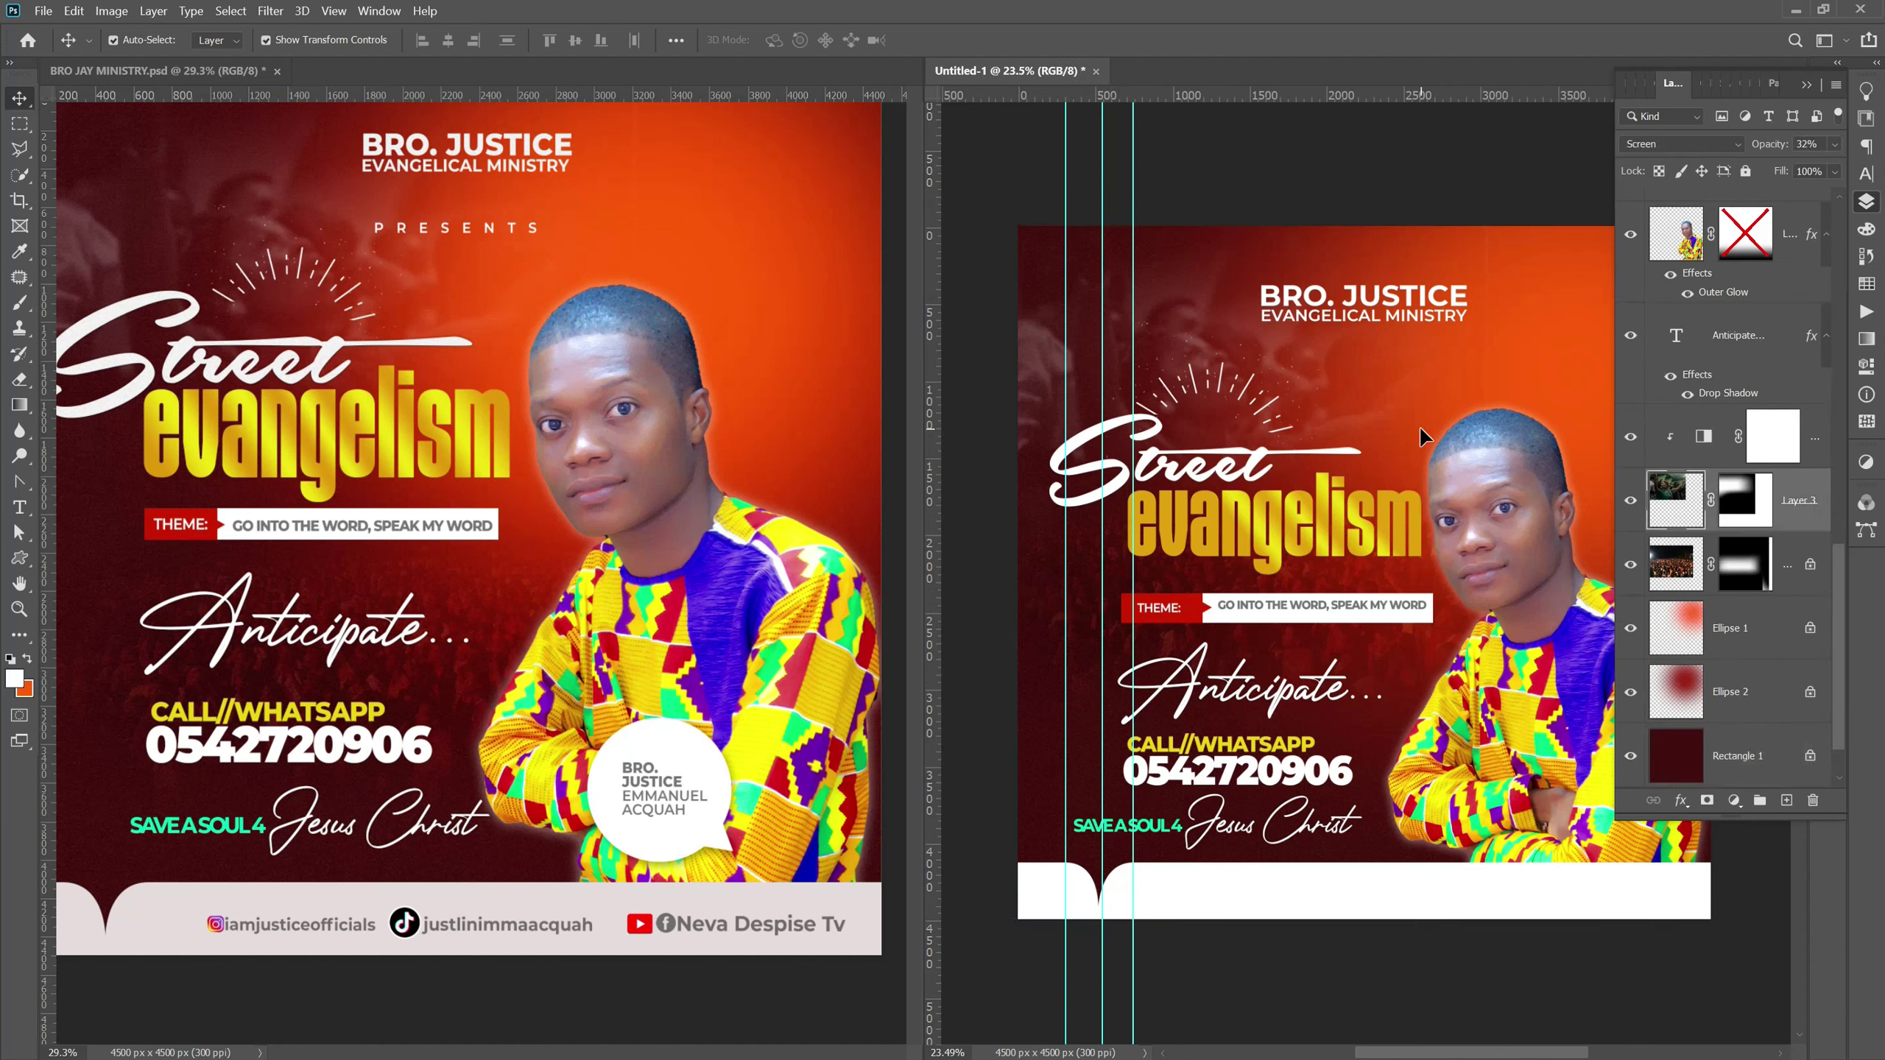
left_click(1700, 172)
left_click(1197, 340)
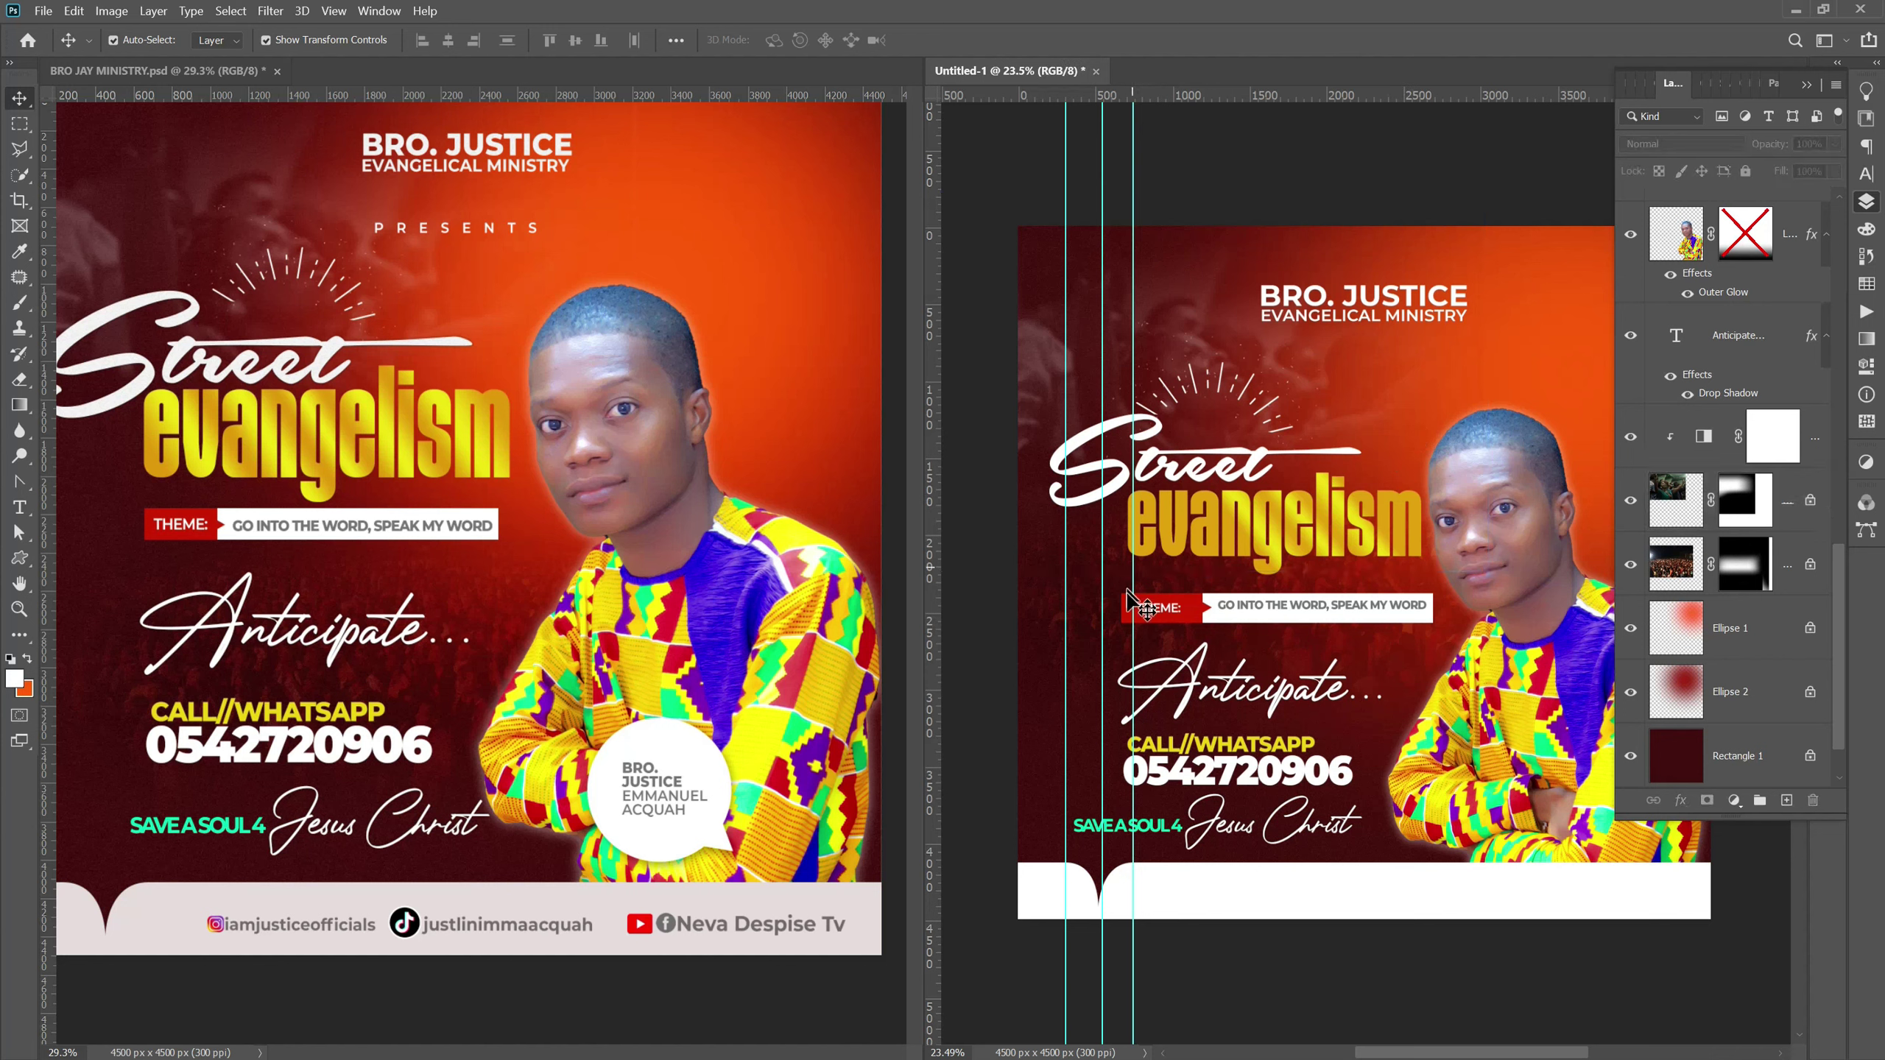
Shift the whole THEME bar up under evangelism and nudge the theme sentence within its bar.
mouse_move(1111, 600)
left_mouse_down()
mouse_move(1261, 609)
mouse_move(1258, 594)
left_mouse_up()
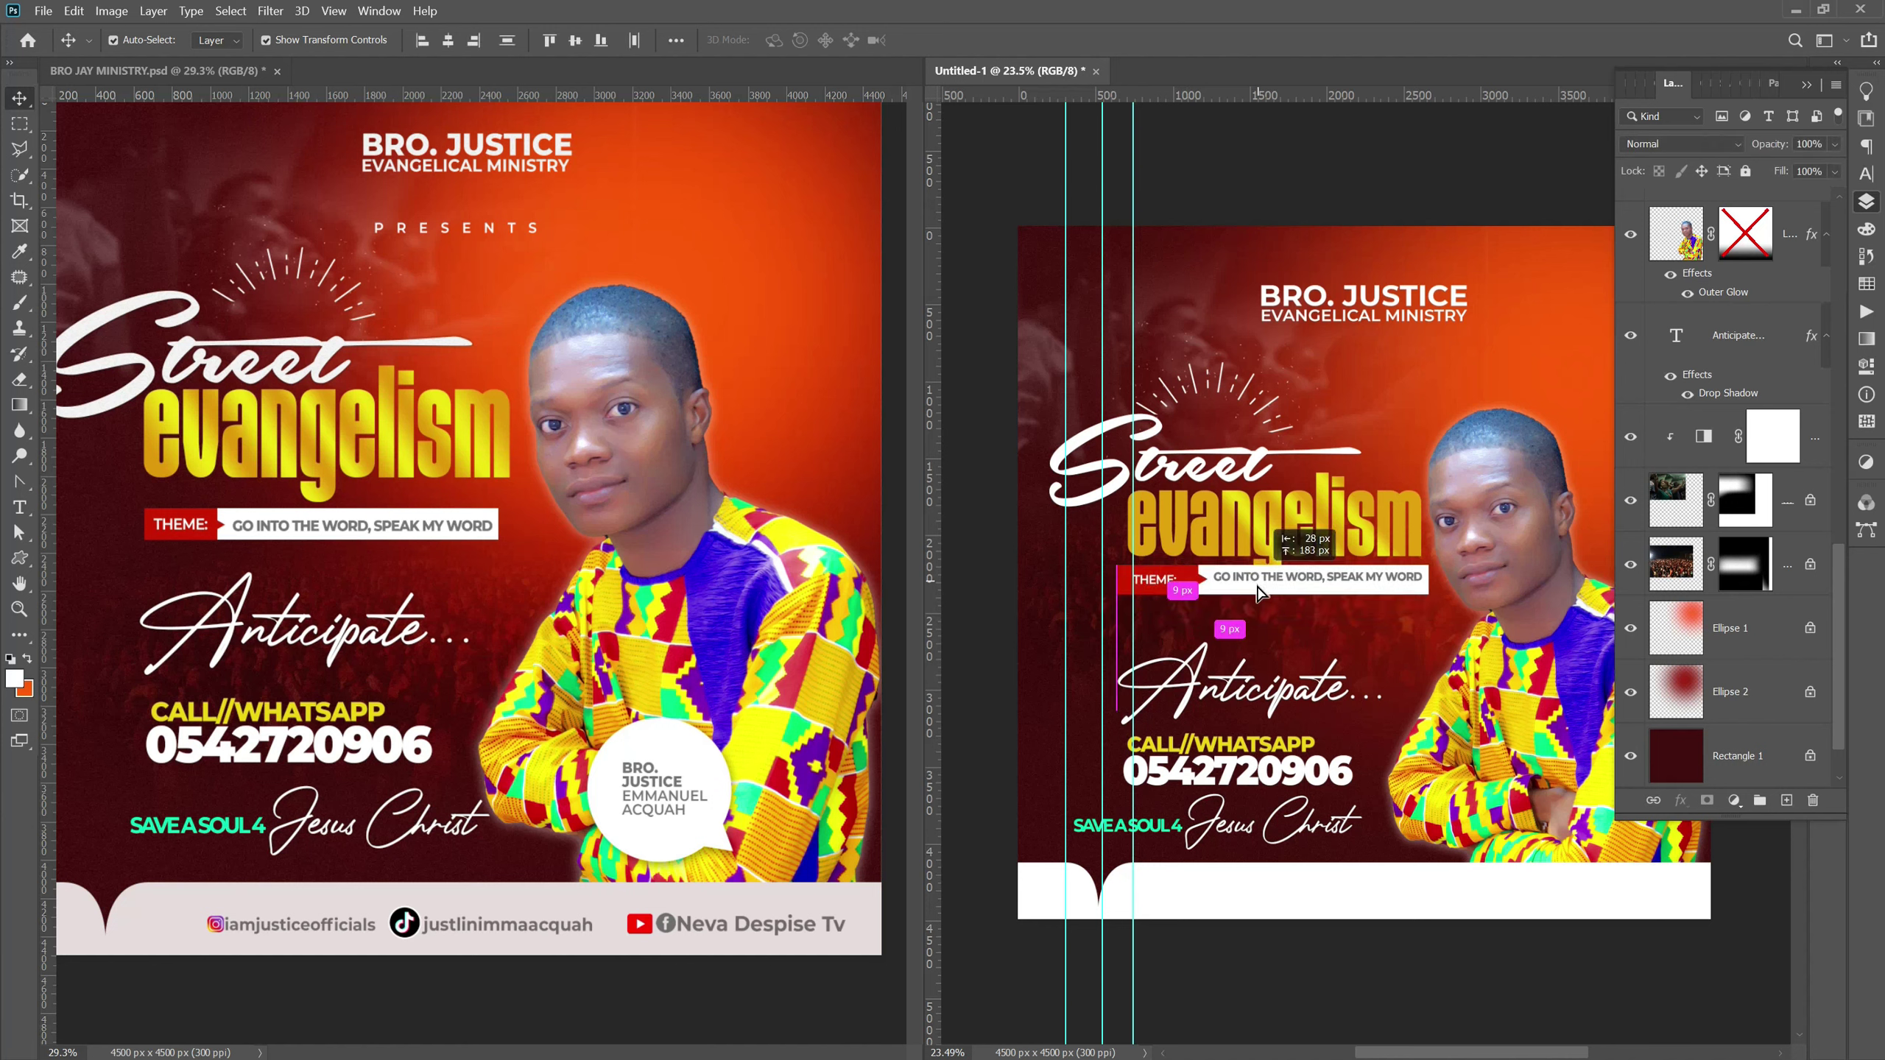
left_click_drag(1257, 592, 1257, 597)
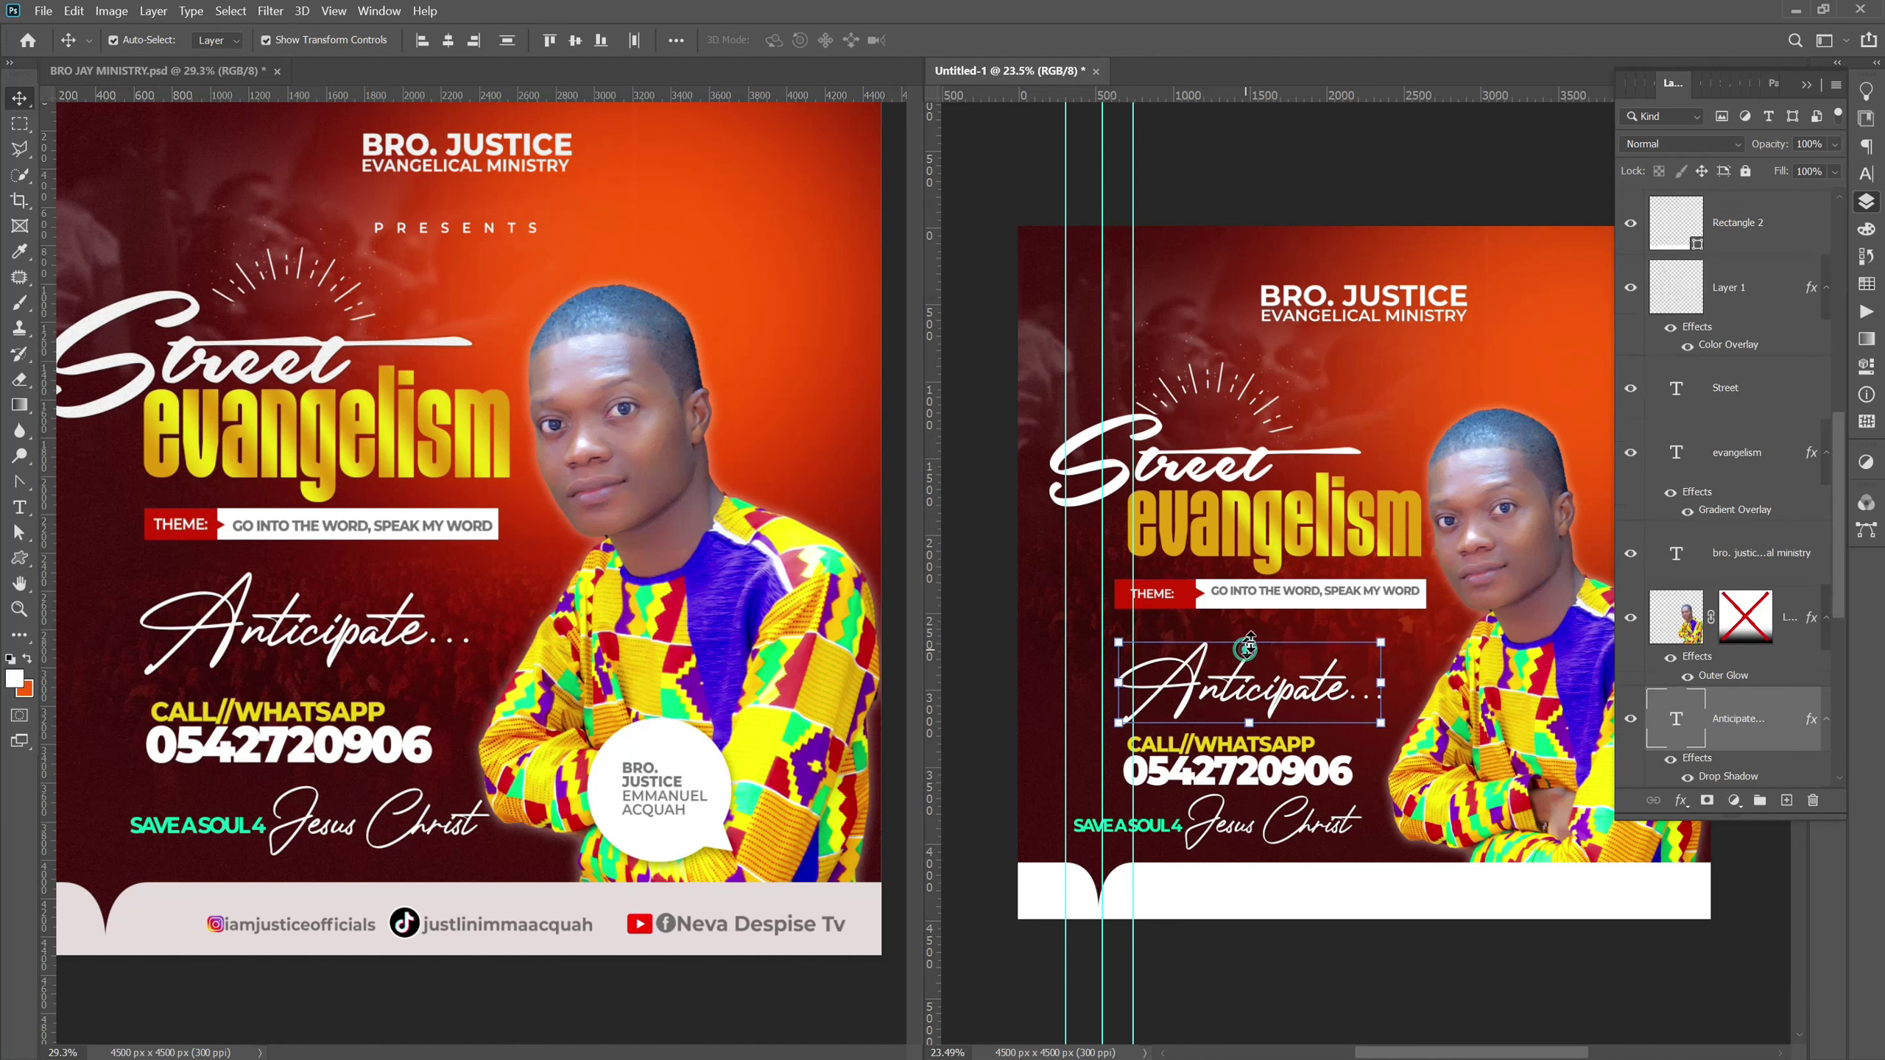
left_click(1296, 607)
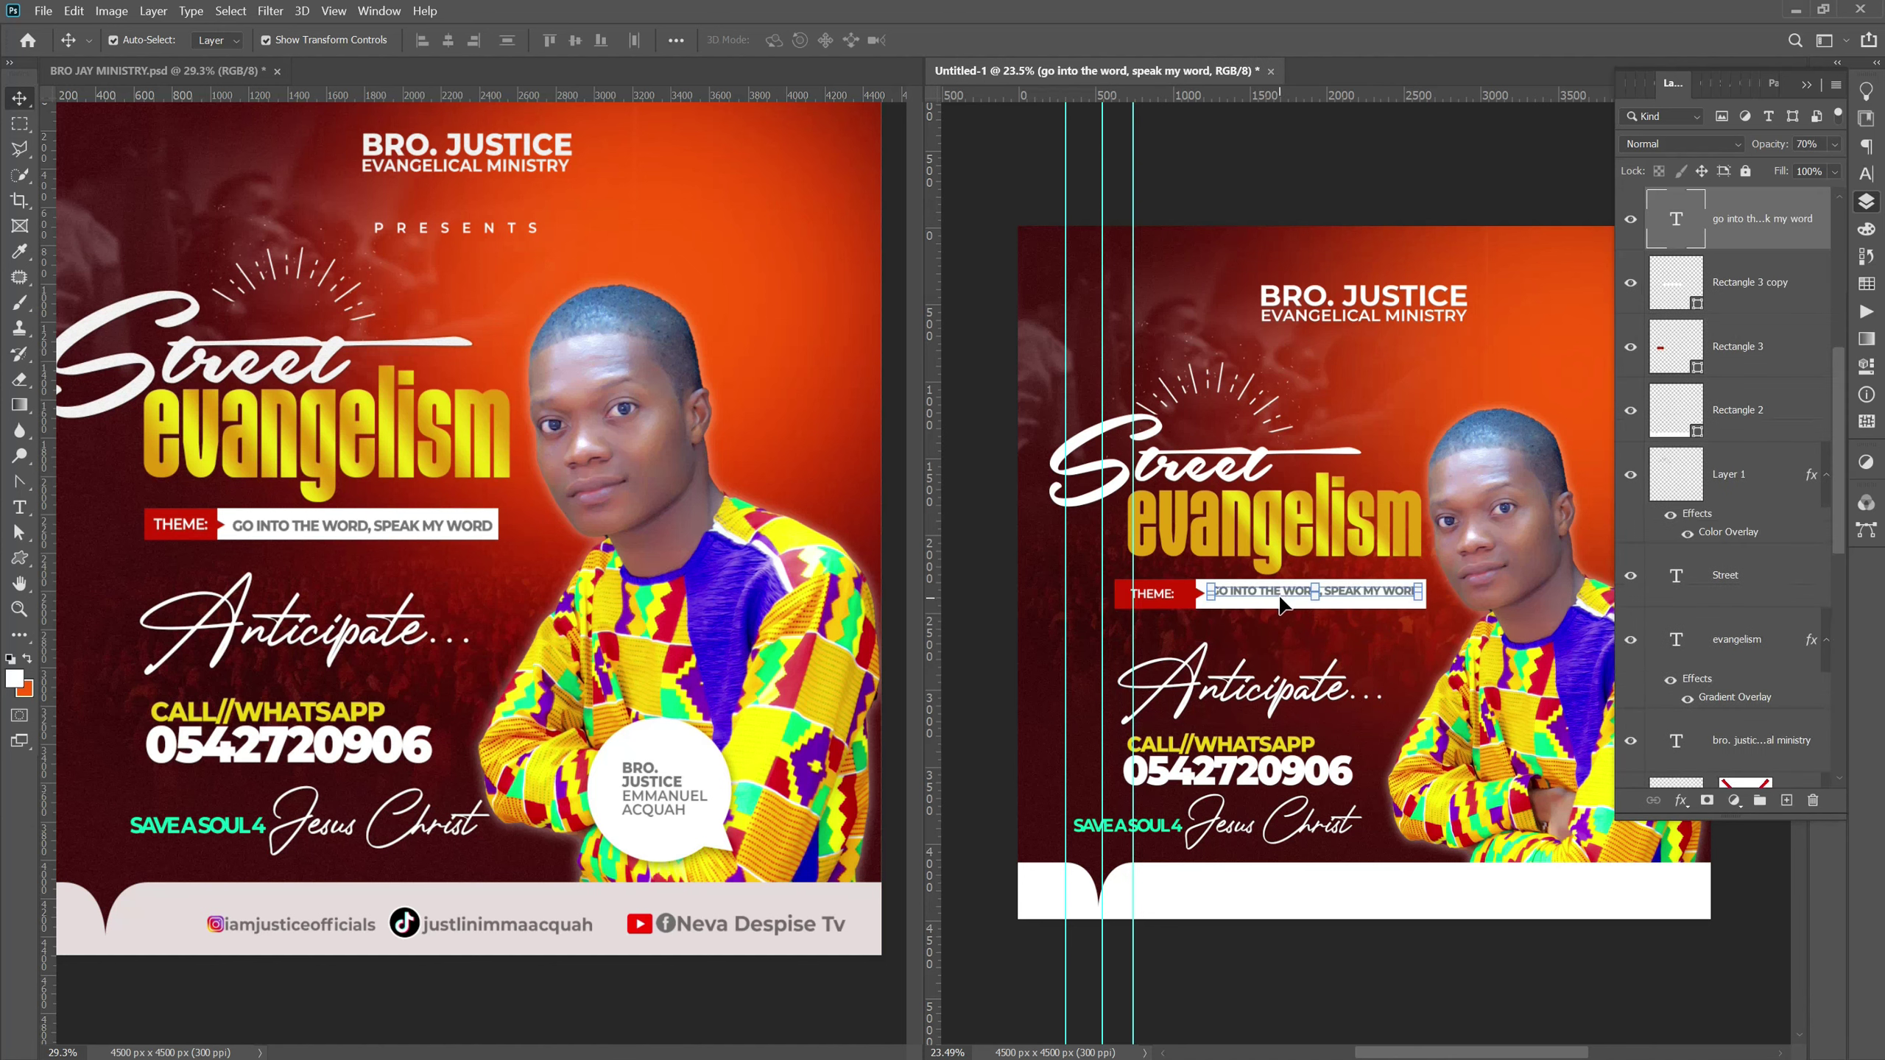
left_click_drag(1267, 603, 1267, 605)
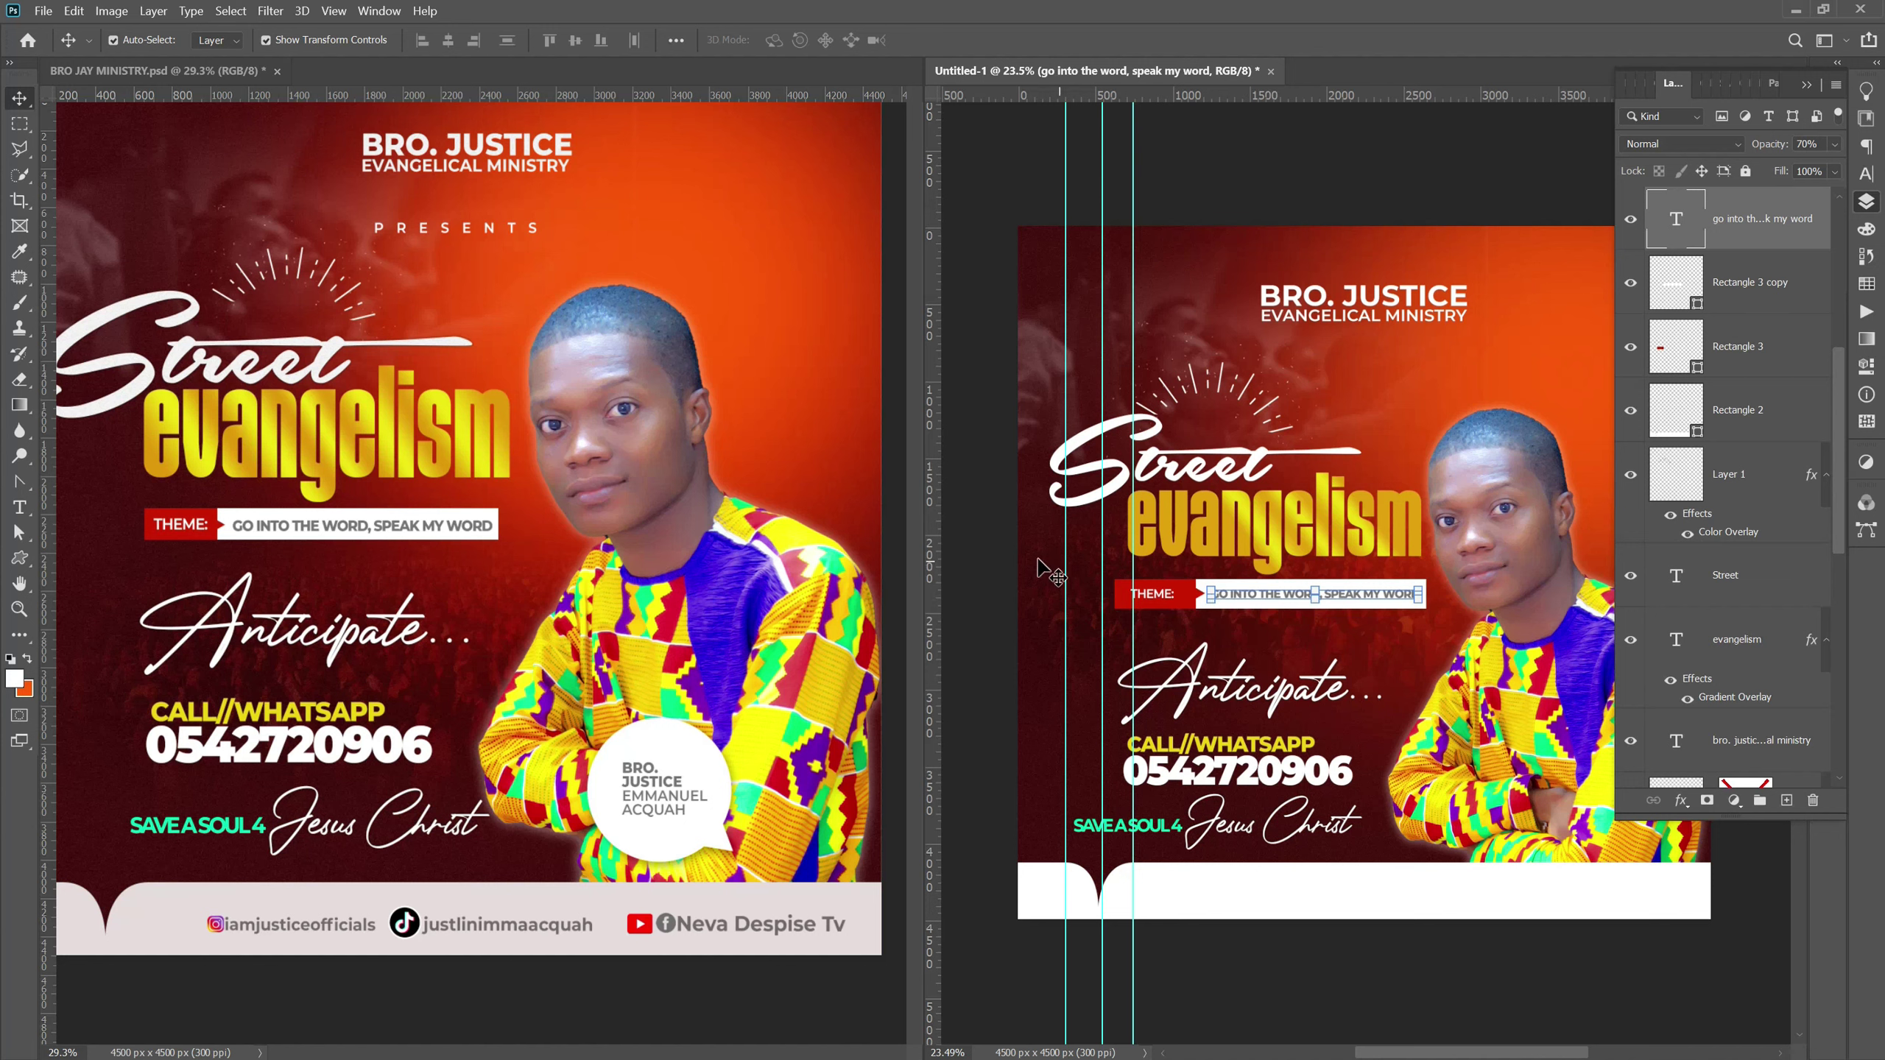
left_click(981, 555)
Move Anticipate... and the contact lines slightly upward.
left_click(1192, 709)
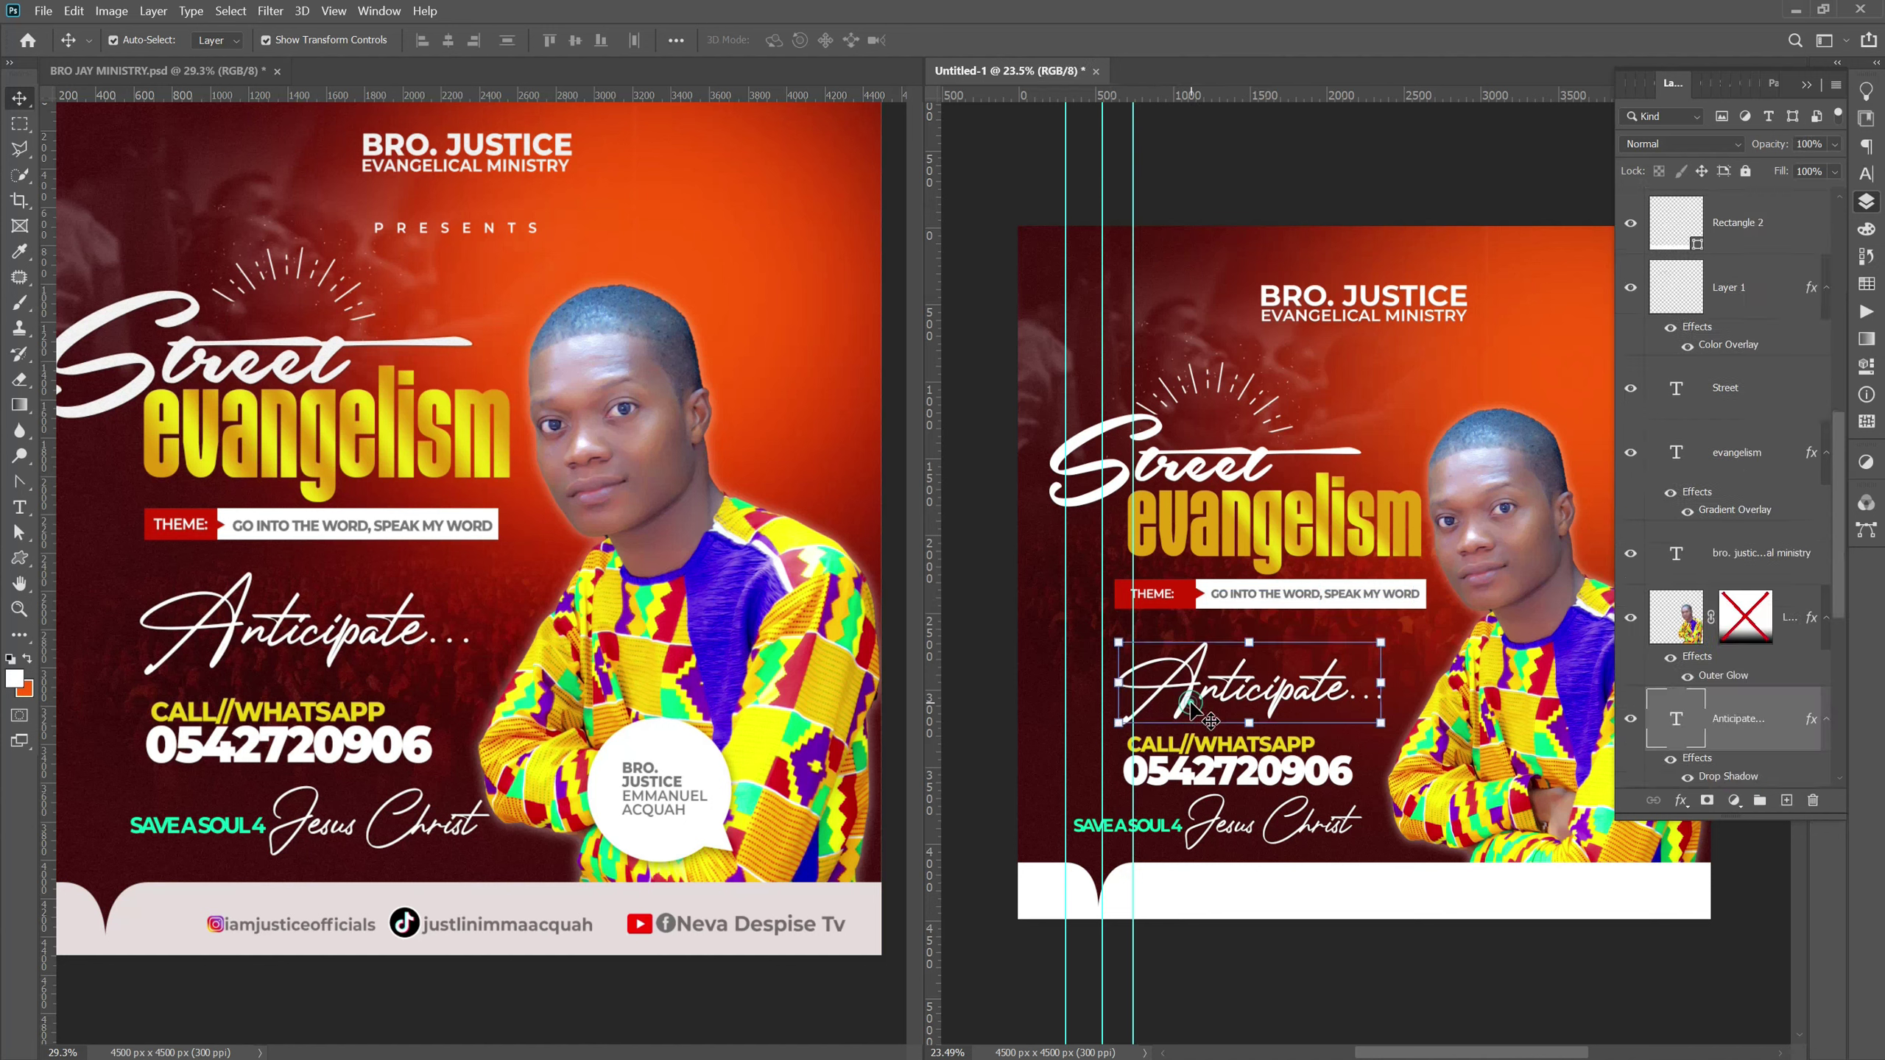
left_click_drag(1191, 709, 1200, 702)
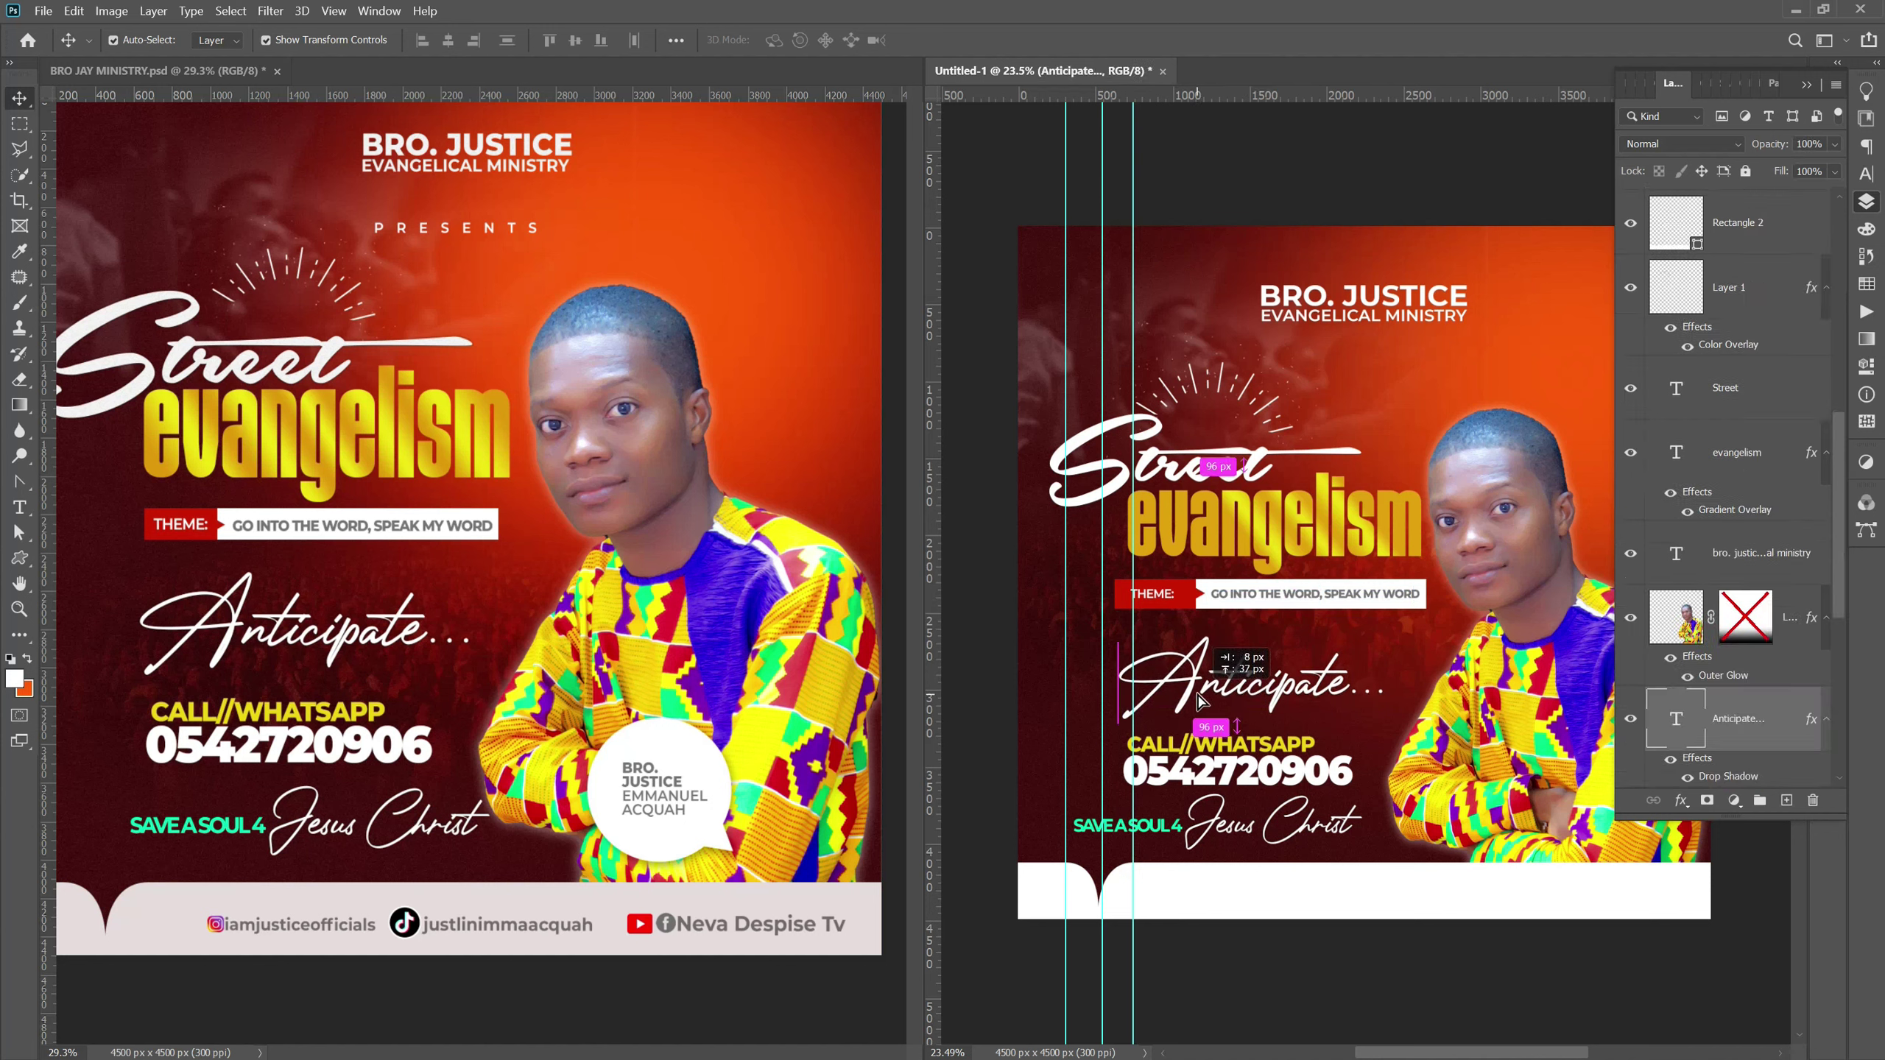
left_click_drag(1200, 701, 1197, 694)
left_click_drag(1082, 771, 1164, 762)
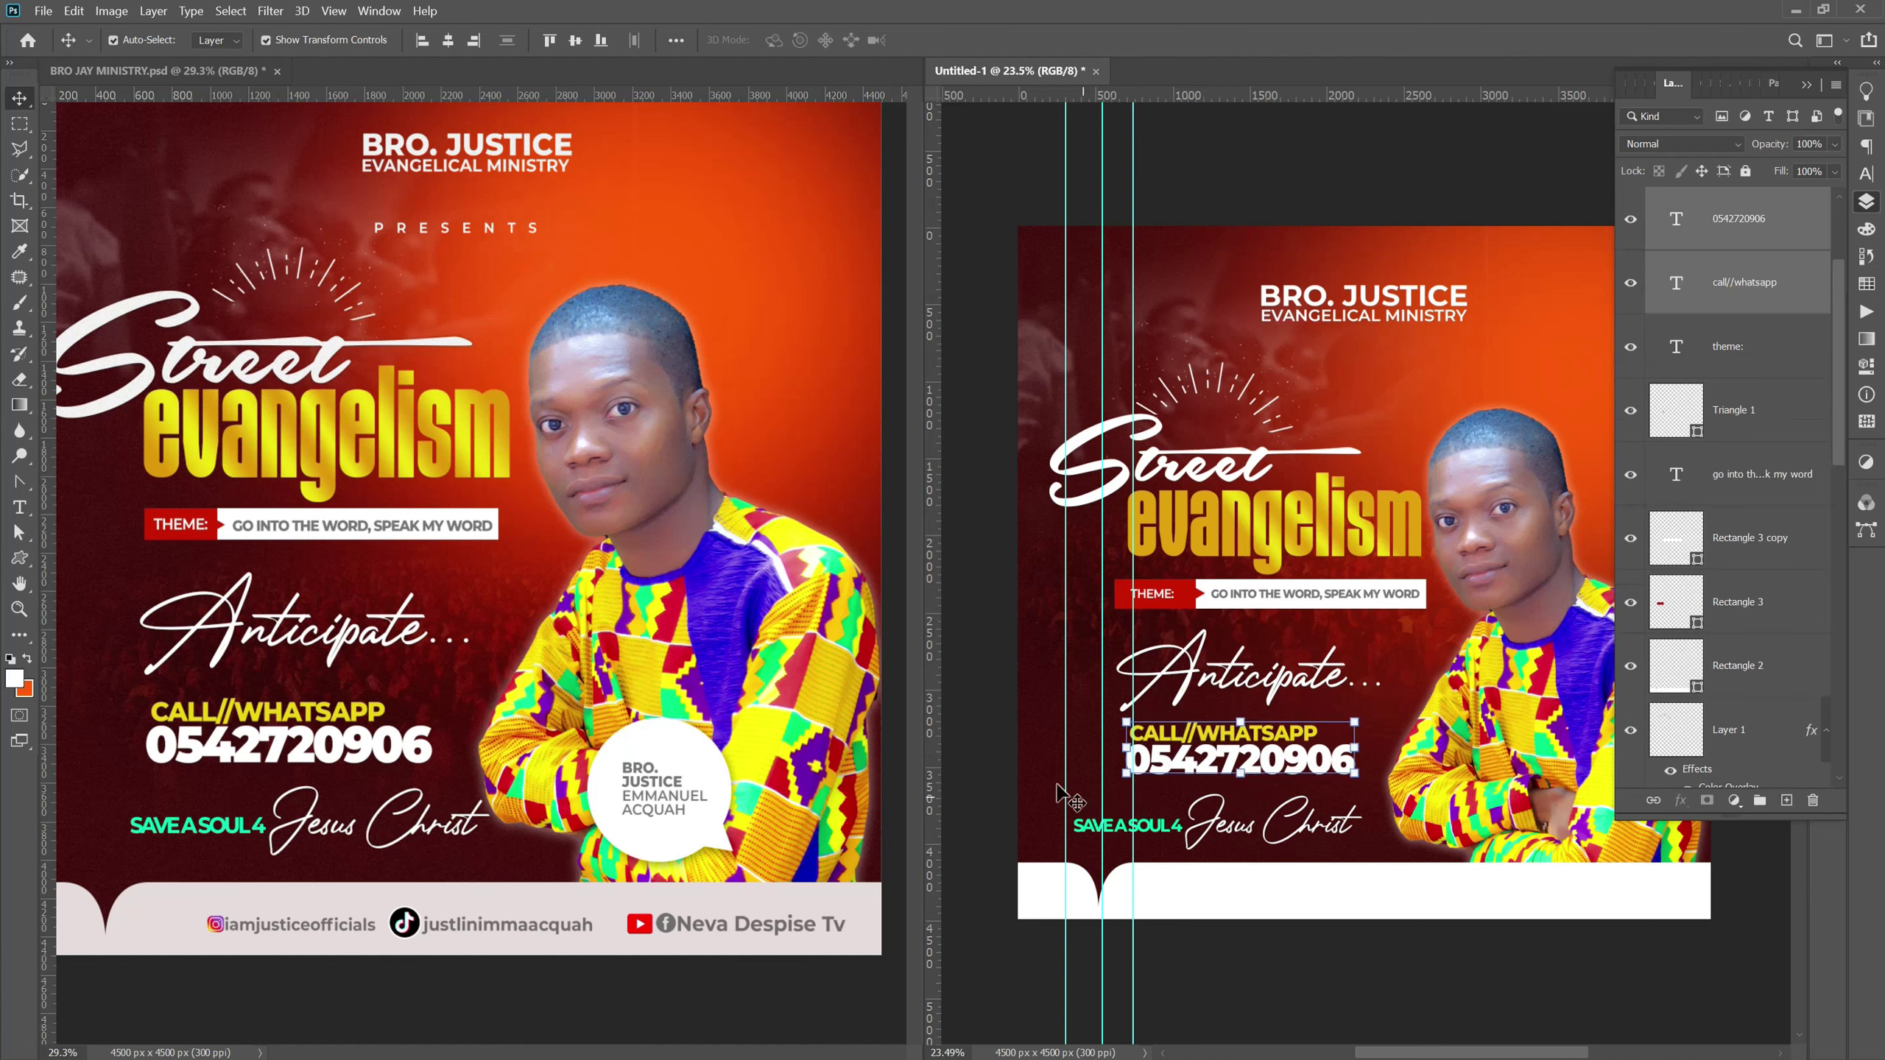
Scale the SAVE A SOUL 4 Jesus Christ line down to about 90%.
left_click(1115, 829)
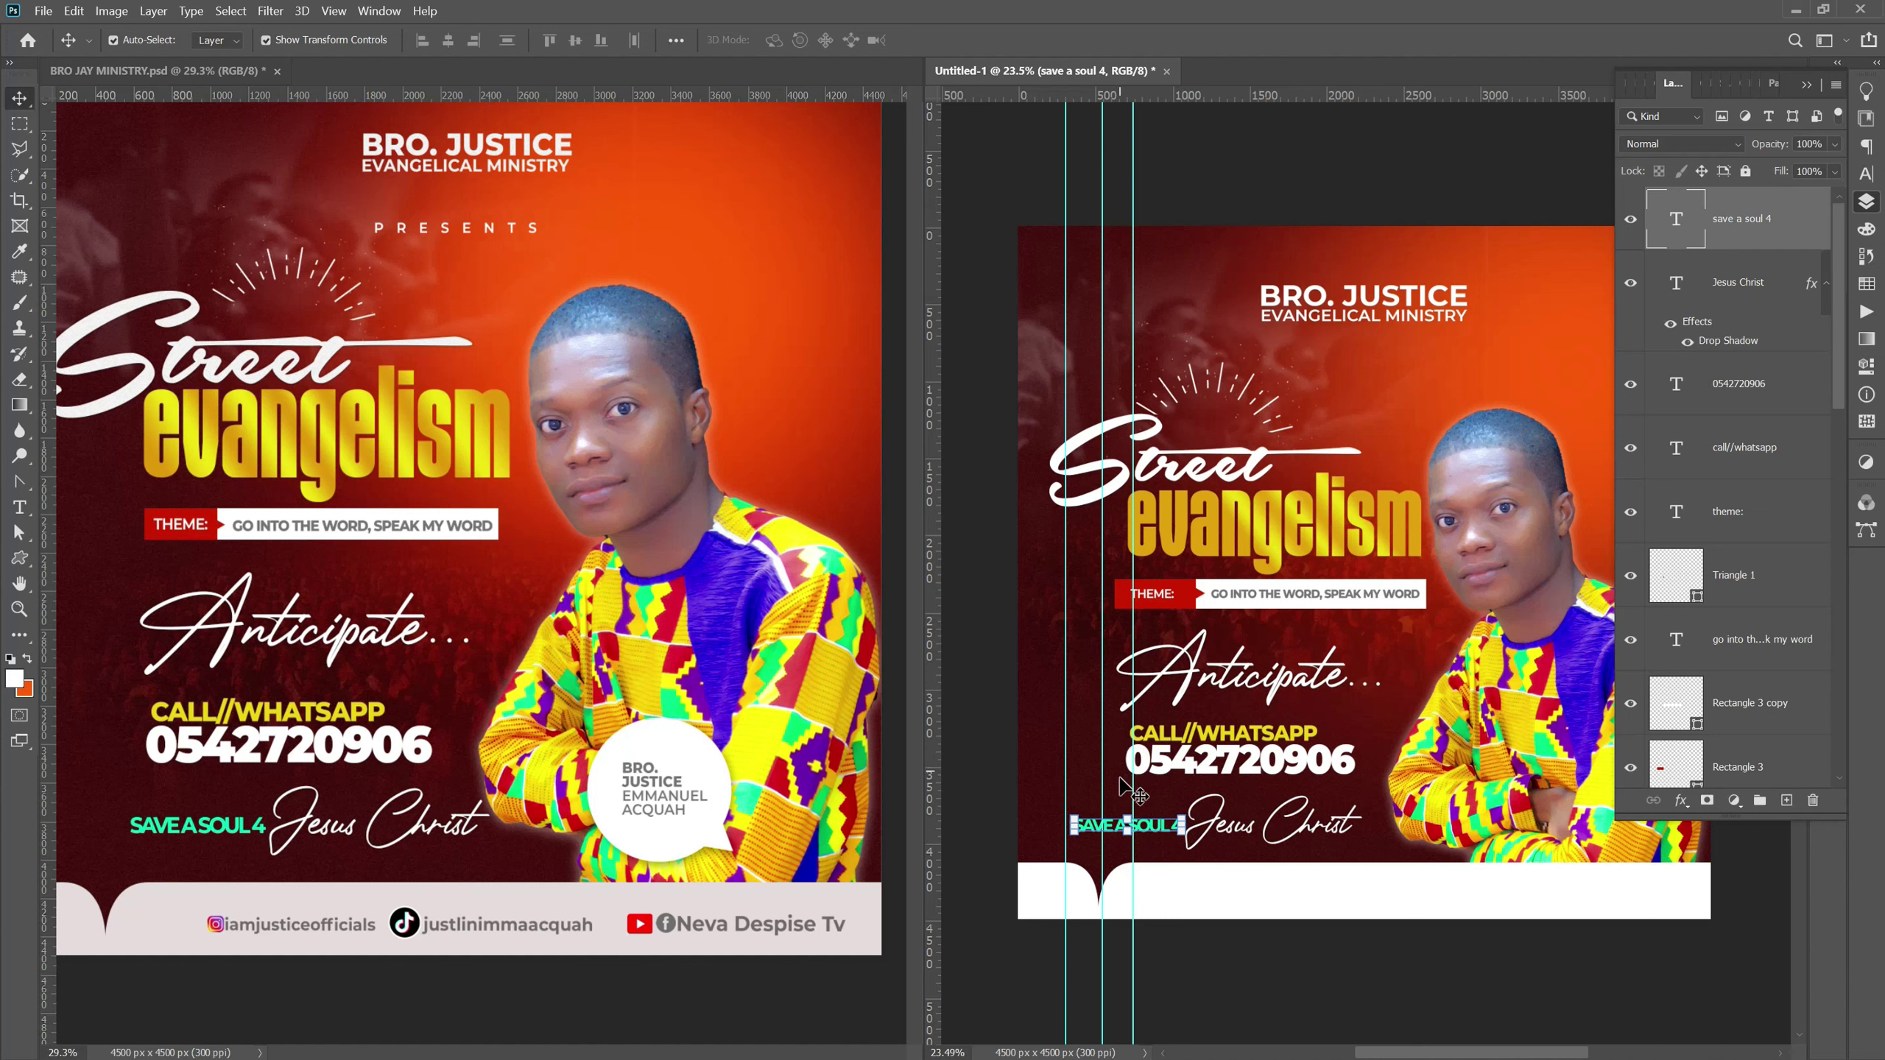
left_click_drag(1046, 832, 1217, 820)
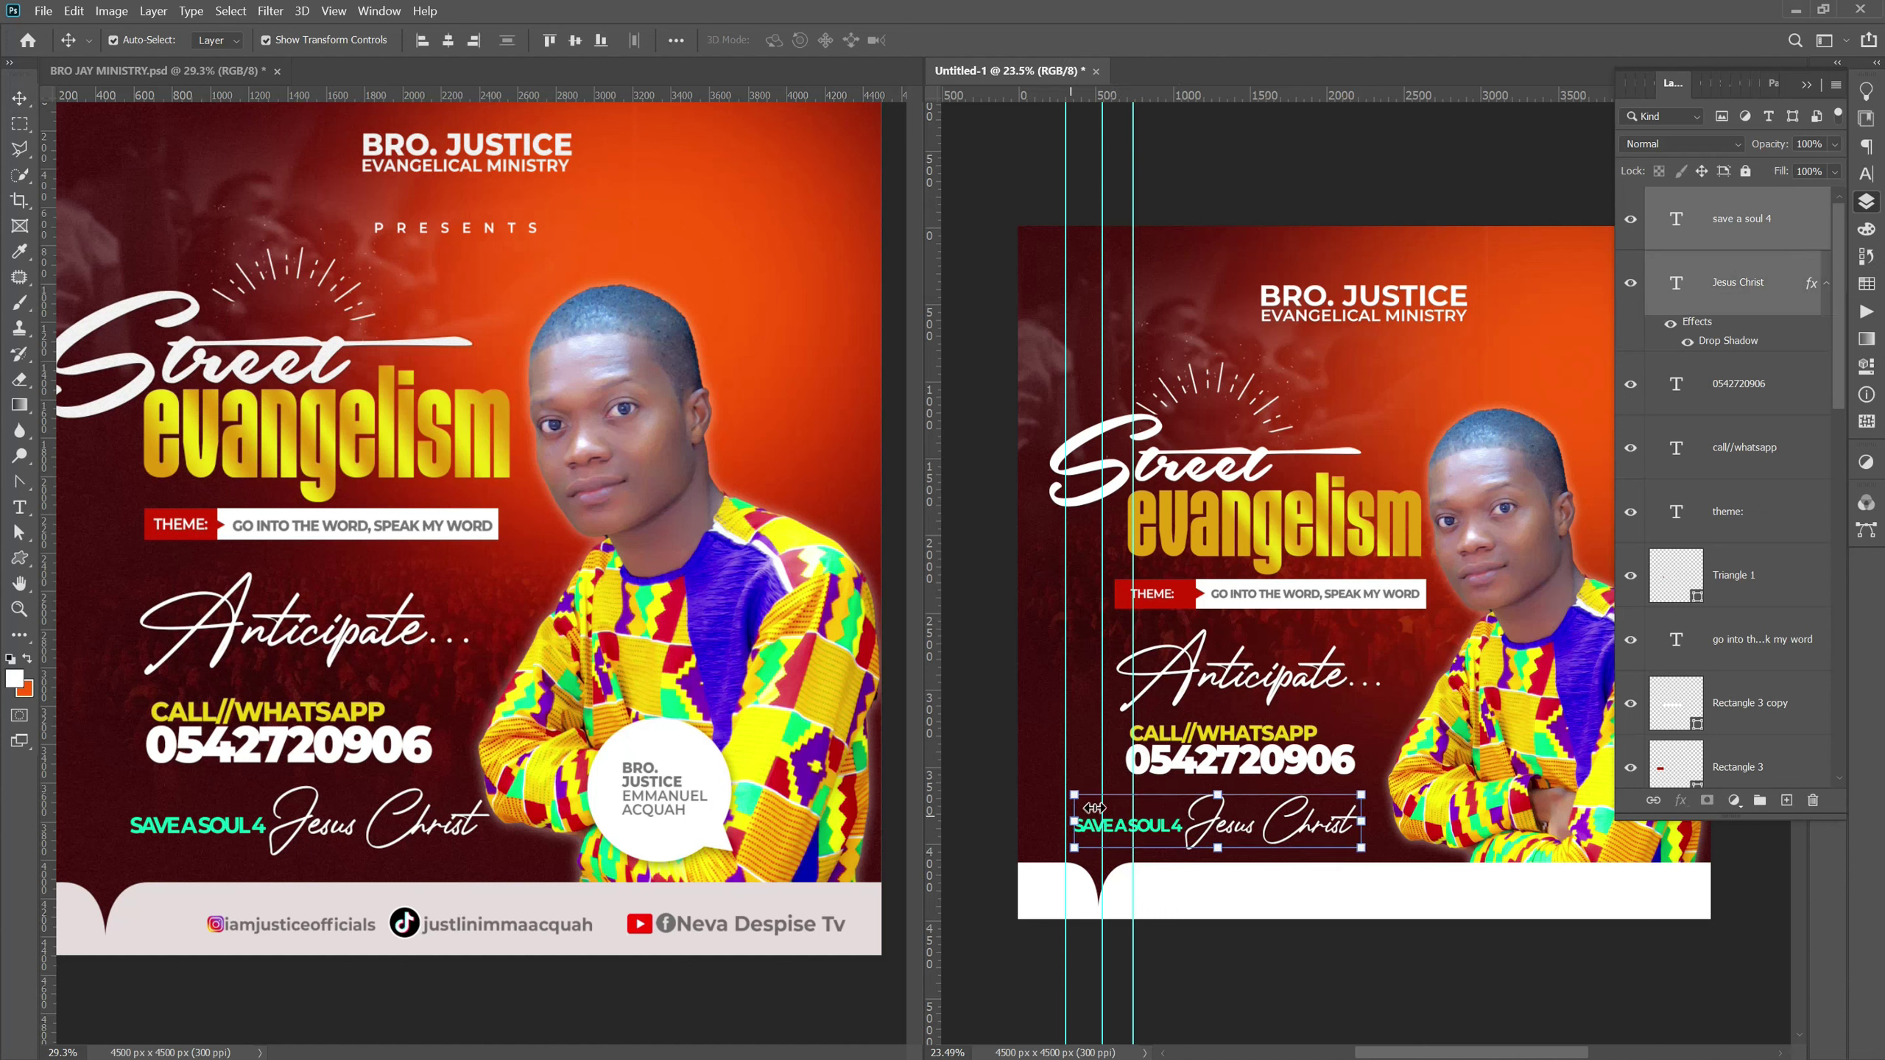
left_click_drag(1068, 817, 1097, 817)
key("Return")
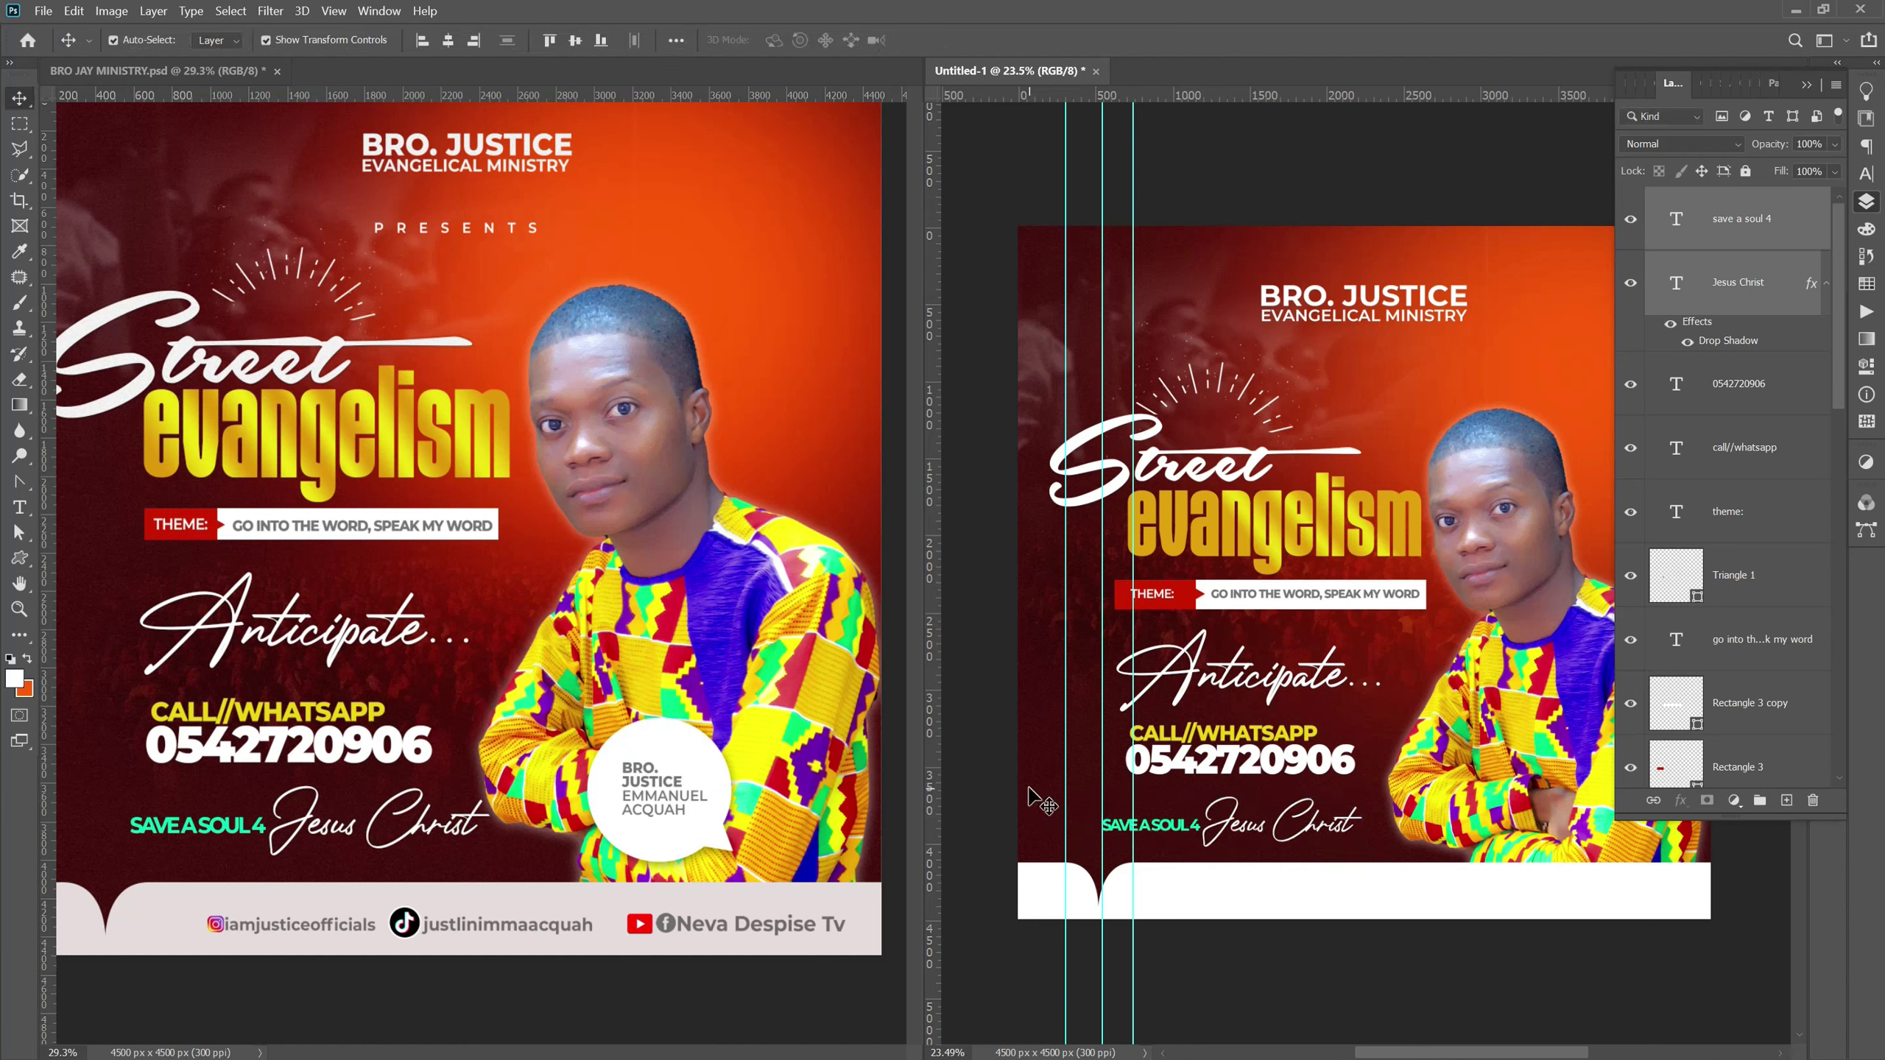
Lock the reference's white bottom strip and man's photo layers.
left_click(887, 948)
left_click(757, 997)
left_click(171, 921)
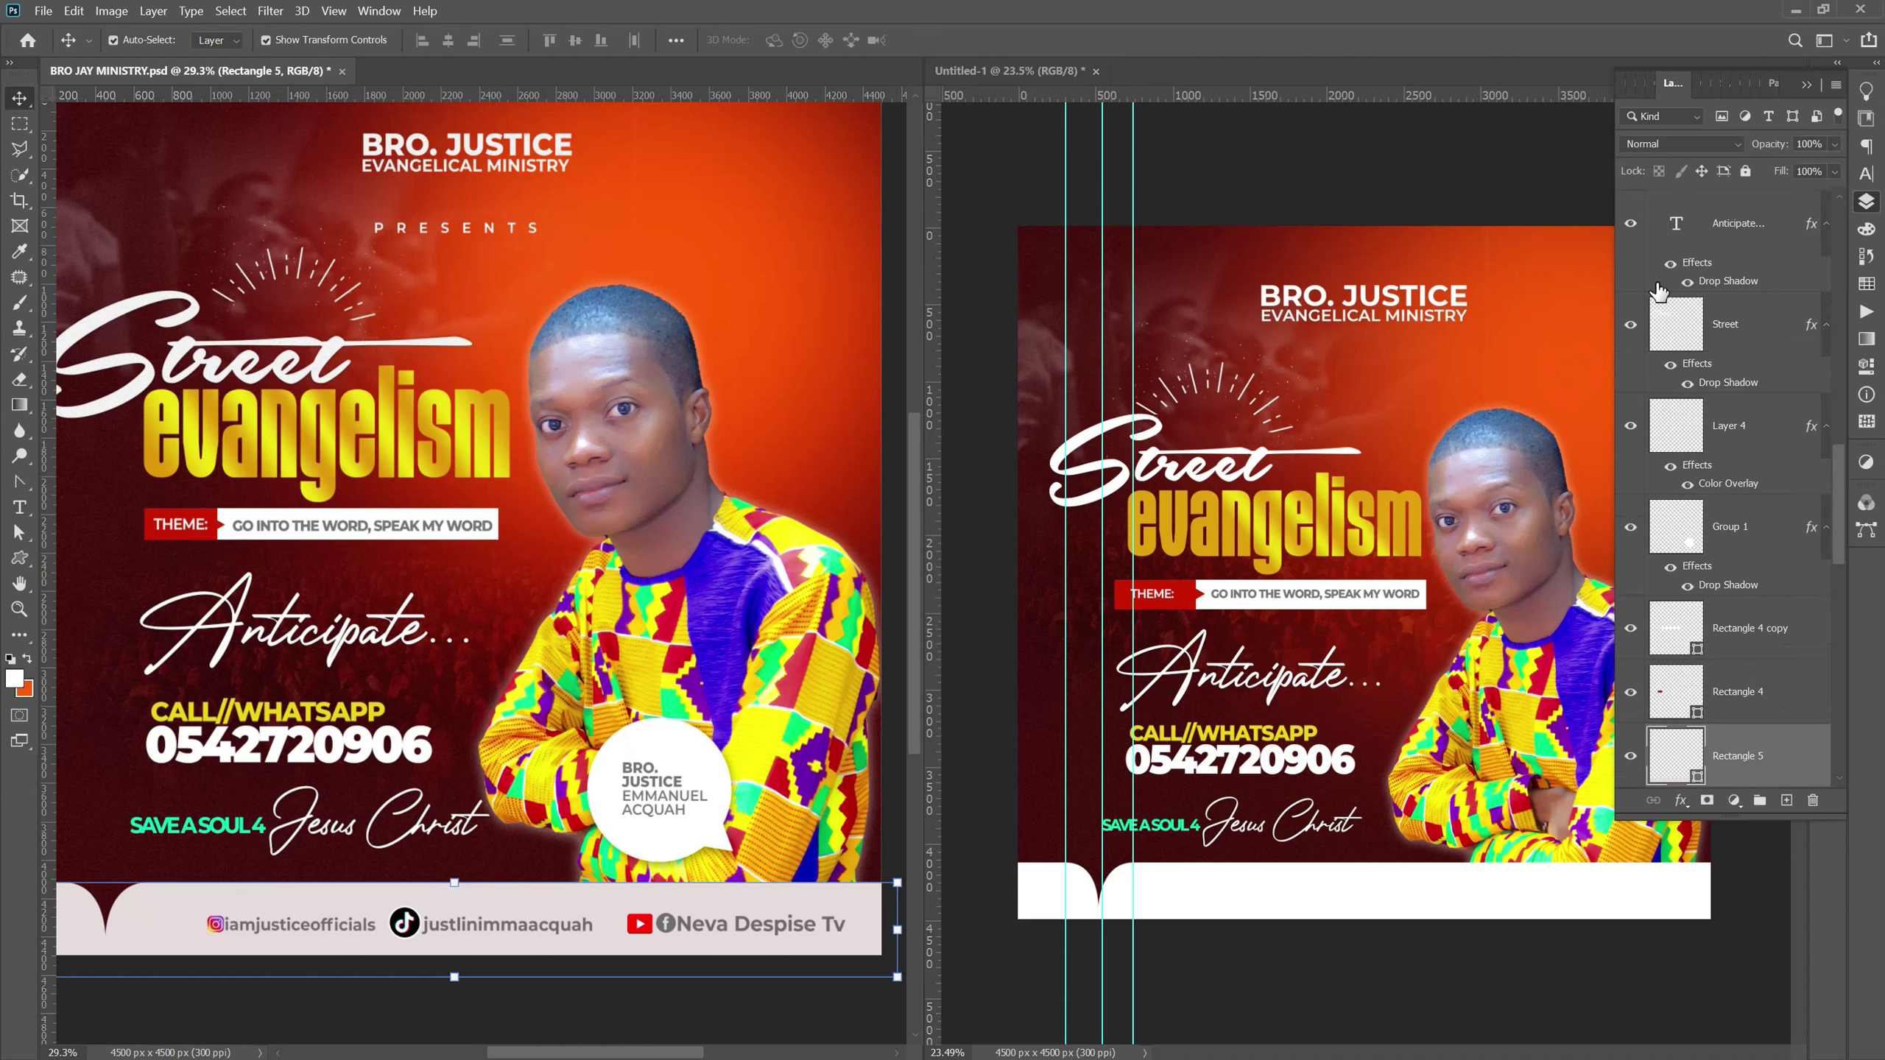
left_click(1701, 172)
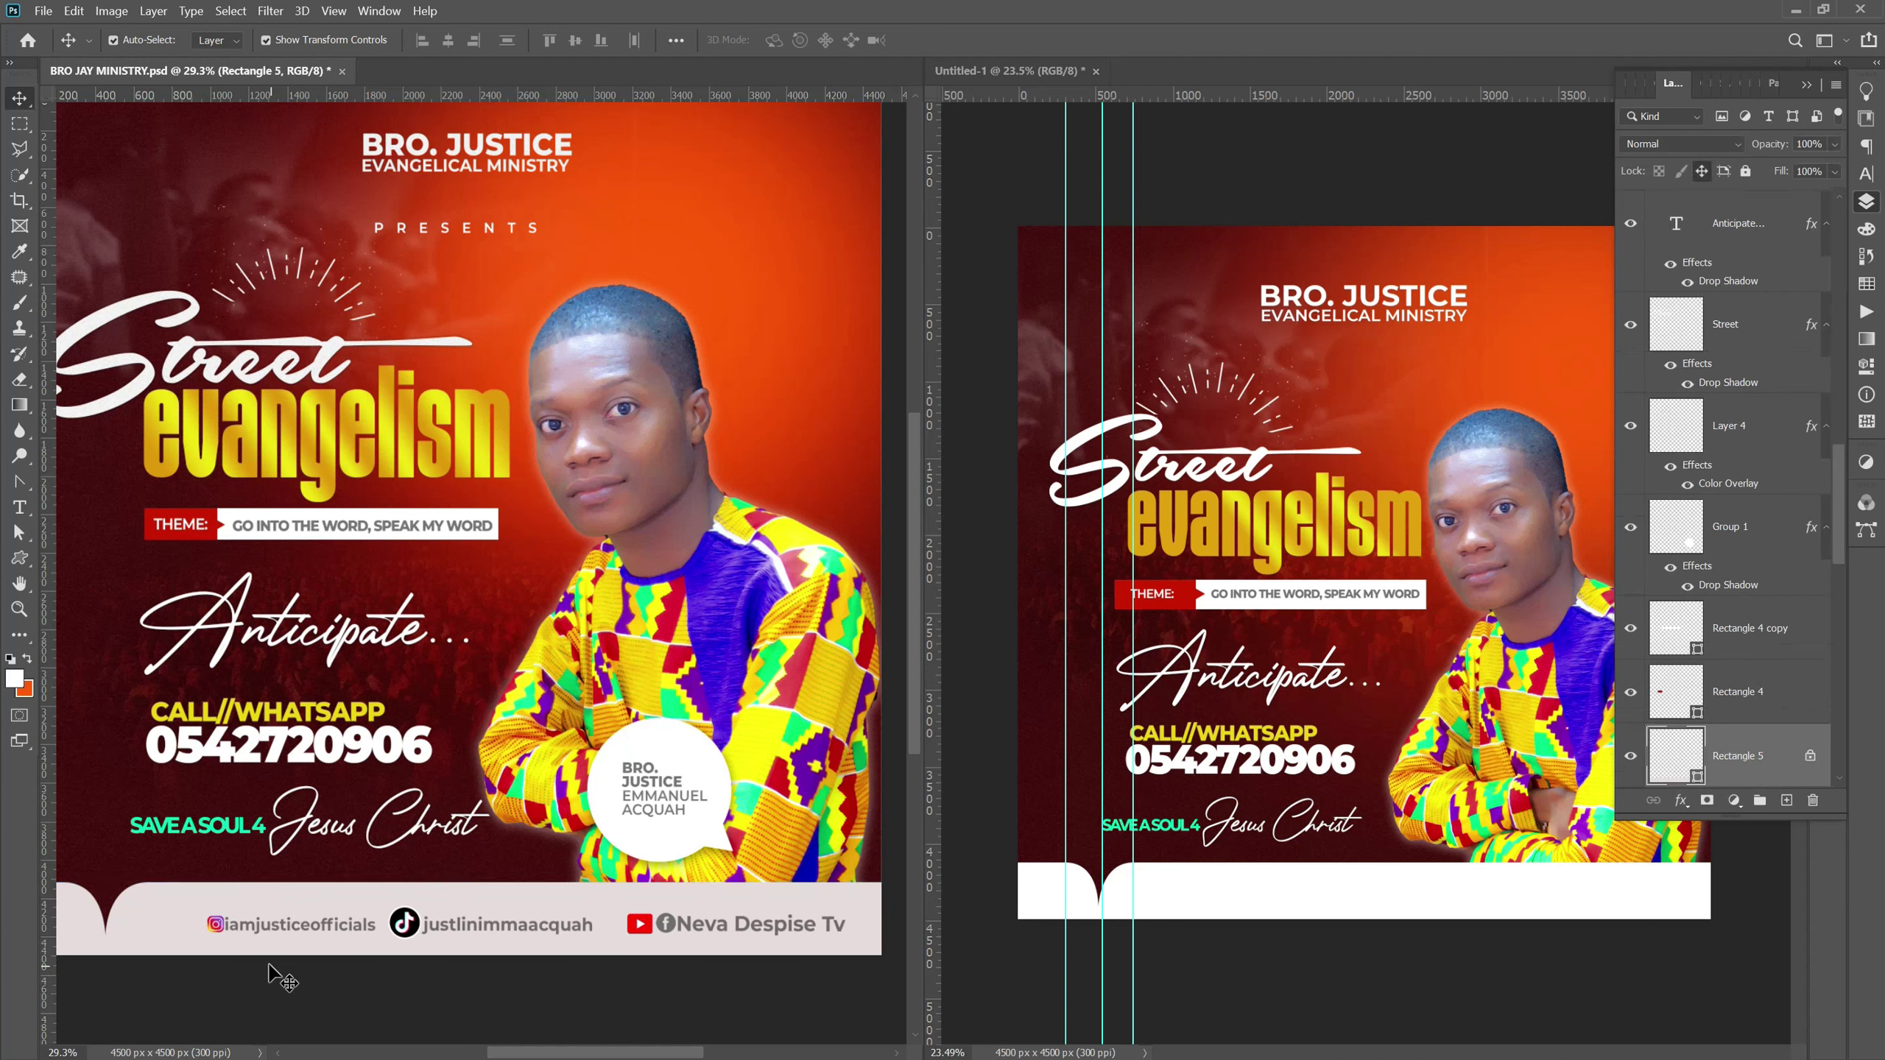
left_click(586, 738)
left_click(1701, 172)
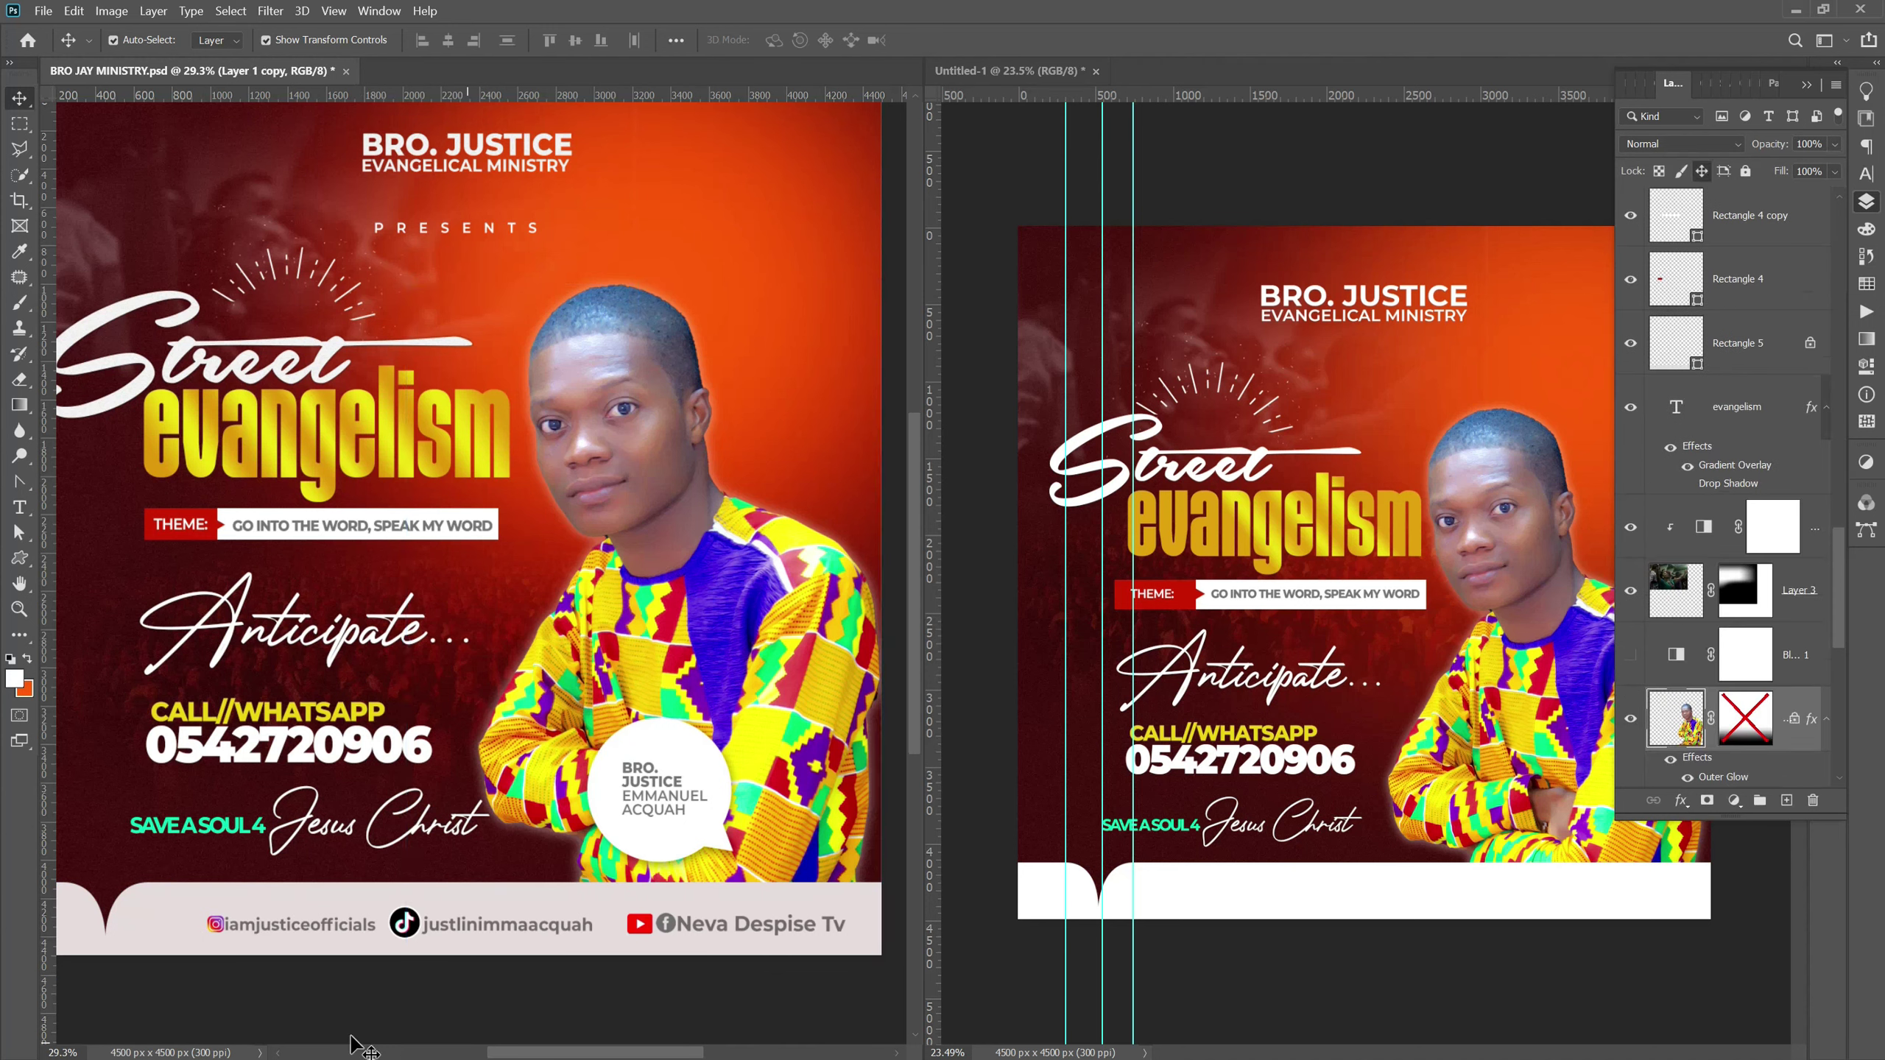
Copy the reference's social-media handles row onto the new flyer's white footer.
left_click_drag(189, 912, 891, 923)
mouse_move(757, 934)
left_mouse_down()
mouse_move(1585, 861)
mouse_move(1562, 903)
left_mouse_up()
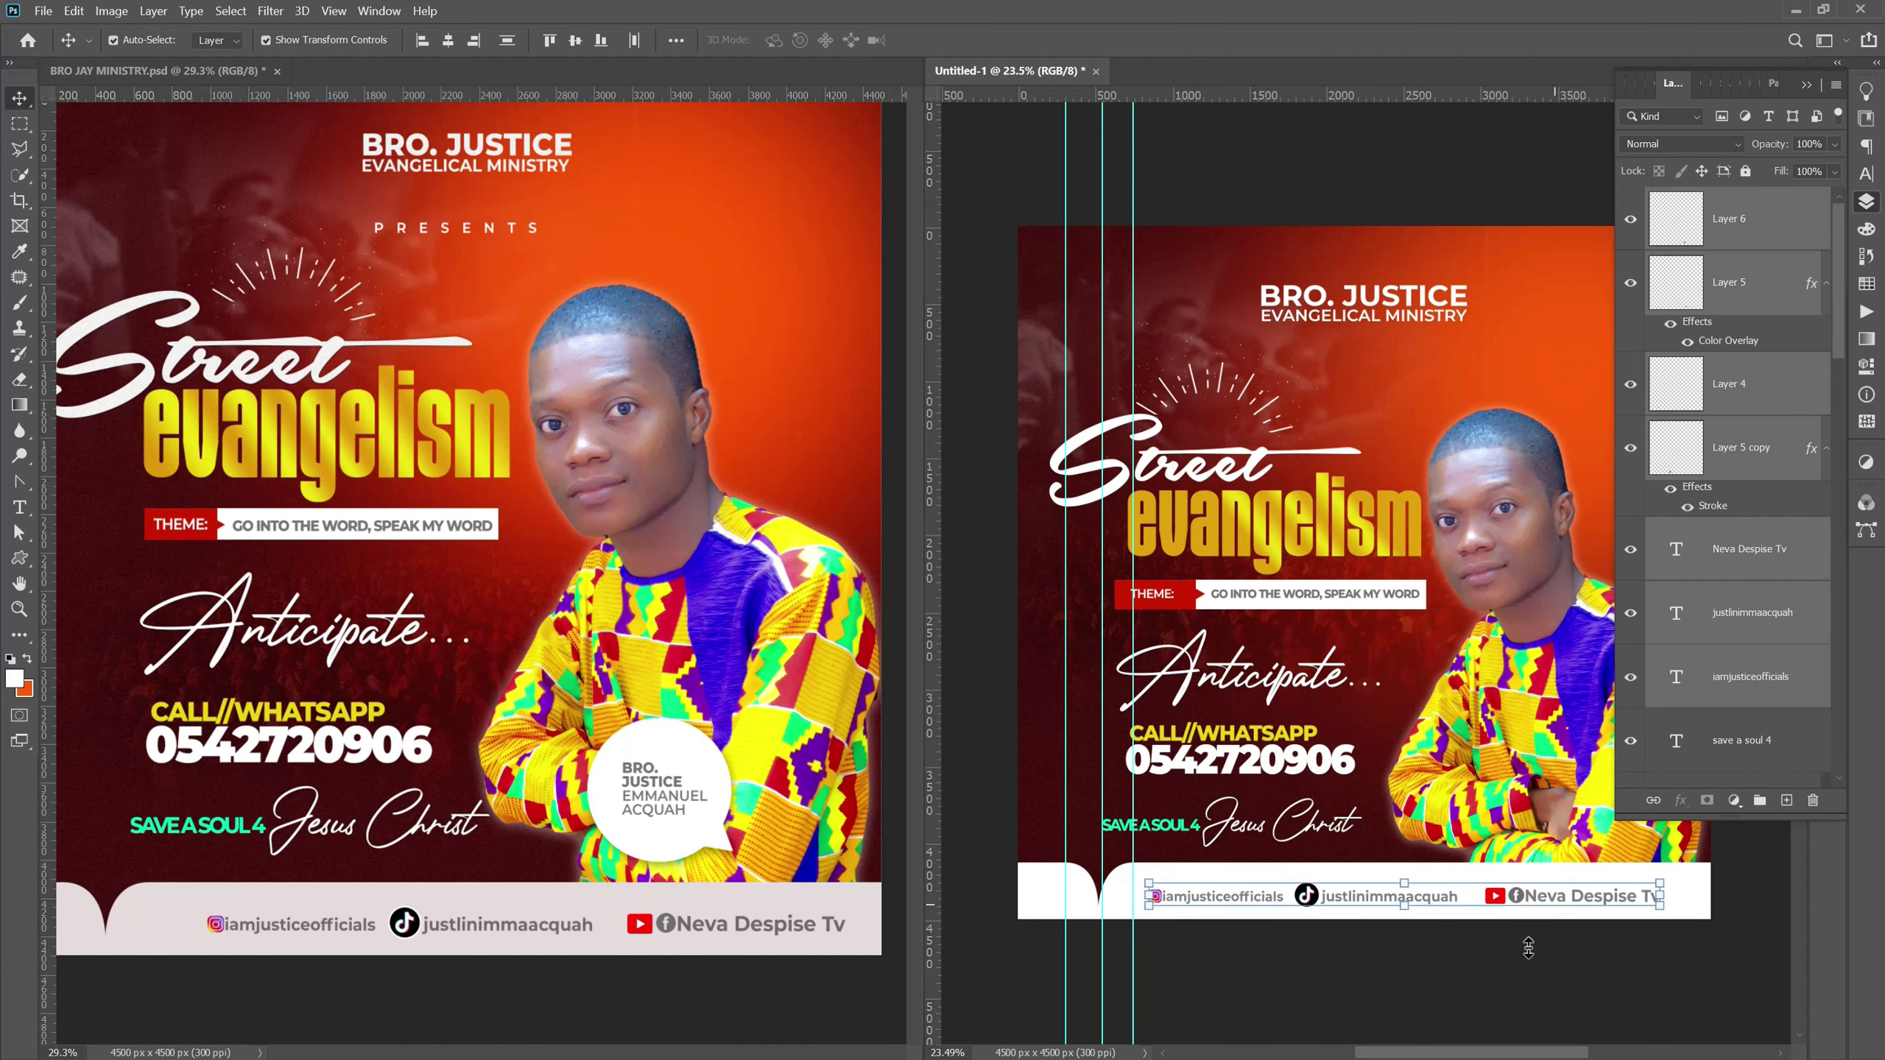
left_click(1527, 949)
scroll(1243, 1018, "down", 1)
Nudge the man's photo (Layer 1 copy) slightly higher on the new flyer.
scroll(1244, 1023, "up", 2)
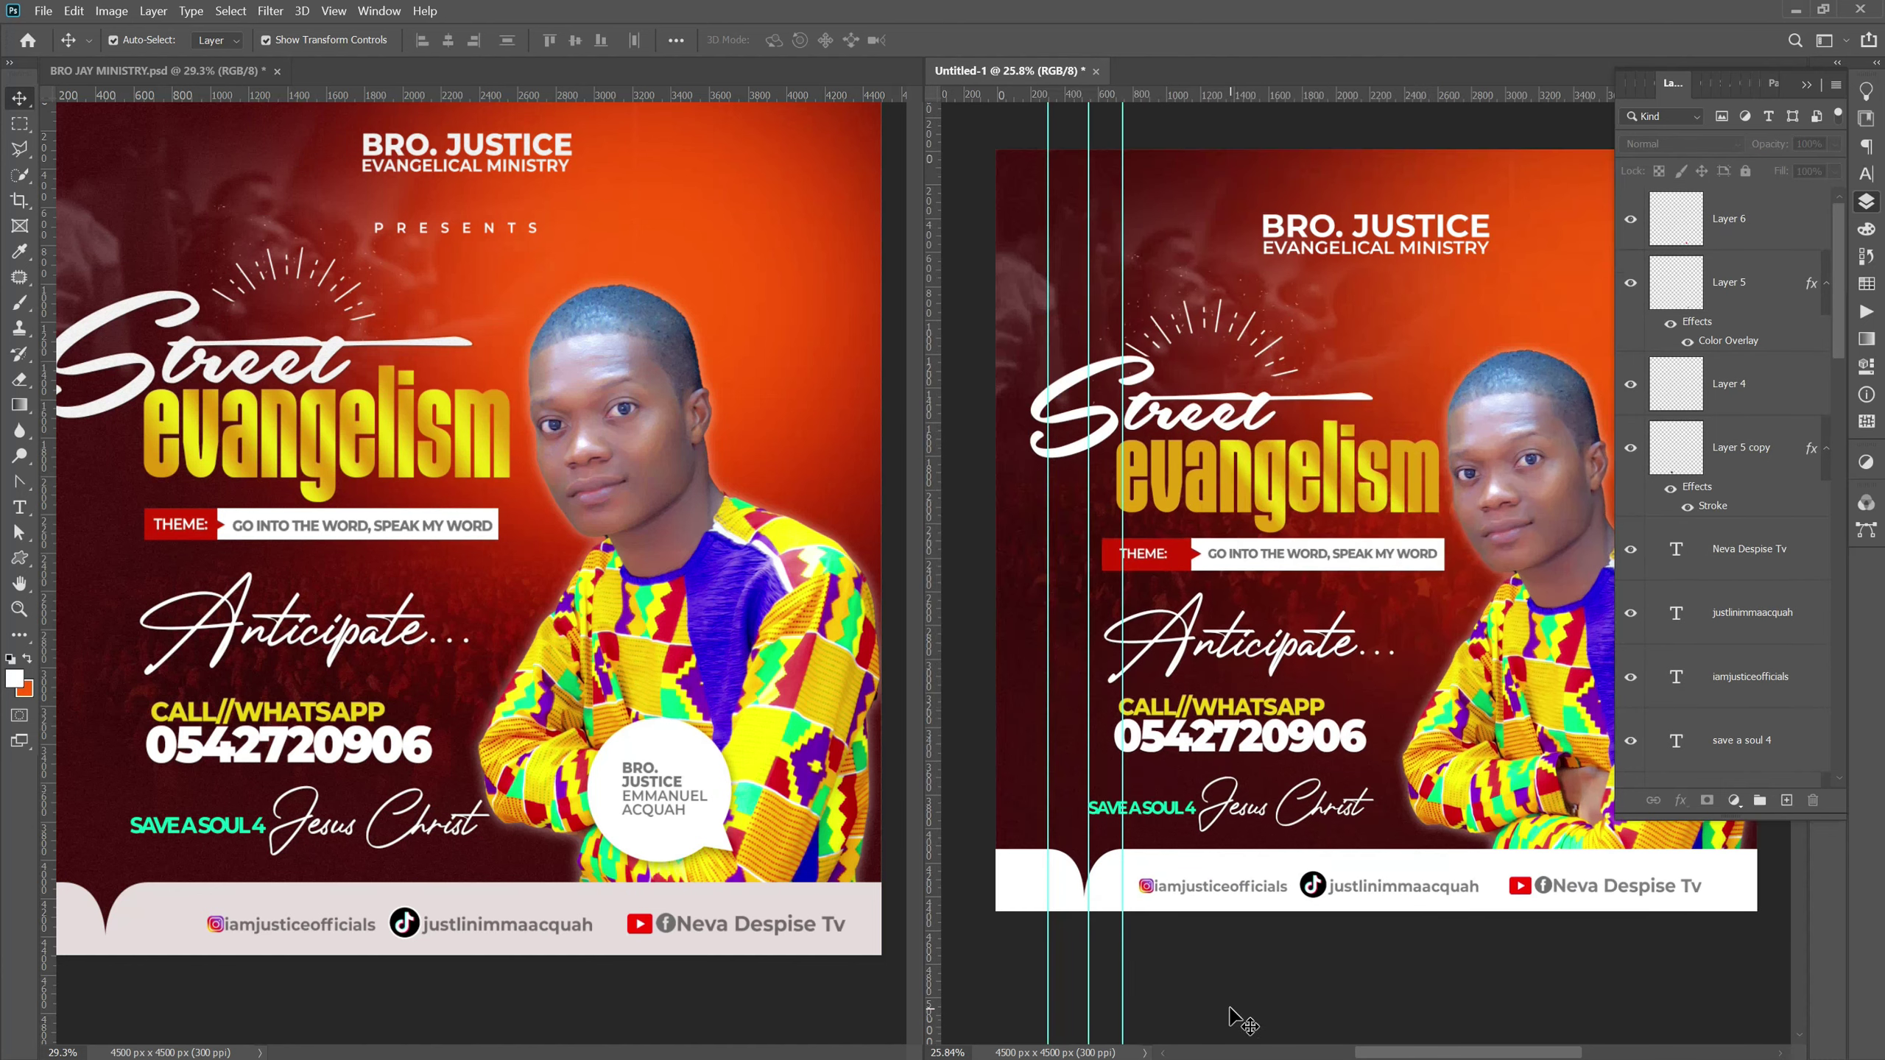
scroll(1240, 866, "down", 1)
scroll(1410, 802, "down", 1)
scroll(1435, 802, "up", 2)
left_click(1431, 809)
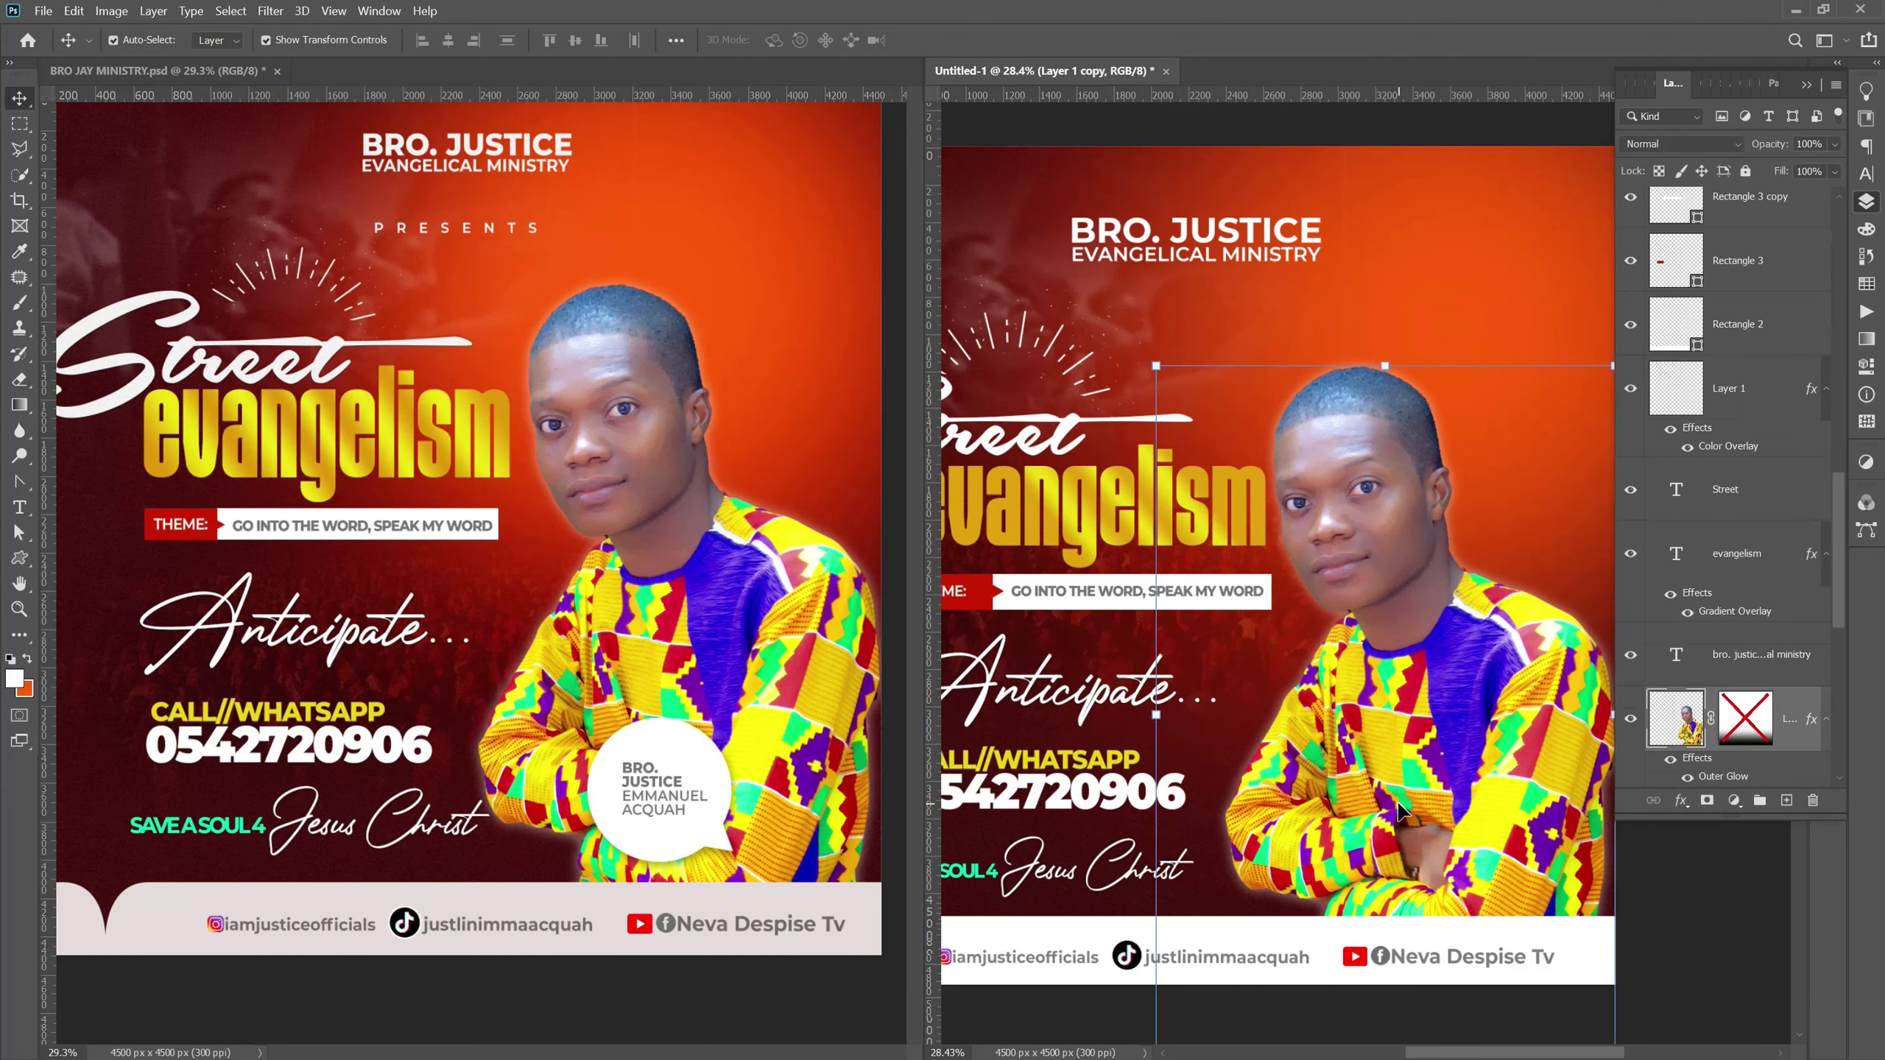
left_click_drag(1359, 735, 1365, 707)
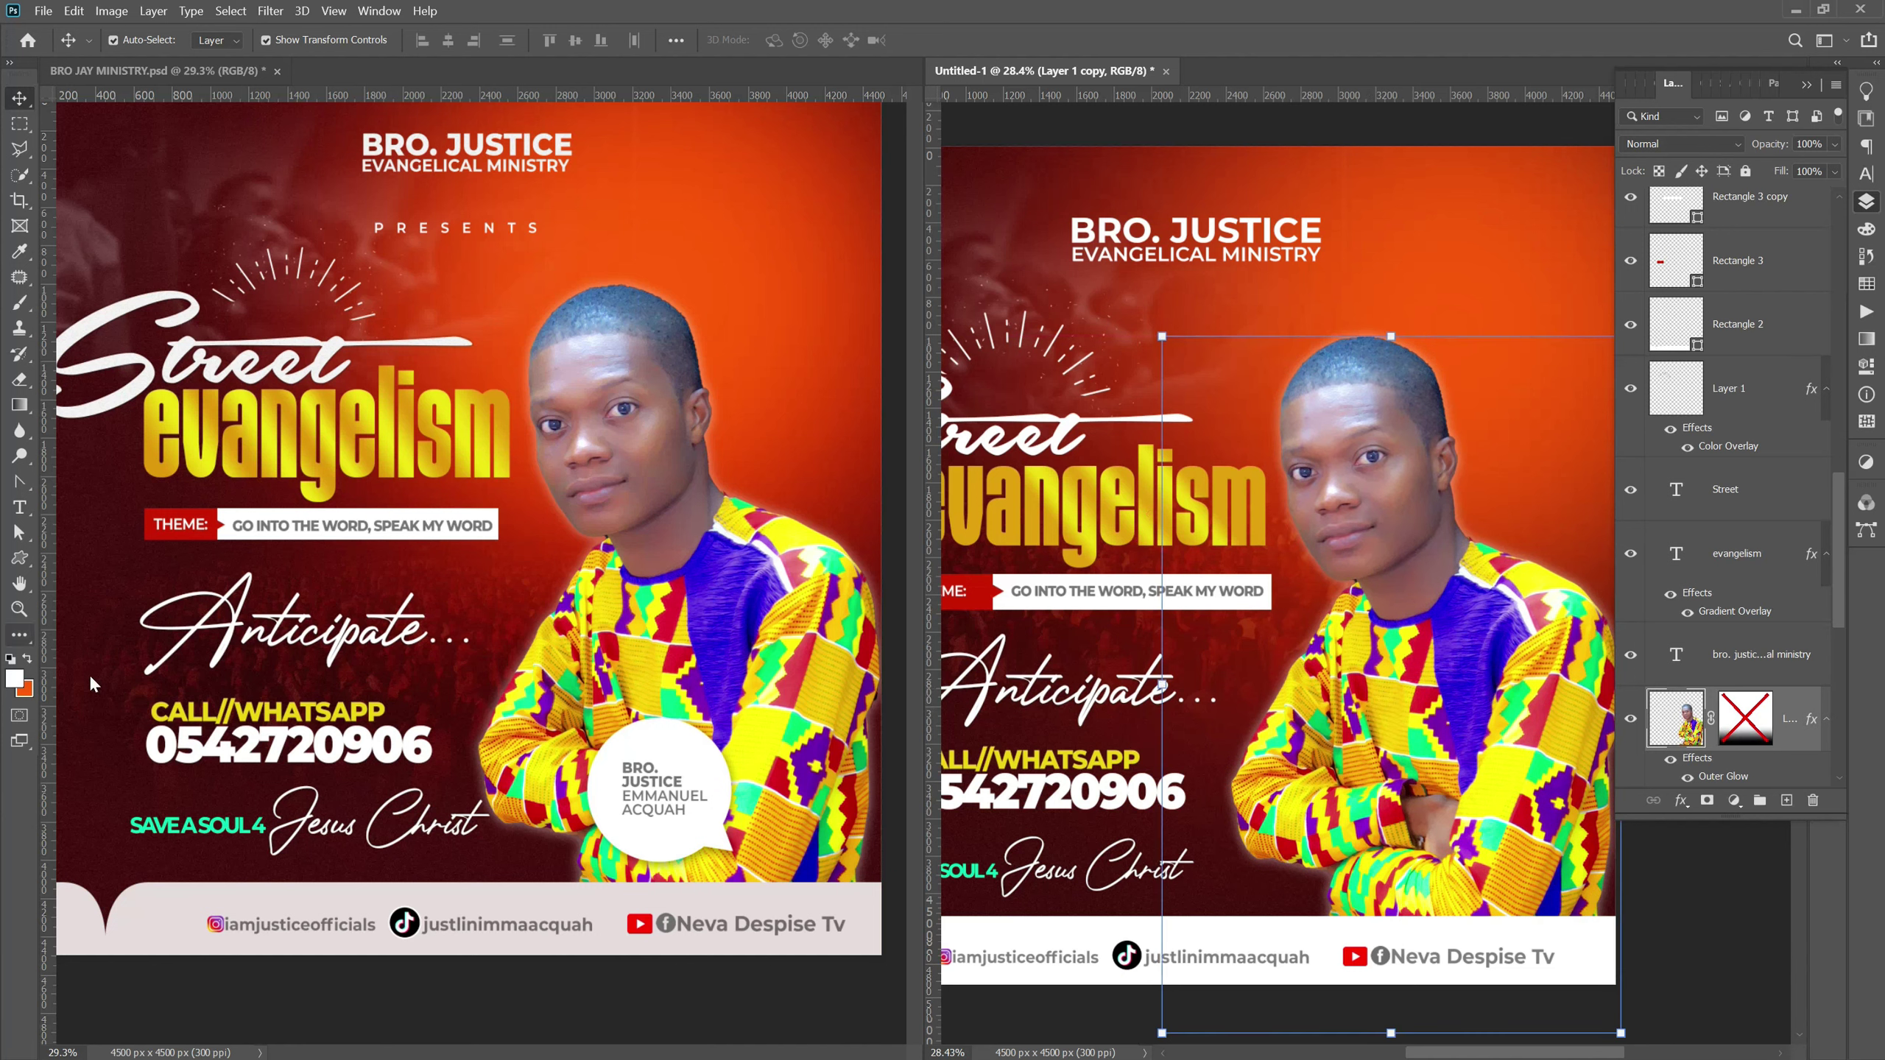
Draw a test white square, undo it, and switch to the Ellipse Tool.
left_click_drag(19, 558, 75, 556)
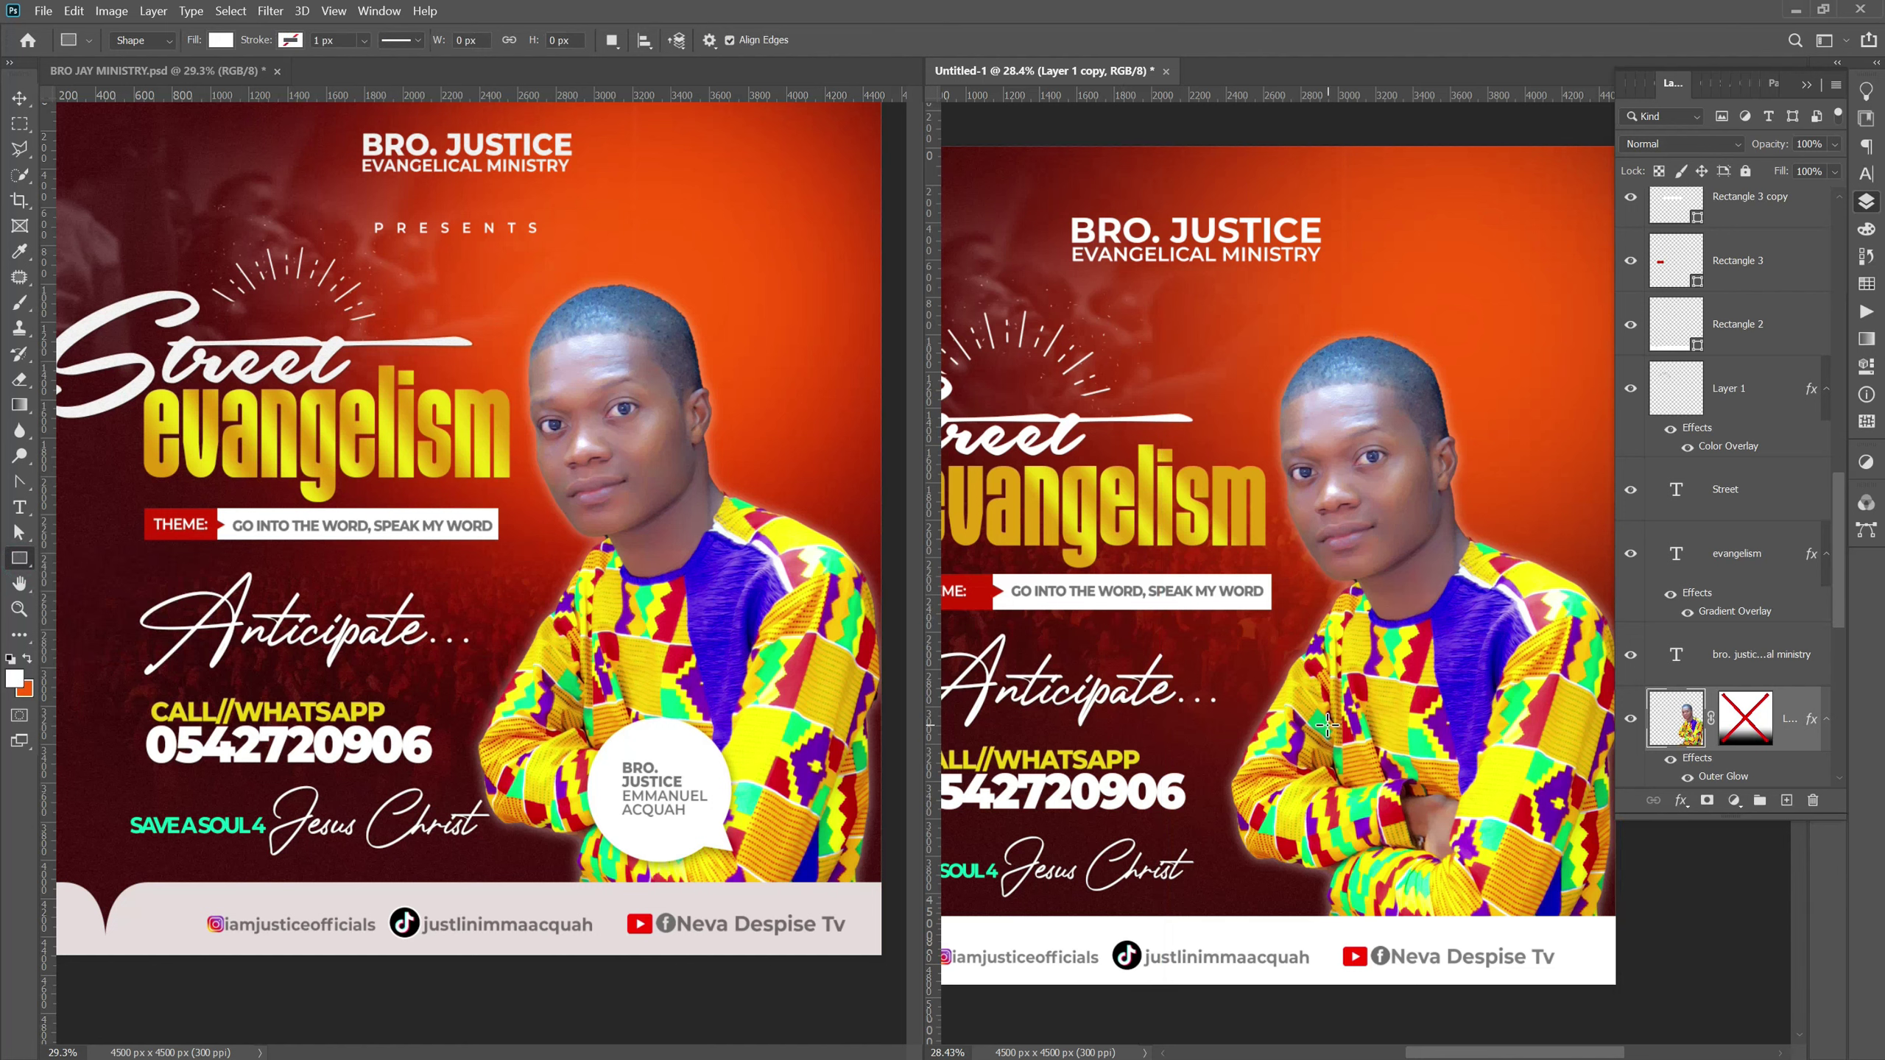
left_click_drag(1368, 748, 1505, 886)
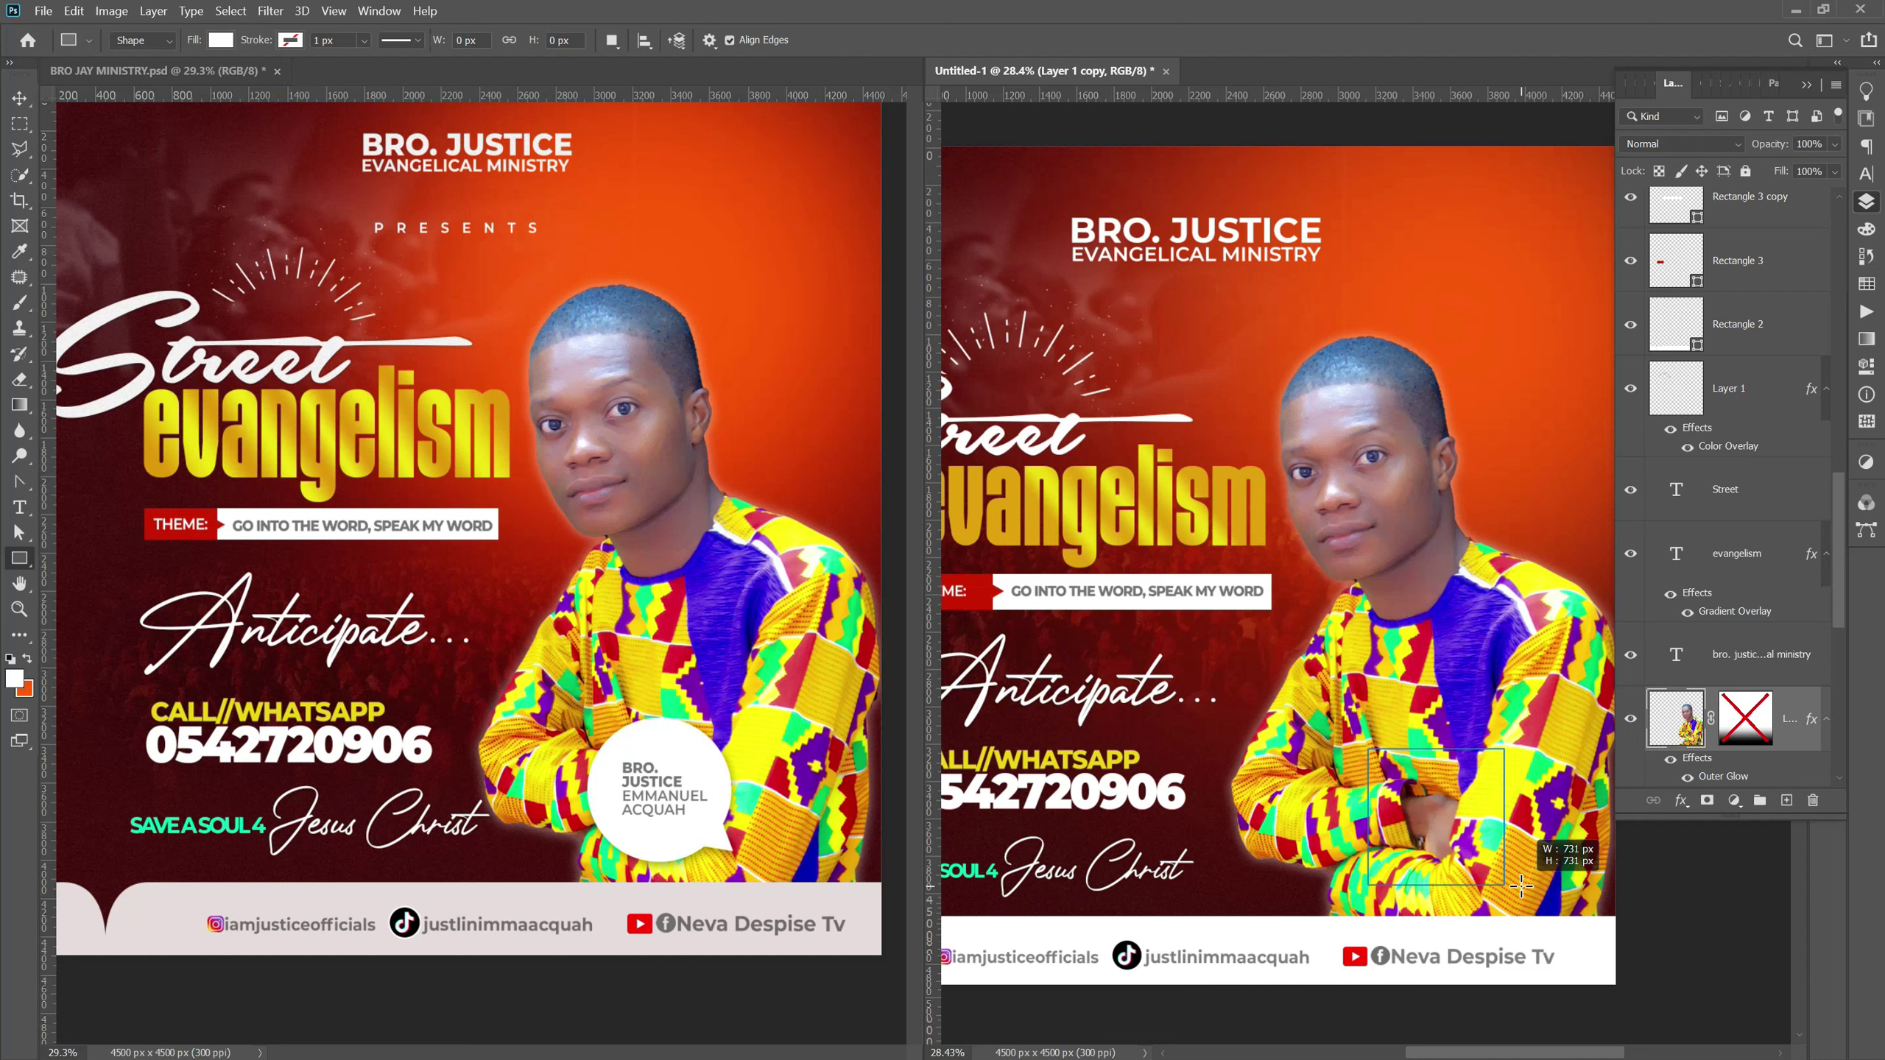
key("ctrl+z")
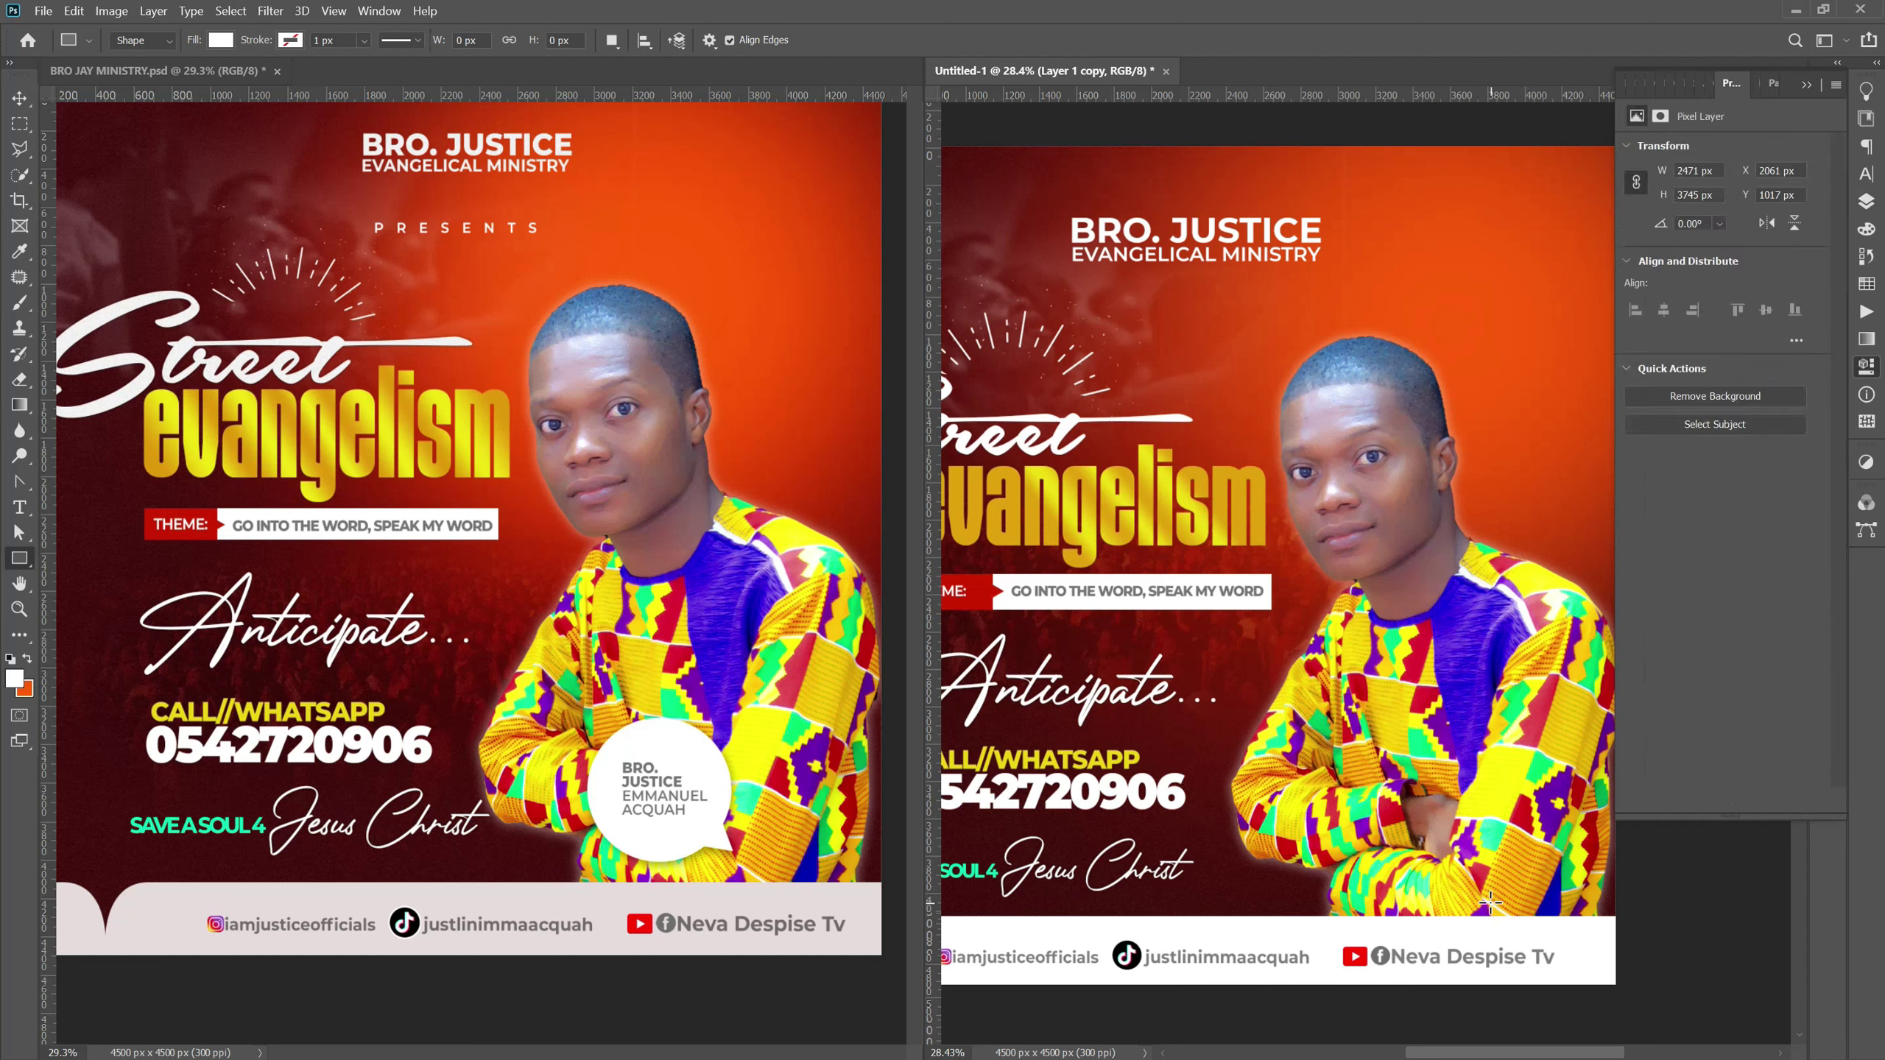
right_click(19, 557)
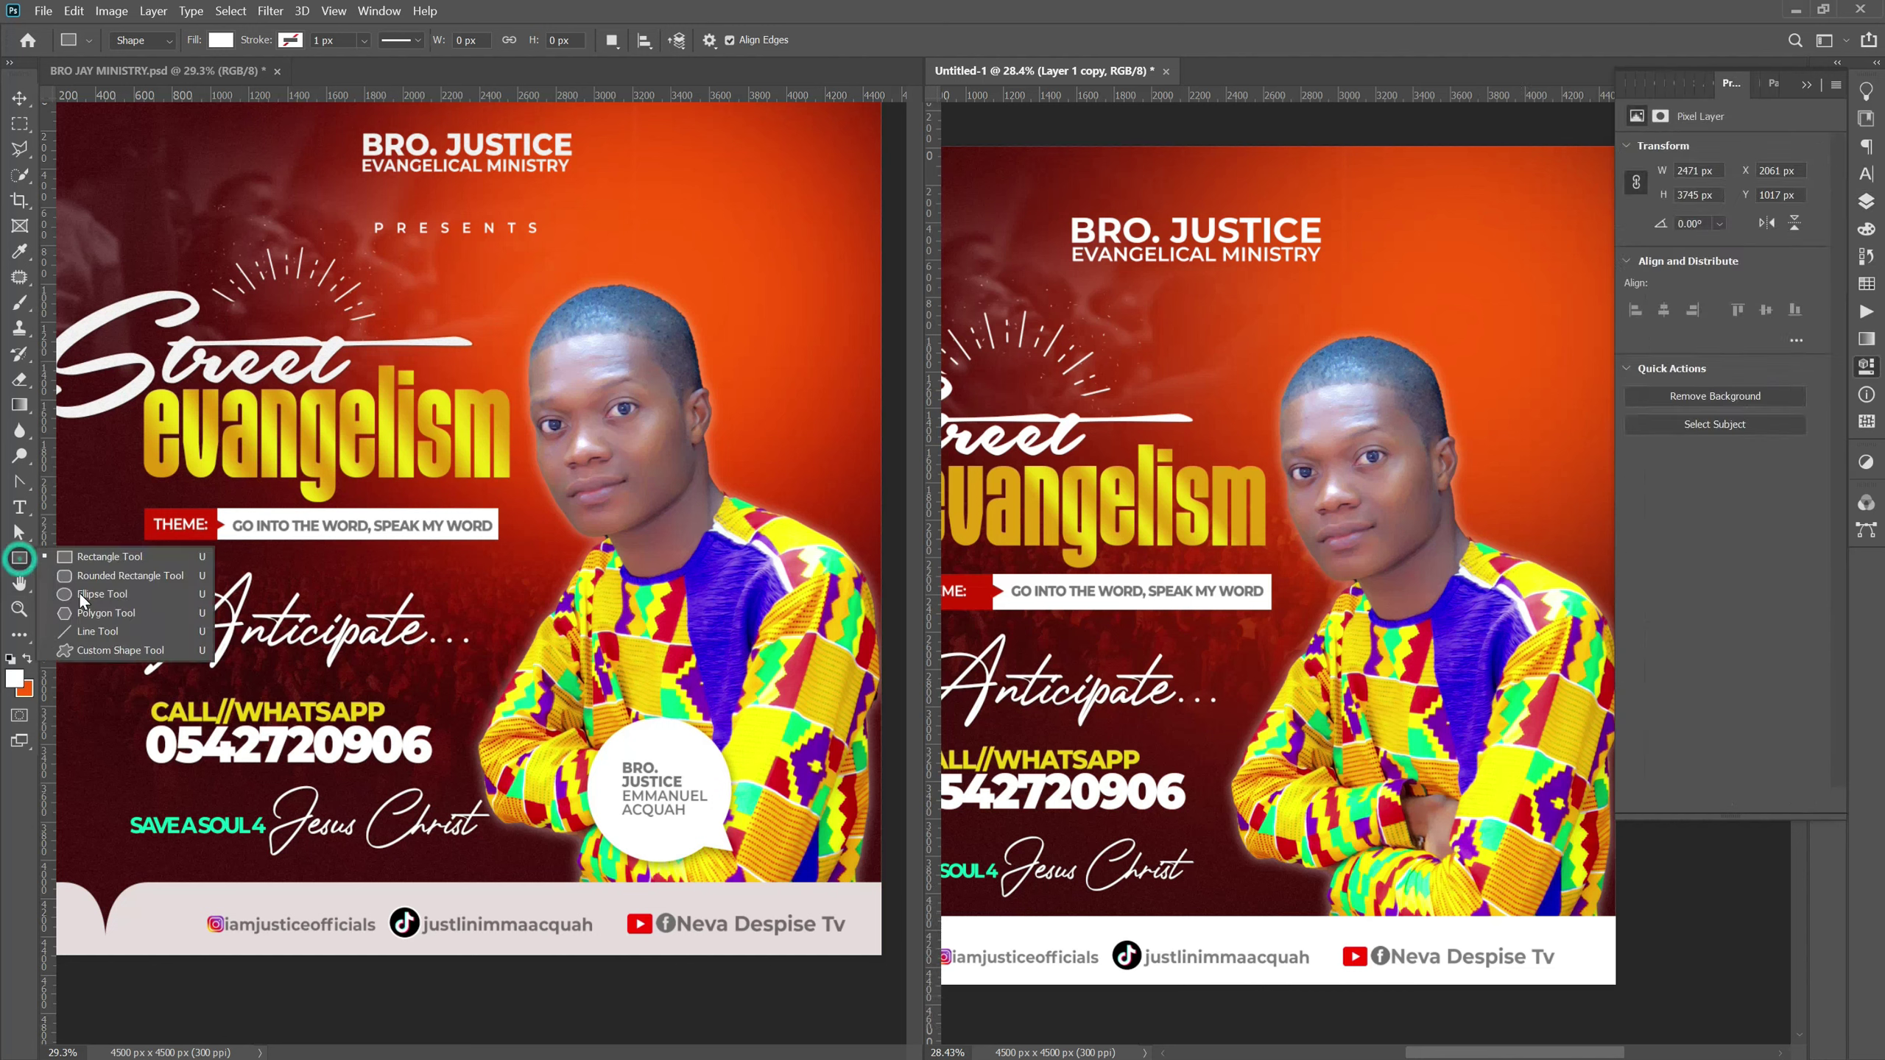
left_click(89, 594)
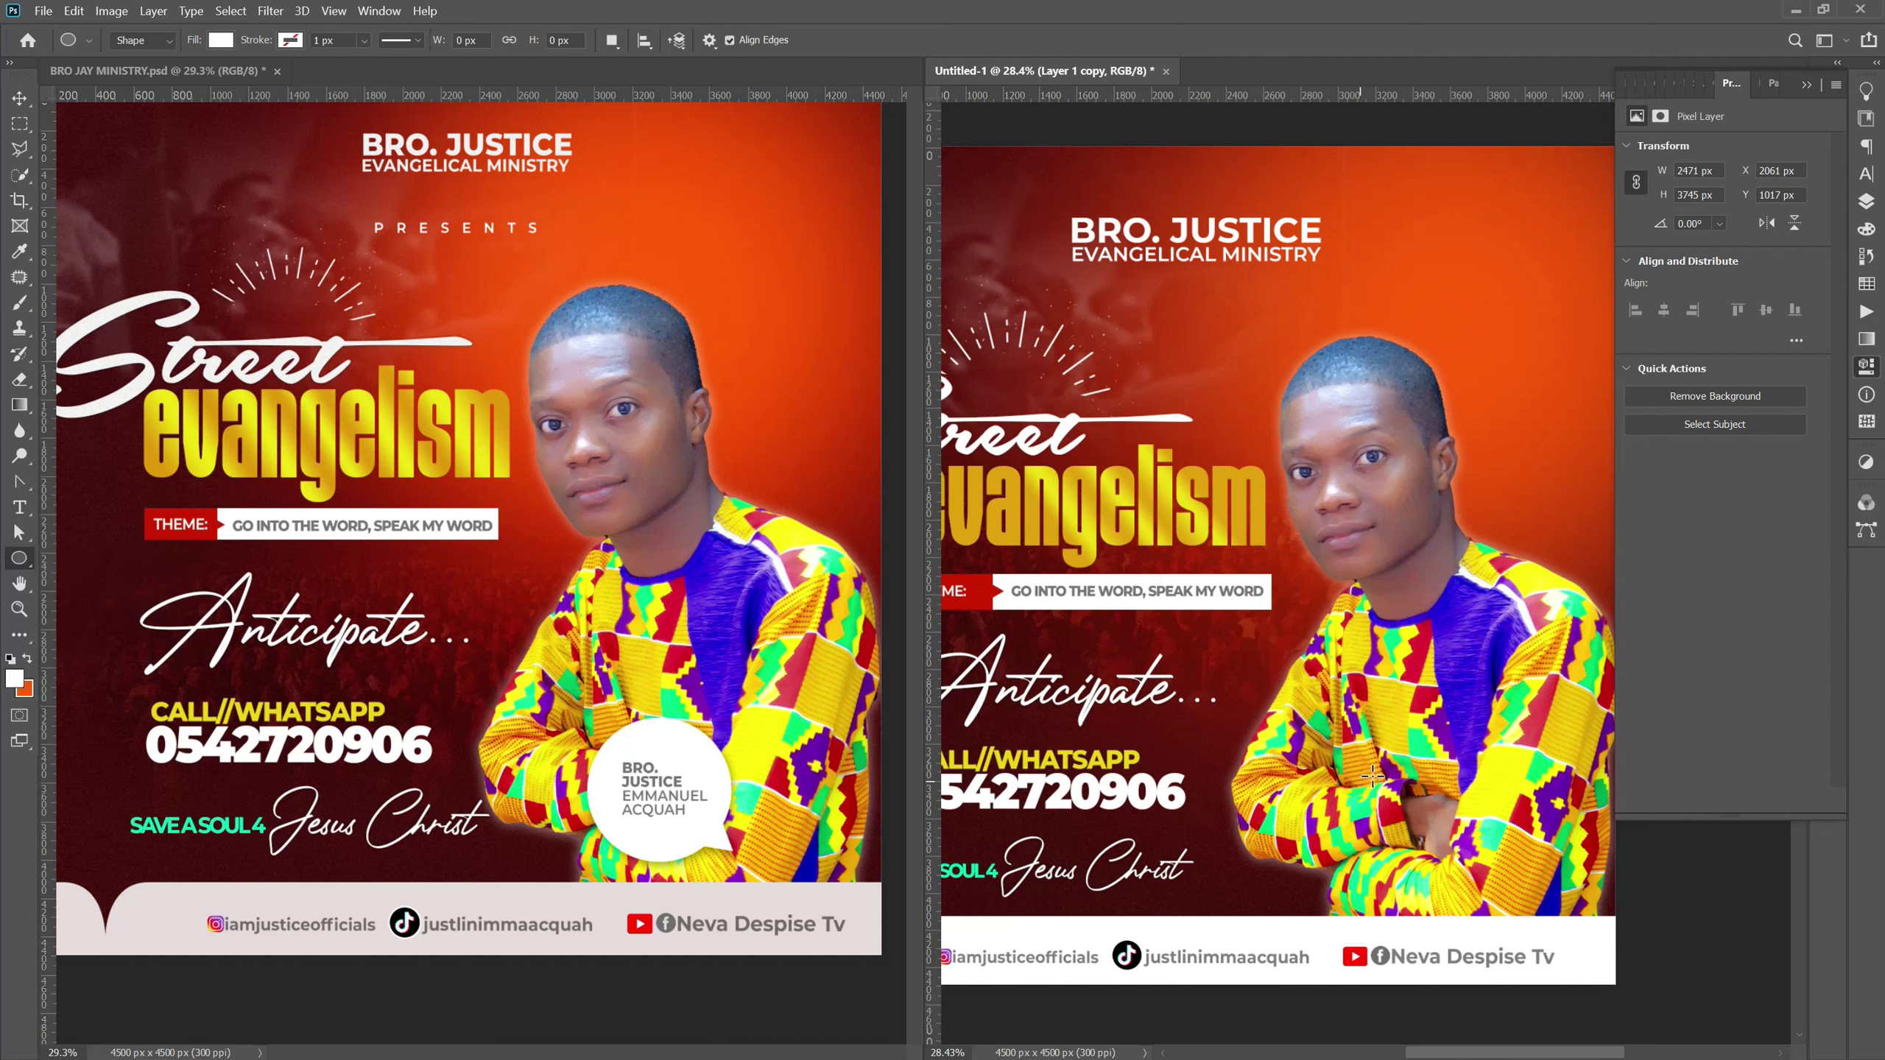
Draw a white circle over the man's arms and nudge it slightly down.
left_click_drag(1340, 719, 1477, 858)
left_click(19, 97)
left_click_drag(1388, 766, 1374, 816)
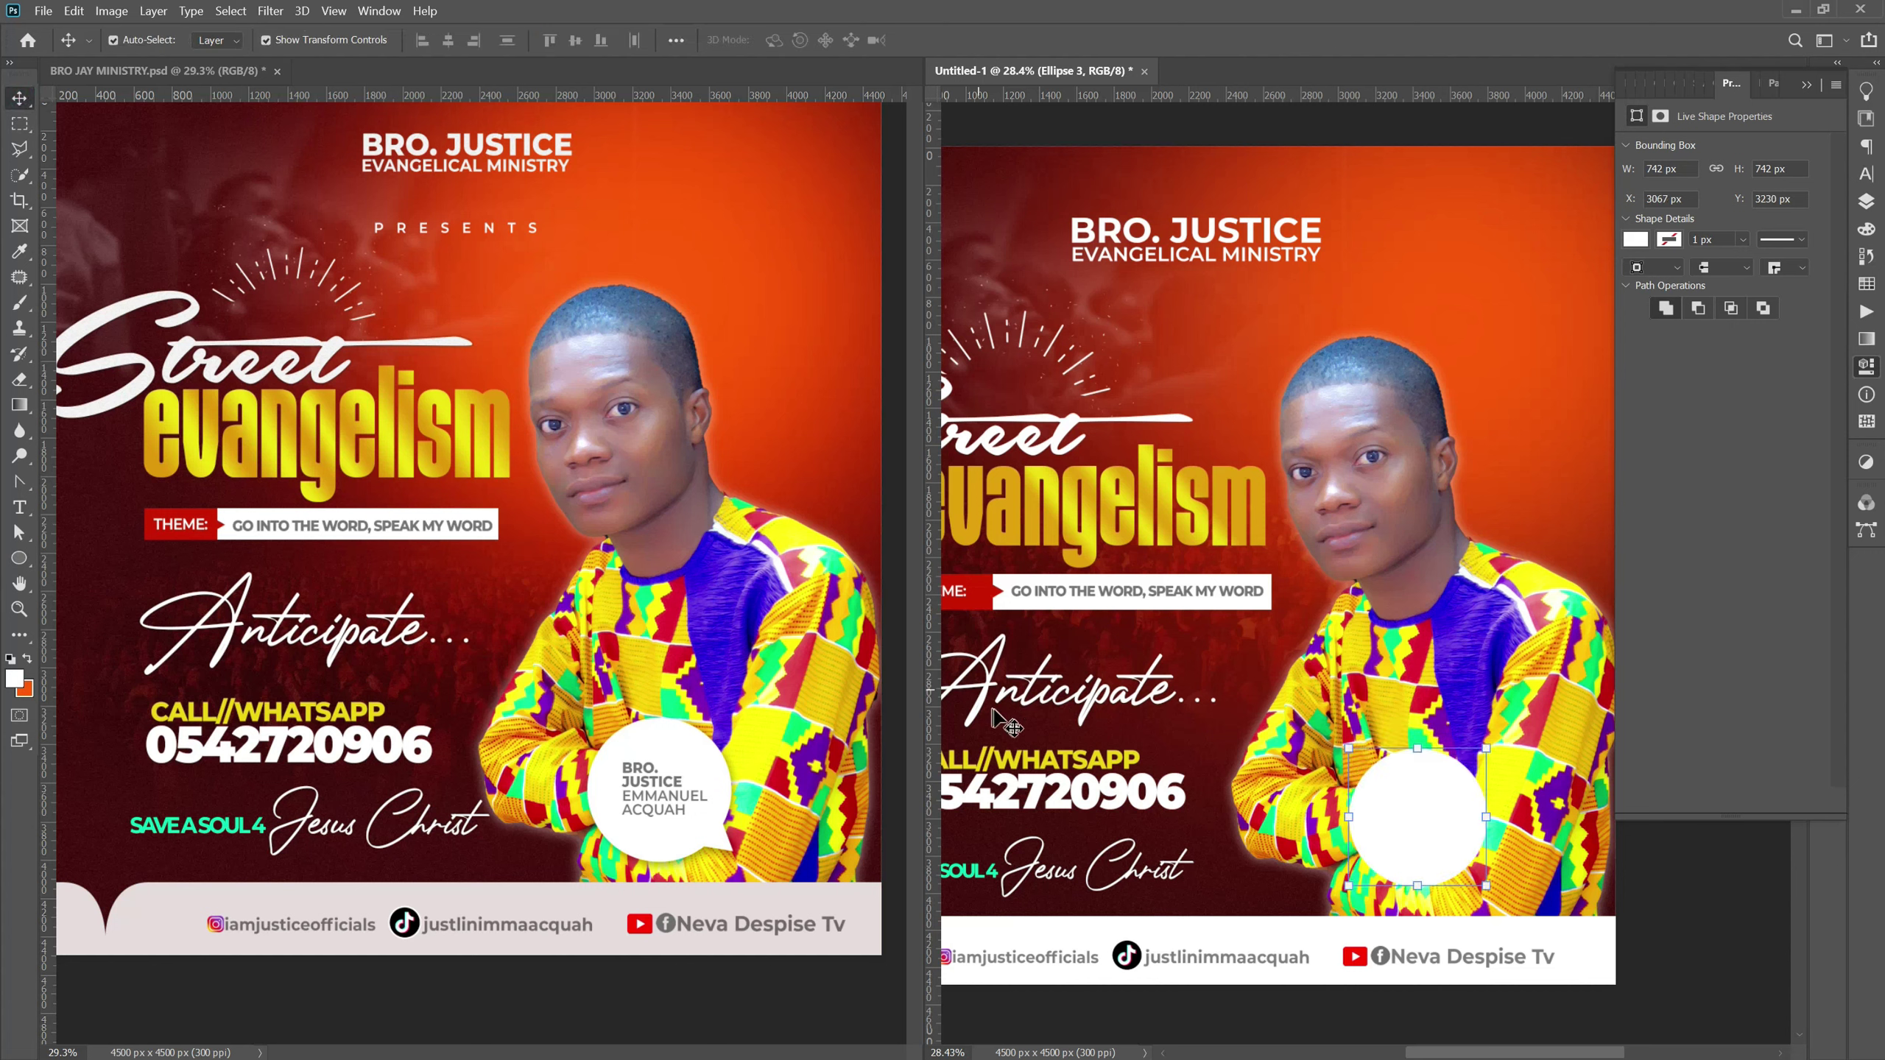
Duplicate the small THEME triangle and place the rotated copy at the circle's lower right.
left_click(996, 594)
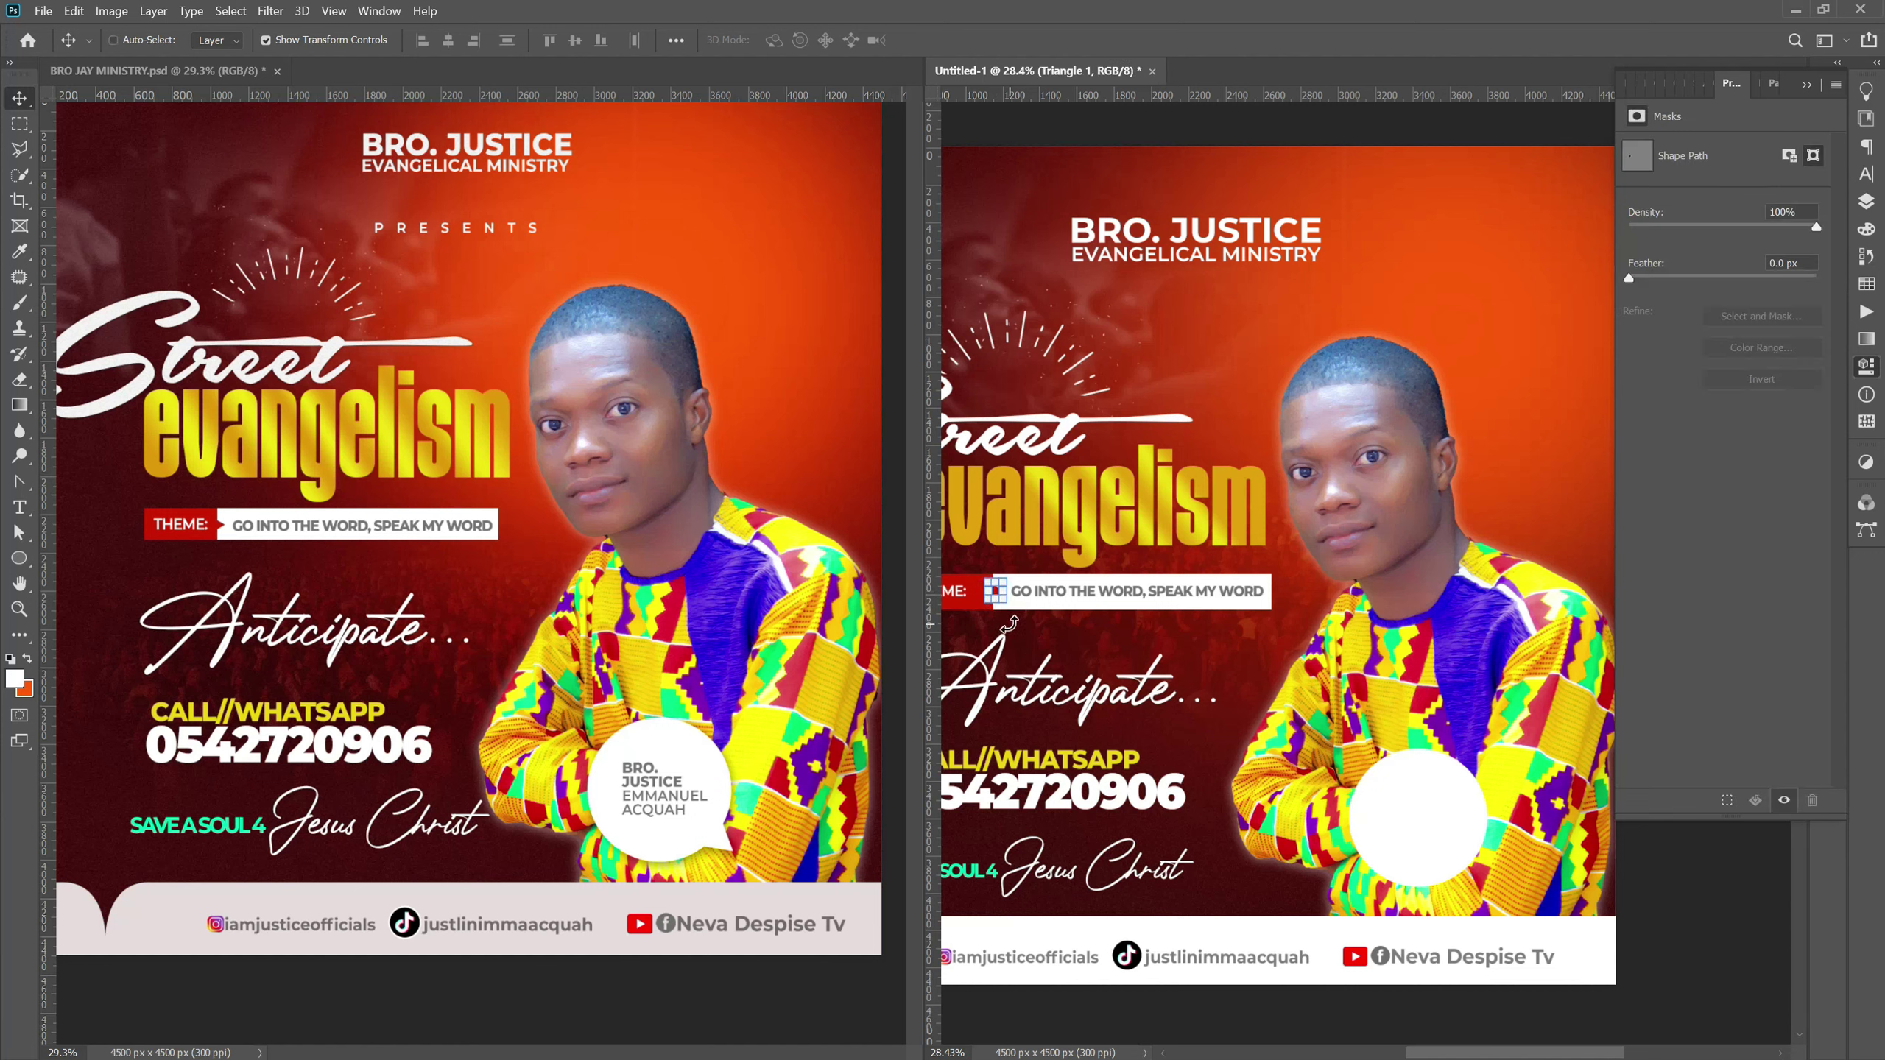
key("ctrl+j")
mouse_move(995, 591)
left_mouse_down()
mouse_move(1519, 793)
mouse_move(1477, 856)
mouse_move(1528, 884)
left_mouse_up()
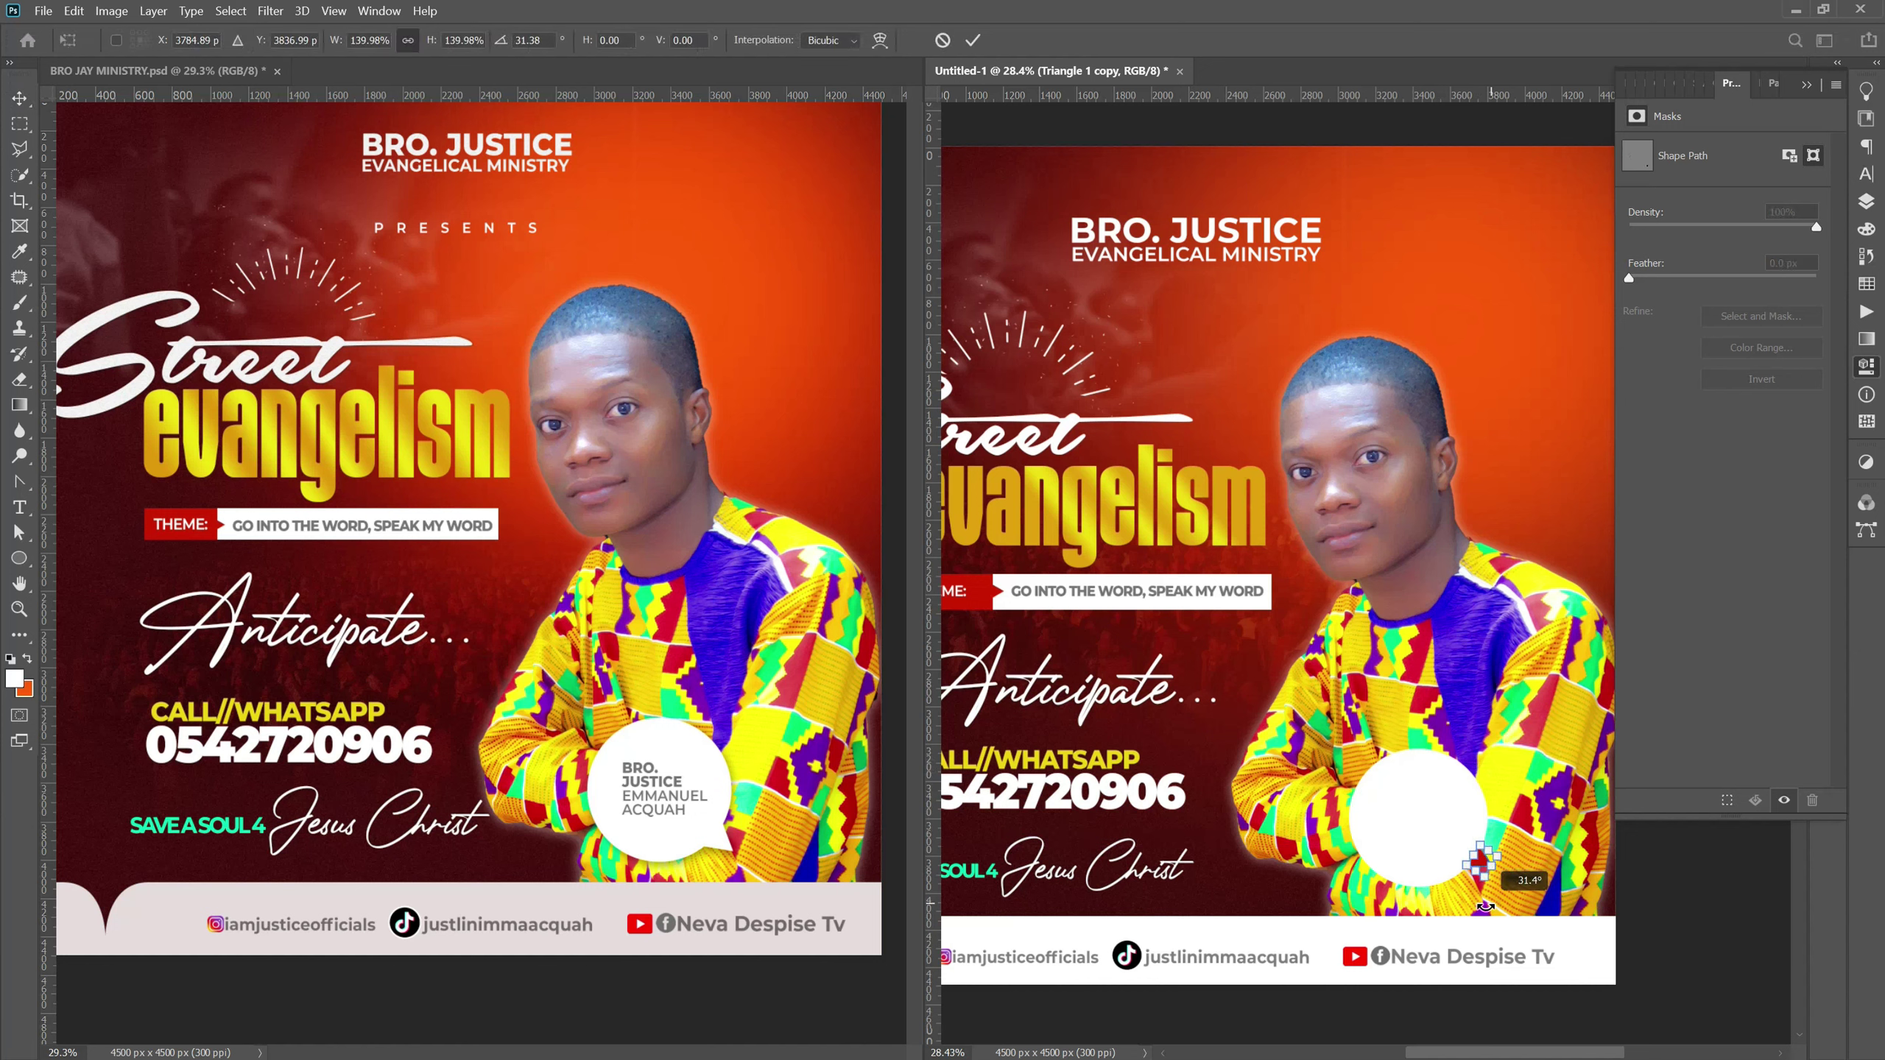
key("Return")
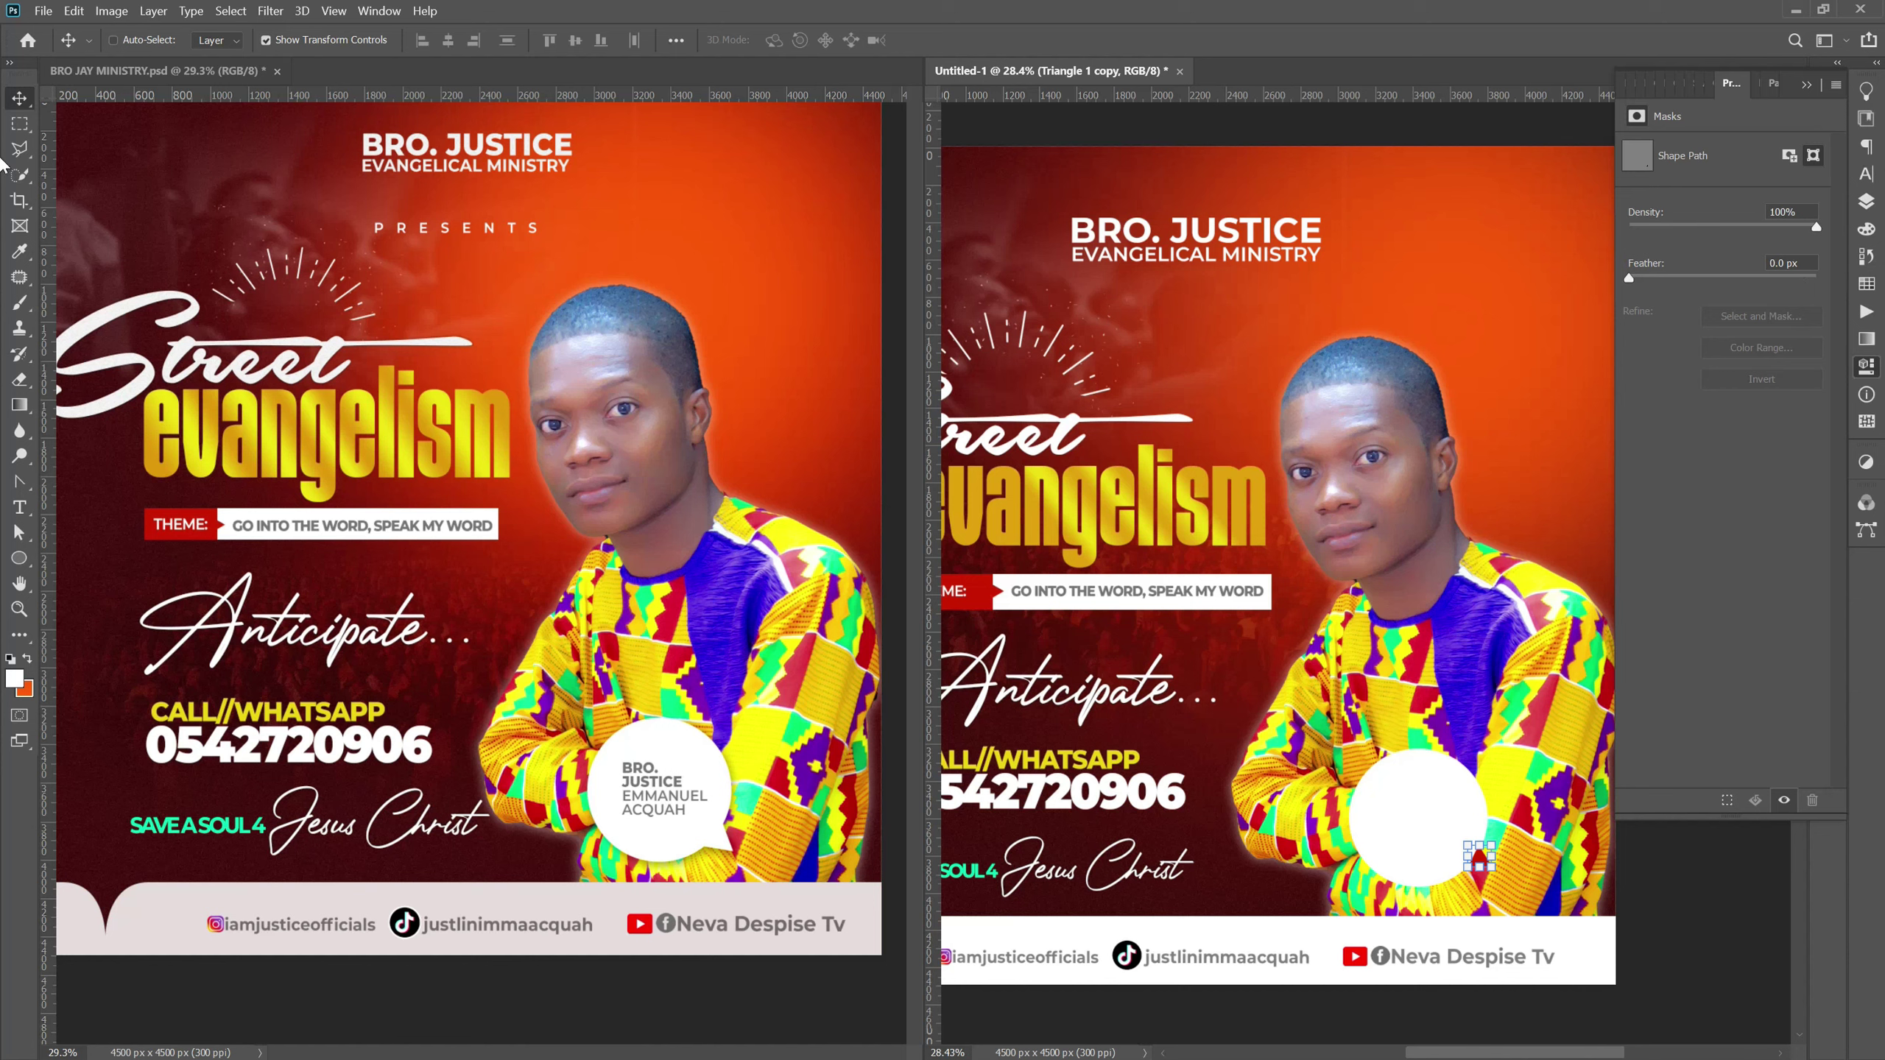
left_click(1867, 201)
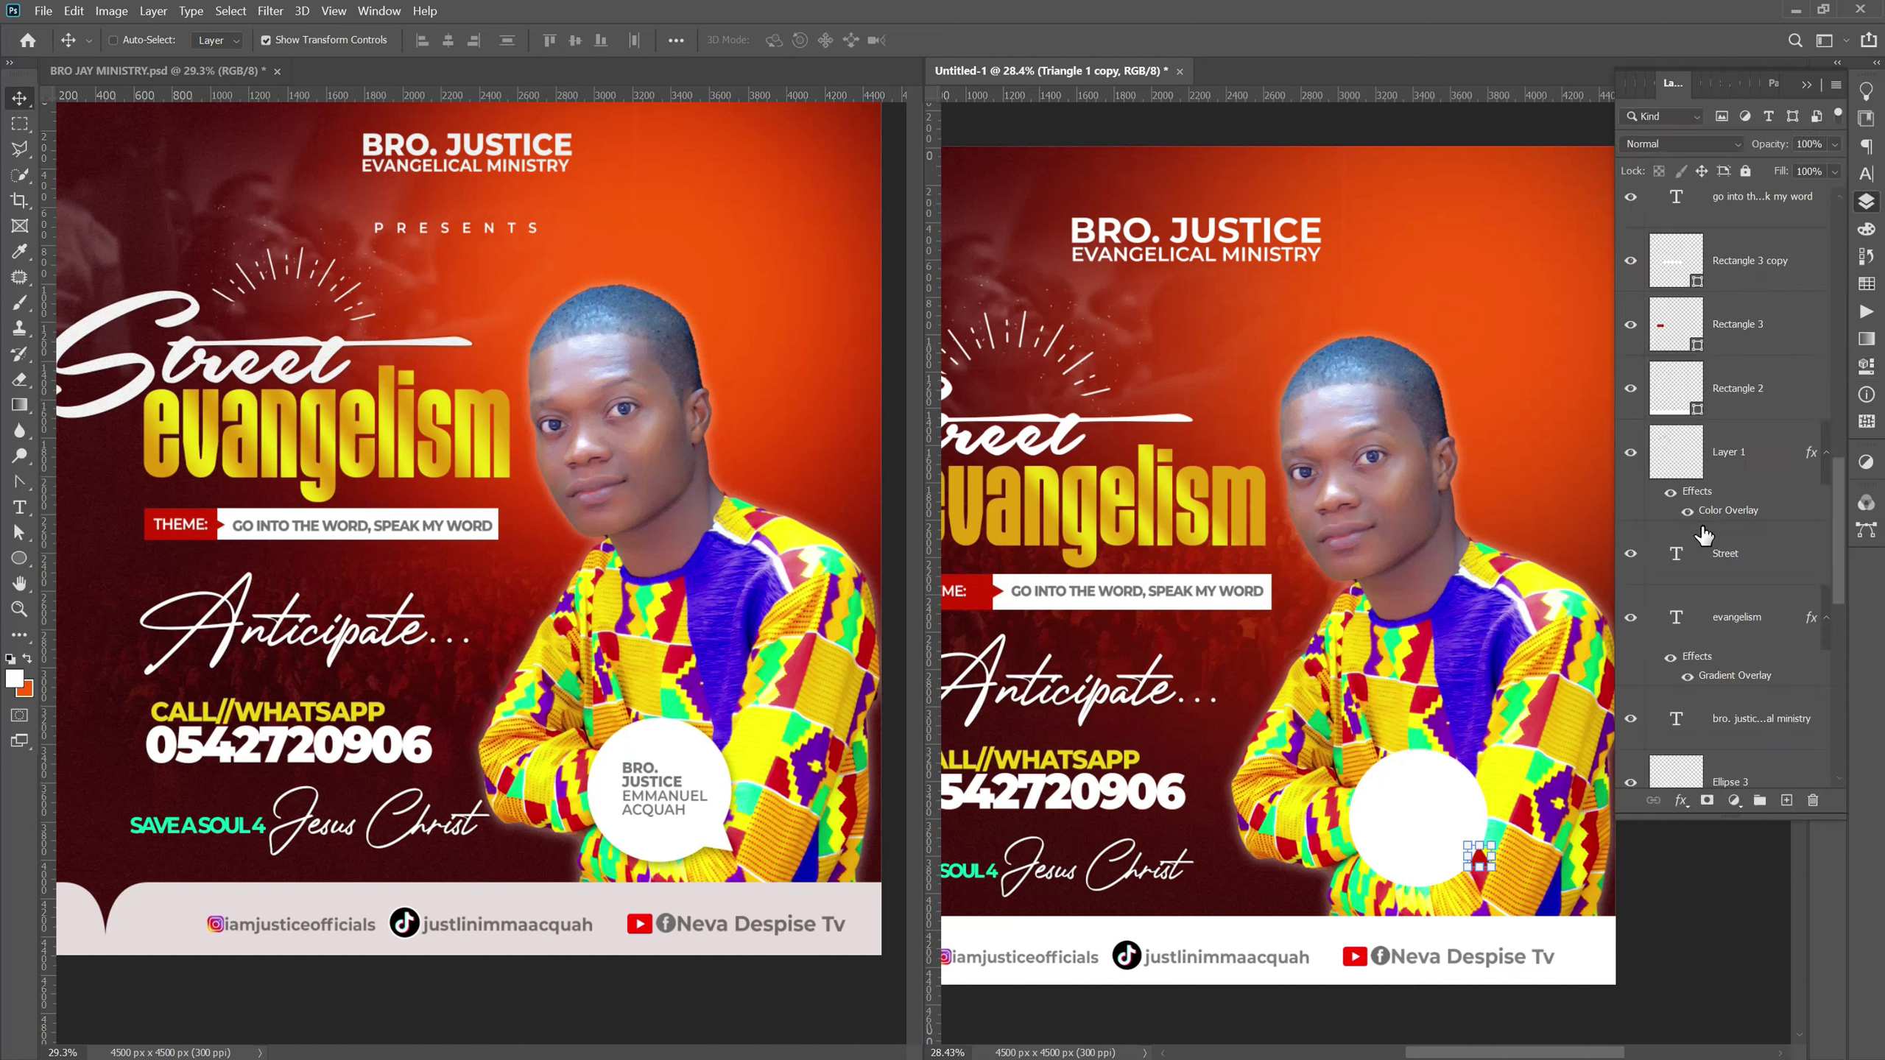
scroll(1704, 534, "up", 3)
scroll(1707, 535, "up", 2)
Check the triangle copy's fill, then move and rotate it into a tail under the circle.
scroll(1711, 535, "up", 2)
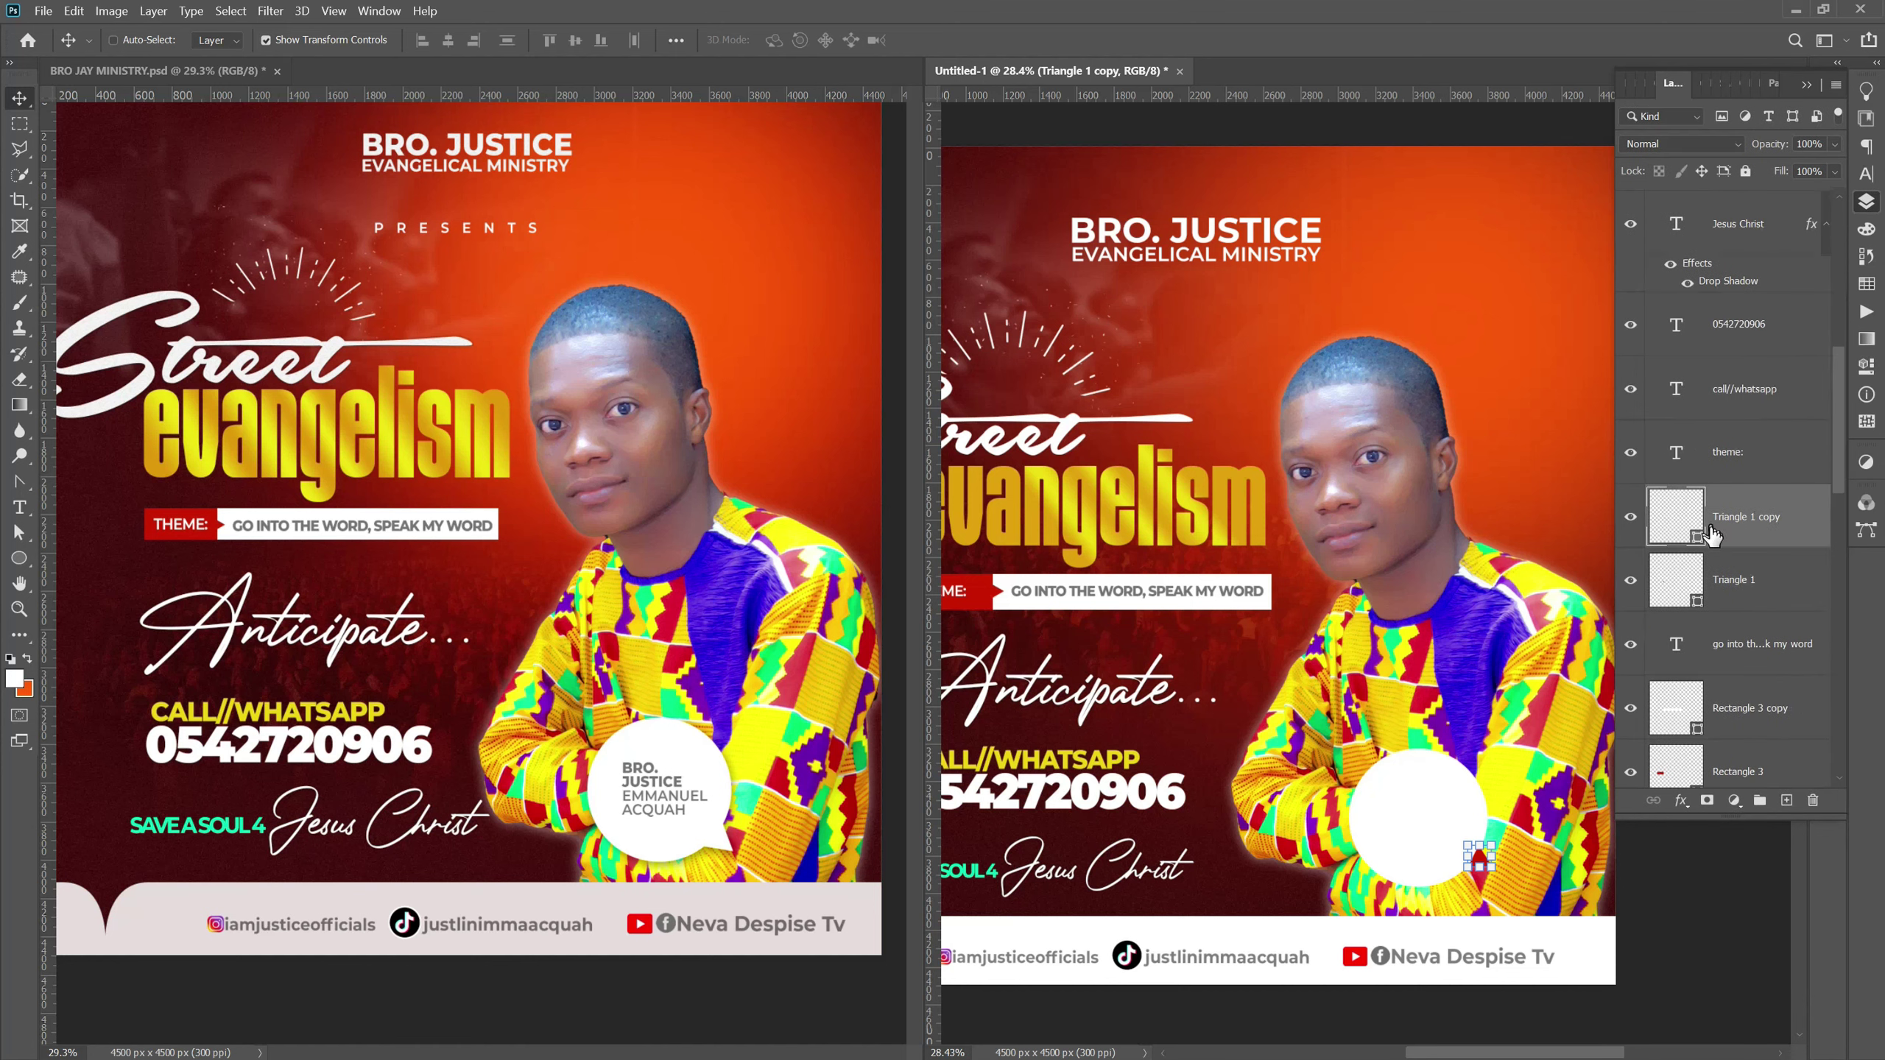
double_click(1678, 579)
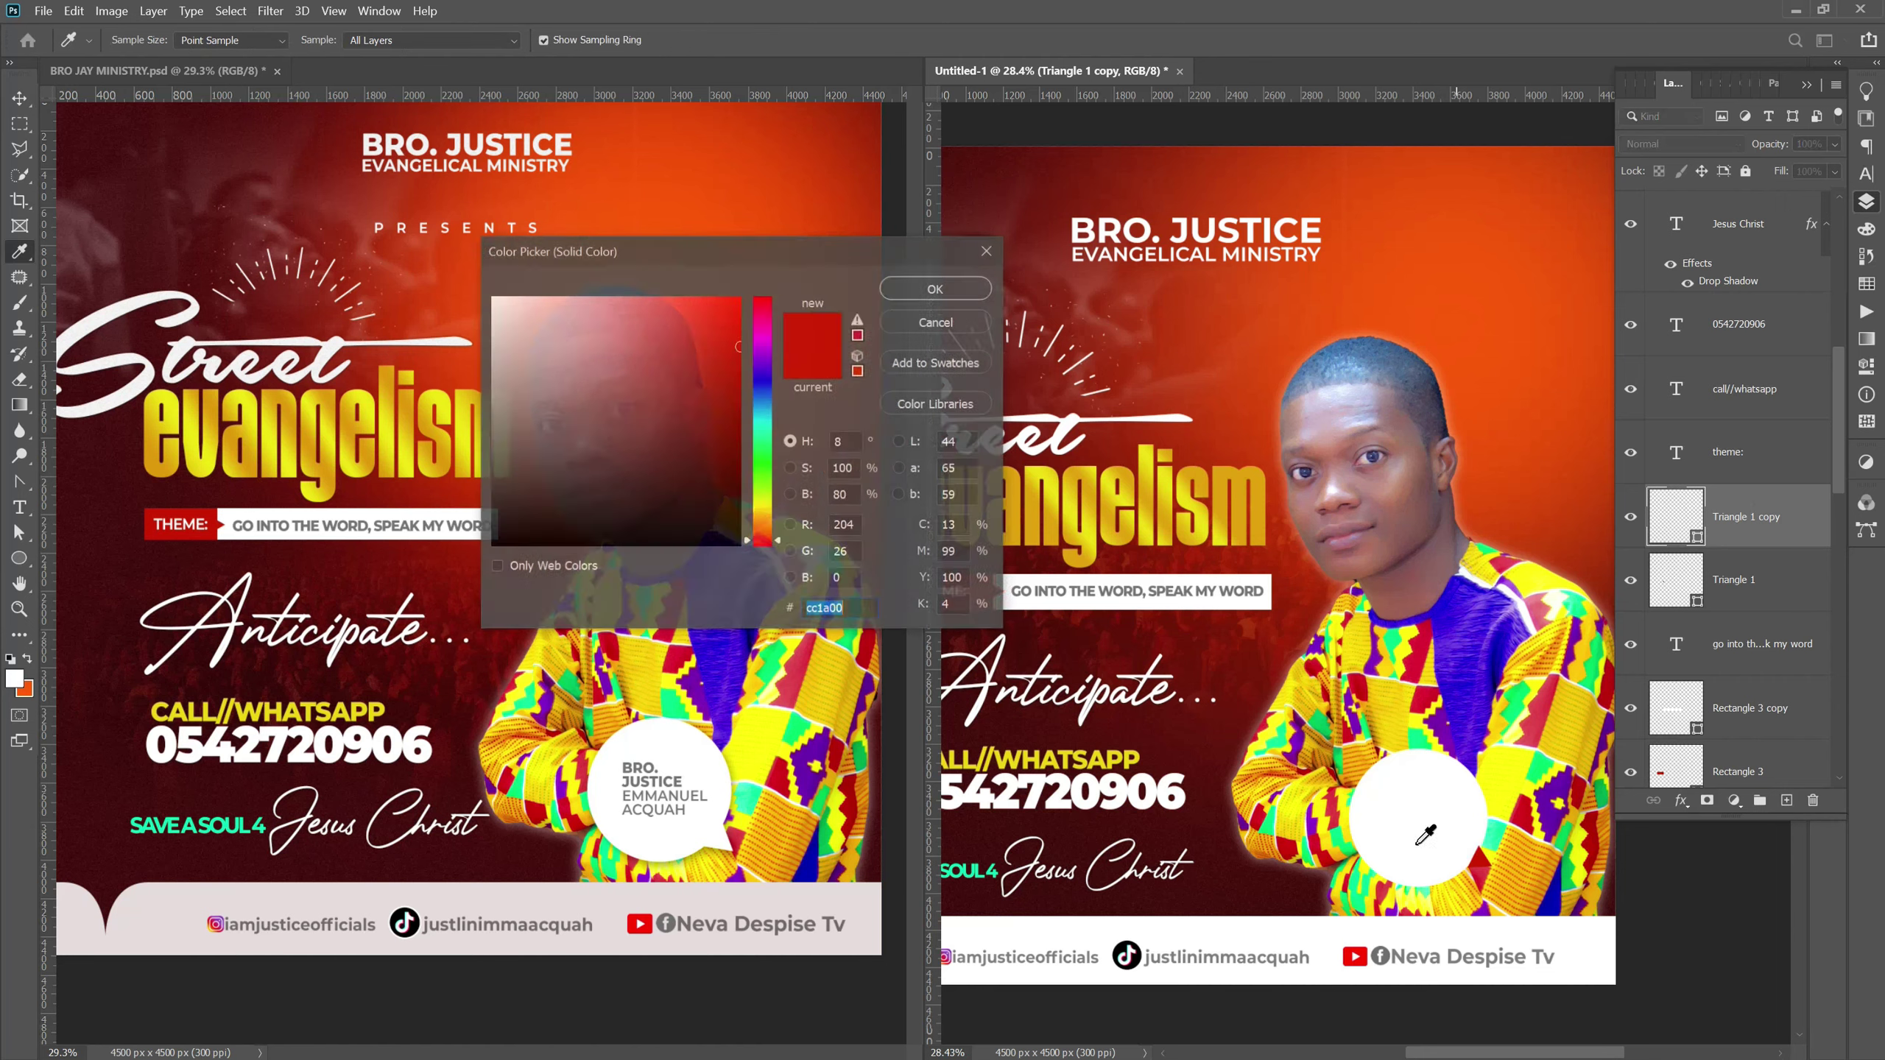
left_click(988, 297)
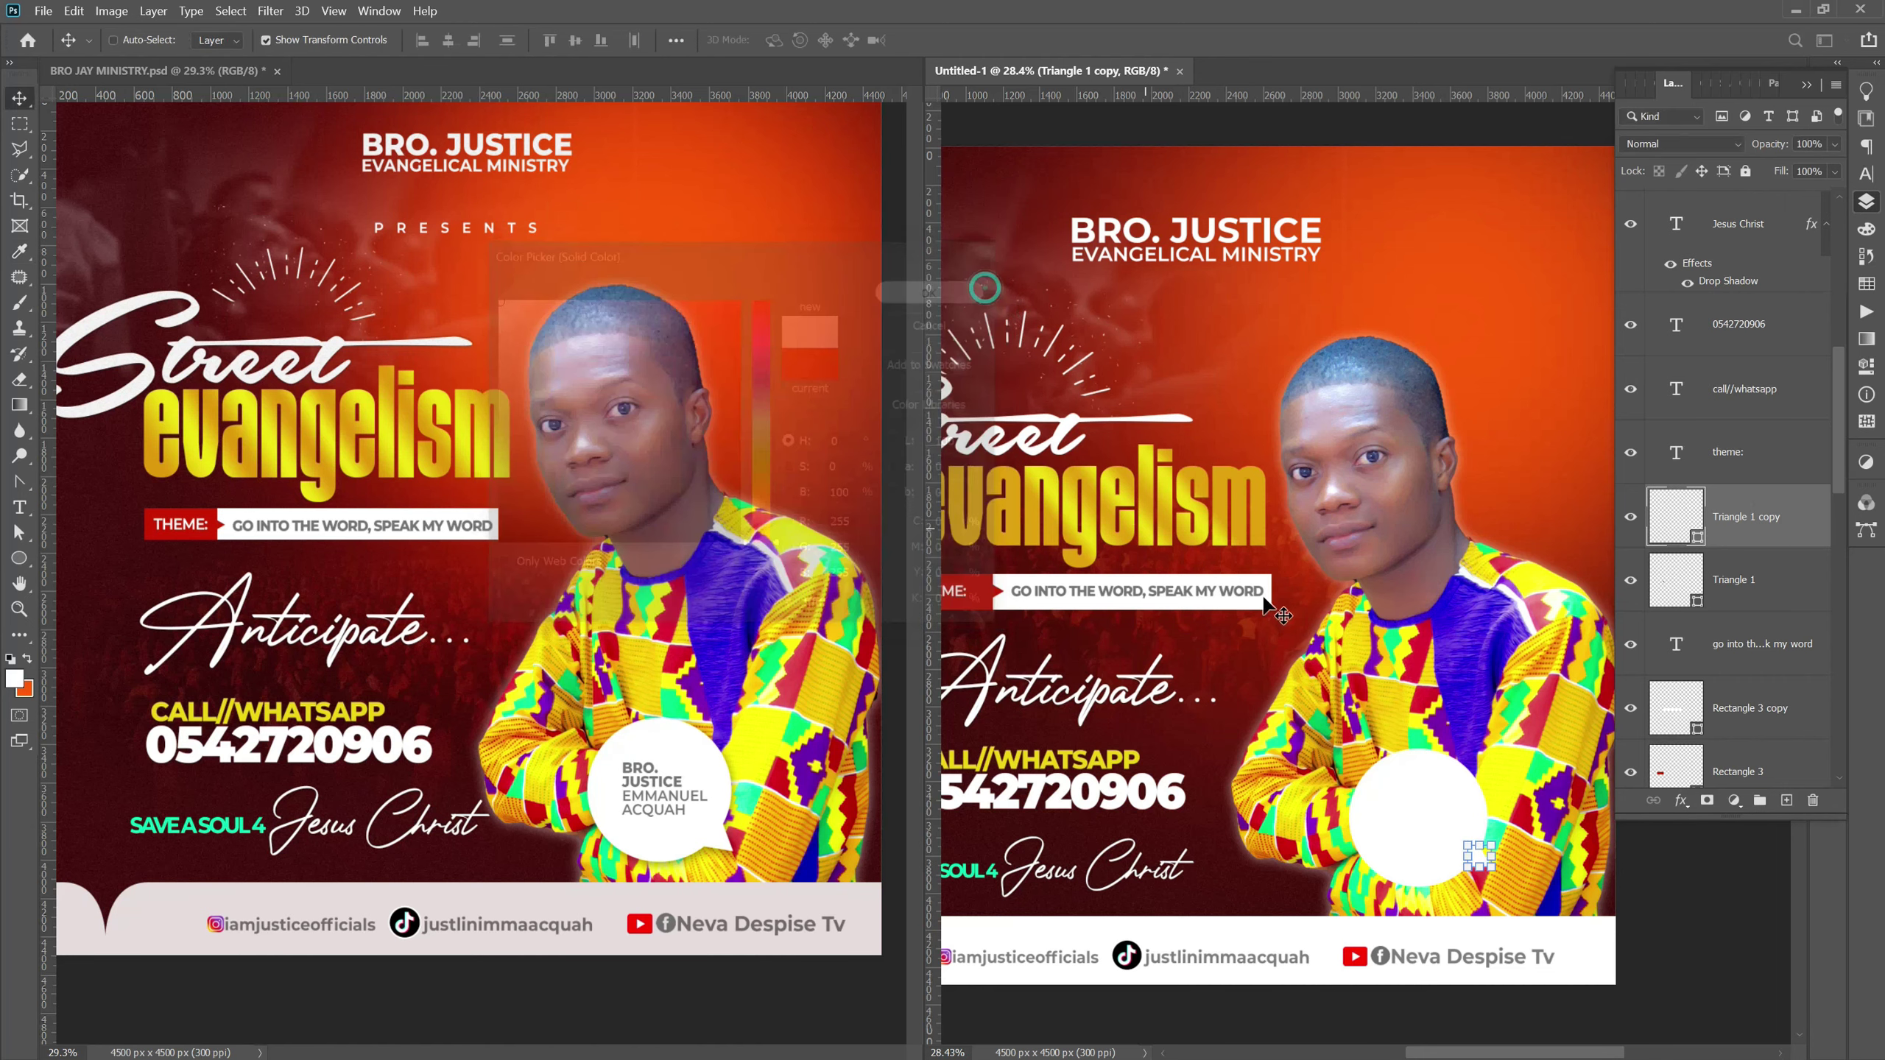
scroll(1381, 867, "up", 2)
scroll(1381, 867, "up", 2)
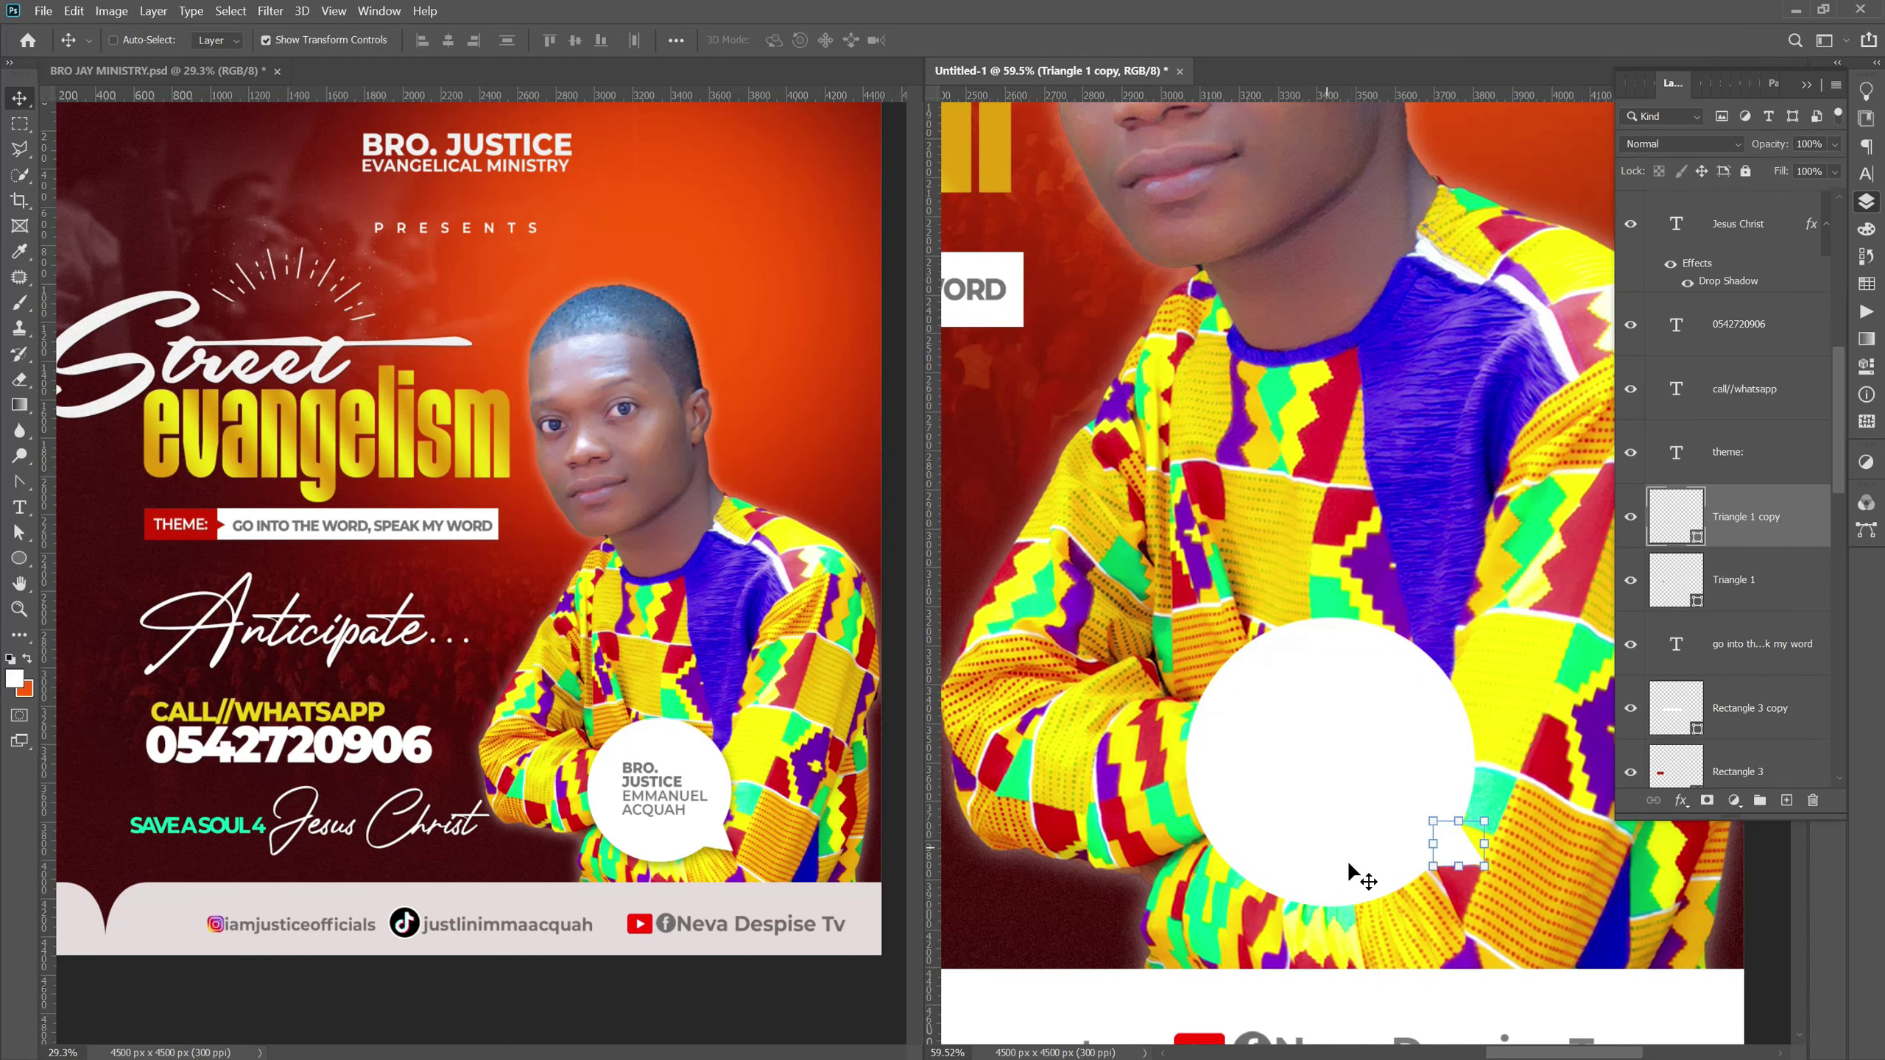
left_click_drag(1457, 855, 1451, 895)
key("ctrl+t")
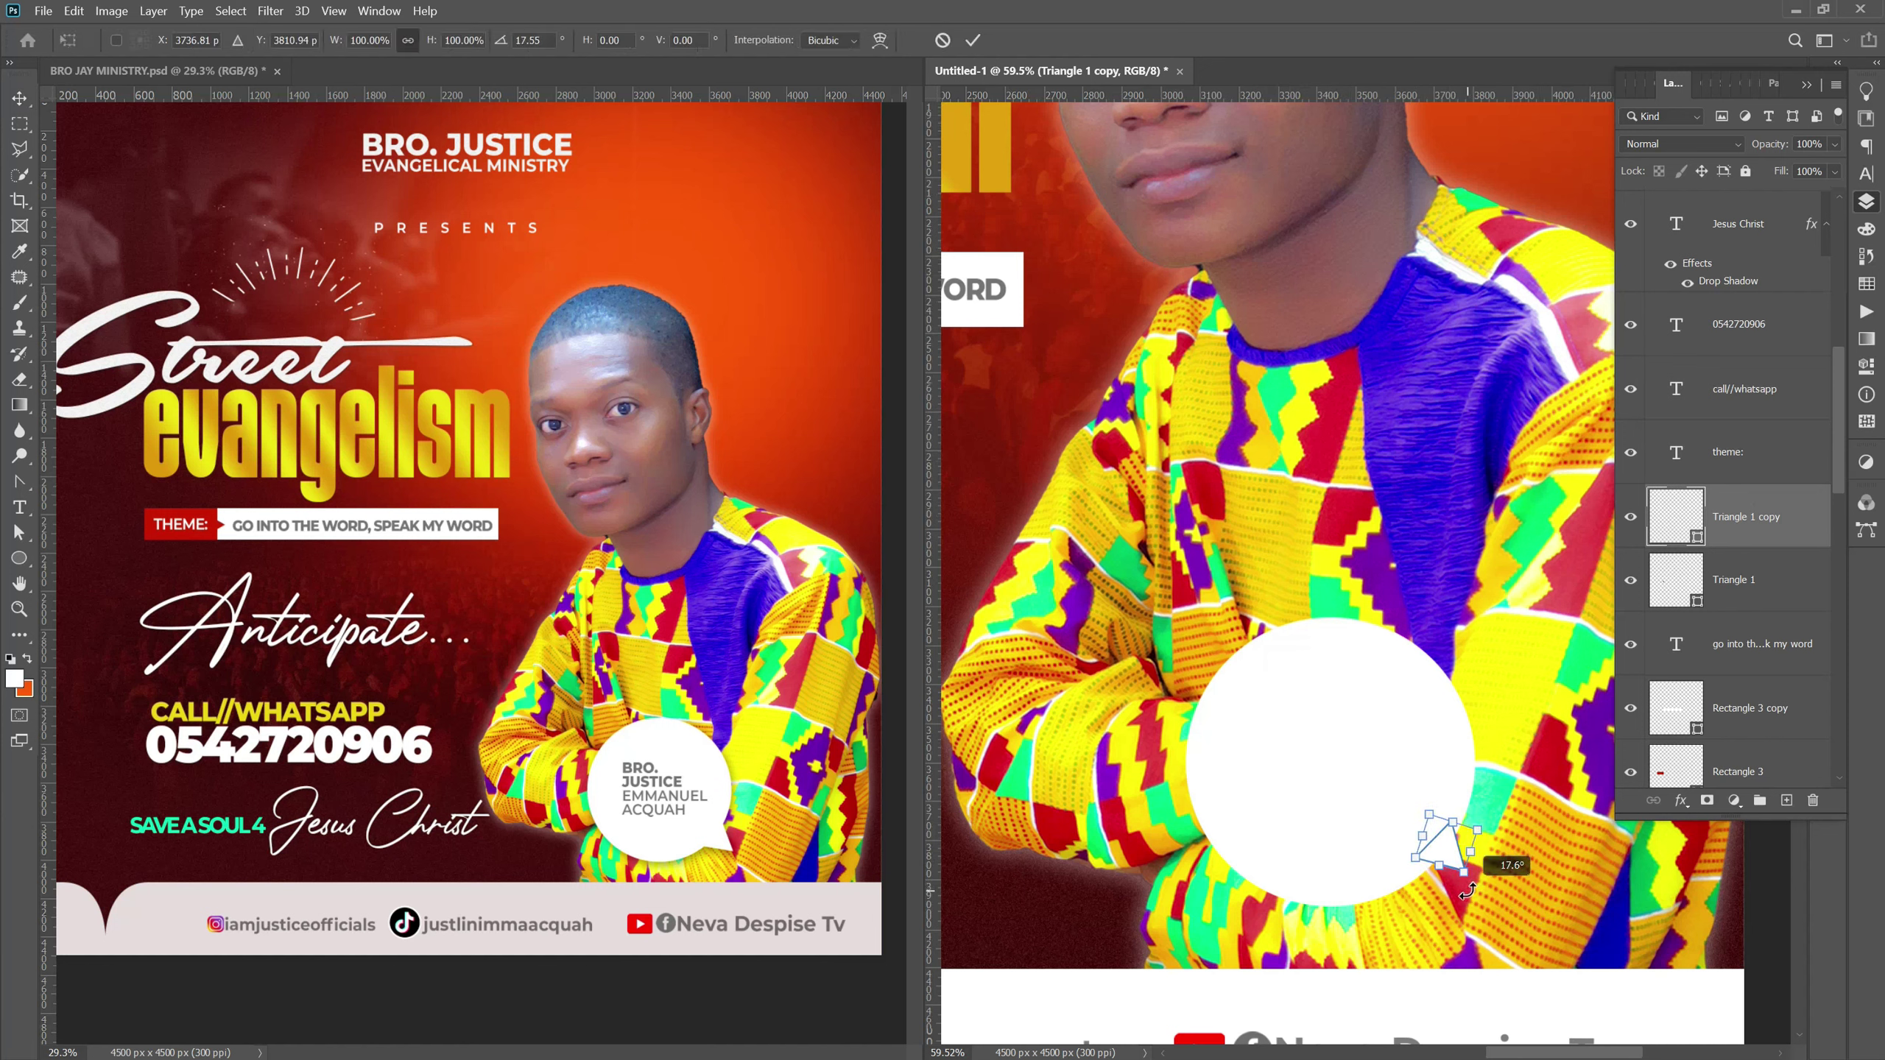
key("Return")
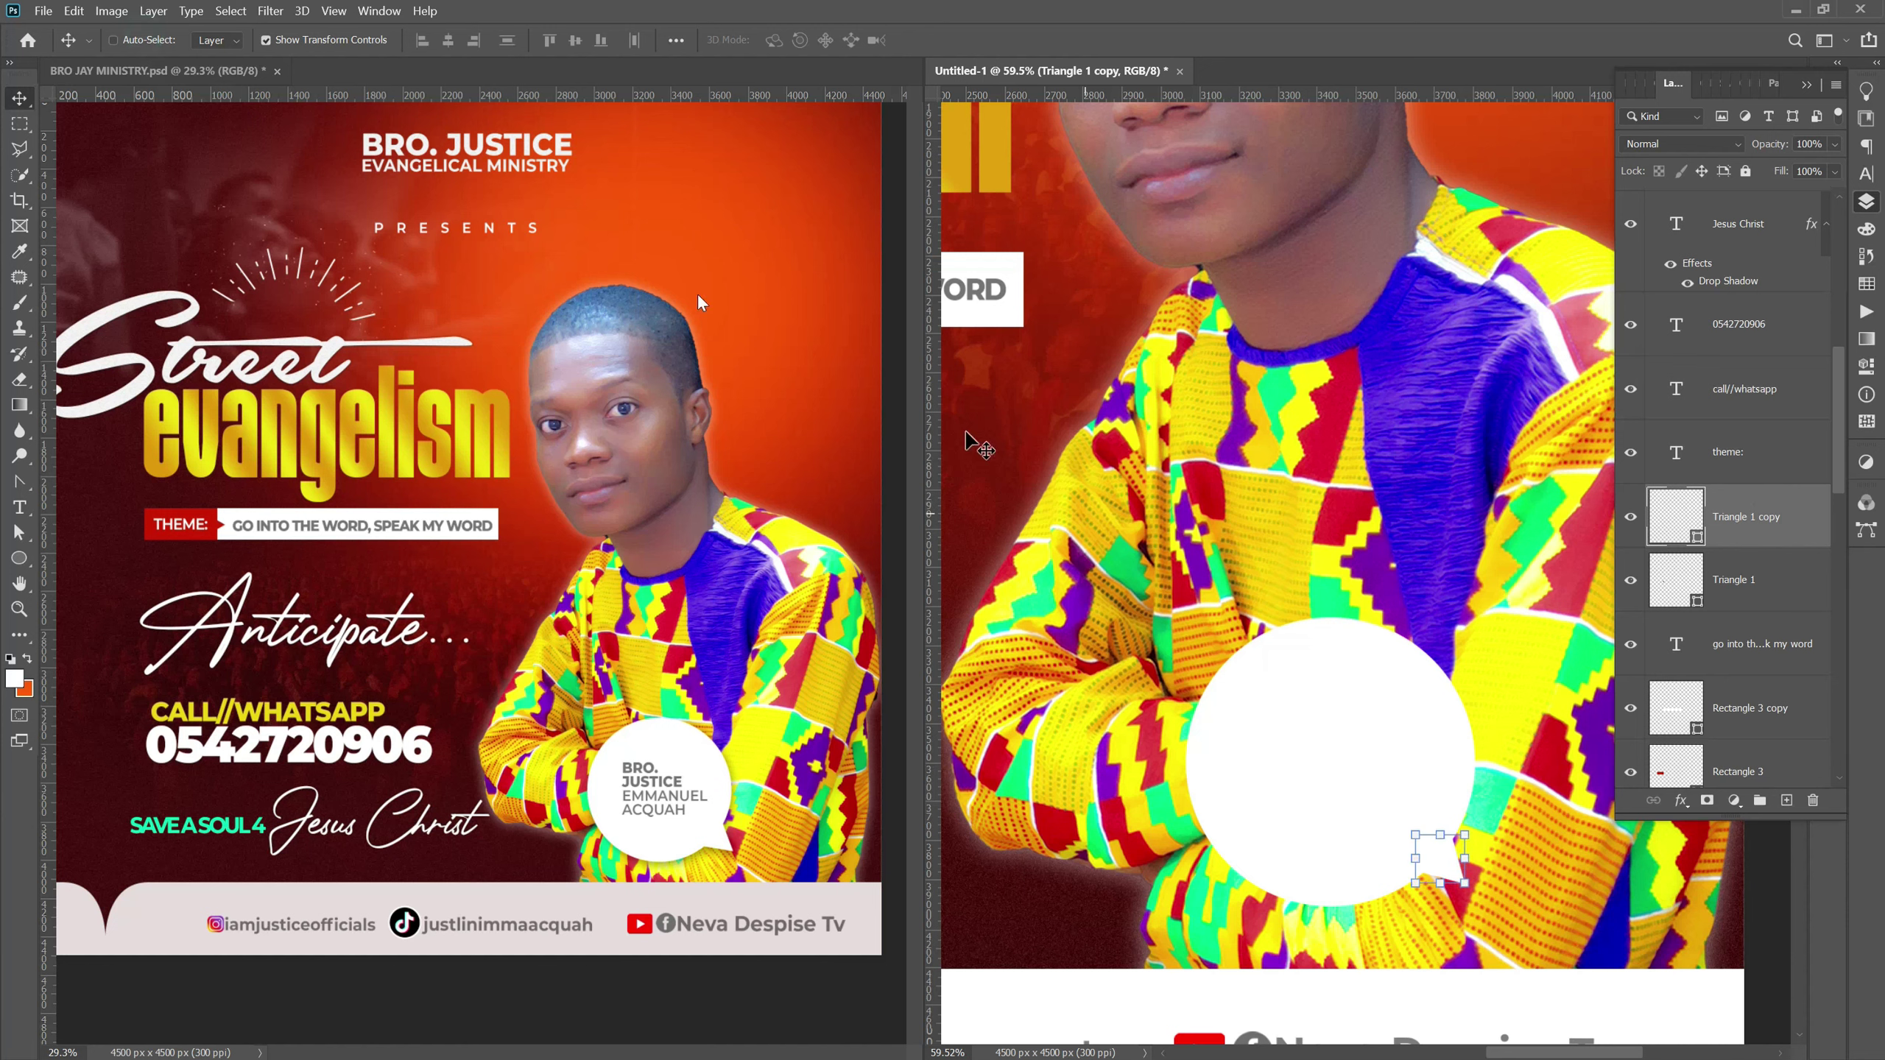
Enable canvas auto-select, select the circle and triangle, and drop Triangle 1 from the selection.
left_click(134, 40)
left_click(1303, 758, "shift")
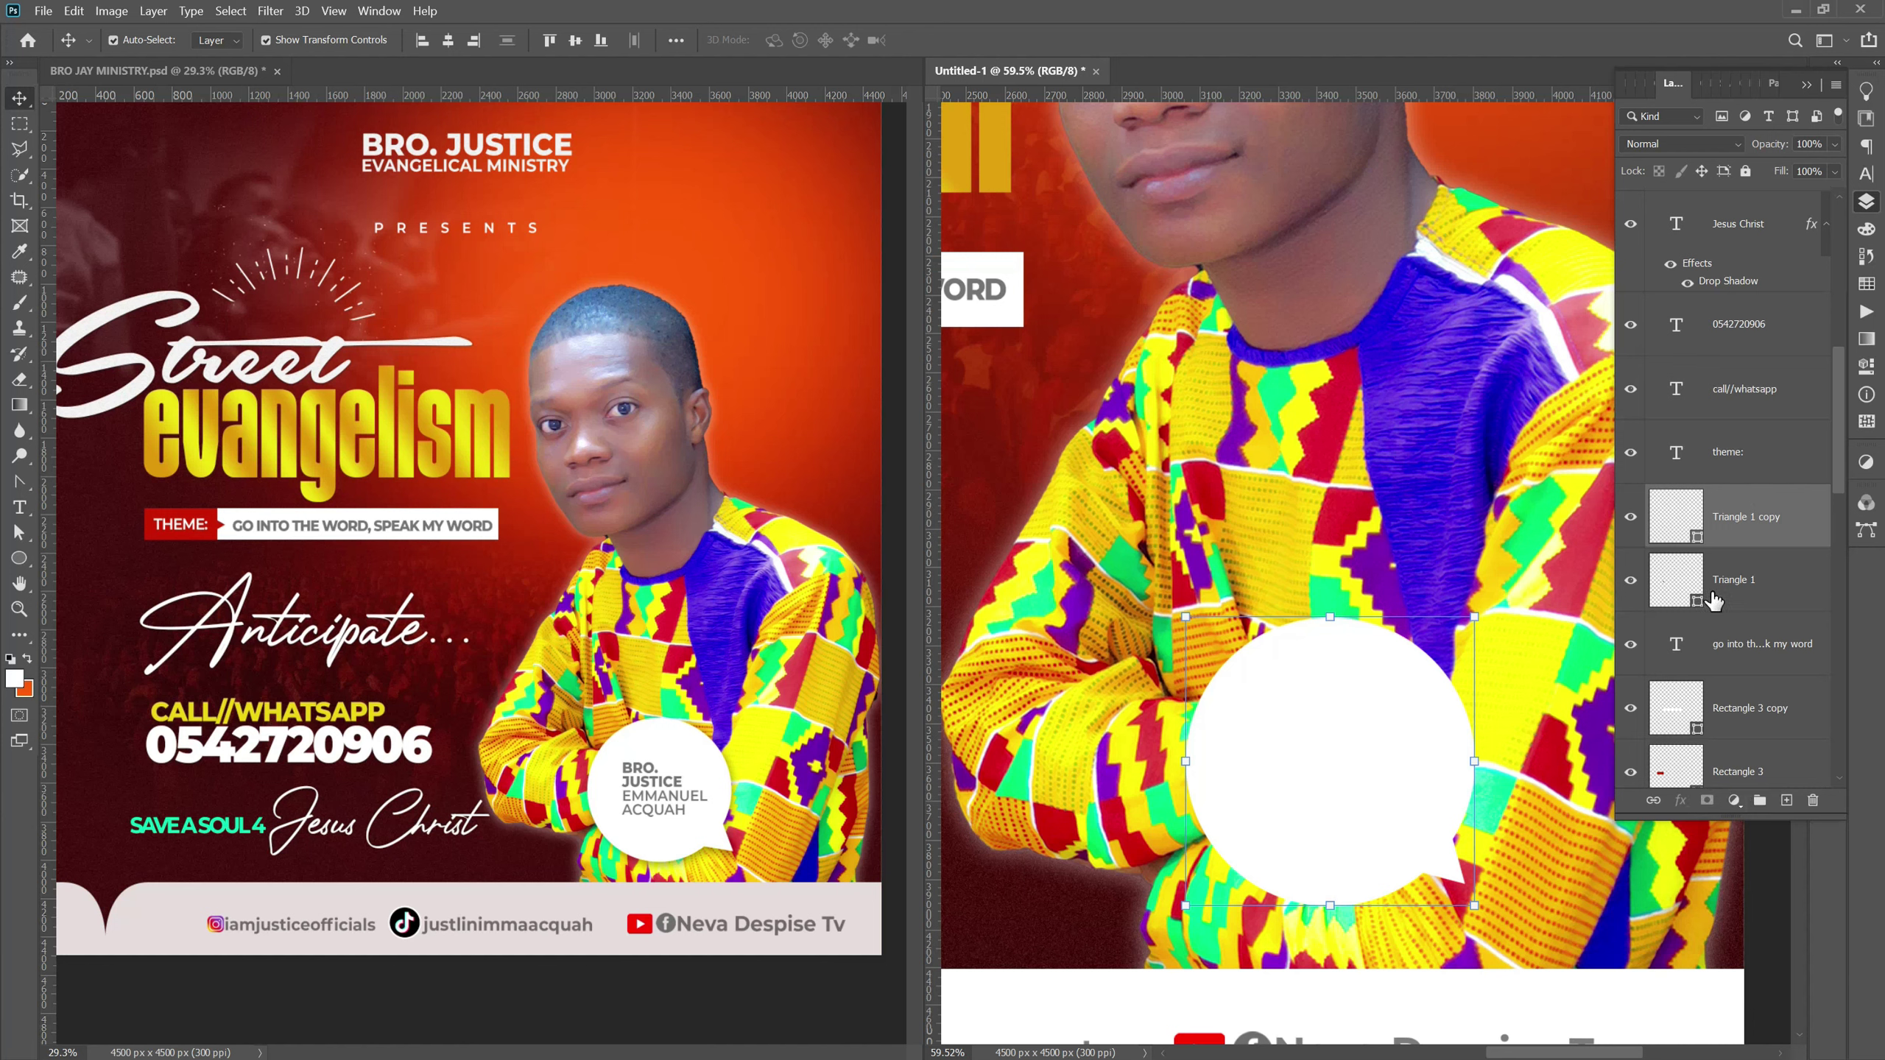
key("ctrl")
left_click(1703, 598, "ctrl")
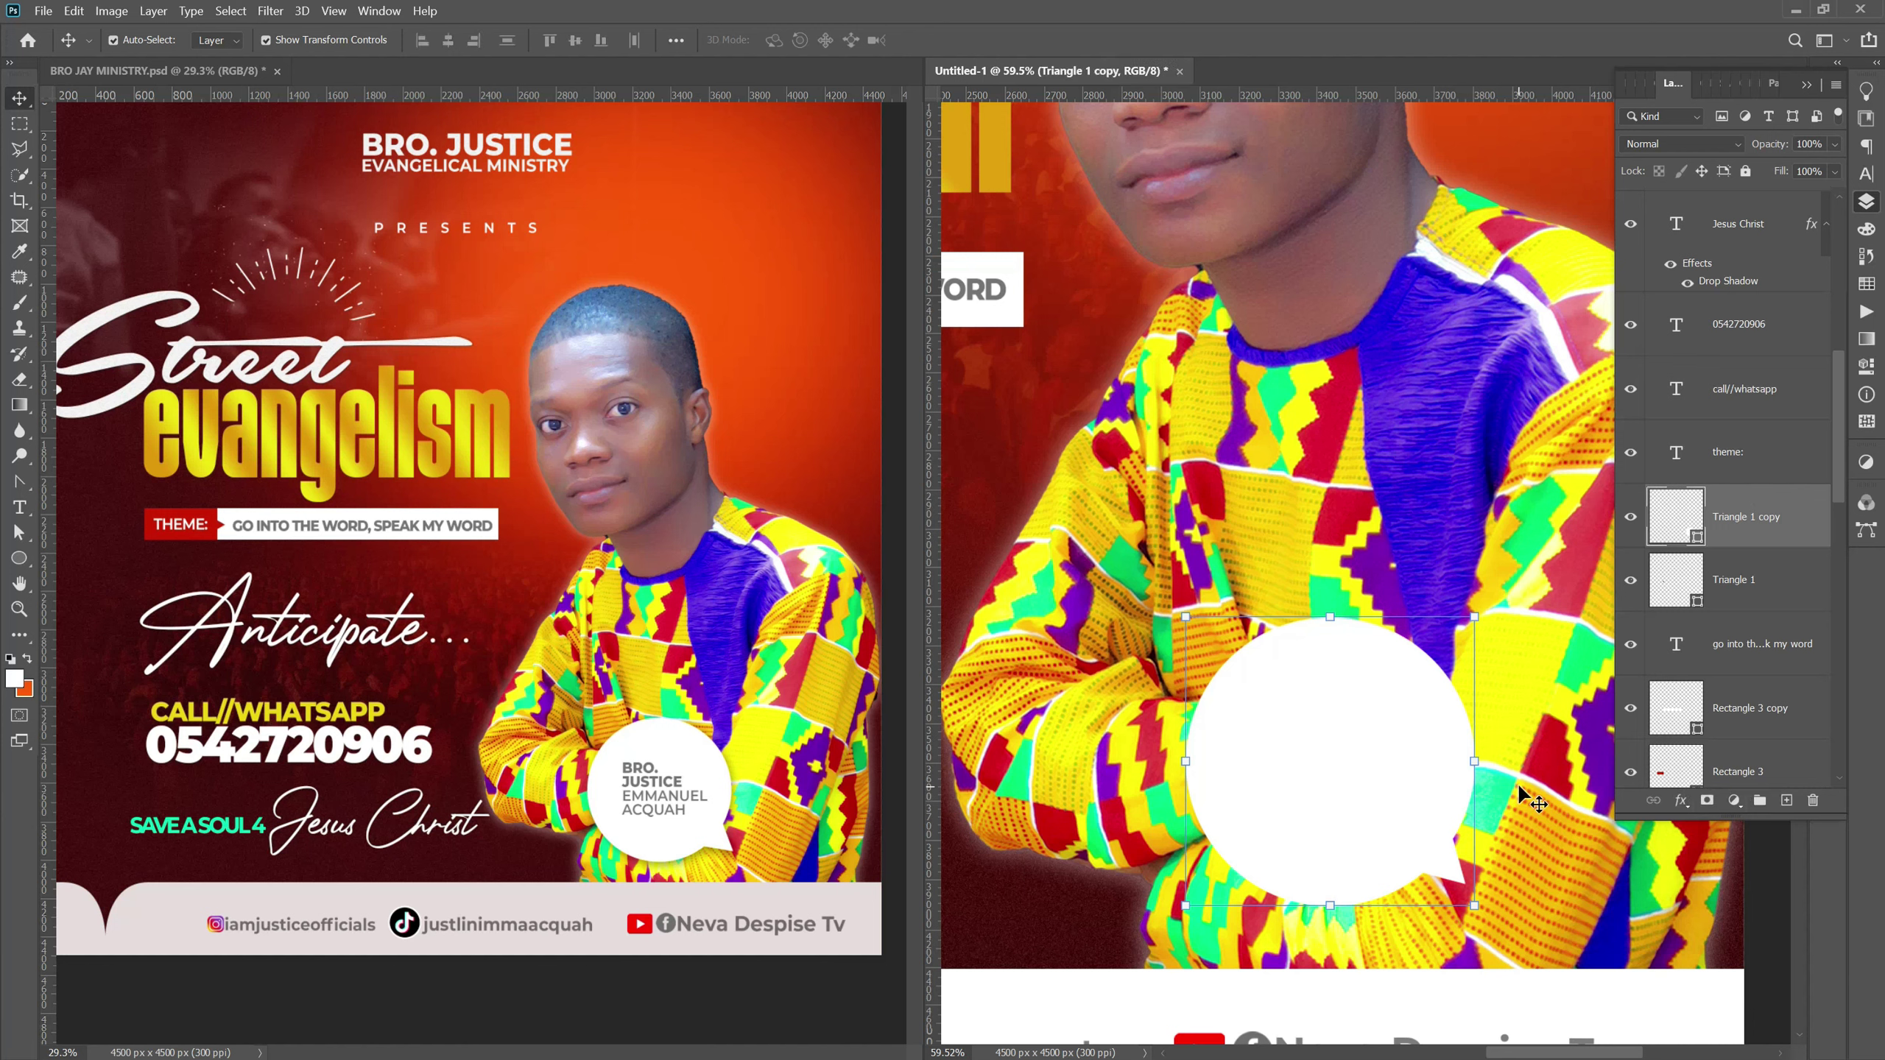
scroll(1725, 724, "down", 3)
scroll(1725, 724, "down", 2)
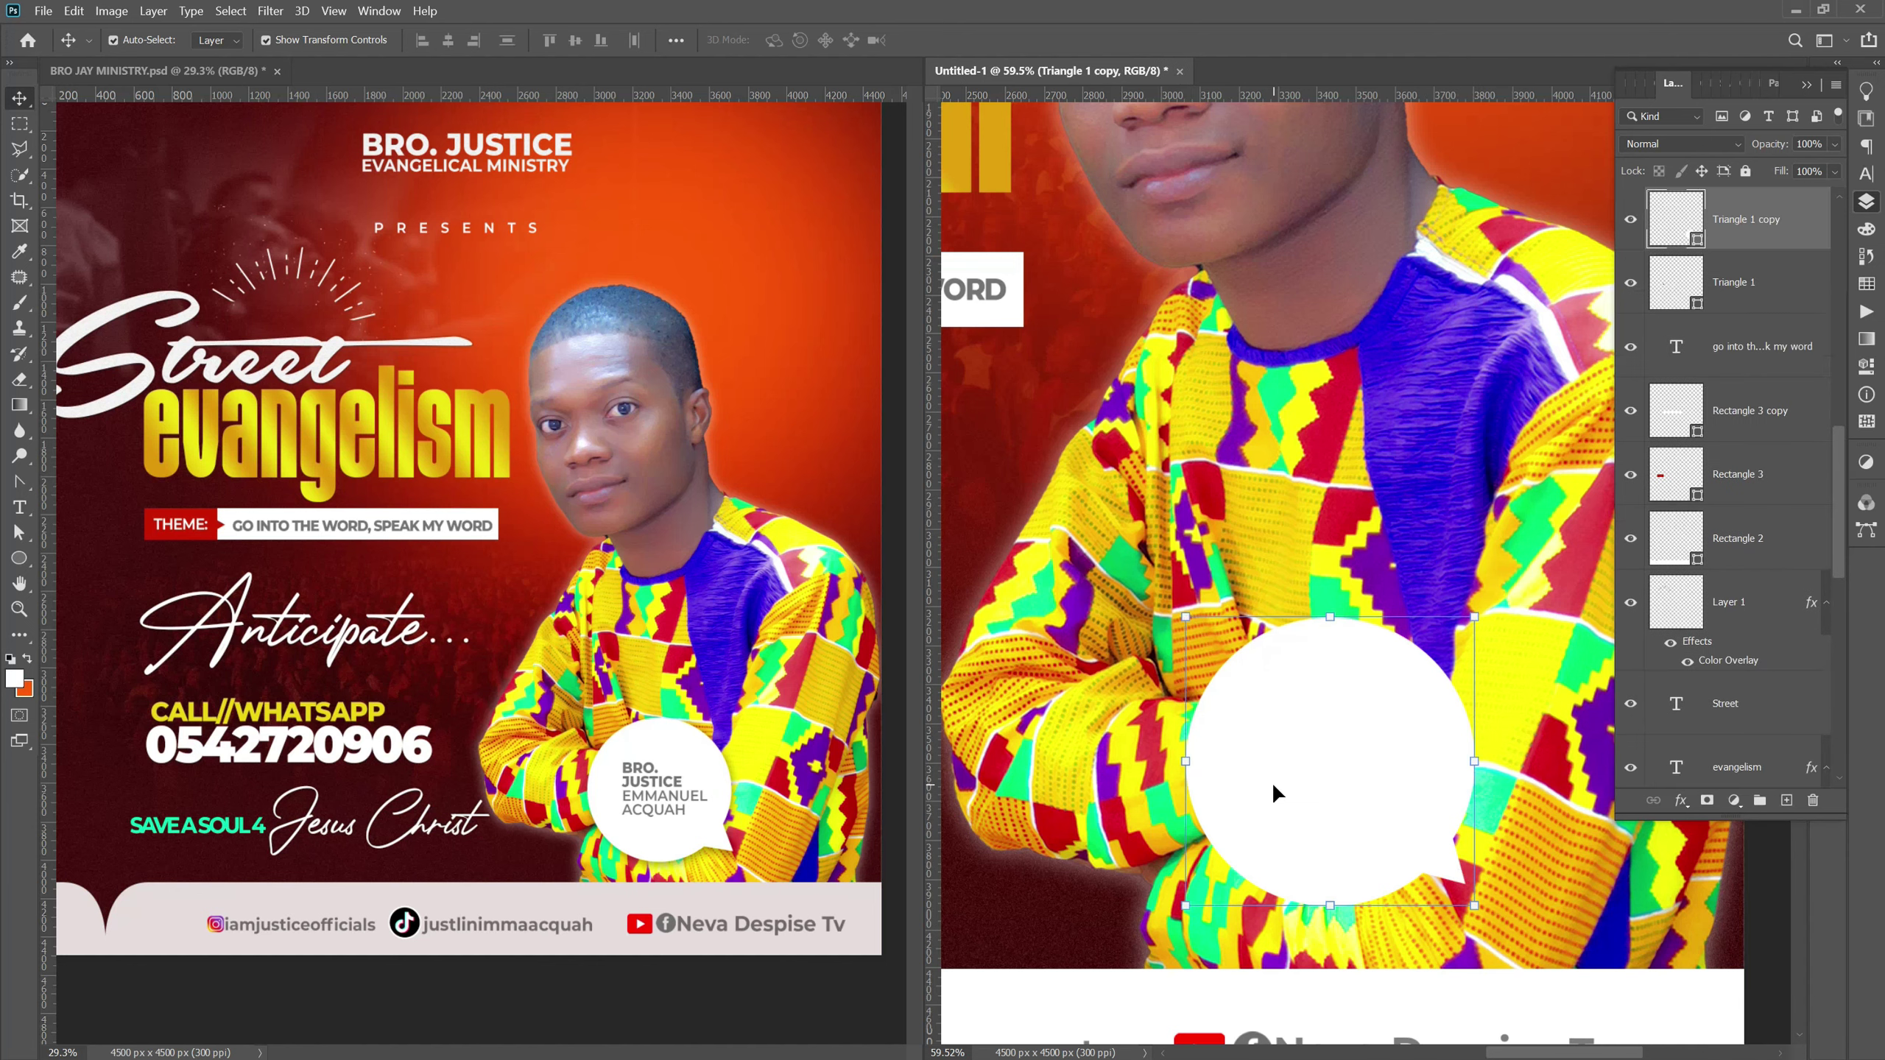
Drag the three-line name text from the reference flyer into the white speech bubble.
left_click(643, 783)
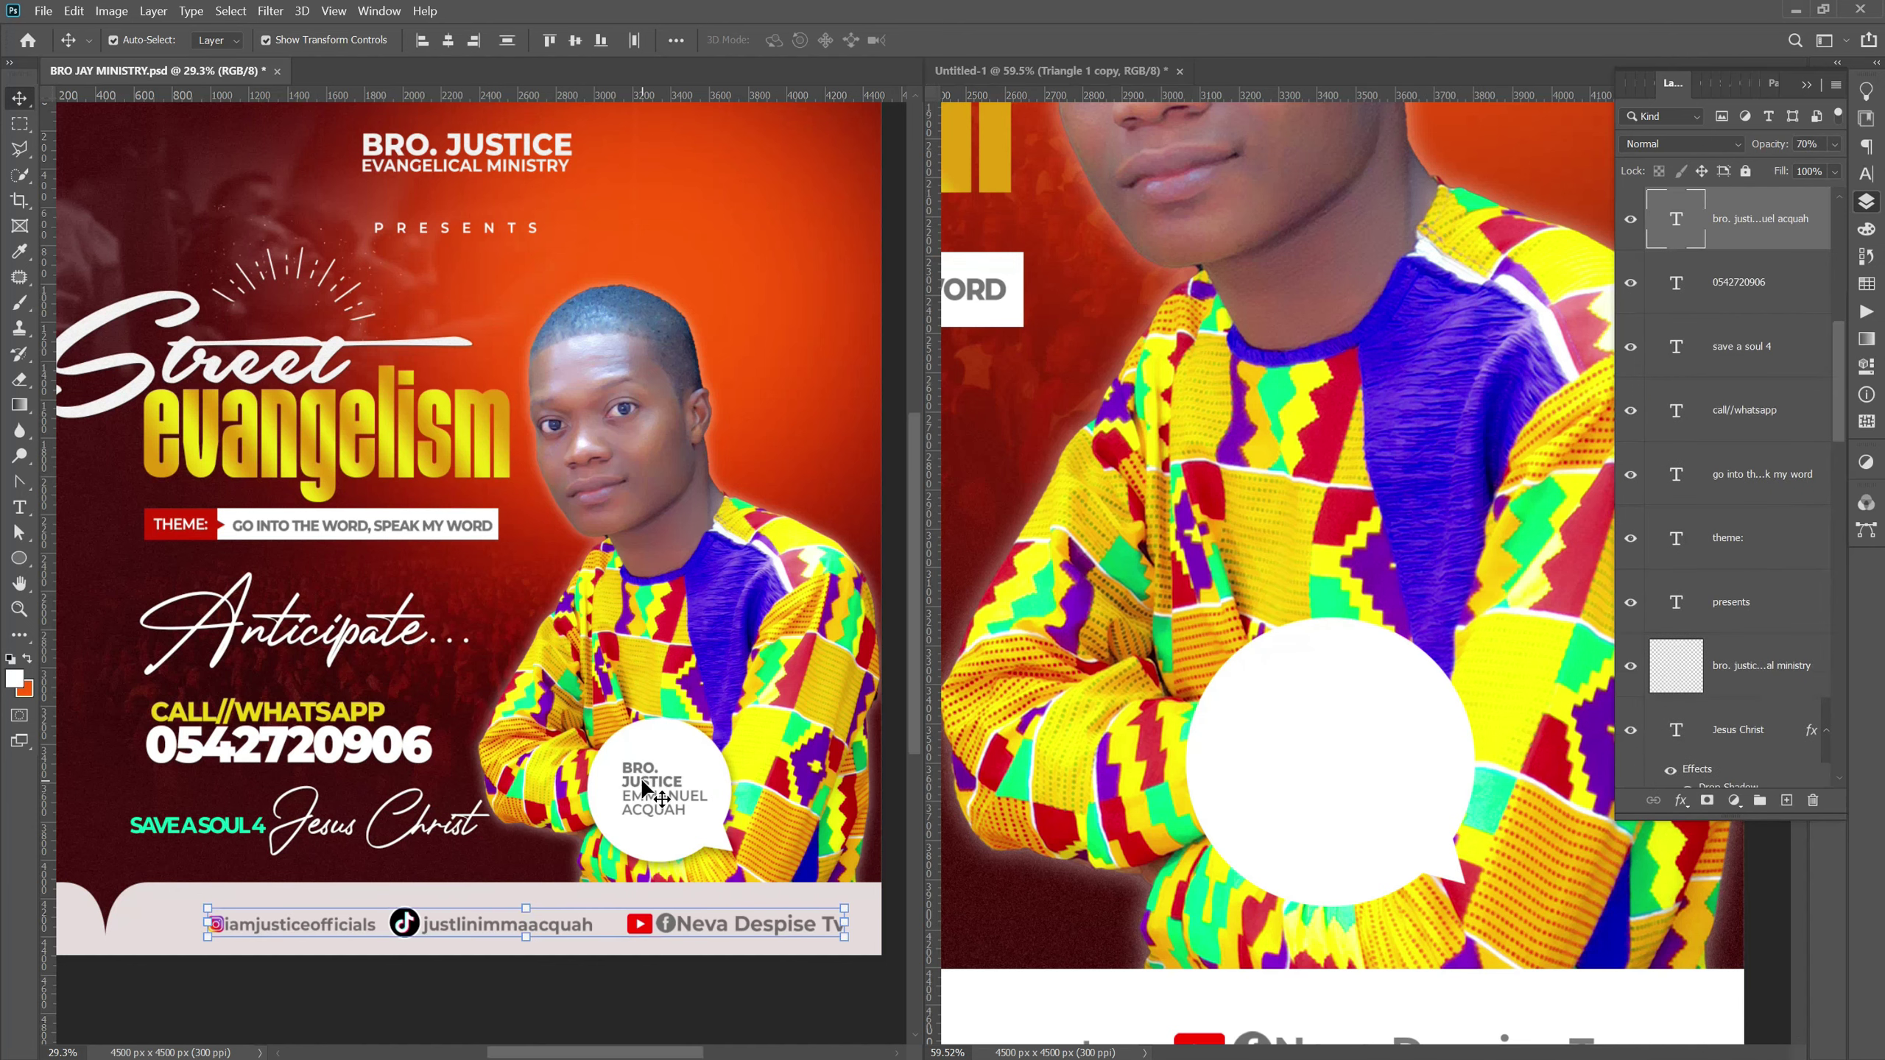
mouse_move(642, 785)
left_mouse_down()
mouse_move(1295, 776)
mouse_move(1289, 750)
left_mouse_up()
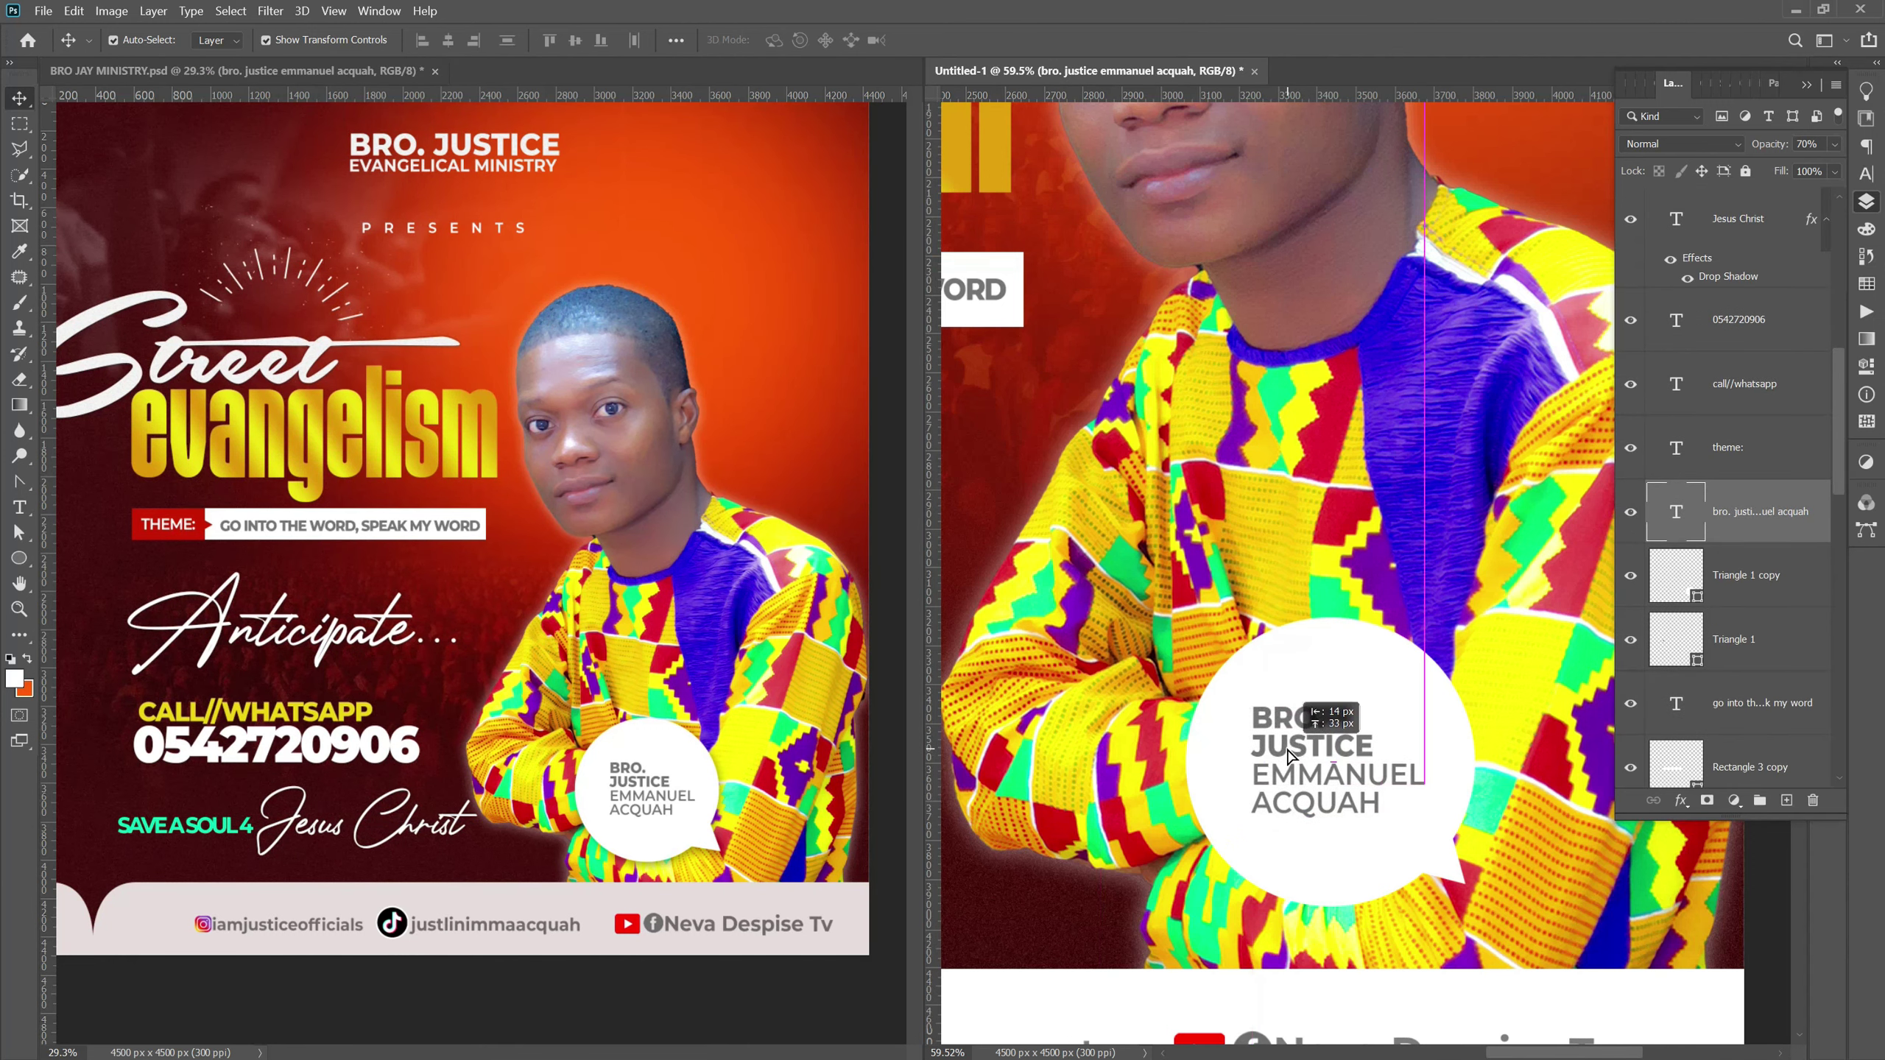
scroll(1289, 754, "down", 2)
scroll(1280, 758, "down", 2)
scroll(1271, 761, "down", 1)
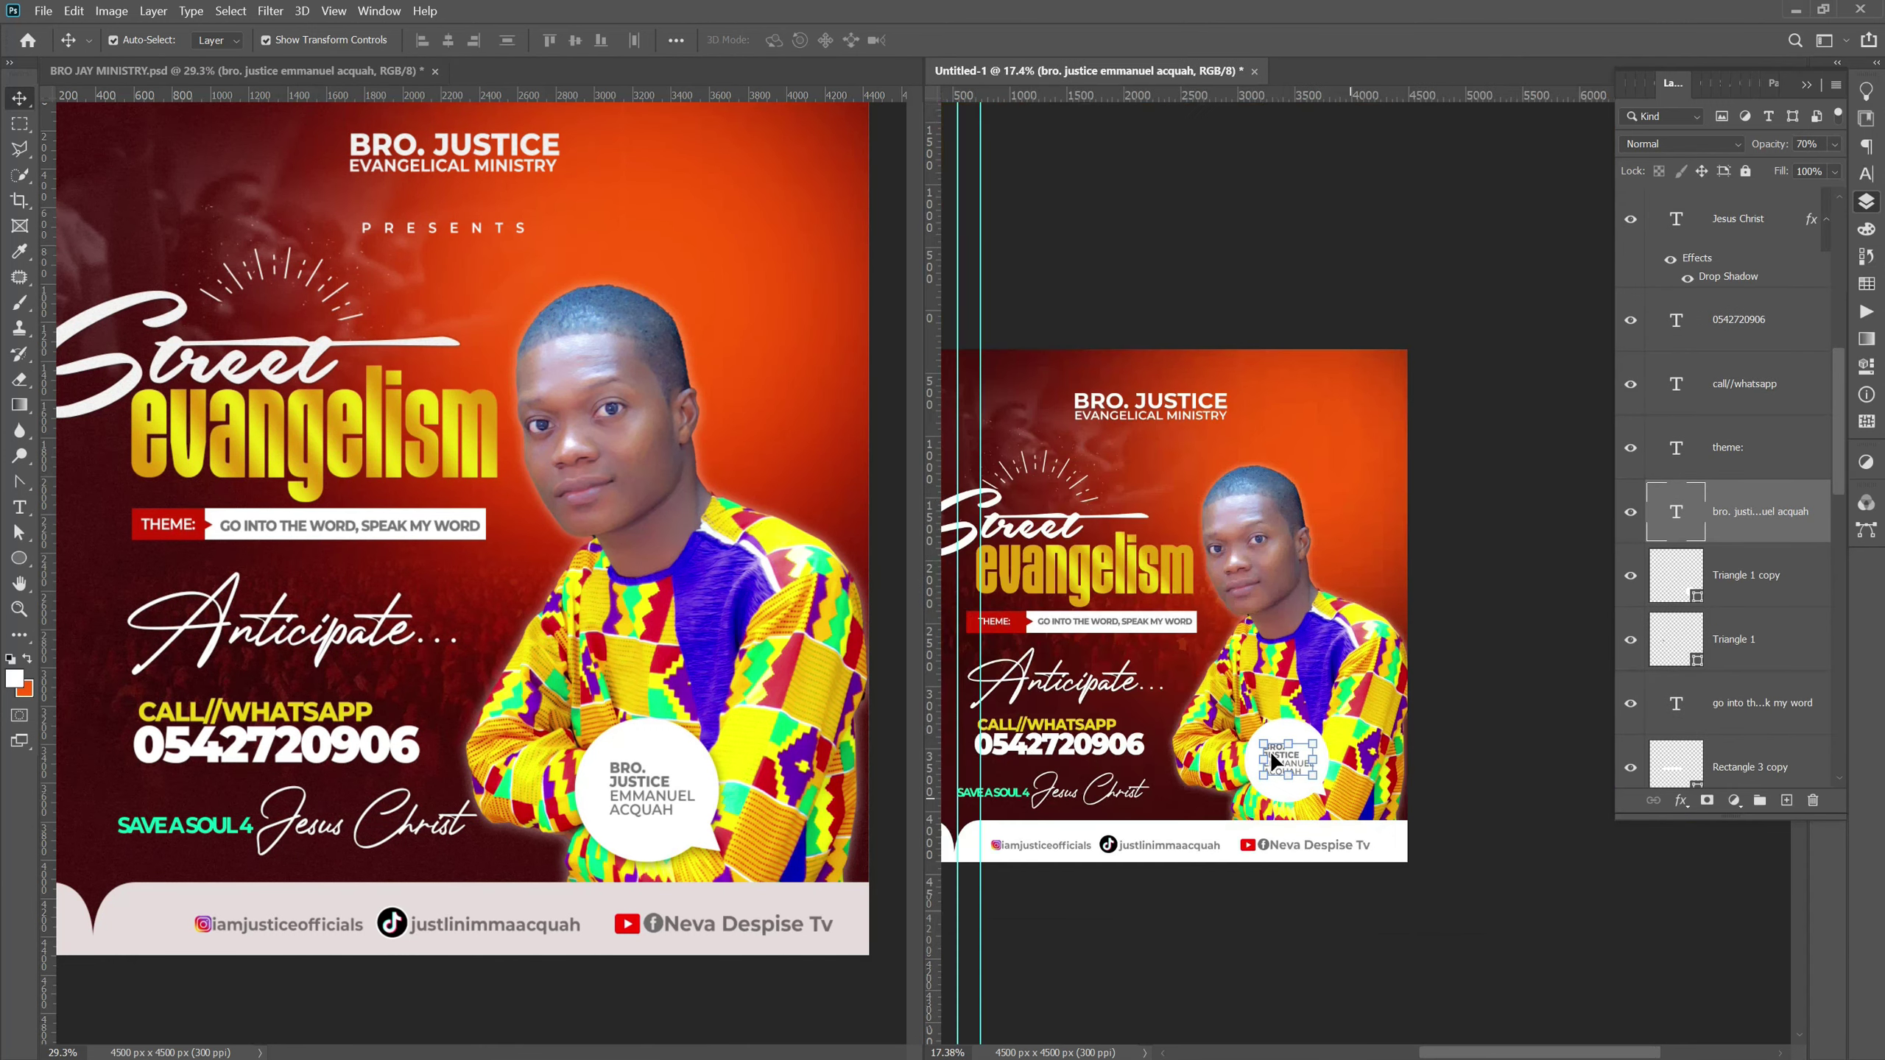
left_click(1348, 900)
Scroll back up the new flyer and select the ministry title text.
scroll(1494, 841, "down", 2)
scroll(1021, 824, "up", 1)
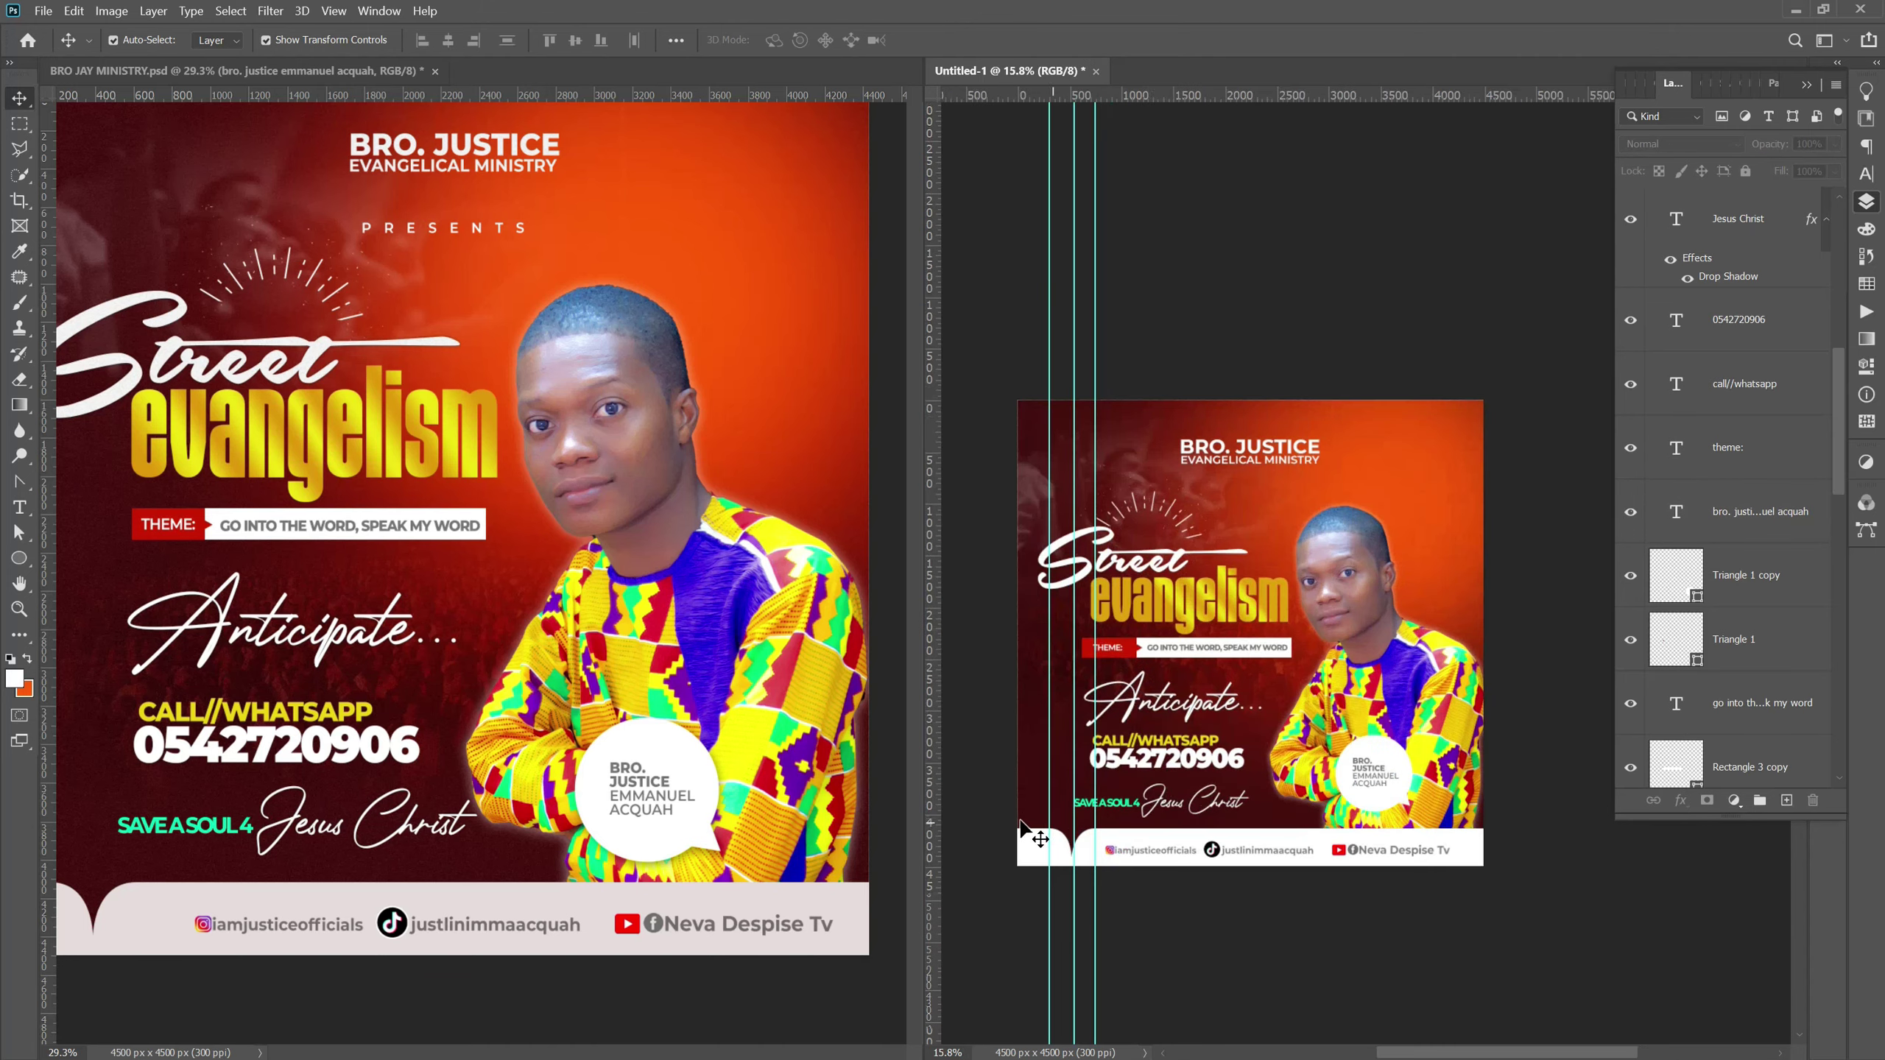
scroll(995, 813, "up", 1)
scroll(995, 813, "up", 1)
scroll(1261, 705, "up", 1)
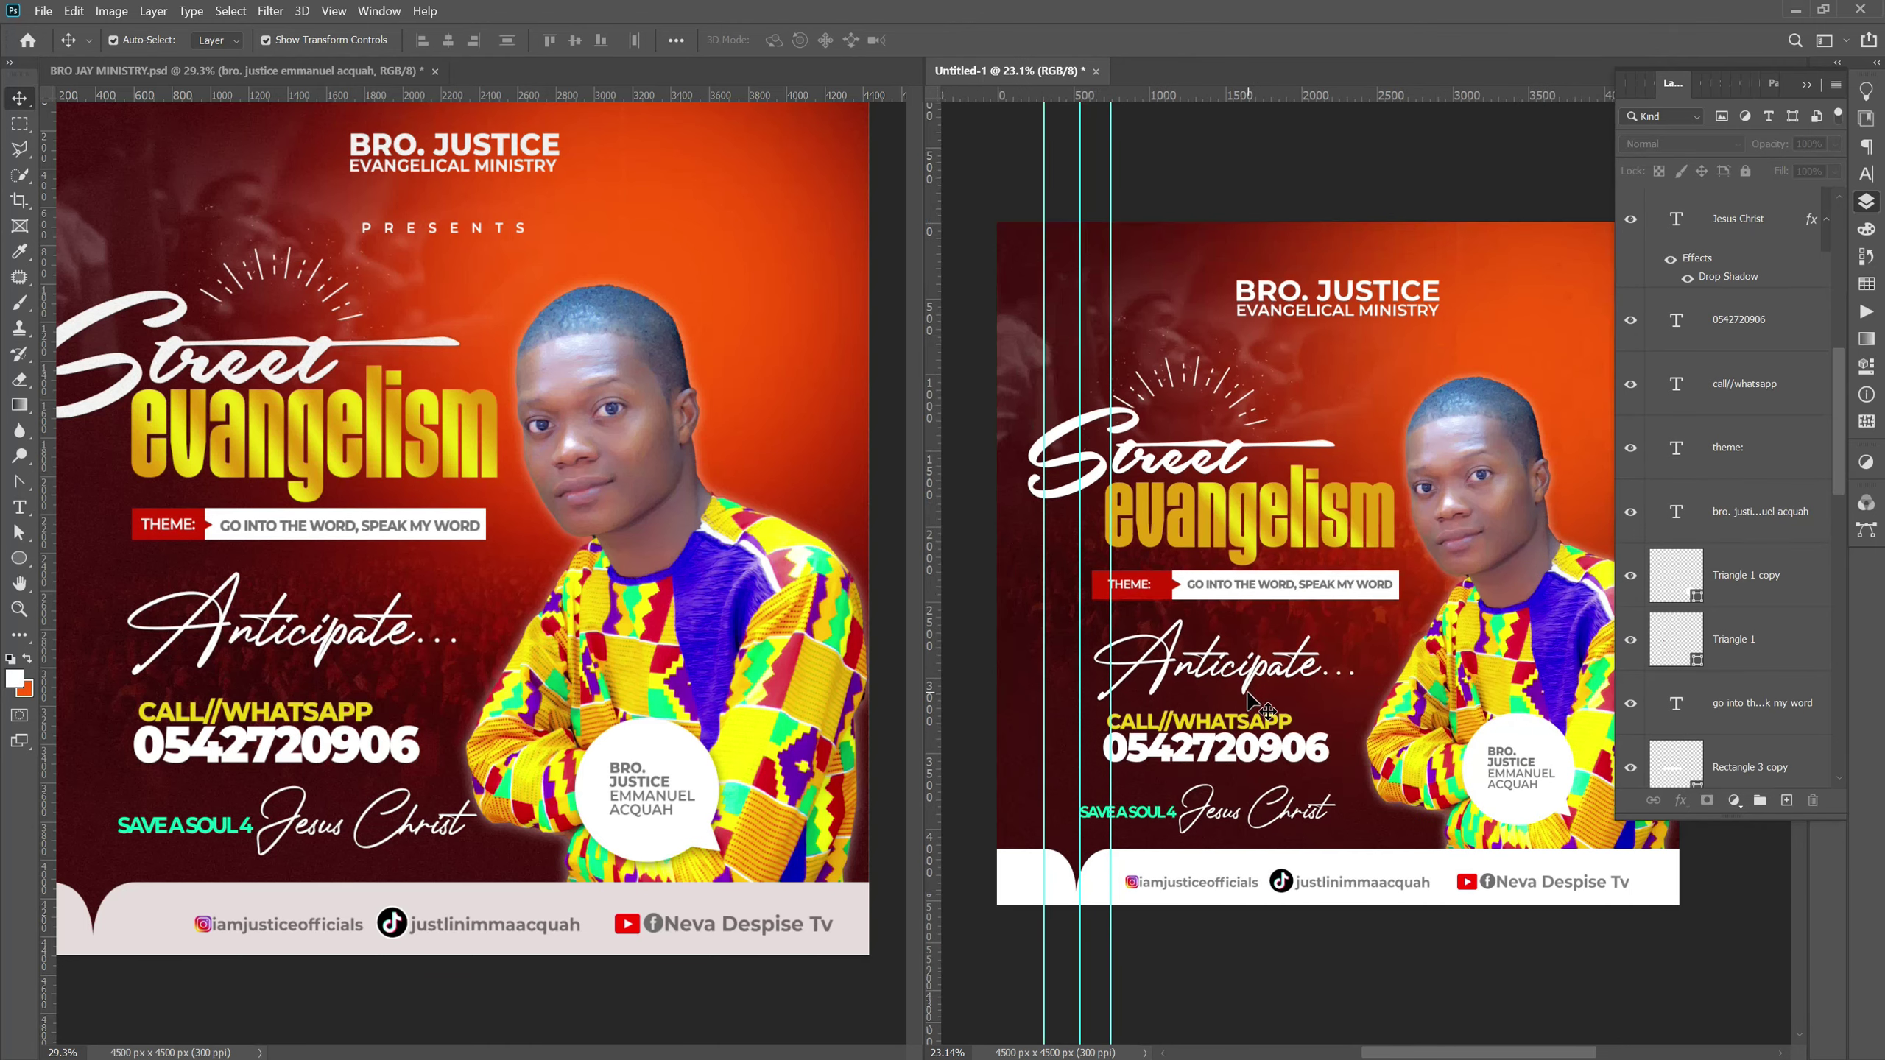
scroll(1167, 629, "down", 1)
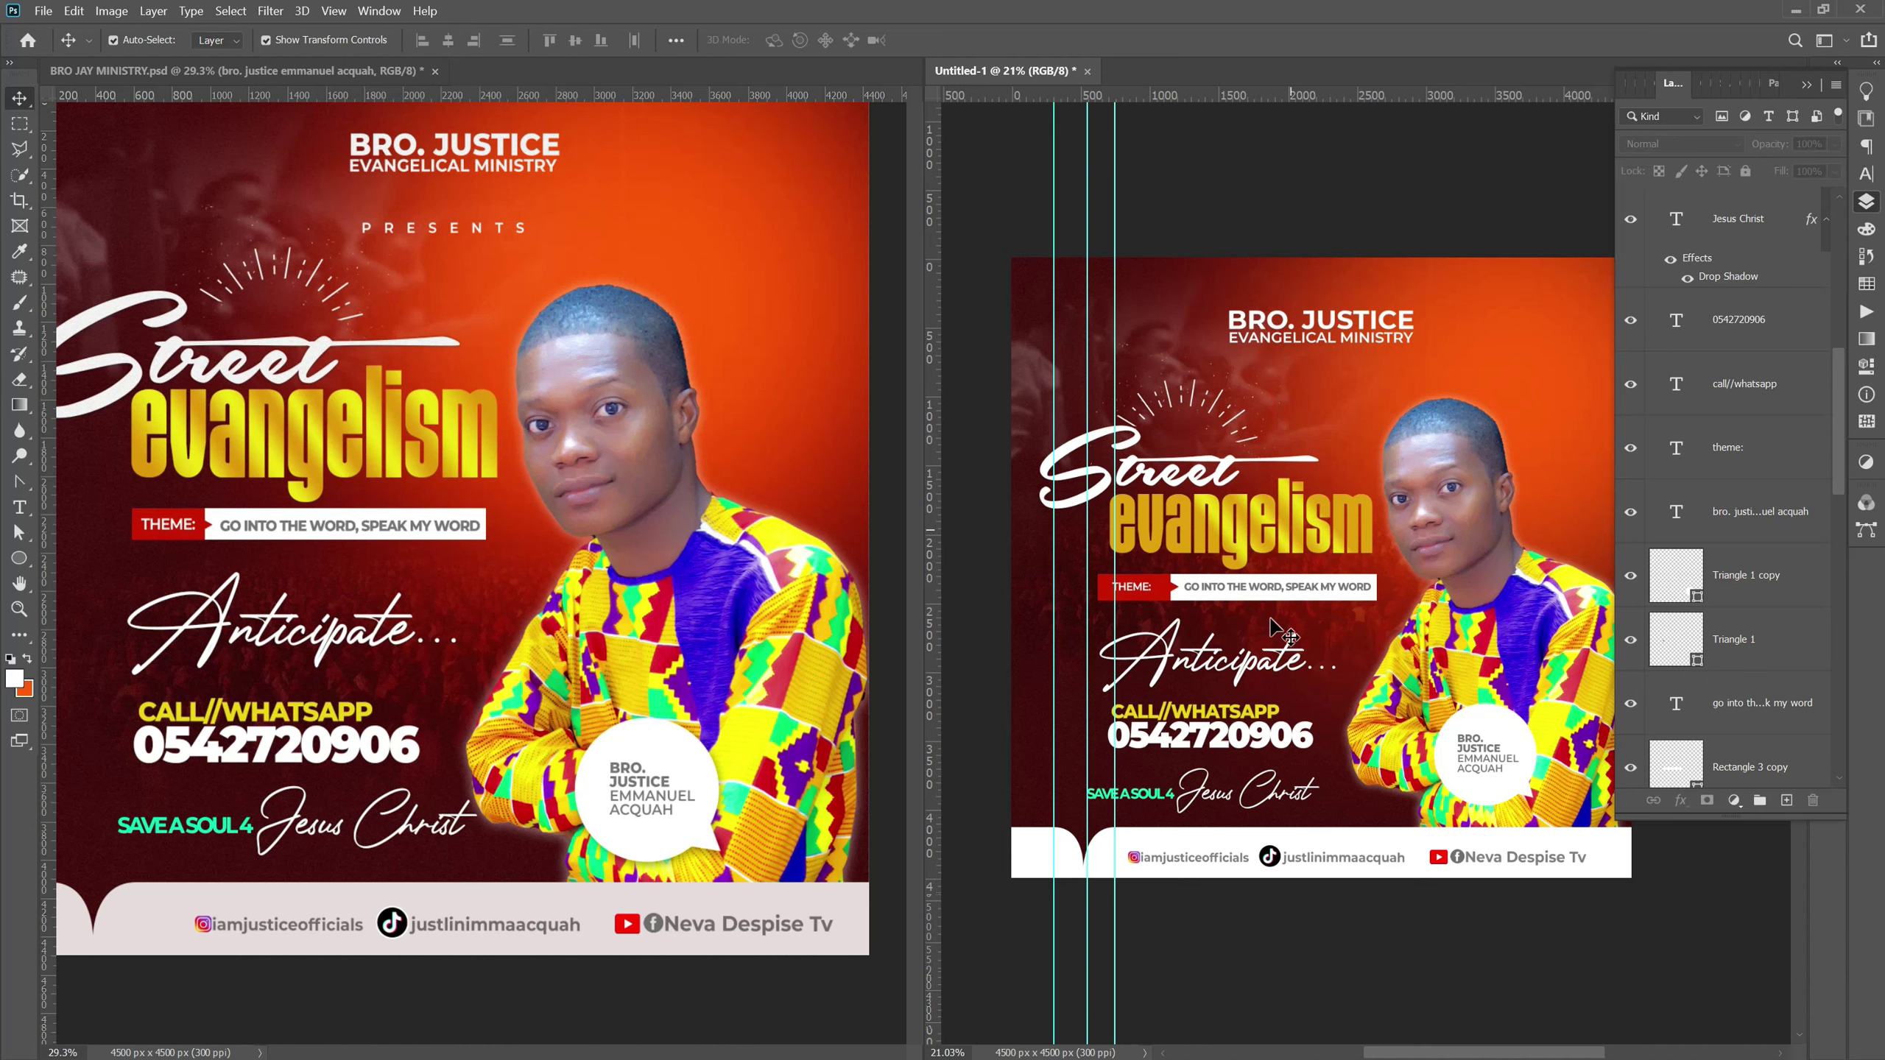
scroll(1381, 342, "up", 1)
scroll(1381, 341, "up", 1)
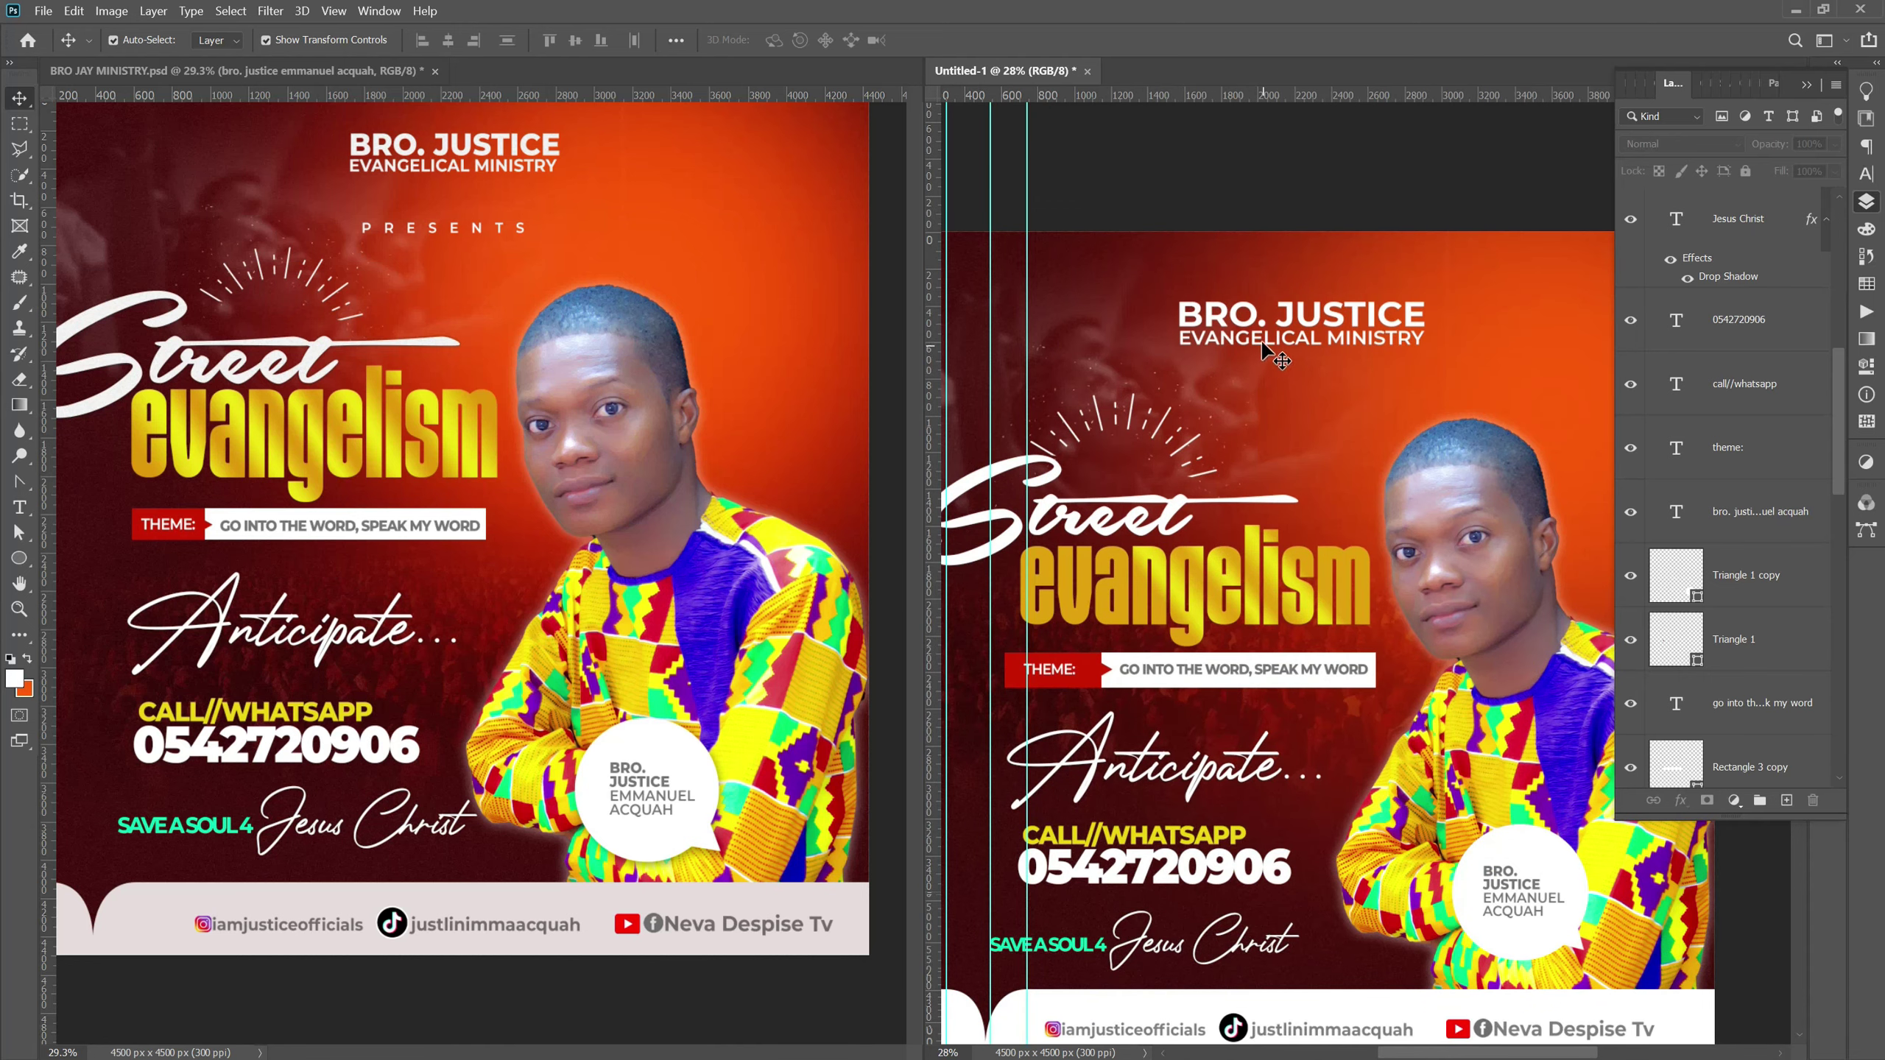
left_click(1261, 349)
Duplicate the ministry title below itself and replace the copy's text with PRESENTS.
left_click_drag(1259, 345, 1259, 427, "alt")
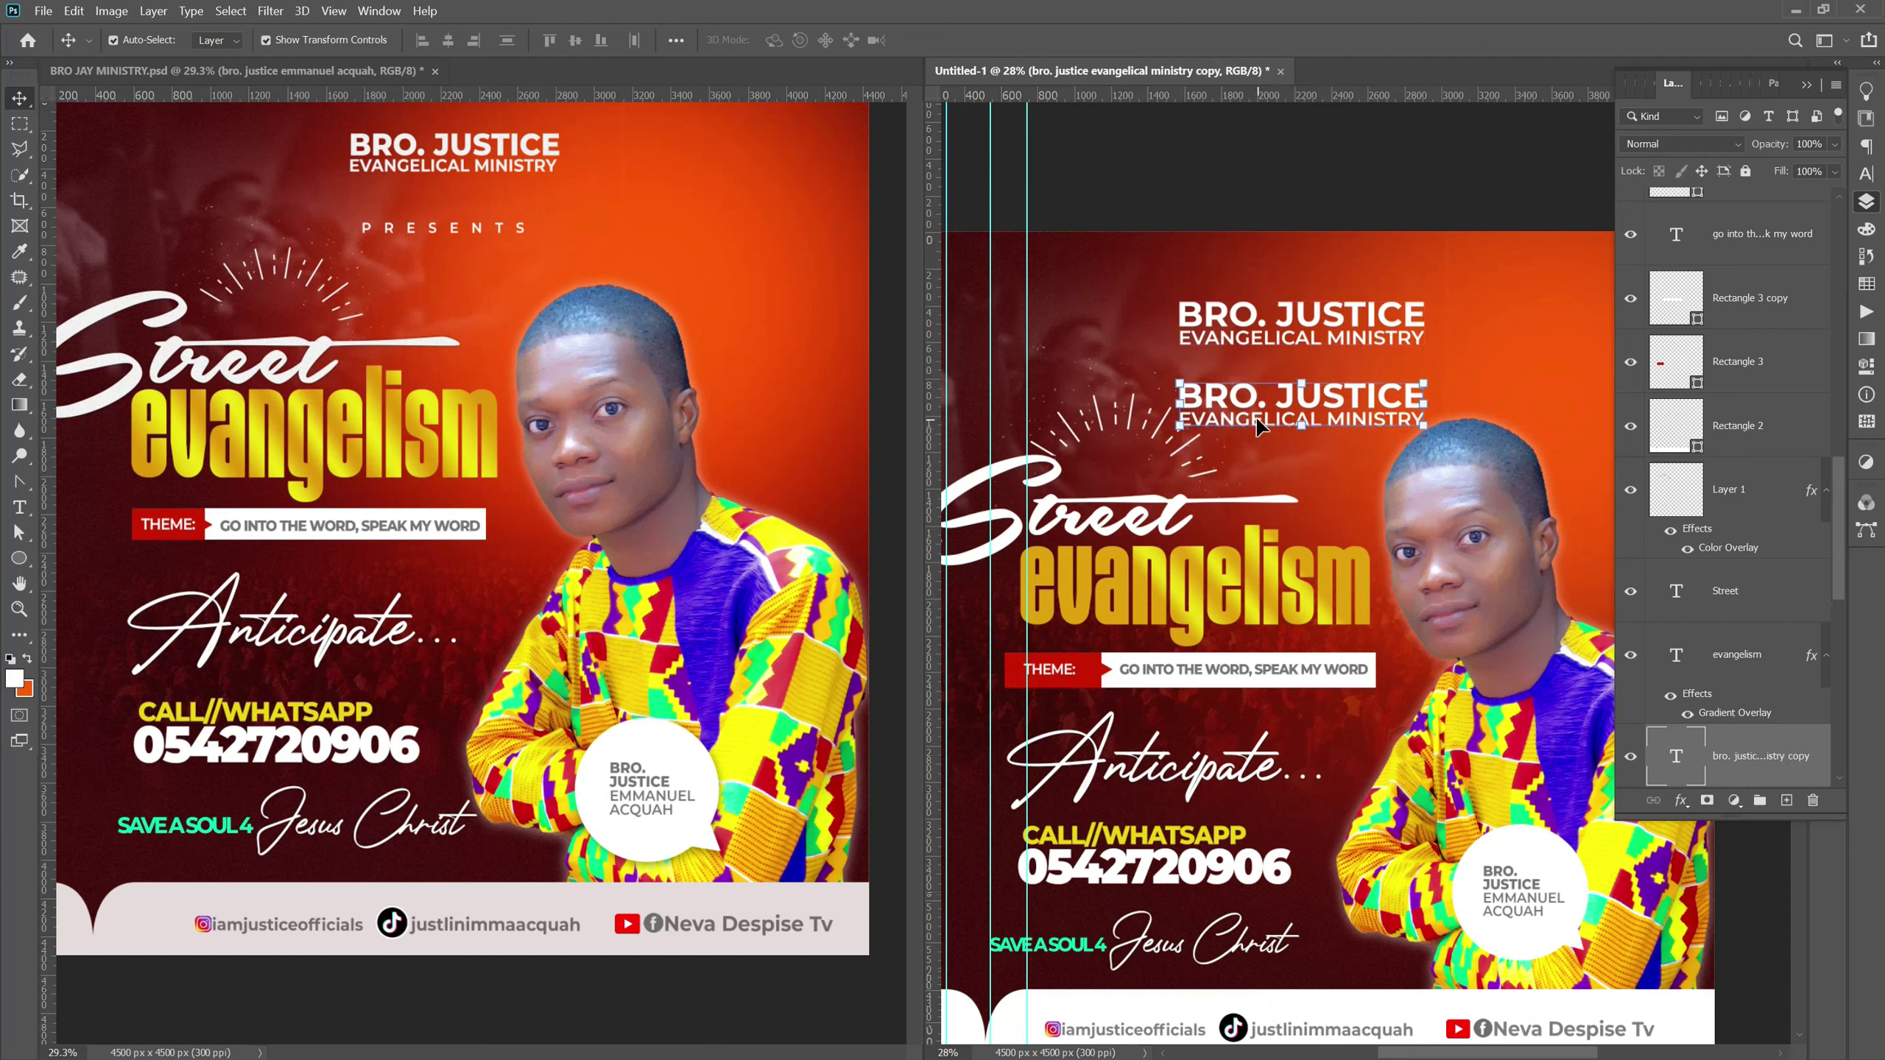
double_click(1259, 427)
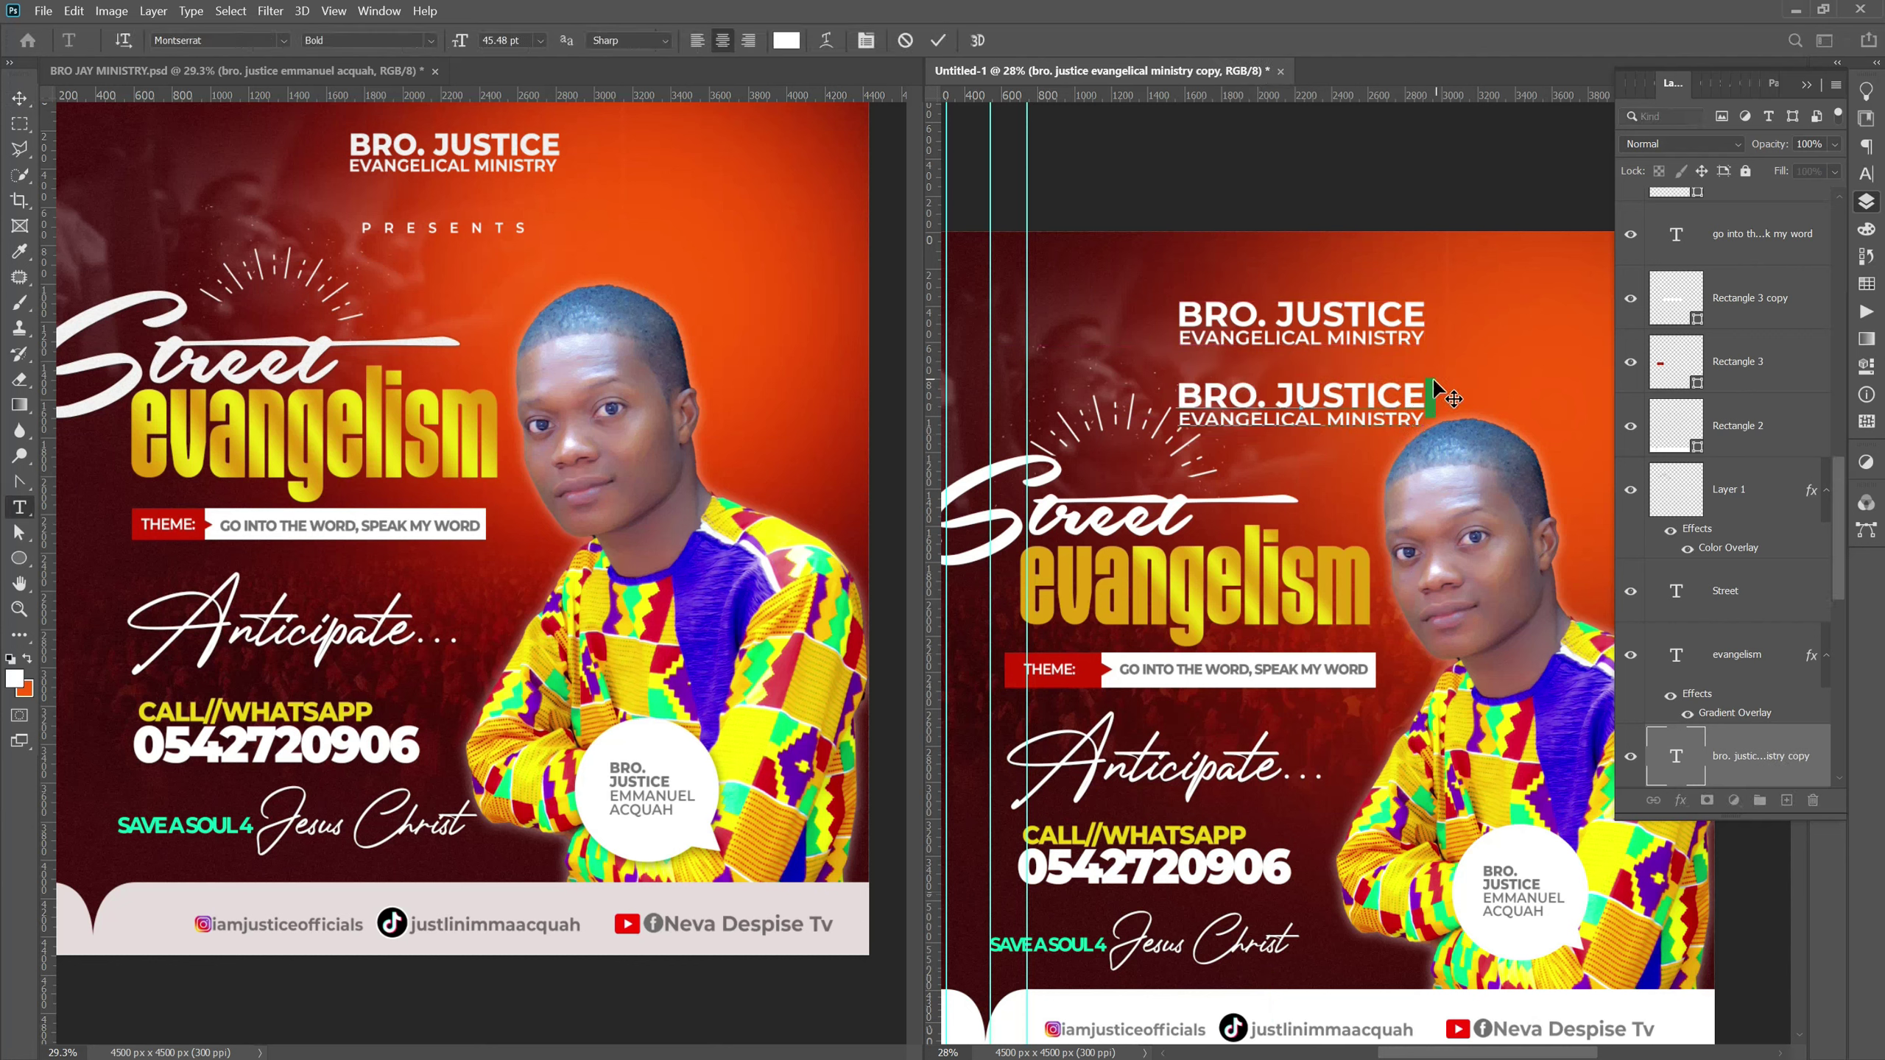
left_click_drag(1428, 389, 1058, 385)
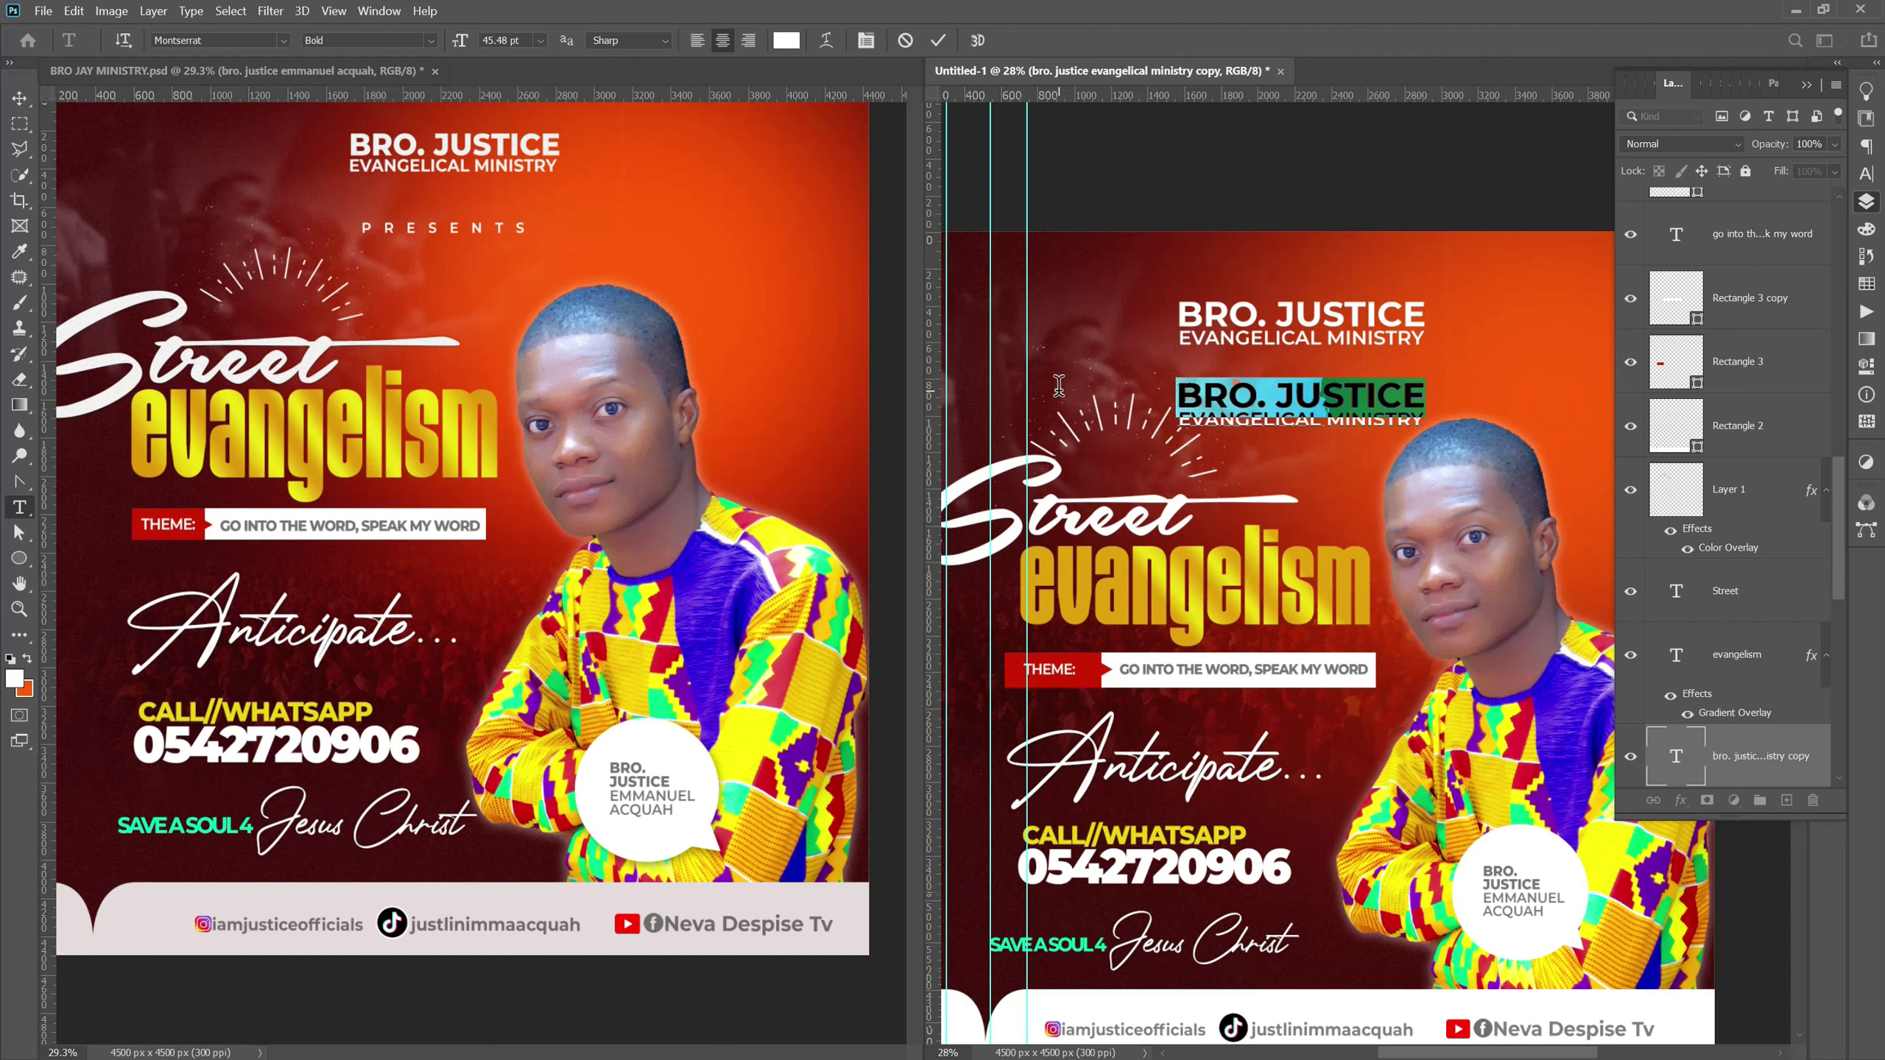
key("BackSpace")
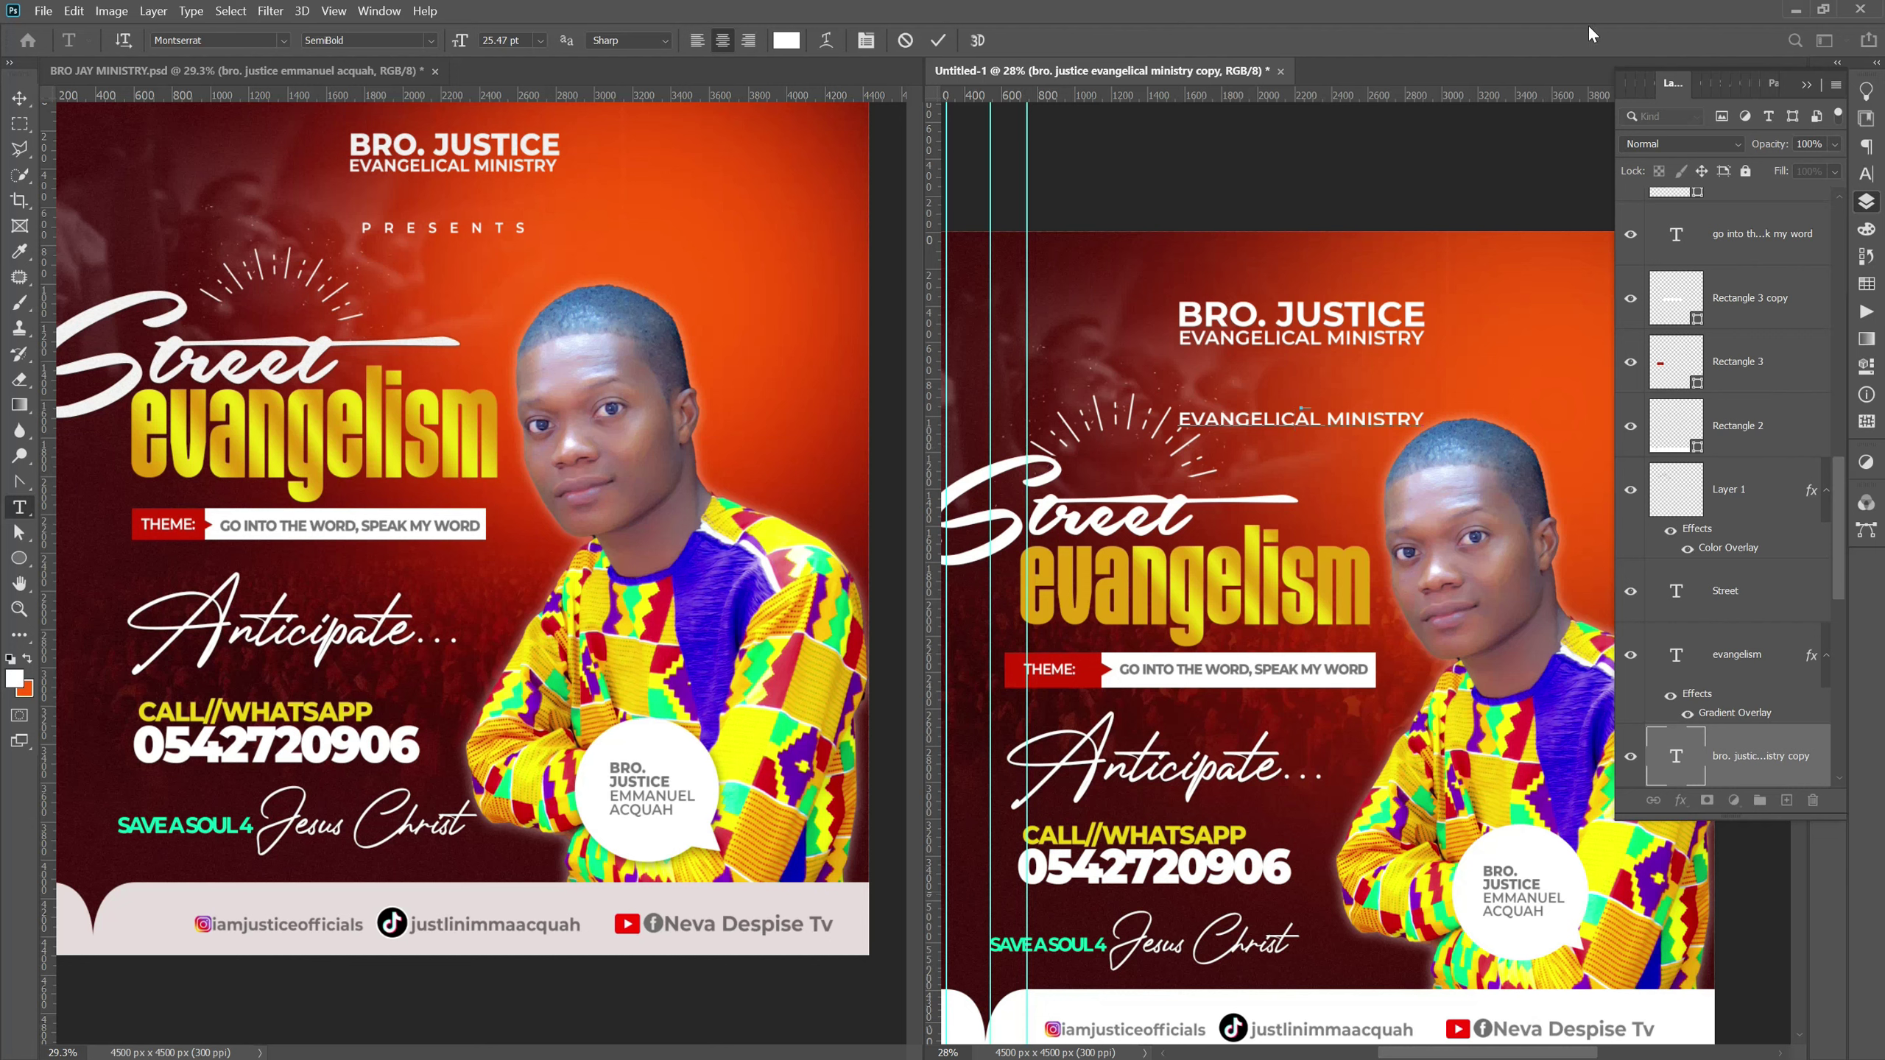
left_click(1171, 410)
key("BackSpace")
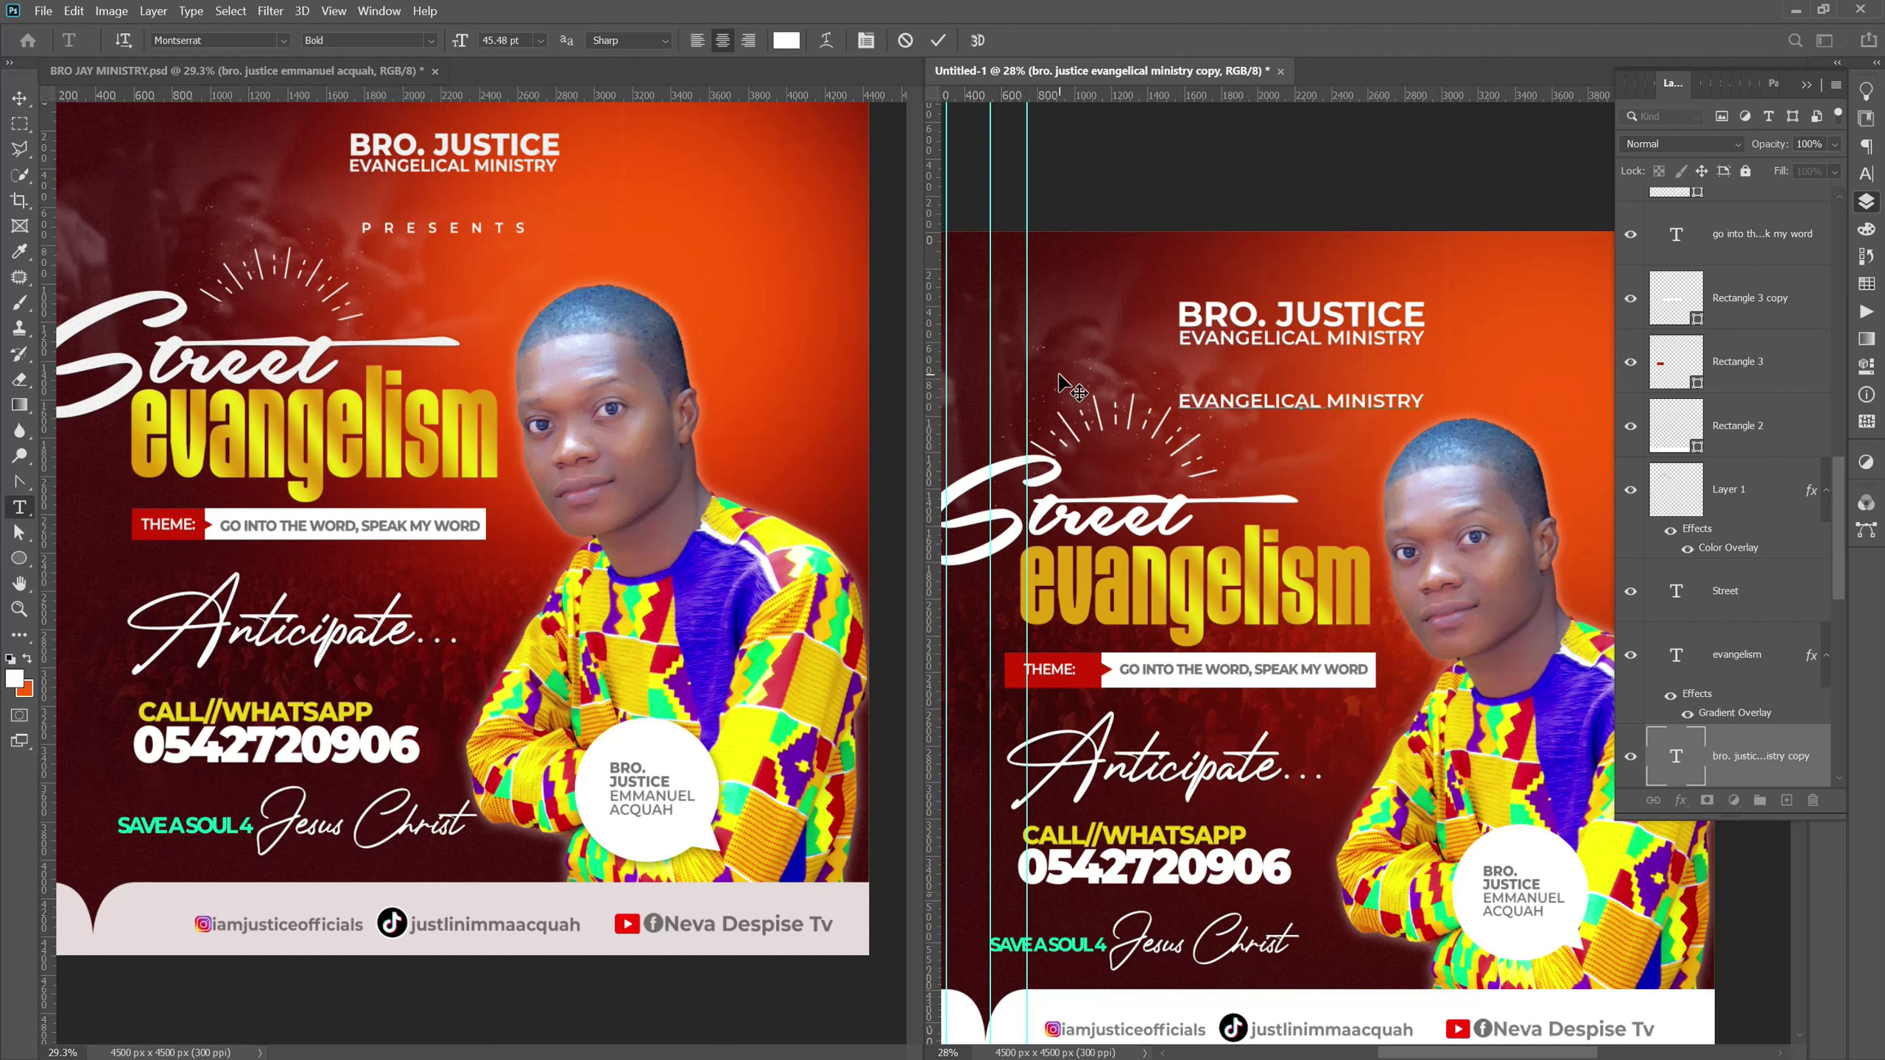
key("ctrl+a")
type("PRESENTS")
scroll(1068, 382, "up", 2, "alt")
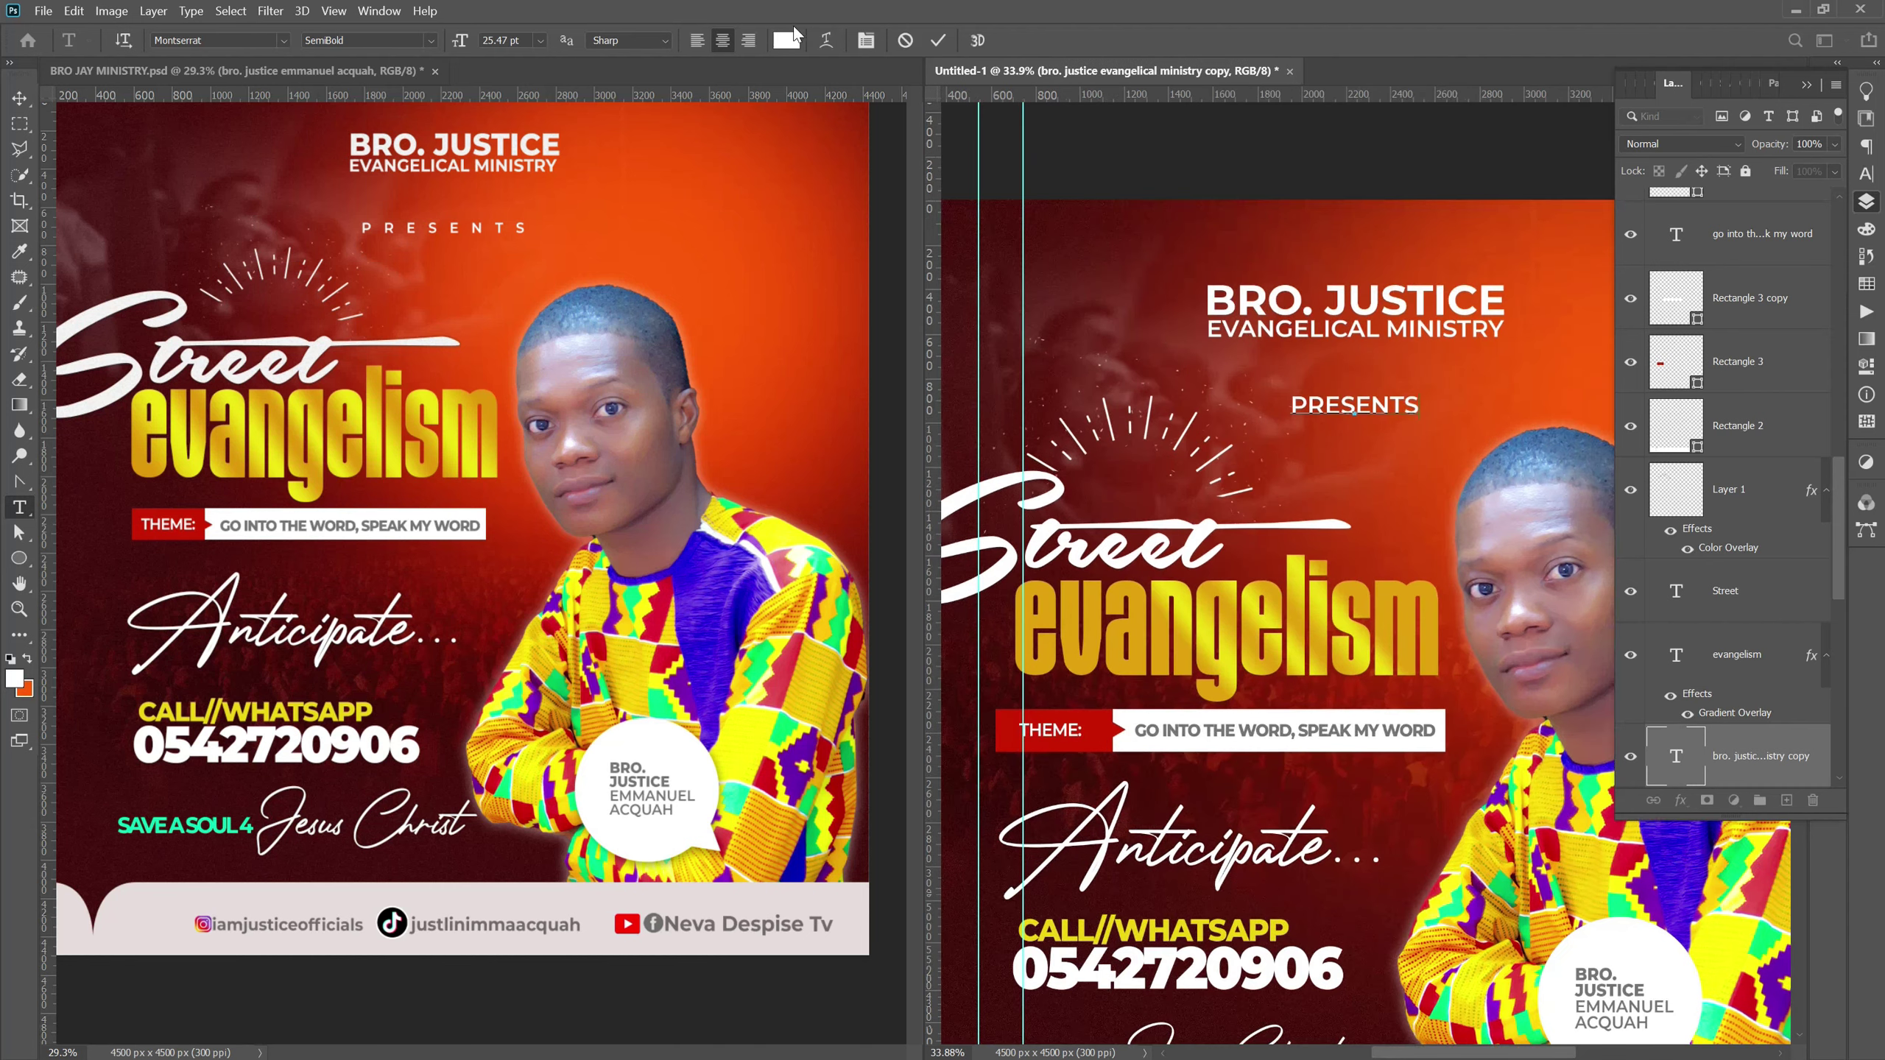
Shrink PRESENTS to about 57% and move it just under the ministry title.
left_click(938, 45)
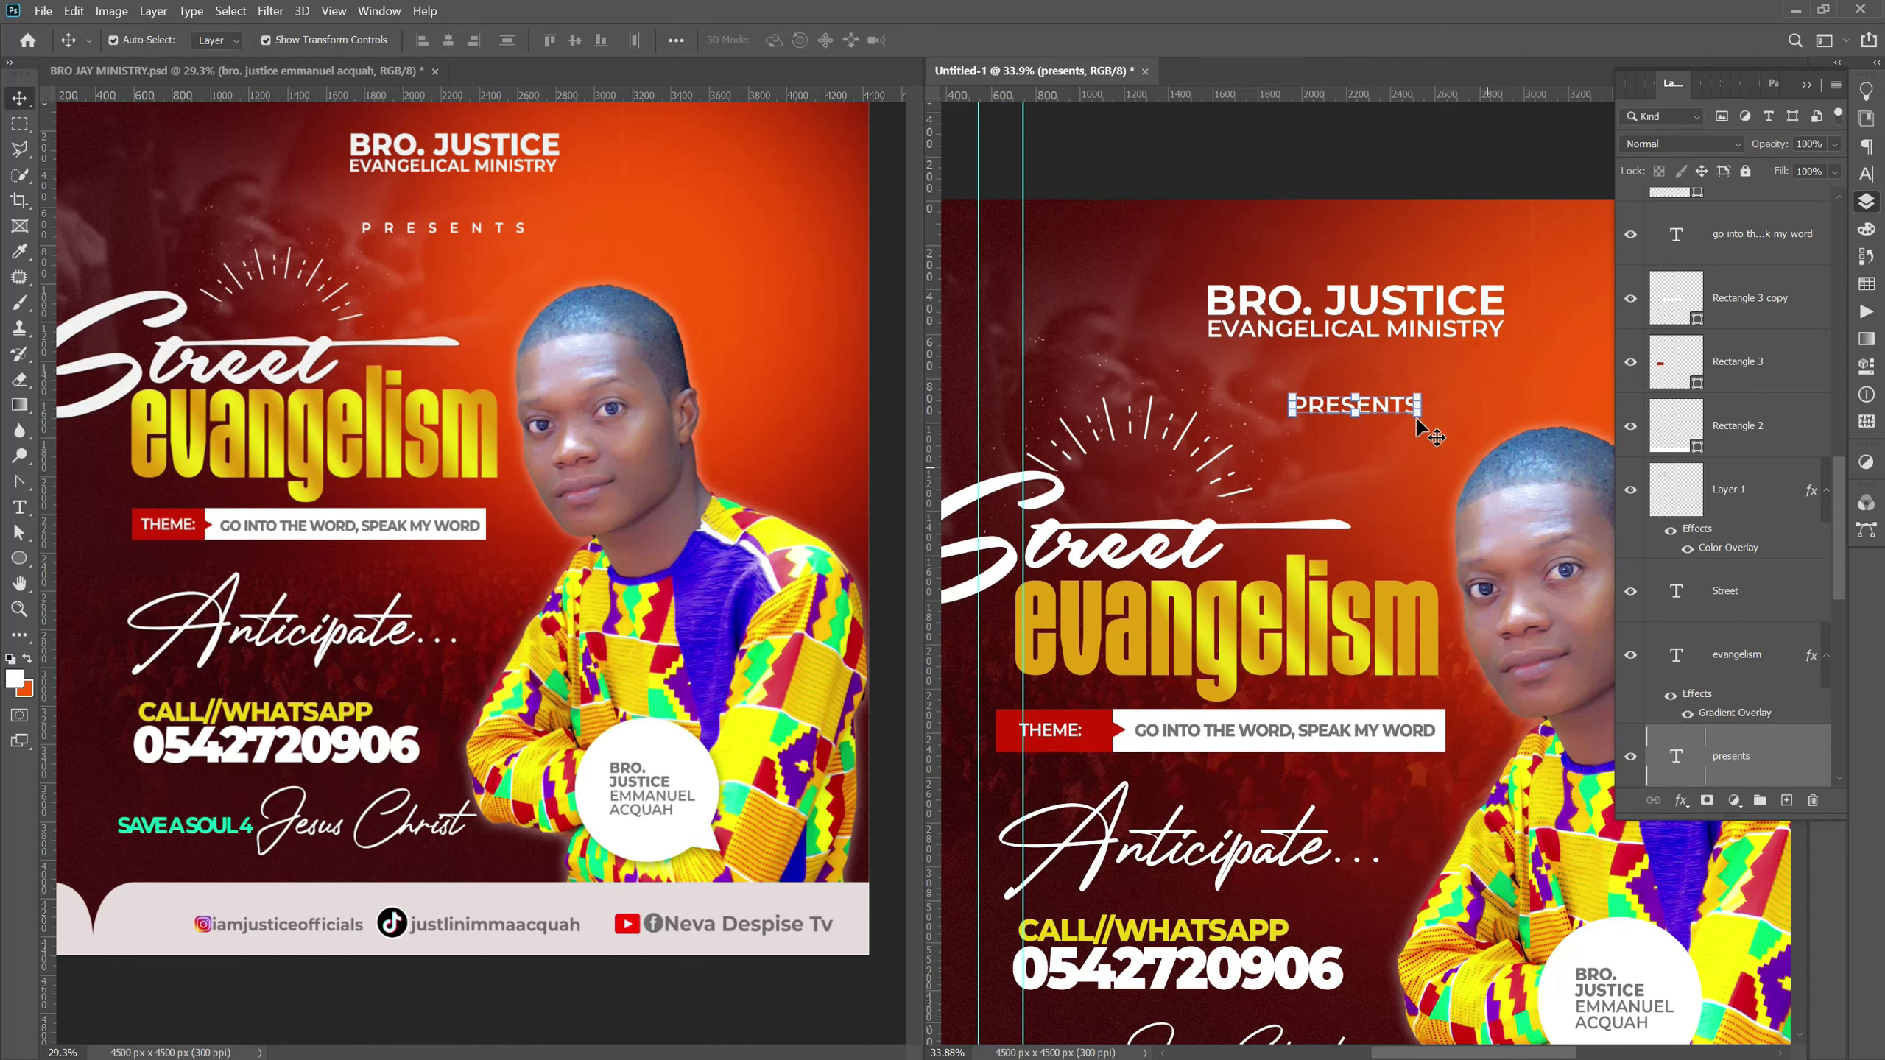
key("ctrl+t")
left_click_drag(1418, 417, 1396, 421)
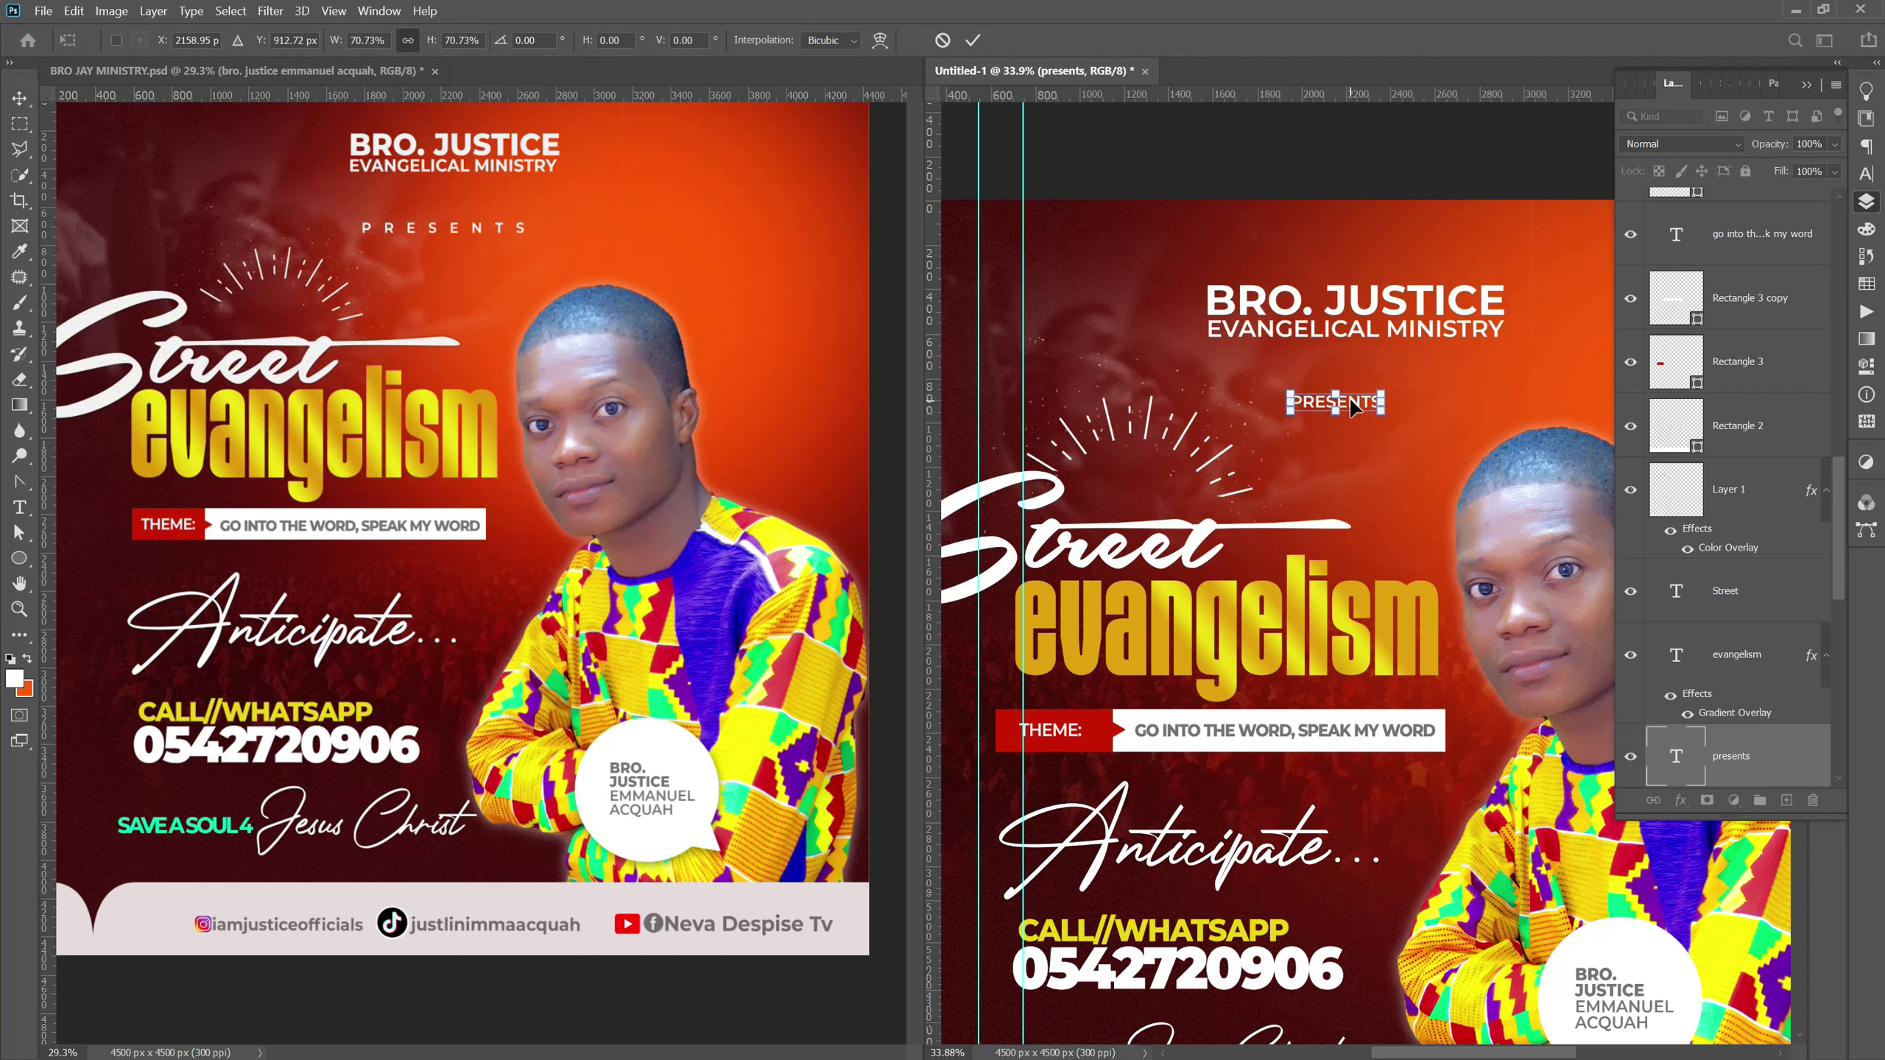
key("Return")
left_click_drag(1352, 407, 1348, 390)
Widen PRESENTS letter tracking to 660 and fit the whole flyer on screen.
left_click(1865, 175)
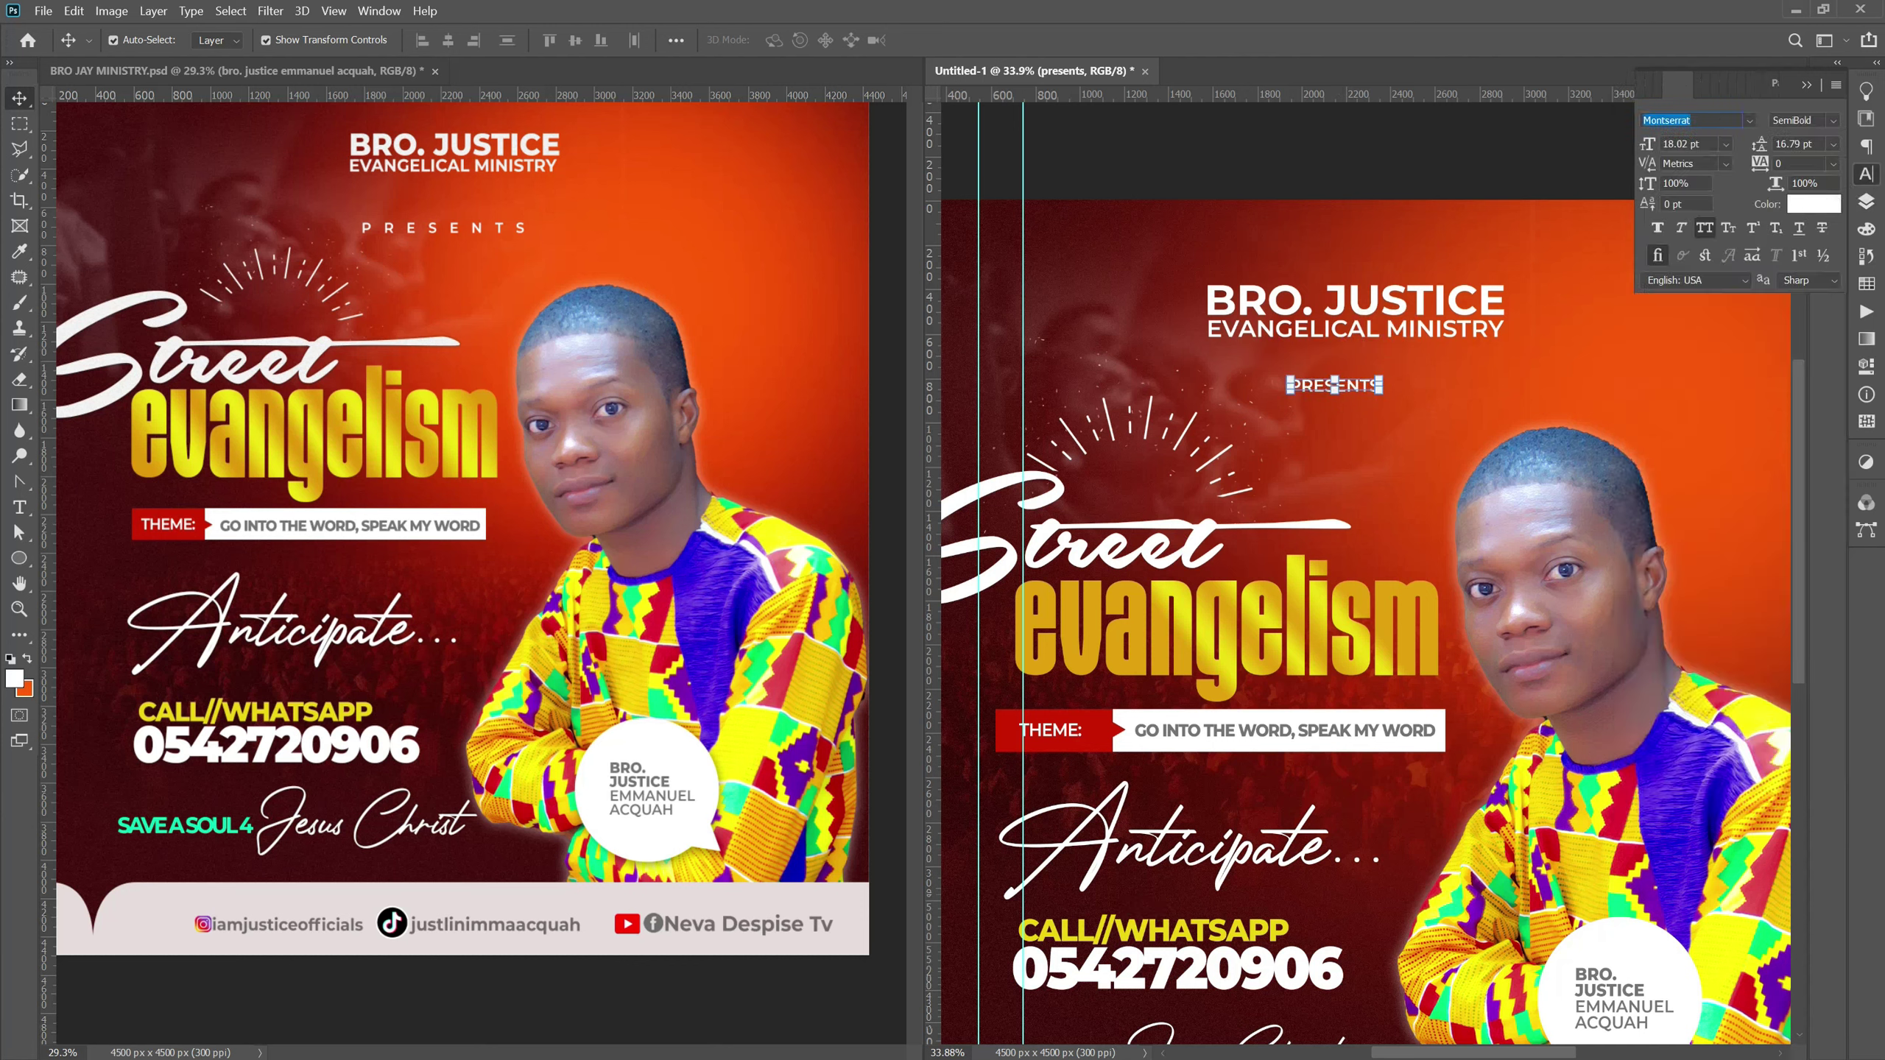
left_click_drag(1762, 172, 1785, 167)
left_click(1355, 223)
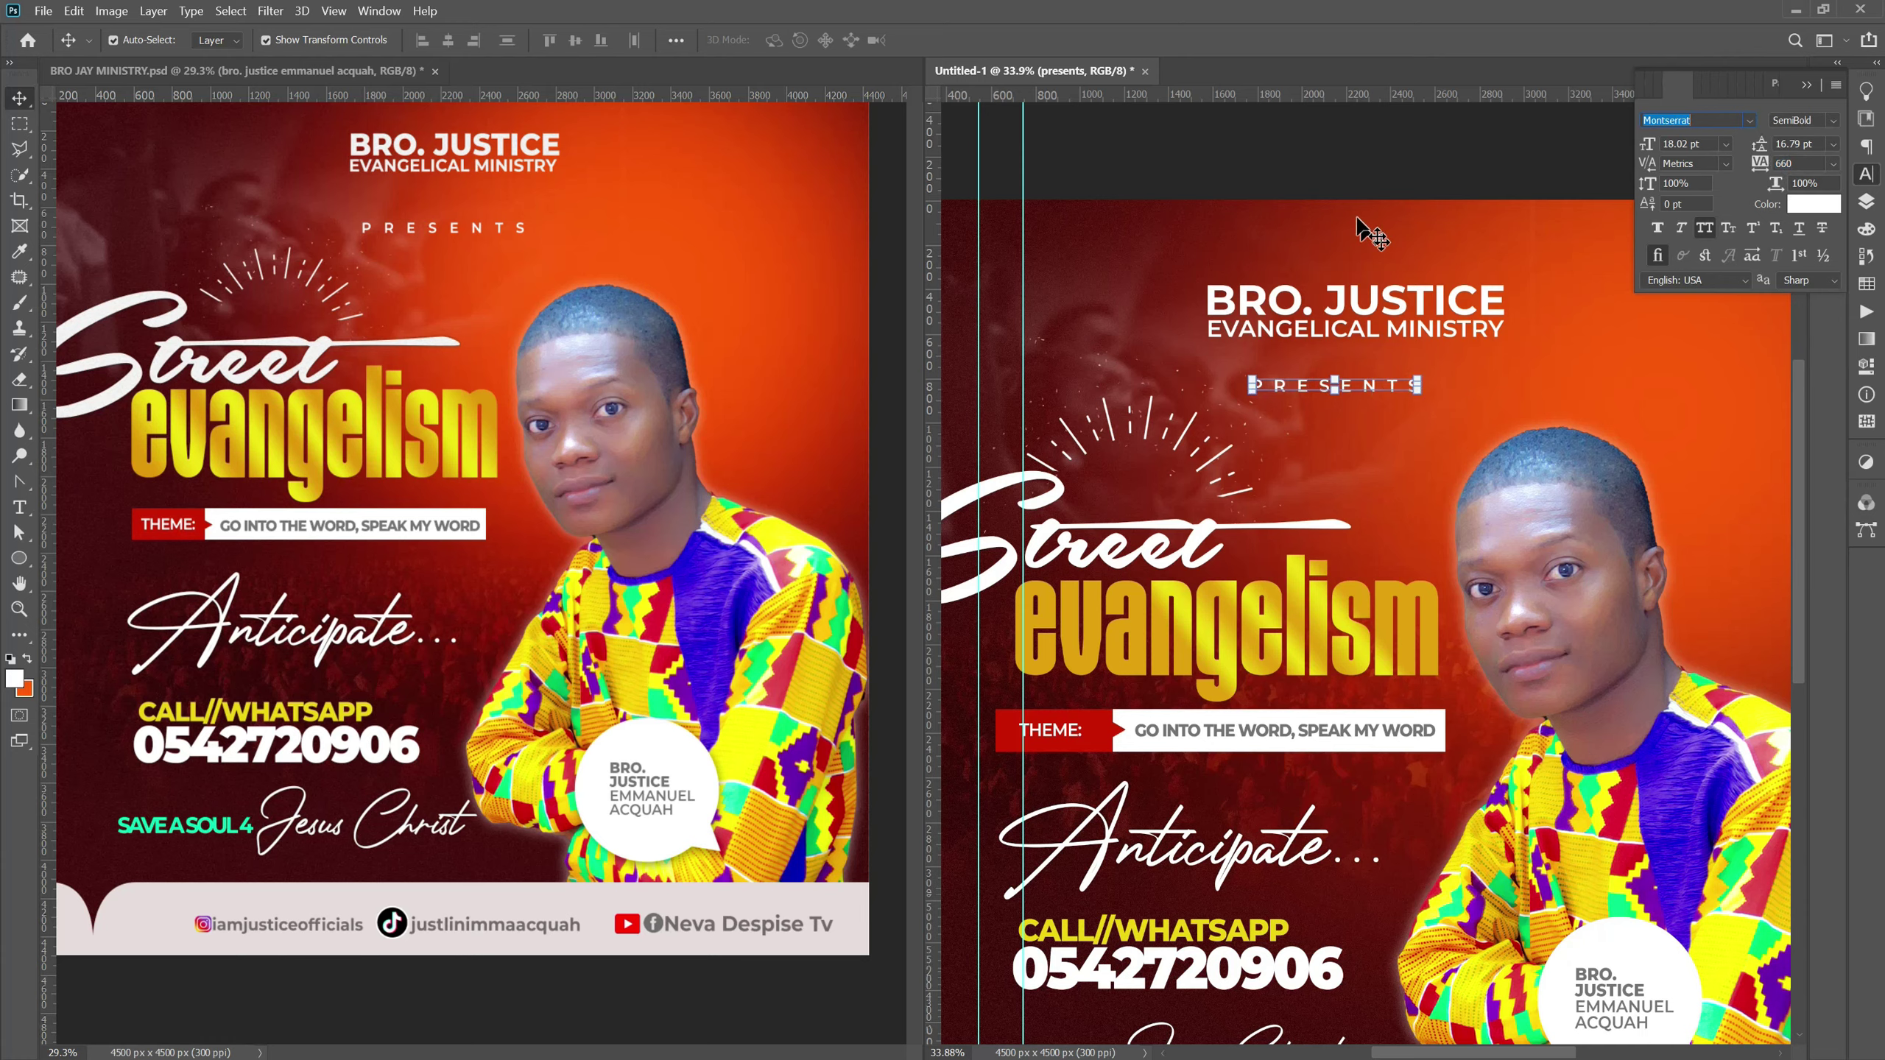
key("ctrl+0")
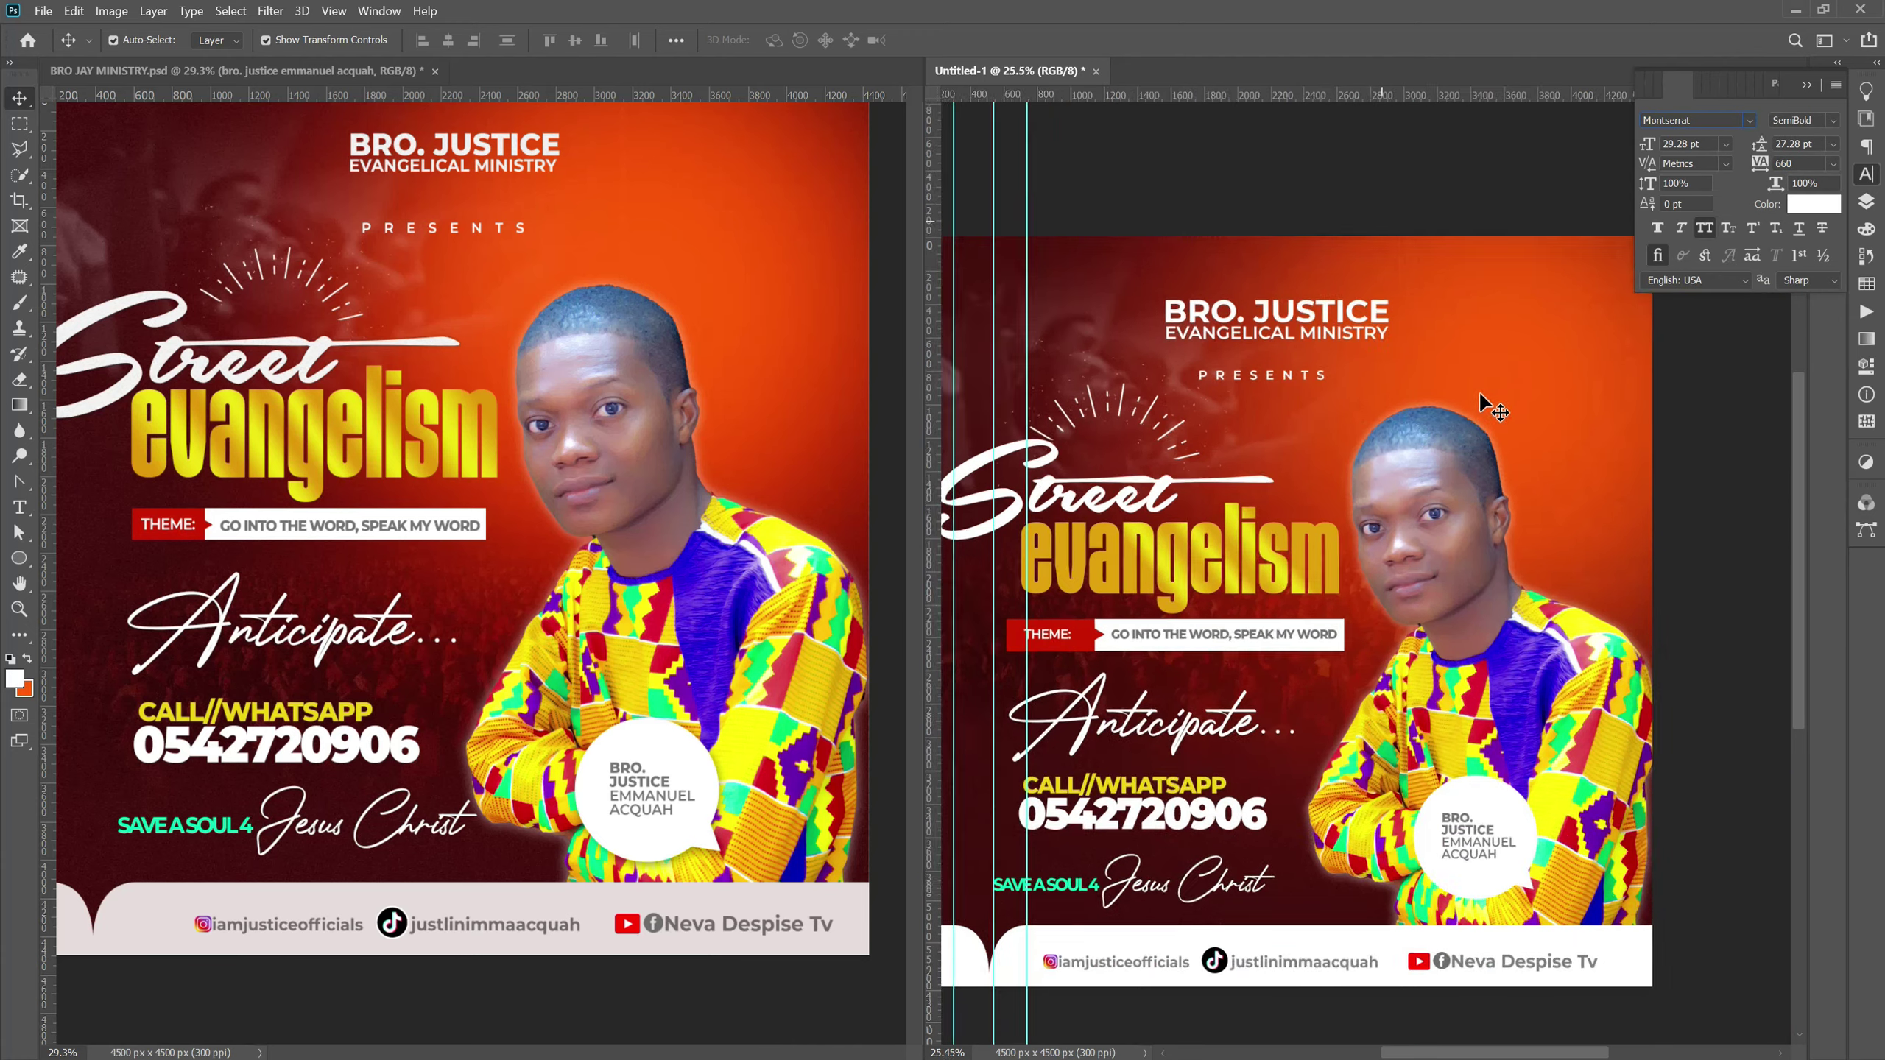
scroll(1488, 401, "down", 1)
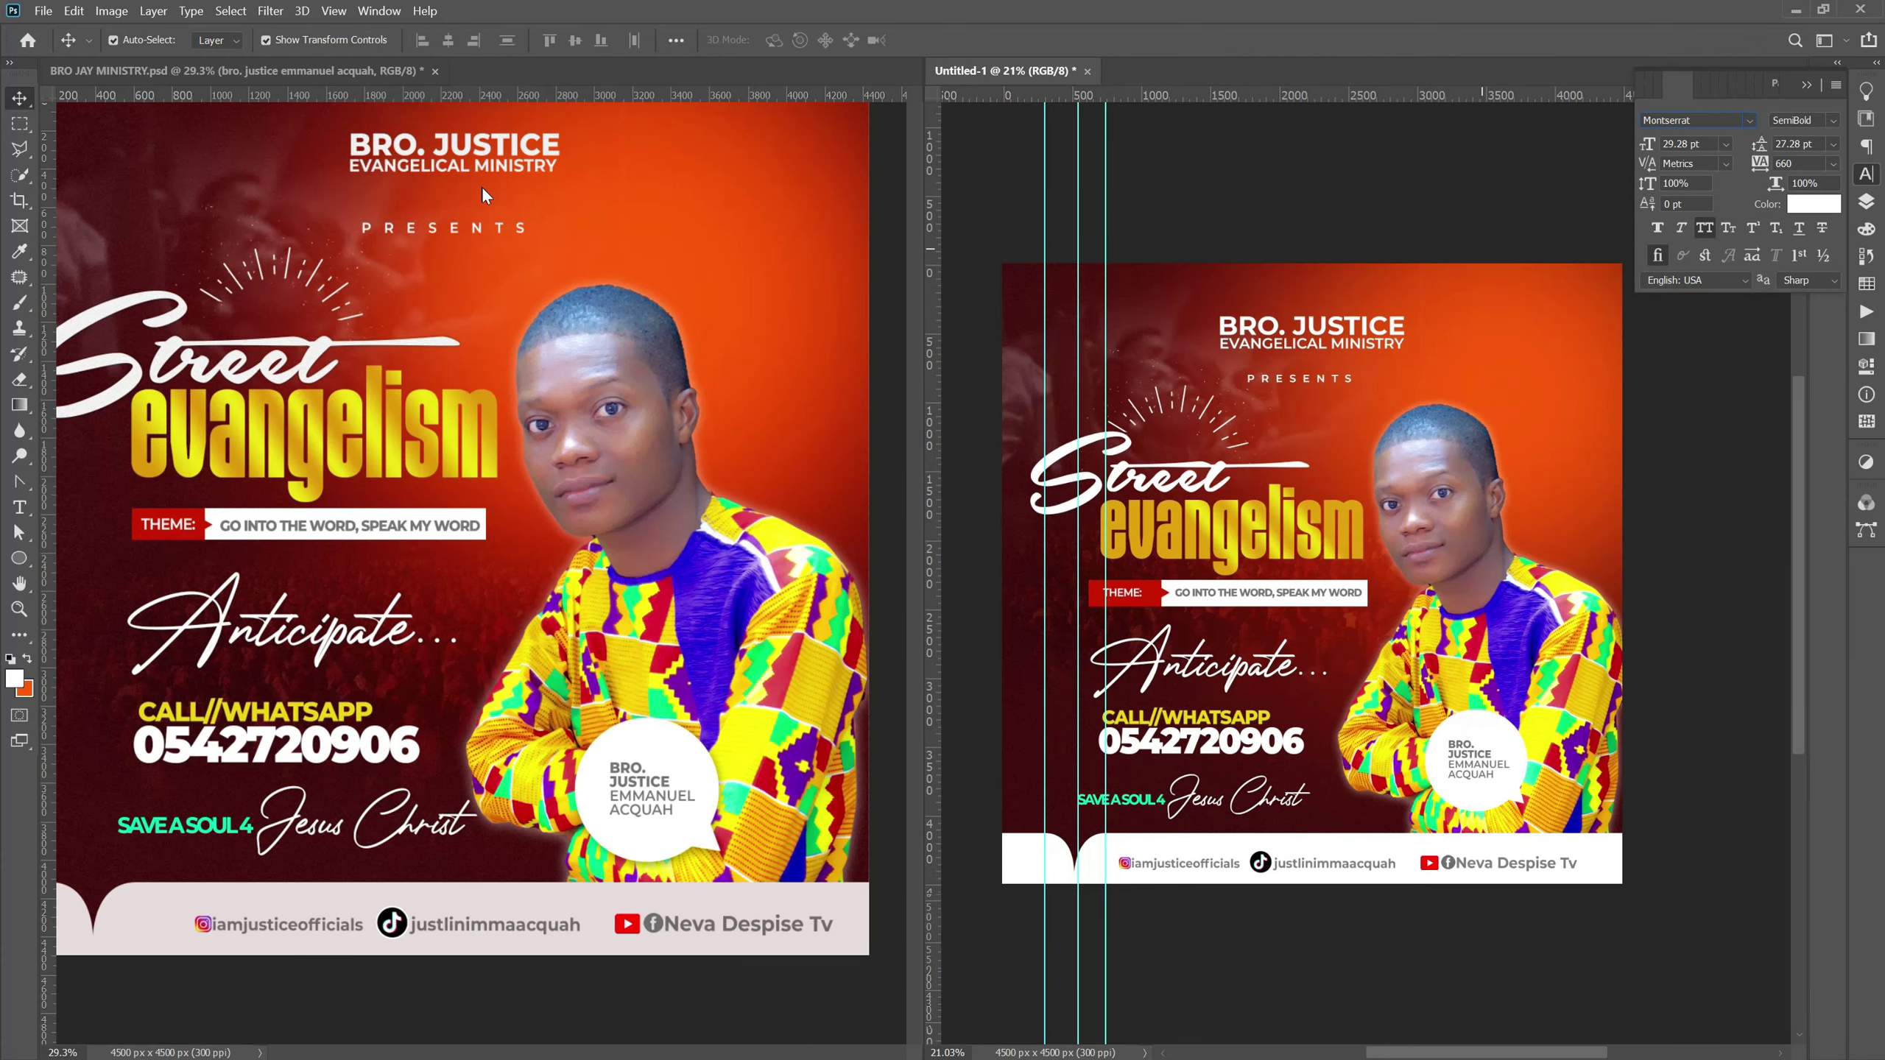
Close BRO JAY MINISTRY.psd without saving, leaving only Untitled-1 open.
left_click(445, 73)
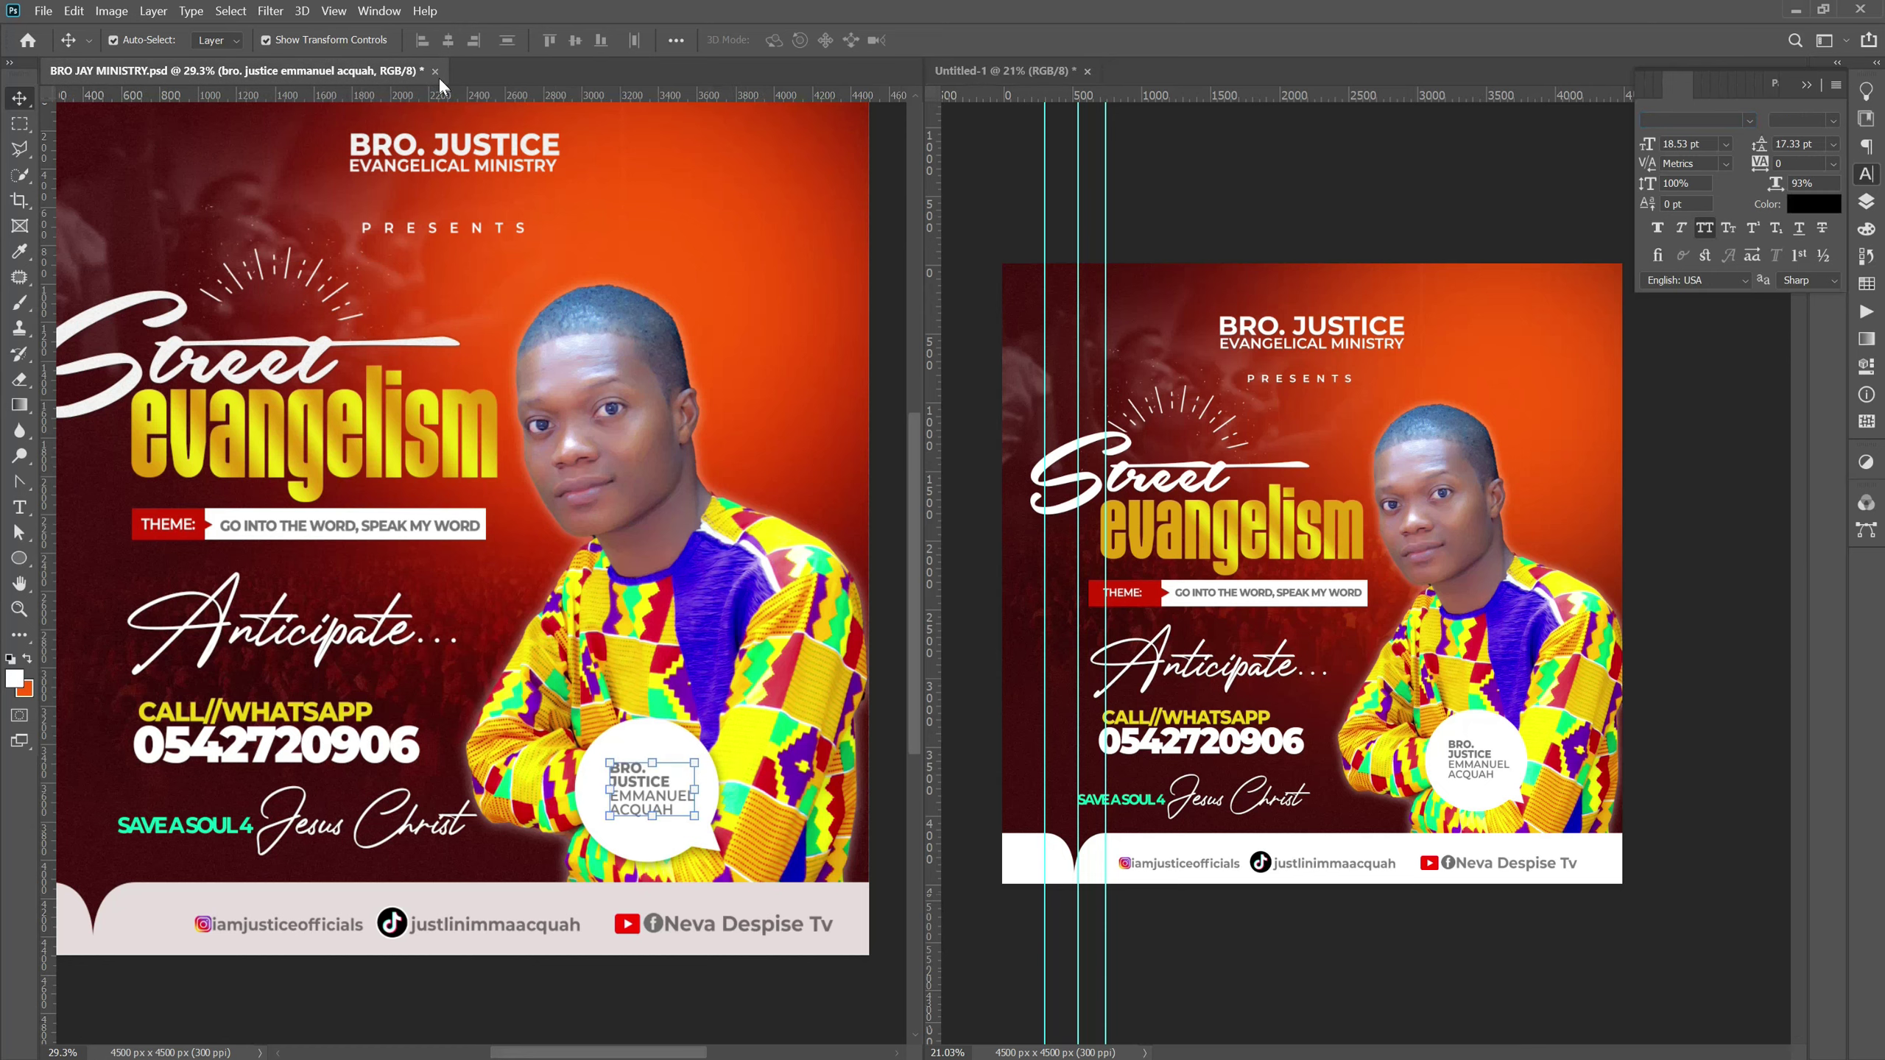
left_click(436, 72)
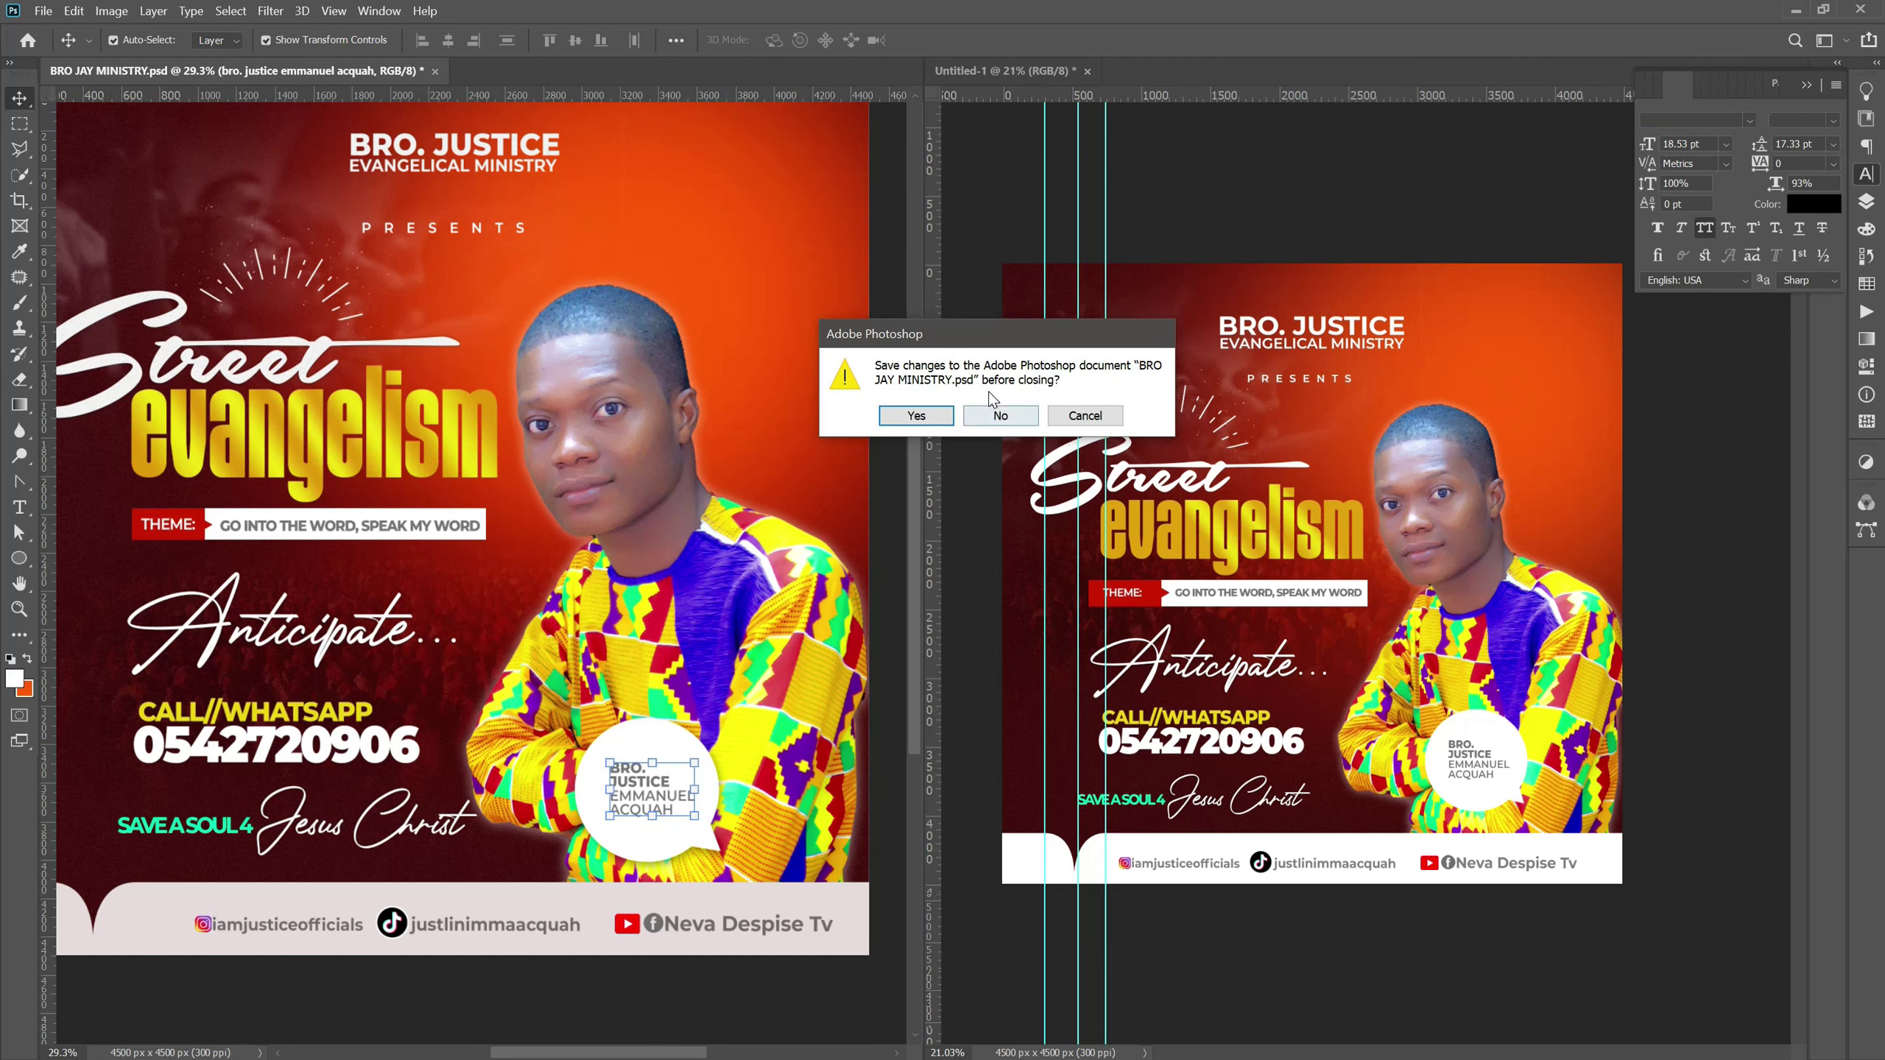
left_click(1000, 416)
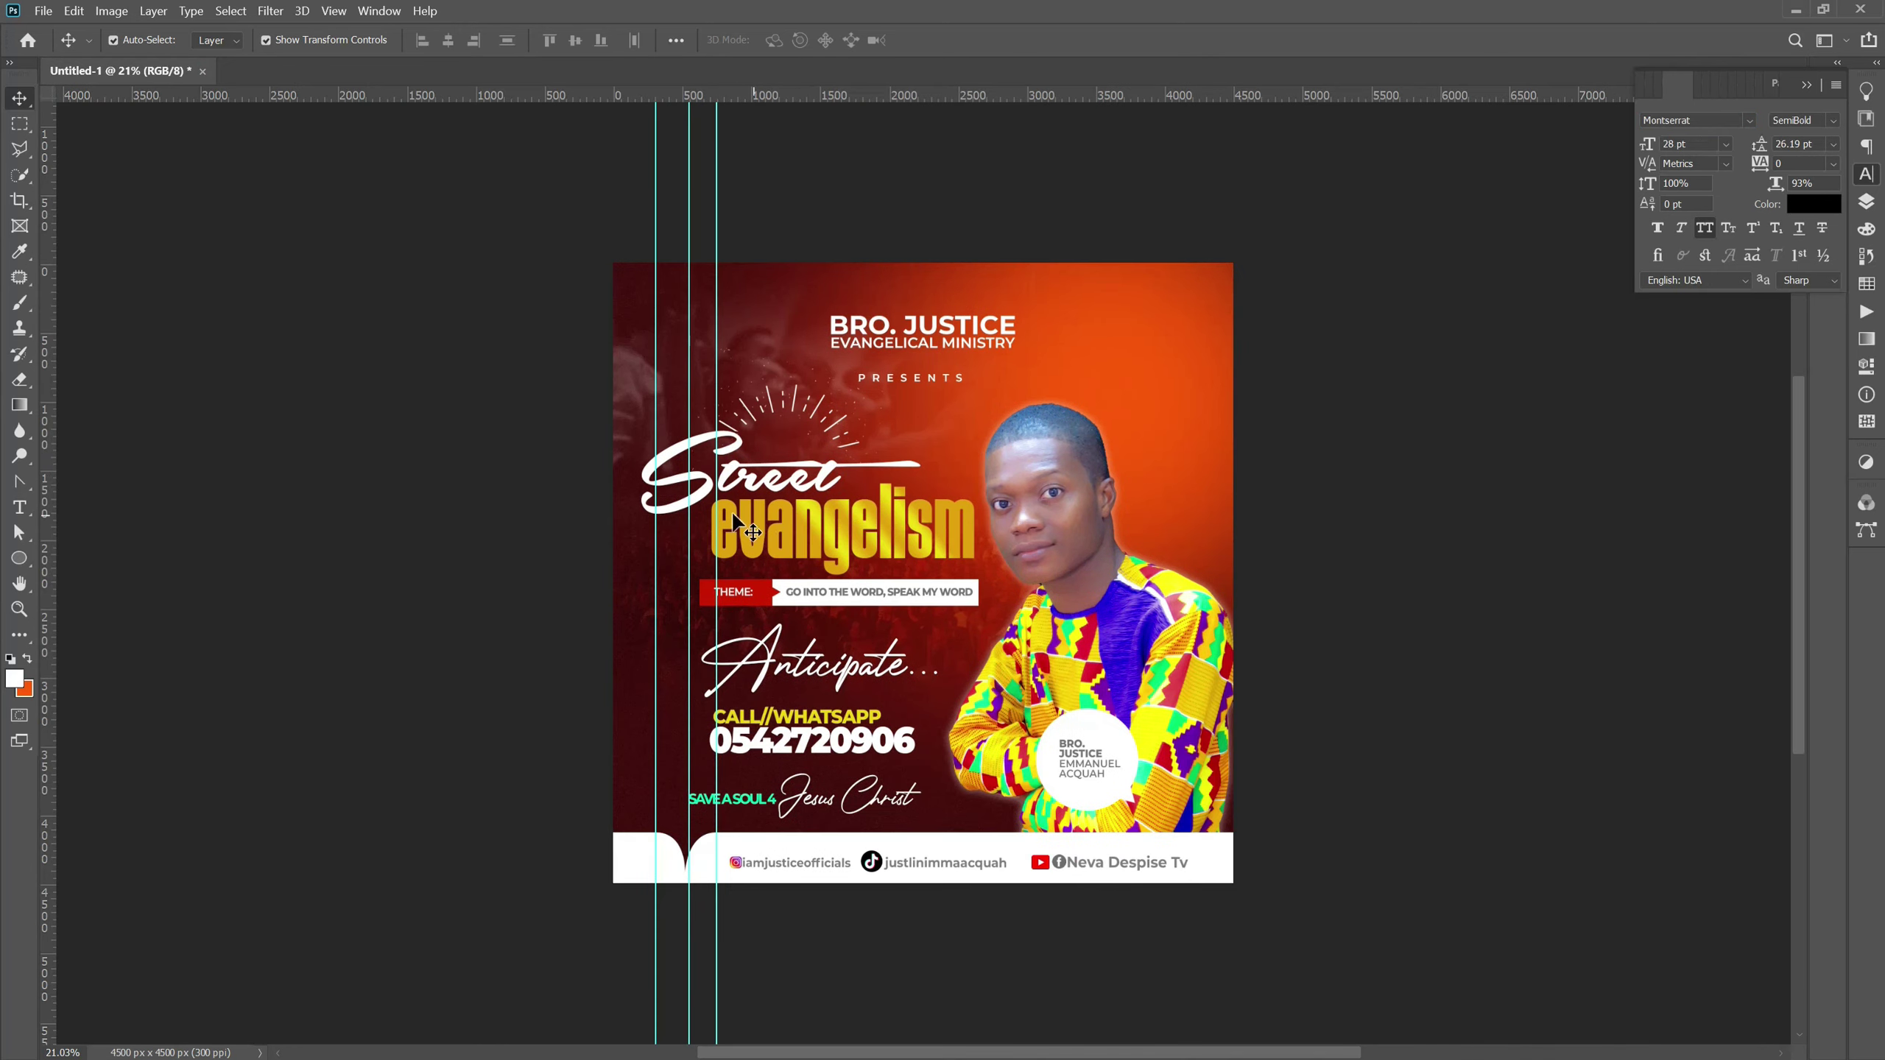
scroll(653, 917, "up", 2)
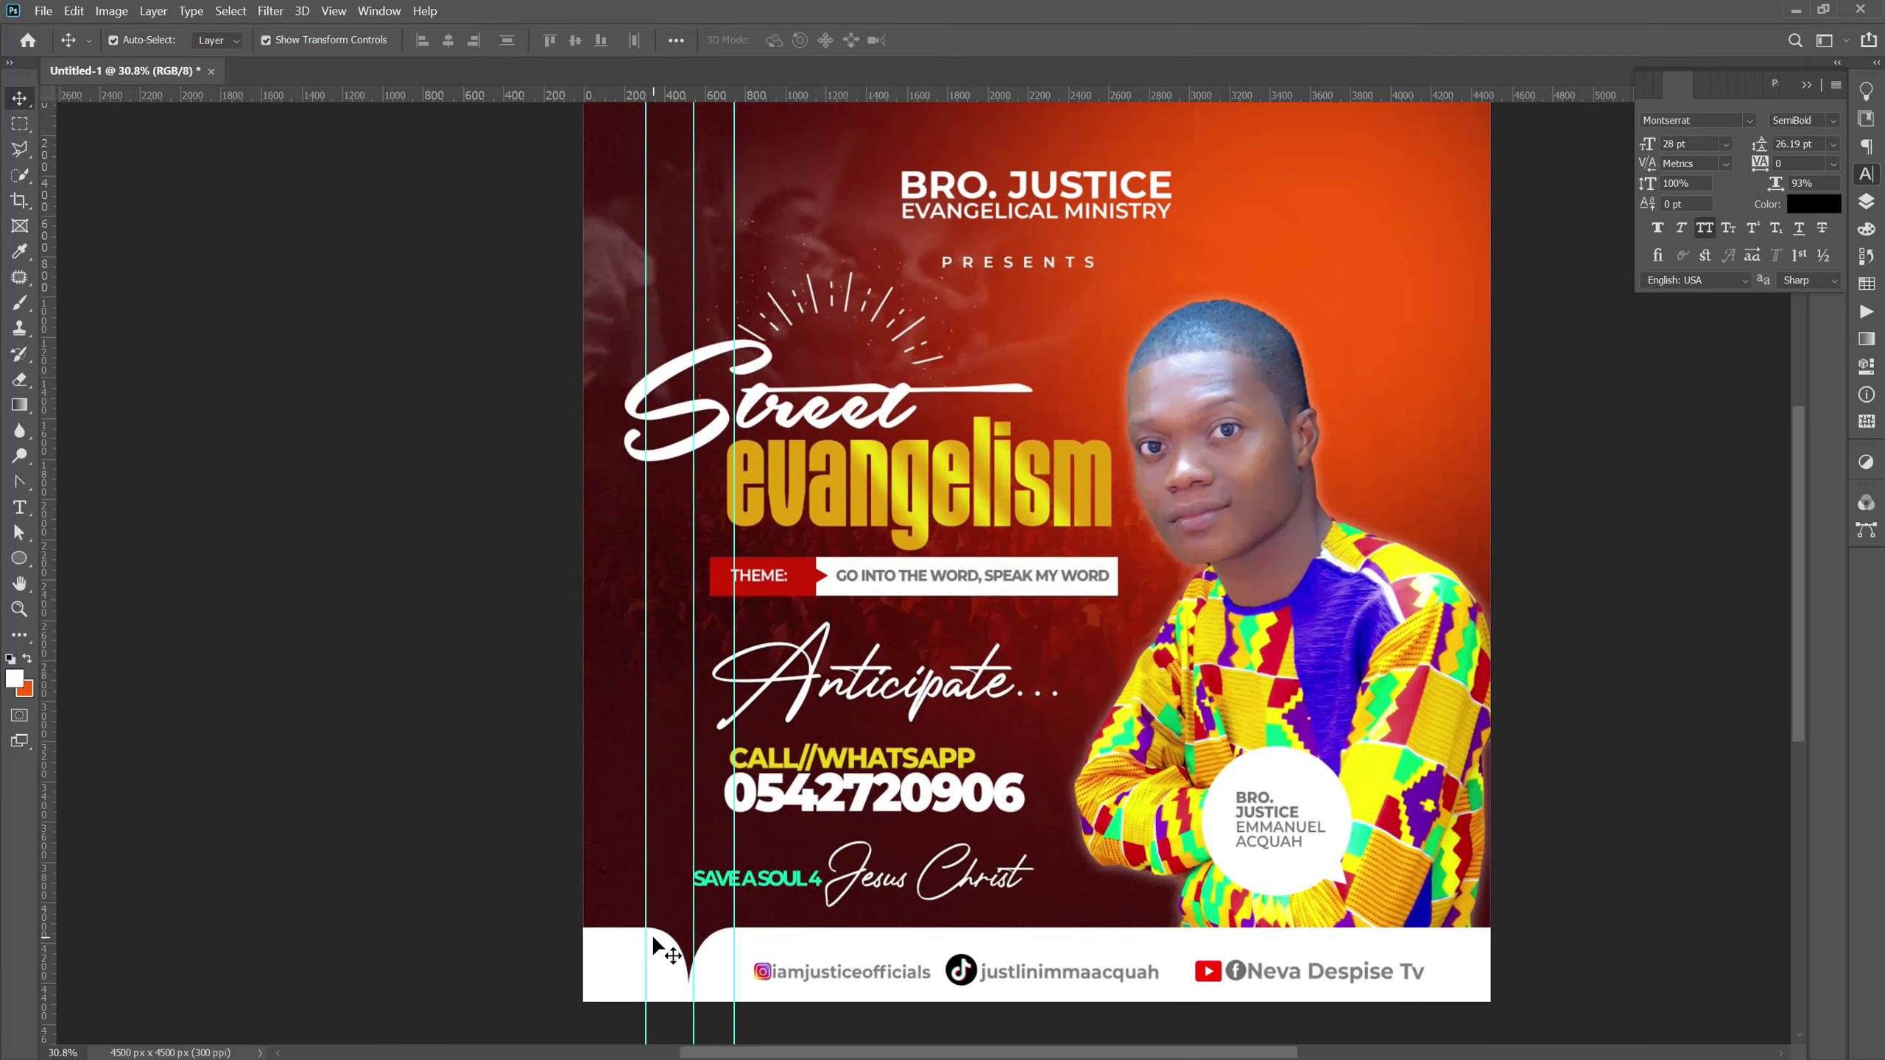